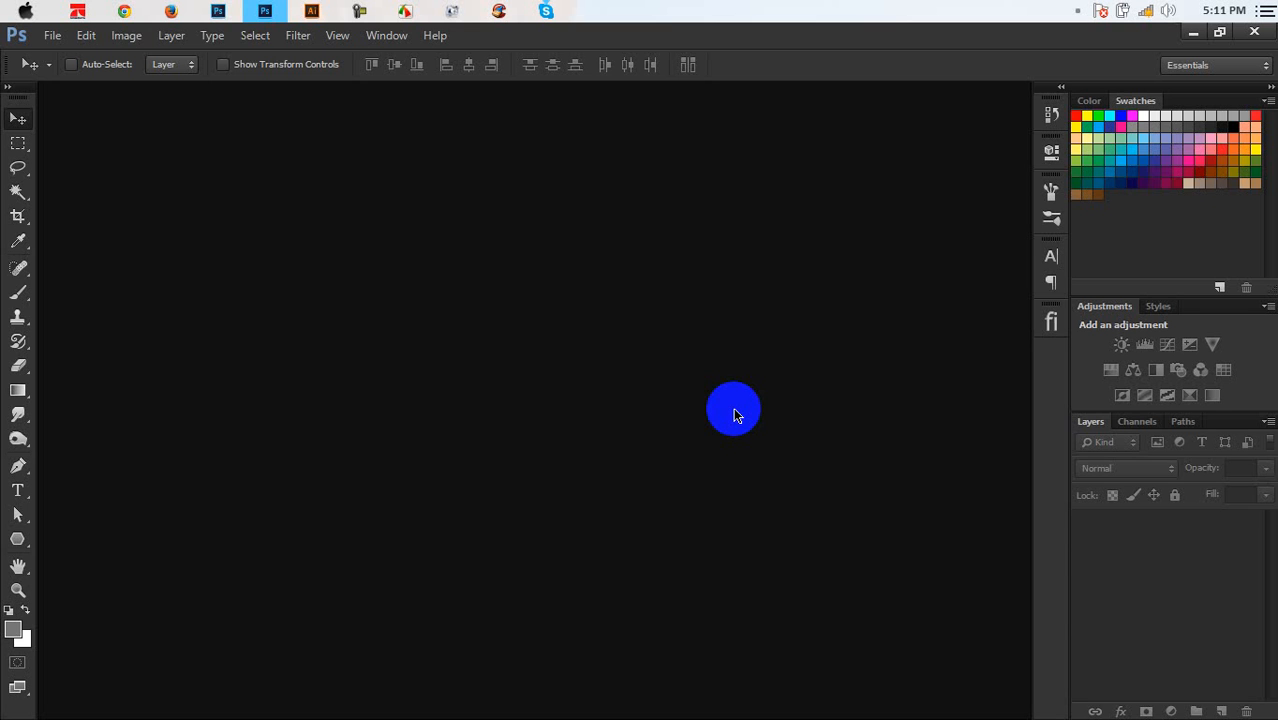
Start a new document from File > New and switch the size units to inches
click(45, 42)
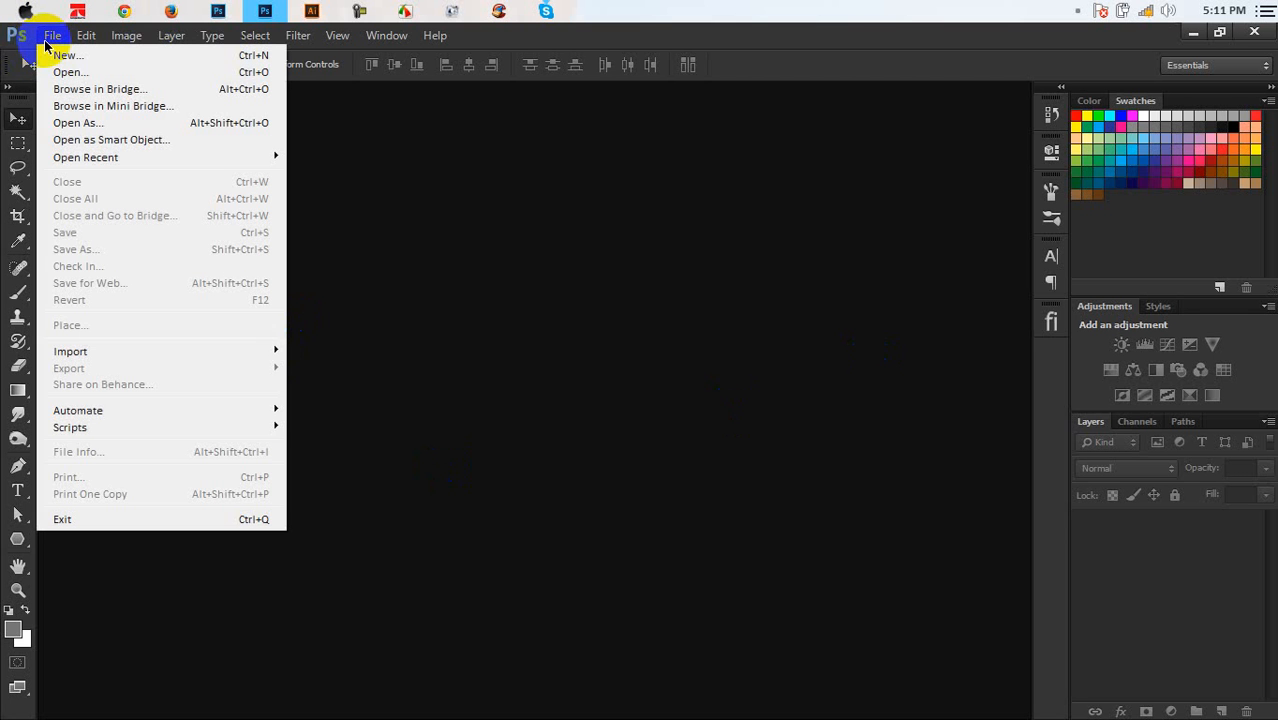
click(549, 265)
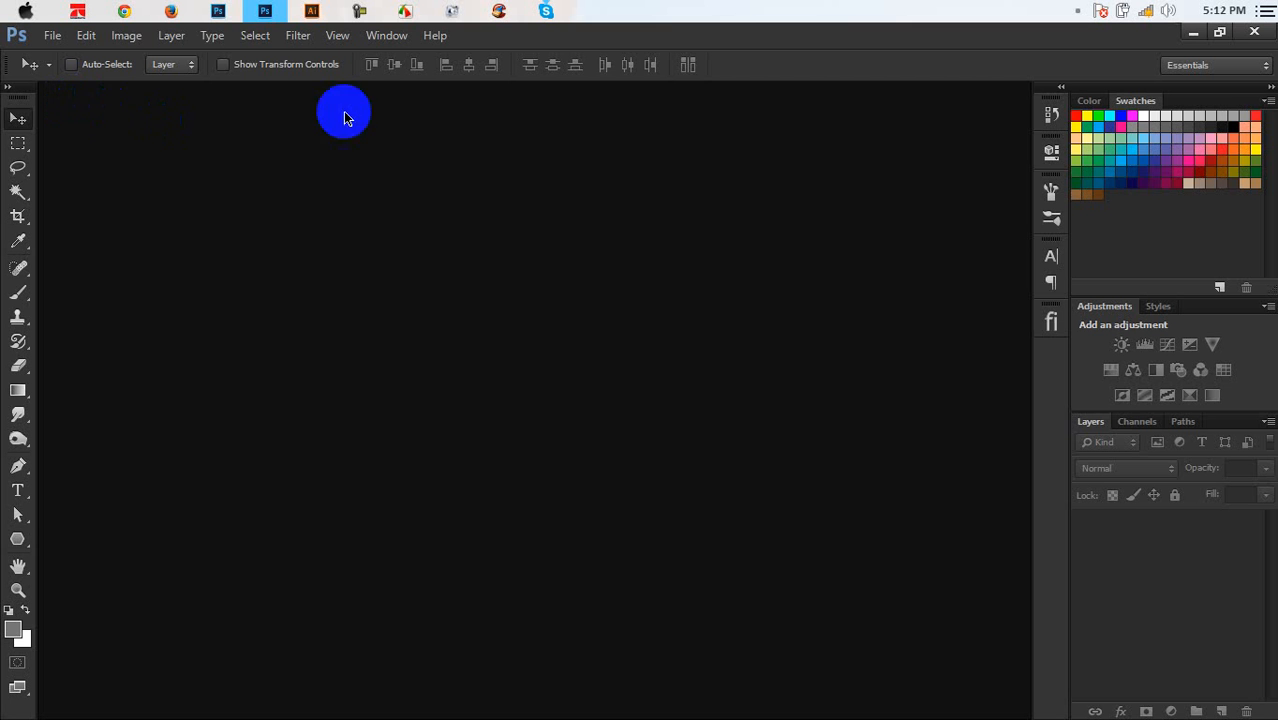
click(52, 35)
click(57, 57)
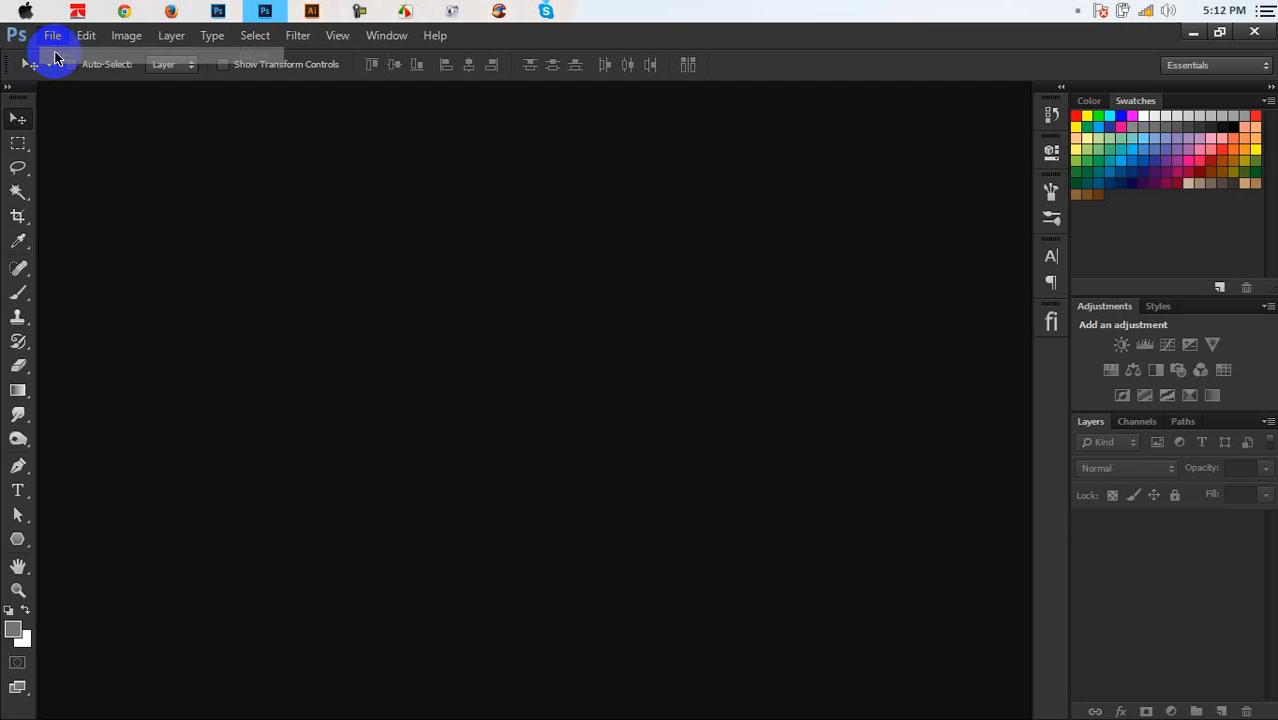
click(581, 185)
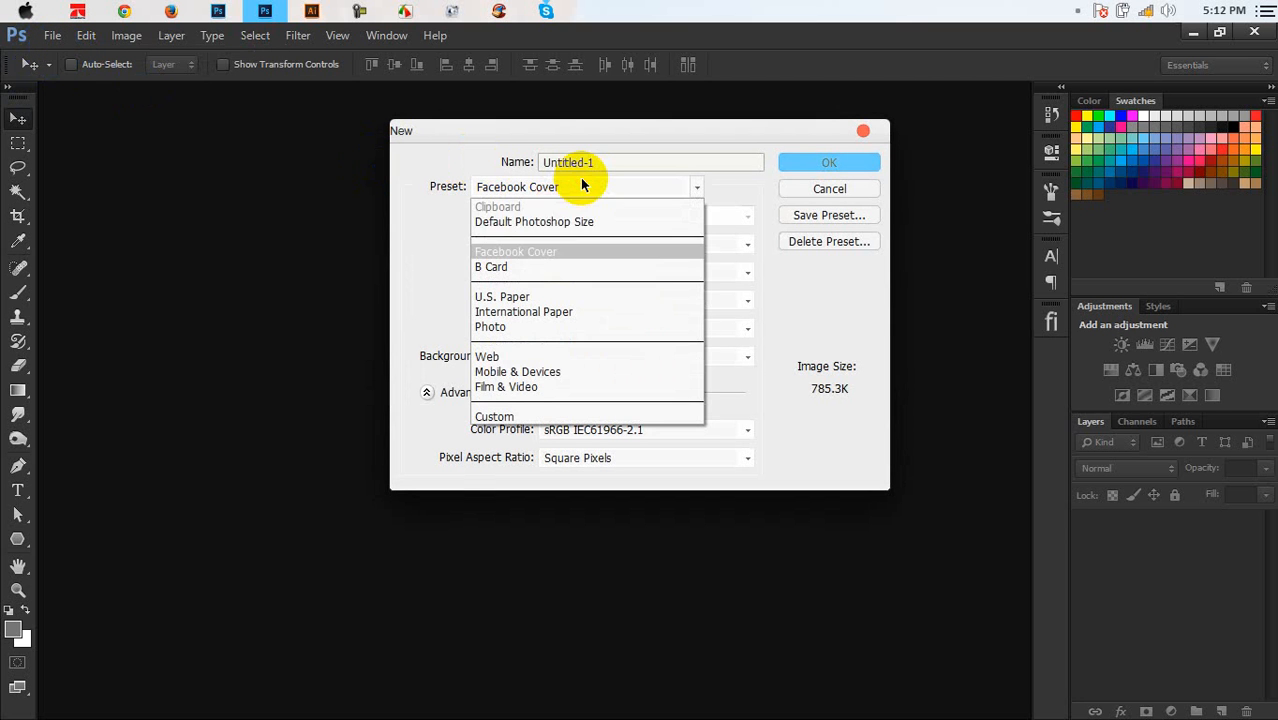
click(497, 140)
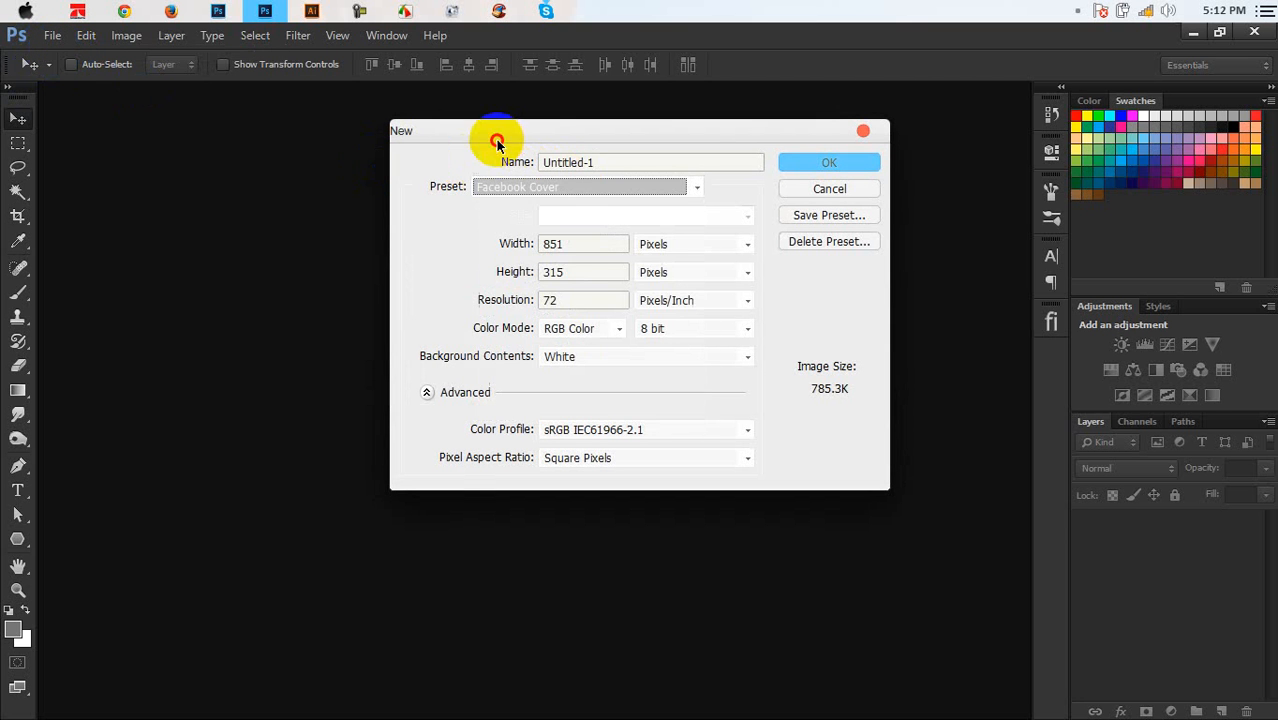
click(658, 250)
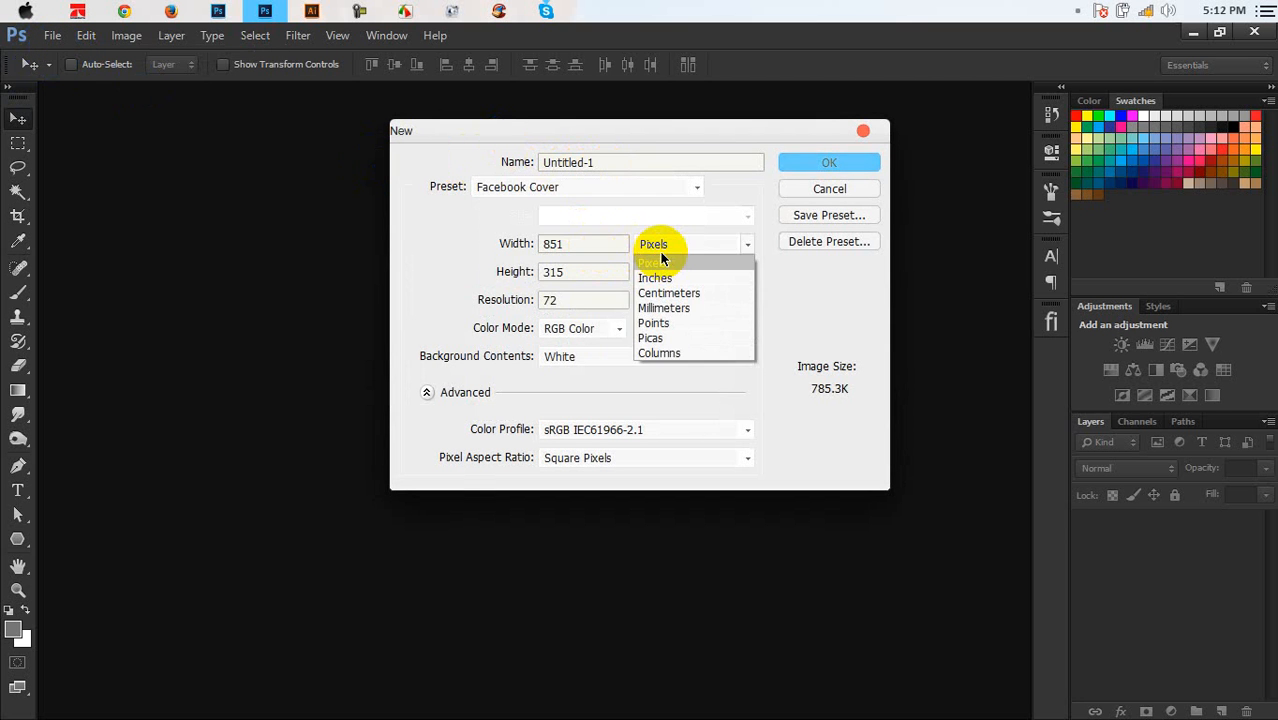
click(662, 275)
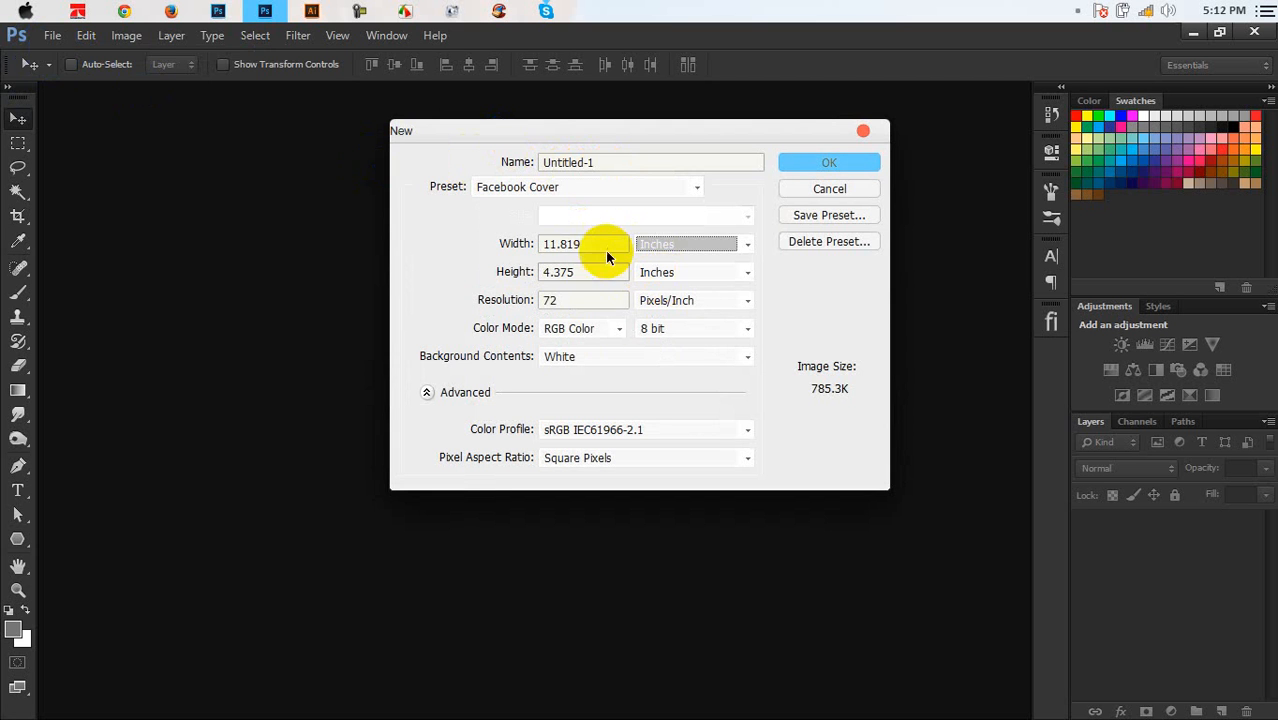
Enter width 3.5, height 2, resolution 300 and CMYK Color mode
click(514, 243)
text(3.)
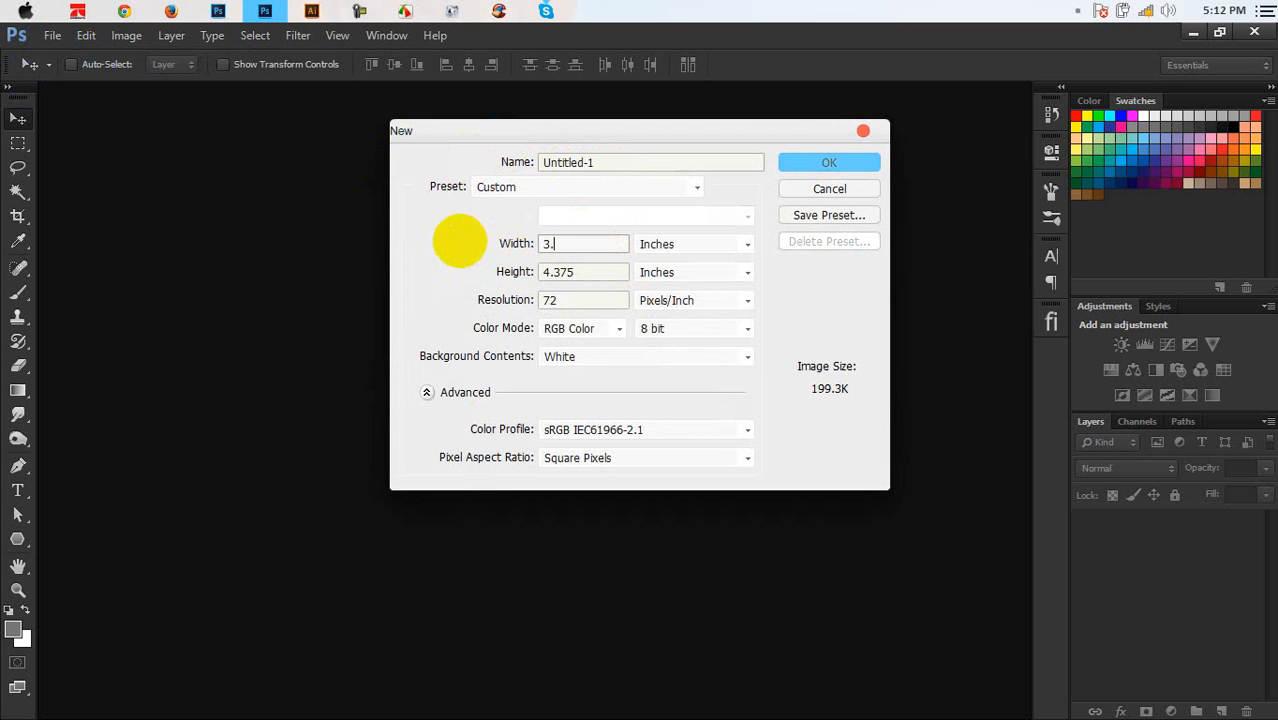
text(5)
click(585, 271)
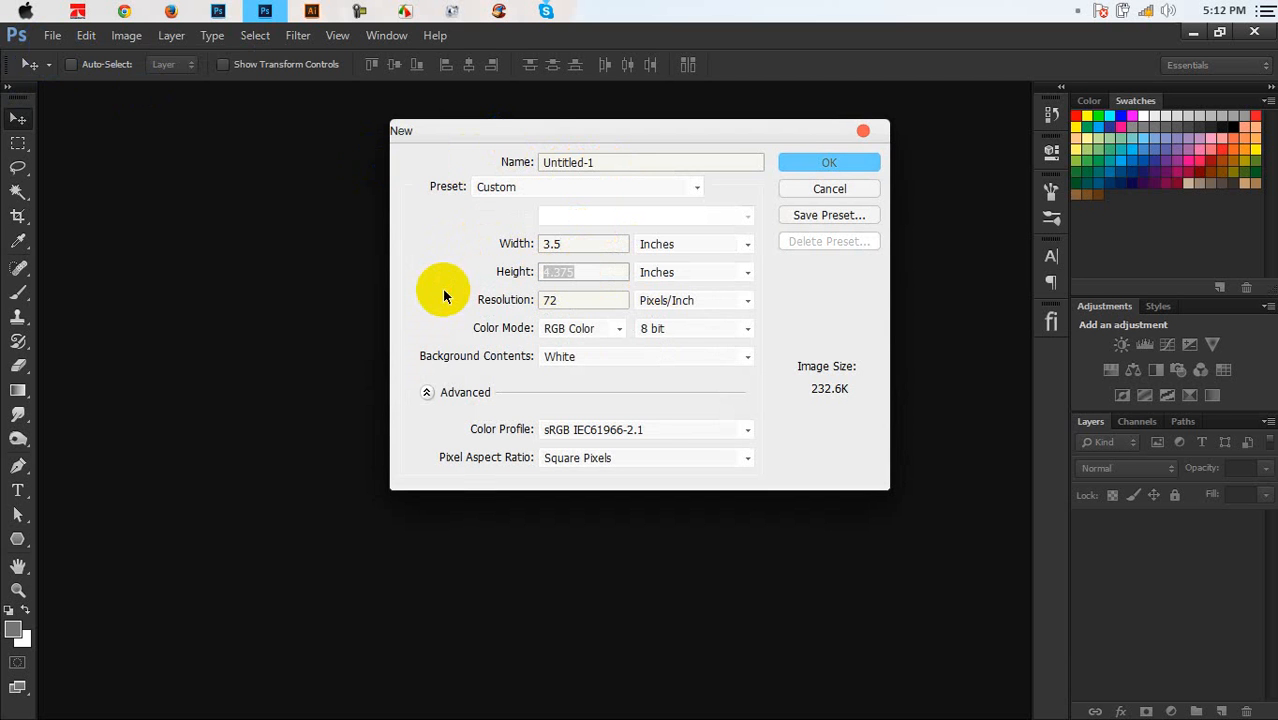
text(2)
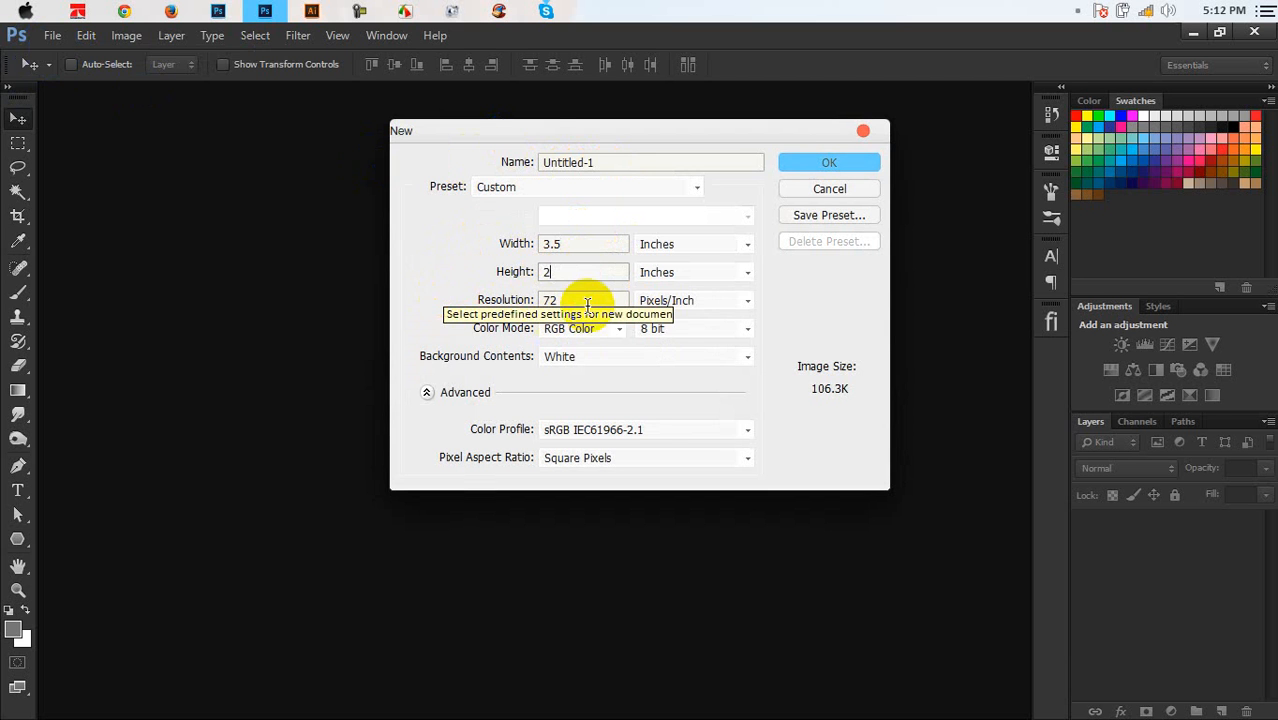
key(Tab)
text(300)
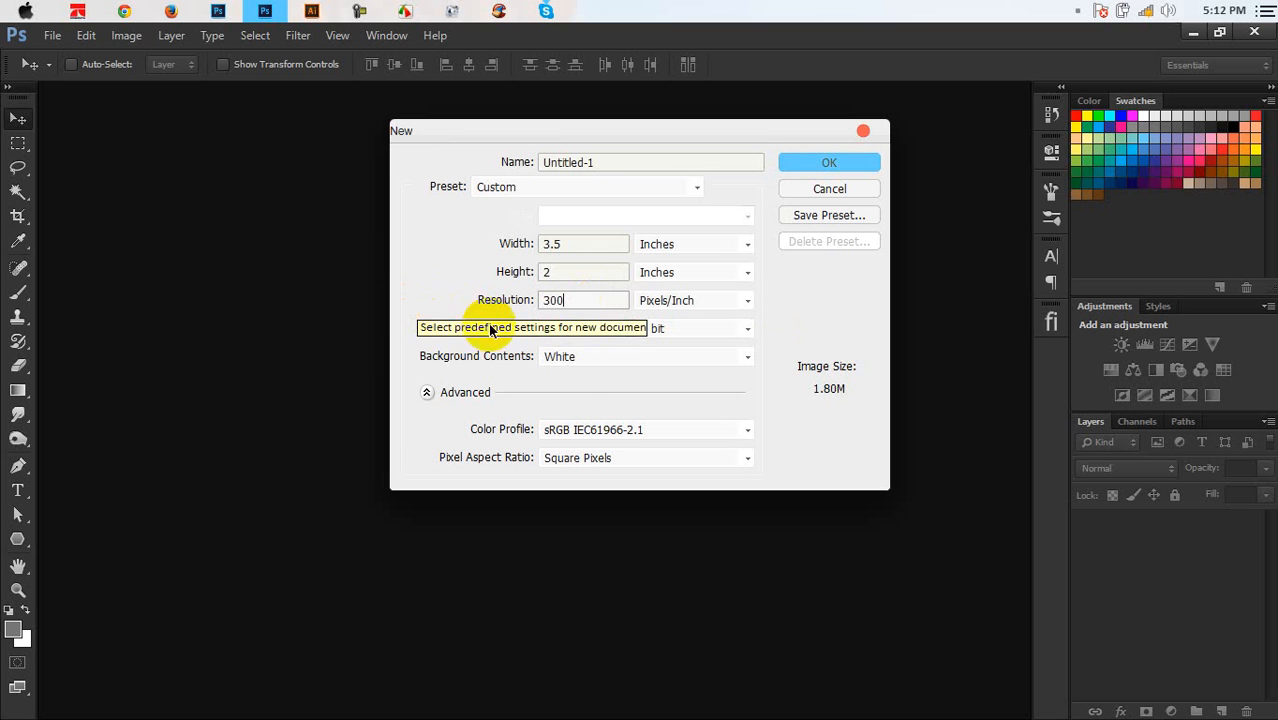
click(592, 330)
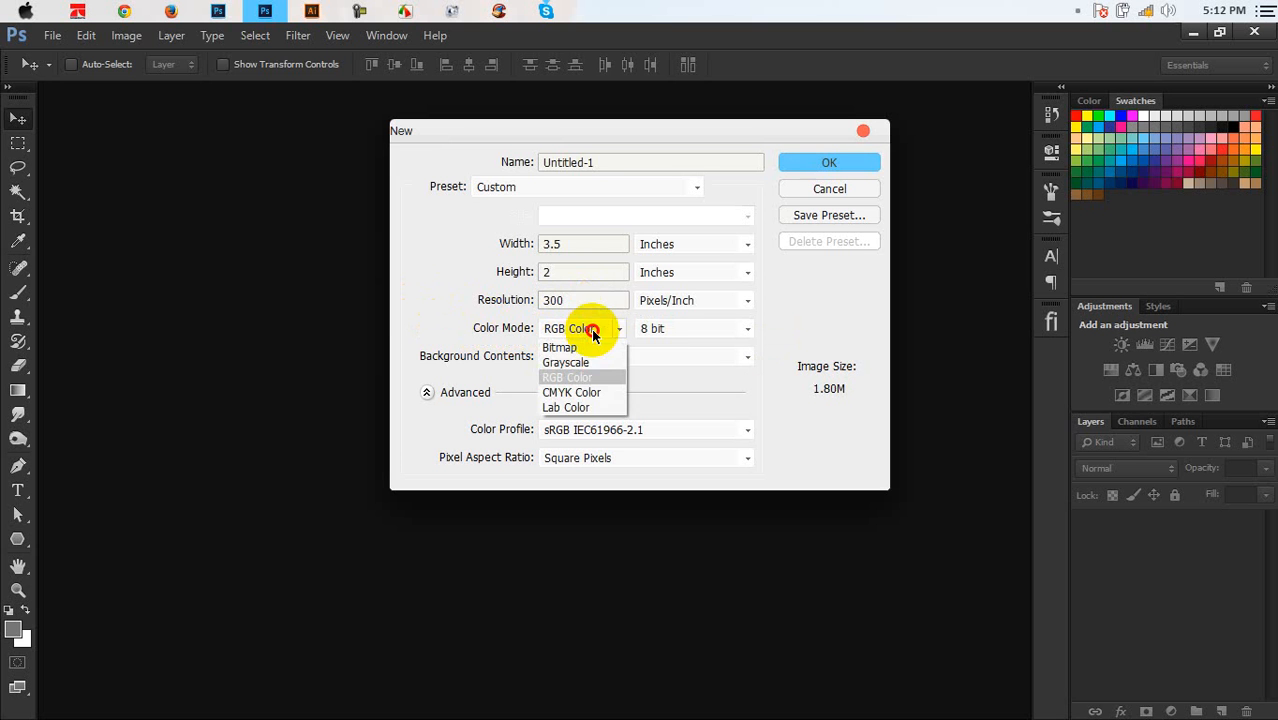
click(577, 393)
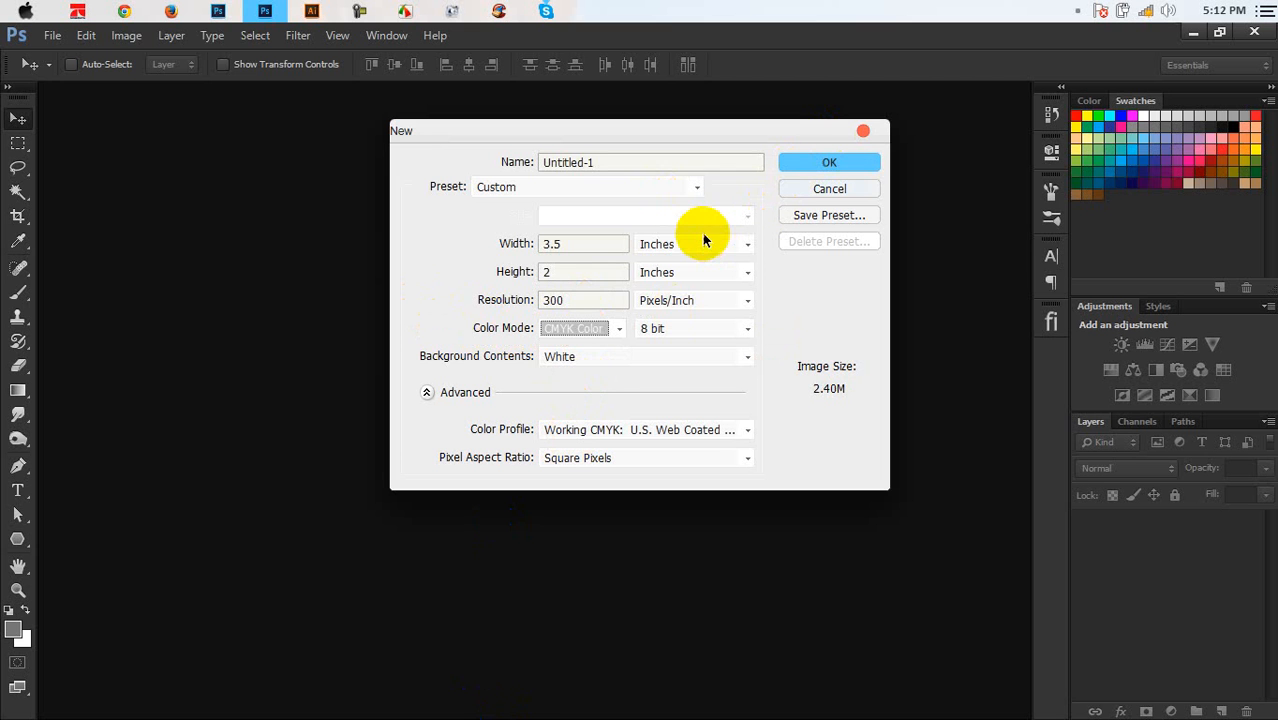
Correct the document size to 3.75 × 2.25 inches
click(588, 245)
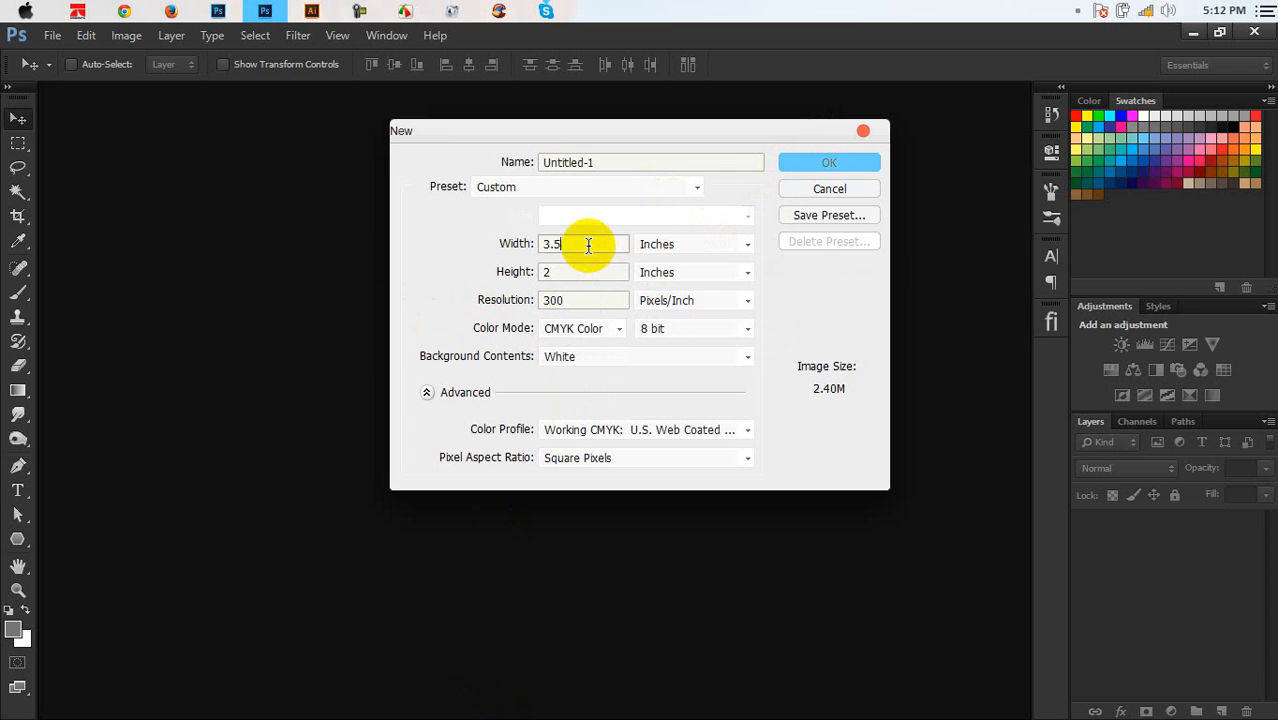
drag(553, 246, 560, 246)
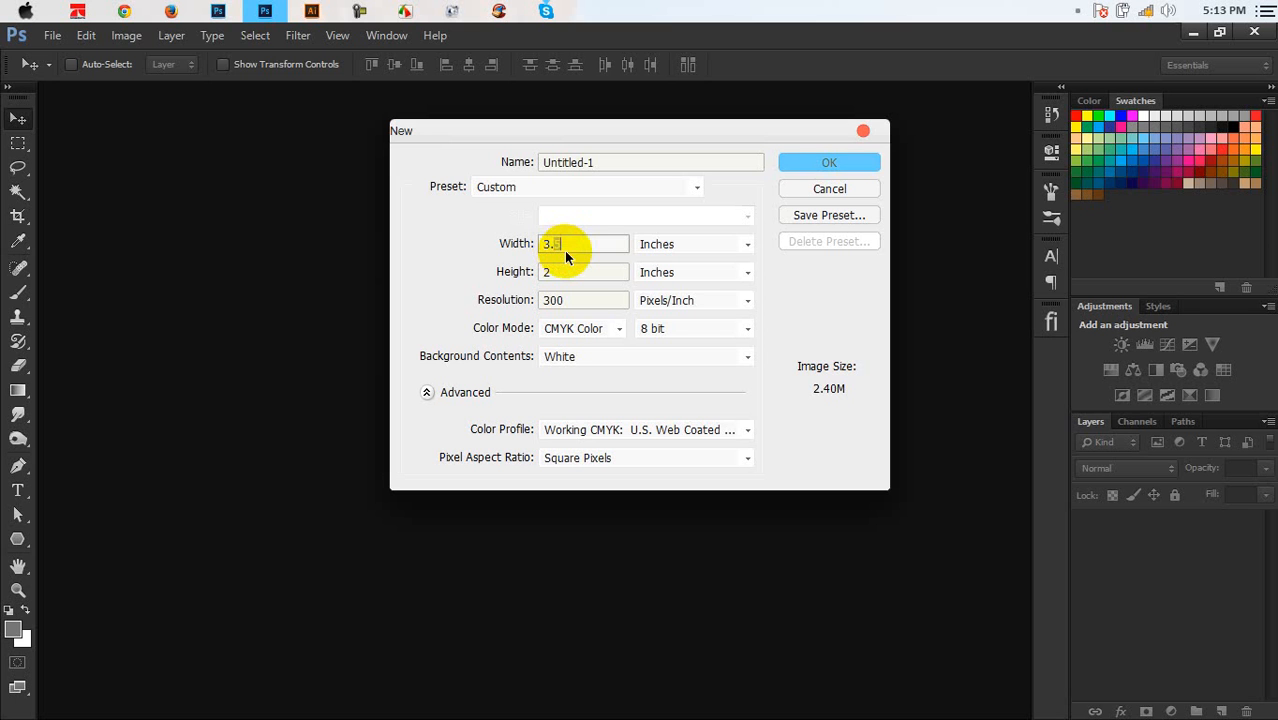
text(75)
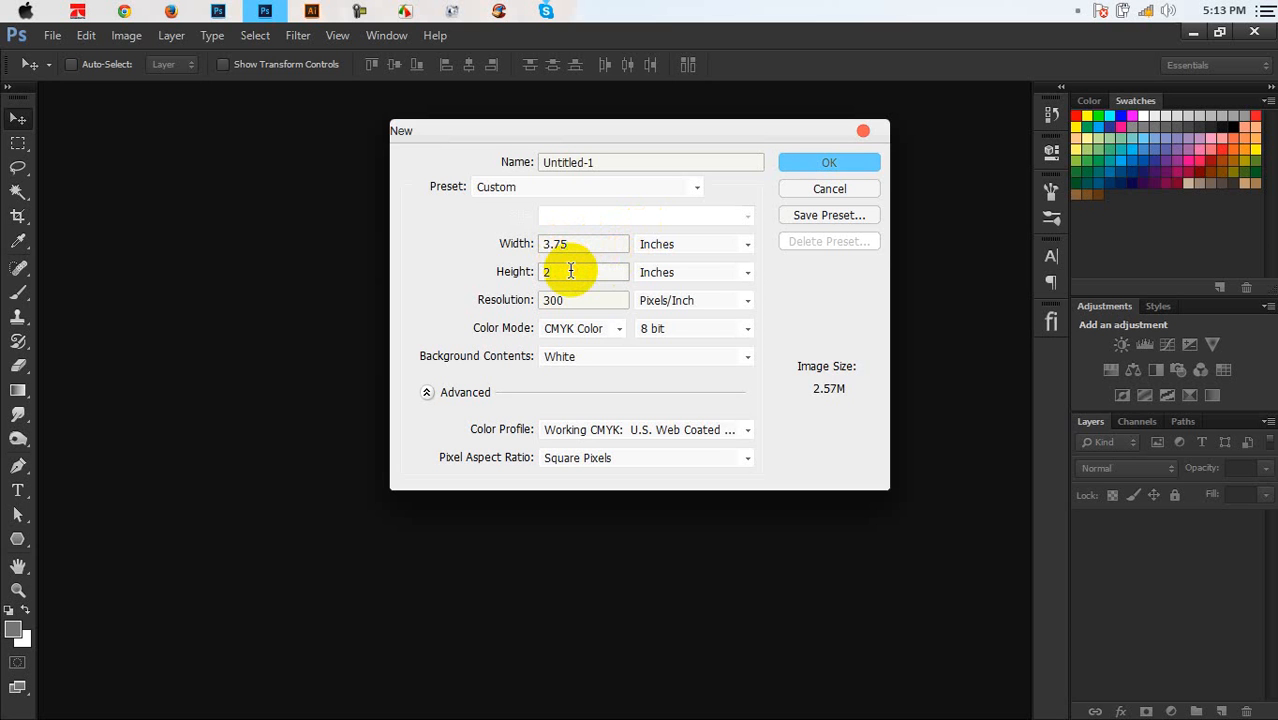
click(571, 271)
text(.25)
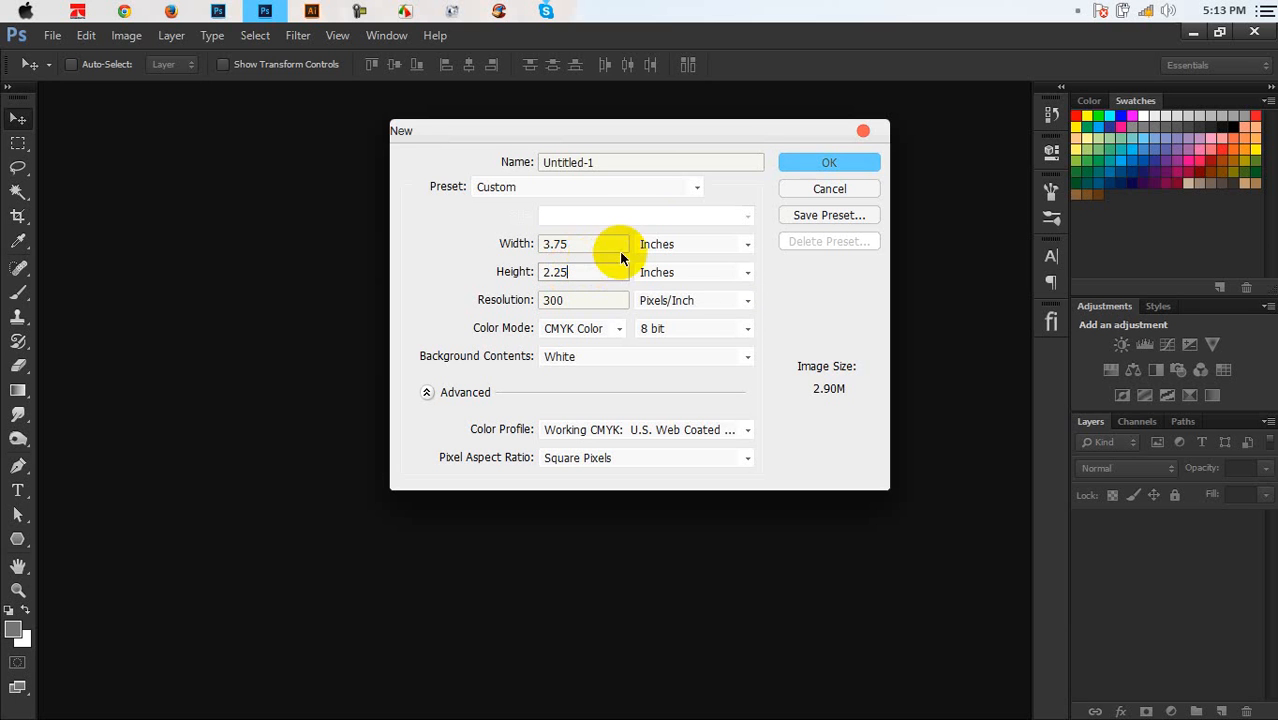
Keep width and height in inches at 3.75 × 2.25 and create the CMYK document
click(706, 244)
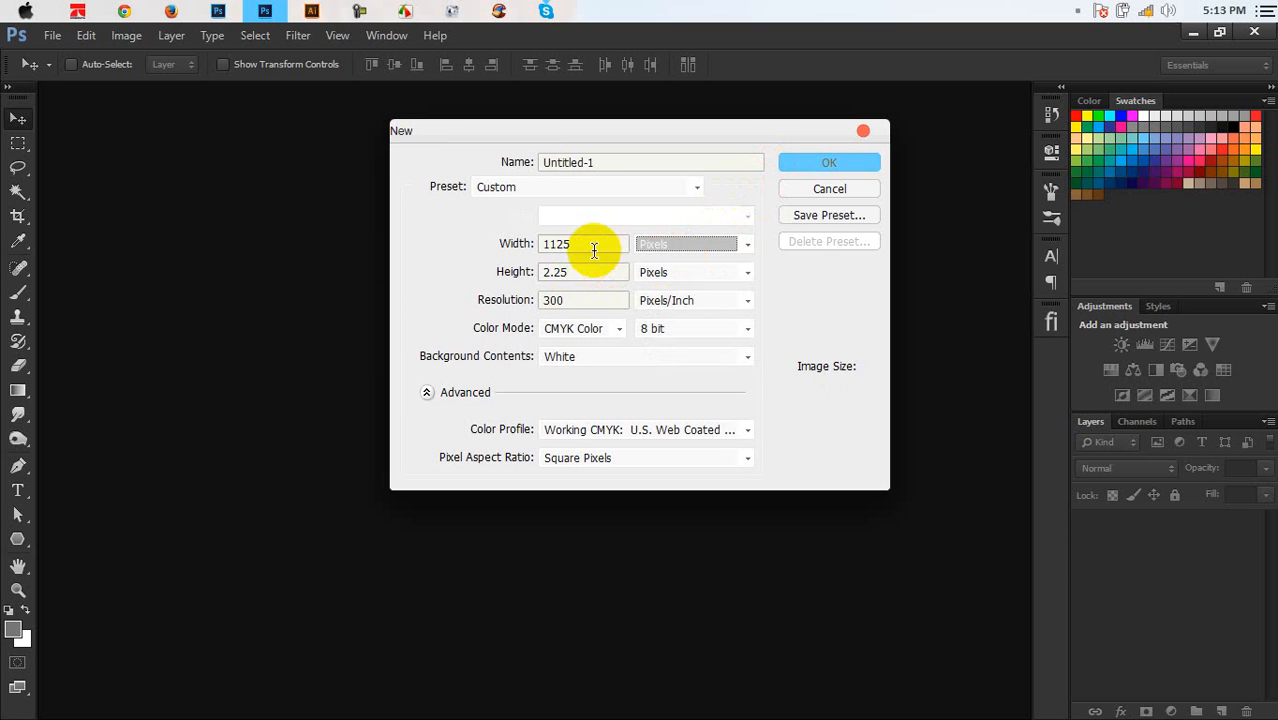
click(657, 273)
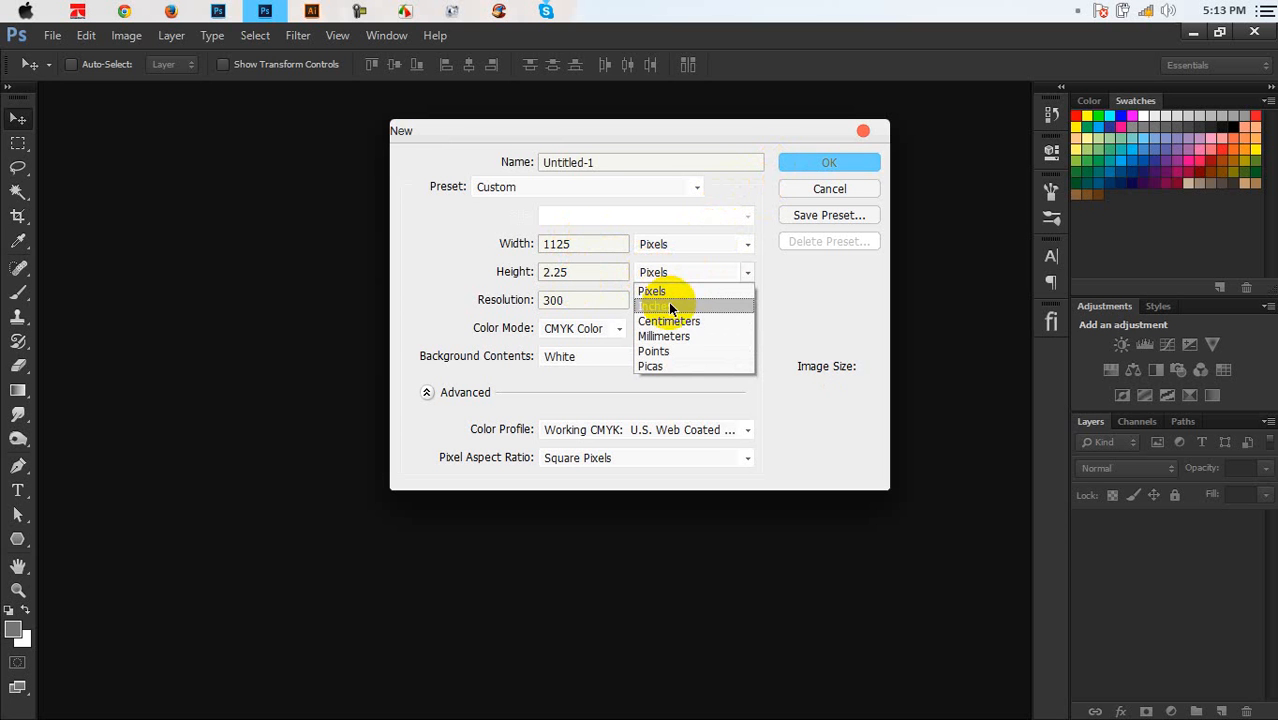
click(676, 291)
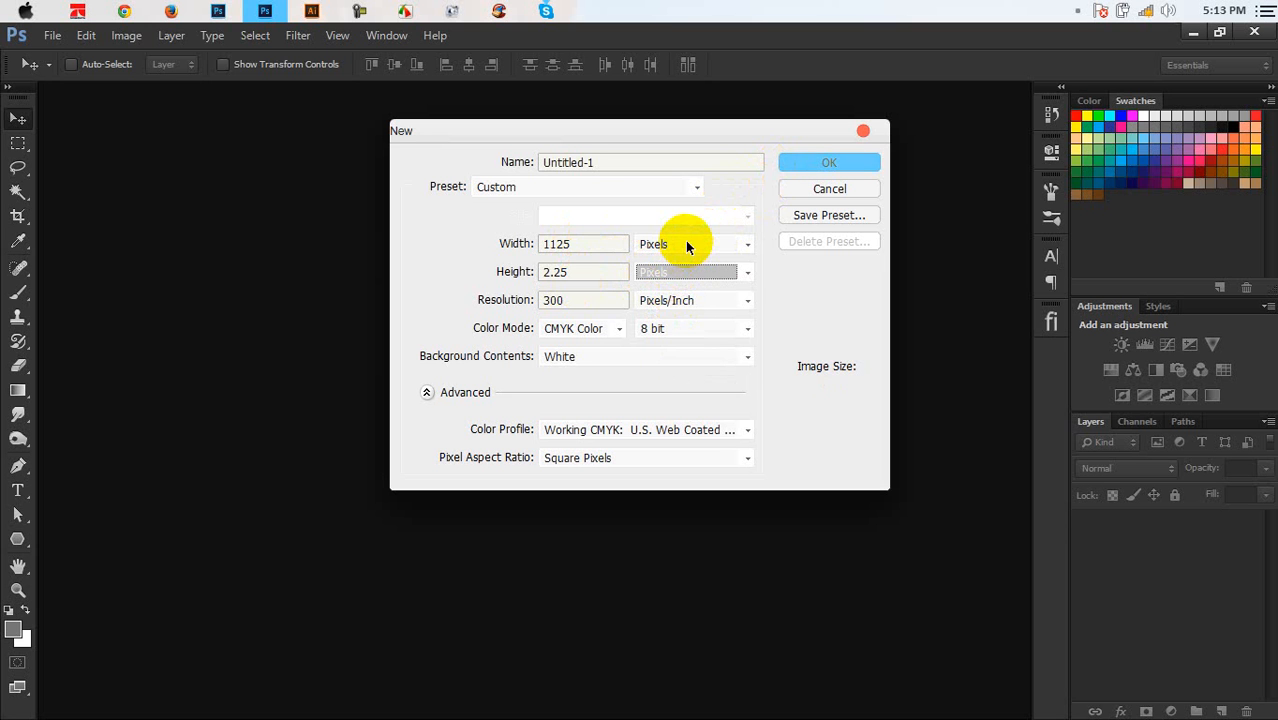
click(687, 247)
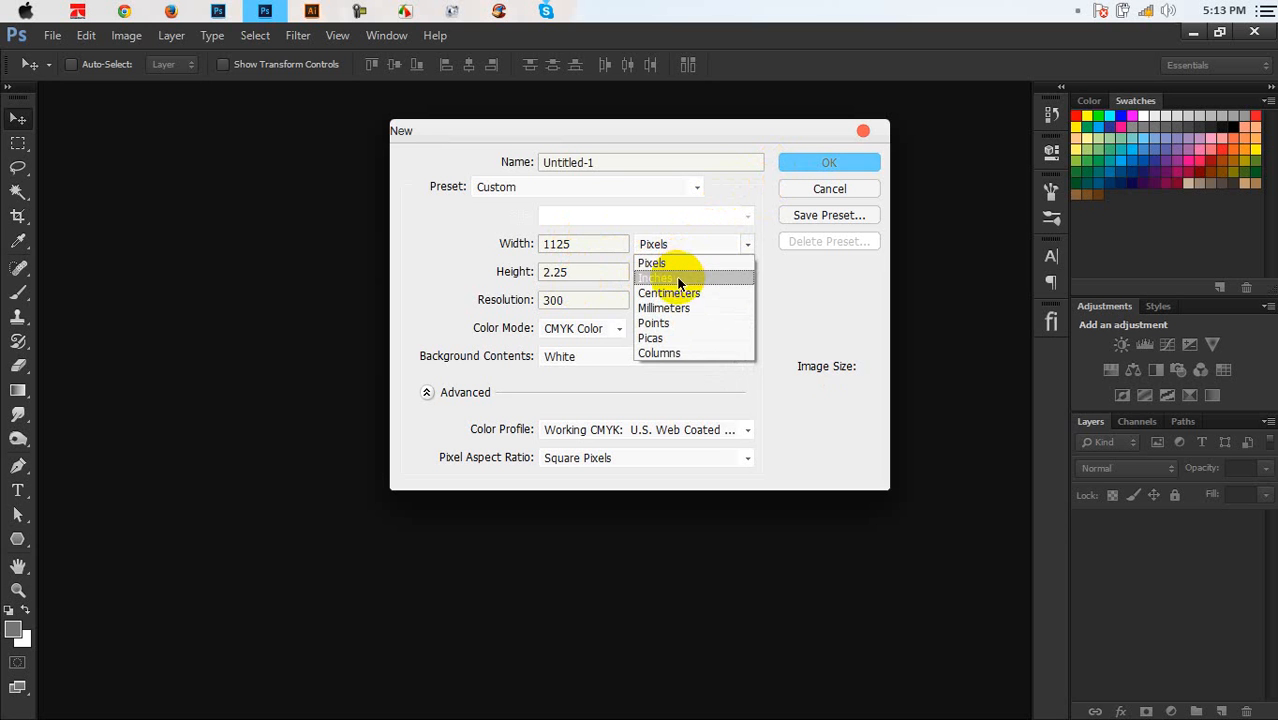
click(676, 277)
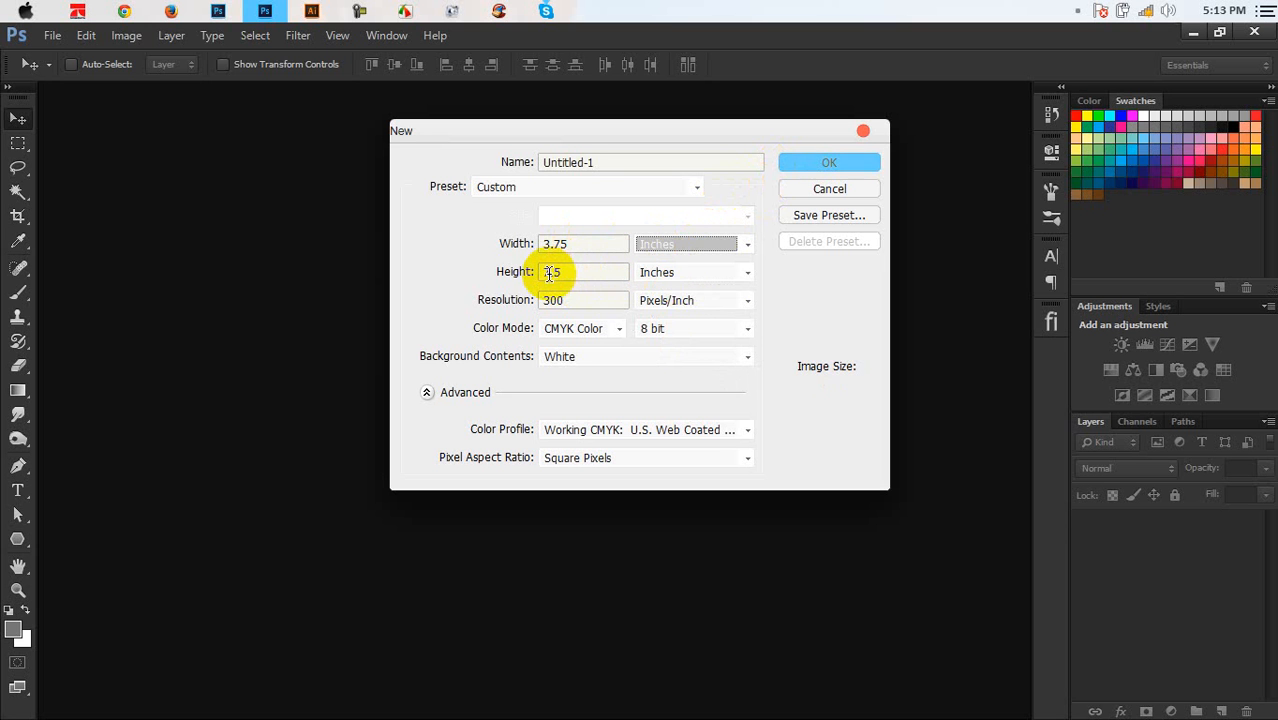
drag(551, 274, 532, 283)
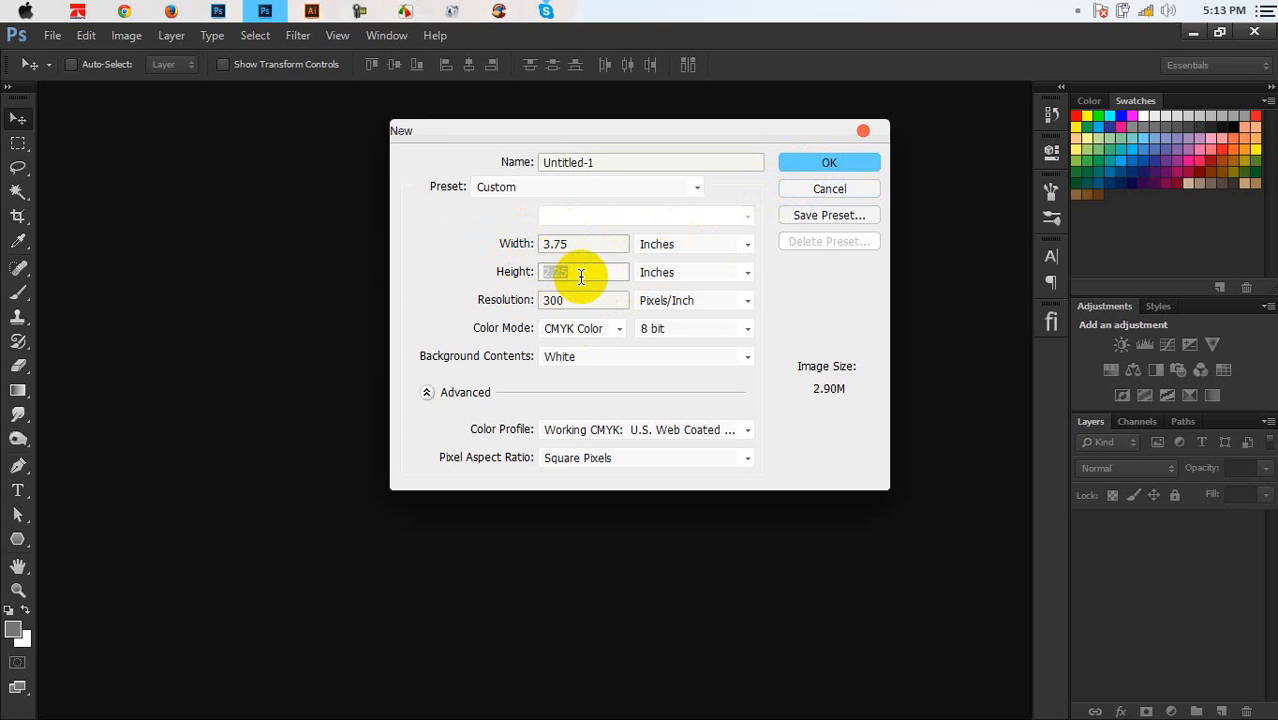
click(822, 164)
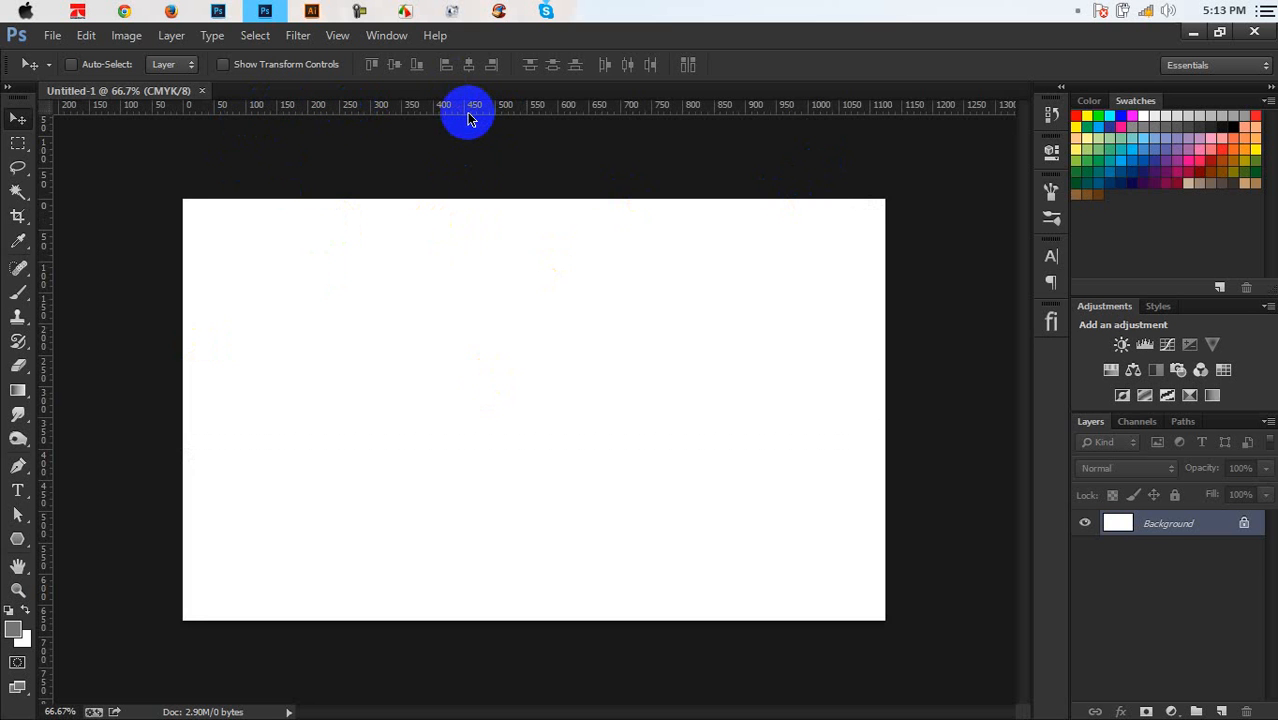
Show the rulers and set their units to pixels after trying inches and centimeters
key(ctrl+r)
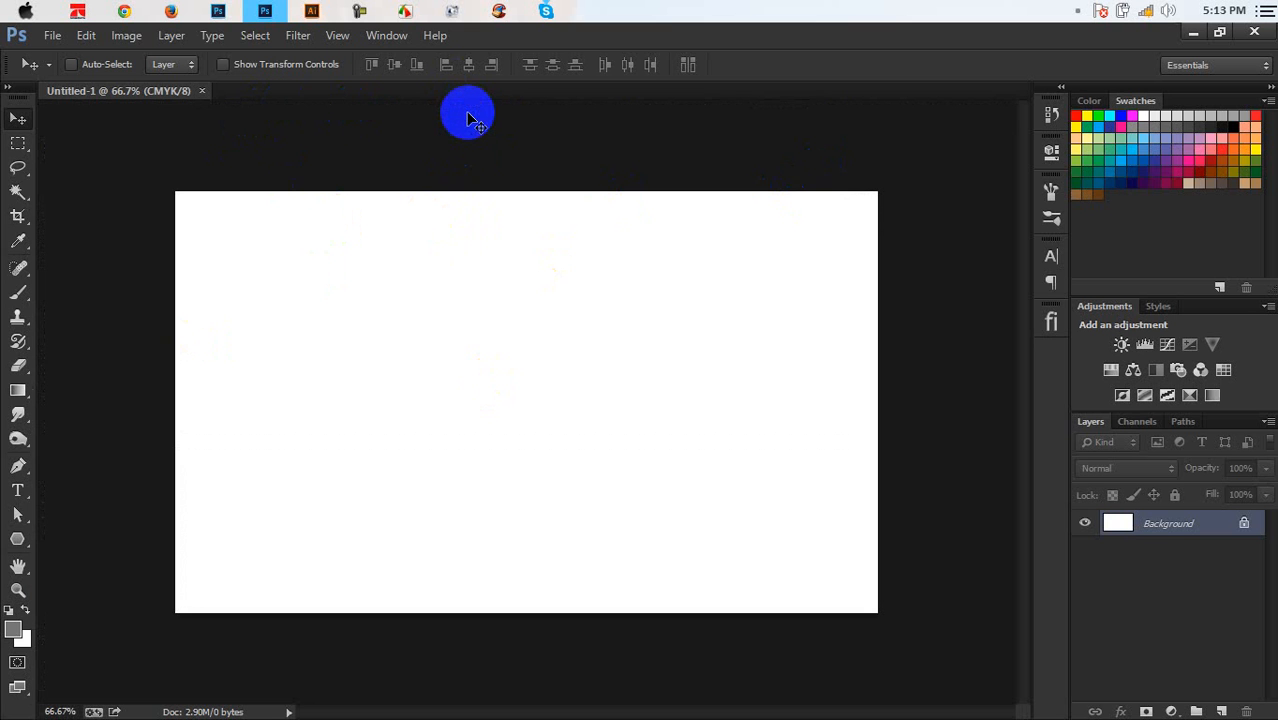
key(ctrl+r)
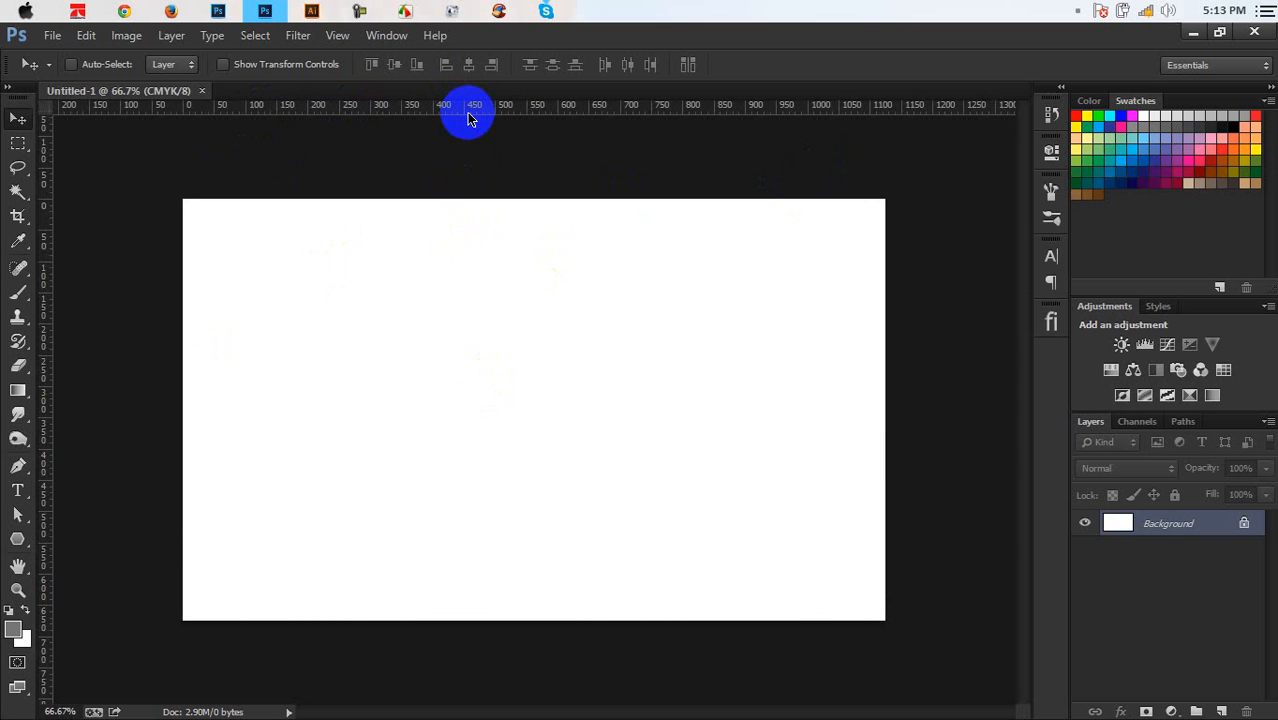
right_click(474, 107)
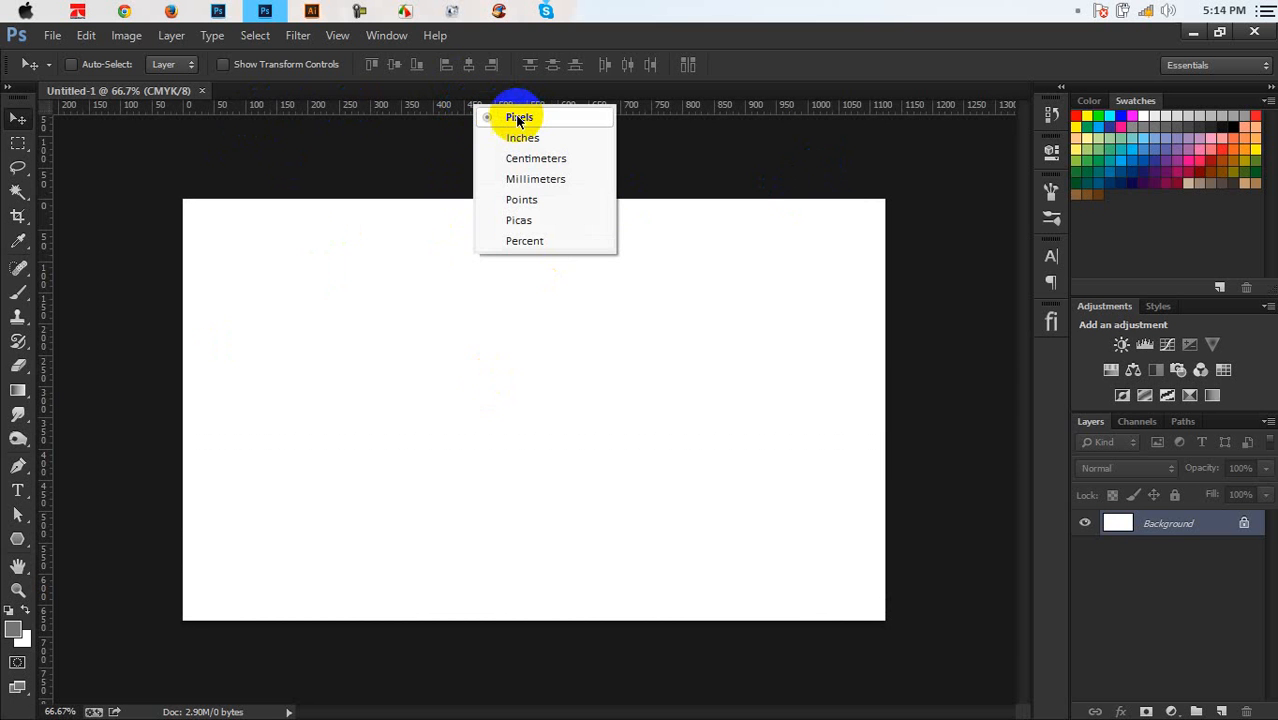
click(514, 117)
right_click(509, 112)
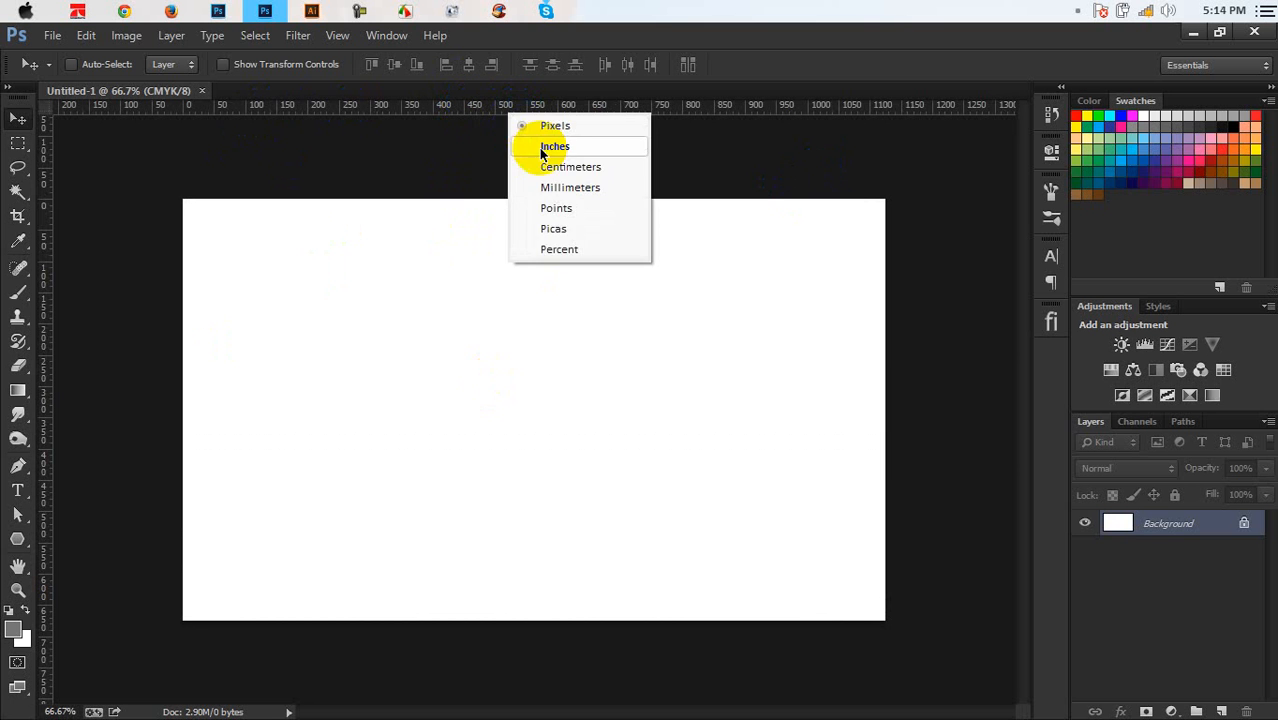
click(541, 148)
right_click(523, 108)
click(545, 160)
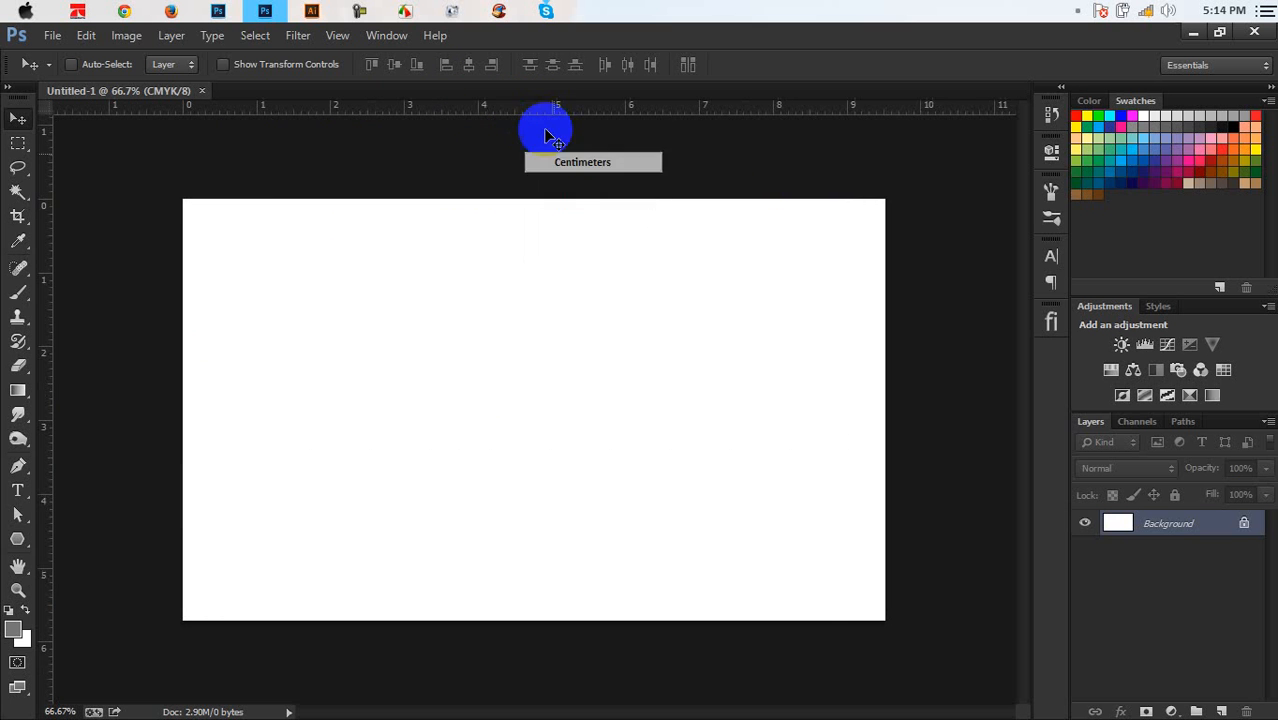
right_click(527, 109)
click(545, 121)
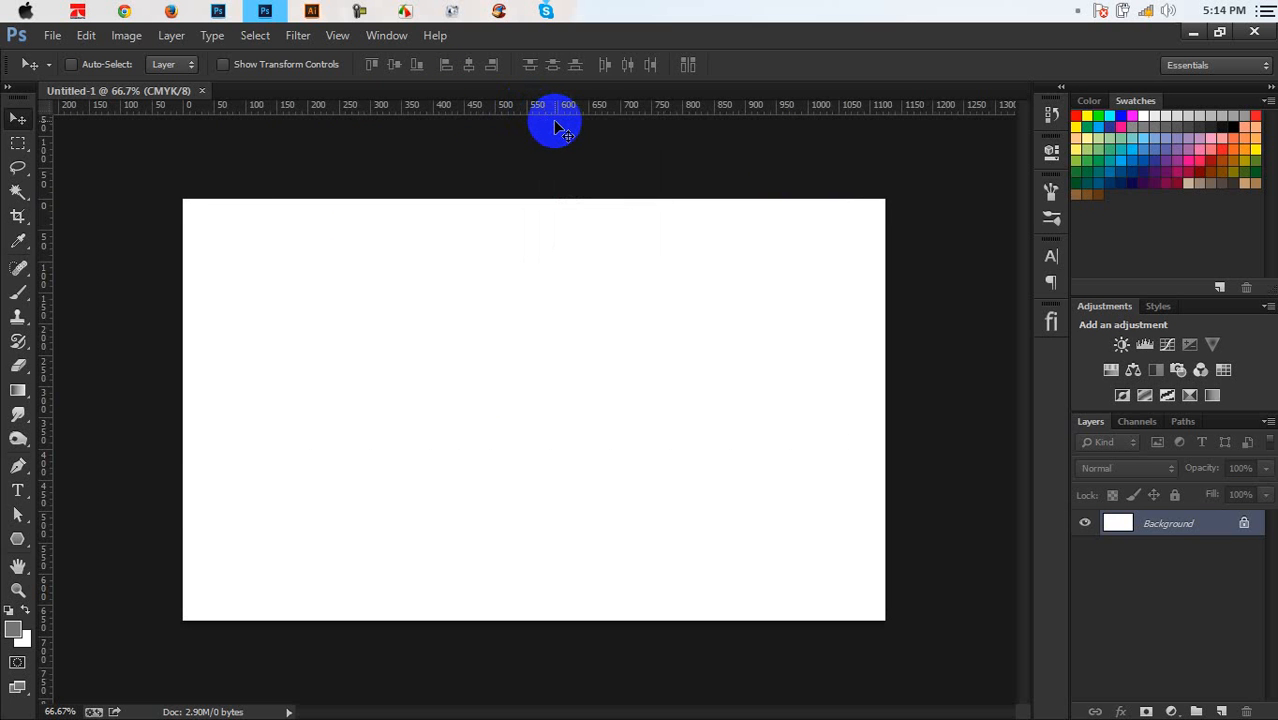
Zoom in to 600% on the card's top edge
key(ctrl+plus)
scroll(506, 231, up, 5)
key(ctrl+plus)
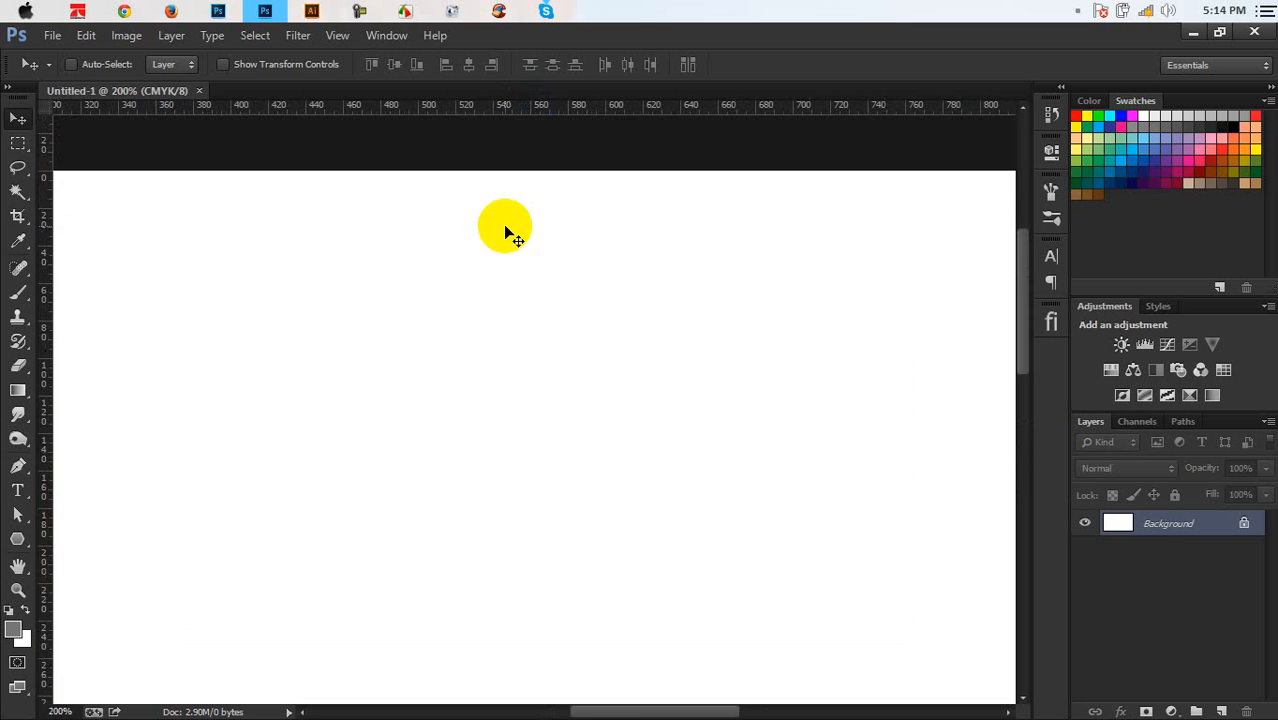
key(ctrl+plus)
scroll(510, 235, up, 5)
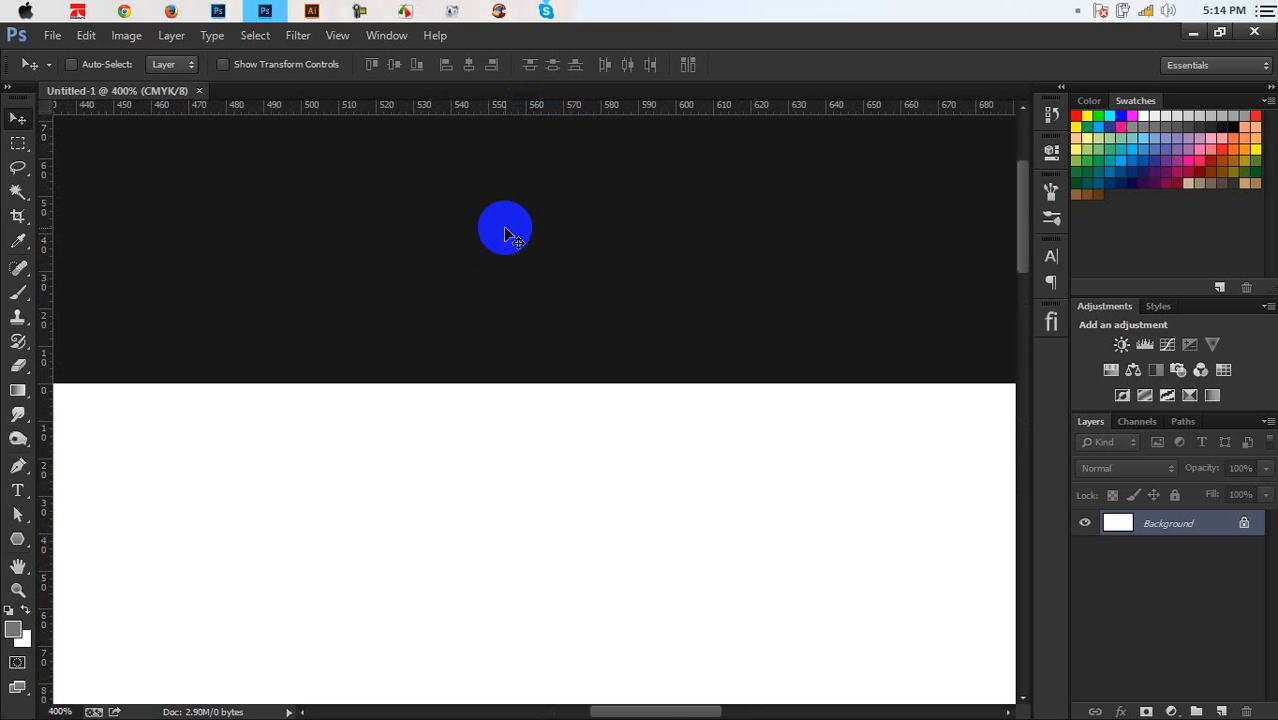
key(ctrl+plus)
key(ctrl+plus)
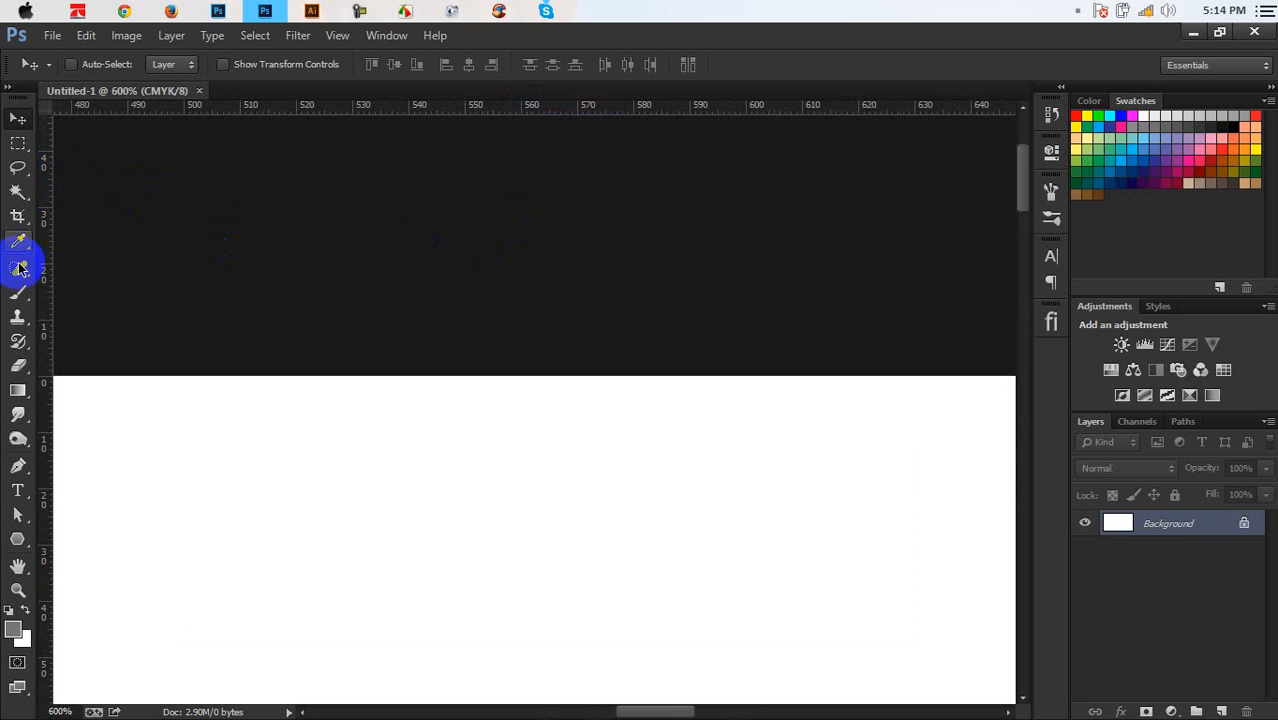
Measure 25 px down from the card's top edge with the Ruler Tool
click(19, 268)
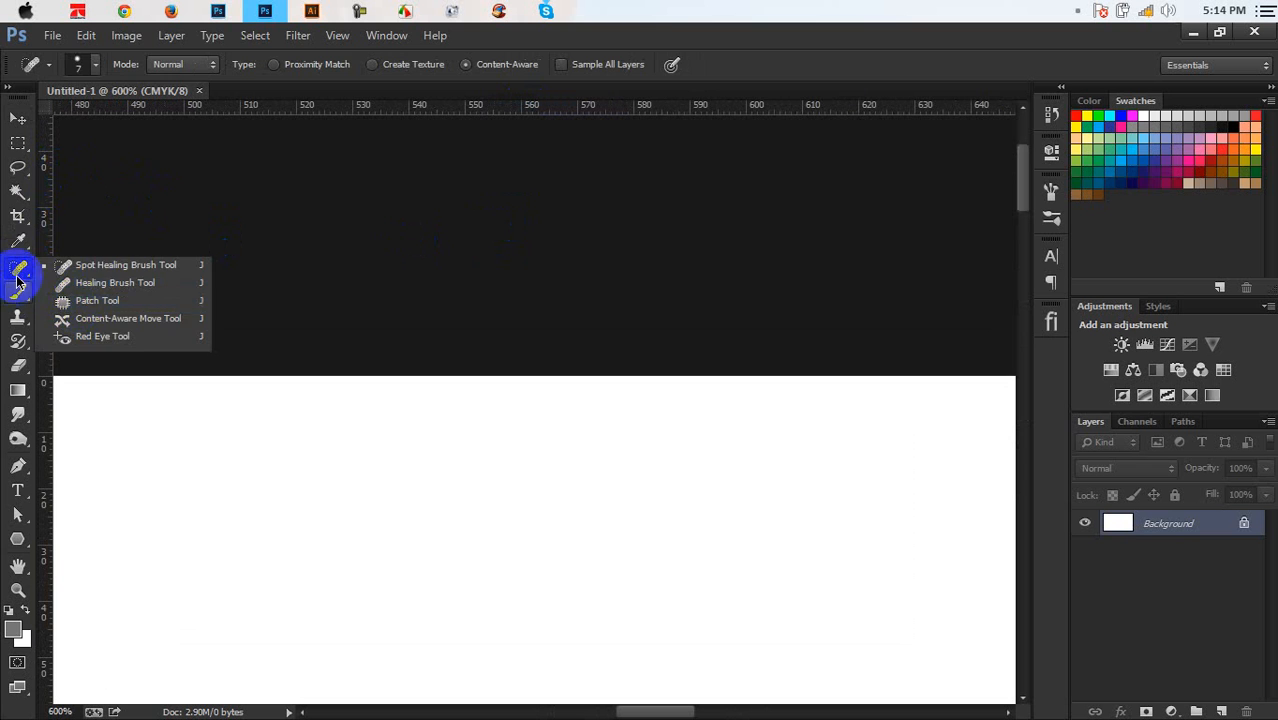
click(17, 241)
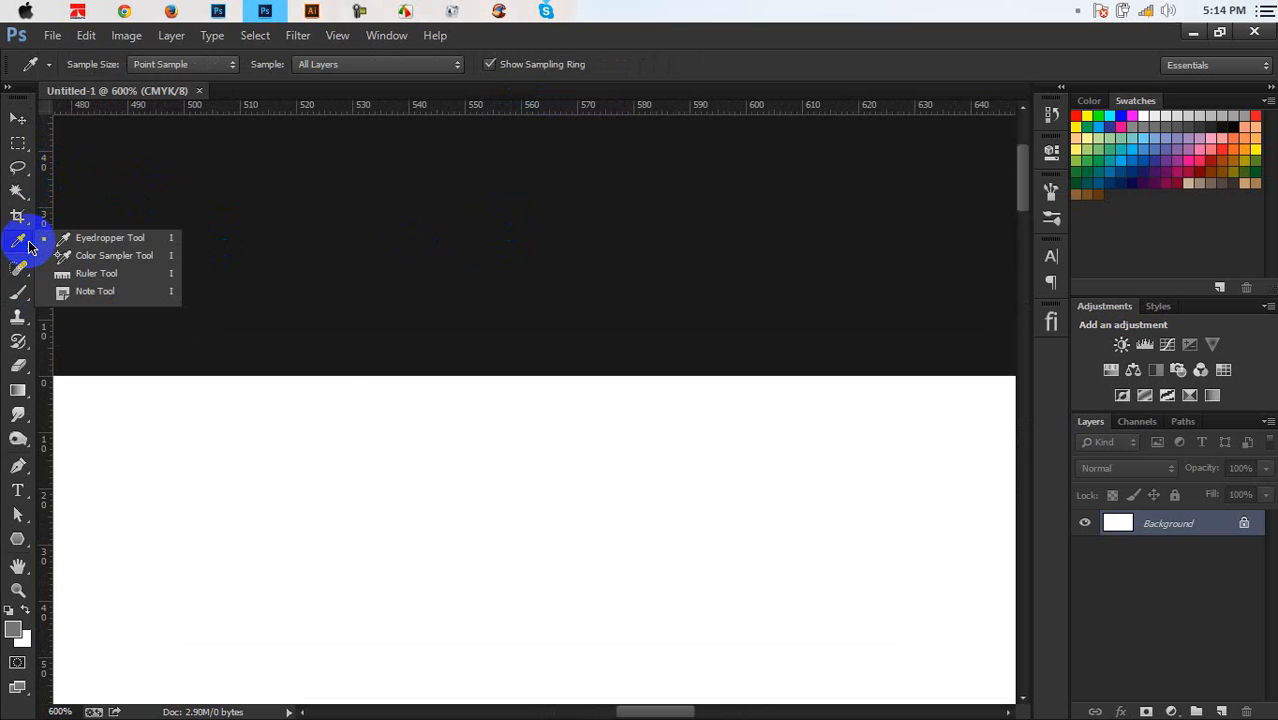
click(66, 278)
drag(335, 377, 290, 521)
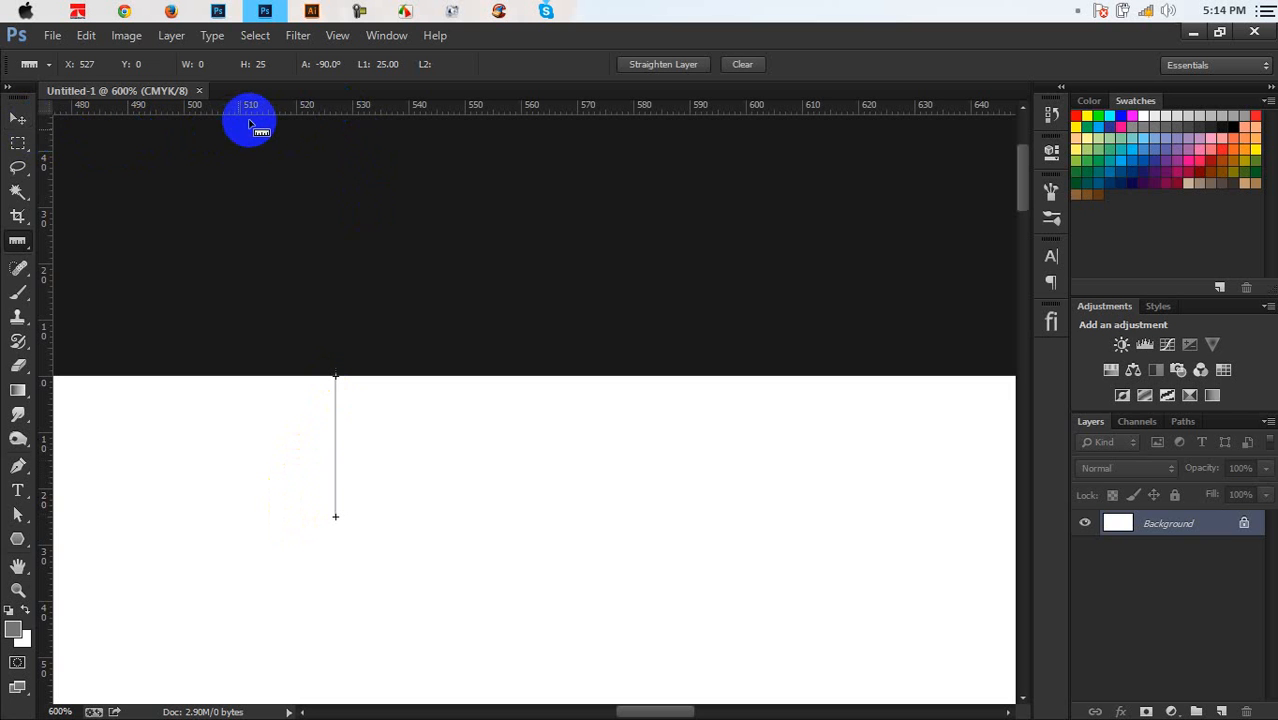
Place a horizontal guide at the 25 px mark below the top edge
drag(256, 116, 215, 513)
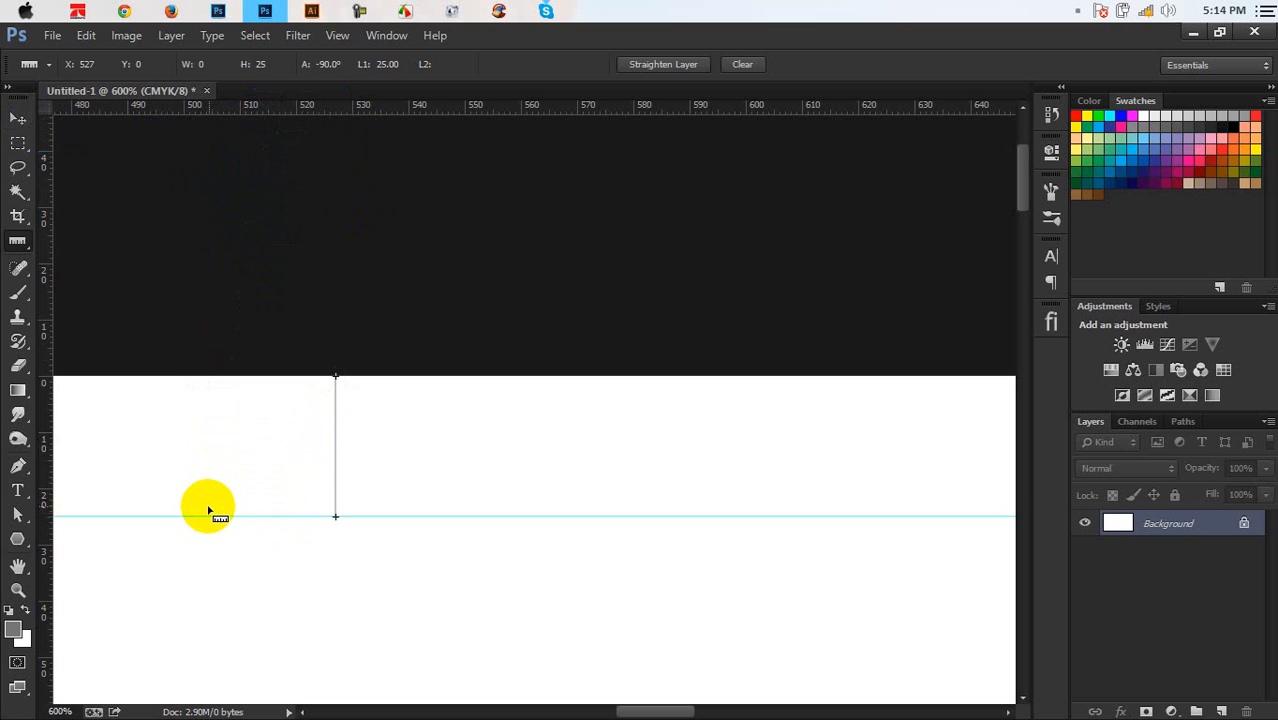
key(ctrl+minus)
key(ctrl+minus)
key(ctrl+minus)
key(ctrl+minus)
key(ctrl+minus)
key(ctrl+minus)
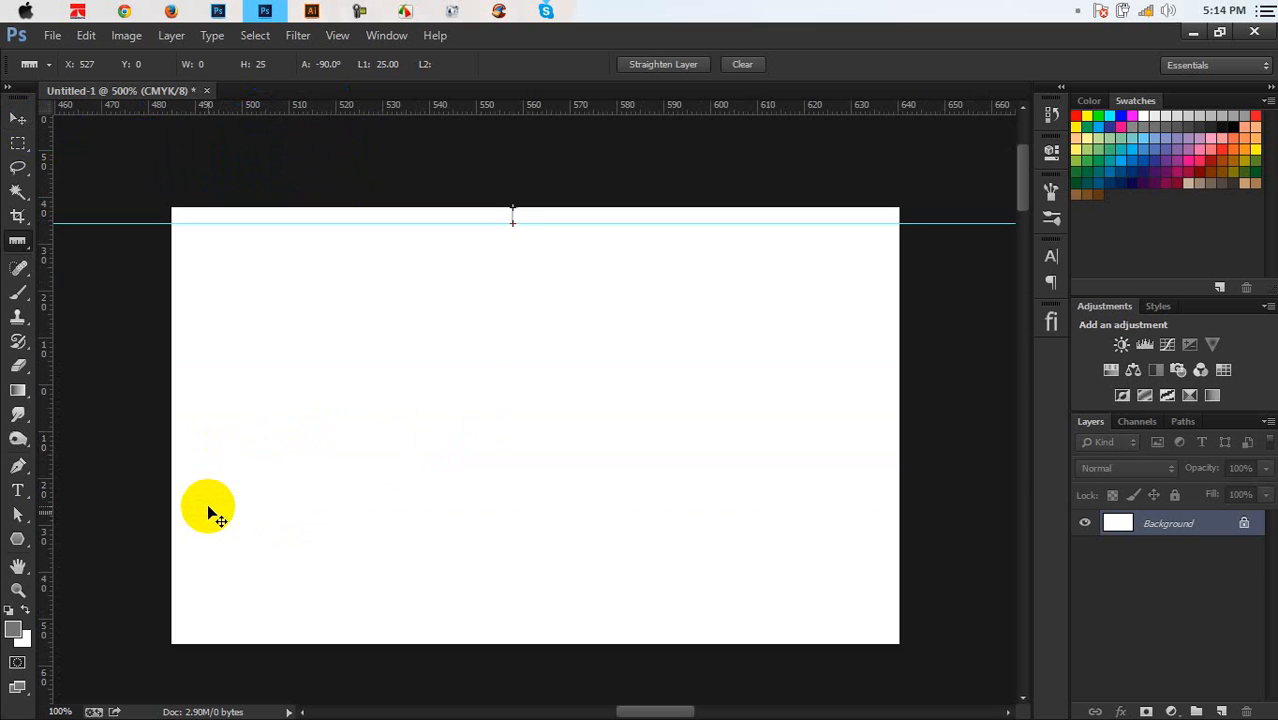
key(ctrl+plus)
scroll(462, 360, down, 5)
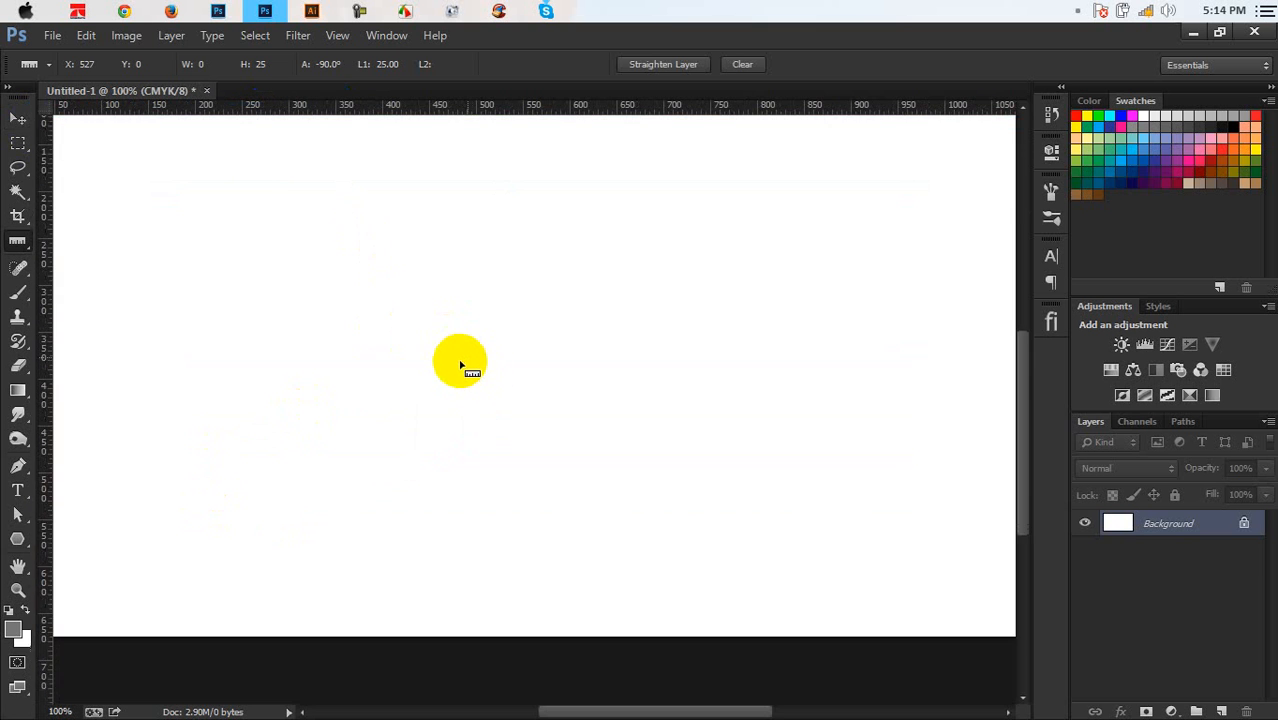
key(ctrl+plus)
key(ctrl+plus)
scroll(318, 375, down, 3)
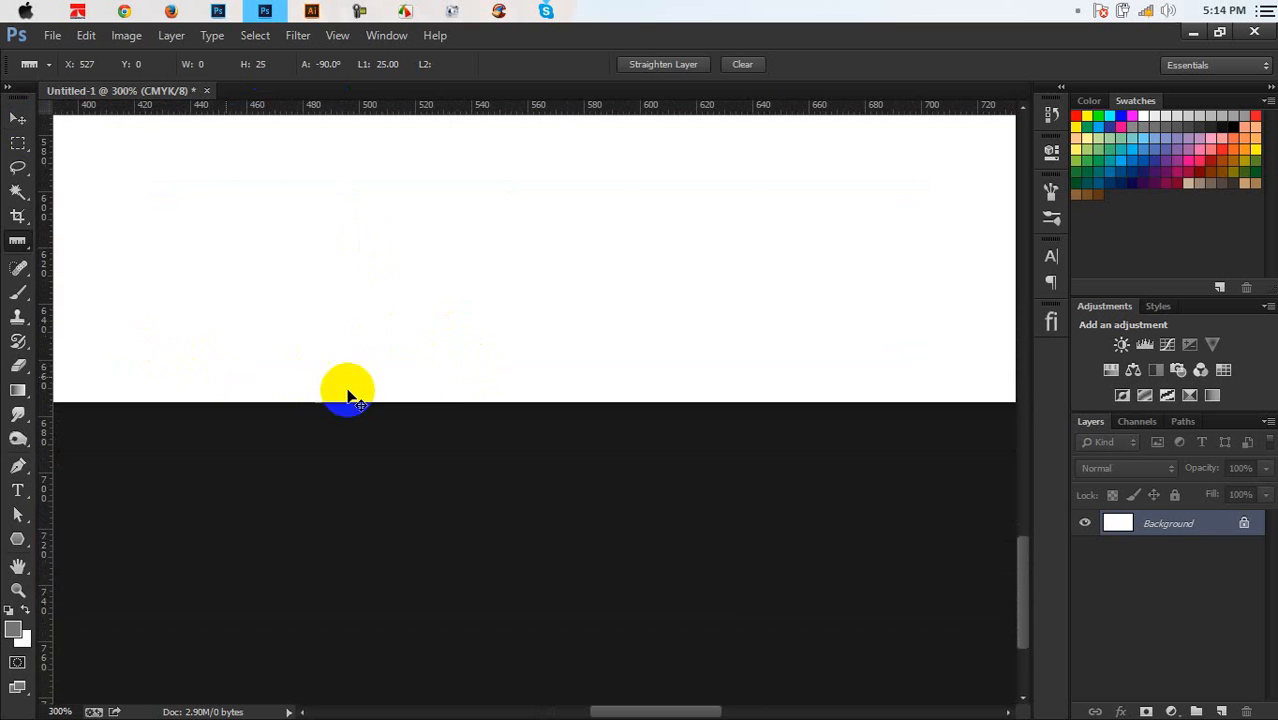
key(ctrl+plus)
key(ctrl+plus)
Add guides 25 px inside the bottom and left edges of the card
drag(484, 400, 488, 282)
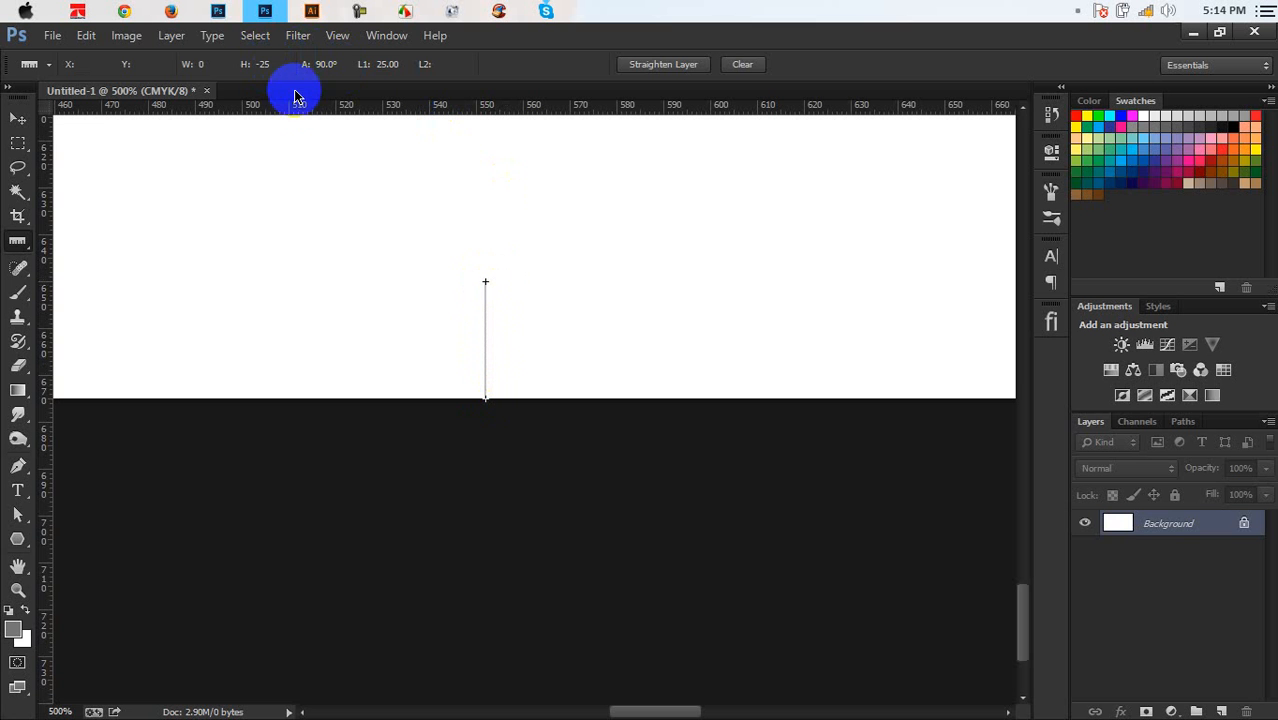
drag(296, 112, 262, 281)
drag(385, 354, 525, 392)
drag(431, 305, 739, 294)
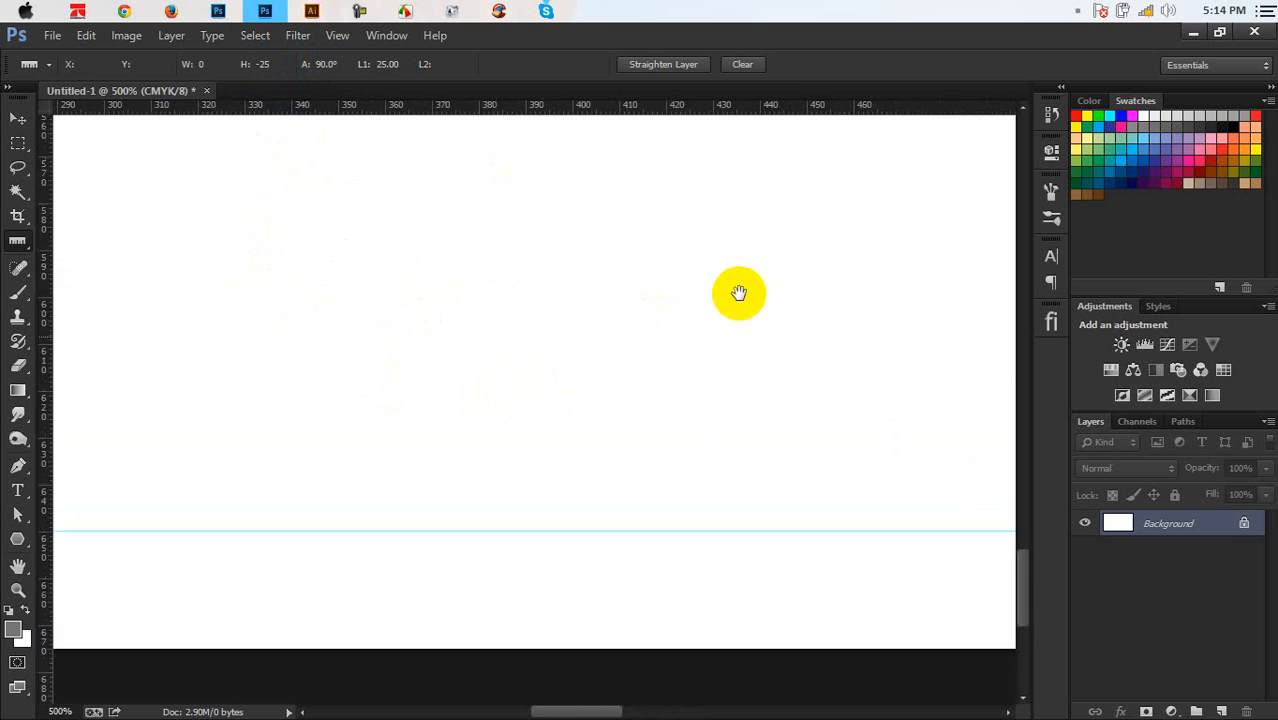
drag(396, 348, 678, 418)
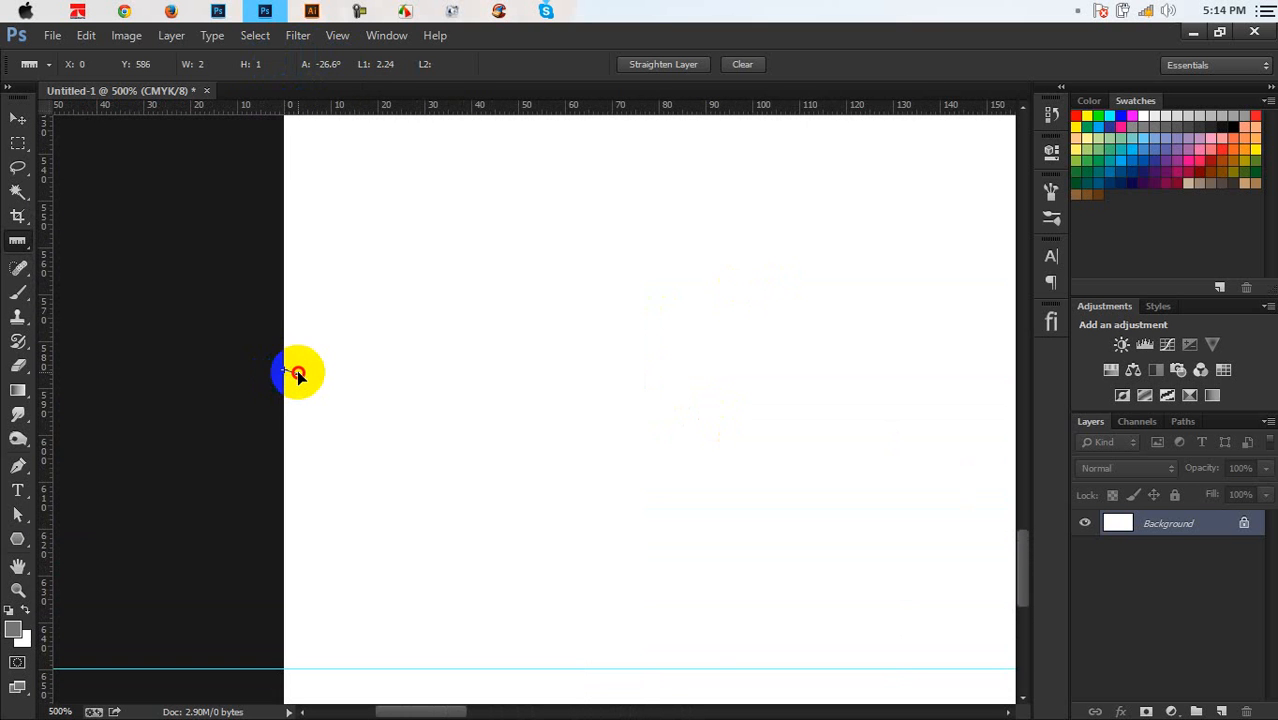
drag(297, 372, 401, 355)
drag(47, 393, 403, 380)
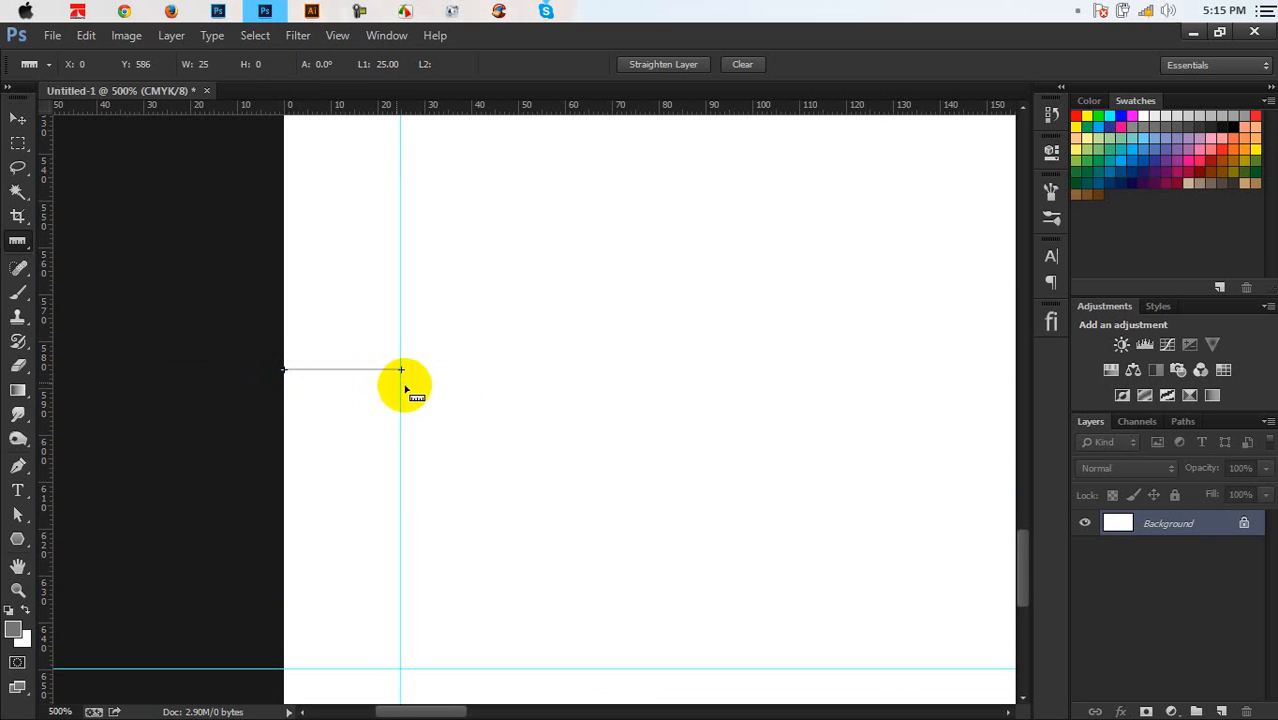
Add a vertical guide 25 px inside the card's right edge
drag(608, 420, 263, 458)
drag(568, 440, 43, 502)
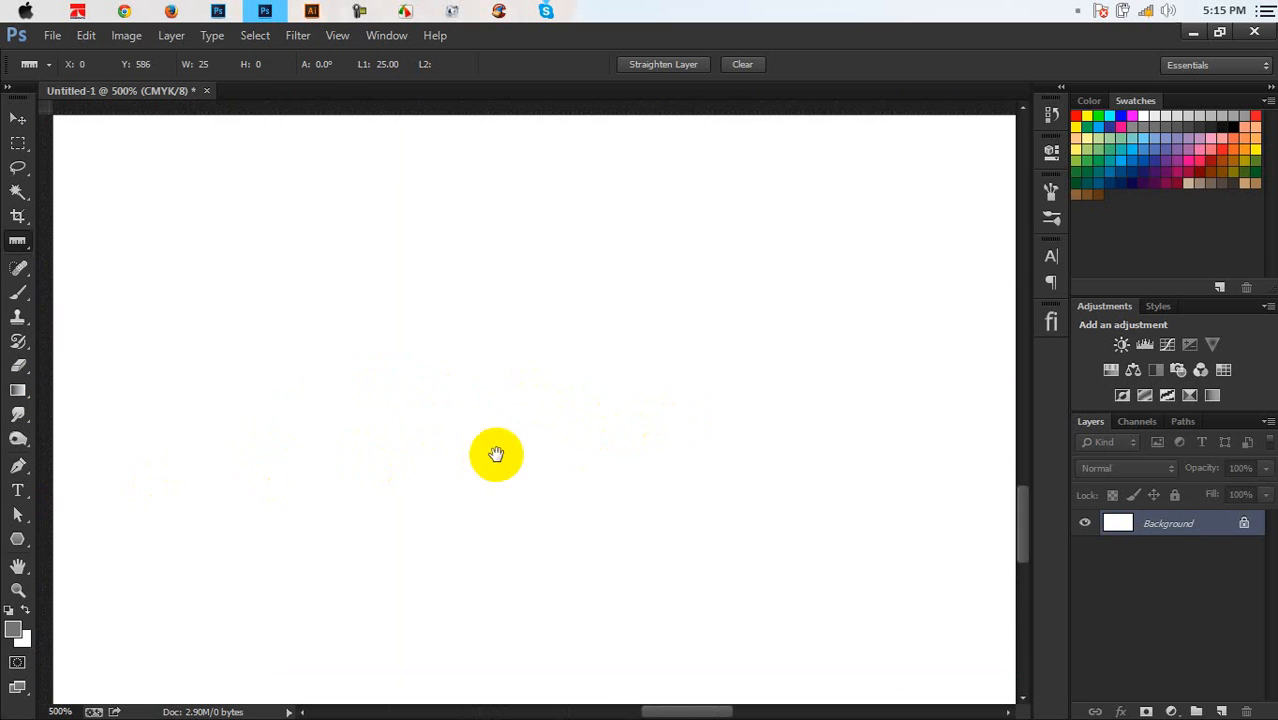
drag(496, 454, 35, 480)
drag(295, 453, 108, 437)
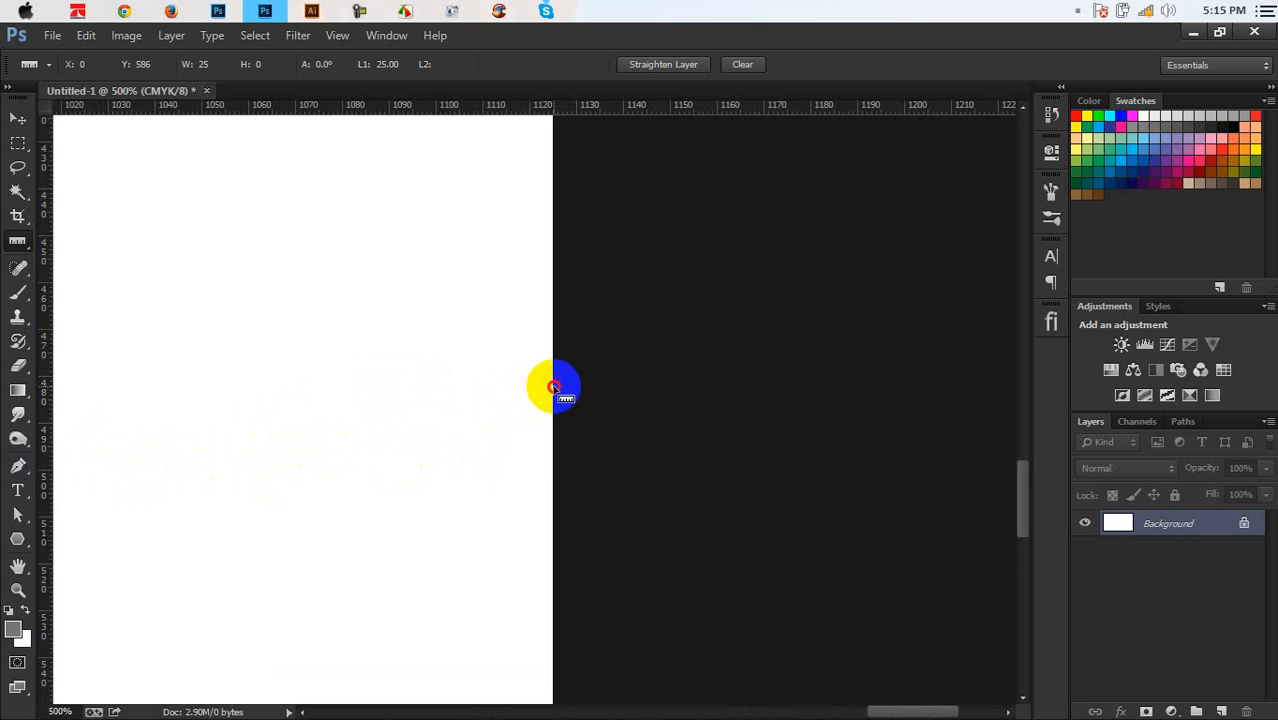
drag(554, 387, 437, 389)
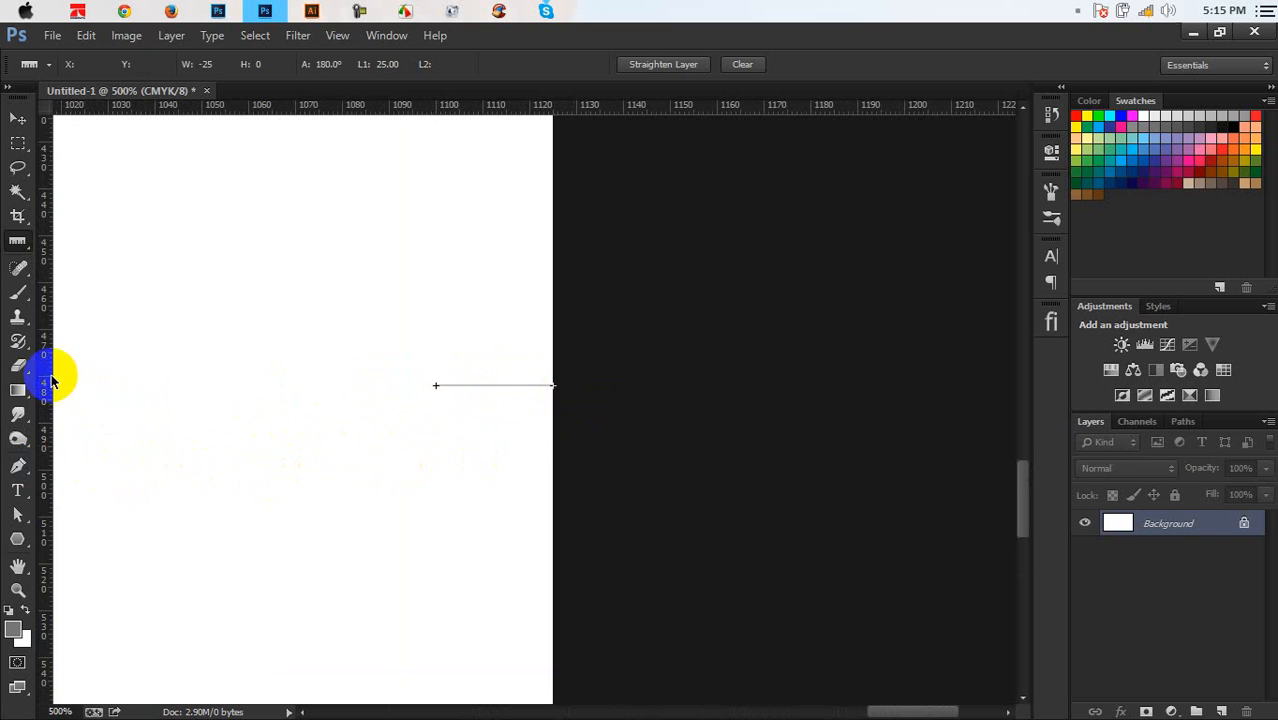
drag(45, 380, 441, 390)
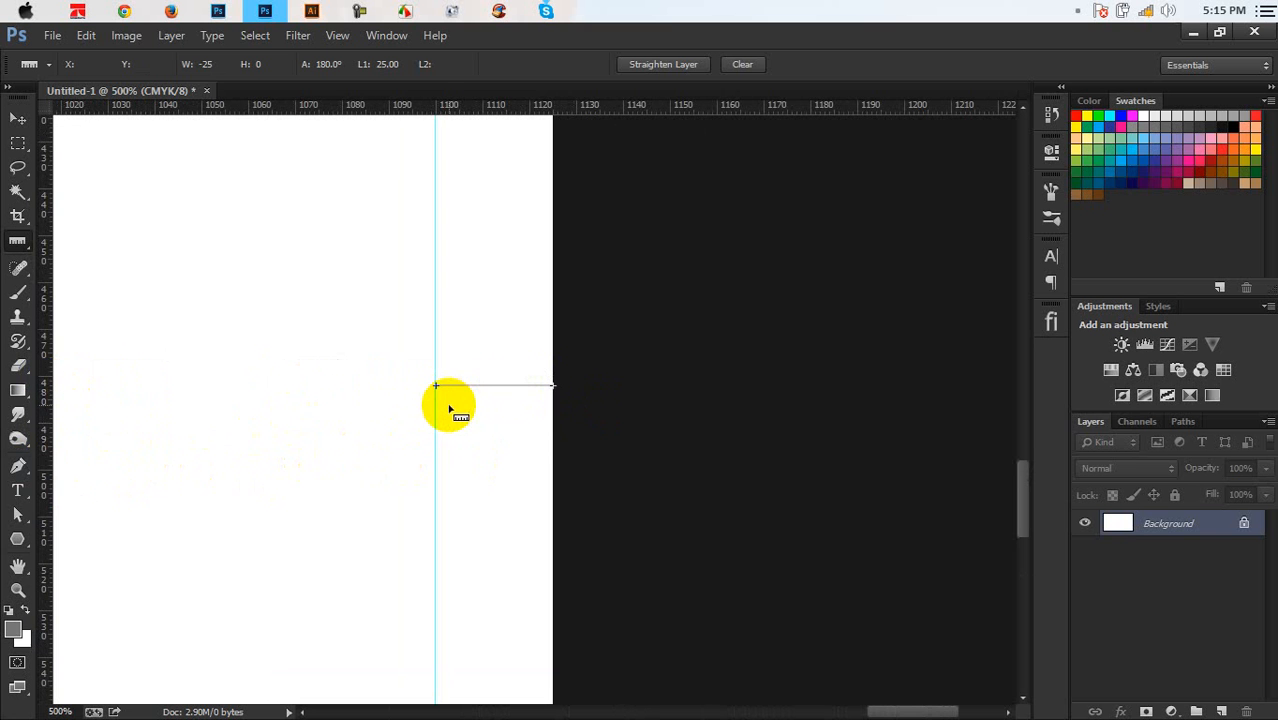
Zoom out and in to check all four margin guides, including the top one
key(ctrl+minus)
key(ctrl+minus)
key(ctrl+minus)
key(ctrl+minus)
key(ctrl+minus)
key(ctrl+minus)
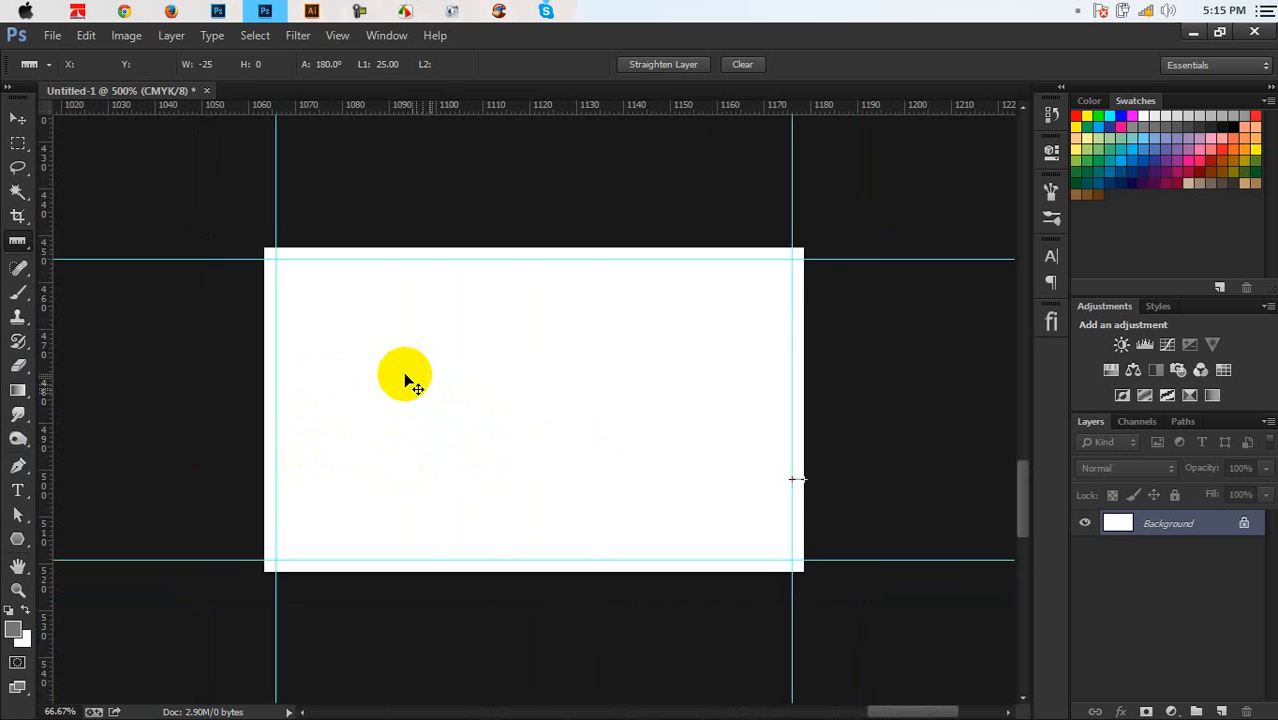
key(ctrl+plus)
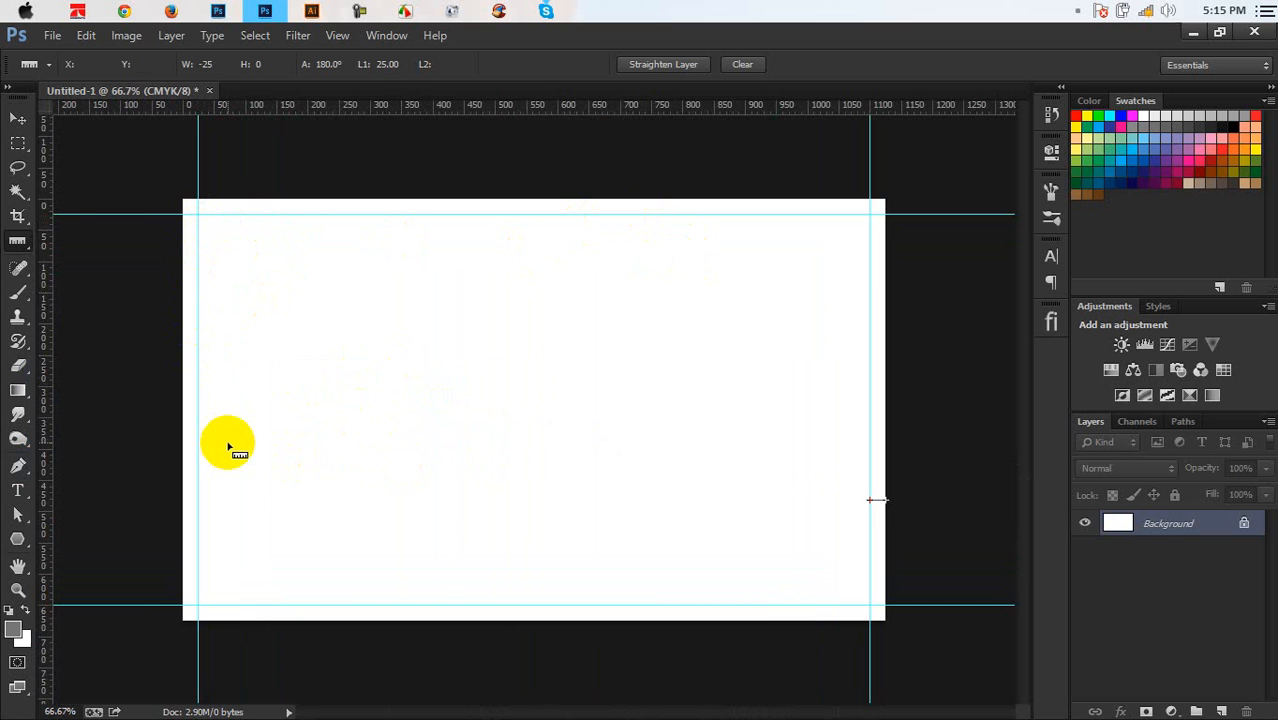
key(ctrl+plus)
key(ctrl+plus)
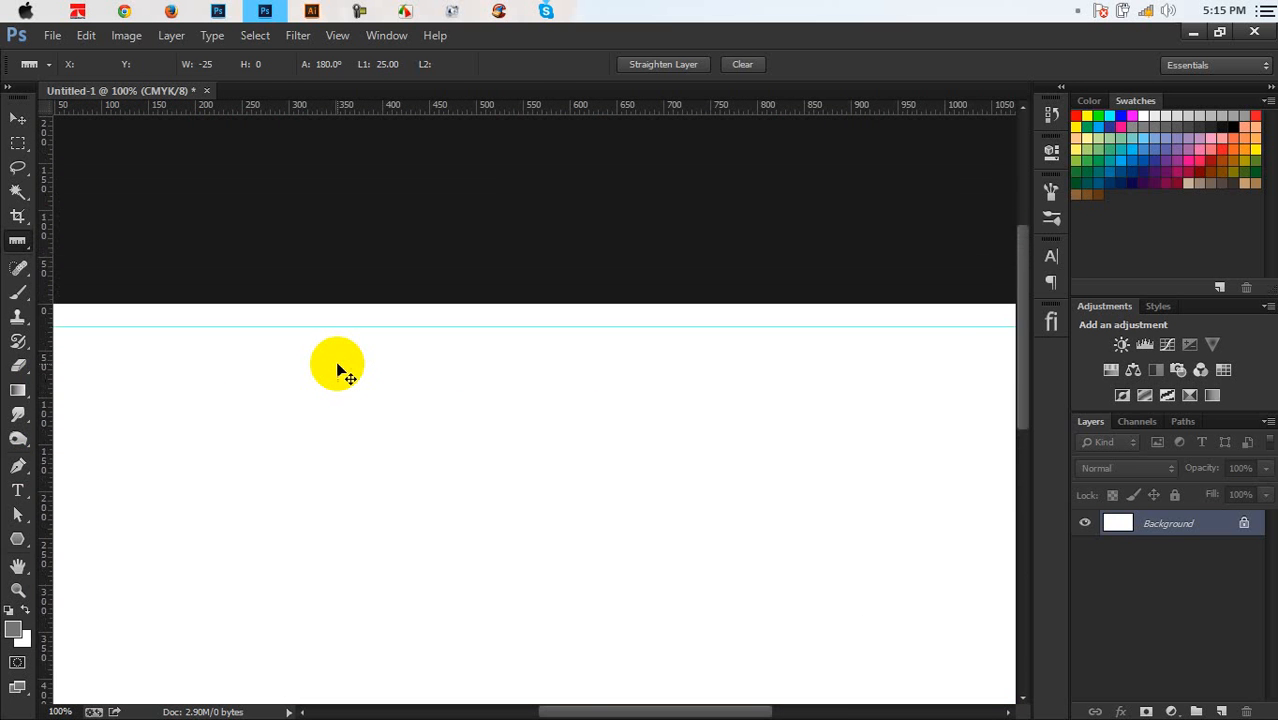
key(ctrl+plus)
key(ctrl+plus)
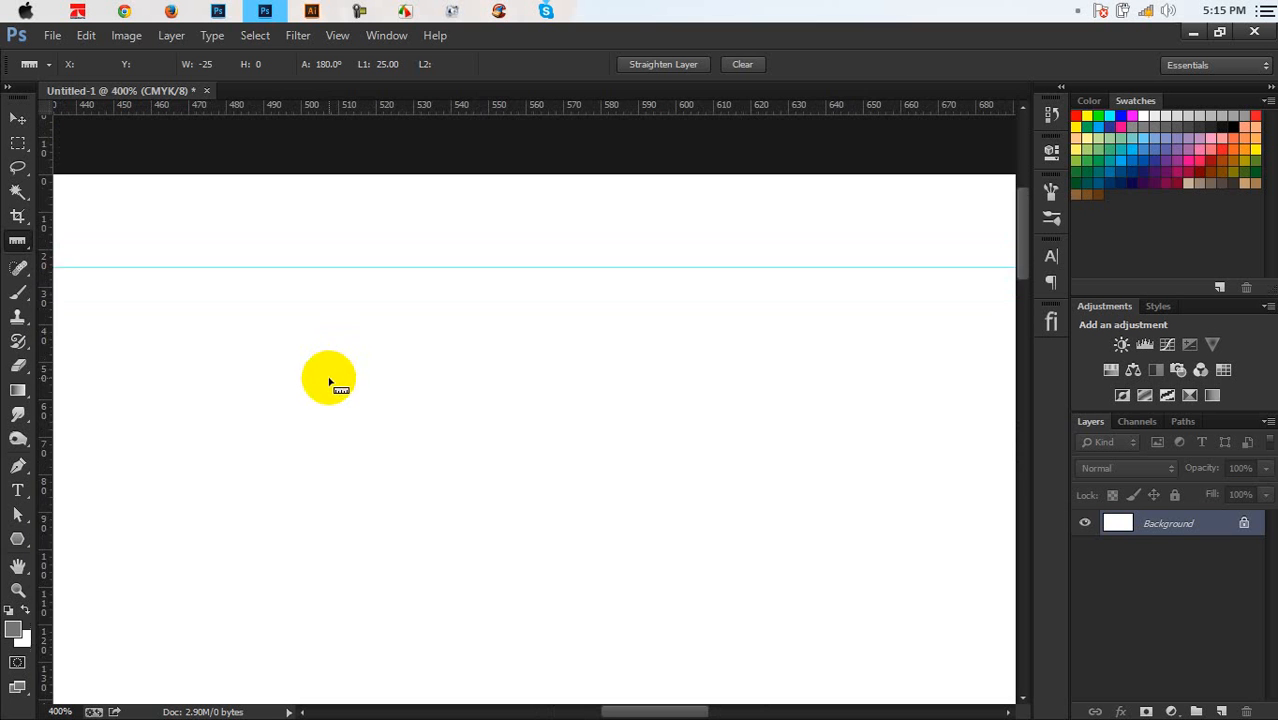
key(ctrl+plus)
key(ctrl+plus)
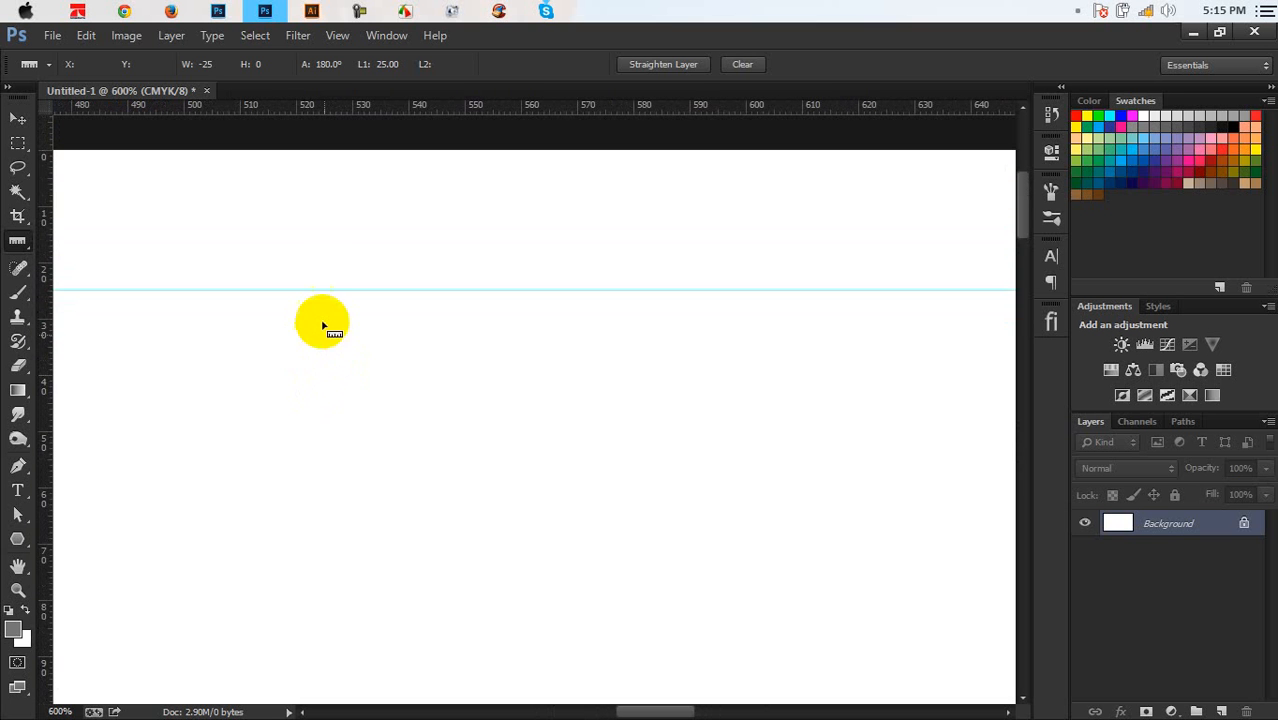
key(ctrl+minus)
key(ctrl+minus)
key(ctrl+minus)
key(ctrl+minus)
key(ctrl+minus)
key(ctrl+minus)
key(ctrl+minus)
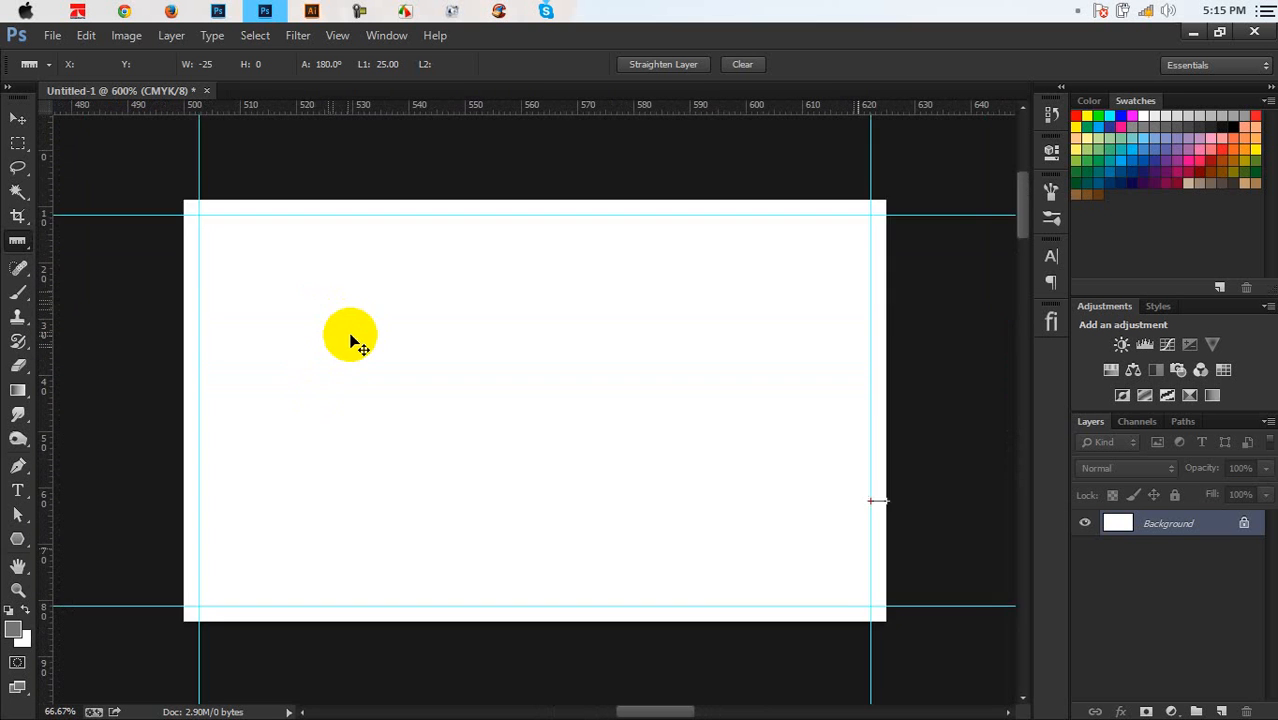
key(ctrl+plus)
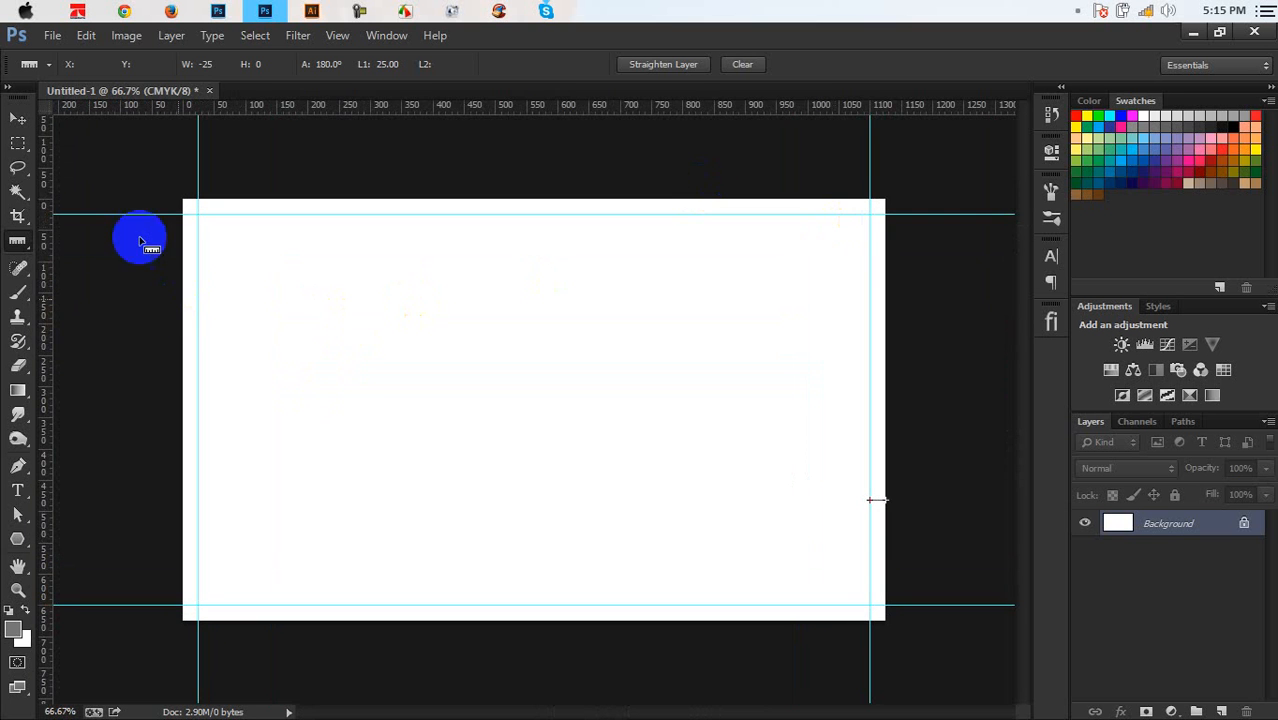
Draw a gray rectangle filling the guide margins with the Rectangle tool
click(17, 538)
click(48, 536)
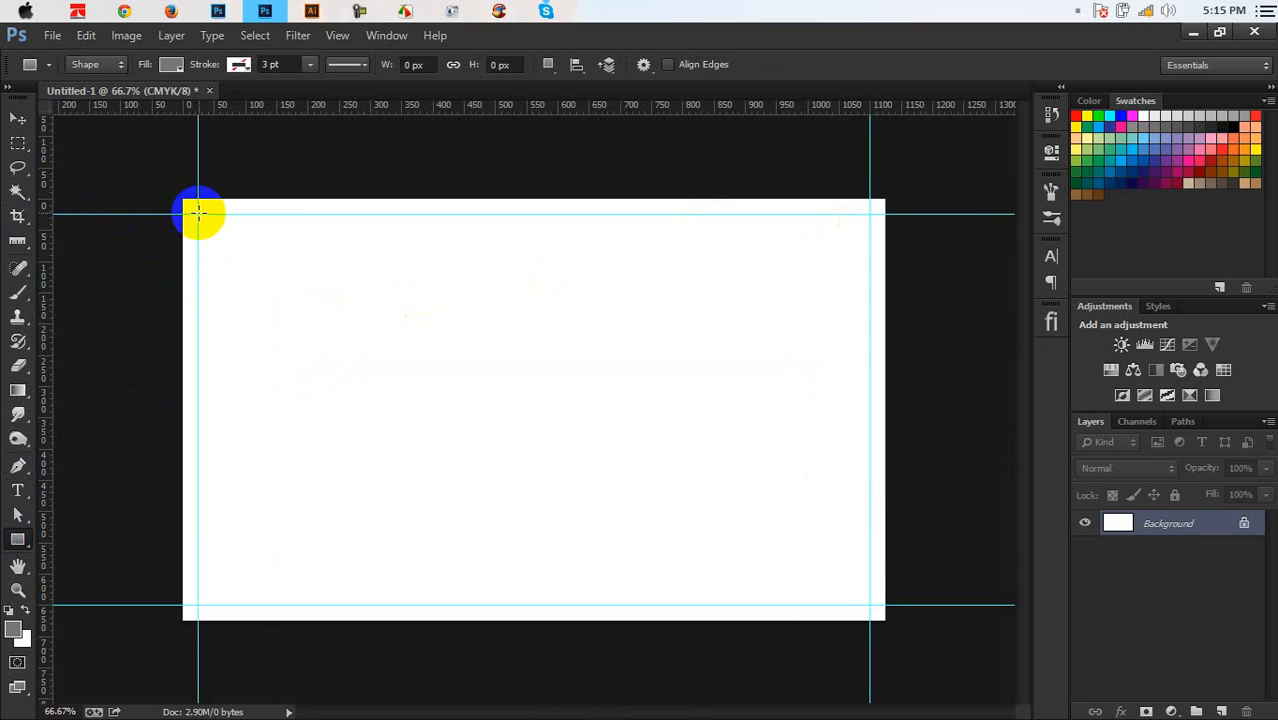
drag(202, 225, 868, 603)
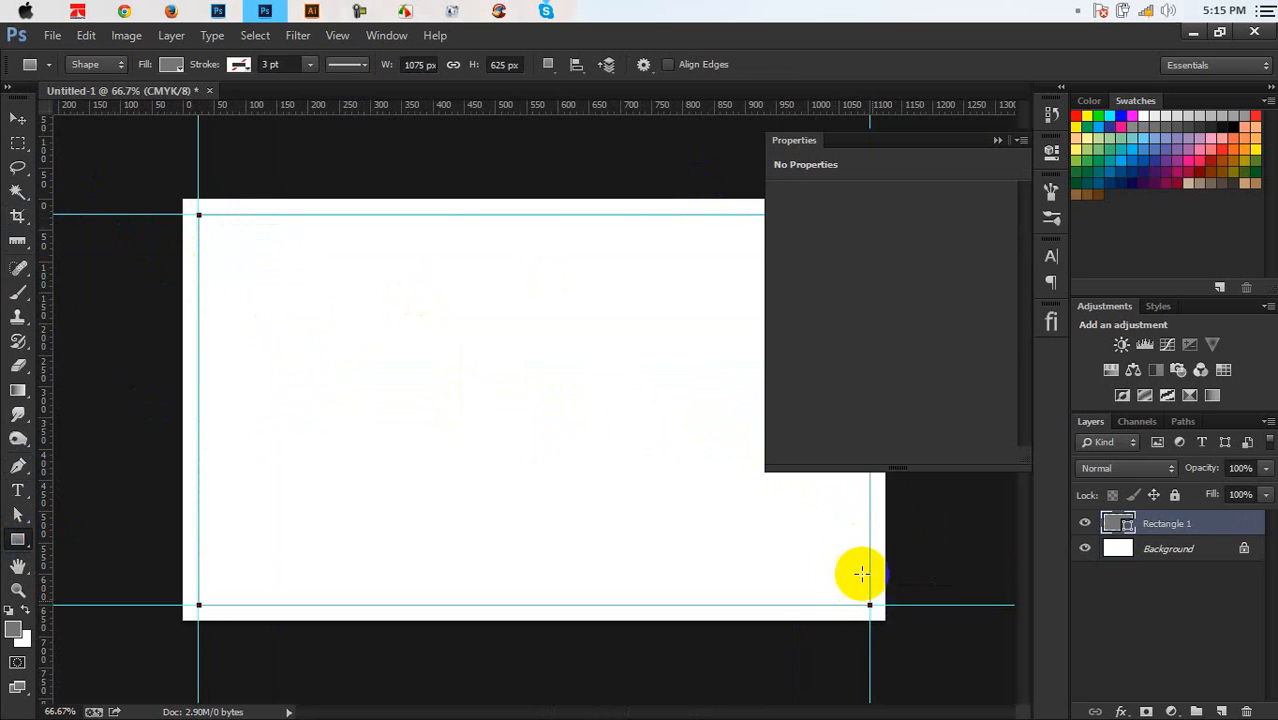
click(998, 141)
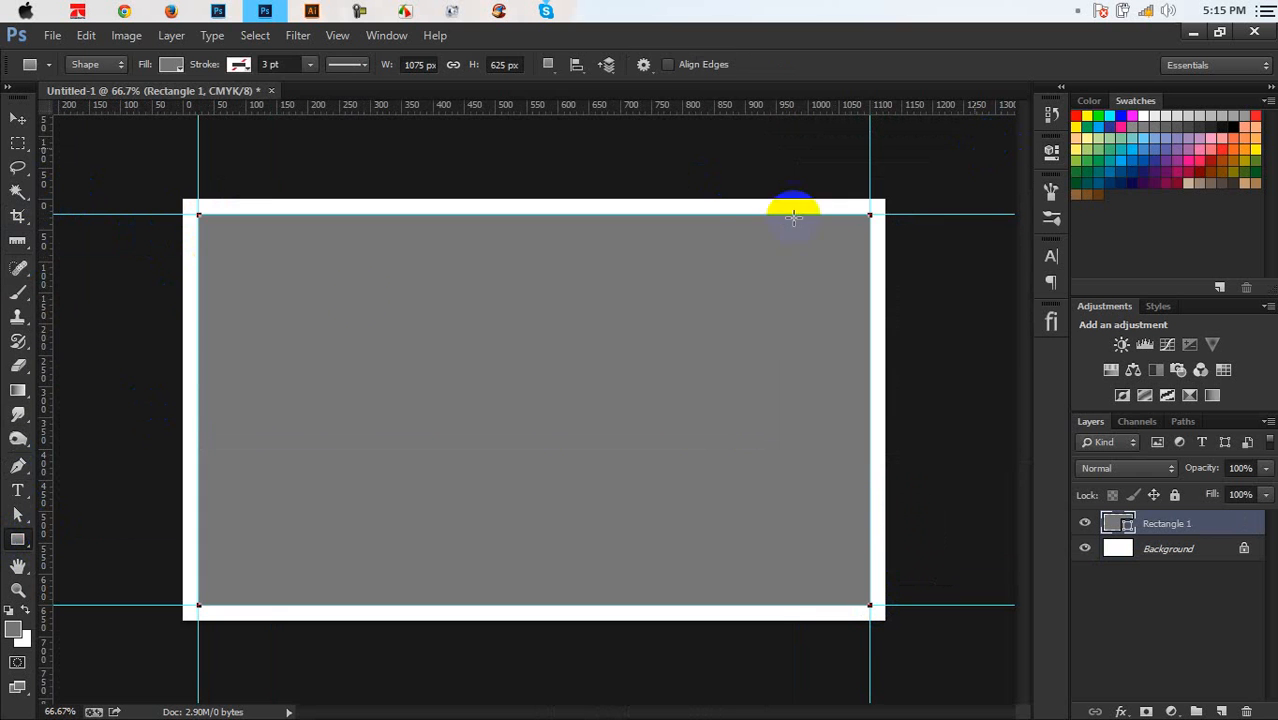
click(17, 119)
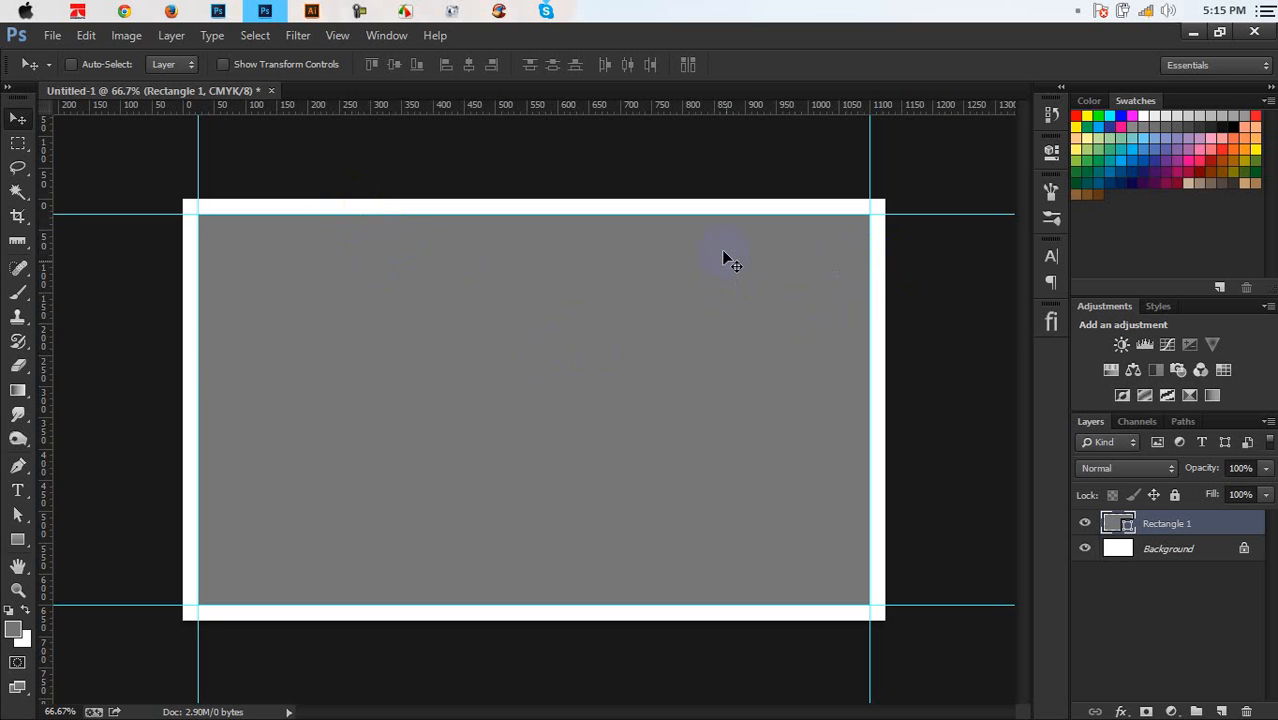
Zoom to 600% to inspect the rectangle's top edge against the guide
key(ctrl+plus)
scroll(711, 244, up, 4)
key(ctrl+plus)
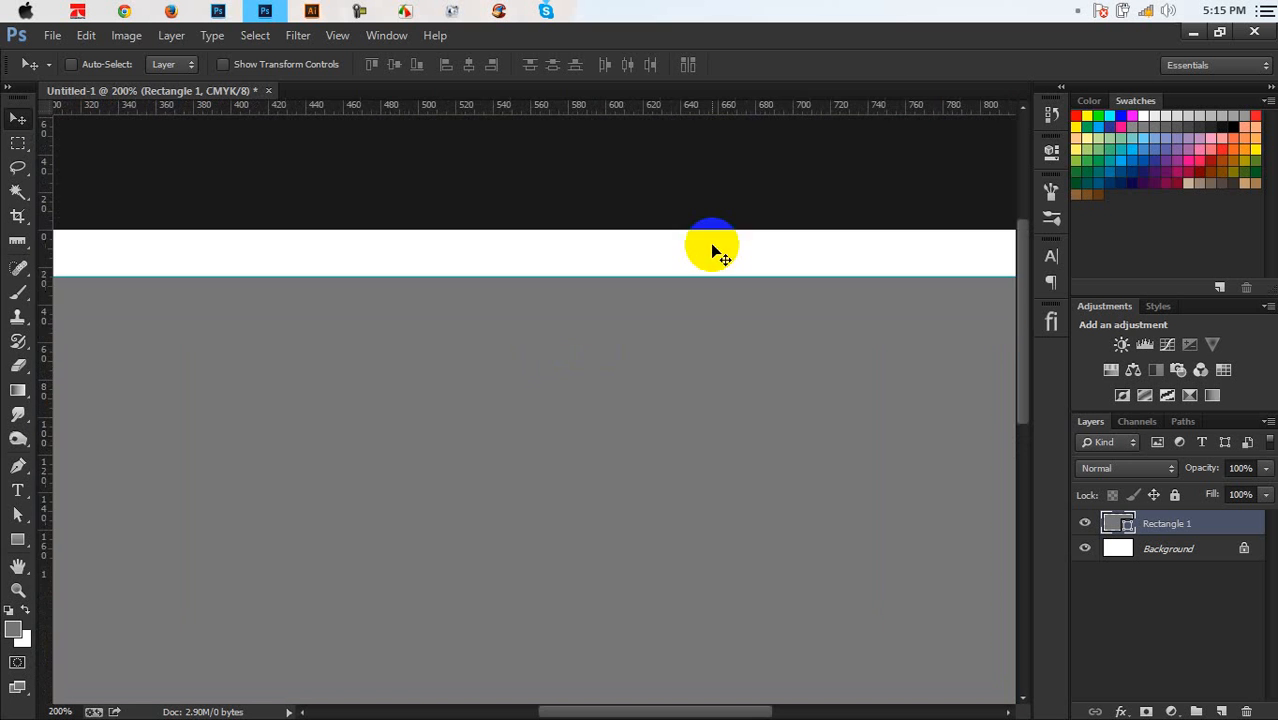
key(ctrl+plus)
scroll(712, 250, up, 4)
key(ctrl+plus)
key(ctrl+plus)
key(ctrl+plus)
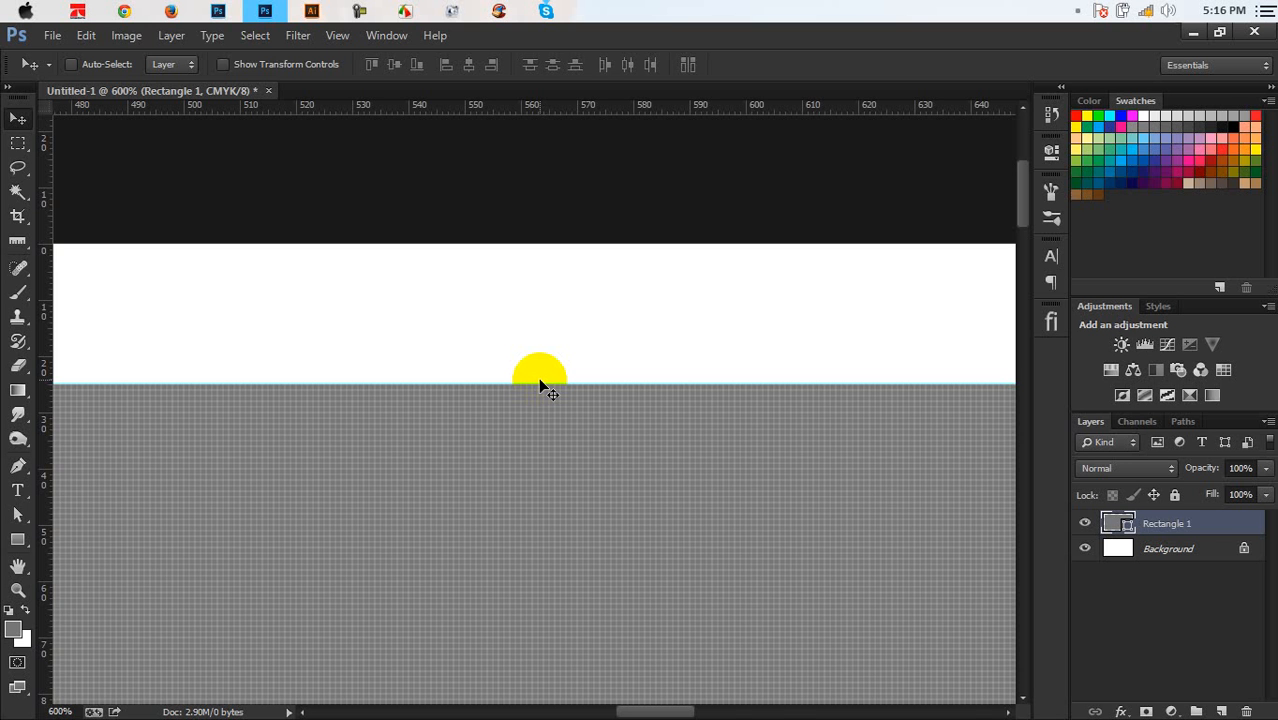
key(ctrl+minus)
key(ctrl+minus)
key(ctrl+minus)
key(ctrl+minus)
key(ctrl+minus)
key(ctrl+minus)
key(ctrl+minus)
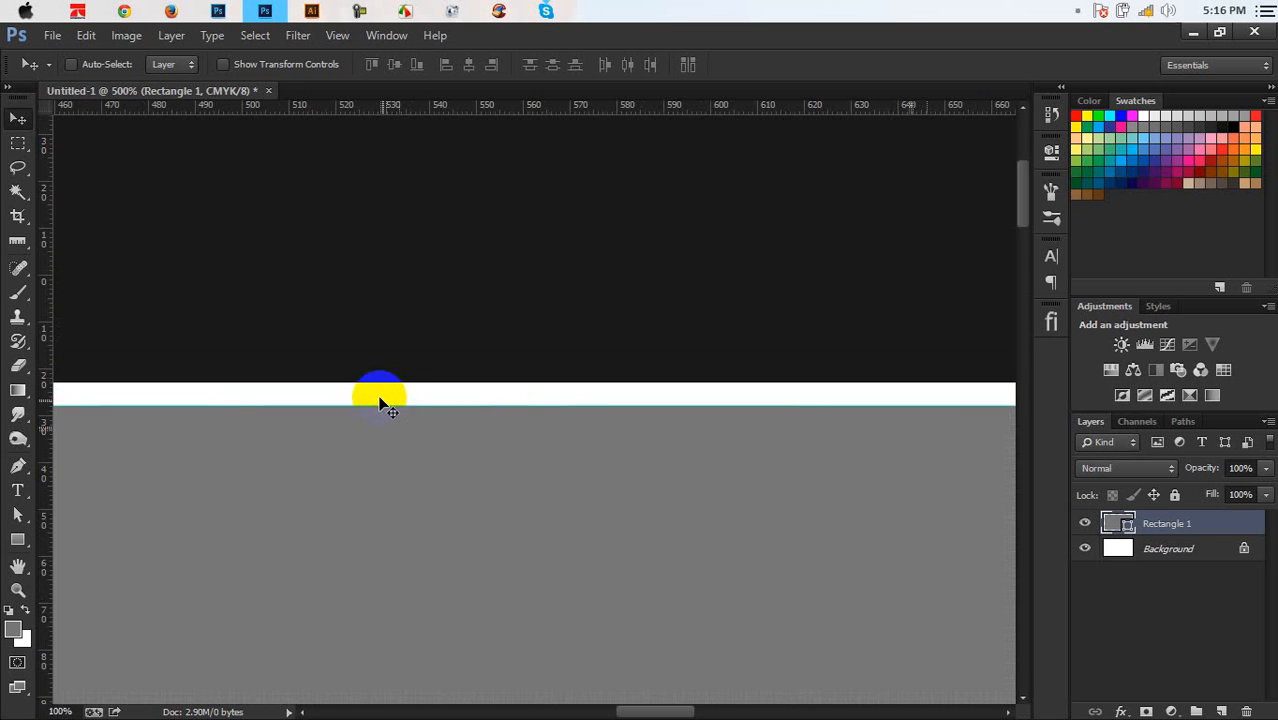
key(ctrl+plus)
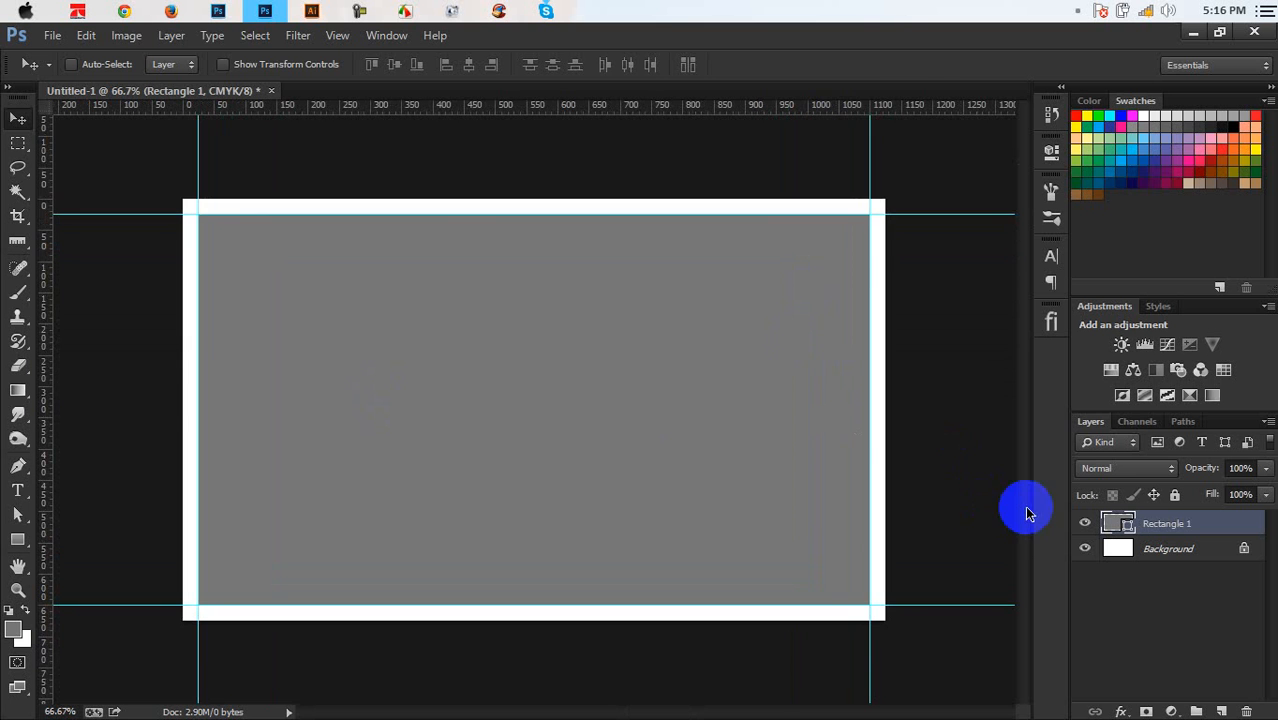
Scale the rectangle up slightly with Free Transform, then delete the Rectangle 1 layer
key(ctrl+t)
drag(886, 208, 901, 205)
key(Return)
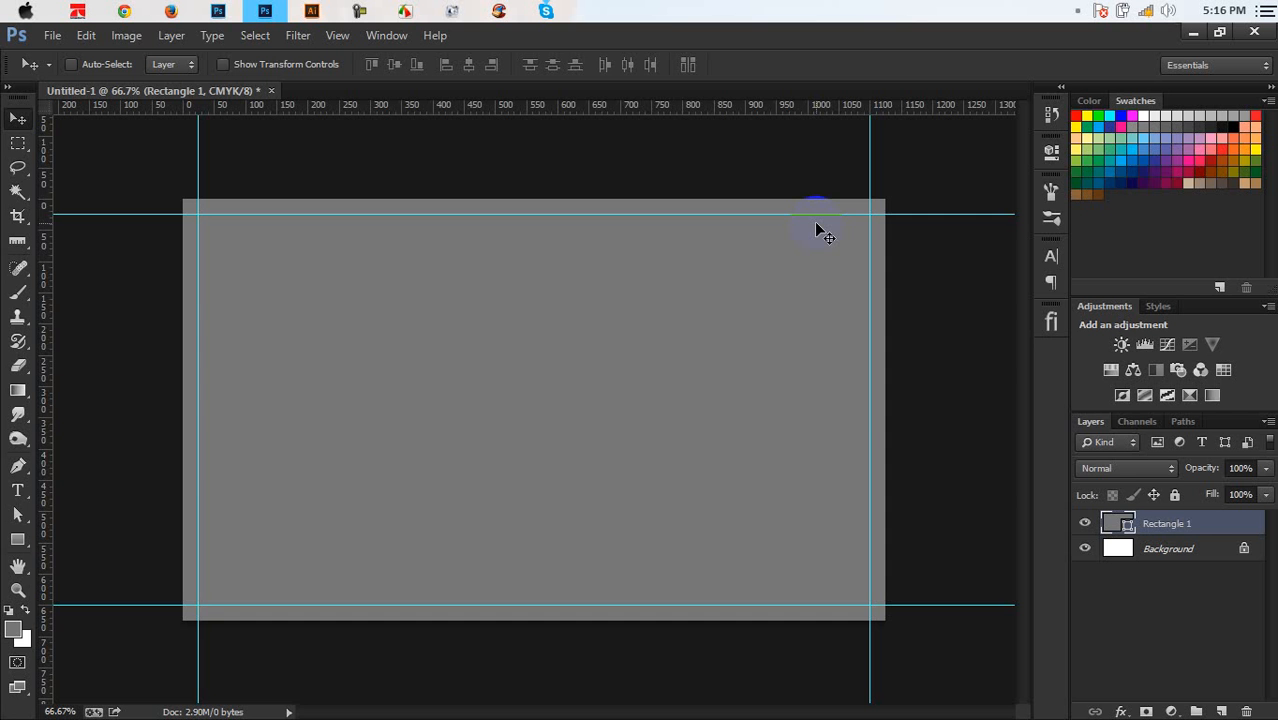
key(Delete)
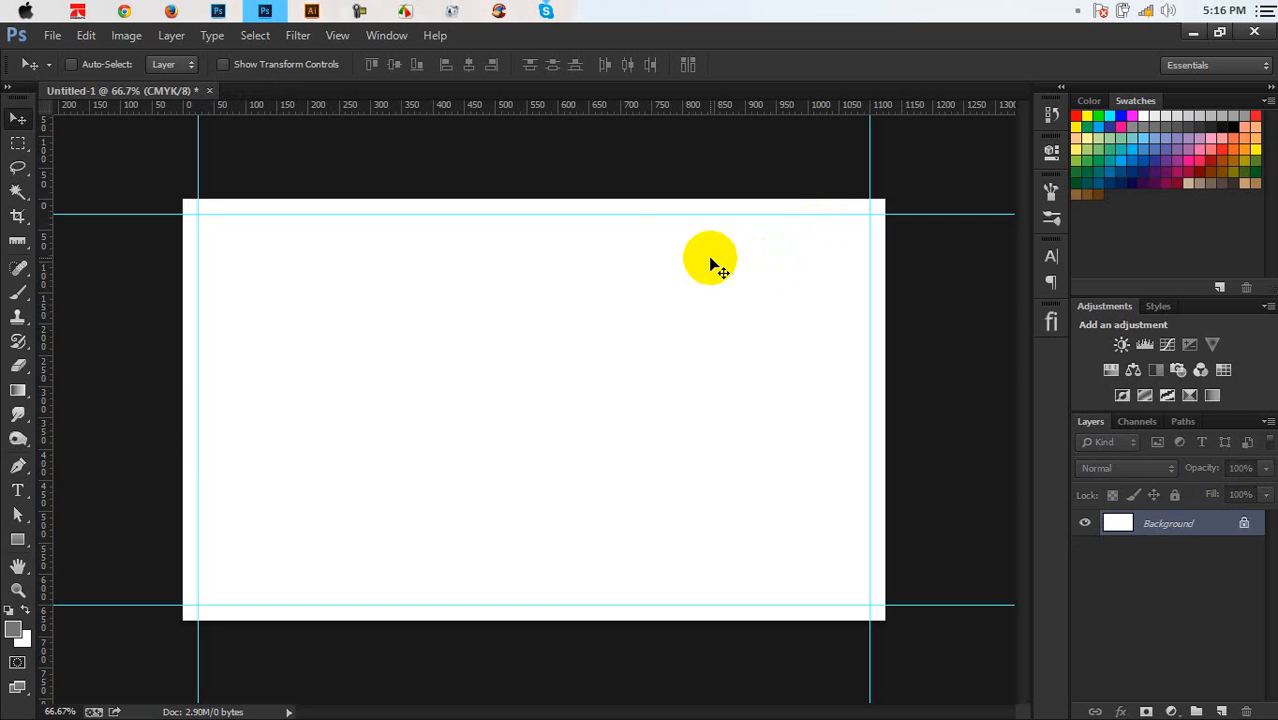
At 800% zoom, add a horizontal guide 25 px below the top guide
key(ctrl+plus)
scroll(615, 243, up, 5)
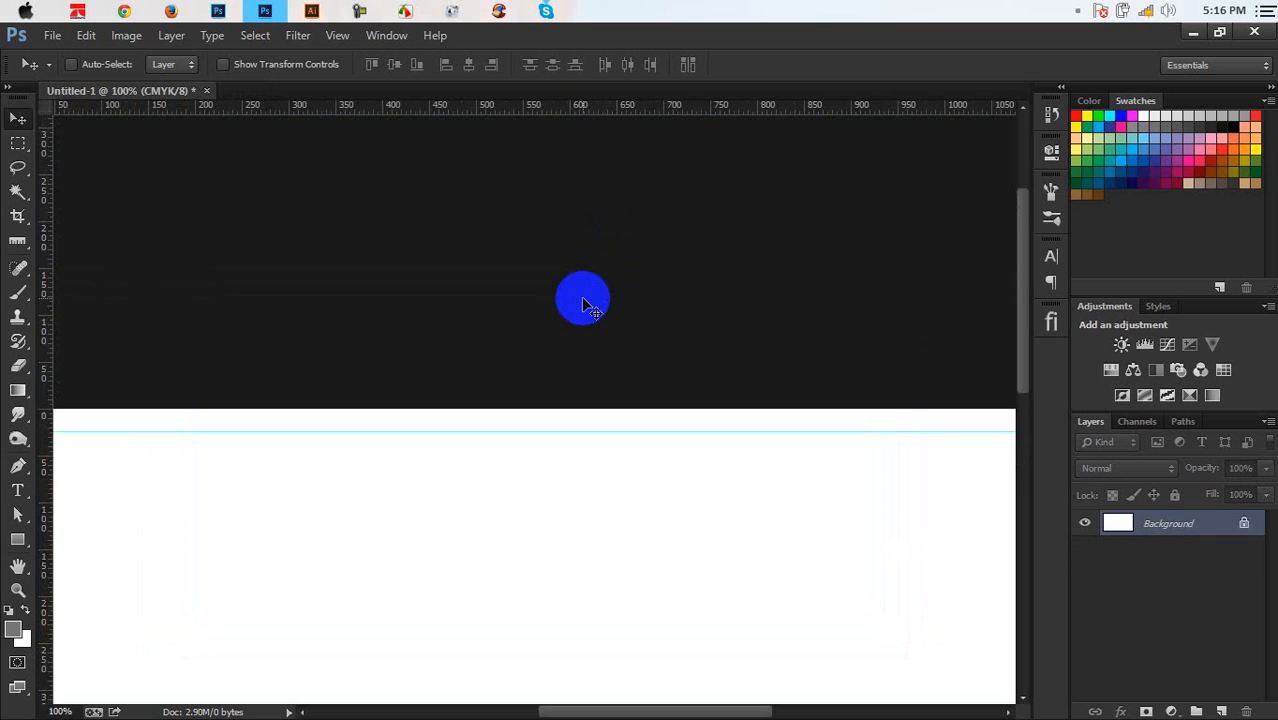
key(ctrl+plus)
key(ctrl+plus)
key(ctrl+plus)
key(ctrl+plus)
key(ctrl+plus)
scroll(580, 302, down, 3)
key(ctrl+plus)
key(ctrl+plus)
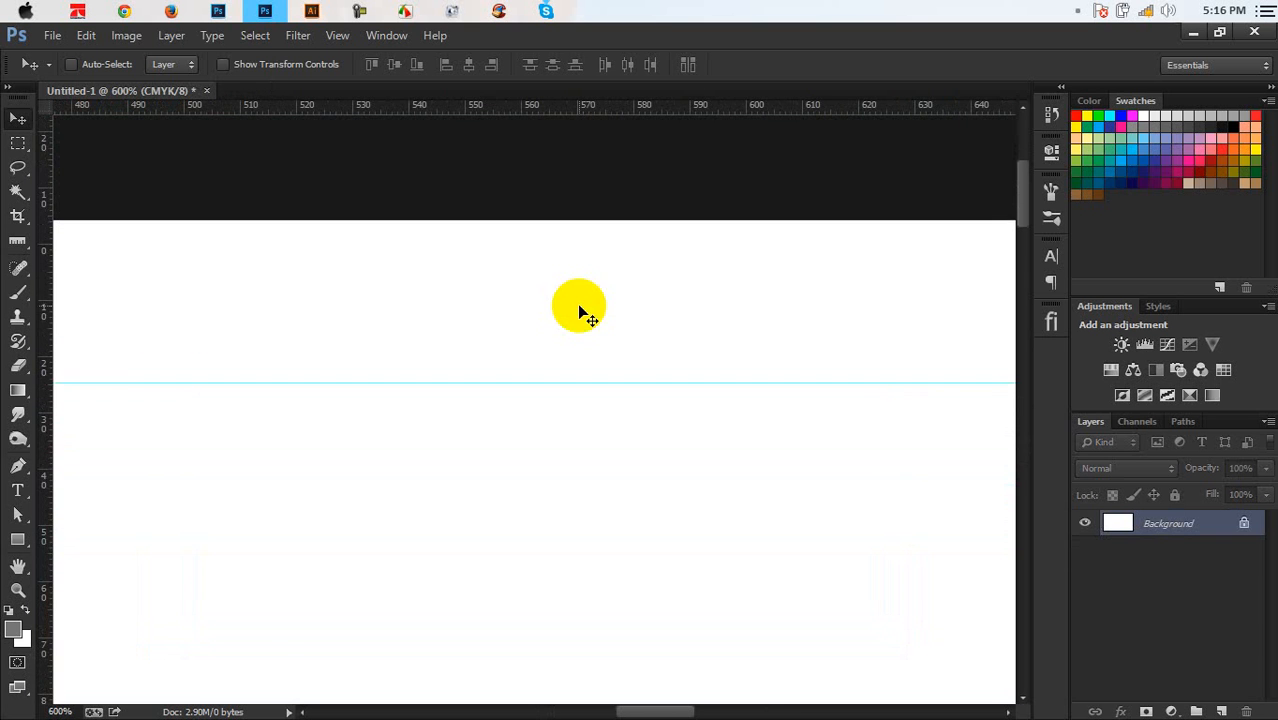
click(17, 241)
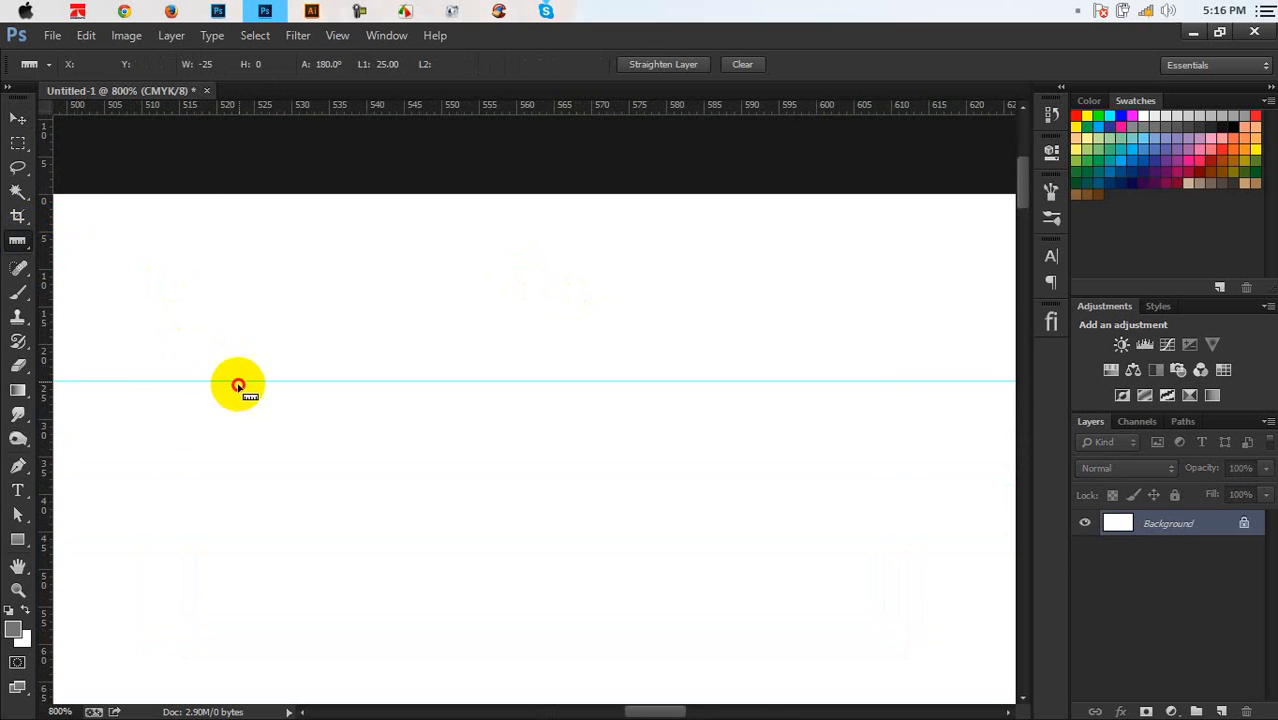
drag(238, 384, 182, 528)
drag(178, 538, 174, 567)
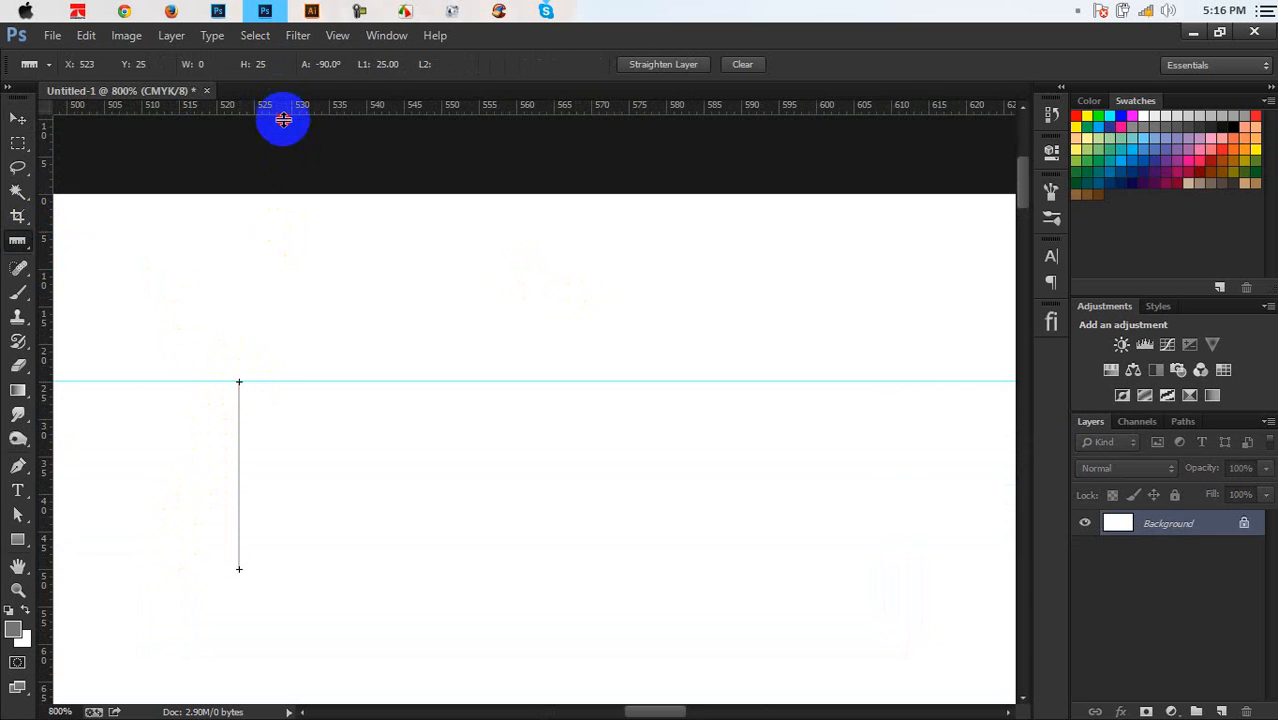
drag(282, 108, 245, 572)
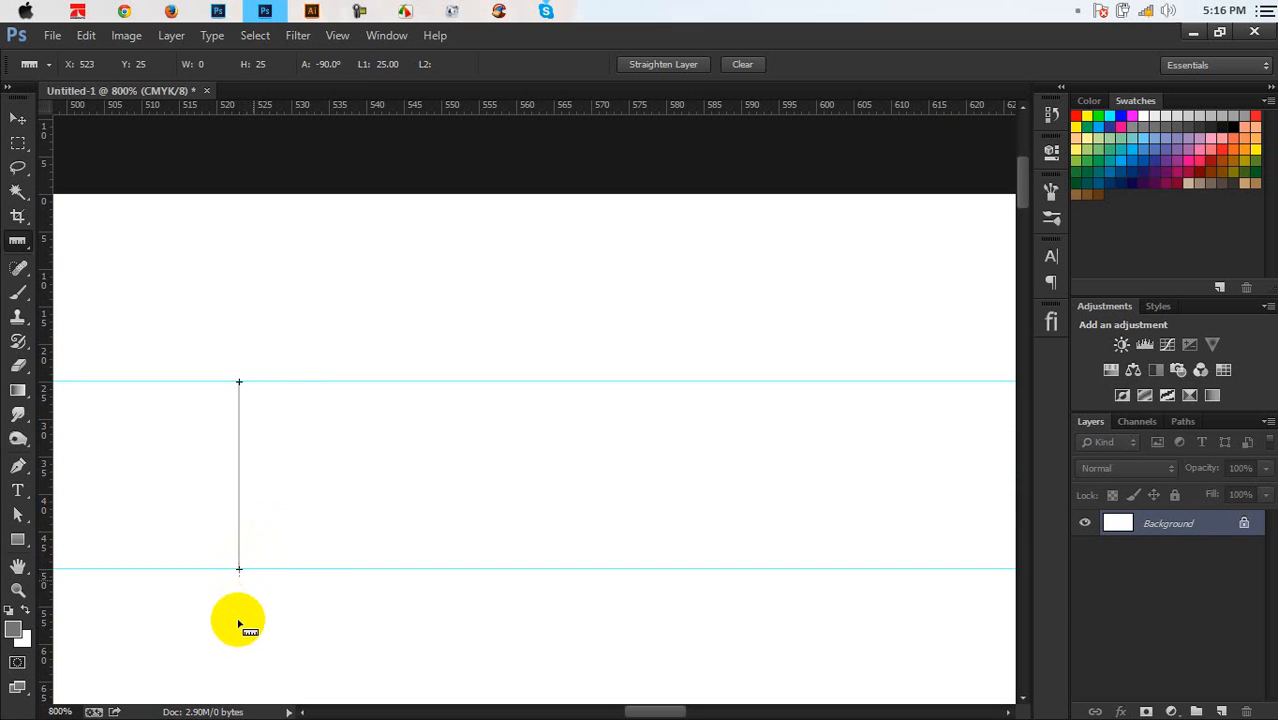
Add a horizontal guide 26 px above the bottom margin guide
key(ctrl+minus)
key(ctrl+minus)
key(ctrl+minus)
key(ctrl+minus)
key(ctrl+minus)
key(ctrl+minus)
key(ctrl+minus)
key(ctrl+minus)
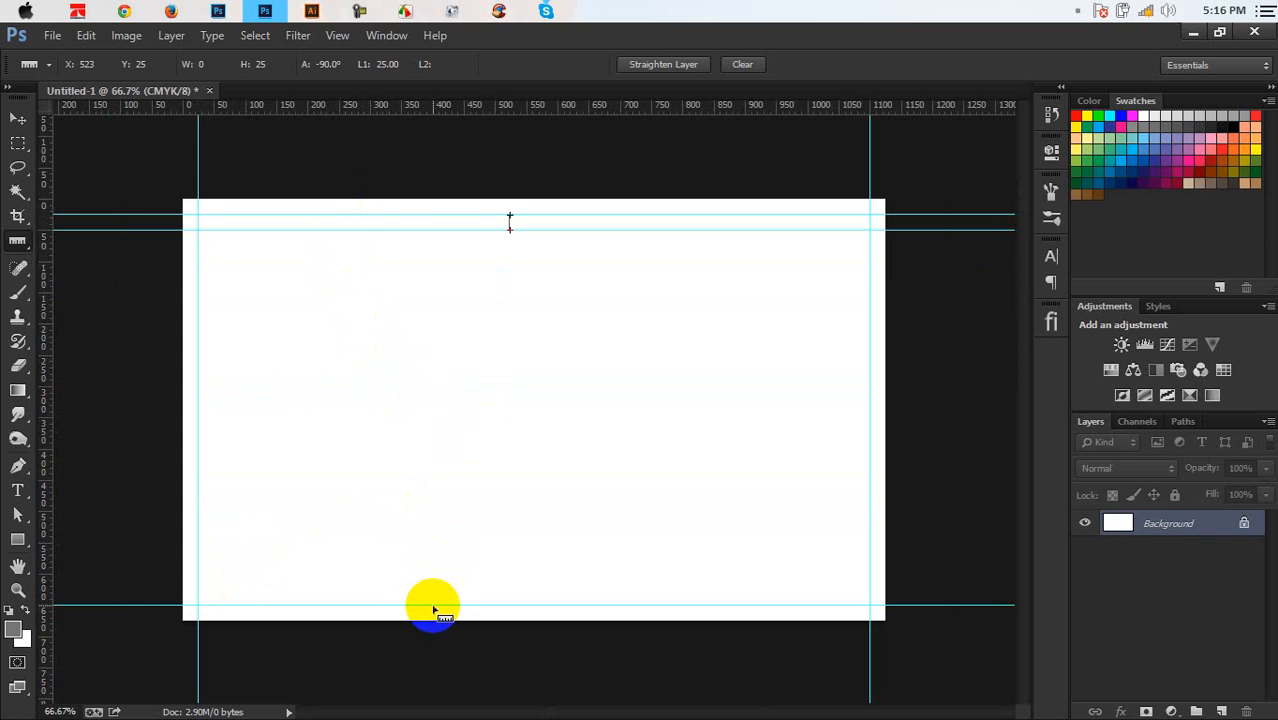
drag(434, 597, 433, 586)
drag(434, 594, 433, 588)
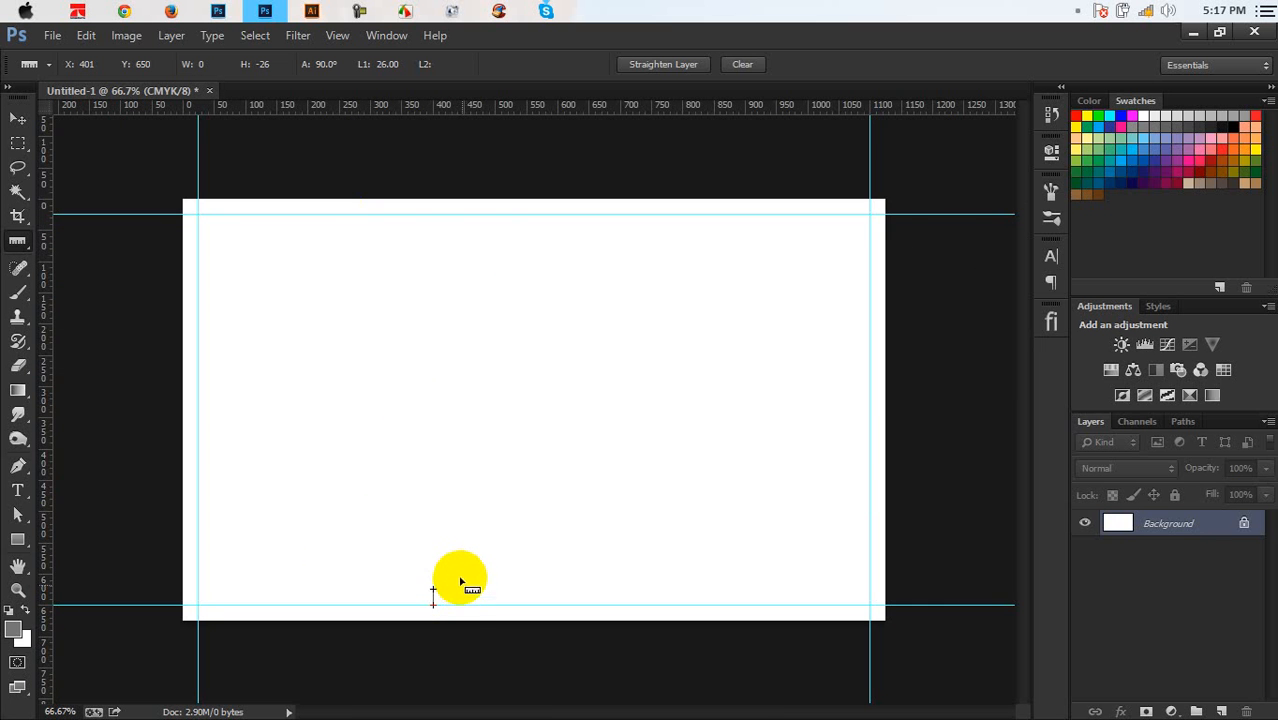
key(ctrl+plus)
key(ctrl+plus)
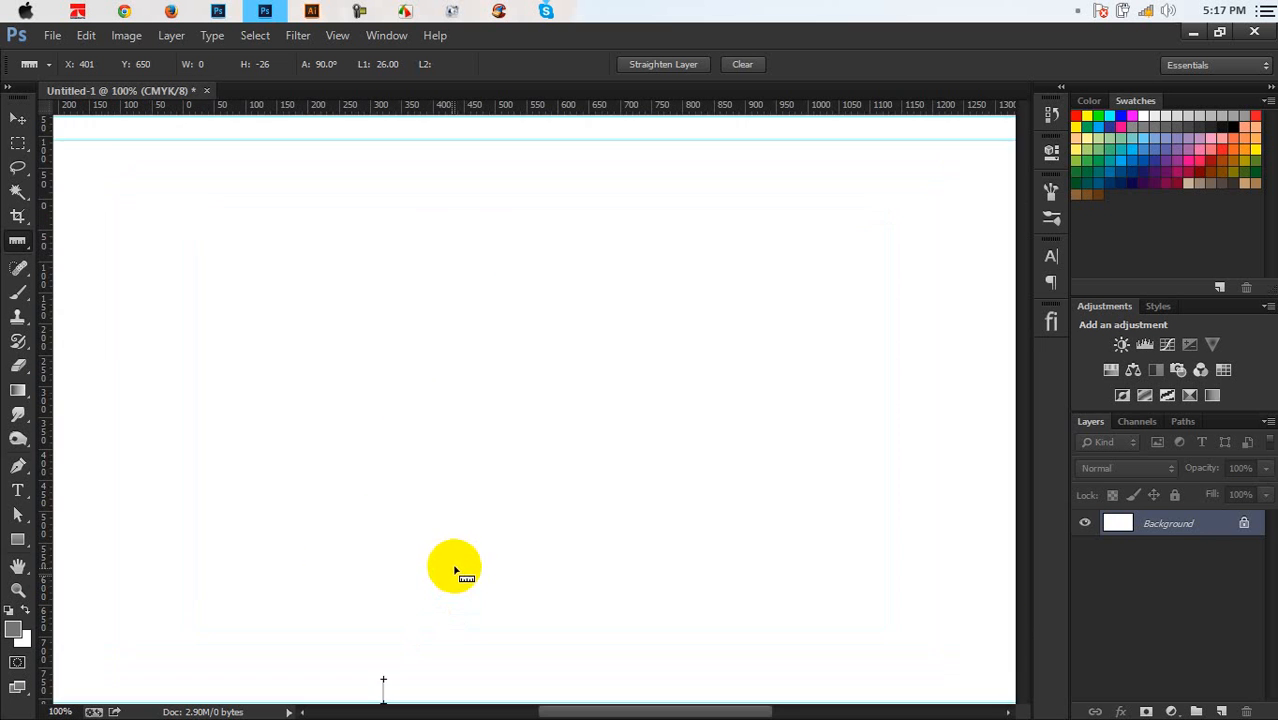
scroll(456, 500, down, 8)
key(ctrl+plus)
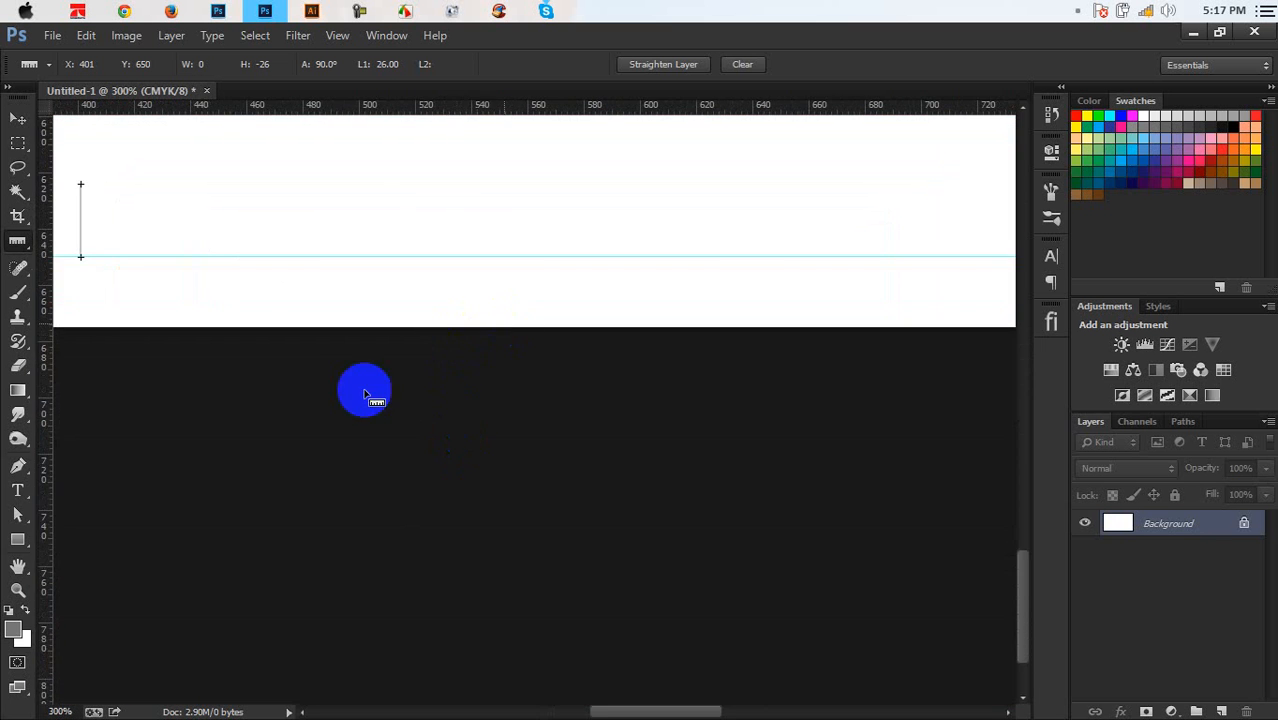
scroll(462, 288, up, 3)
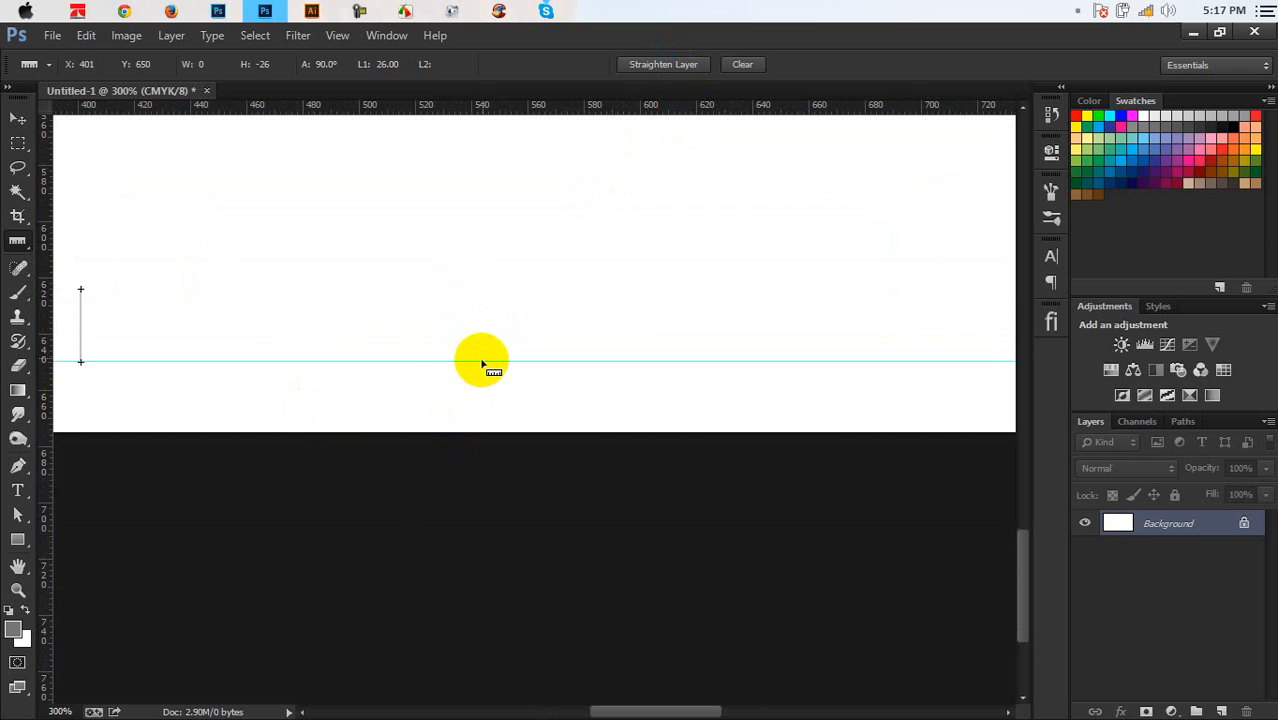
drag(482, 360, 478, 290)
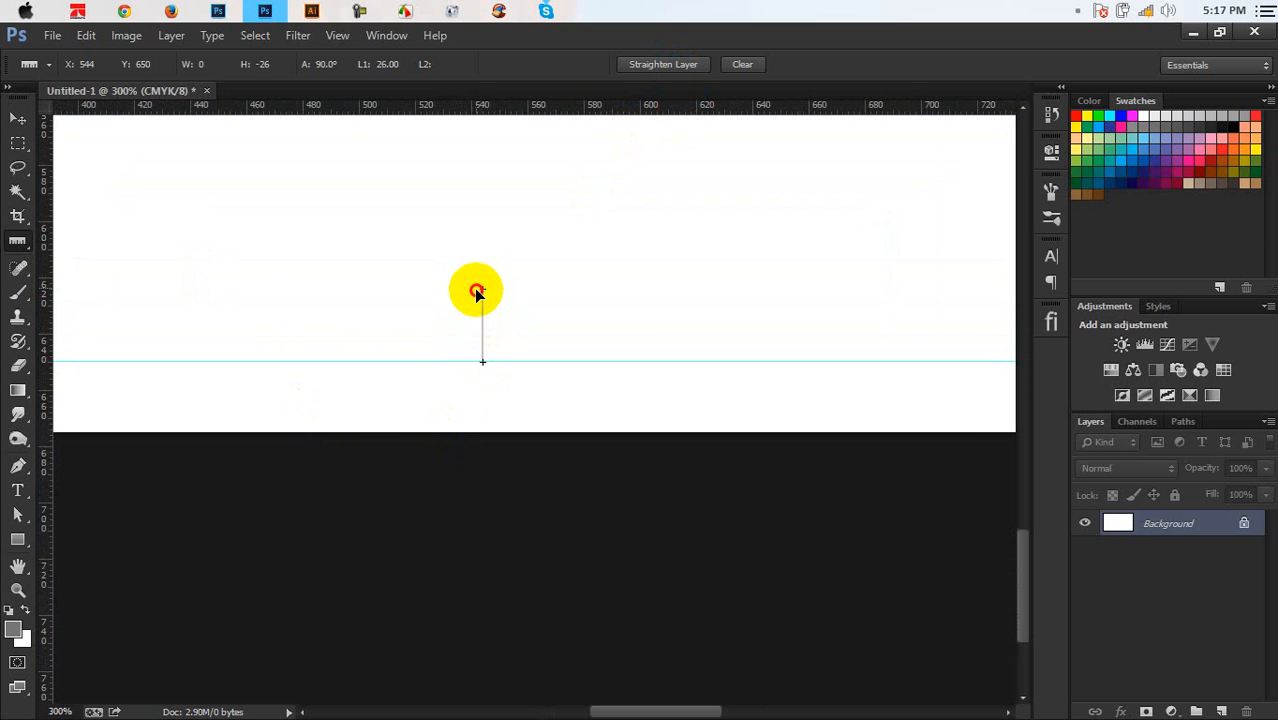
drag(475, 291, 473, 288)
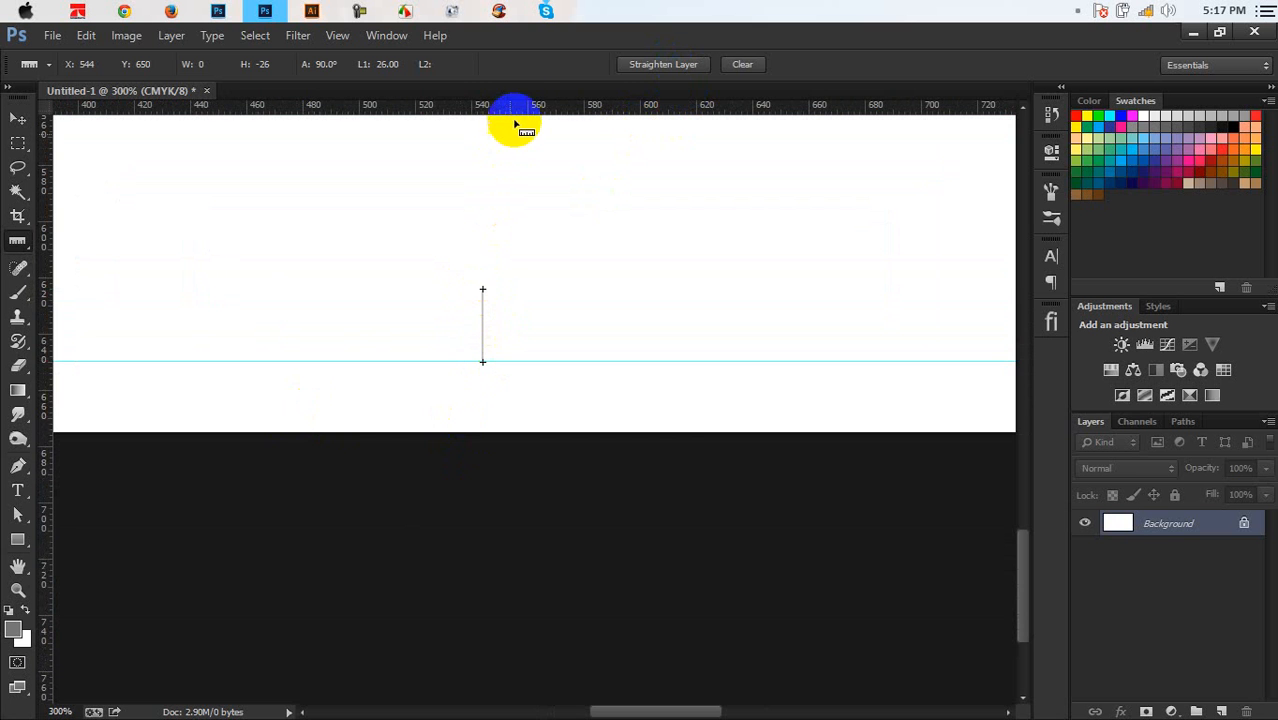
drag(520, 106, 508, 288)
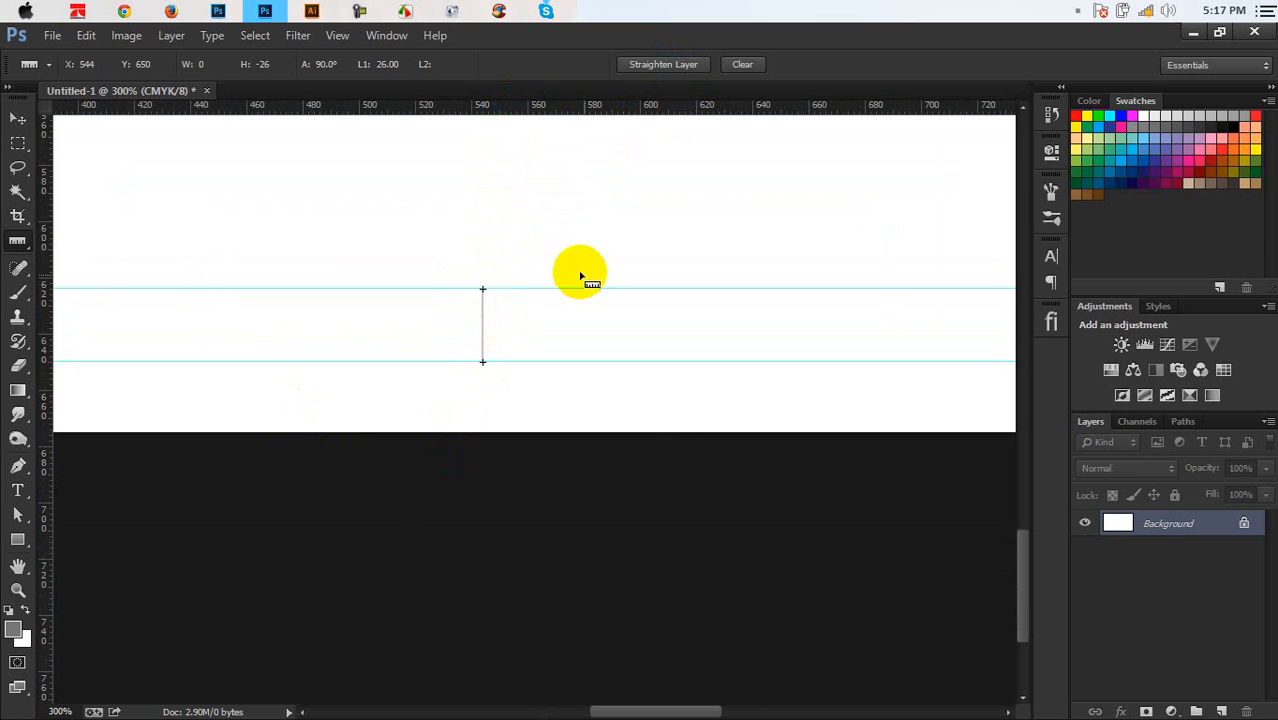
drag(455, 245, 730, 337)
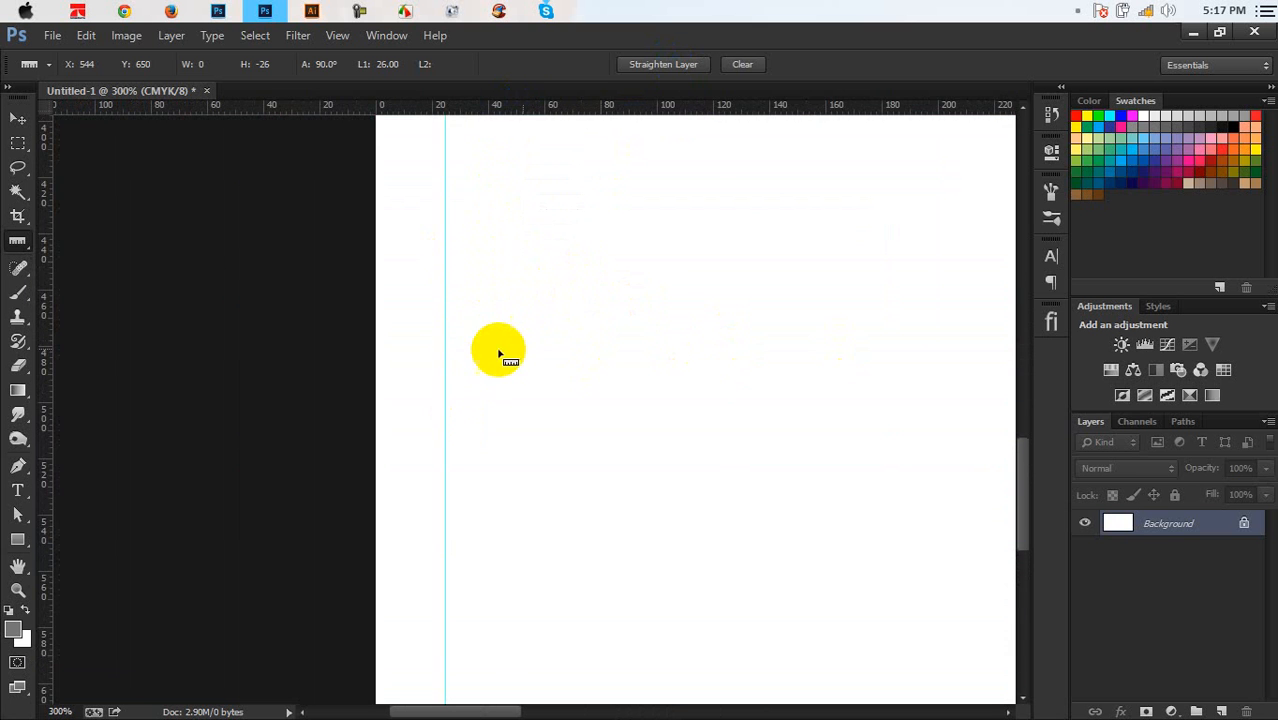
Add a vertical guide about 25 px inside the left margin guide
drag(445, 334, 517, 317)
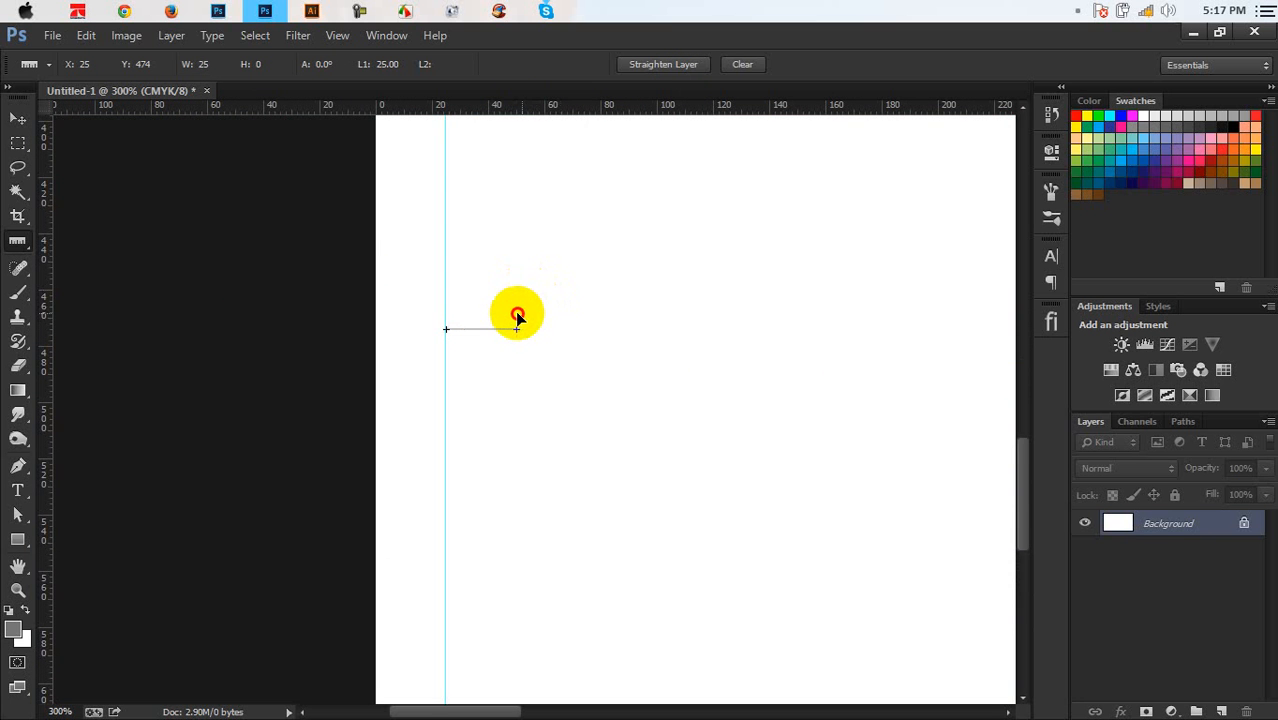
drag(51, 371, 516, 402)
key(space)
drag(686, 430, 291, 474)
drag(620, 458, 218, 472)
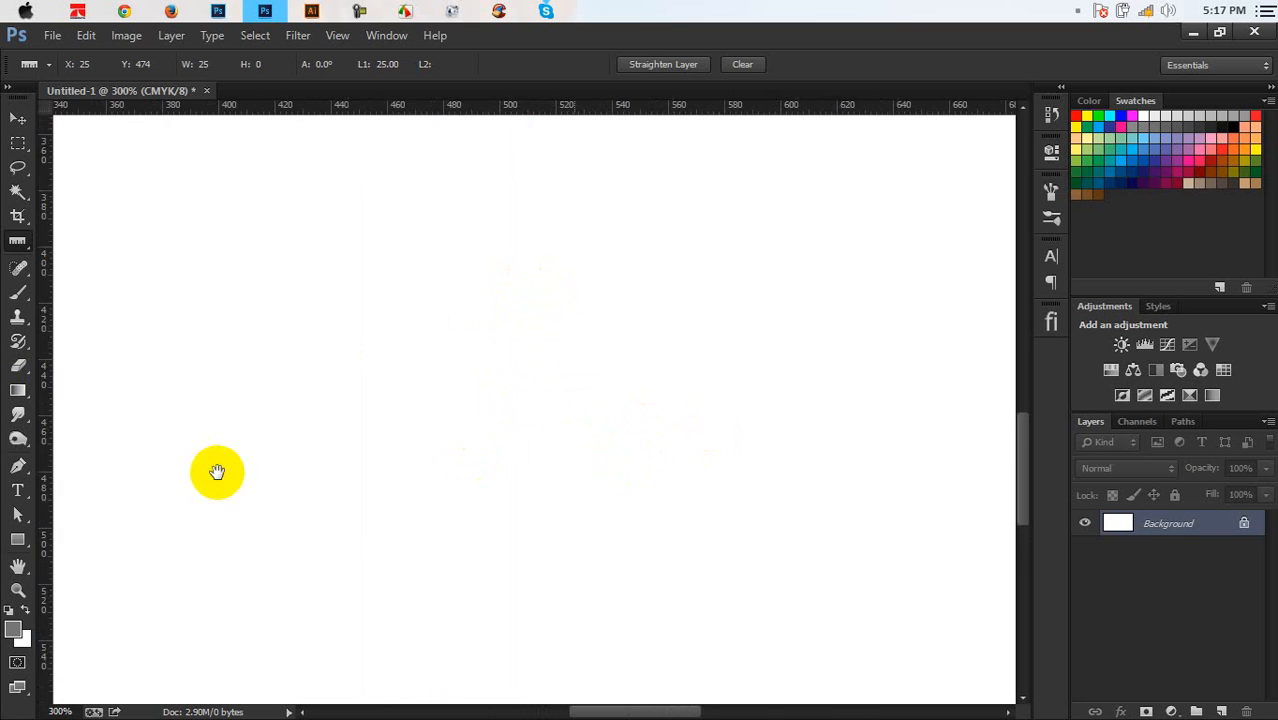
drag(647, 403, 585, 382)
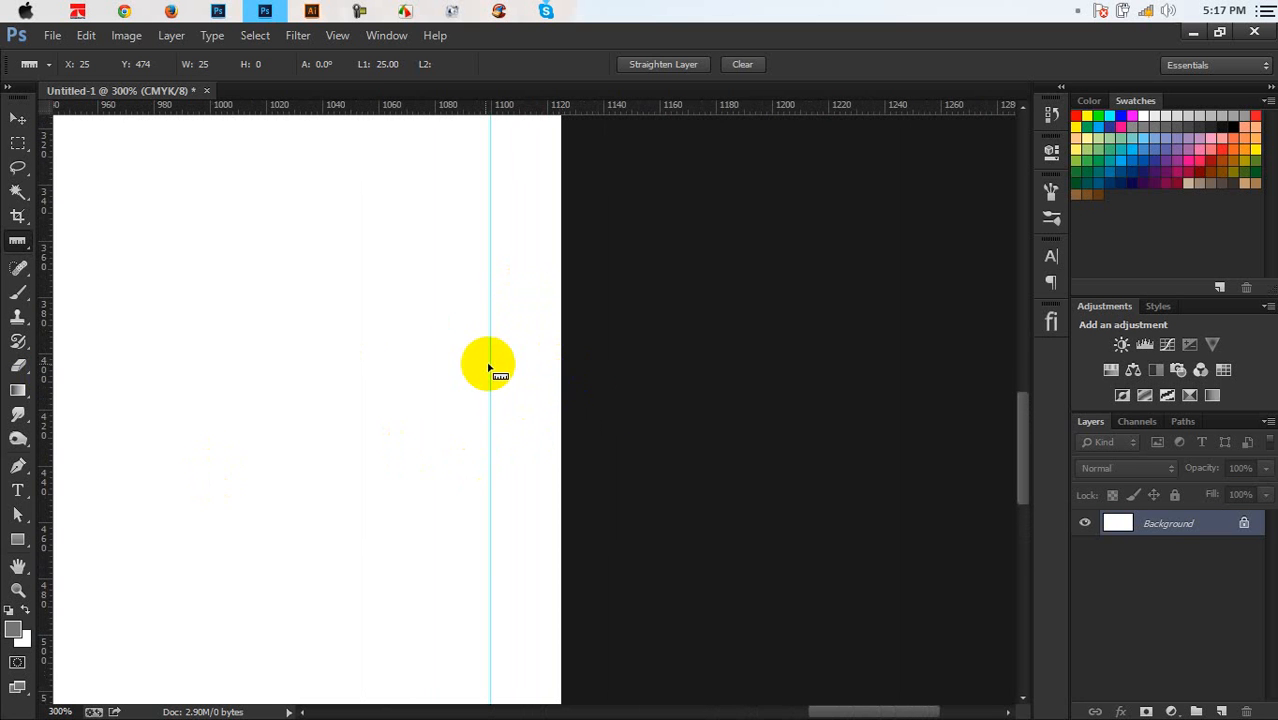
Add a vertical guide about 25 px inside the right margin guide and view the whole card
mouse_move(489, 365)
mouse_down()
mouse_move(402, 364)
mouse_move(418, 365)
mouse_up()
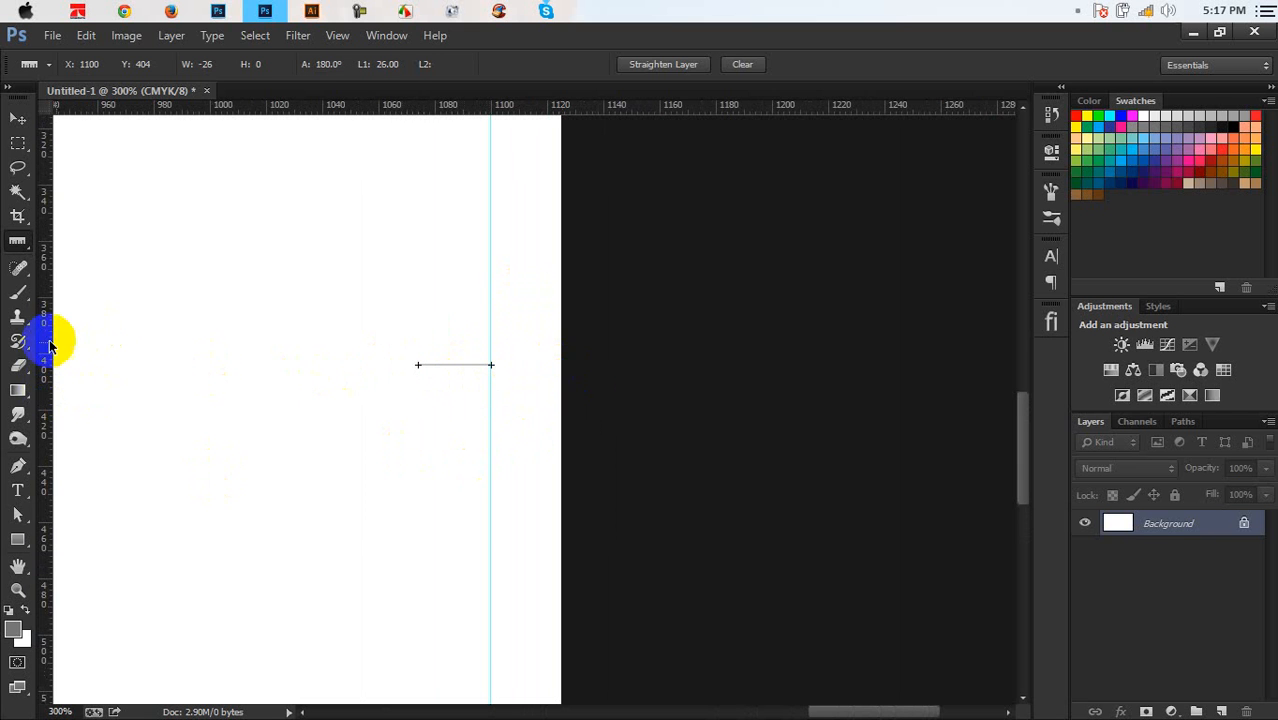
drag(44, 343, 425, 404)
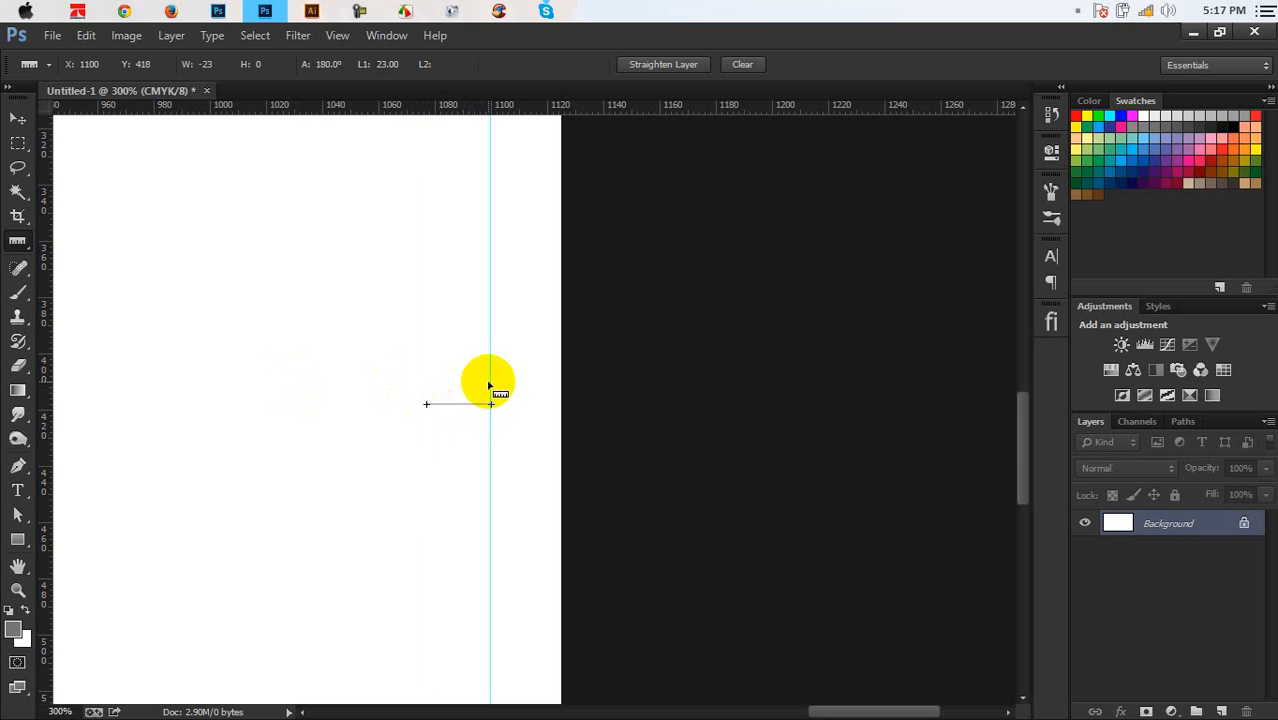
drag(491, 383, 418, 378)
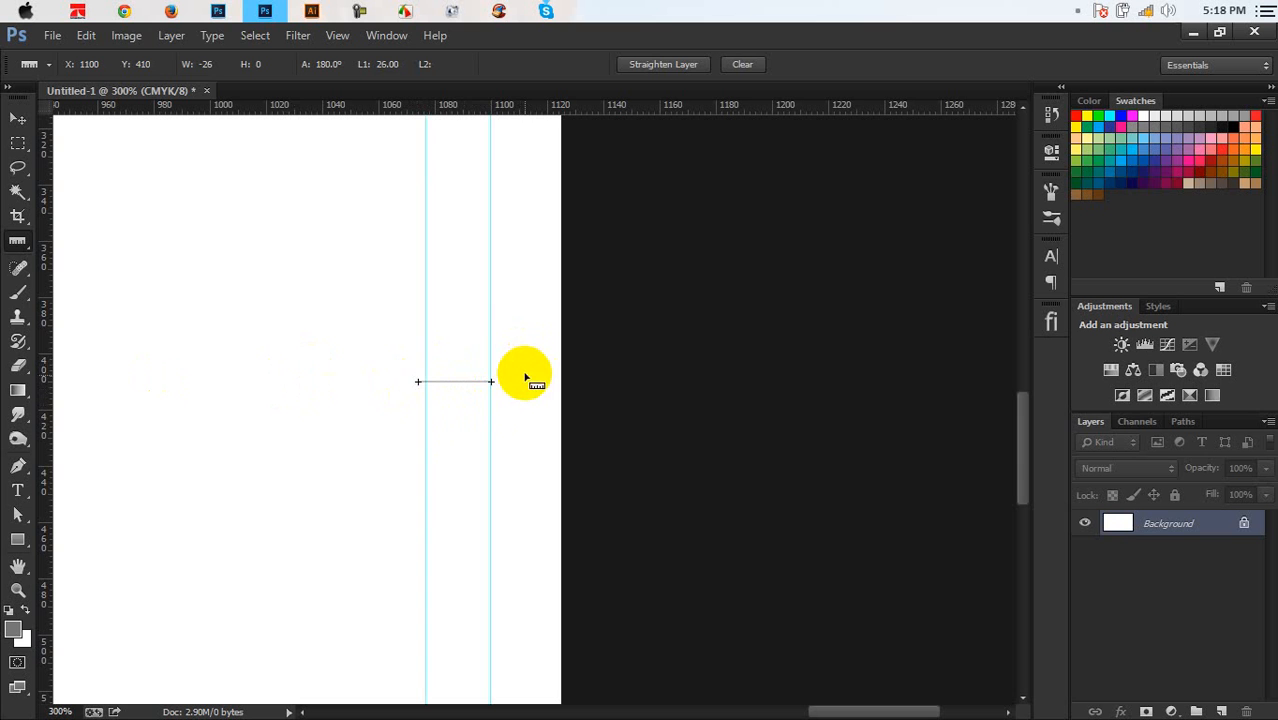
drag(491, 345, 420, 345)
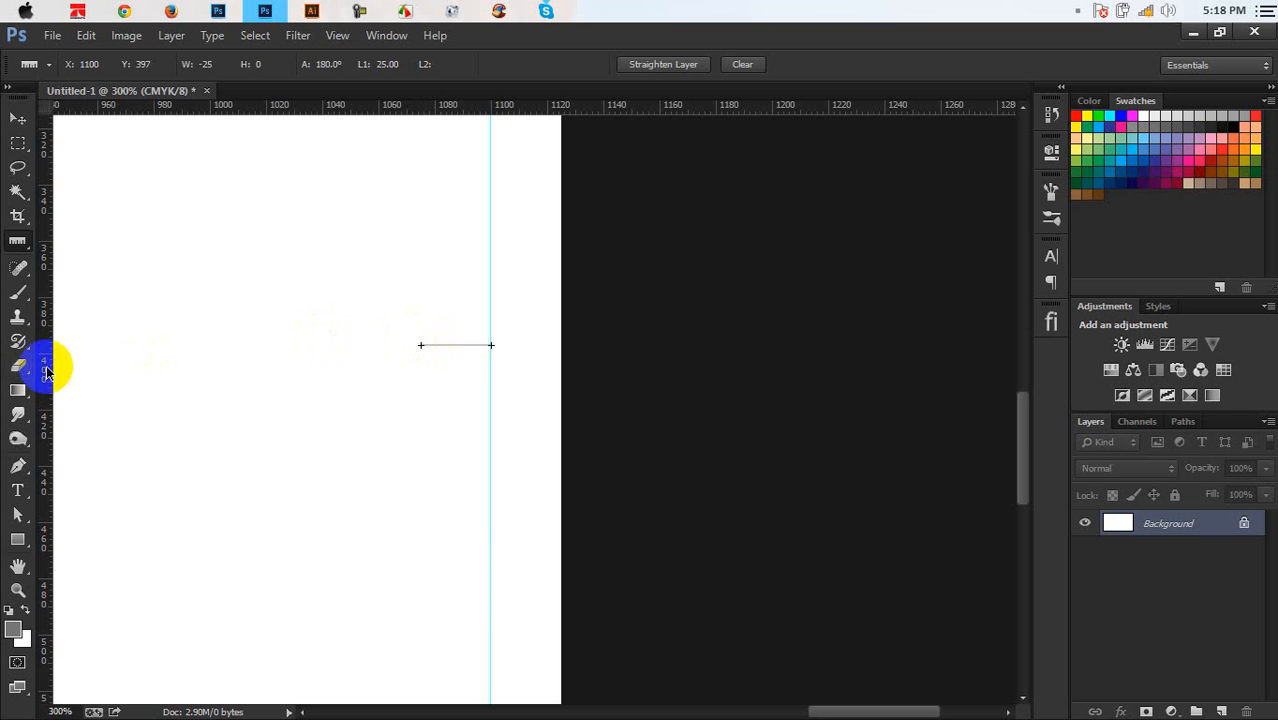
drag(50, 362, 420, 423)
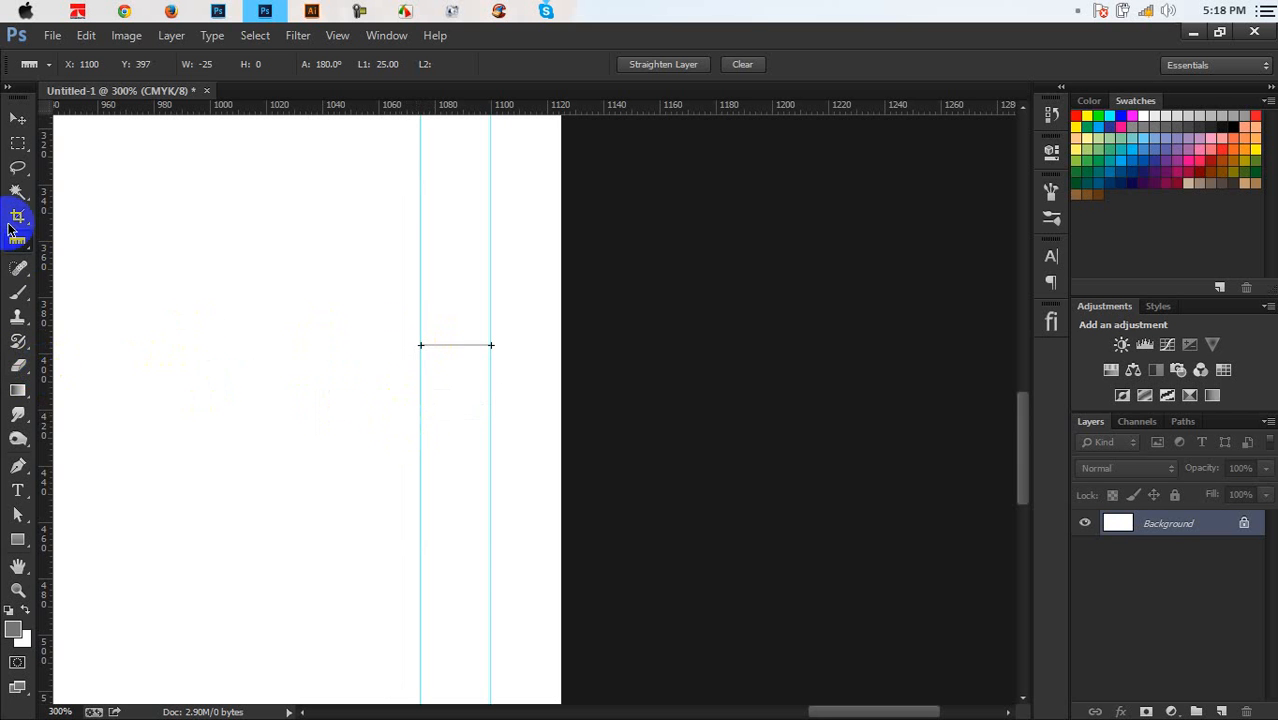
click(17, 118)
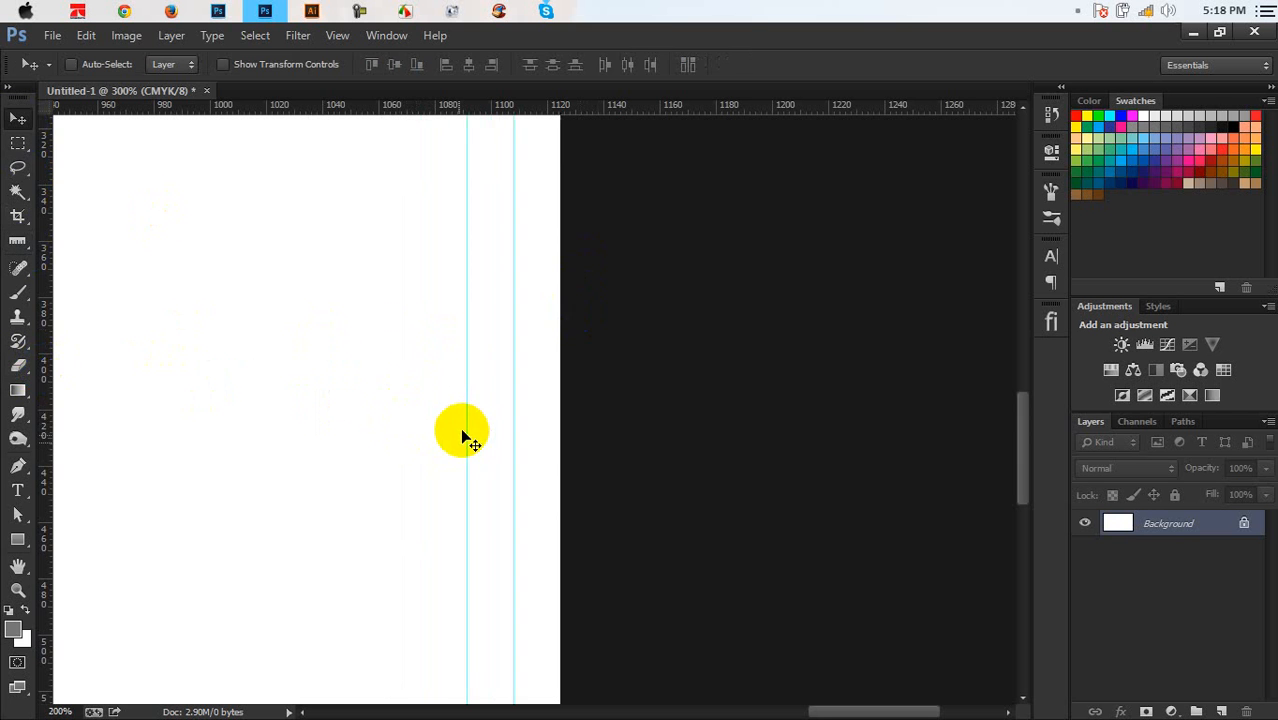
key(ctrl+0)
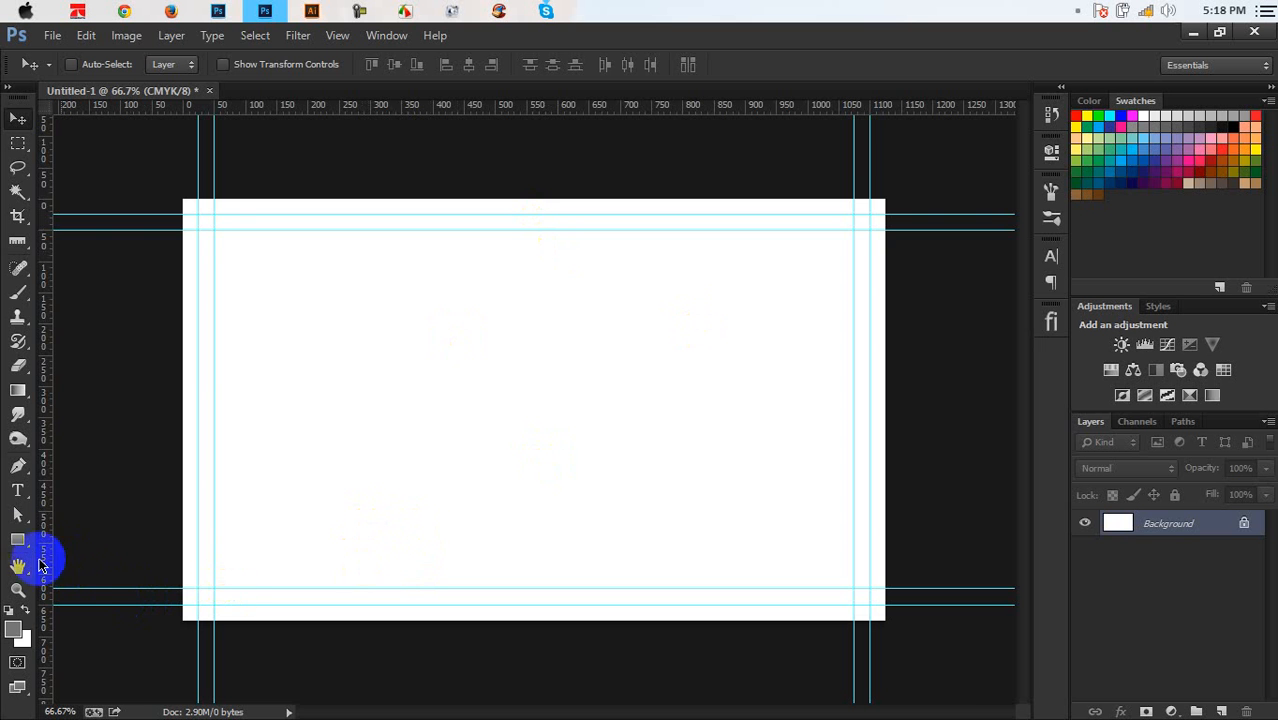
Draw a rectangle shape covering the whole card
click(17, 539)
drag(177, 197, 896, 626)
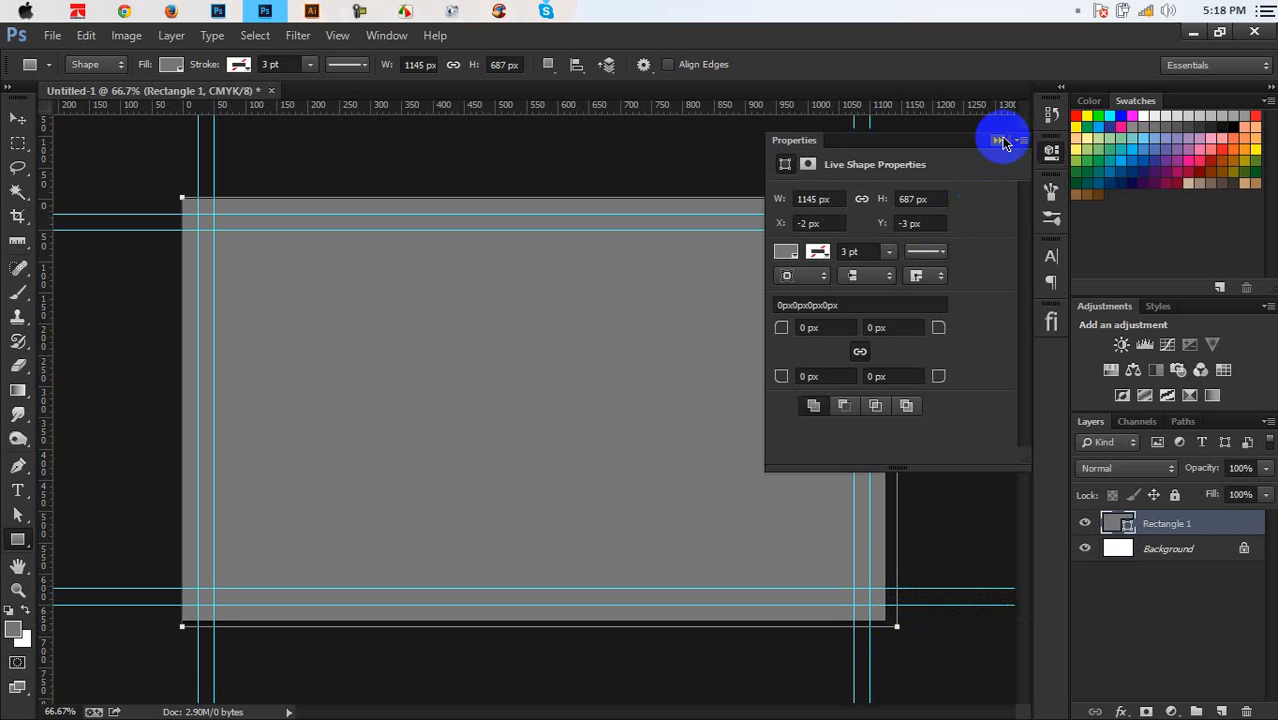
click(1003, 141)
Try blue, grey and pink swatches as the rectangle's fill, settling on cyan
double_click(1110, 523)
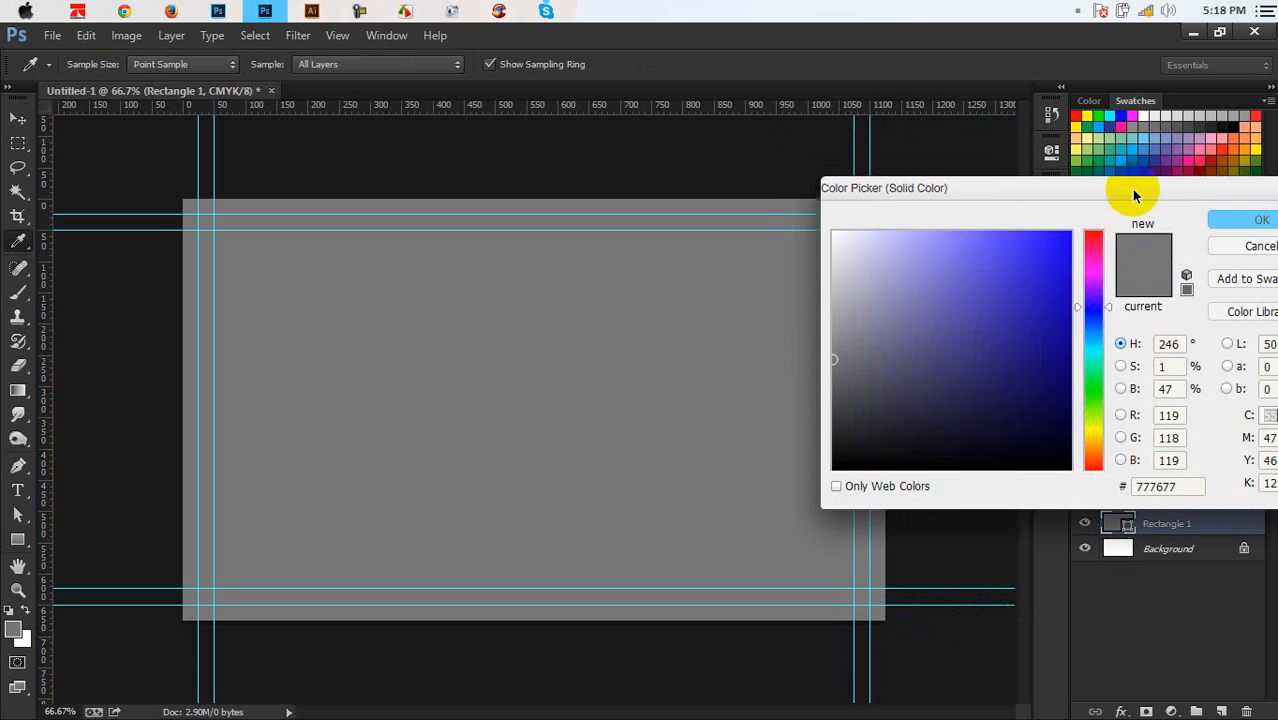
click(1138, 156)
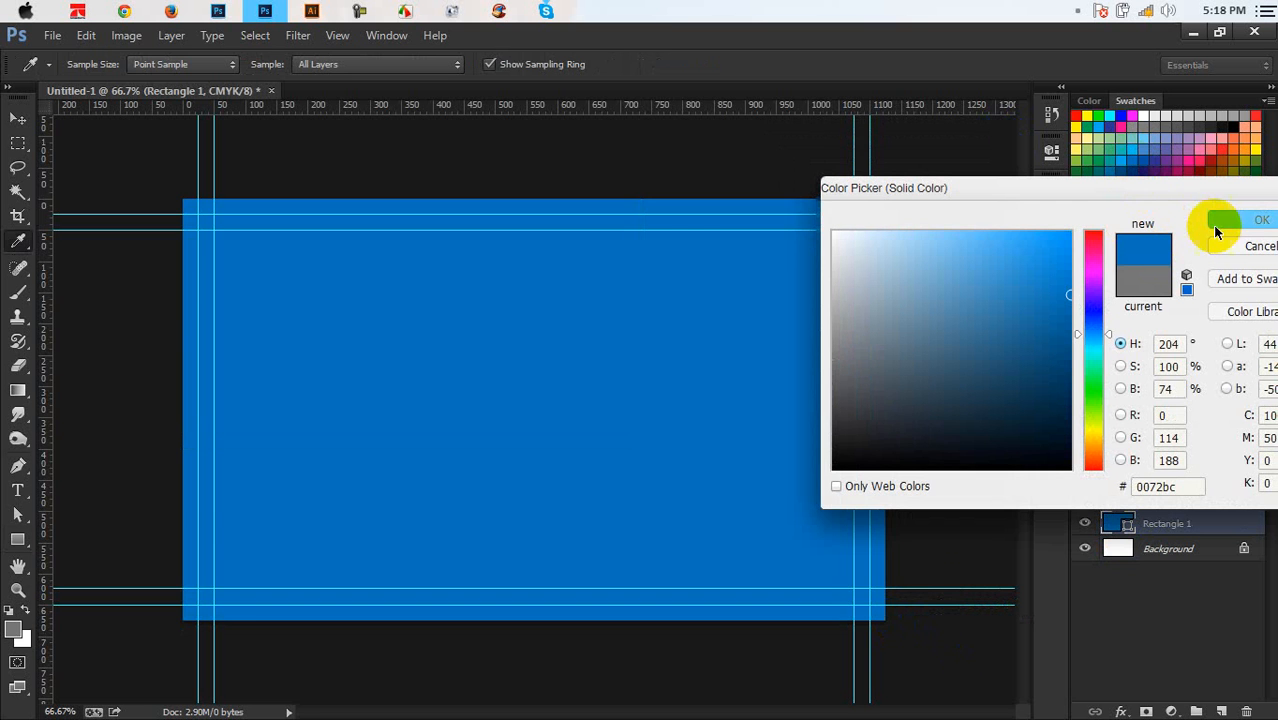
click(1150, 120)
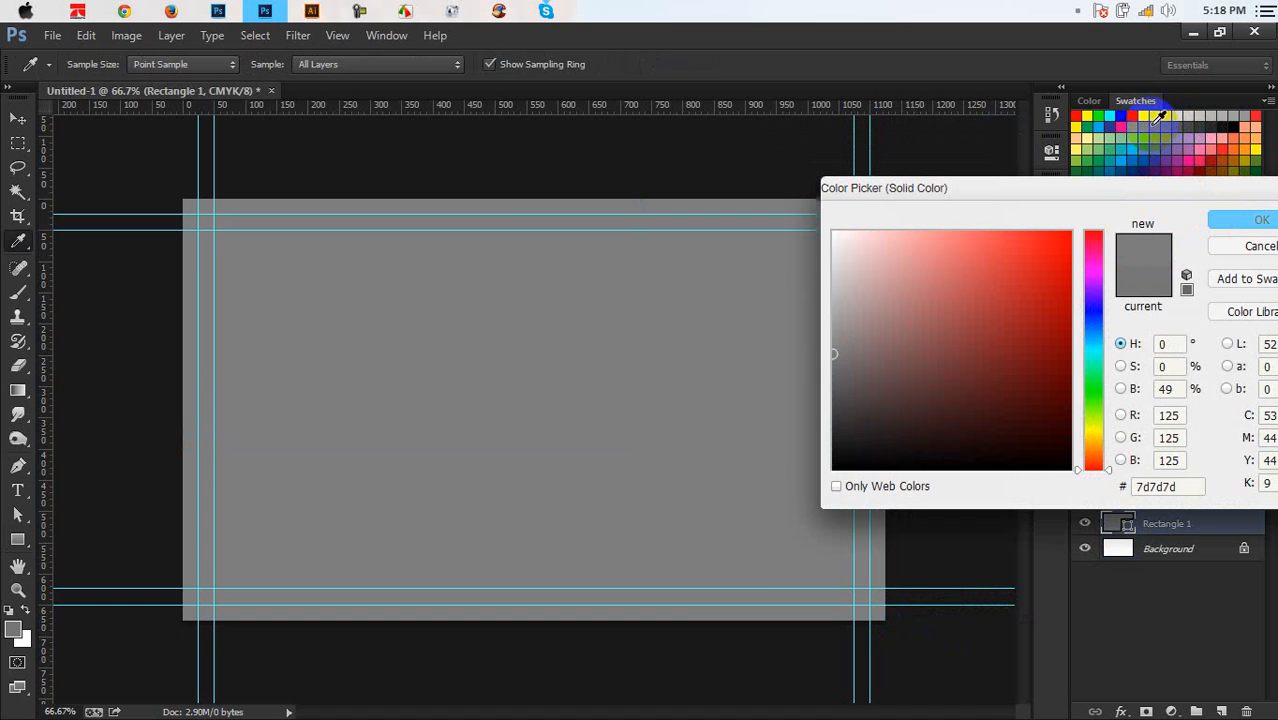
click(1170, 122)
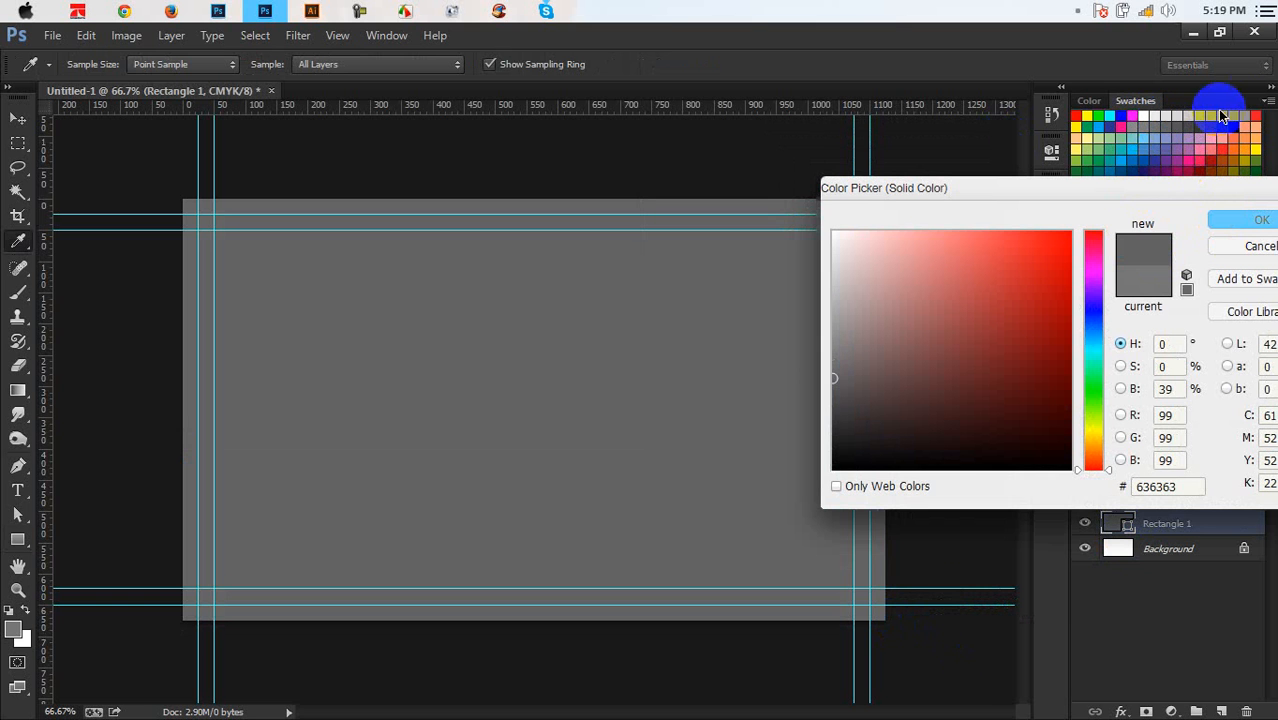
click(1182, 114)
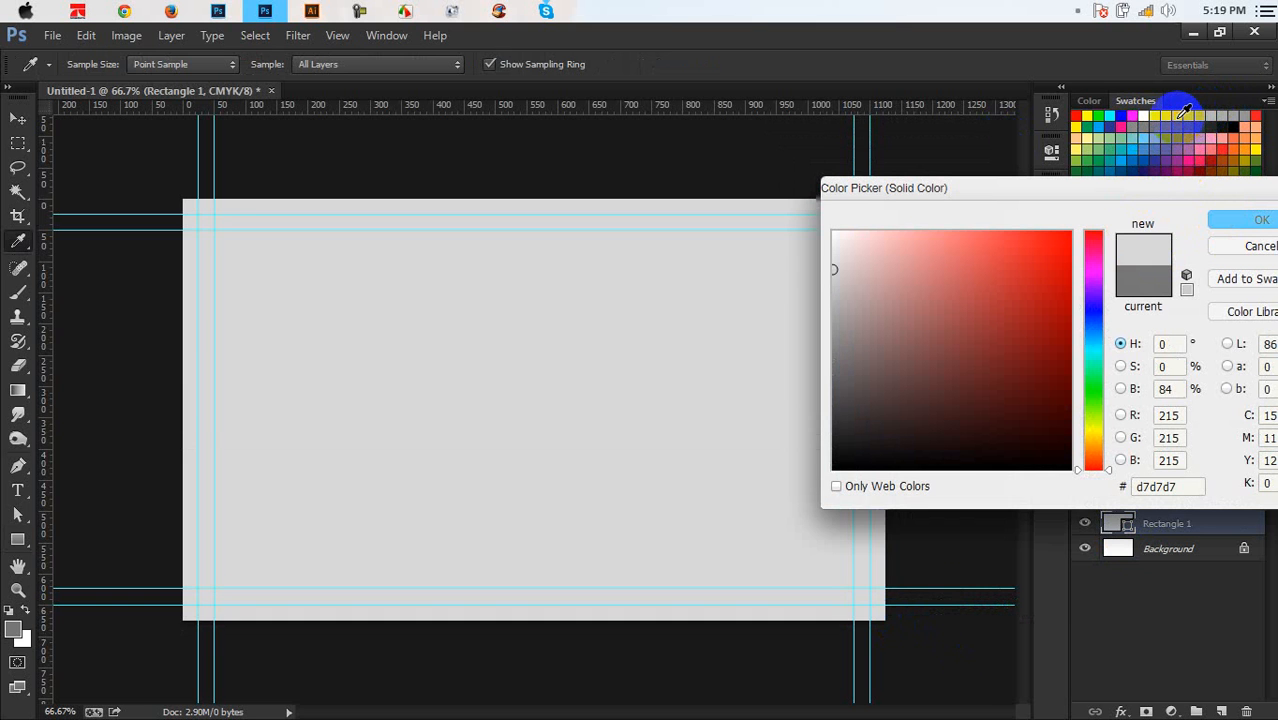
click(1227, 113)
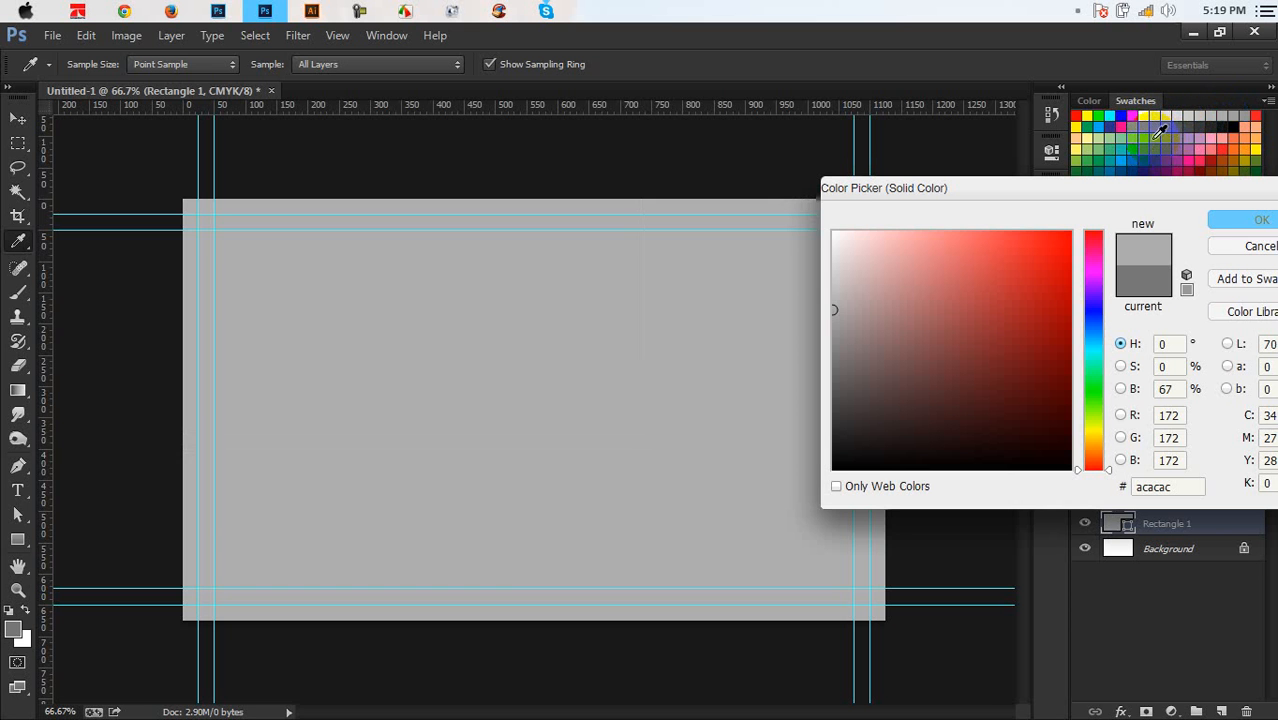
click(1158, 143)
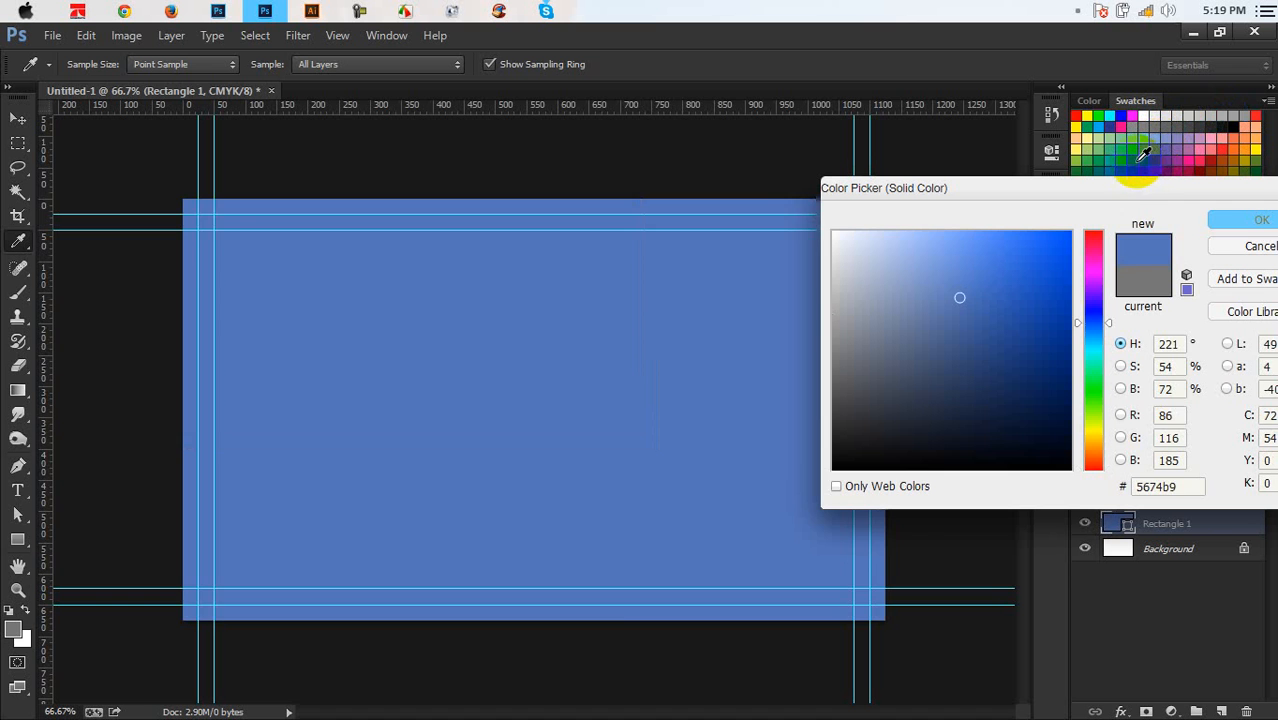
click(1140, 158)
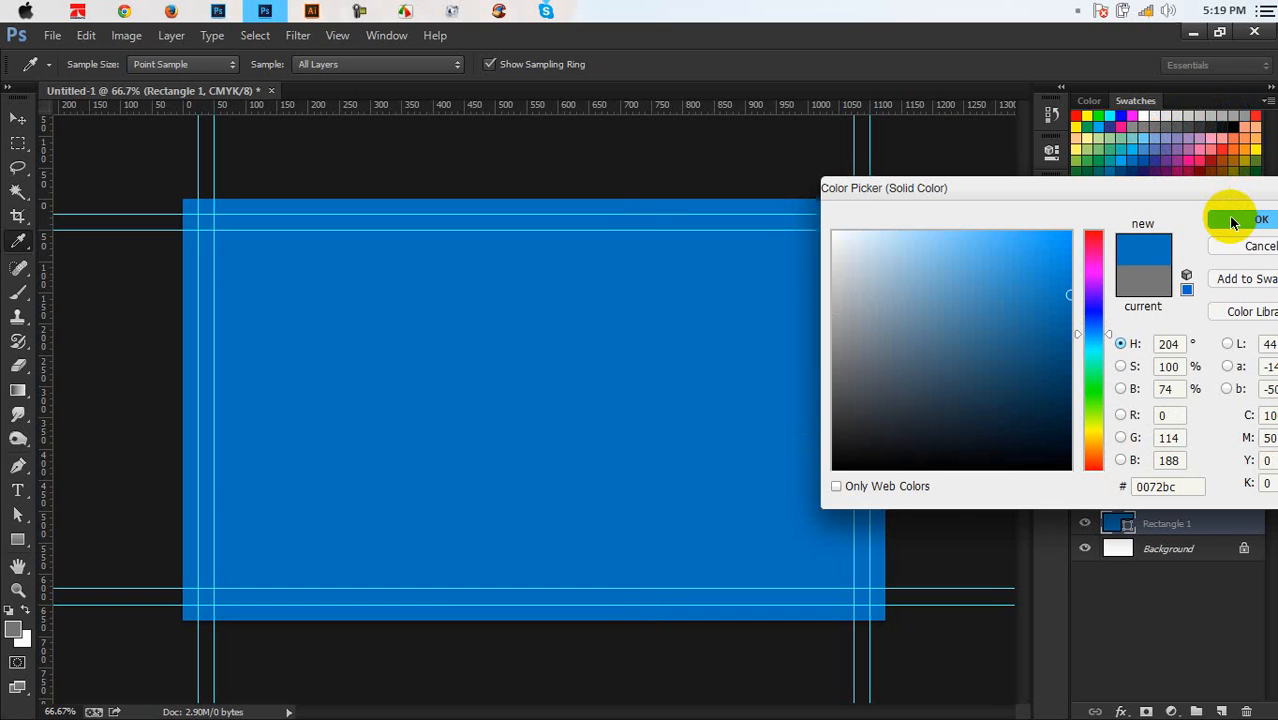
click(1208, 147)
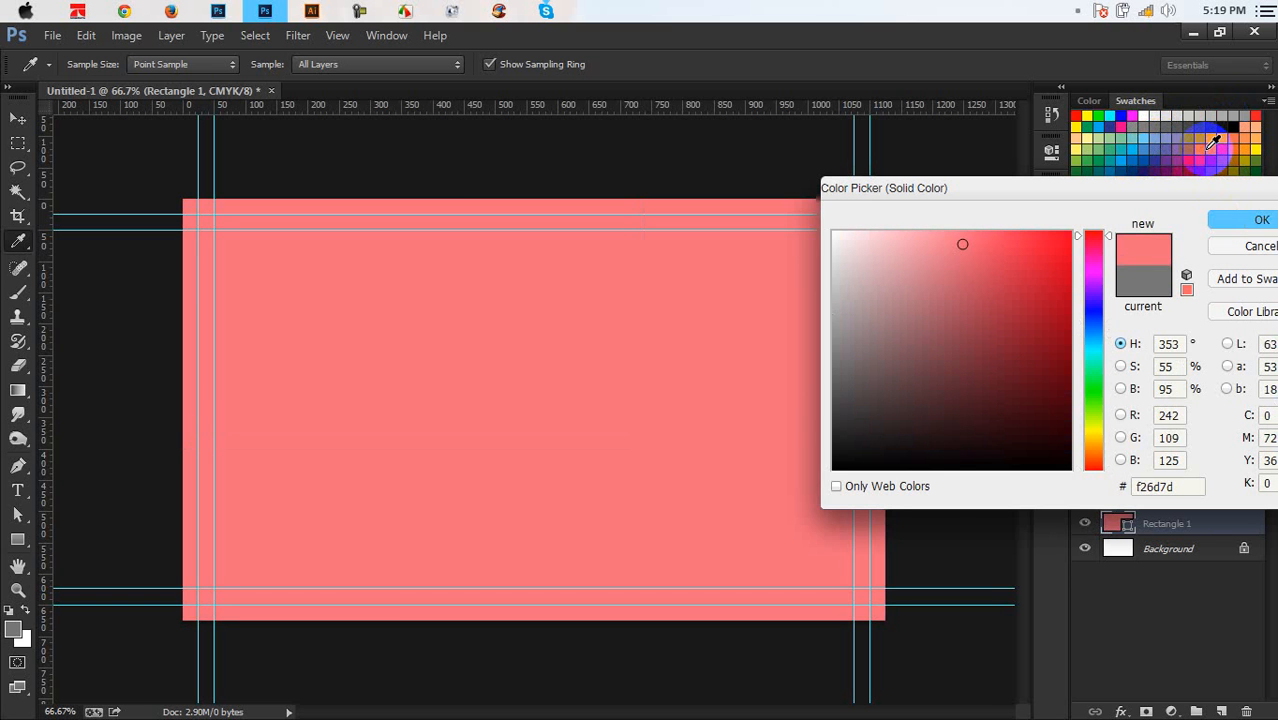
click(1202, 155)
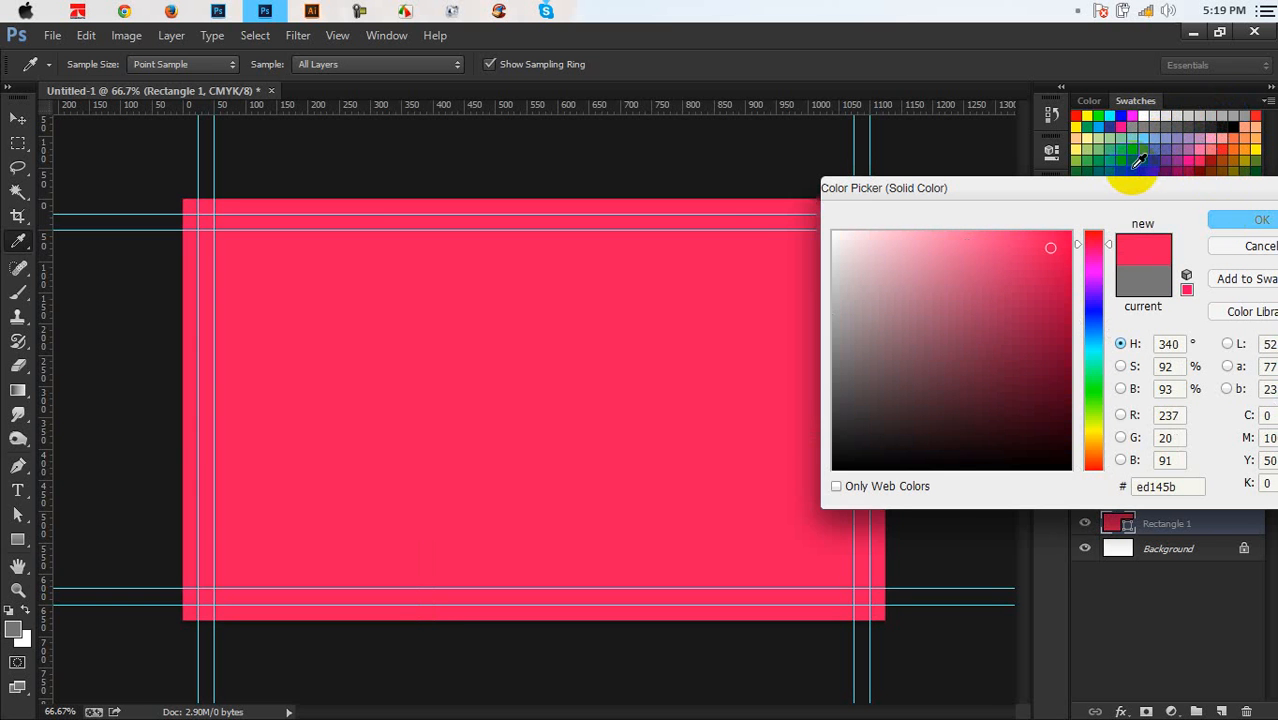
click(1114, 150)
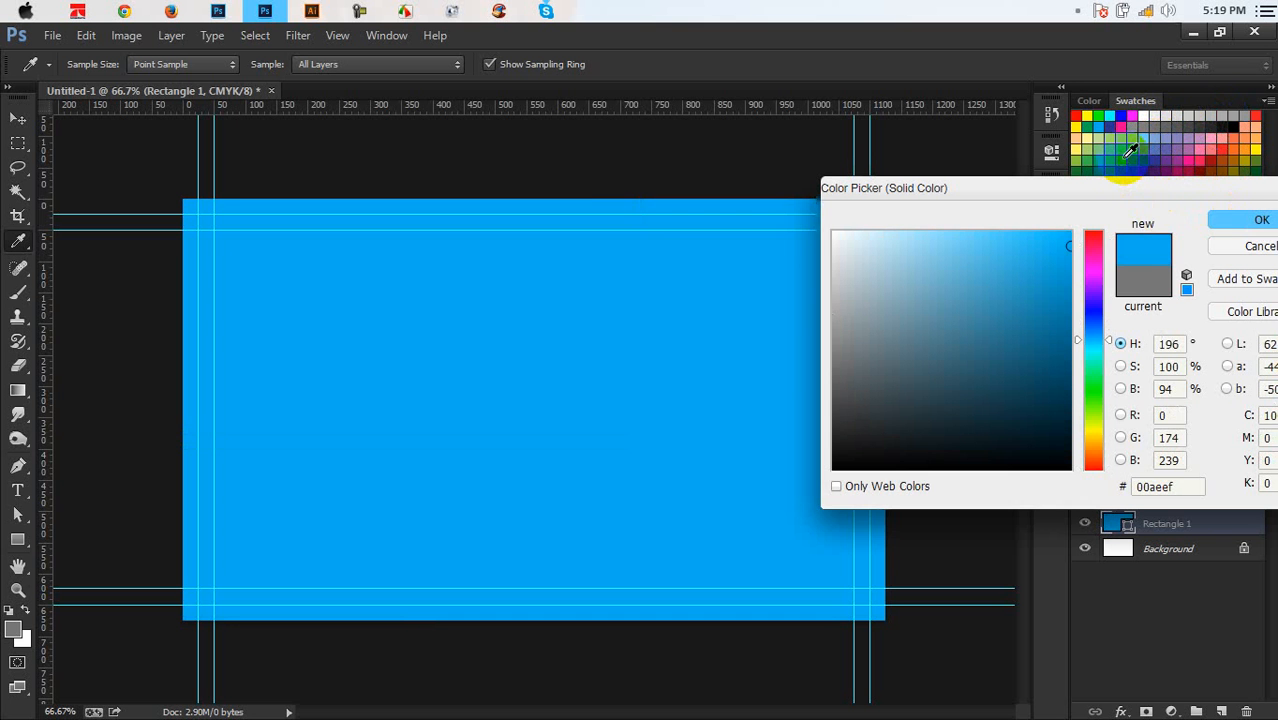
click(1235, 220)
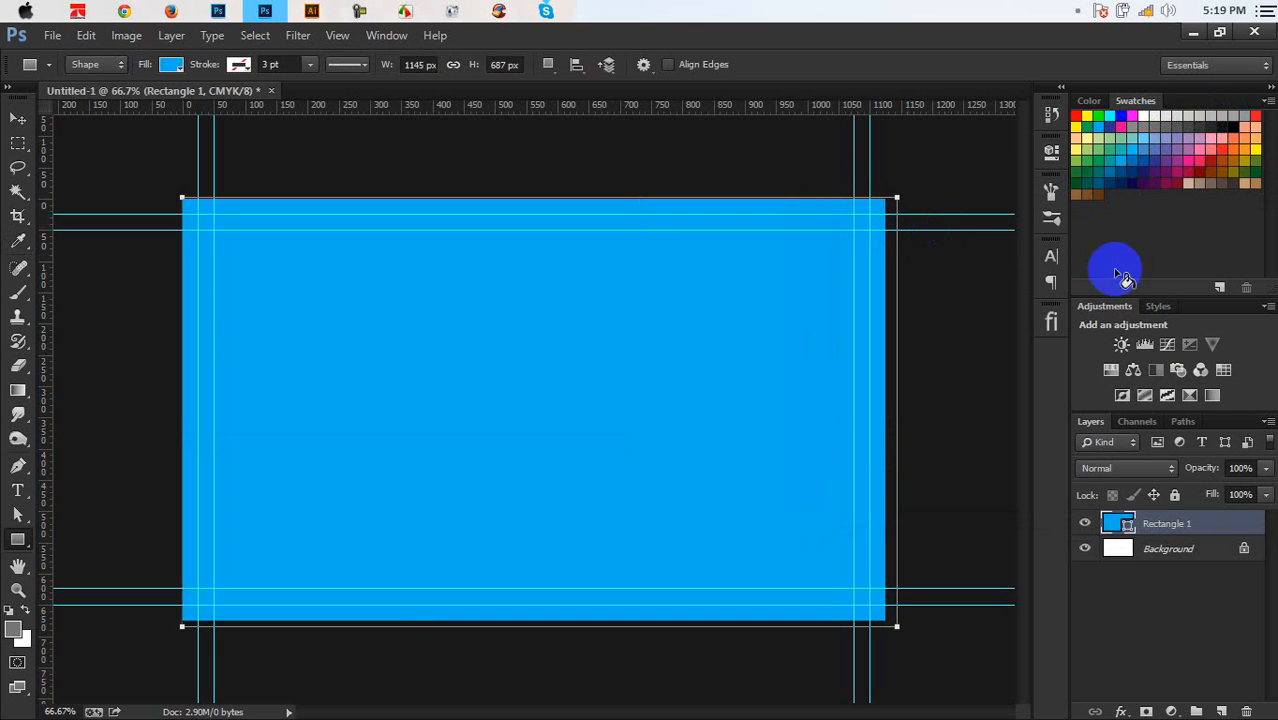
Change the rectangle's fill to orange f26522
double_click(1117, 528)
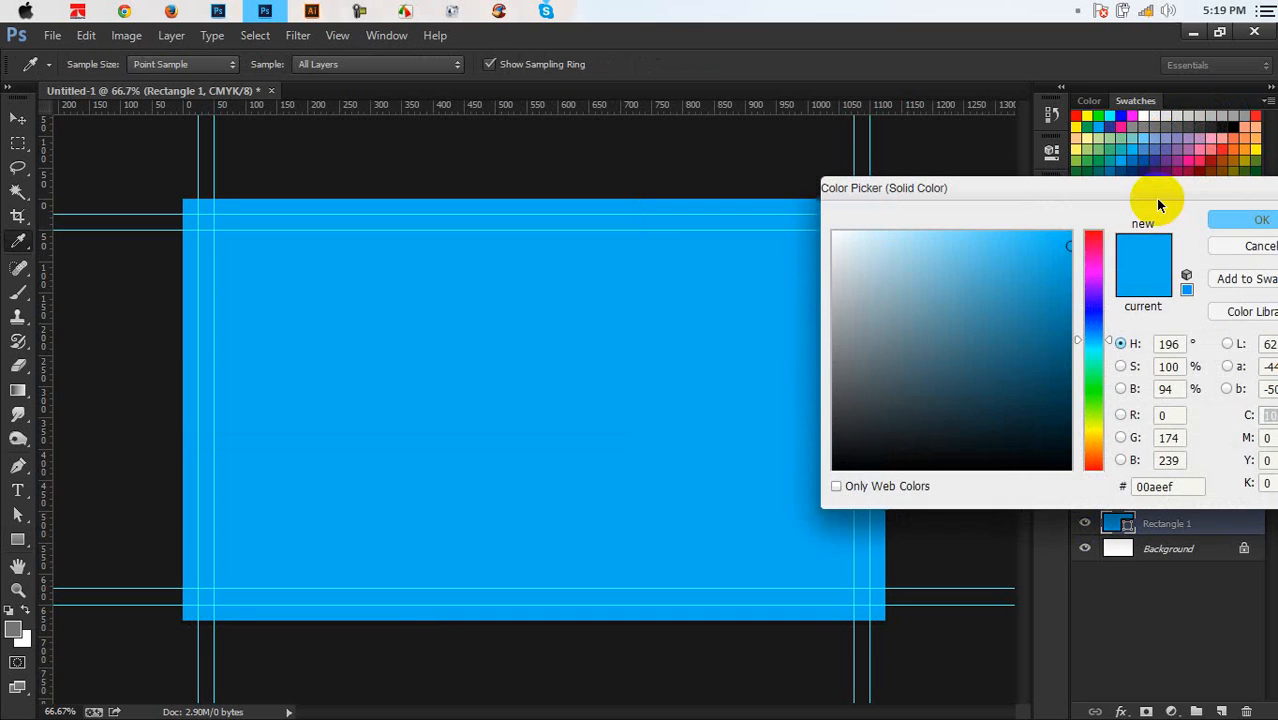
drag(1155, 195, 1152, 244)
drag(1210, 175, 1237, 150)
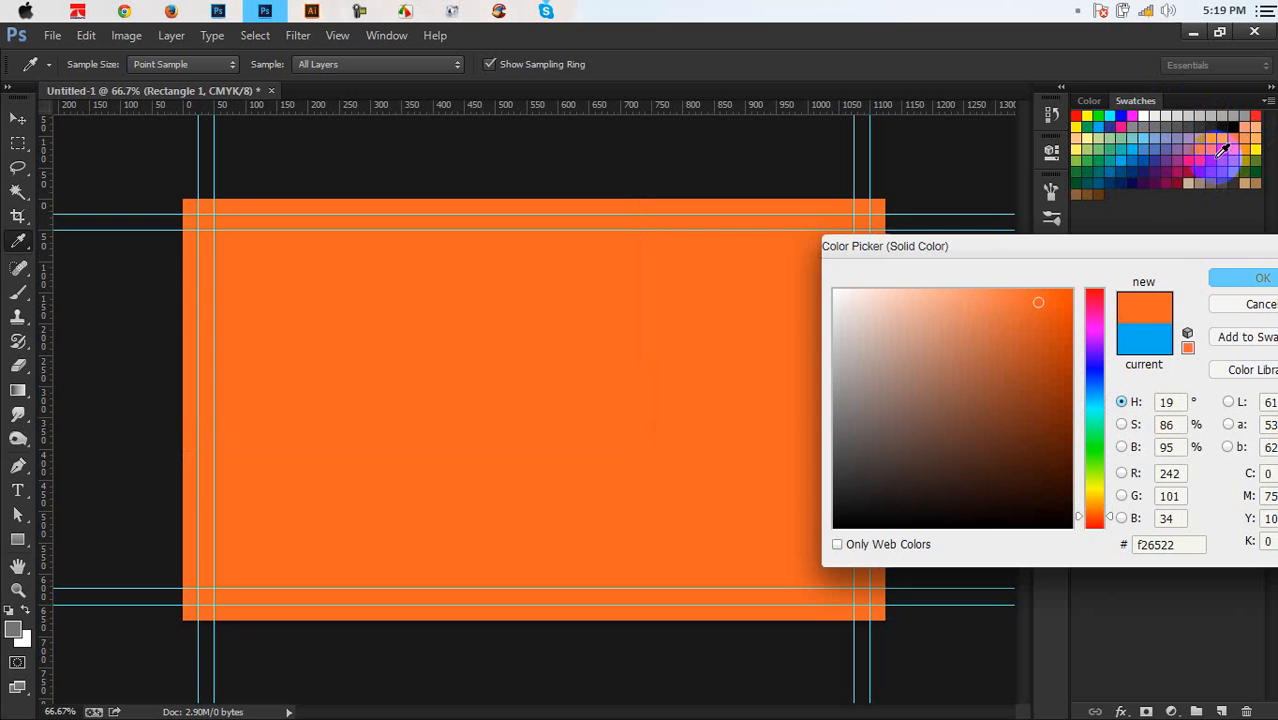
click(1232, 278)
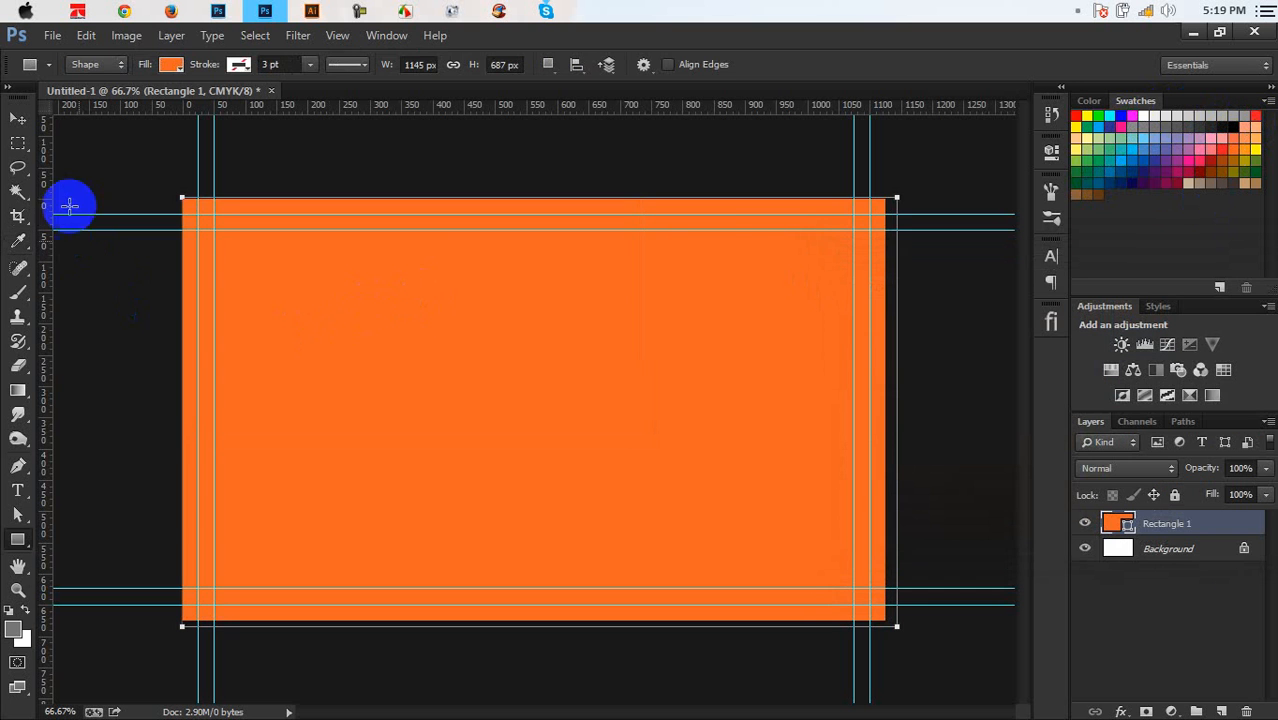
click(18, 119)
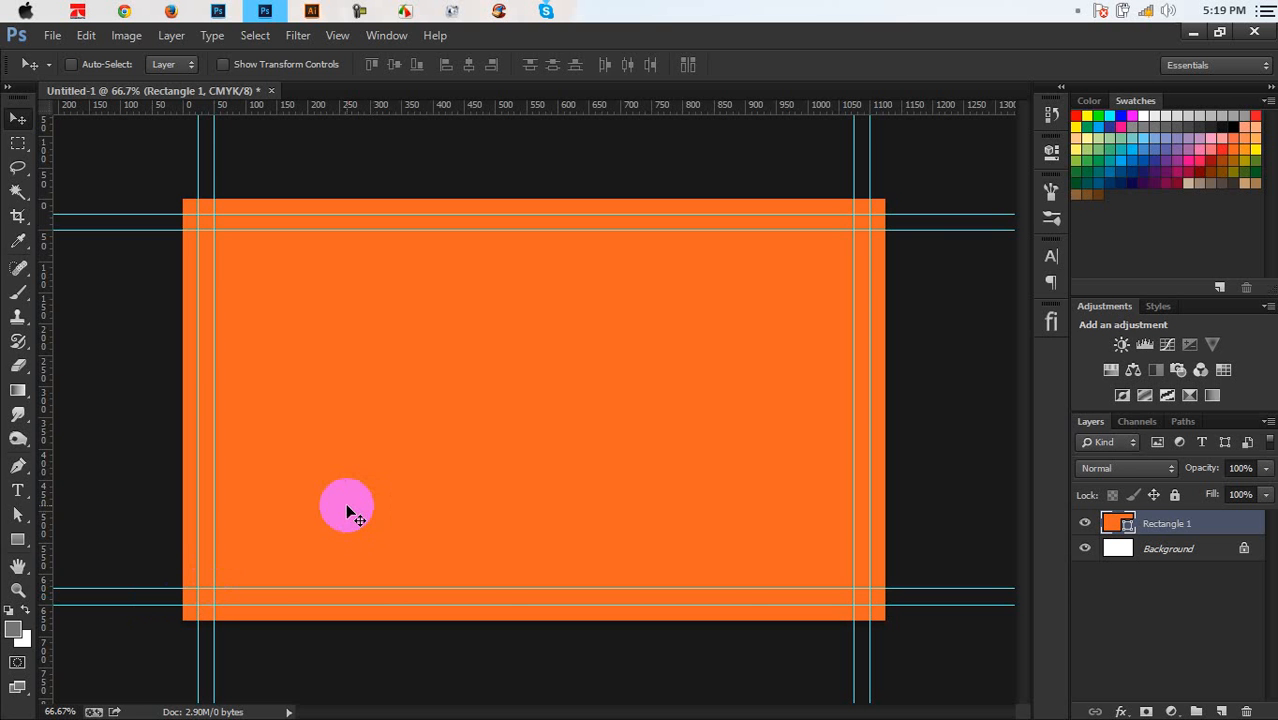
Zoom in and back out to 66.7%, then start File > Save As
key(ctrl+plus)
key(ctrl+minus)
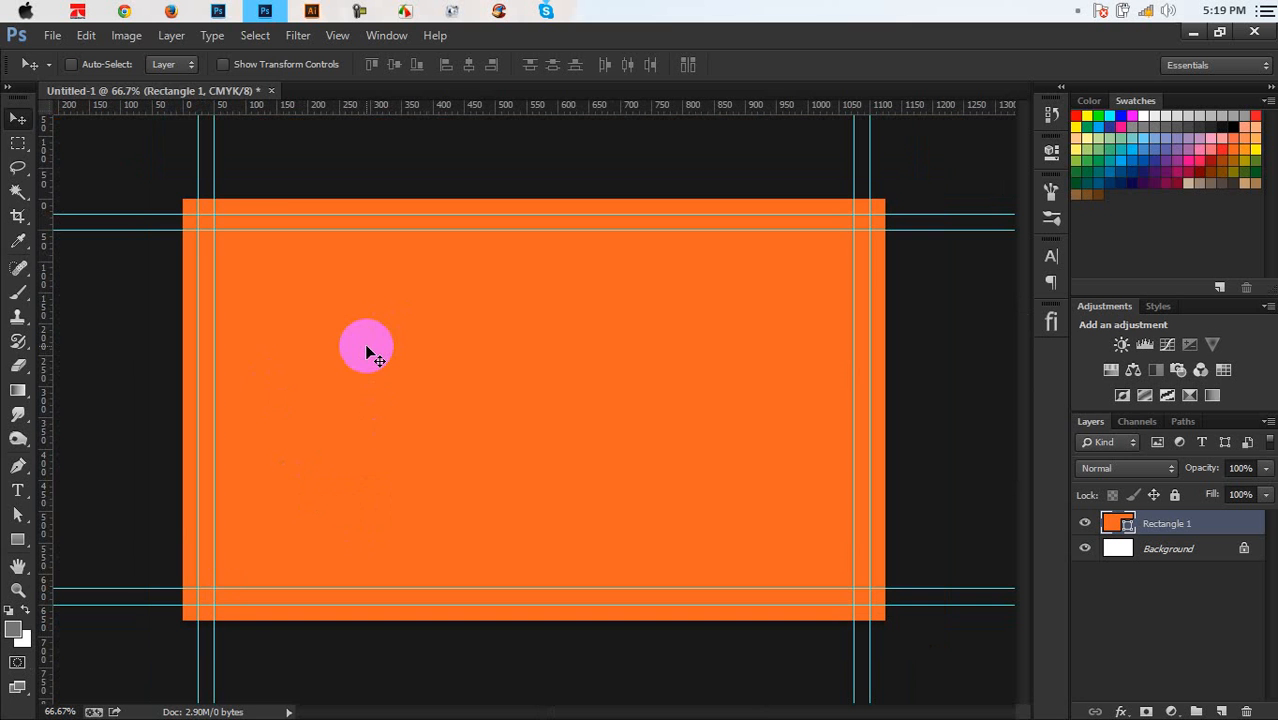
click(52, 35)
click(62, 249)
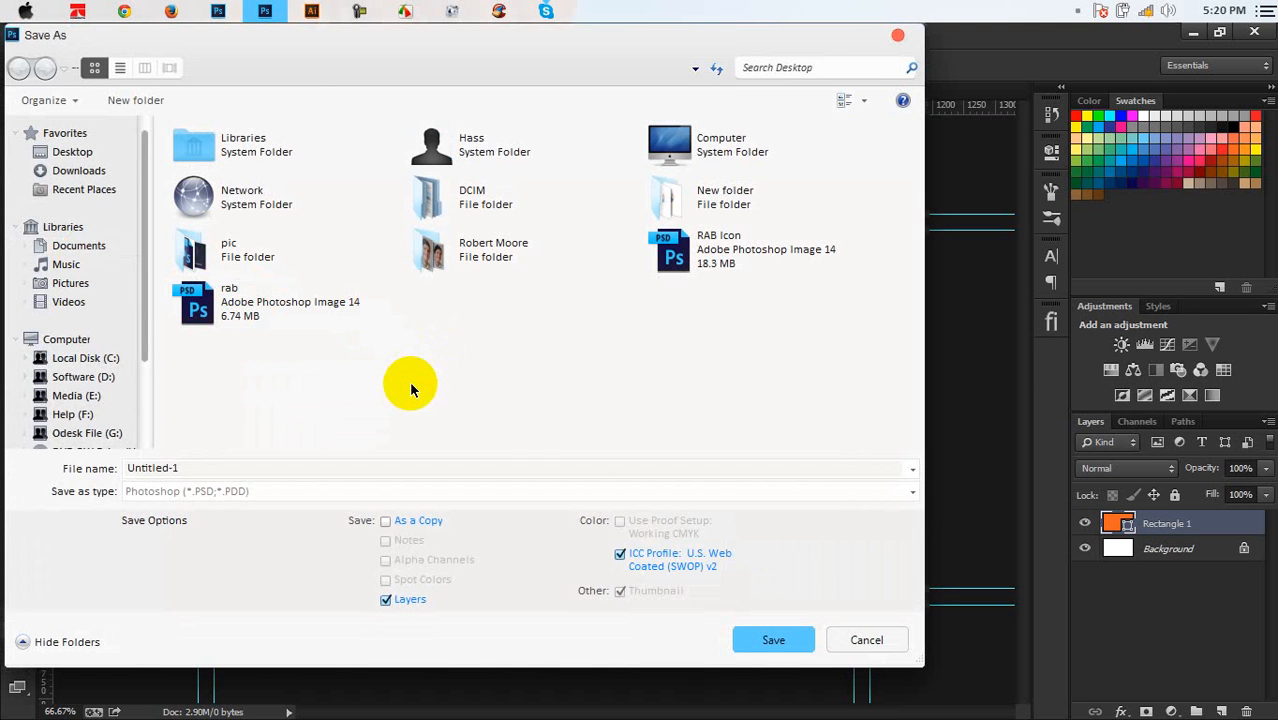
Create a 'Business Card' folder on the Desktop, save the card there as Font Side, then minimize Photoshop
right_click(410, 386)
mouse_move(486, 556)
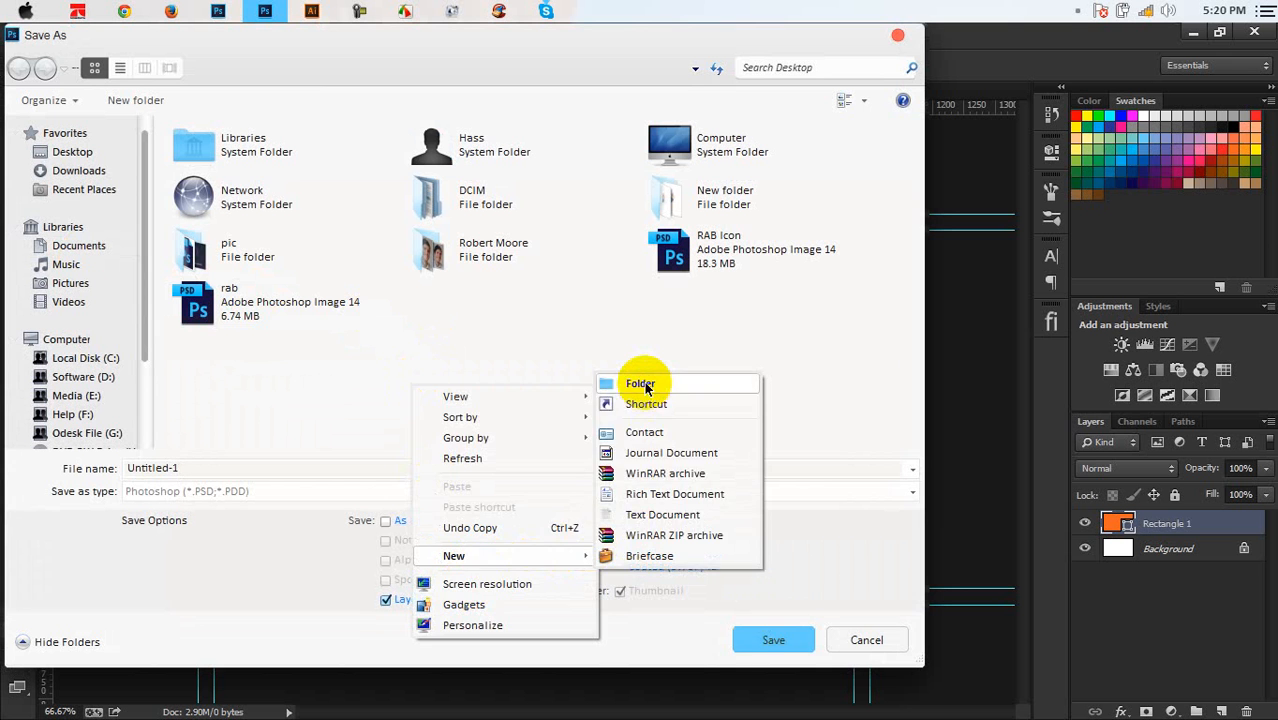
click(642, 383)
text(B)
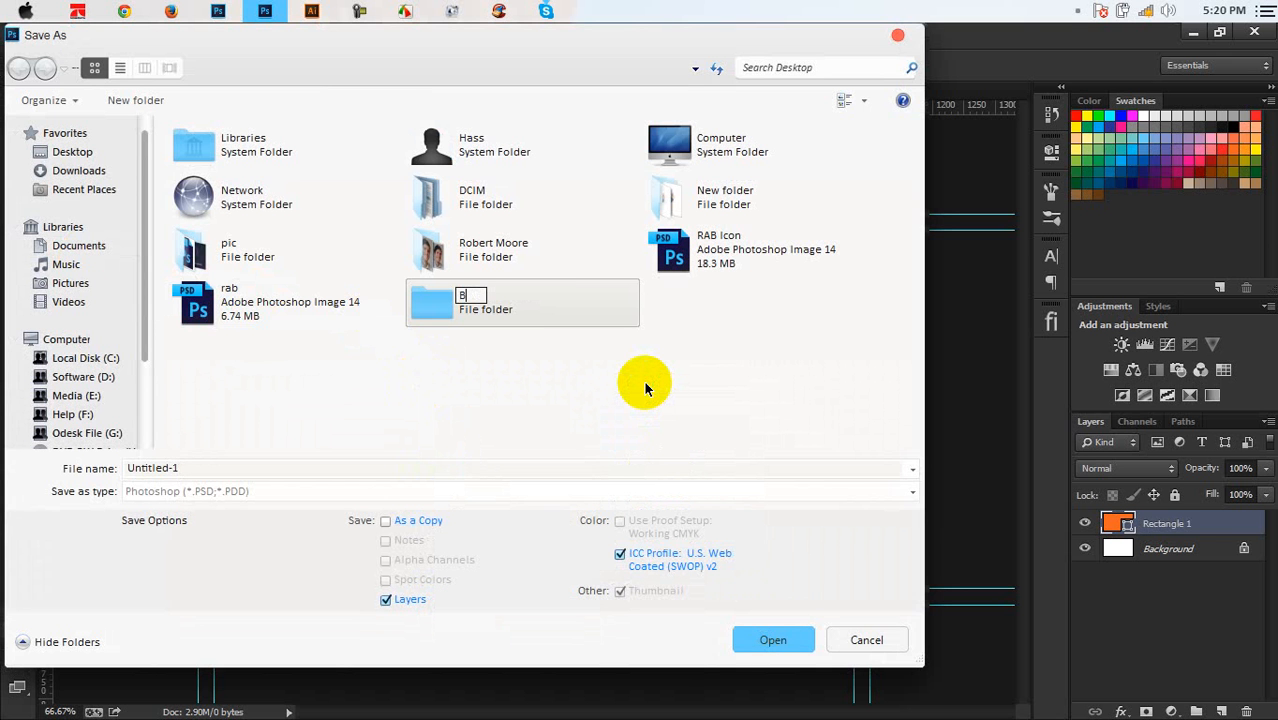
text(usiness)
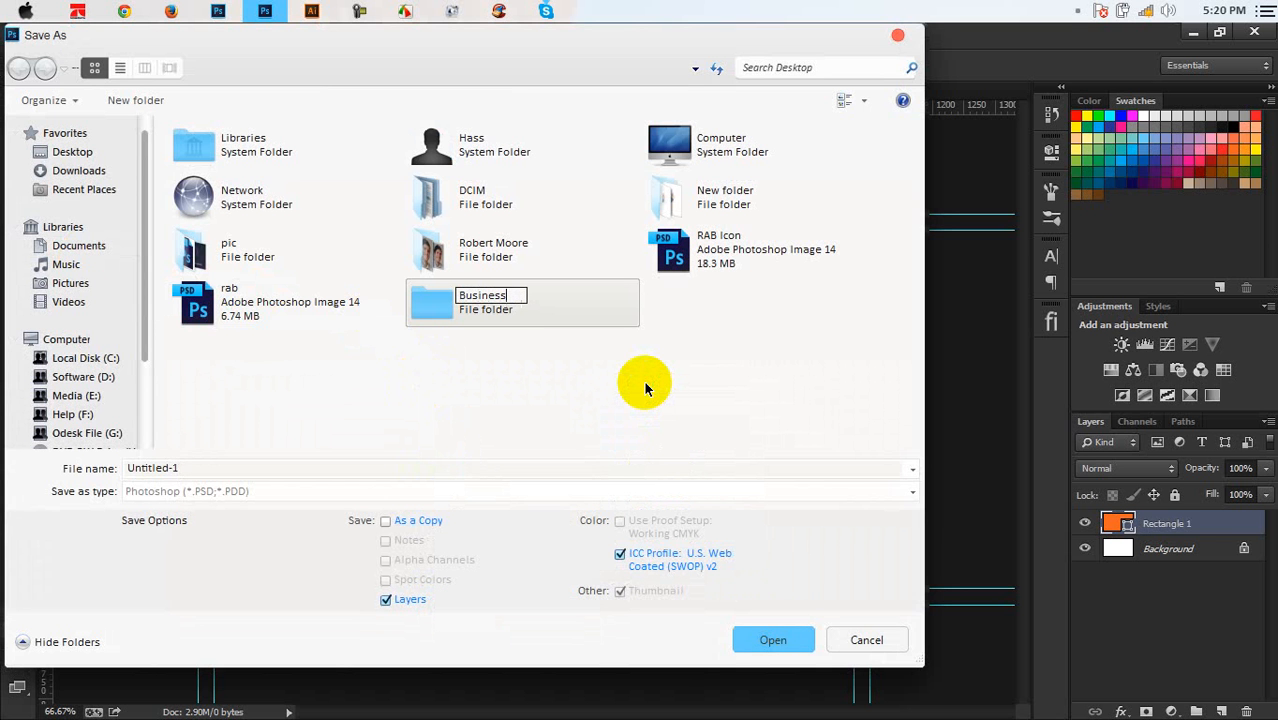
text( Card)
key(Return)
key(Return)
click(305, 467)
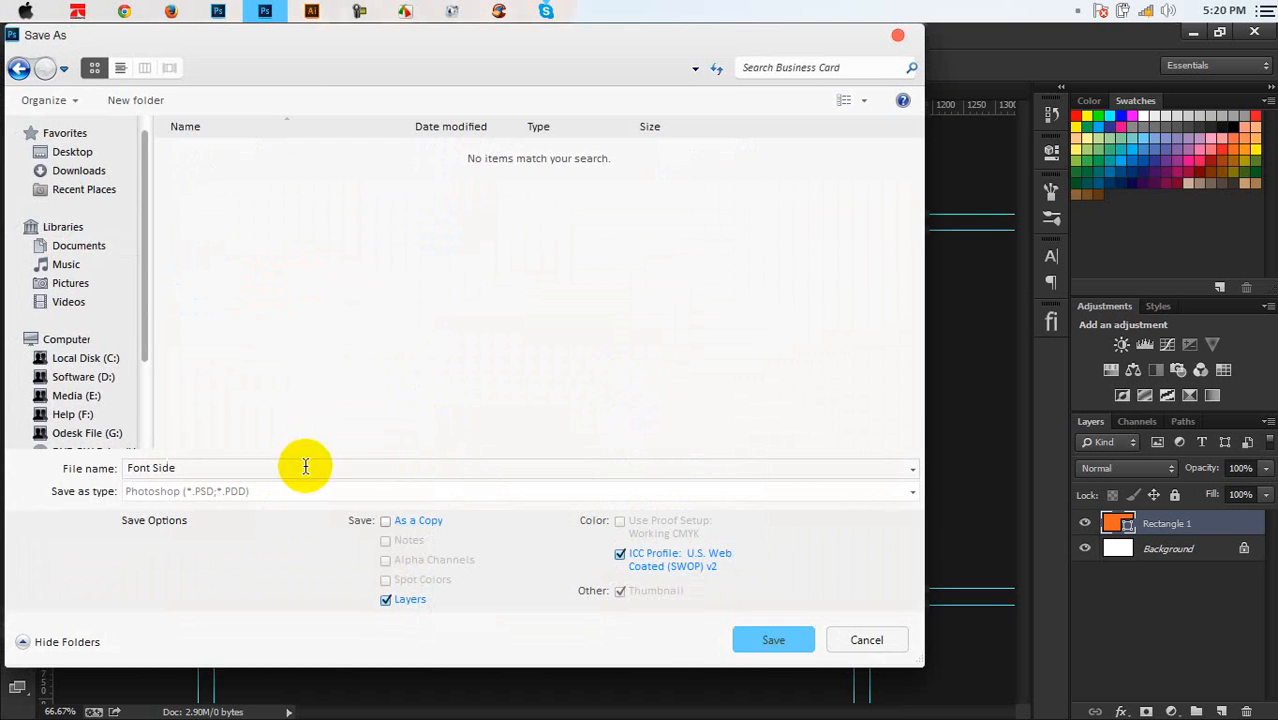
click(735, 636)
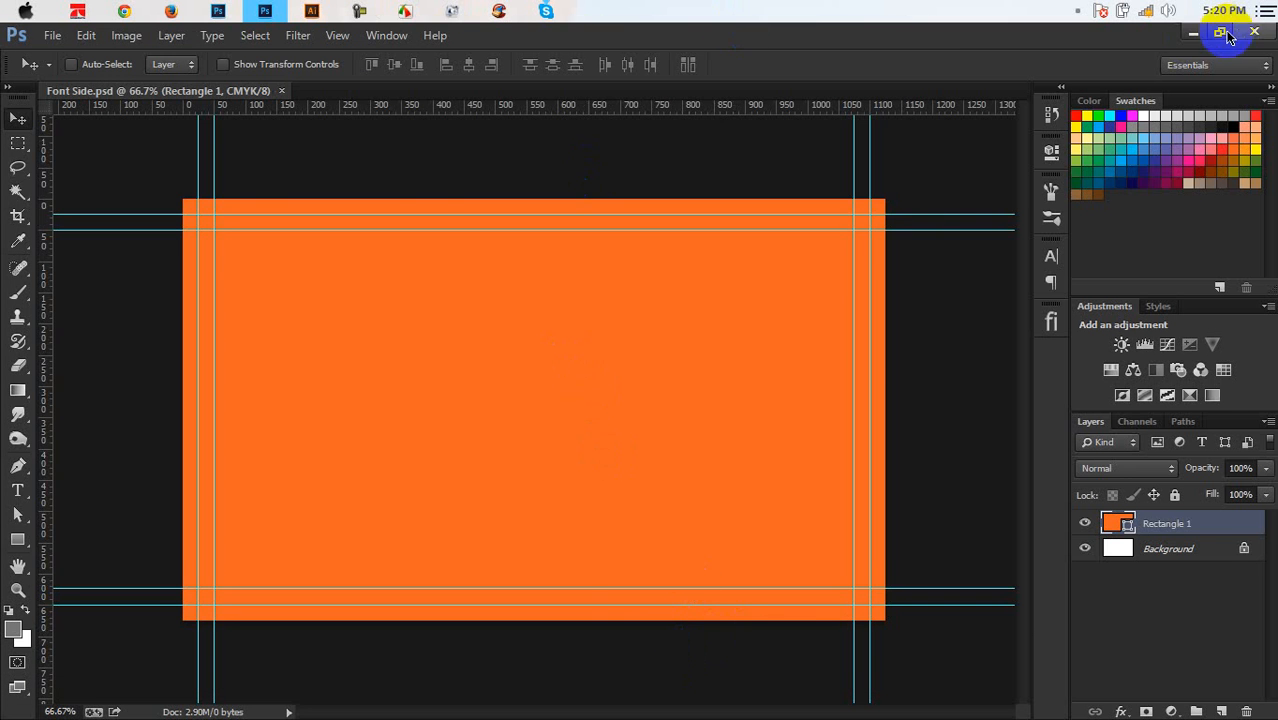
click(1192, 34)
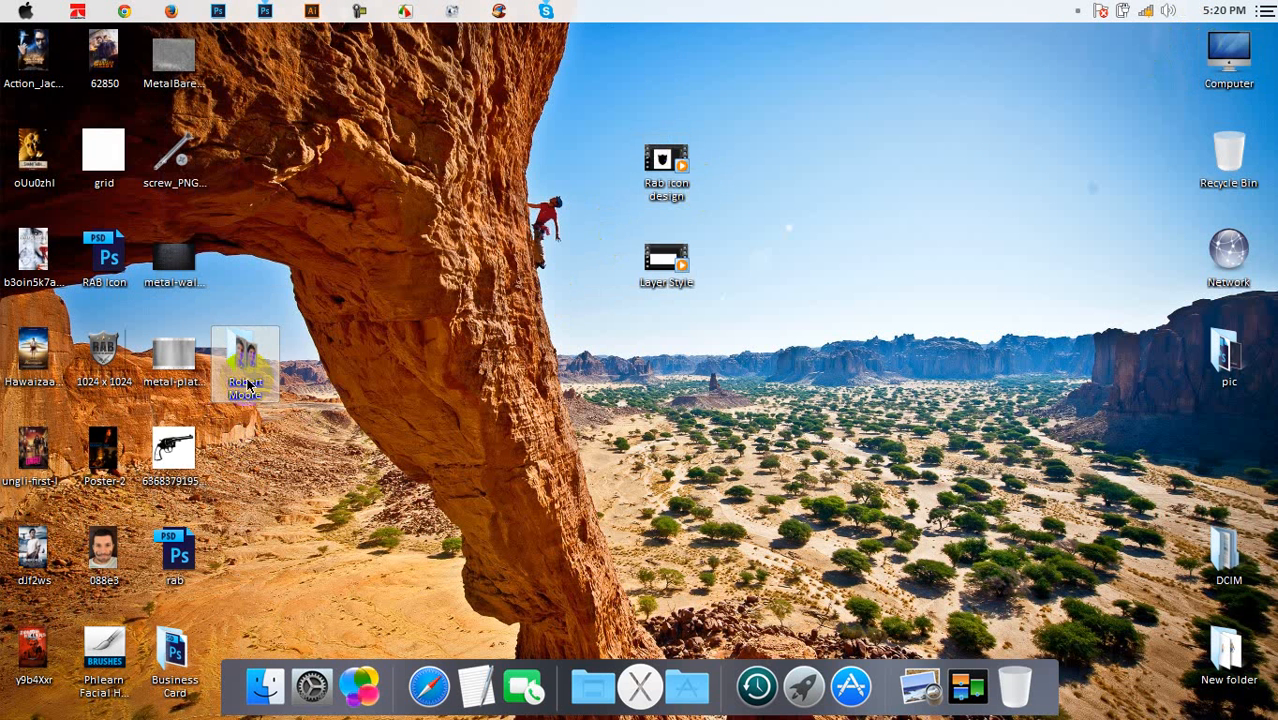
Open the Business Card folder and duplicate the Font Side file
click(170, 650)
double_click(170, 650)
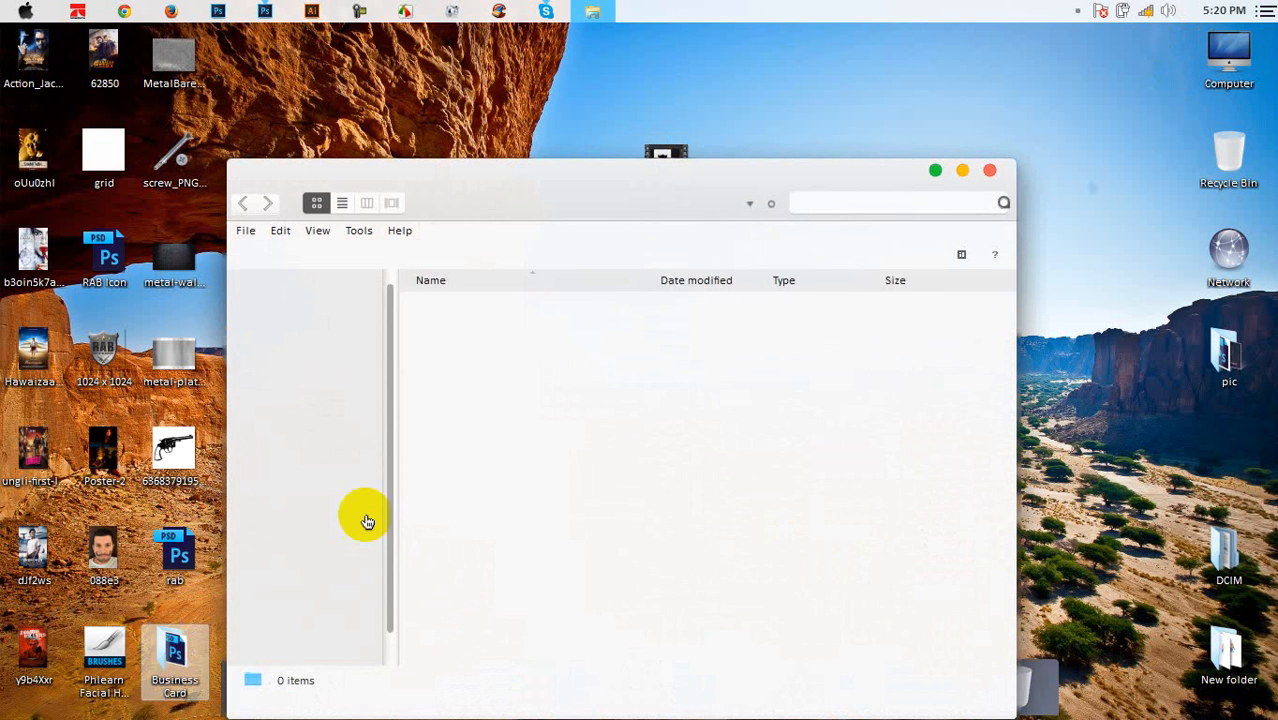
double_click(650, 177)
click(278, 226)
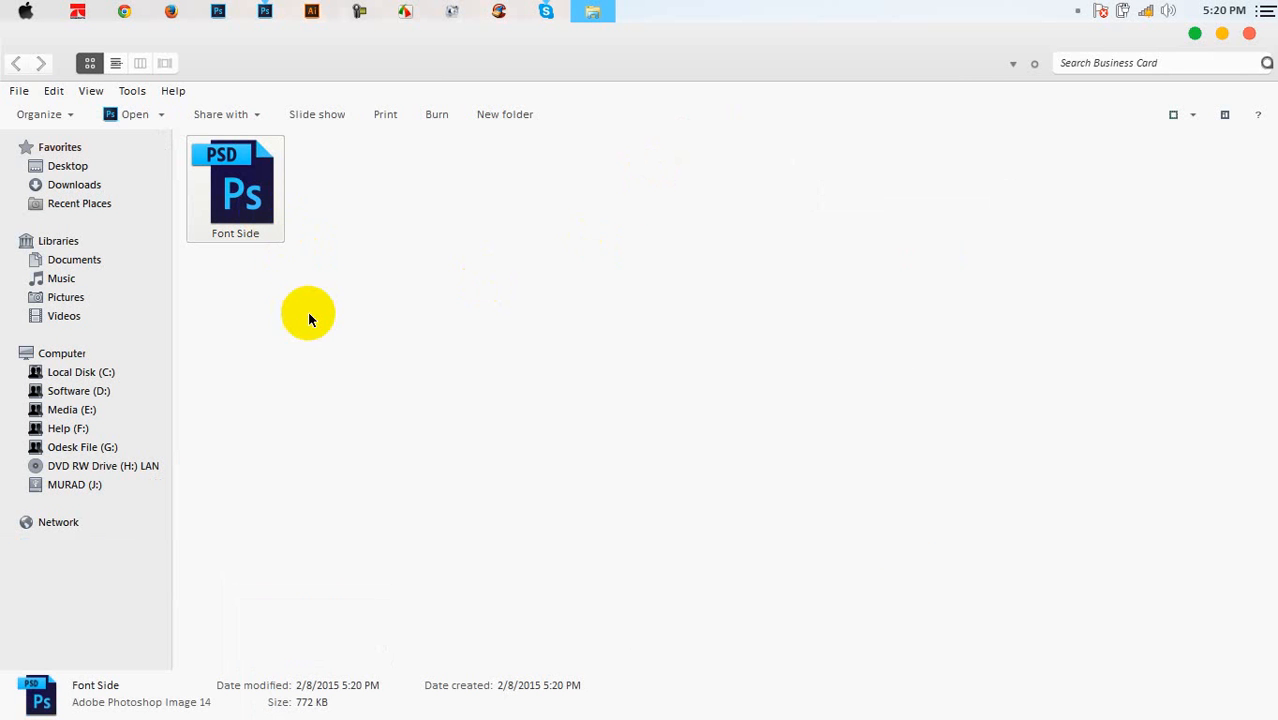
key(ctrl+v)
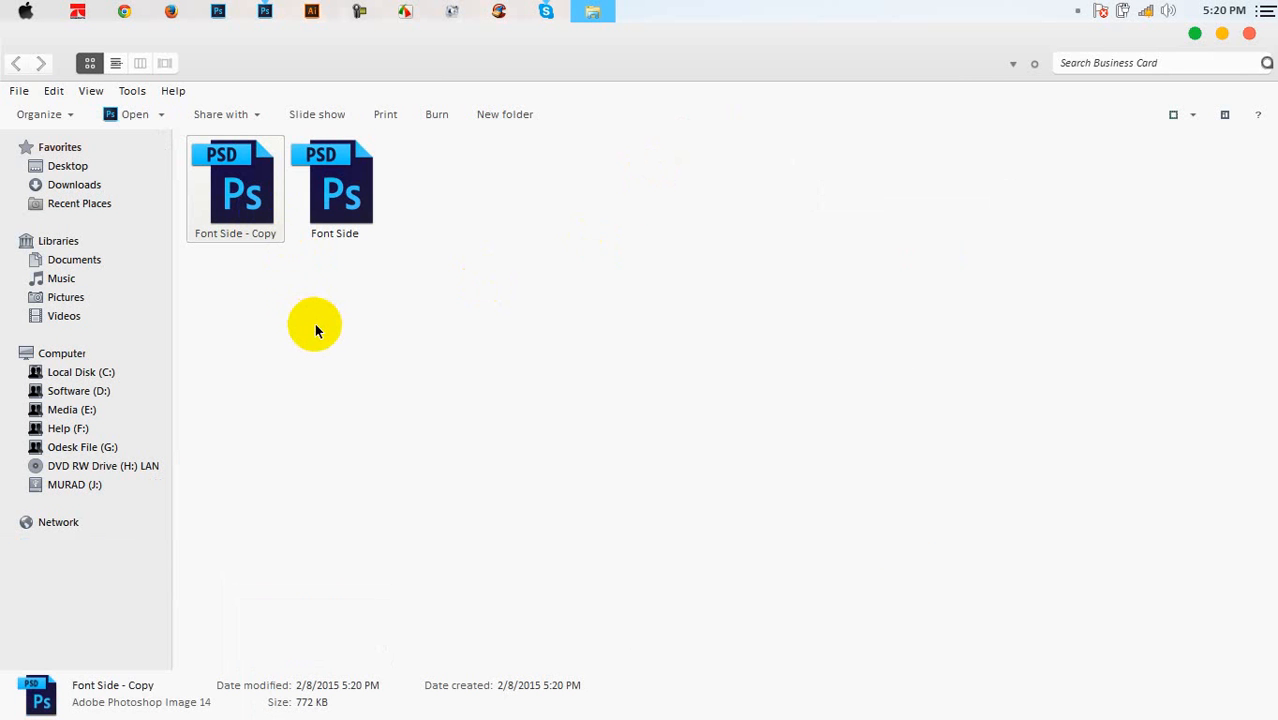
Rename the copy to 'Back side' and open it in Photoshop
click(252, 237)
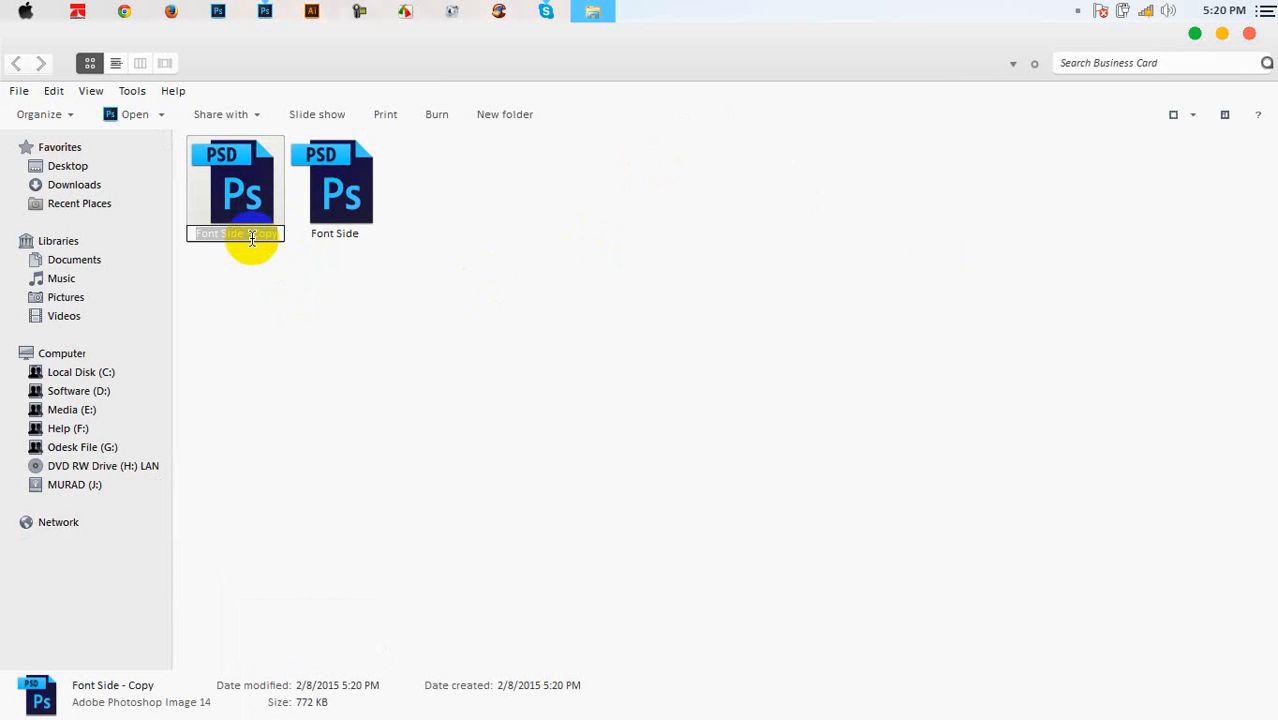
text(Bac)
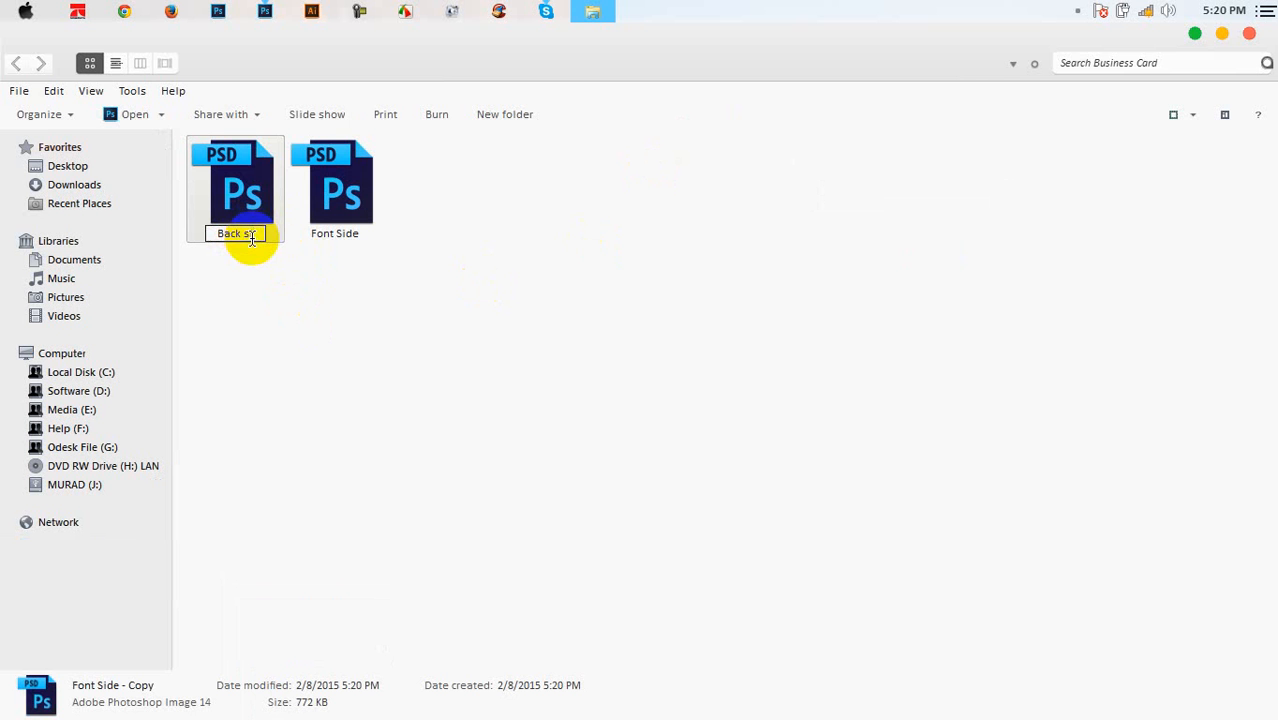
text(k side)
click(243, 369)
click(243, 182)
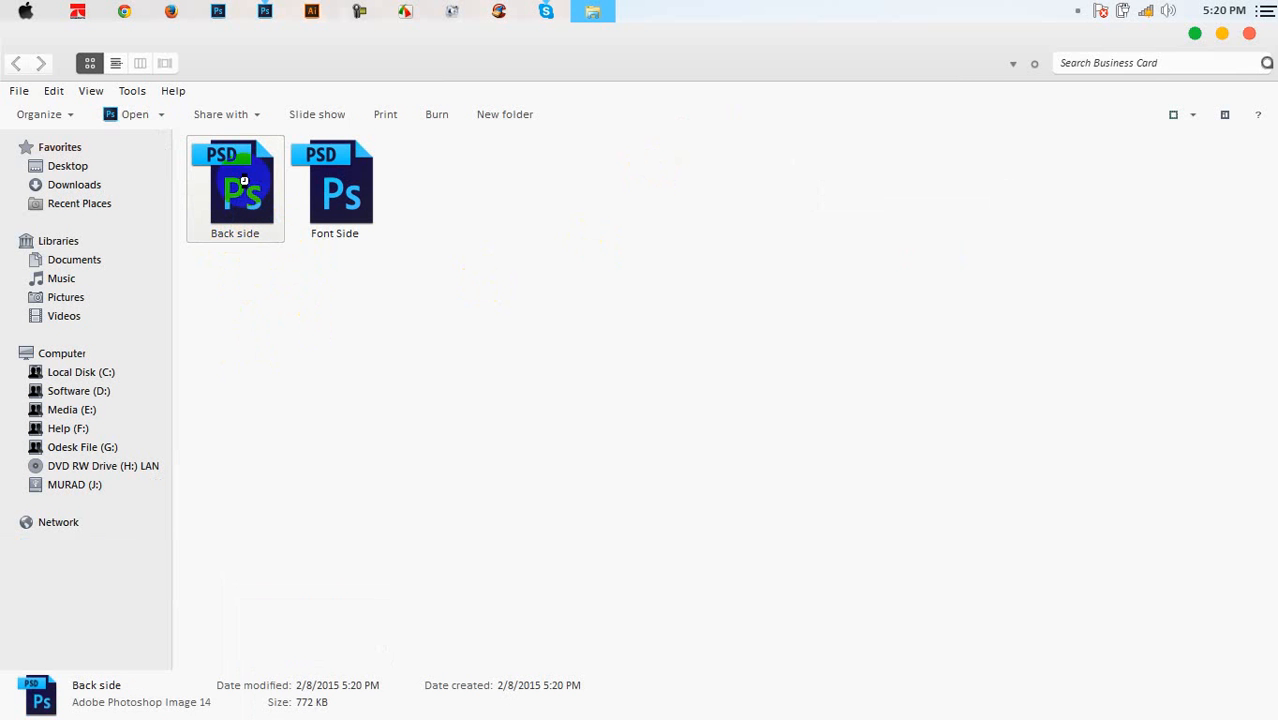
double_click(243, 182)
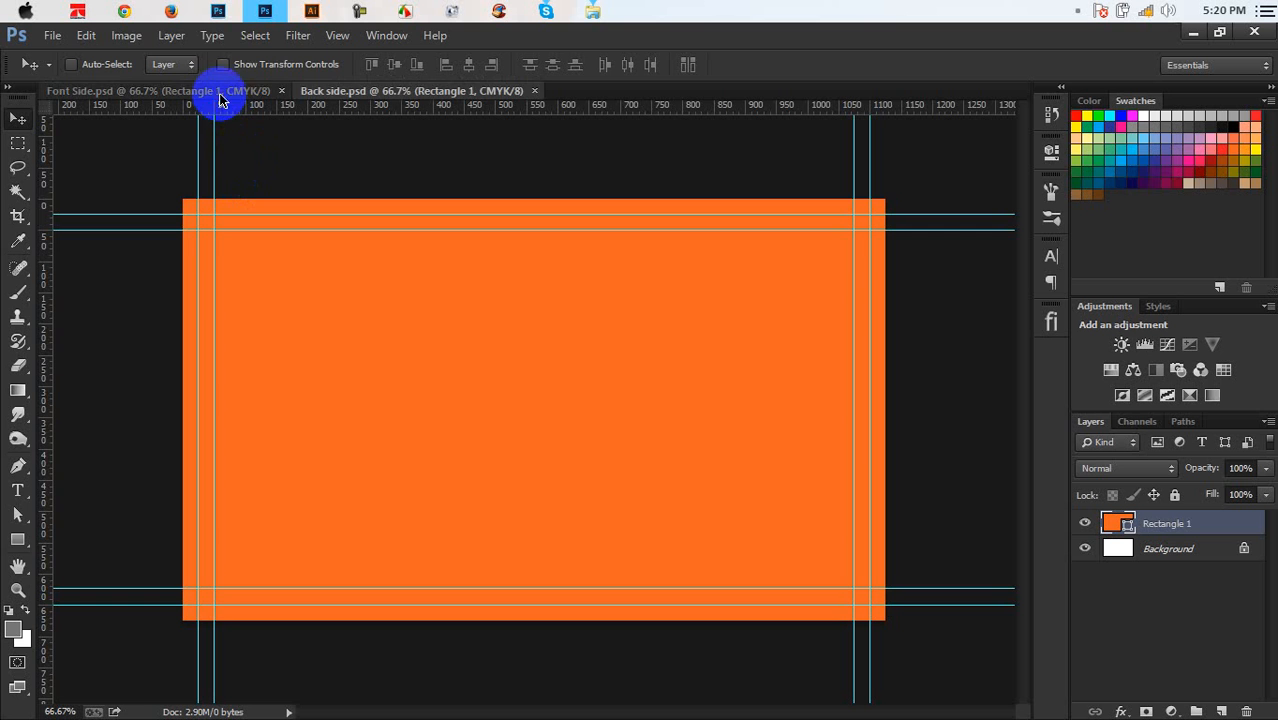
Transform Back side's orange rectangle into a bottom strip about a third tall, then return to Font Side
click(226, 92)
click(317, 94)
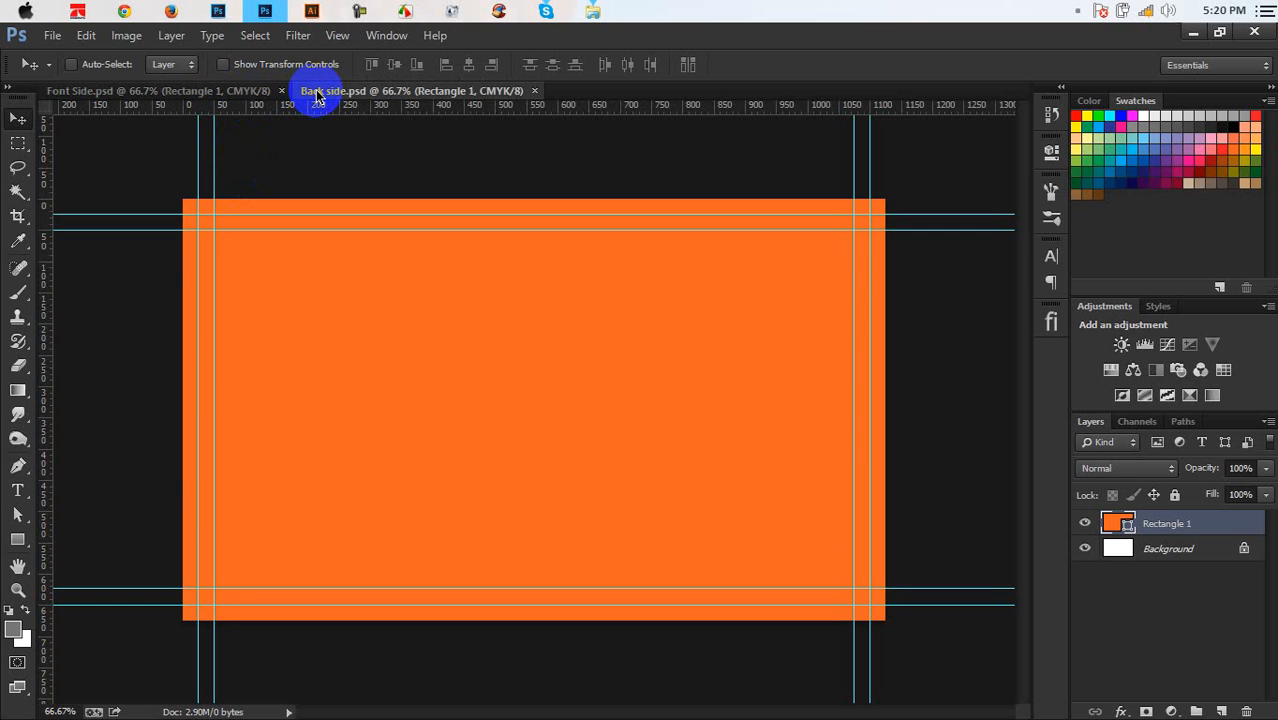
click(224, 94)
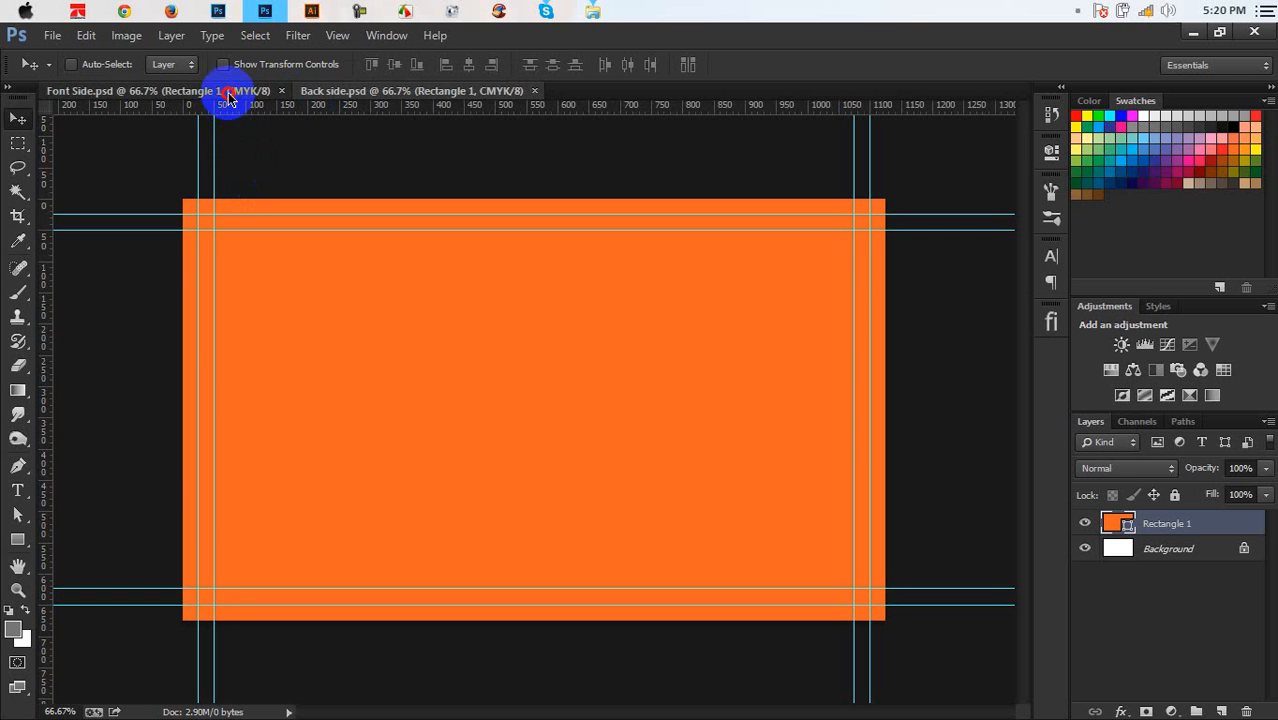
click(310, 92)
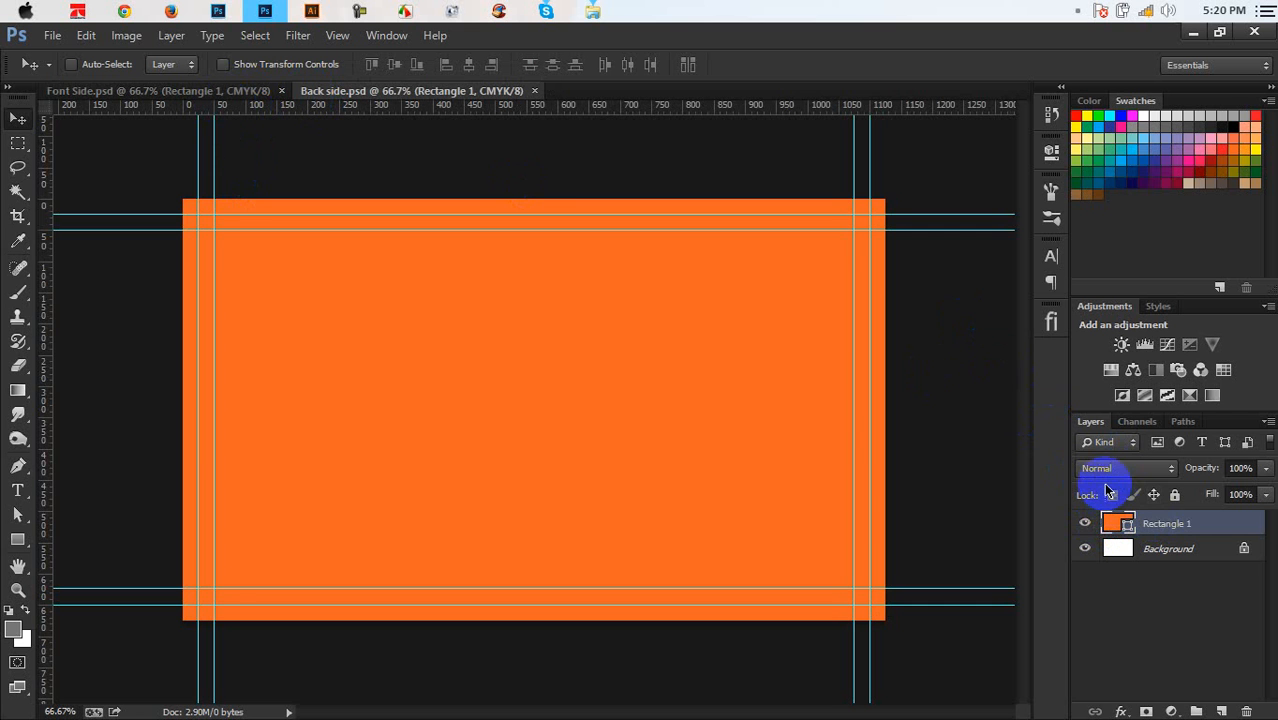
key(ctrl+t)
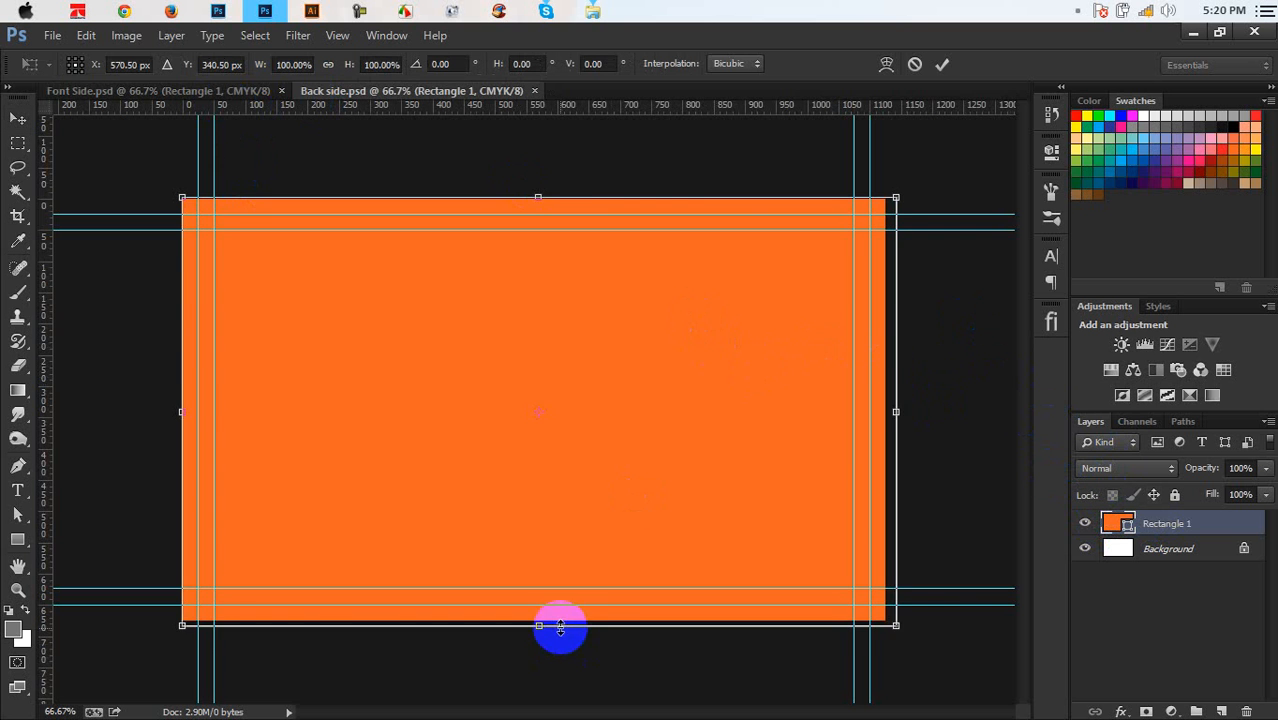
drag(557, 622, 594, 591)
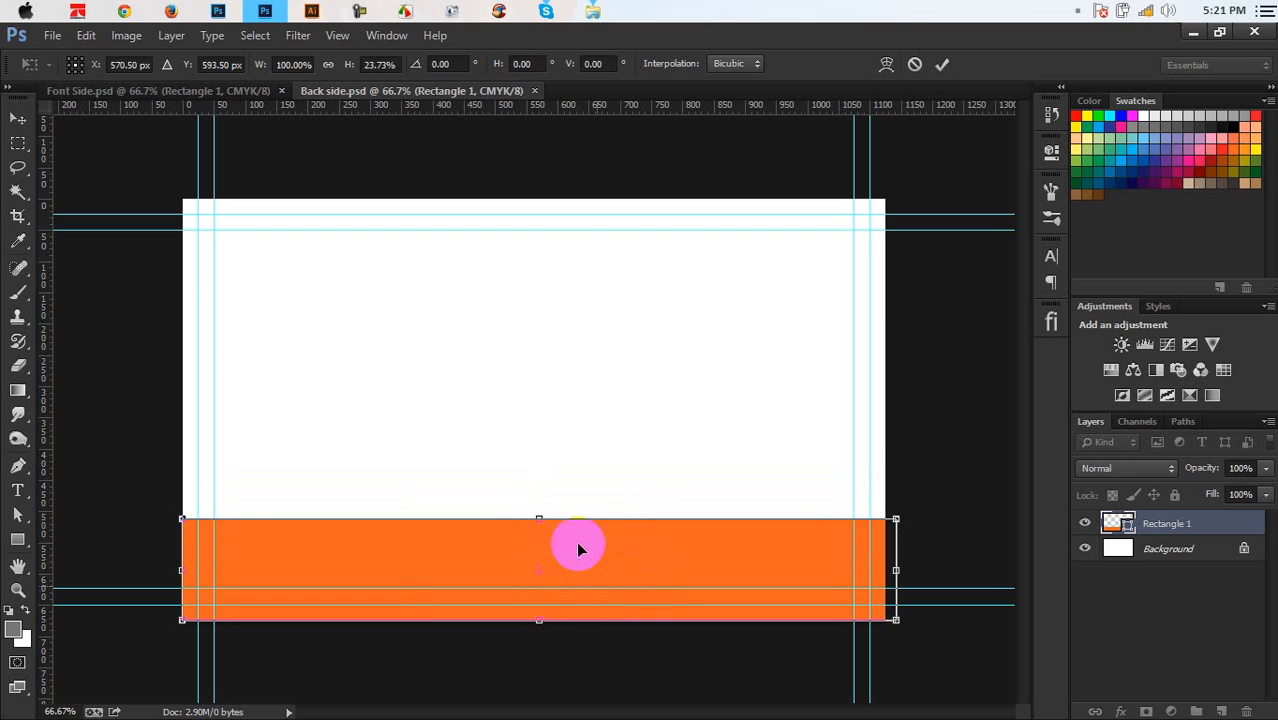
drag(543, 517, 550, 474)
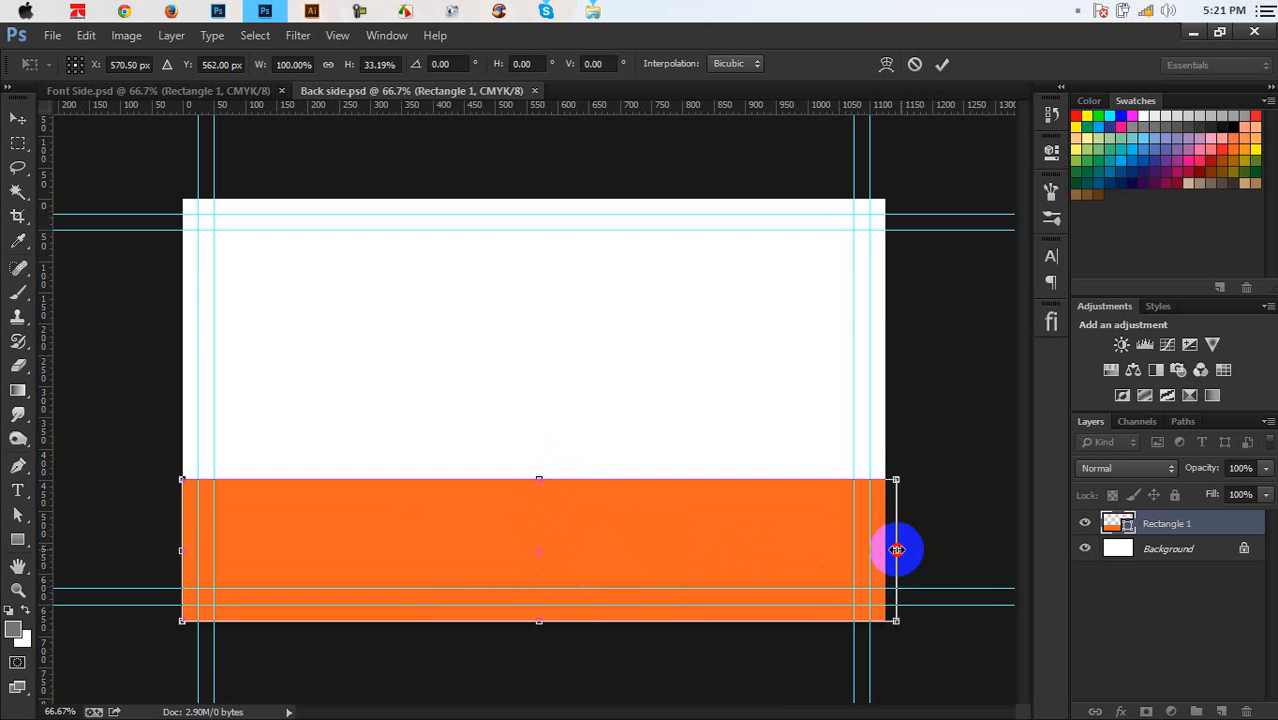
drag(897, 549, 892, 549)
key(Return)
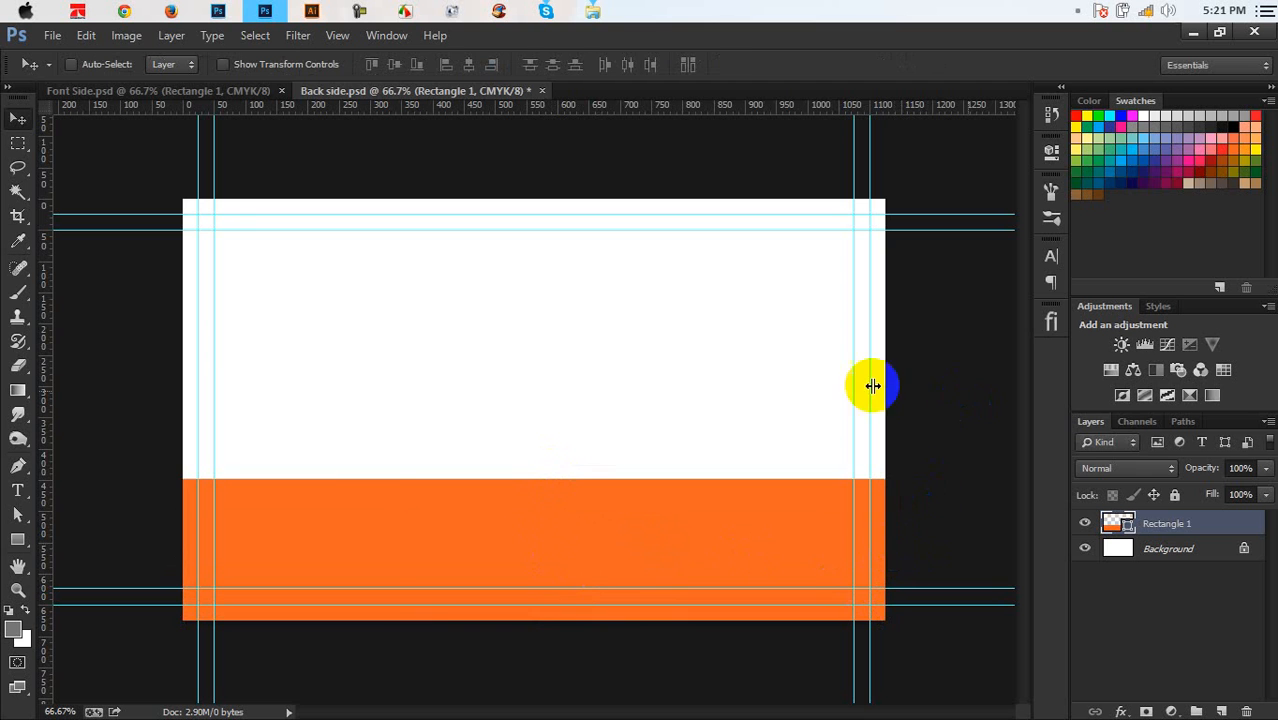
click(128, 547)
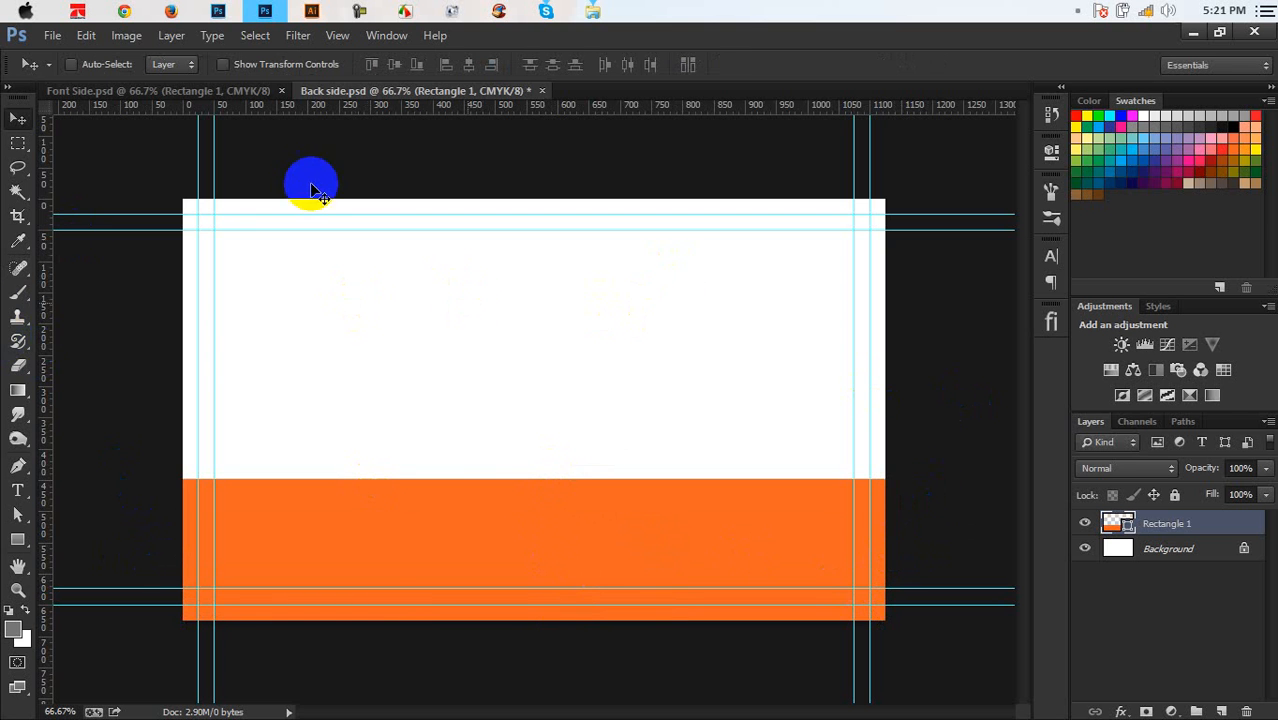
click(245, 91)
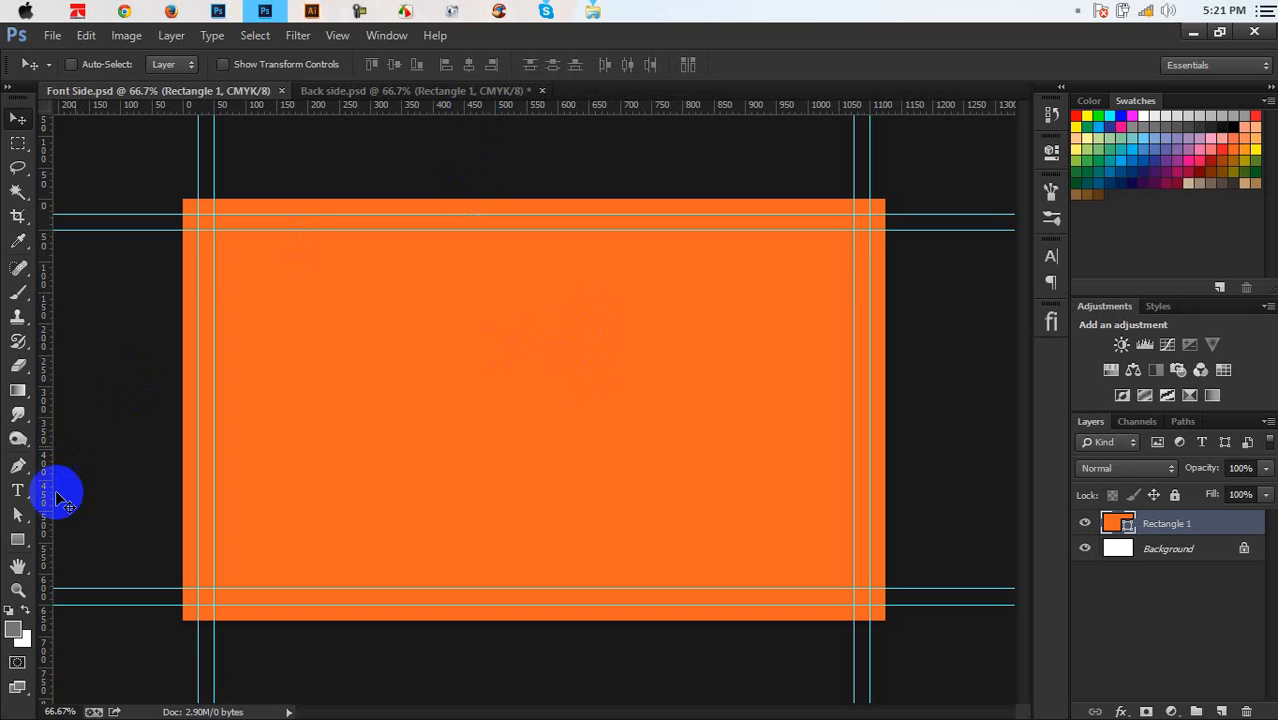
Draw a crescent moon custom shape near the card centre and fill it white
click(30, 540)
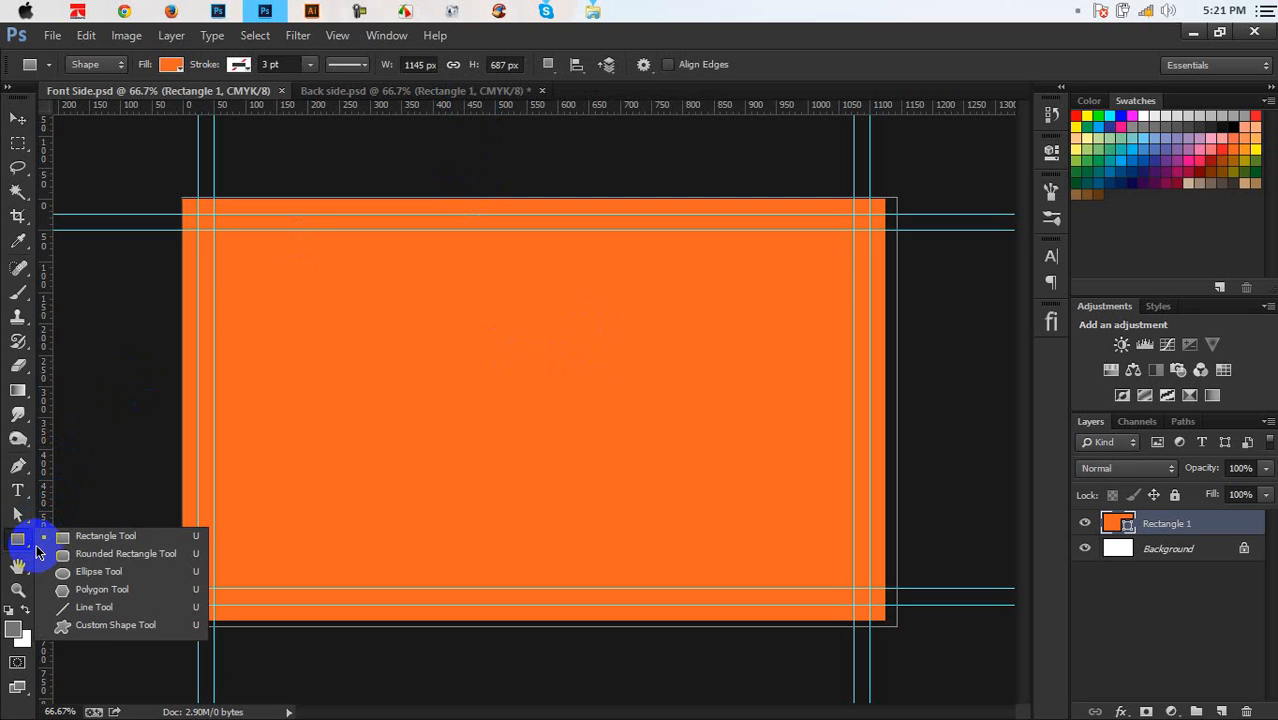
click(128, 623)
click(727, 66)
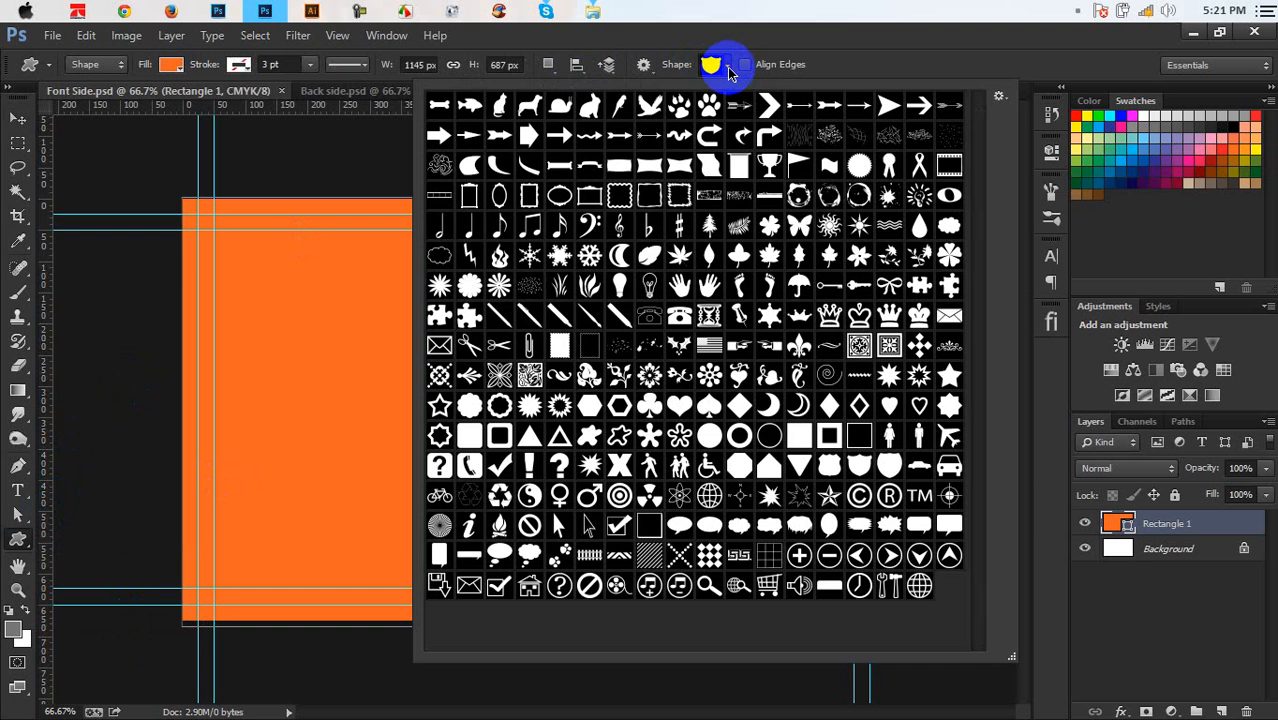
click(775, 408)
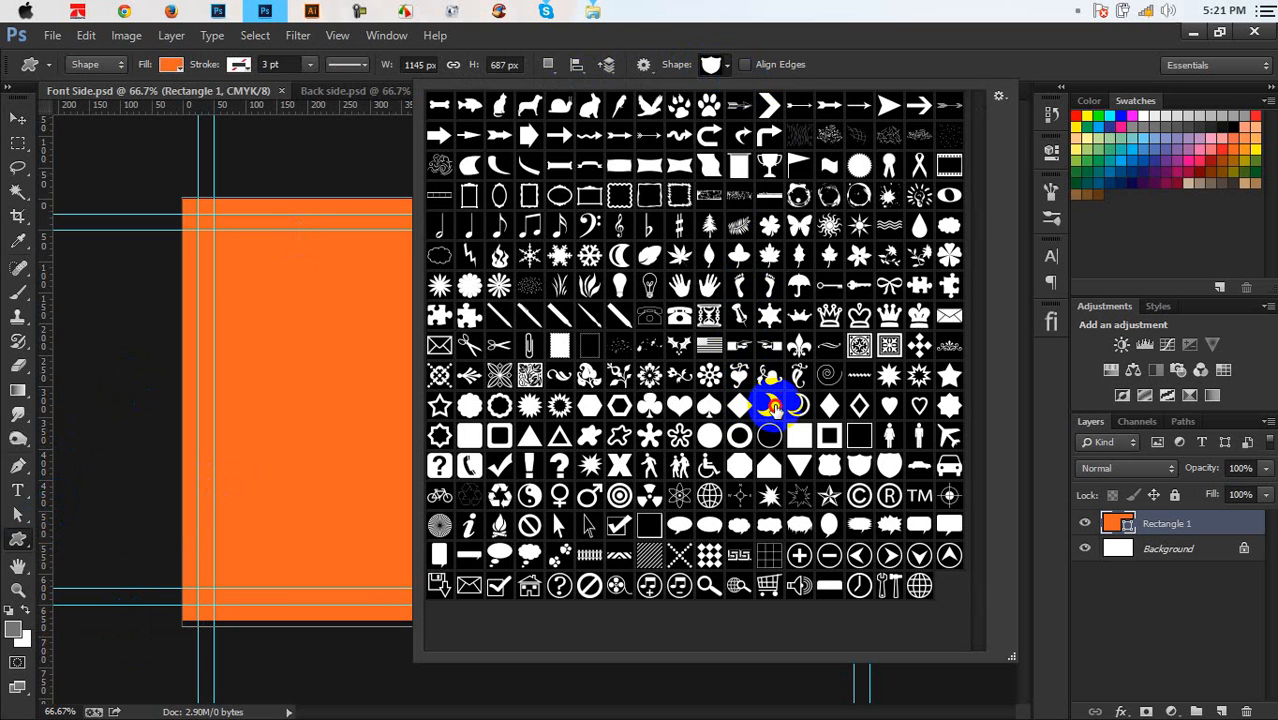
click(945, 64)
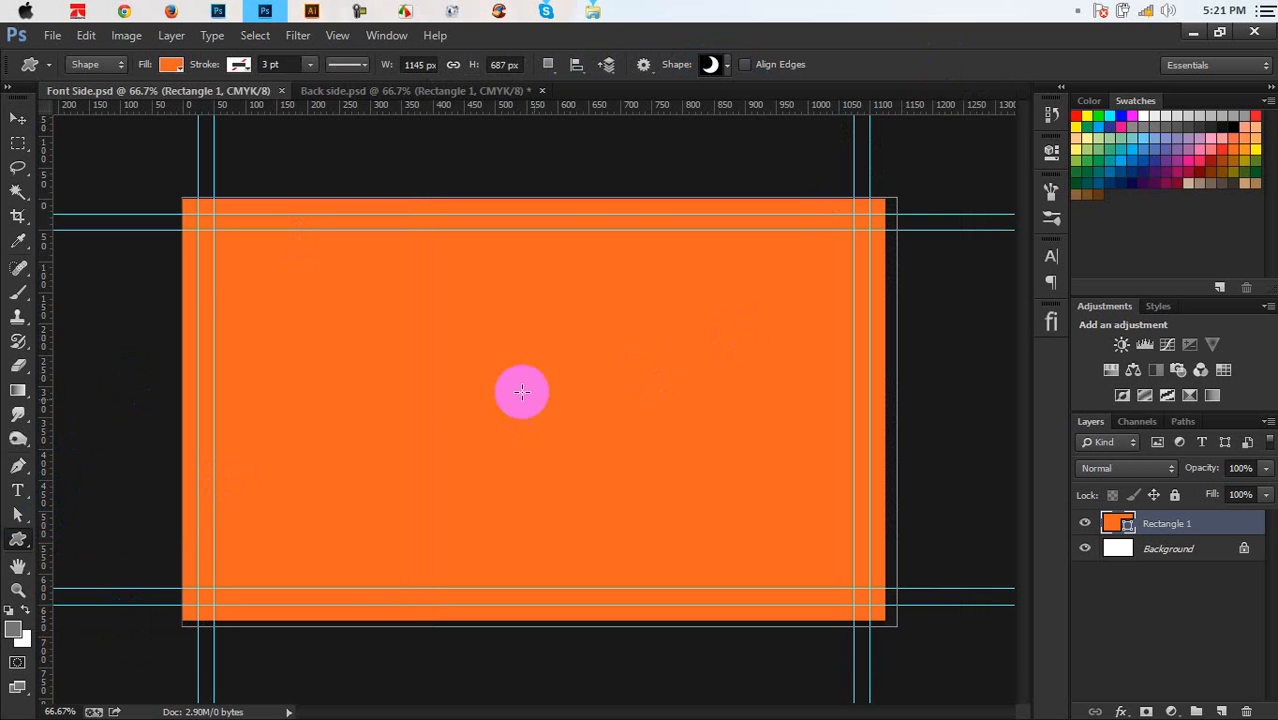
drag(525, 334, 604, 415)
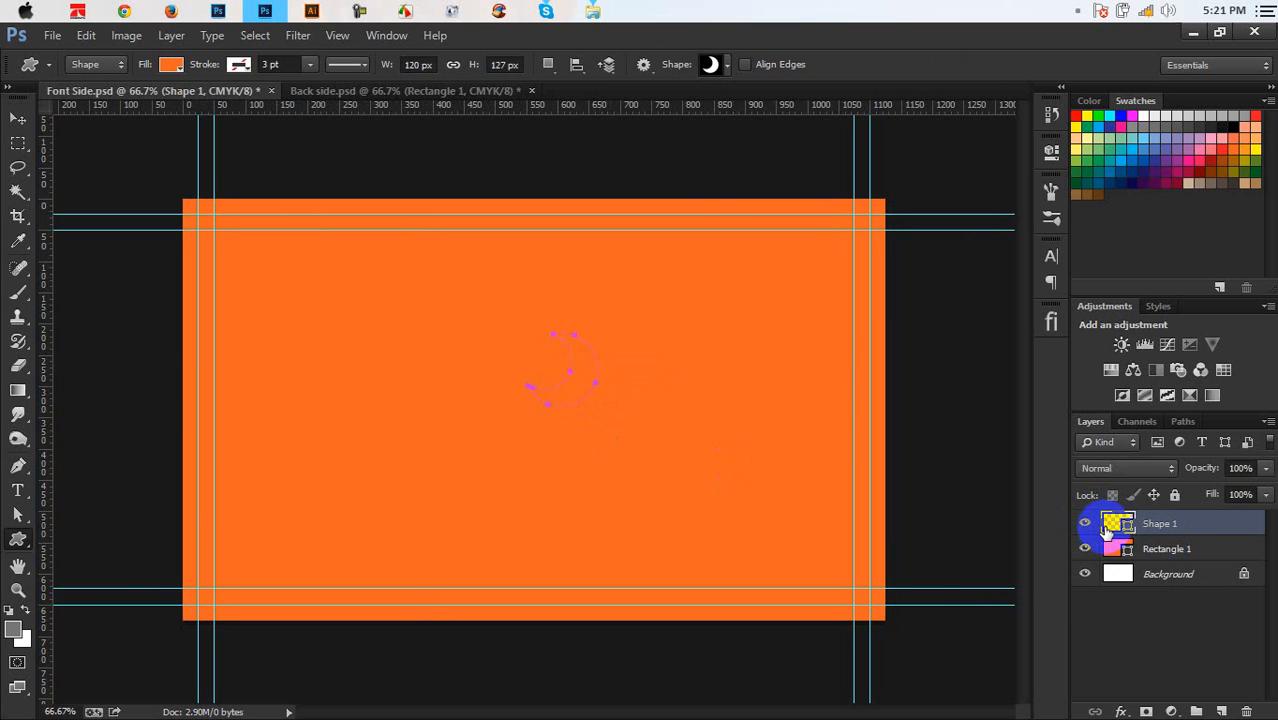
double_click(1108, 523)
drag(958, 428, 880, 328)
click(1240, 278)
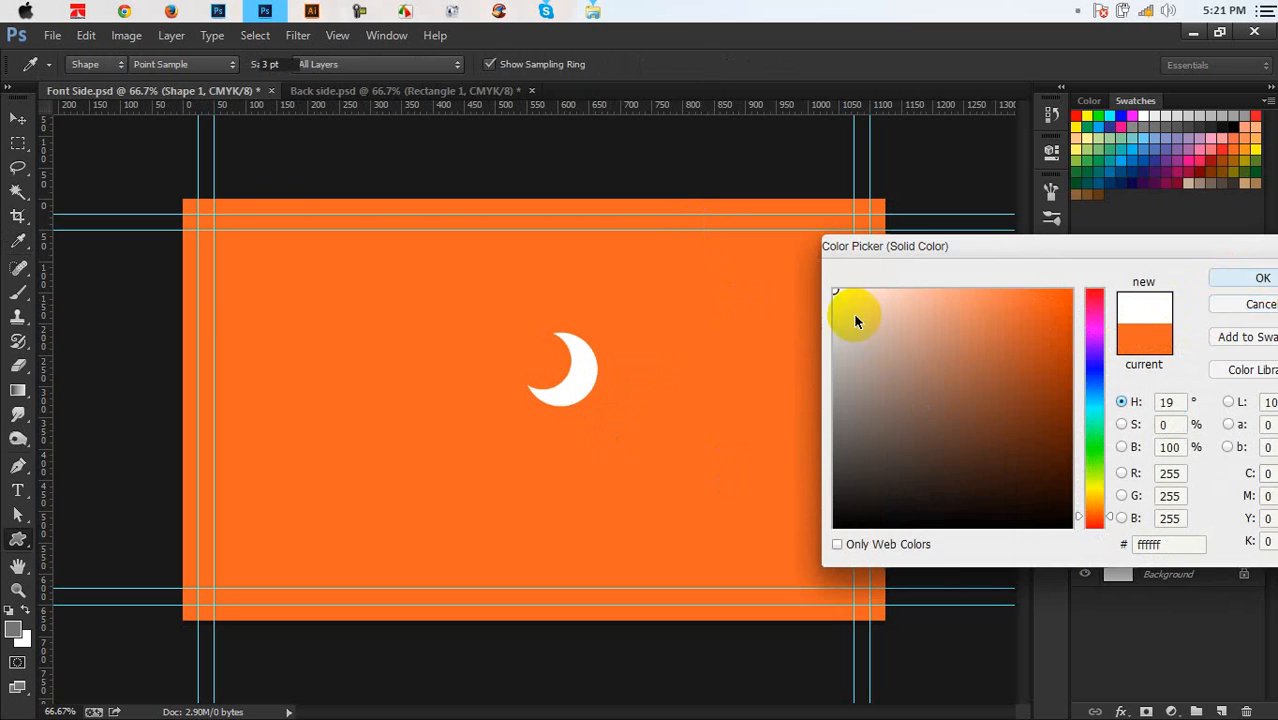
Move the moon down and left, then try a rotation around an off-centre pivot and undo it
key(ctrl+plus)
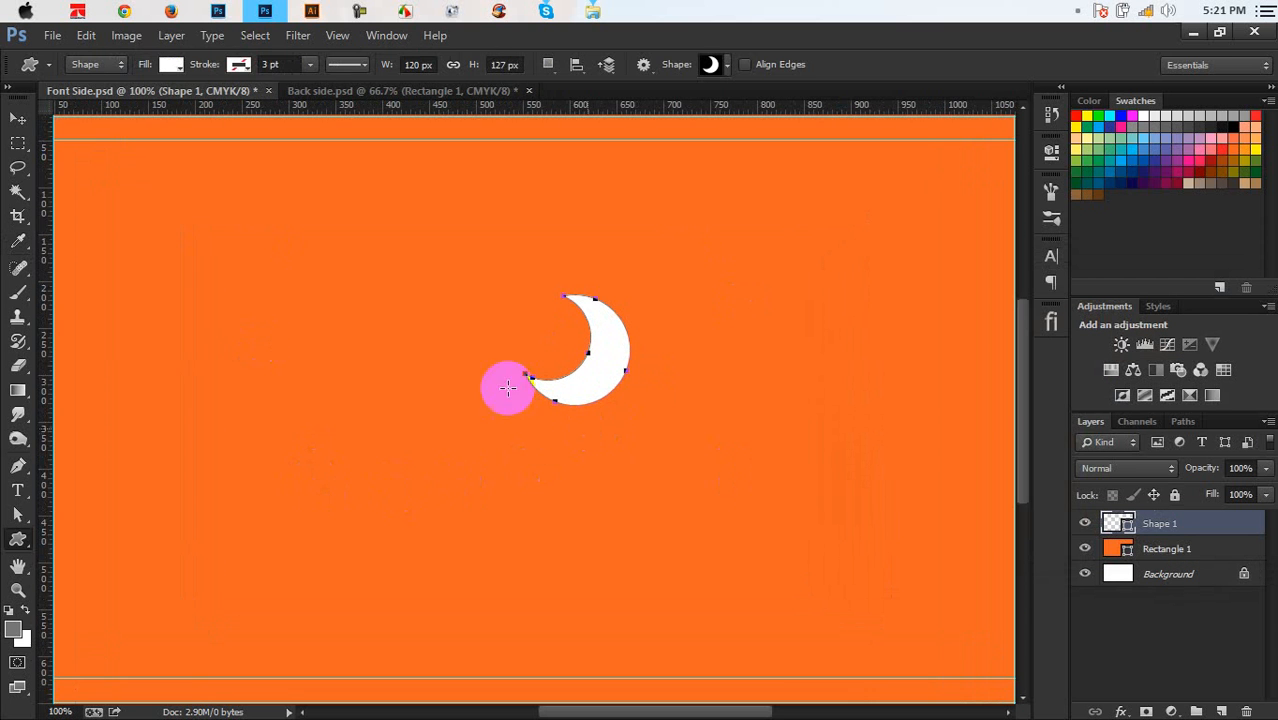
click(12, 118)
drag(588, 308, 548, 428)
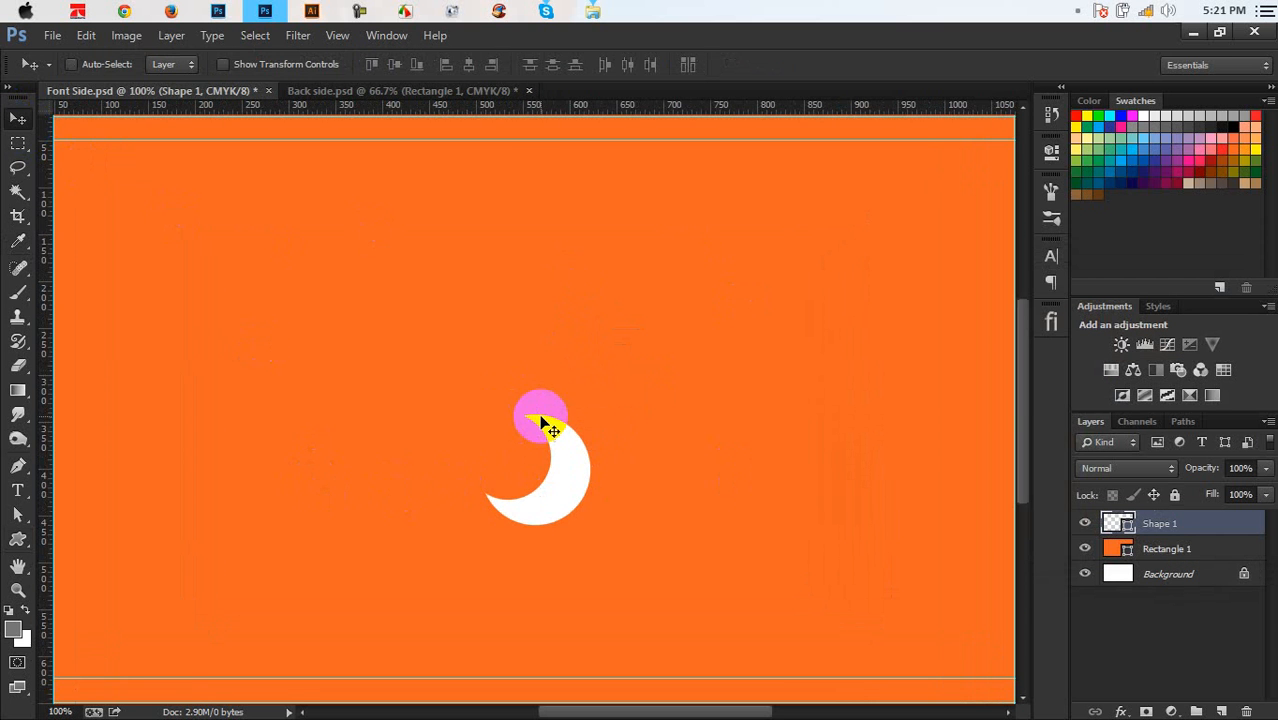
key(ctrl+t)
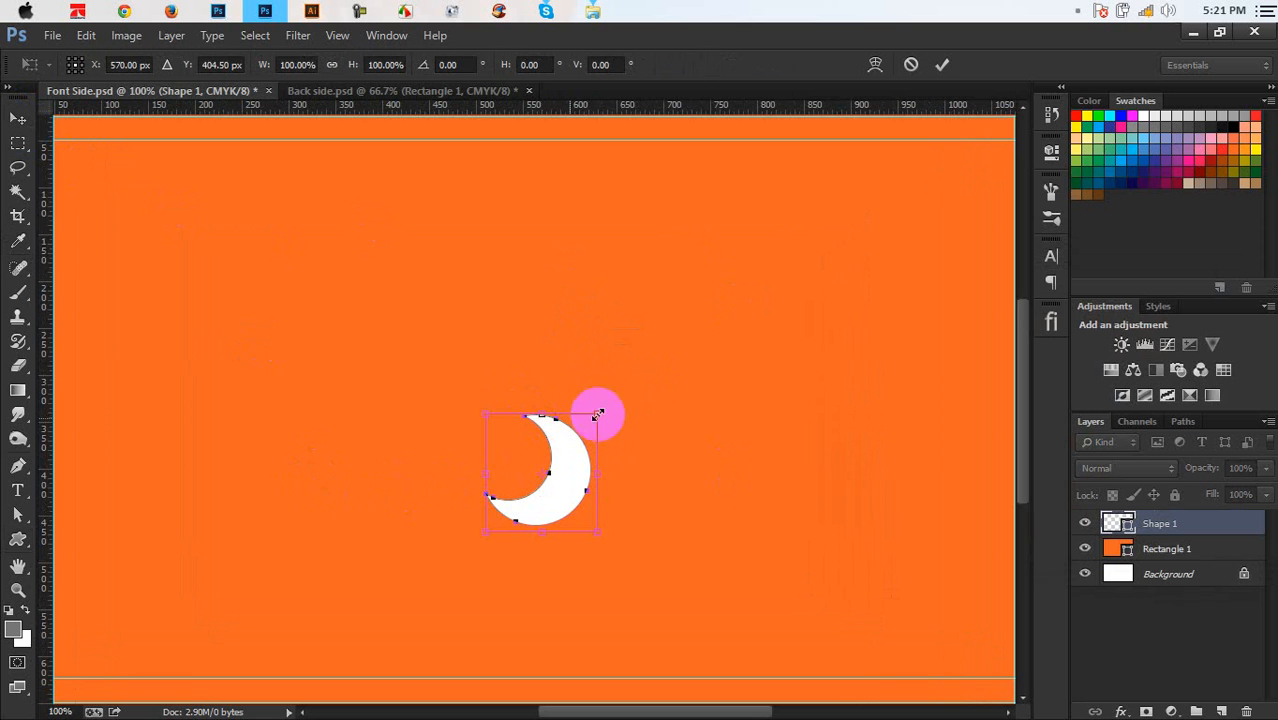
scroll(600, 414, down, 3)
drag(541, 356, 488, 381)
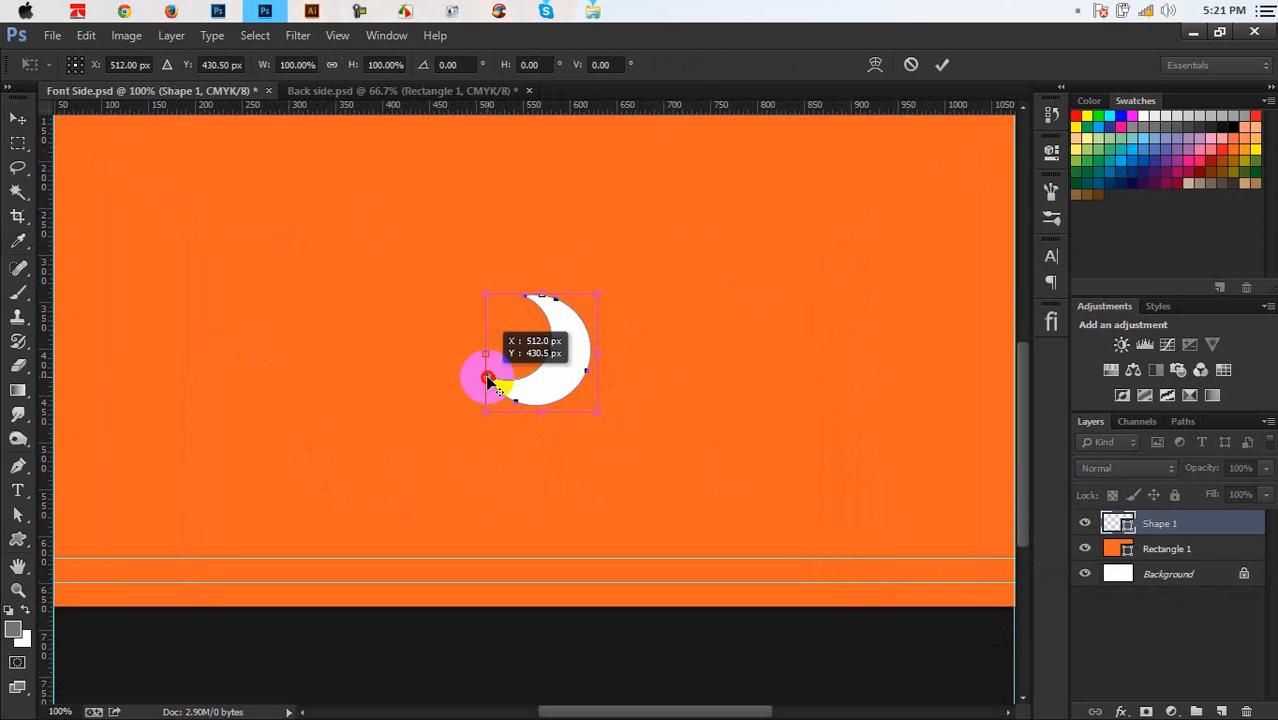
drag(699, 351, 470, 535)
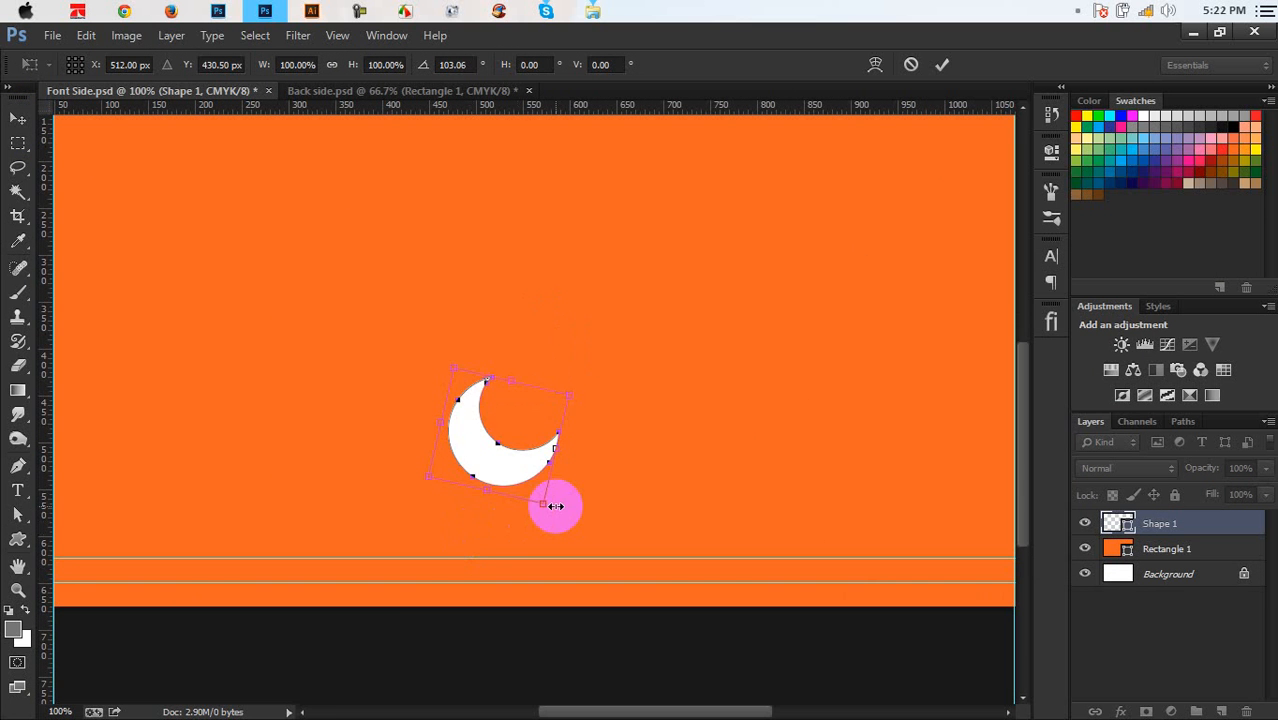
key(ctrl+z)
Rotate the moon about 96° around its left tip, horns upward
key(ctrl+plus)
key(ctrl+plus)
key(ctrl+plus)
key(ctrl+plus)
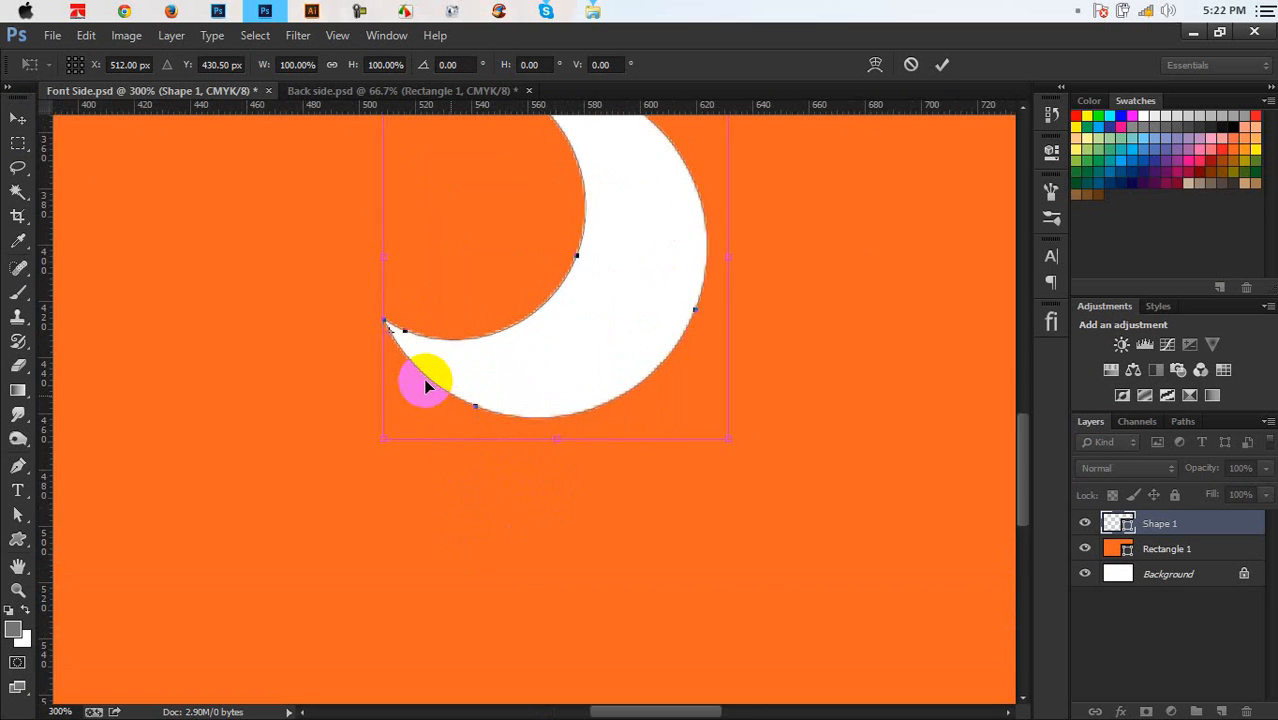
drag(299, 294, 290, 275)
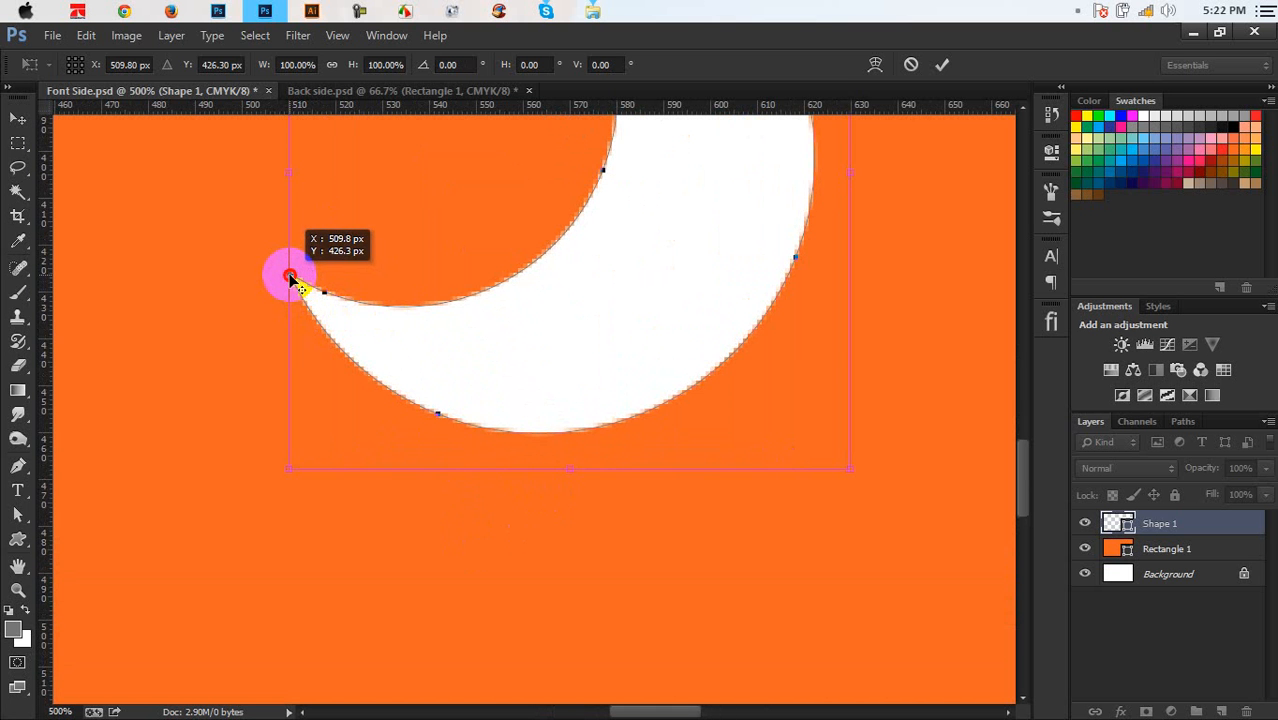
key(ctrl+minus)
key(ctrl+minus)
key(ctrl+minus)
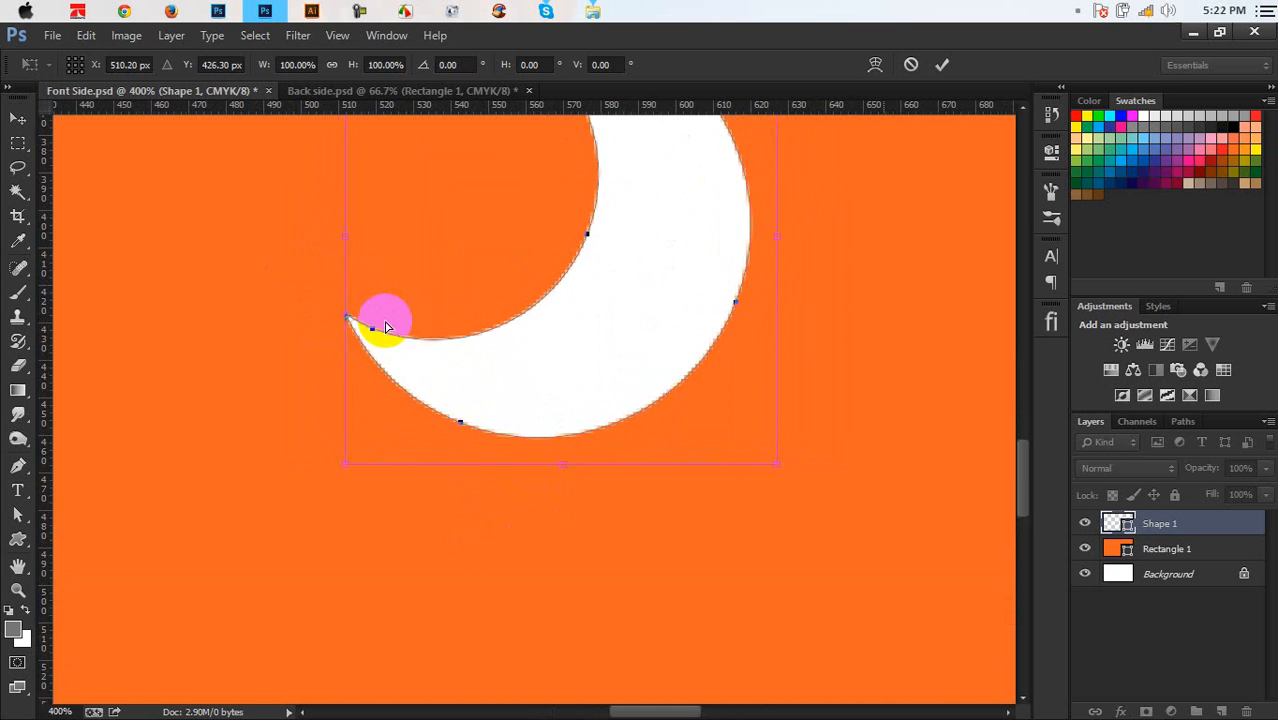
key(ctrl+minus)
drag(685, 342, 539, 549)
click(942, 64)
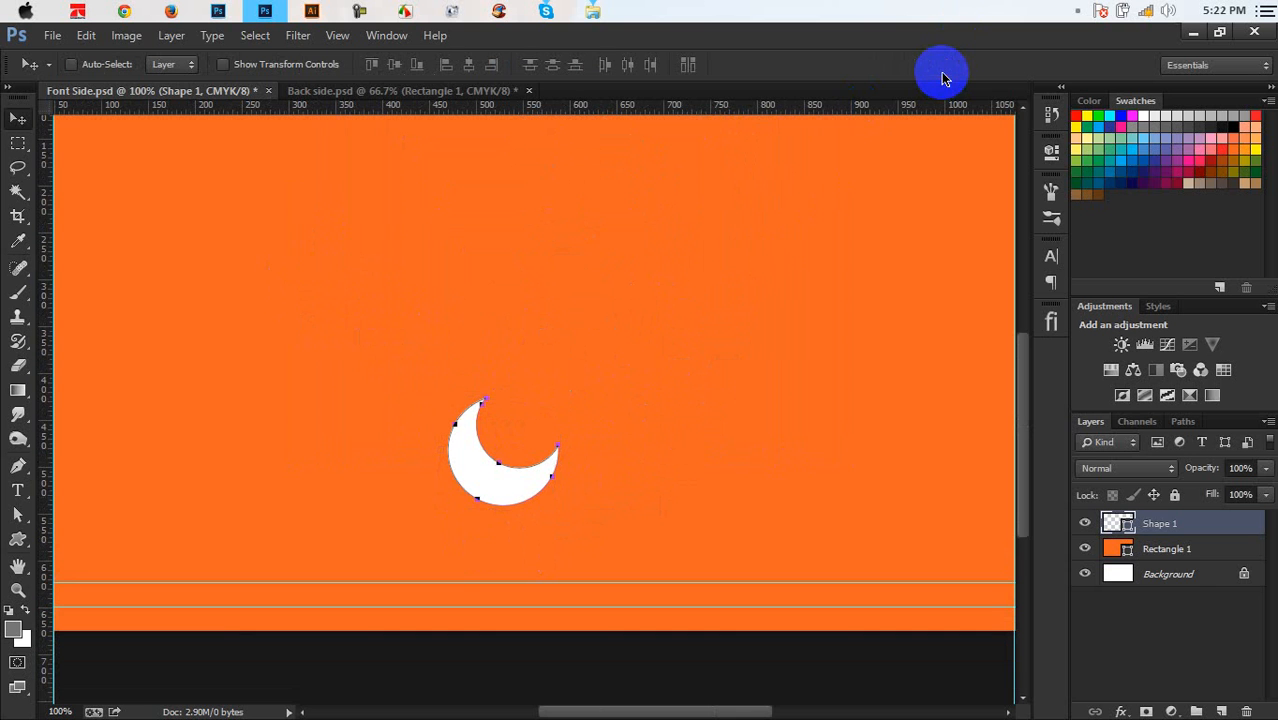
Repeat the rotated copy and adjust the newest crescent's rotation into the pinwheel
key(ctrl+alt+shift+t)
key(ctrl+alt+shift+t)
key(ctrl+alt+shift+t)
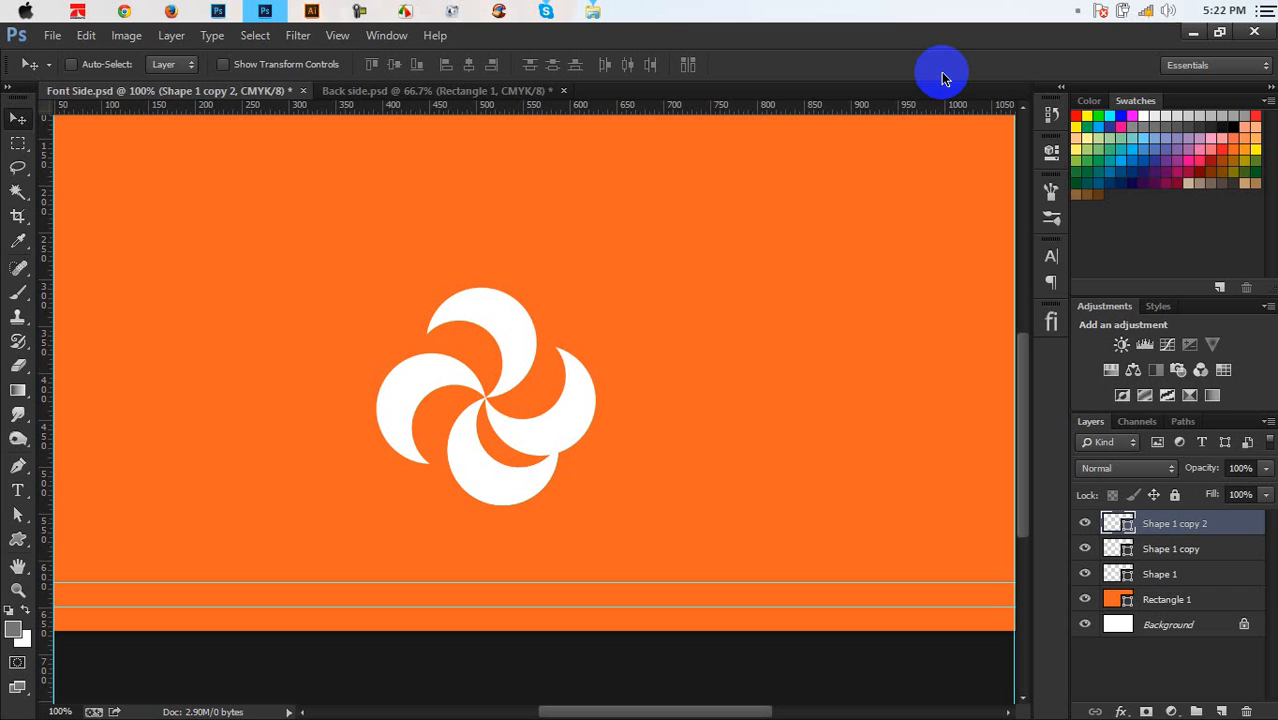
key(ctrl+t)
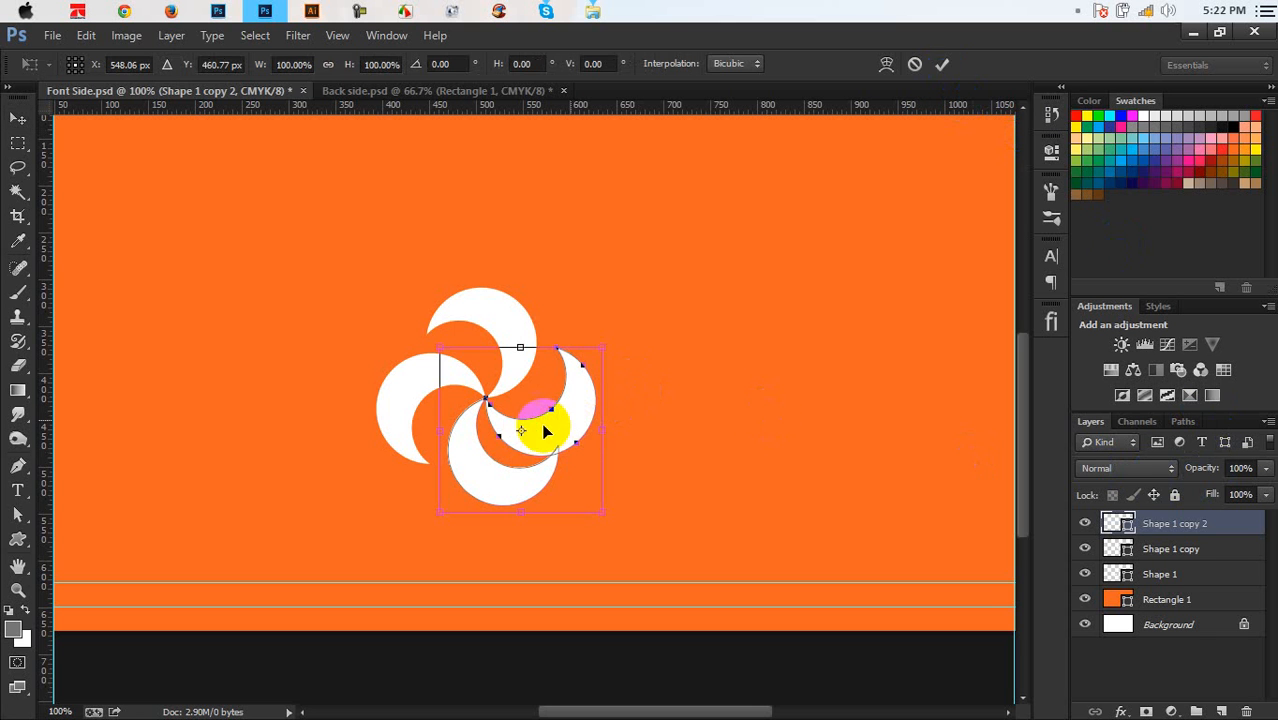
drag(521, 432, 487, 401)
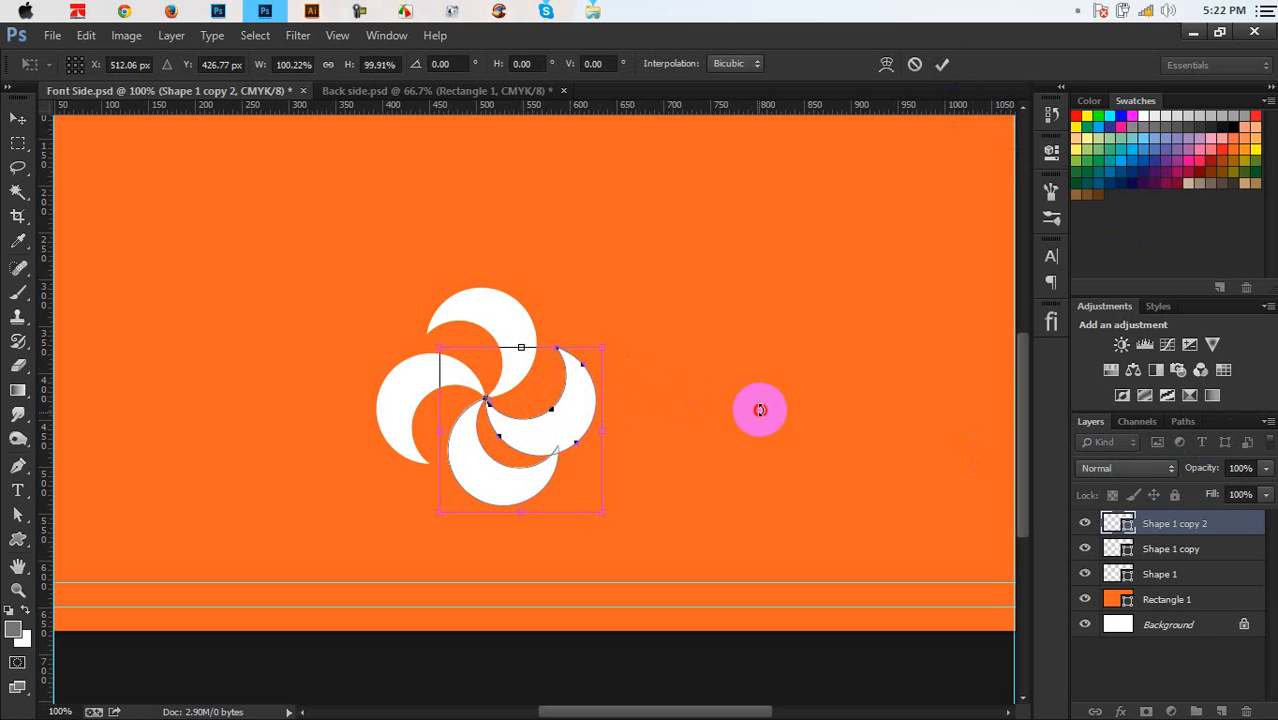
drag(760, 410, 762, 354)
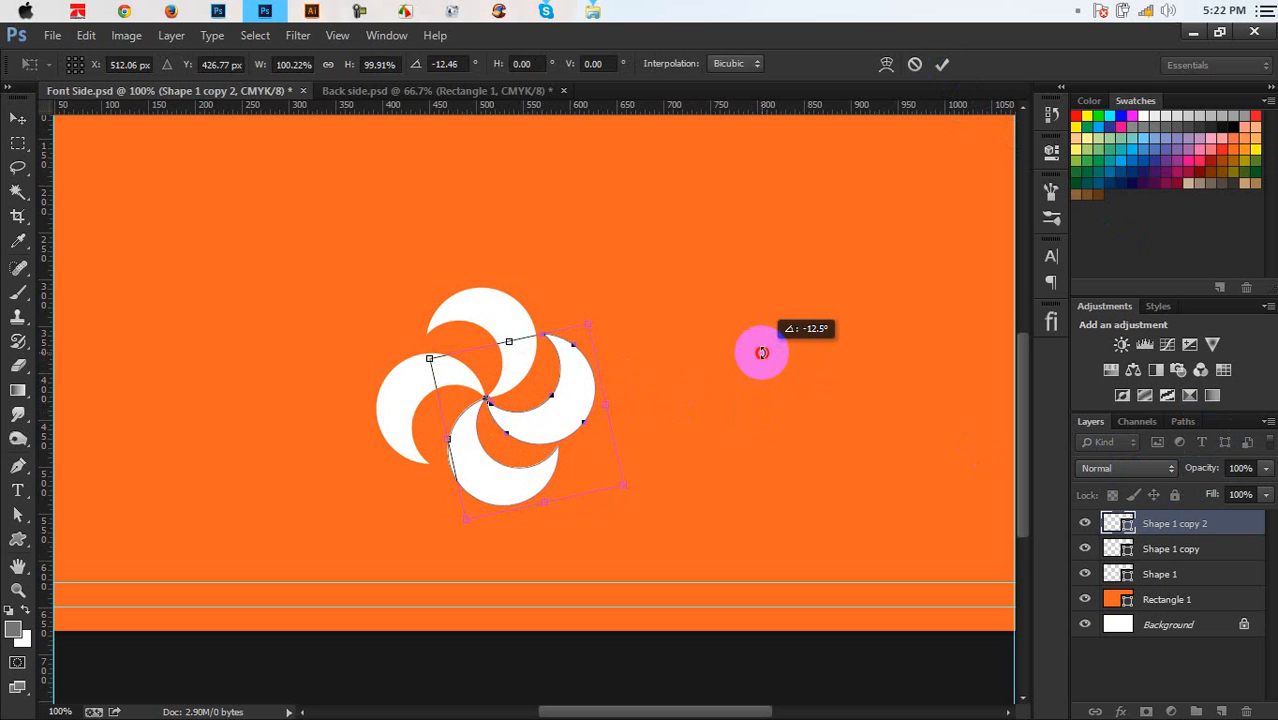
drag(760, 349, 757, 345)
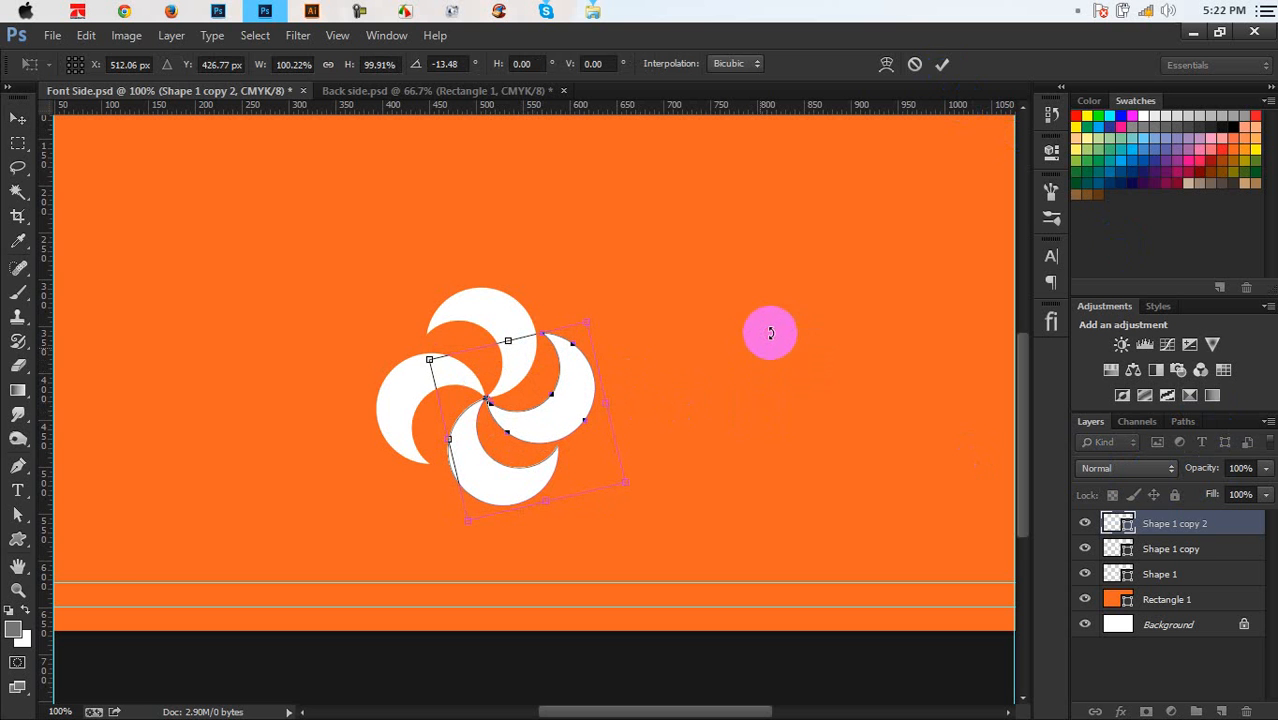
click(942, 64)
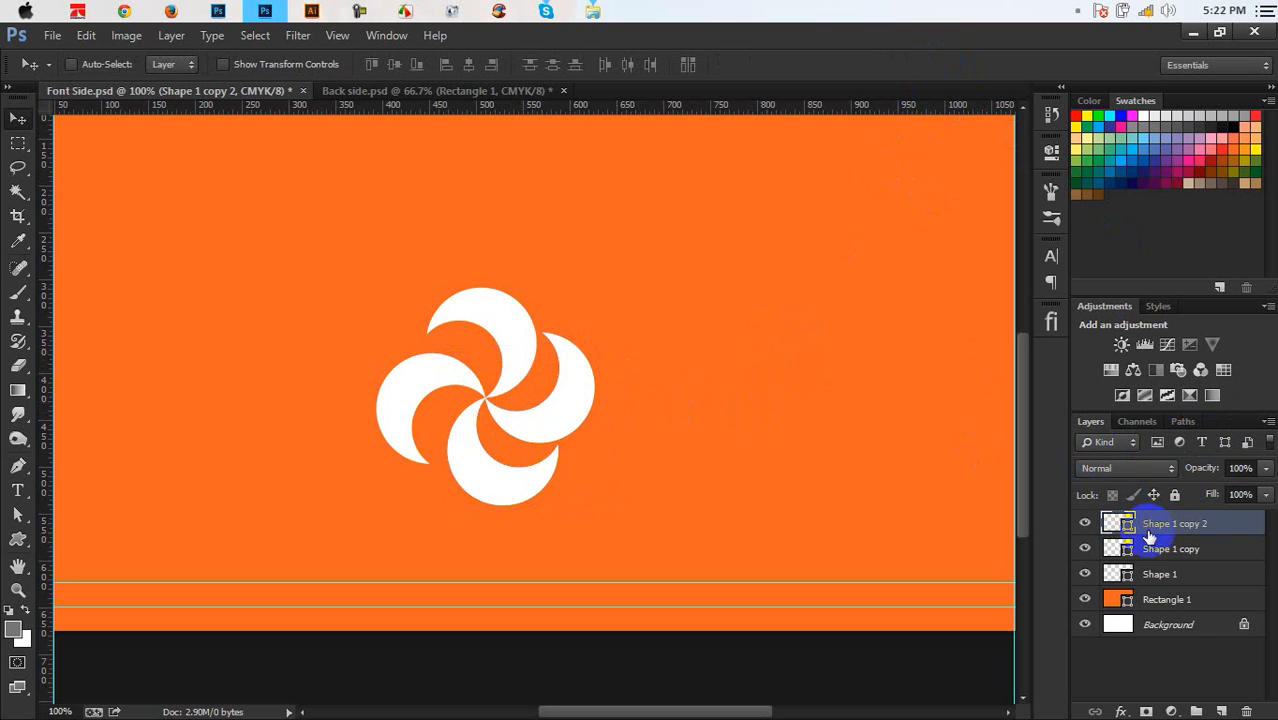
Rotate the Shape 1 copy crescent slightly to even out the pinwheel
click(1125, 548)
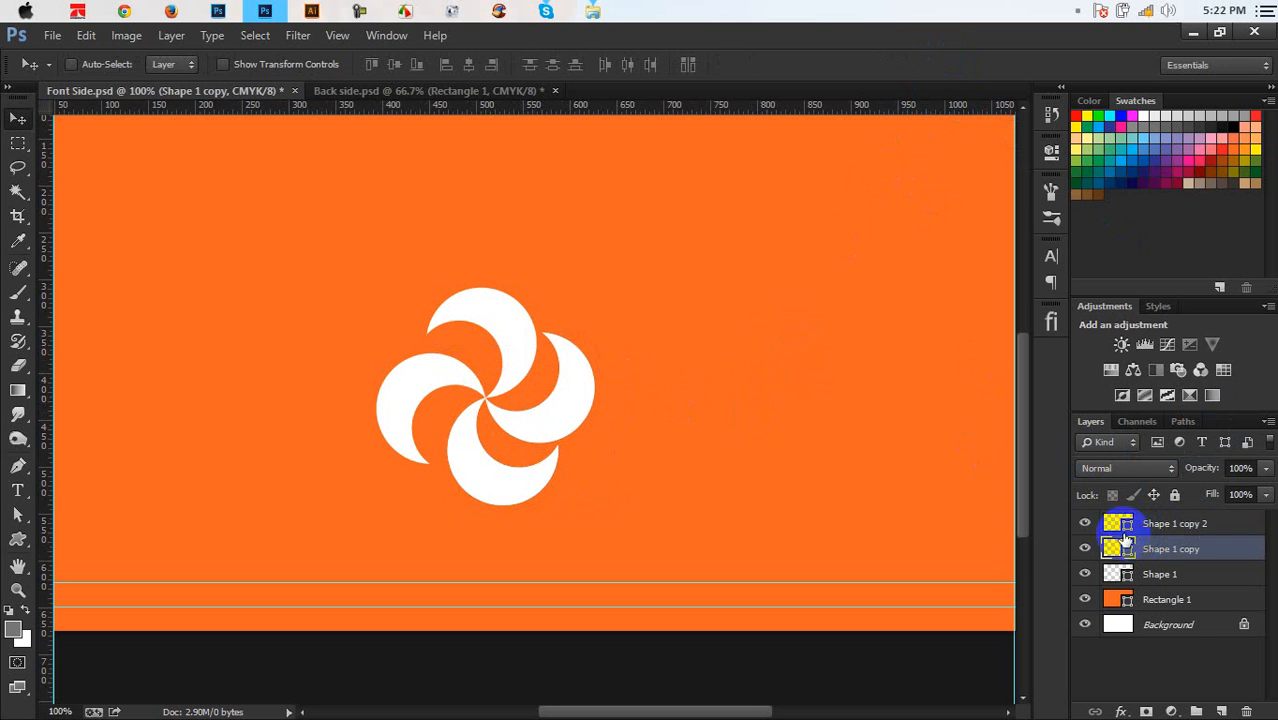
key(ctrl+t)
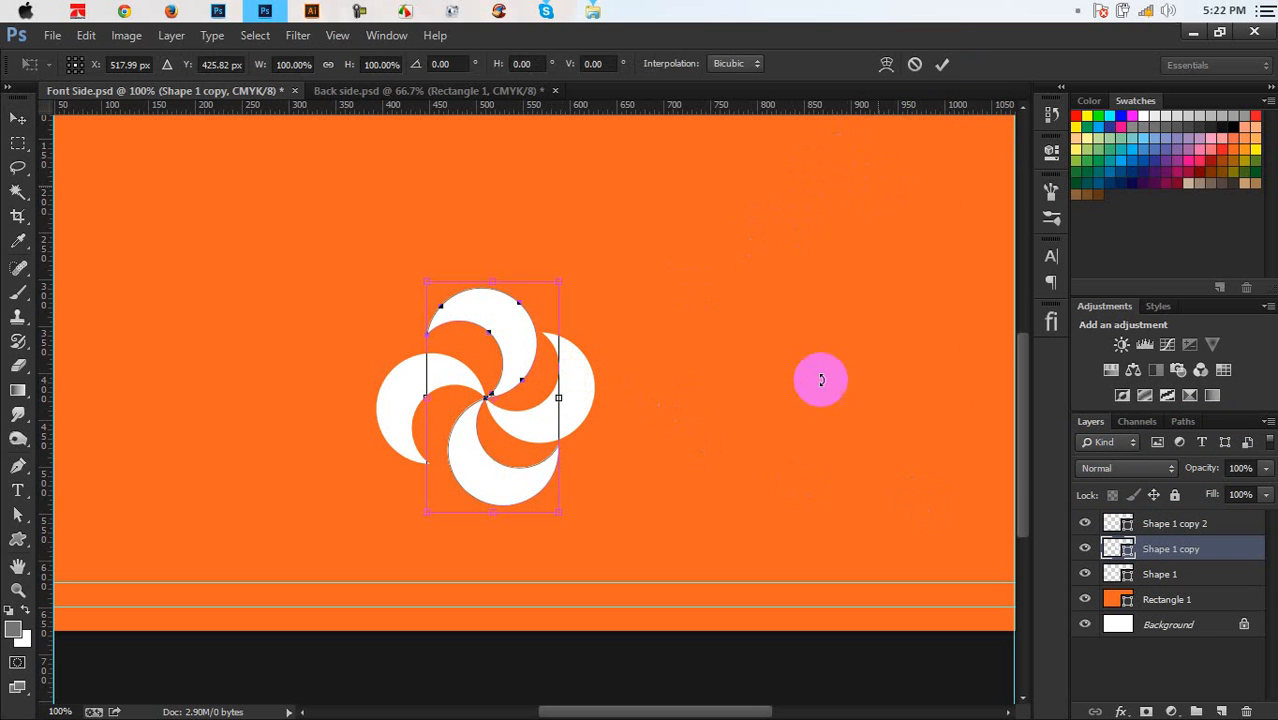
drag(844, 394, 888, 353)
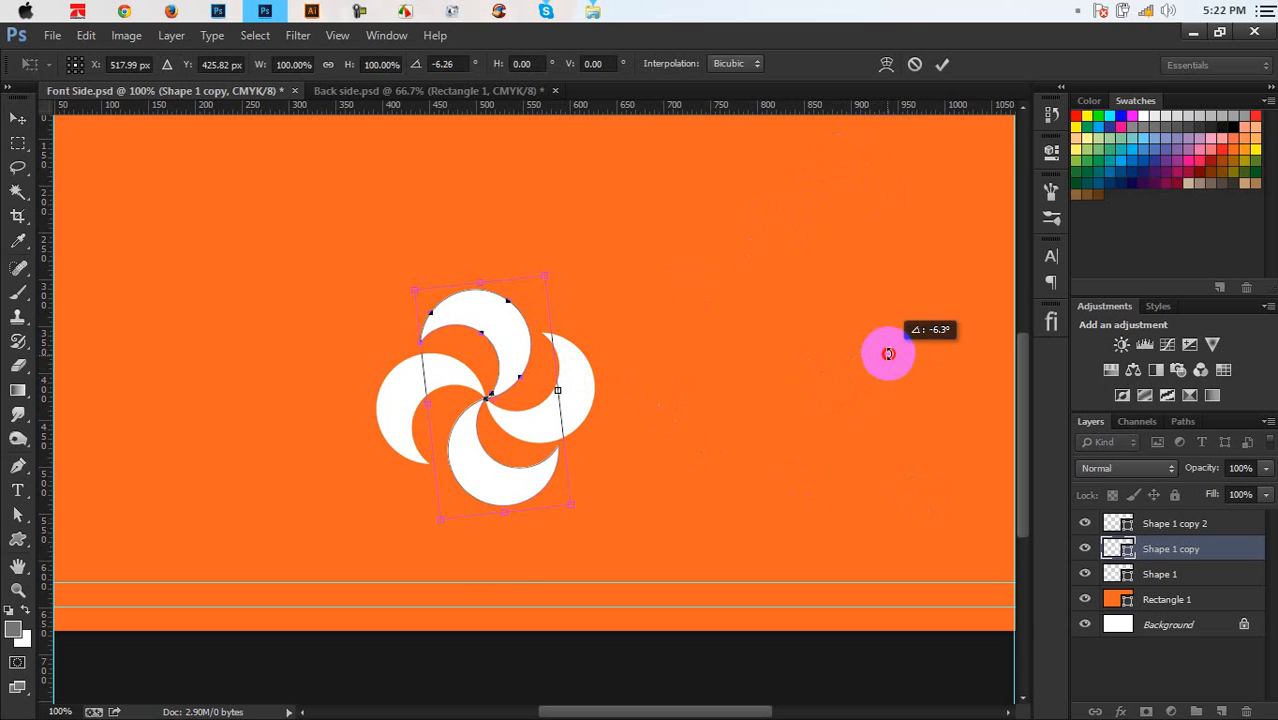
click(942, 64)
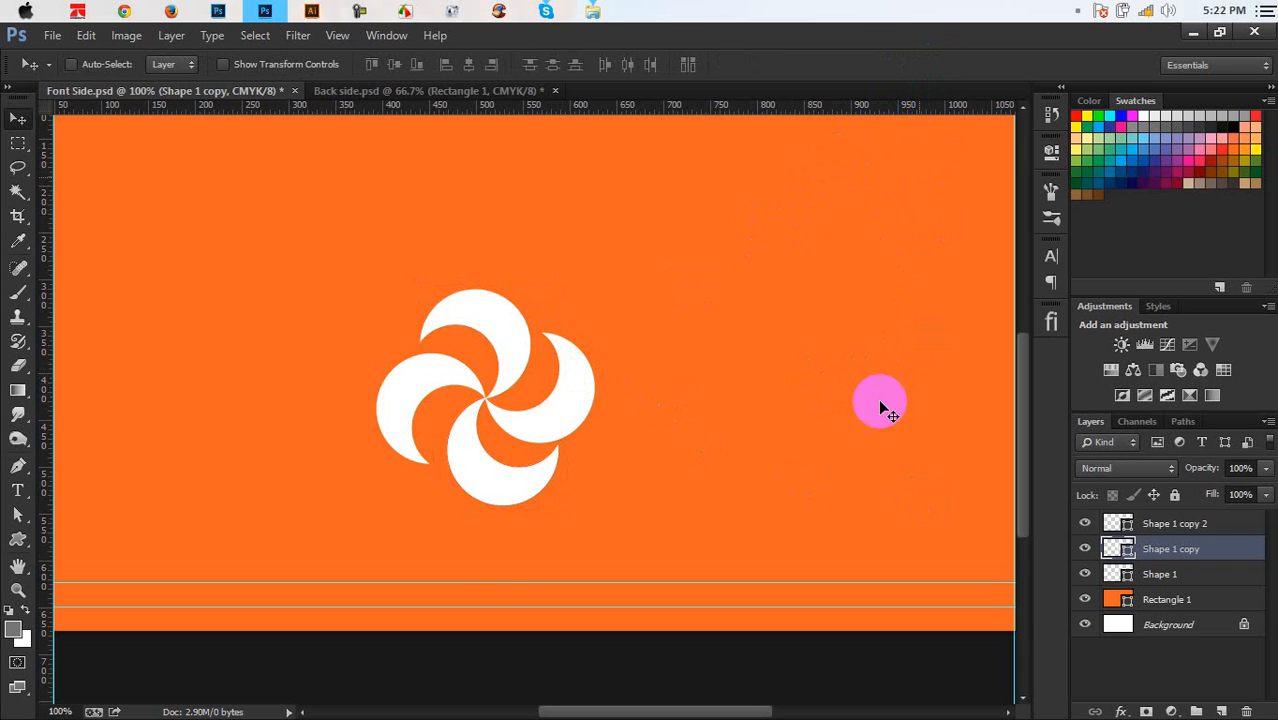
Select all three crescent layers and move the pinwheel up on the card
click(1183, 548)
shift+click(1177, 528)
shift+click(1174, 568)
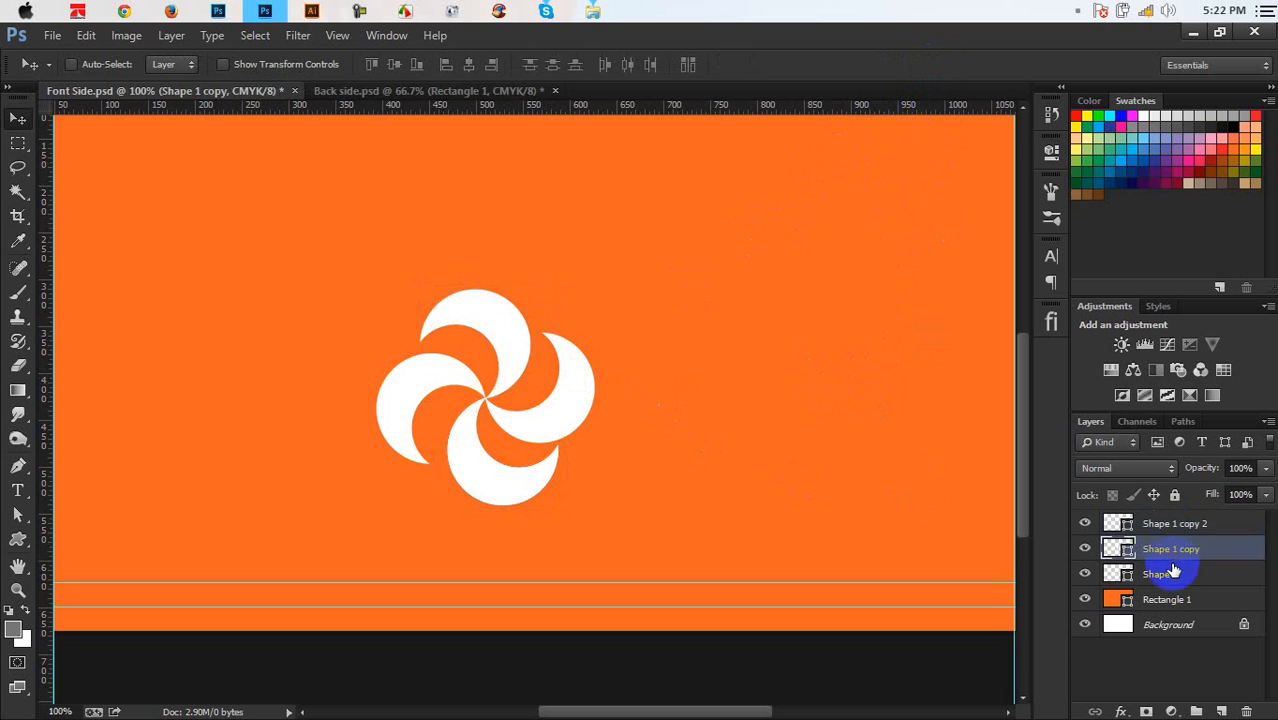
click(1167, 574)
shift+click(1169, 528)
drag(649, 433, 645, 332)
Nudge the pinwheel up and right, then delete its three crescent shape layers
key(ctrl+0)
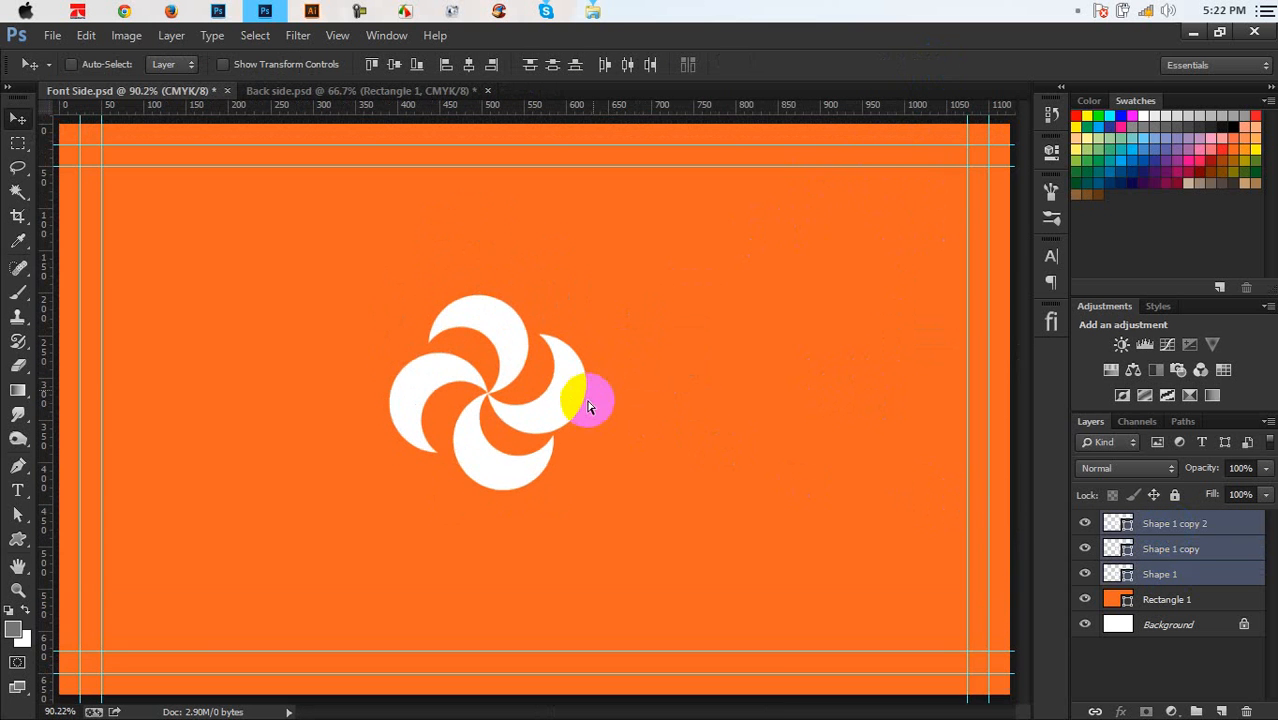
key(ctrl+minus)
key(ctrl+minus)
key(ctrl+plus)
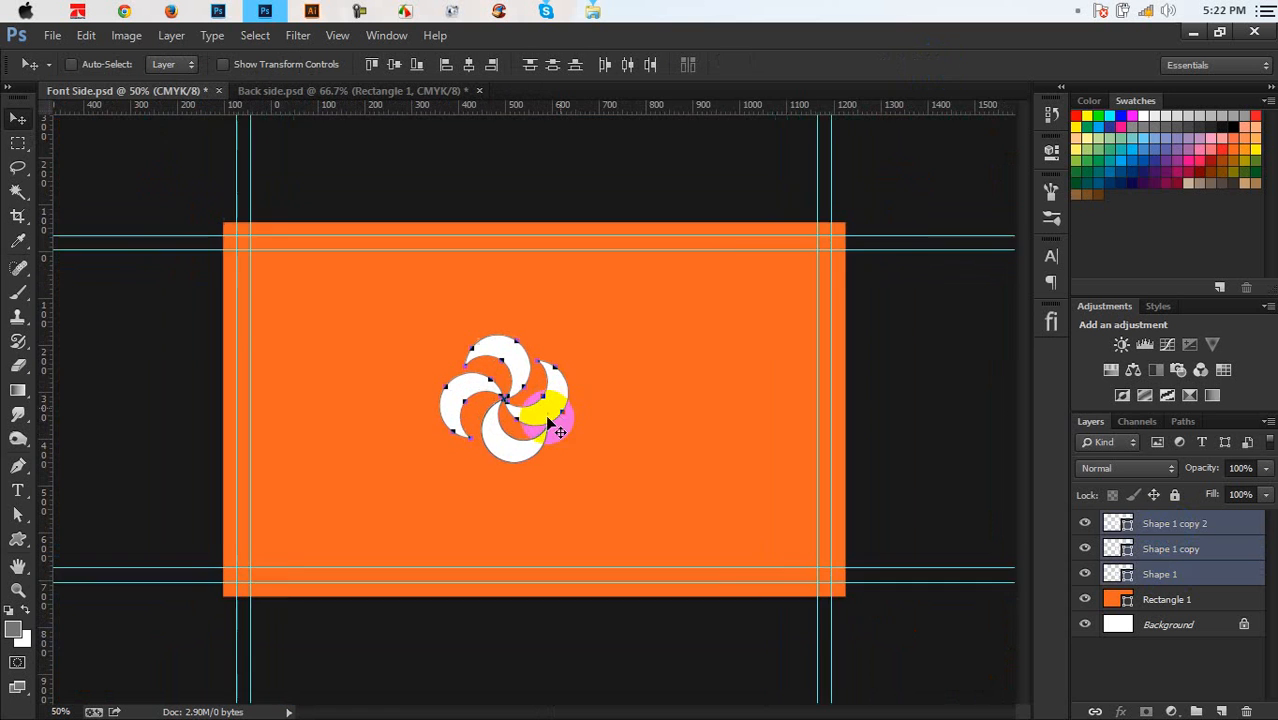
drag(551, 410, 581, 386)
right_click(1158, 522)
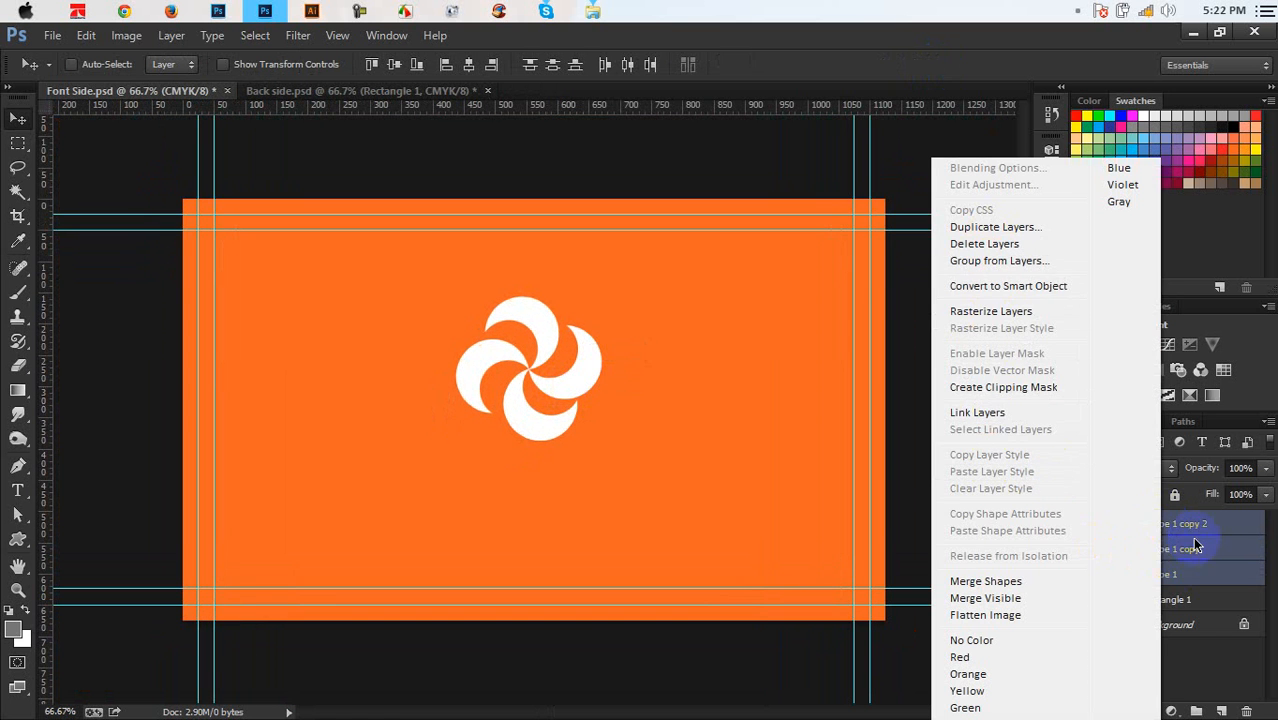
click(1217, 609)
click(1244, 710)
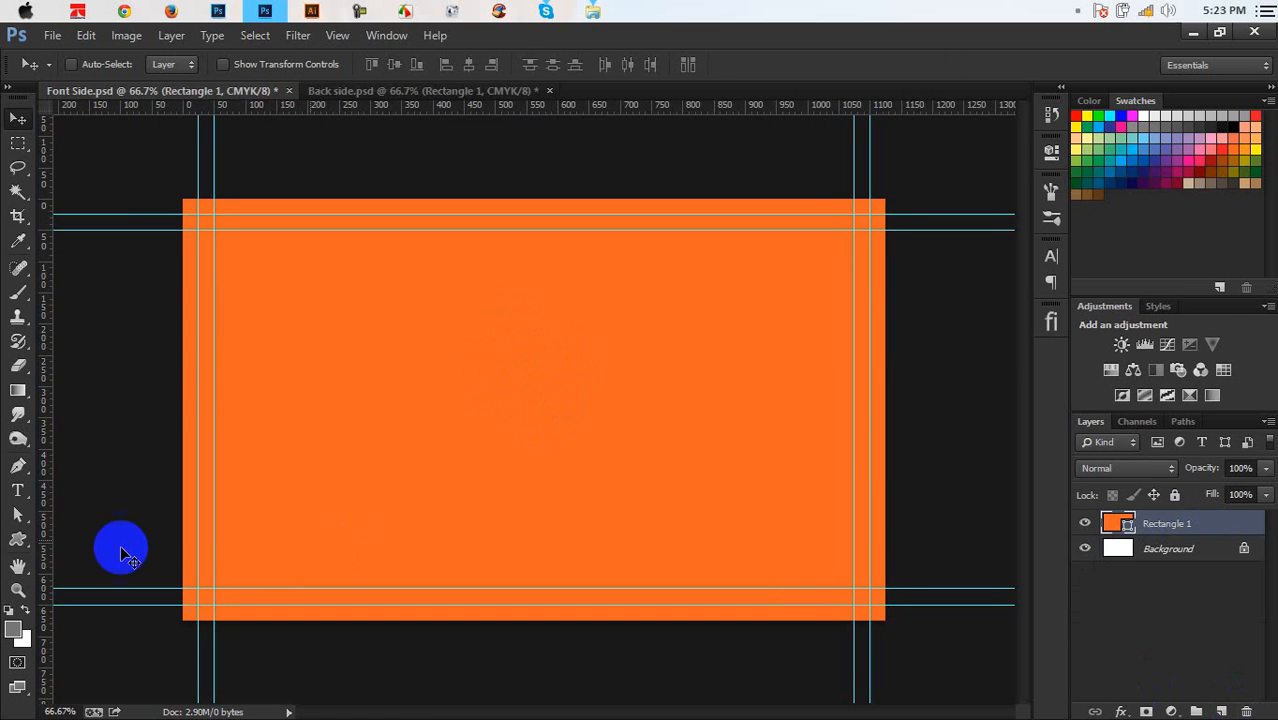
Draw a new crescent near the card centre, fill it white, and zoom in on it
click(27, 543)
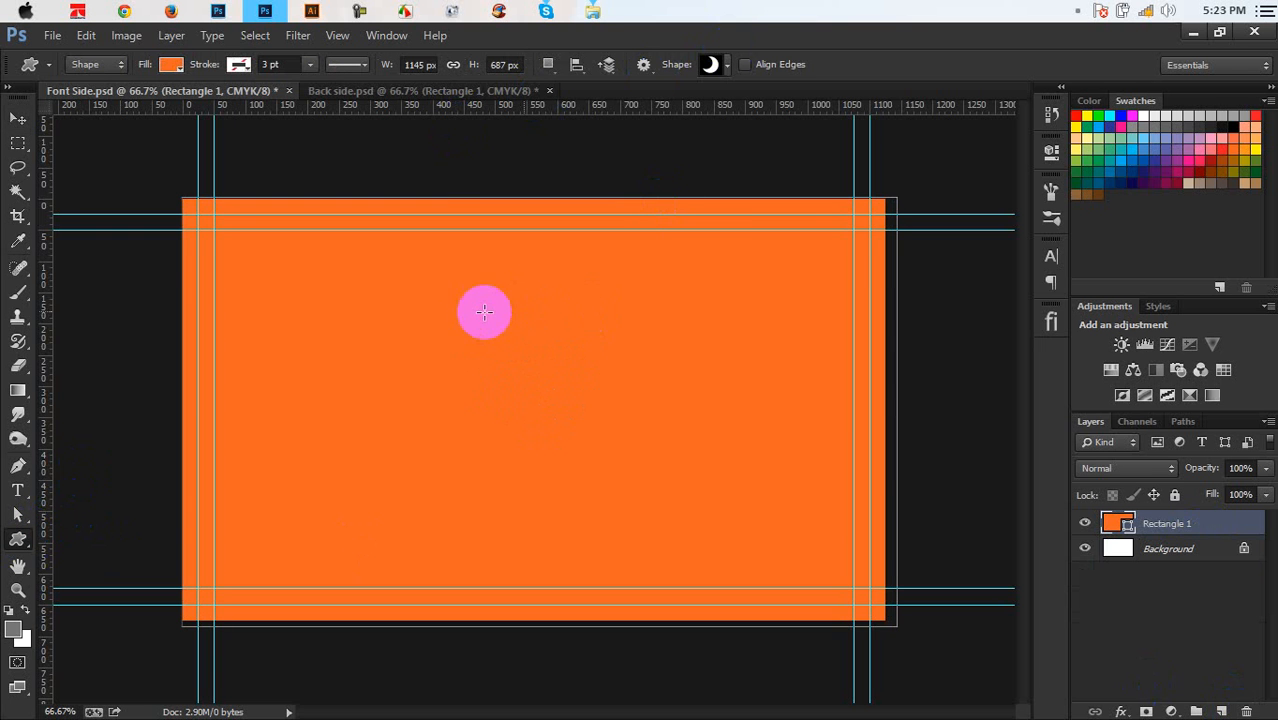
drag(515, 354, 568, 437)
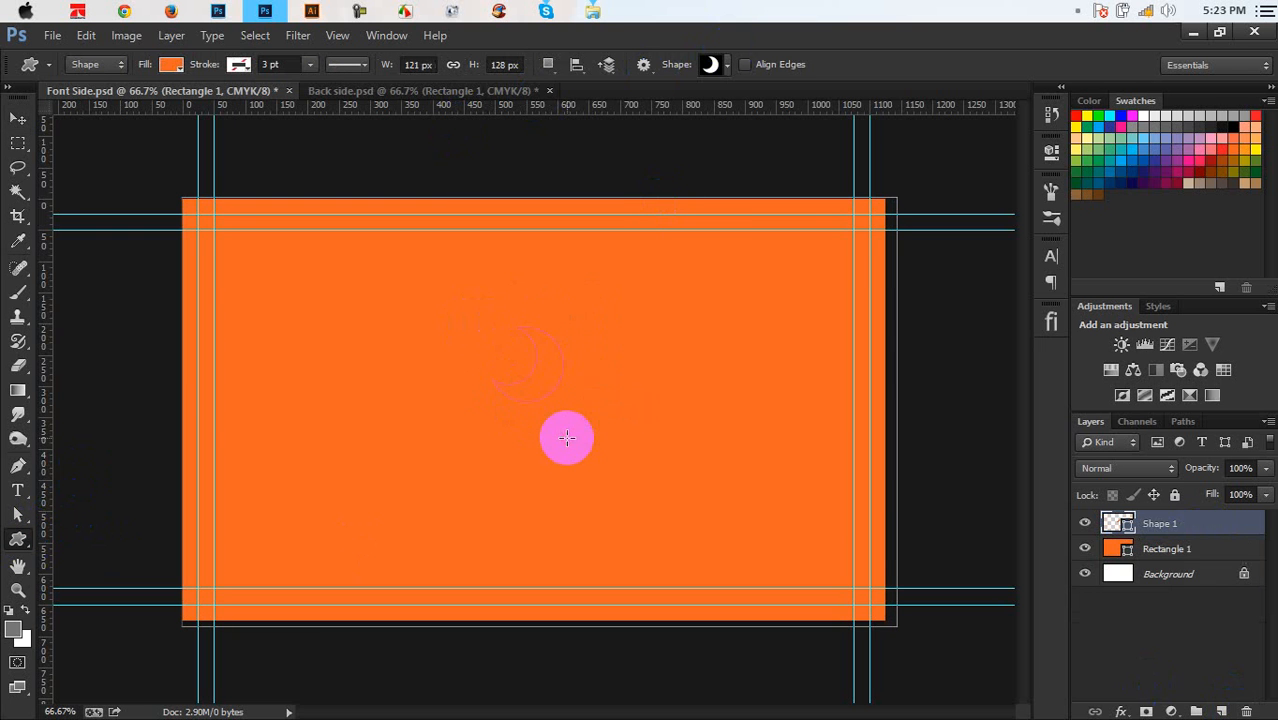
double_click(1108, 527)
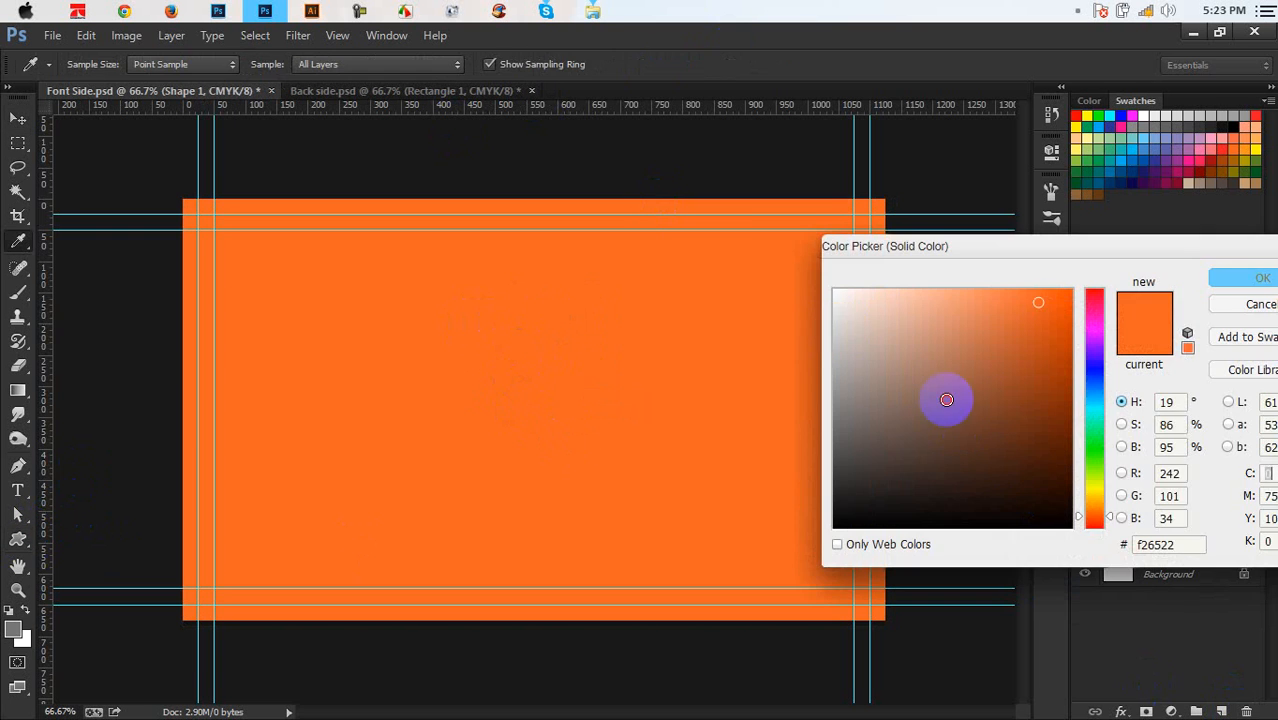
click(844, 297)
click(1240, 282)
click(17, 118)
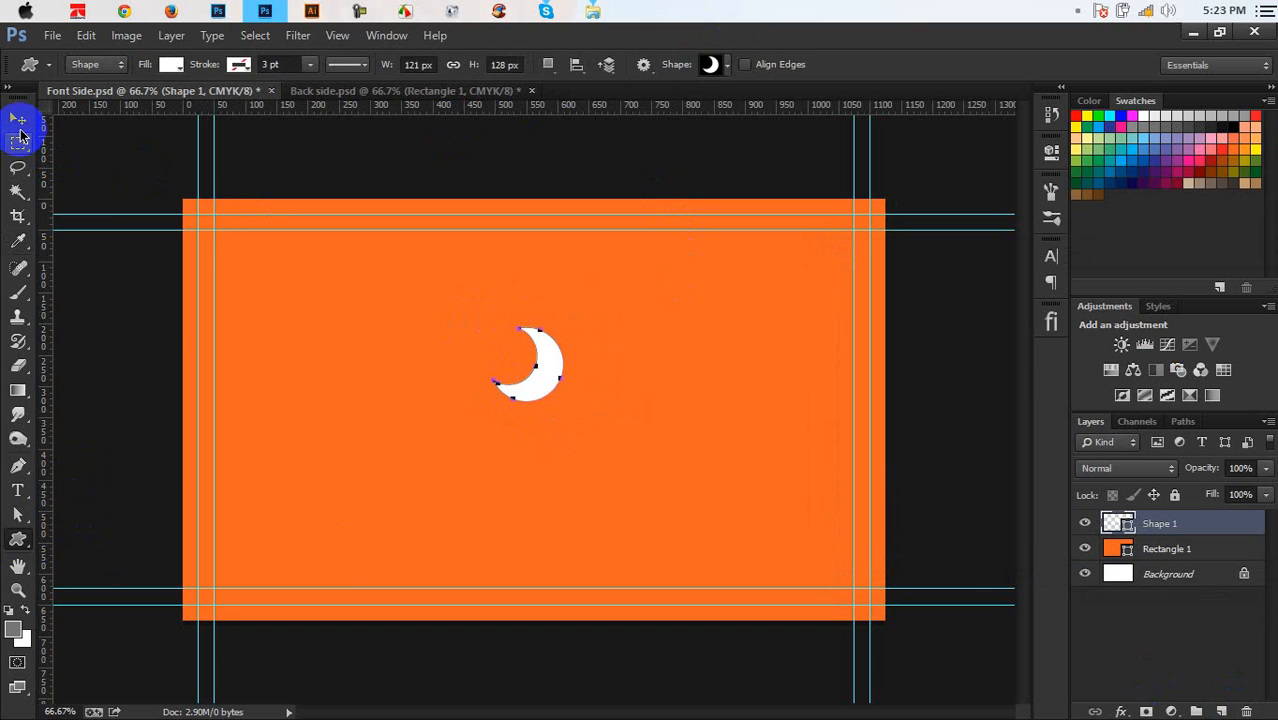
key(ctrl+plus)
key(ctrl+plus)
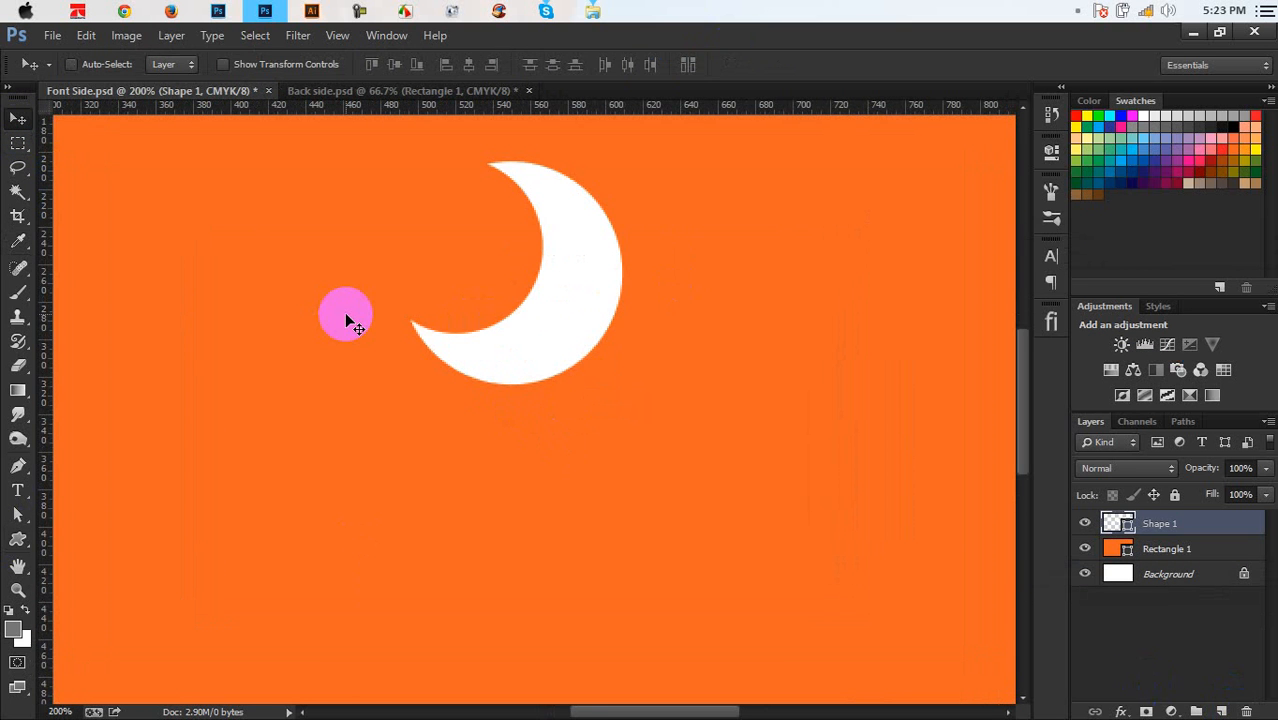
Rotate the crescent exactly 25° around a pivot moved to its left tip
key(ctrl+t)
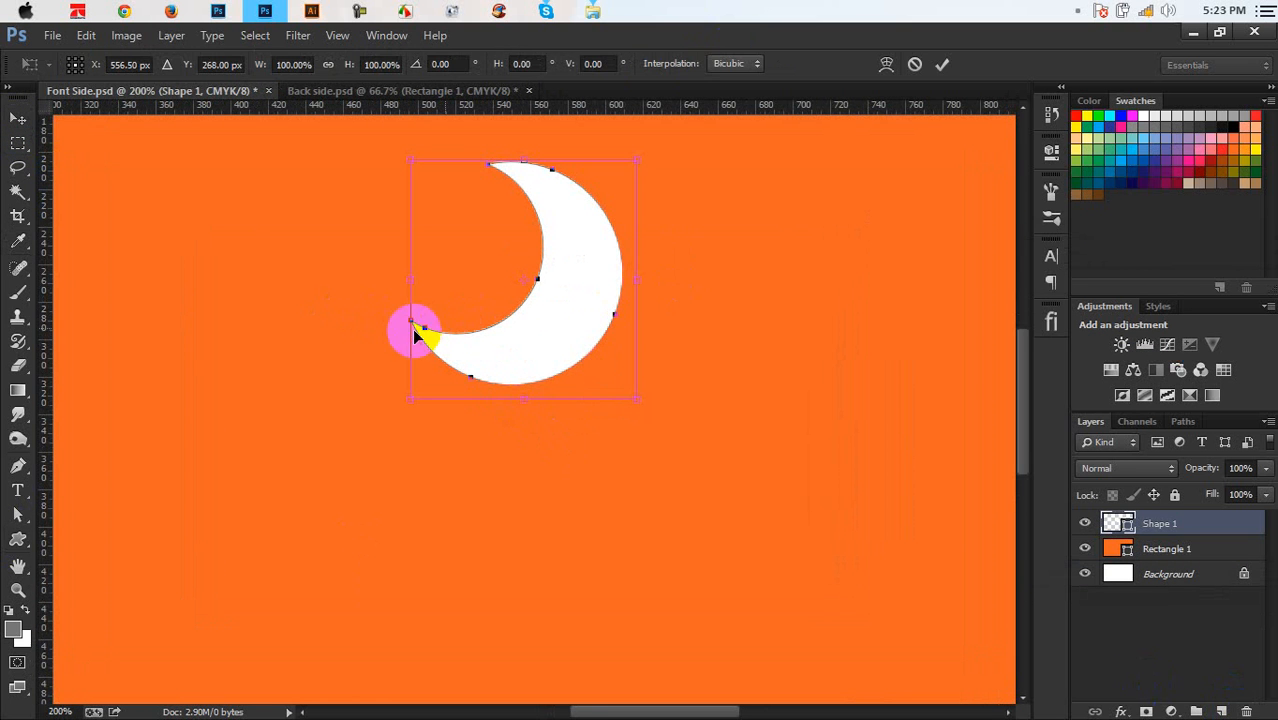
drag(524, 279, 411, 324)
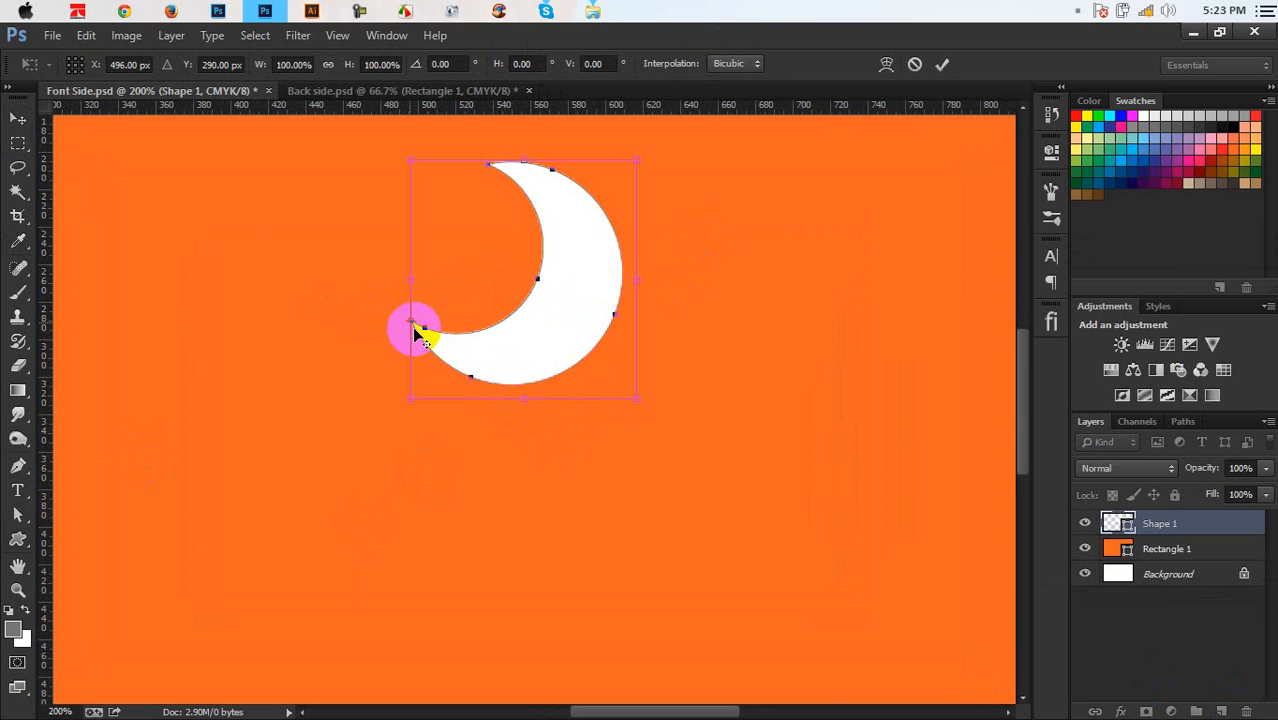
drag(835, 364, 765, 440)
click(942, 66)
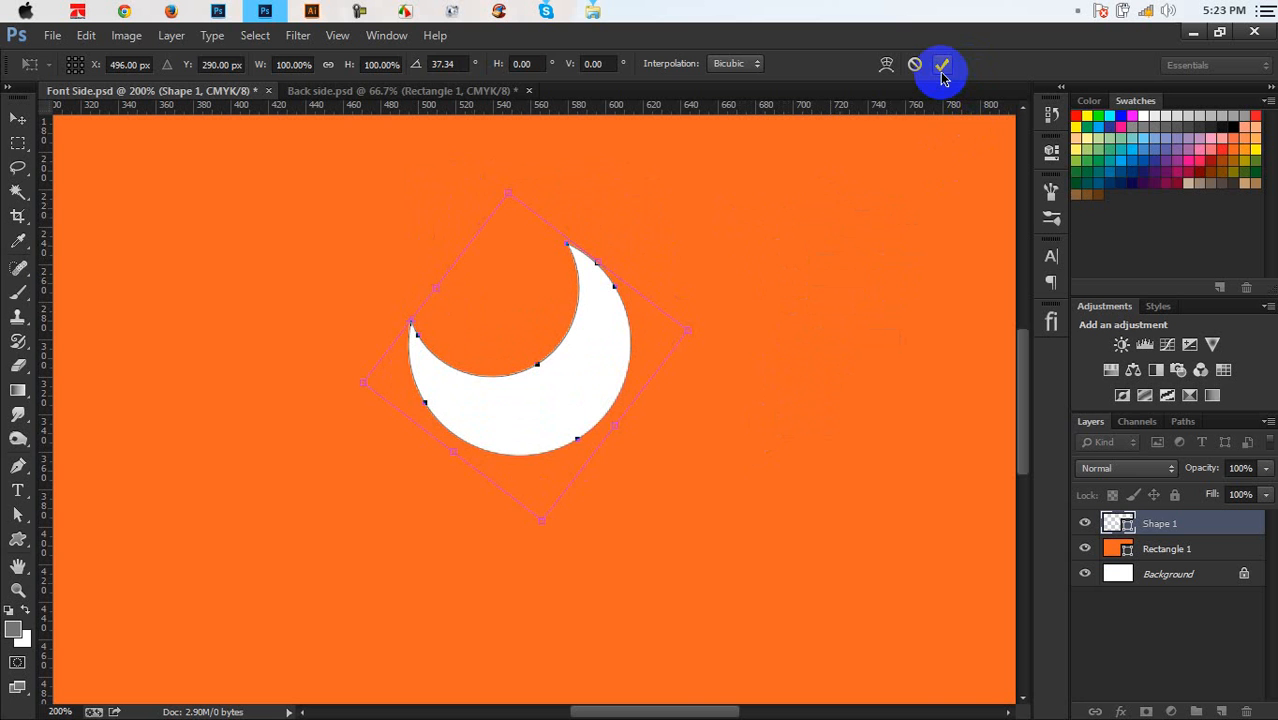
key(ctrl+z)
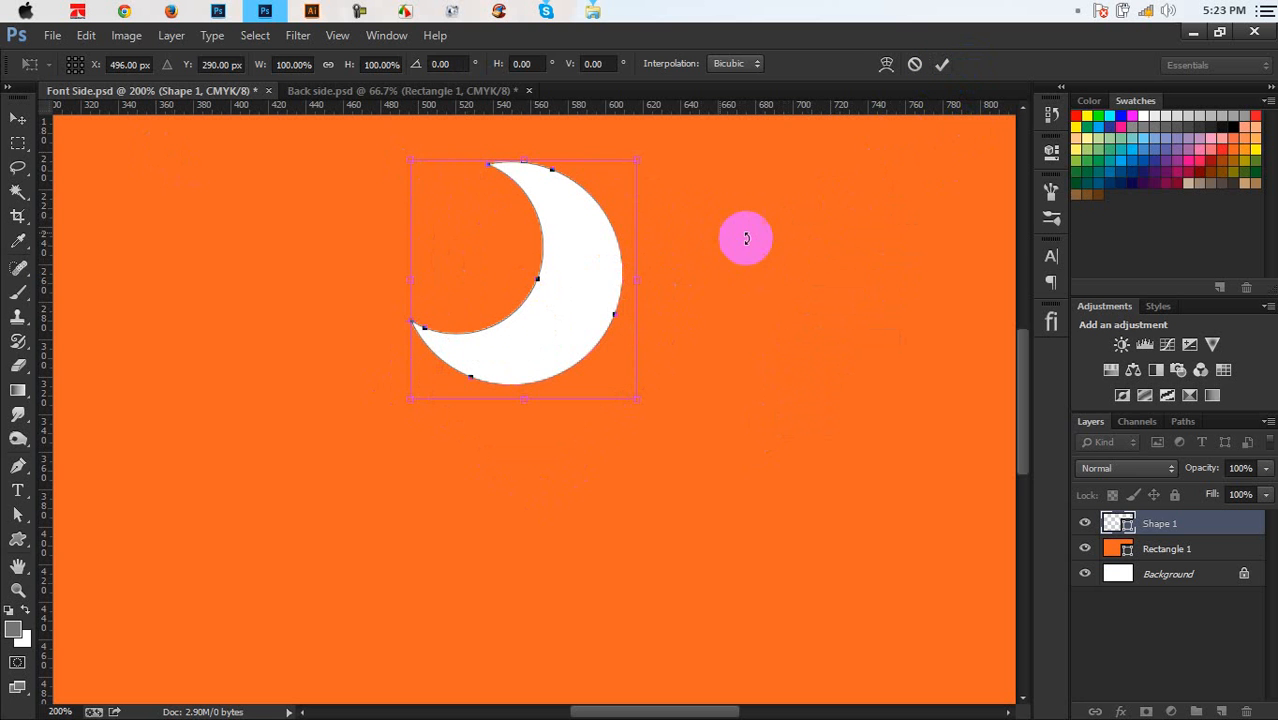
drag(746, 238, 719, 386)
click(460, 65)
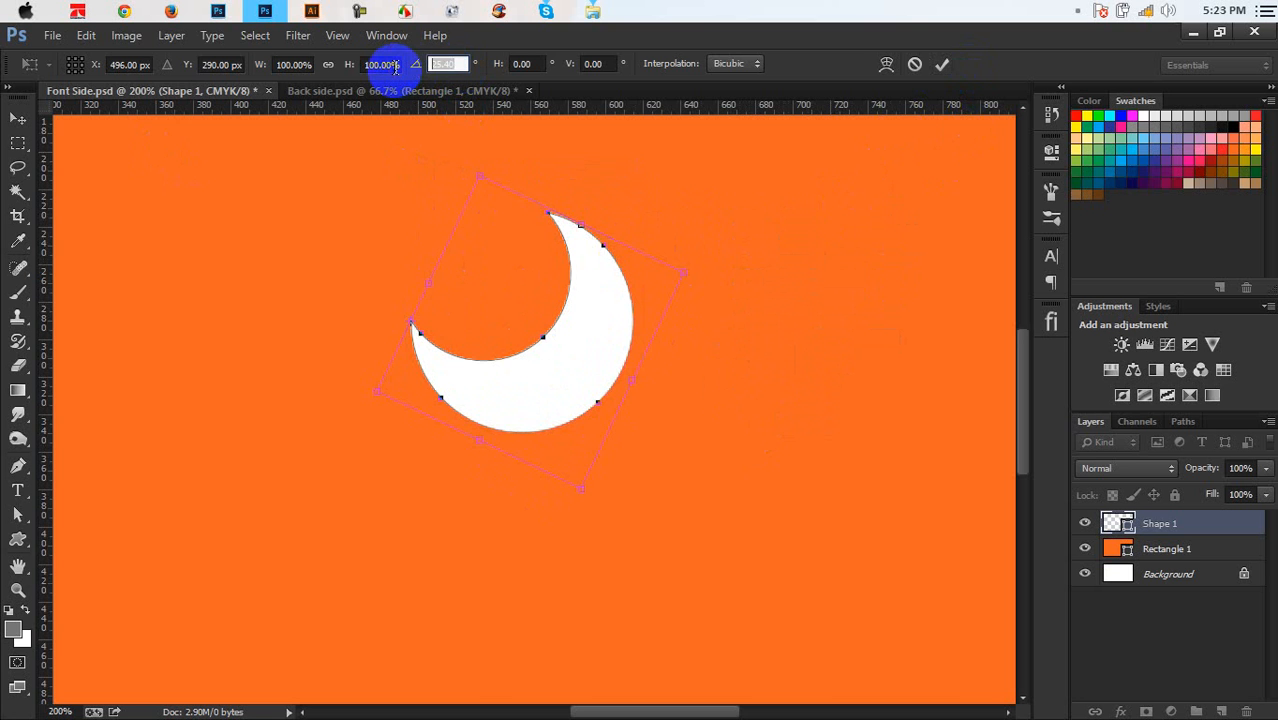
text(25)
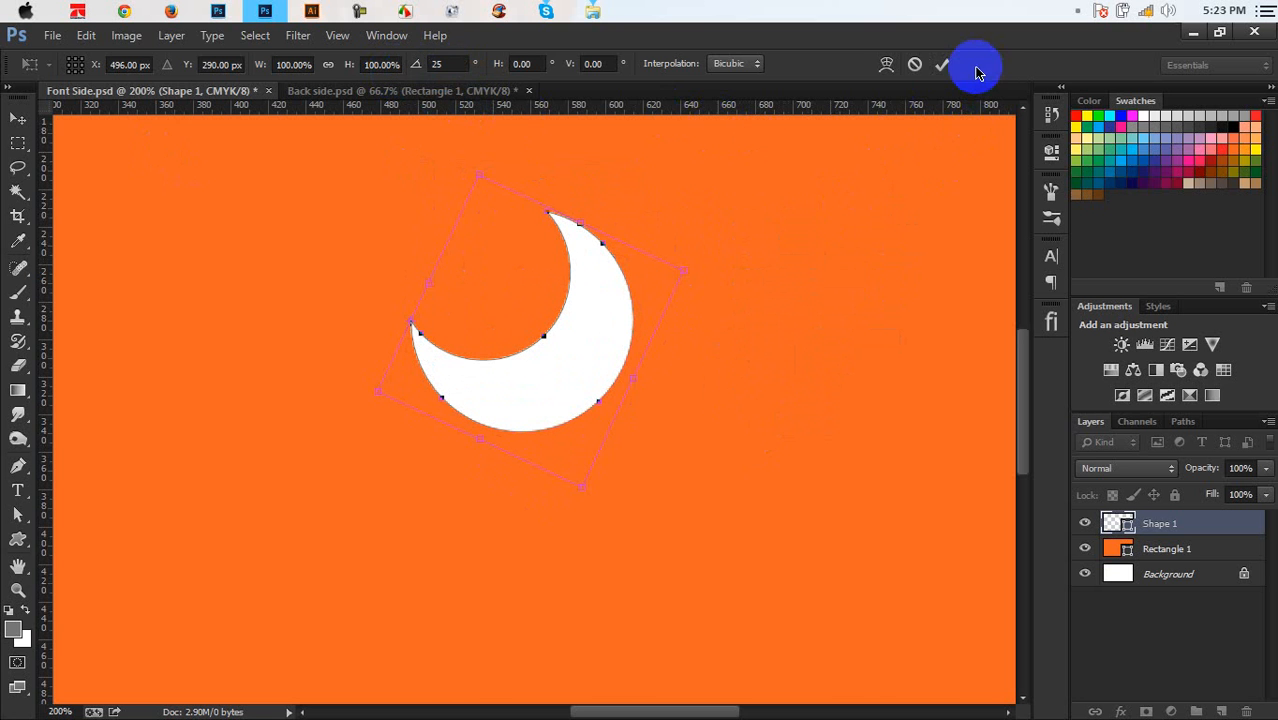
click(945, 66)
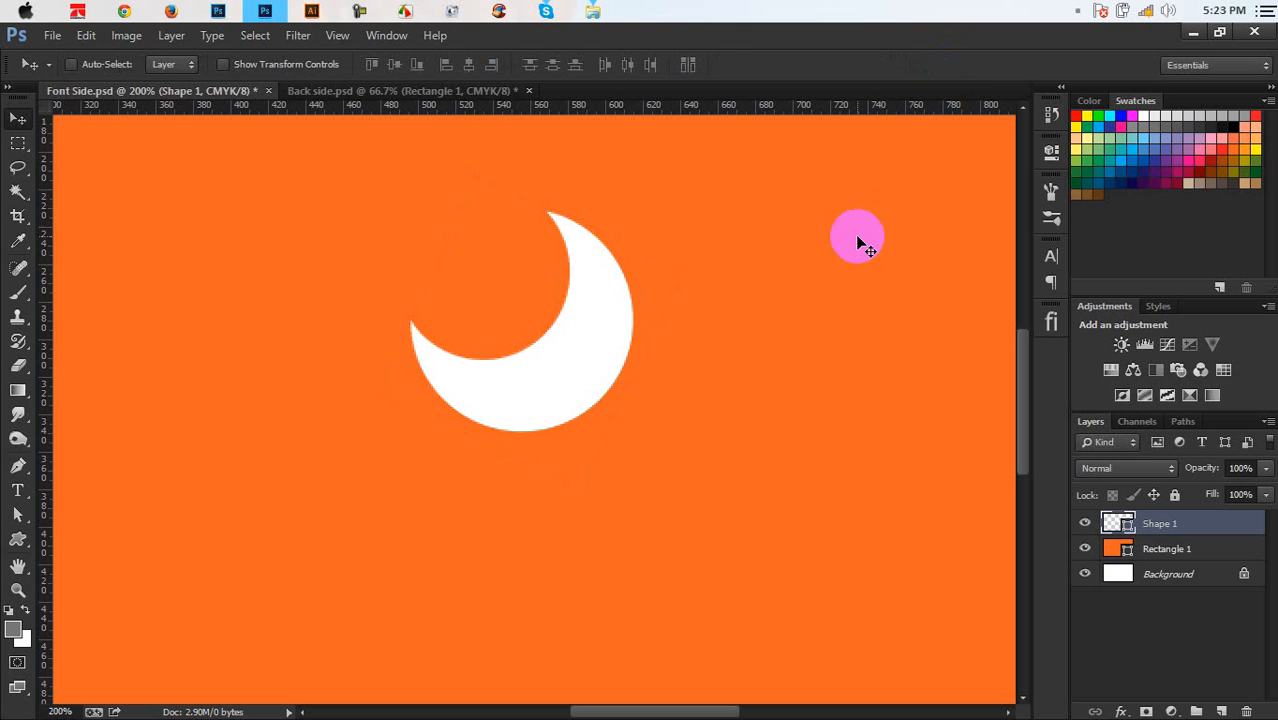
scroll(857, 240, up, 2)
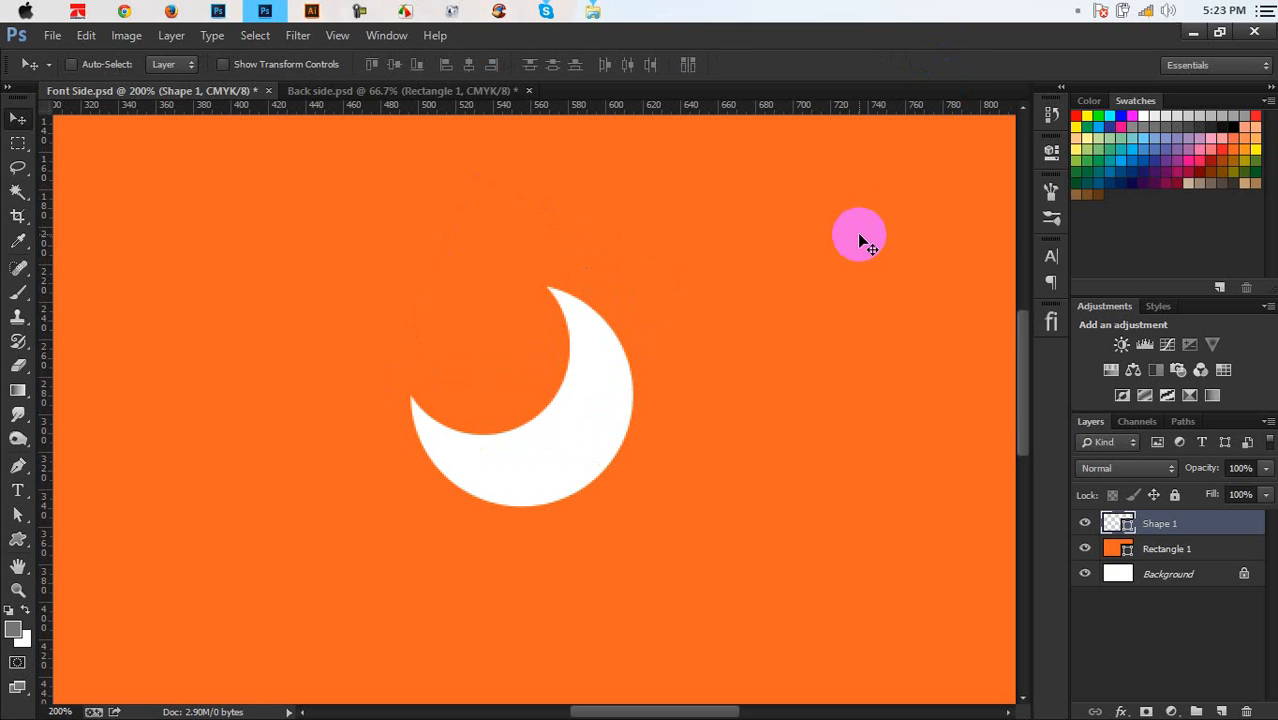
Test two repeated rotated crescent copies, then undo them back to the single crescent
key(ctrl+alt+shift+t)
key(ctrl+alt+shift+t)
key(ctrl+alt+shift+t)
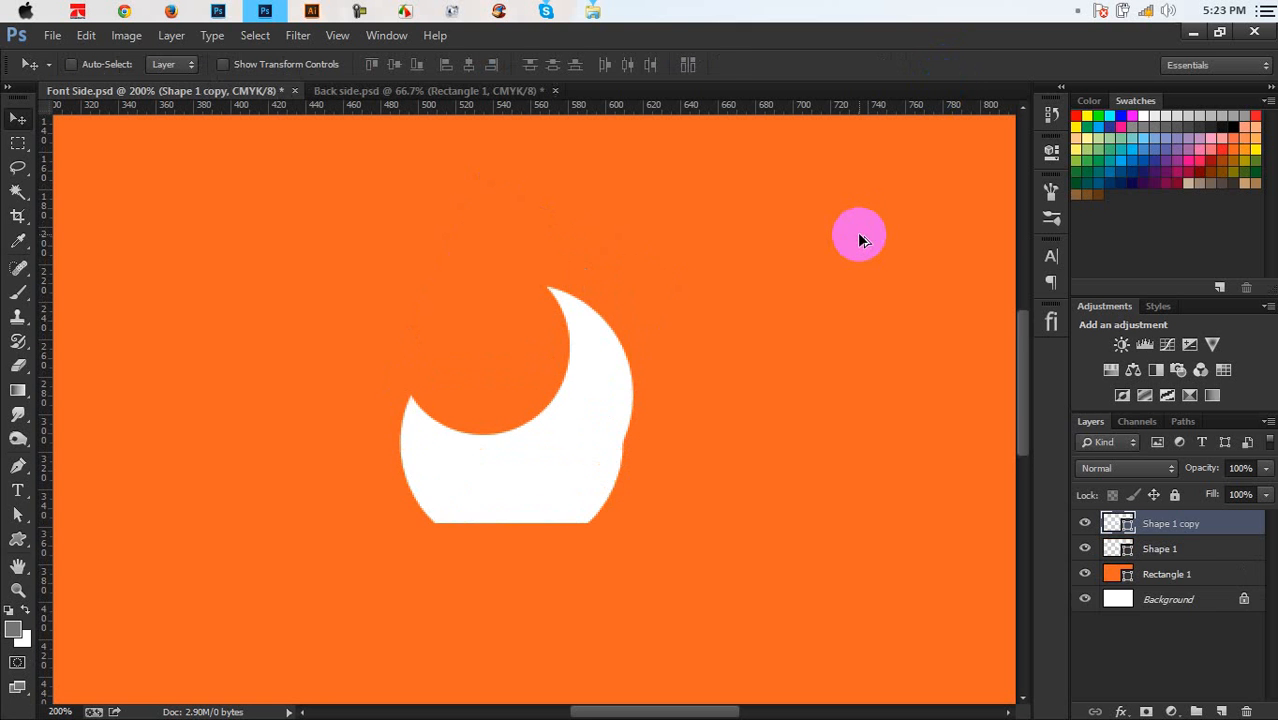
key(ctrl+alt+shift+t)
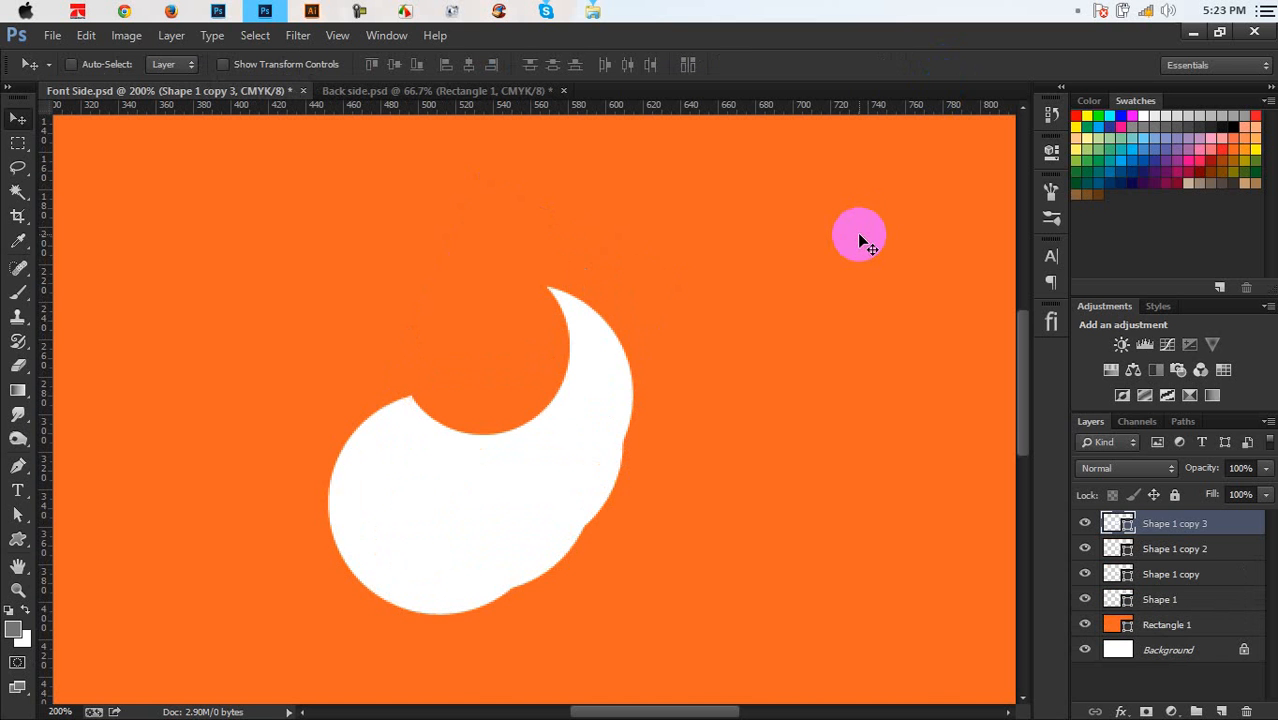
key(ctrl+alt+z)
key(ctrl+alt+z)
key(ctrl+alt+z)
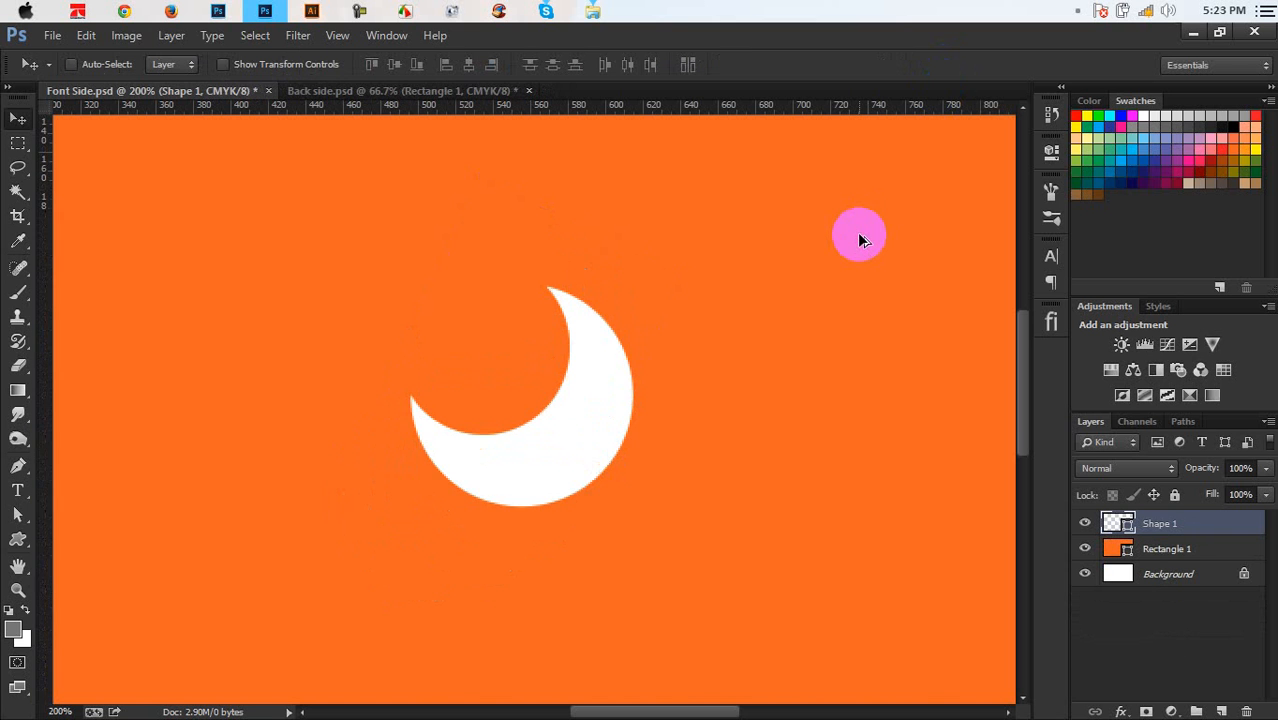
key(ctrl+alt+z)
key(ctrl+t)
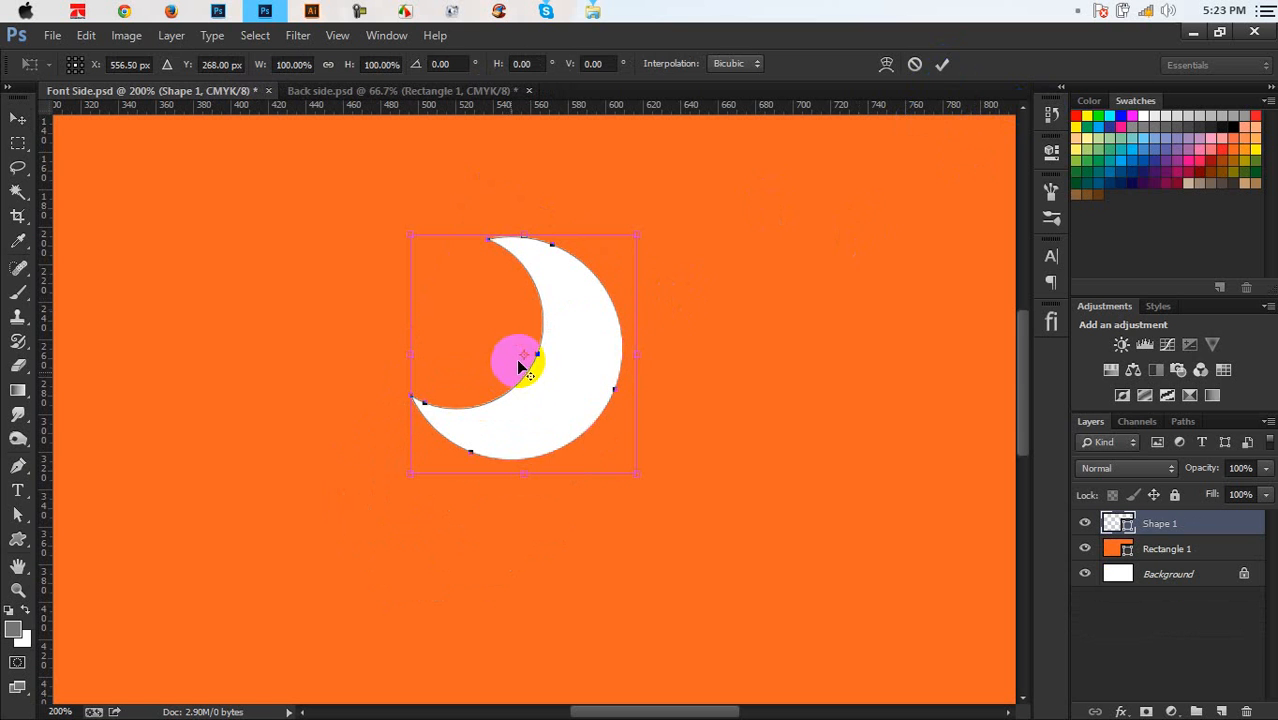
Pivot the crescent on its lower-left tip and rotate it 45°
drag(524, 358, 409, 401)
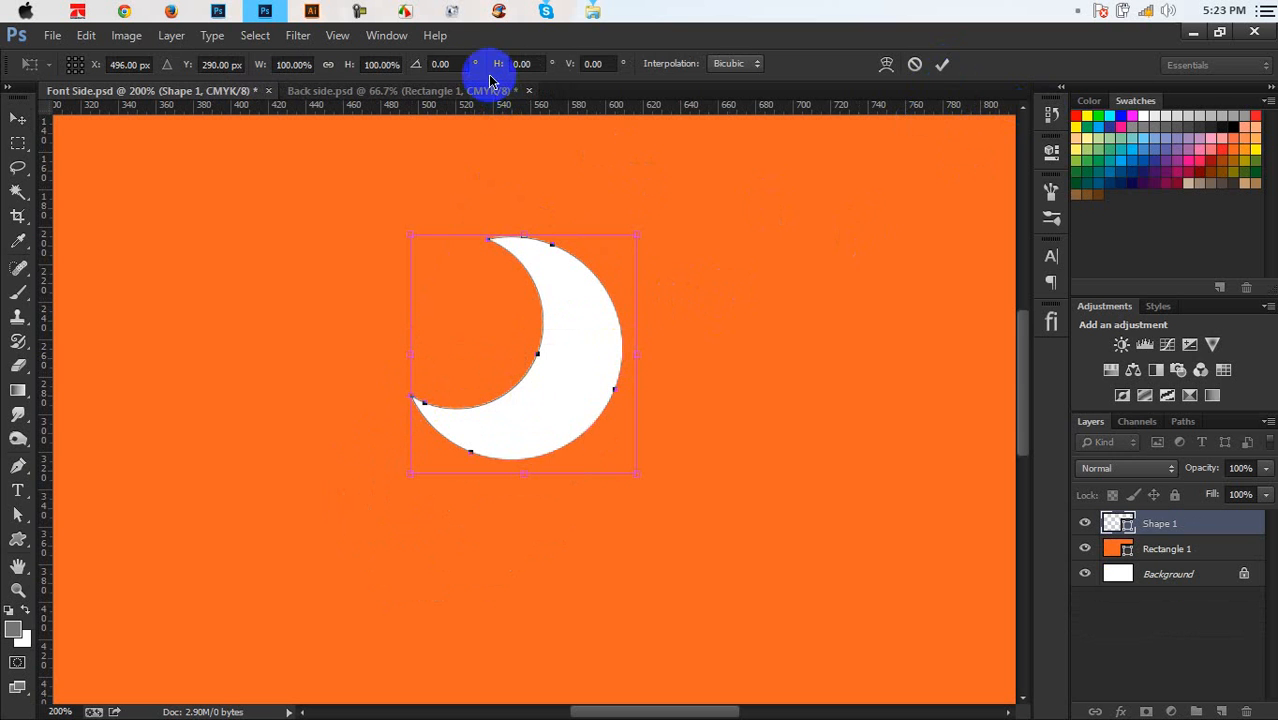
click(458, 63)
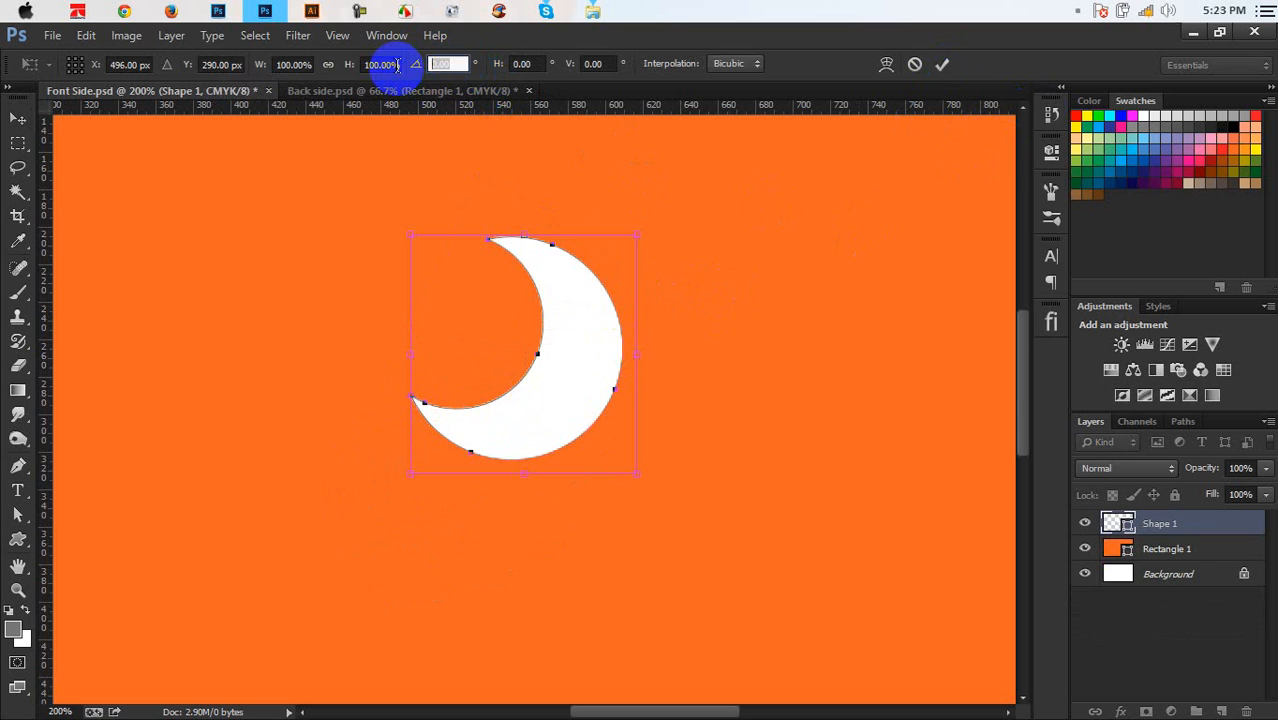
text(45)
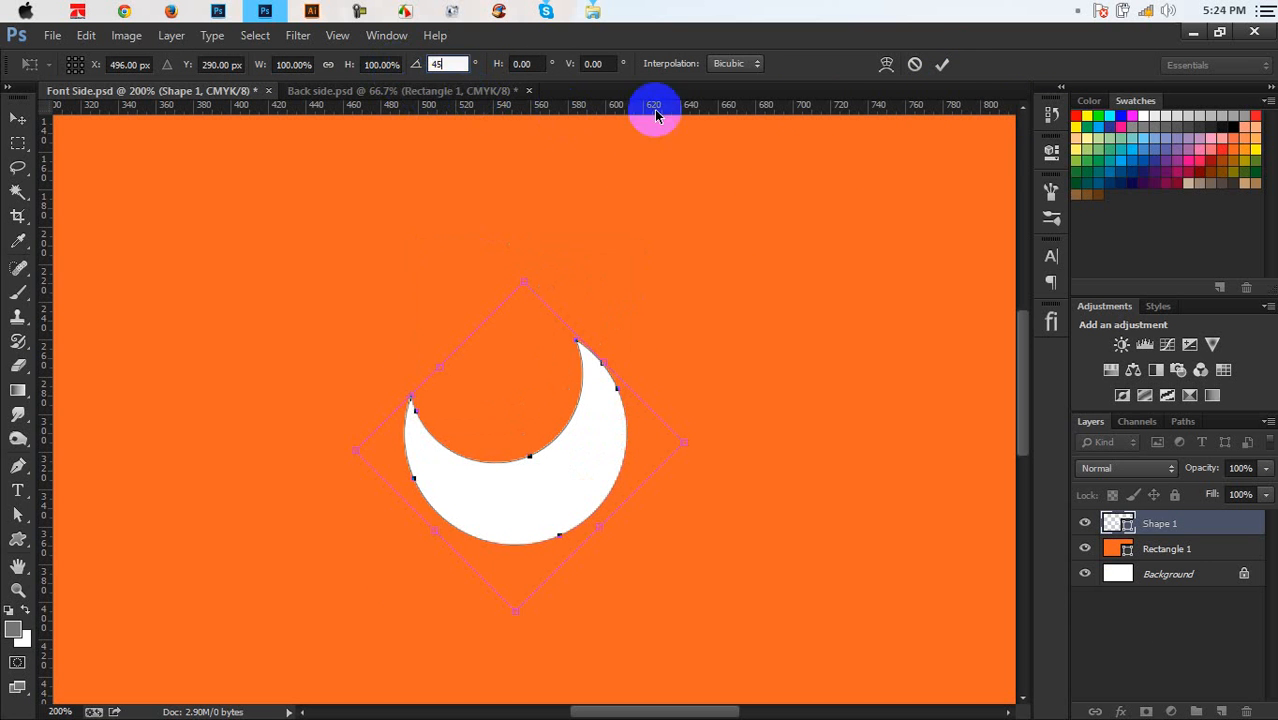
click(944, 65)
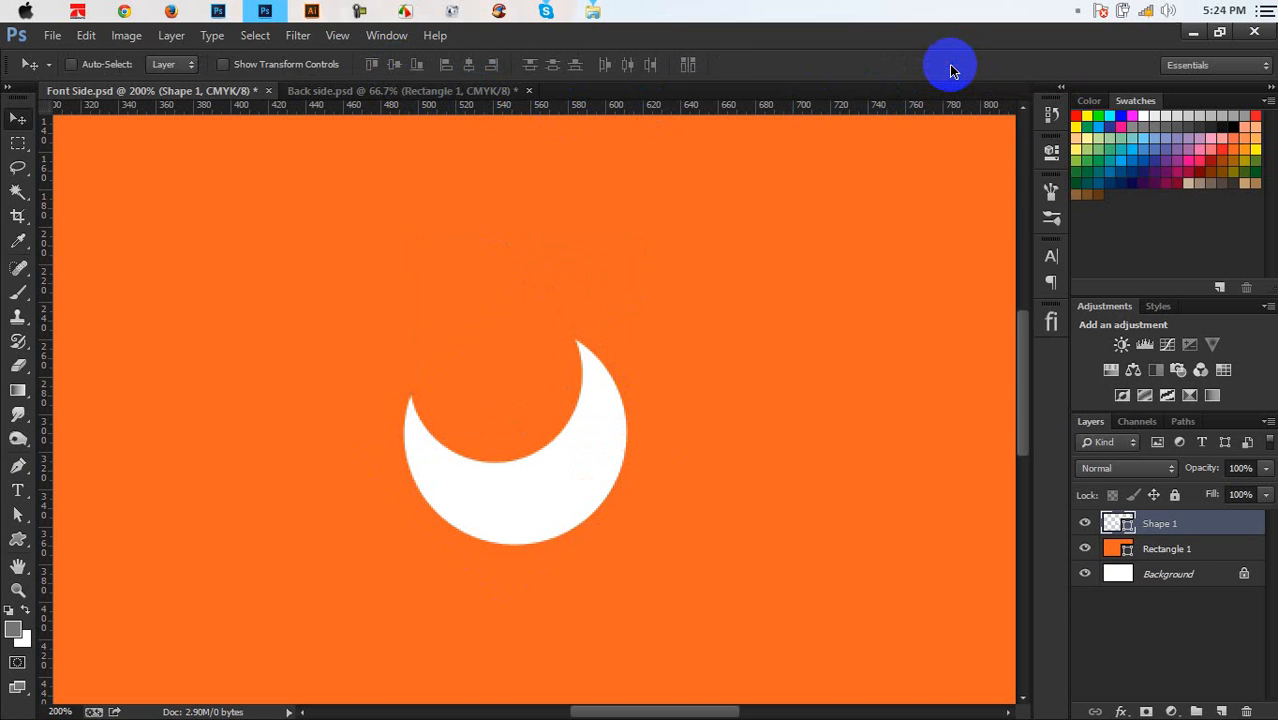
Undo the trial rotated copies and move the crescent's pivot to its left tip again
key(ctrl+alt+shift+t)
key(ctrl+alt+shift+t)
key(ctrl+alt+shift+t)
key(ctrl+alt+shift+t)
key(ctrl+alt+shift+t)
key(ctrl+alt+shift+t)
key(ctrl+alt+shift+t)
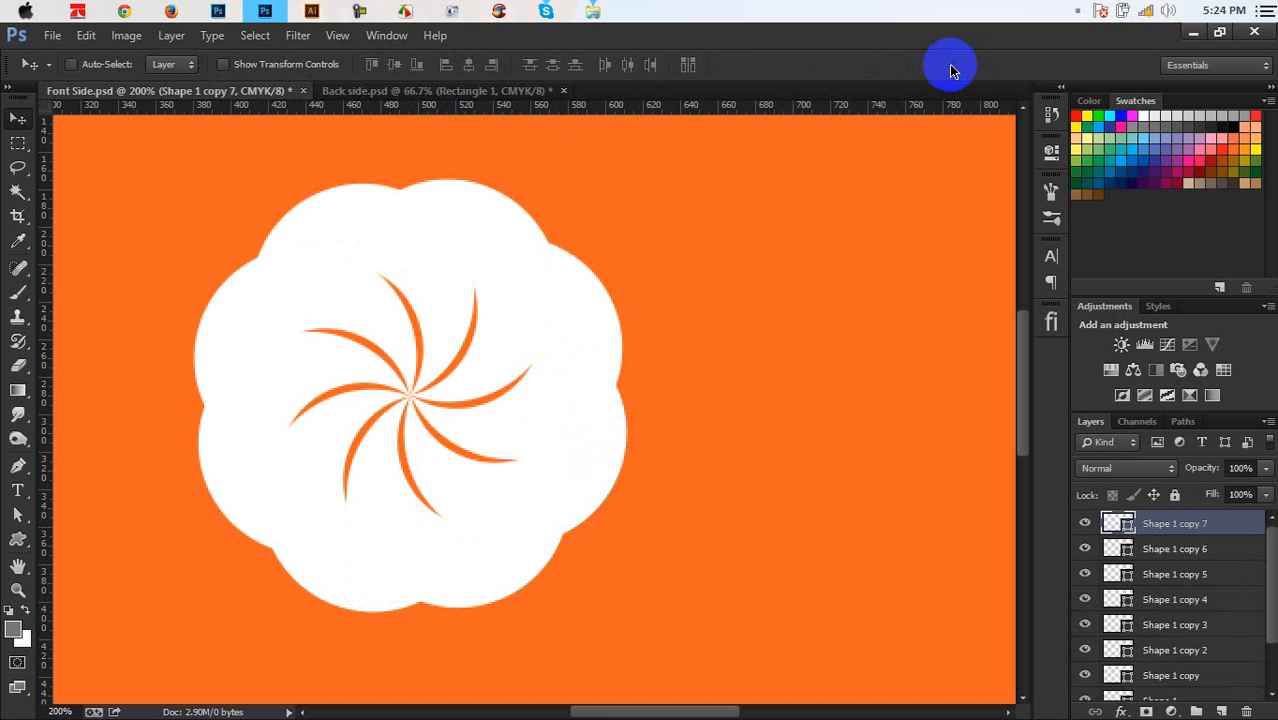
key(ctrl+alt+z)
key(ctrl+alt+z)
key(ctrl+alt+z)
key(ctrl+alt+z)
key(ctrl+alt+z)
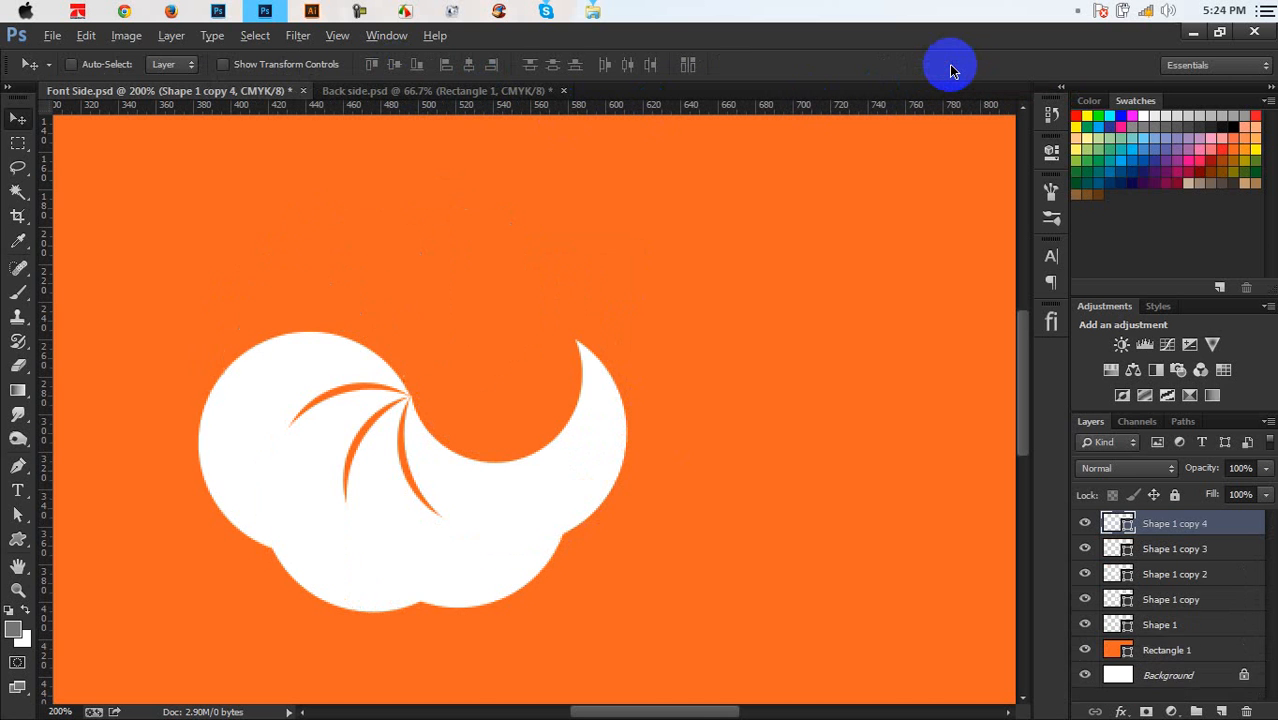
key(ctrl+alt+z)
key(ctrl+alt+z)
key(ctrl+alt+z)
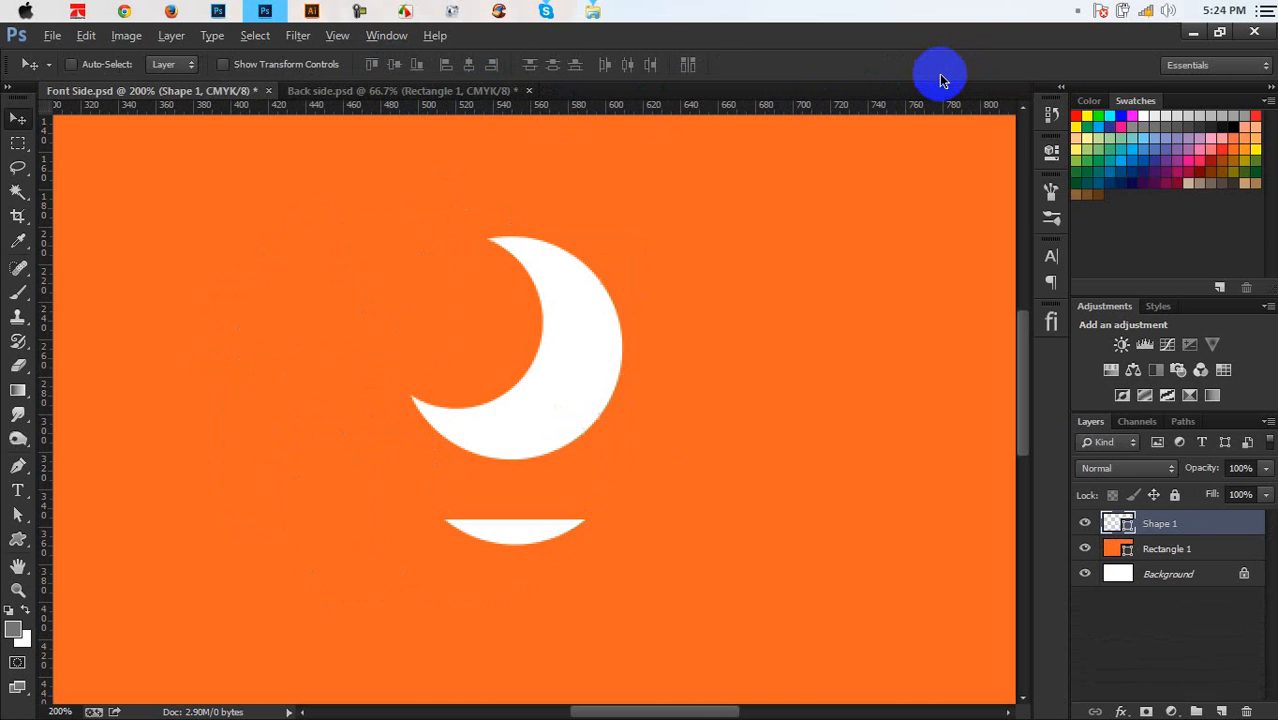
key(ctrl+t)
drag(523, 354, 411, 398)
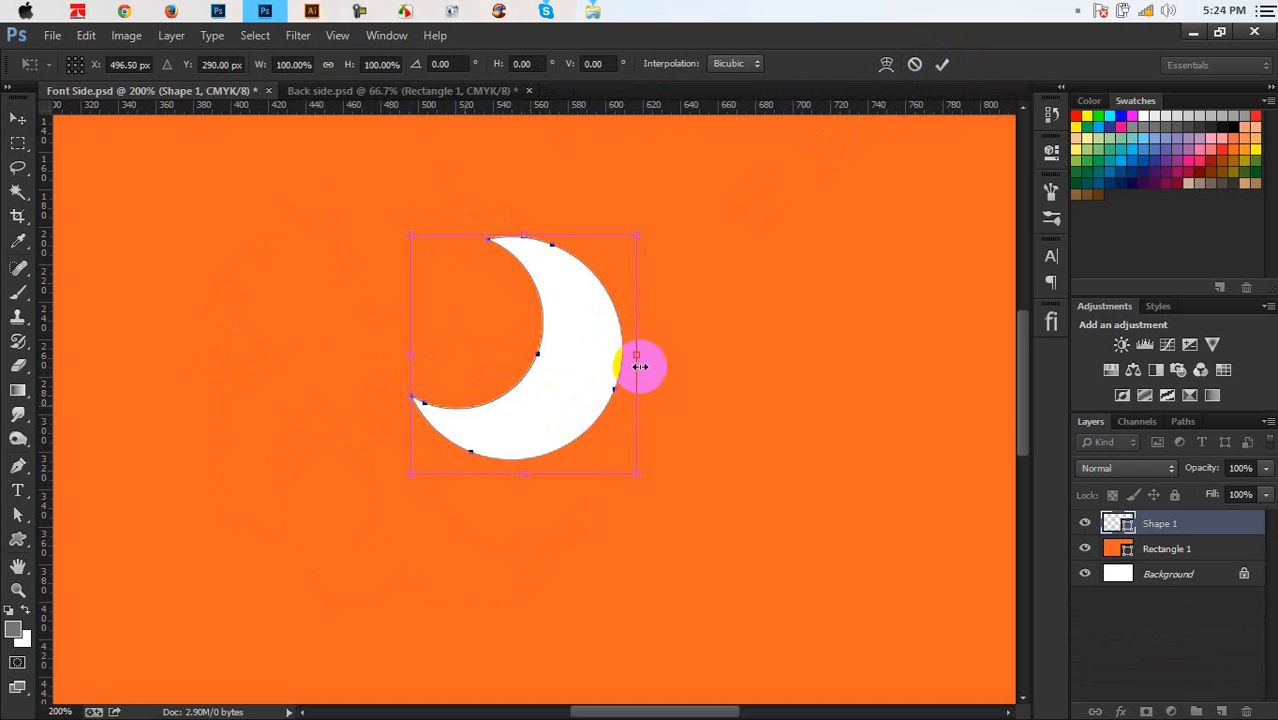
Try an 80° rotation with repeated crescent copies, then undo the copies
click(463, 65)
text(80)
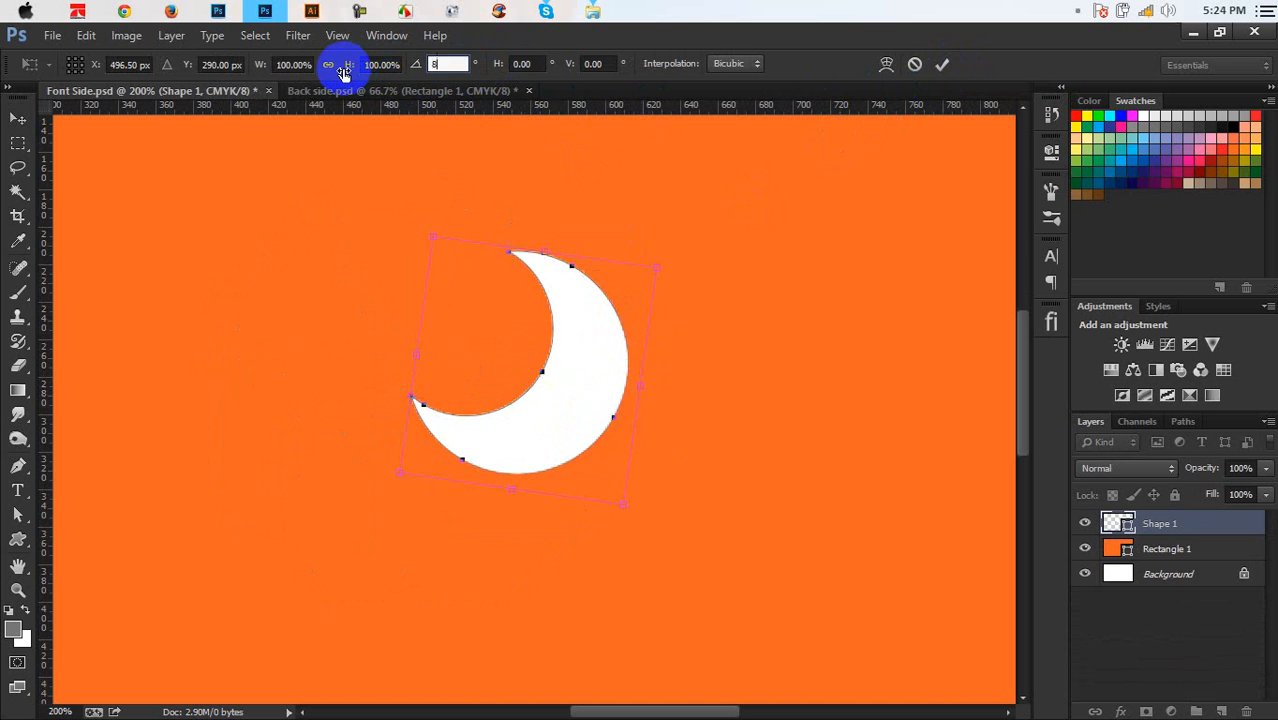
click(944, 68)
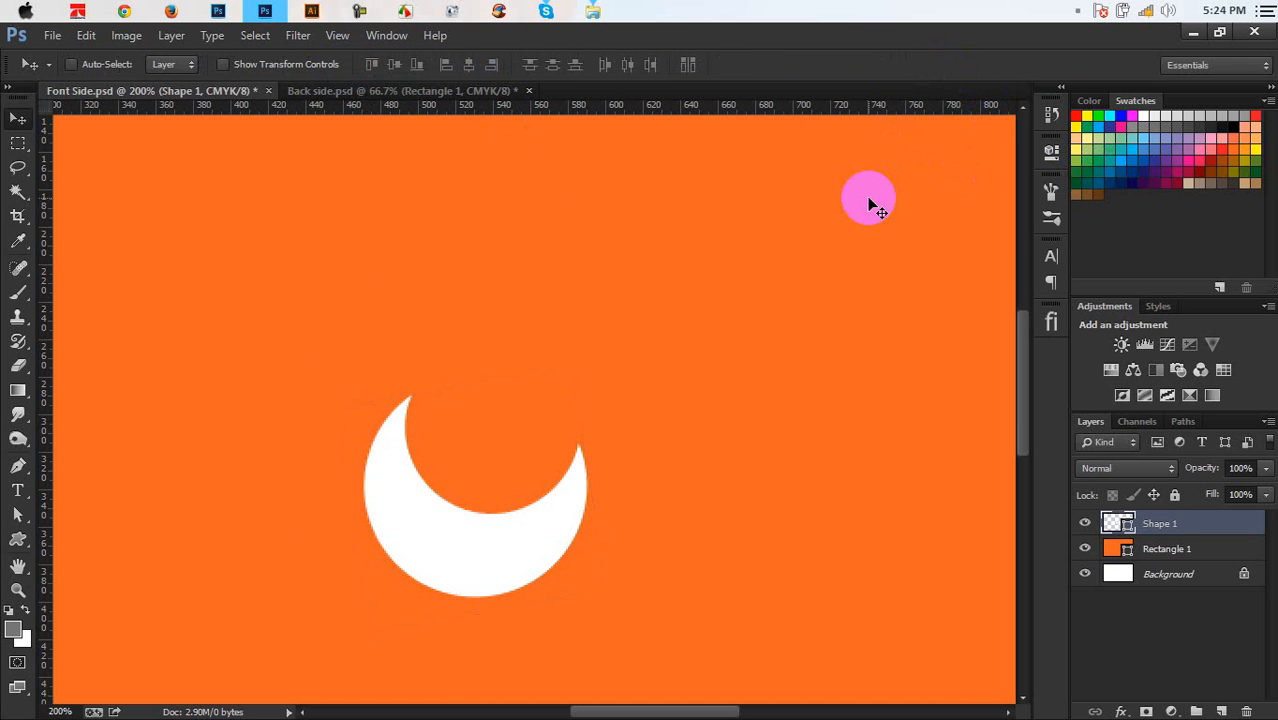
key(ctrl+alt+shift+t)
key(ctrl+alt+shift+t)
key(ctrl+alt+shift+t)
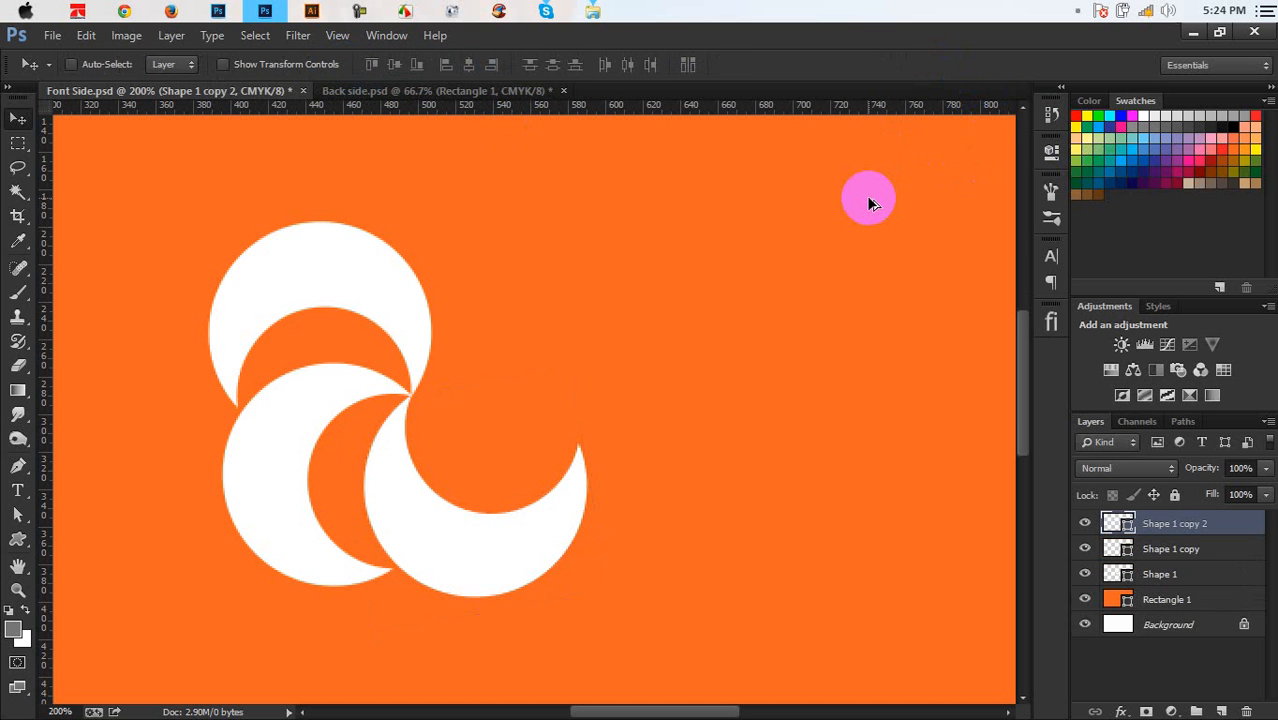
key(ctrl+alt+shift+t)
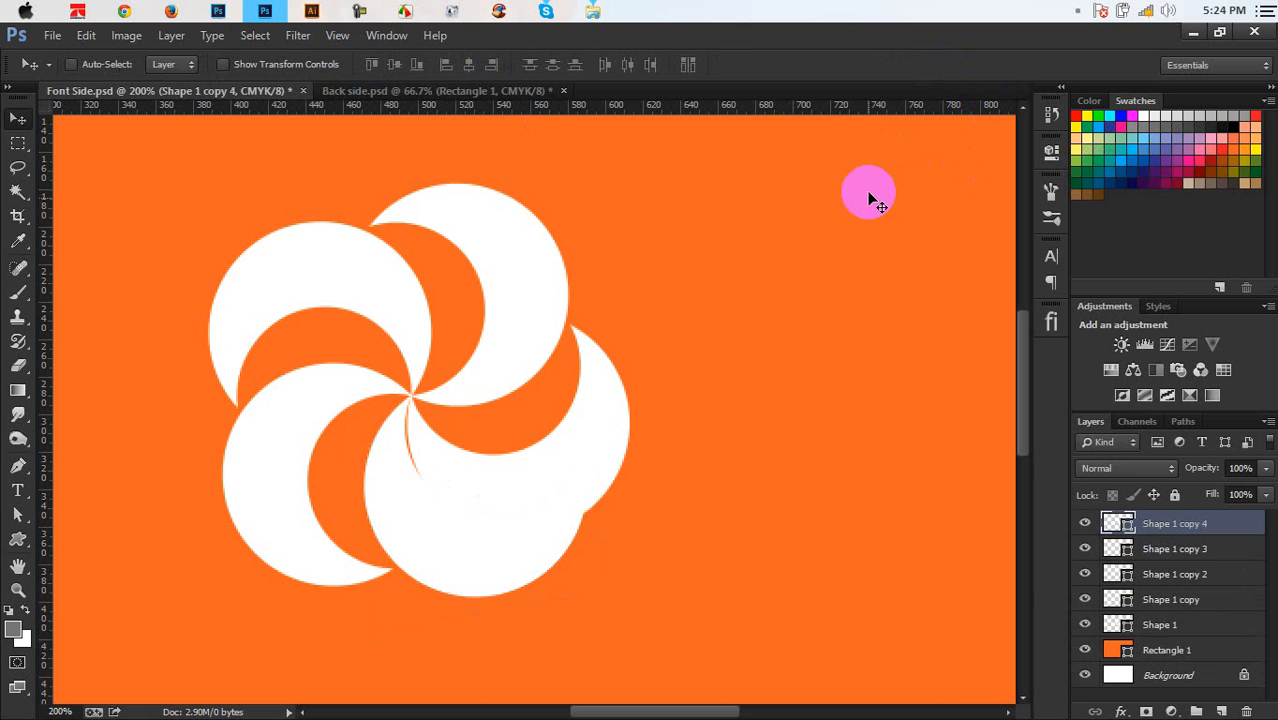
key(ctrl+alt+z)
key(ctrl+alt+z)
key(ctrl+alt+z)
key(ctrl+alt+z)
key(ctrl+alt+z)
key(ctrl+alt+z)
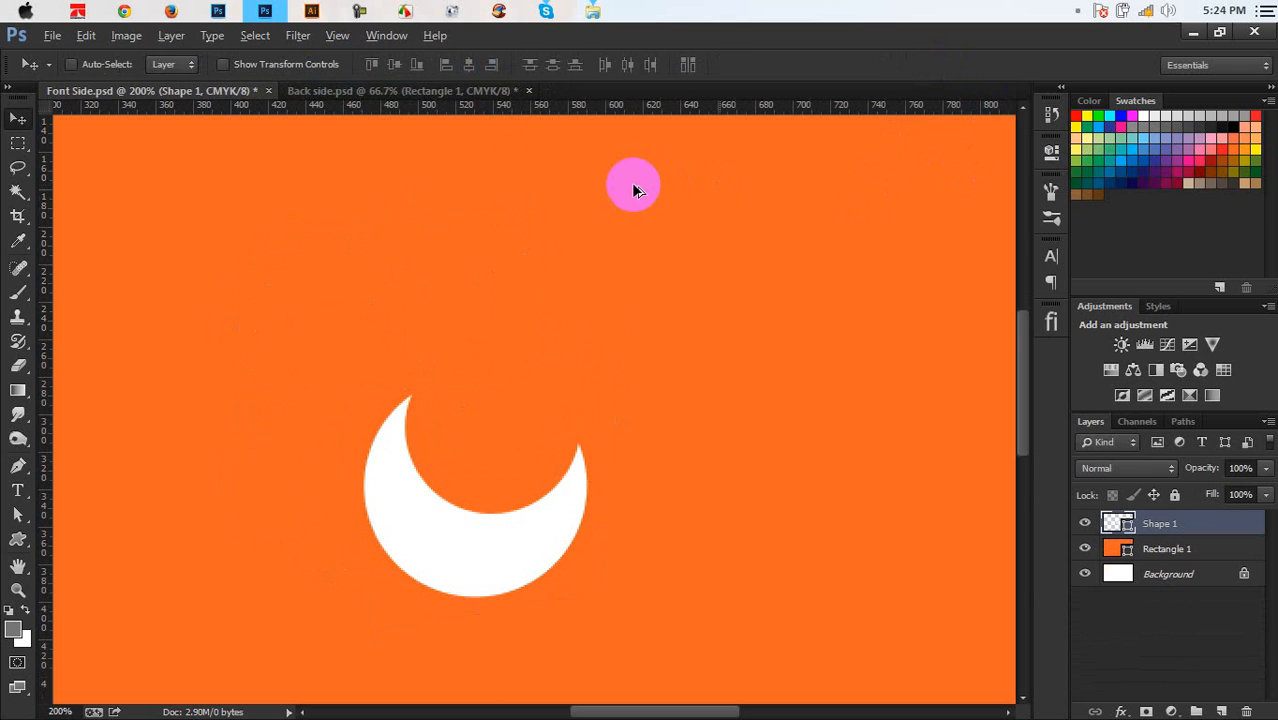
Pivot the crescent on its bottom-left point, rotate it 90°, and repeat to build the pinwheel
key(ctrl+t)
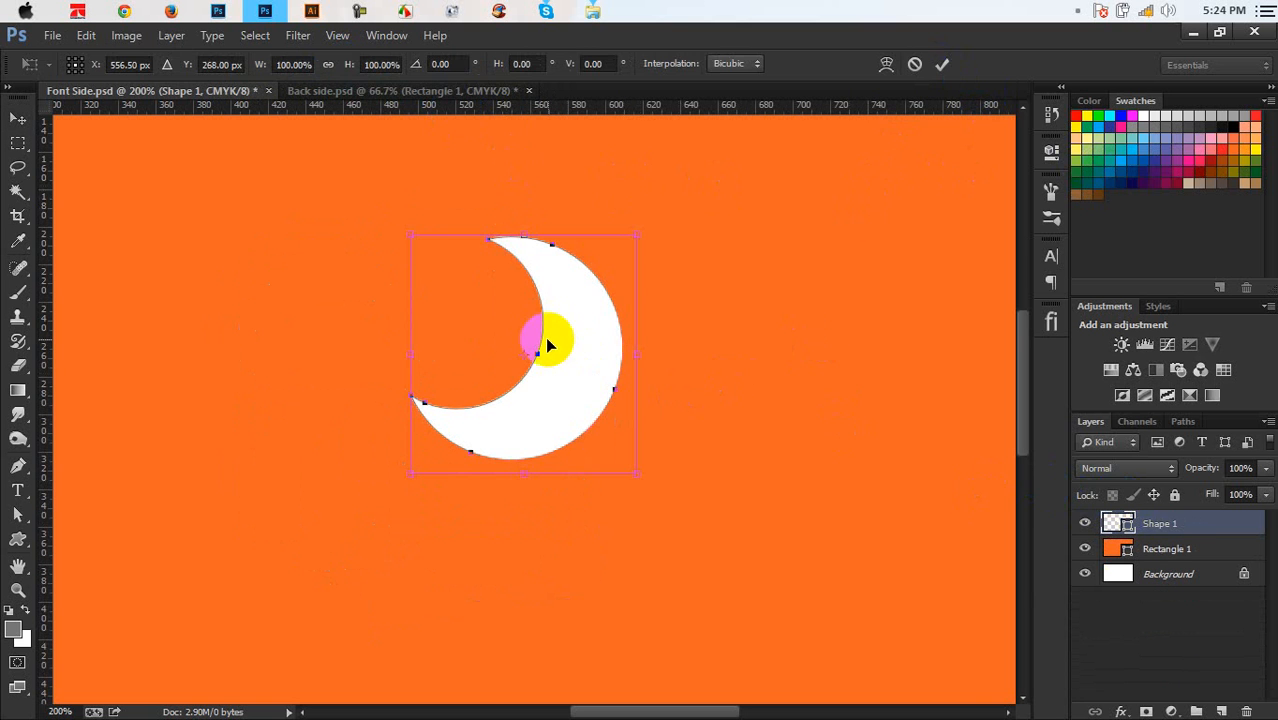
drag(522, 362, 413, 401)
key(ctrl+z)
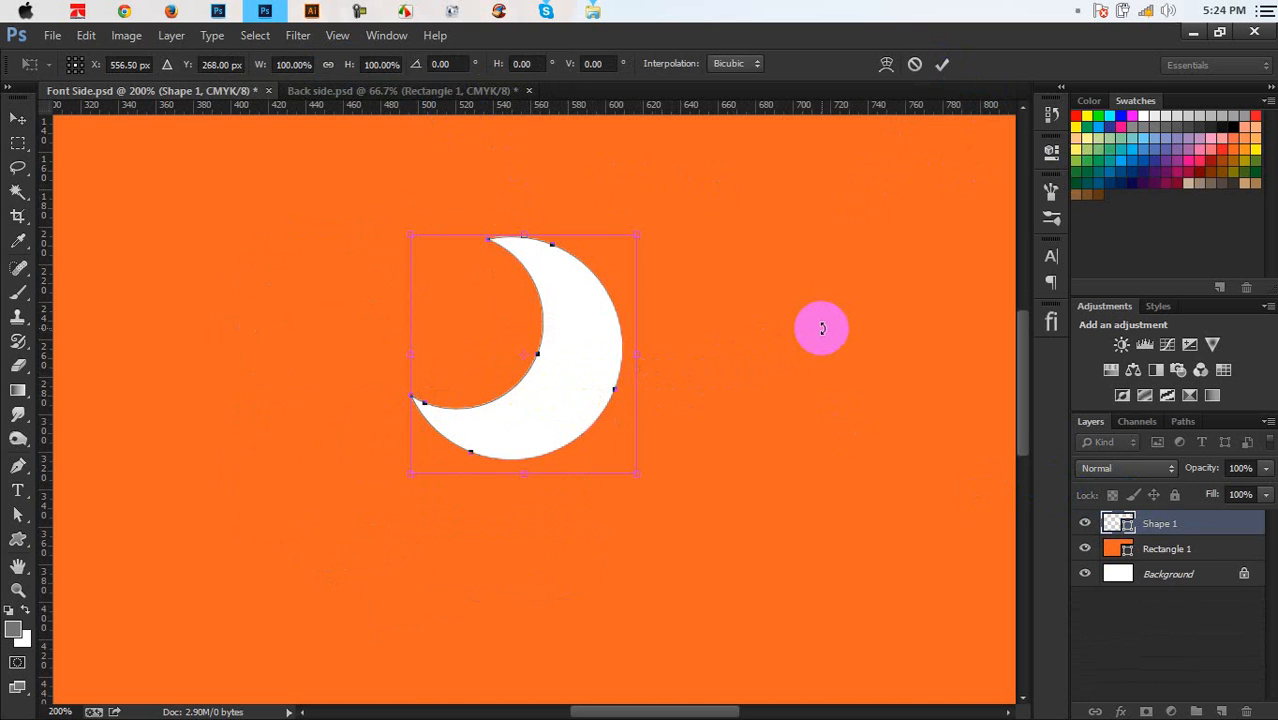
drag(736, 459, 590, 494)
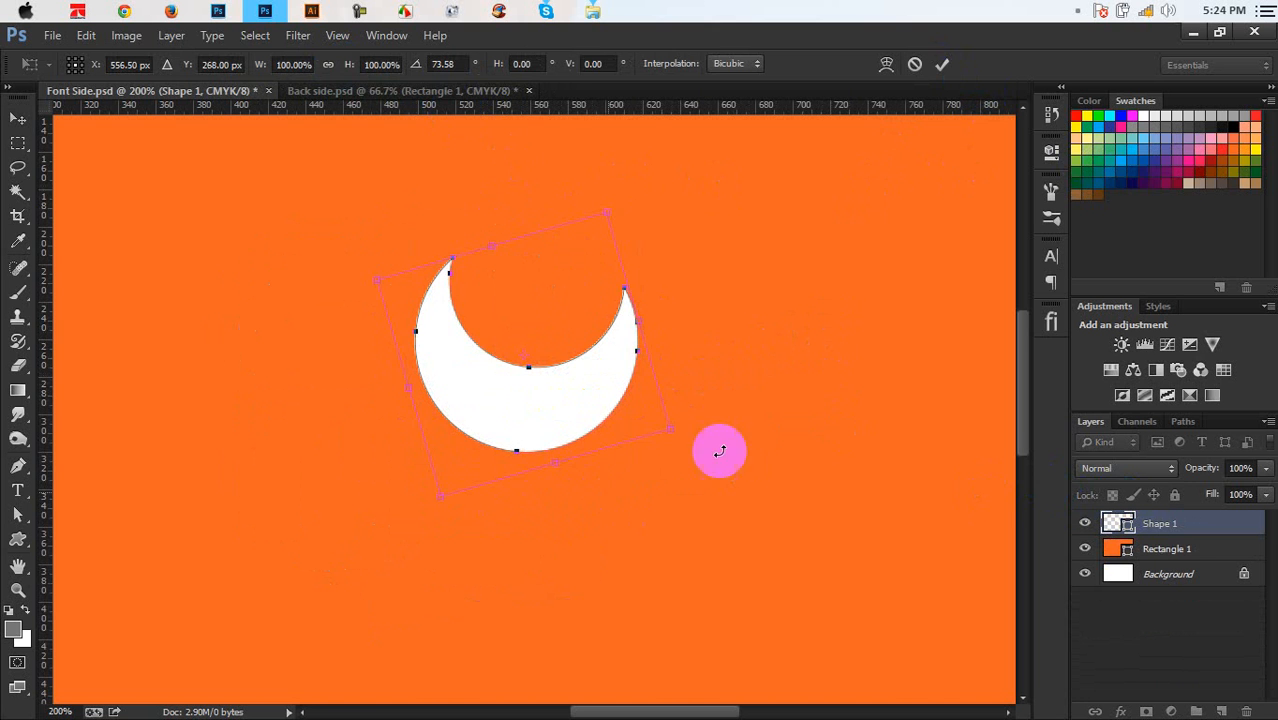
key(ctrl+z)
drag(519, 361, 413, 398)
click(448, 64)
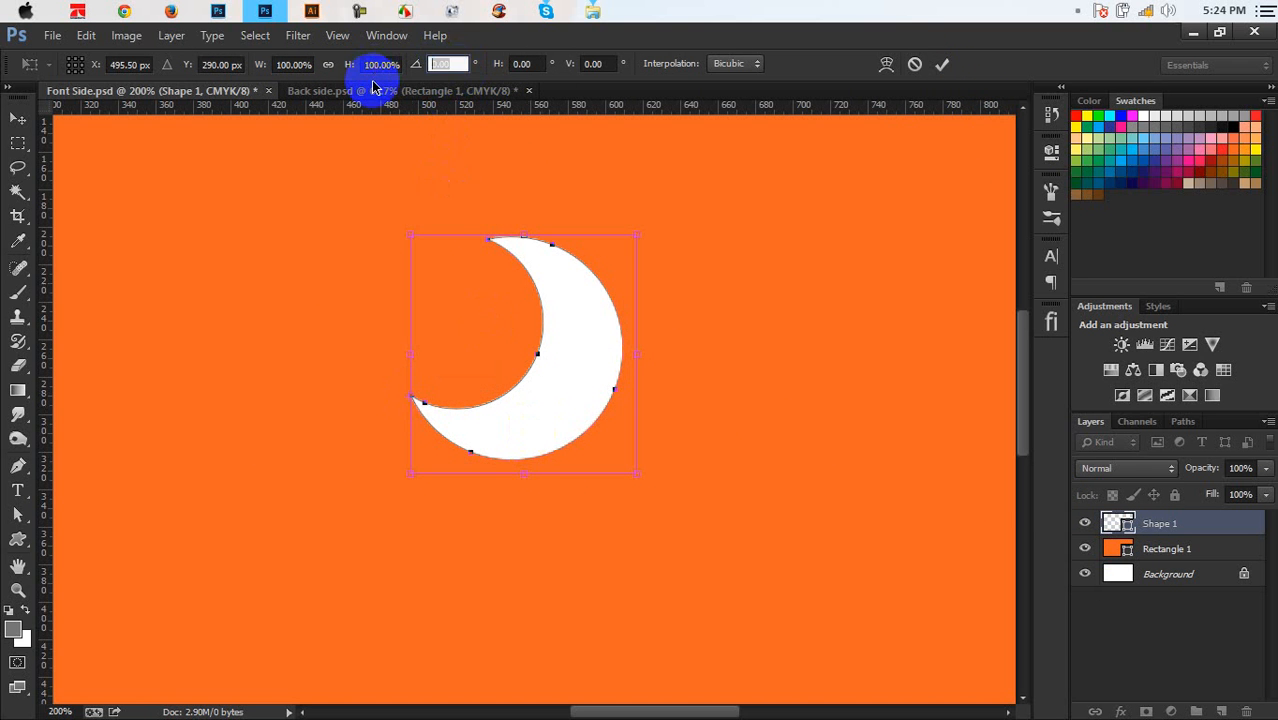
text(90)
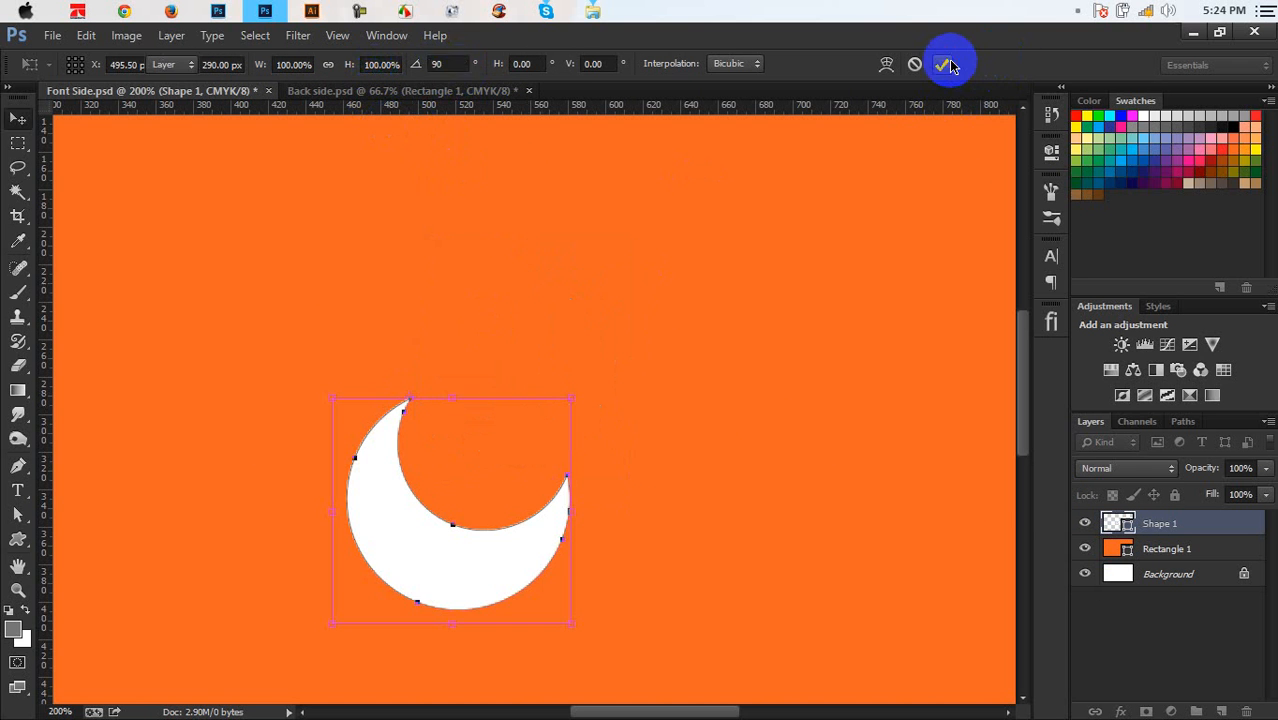
click(944, 64)
key(ctrl+alt+shift+t)
key(ctrl+alt+shift+t)
key(ctrl+alt+shift+t)
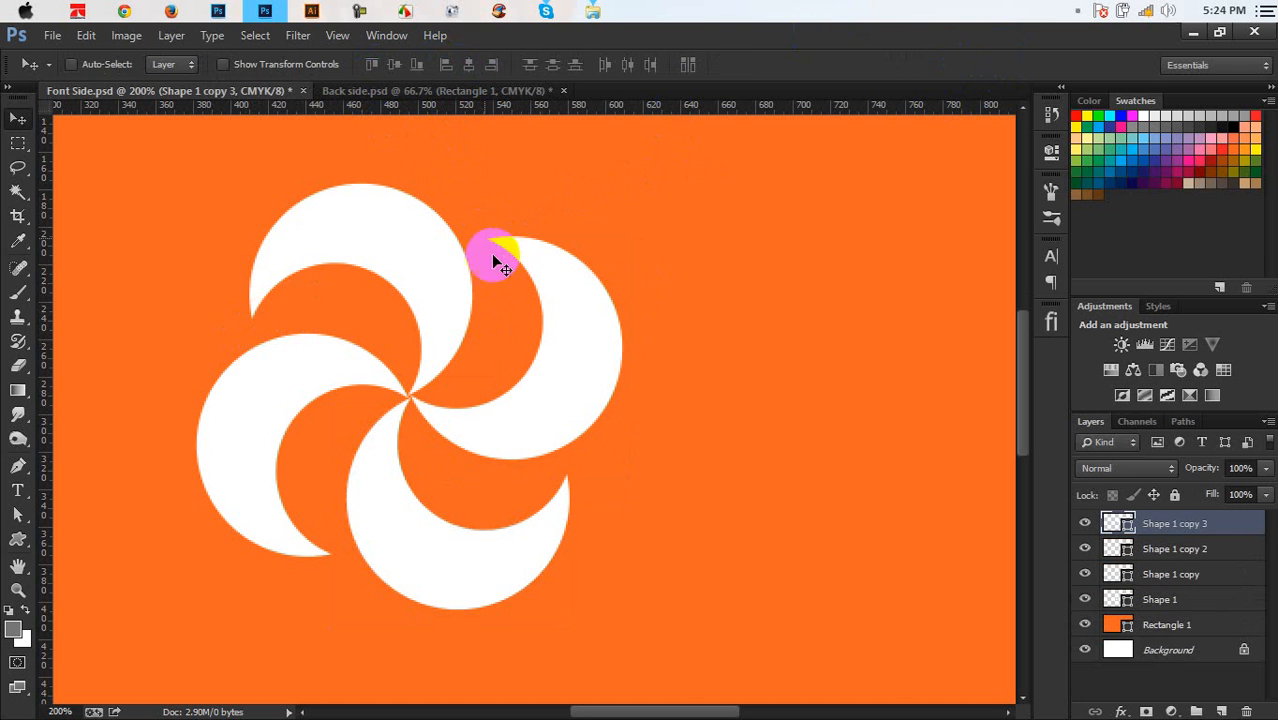
Merge the four crescent layers into a single shape layer
scroll(545, 328, down, 4)
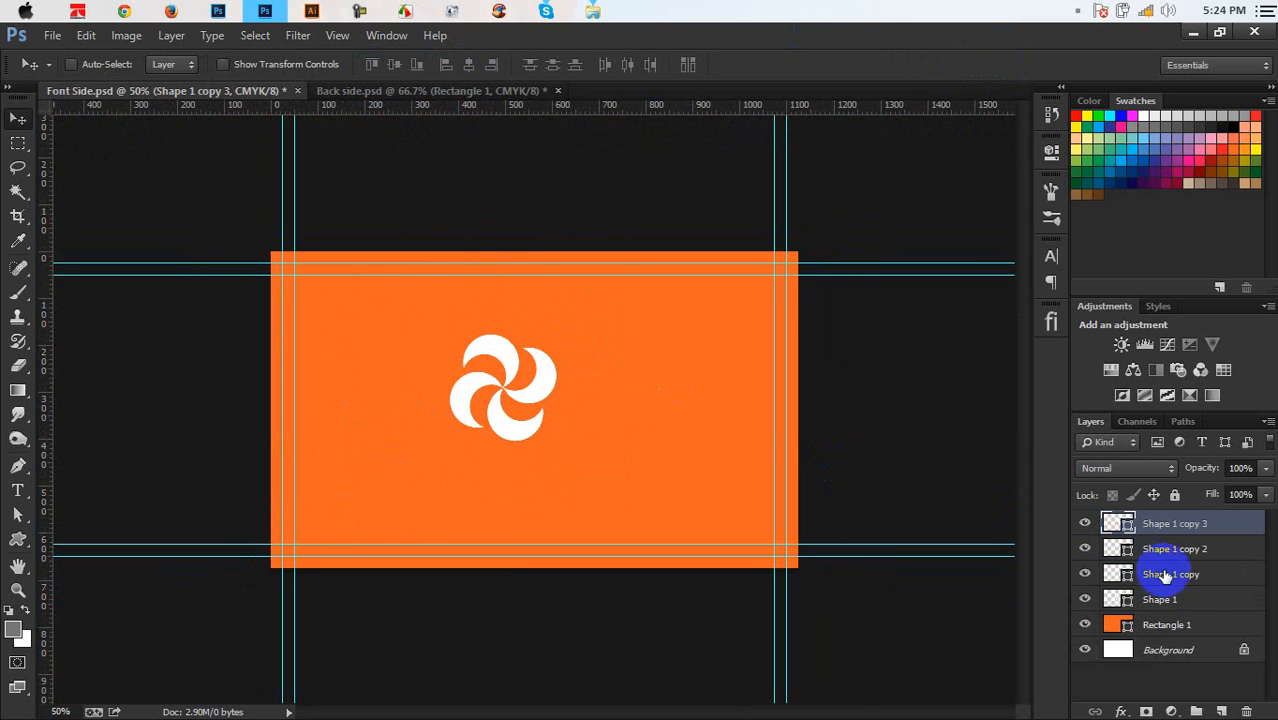
shift+click(1172, 596)
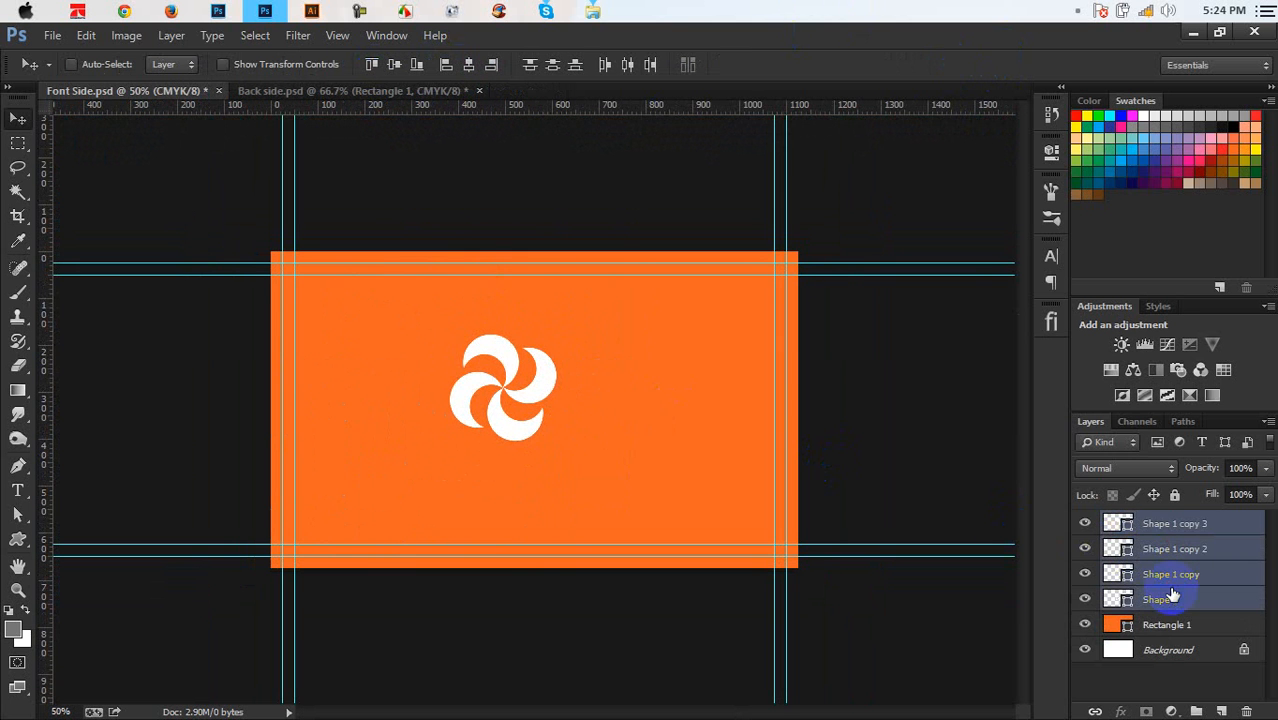
right_click(1183, 537)
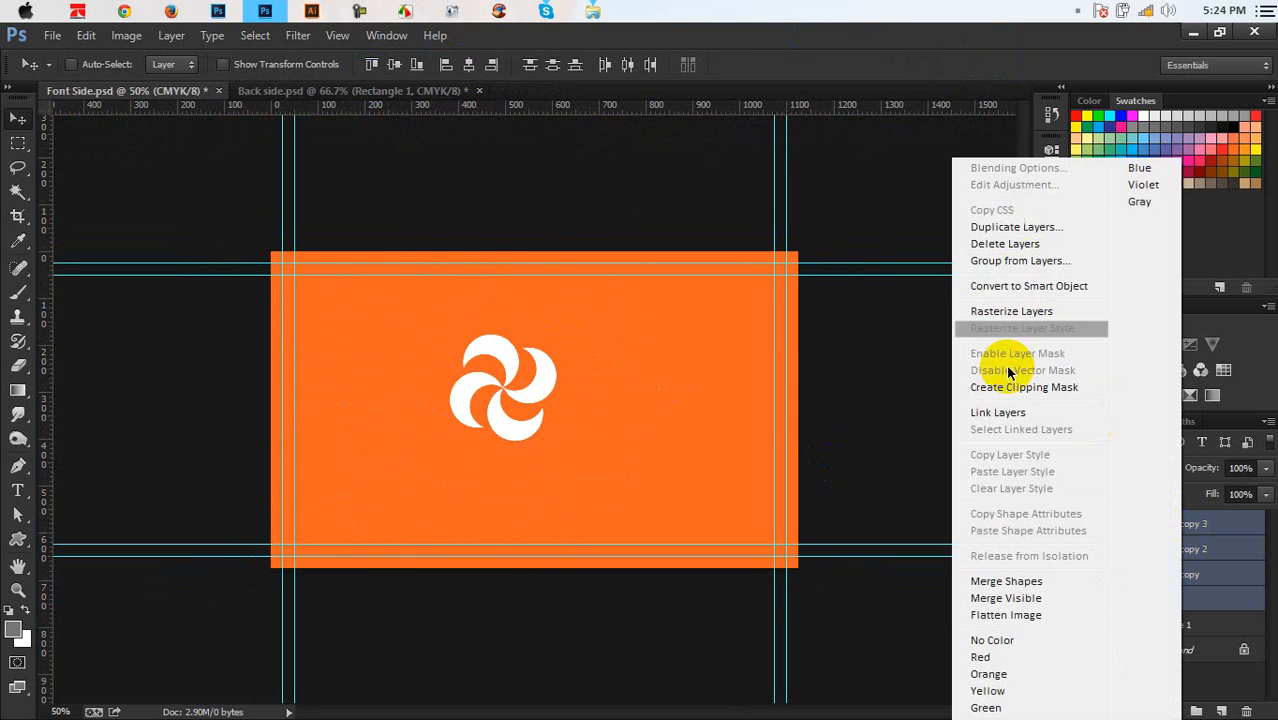
click(1006, 581)
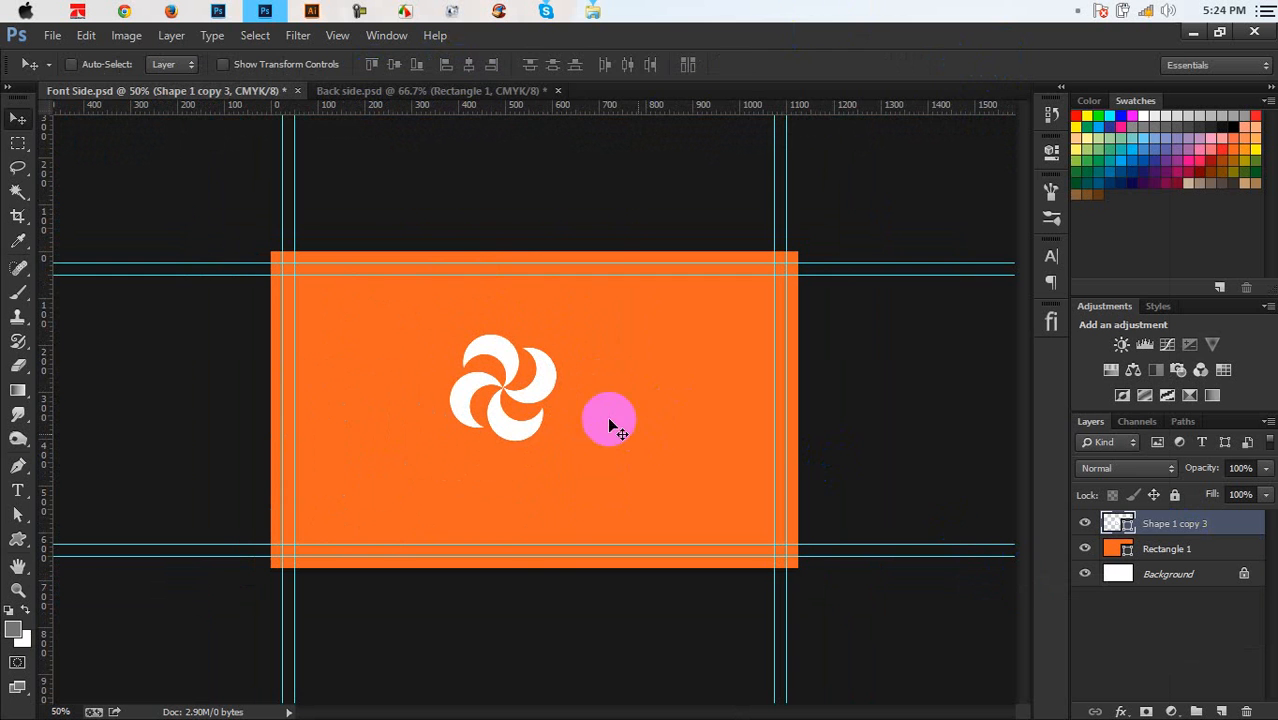
Move the merged pinwheel up slightly and scale it down to 191 px
mouse_move(543, 417)
mouse_down()
mouse_move(580, 397)
mouse_move(585, 420)
mouse_move(548, 398)
mouse_up()
key(ctrl+t)
key(Return)
key(ctrl+plus)
key(ctrl+plus)
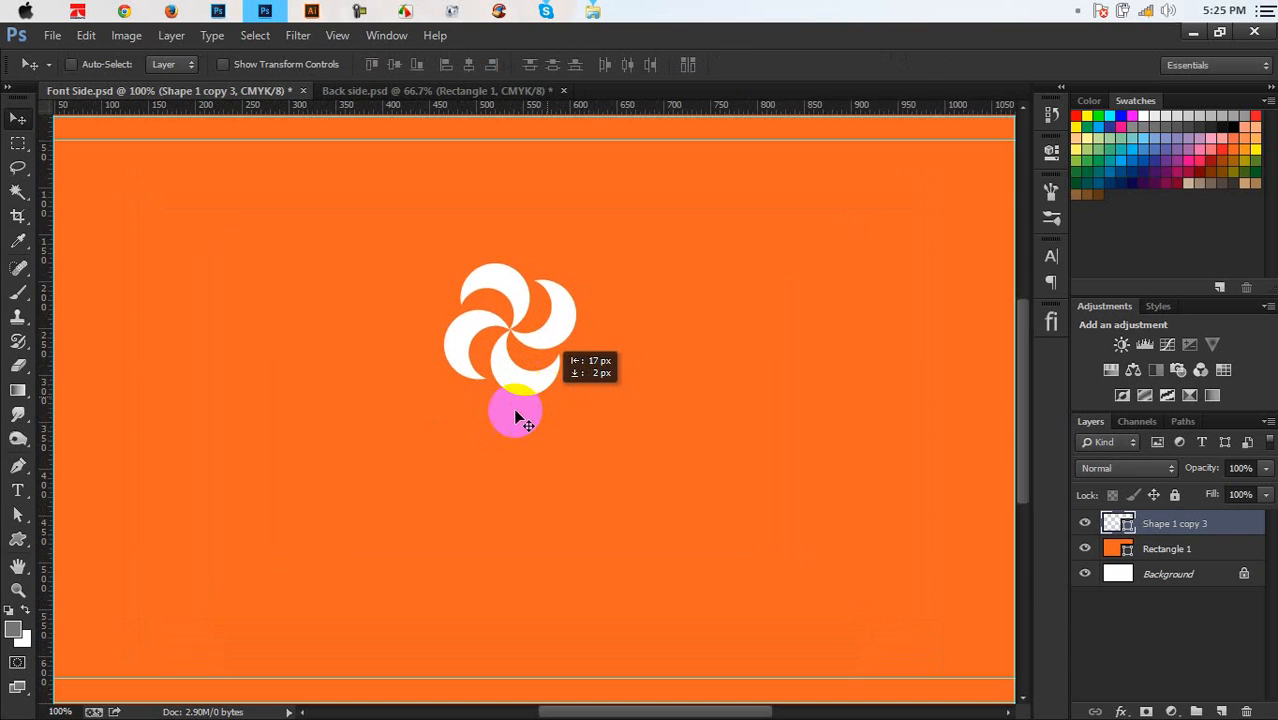
Add white 'GRAPHICS HOME' text below the logo and reduce it to 10.01 pt
click(20, 490)
click(28, 612)
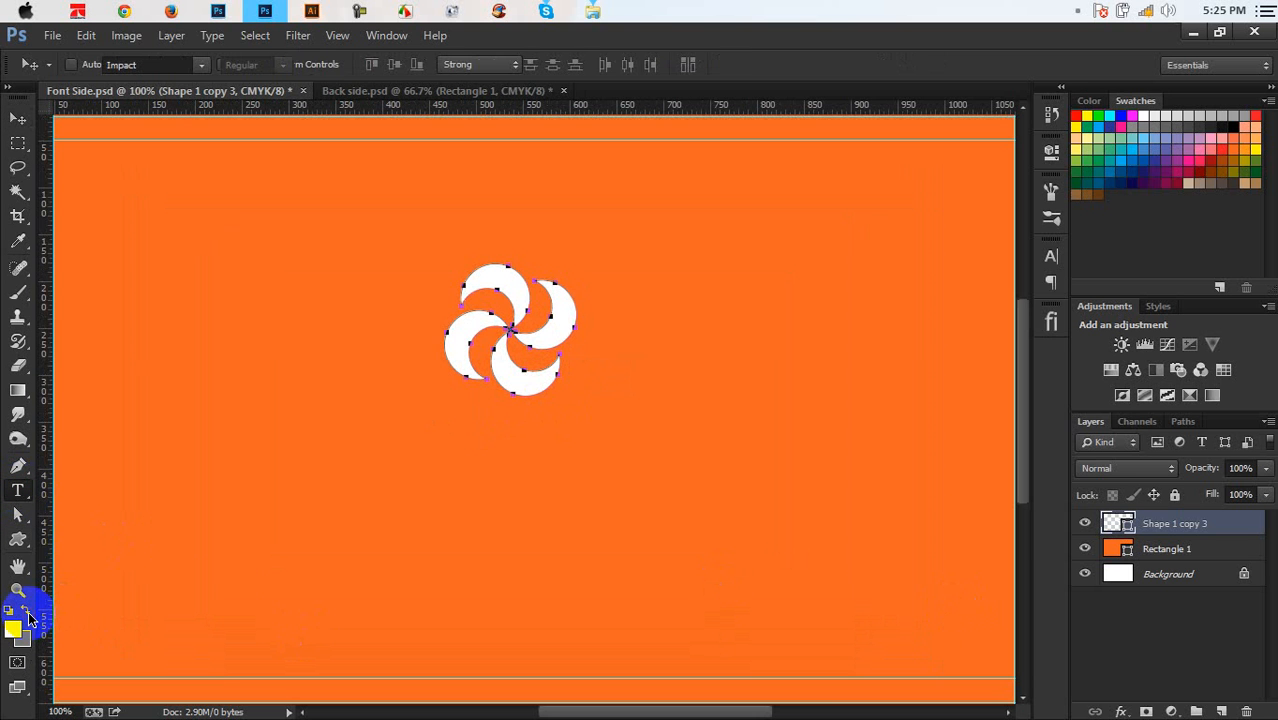
click(358, 518)
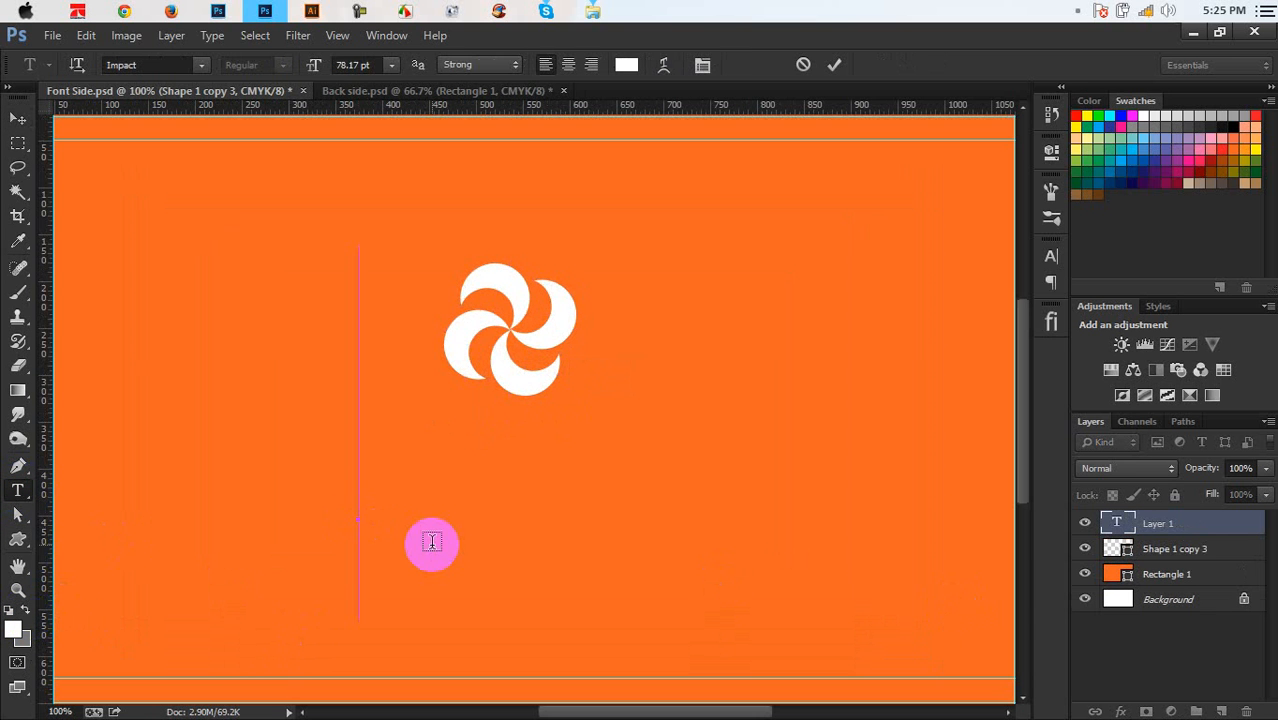
text(GRAP)
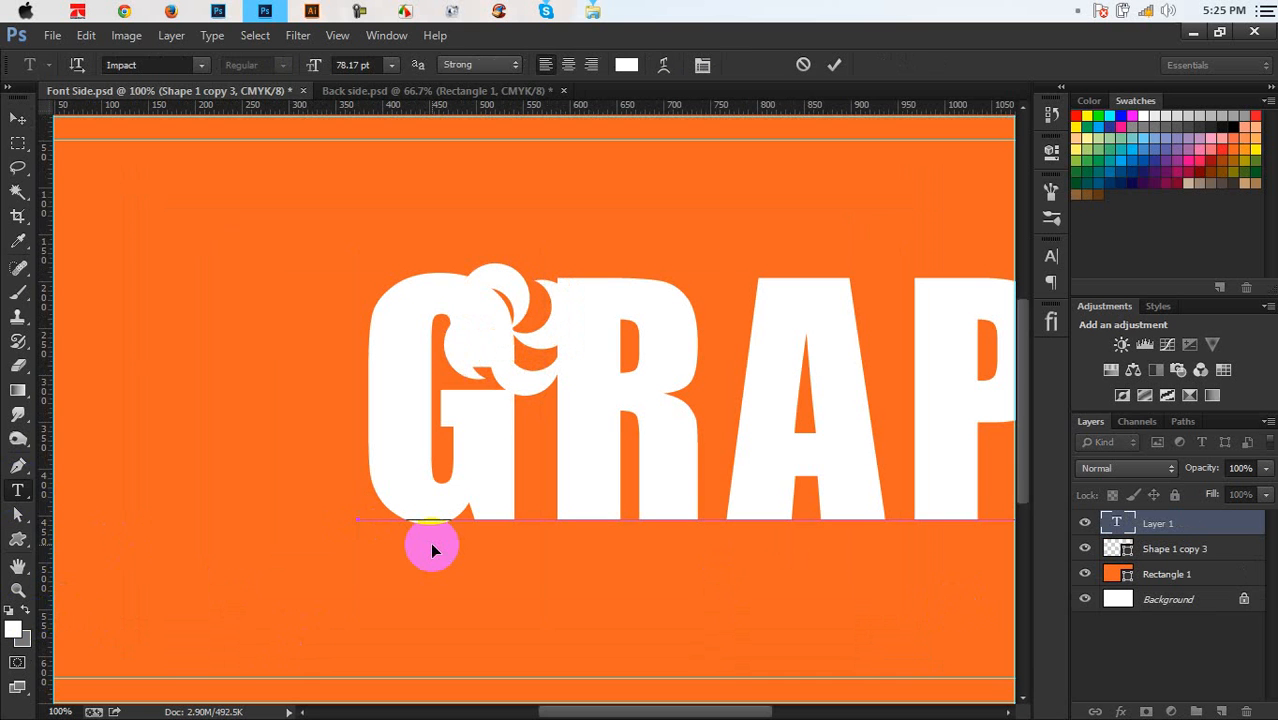
double_click(432, 550)
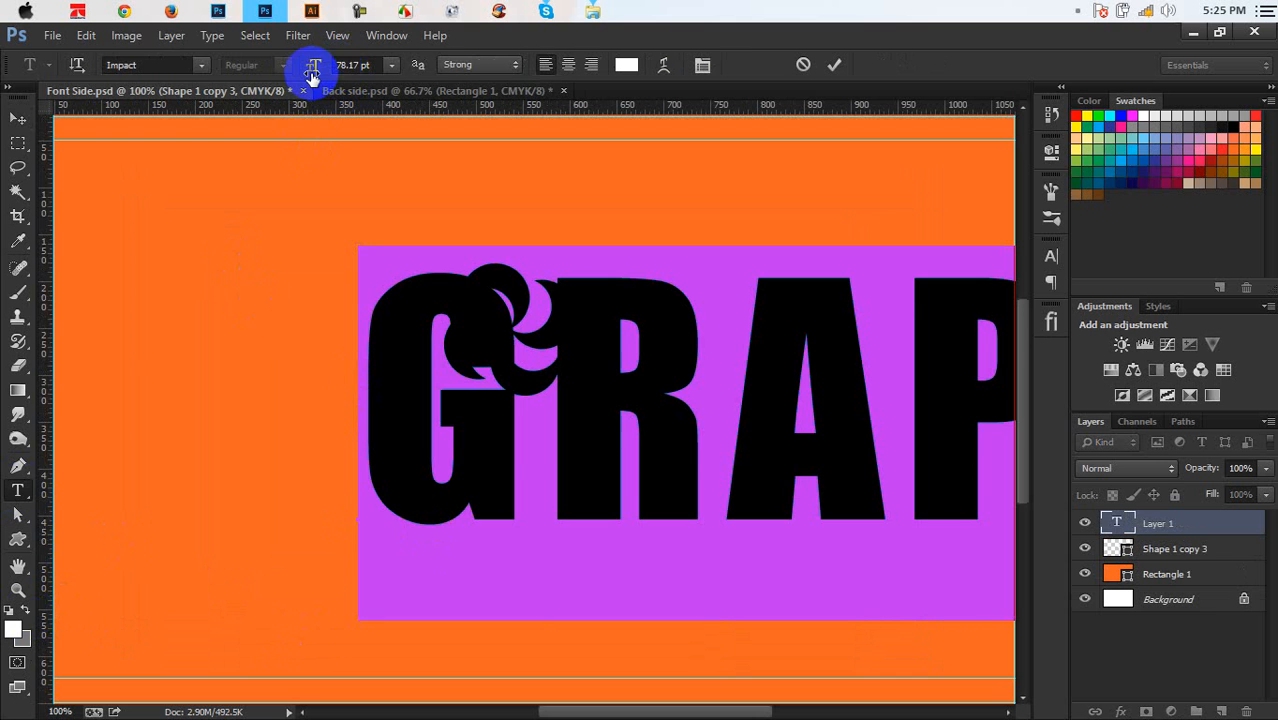
drag(313, 75, 228, 125)
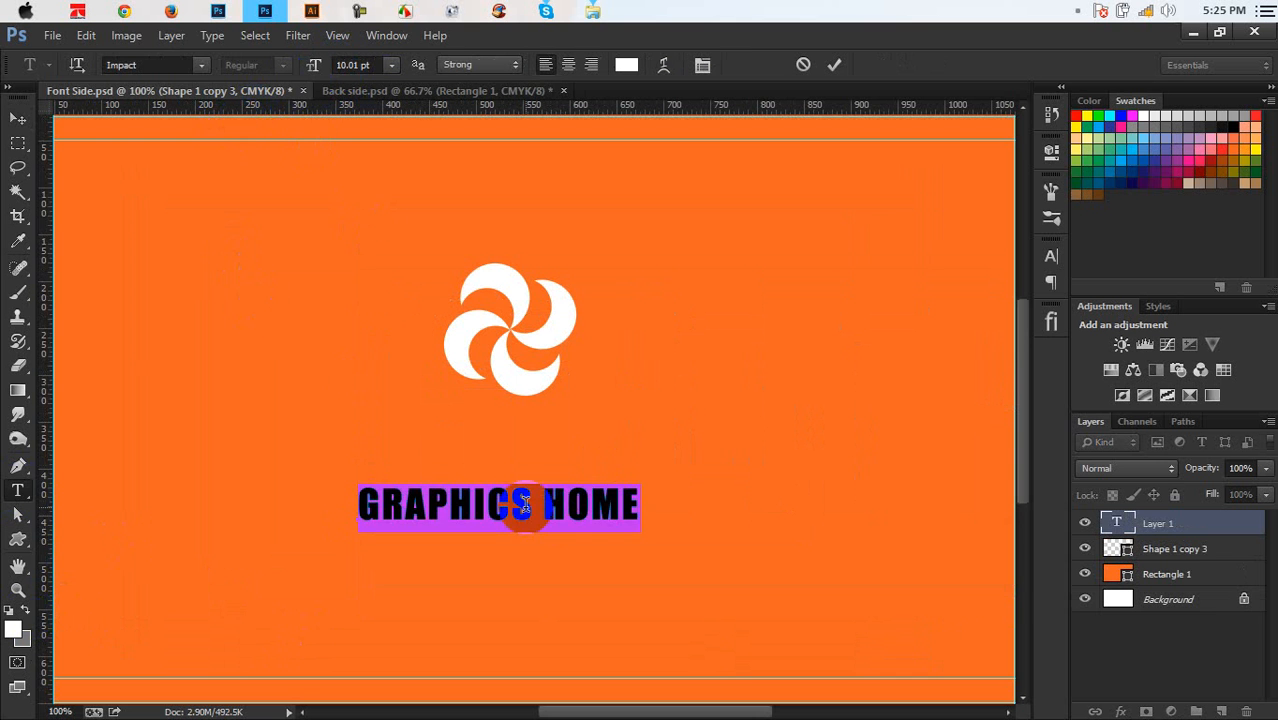
Delete the extra S so it reads GRAPHIC HOME and move it up under the logo
drag(525, 503, 518, 500)
key(BackSpace)
drag(668, 554, 681, 487)
Try the Impossible, Infiltrace and Jey fonts on the GRAPHIC HOME title
drag(633, 448, 285, 463)
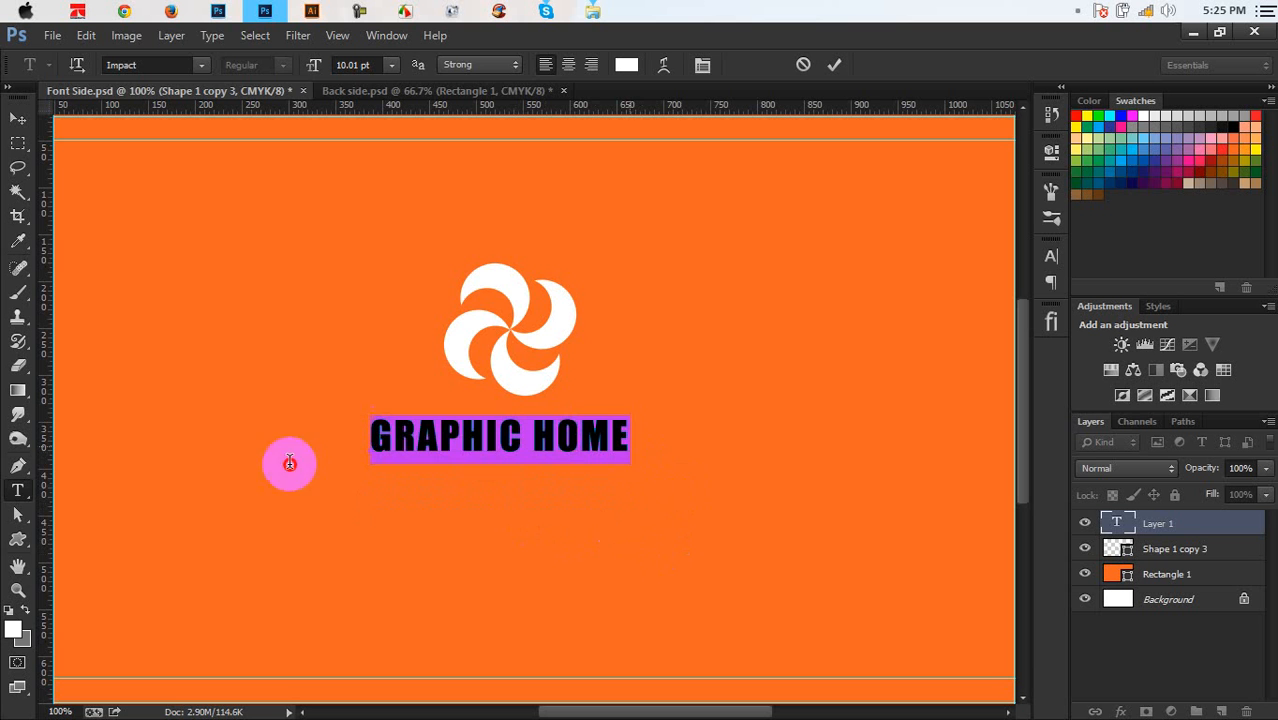
click(200, 68)
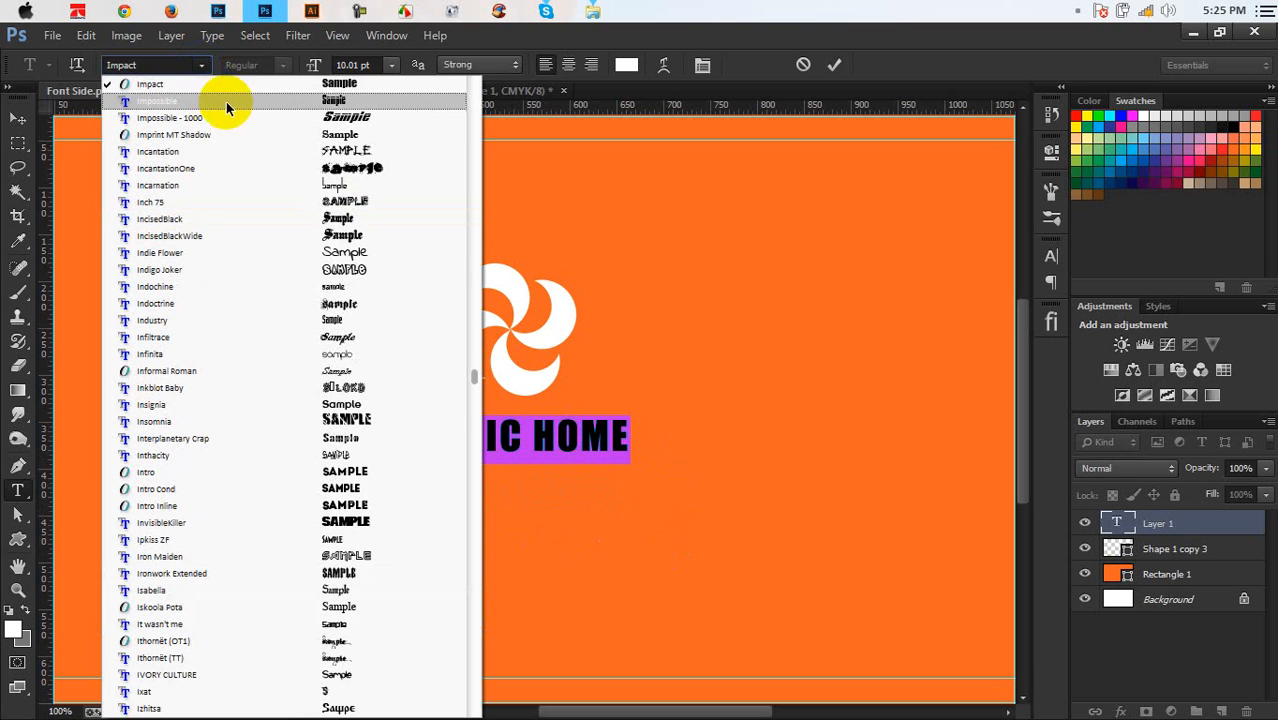
click(225, 101)
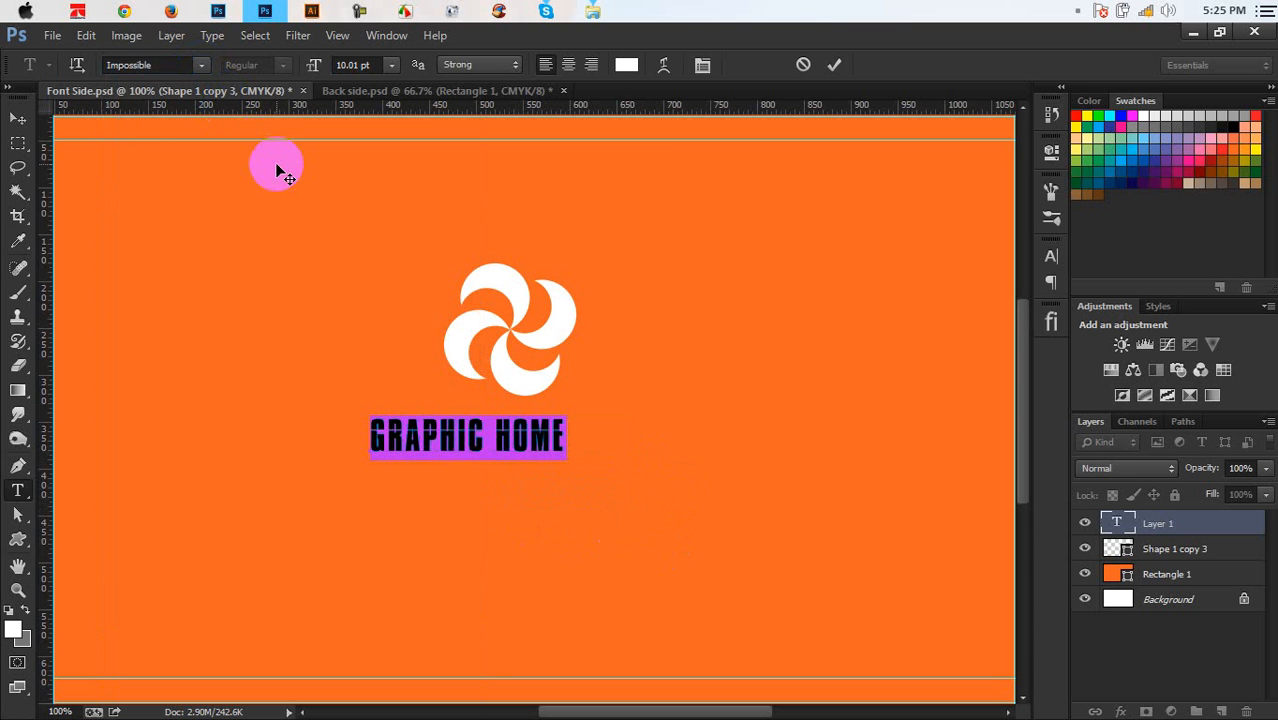
click(201, 65)
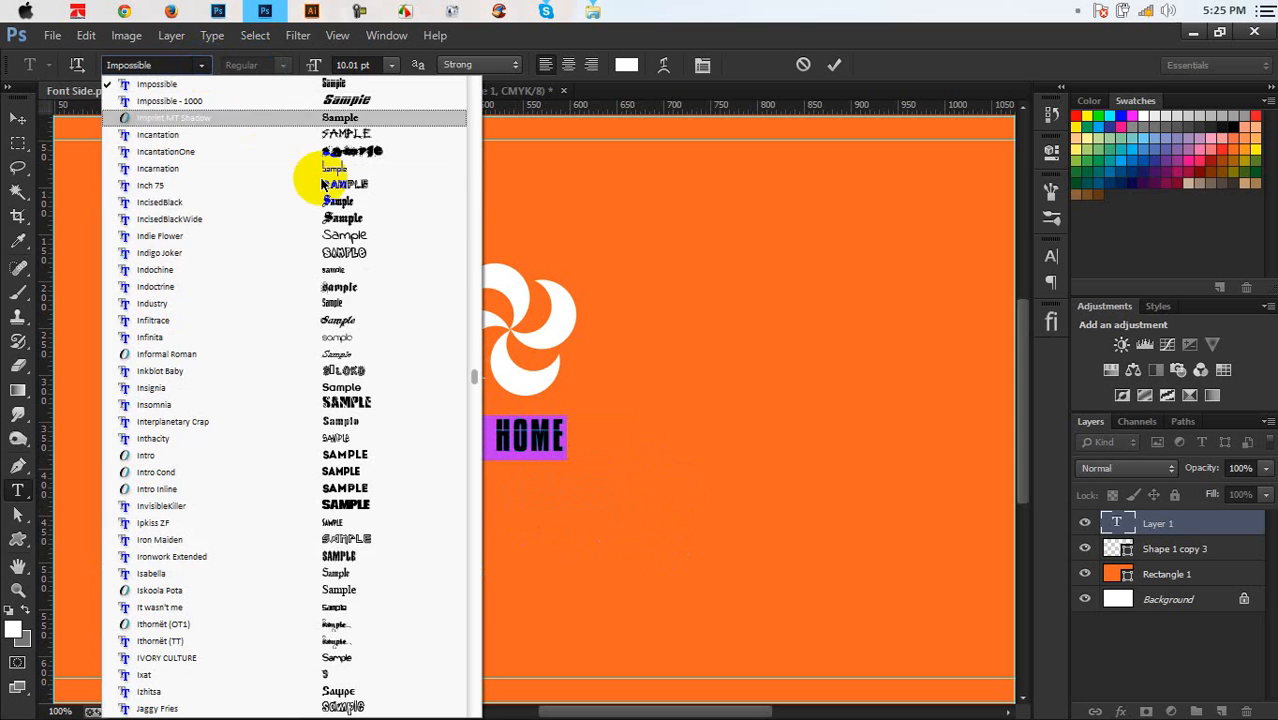
click(371, 320)
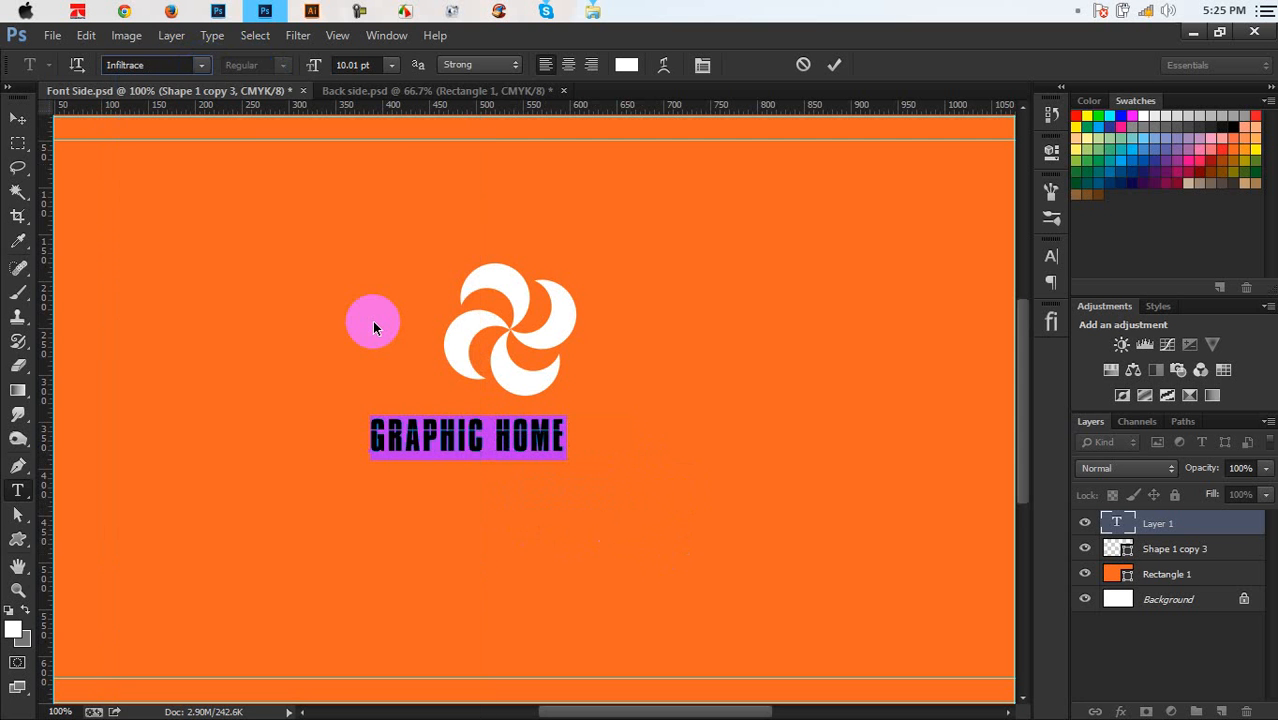
click(201, 65)
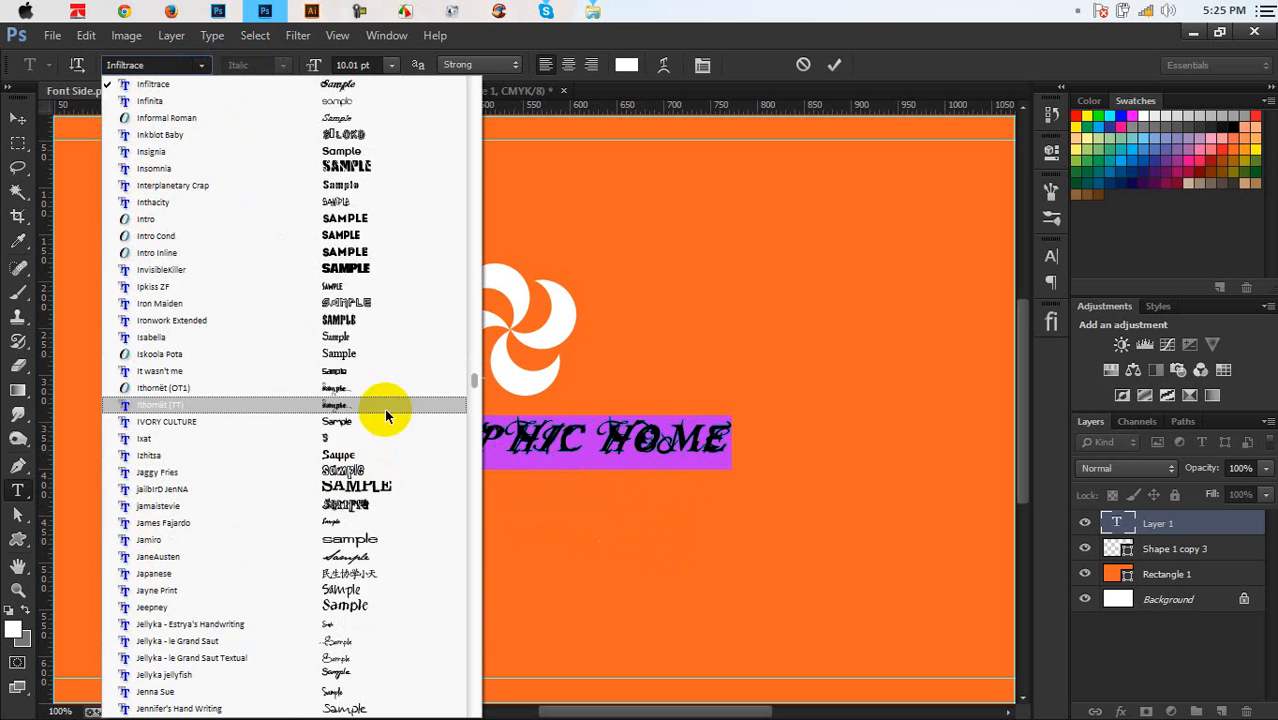
scroll(384, 410, down, 5)
click(361, 573)
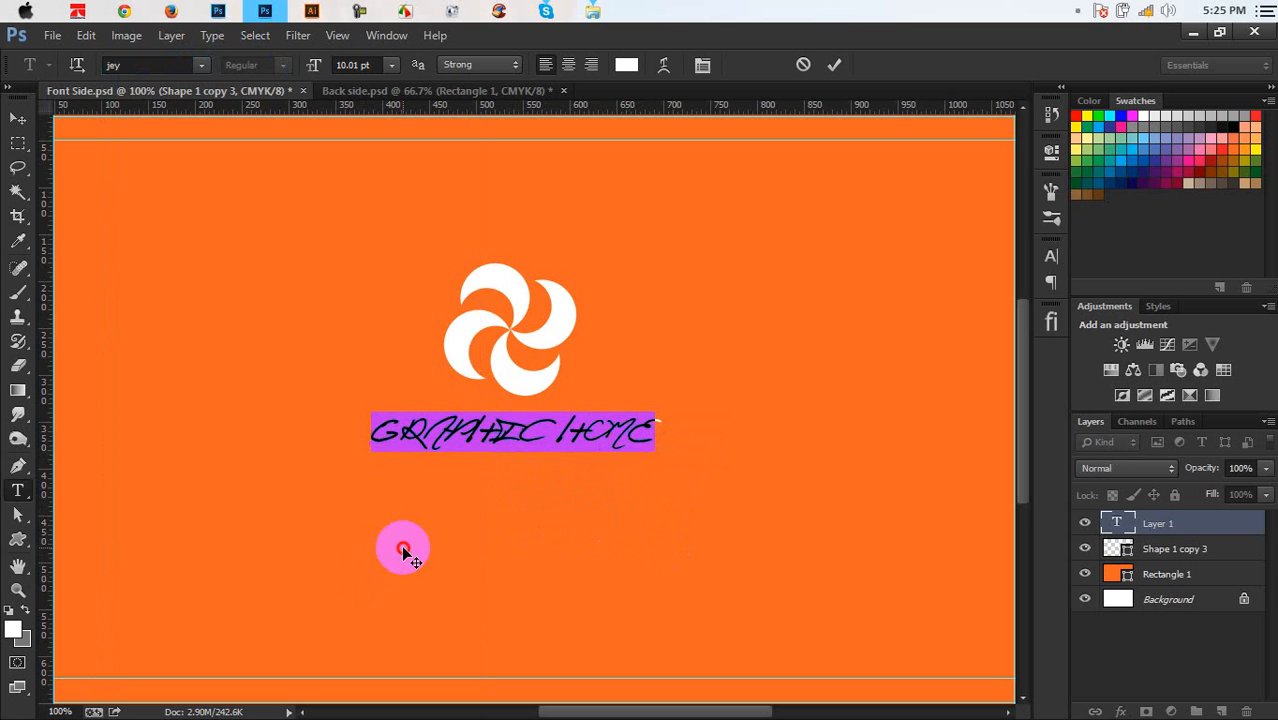
Set the title in the distressed Just Brittled font and commit it
click(202, 64)
click(202, 64)
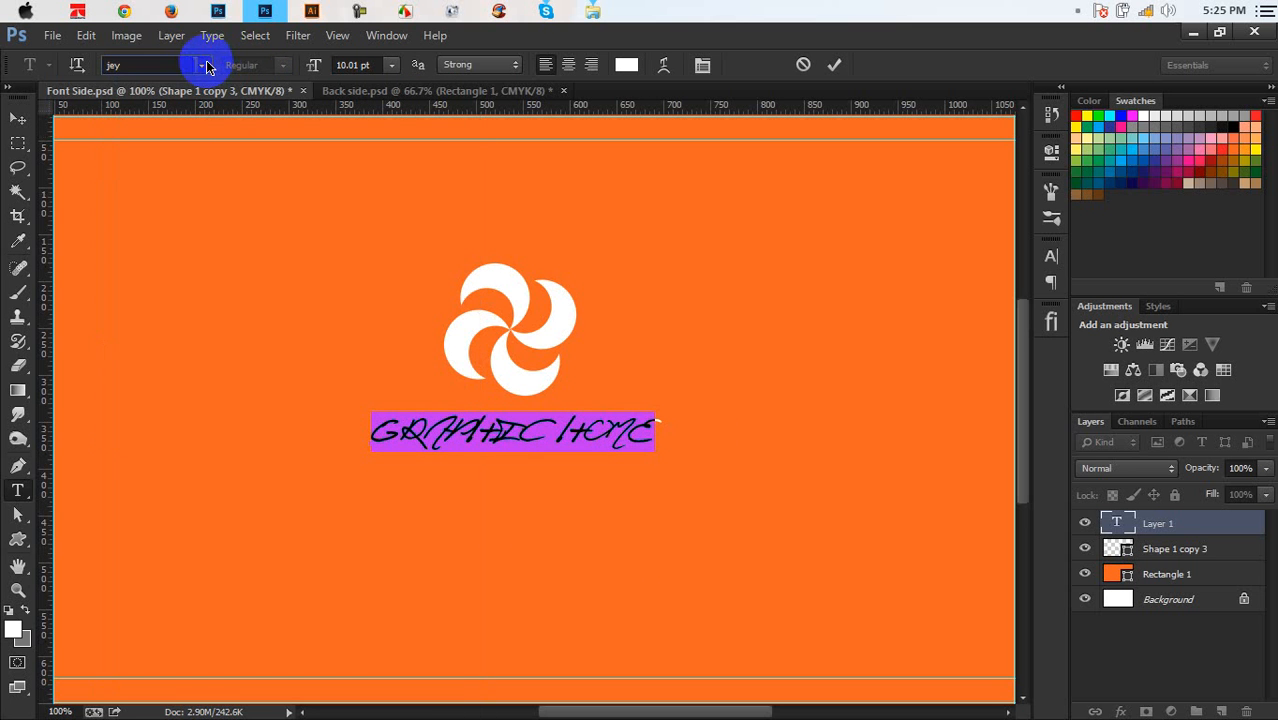
click(202, 64)
click(350, 556)
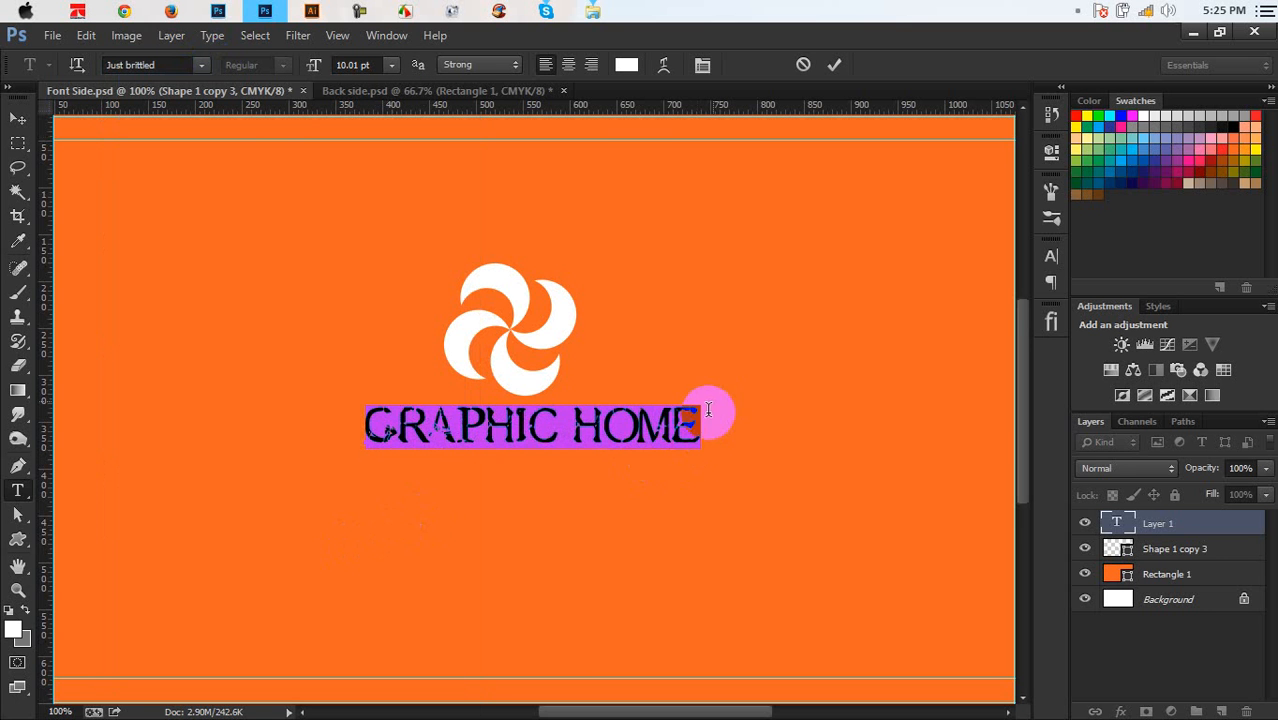
drag(712, 415, 312, 447)
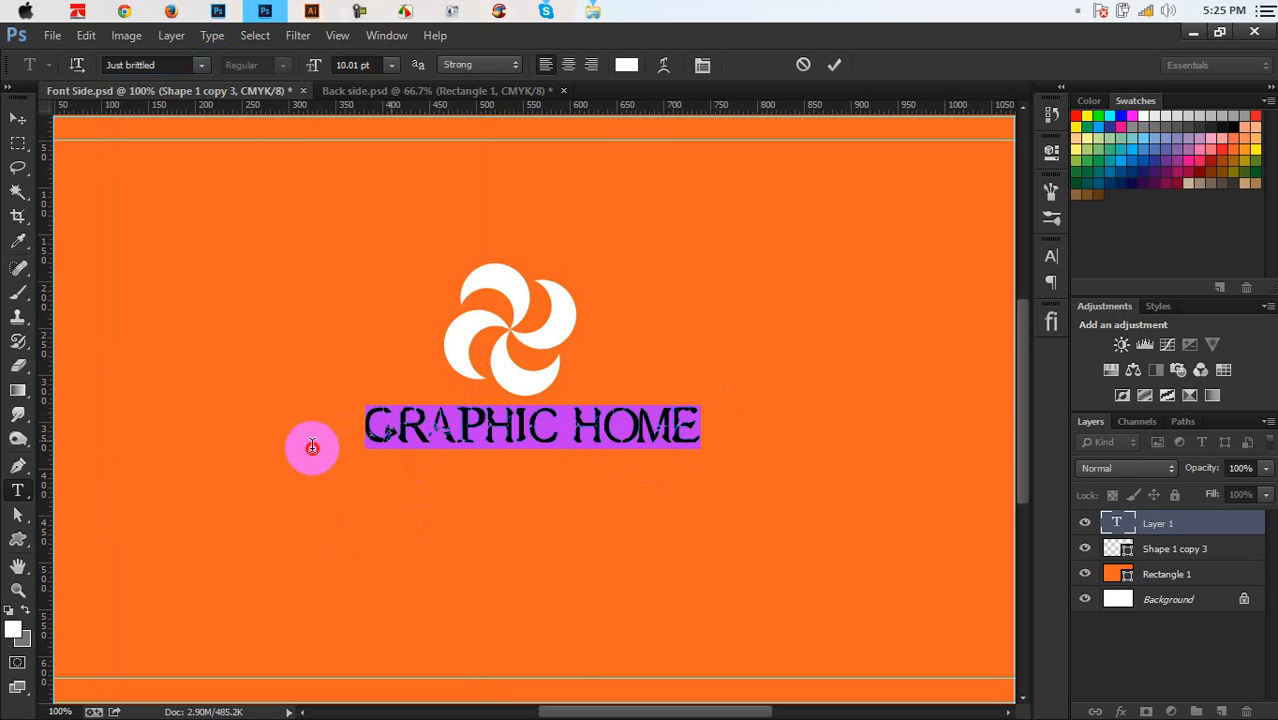
click(834, 64)
click(713, 325)
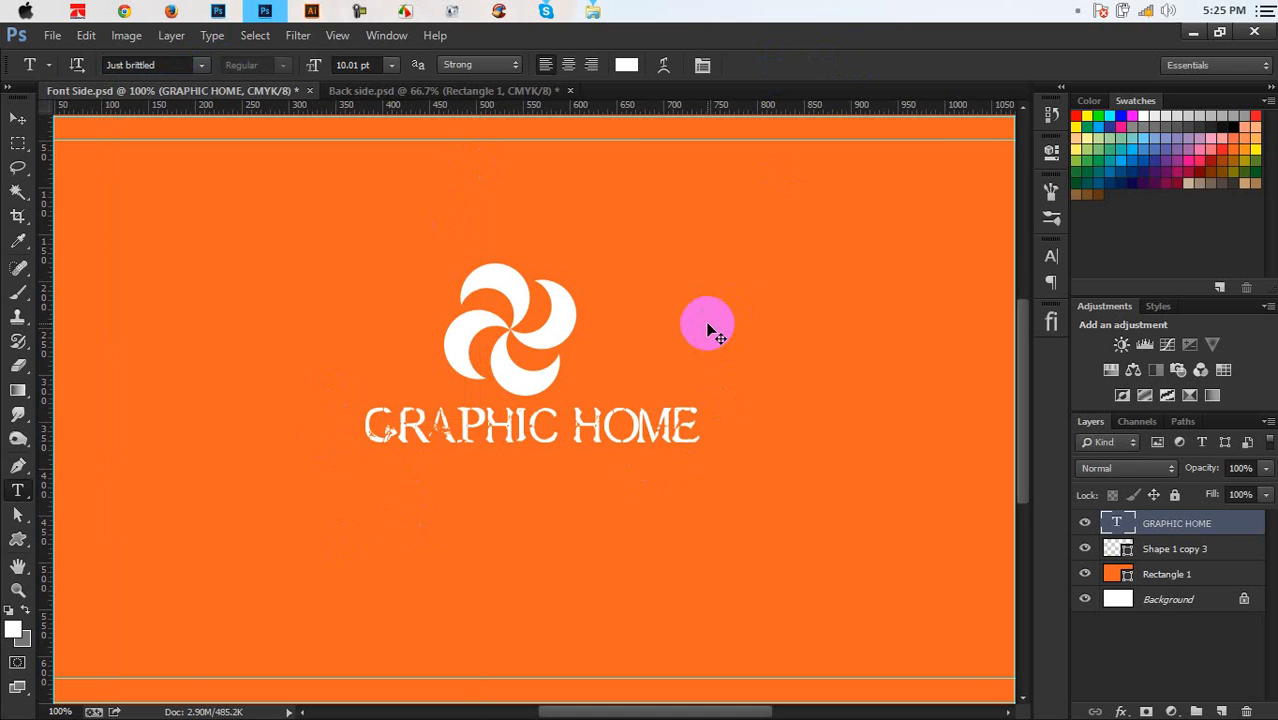
Try Kaushan Script on GRAPHIC HOME, then settle on Komika Axis and commit
key(ctrl+minus)
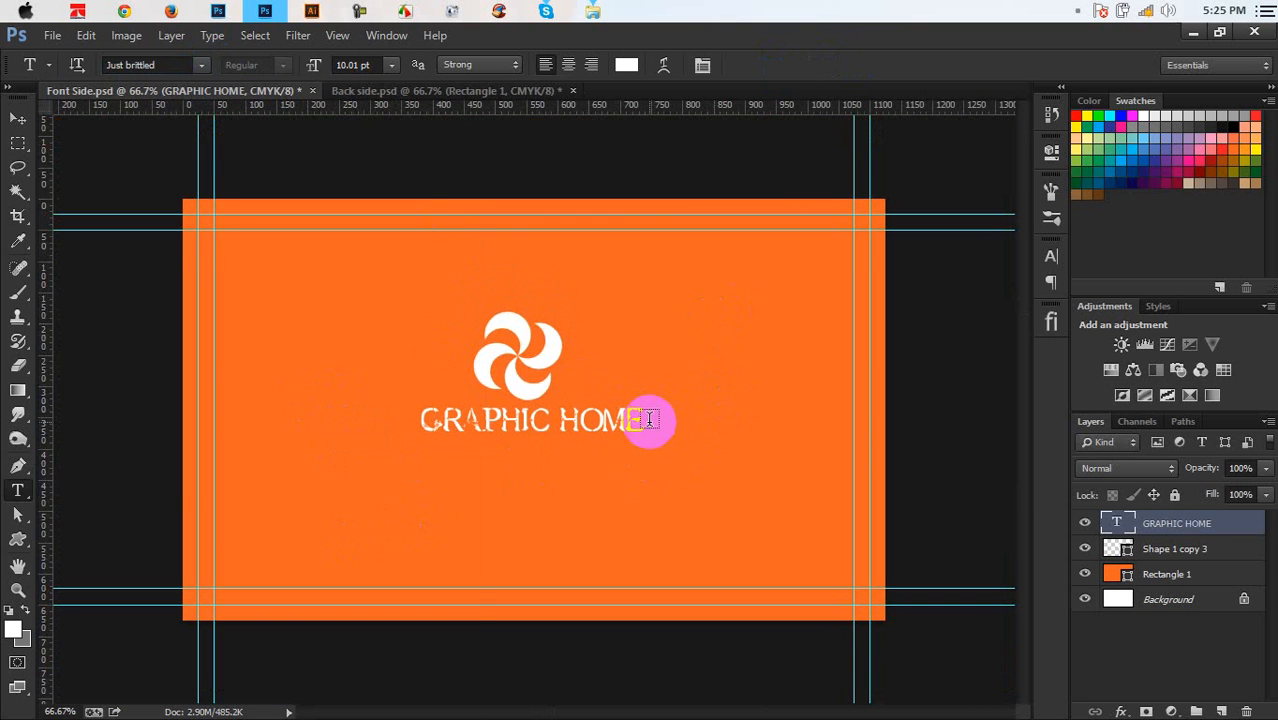
drag(640, 416, 288, 461)
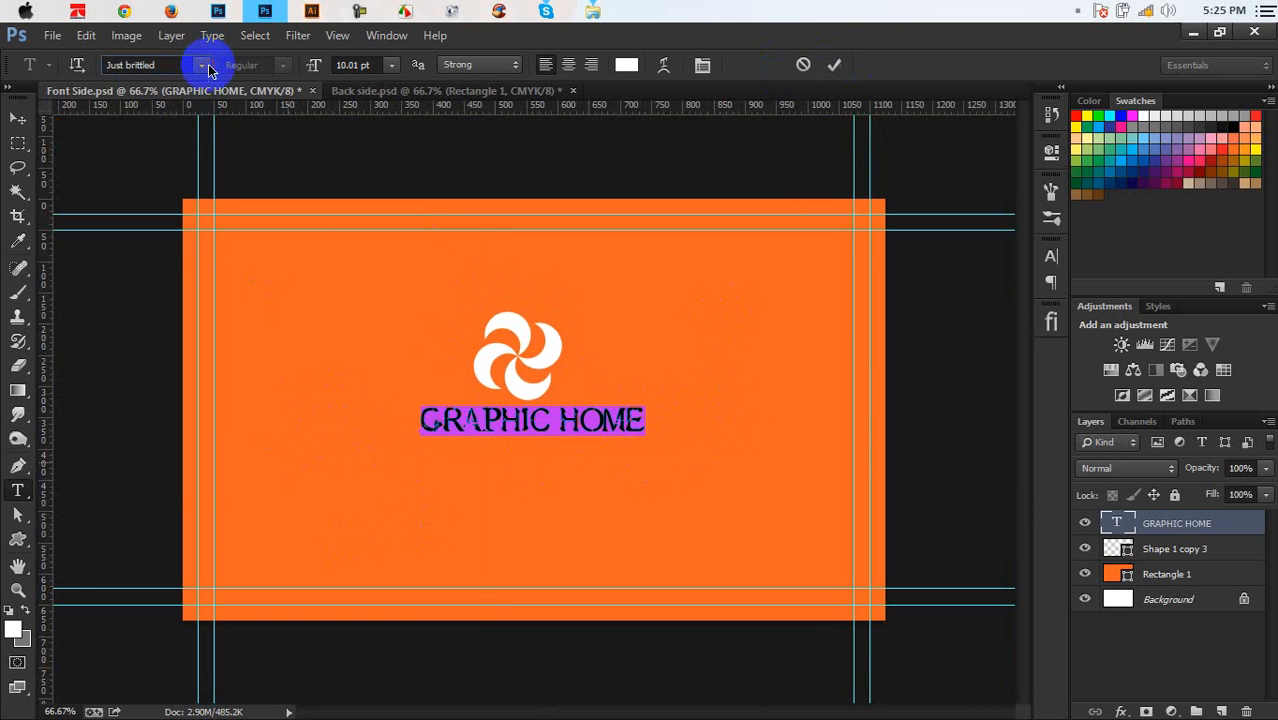
click(201, 65)
click(364, 434)
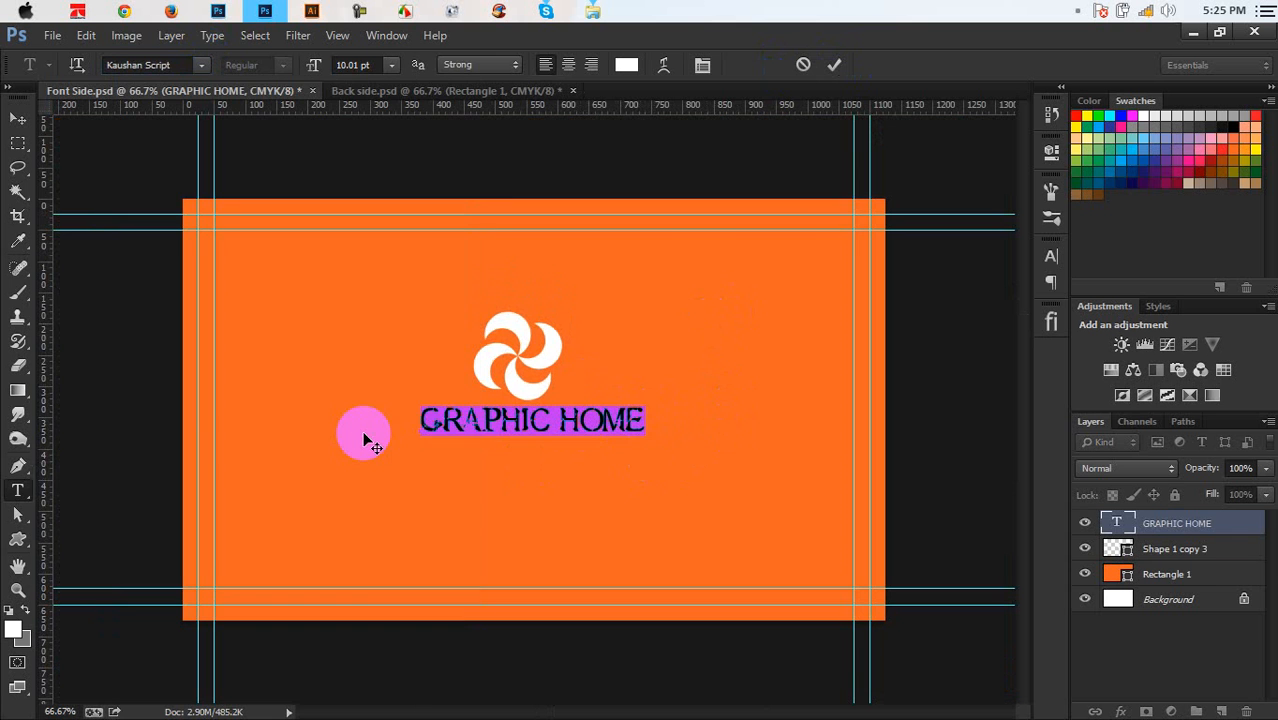
click(200, 65)
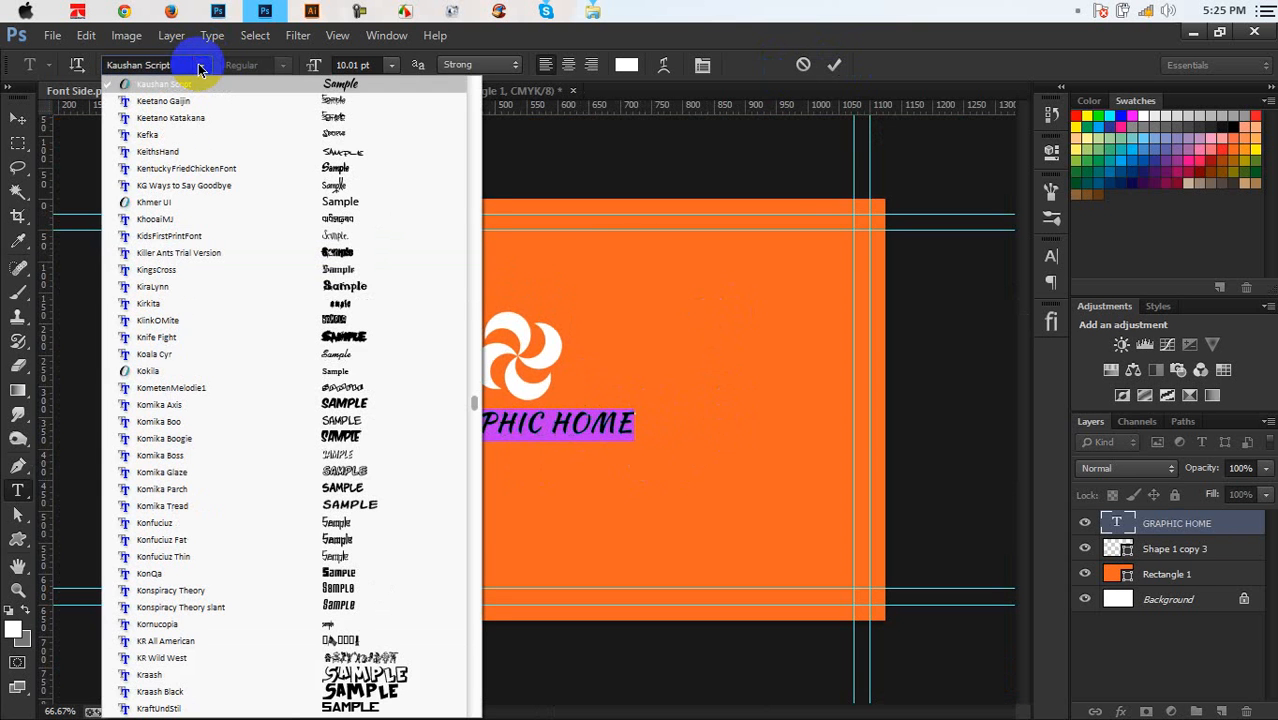
click(322, 404)
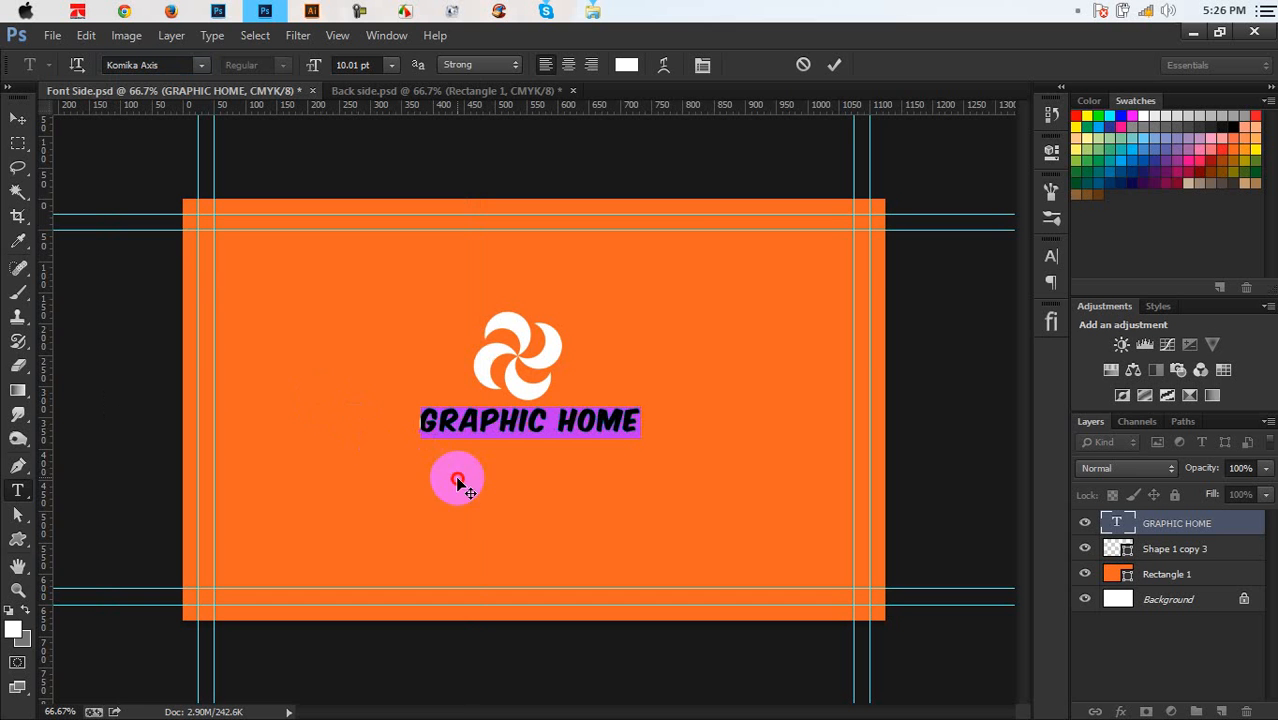
click(834, 64)
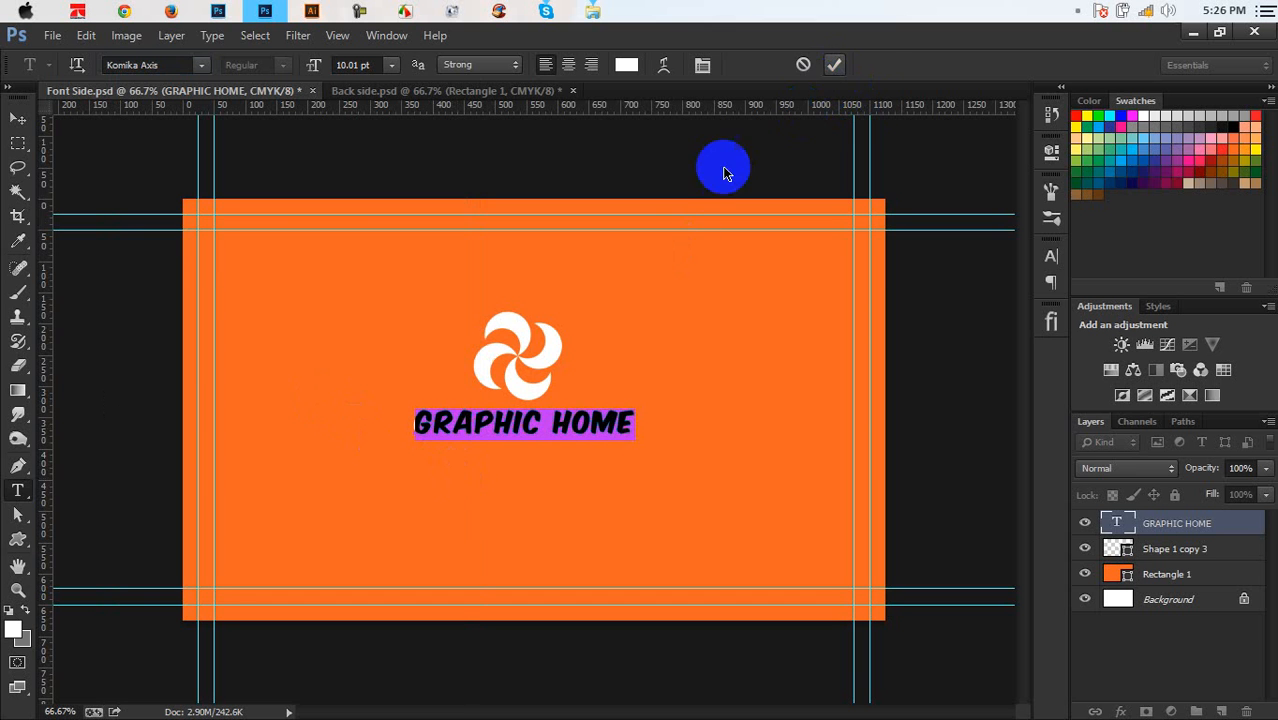
click(17, 118)
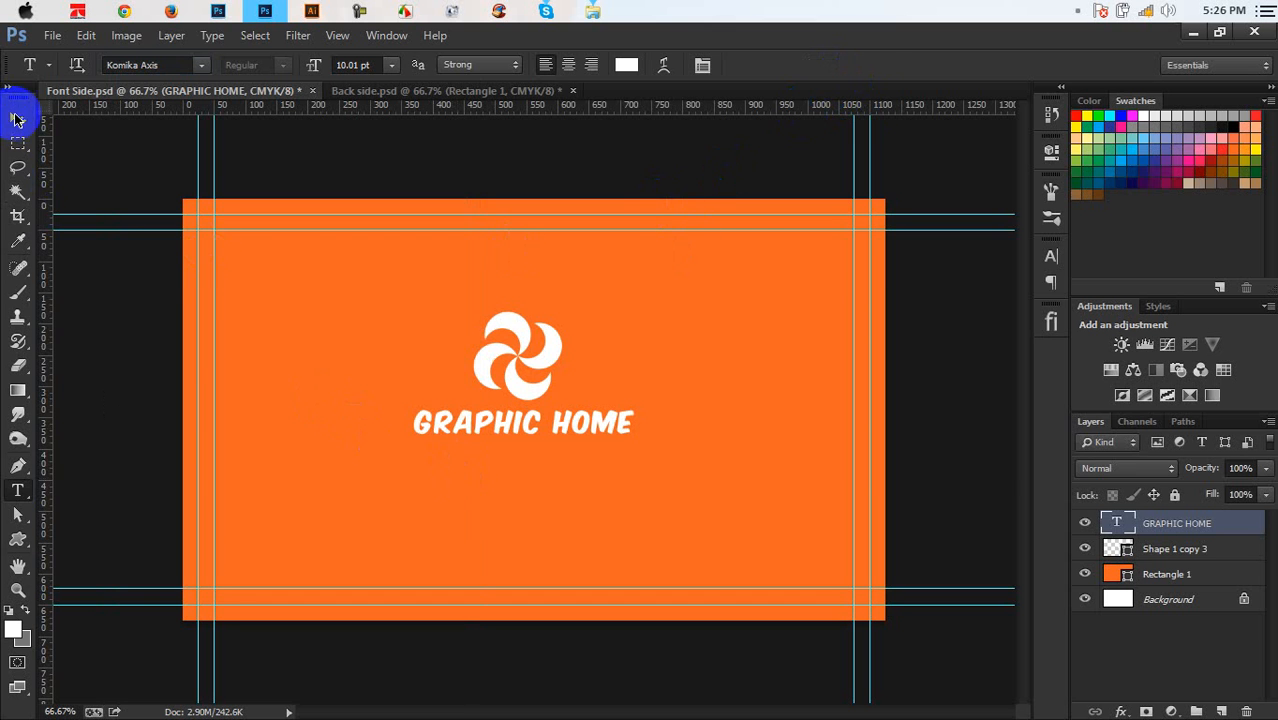
Put the text layer beneath the logo layer and shrink the logo to about 75%
drag(1155, 527, 1160, 542)
shift+click(1175, 523)
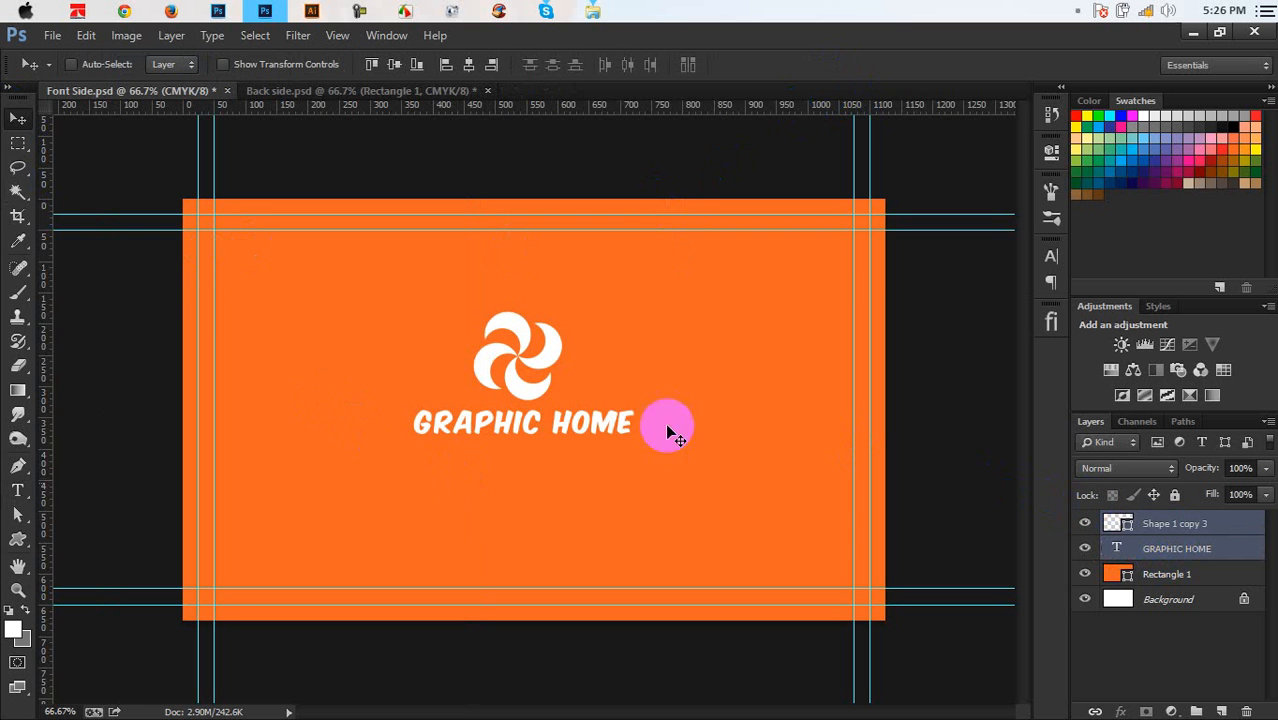
drag(612, 388, 629, 432)
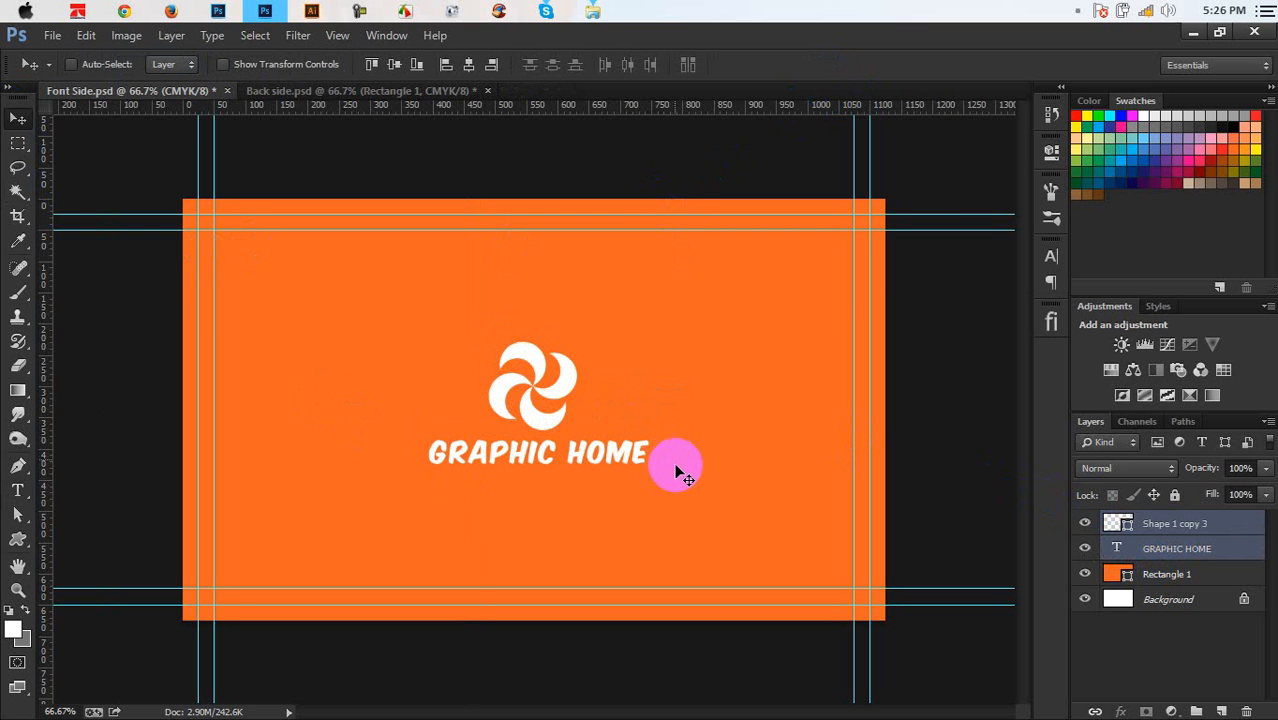
key(ctrl+plus)
click(1110, 520)
key(ctrl+t)
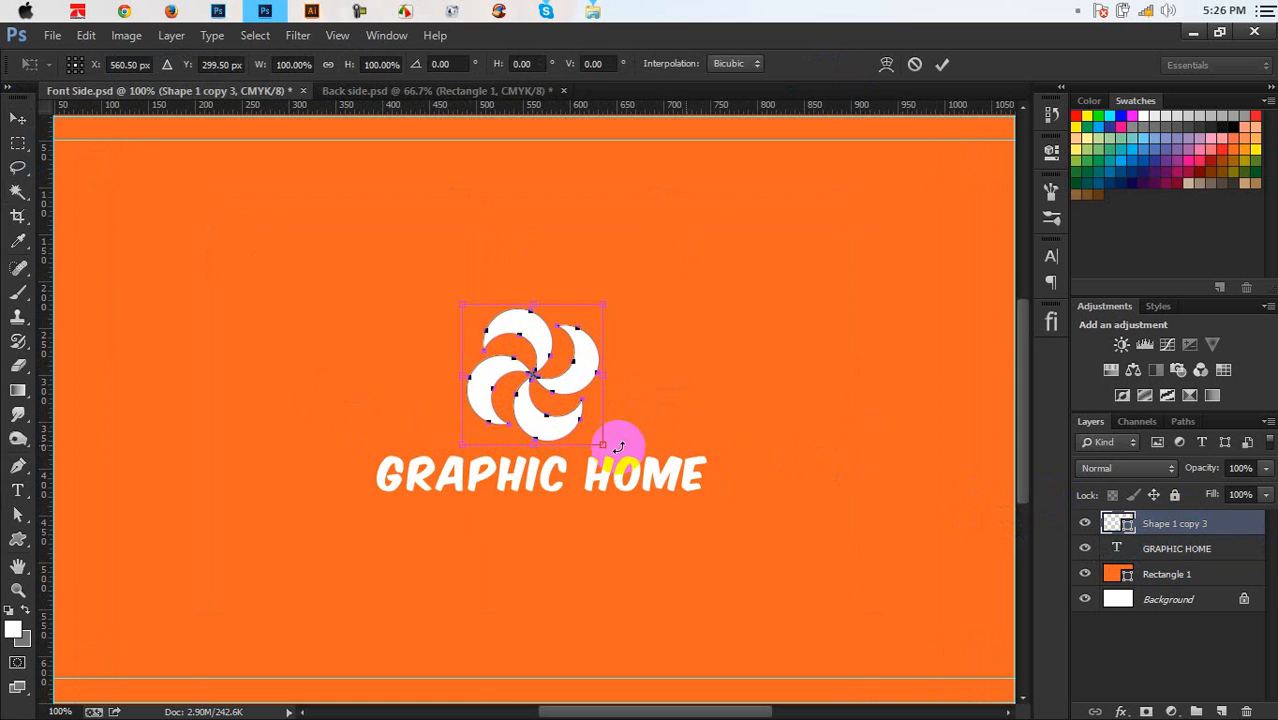
drag(603, 449, 586, 428)
drag(560, 397, 500, 388)
key(Return)
Create two small rotated pinwheel copies beside the main logo
key(ctrl+t)
key(Return)
key(ctrl+t)
key(Return)
key(Left)
key(Left)
key(Left)
key(Left)
key(Left)
key(Left)
key(Left)
key(Left)
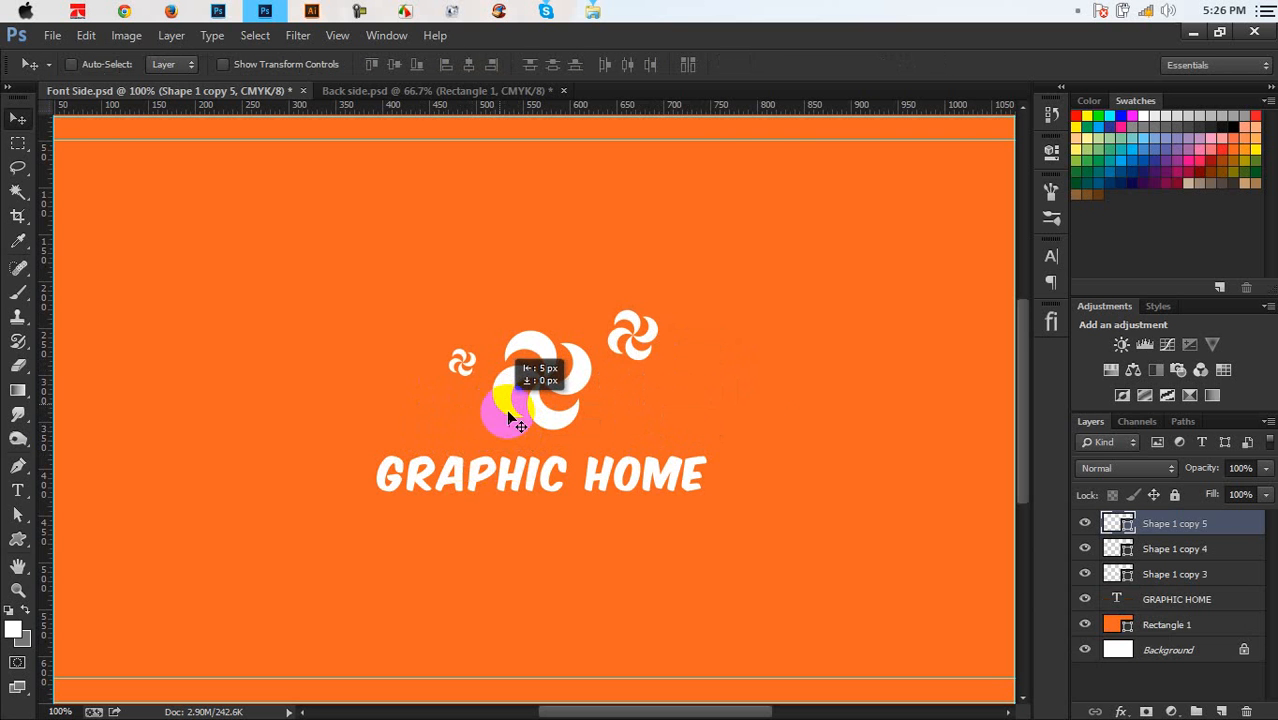
Reposition the small pinwheels and fade the upper-right one to about 68% opacity
click(1180, 549)
mouse_move(822, 409)
mouse_down()
mouse_move(811, 409)
mouse_move(825, 410)
mouse_up()
click(1174, 464)
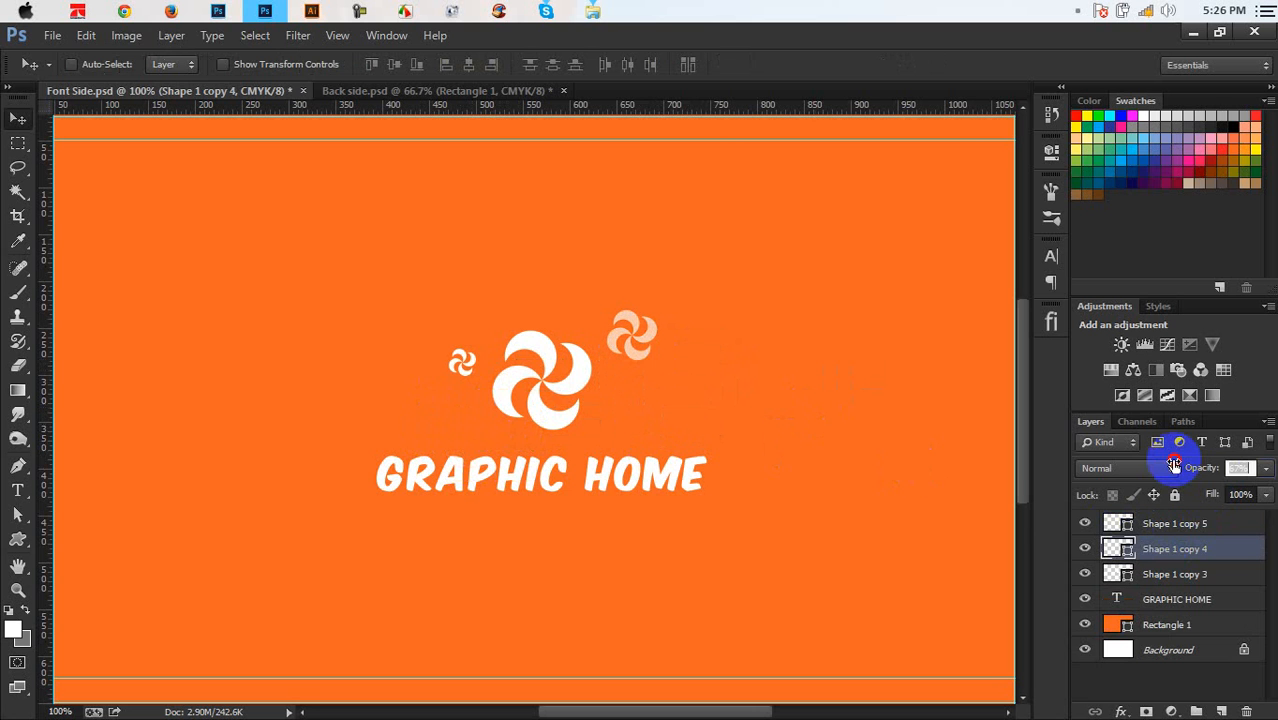
drag(1174, 464, 1177, 466)
click(1190, 520)
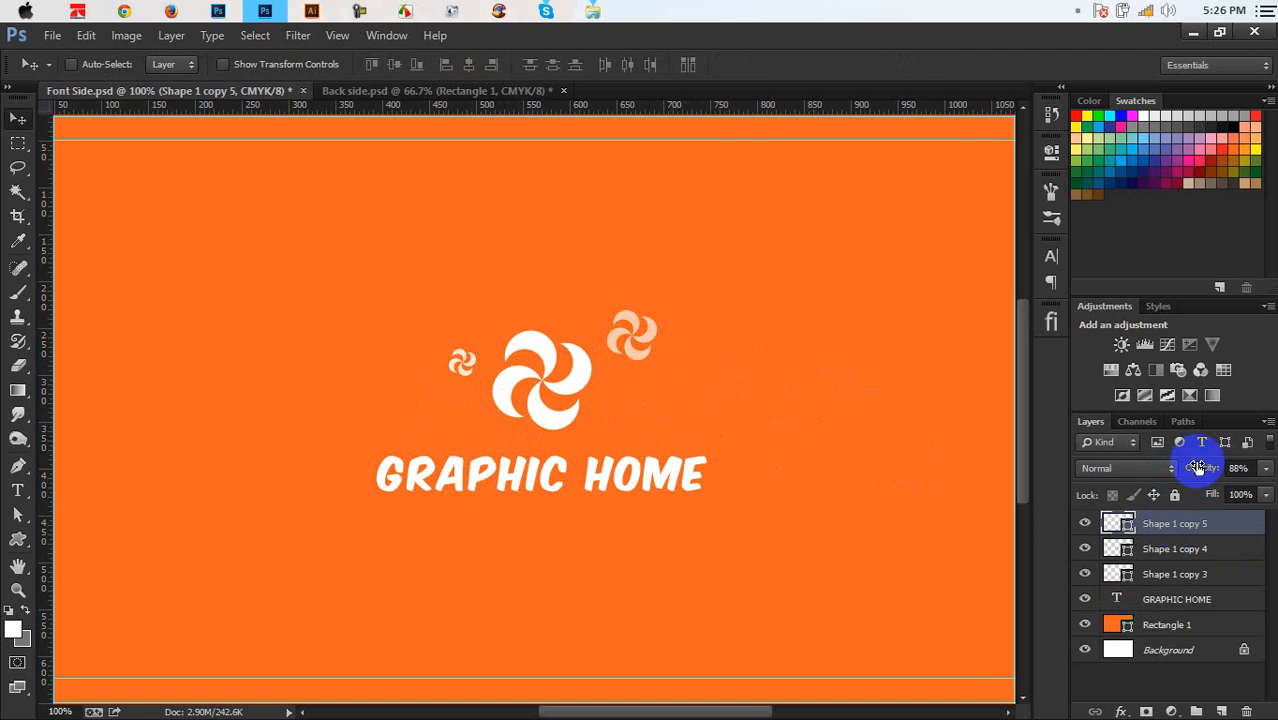
drag(880, 463, 819, 402)
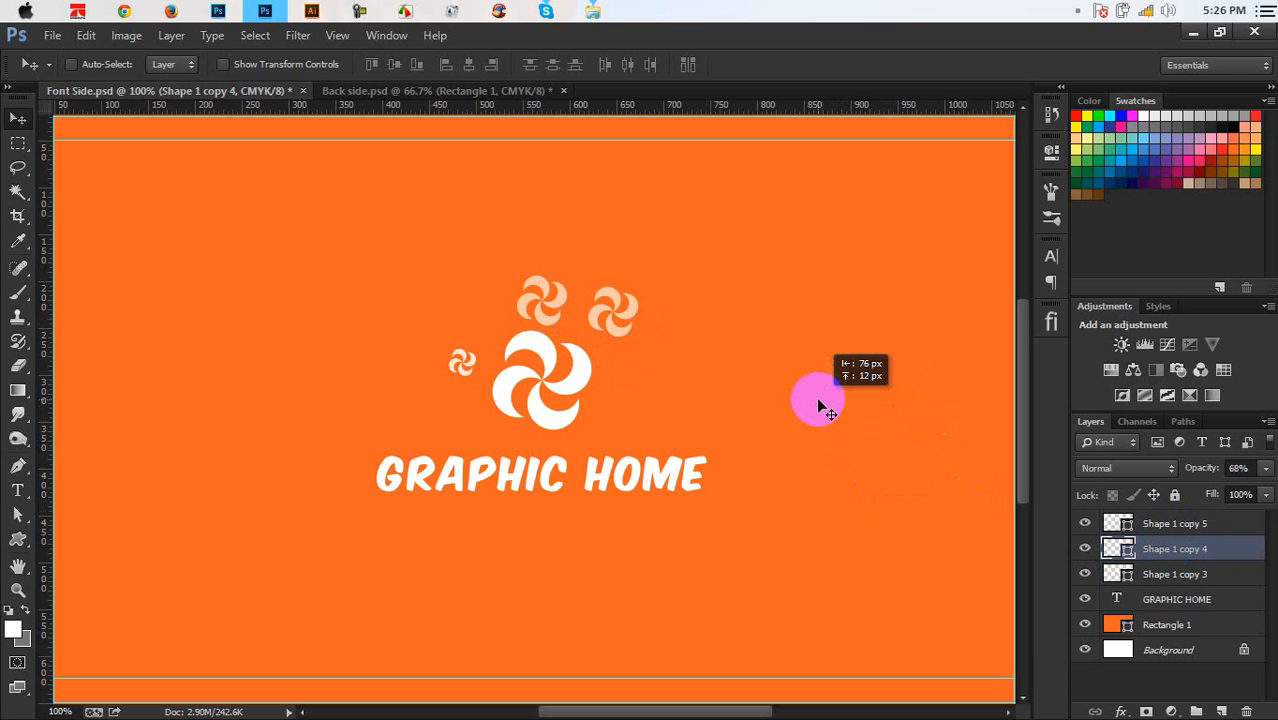
Add a third pinwheel copy shrunk to about 65% and rotated about 29° beside the logo
key(ctrl+alt+t)
drag(569, 326, 618, 383)
key(Return)
key(ctrl+t)
key(Return)
mouse_move(652, 428)
mouse_down()
mouse_move(676, 405)
mouse_move(585, 314)
mouse_move(666, 440)
mouse_move(675, 420)
mouse_up()
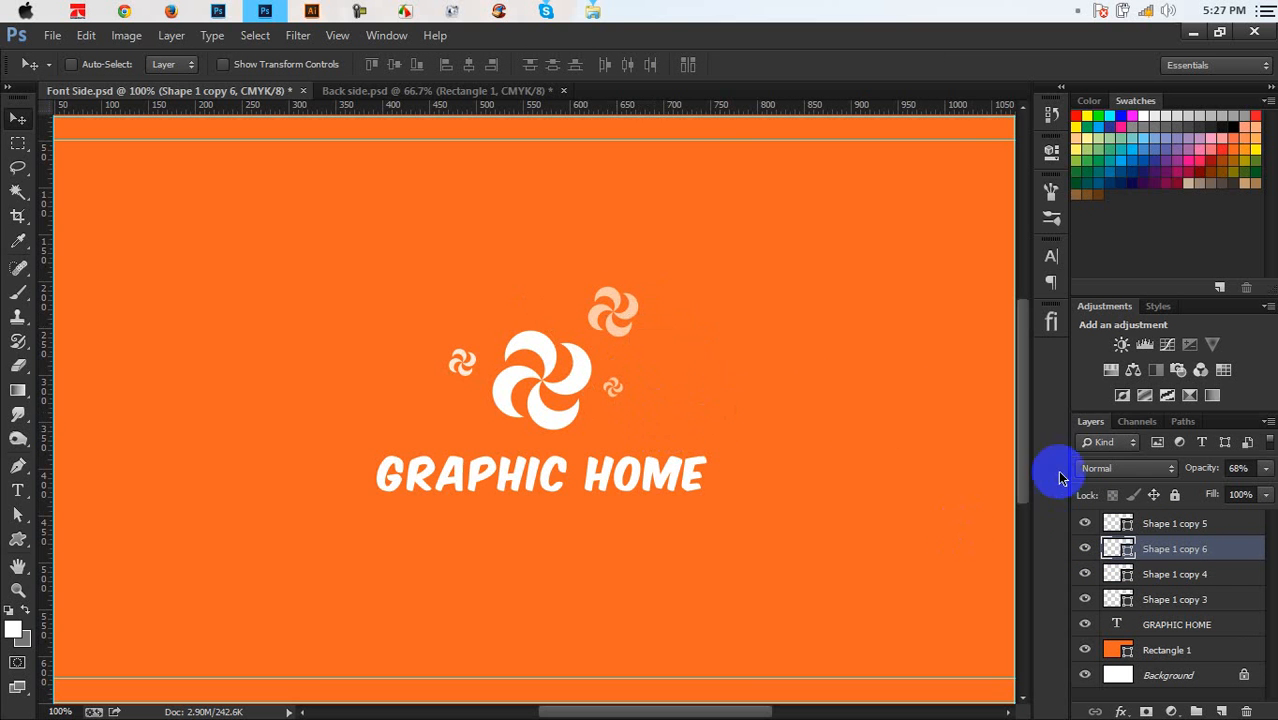
click(1190, 577)
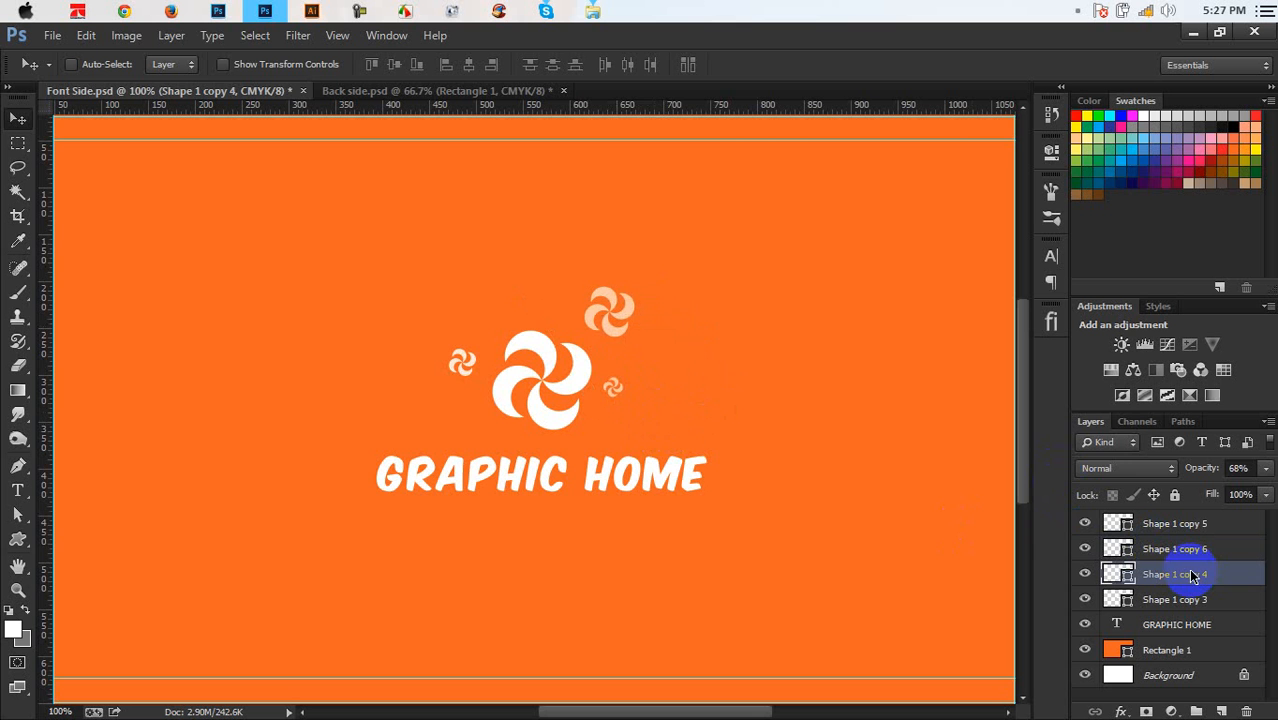
key(Left)
key(Left)
key(Left)
key(Left)
key(Left)
key(Left)
key(Left)
key(Left)
key(ctrl+minus)
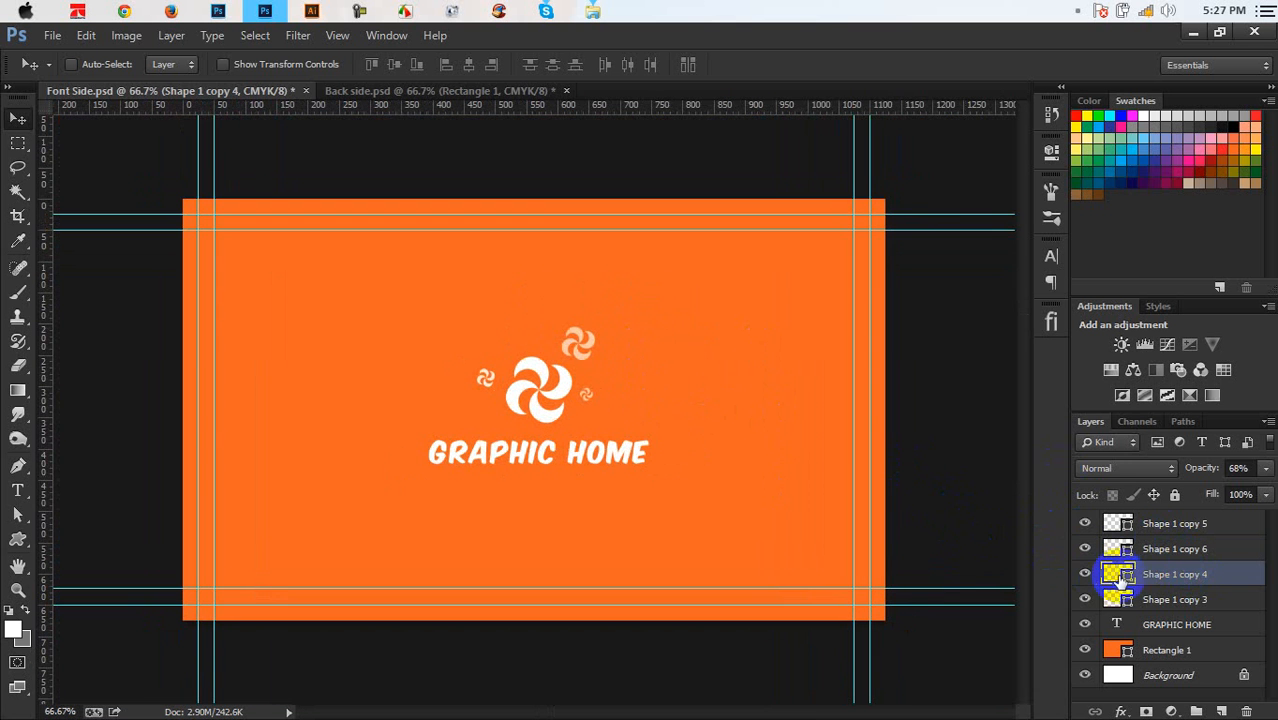
Group the logo, small pinwheels and GRAPHIC HOME text into Group 1
click(1168, 523)
shift+click(1182, 625)
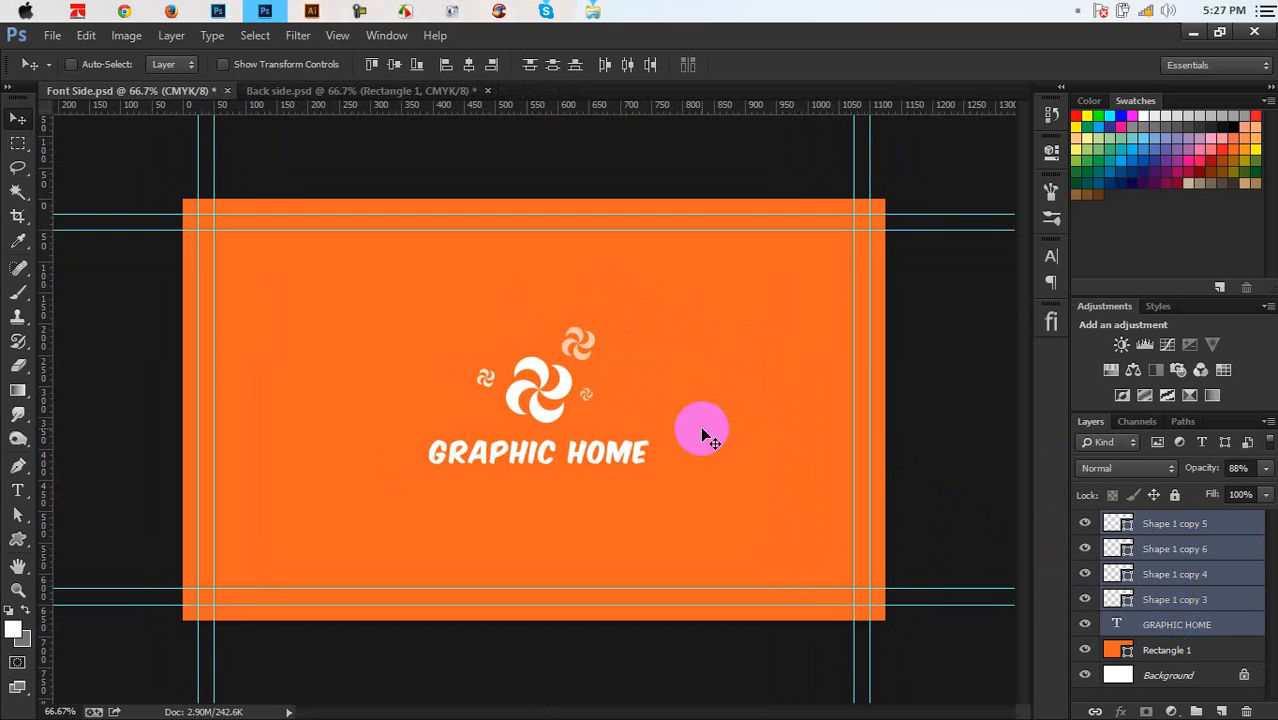
key(ctrl+g)
drag(626, 416, 621, 424)
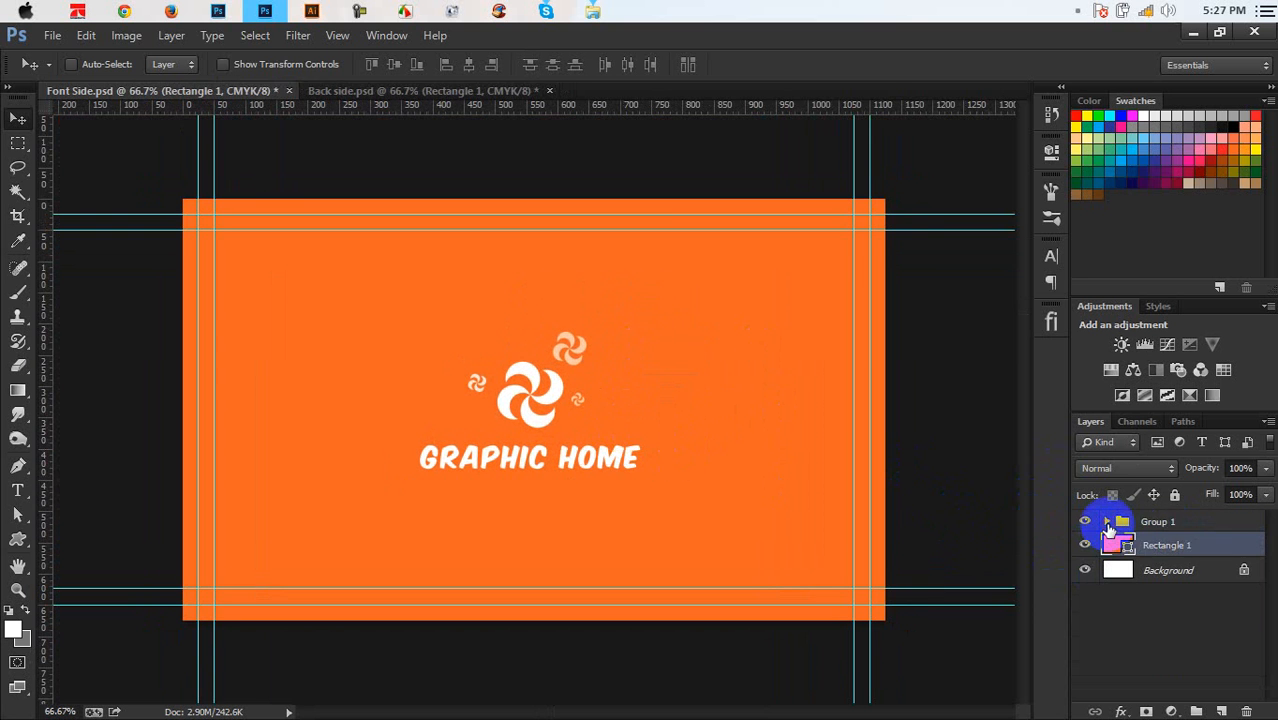
Duplicate the GRAPHIC HOME text just below the original and begin editing the copy
click(1107, 521)
click(1178, 646)
drag(701, 490, 655, 510)
double_click(1137, 649)
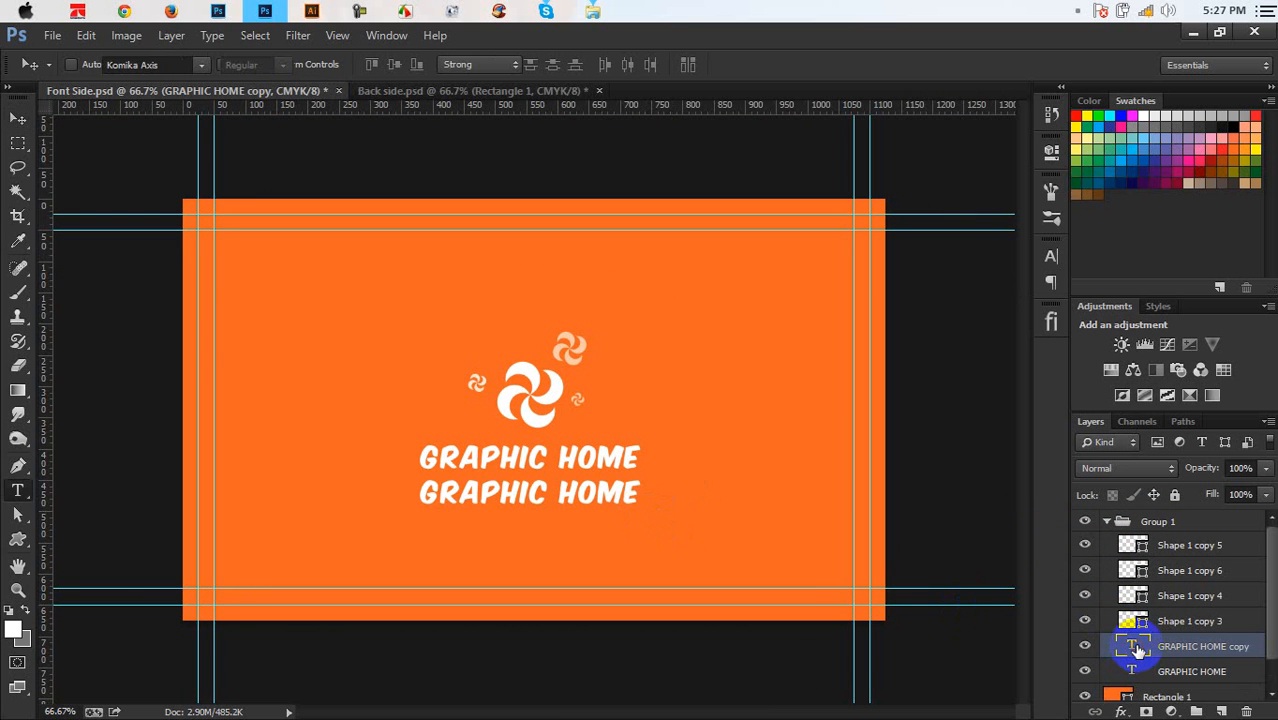
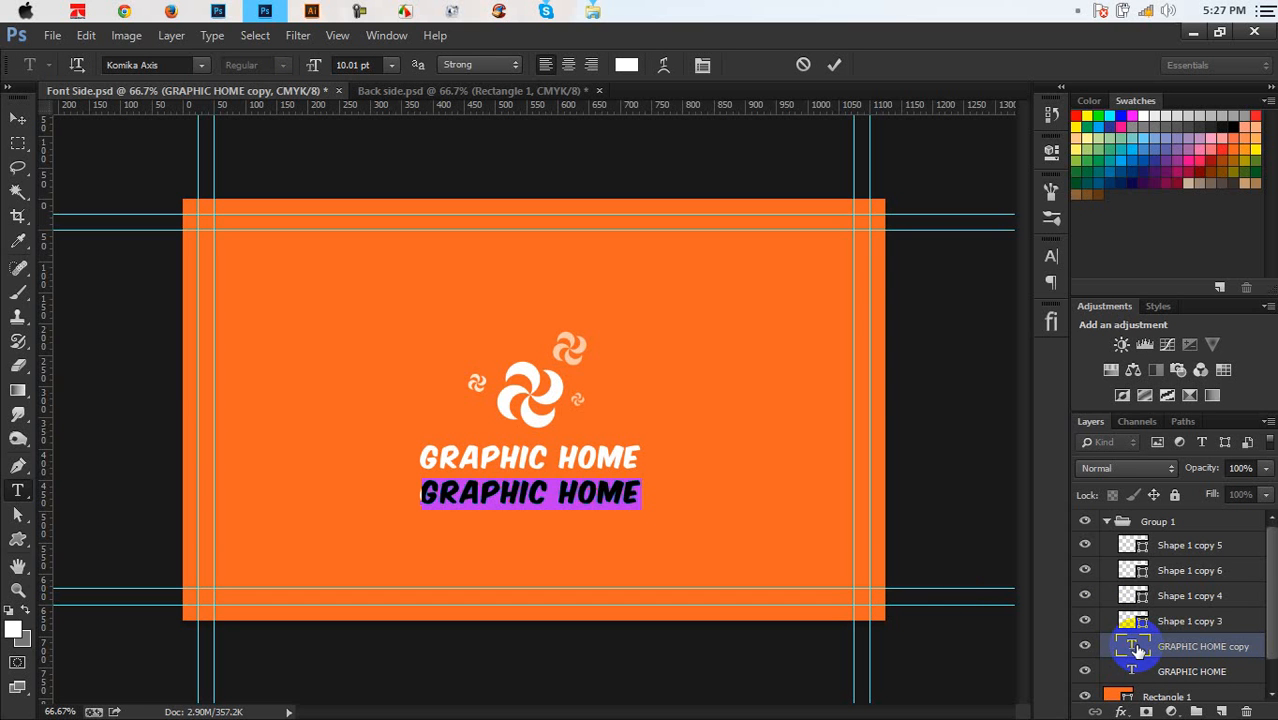
Type DESIGN YOUR LIFE over the copied line and fix the DESIGH typo with Check Spelling
text(DESIGH YOUR LIFE)
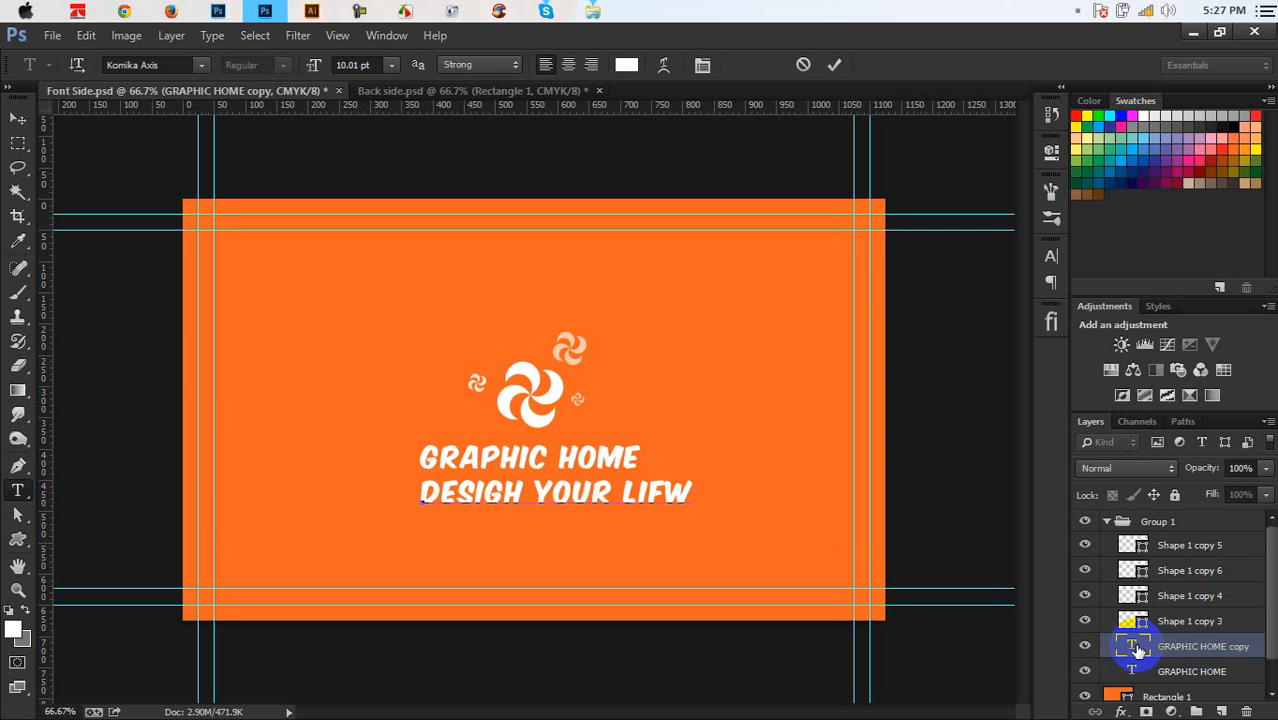
double_click(1140, 652)
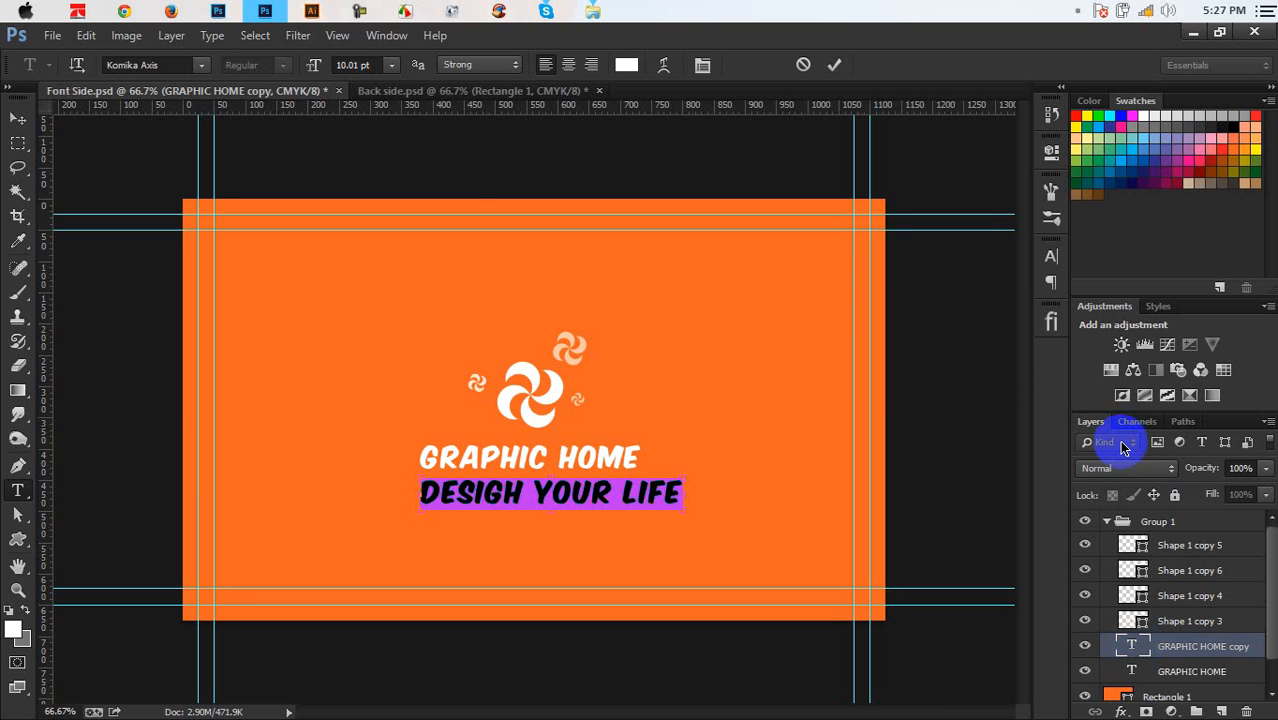
click(201, 65)
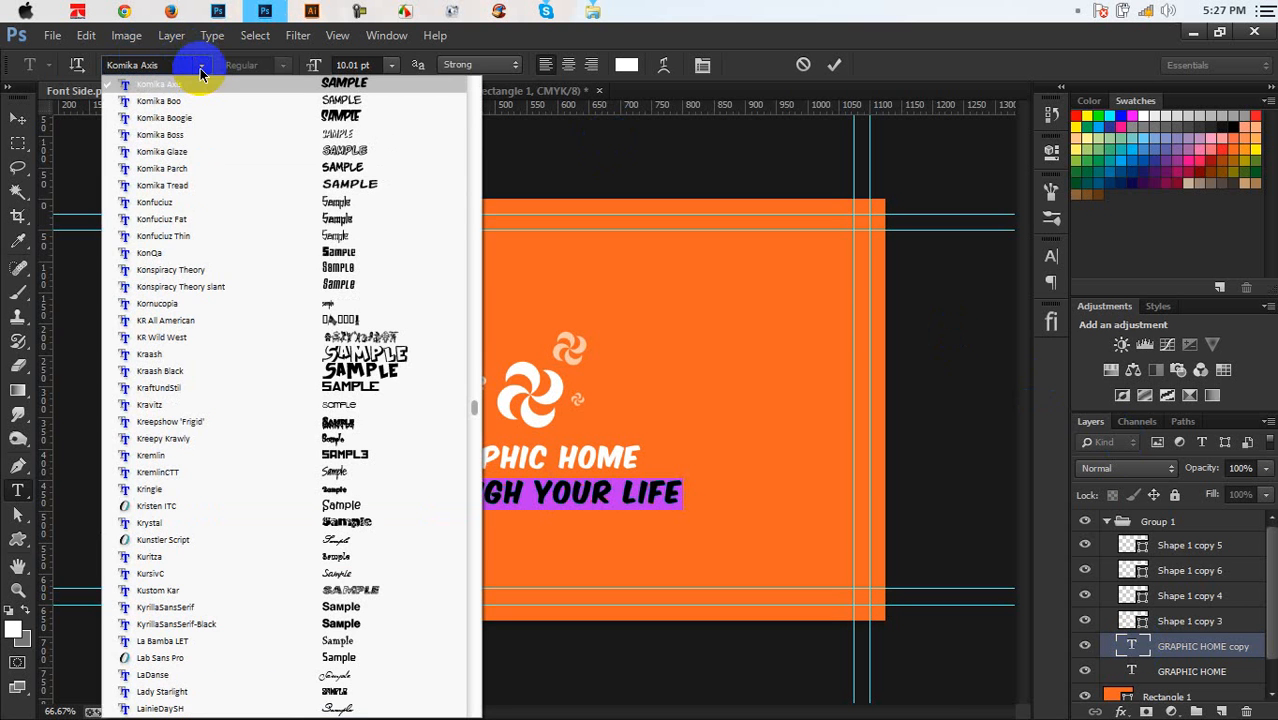
click(643, 480)
right_click(627, 480)
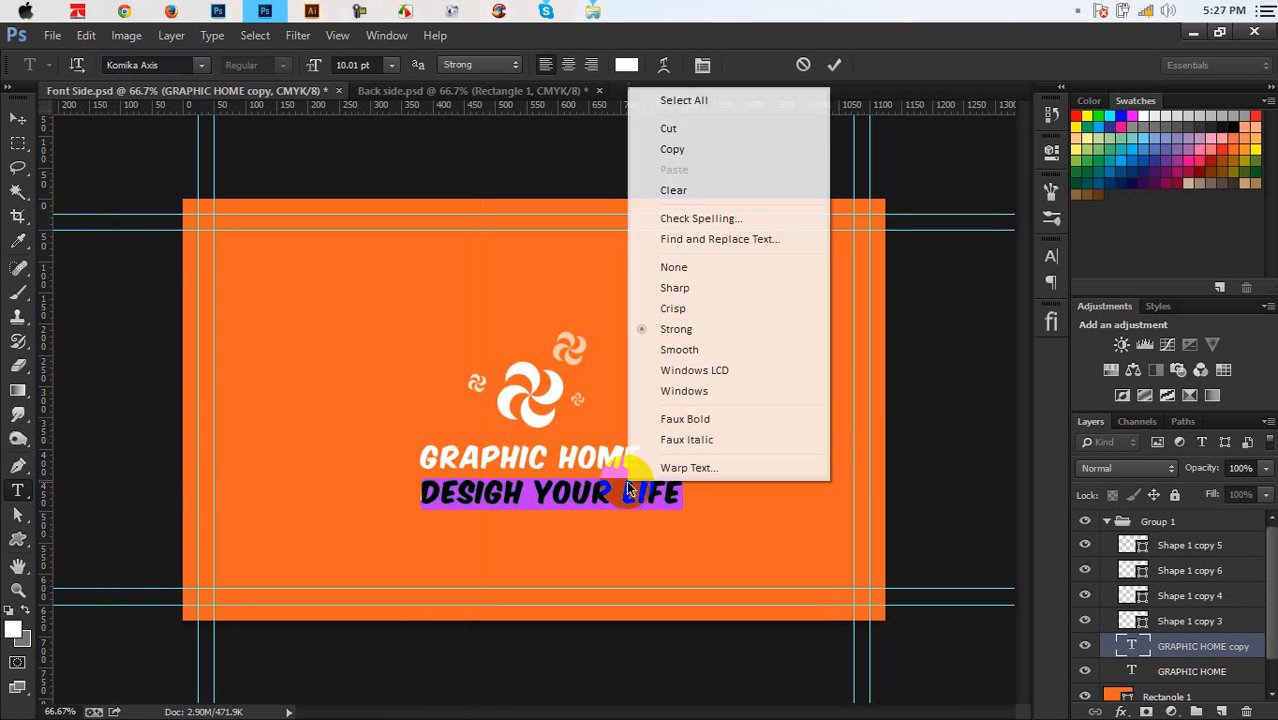
click(712, 220)
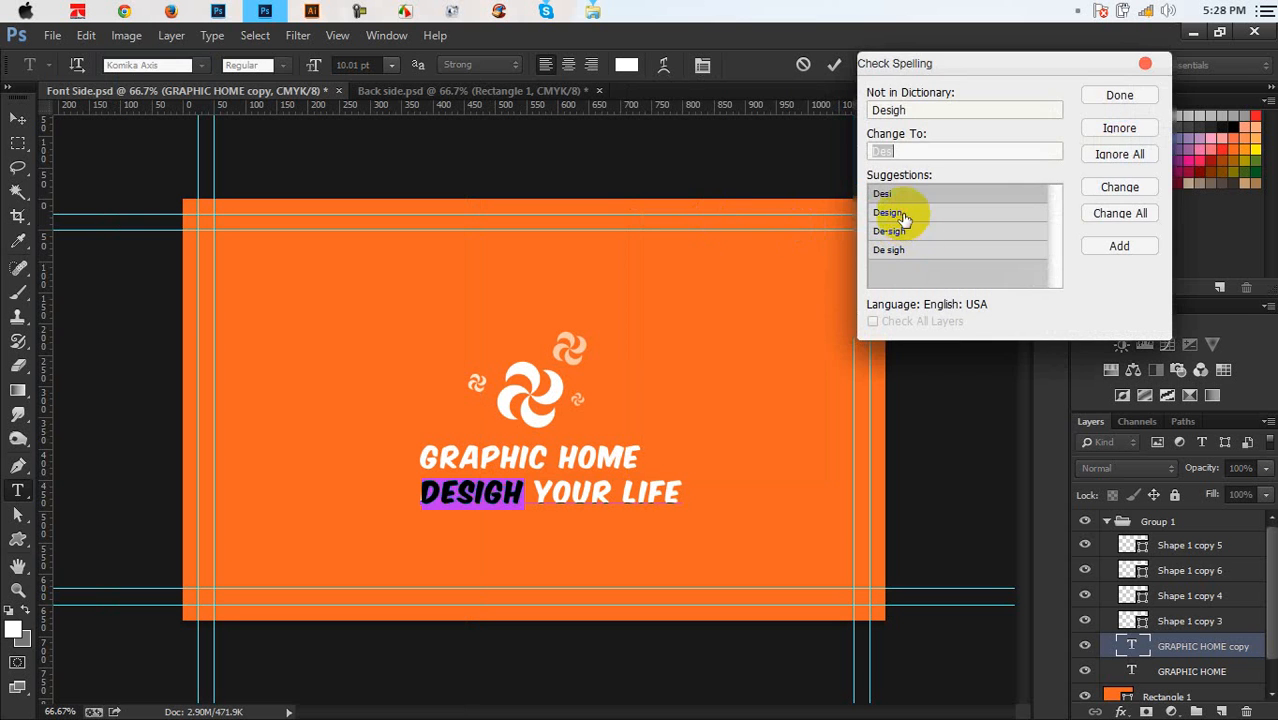
click(903, 216)
click(1113, 190)
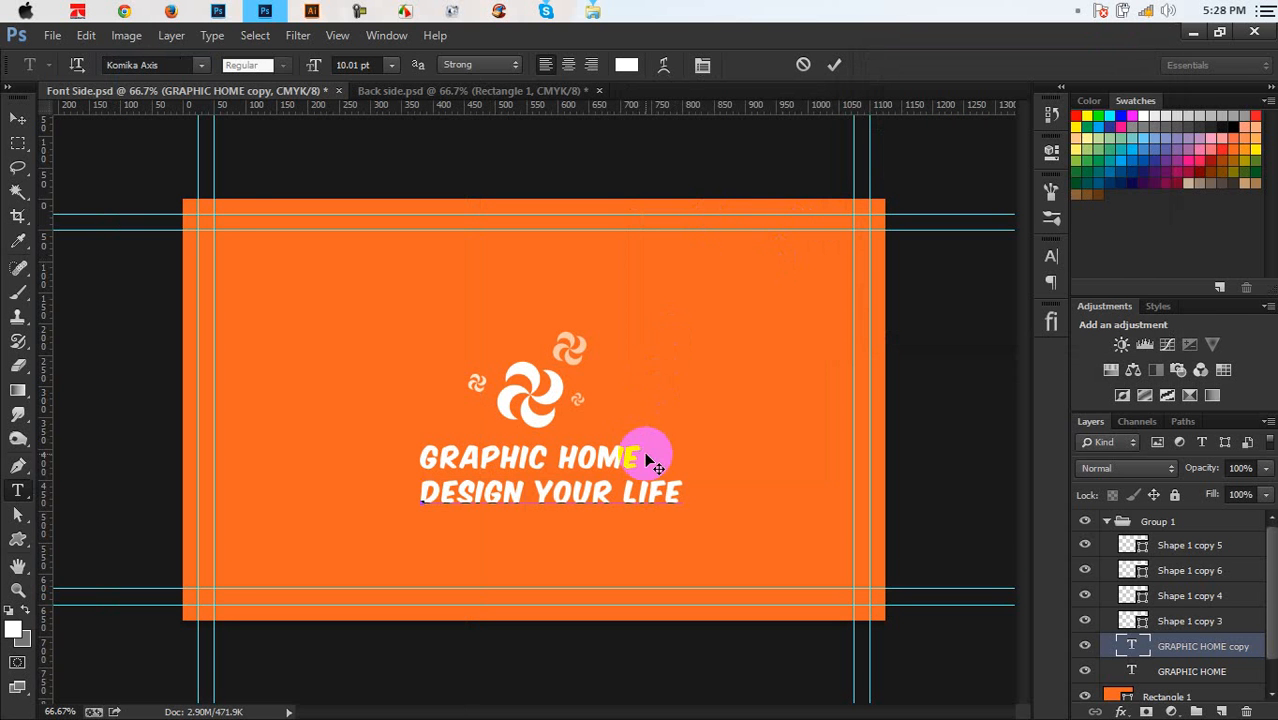
Set the tagline in Lao UI at 6.01 pt
key(ctrl+a)
click(203, 66)
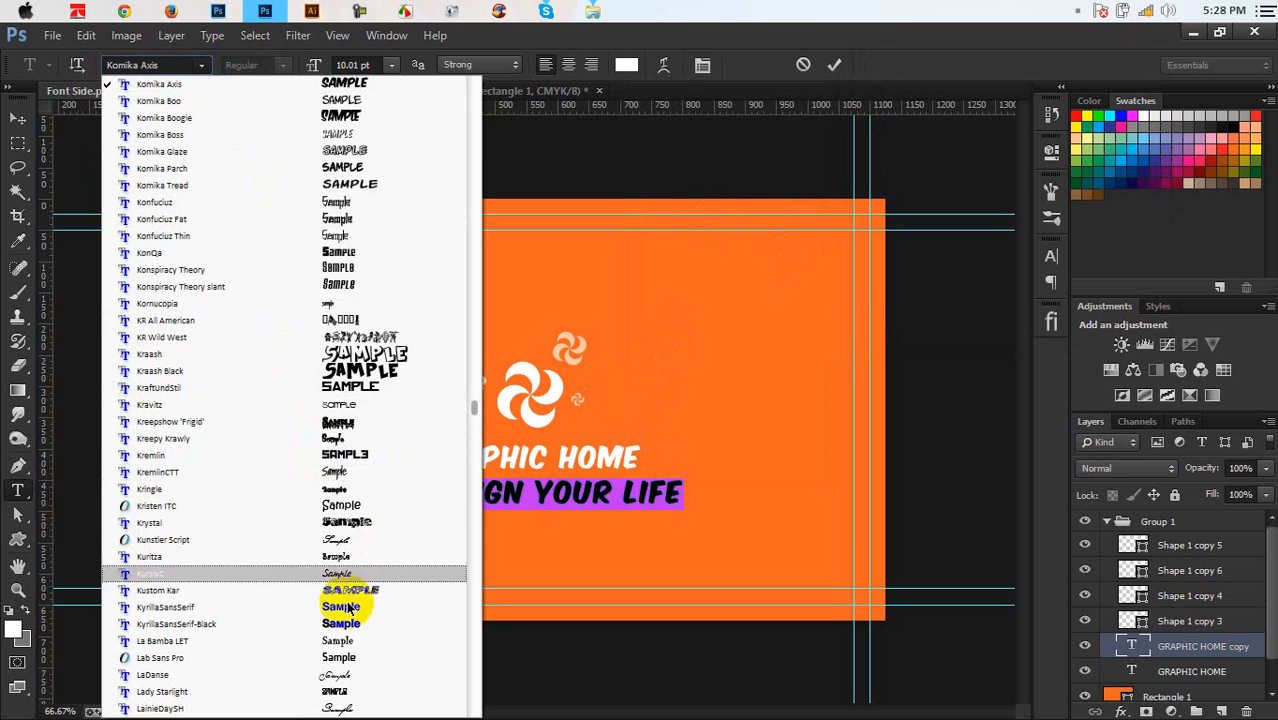
click(339, 657)
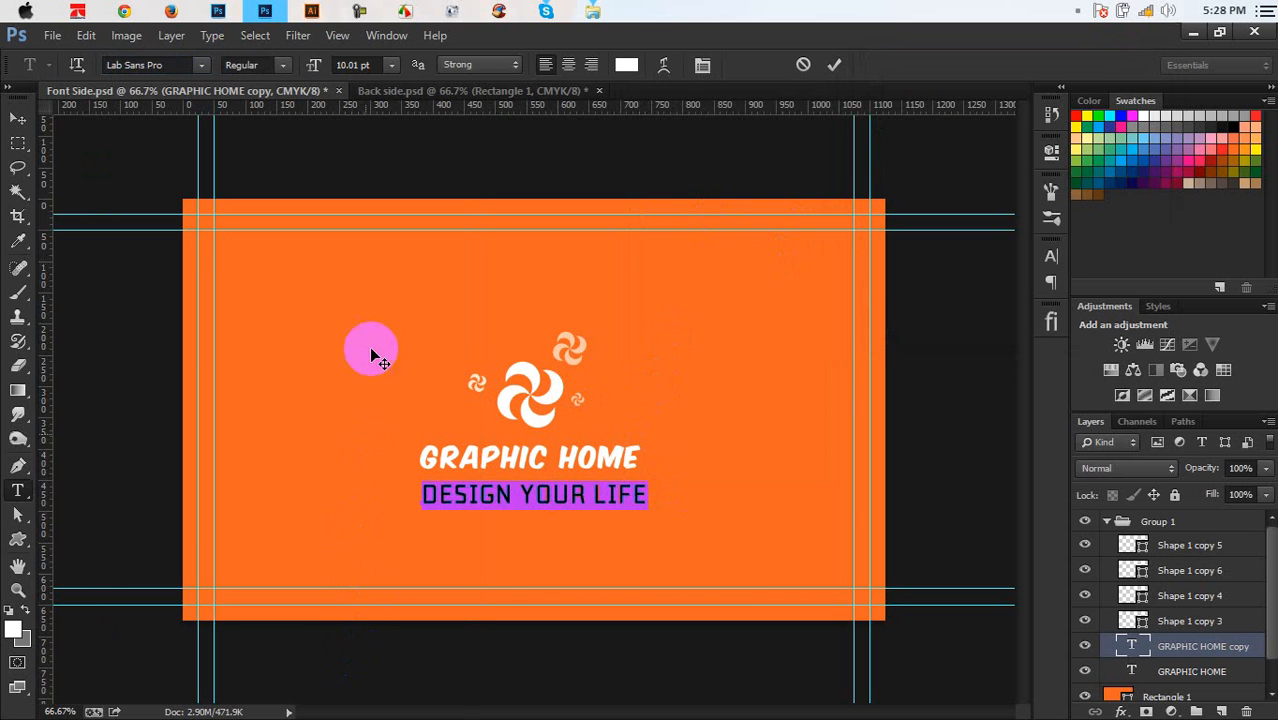
click(200, 64)
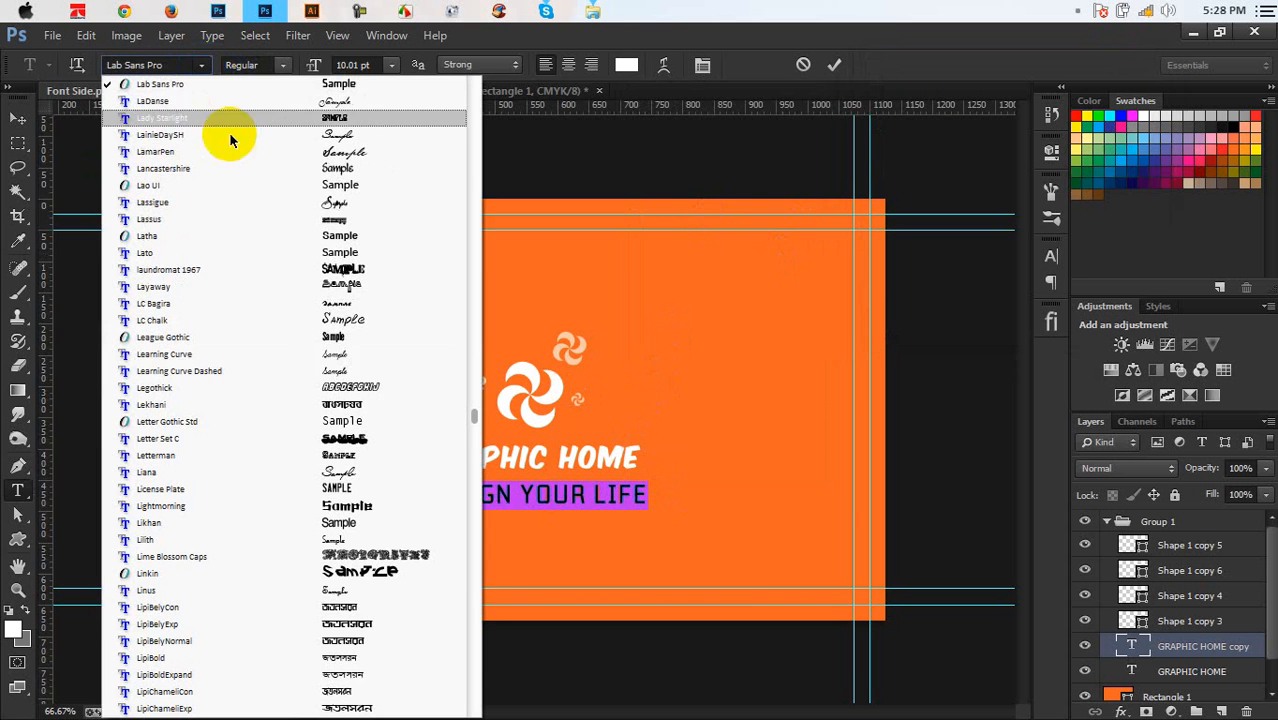
click(256, 186)
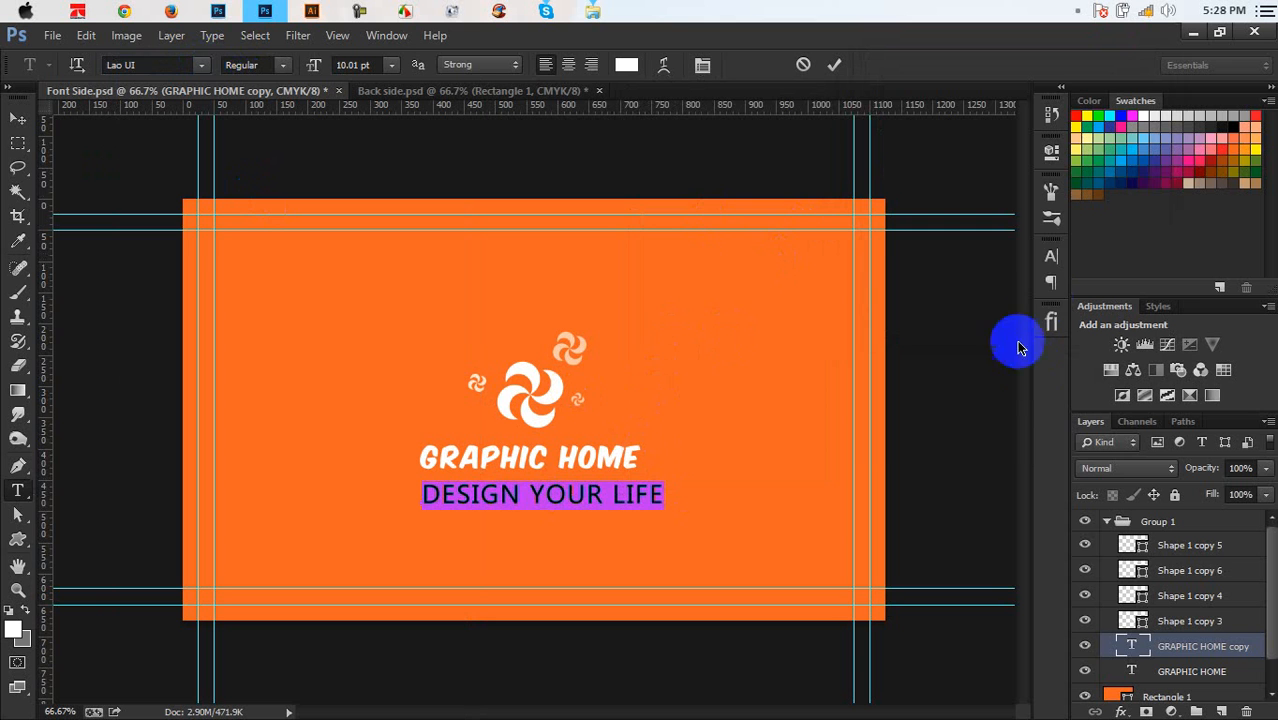
Keep All Caps on, widen the letter spacing, and nudge the tagline under GRAPHIC HOME
click(1050, 254)
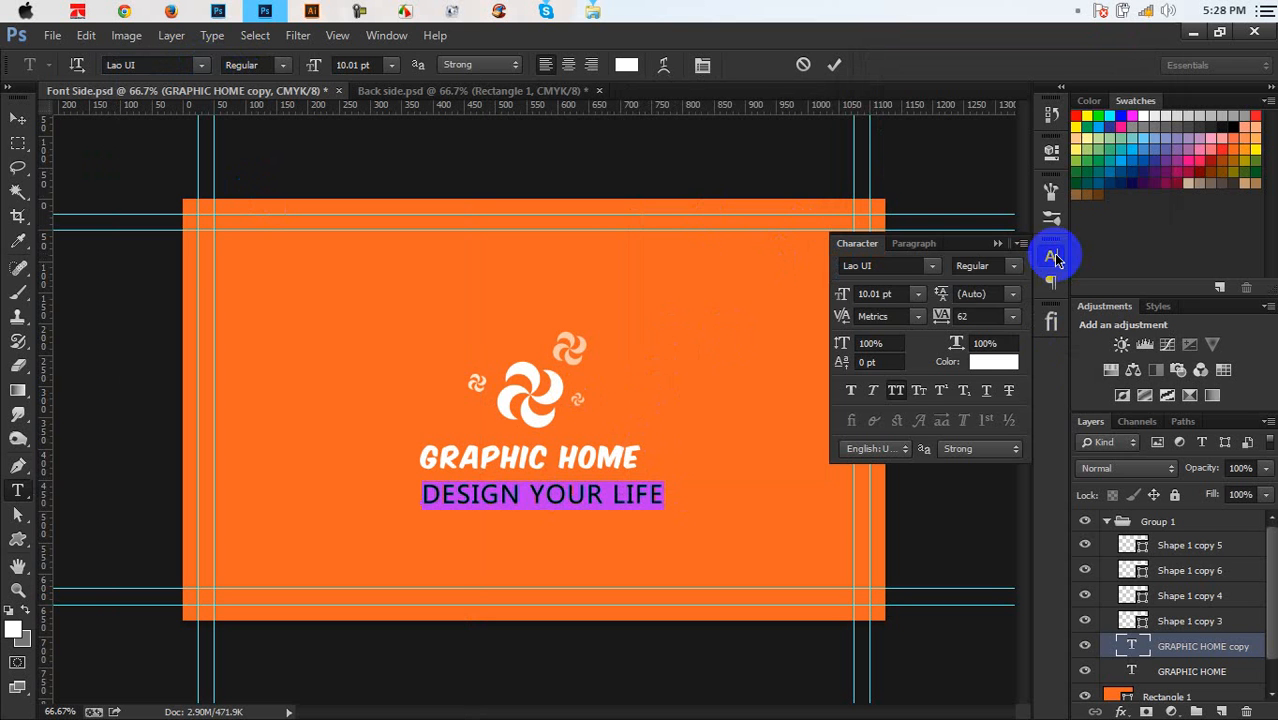
click(897, 392)
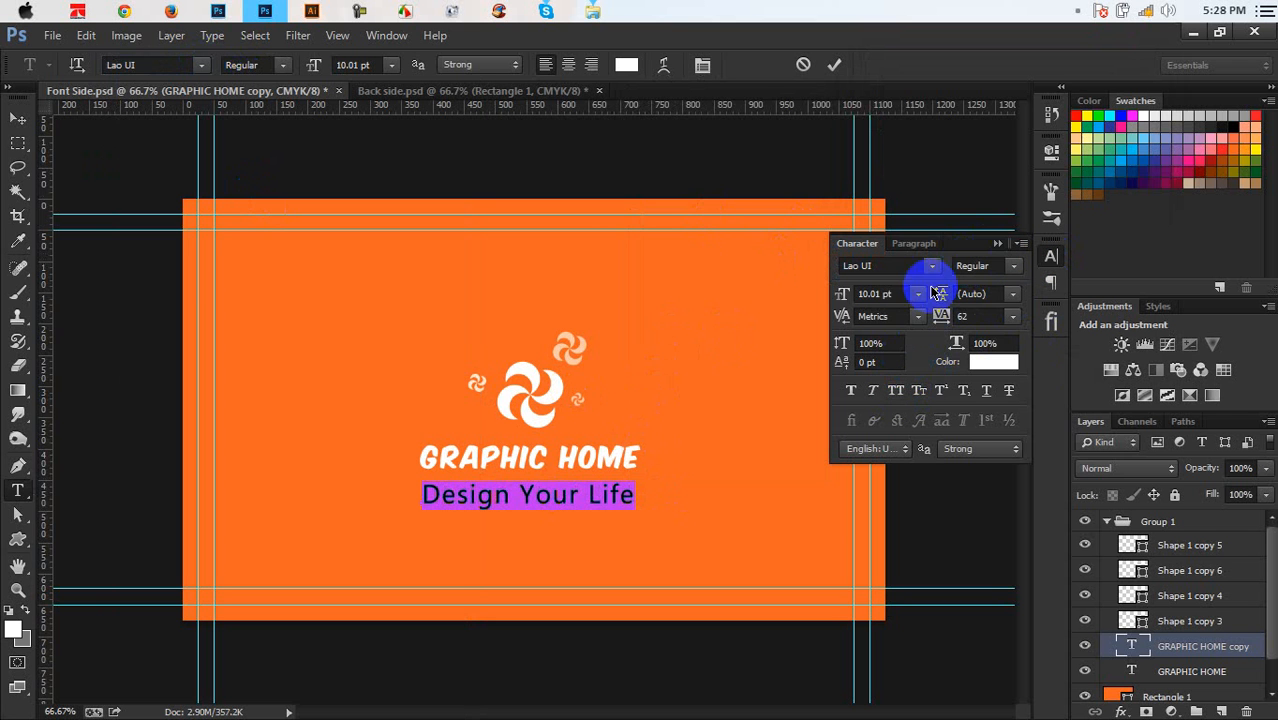
scroll(895, 299, down, 5)
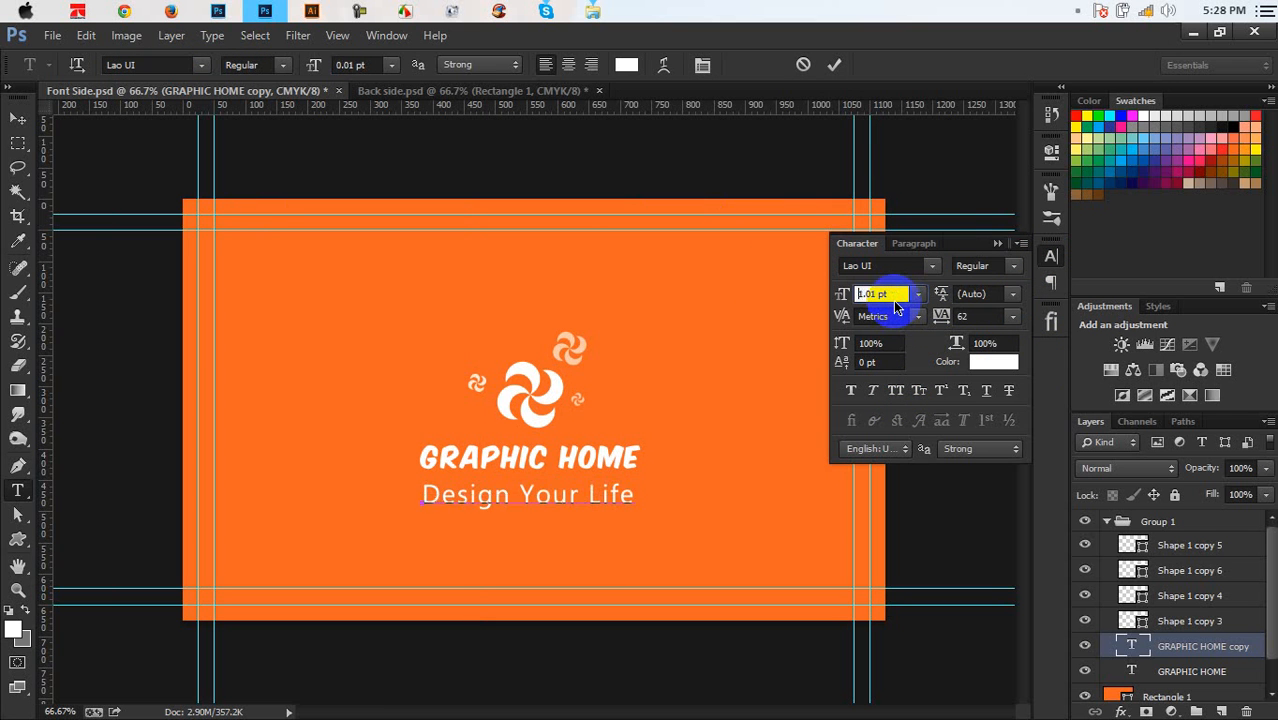
scroll(895, 308, down, 1)
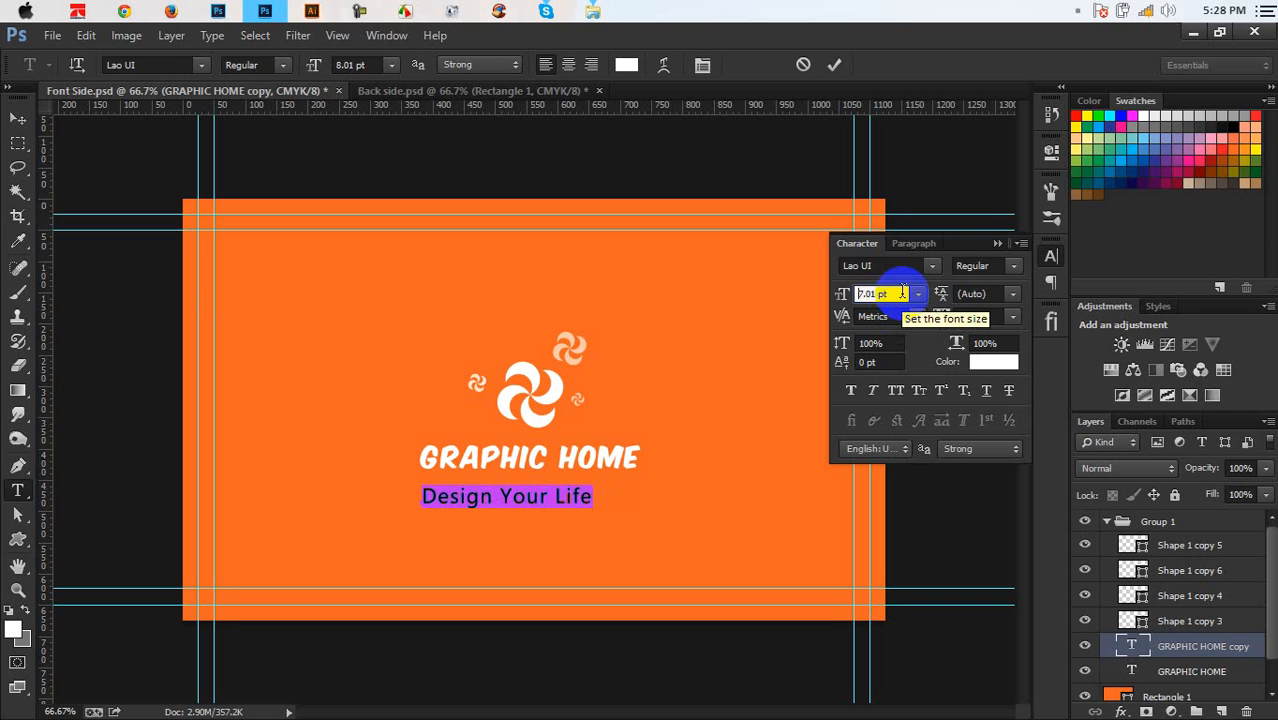
click(898, 392)
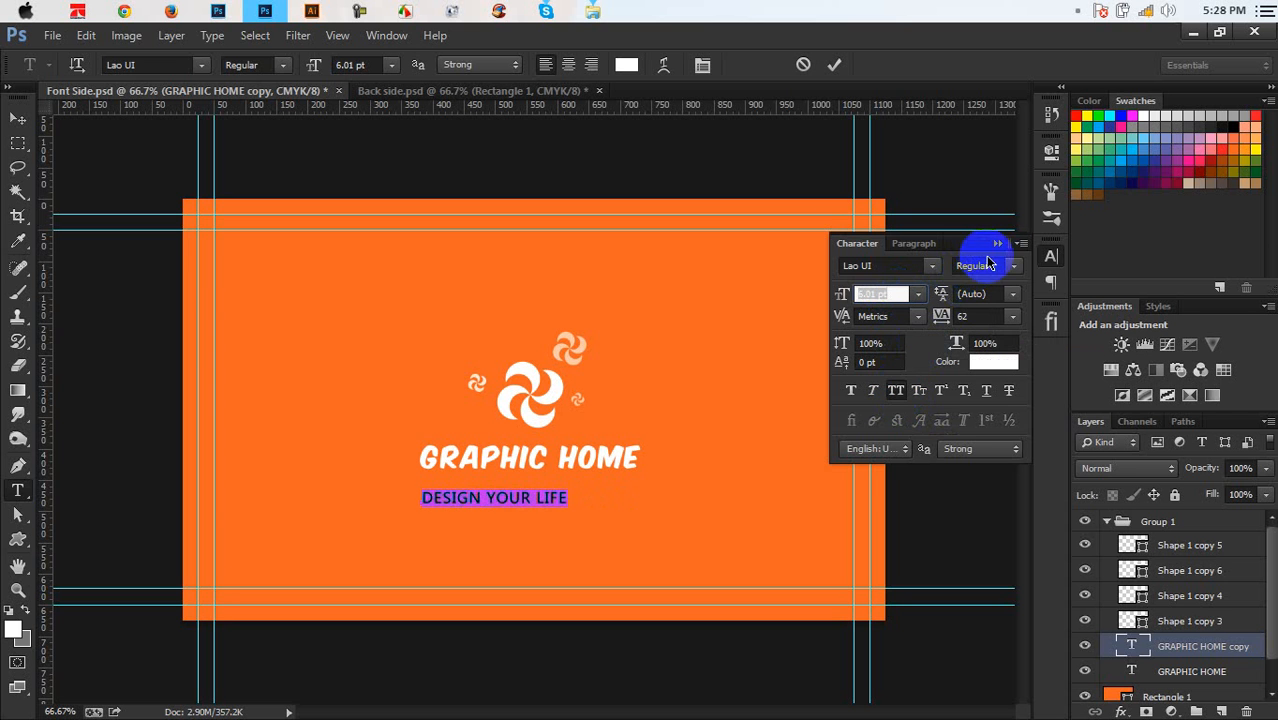
click(975, 316)
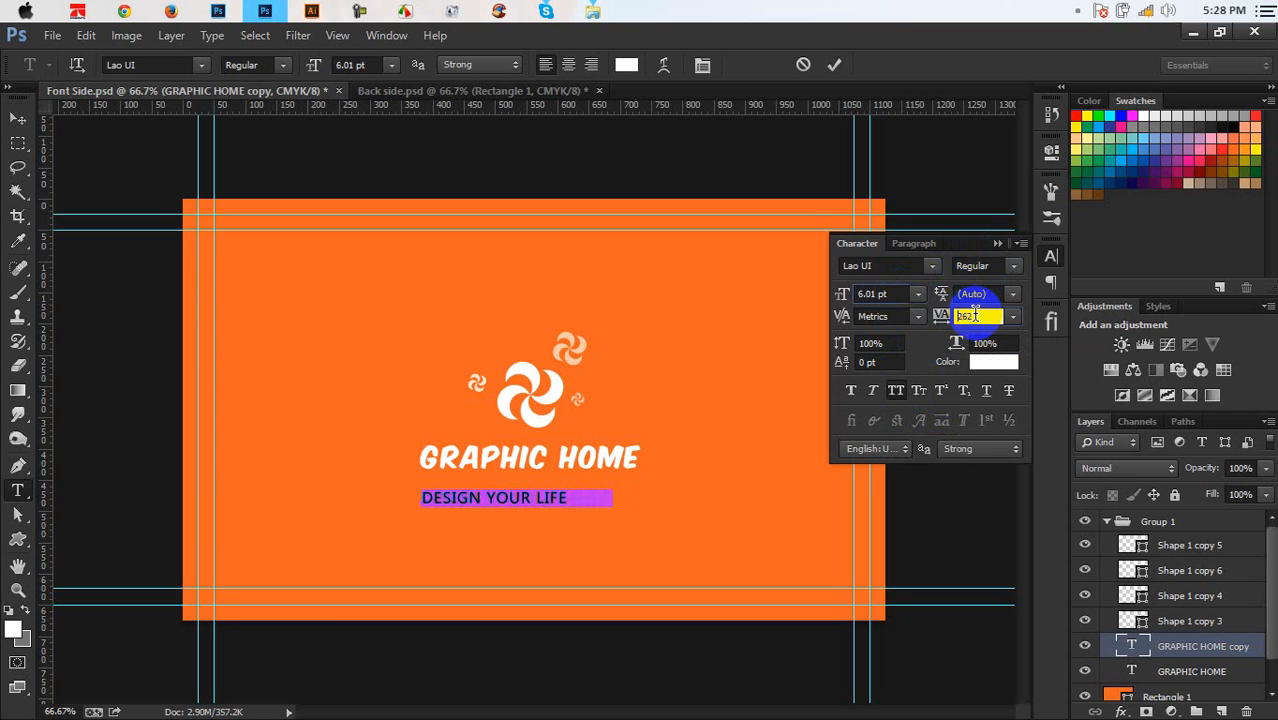
scroll(975, 315, up, 3)
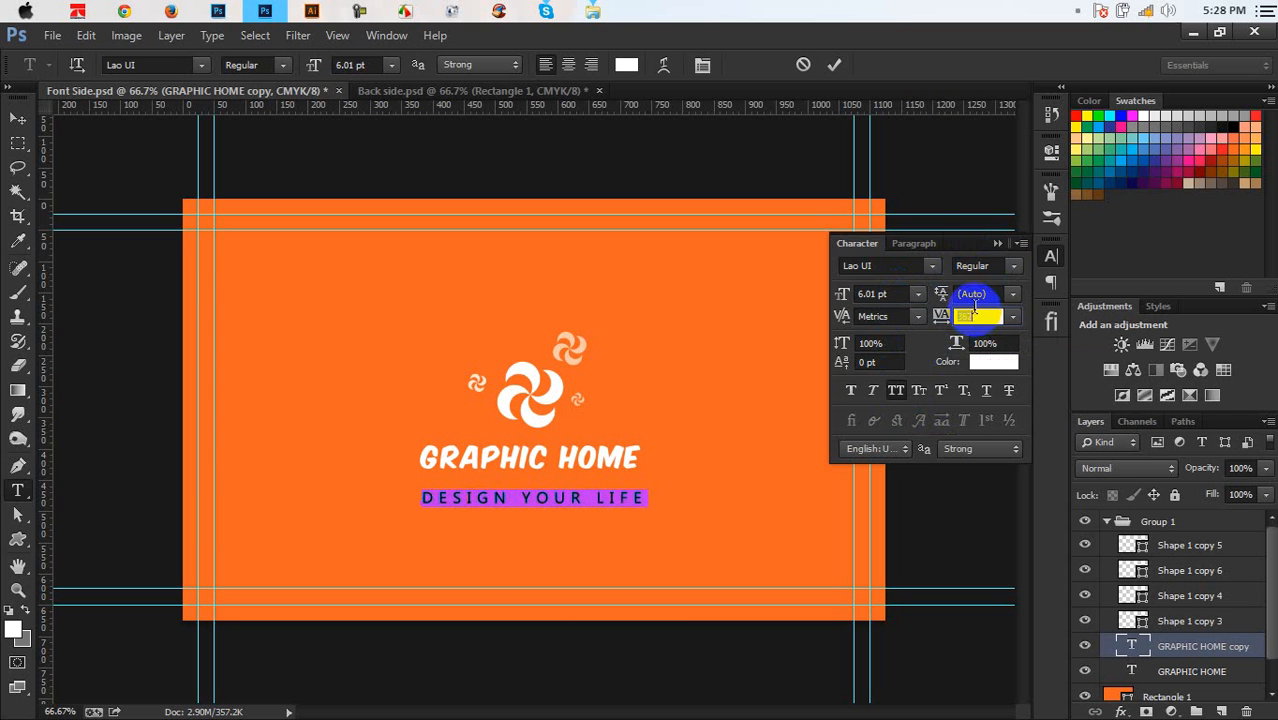
click(997, 244)
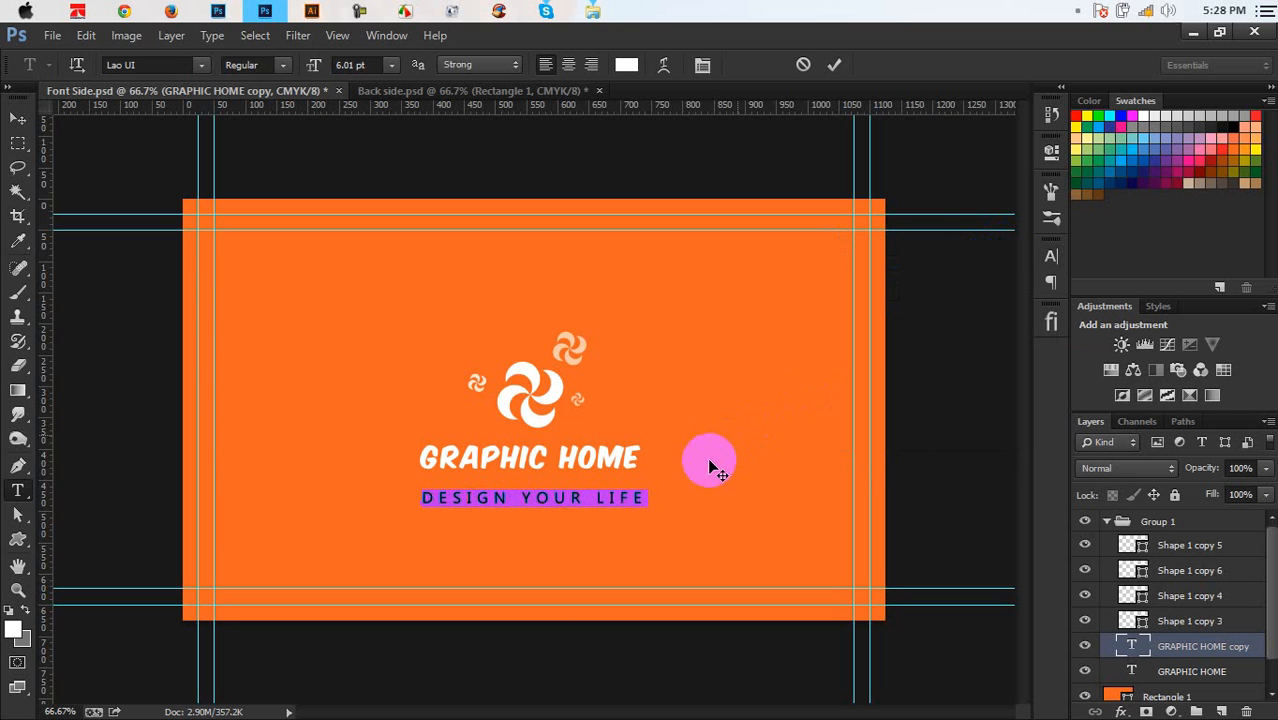
drag(697, 462, 697, 459)
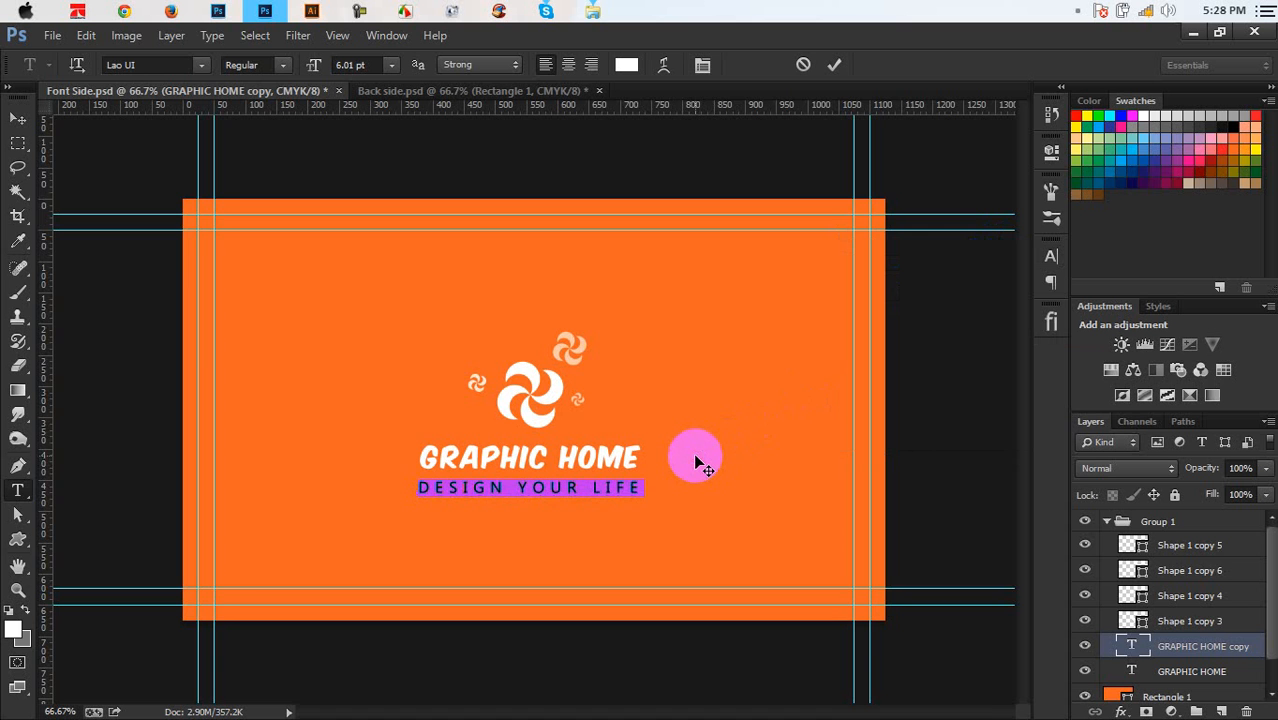
Nudge the tagline up and colour it orange #f26522 to match the card
key(ctrl+plus)
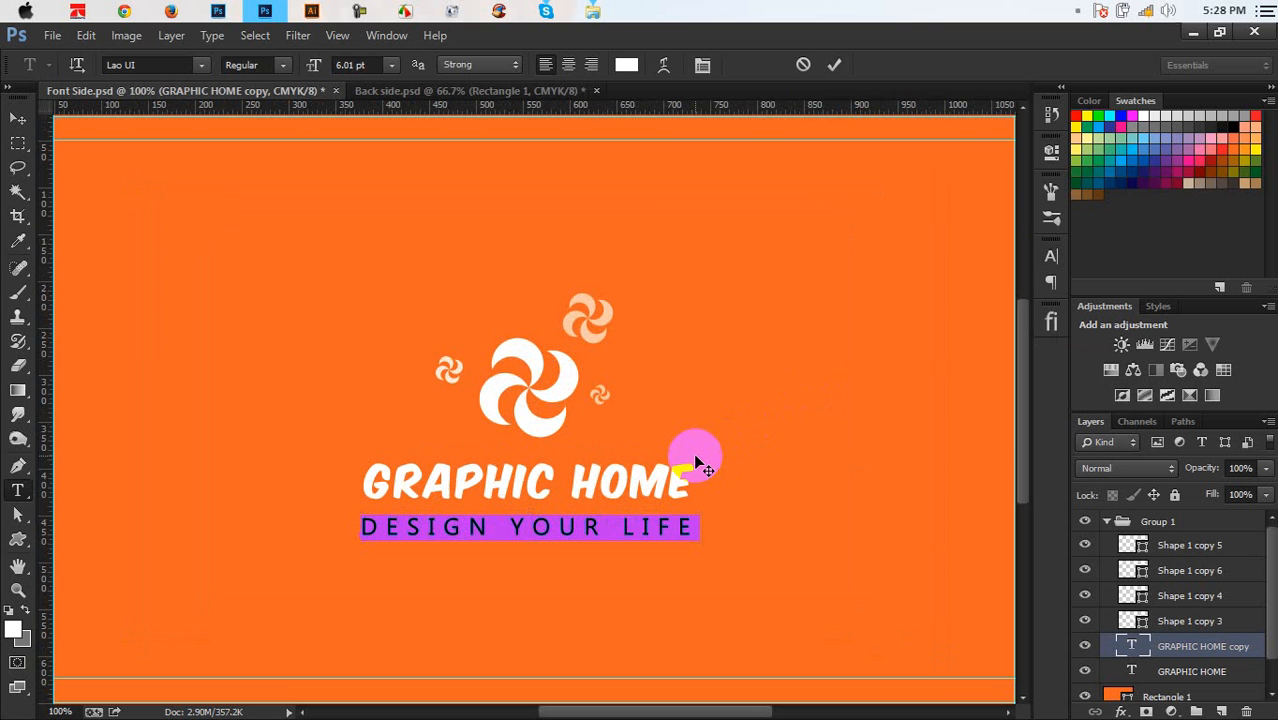
click(836, 67)
key(v)
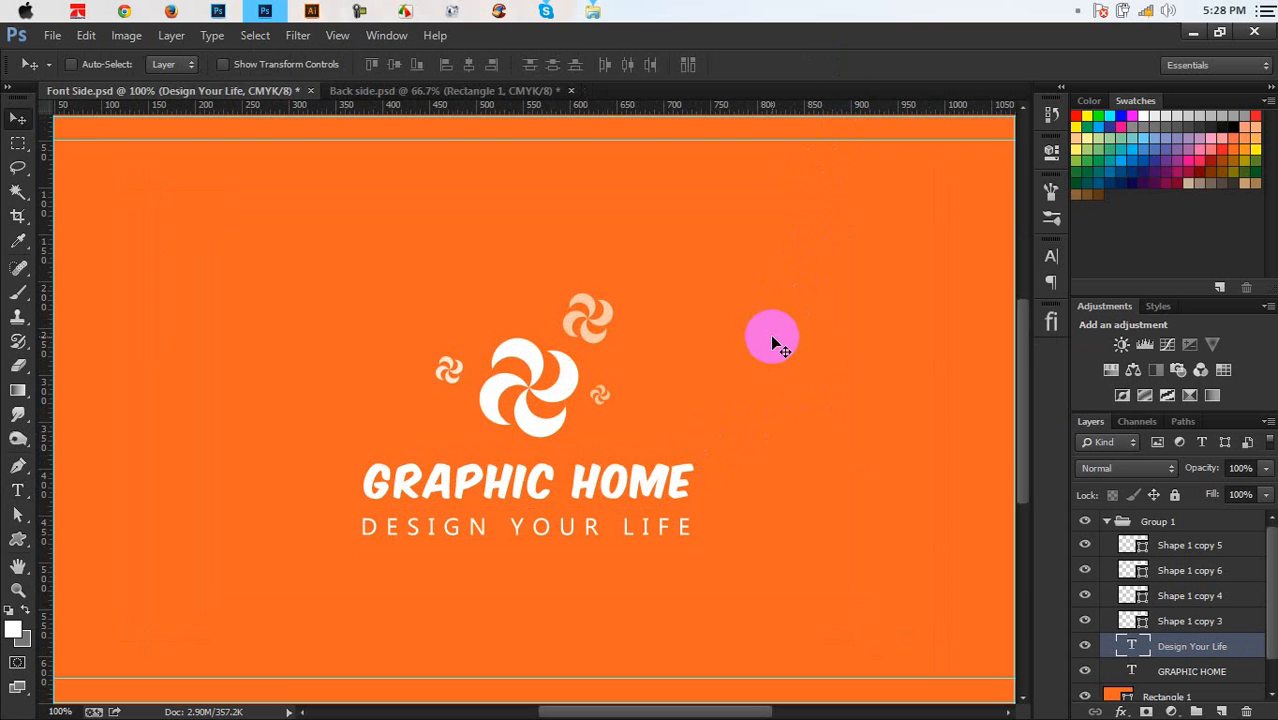
key(Up)
key(Up)
key(Up)
key(Up)
key(Up)
key(Up)
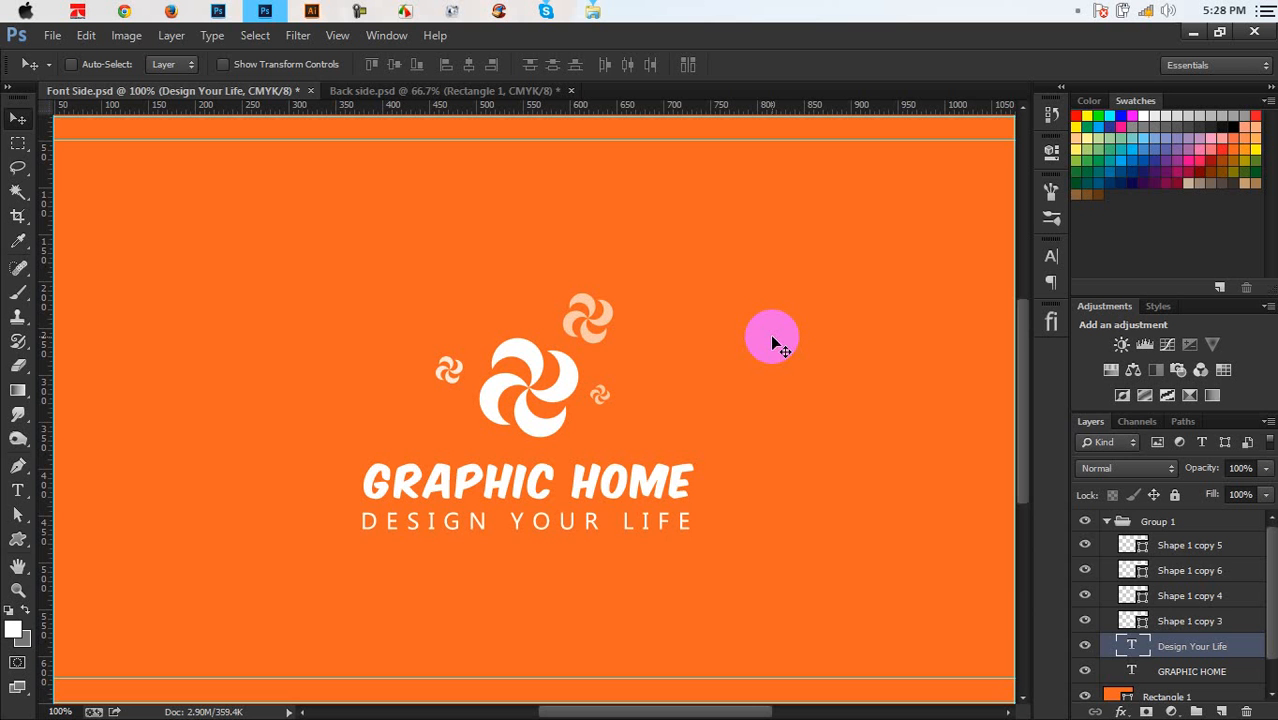
double_click(1135, 652)
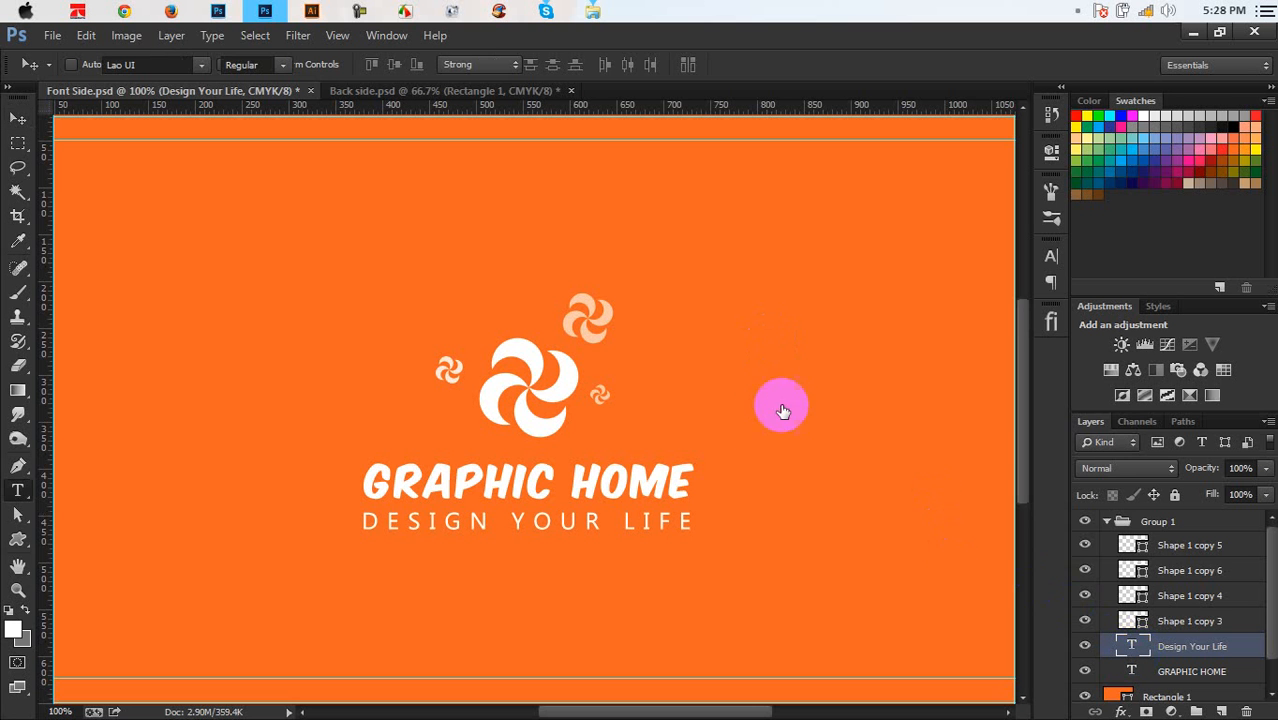
click(627, 66)
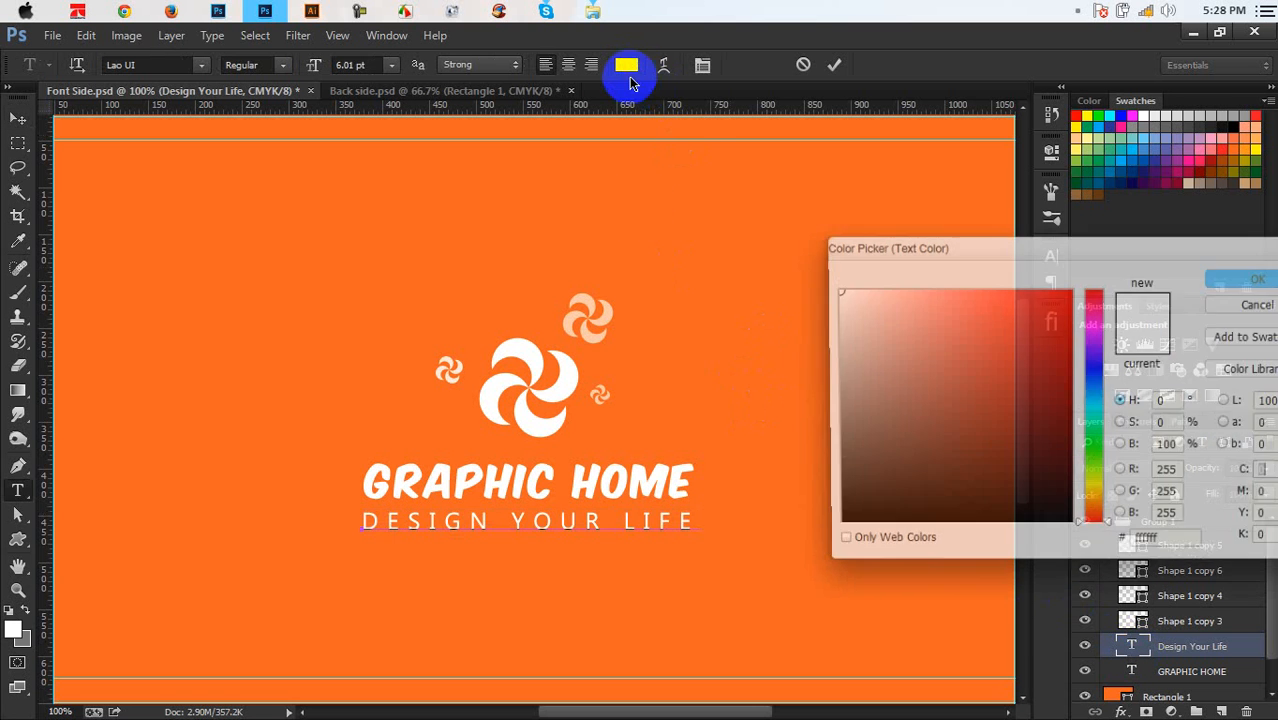
click(662, 257)
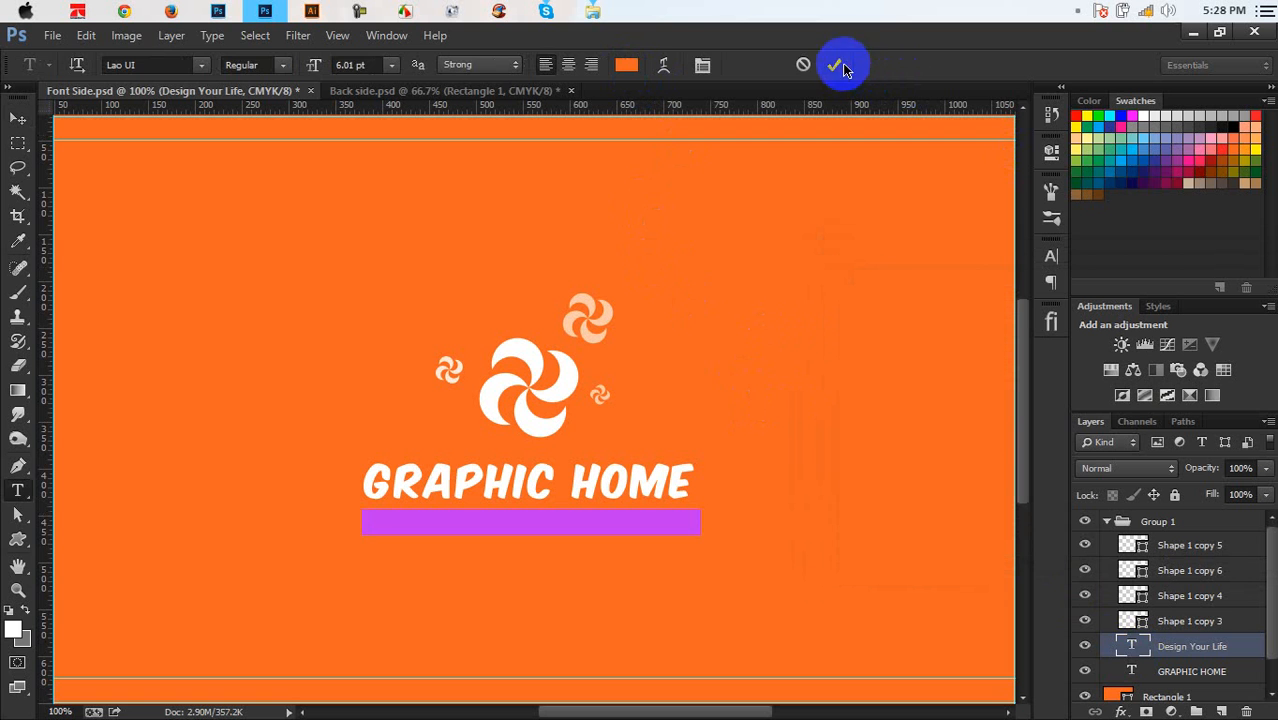
click(836, 65)
key(v)
Draw a white 362 × 35 px rectangle band behind the tagline
drag(18, 541, 63, 532)
click(1158, 668)
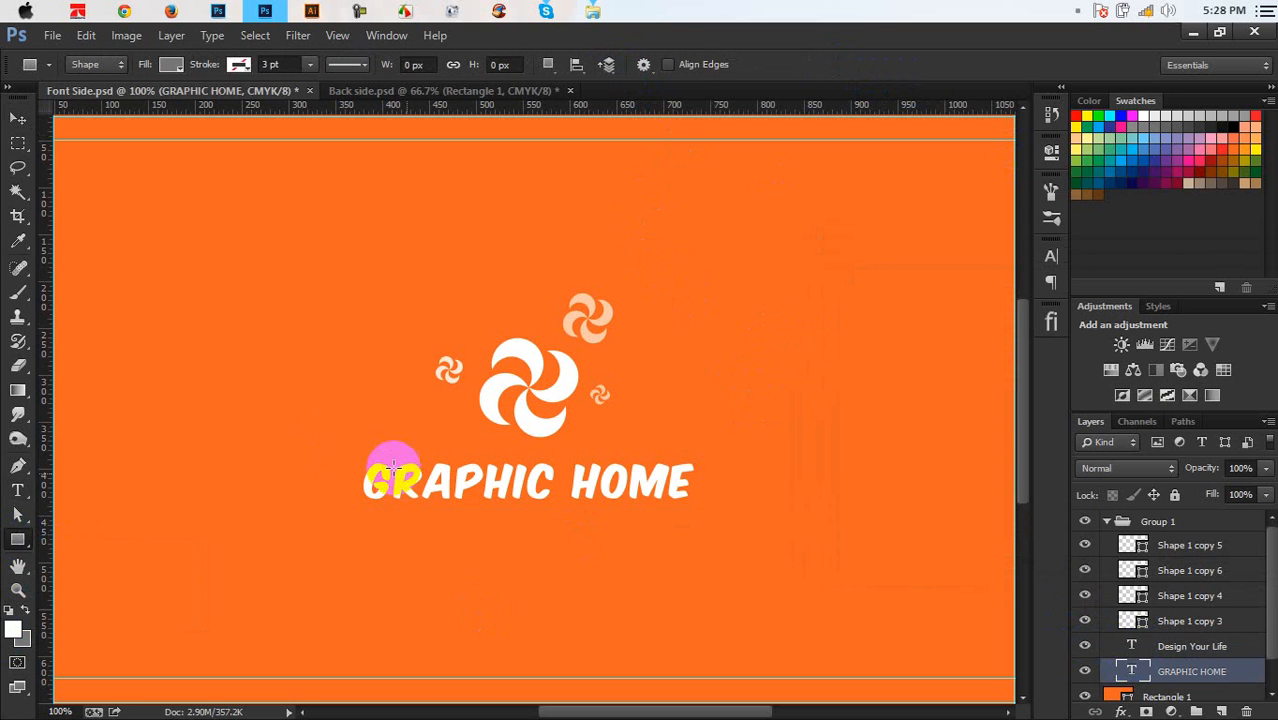
drag(362, 515, 695, 537)
click(996, 141)
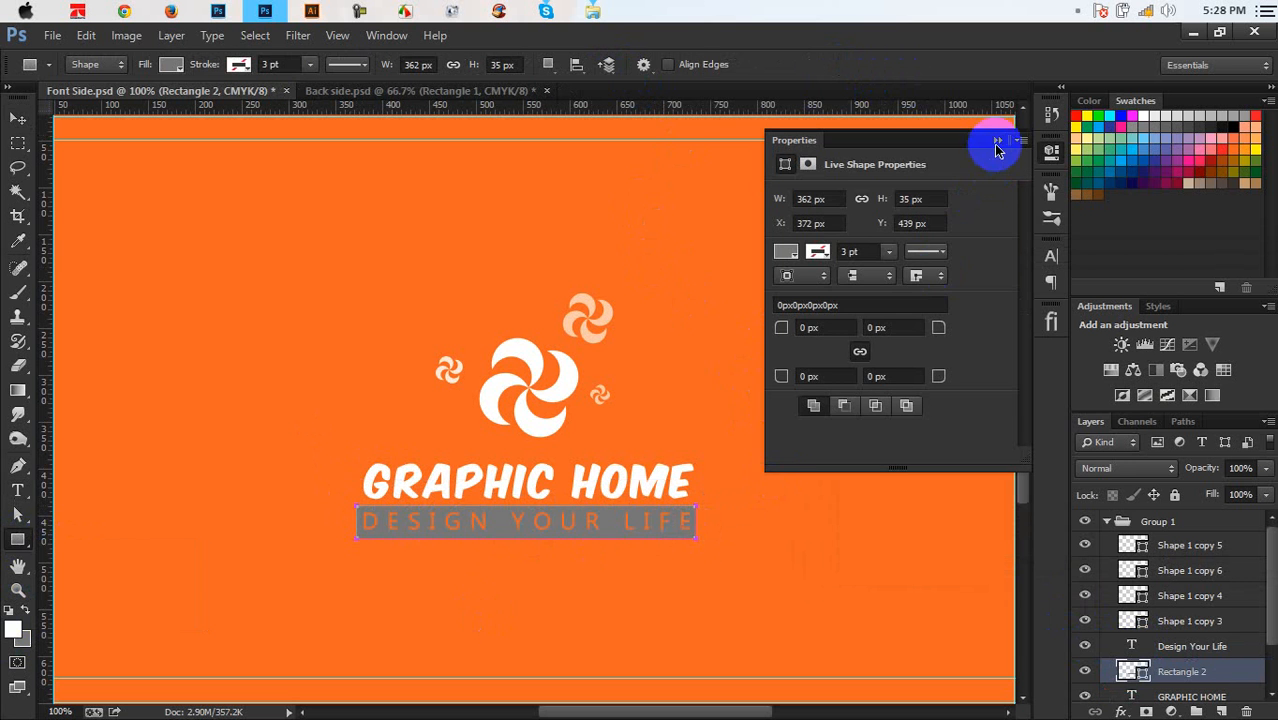
double_click(1131, 671)
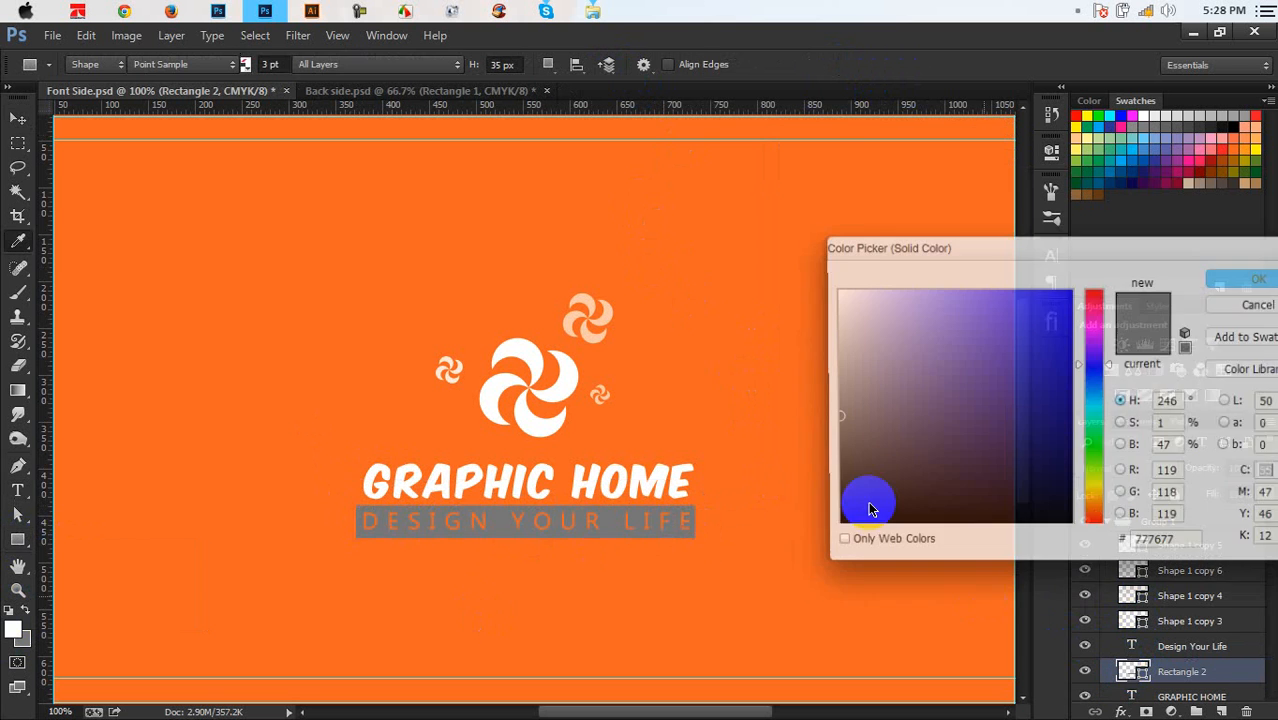
drag(870, 499, 790, 260)
click(1233, 284)
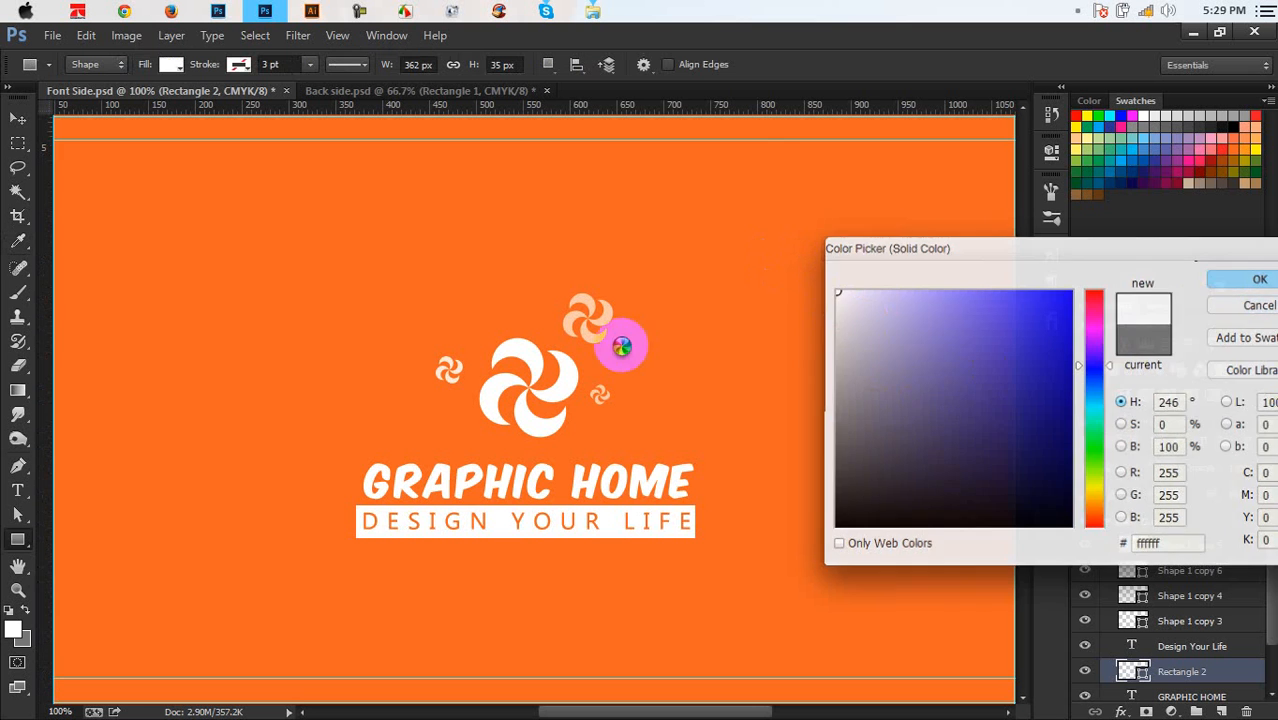
click(26, 120)
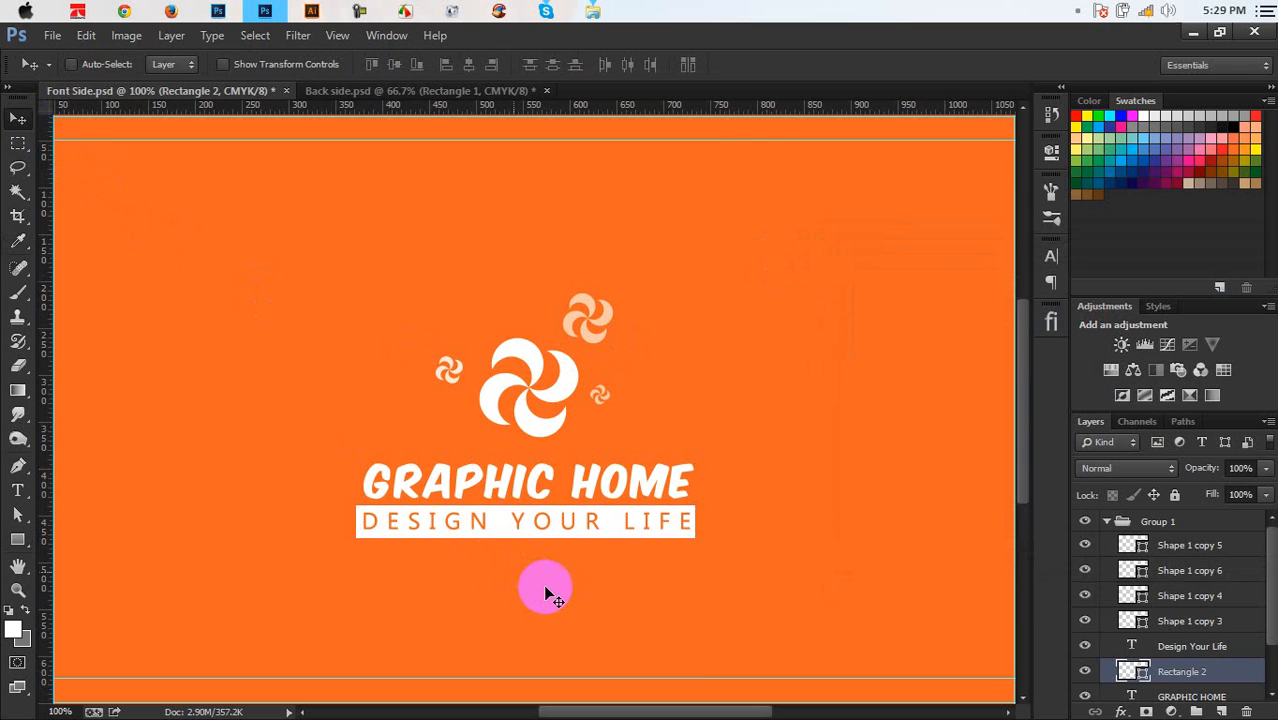
Shorten the white band's height slightly with Free Transform
scroll(542, 585, up, 2)
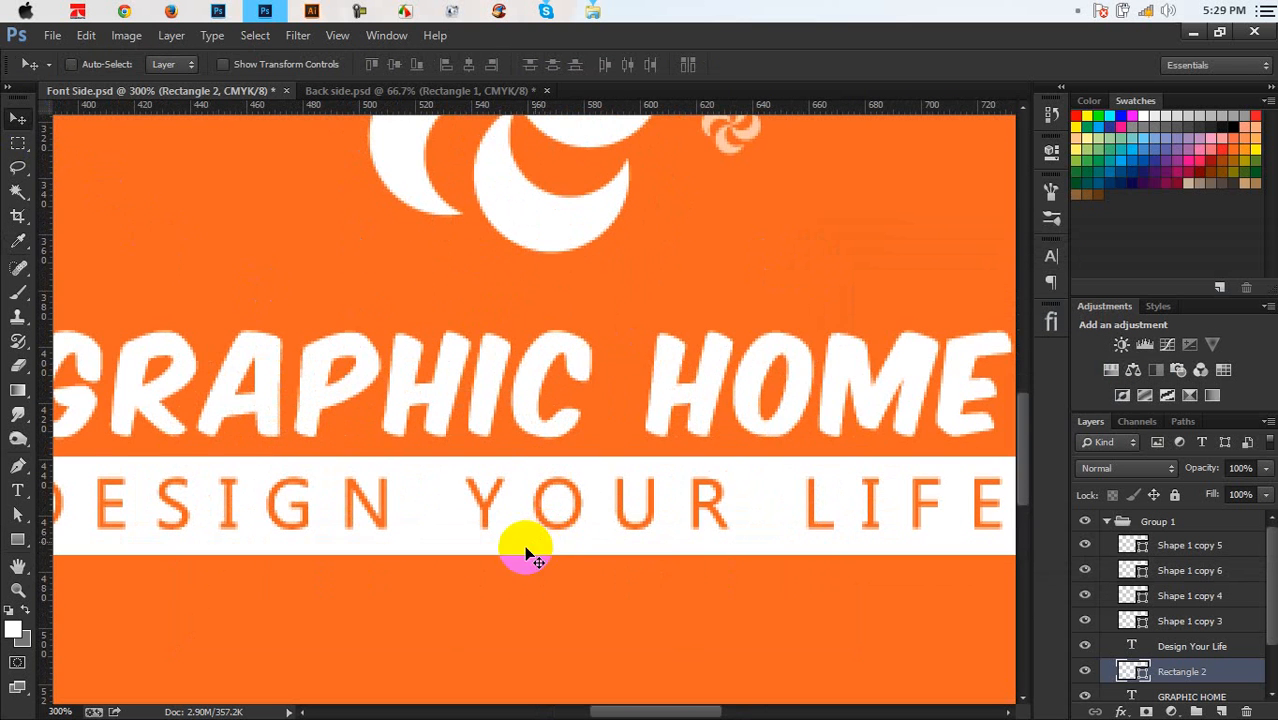
key(ctrl+t)
drag(525, 553, 522, 540)
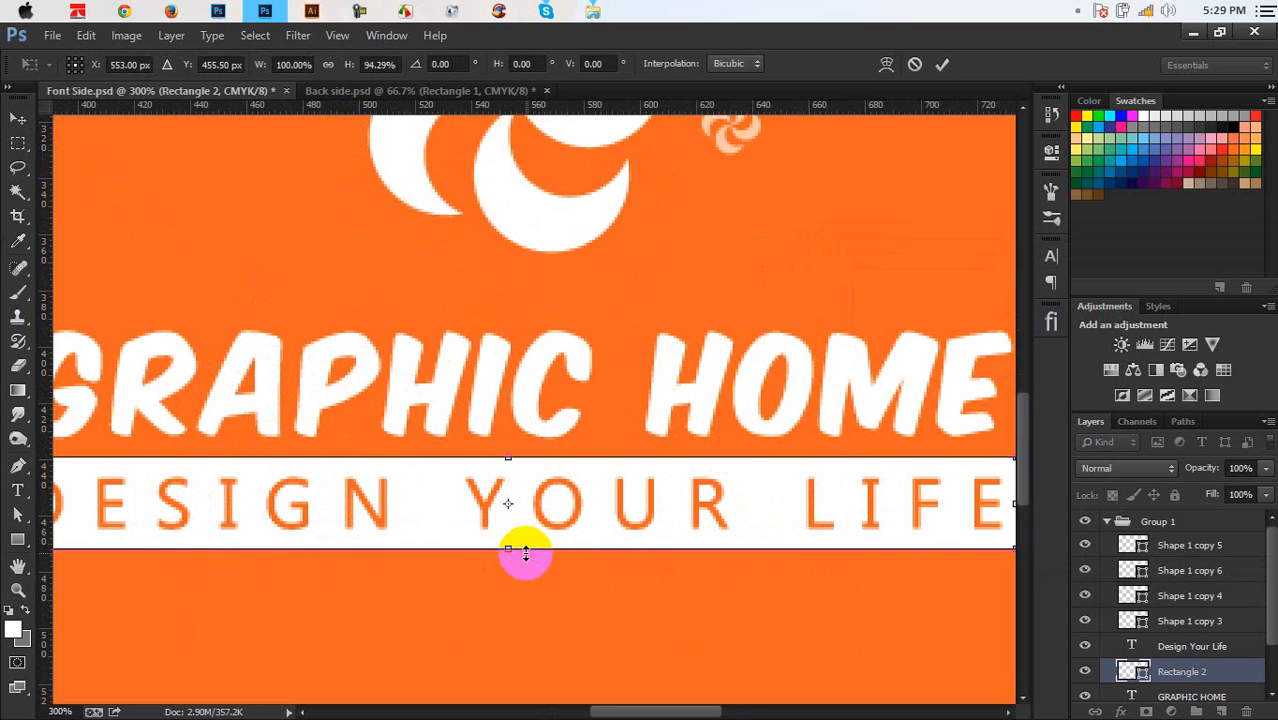
key(Return)
scroll(530, 560, down, 3)
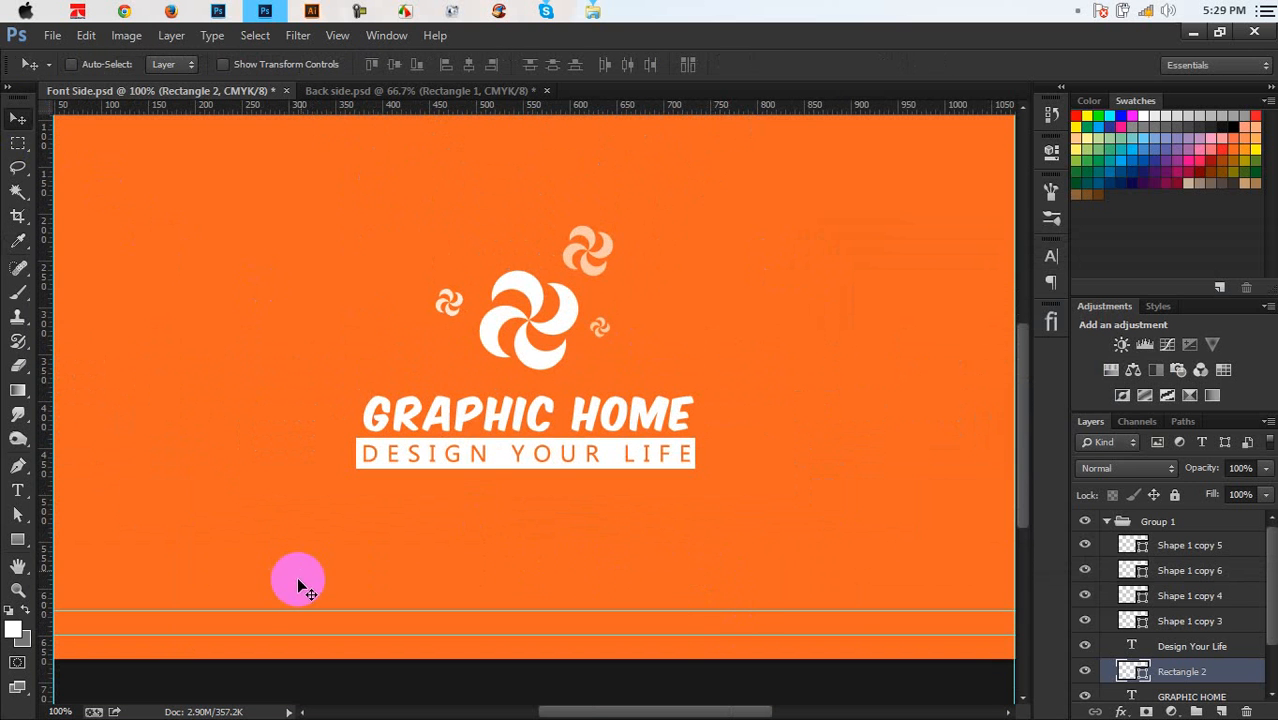
Add guides at GRAPHIC HOME's ends and trim the band's left edge to the guide
key(ctrl+plus)
key(ctrl+plus)
drag(213, 563, 489, 489)
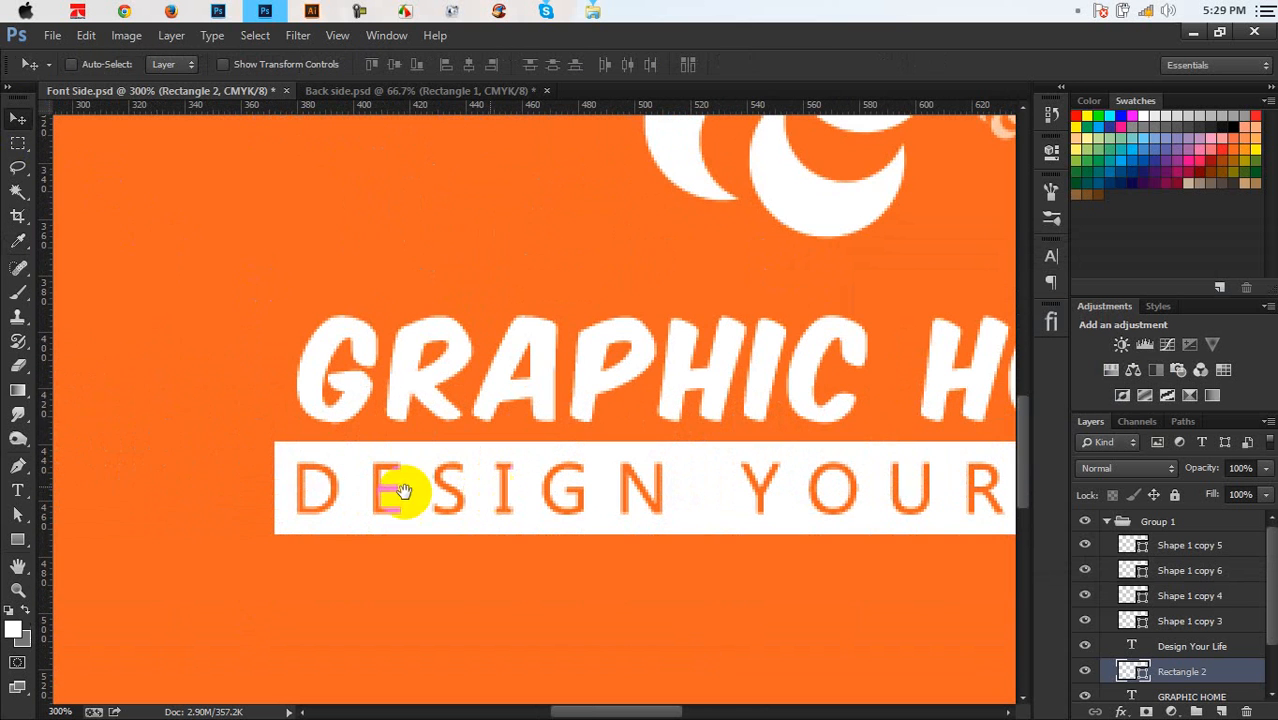
drag(67, 416, 298, 483)
scroll(200, 548, right, 8)
scroll(200, 548, up, 2)
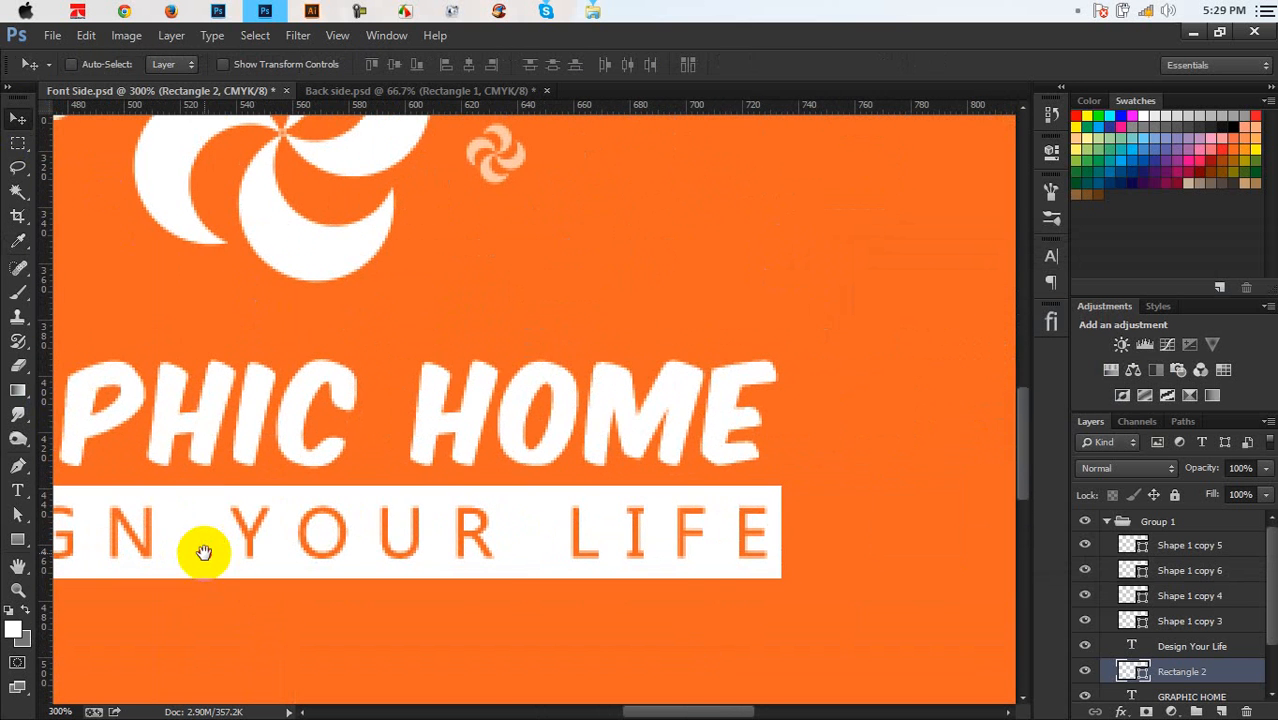
drag(48, 413, 771, 521)
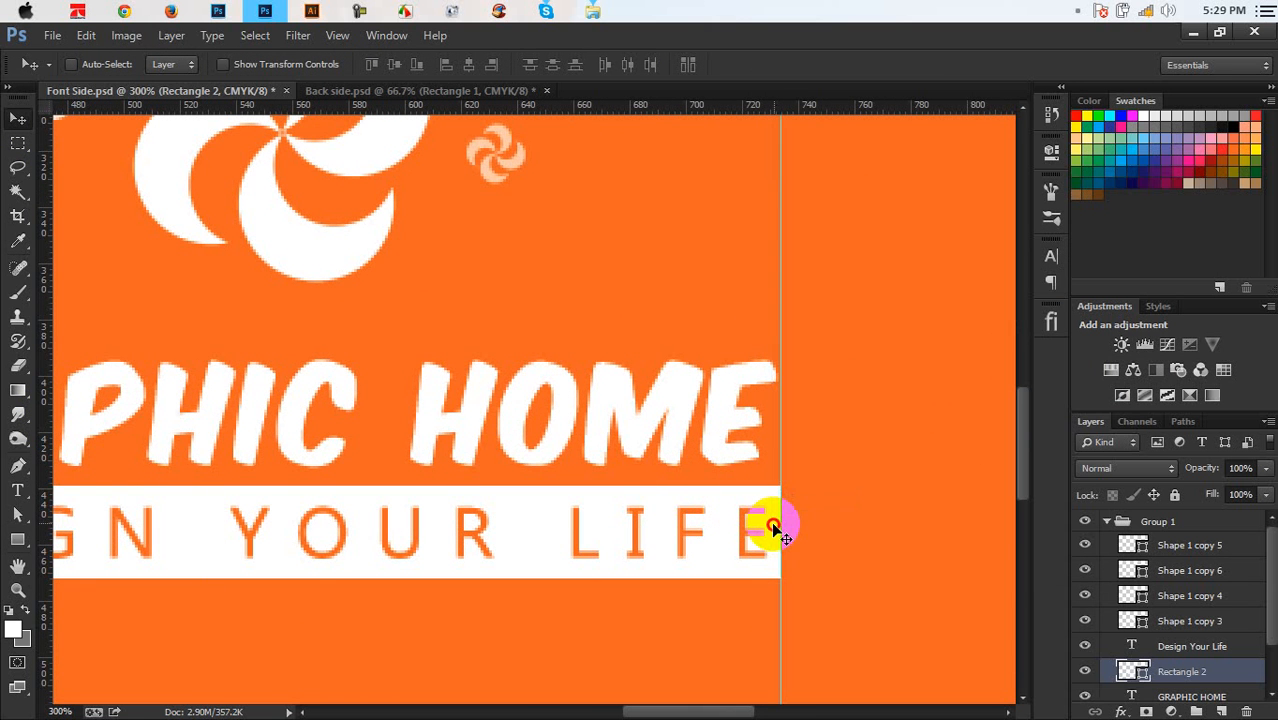
right_click(771, 521)
click(798, 502)
scroll(719, 547, left, 5)
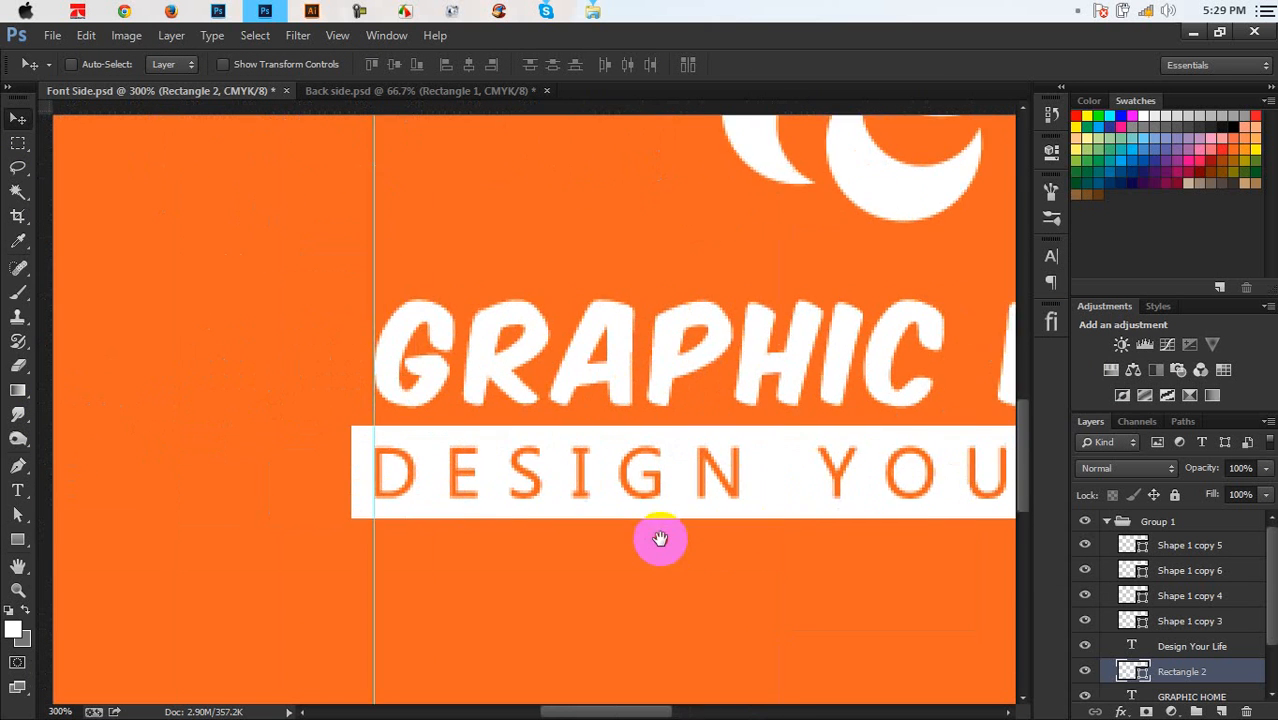
key(ctrl+t)
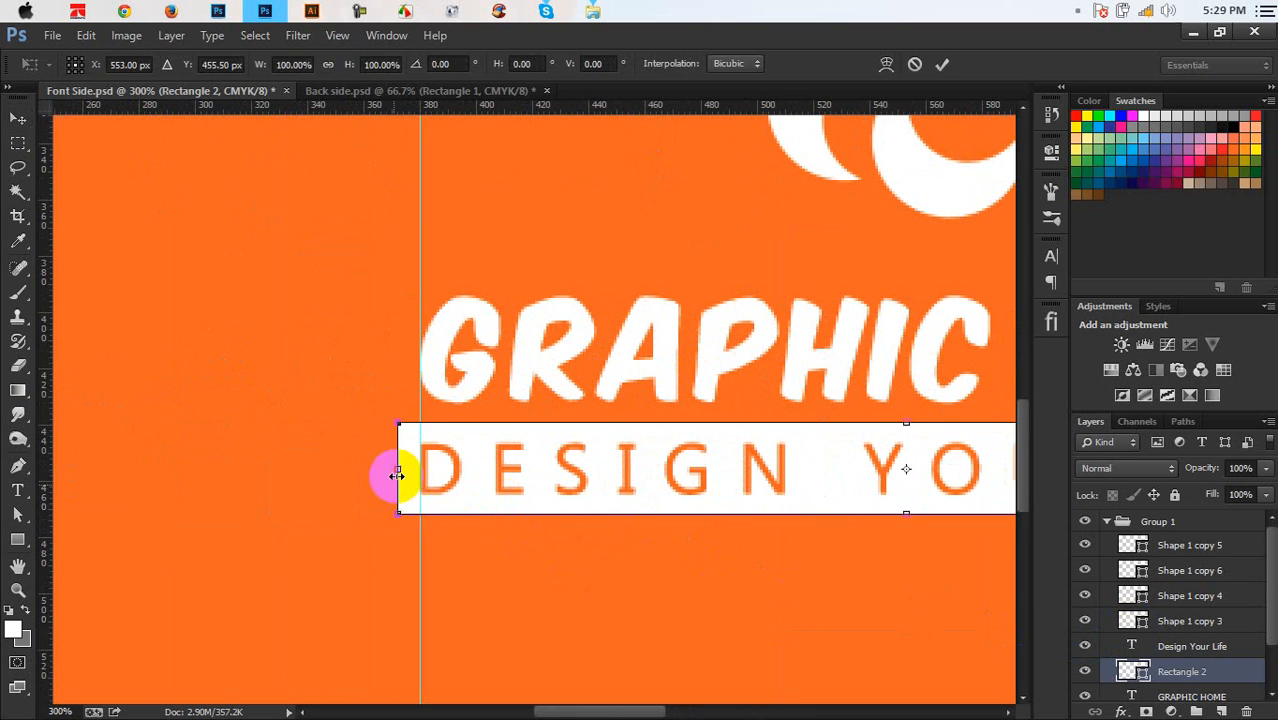
drag(393, 475, 418, 475)
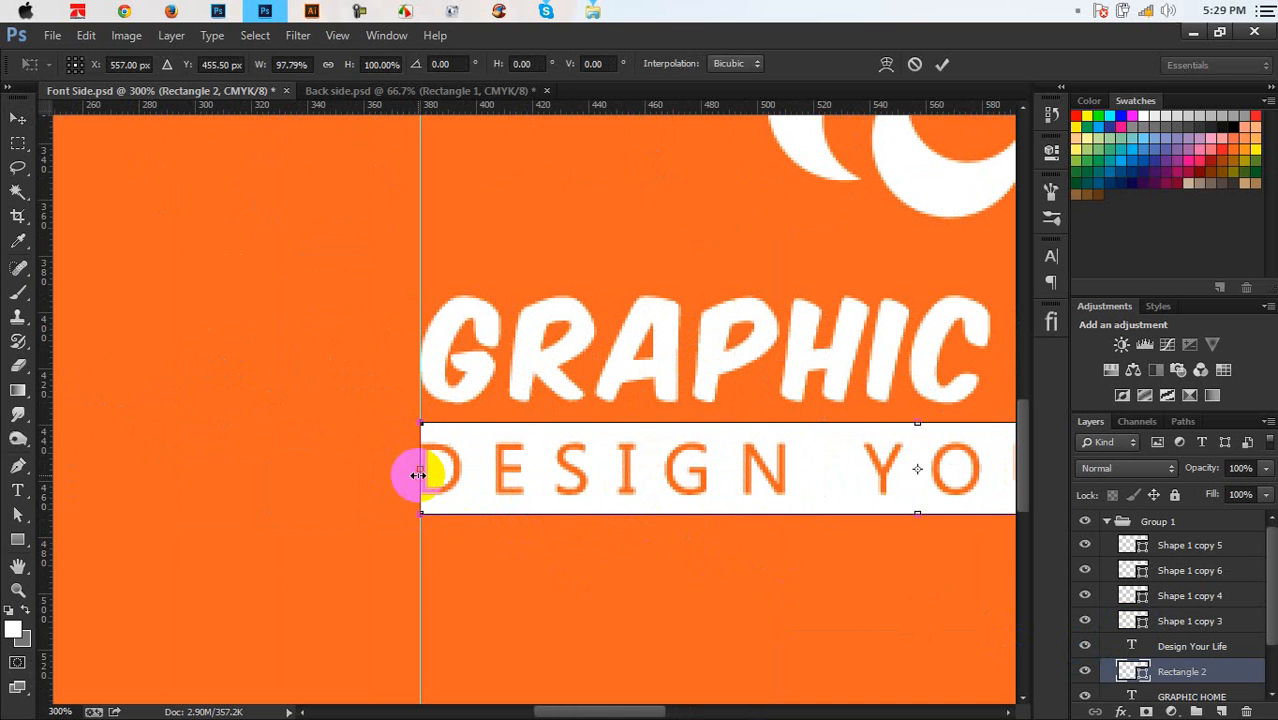
key(Return)
Scale the DESIGN YOUR LIFE text to span the guides, then zoom out and remove one guide
click(1190, 646)
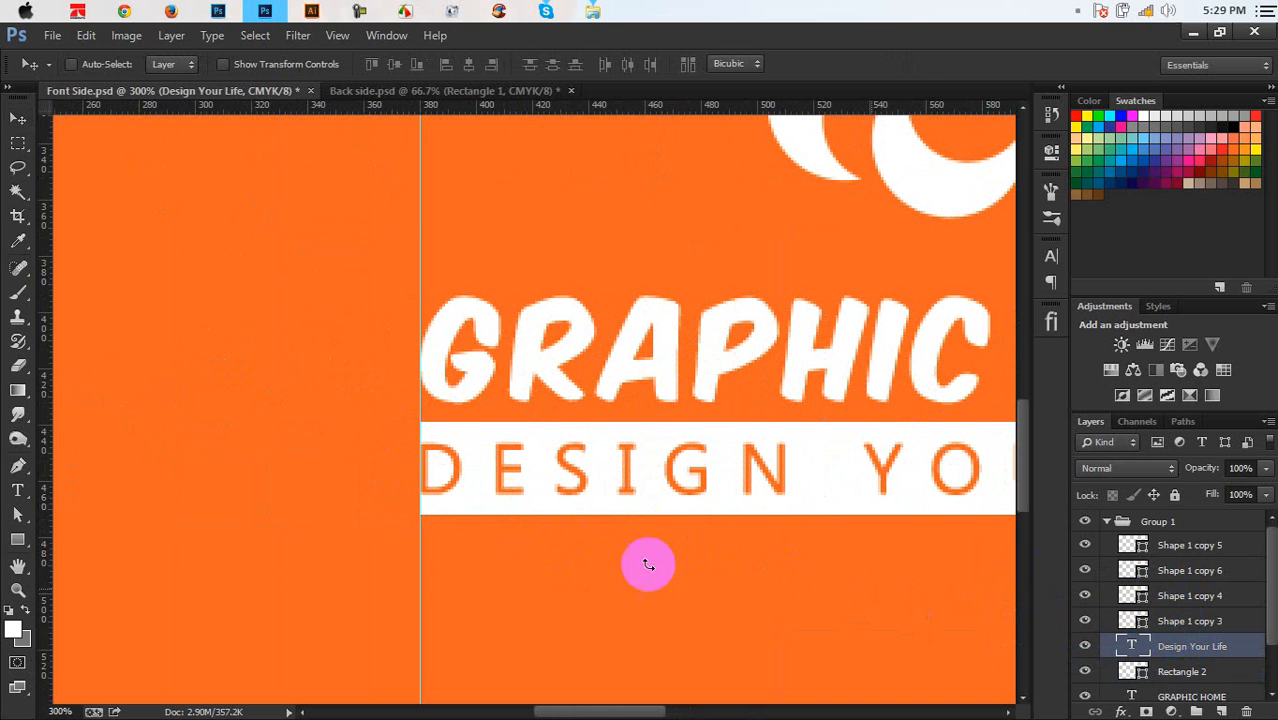
key(ctrl+t)
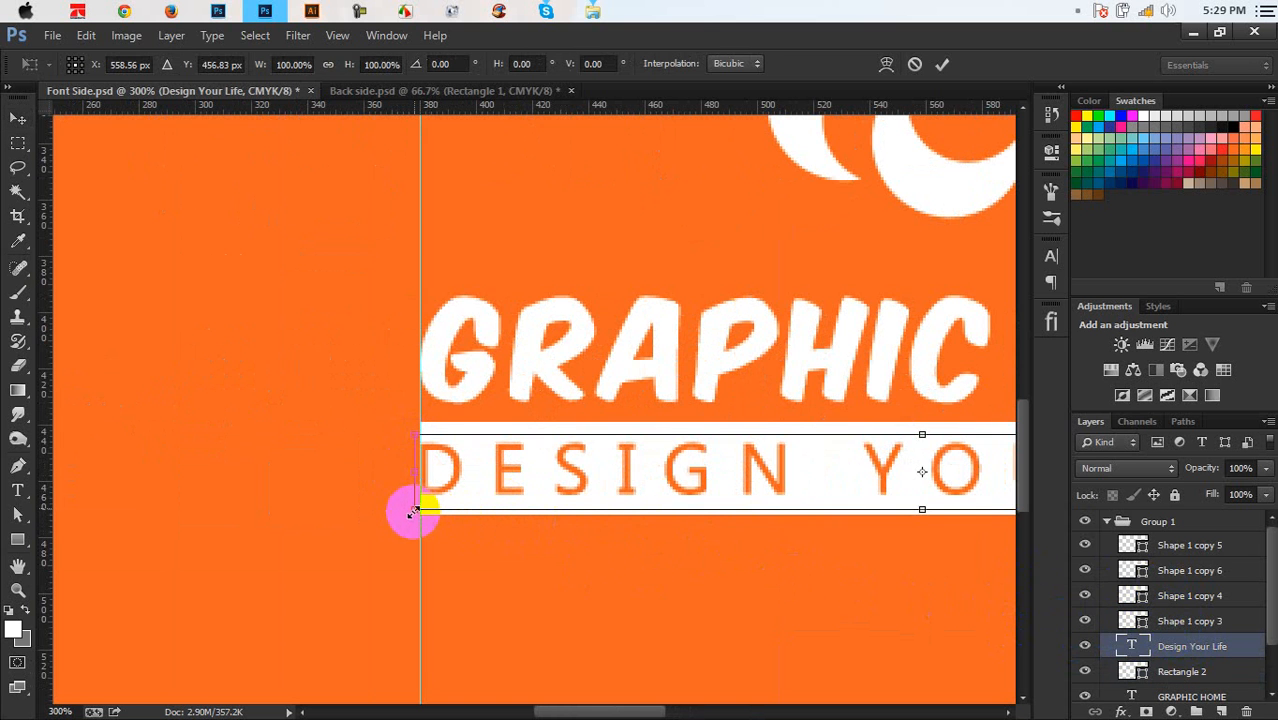
drag(413, 513, 436, 510)
scroll(357, 542, right, 10)
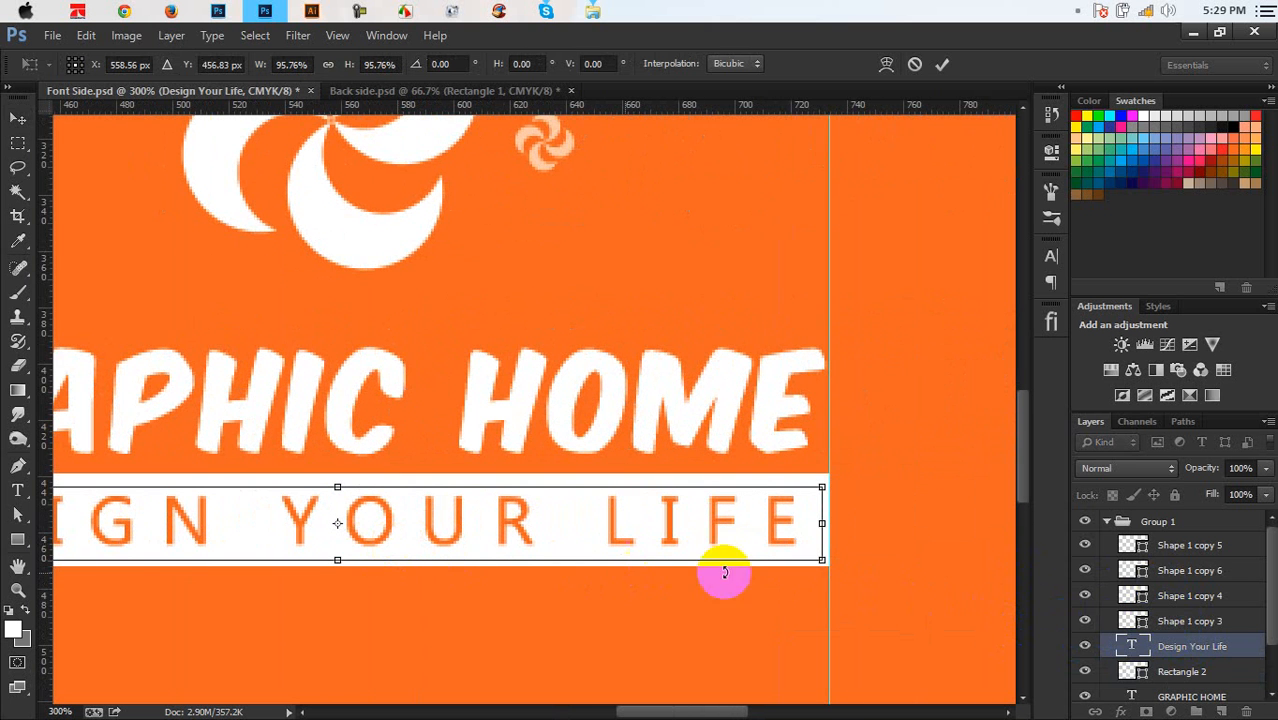
drag(818, 487, 836, 482)
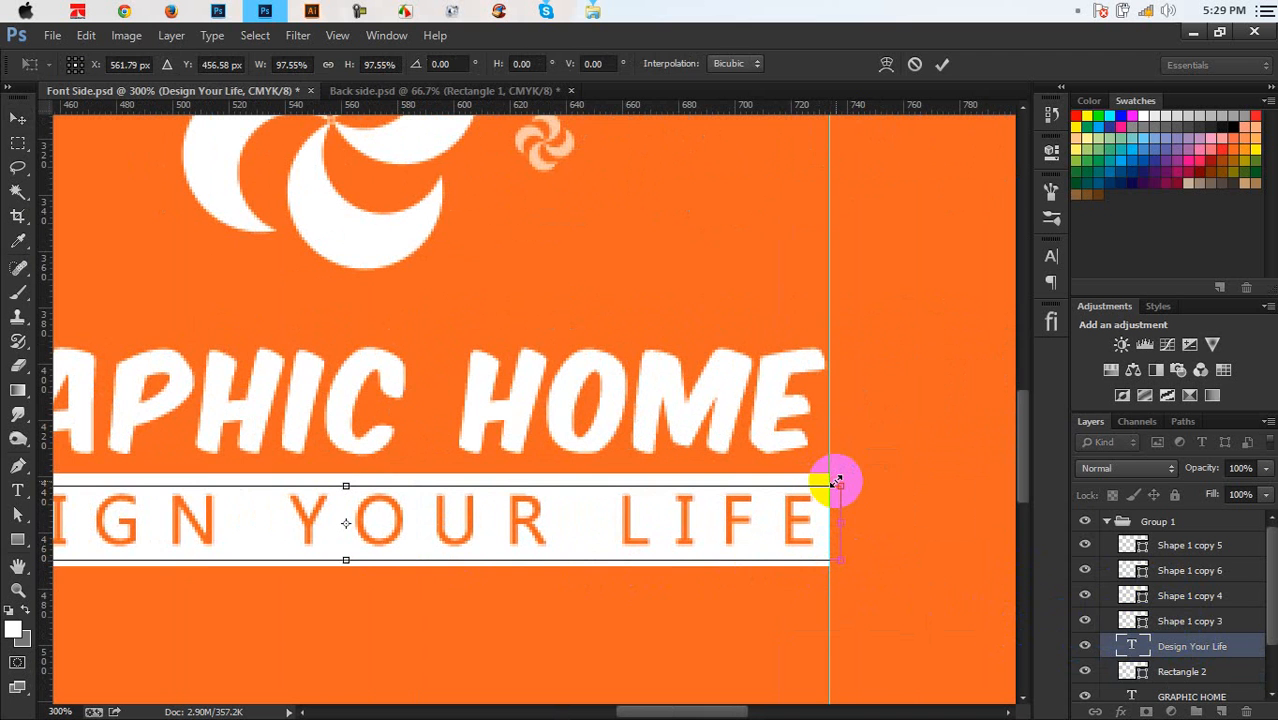
key(Return)
key(ctrl+minus)
key(ctrl+minus)
key(ctrl+minus)
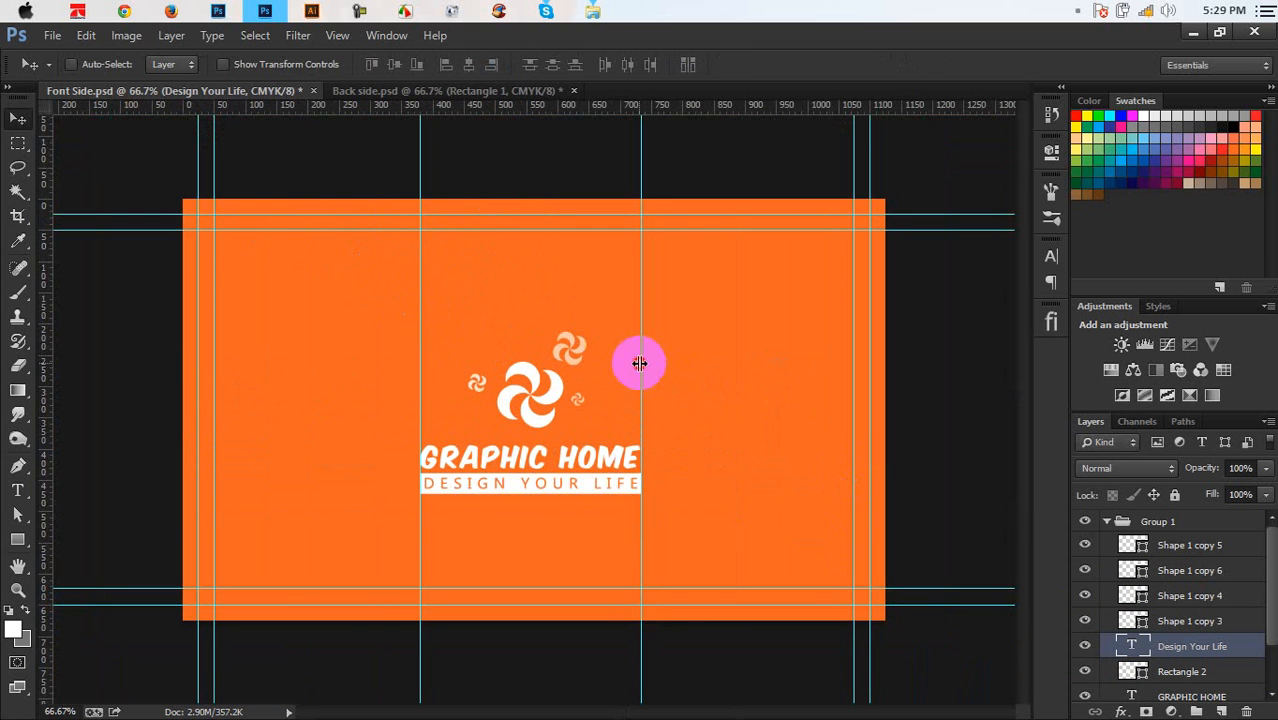
drag(640, 363, 30, 710)
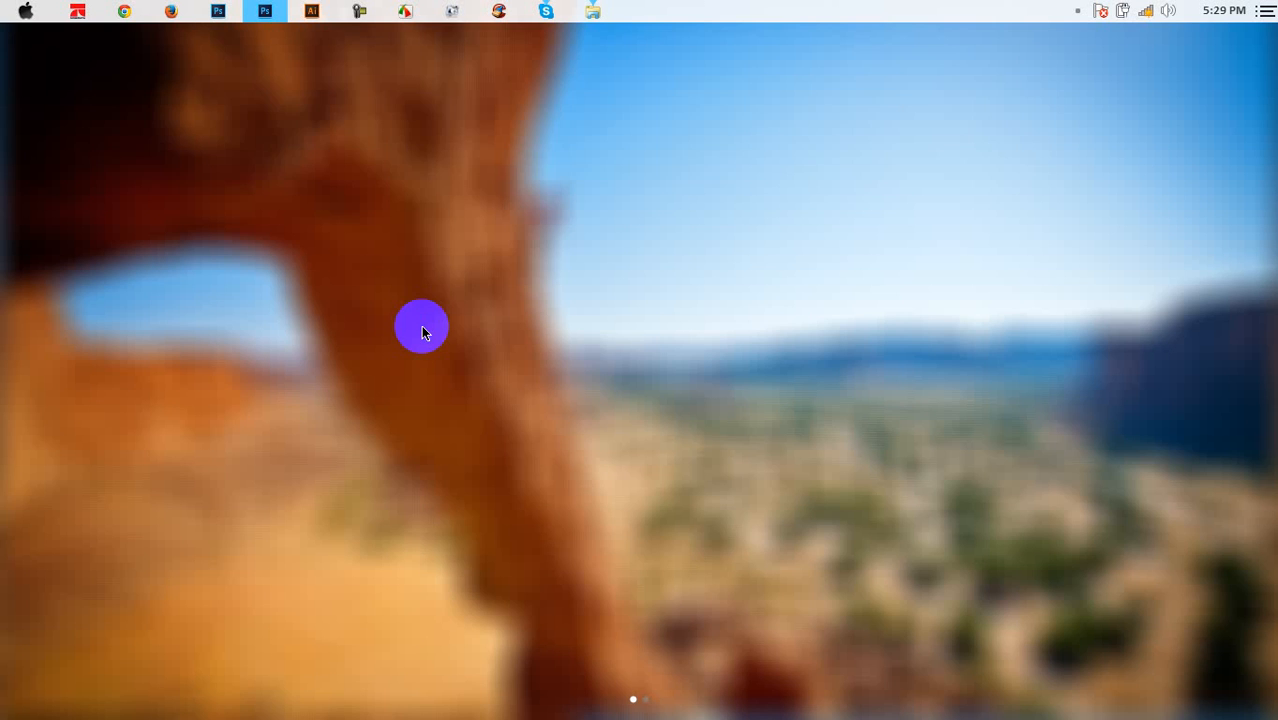
click(422, 337)
Remove the remaining guide and rename Group 1 to Logo
drag(418, 339, 12, 680)
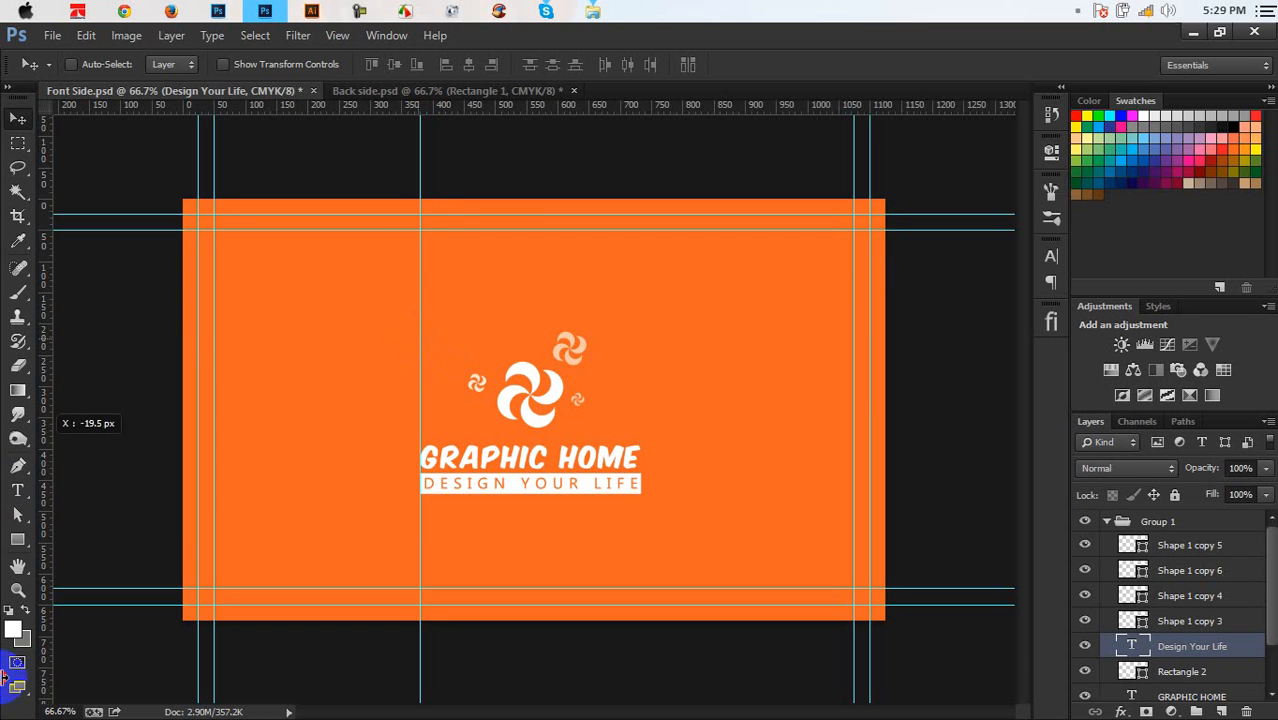
click(1108, 521)
click(1152, 523)
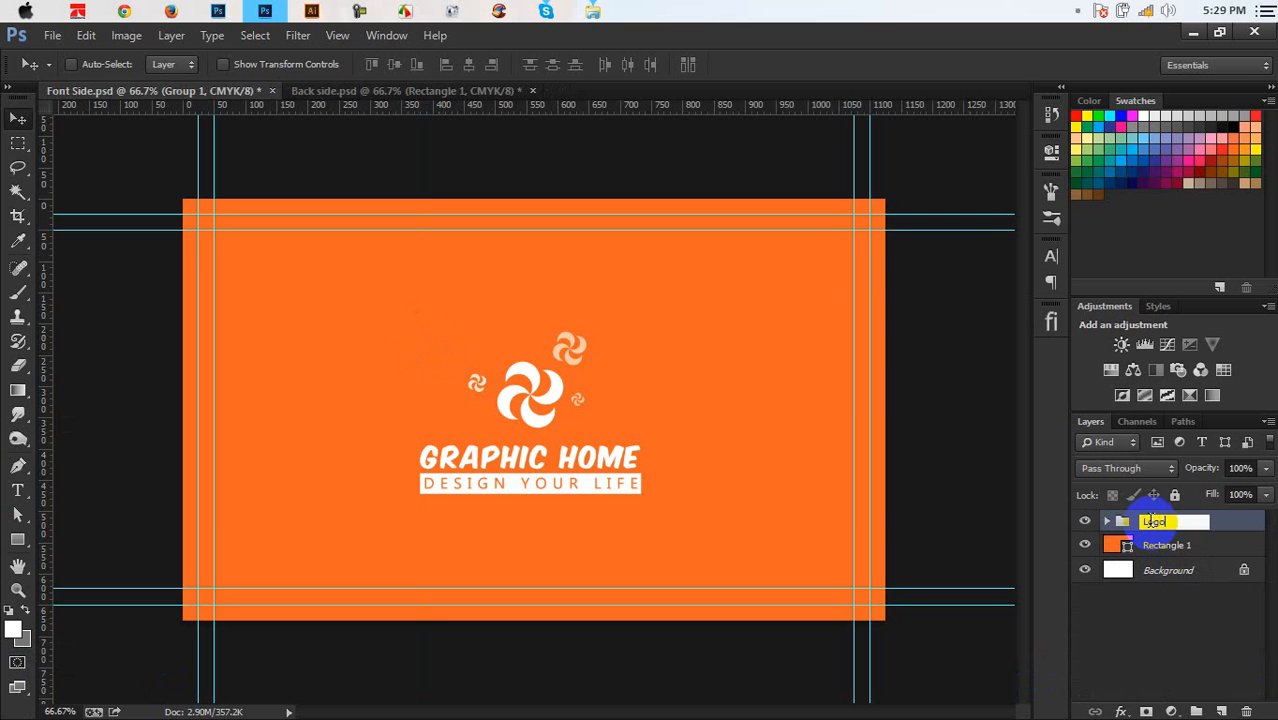
key(Return)
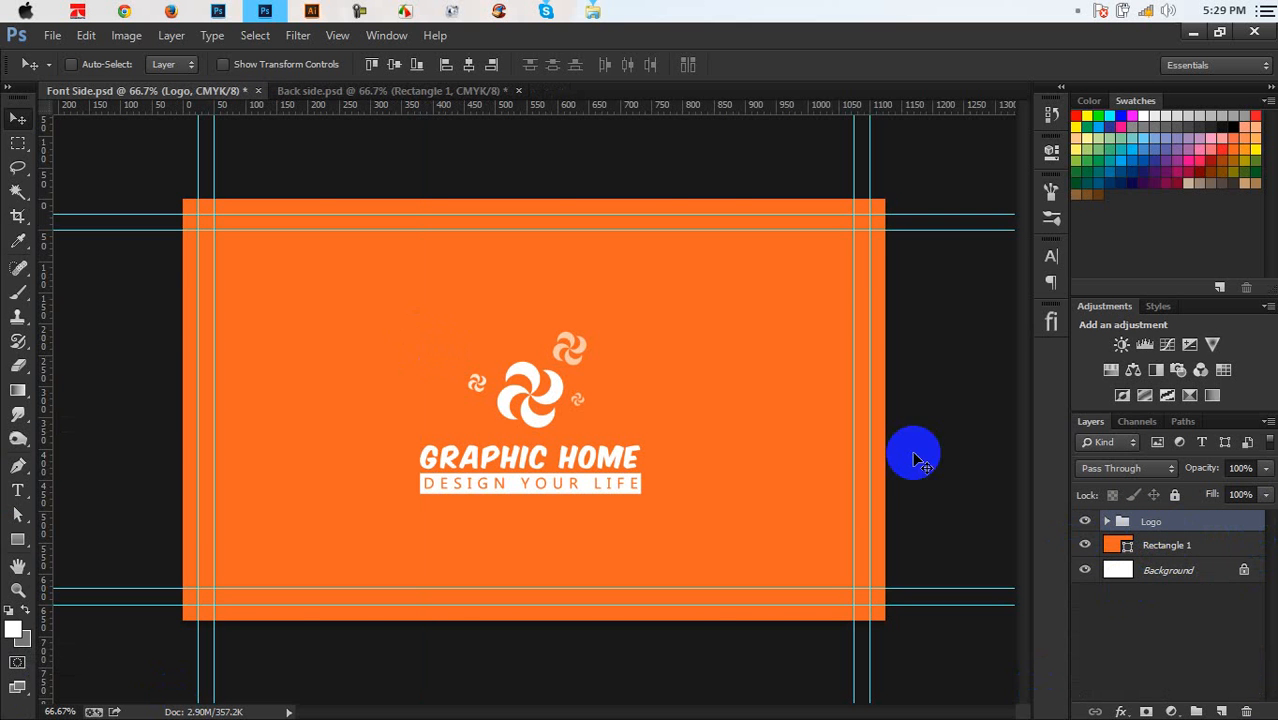
Centre the Logo group horizontally and vertically on the card and save Font Side.psd
key(ctrl+a)
click(468, 65)
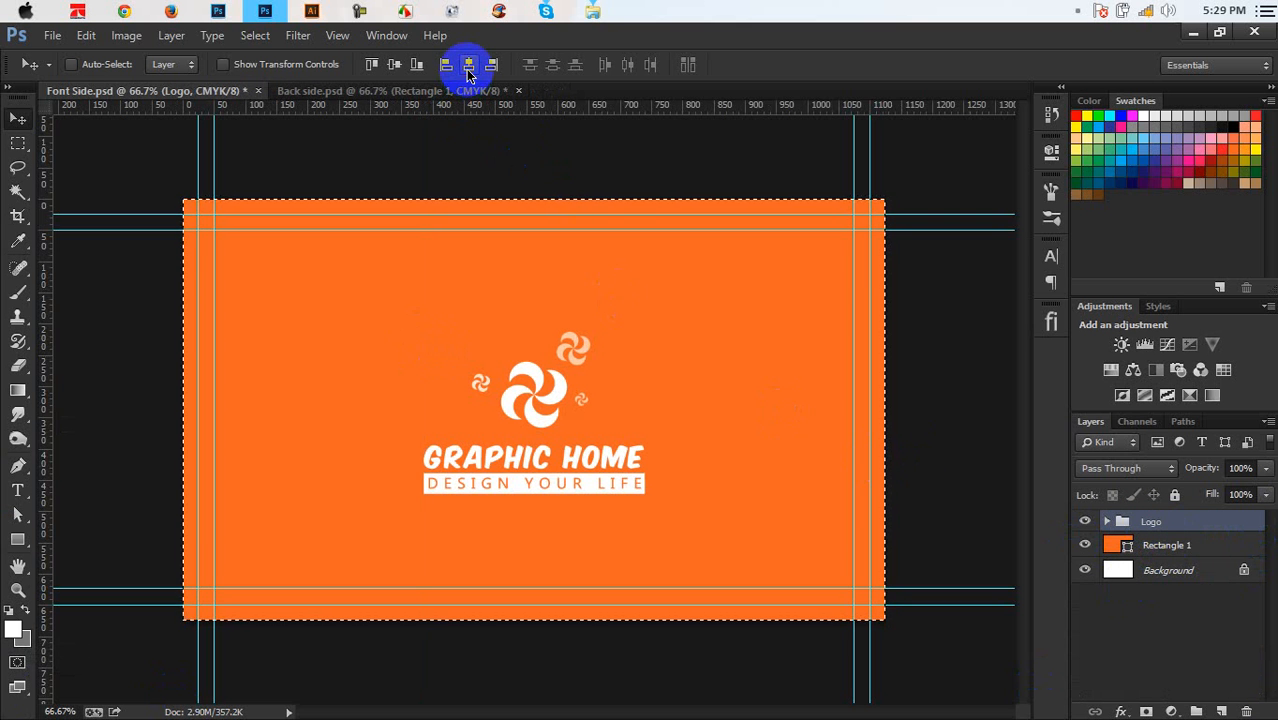
click(396, 64)
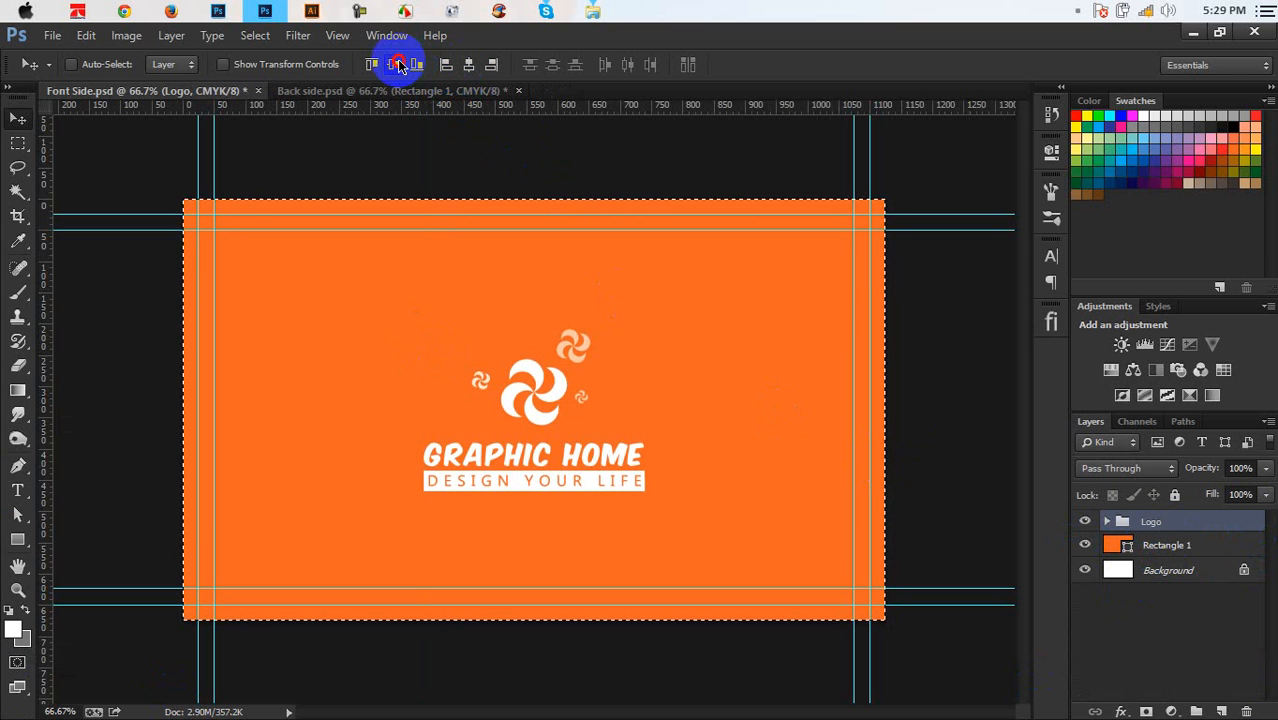
key(ctrl+d)
key(ctrl+s)
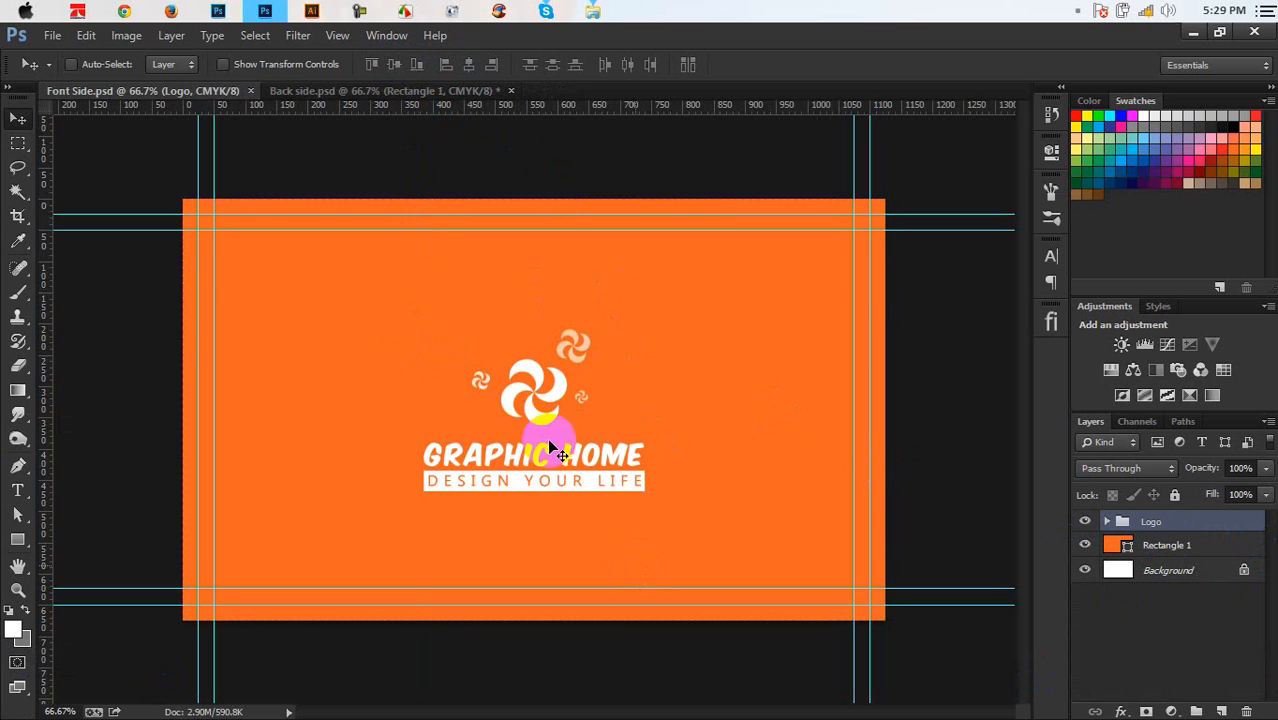
click(1206, 553)
Draw a thin full-height bar, fill it #ffffff, and place it near the card's left edge
click(17, 539)
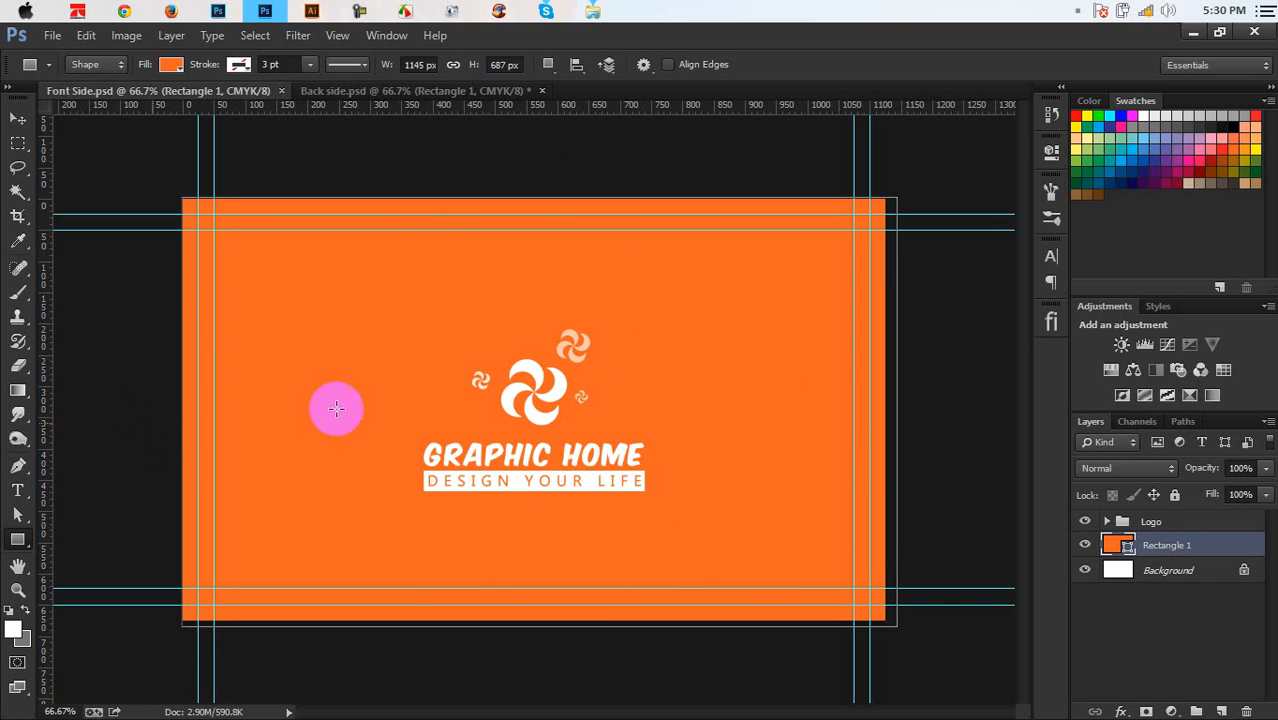
click(1204, 521)
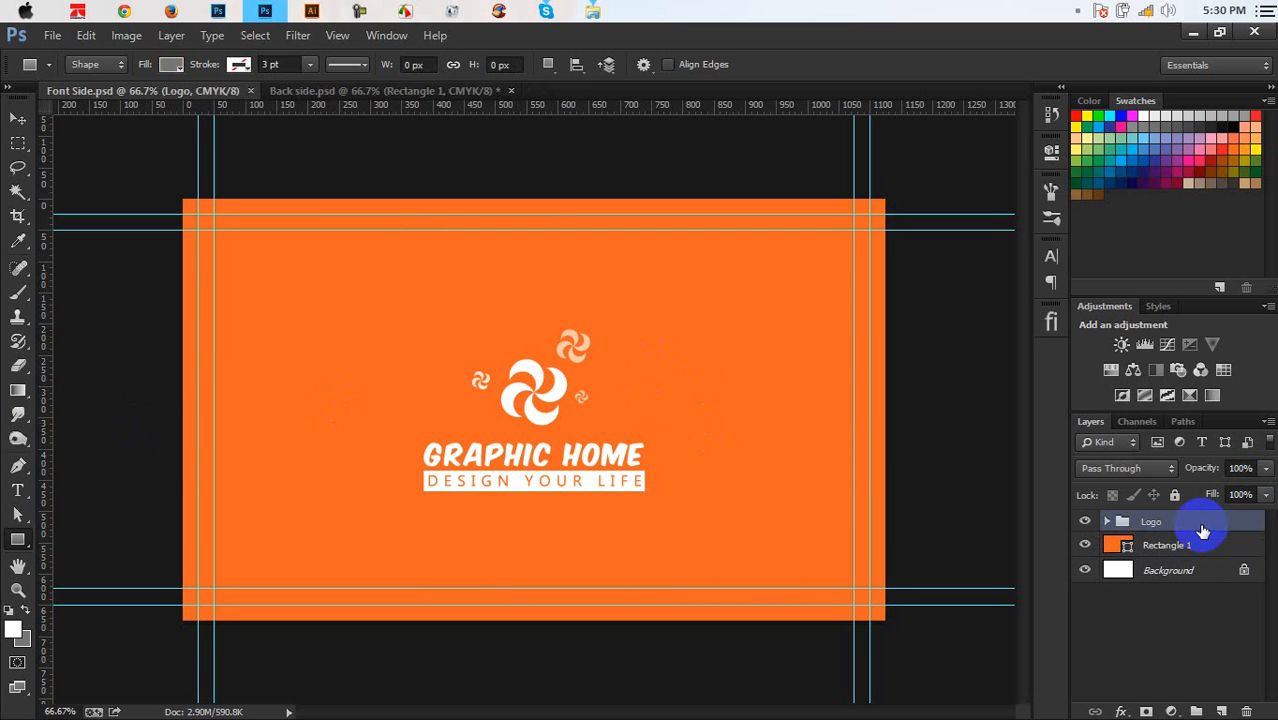
drag(117, 636, 128, 118)
click(1045, 188)
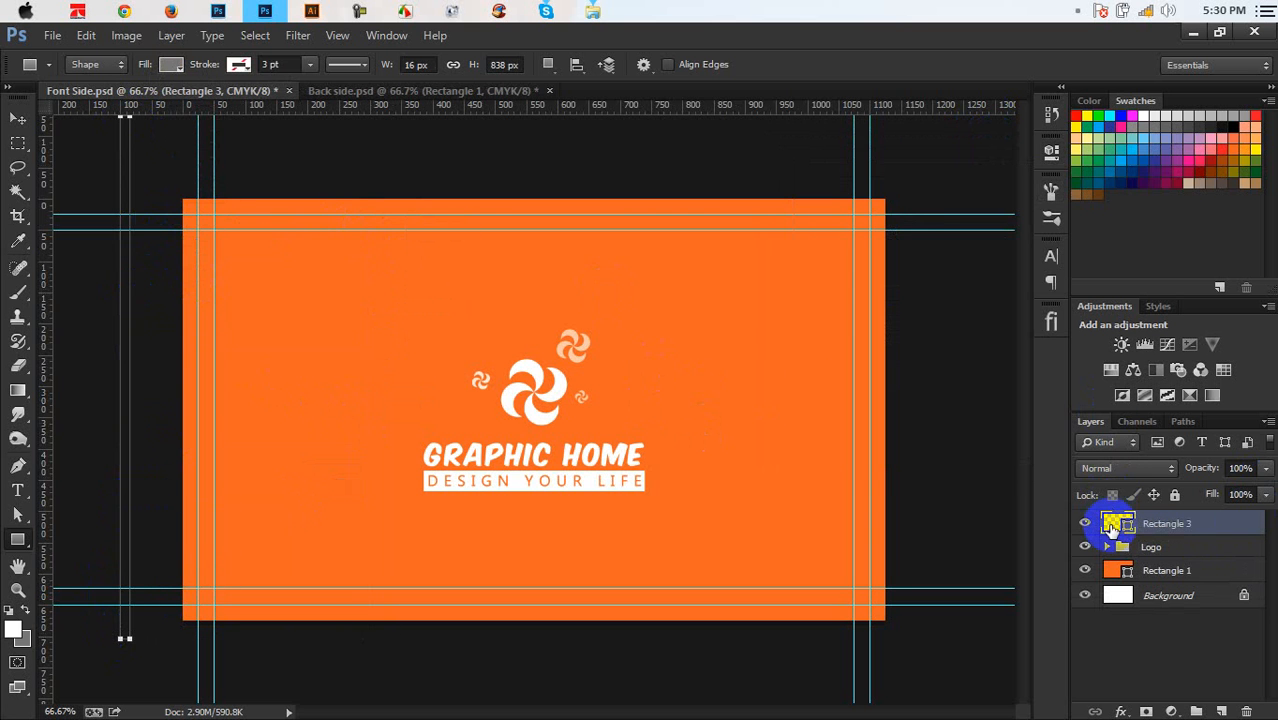
click(17, 118)
drag(114, 285, 340, 398)
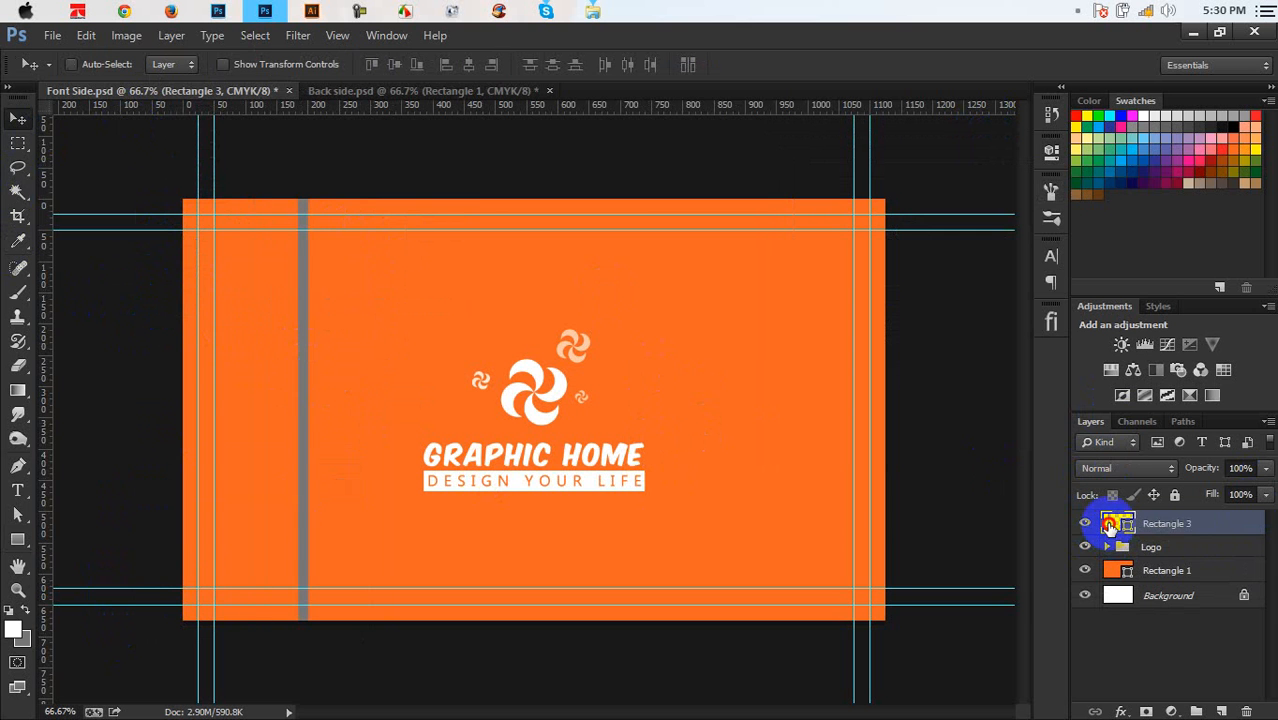
double_click(1110, 523)
drag(875, 402, 756, 279)
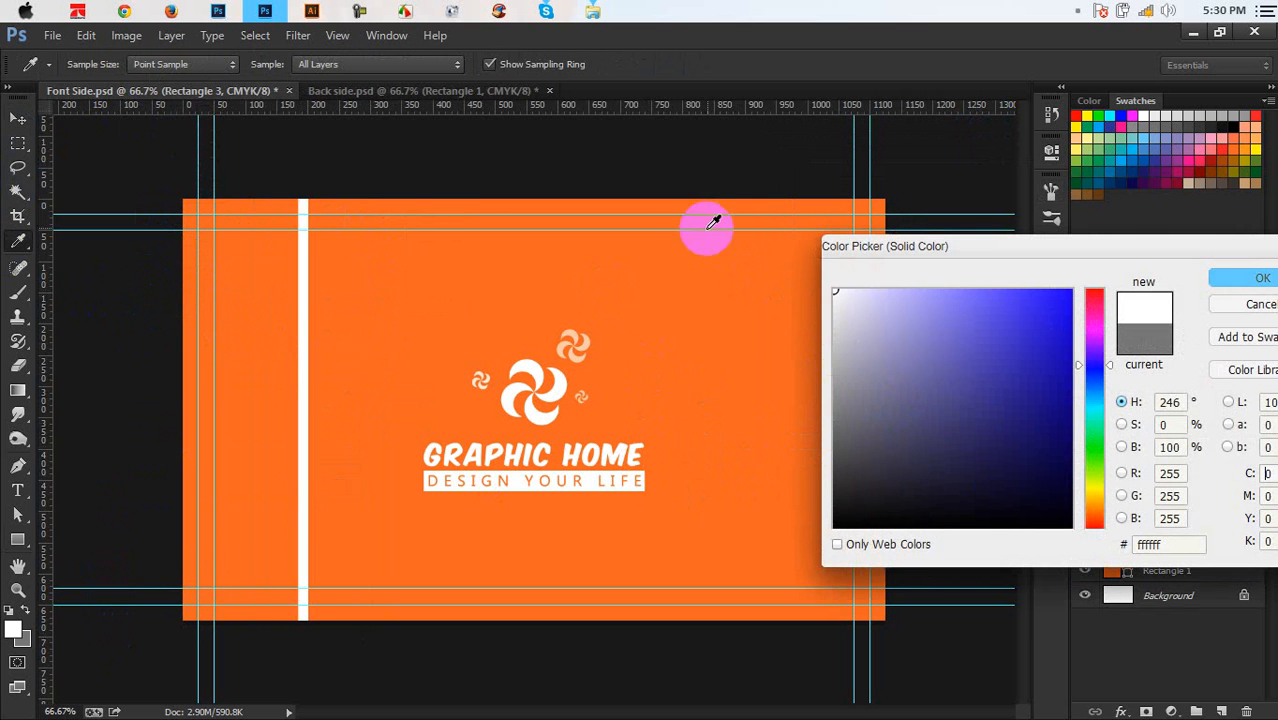
click(584, 341)
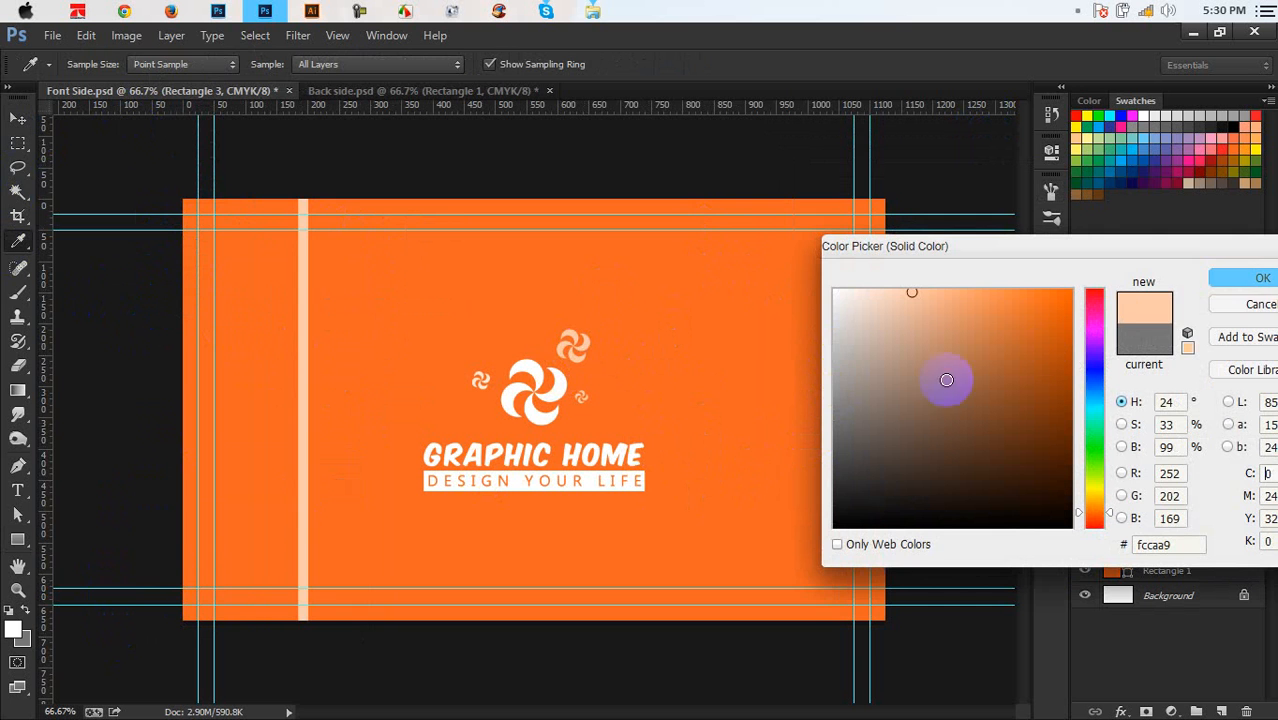
drag(930, 383, 836, 291)
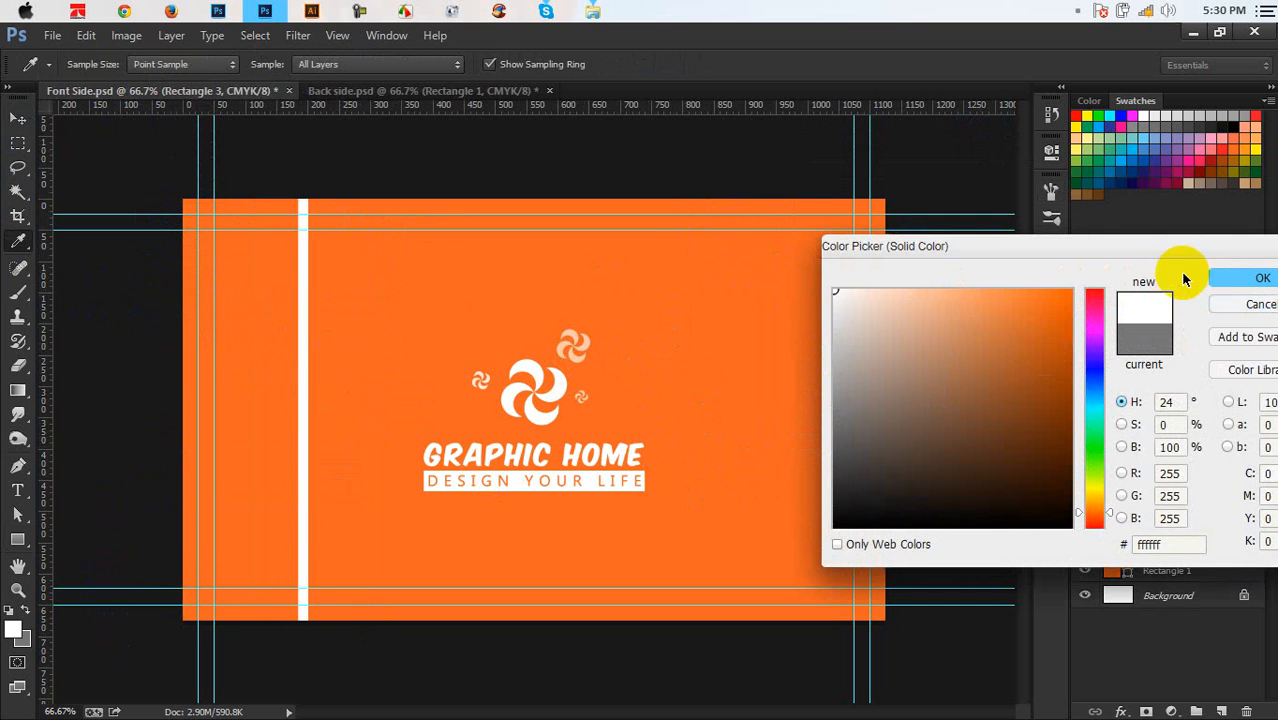
click(1214, 288)
key(v)
drag(308, 362, 228, 367)
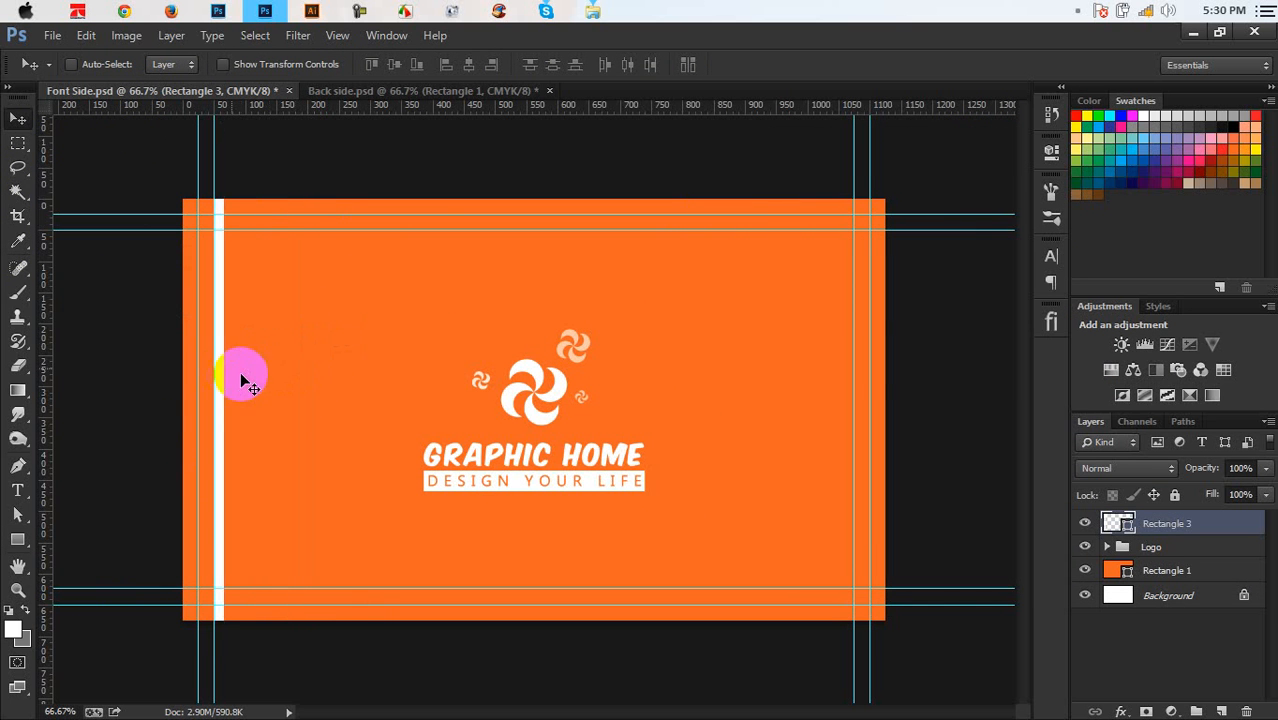
Widen the white bar slightly, add a duplicate bar beside it, and save Font Side.psd
key(ctrl+t)
mouse_move(222, 372)
mouse_down()
mouse_move(262, 371)
mouse_move(247, 374)
mouse_up()
key(Return)
key(ctrl+t)
key(Return)
key(shift+Left)
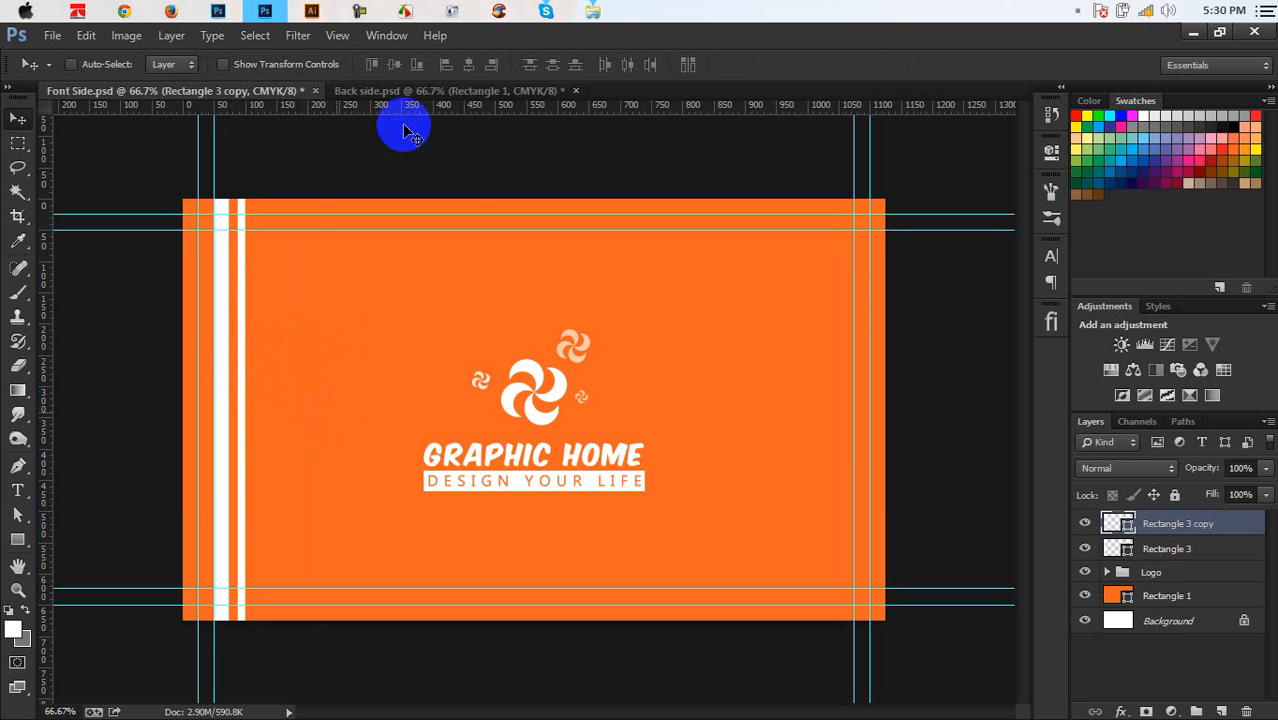
key(ctrl+semicolon)
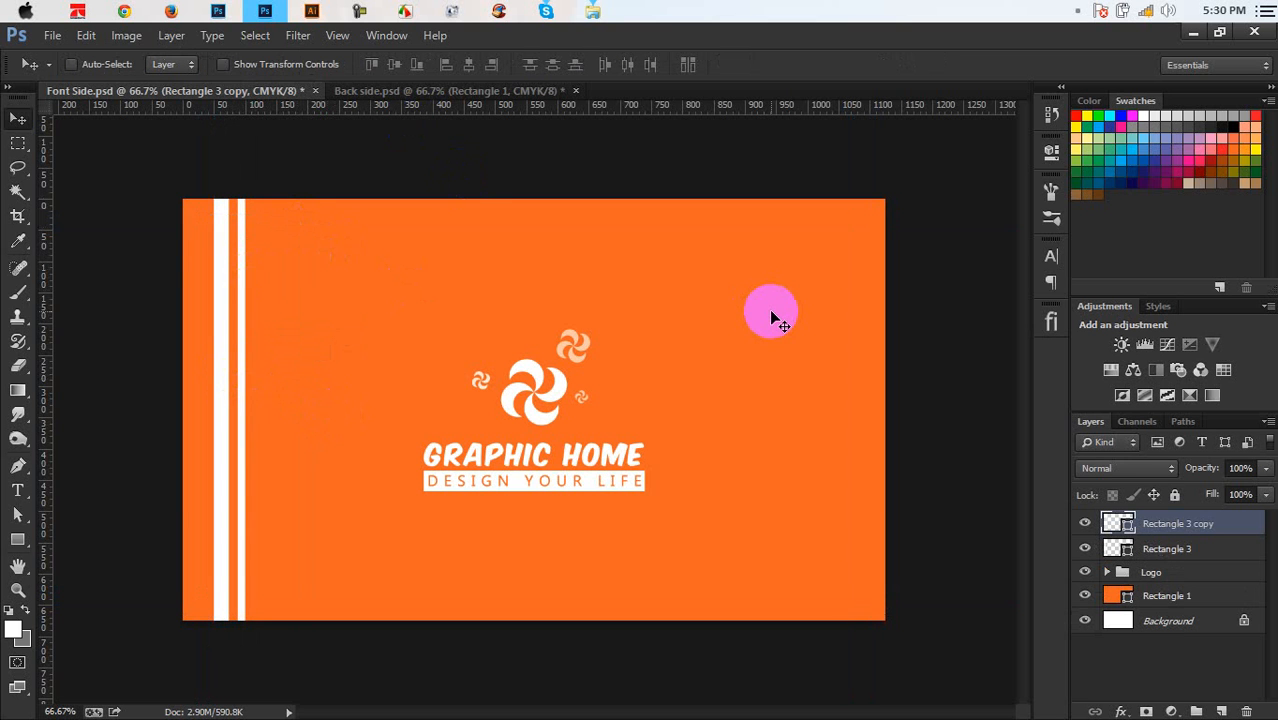
key(ctrl+semicolon)
key(ctrl+s)
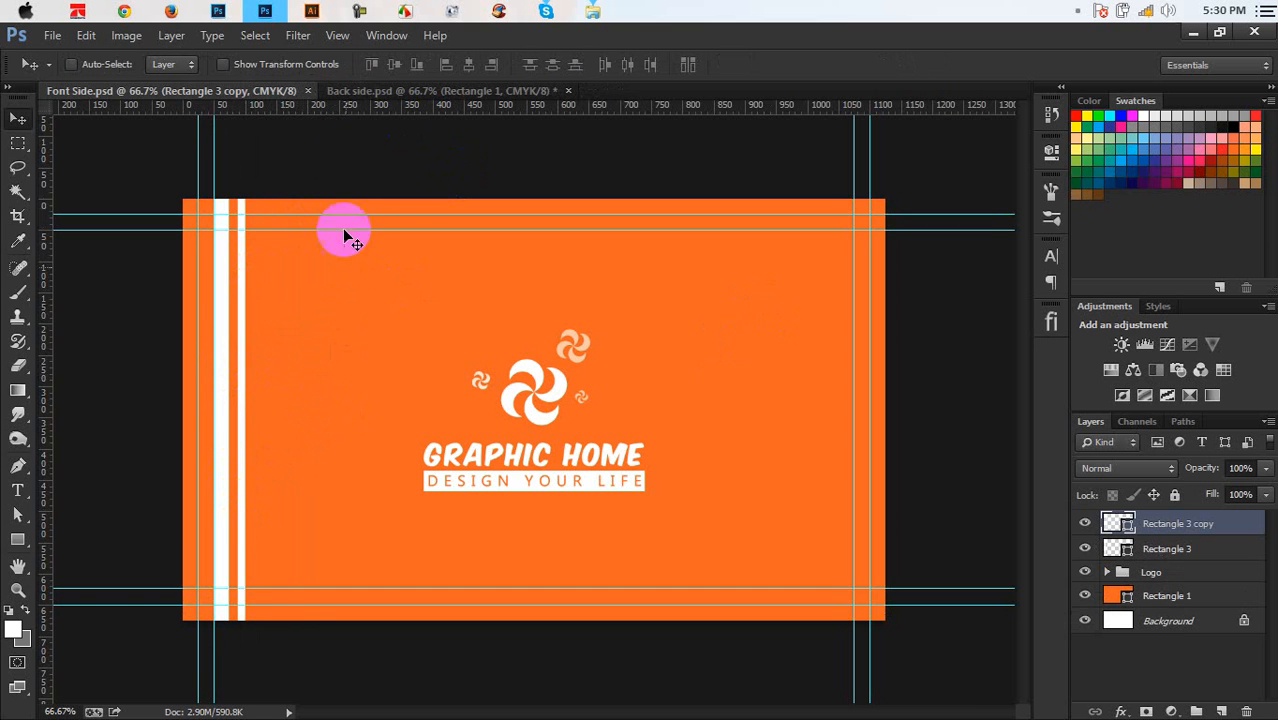
Look over the Back side.psd document, then return to Font Side.psd
click(424, 91)
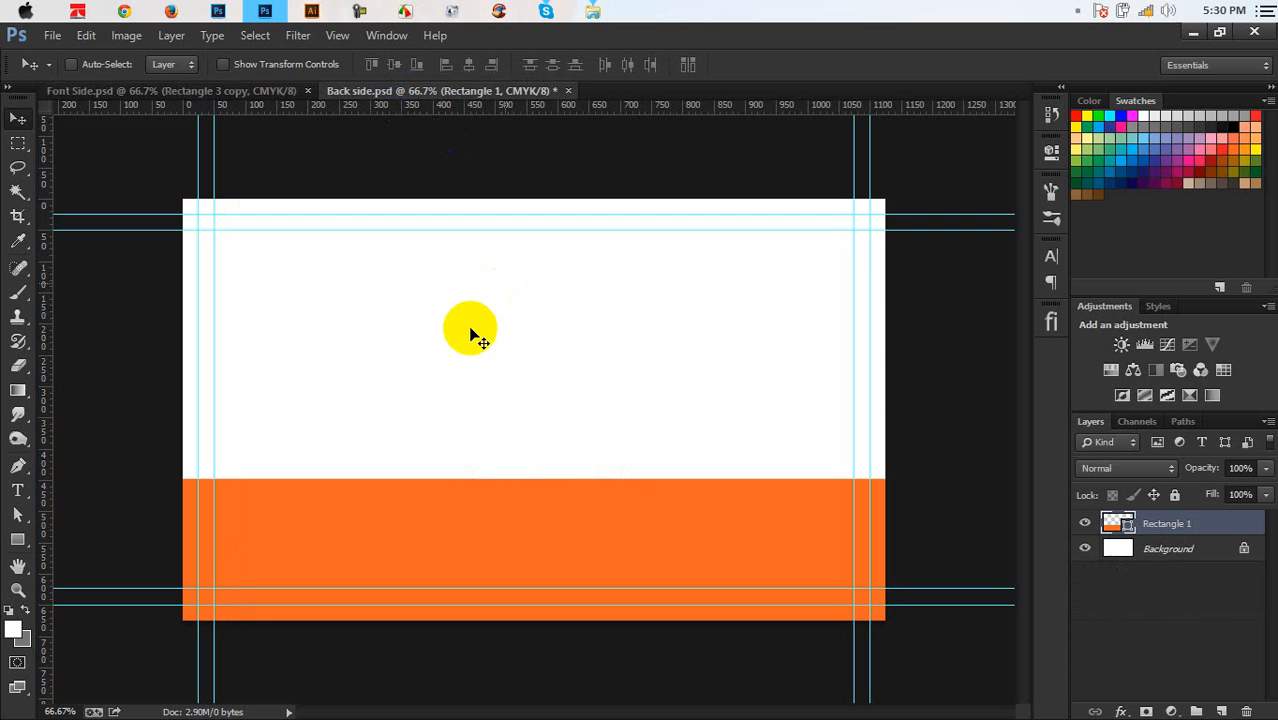
click(285, 92)
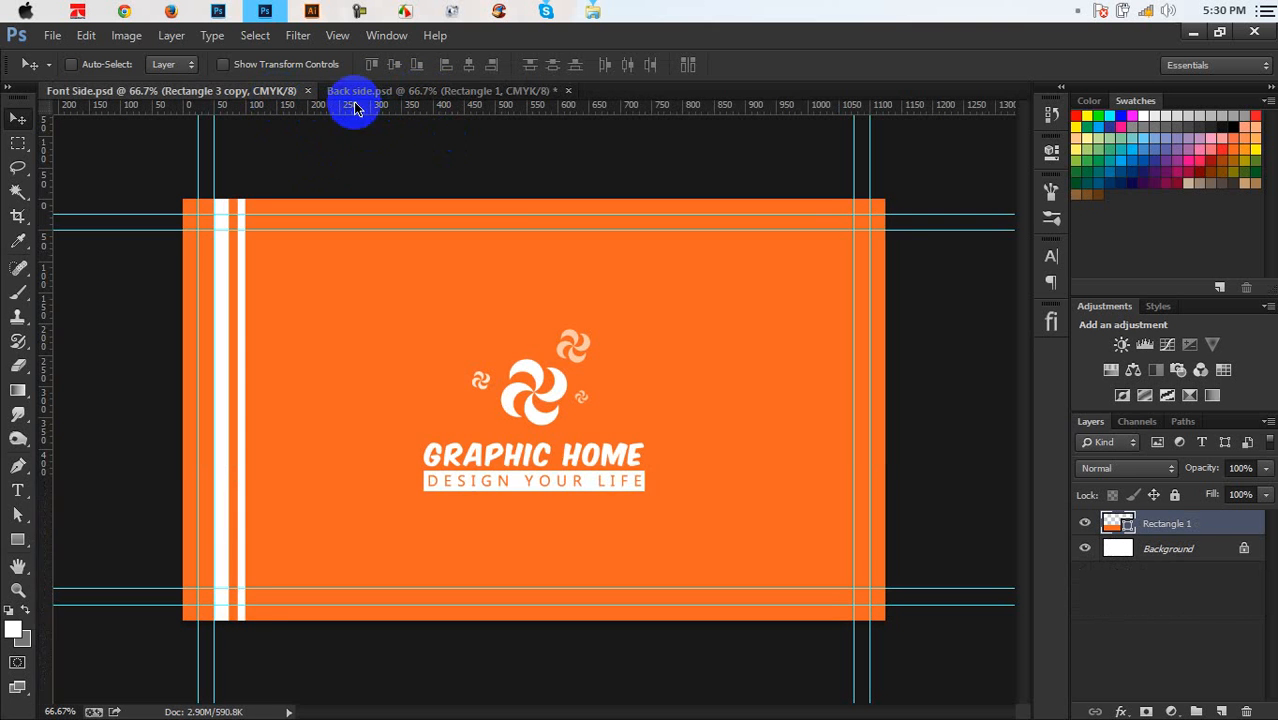
click(368, 95)
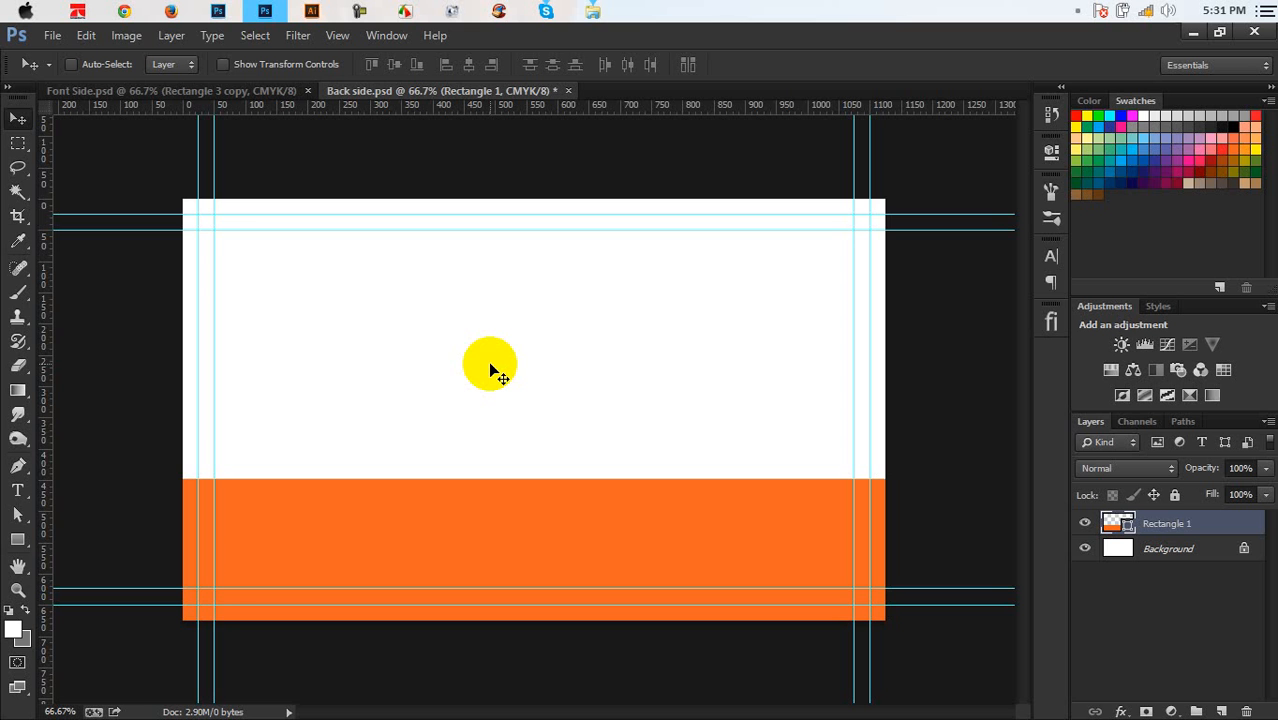
click(17, 490)
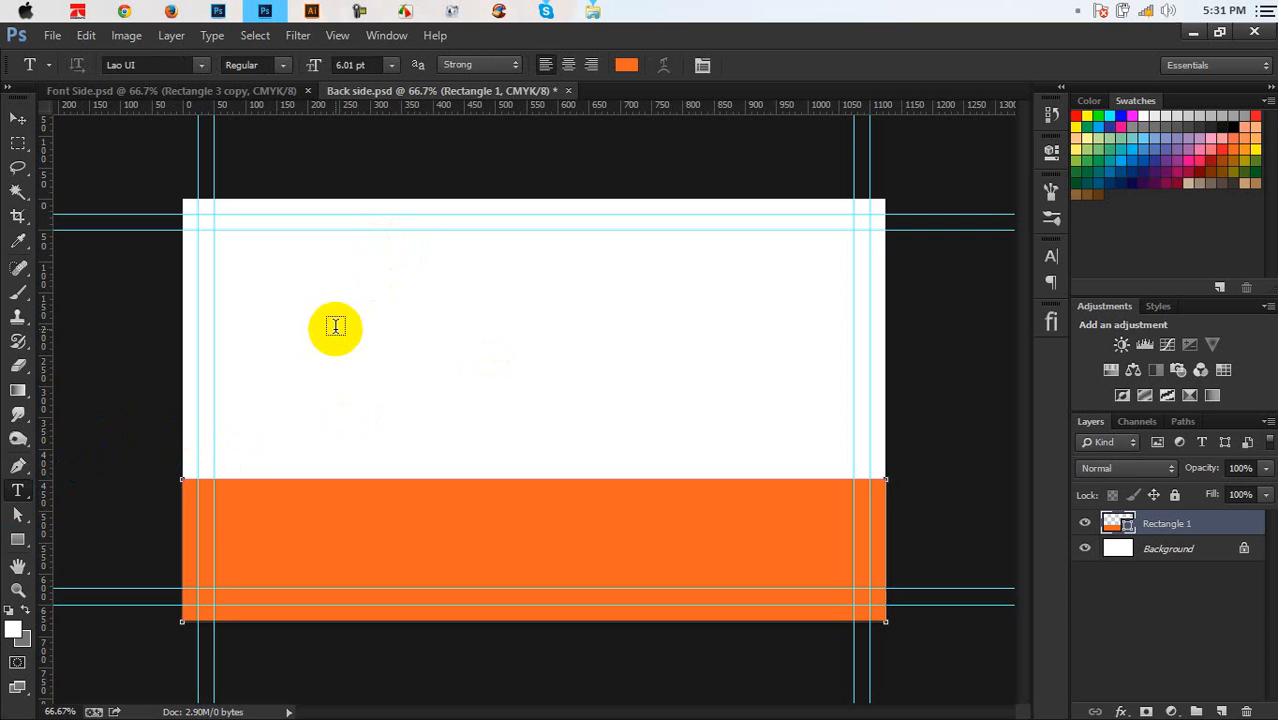
click(250, 92)
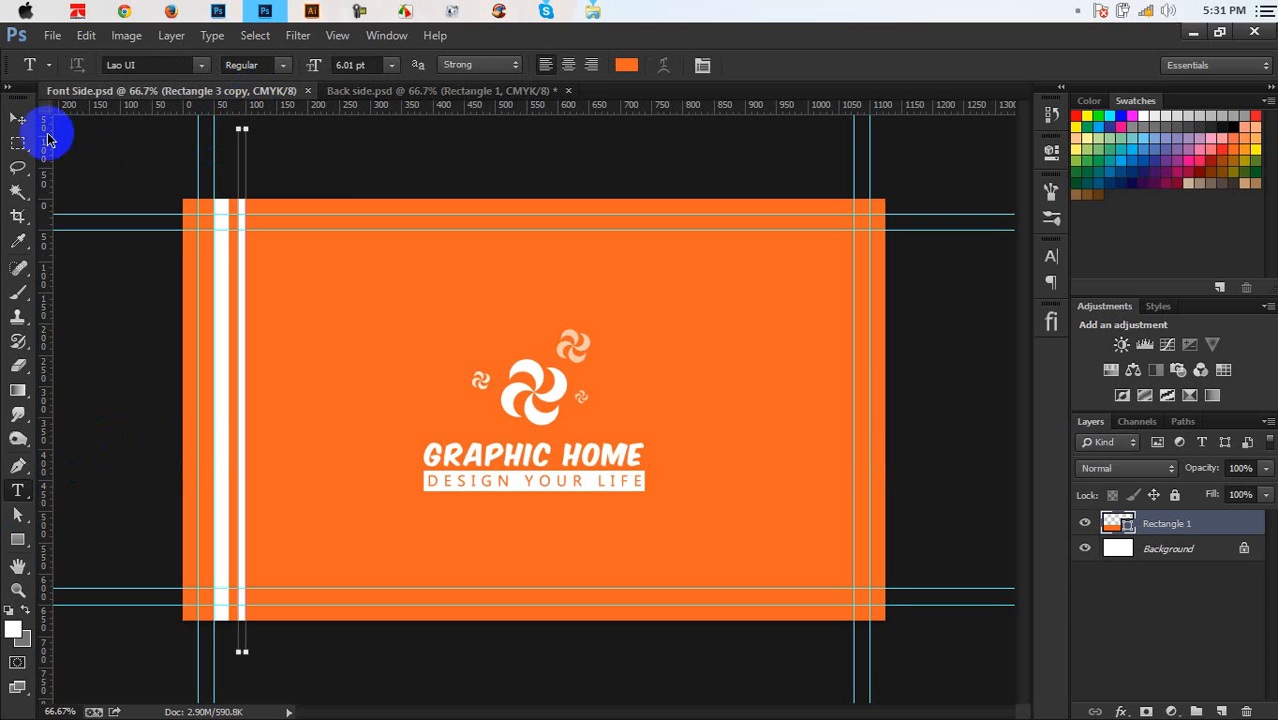
click(17, 118)
Move the stripe rectangles below the Logo group and copy the Logo group into Back side.psd
click(1152, 572)
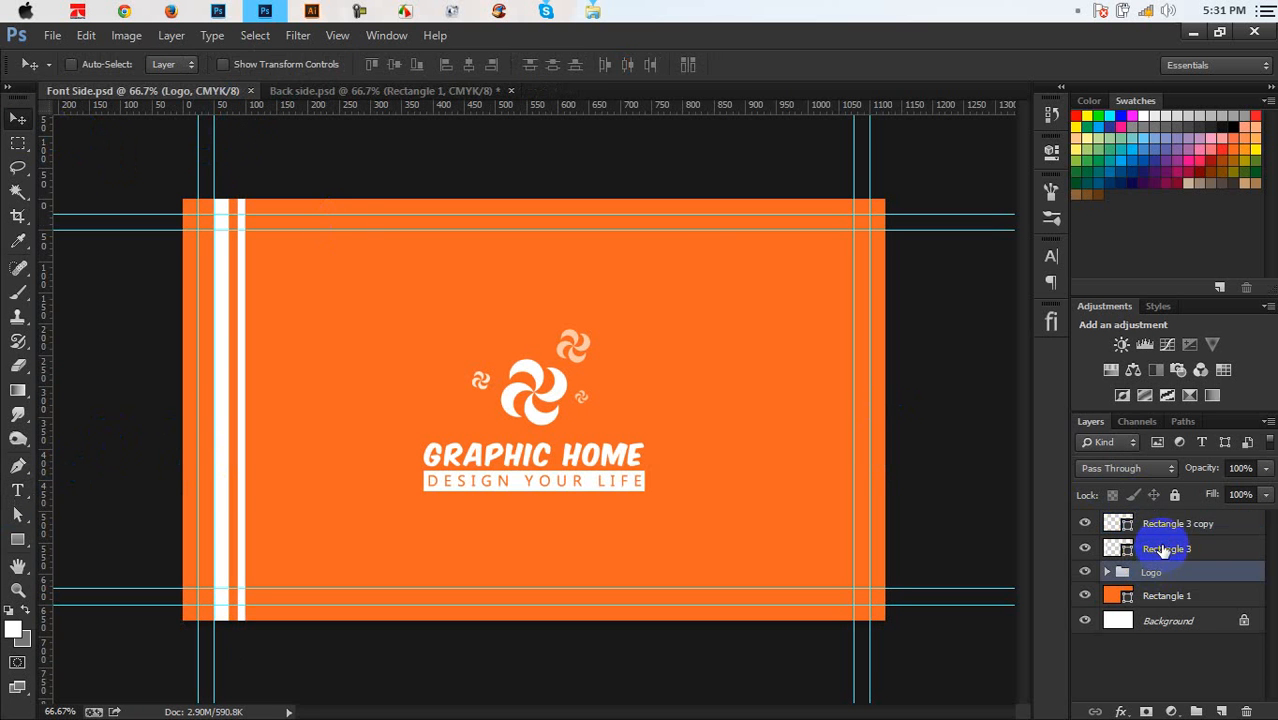
click(1163, 549)
shift+click(1170, 523)
drag(1170, 523, 1168, 584)
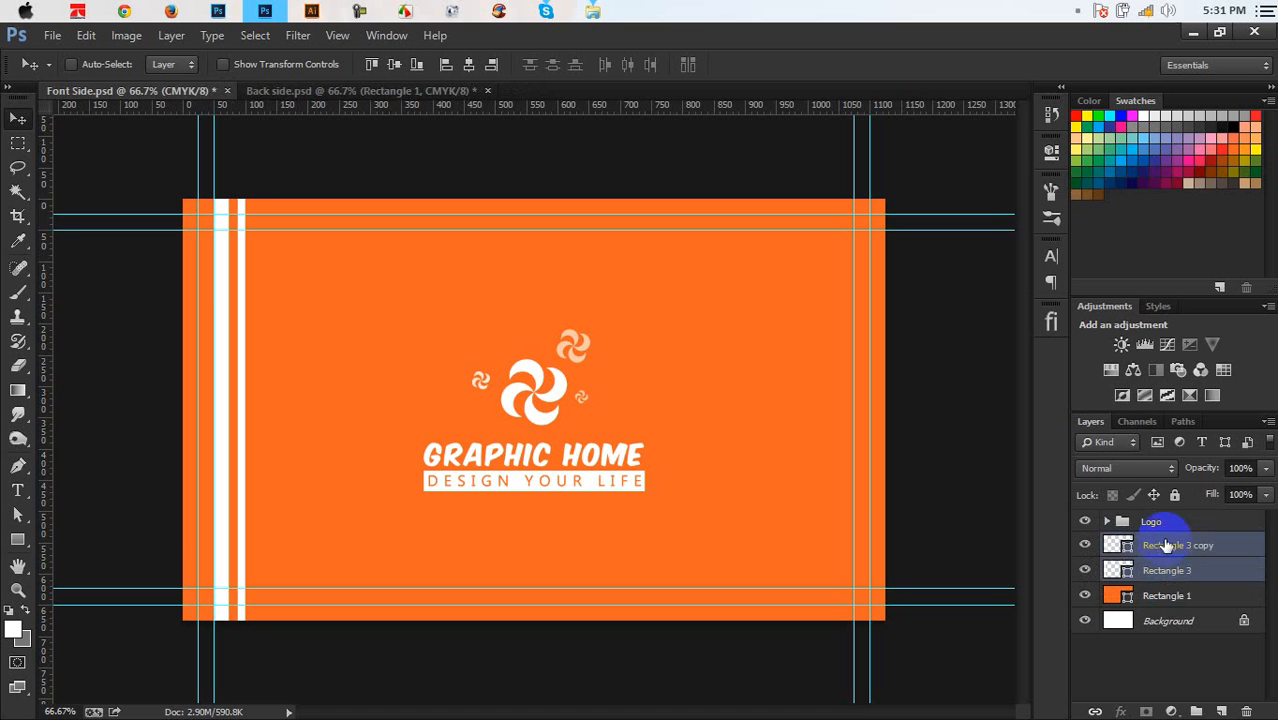
click(1152, 521)
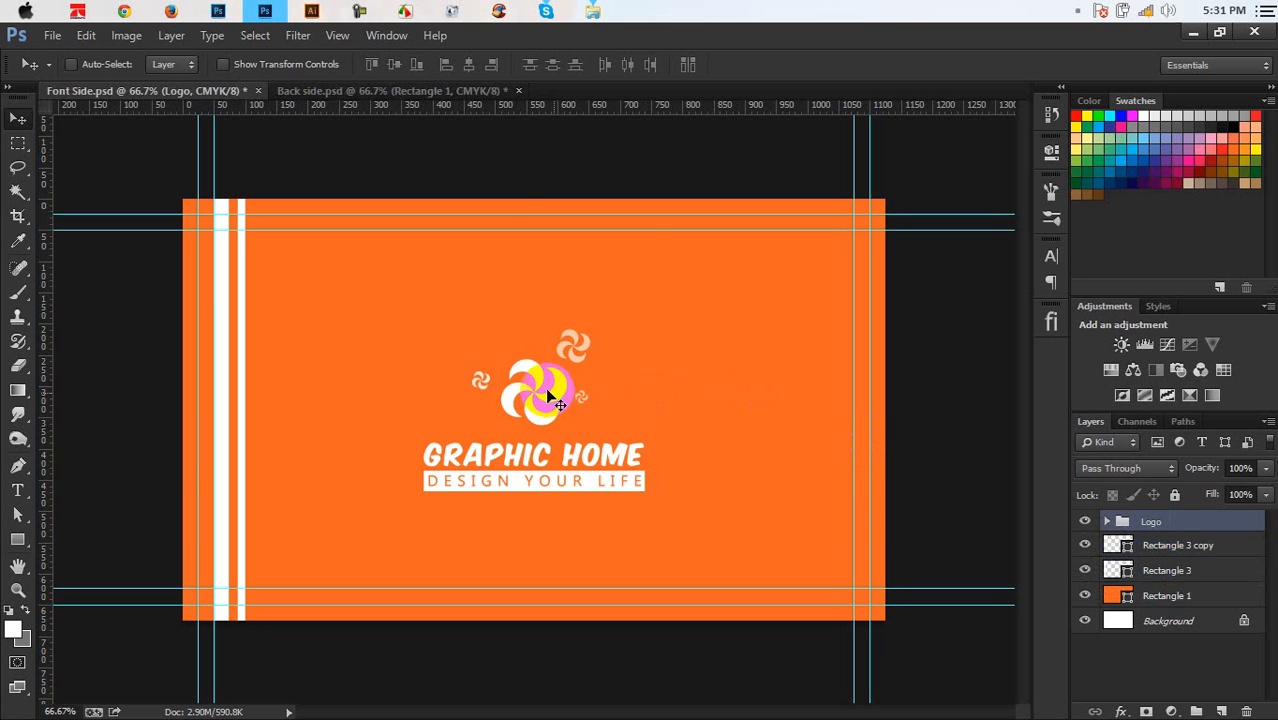
drag(545, 387, 522, 322)
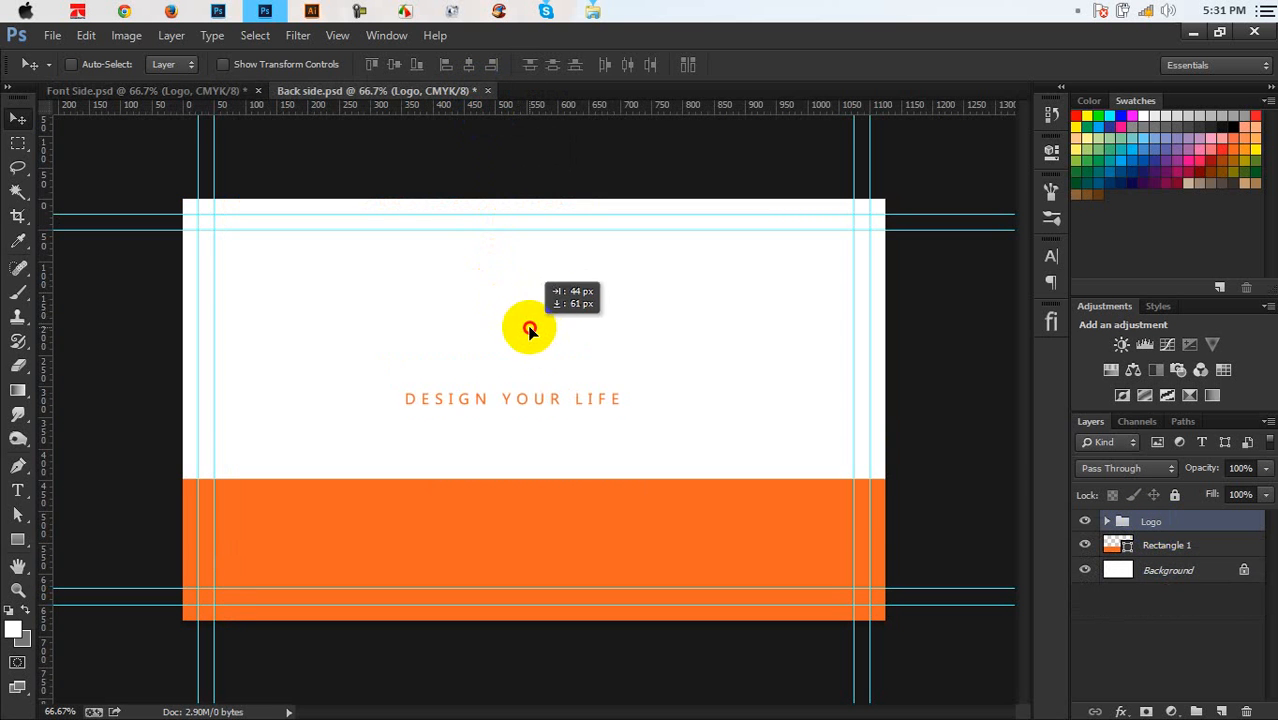
Recolour the band rectangle, Rectangle 2, to the card's orange
click(1108, 523)
scroll(1127, 620, down, 3)
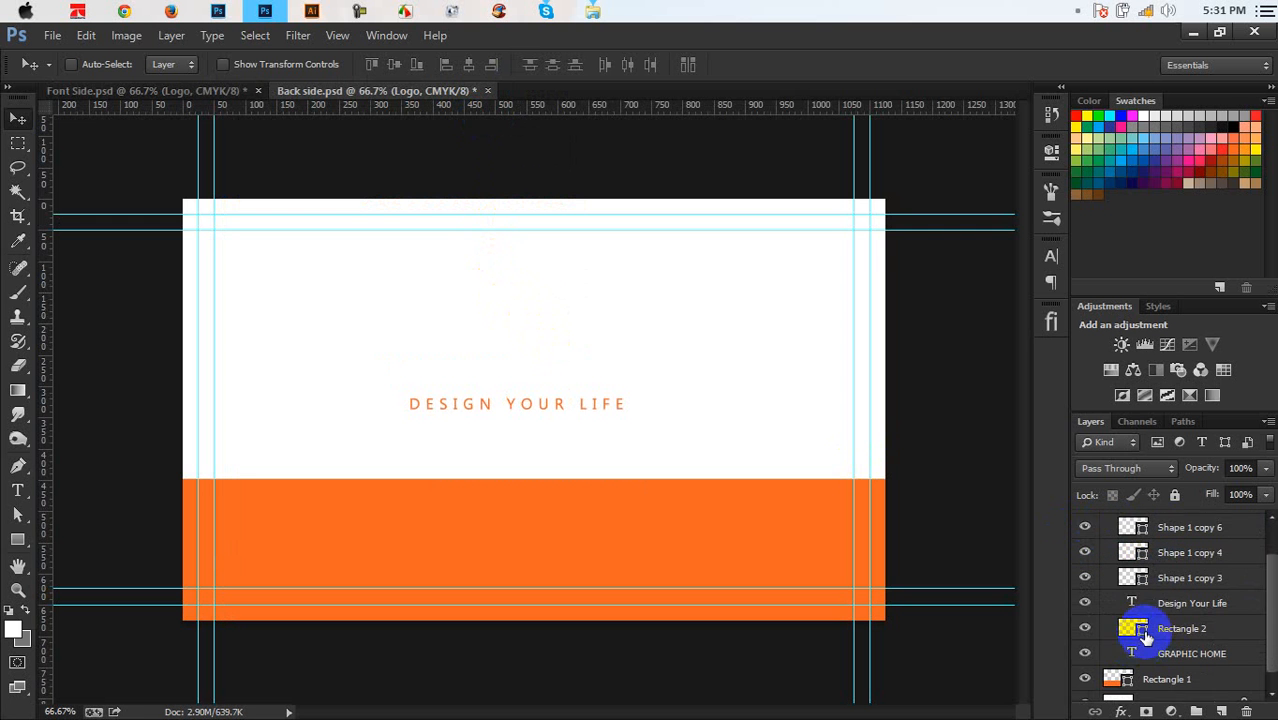
double_click(1128, 612)
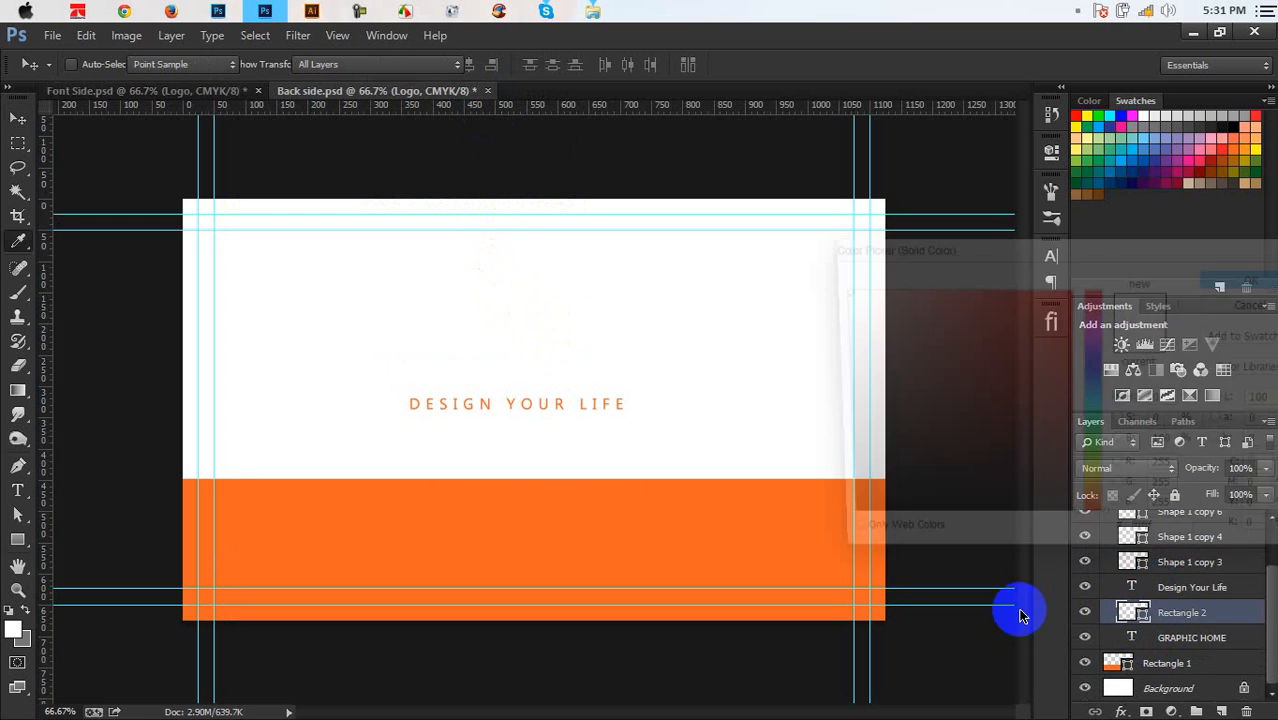
click(776, 534)
click(1245, 280)
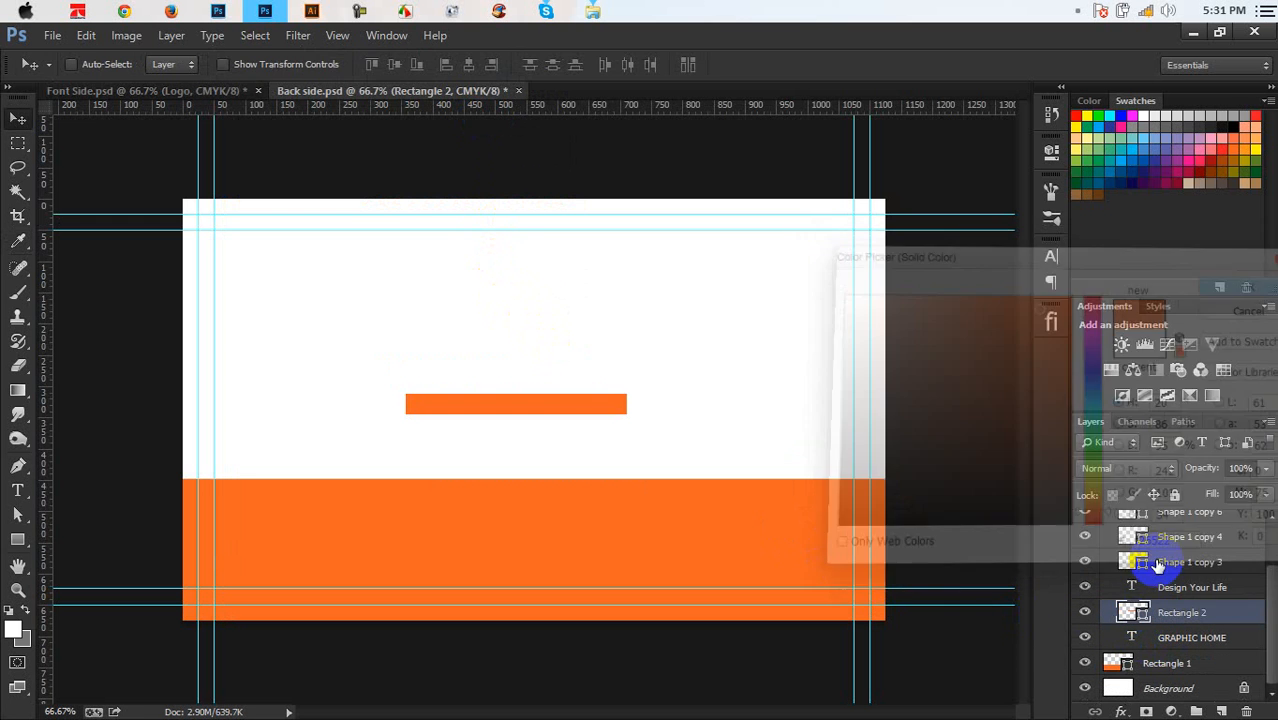
Make the DESIGN YOUR LIFE lettering white
double_click(1133, 587)
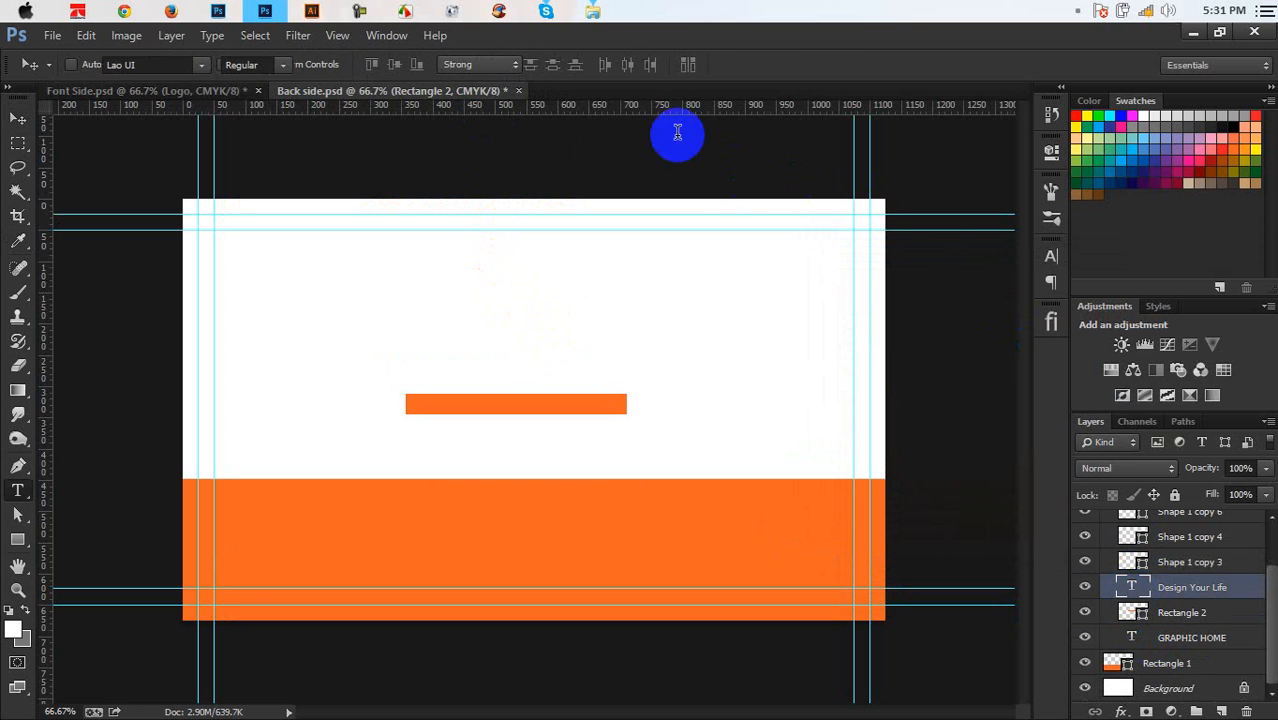
click(626, 64)
click(708, 280)
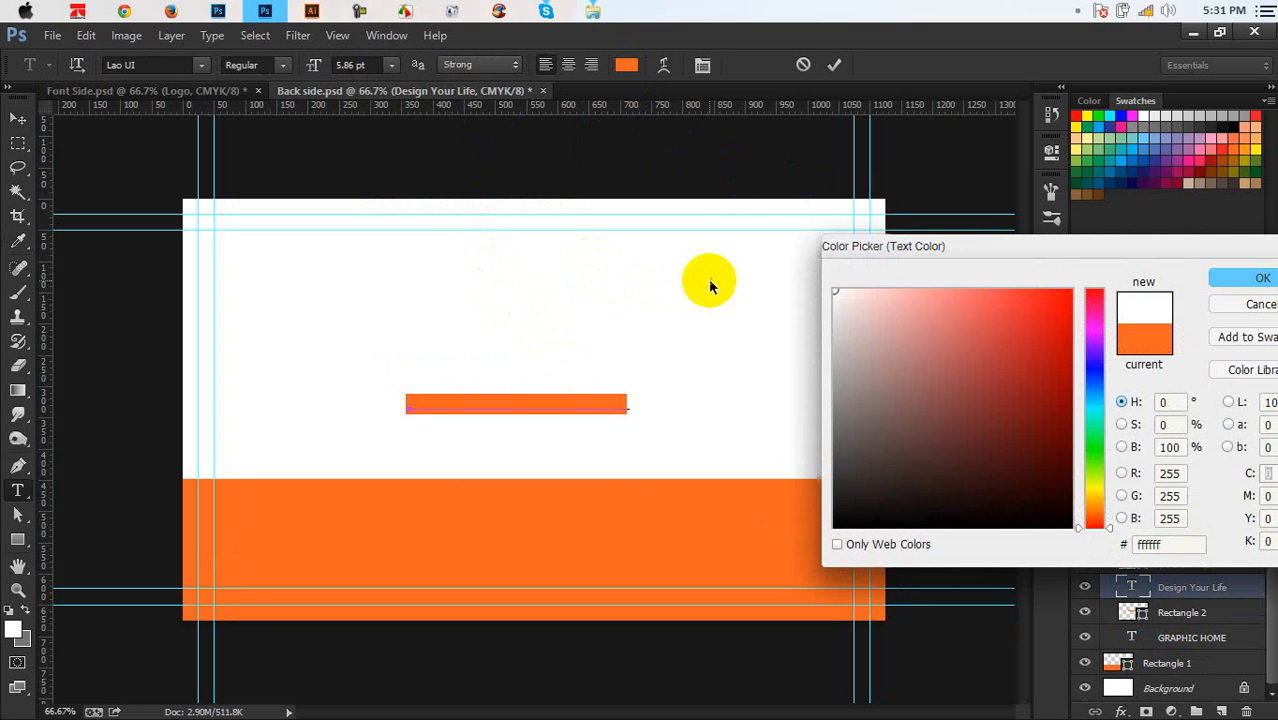
click(1221, 278)
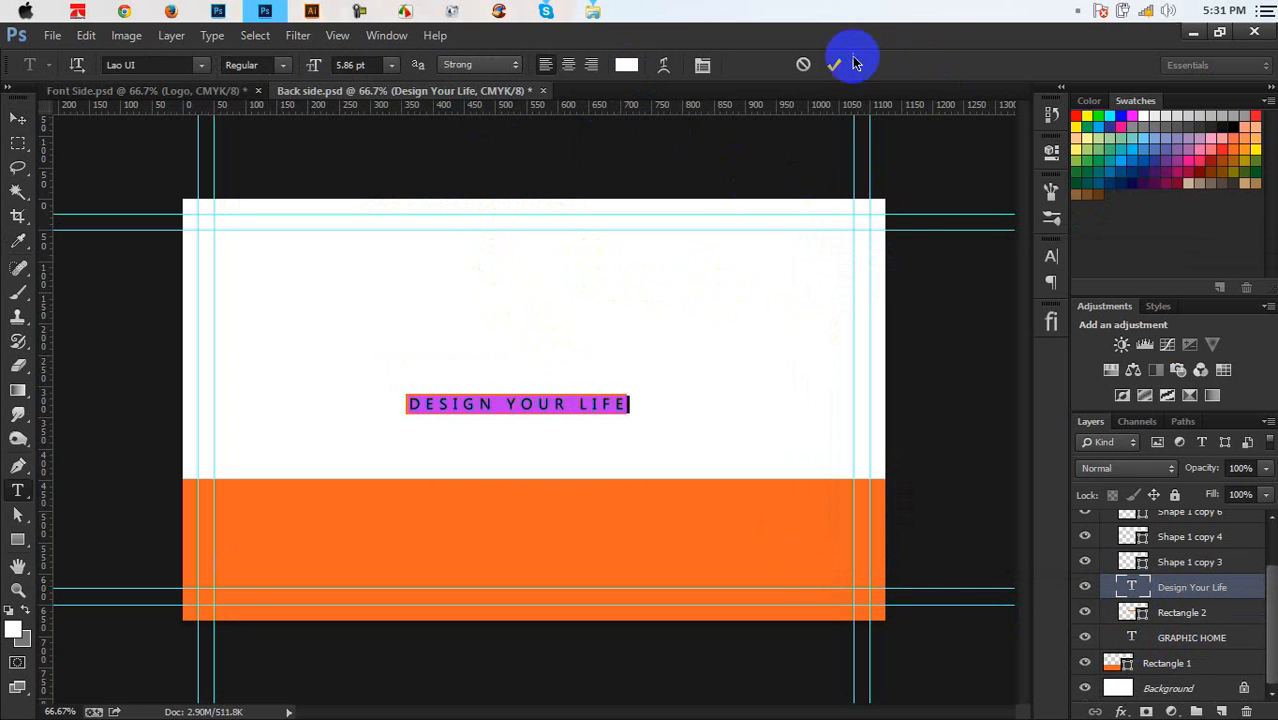
click(1155, 590)
scroll(1150, 585, up, 1)
click(1125, 582)
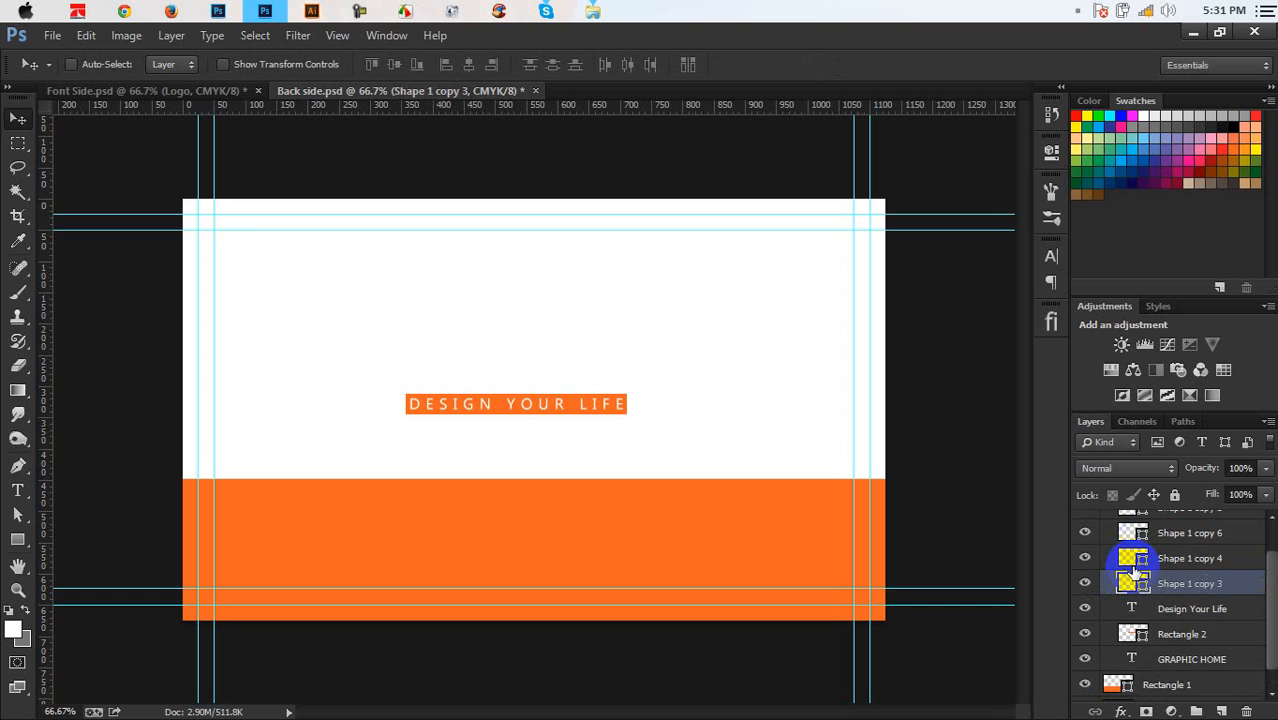
Open the colour picker for Shape 1 copy 3 and move the offline-help error aside
double_click(1125, 582)
key(F1)
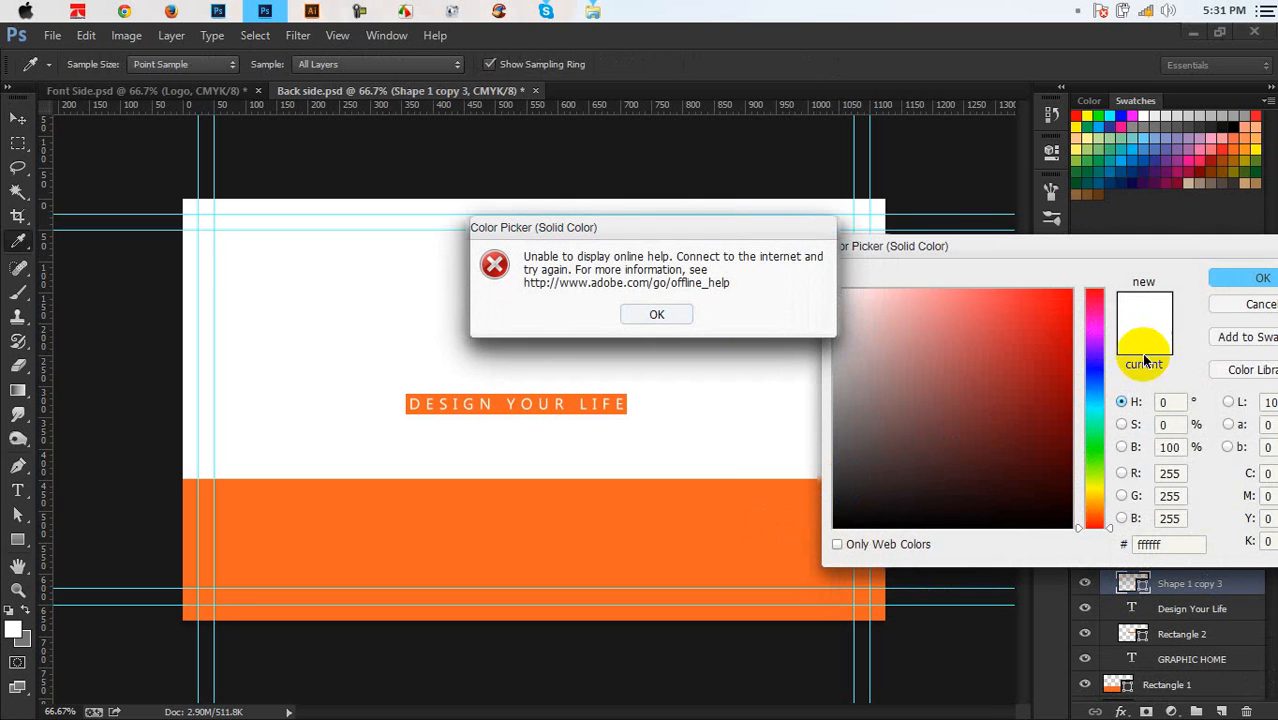
click(686, 314)
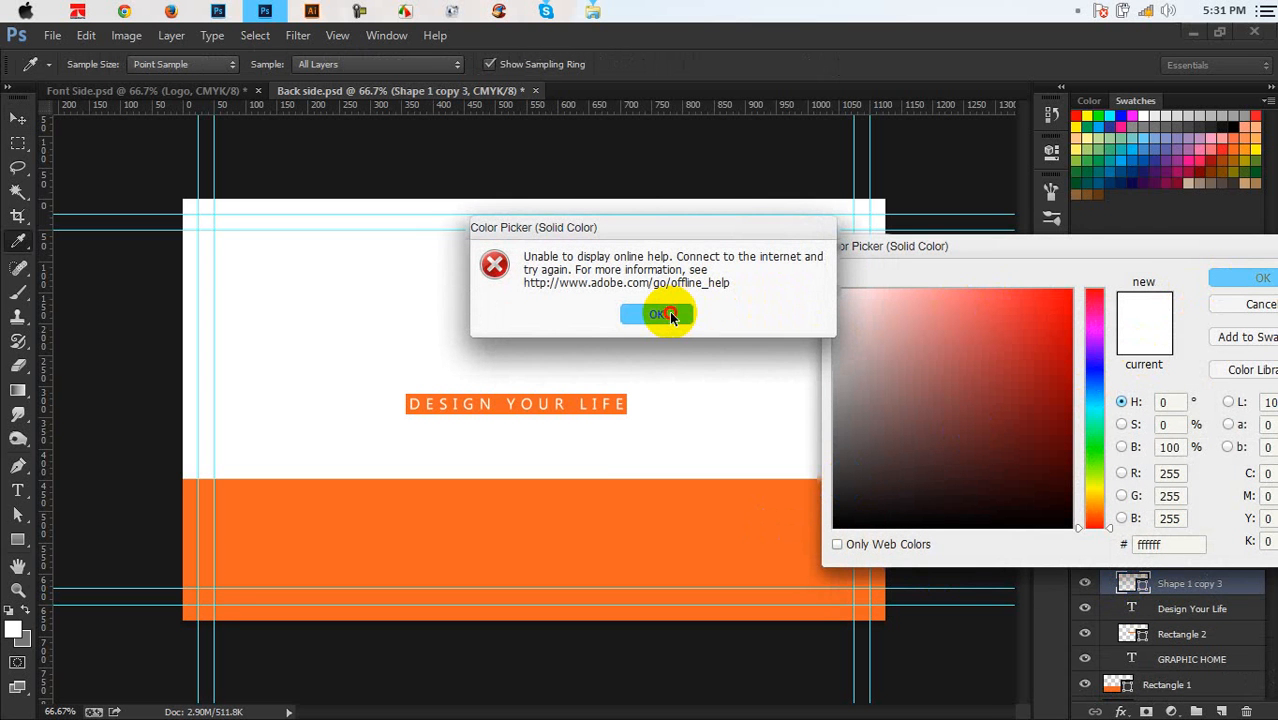
click(676, 316)
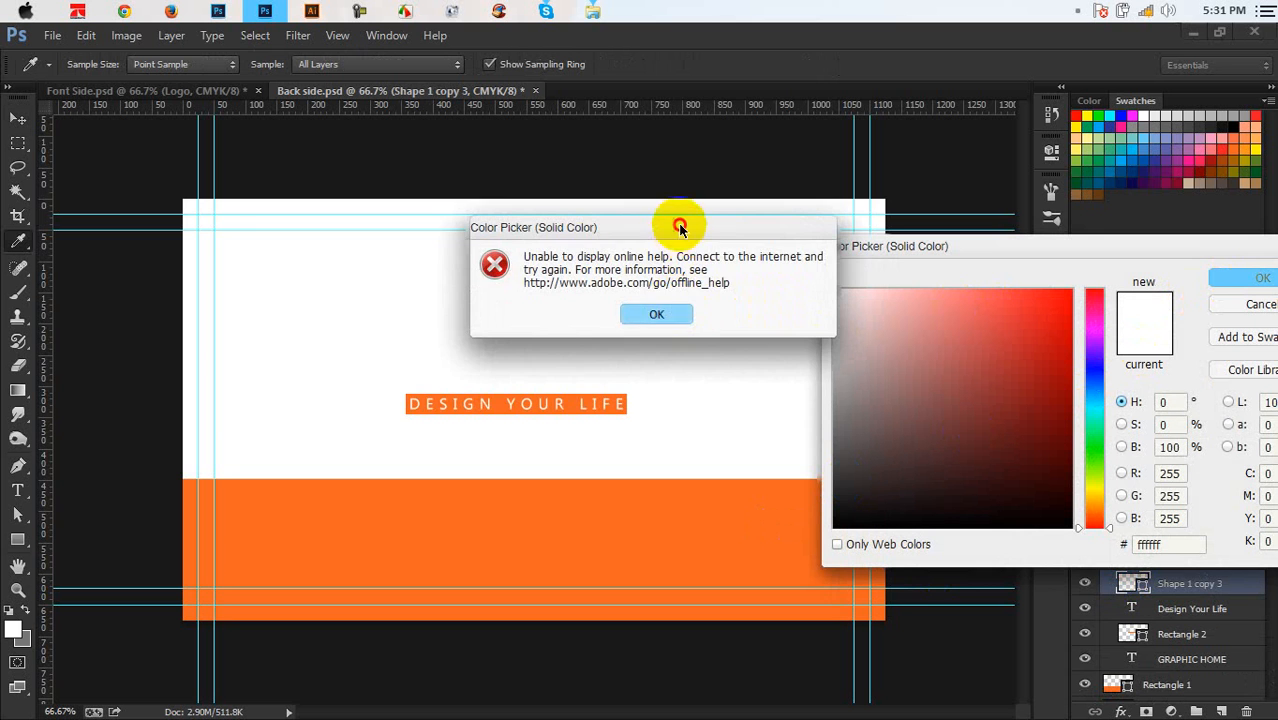
drag(676, 224, 483, 301)
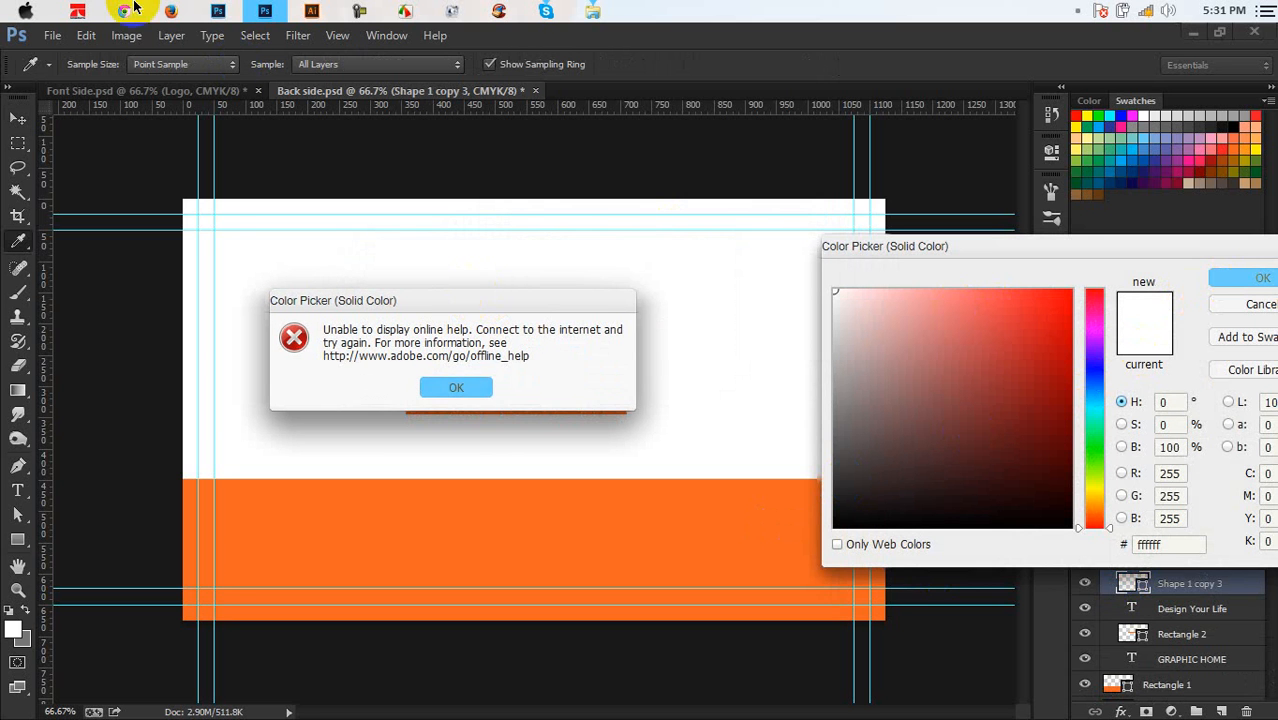
Connect MobiData HSDPA Modem with the Teletalk- unlimited profile and minimise its window
click(80, 10)
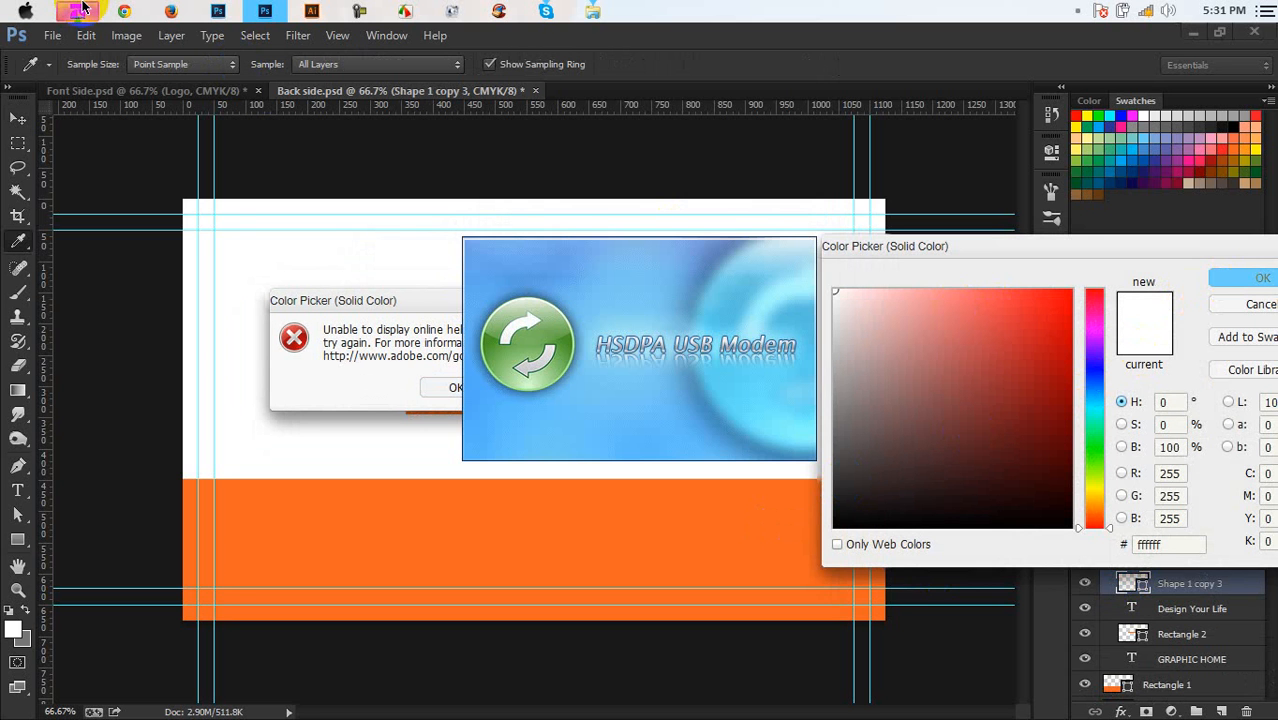
click(530, 265)
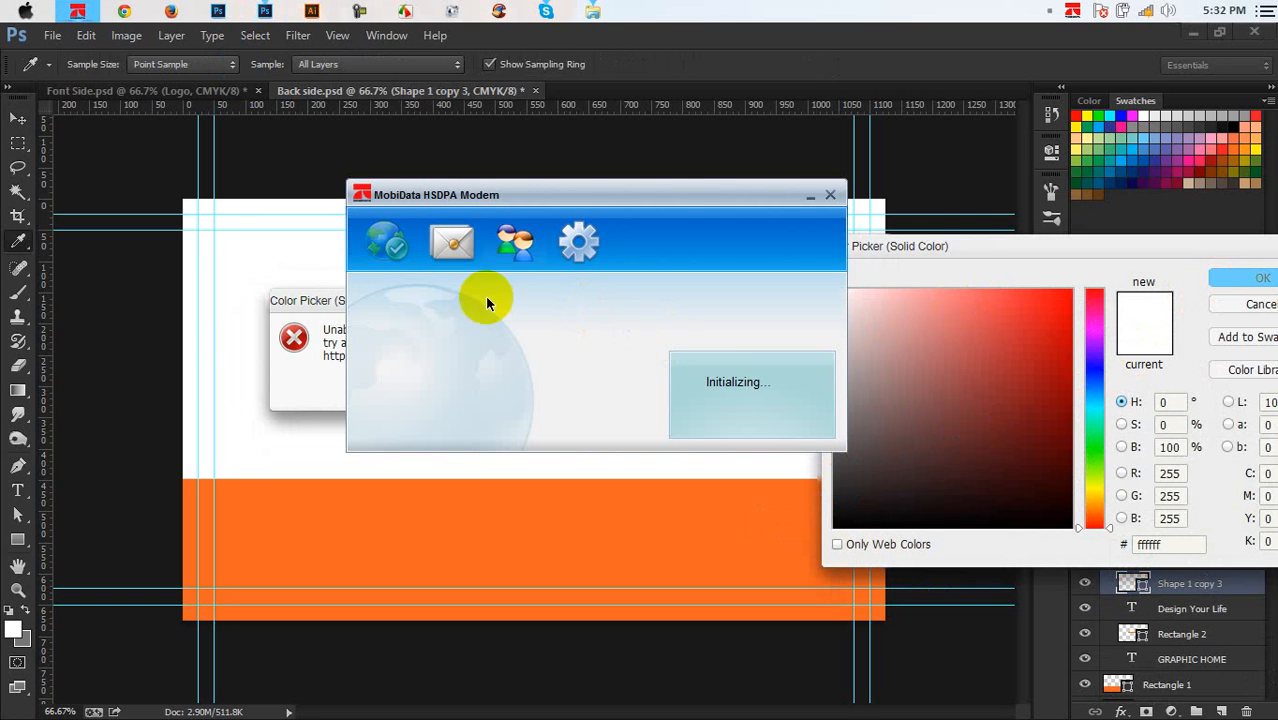
click(406, 248)
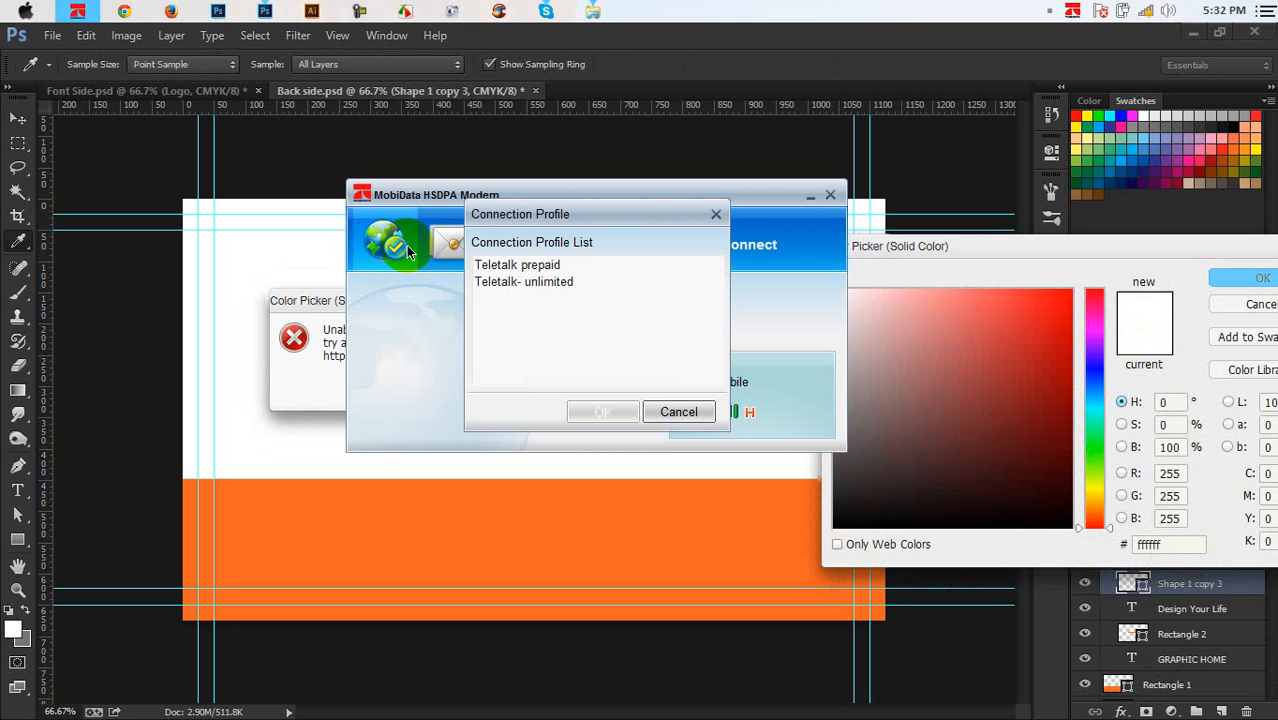
click(540, 265)
click(602, 410)
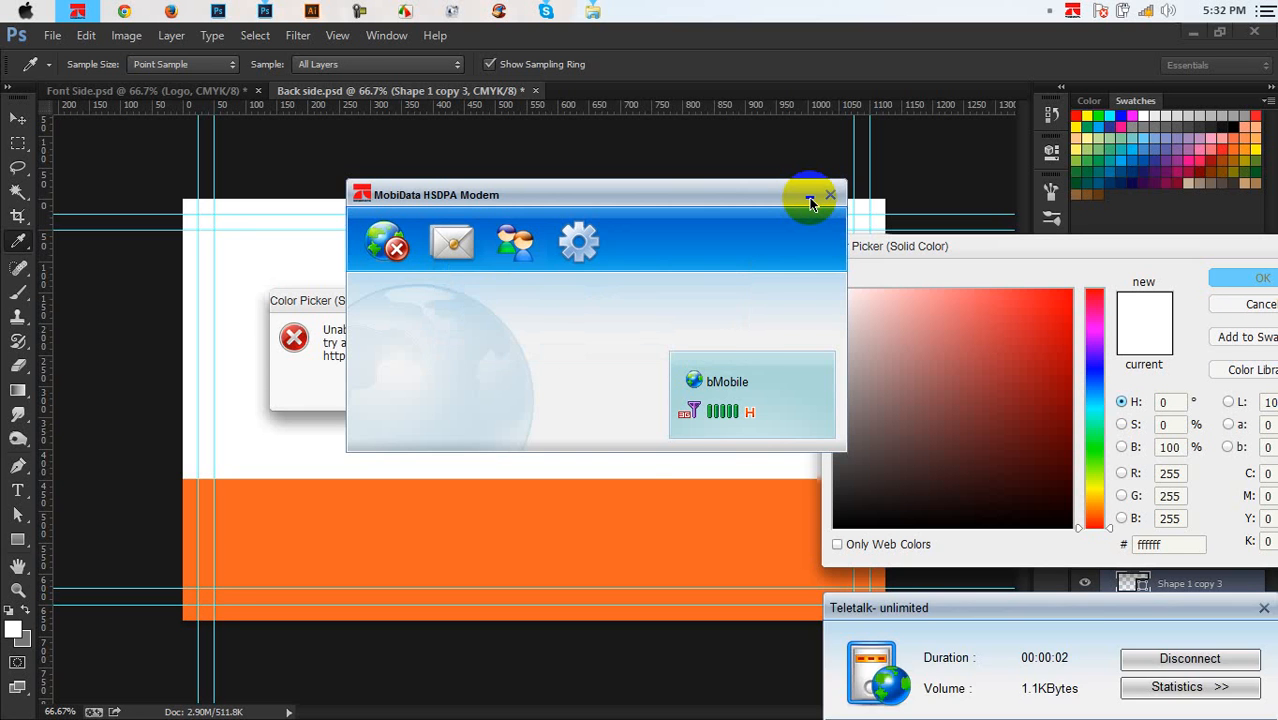
click(810, 200)
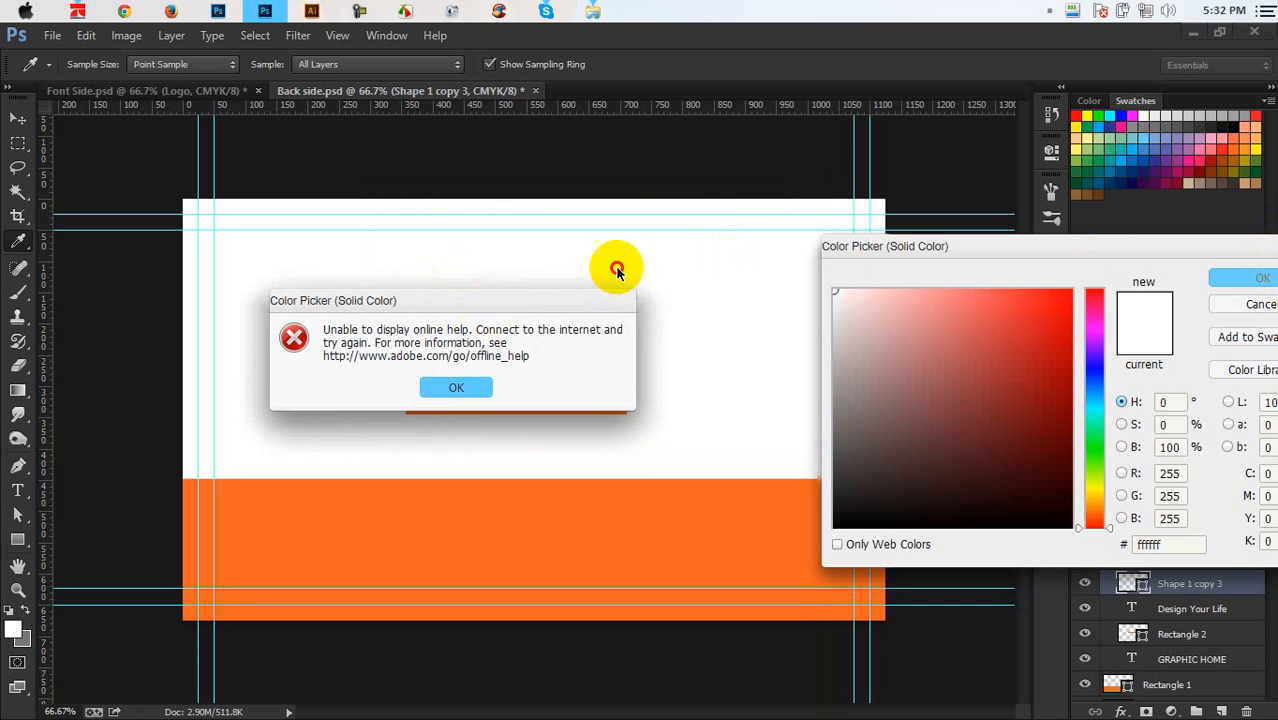
drag(490, 302, 608, 318)
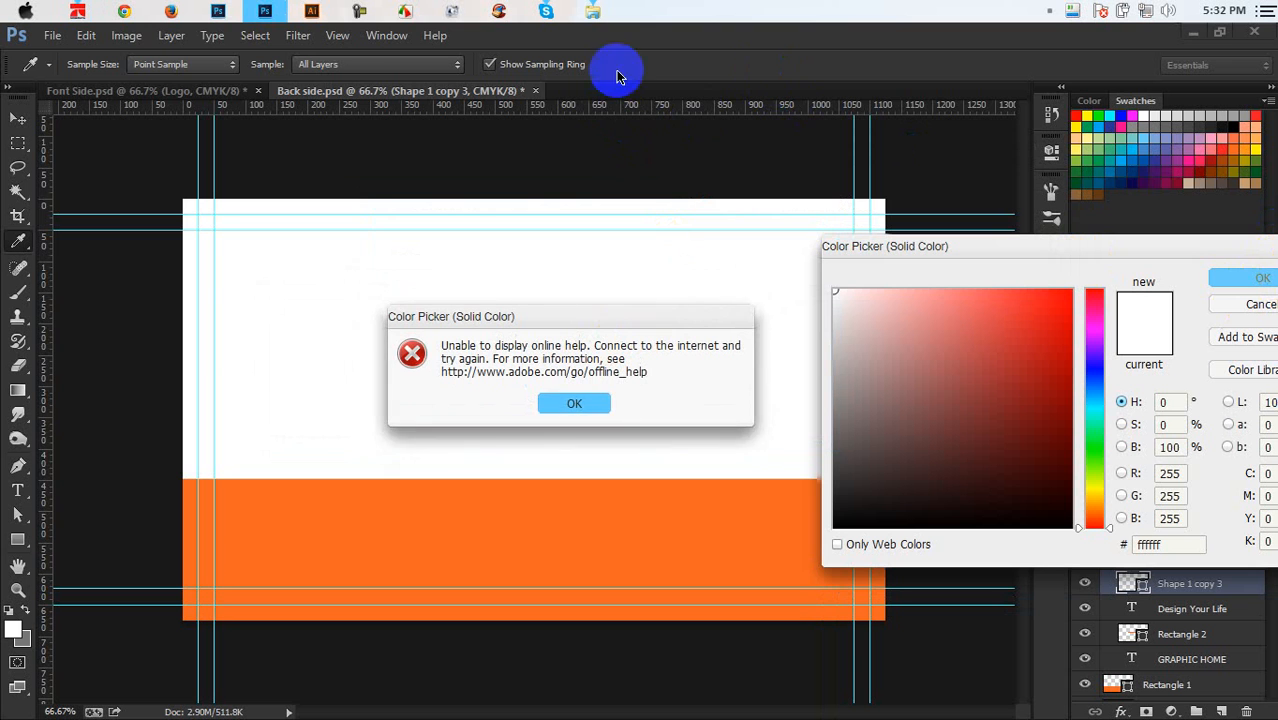
Force-quit the frozen Photoshop by ending Photoshop.exe in Task Manager, then close Task Manager
right_click(264, 12)
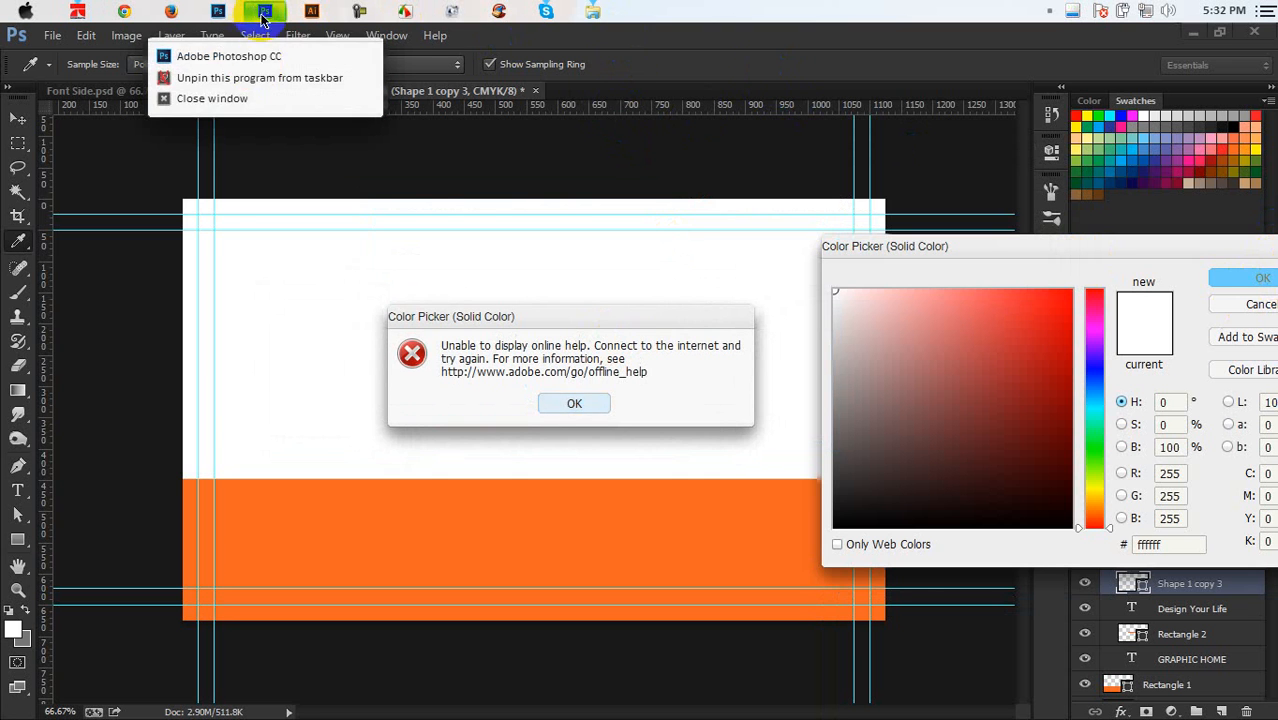
click(244, 104)
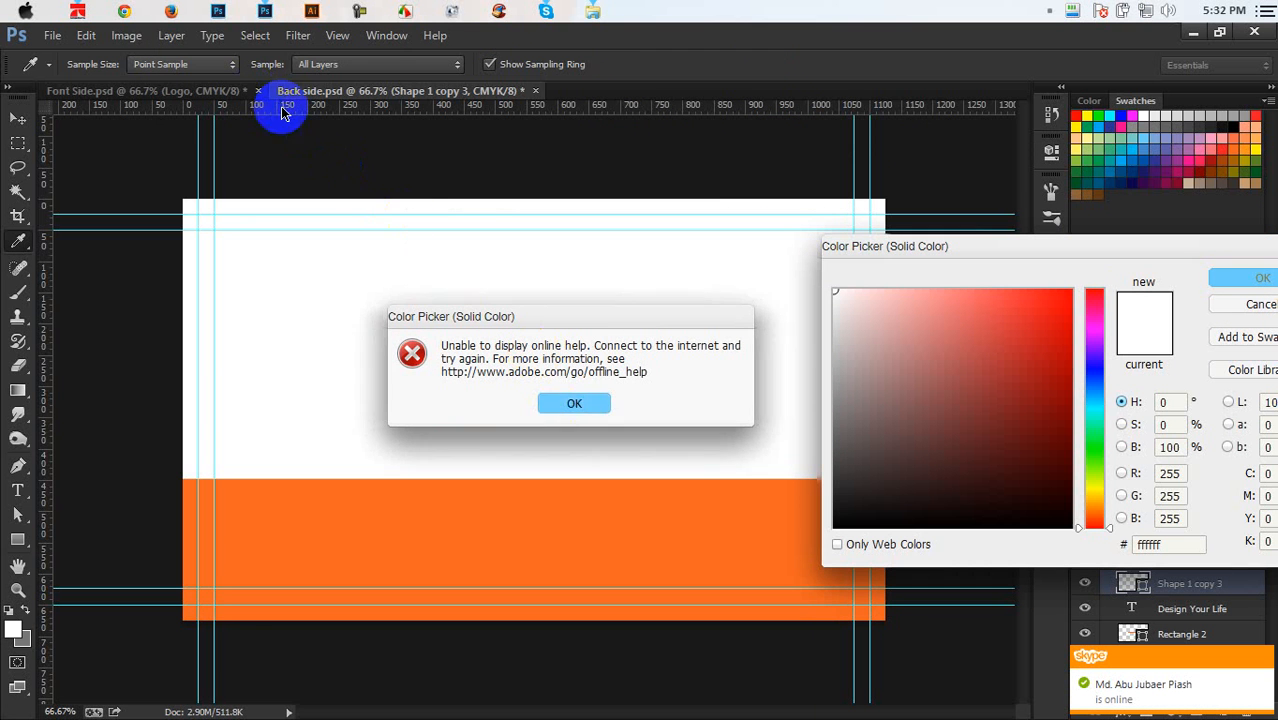
right_click(936, 10)
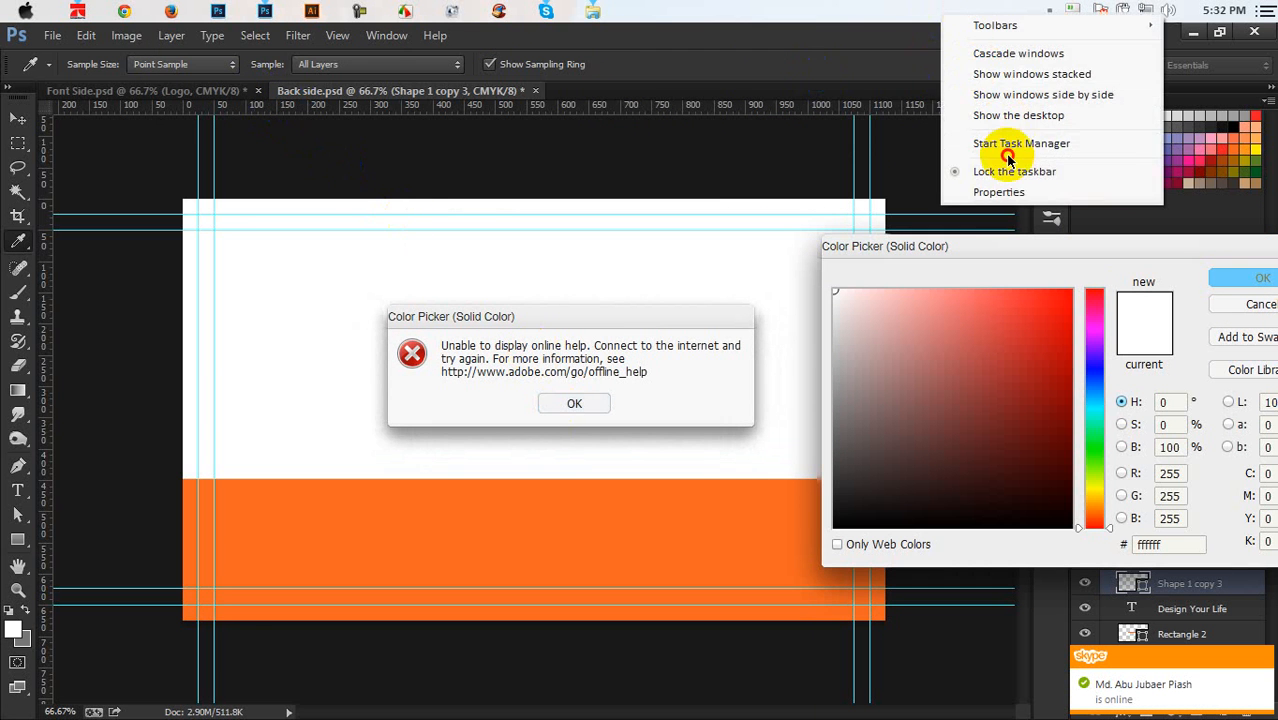
click(1013, 143)
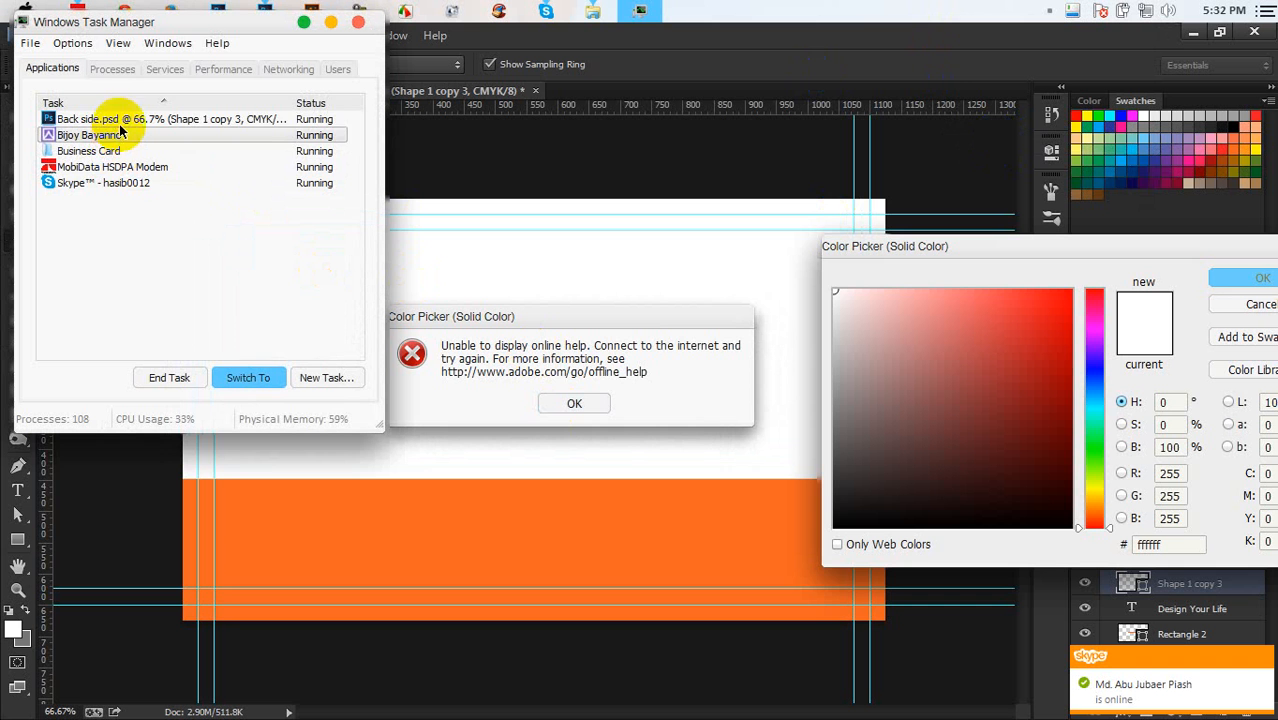
right_click(250, 120)
click(290, 334)
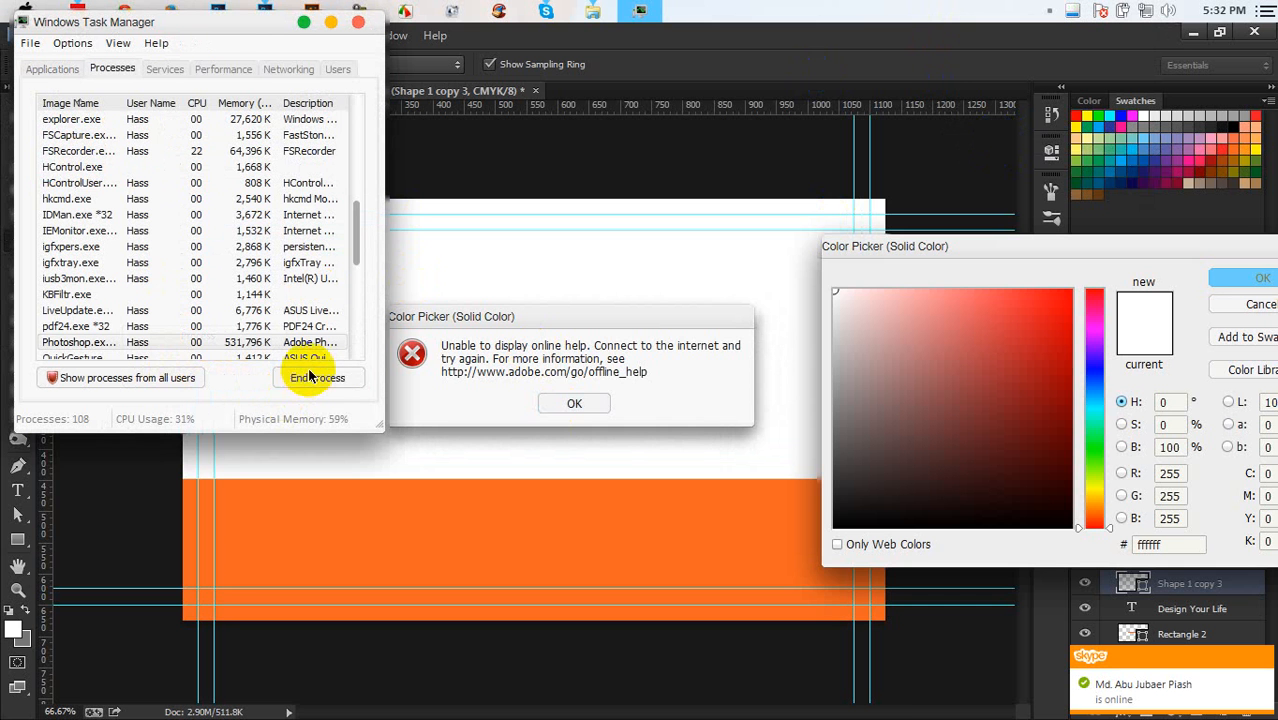
click(310, 377)
click(585, 403)
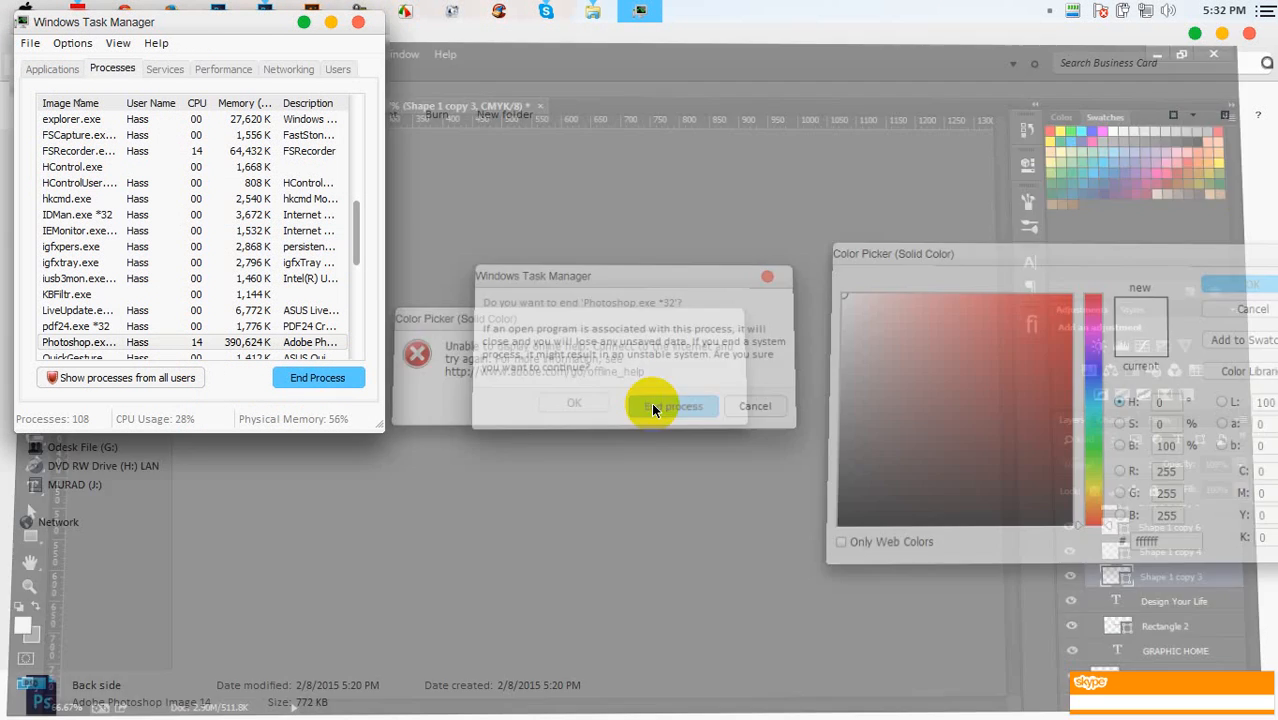
click(358, 21)
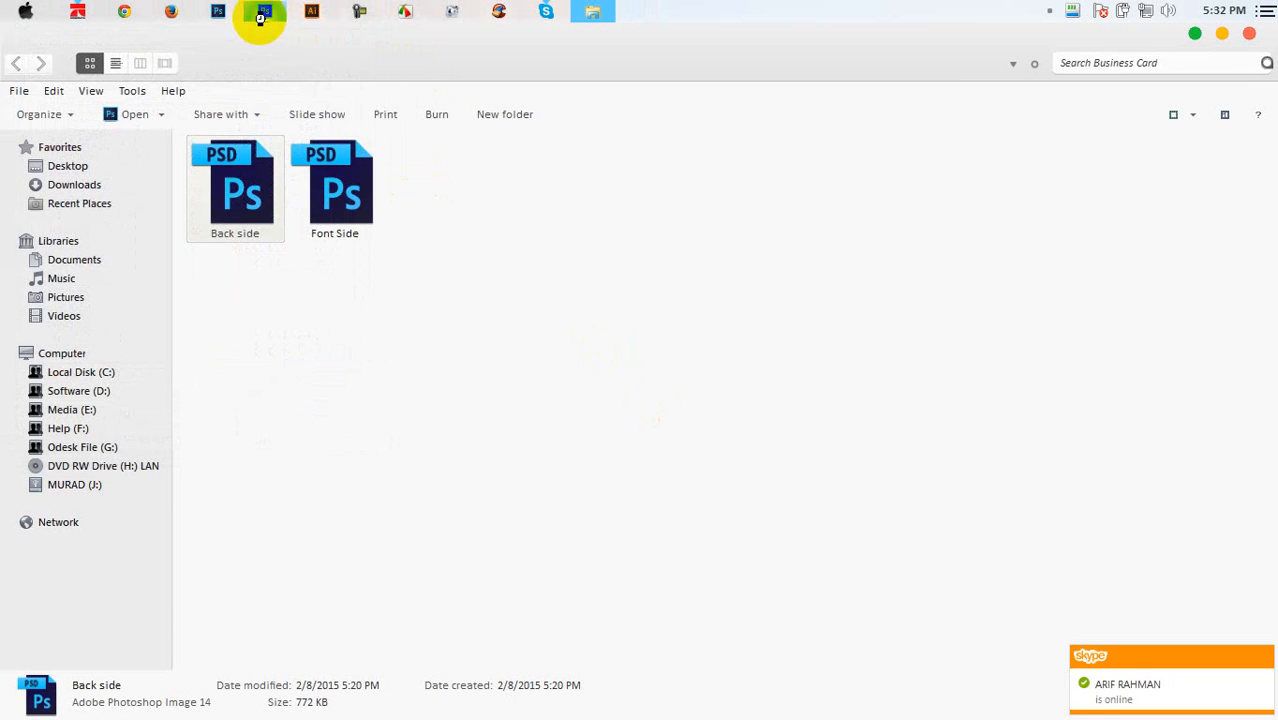
Reopen Back side.psd and Font Side.psd in Photoshop by dragging them from the Business Card folder
double_click(256, 206)
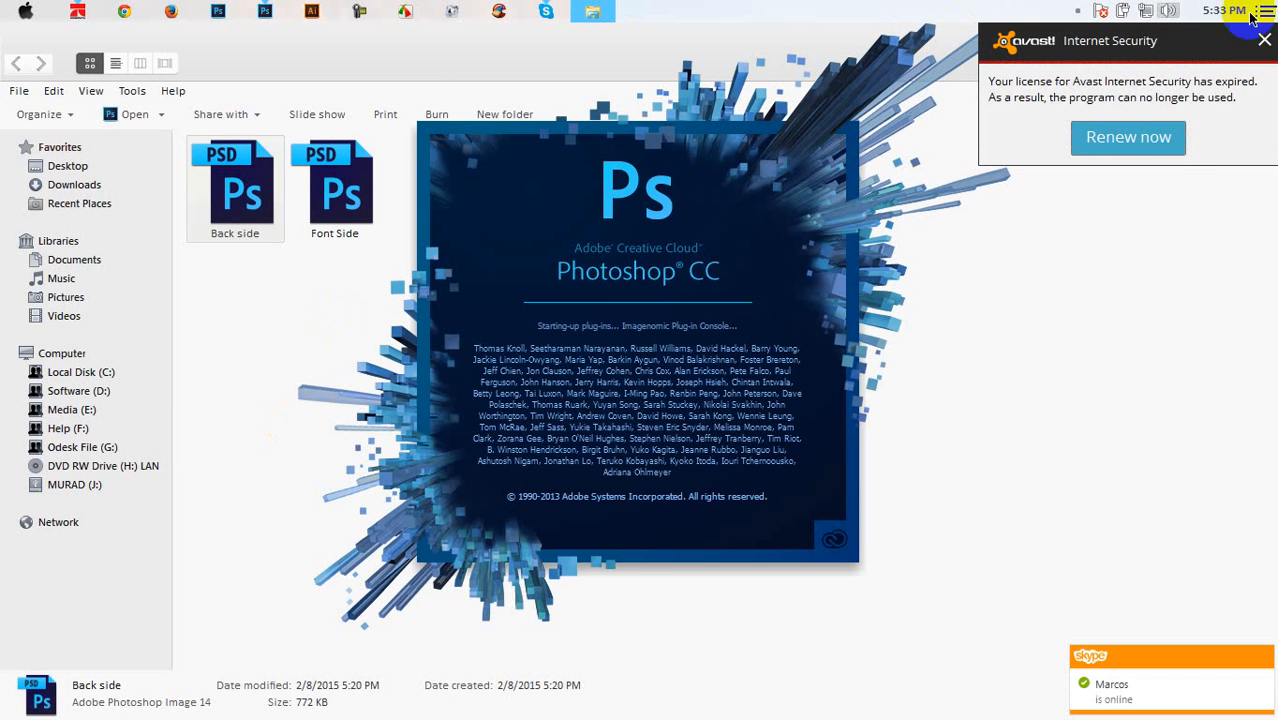
click(1264, 40)
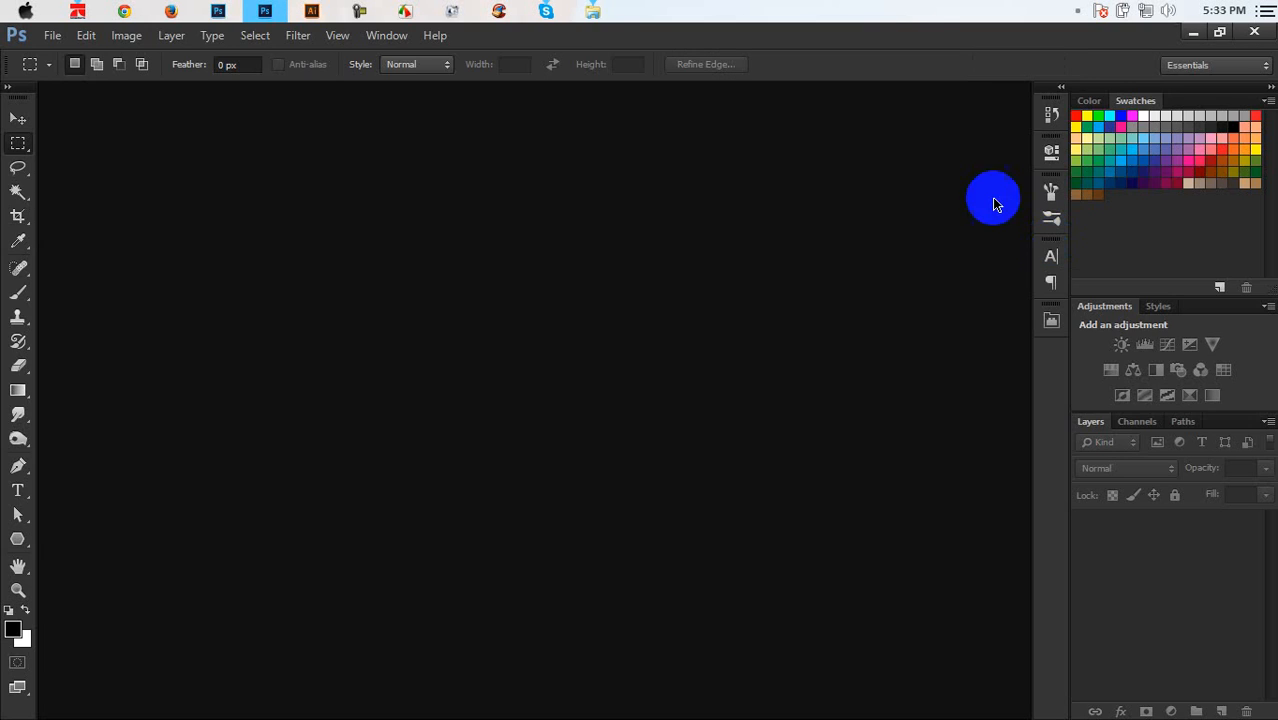
click(592, 11)
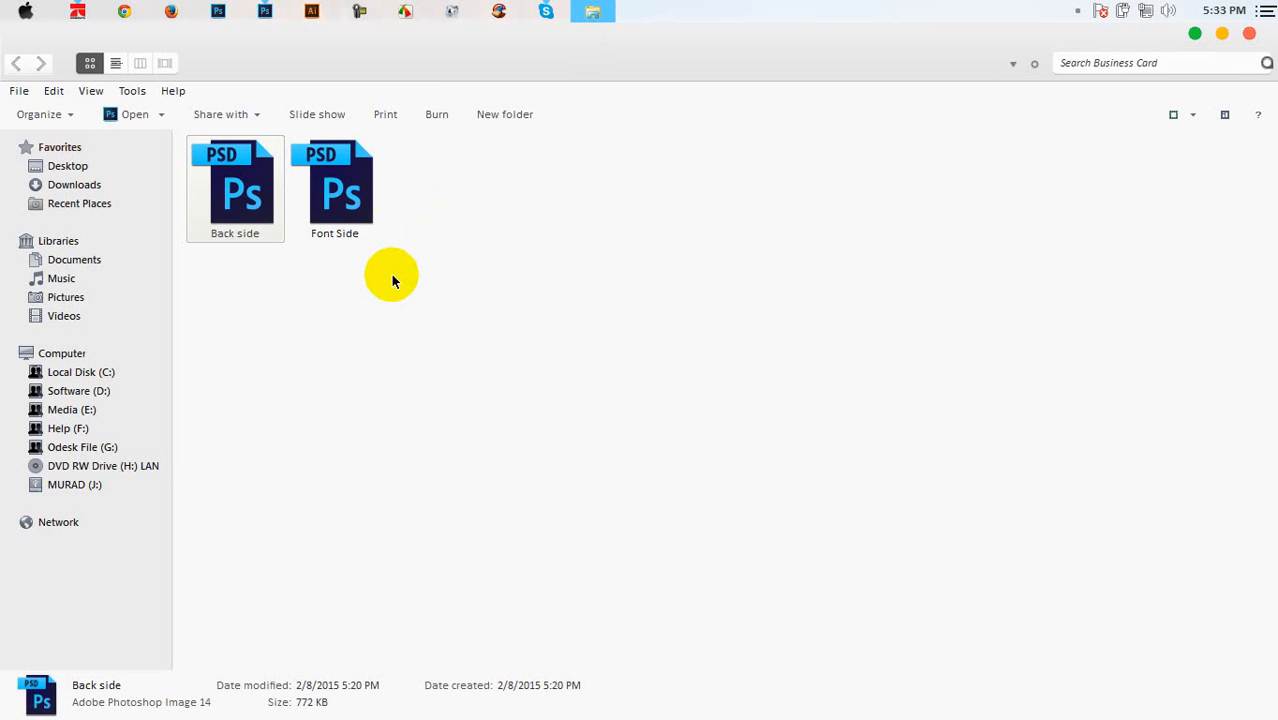
drag(374, 283, 267, 193)
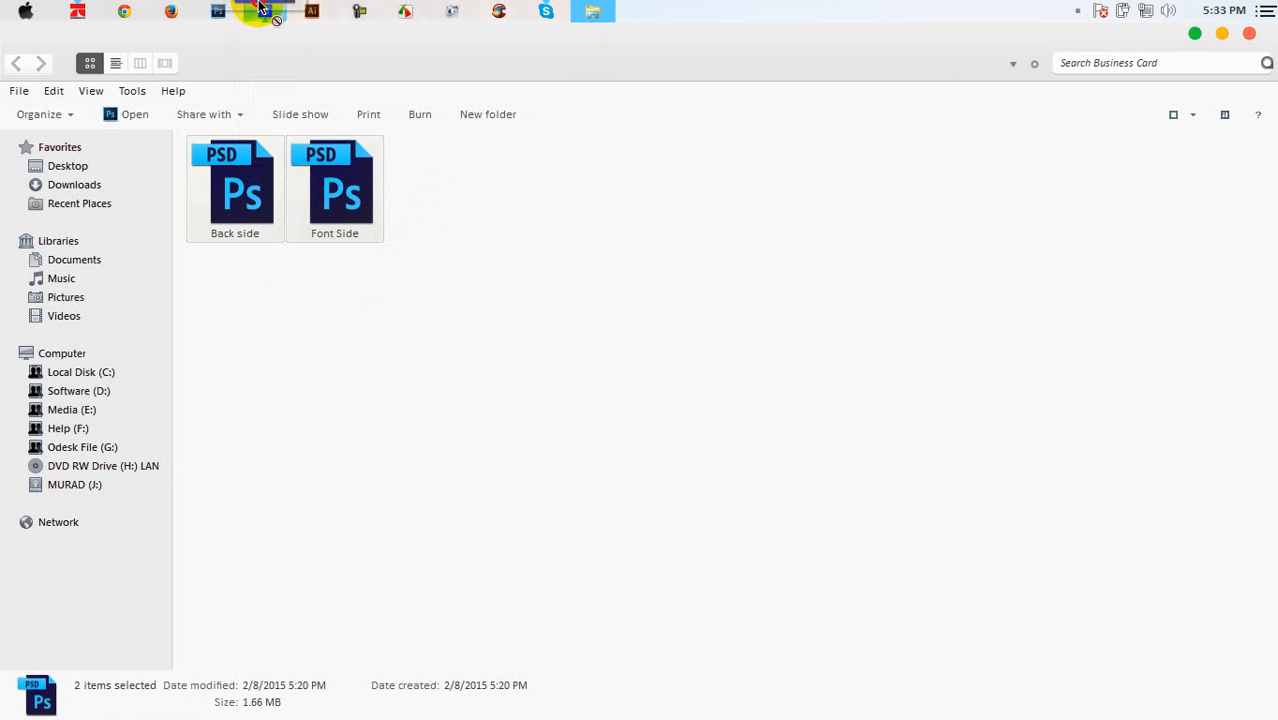
drag(259, 6, 340, 95)
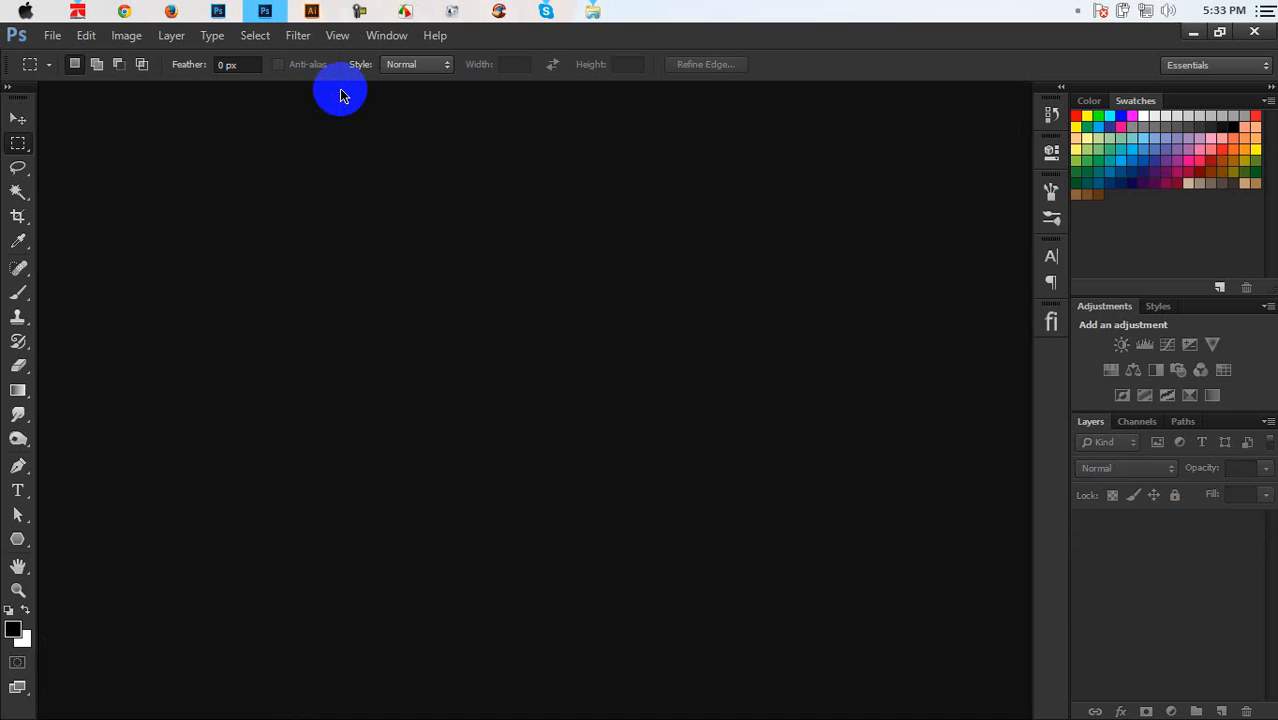
click(598, 10)
drag(463, 275, 255, 194)
drag(256, 190, 322, 235)
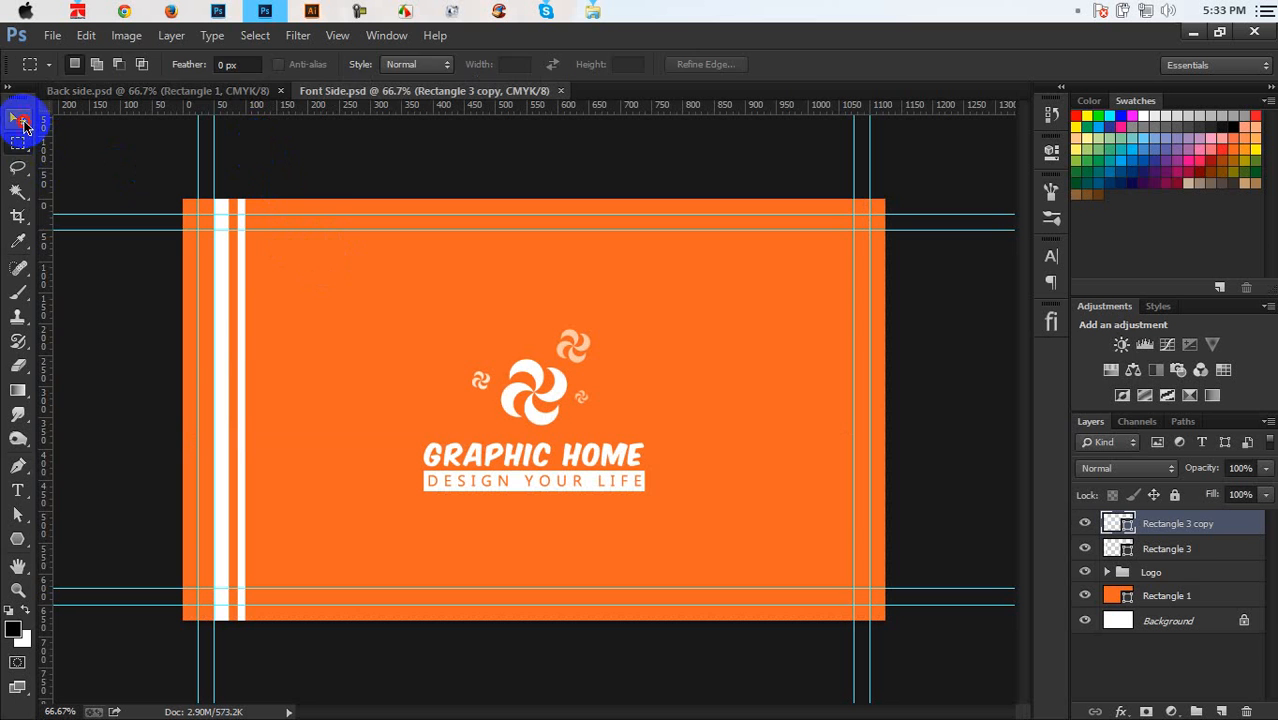
Shrink Back side.psd's orange rectangle into a bottom band, then return to Font Side.psd's Logo group
click(22, 122)
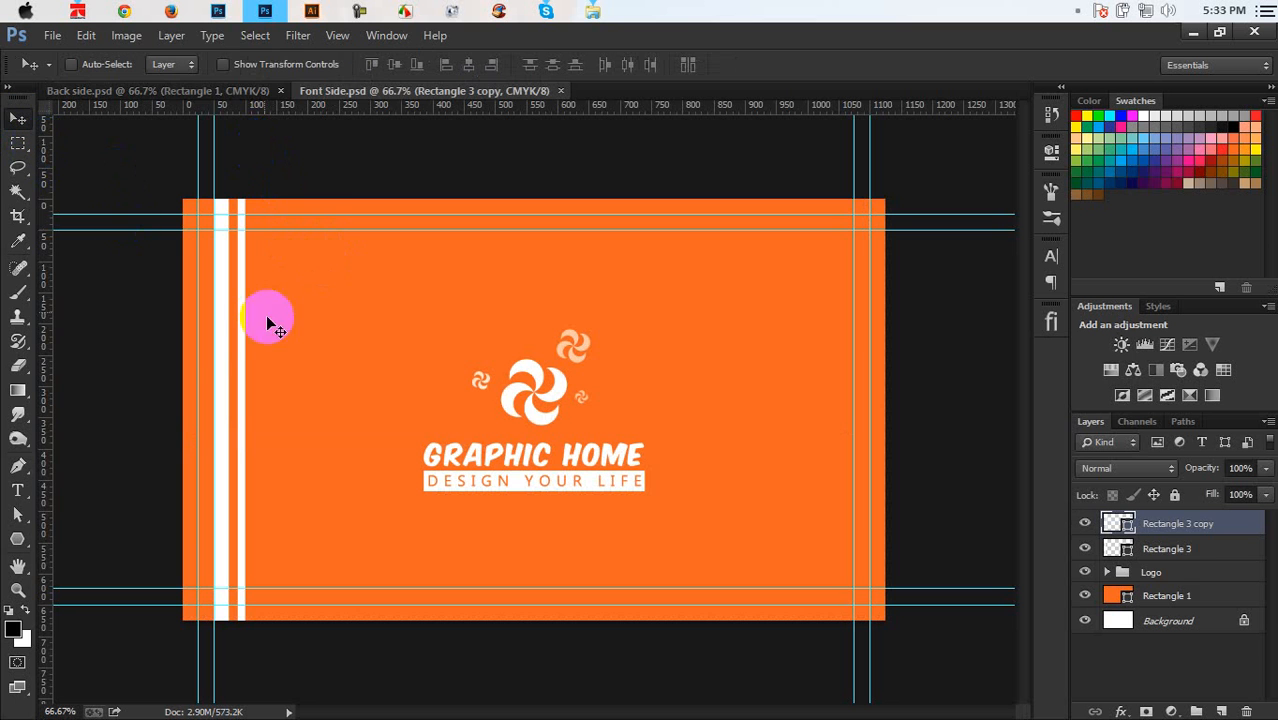
click(237, 95)
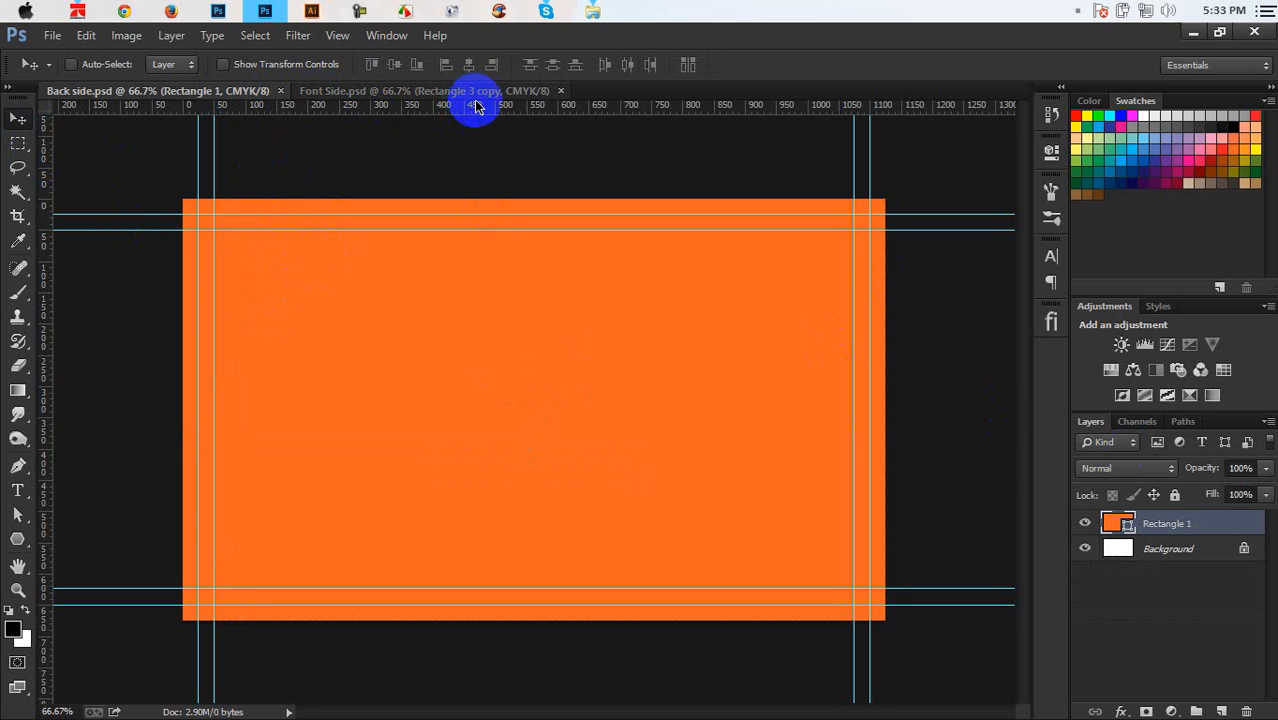
key(ctrl+t)
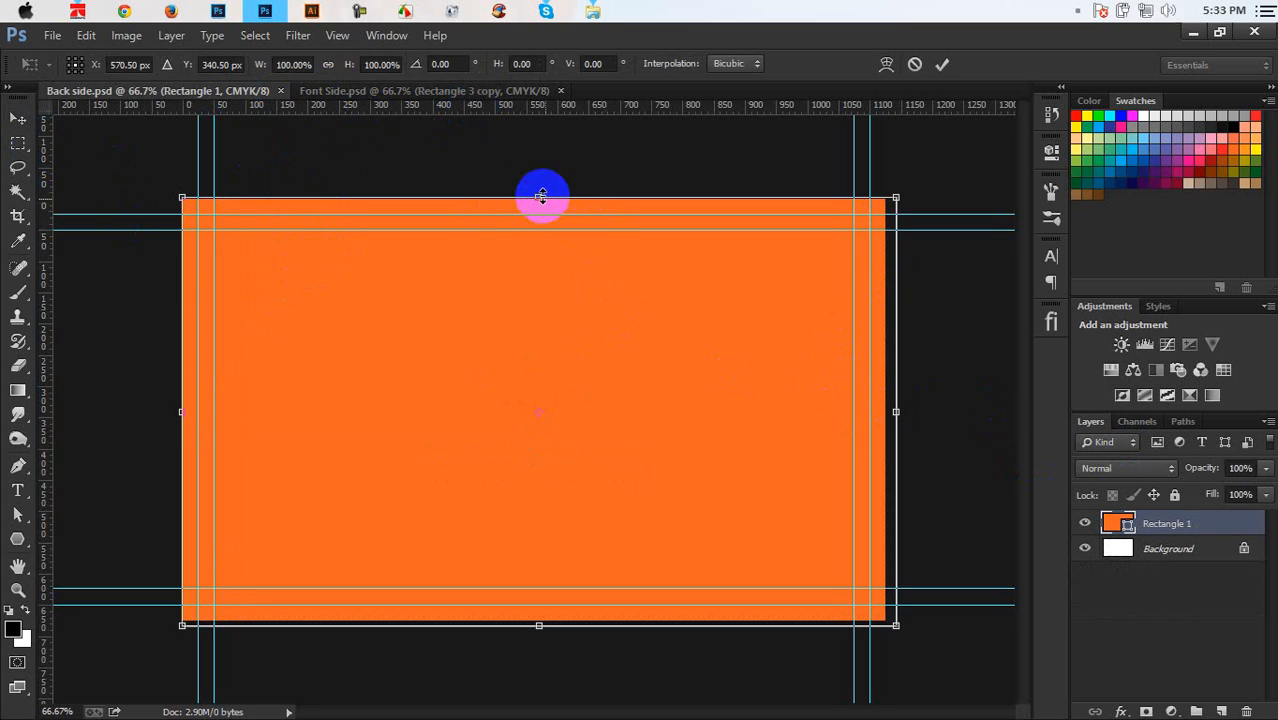
drag(541, 196, 523, 508)
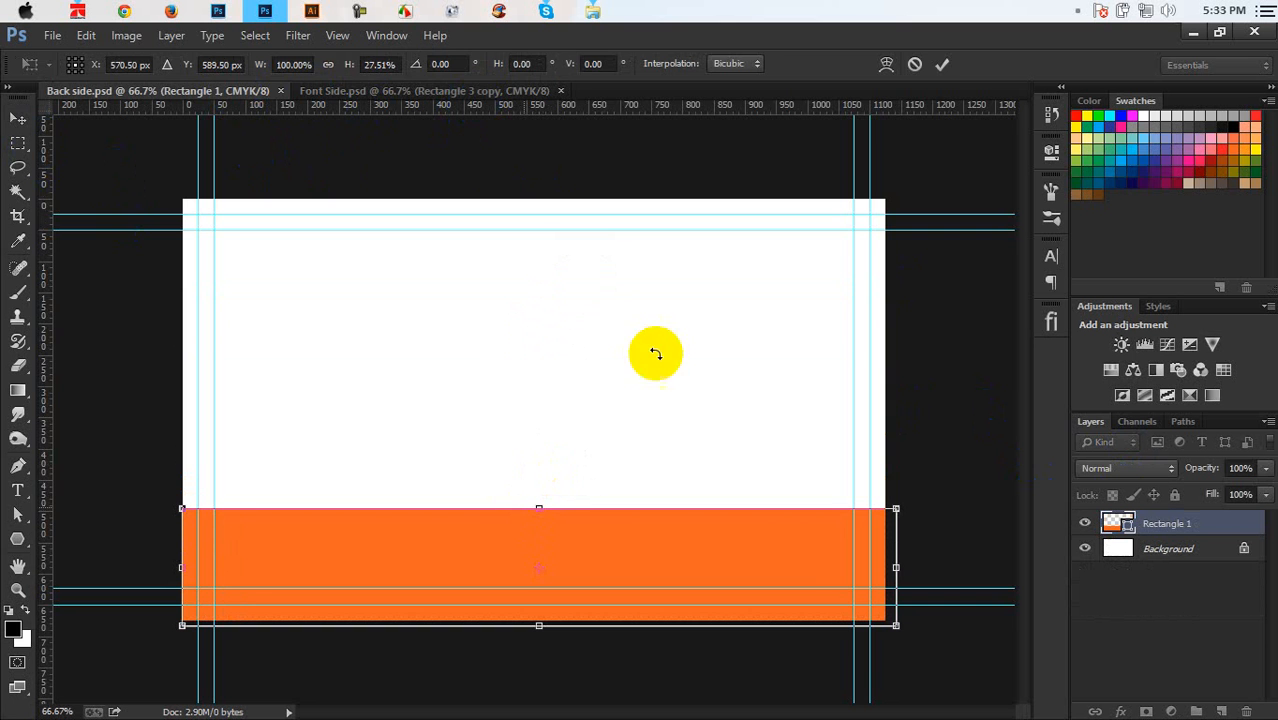
click(942, 64)
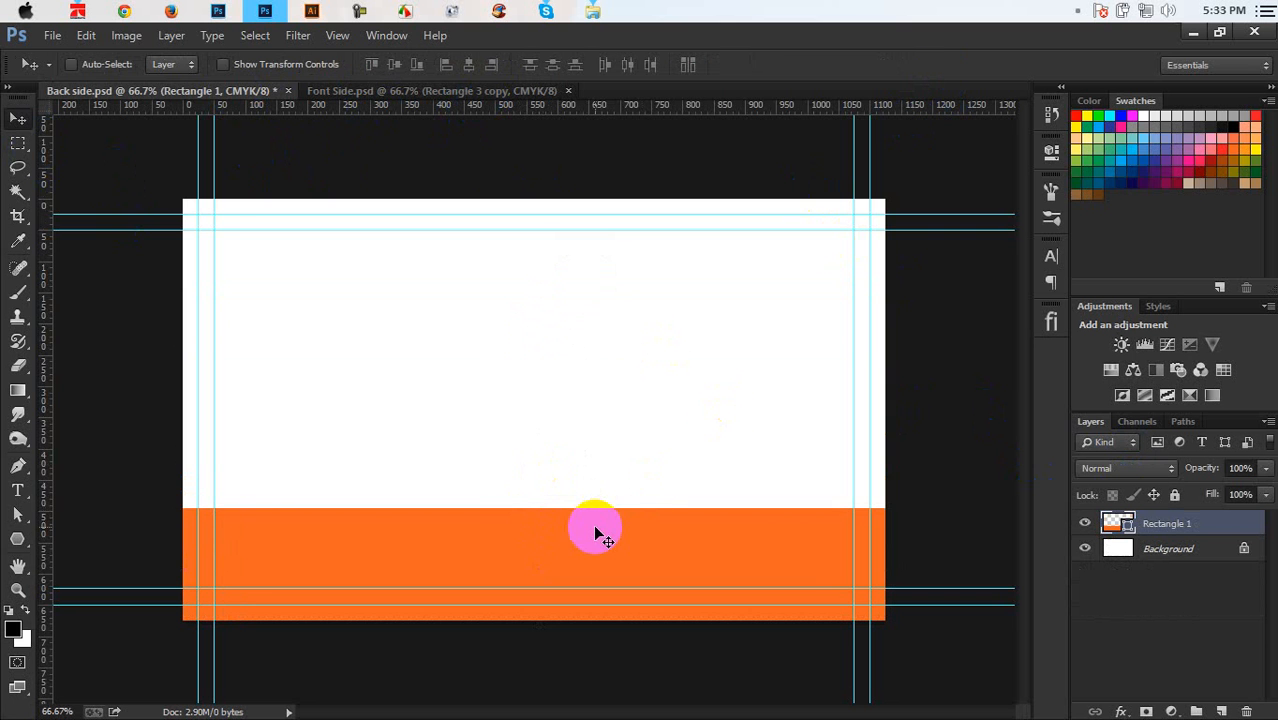
key(ctrl+t)
drag(580, 507, 582, 495)
key(Return)
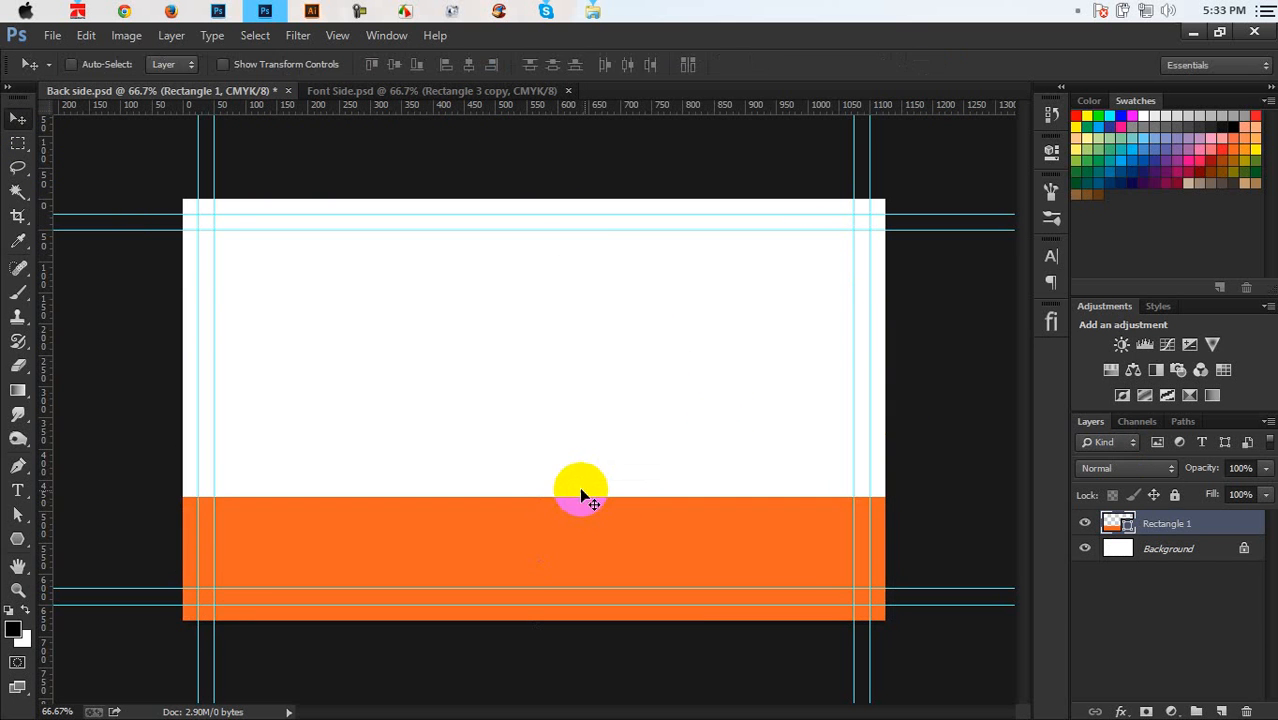
click(380, 92)
click(1150, 577)
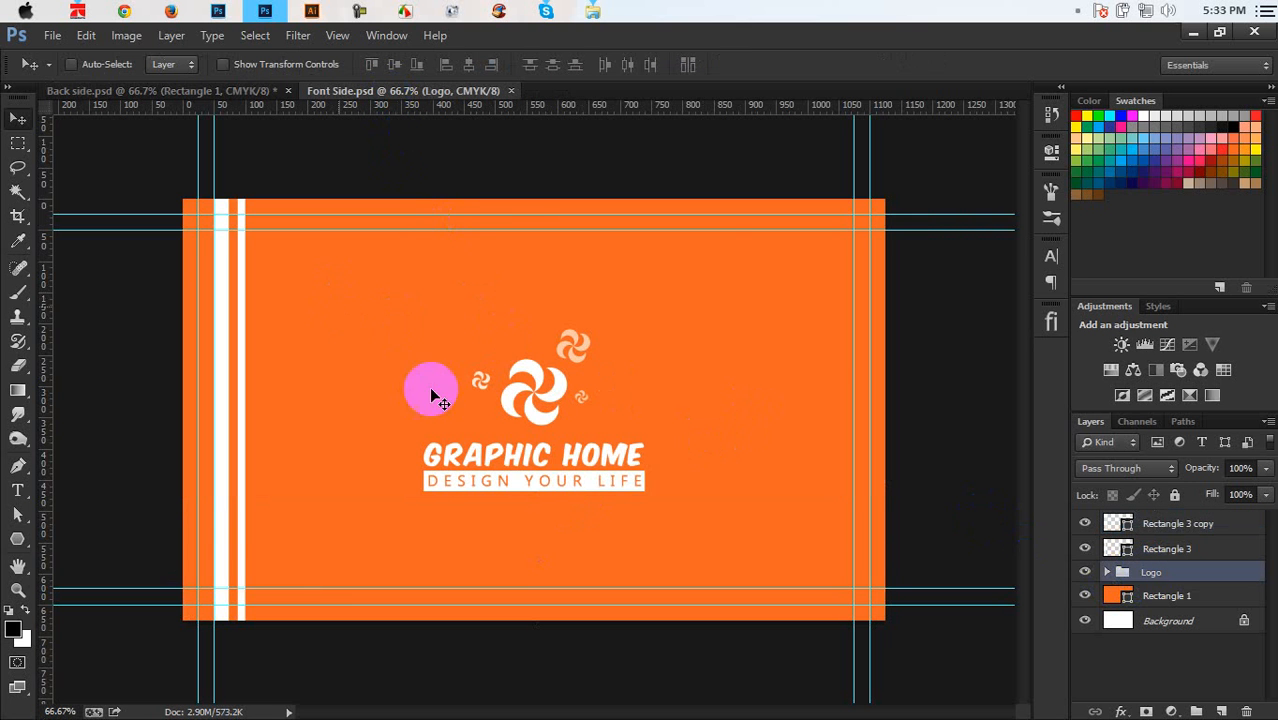
Copy the Logo group into Back side.psd and recolour Rectangle 2 to the band's orange f26522
mouse_move(434, 388)
mouse_down()
mouse_move(270, 91)
mouse_move(382, 300)
mouse_move(446, 371)
mouse_up()
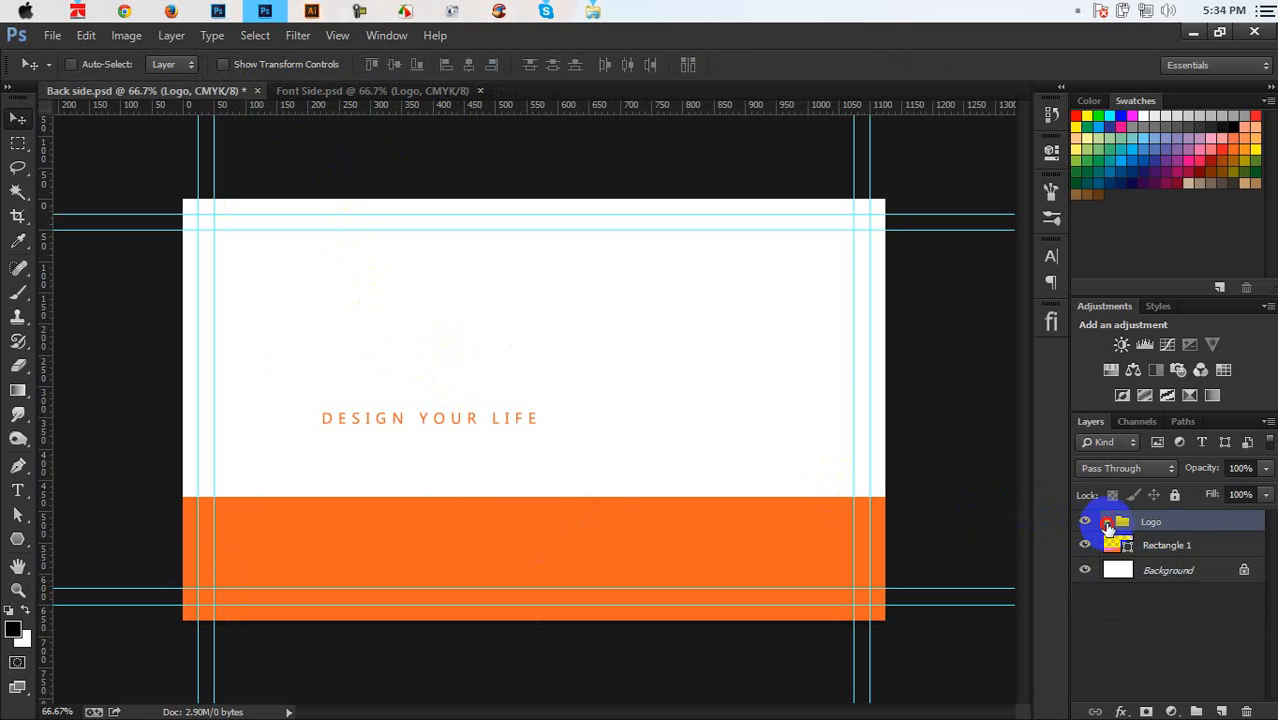
click(1108, 523)
double_click(1133, 671)
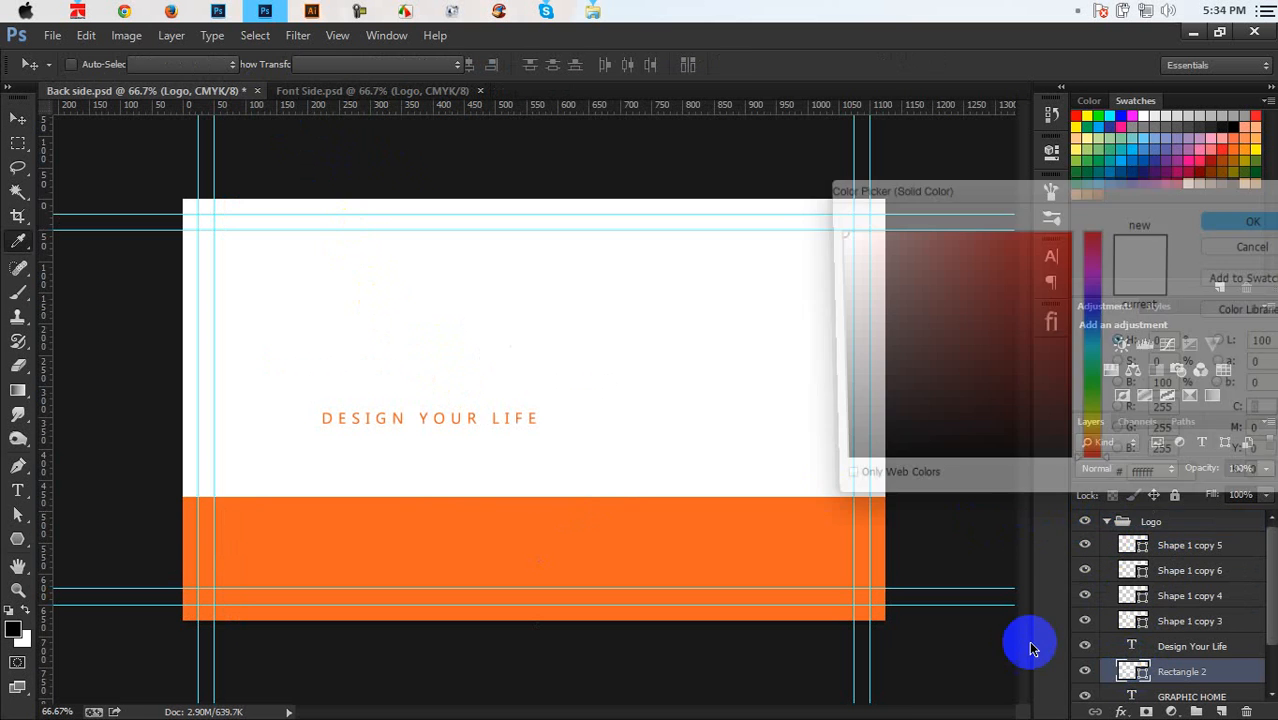
click(787, 542)
click(1261, 220)
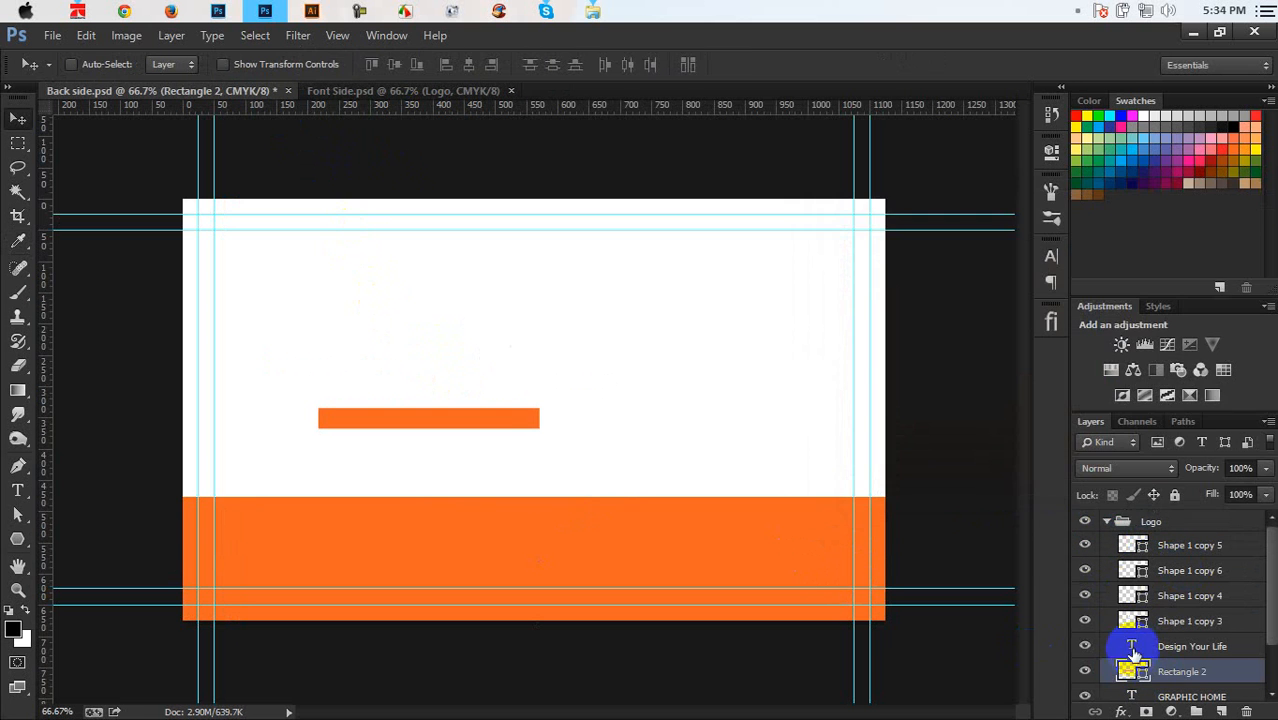
Recolour the swirl shapes Shape 1 copy 3, 4, 6 and 5 to the same f26522 orange
double_click(1133, 621)
click(785, 562)
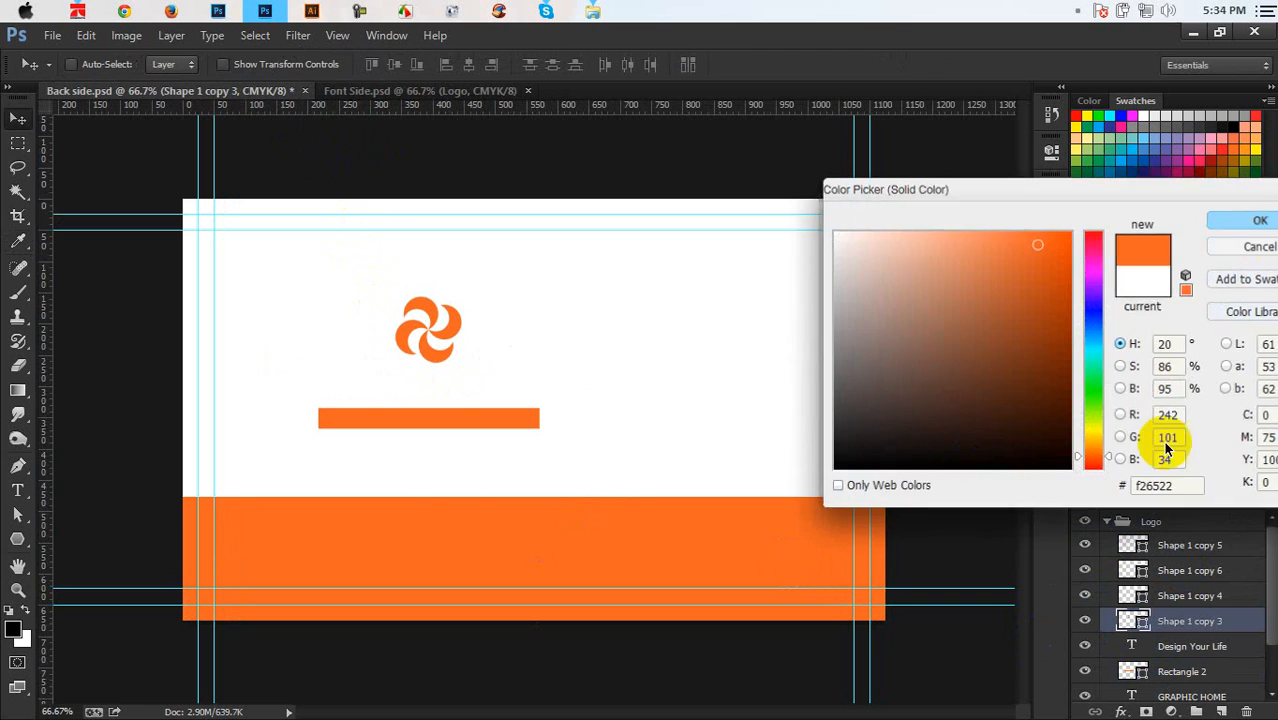
click(1261, 220)
double_click(1133, 595)
click(703, 594)
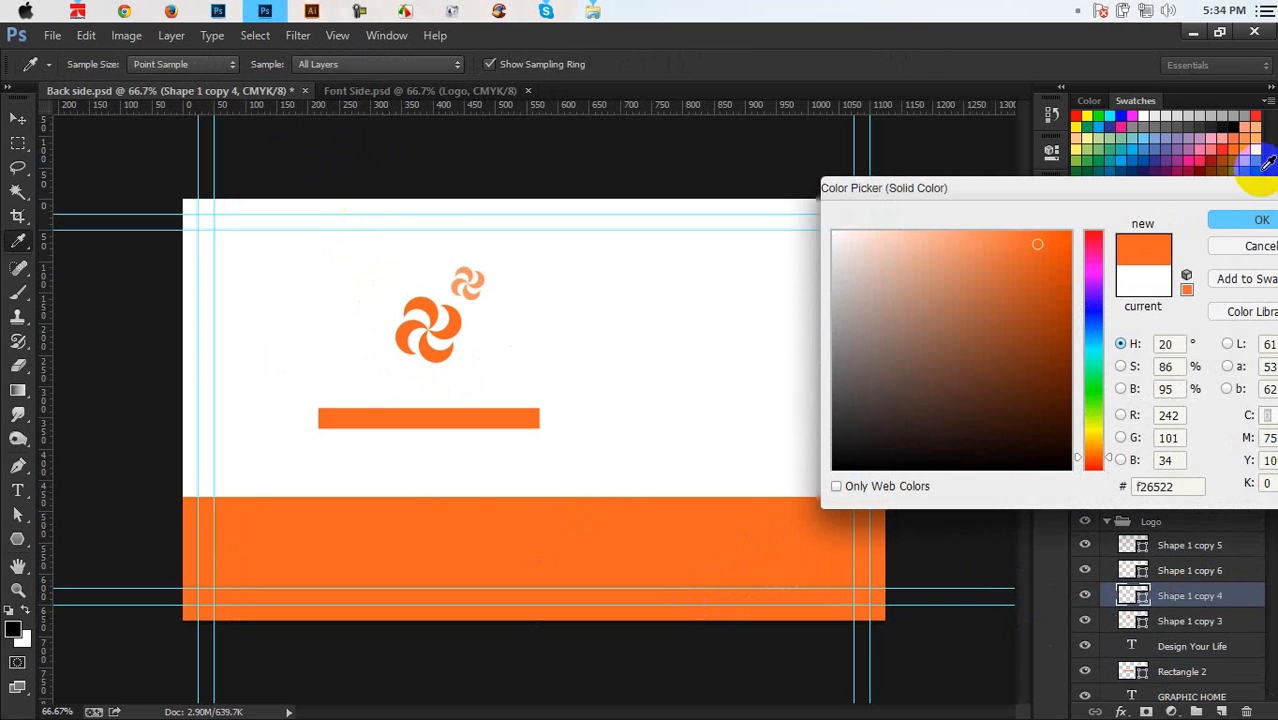
click(1261, 220)
double_click(1130, 570)
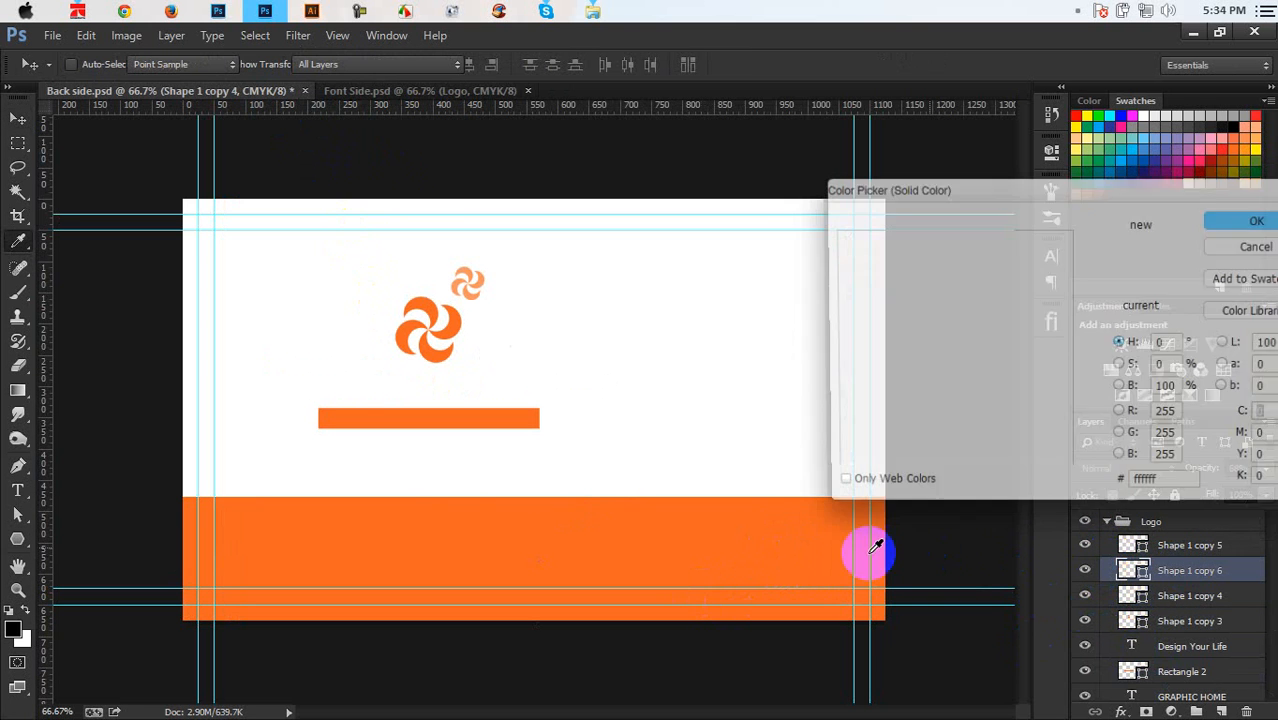
click(864, 543)
click(1230, 228)
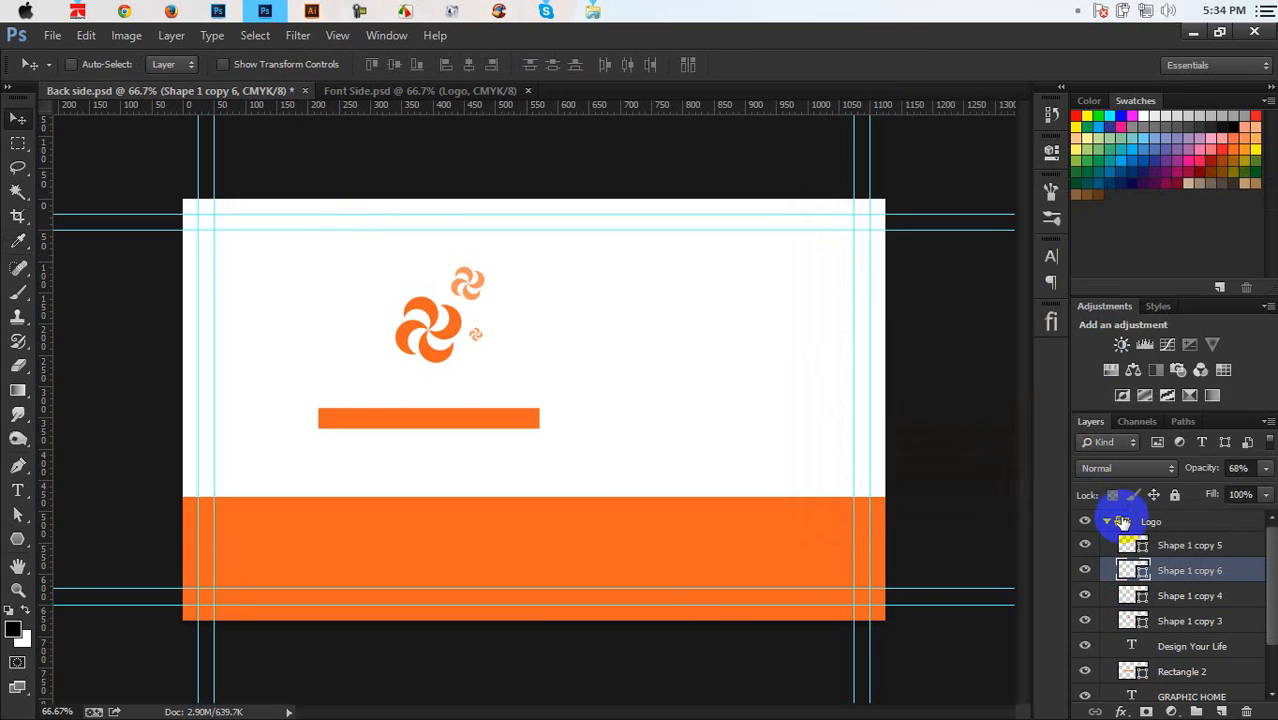
double_click(1132, 545)
click(636, 534)
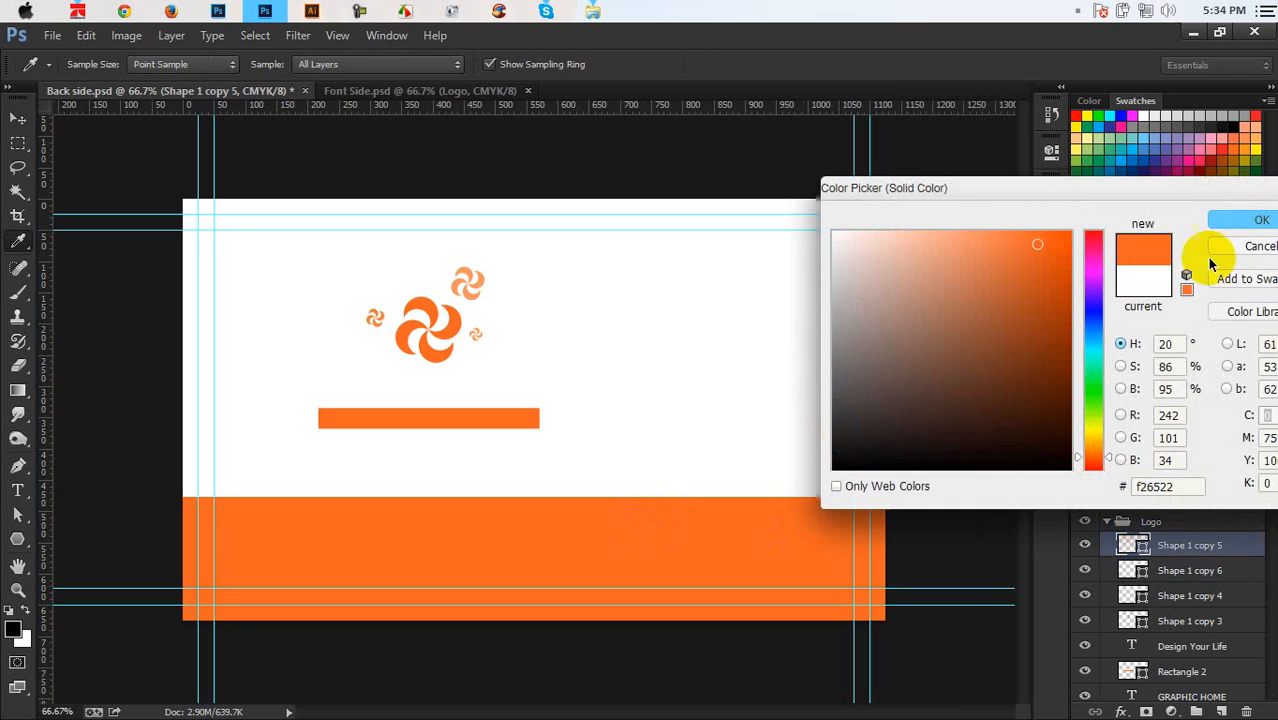
click(1250, 219)
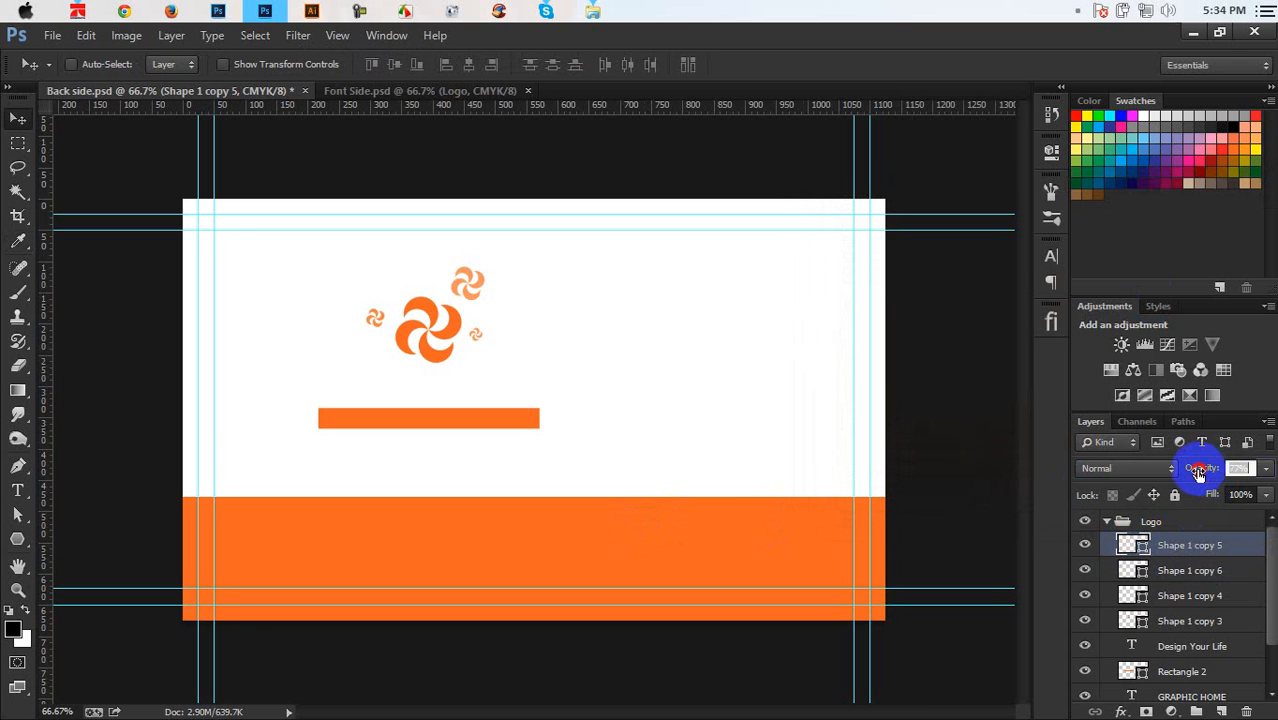
Make the Design Your Life text white
double_click(1133, 648)
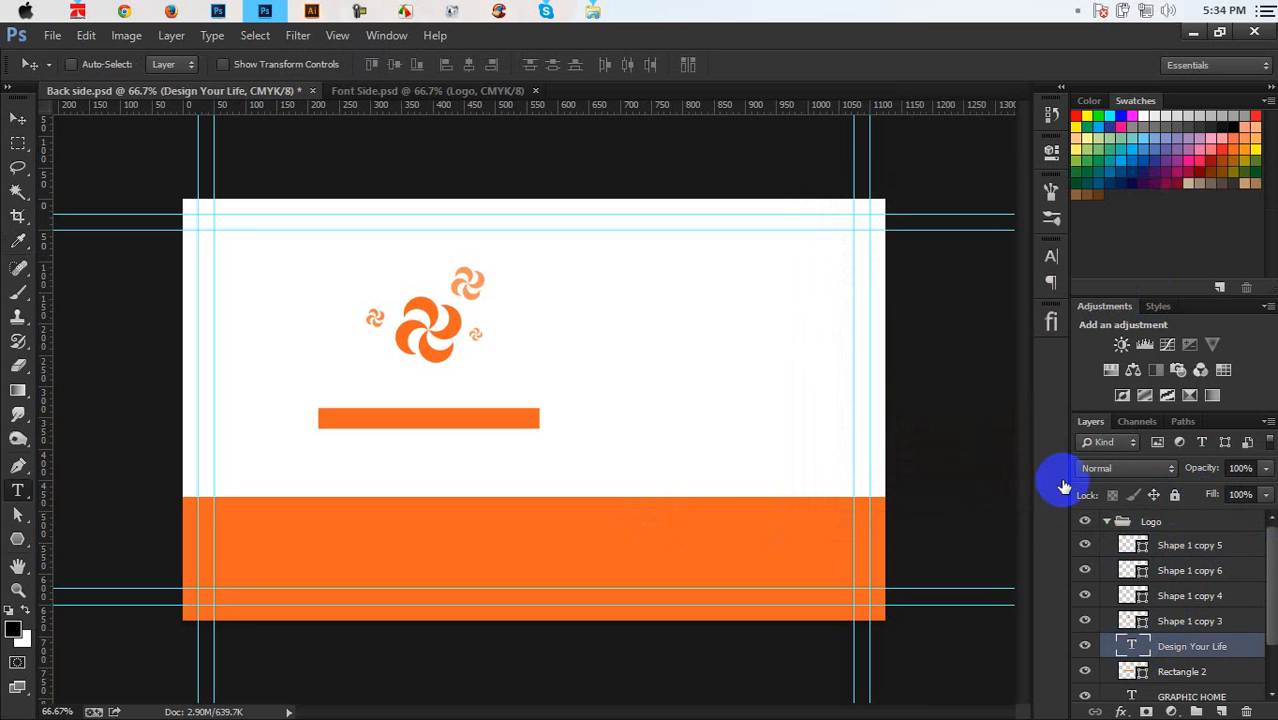
click(626, 64)
click(584, 318)
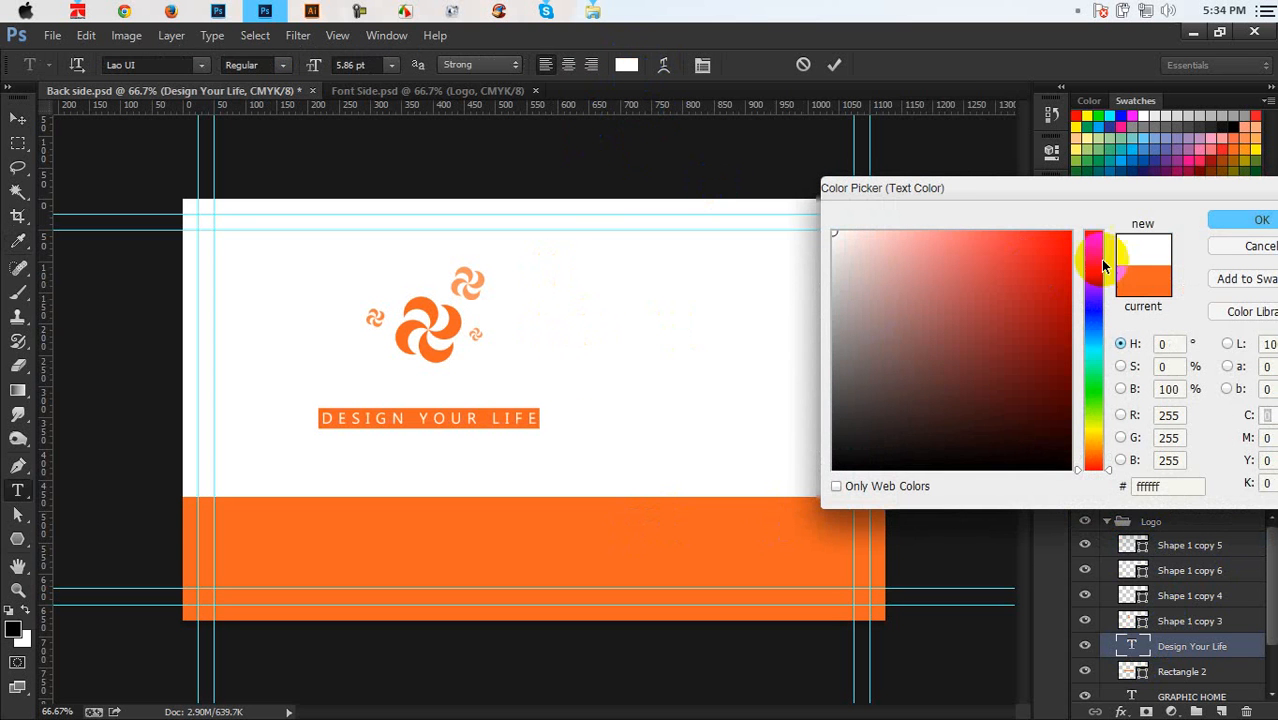
click(1236, 213)
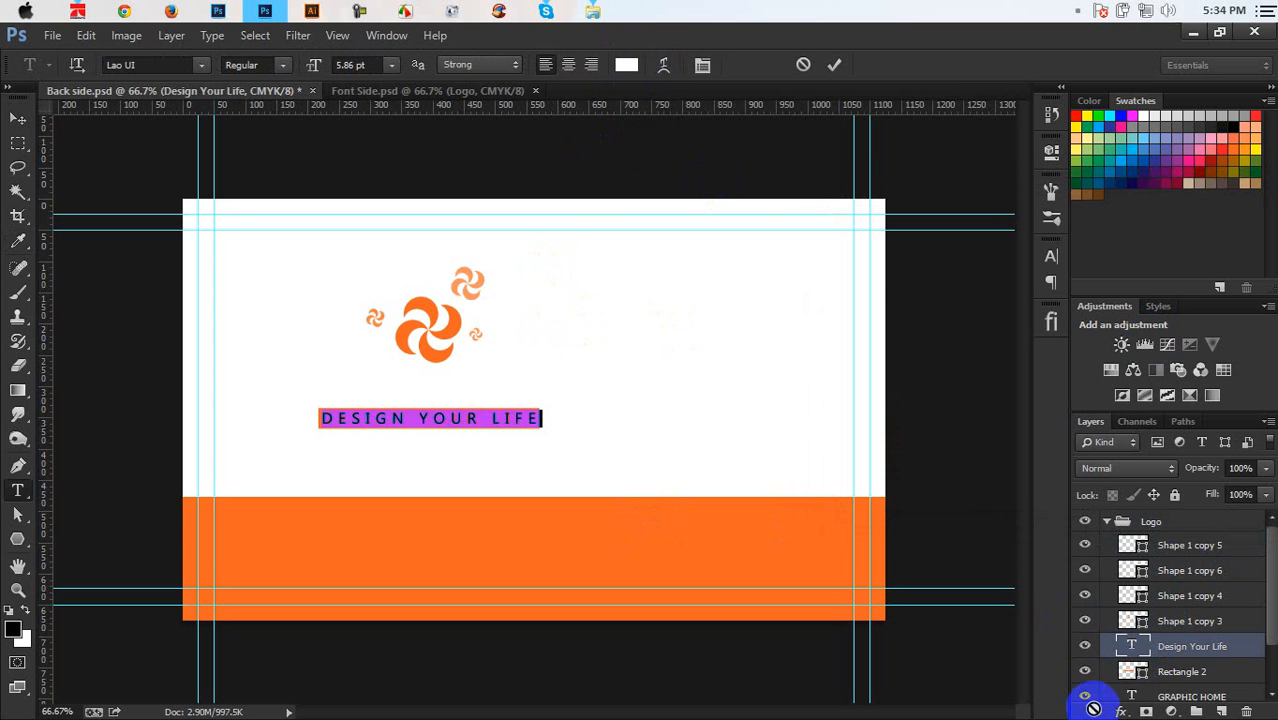
Colour the GRAPHIC HOME text f26522 orange and select the Logo group for resizing
click(1127, 695)
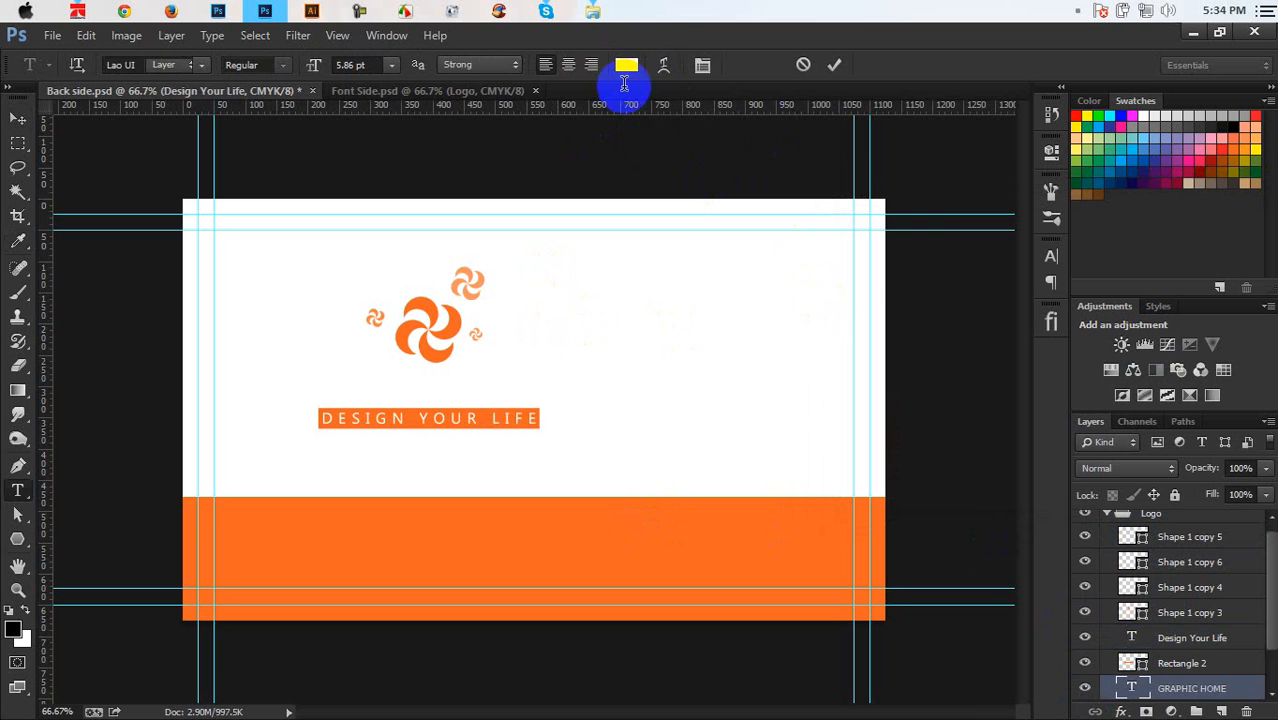
click(626, 64)
drag(553, 599, 608, 536)
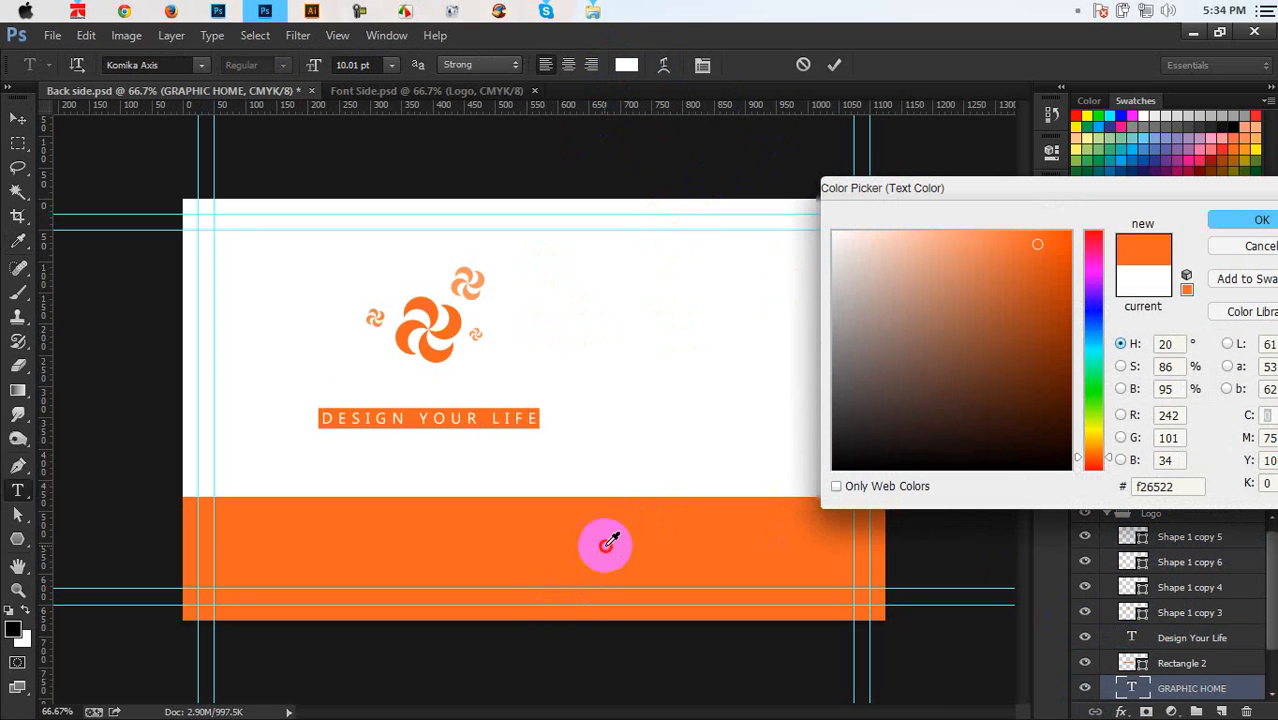
click(1262, 222)
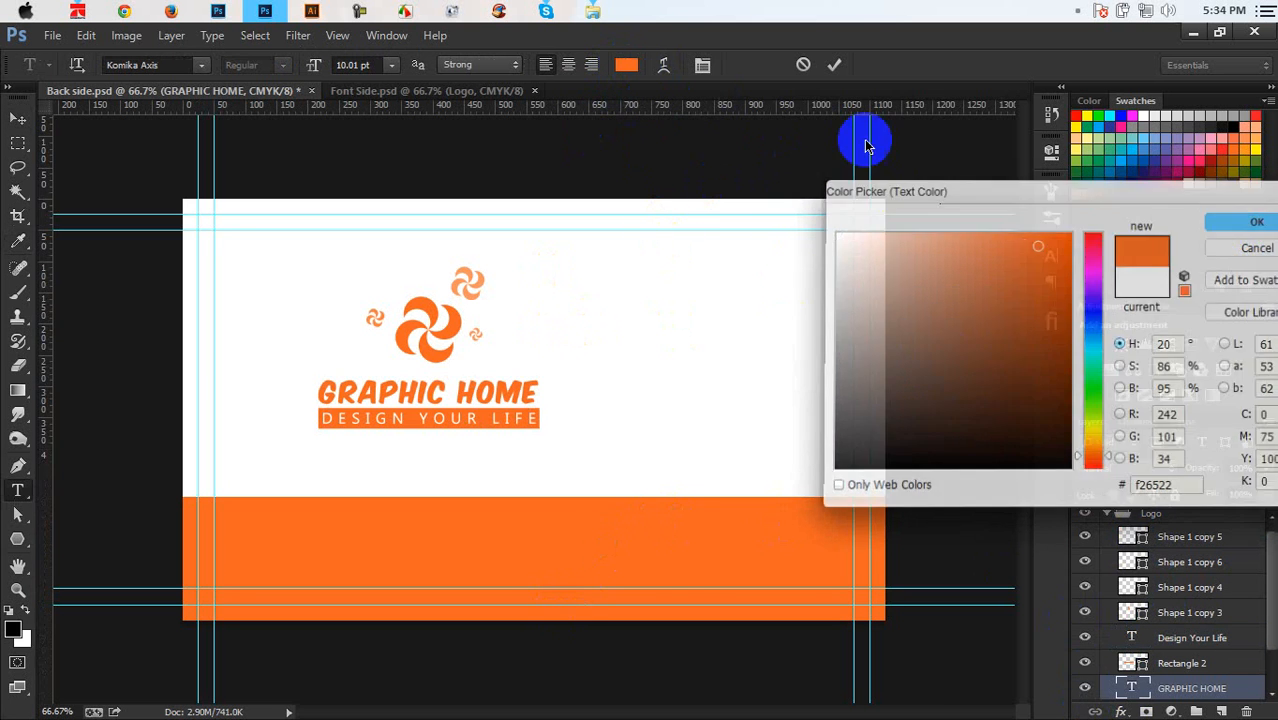
click(838, 63)
key(v)
click(1105, 513)
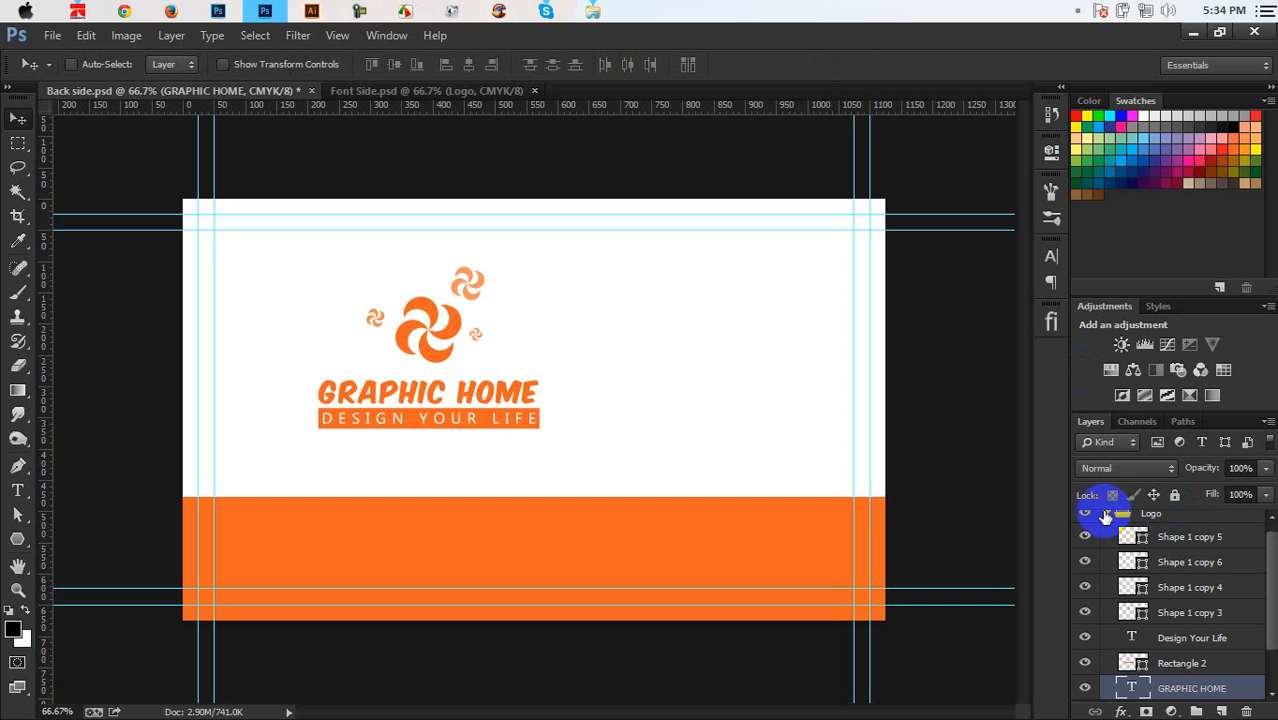
key(ctrl+t)
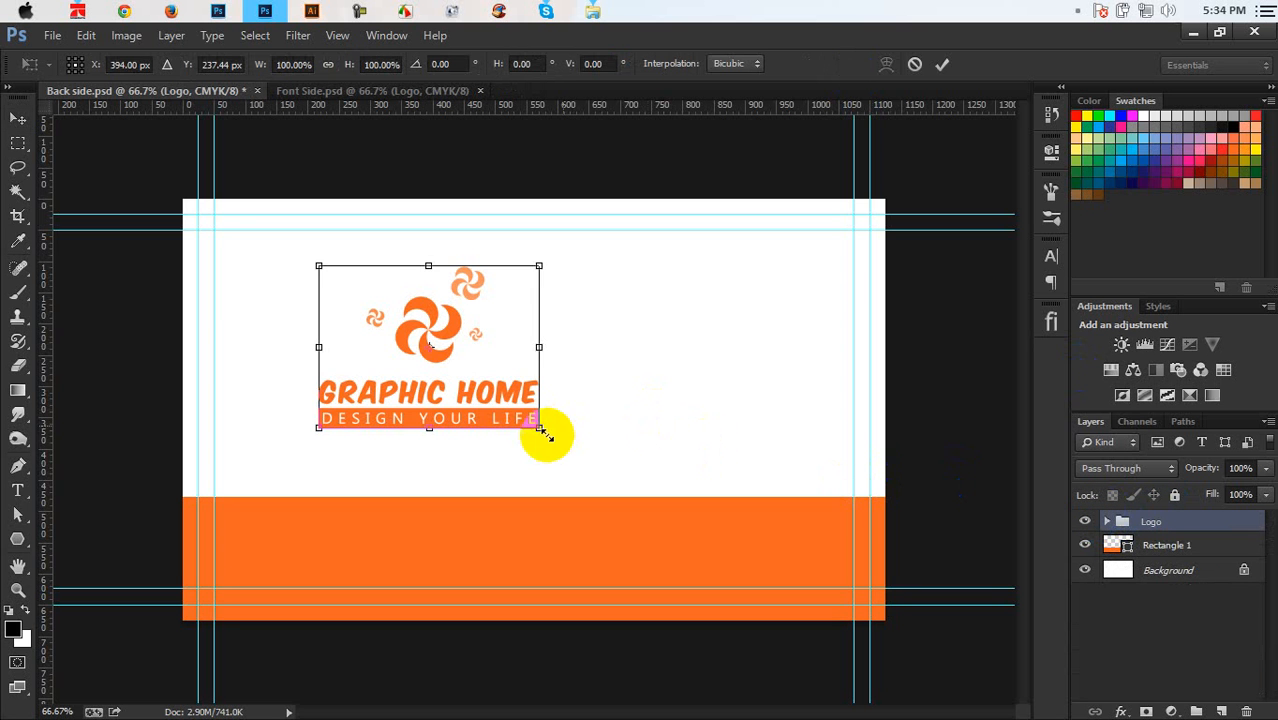
Shrink the logo and place it in the card's upper-right corner inside the guides
drag(542, 432, 816, 330)
key(Return)
key(ctrl+t)
key(Return)
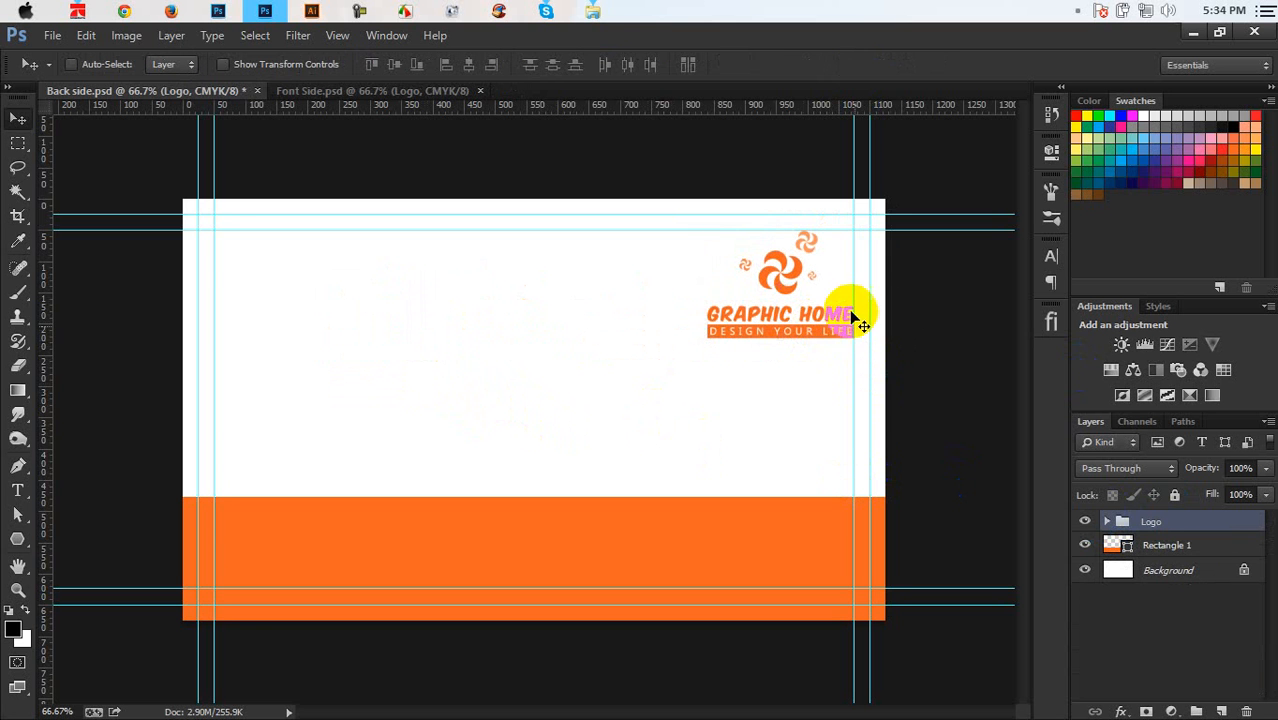
Save Back side.psd and bring the card's empty left half into view
key(ctrl+plus)
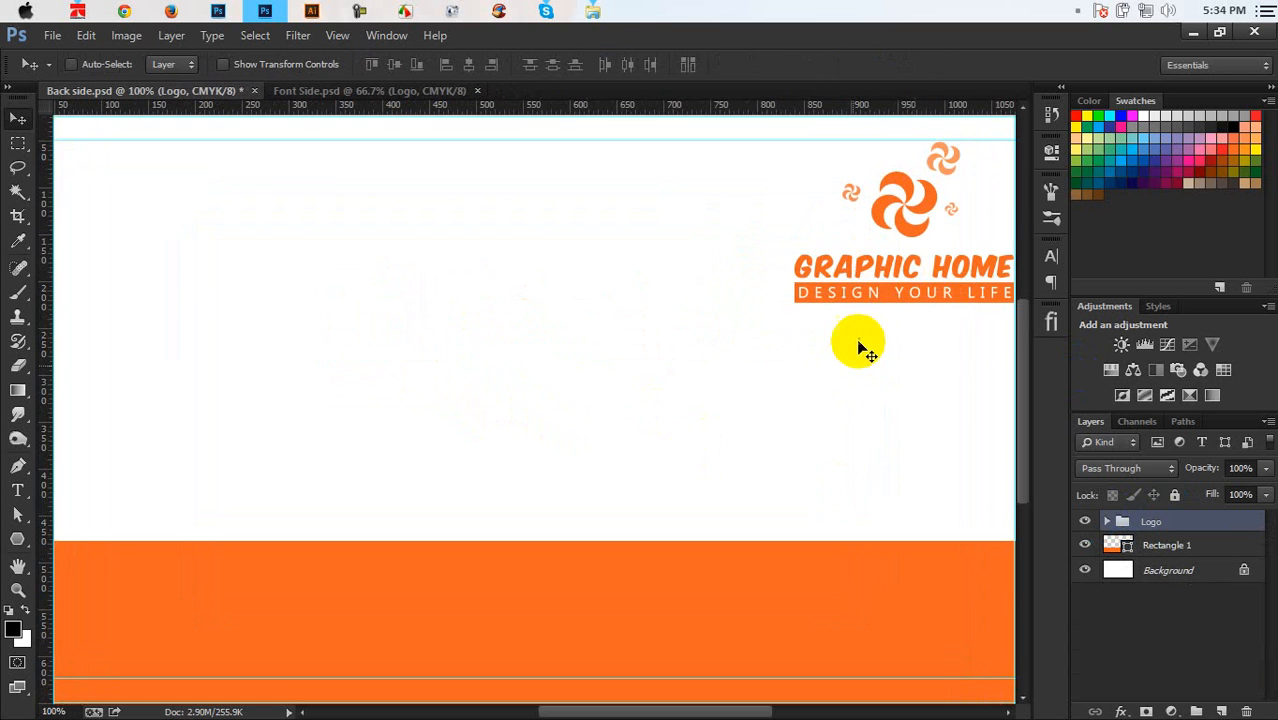
drag(843, 317, 604, 379)
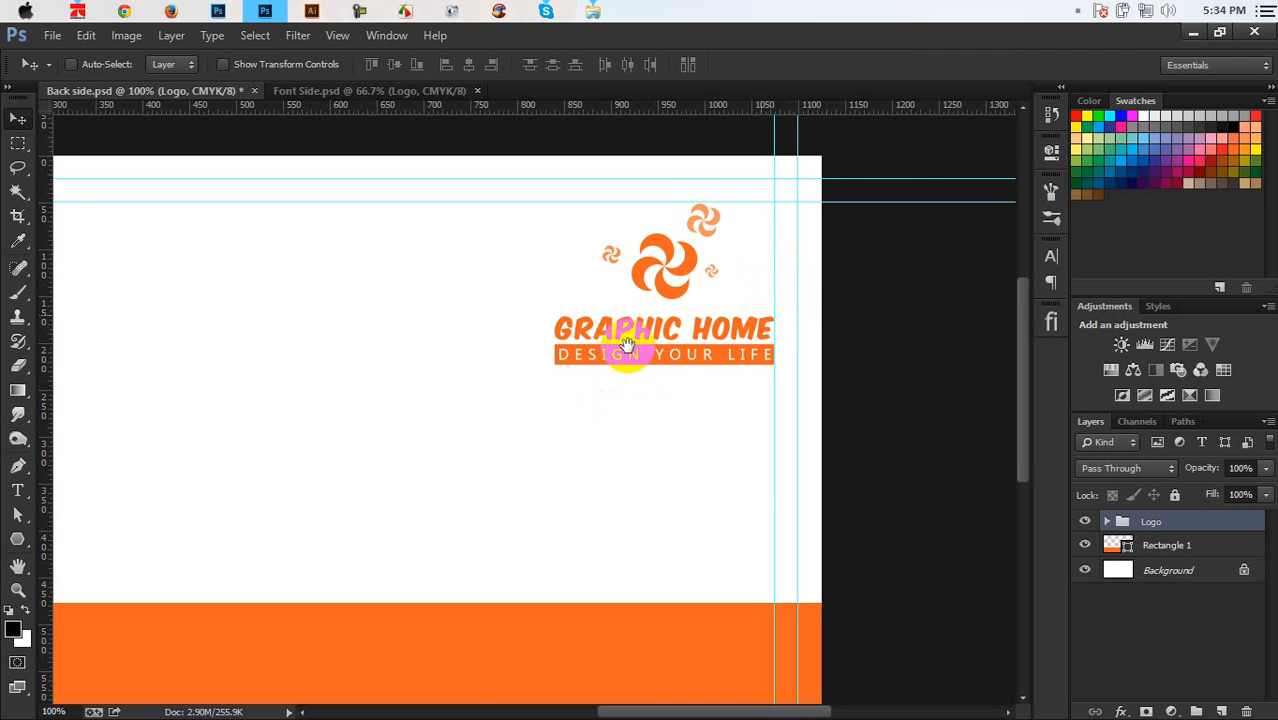
drag(622, 342, 673, 379)
key(ctrl+s)
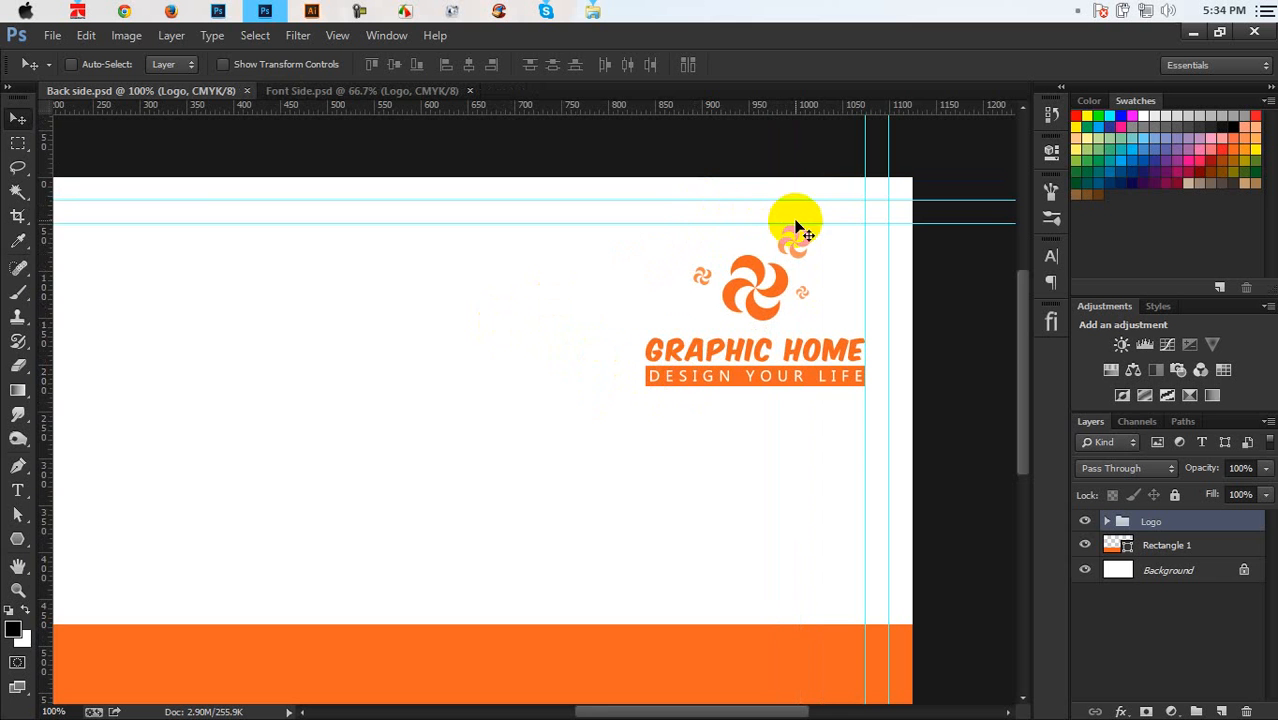
drag(399, 436, 379, 499)
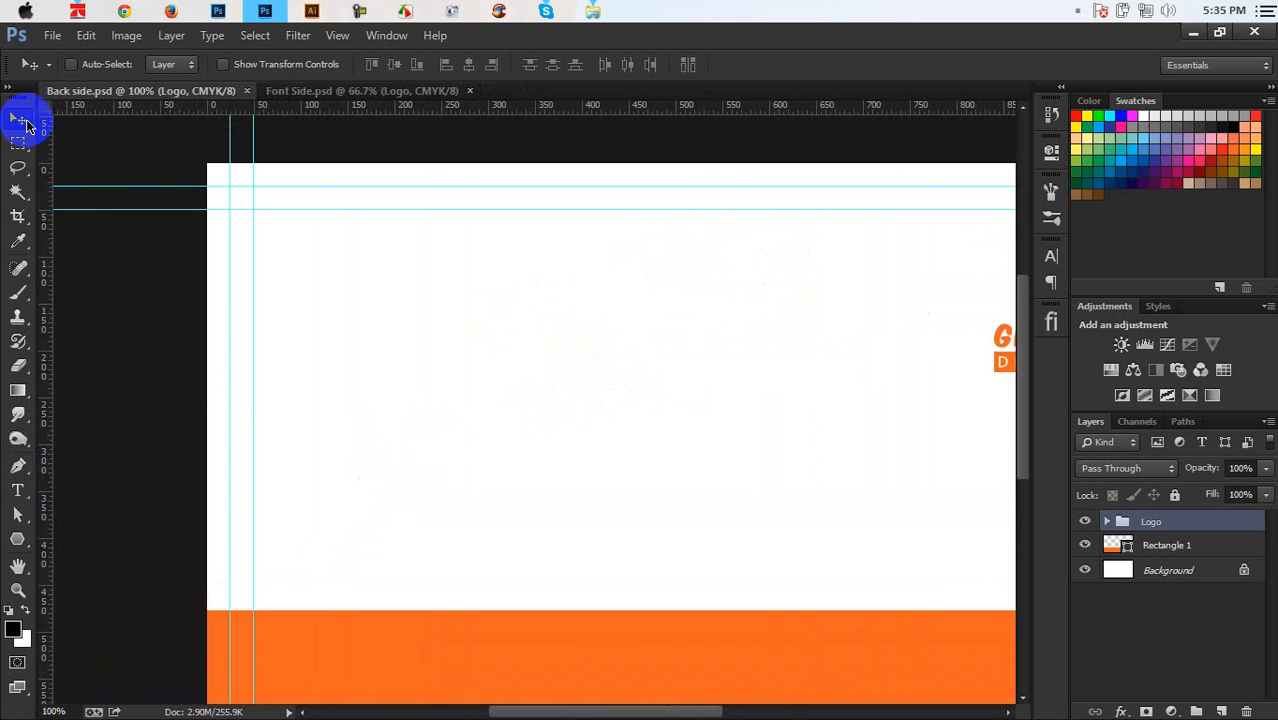
click(17, 490)
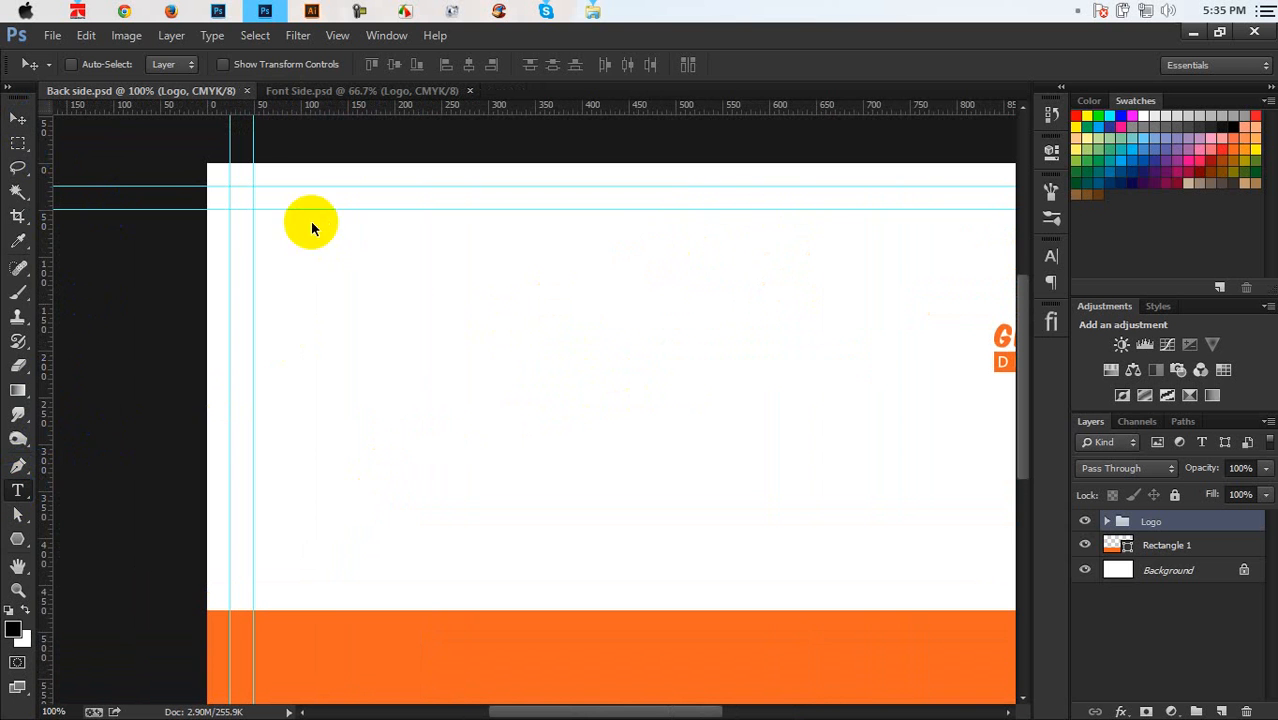
Type the designer's name and GRAPHICS DESIGNER on the card's left side in Bebas
click(304, 320)
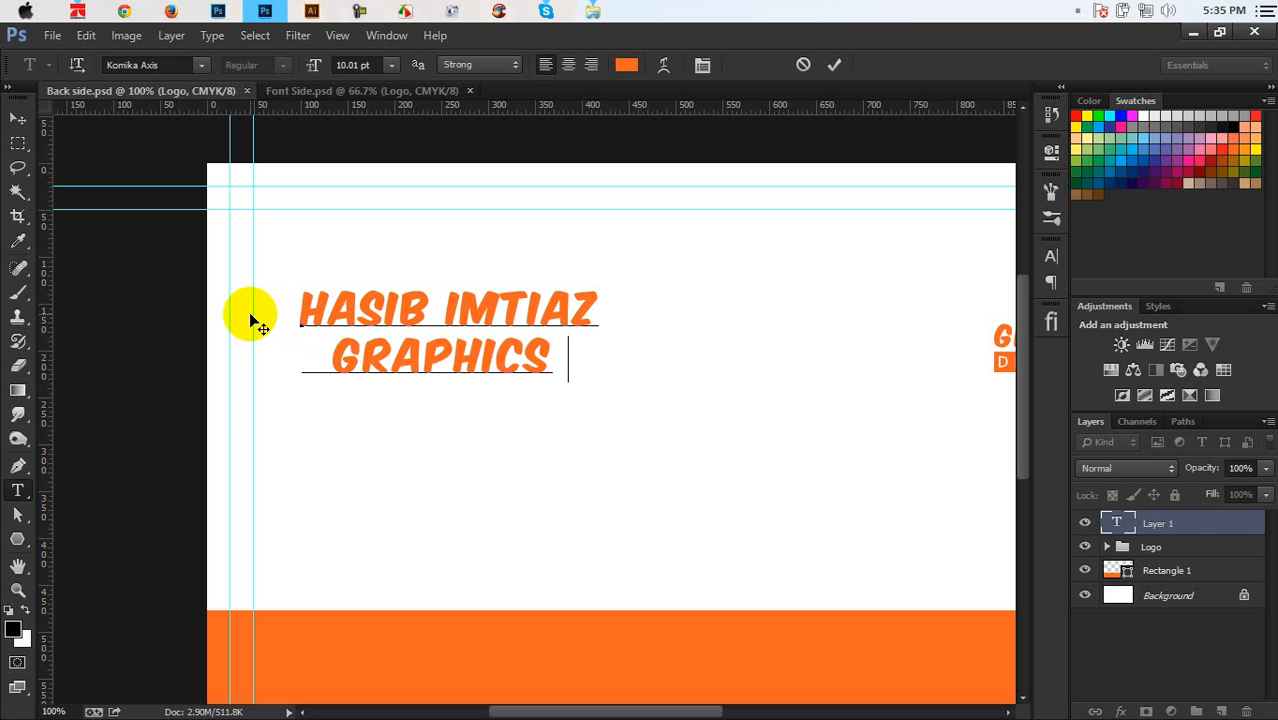
text(DESIG)
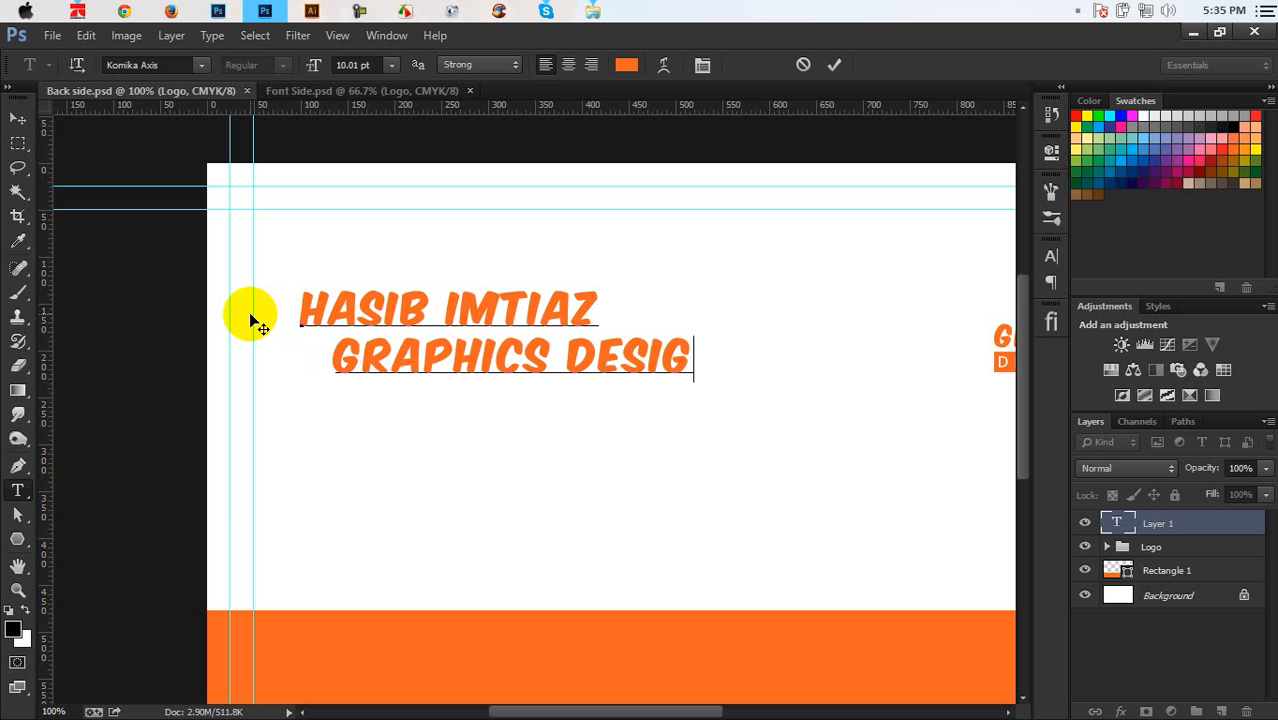
text(NER)
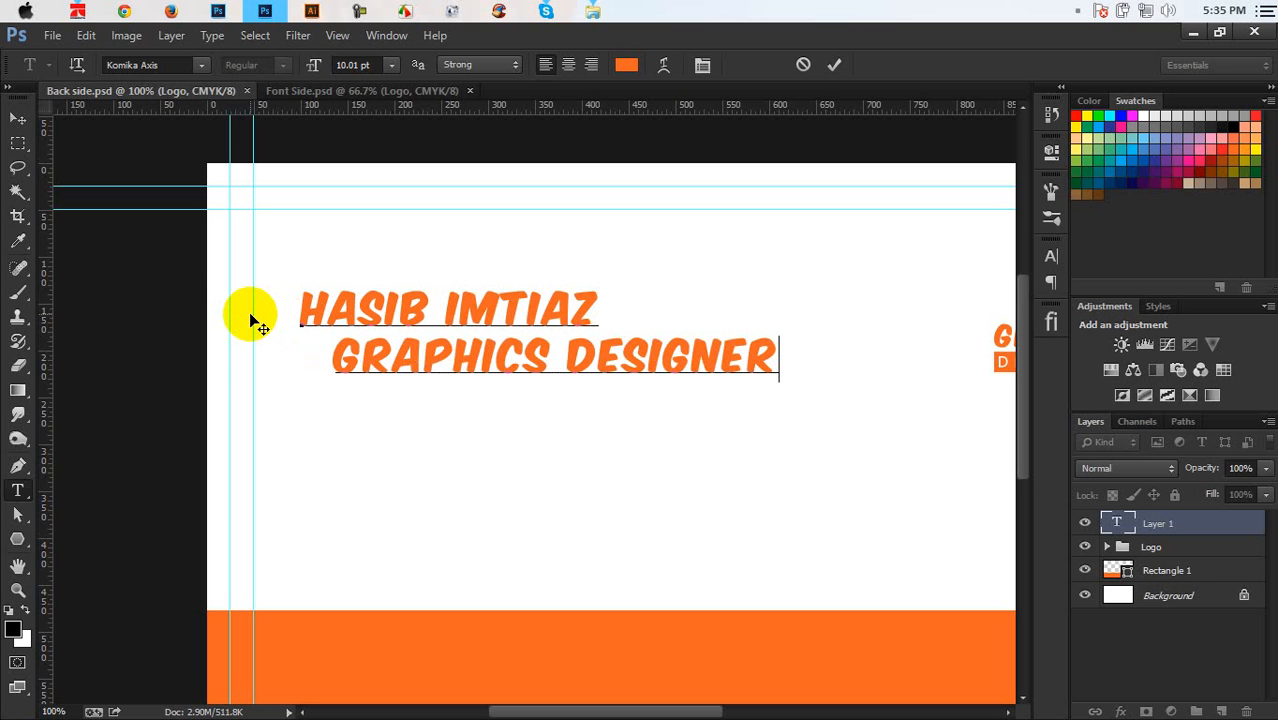
key(ctrl+a)
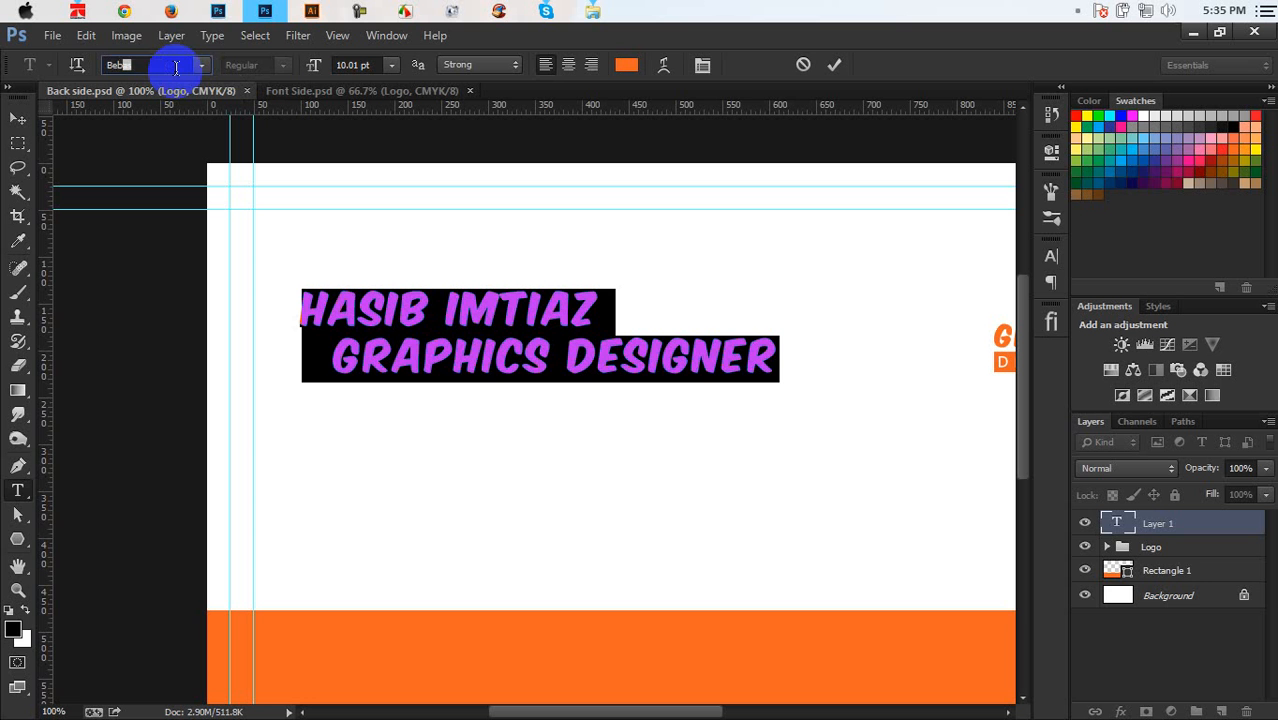
key(Return)
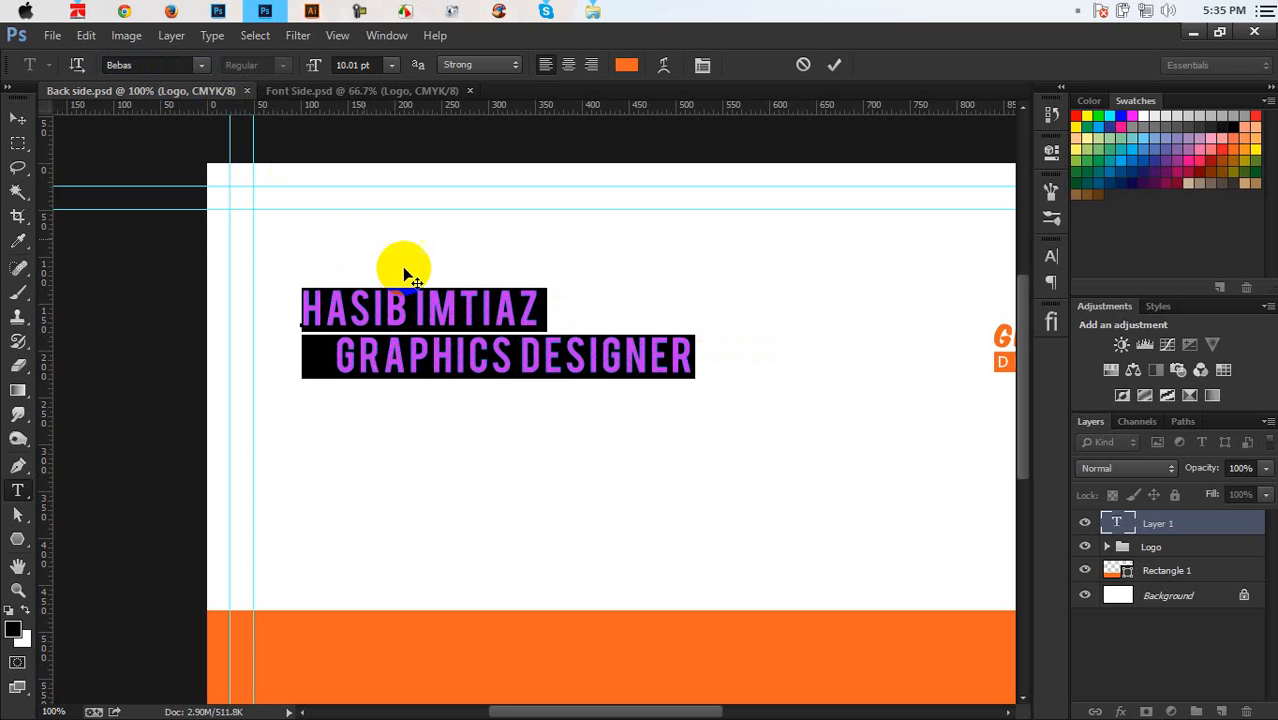
Resize the GRAPHICS DESIGNER line to 5.7 pt and commit the text
drag(699, 343, 240, 408)
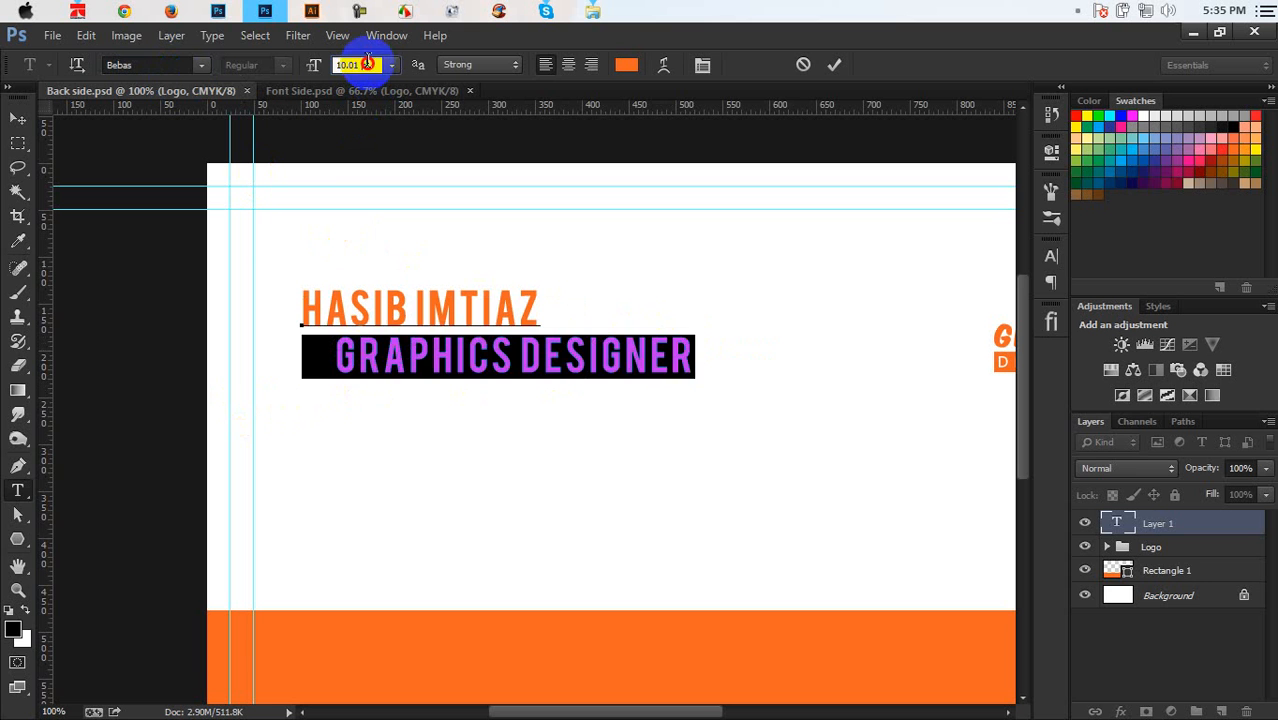
scroll(367, 64, down, 5)
scroll(366, 65, up, 1)
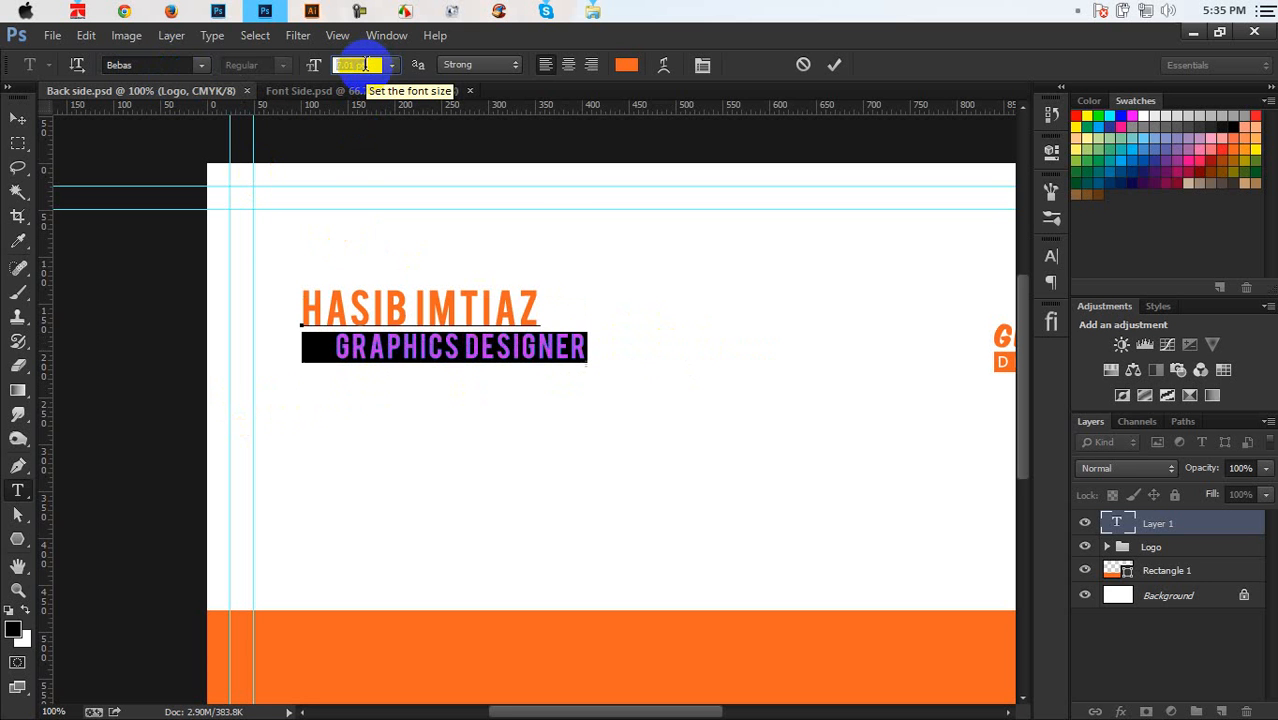
scroll(366, 65, down, 1)
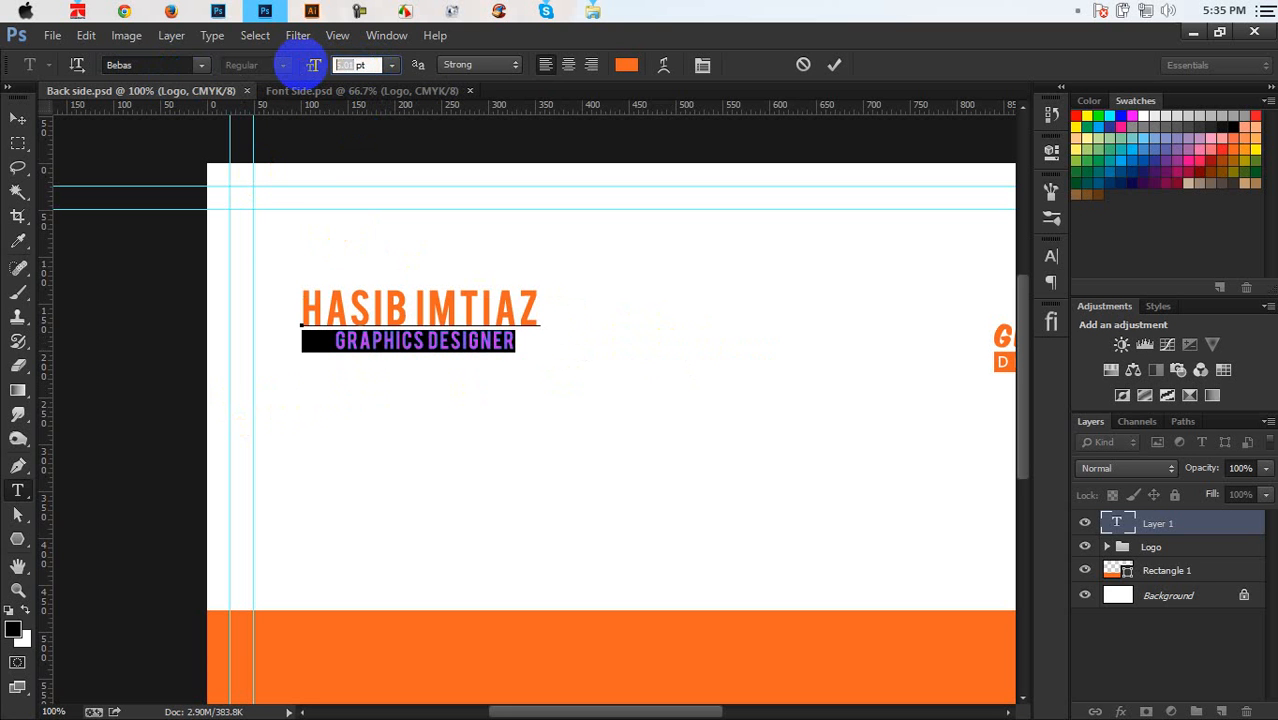
drag(306, 69, 307, 69)
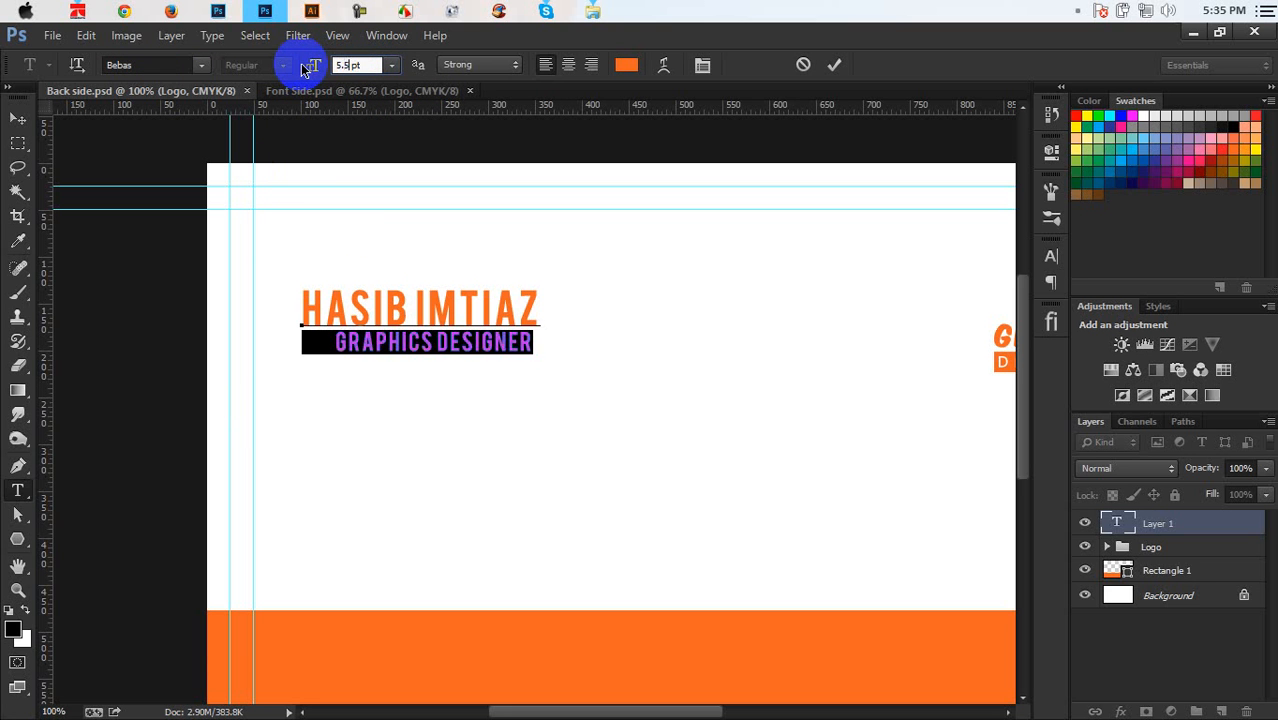
key(Up)
key(Down)
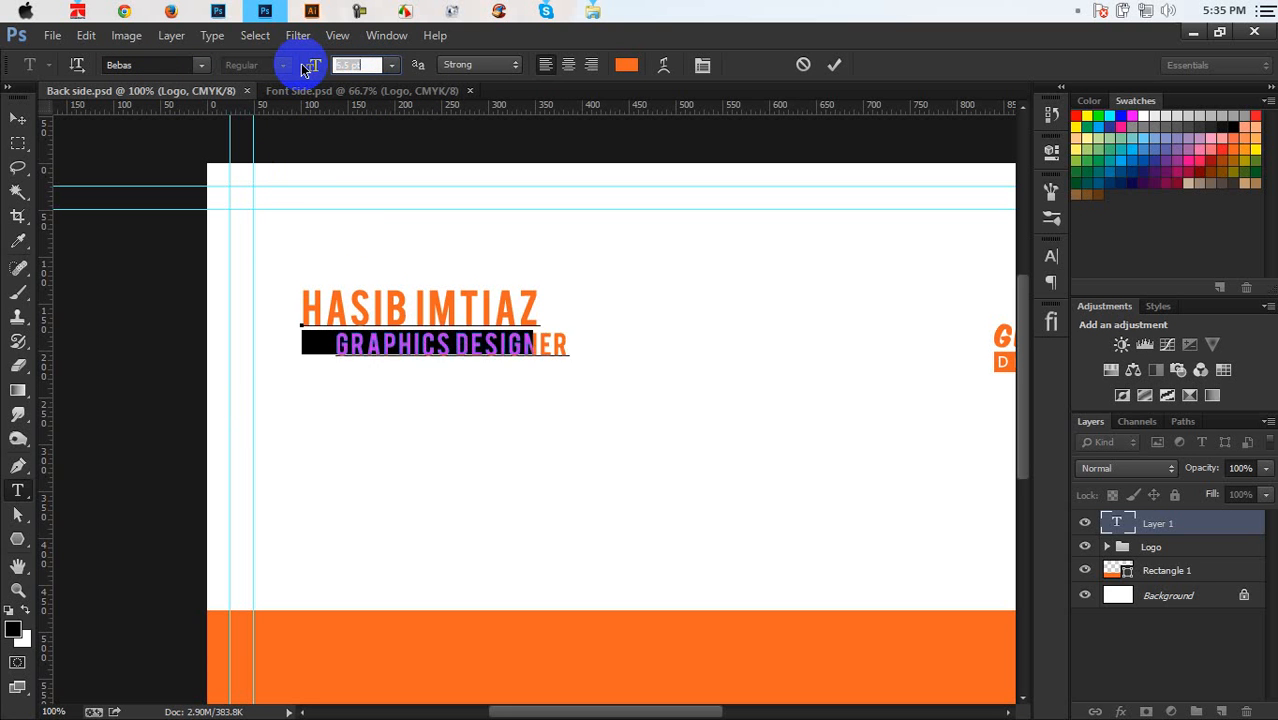
key(BackSpace)
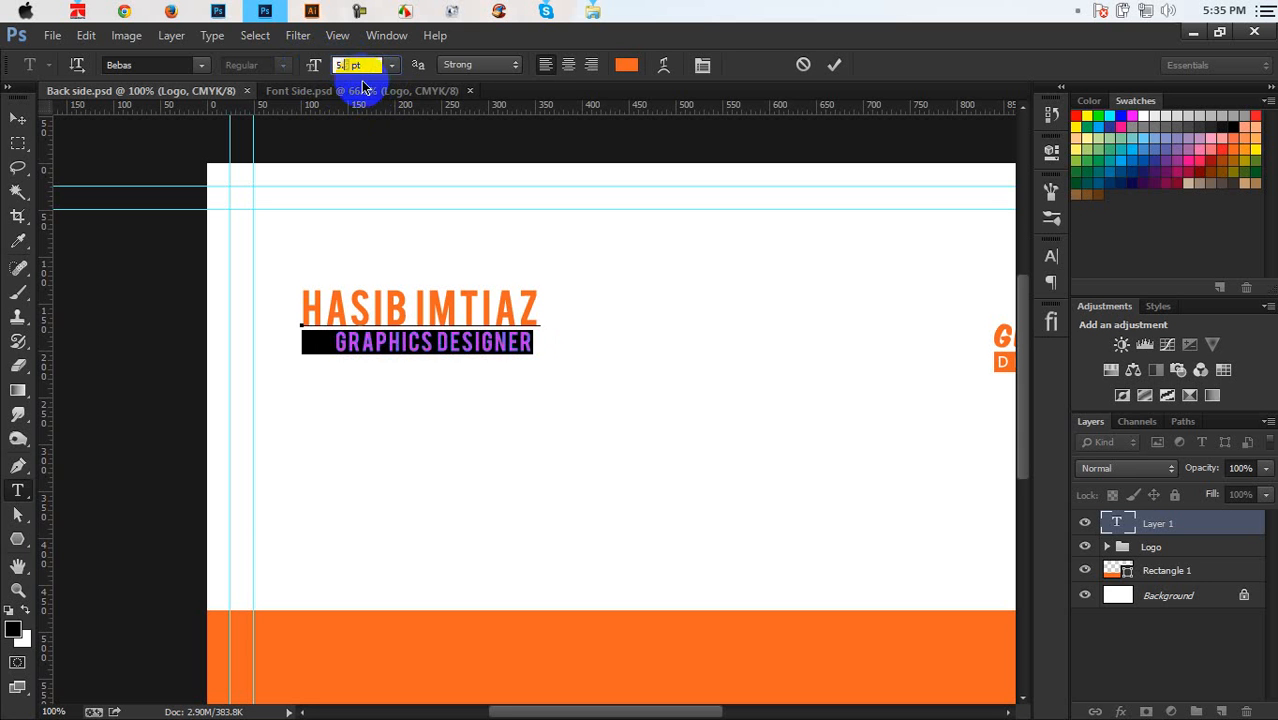
text(6)
click(347, 64)
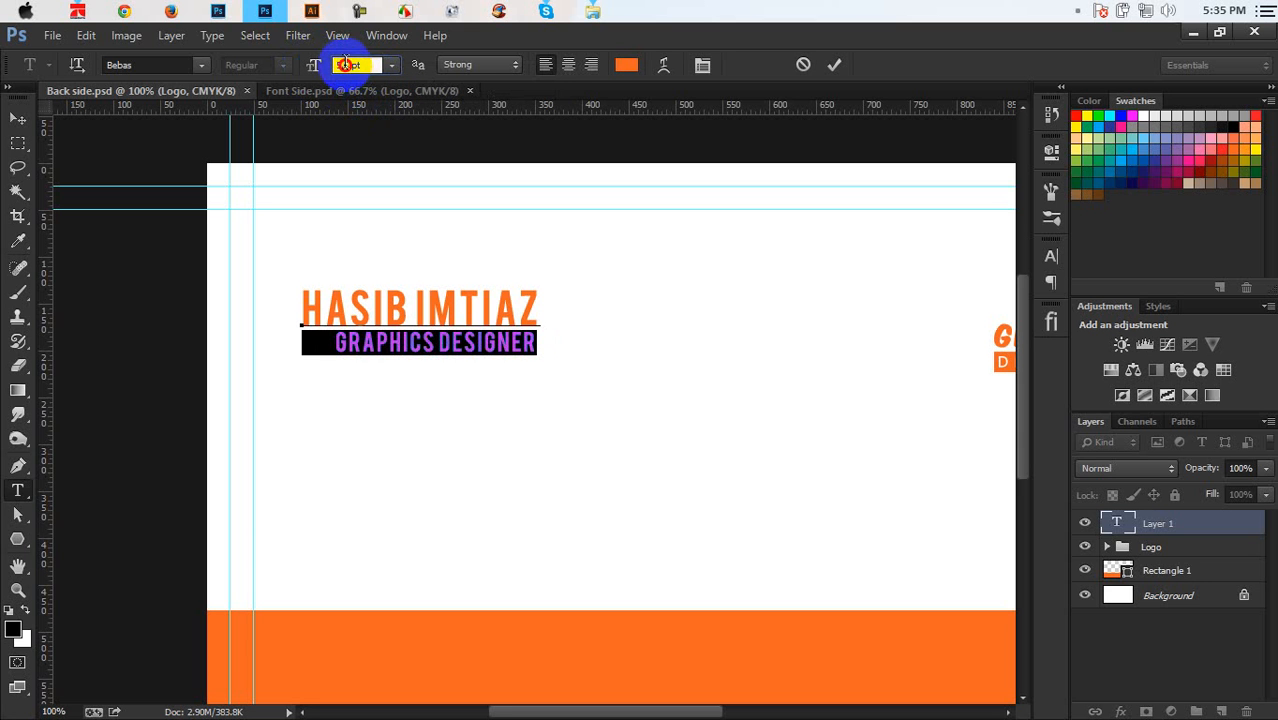
key(BackSpace)
text(7)
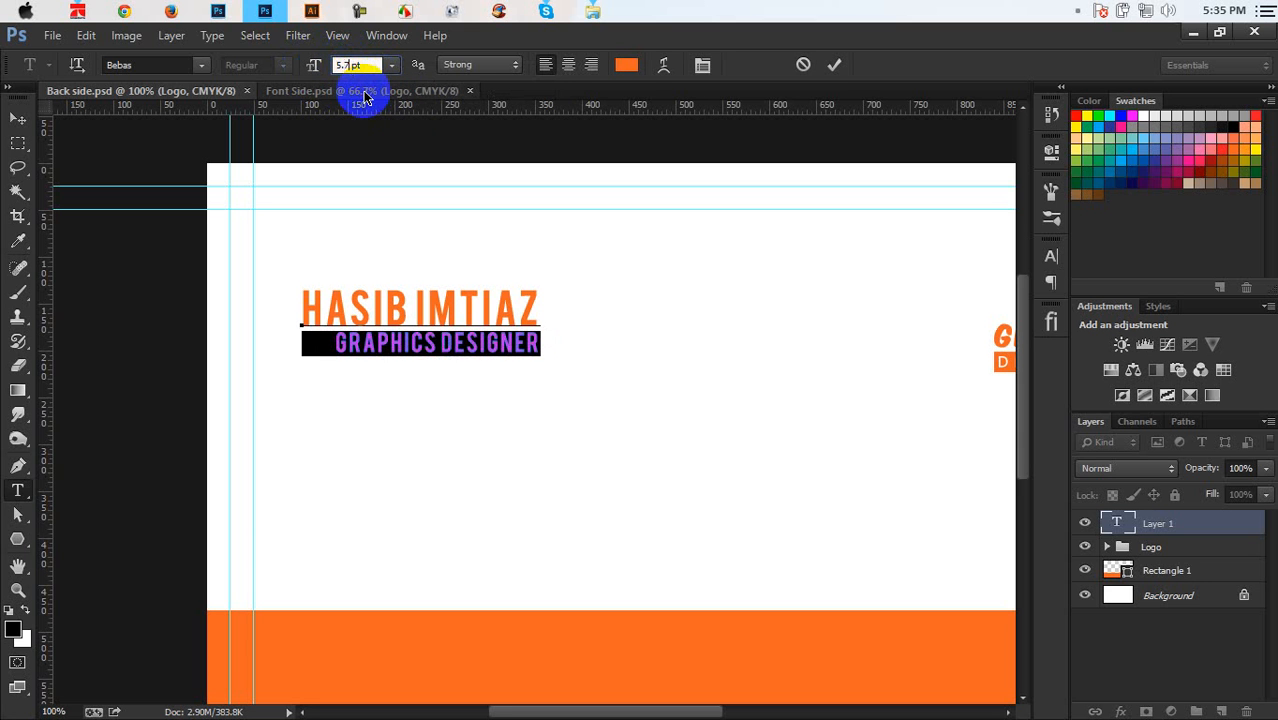
click(834, 68)
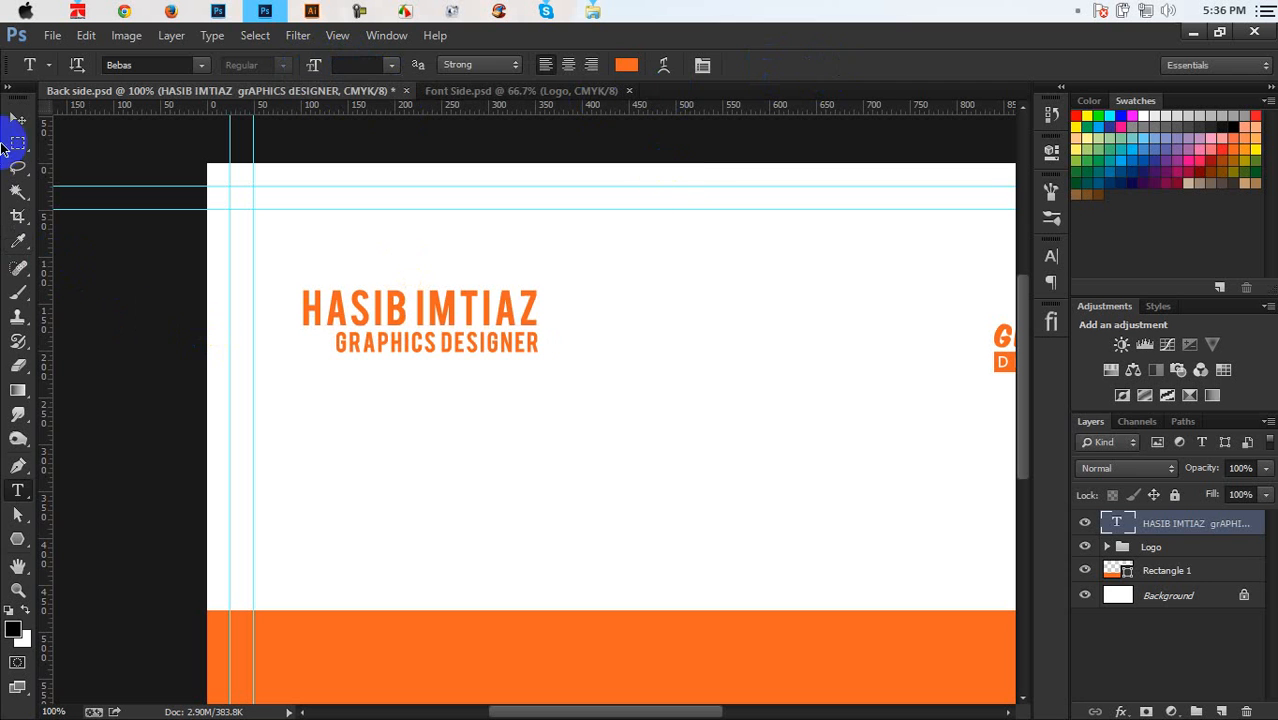
click(15, 120)
Lower the name text and place a white copy of it on the orange band
drag(520, 328, 520, 364)
scroll(540, 372, down, 3)
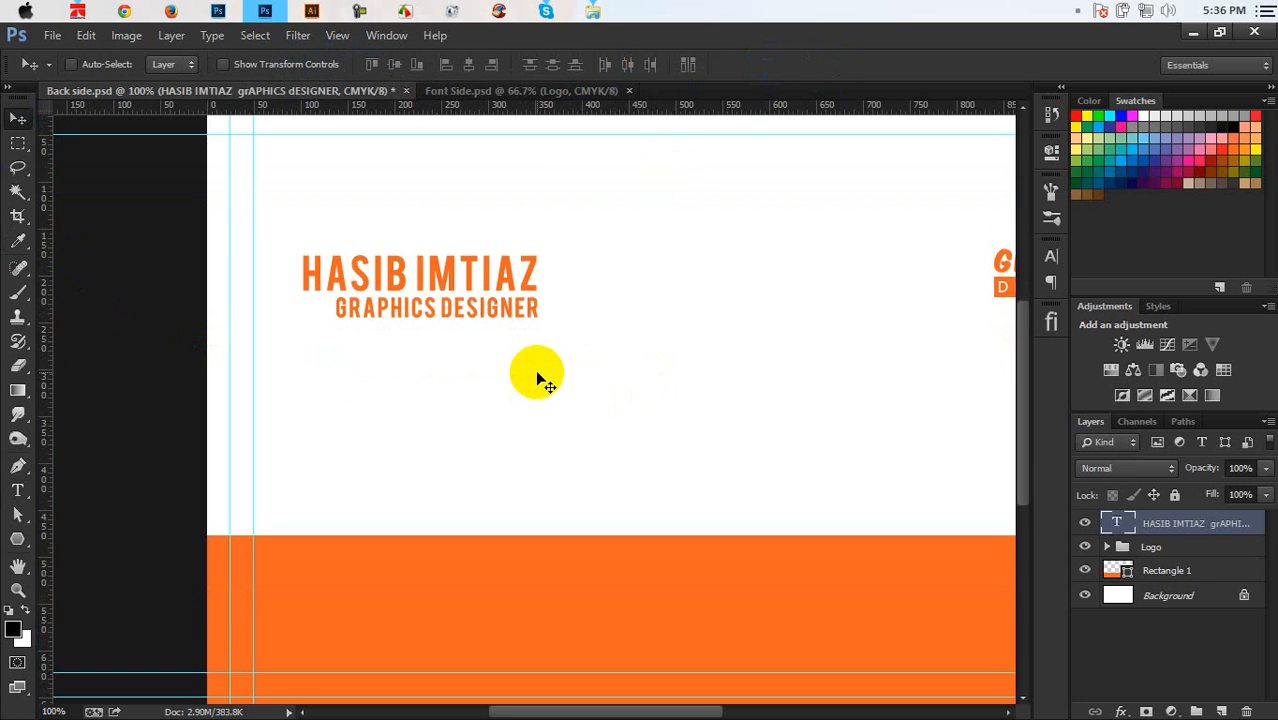
scroll(540, 380, down, 2)
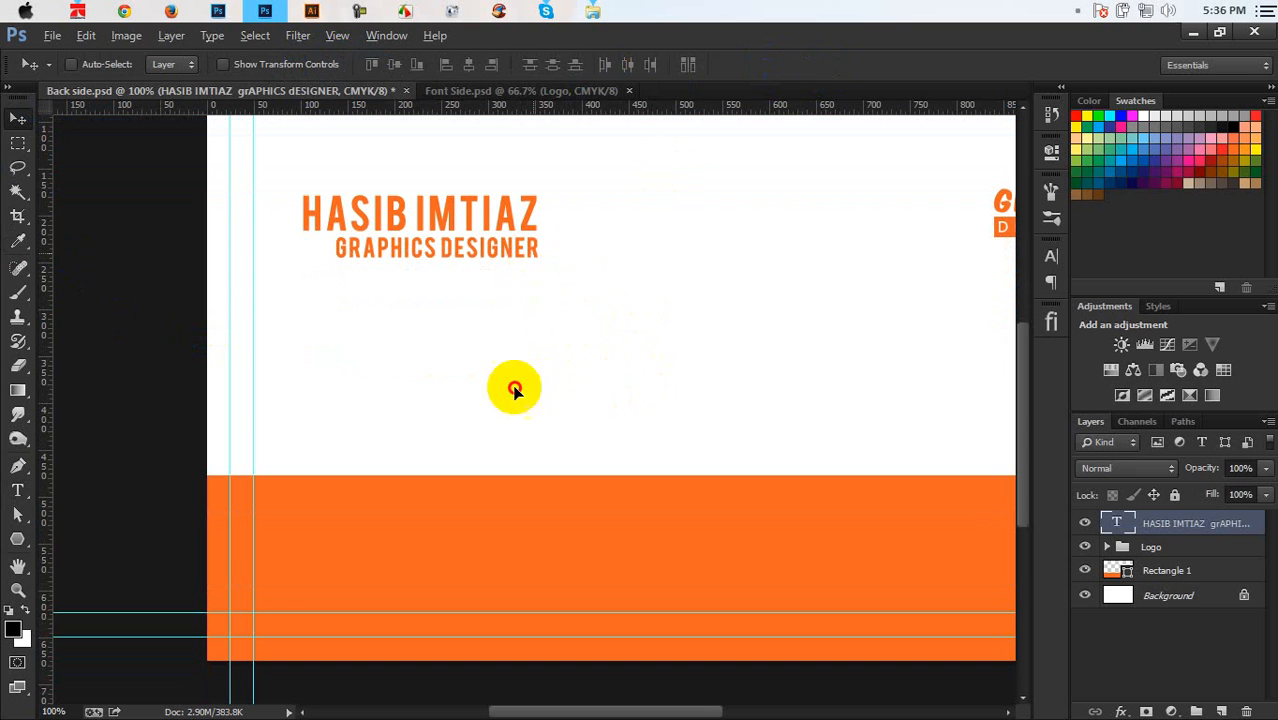
drag(514, 390, 499, 551)
key(t)
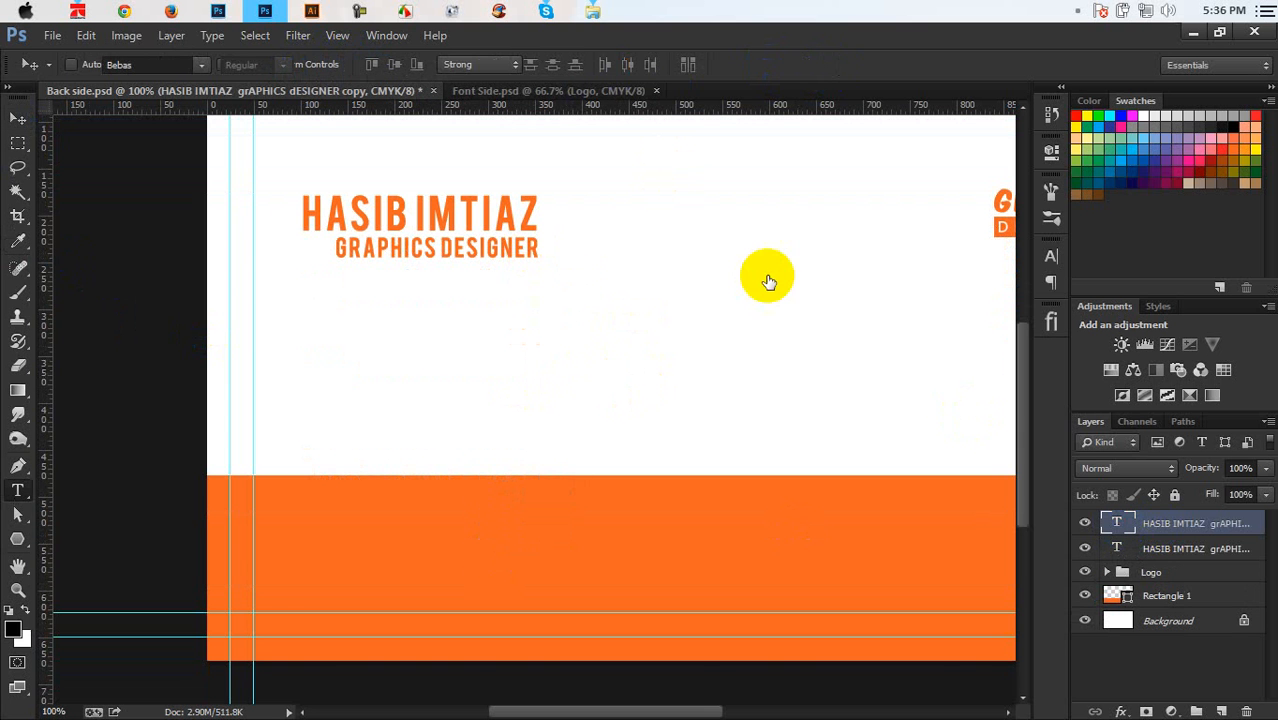
key(Return)
click(626, 64)
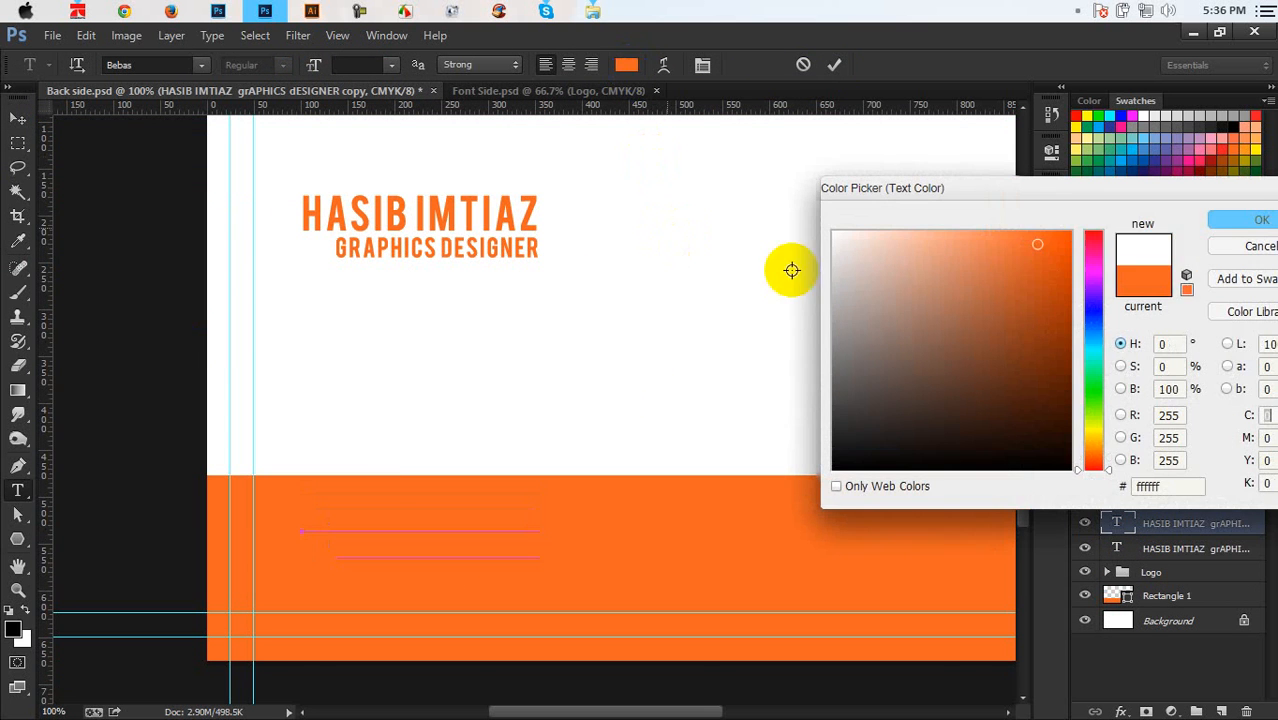
click(1232, 221)
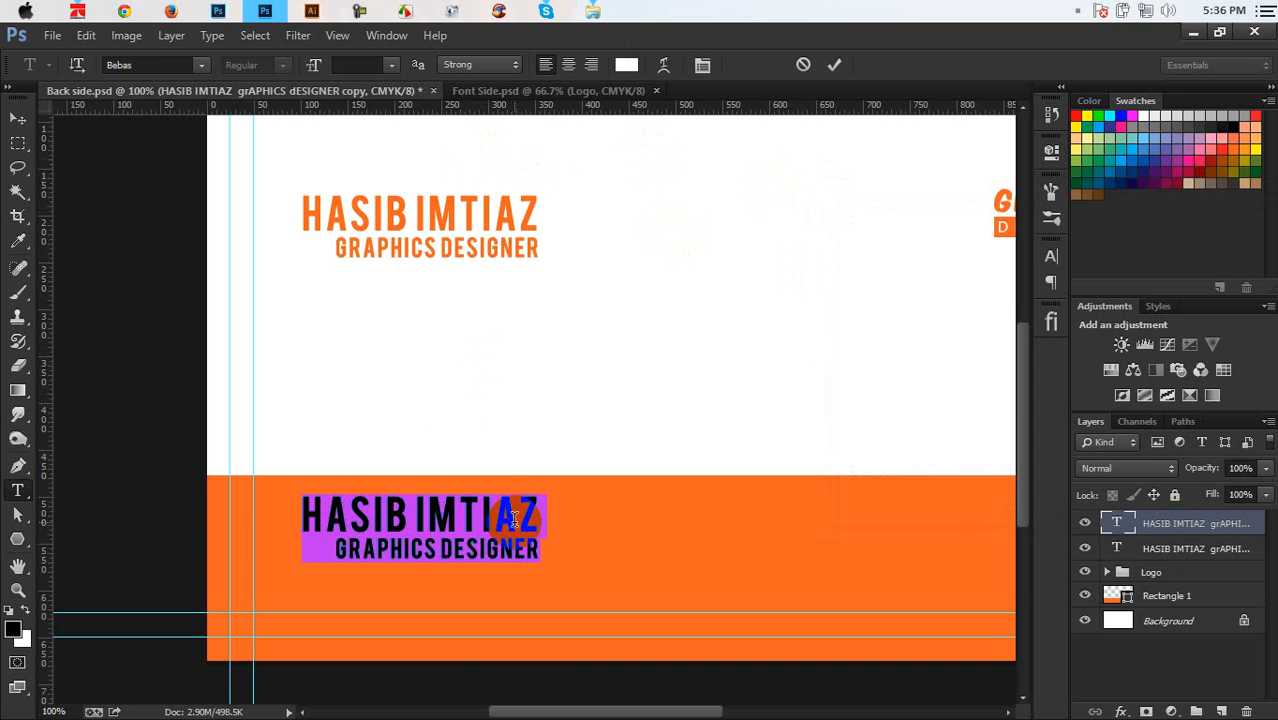
Set the copied text's font to Nexa Bold and select both its lines
click(138, 68)
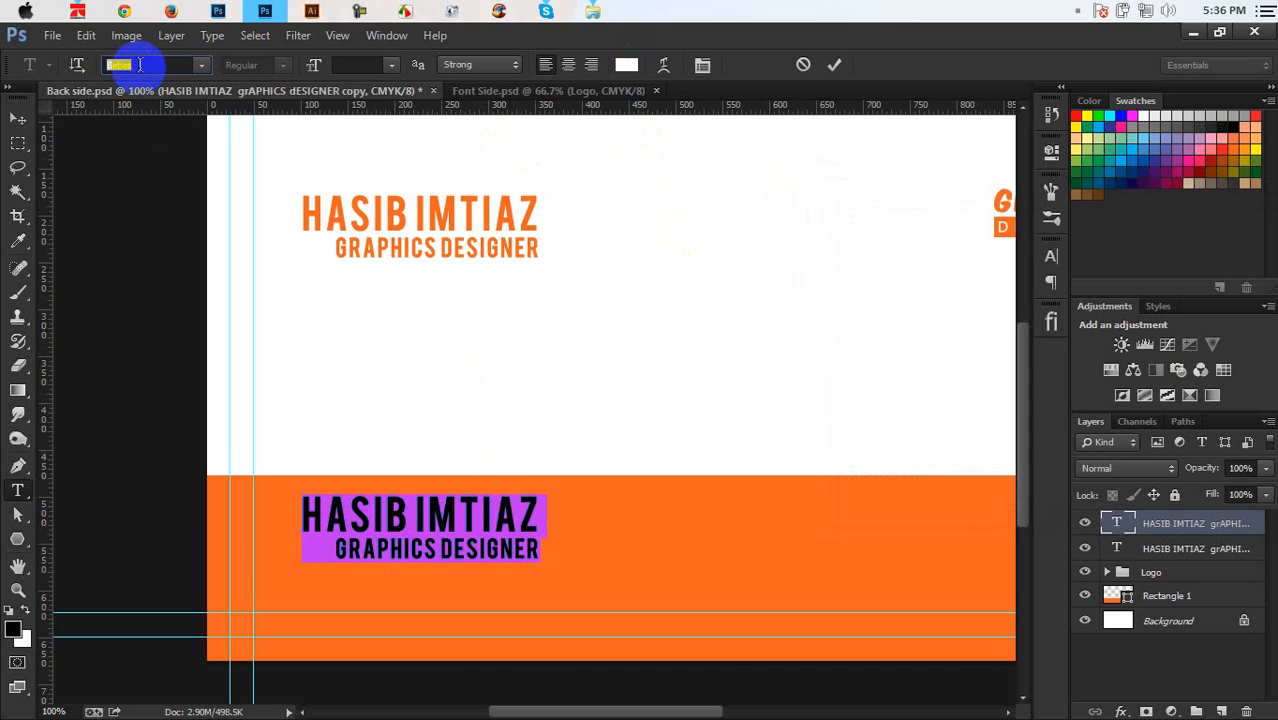
text(NeoPrint M319)
click(199, 66)
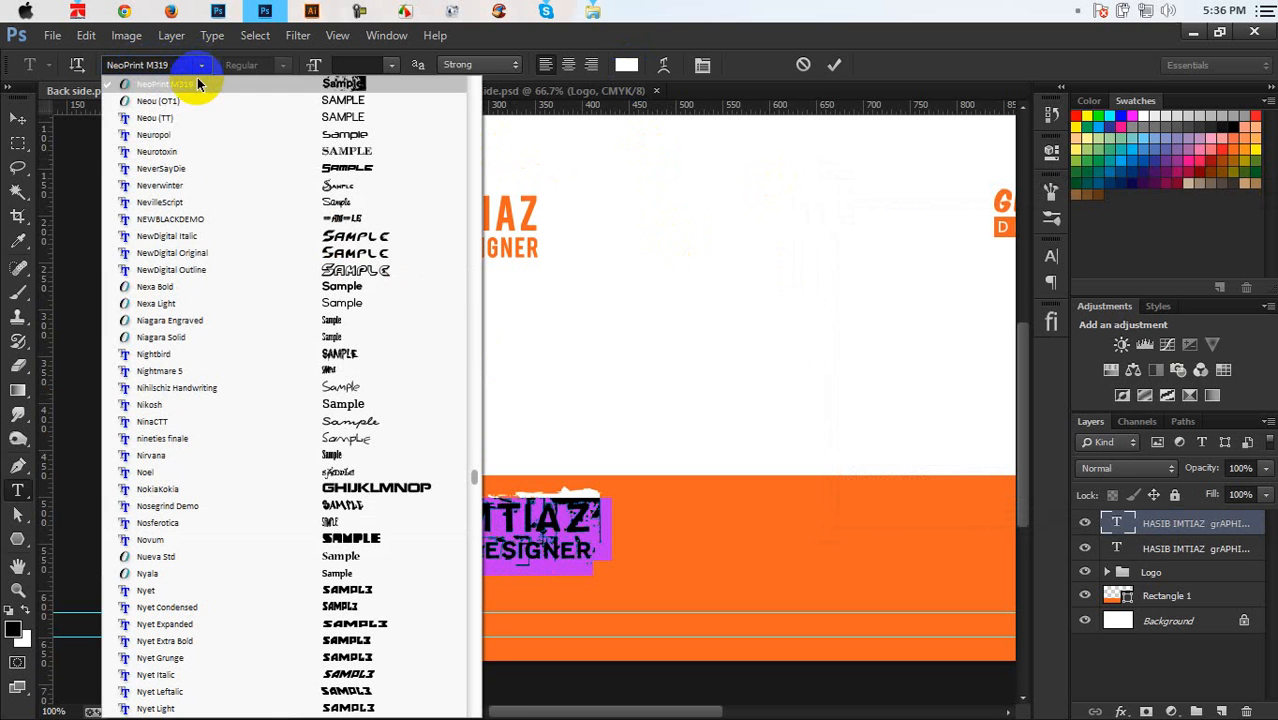
click(191, 104)
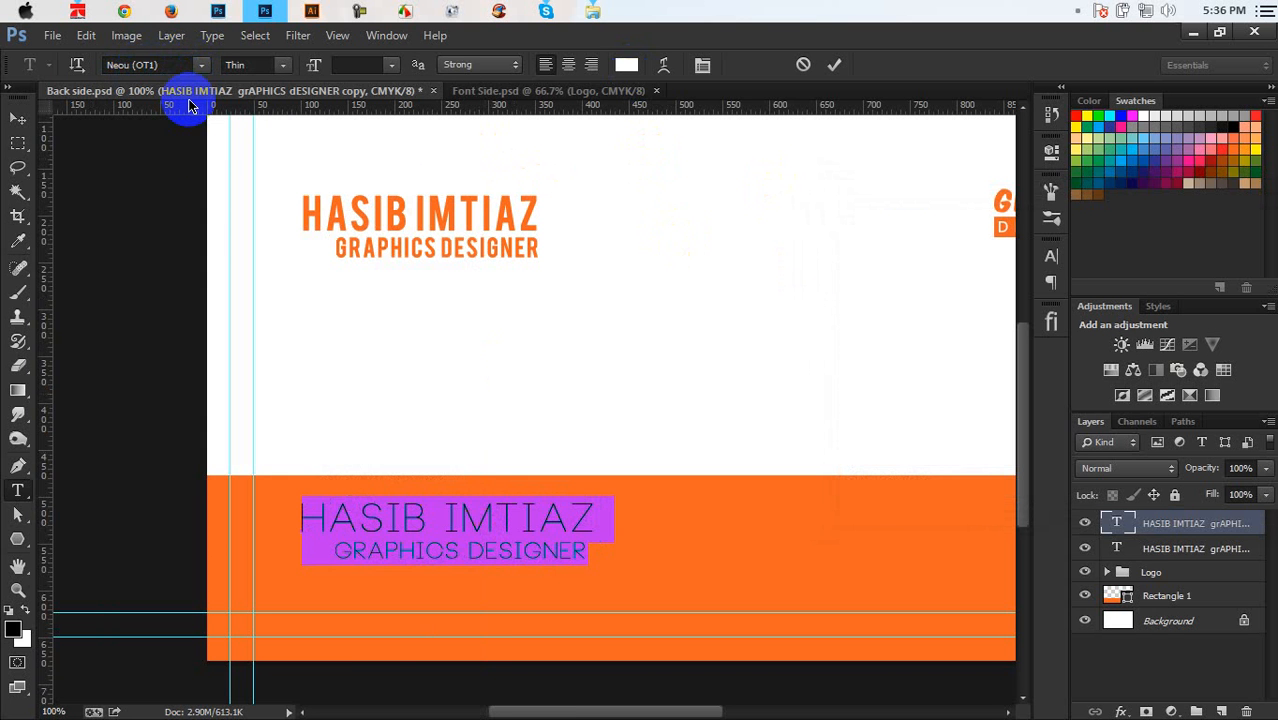
click(200, 66)
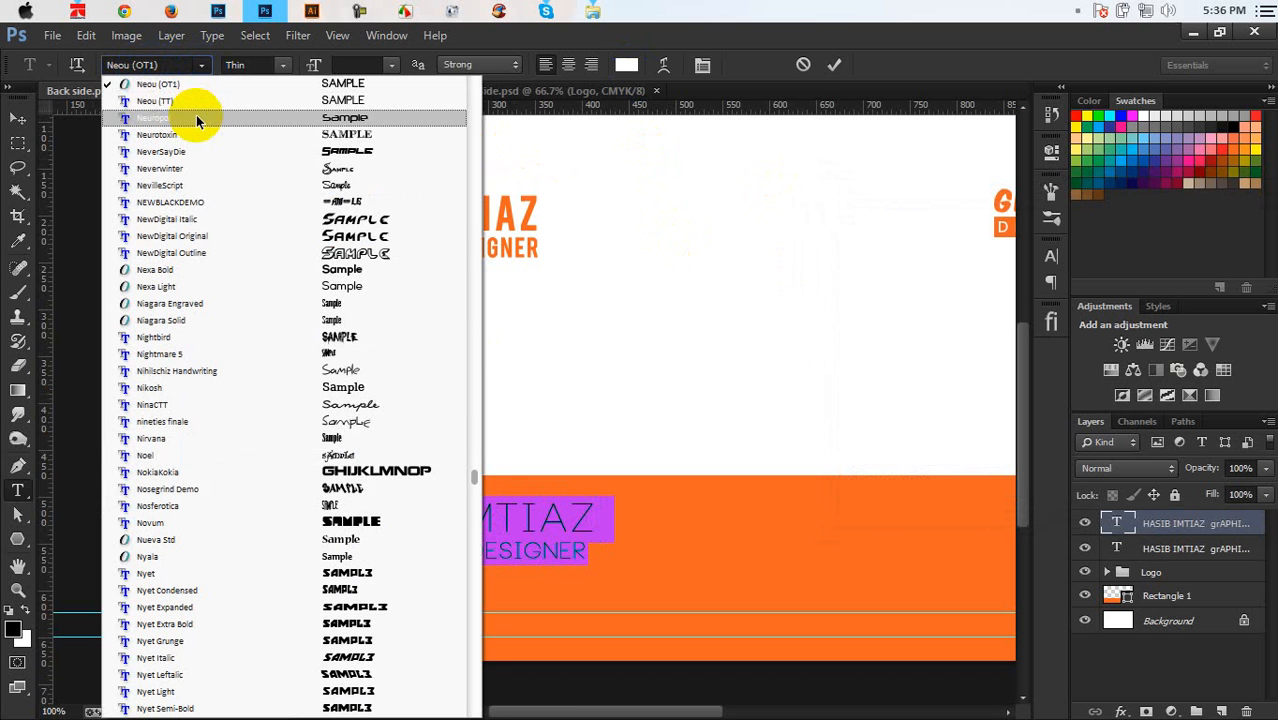
click(175, 268)
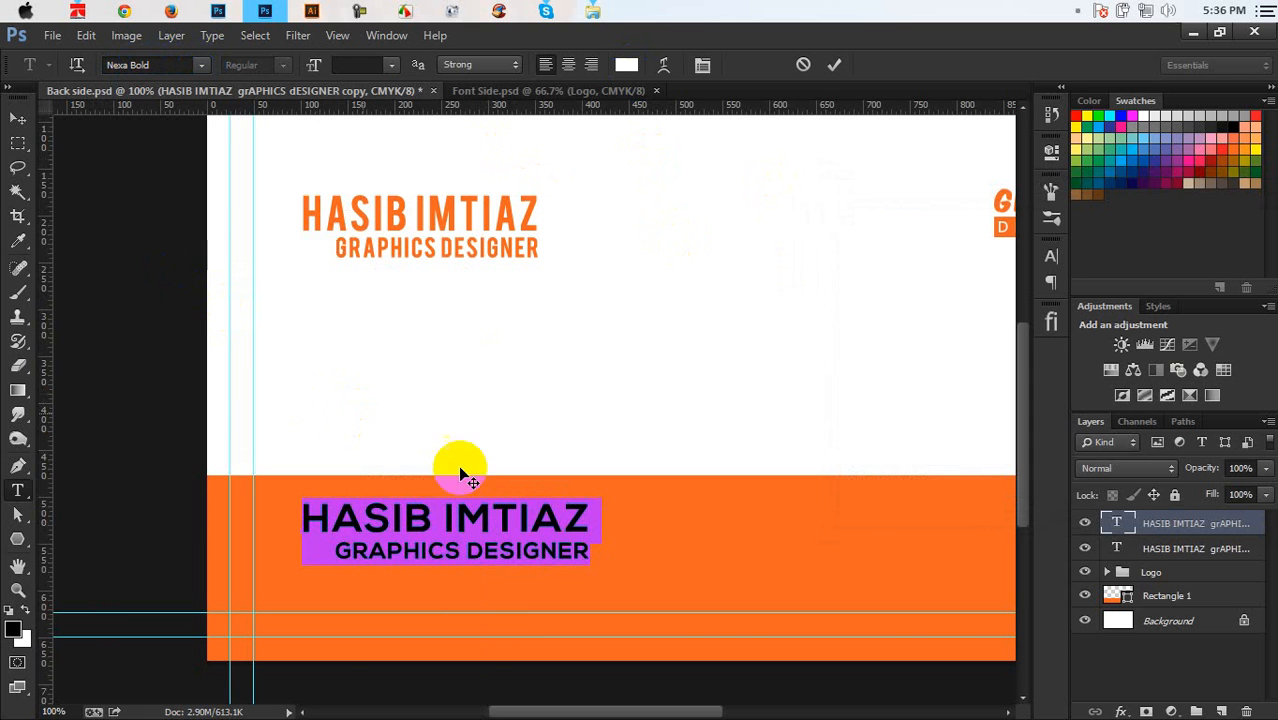
drag(591, 554, 31, 485)
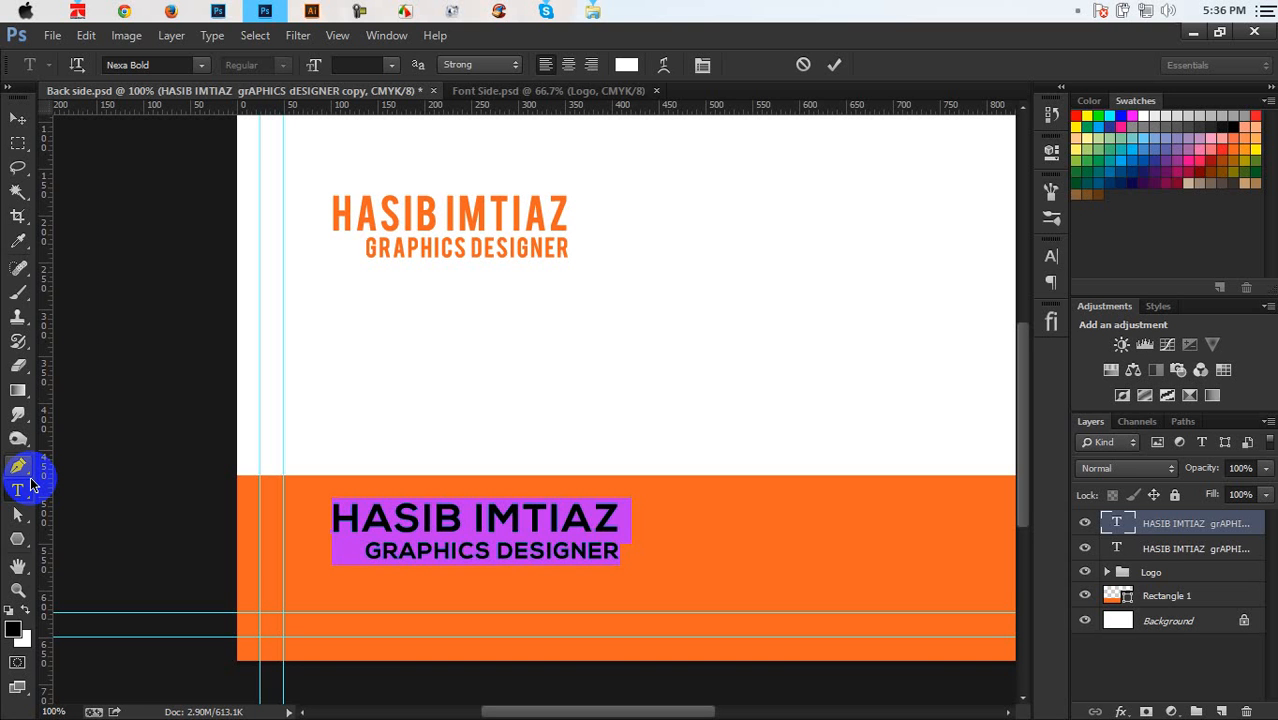
Replace the copied text on the band with two contact phone numbers
key(BackSpace)
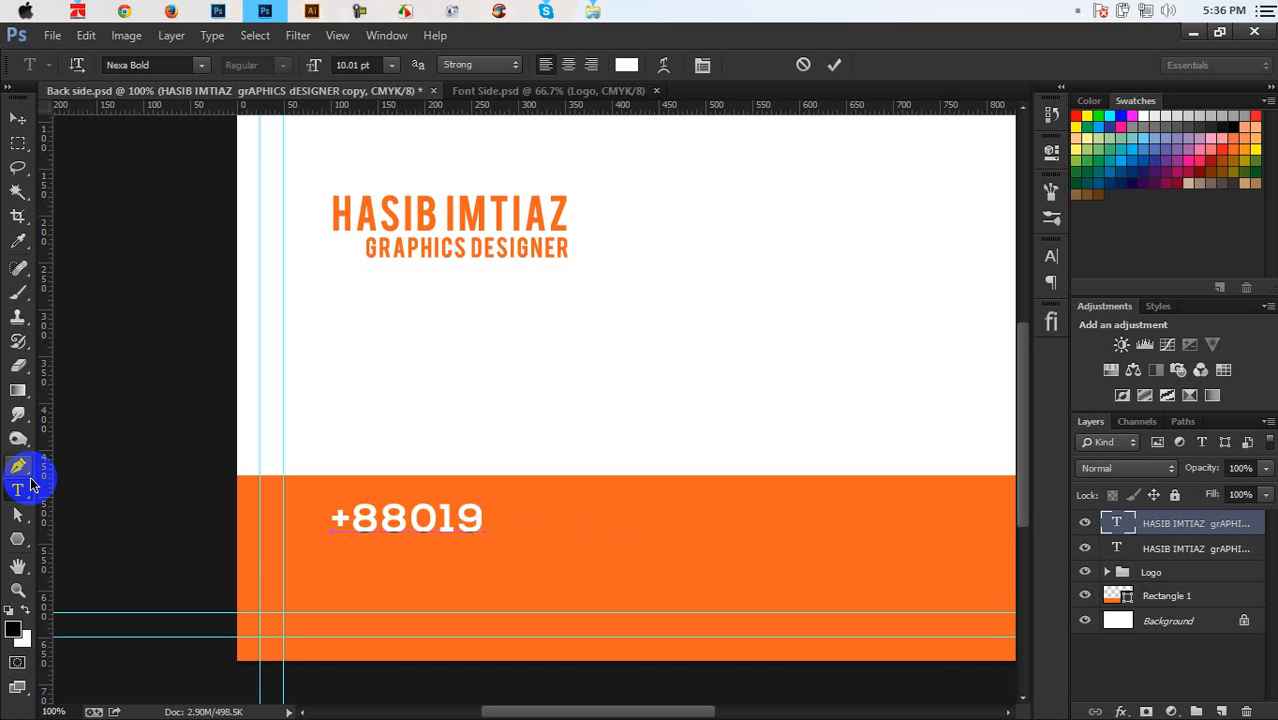
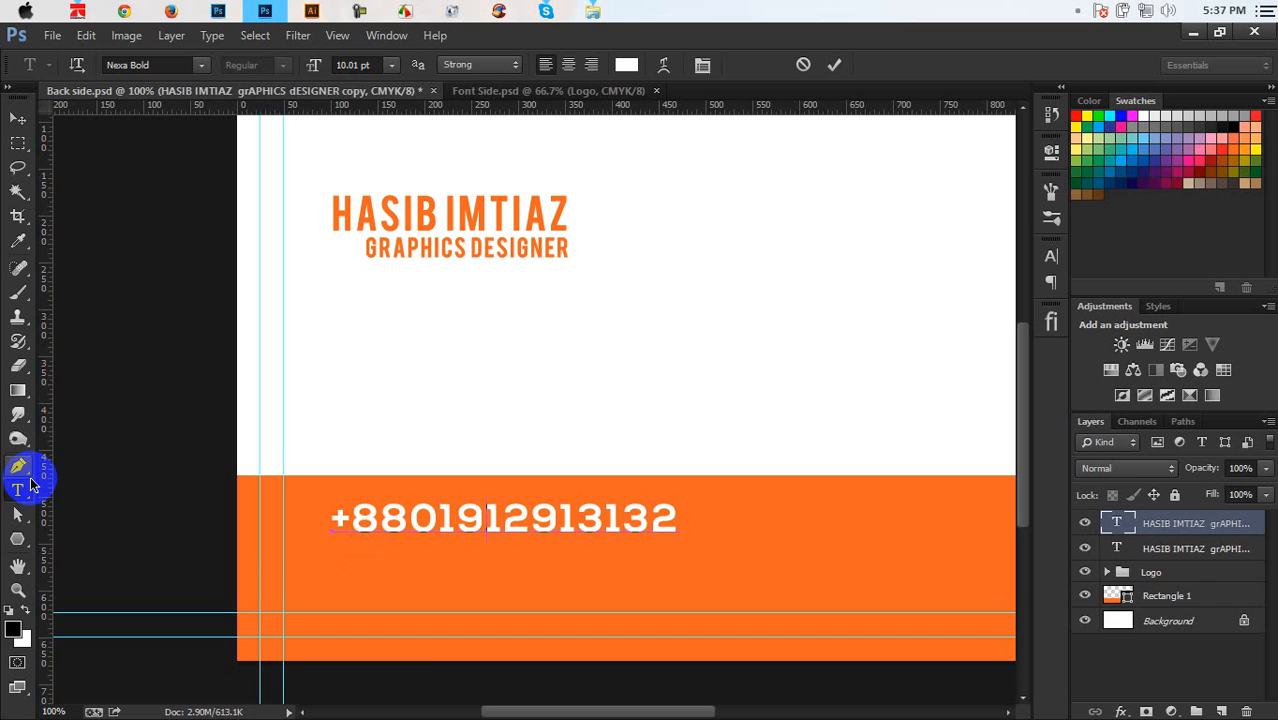
text(-)
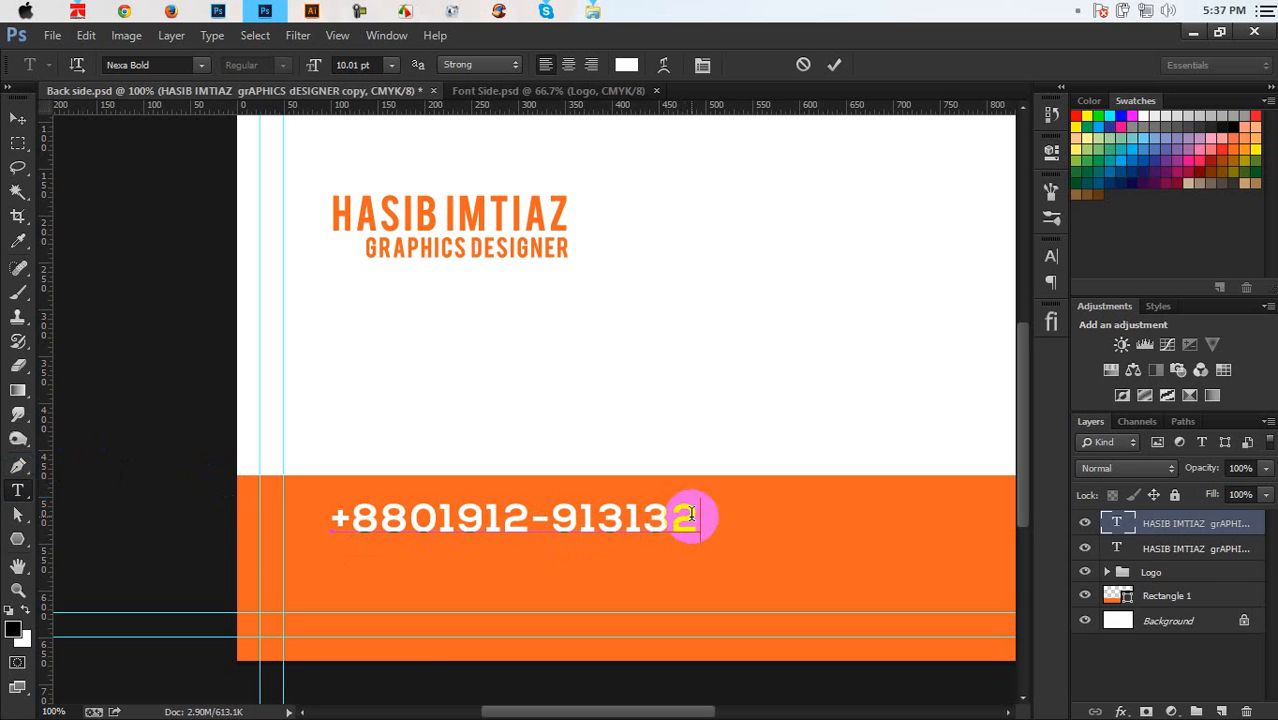
text(+00)
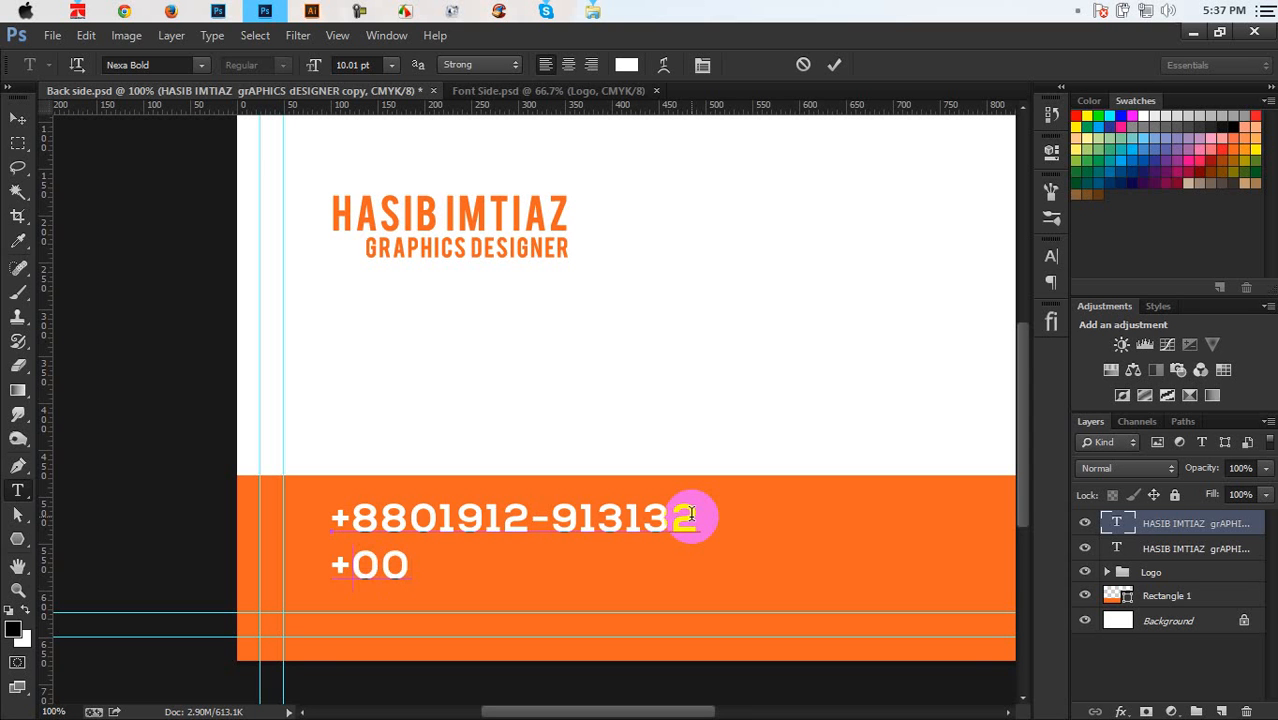
key(BackSpace)
key(BackSpace)
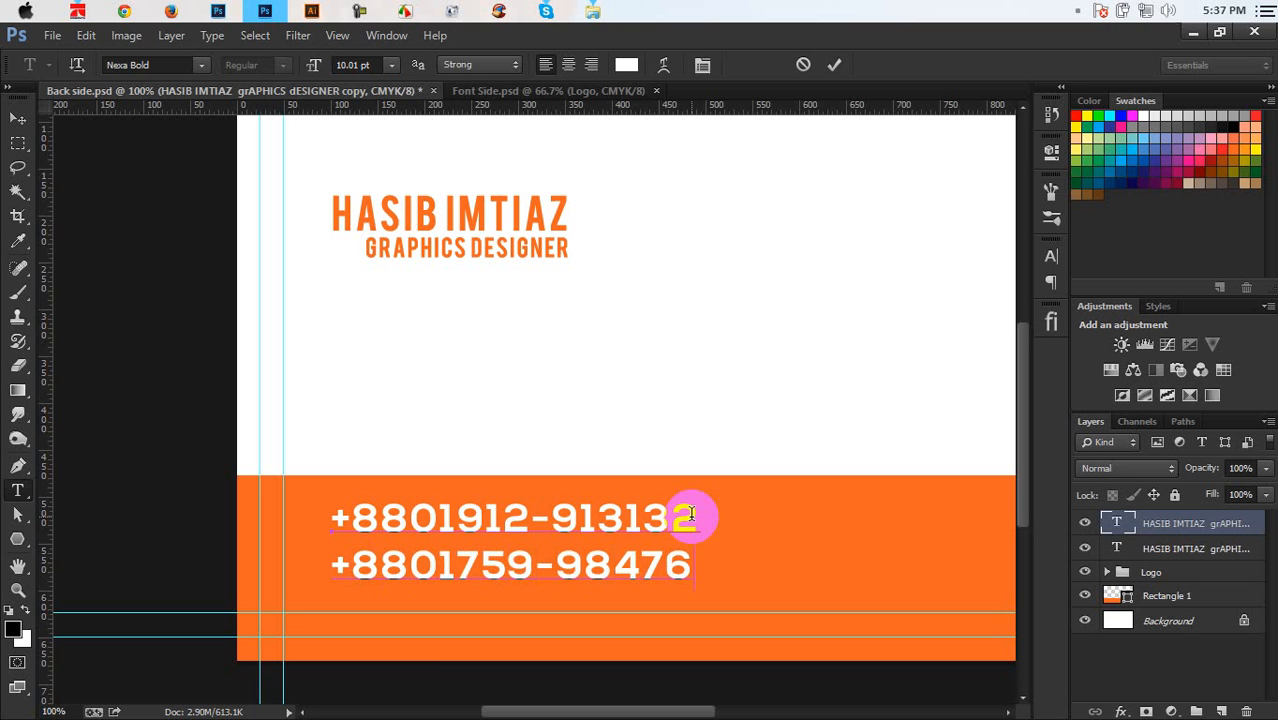
click(716, 578)
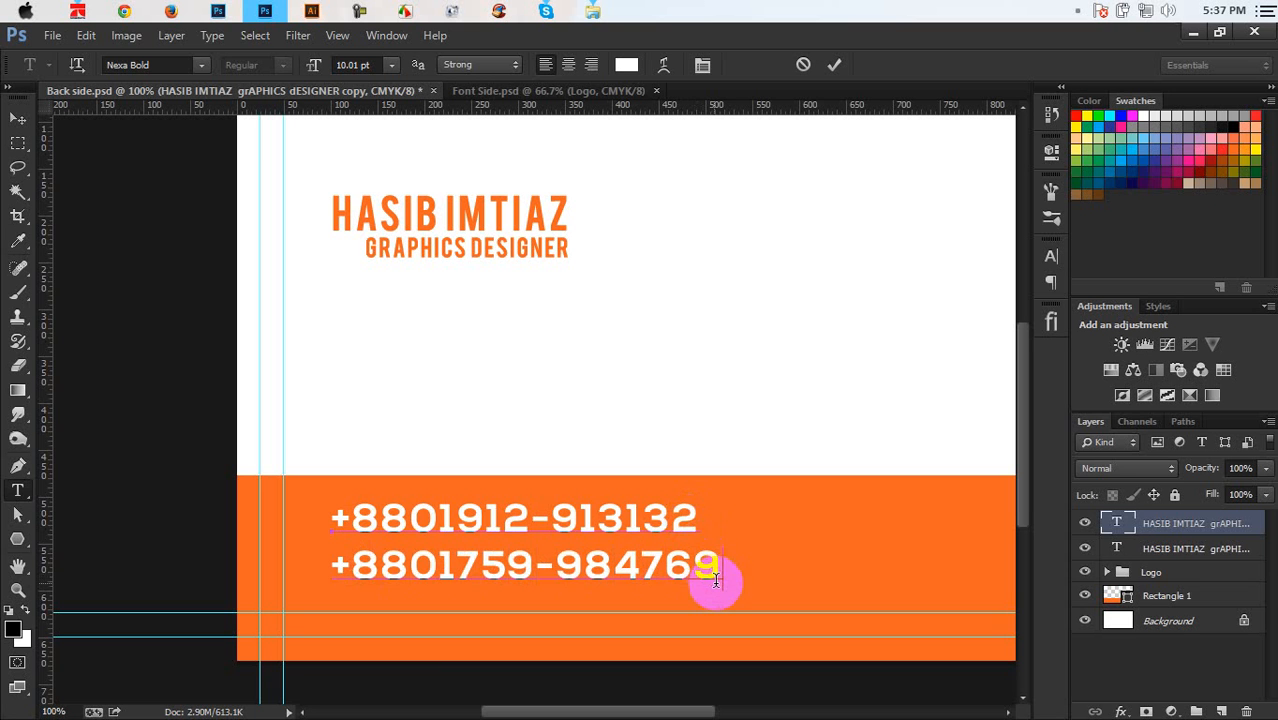
click(474, 577)
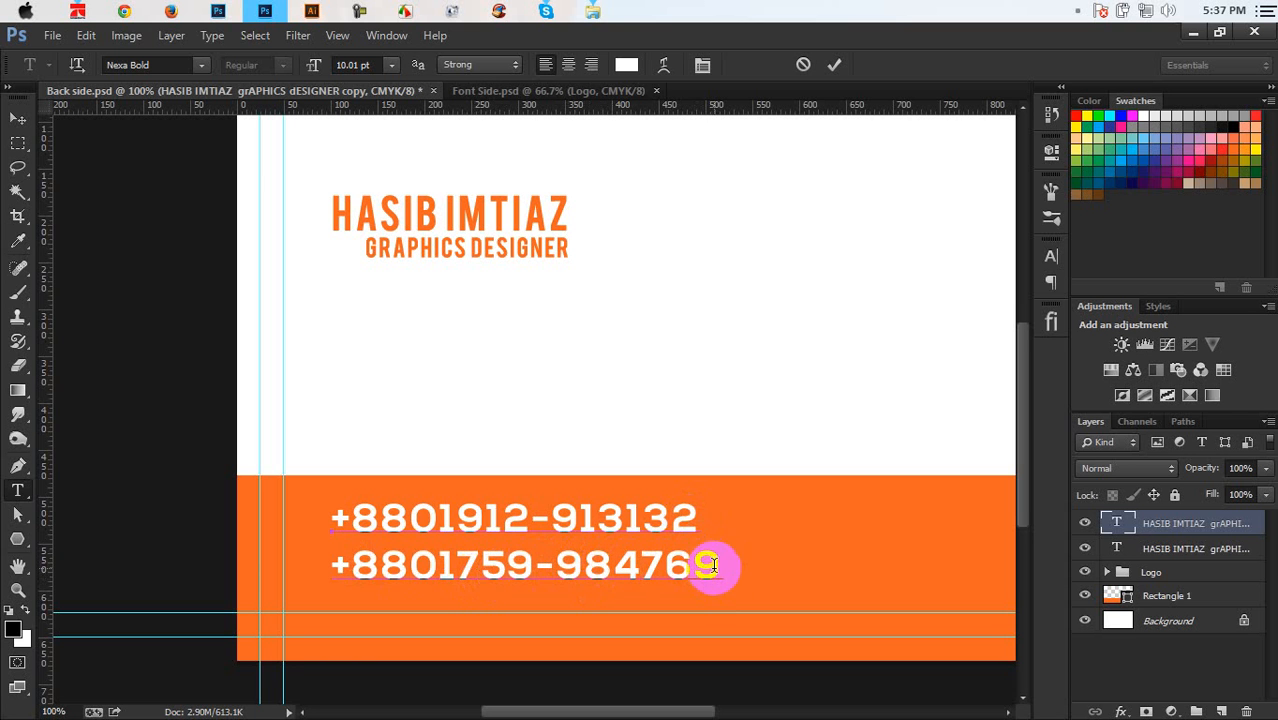
click(690, 516)
Reduce both phone-number lines to 8 pt, then select the first line alone
drag(716, 566, 285, 507)
click(397, 66)
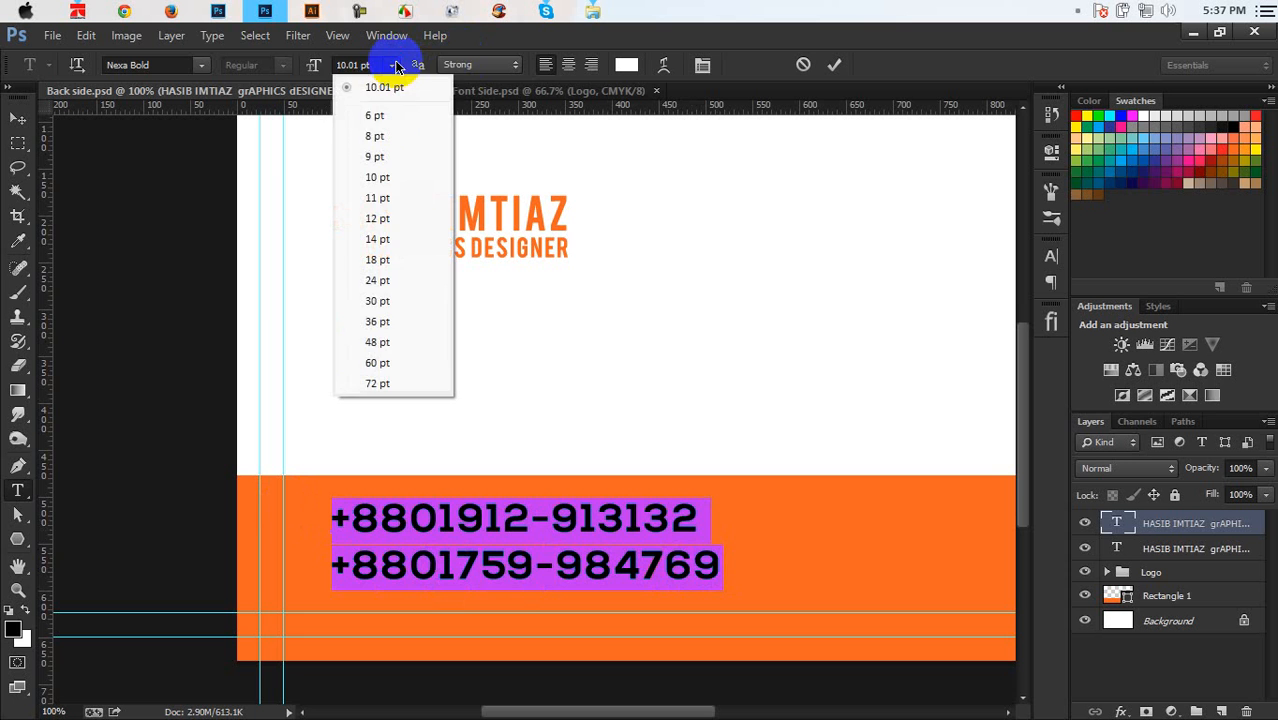
click(383, 133)
click(349, 65)
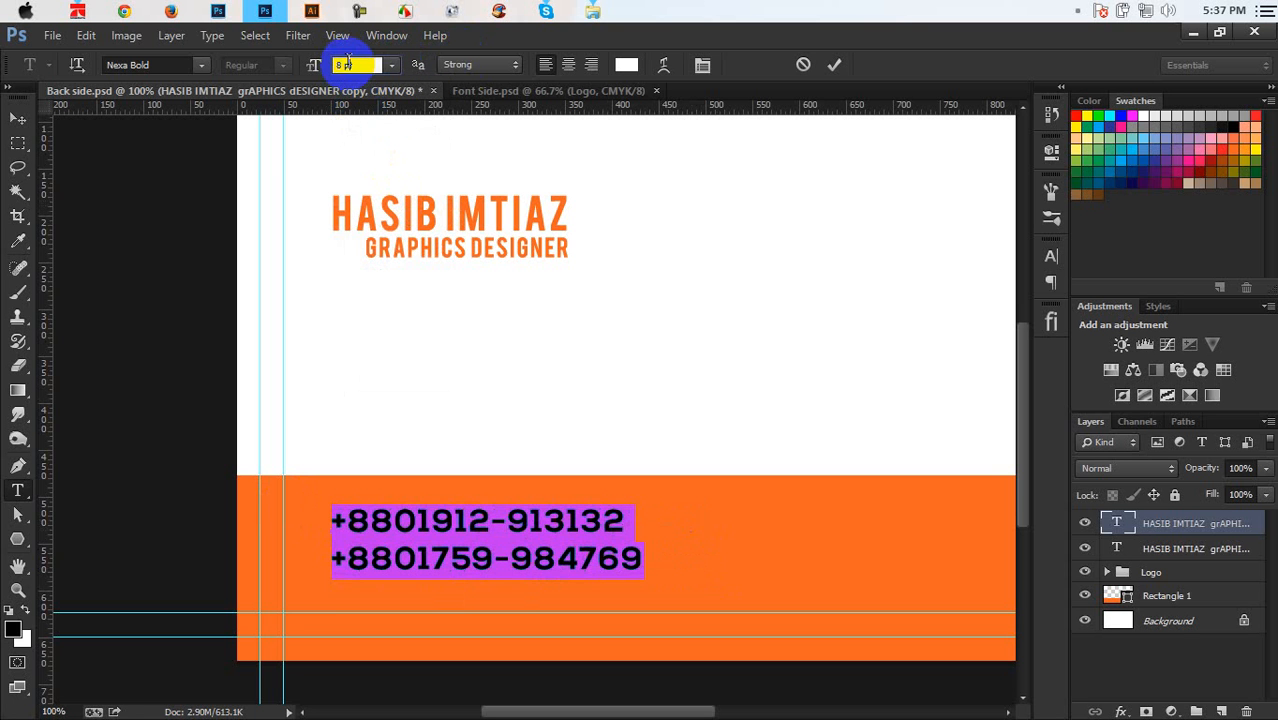
scroll(349, 65, down, 2)
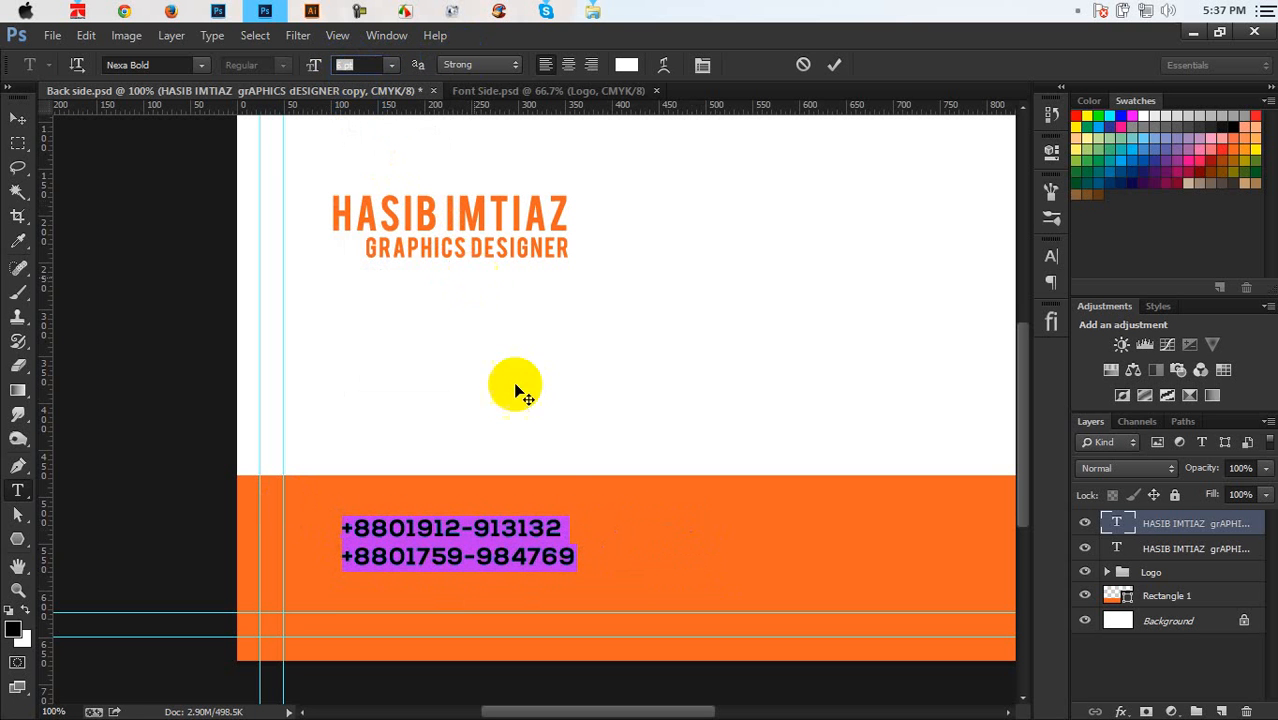
click(572, 563)
drag(572, 563, 314, 605)
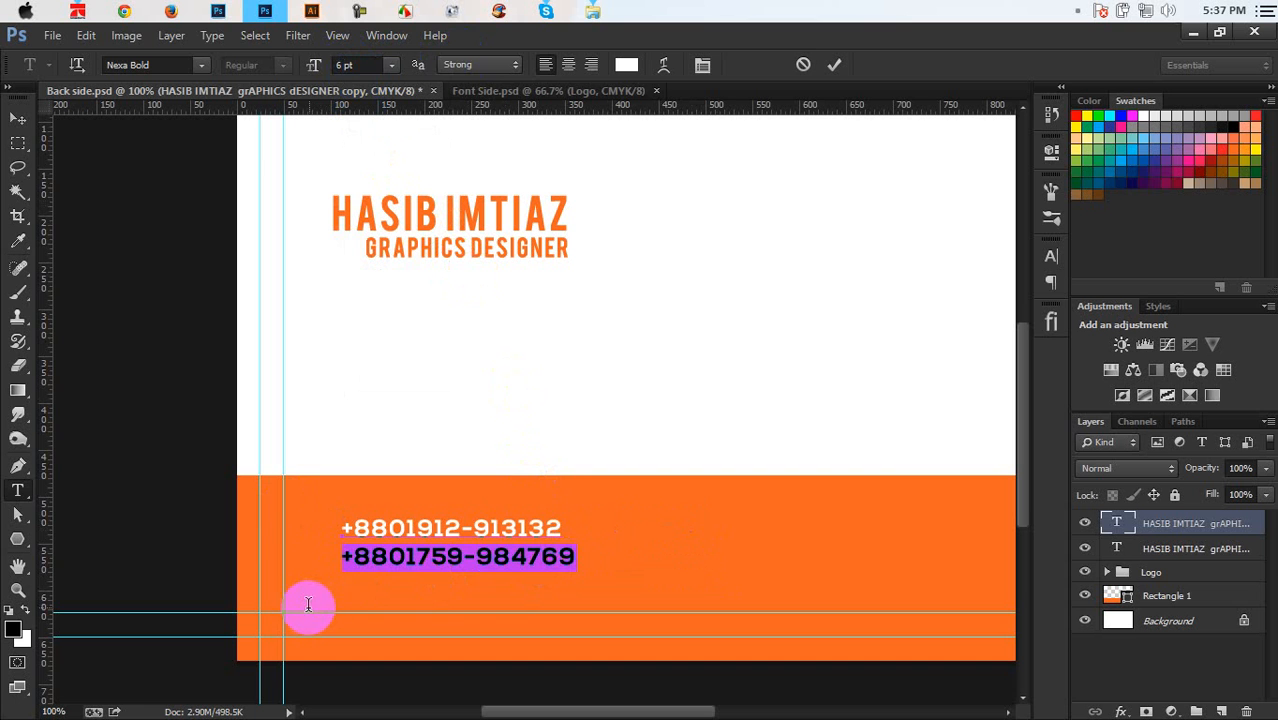
drag(563, 521, 251, 537)
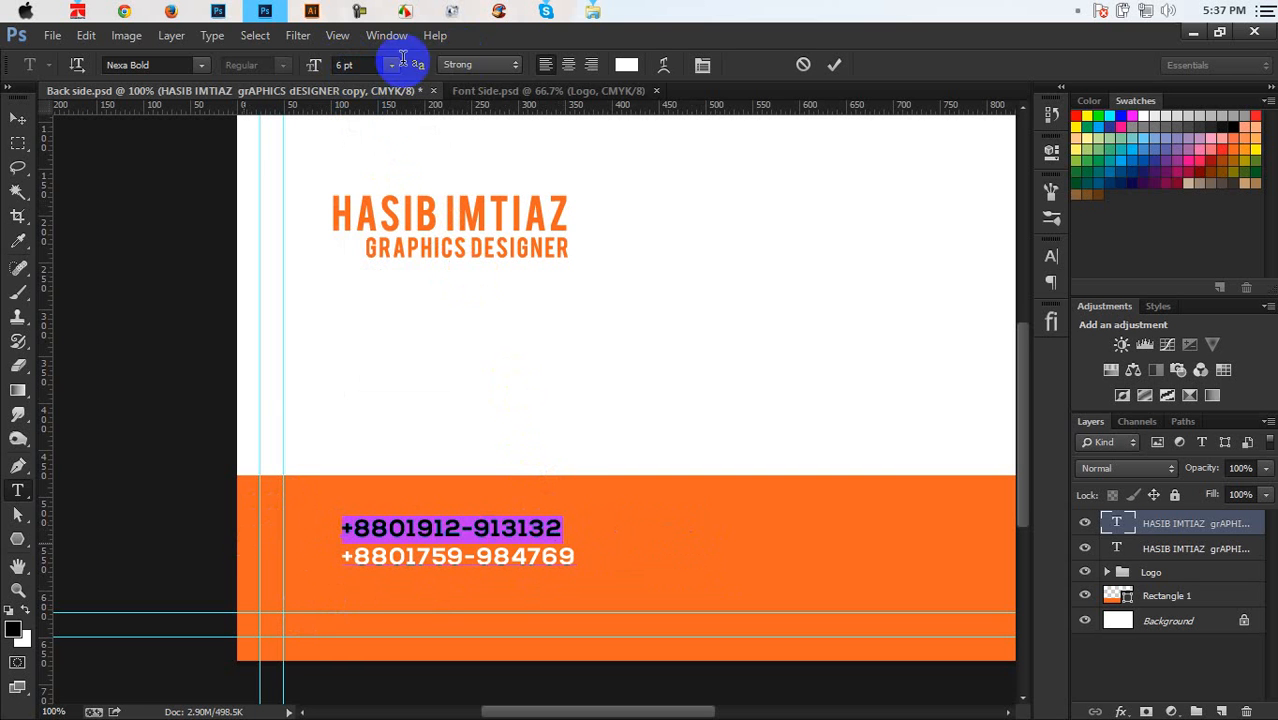
Set the first phone-number line to 6.3 pt and commit the text
click(355, 65)
key(Up)
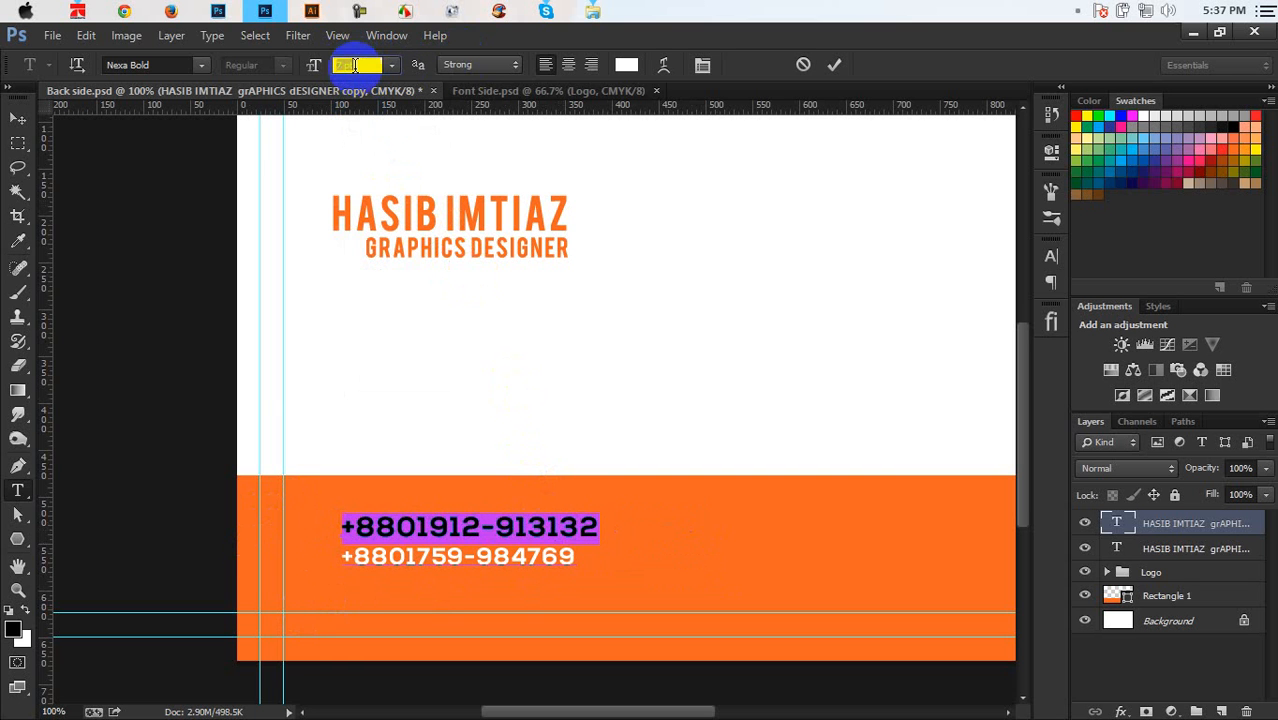
drag(343, 65, 334, 67)
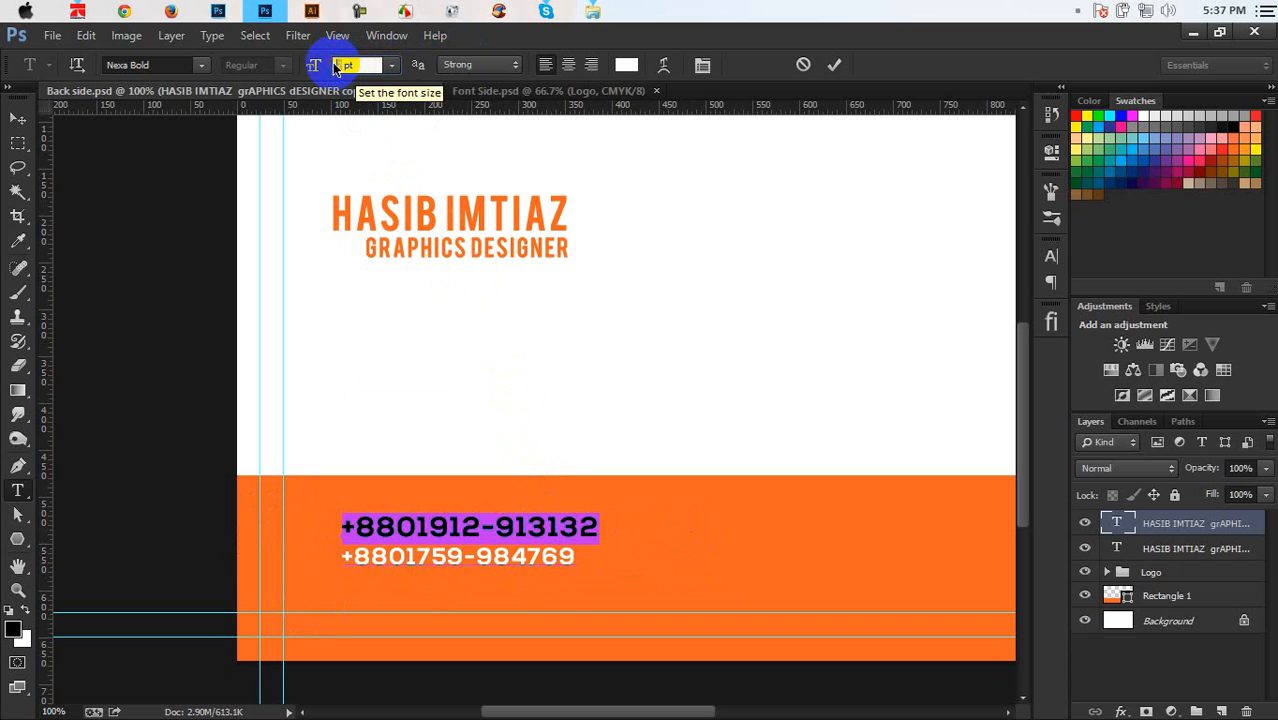
key(Down)
text(.)
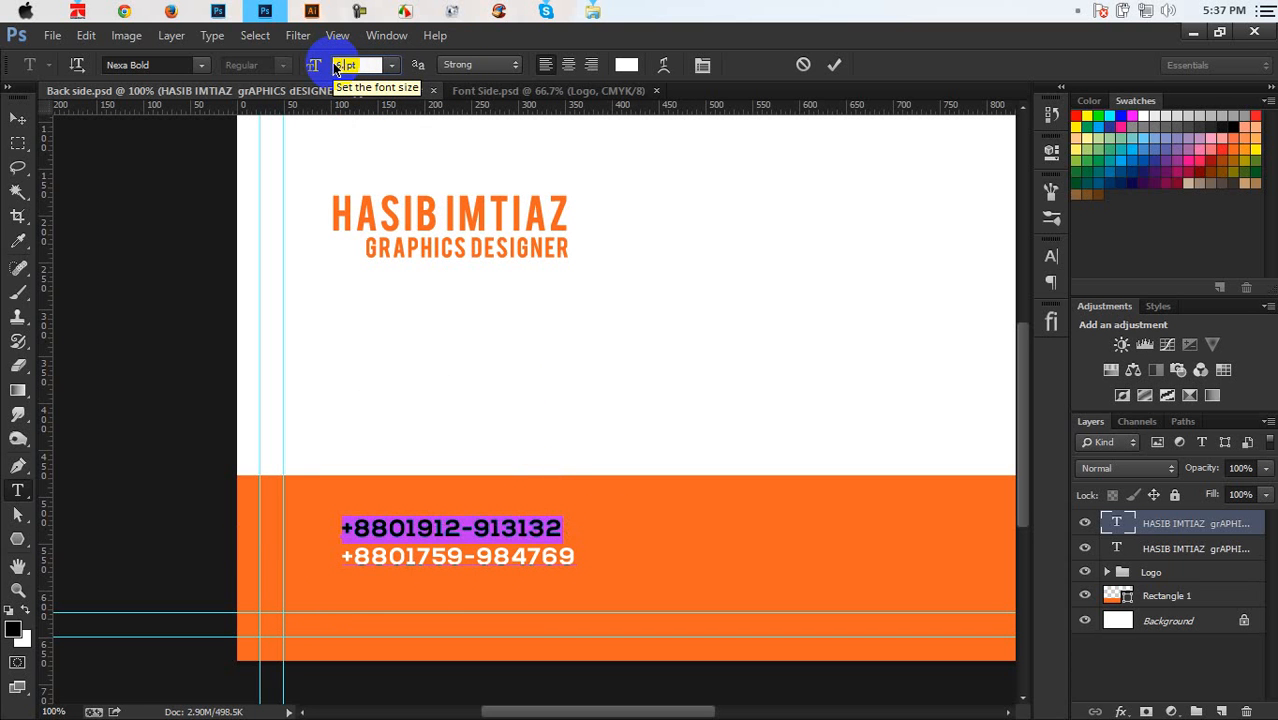
text(5)
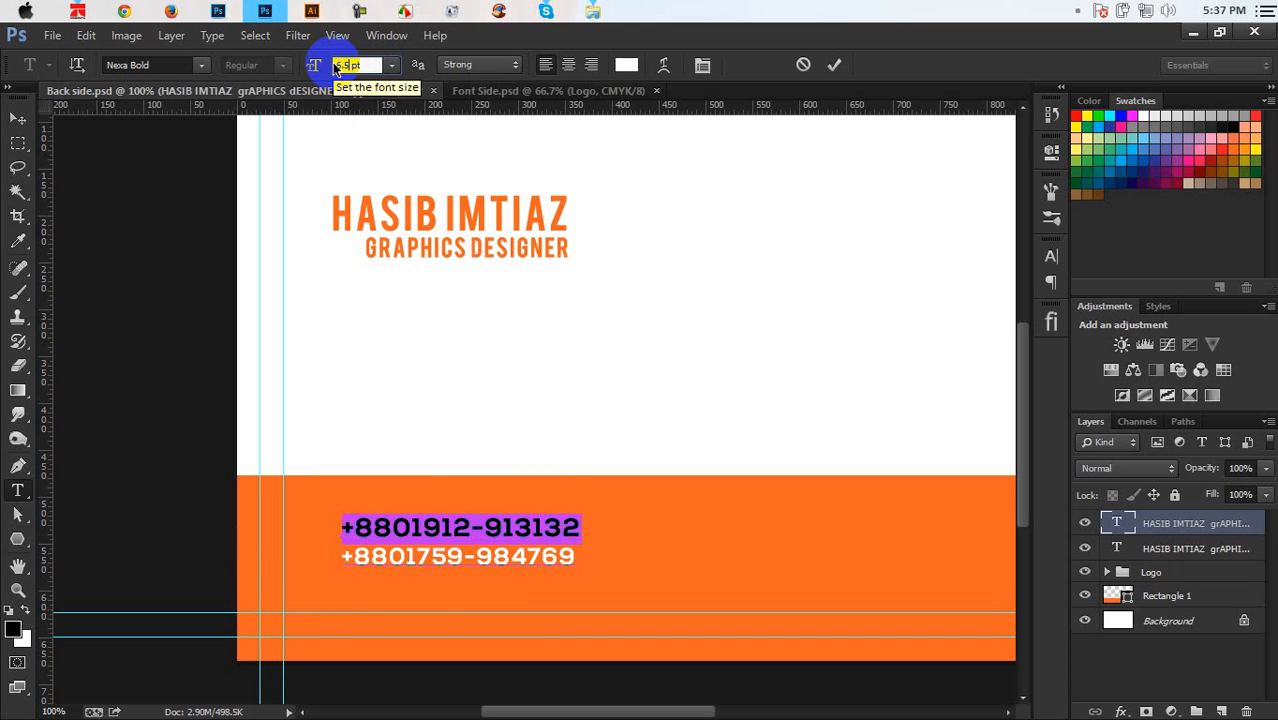
key(BackSpace)
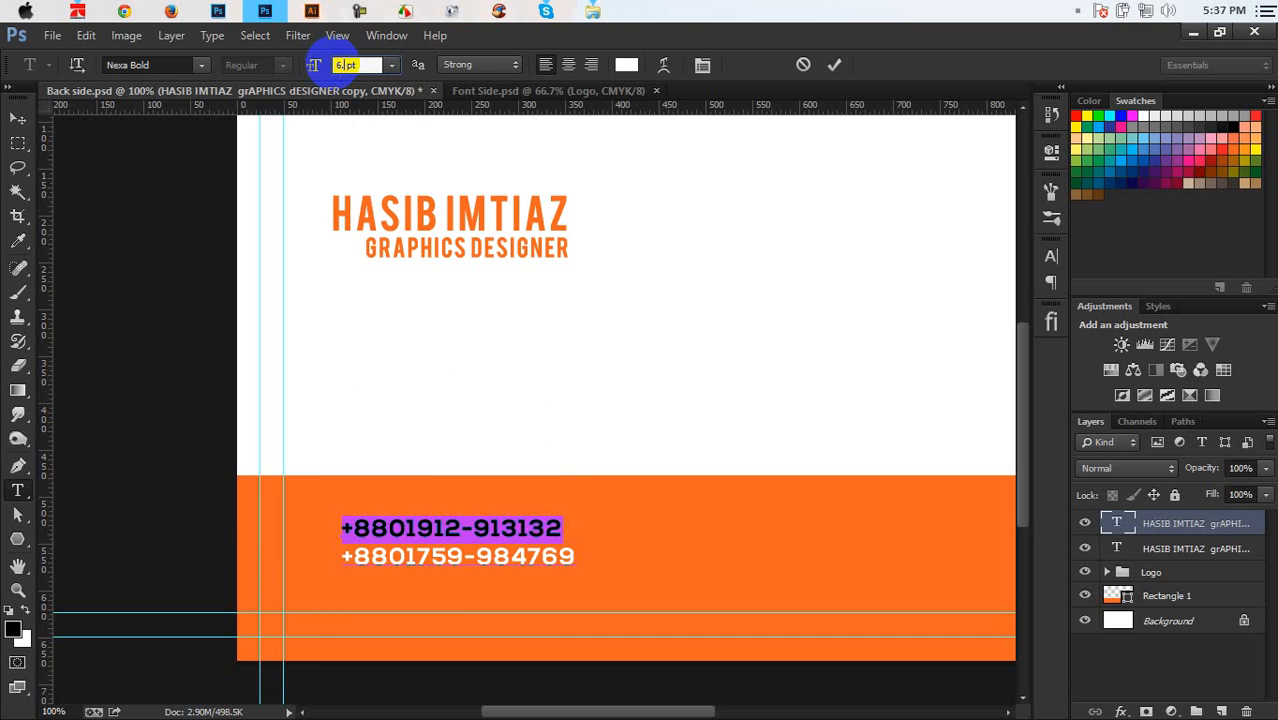
text(5)
key(BackSpace)
text(3)
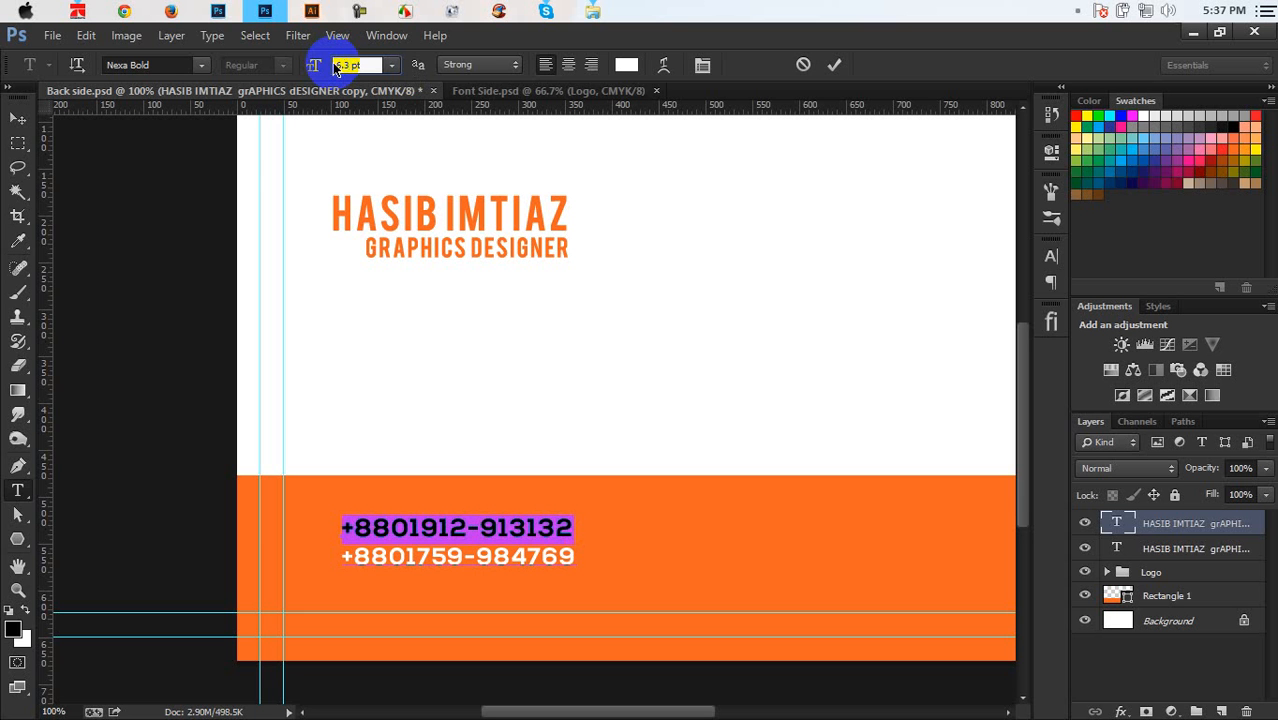
click(834, 66)
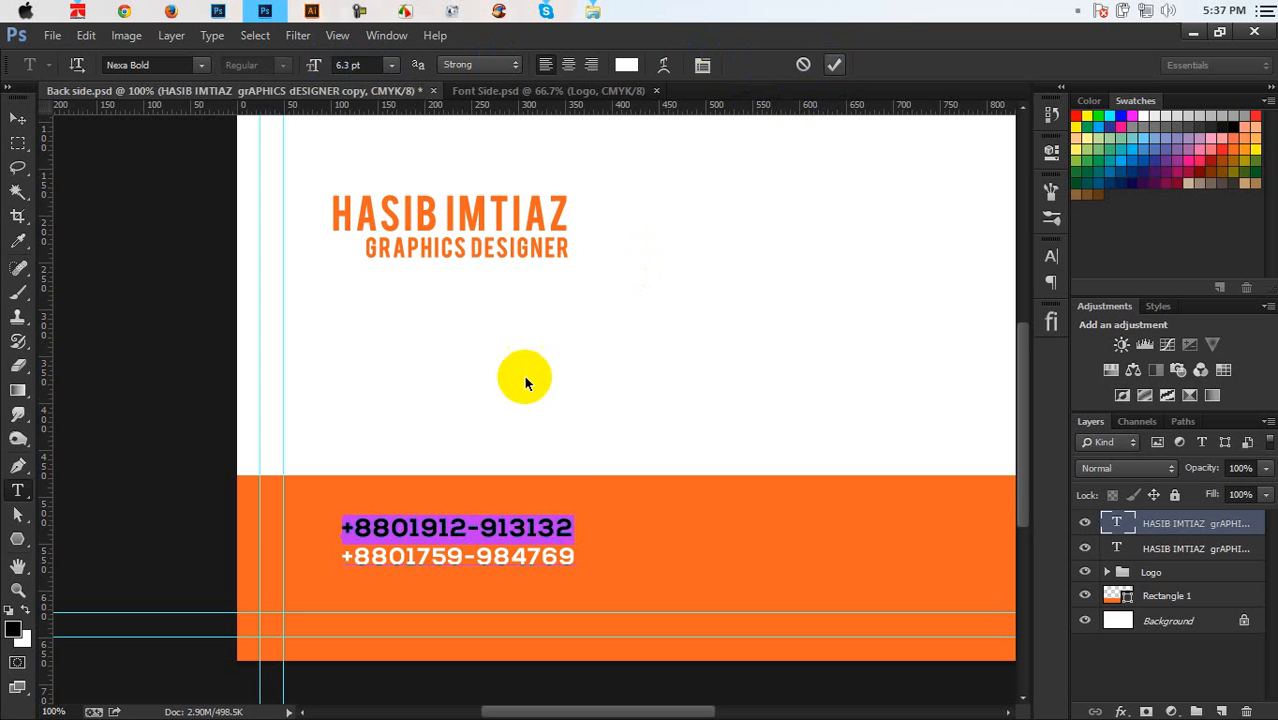
Shift the phone numbers slightly right on the orange band
key(v)
drag(494, 556, 622, 314)
key(ctrl+plus)
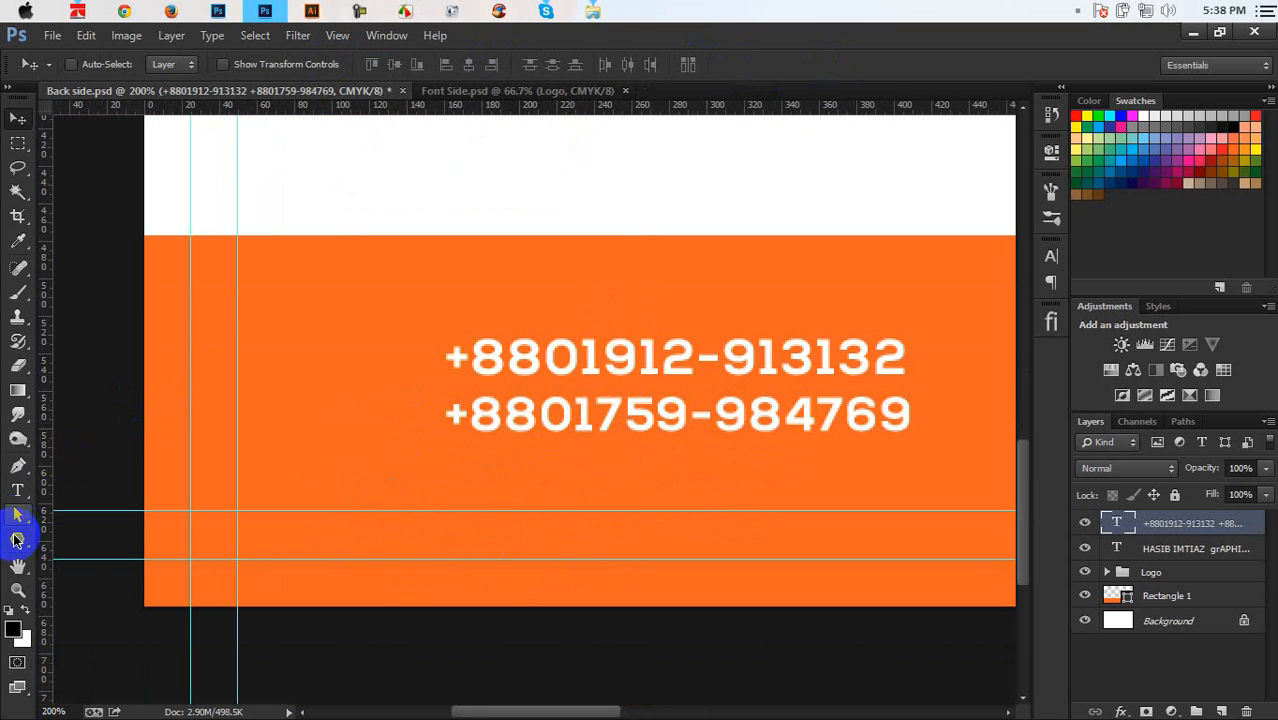
drag(15, 541, 82, 620)
Browse the Custom Shape library for a phone icon without keeping a shape
click(727, 66)
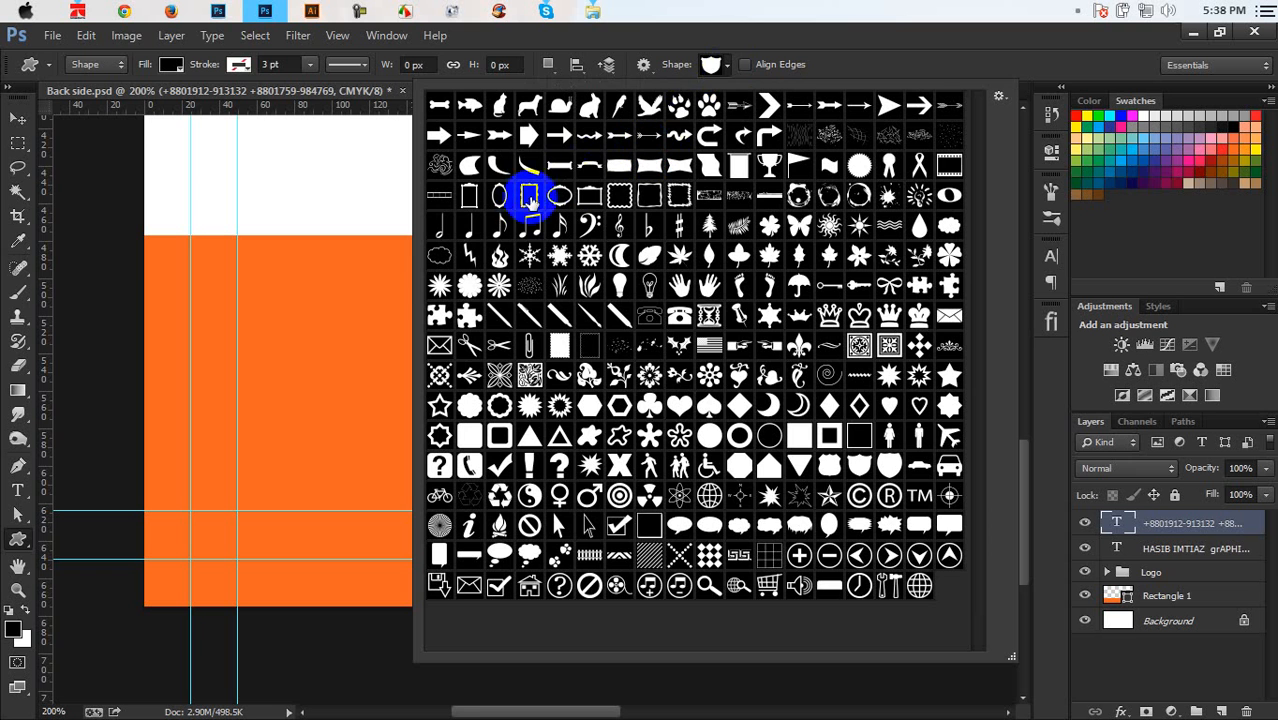
click(829, 466)
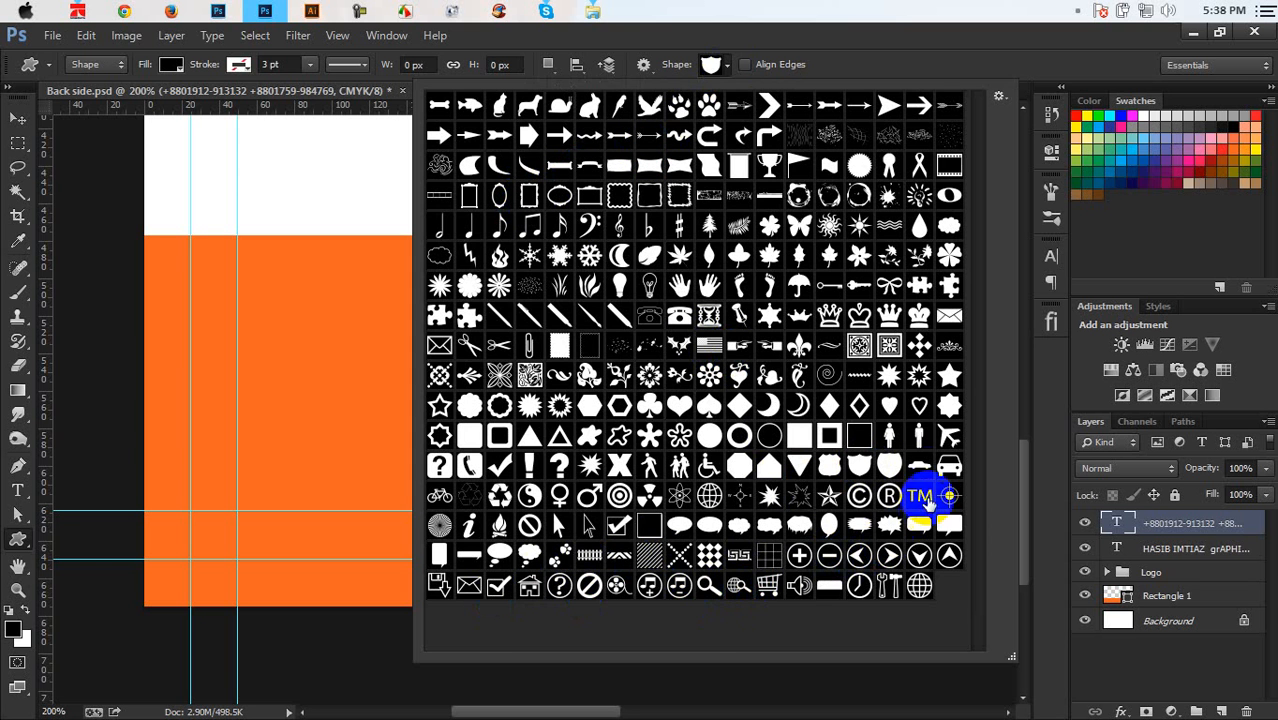
click(945, 405)
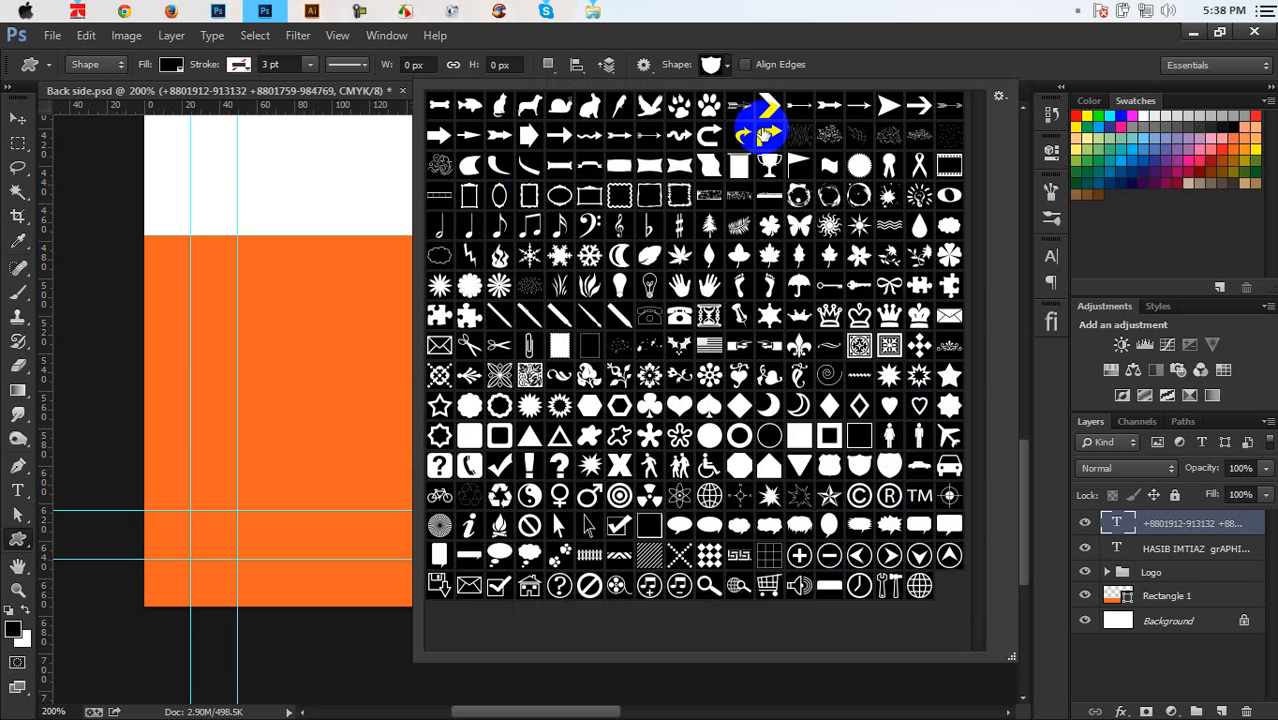
click(893, 66)
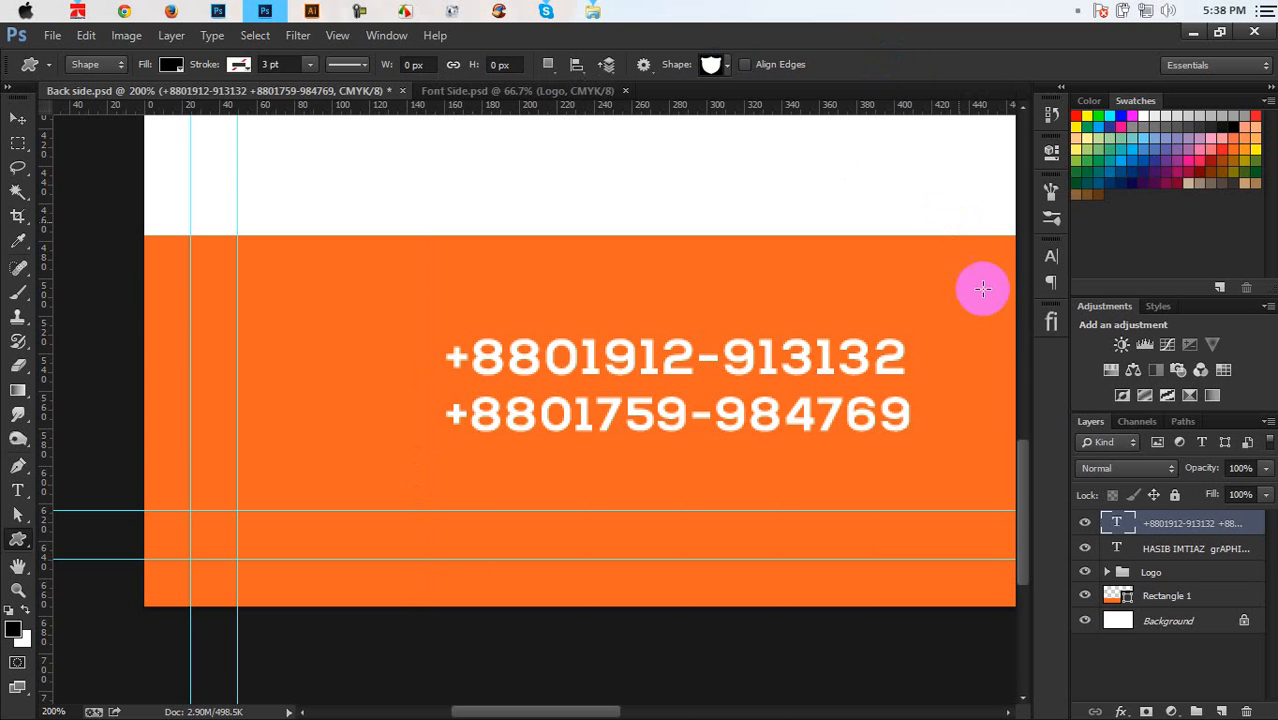
Search the flaticon CC panel for CALL and place a phone-handset icon, creating 9243.psd
click(1051, 321)
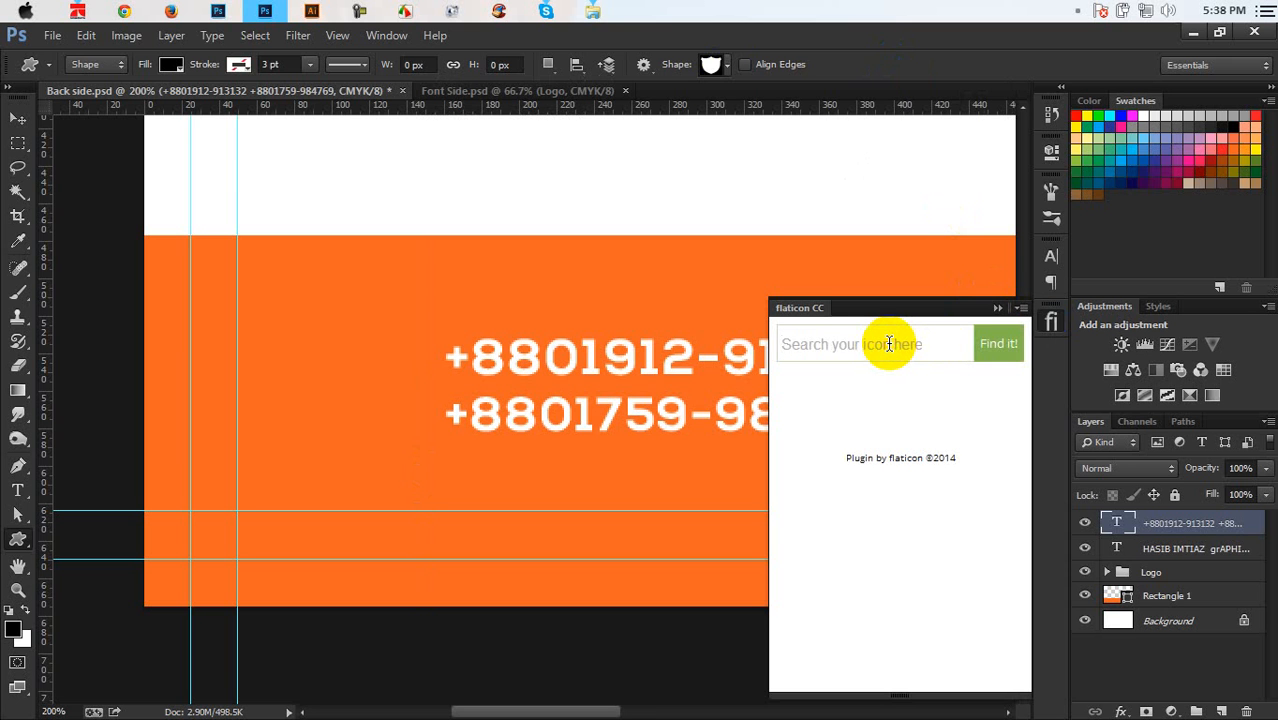
text(CALL)
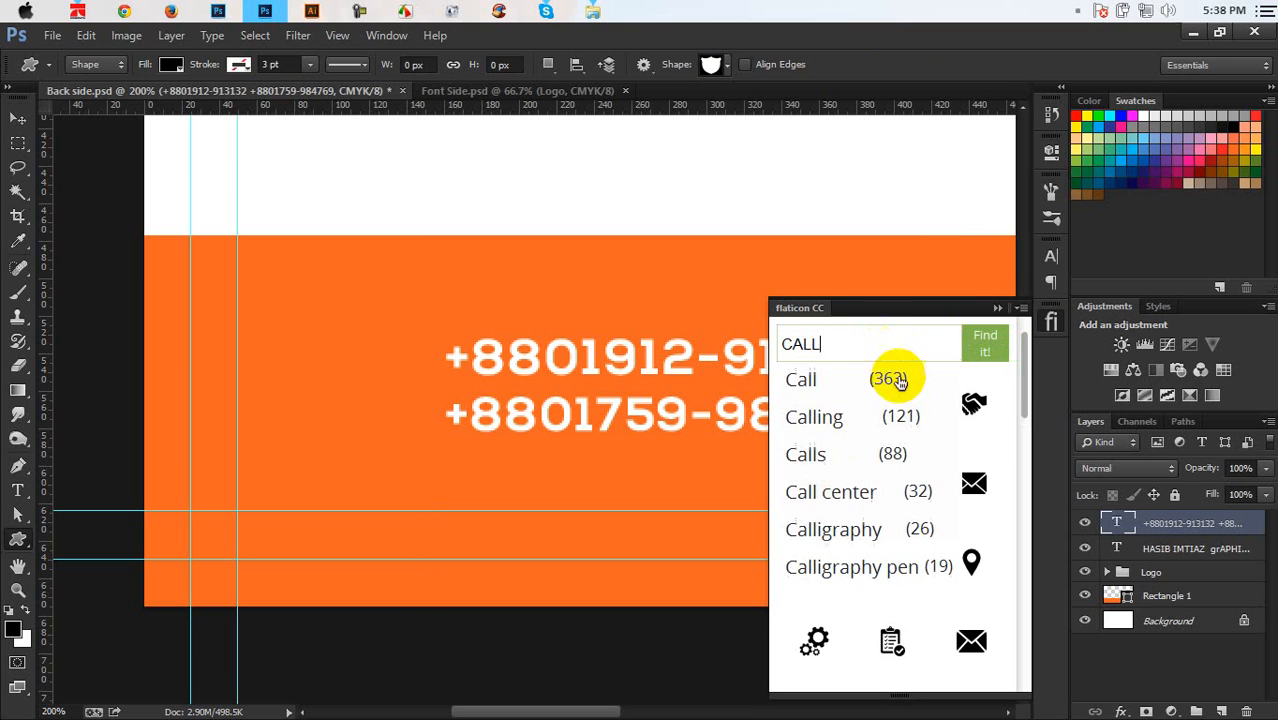
click(886, 307)
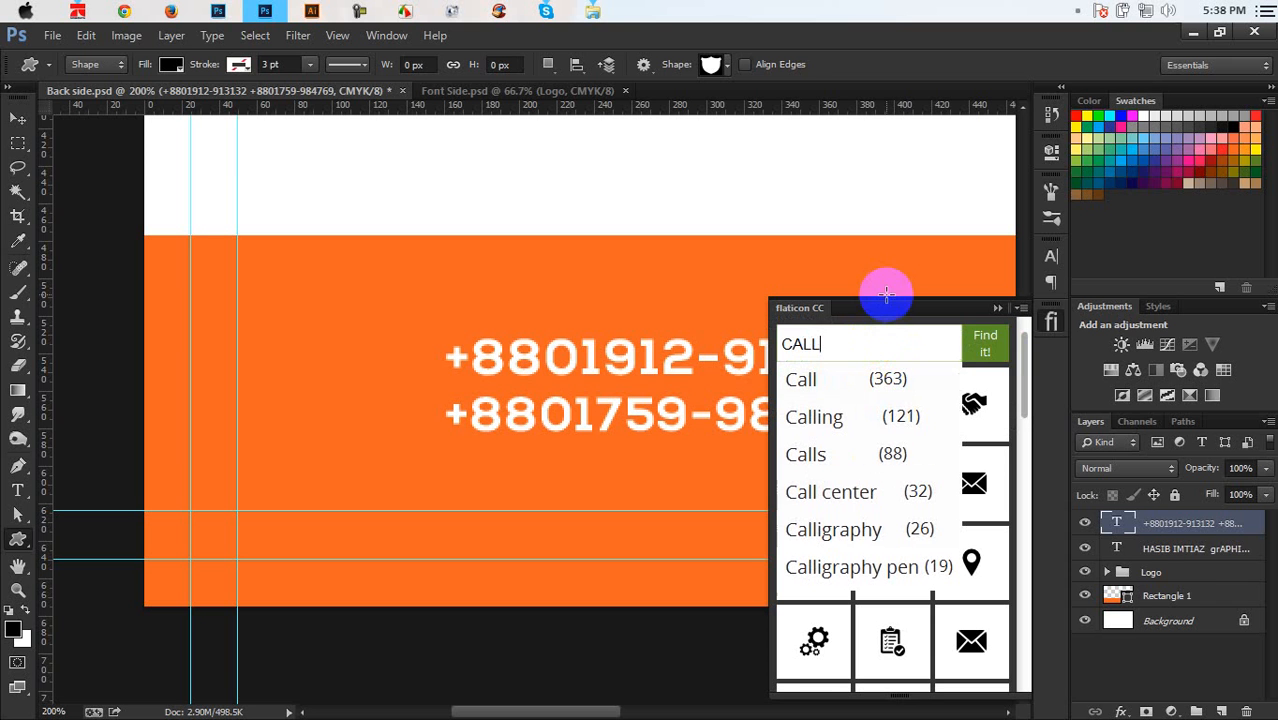
click(983, 350)
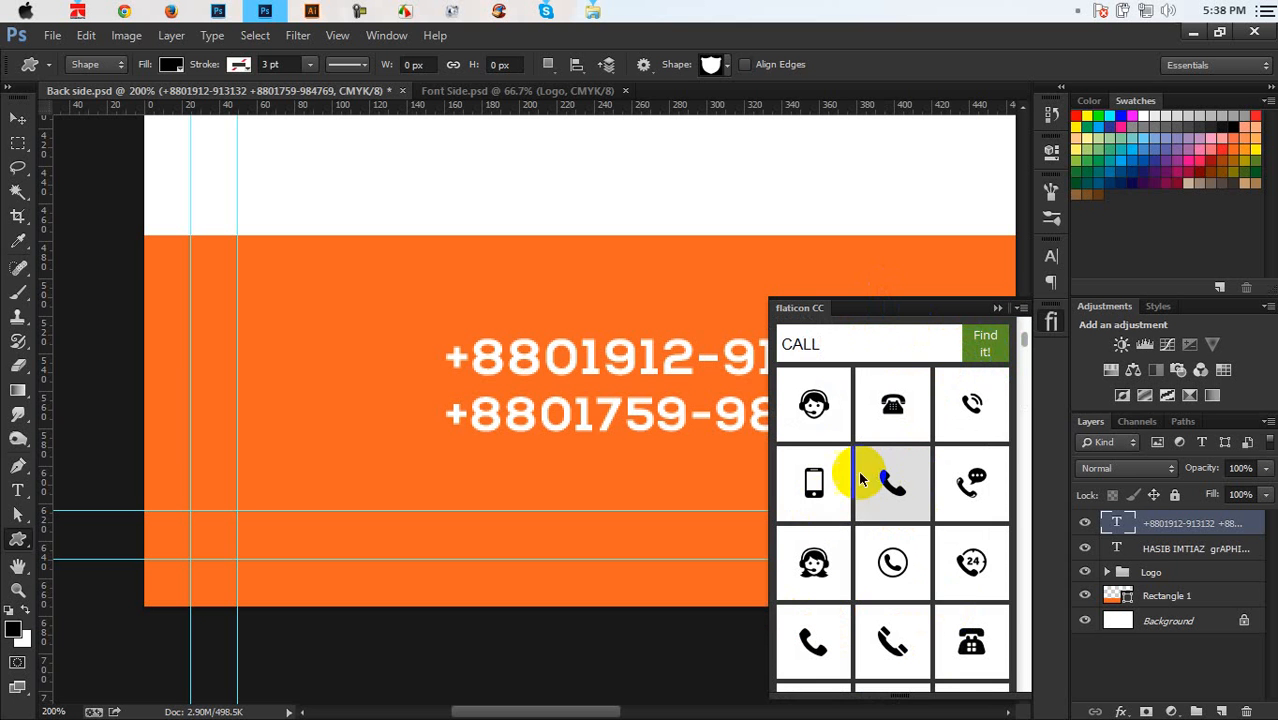
click(970, 568)
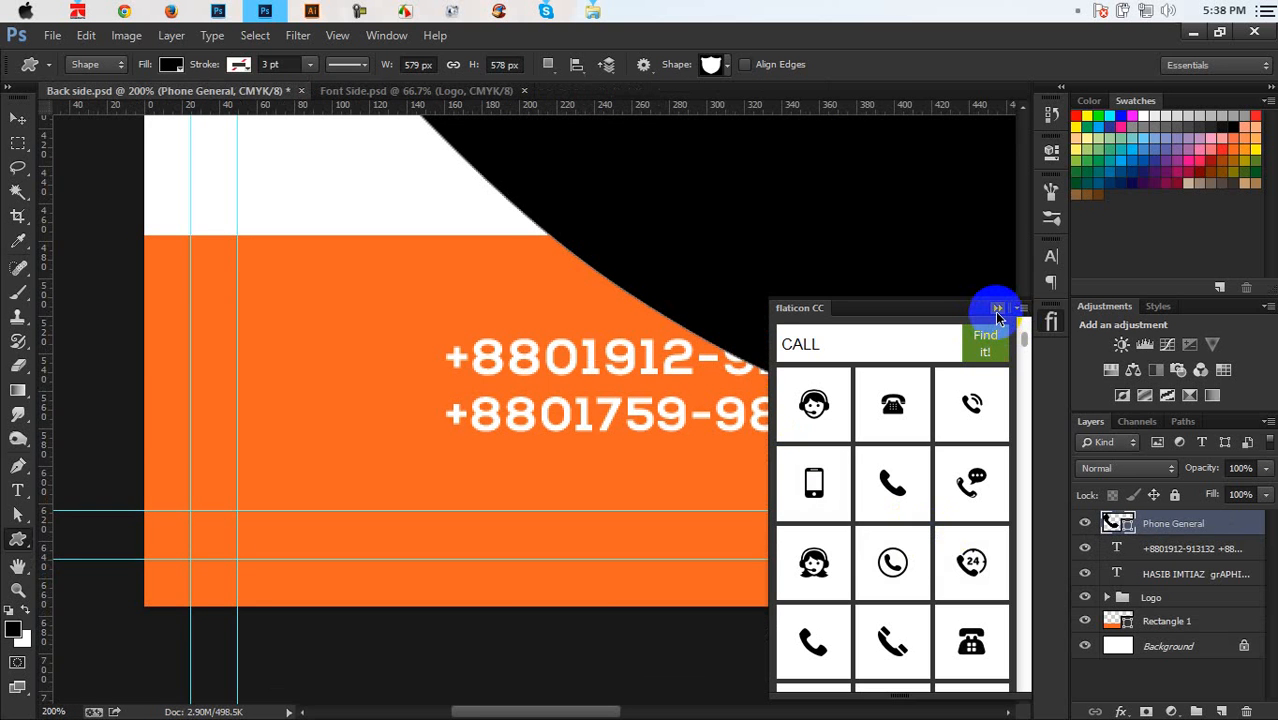
Shrink the phone icon to about 8% and place it beside the phone numbers
click(997, 309)
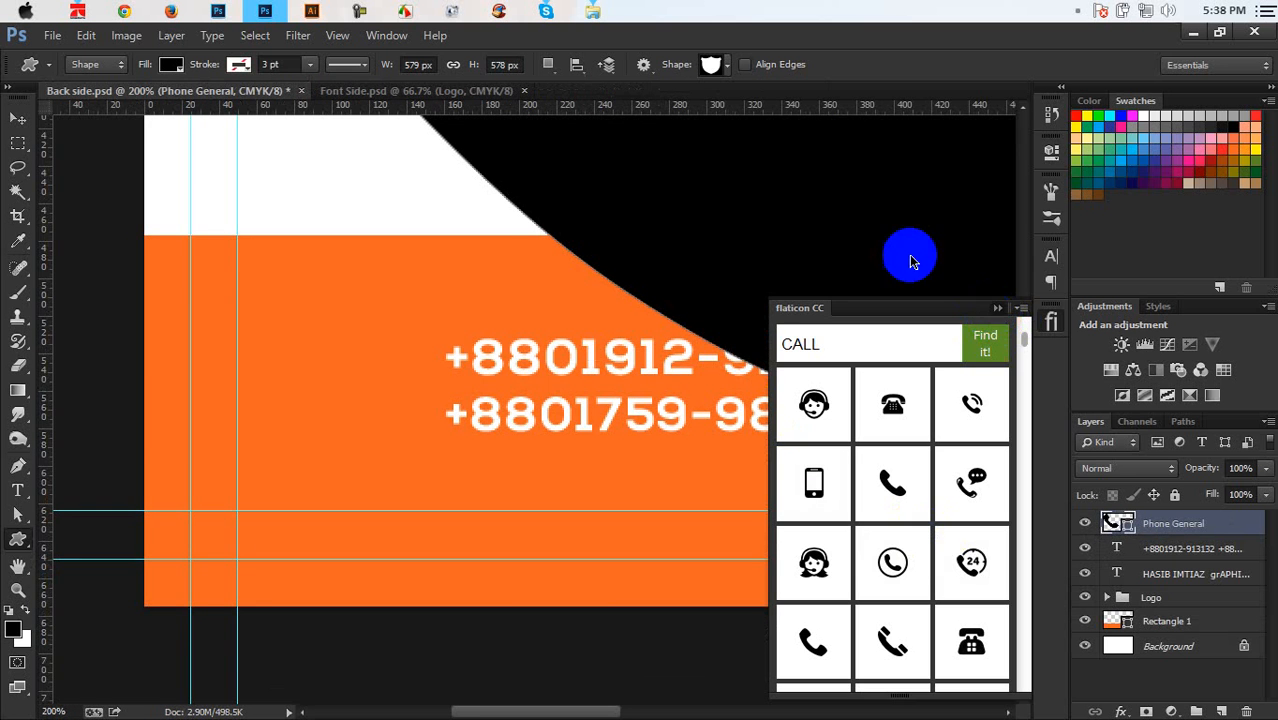
scroll(893, 291, up, 5)
key(ctrl+t)
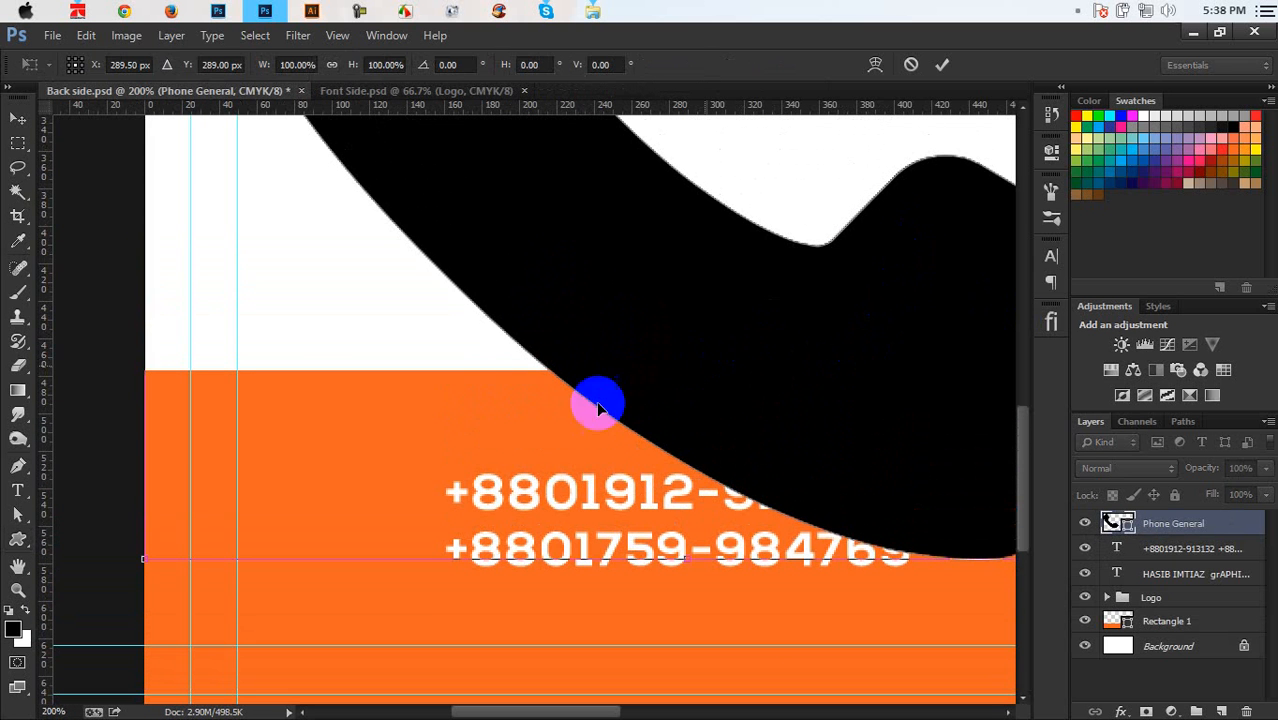
click(257, 67)
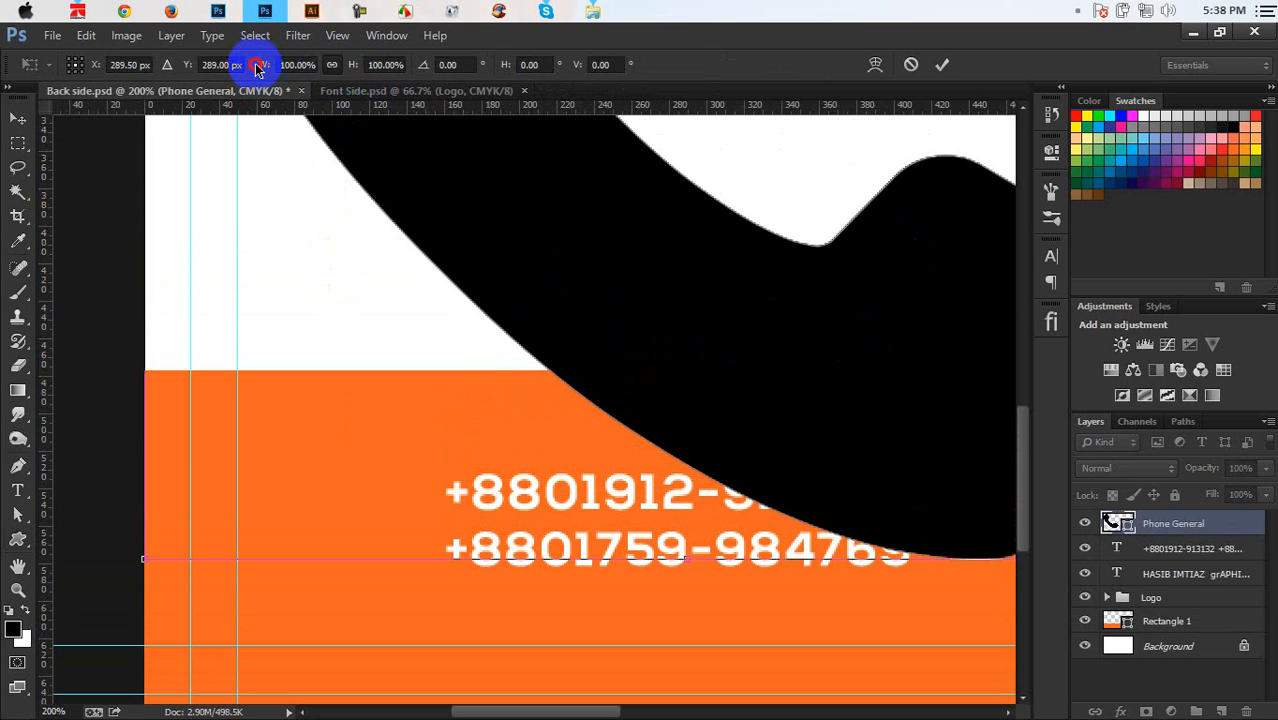
drag(260, 68, 413, 548)
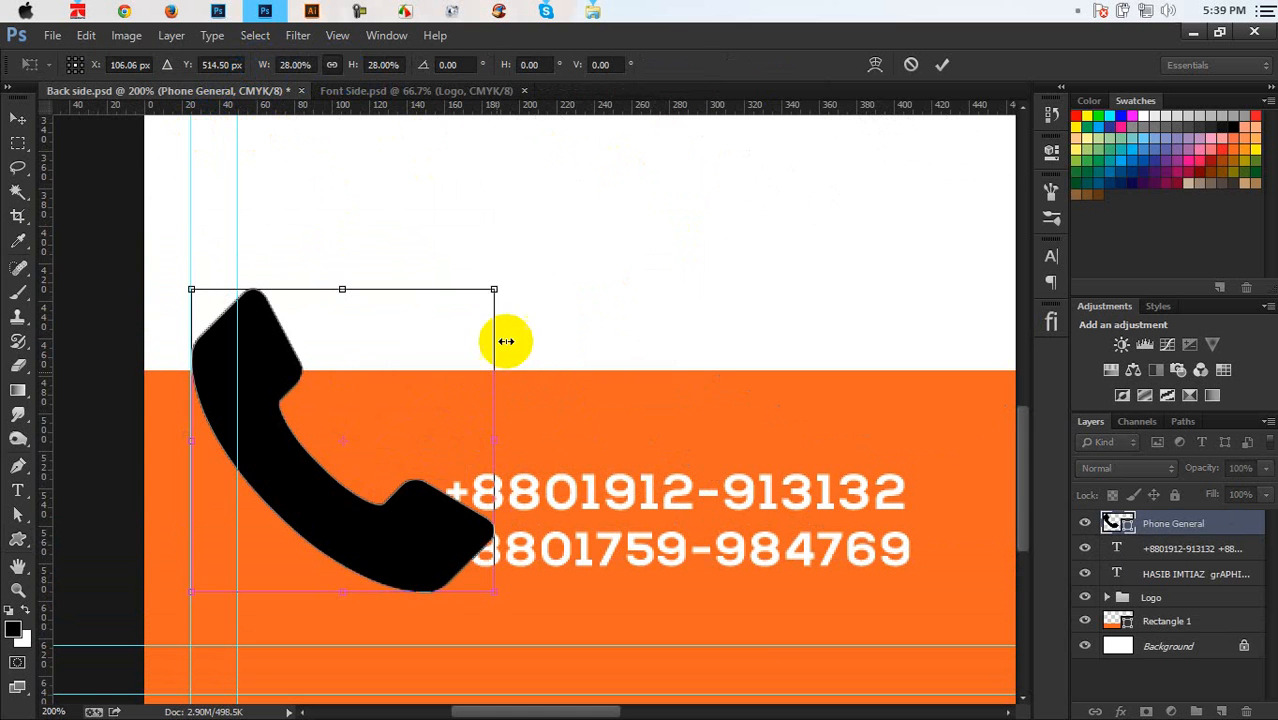
drag(497, 289, 410, 503)
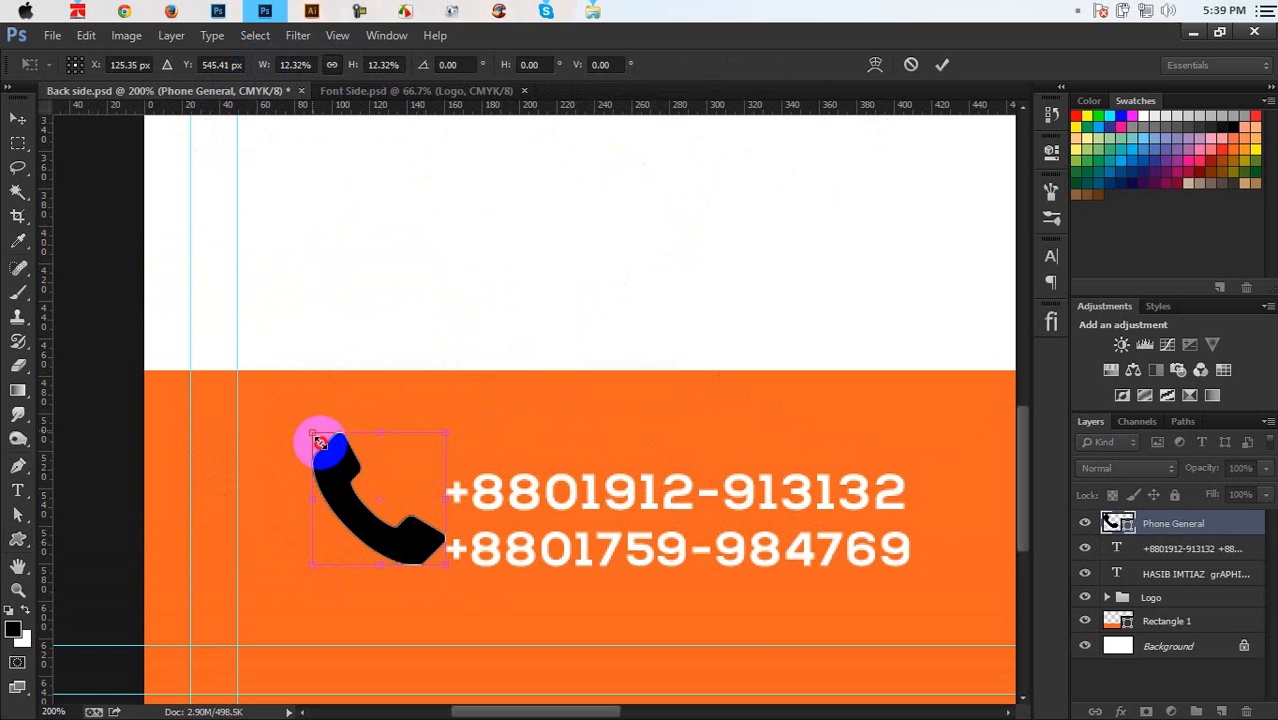
drag(314, 436, 343, 480)
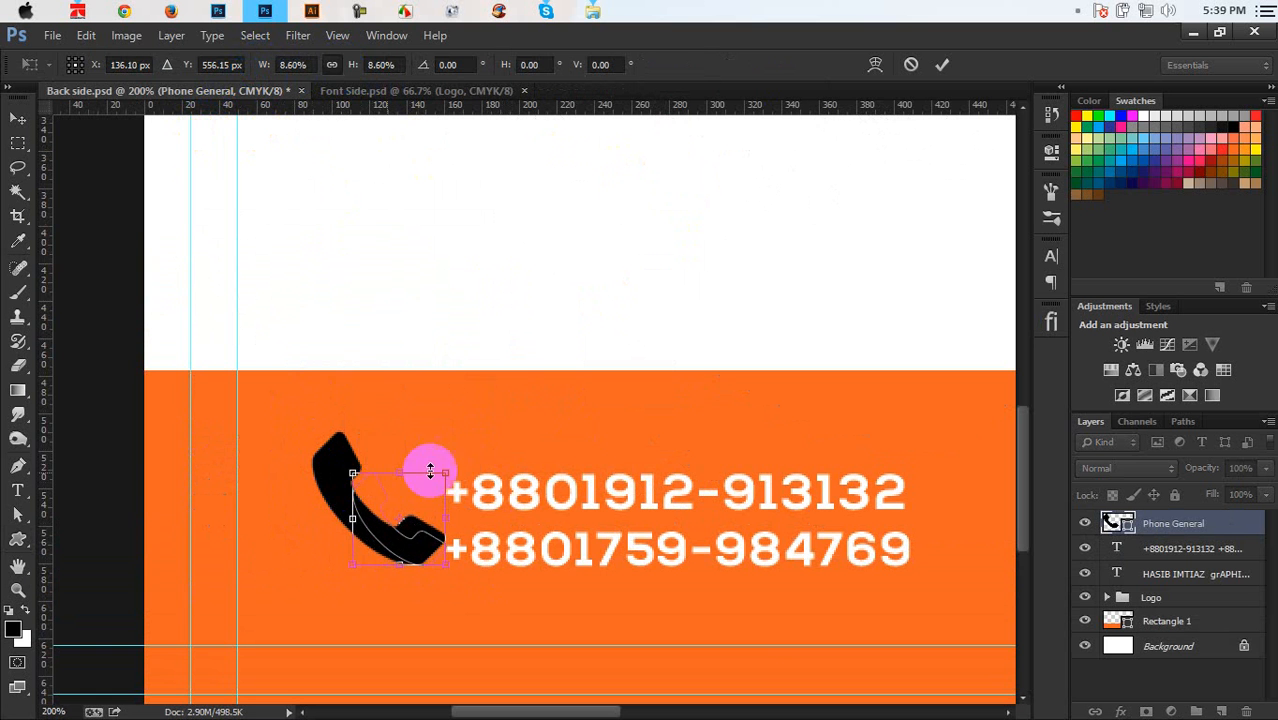
drag(420, 519, 373, 519)
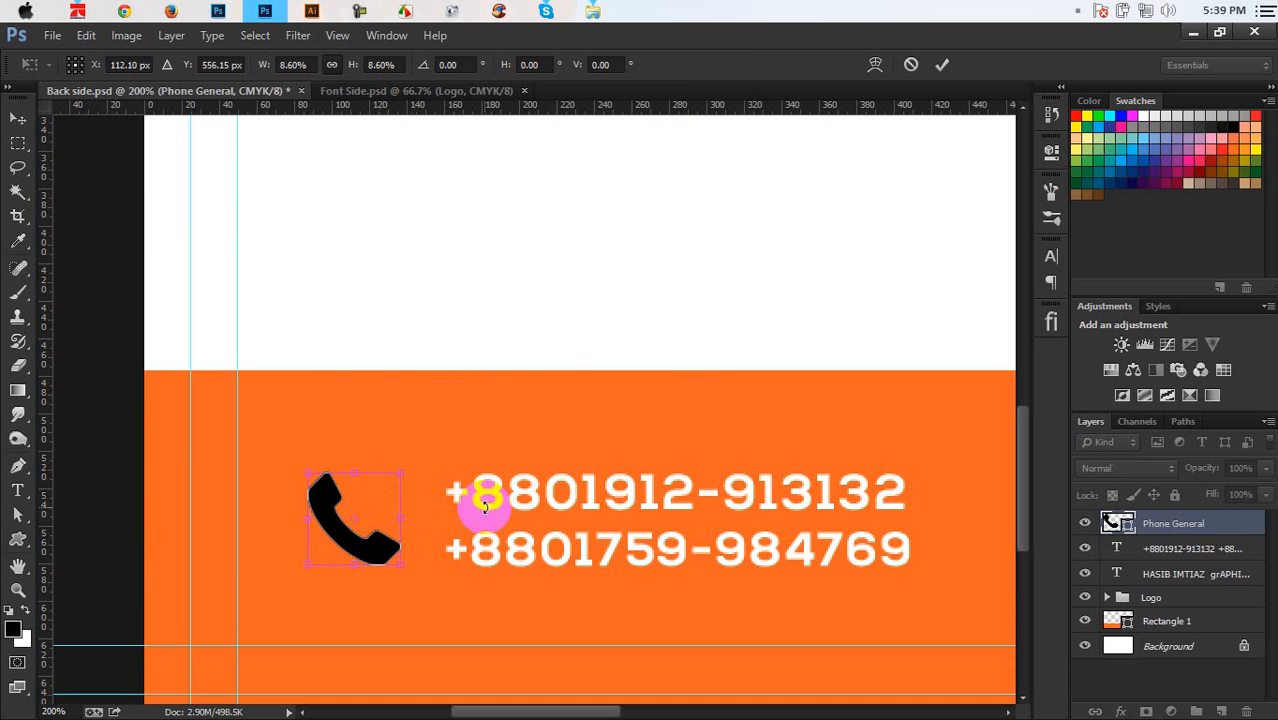
key(Return)
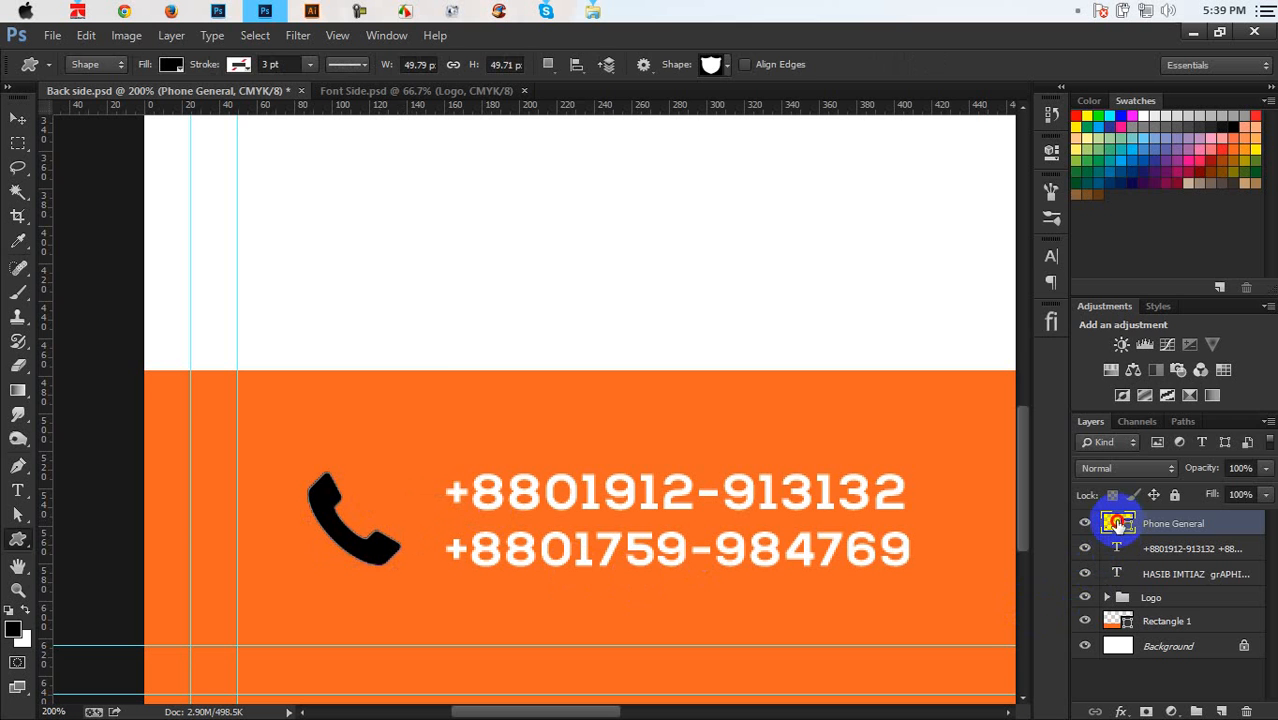
Fill the phone icon white and move it further left of the numbers
double_click(1118, 522)
click(652, 292)
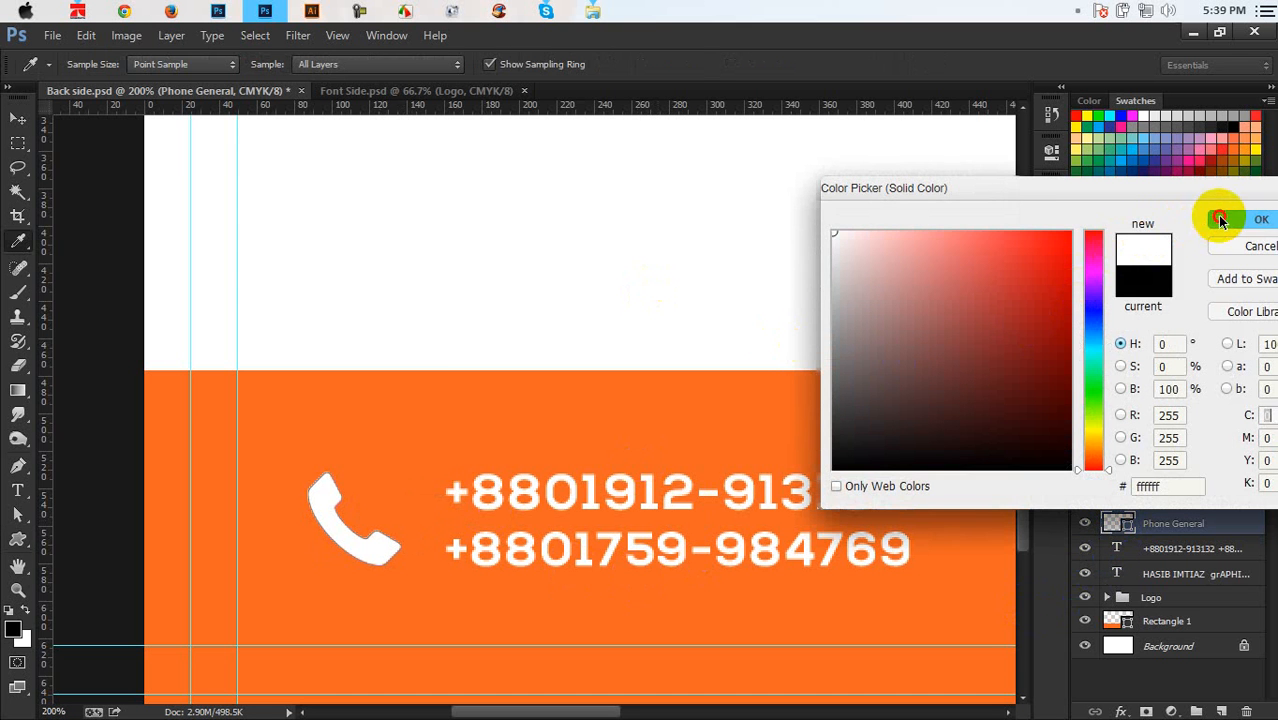
click(1217, 217)
key(ctrl+plus)
drag(591, 491, 800, 338)
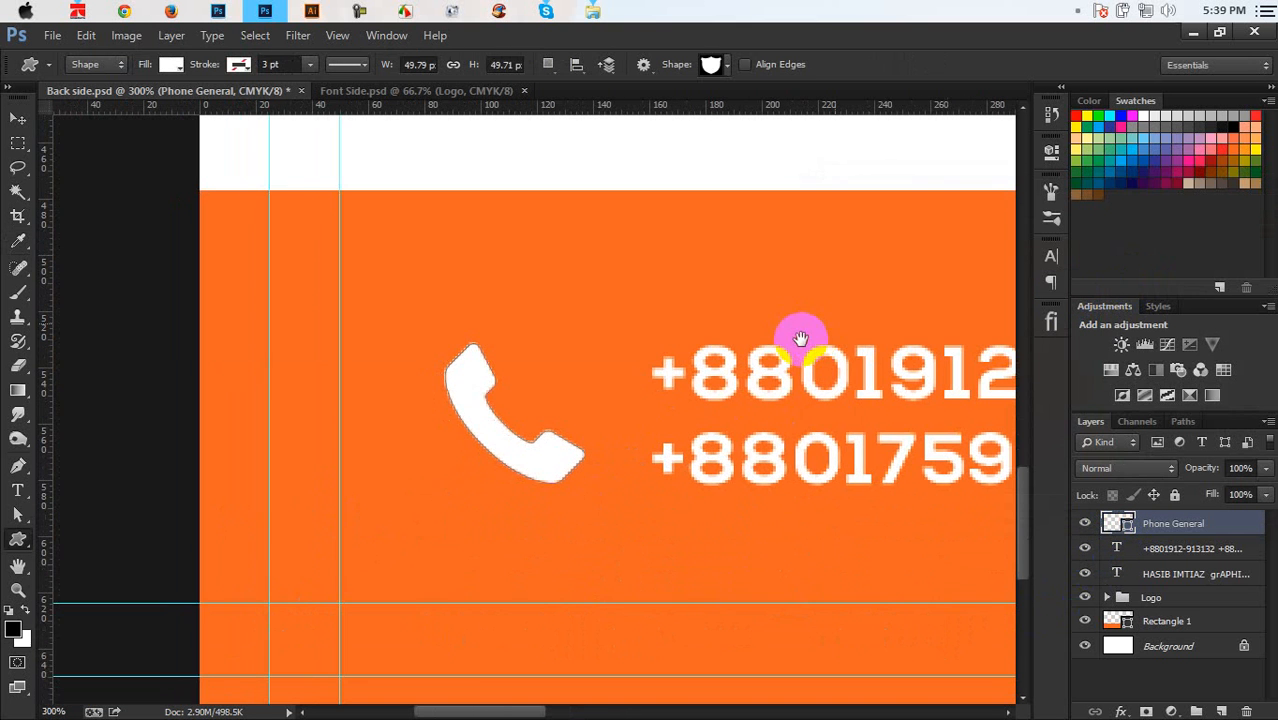
click(18, 119)
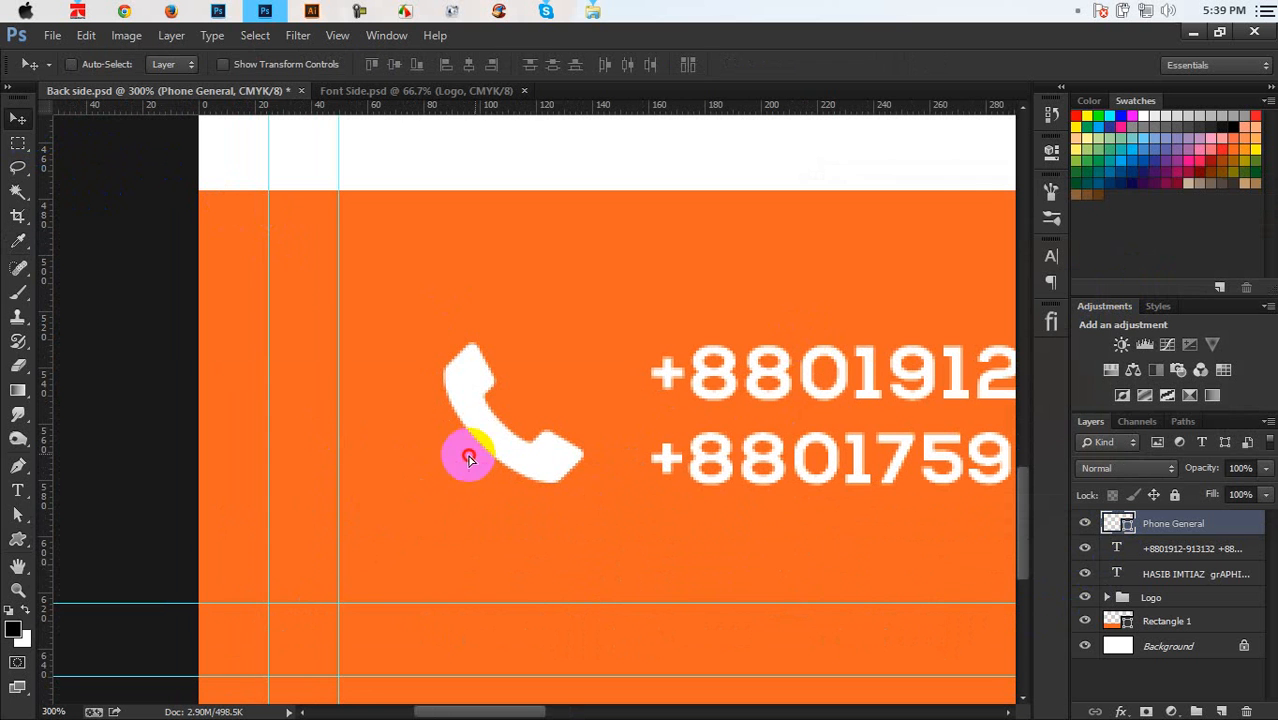
drag(469, 457, 444, 457)
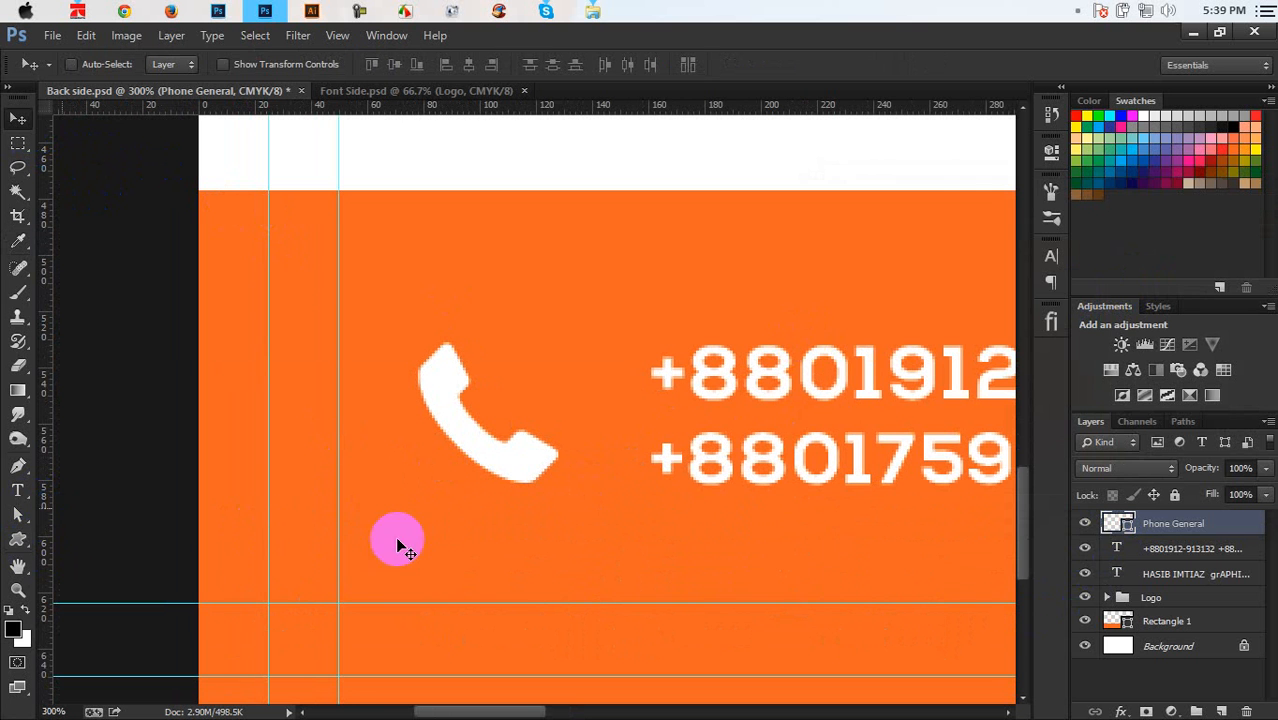
Recolour the phone icon with the band's orange f26522
double_click(1118, 521)
click(668, 328)
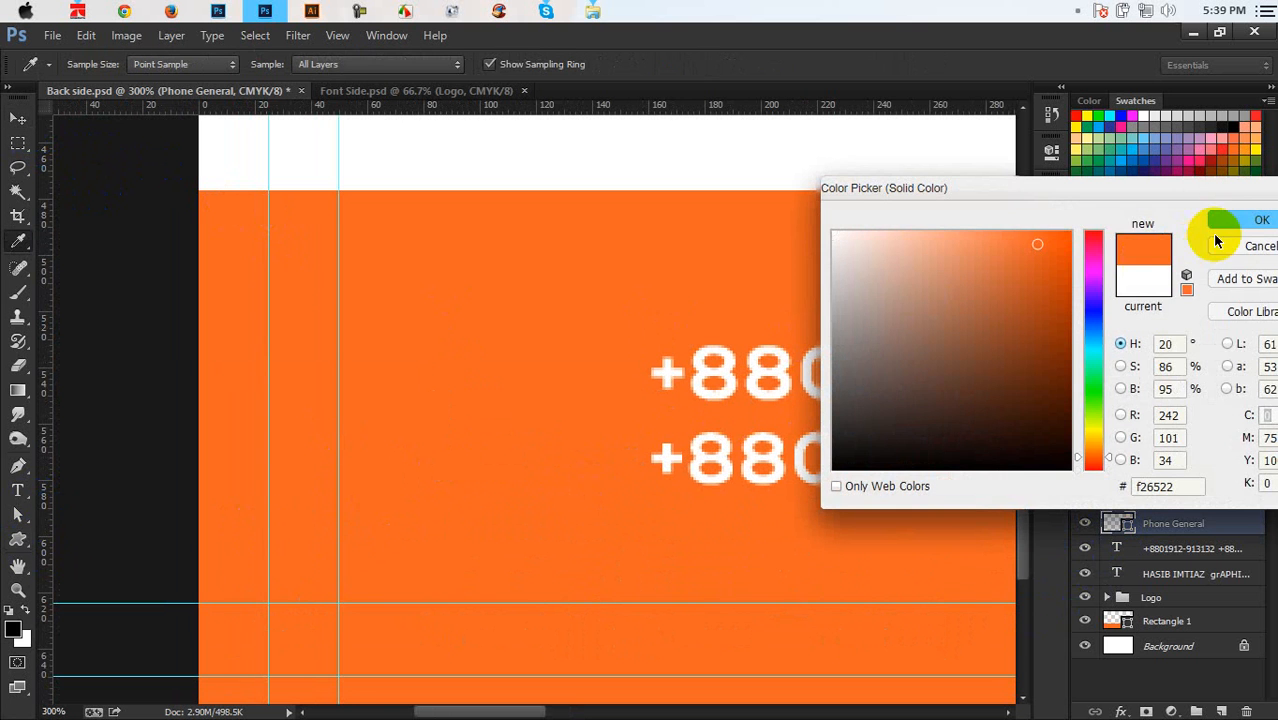
click(1233, 220)
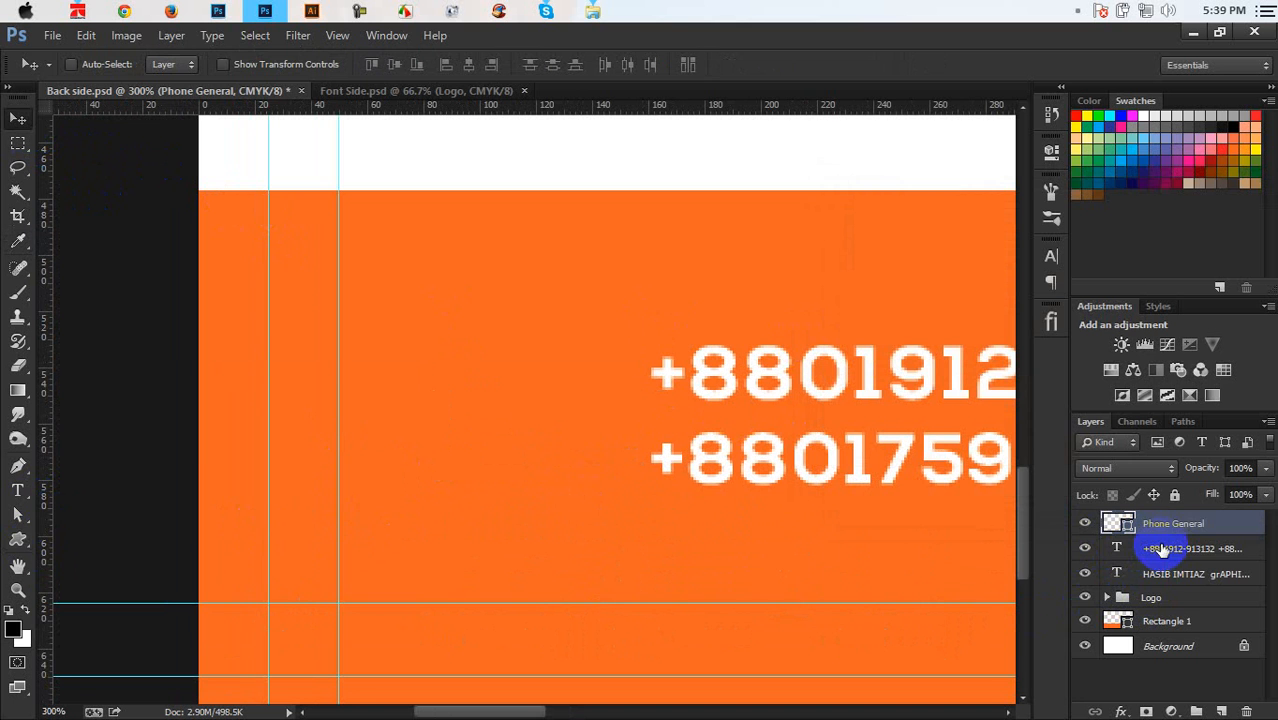
click(1160, 547)
Draw a rectangle over the phone icon and fill it white
click(18, 540)
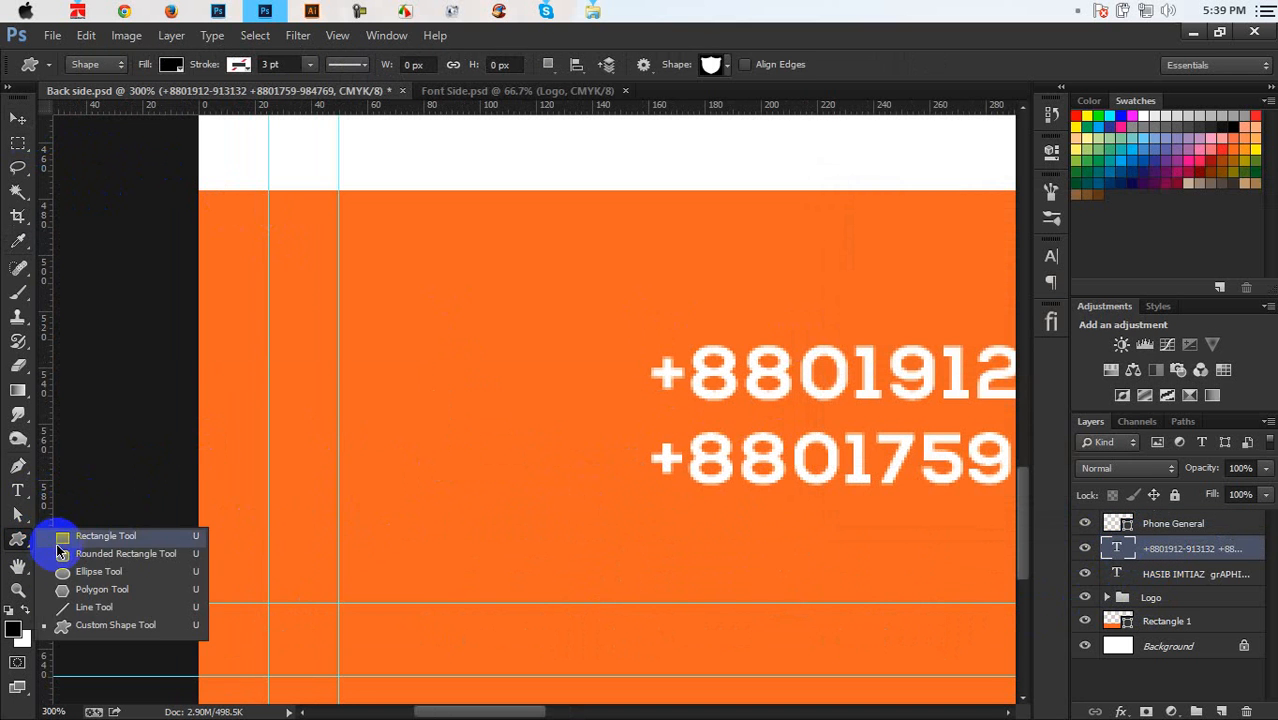
drag(414, 350, 596, 489)
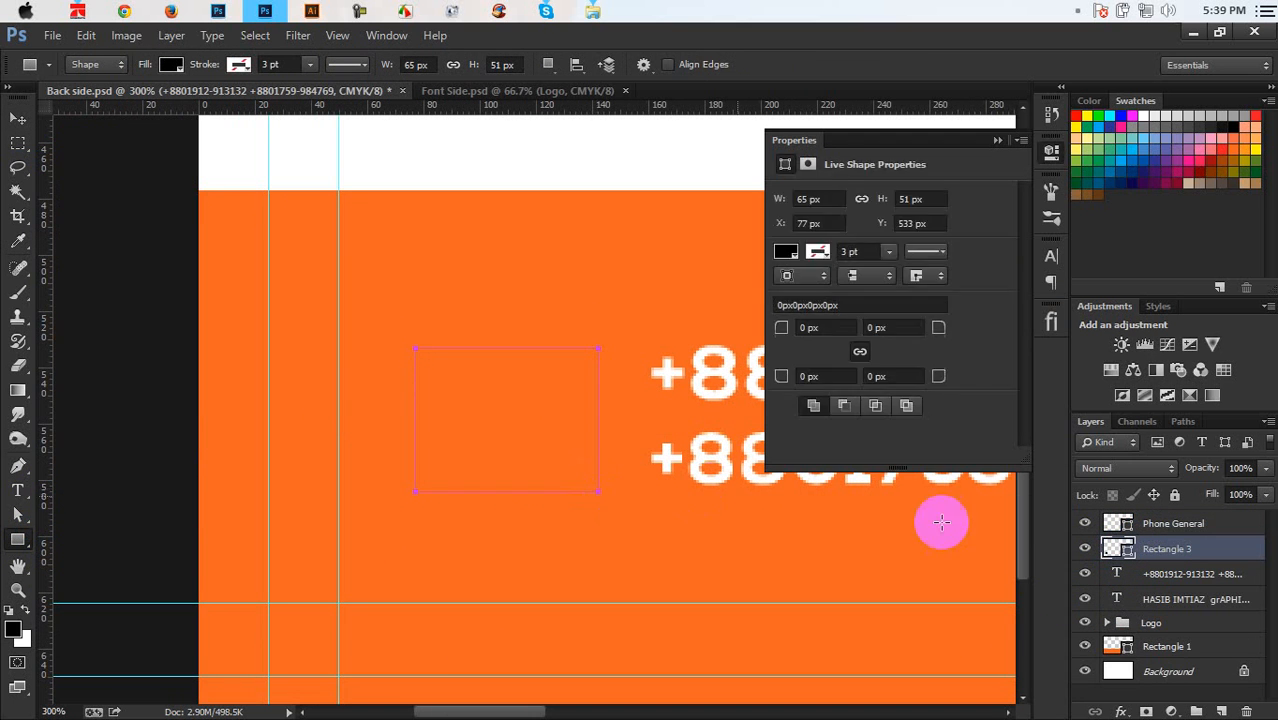
double_click(1110, 550)
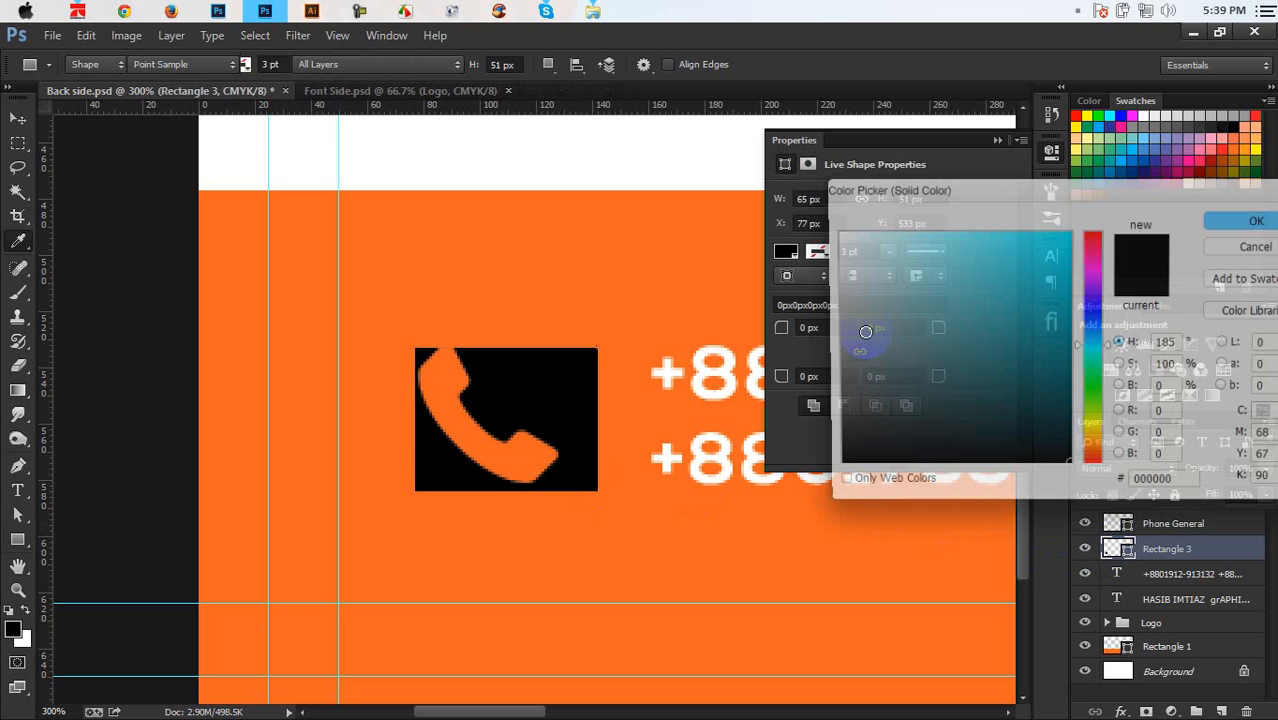
click(743, 219)
click(1228, 230)
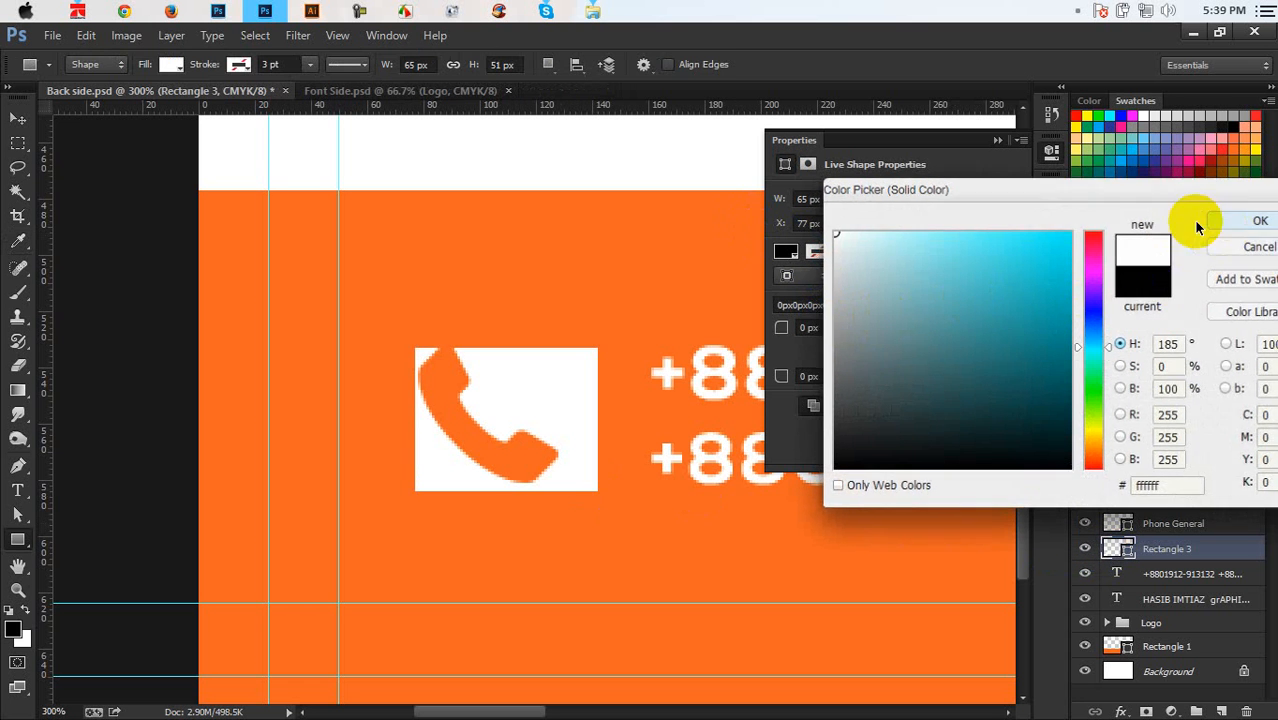
click(997, 140)
Narrow the white rectangle and raise its top edge slightly
key(ctrl+t)
drag(598, 420, 558, 421)
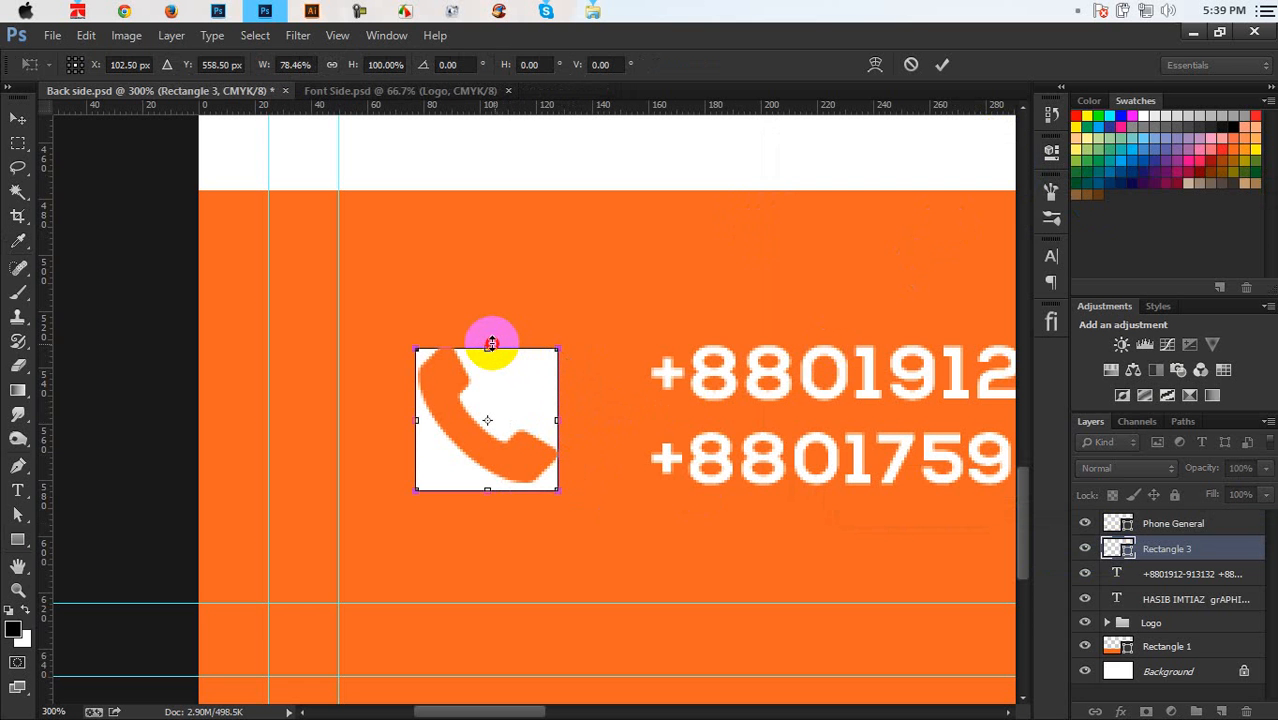
drag(490, 344, 491, 341)
scroll(524, 372, up, 1)
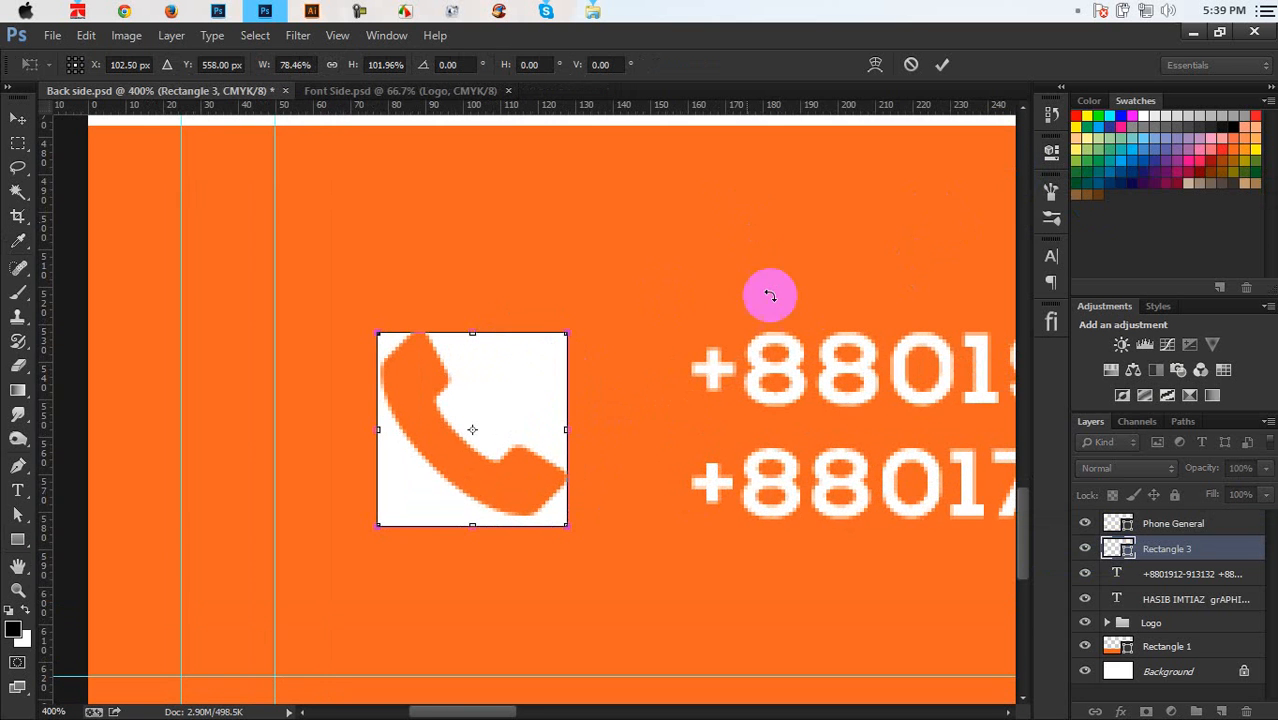
drag(787, 346, 733, 314)
Add horizontal guides above and below, then fit the rectangle to them
drag(825, 105, 736, 302)
drag(762, 106, 713, 490)
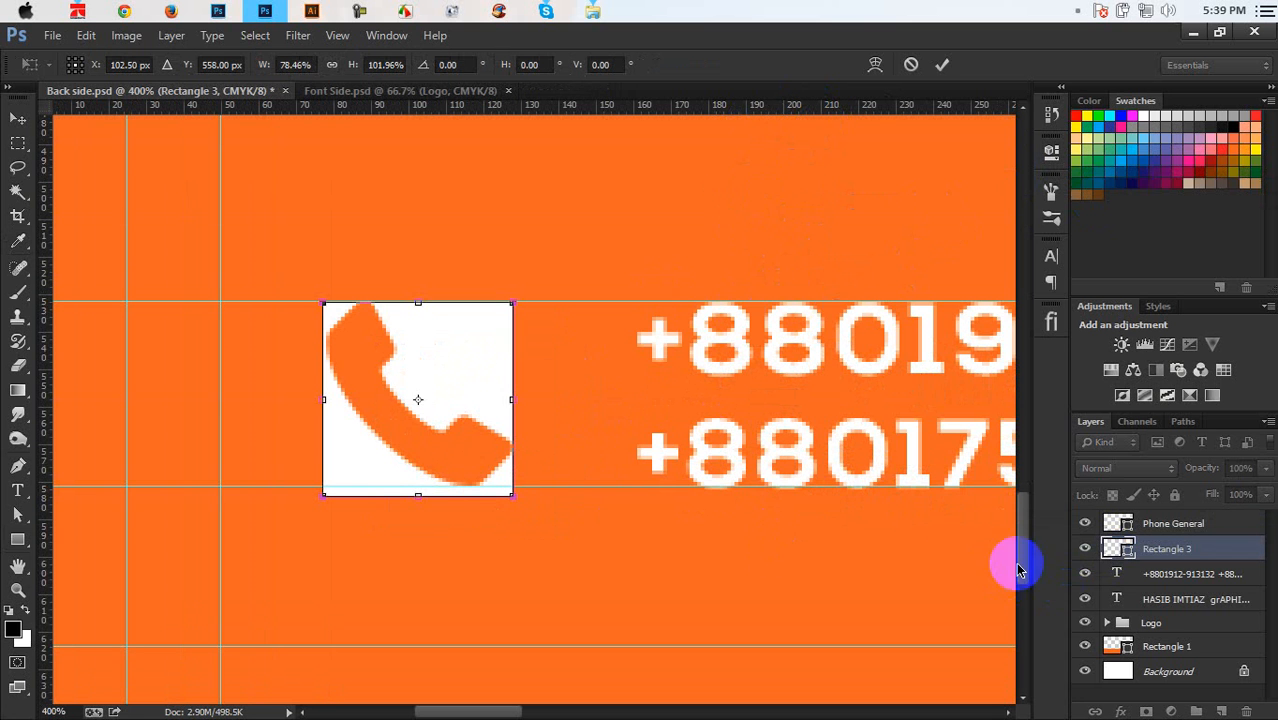
drag(446, 498, 448, 486)
mouse_move(508, 394)
mouse_down()
mouse_move(529, 391)
mouse_move(516, 394)
mouse_up()
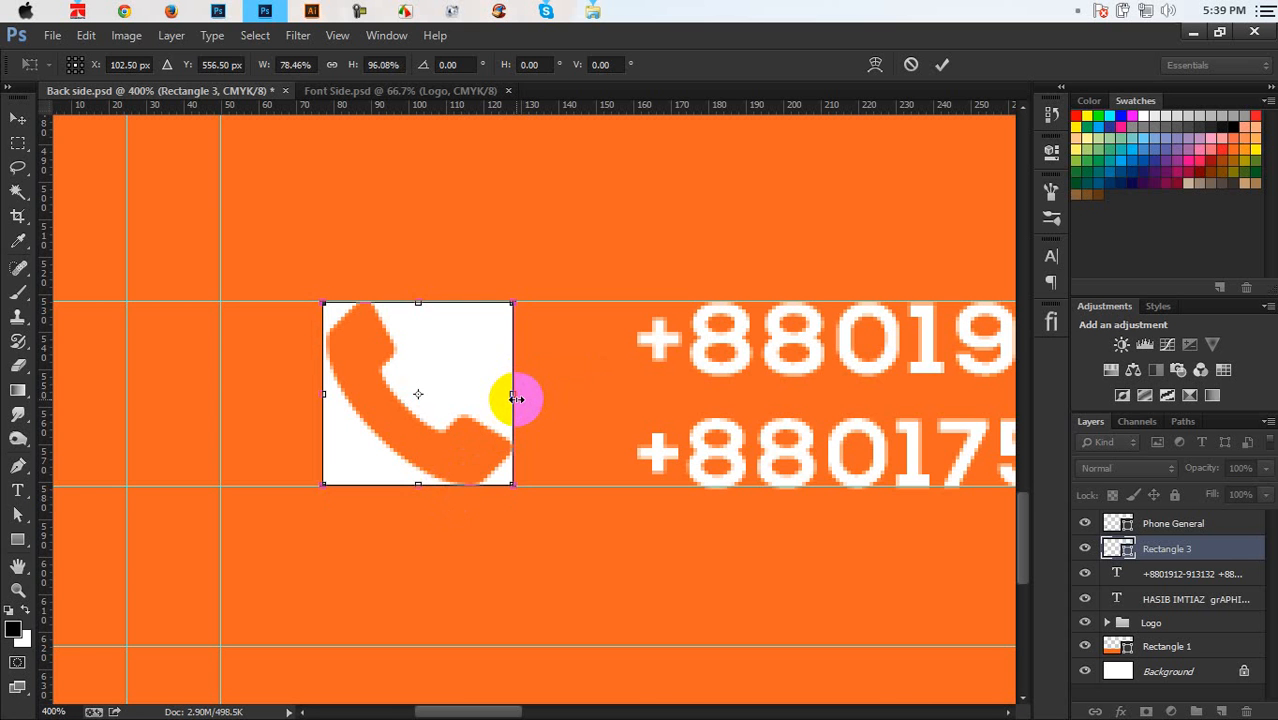
Replace the rectangle with a 49 px square drawn between two new guides
key(u)
key(Delete)
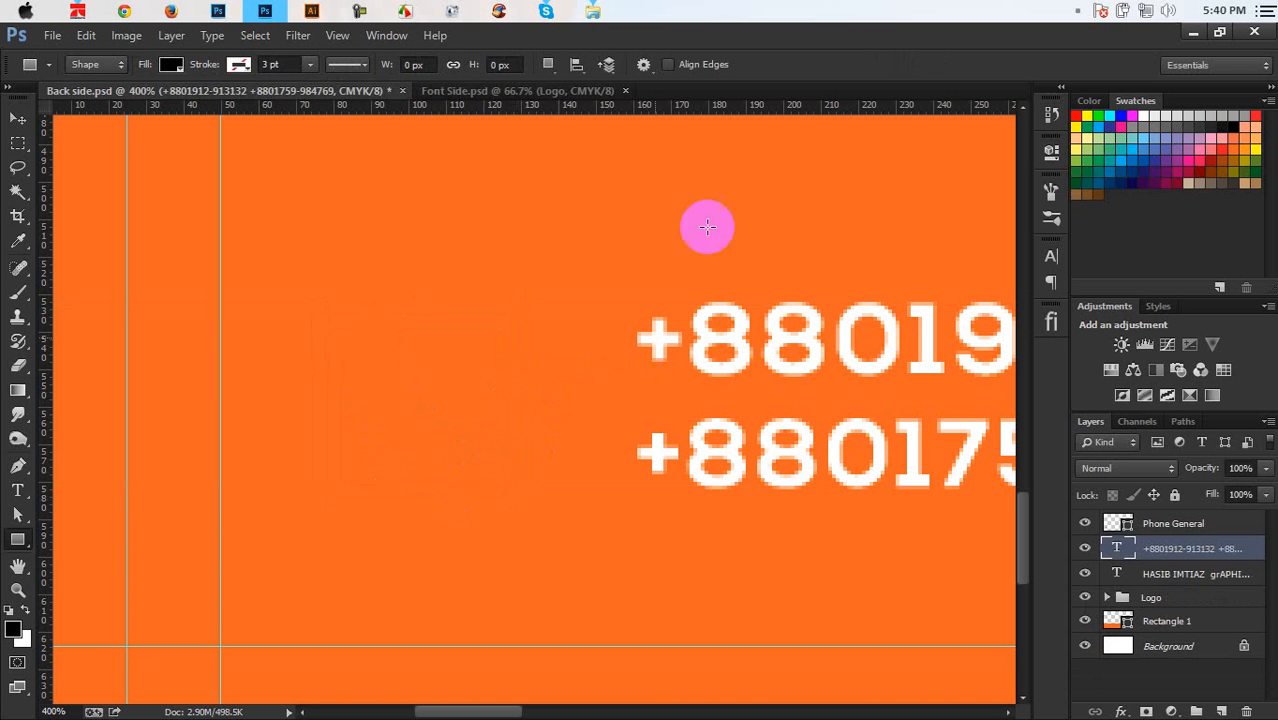
drag(726, 117, 708, 301)
drag(762, 117, 719, 485)
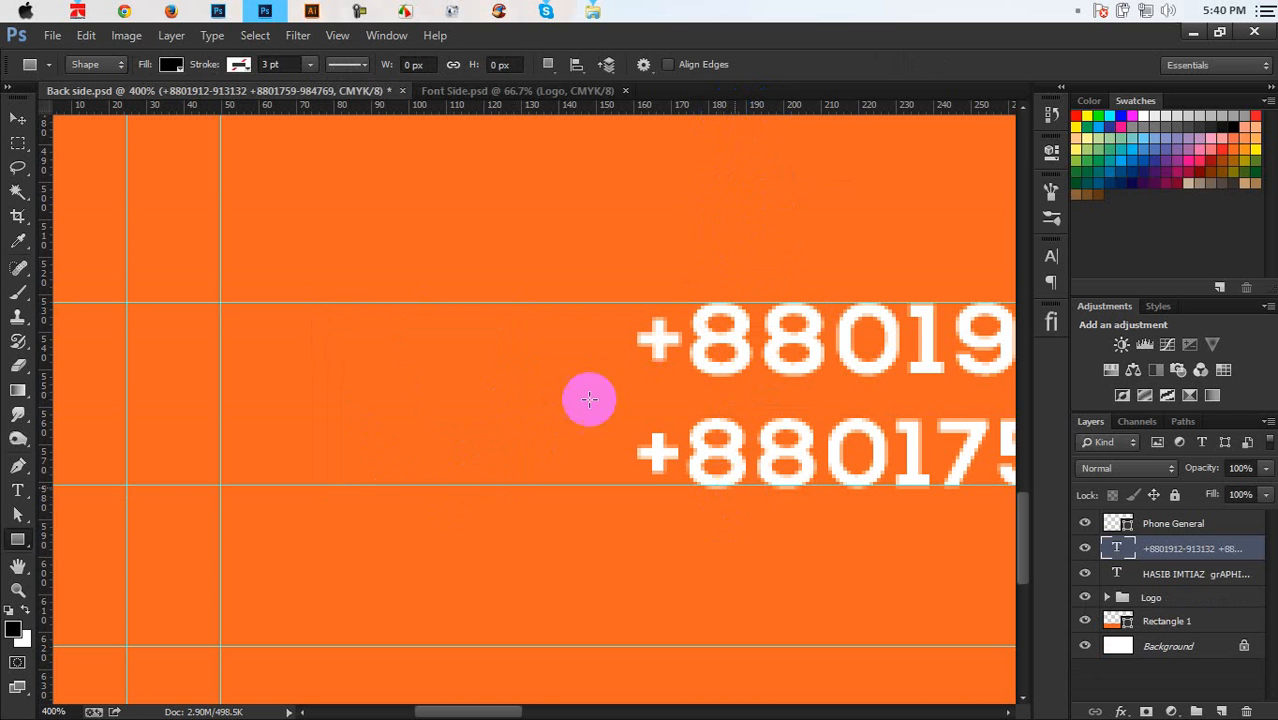
drag(328, 302, 508, 533)
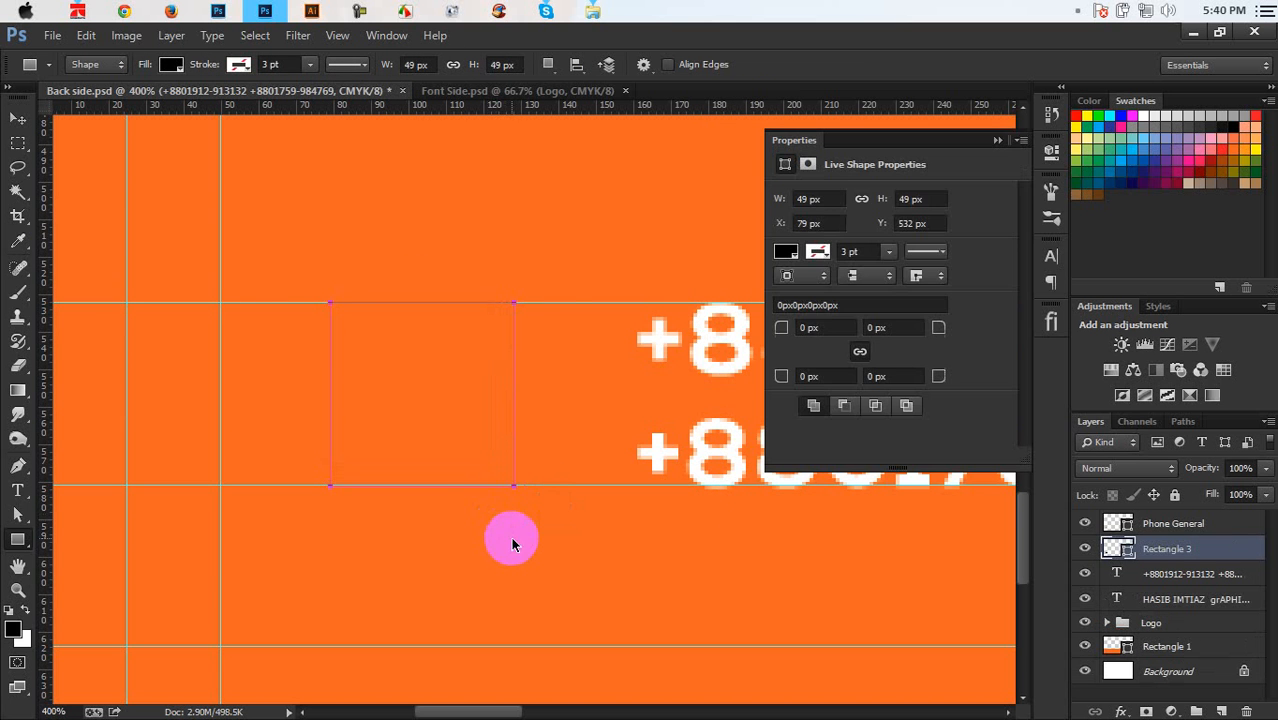
click(1000, 141)
Scale the Phone General icon down to about 88% (39 × 39 px)
click(1220, 521)
key(ctrl+t)
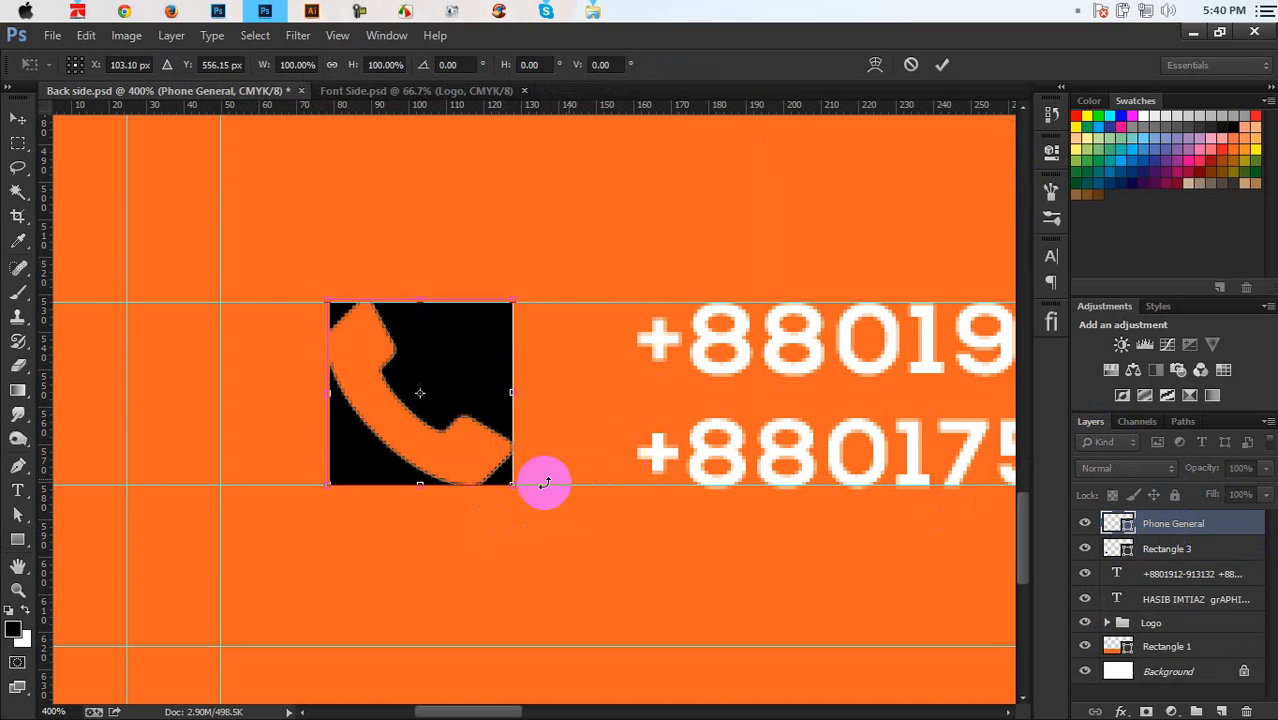
drag(511, 484, 490, 470)
key(Return)
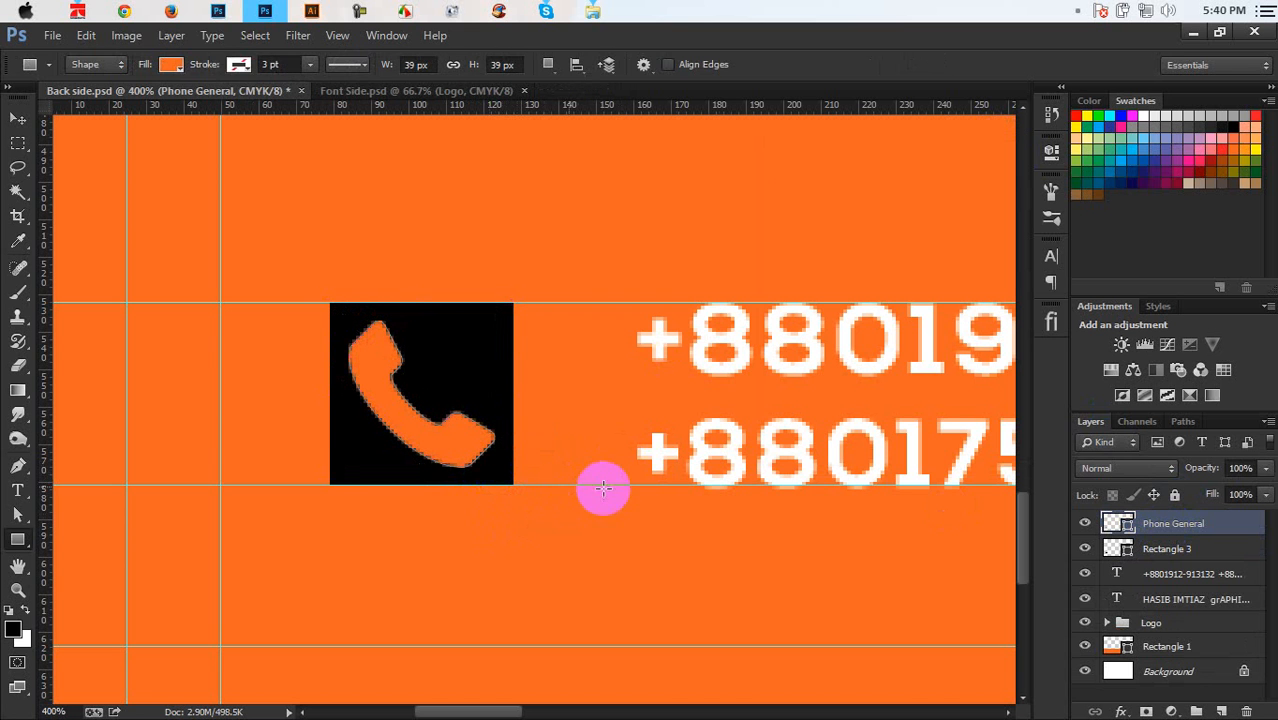
Fill the 49 px square white
double_click(1117, 548)
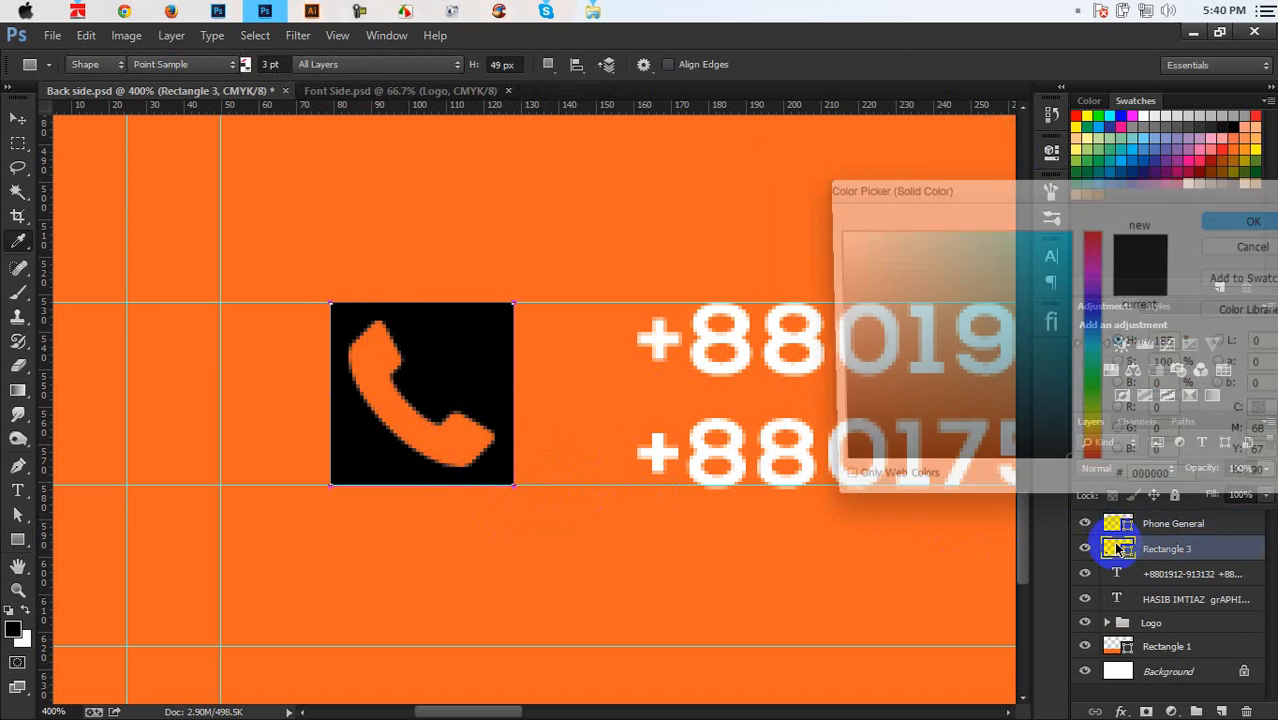
mouse_move(879, 274)
mouse_down()
mouse_move(836, 234)
mouse_move(802, 278)
mouse_move(769, 195)
mouse_up()
key(Return)
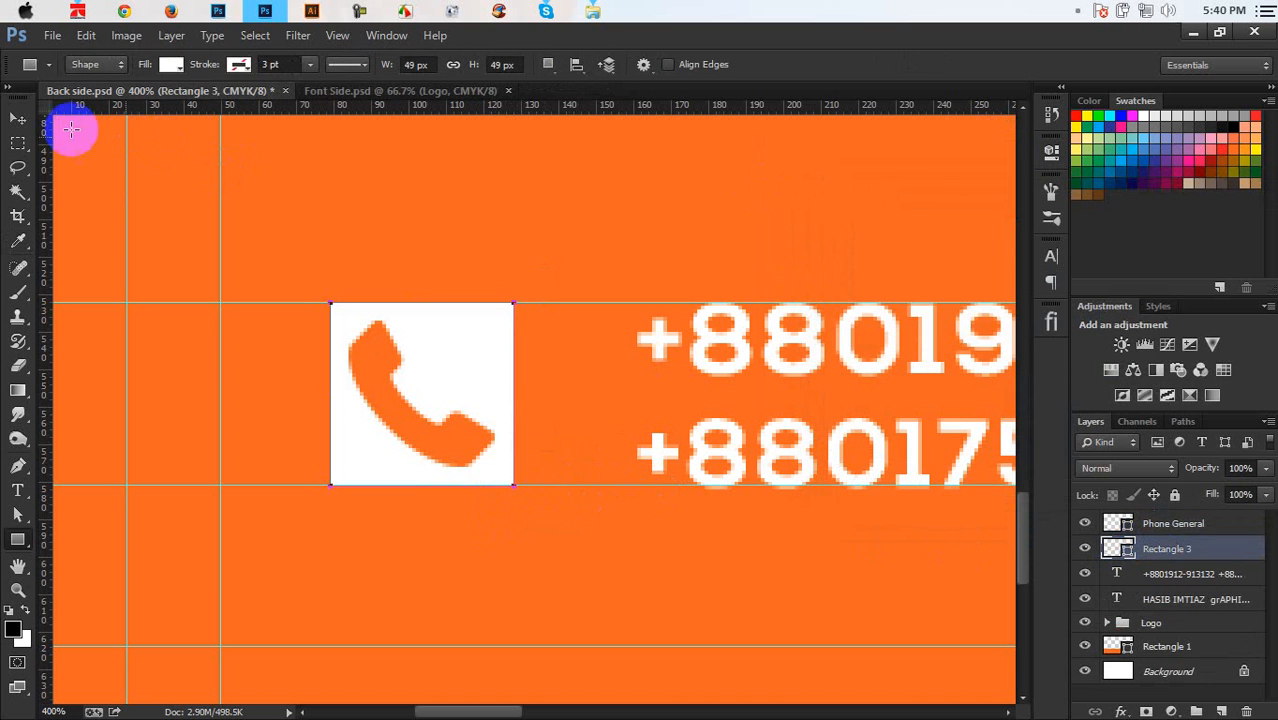
click(18, 118)
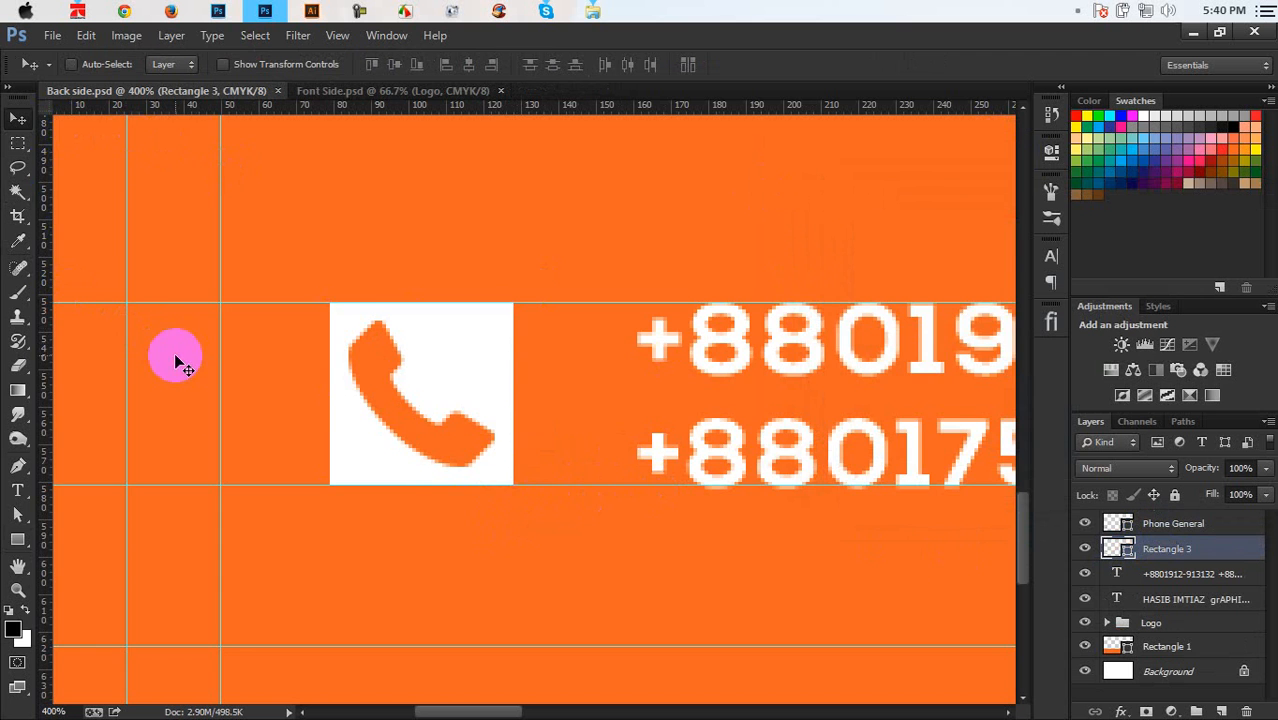
Group the phone icon, square and numbers layers as pHONE
key(ctrl+0)
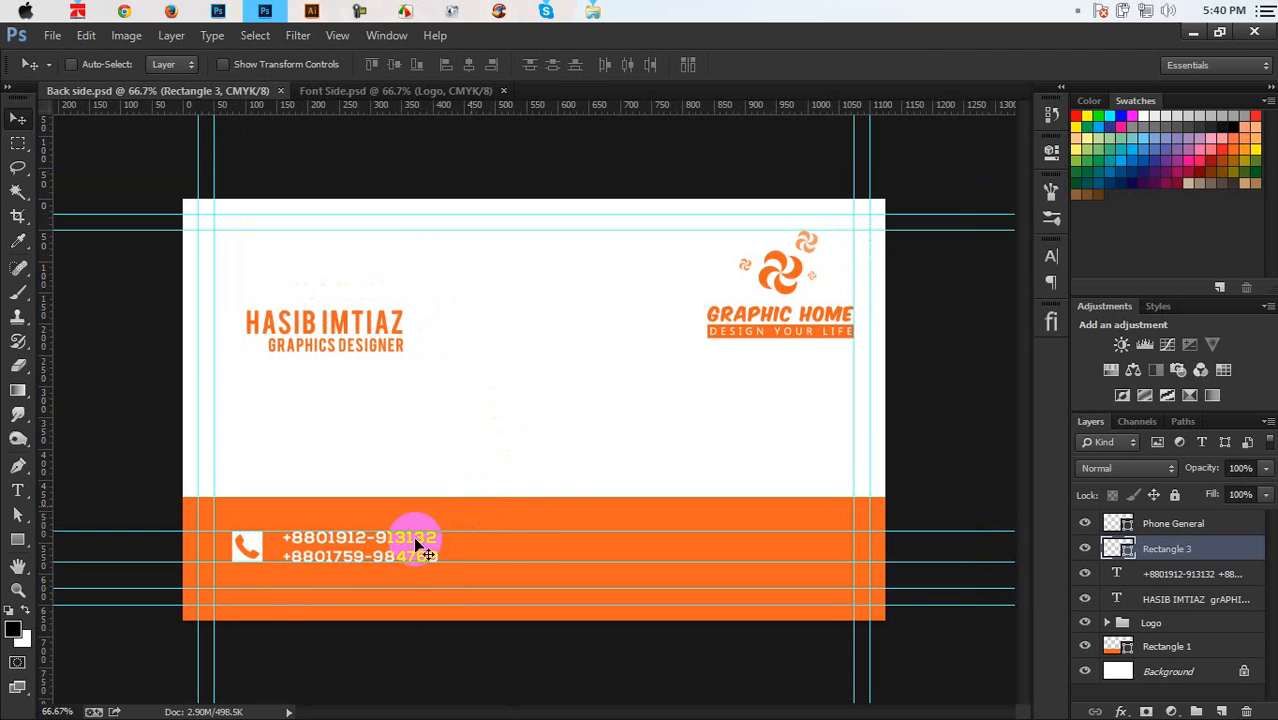
click(1178, 523)
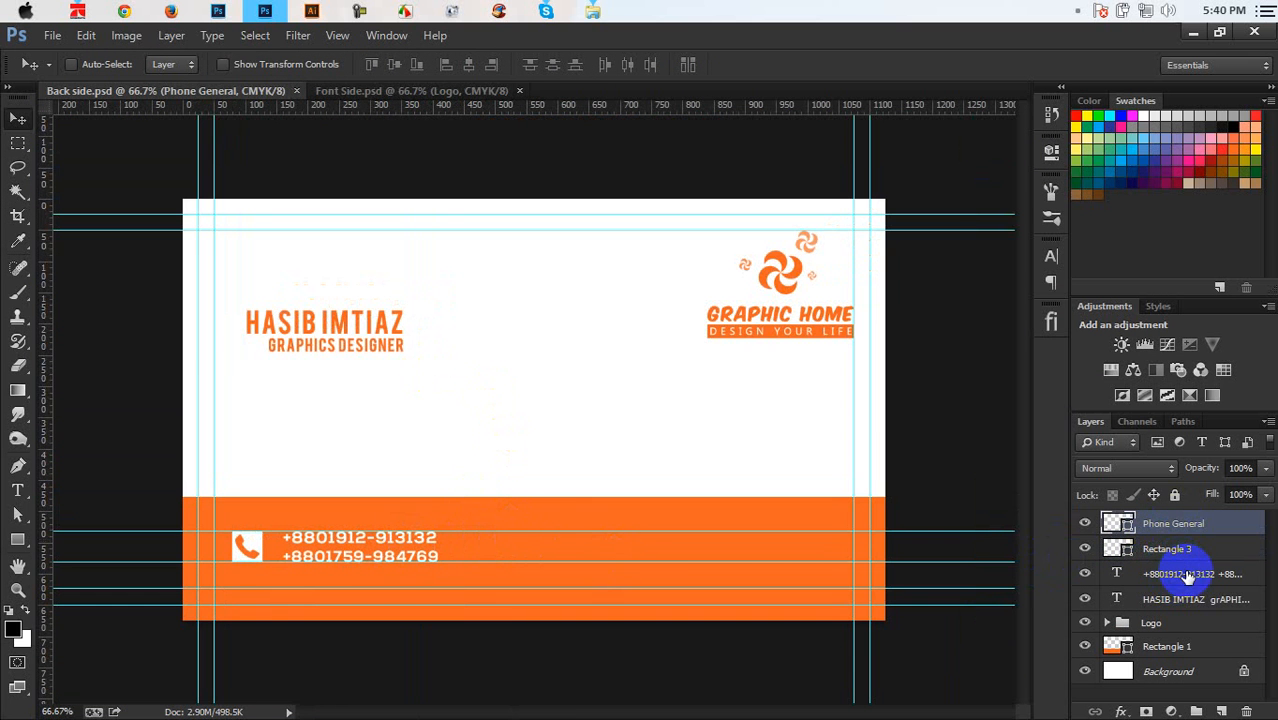
shift+click(1186, 574)
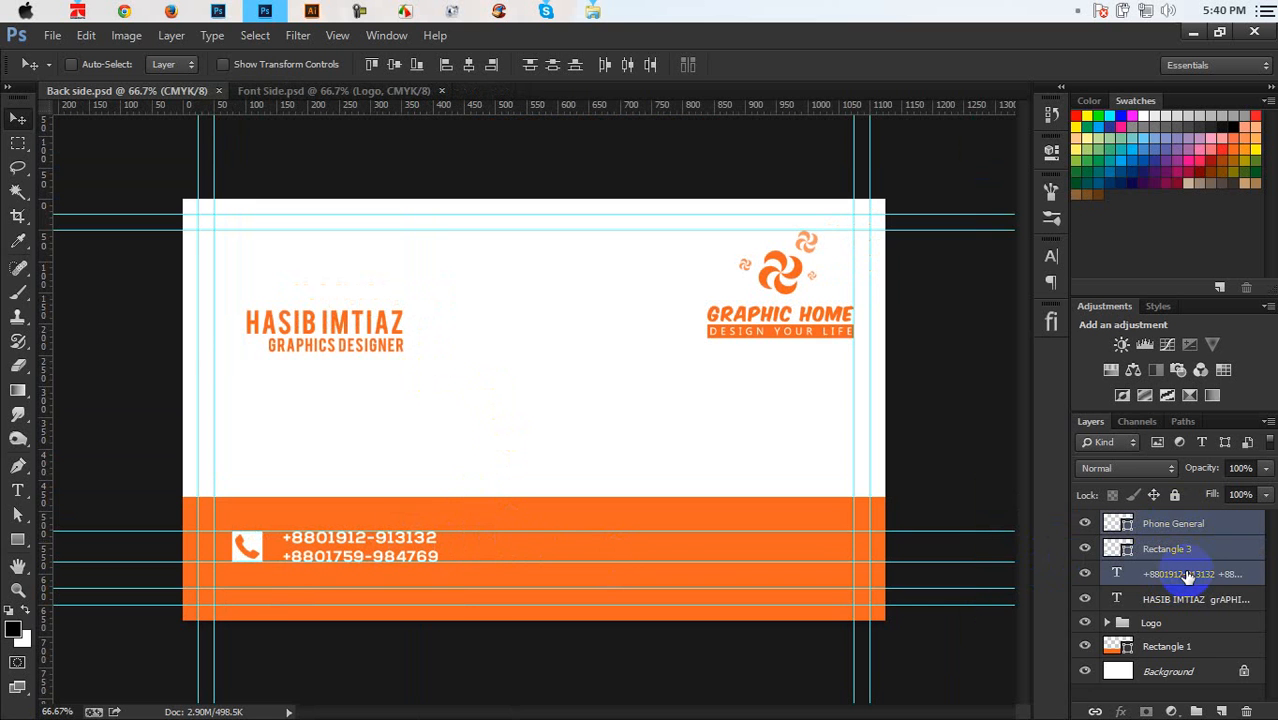
key(ctrl+g)
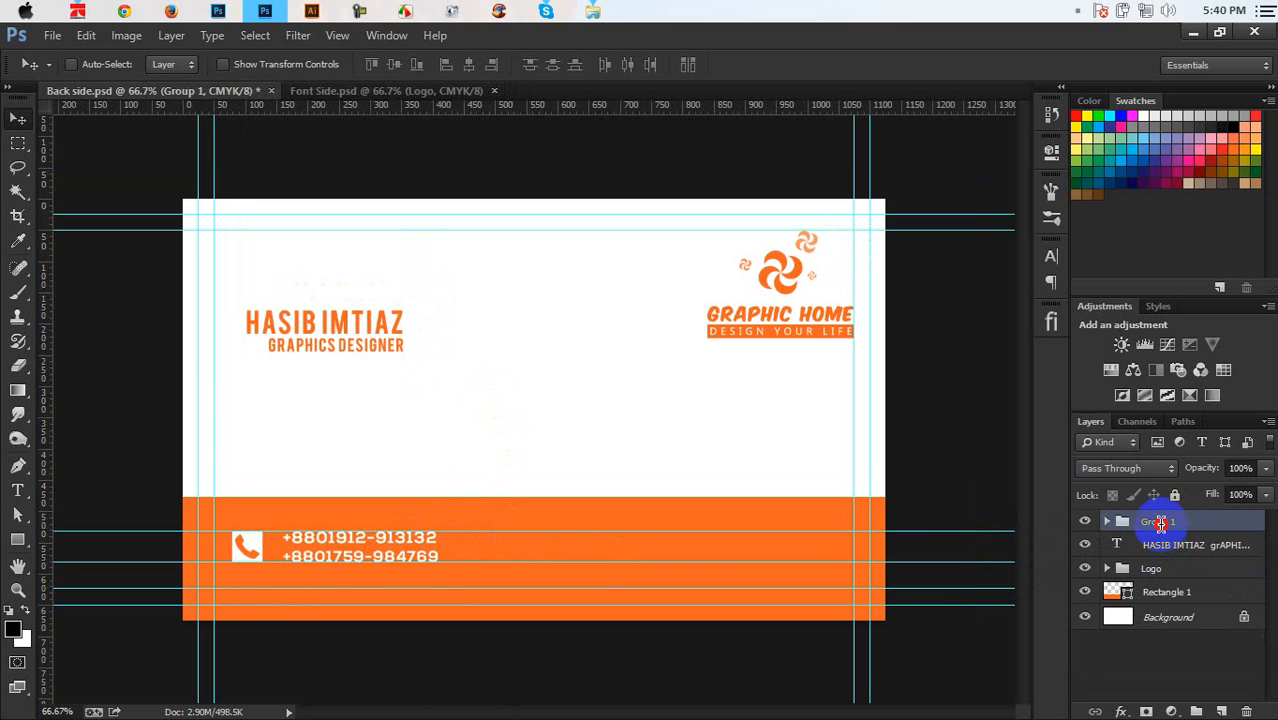
double_click(1158, 522)
text(pHONE)
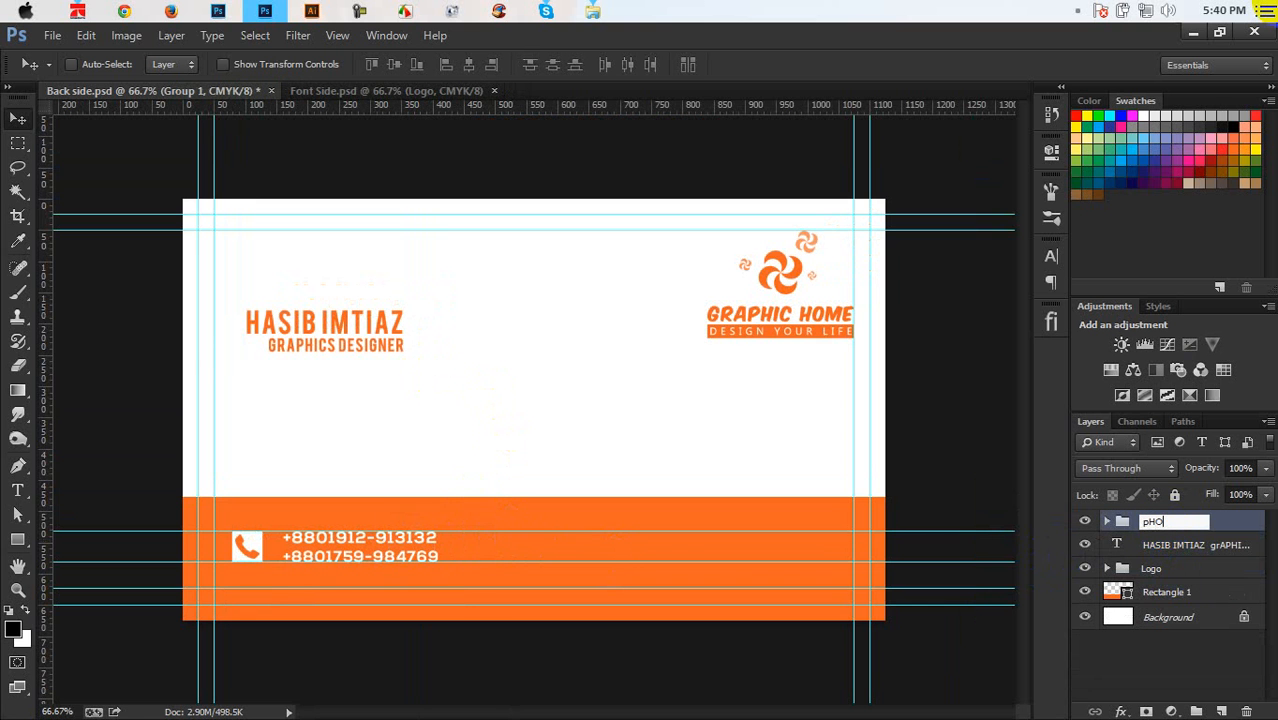
click(1229, 521)
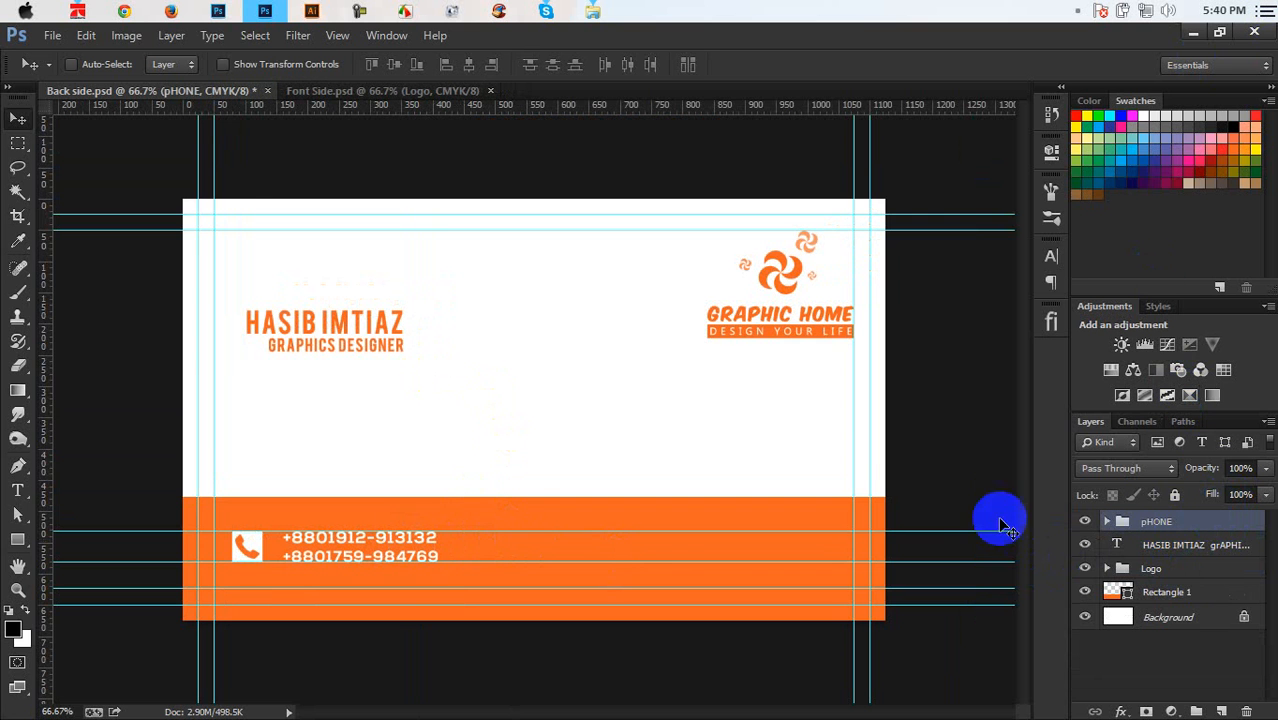
Make two copies of the pHONE group to the right and distribute their horizontal centers
drag(344, 561, 618, 560)
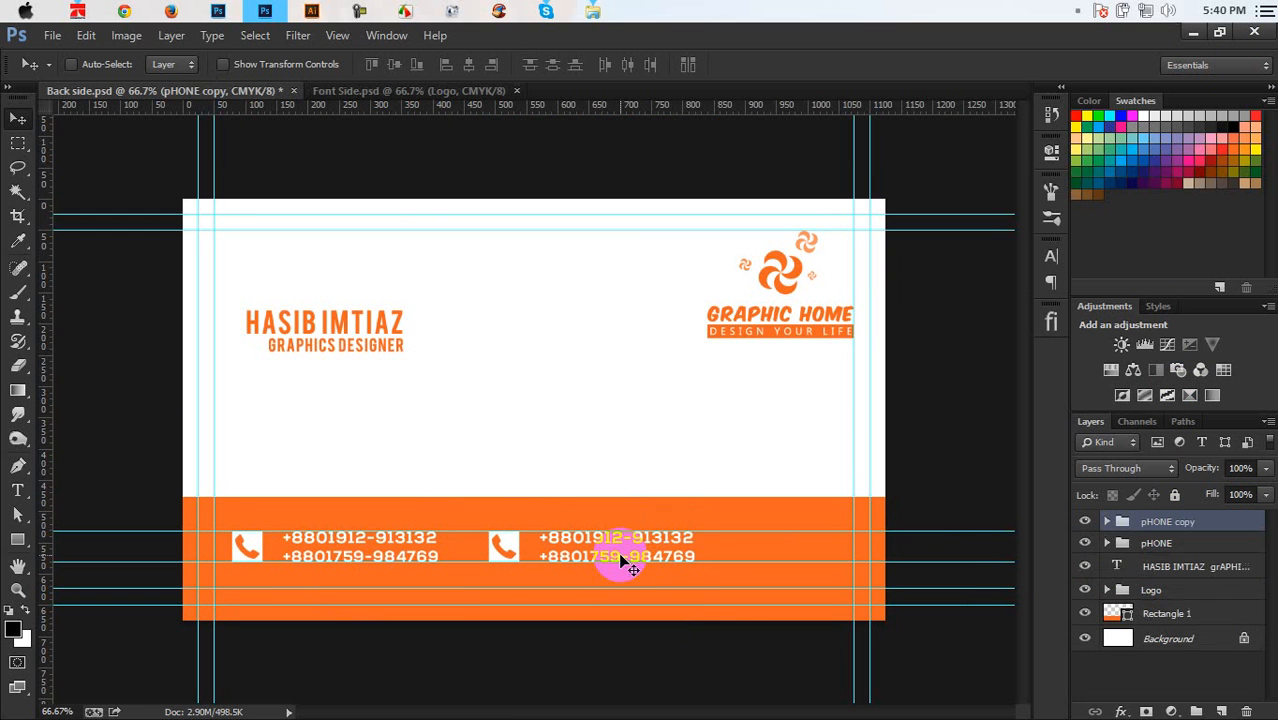
drag(725, 547, 902, 540)
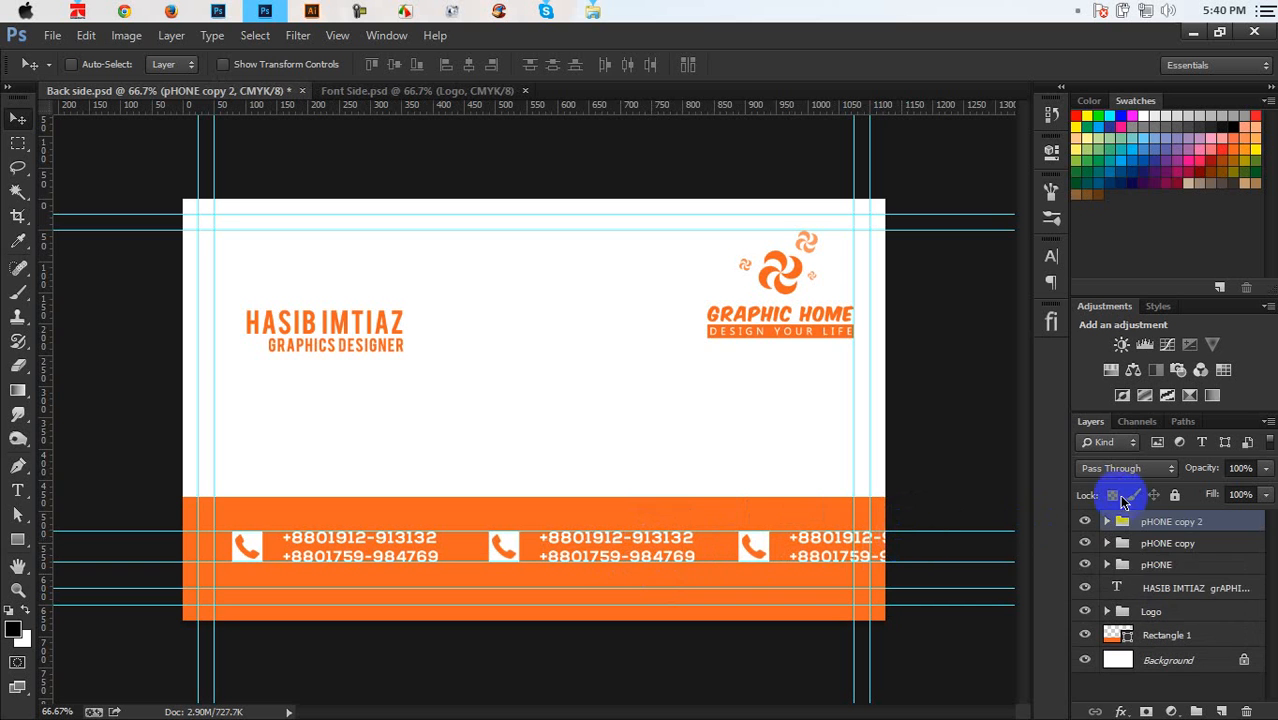
shift+click(1165, 566)
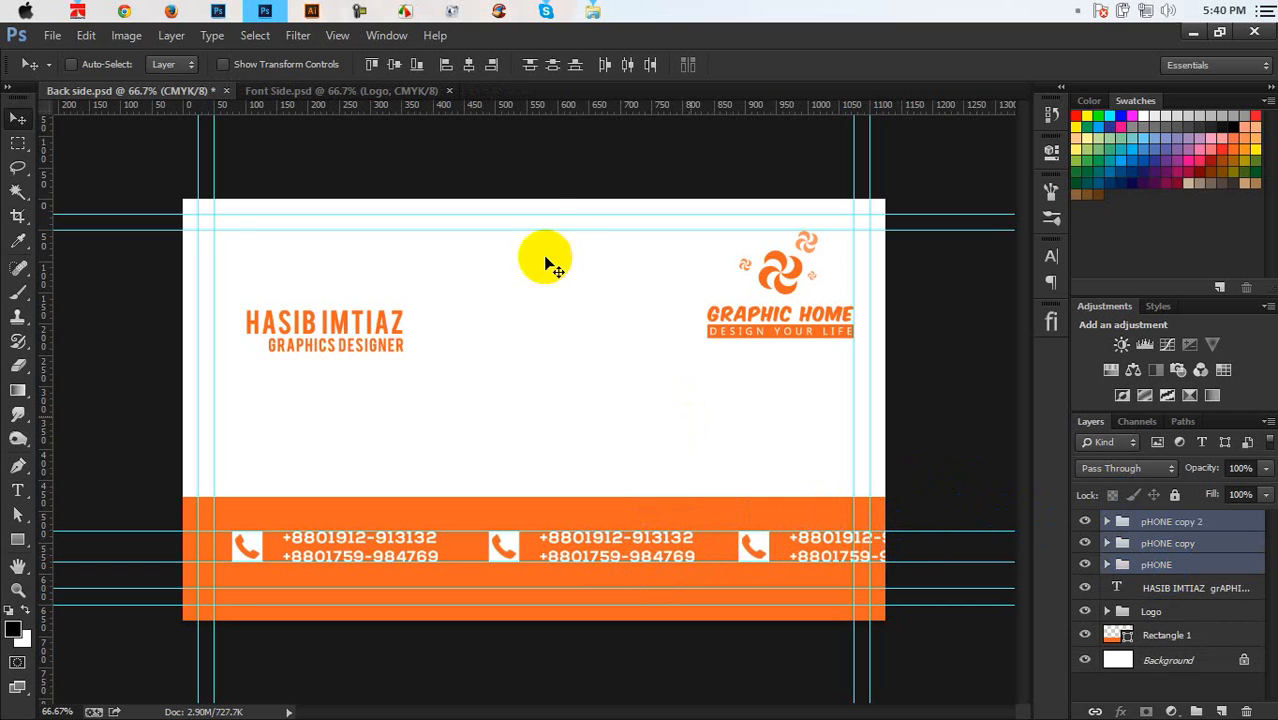
click(626, 66)
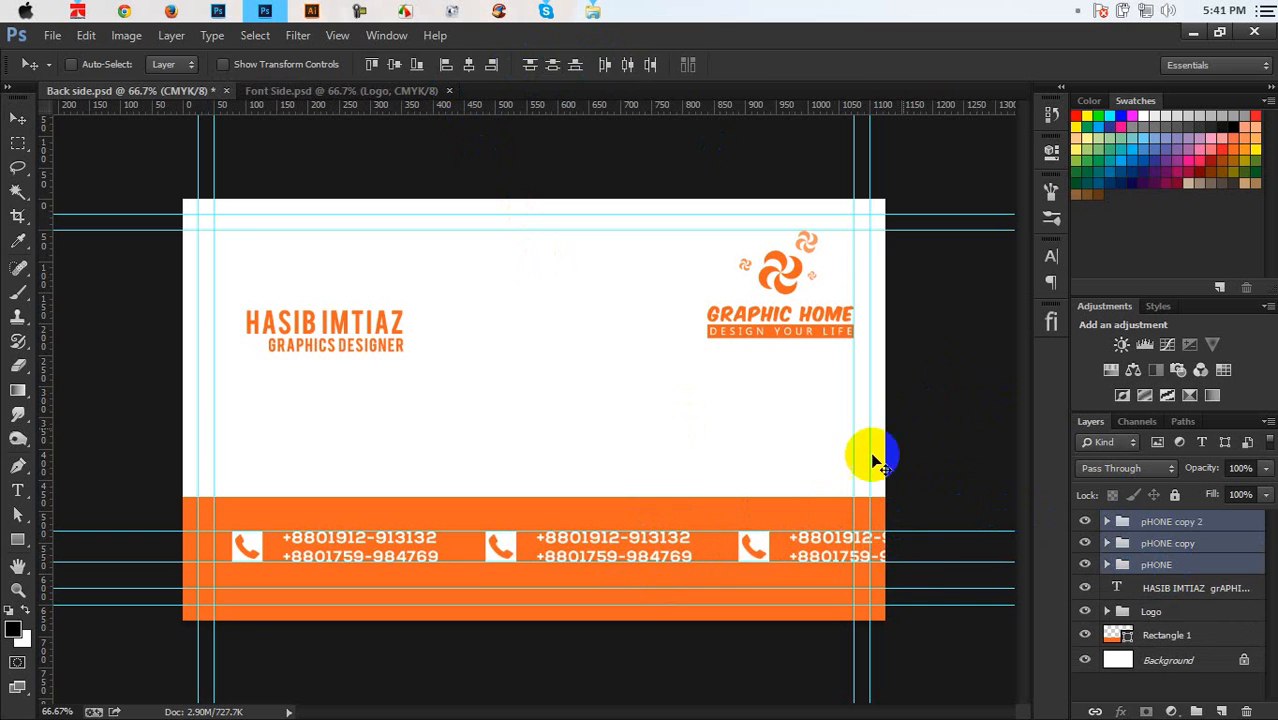
key(ctrl+t)
Scale the phone groups to about 87% and extend their left edge to the margin guide
drag(943, 566, 850, 572)
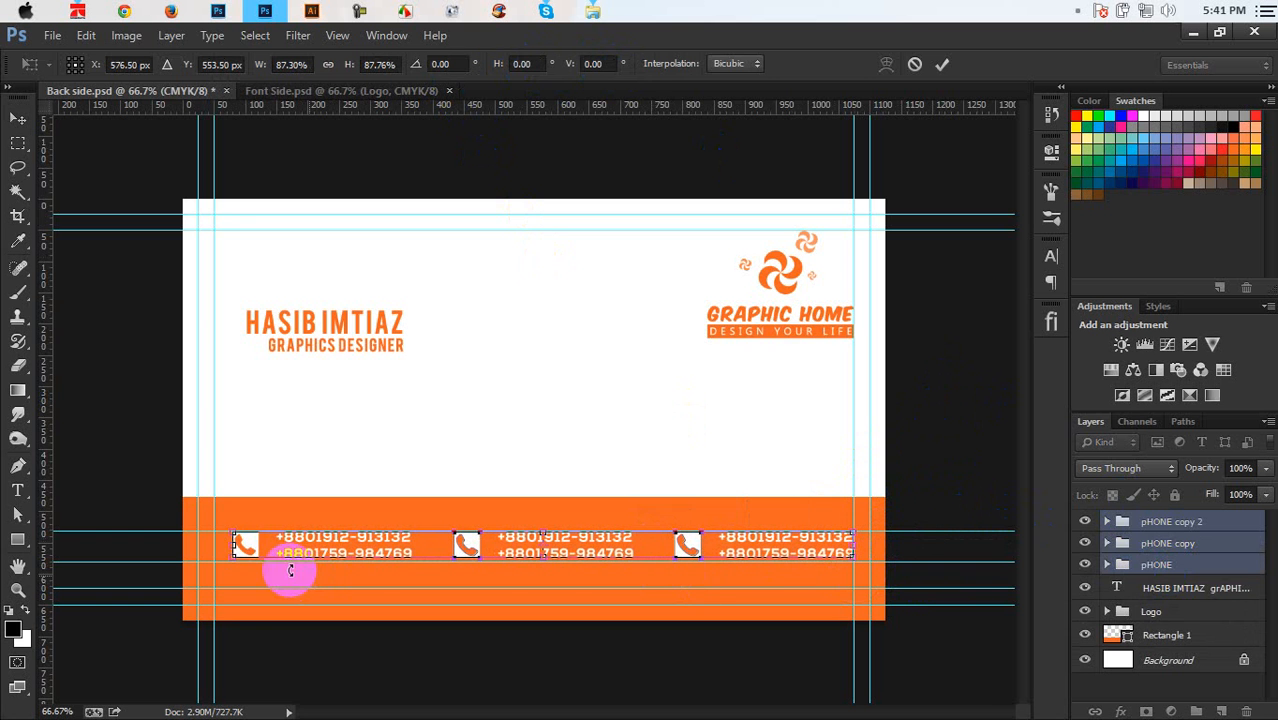
drag(222, 548, 207, 557)
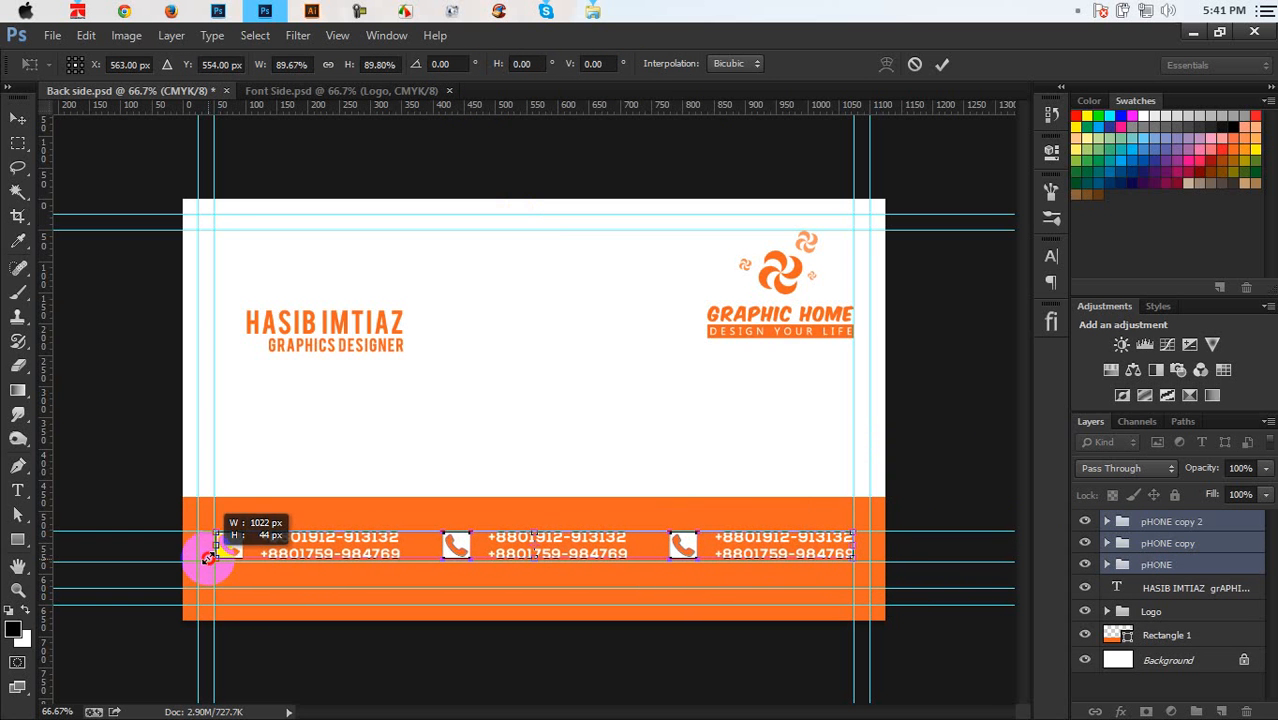
key(ctrl+plus)
key(ctrl+plus)
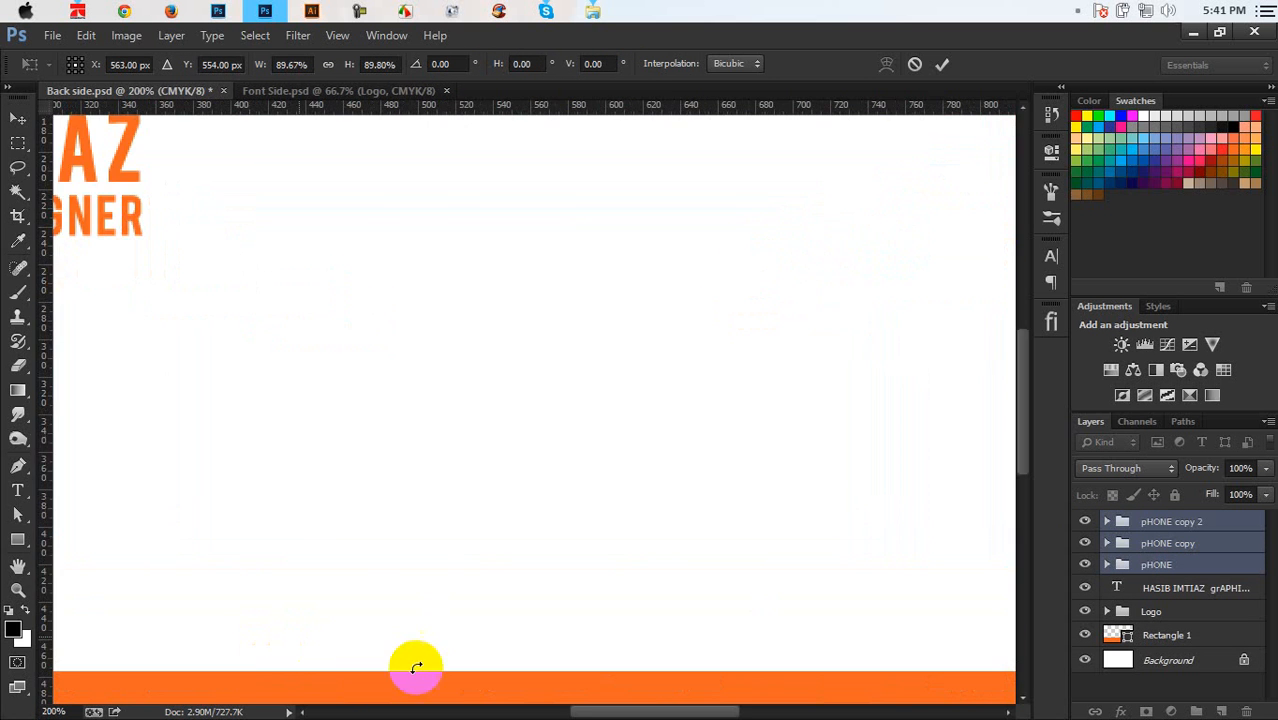
drag(583, 711, 422, 679)
scroll(474, 542, down, 5)
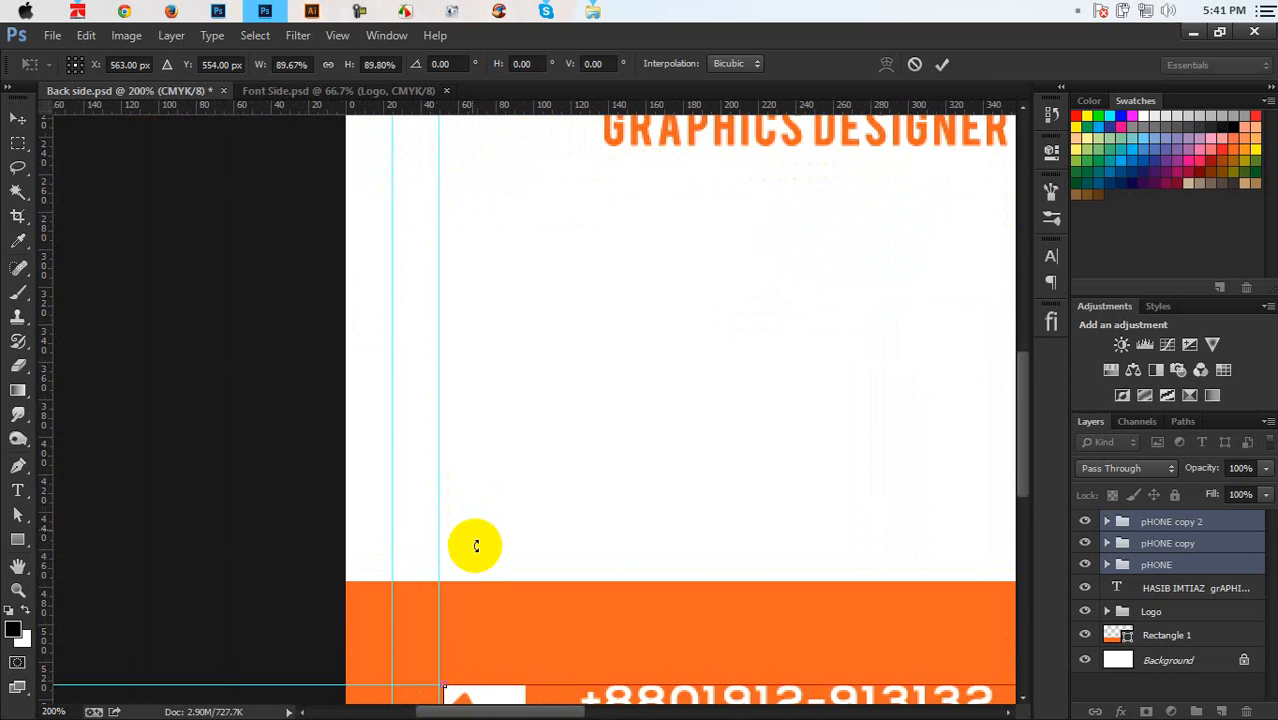
scroll(460, 545, down, 6)
key(ctrl+minus)
key(ctrl+plus)
key(ctrl+plus)
key(ctrl+plus)
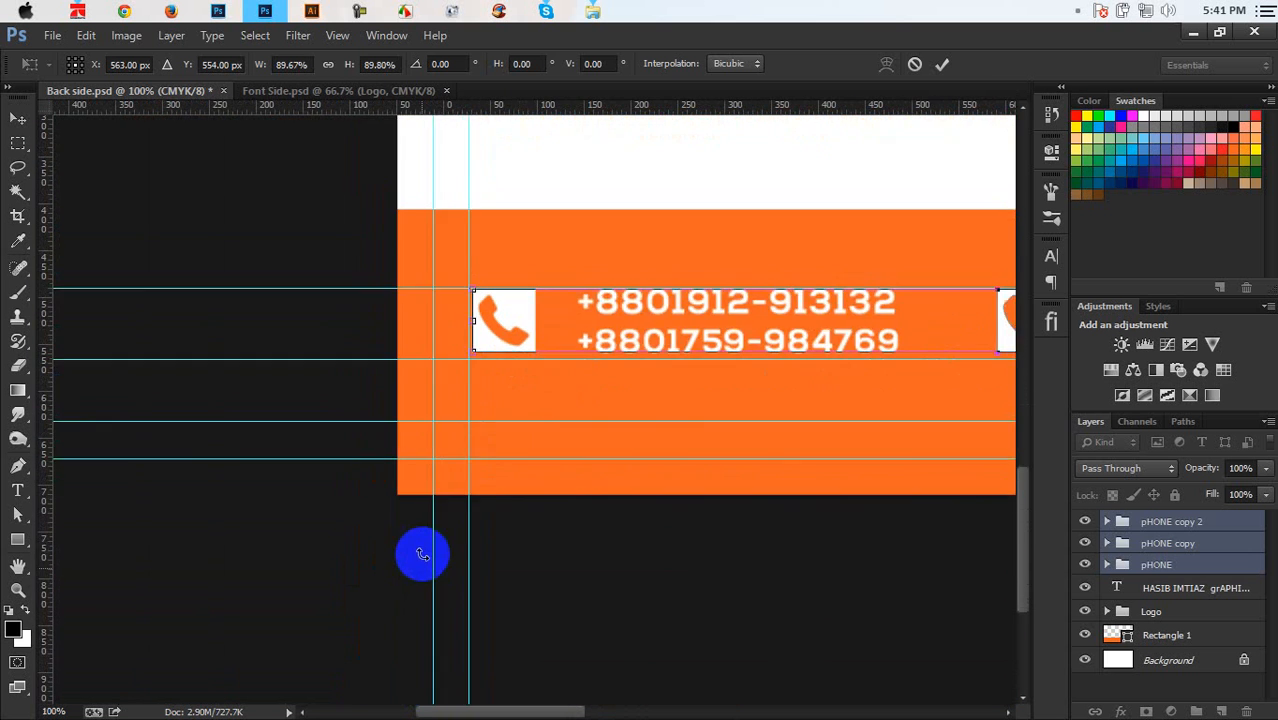
drag(371, 274, 364, 276)
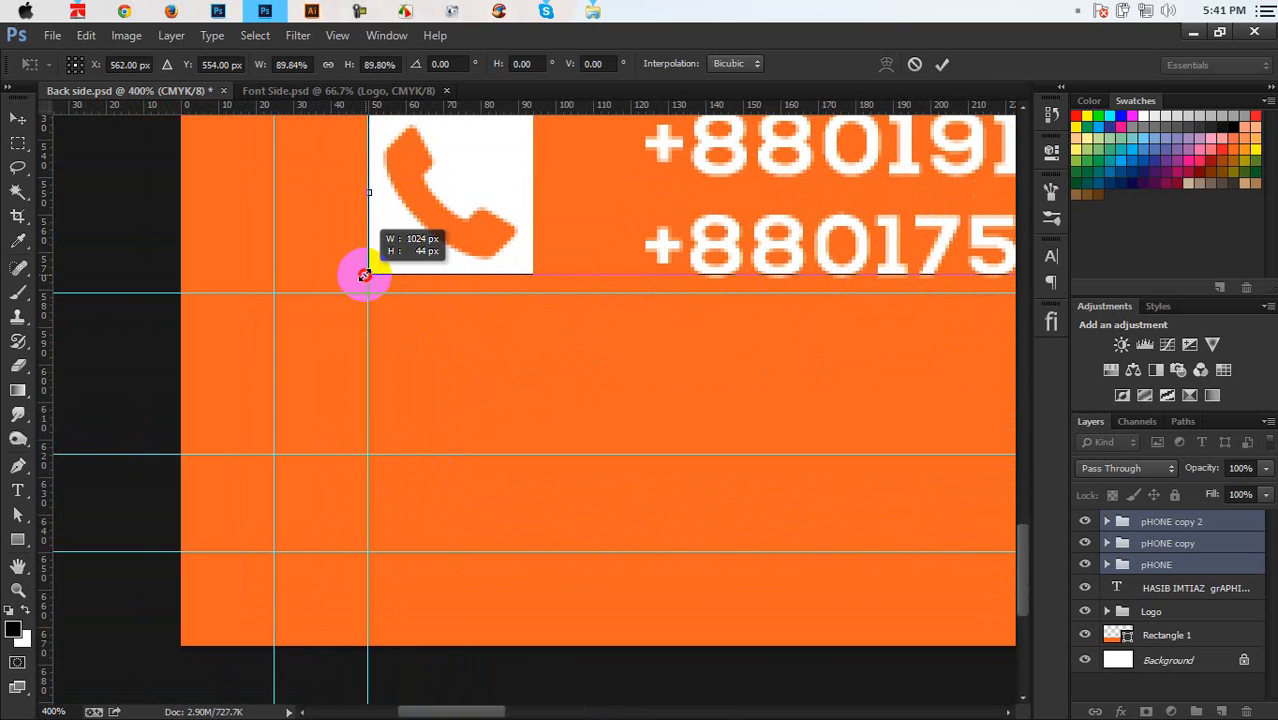
Stretch the groups' right edge to the right margin guide, nudge them down, and commit
drag(930, 200, 196, 451)
drag(939, 331, 351, 408)
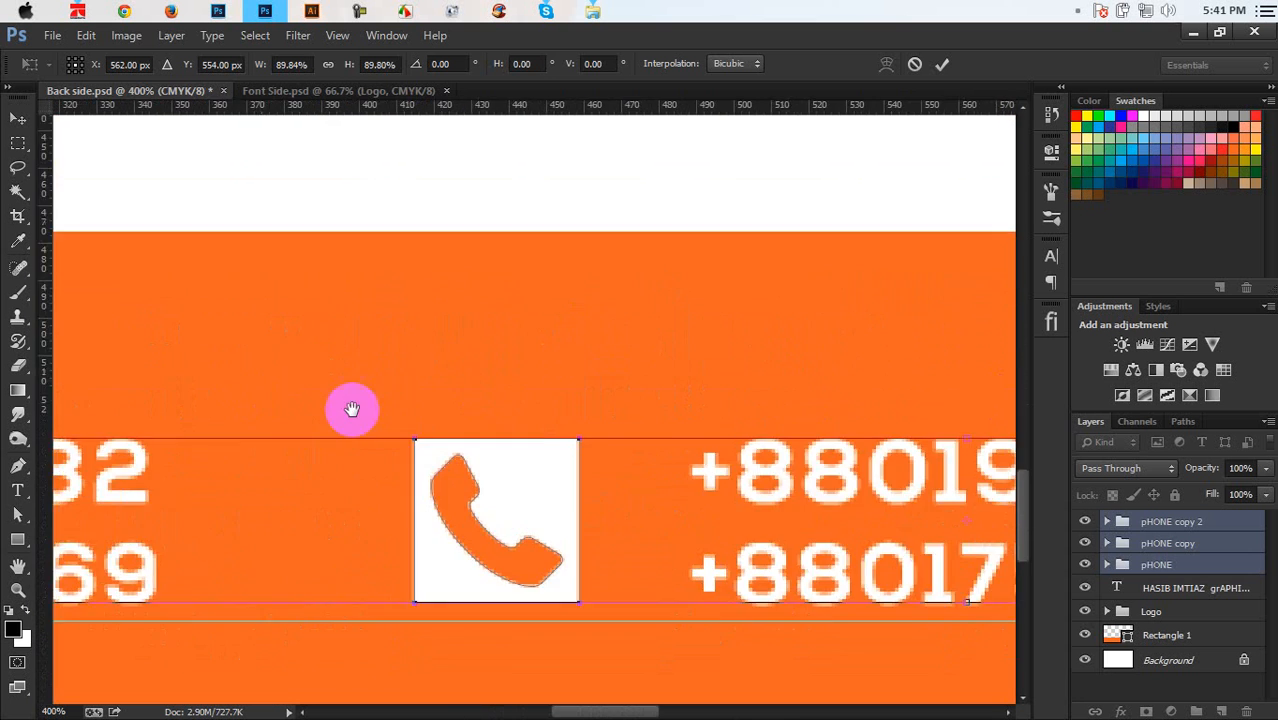
drag(850, 499, 222, 401)
drag(899, 453, 103, 400)
drag(985, 418, 392, 391)
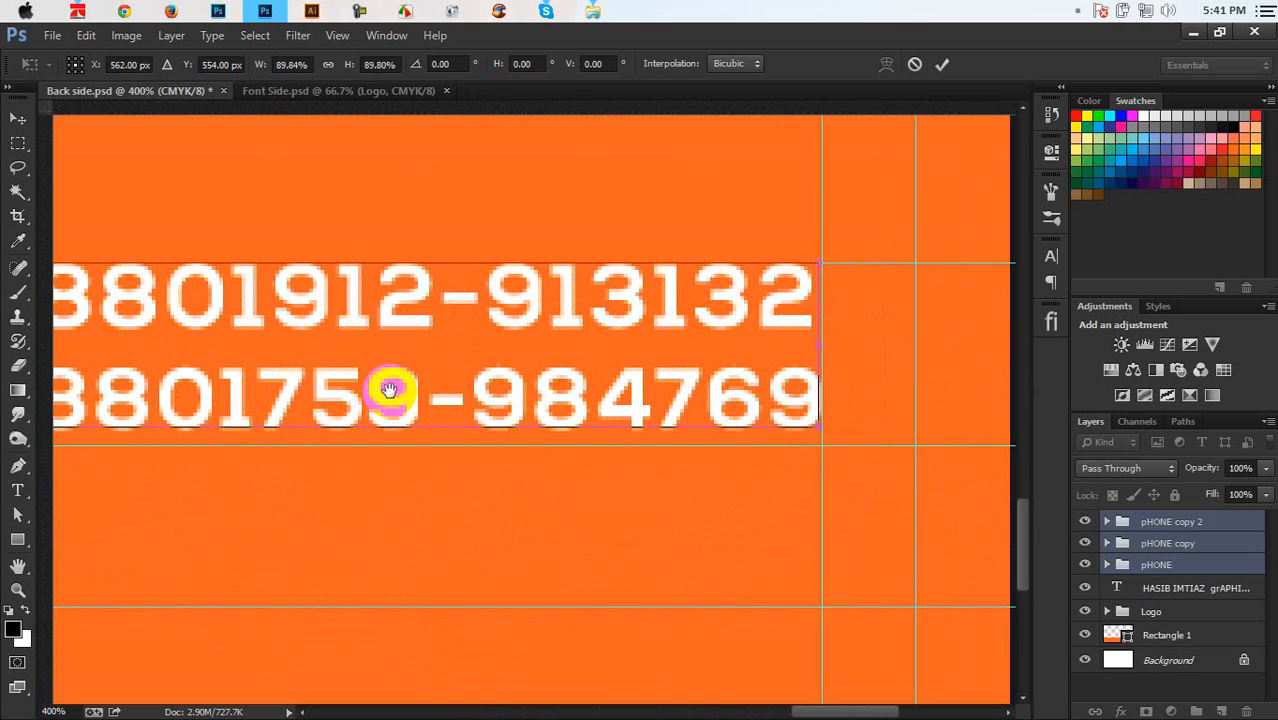
drag(750, 427, 755, 428)
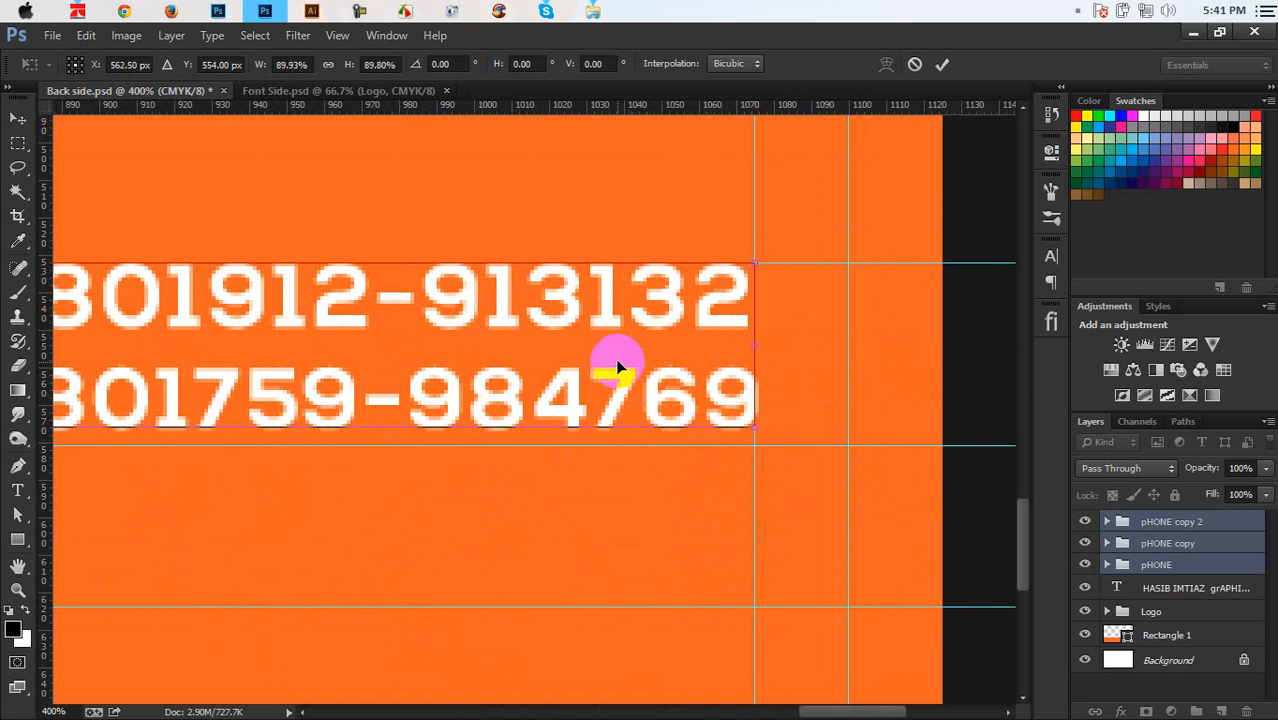
key(Down)
key(Down)
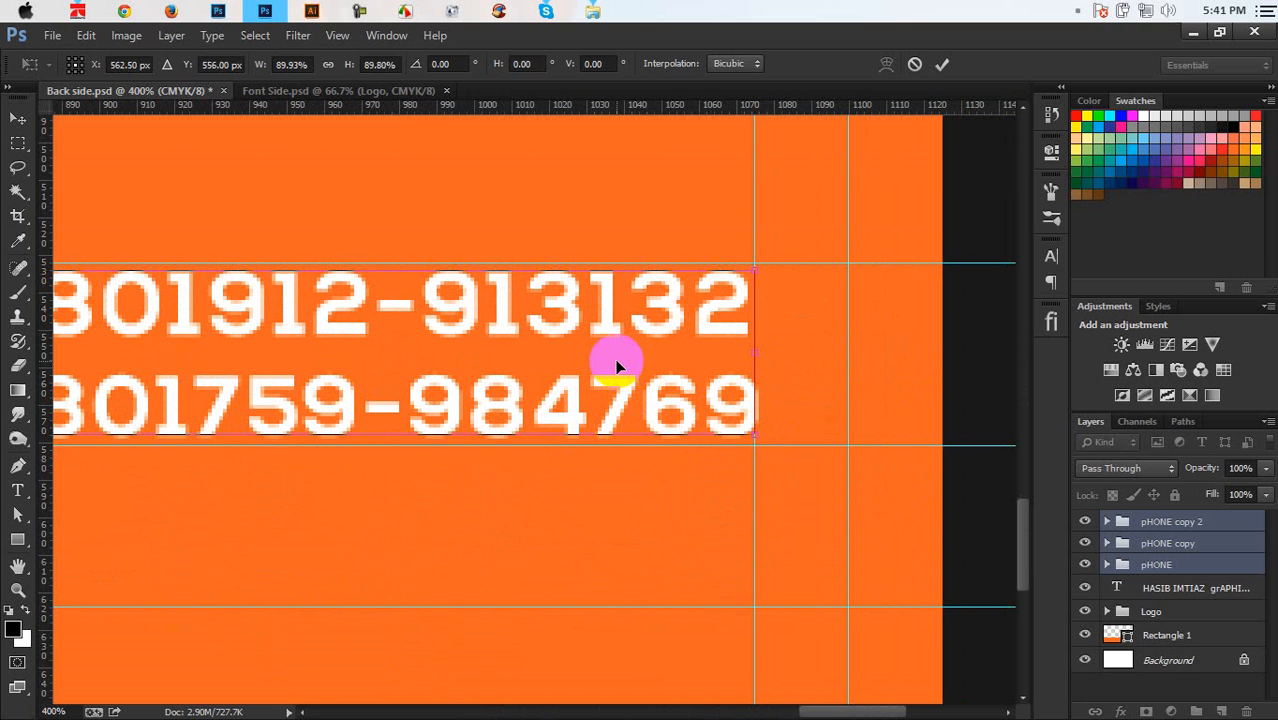
key(Return)
Zoom out to check the card, then zoom in on the middle phone group
key(ctrl+minus)
key(ctrl+minus)
key(ctrl+minus)
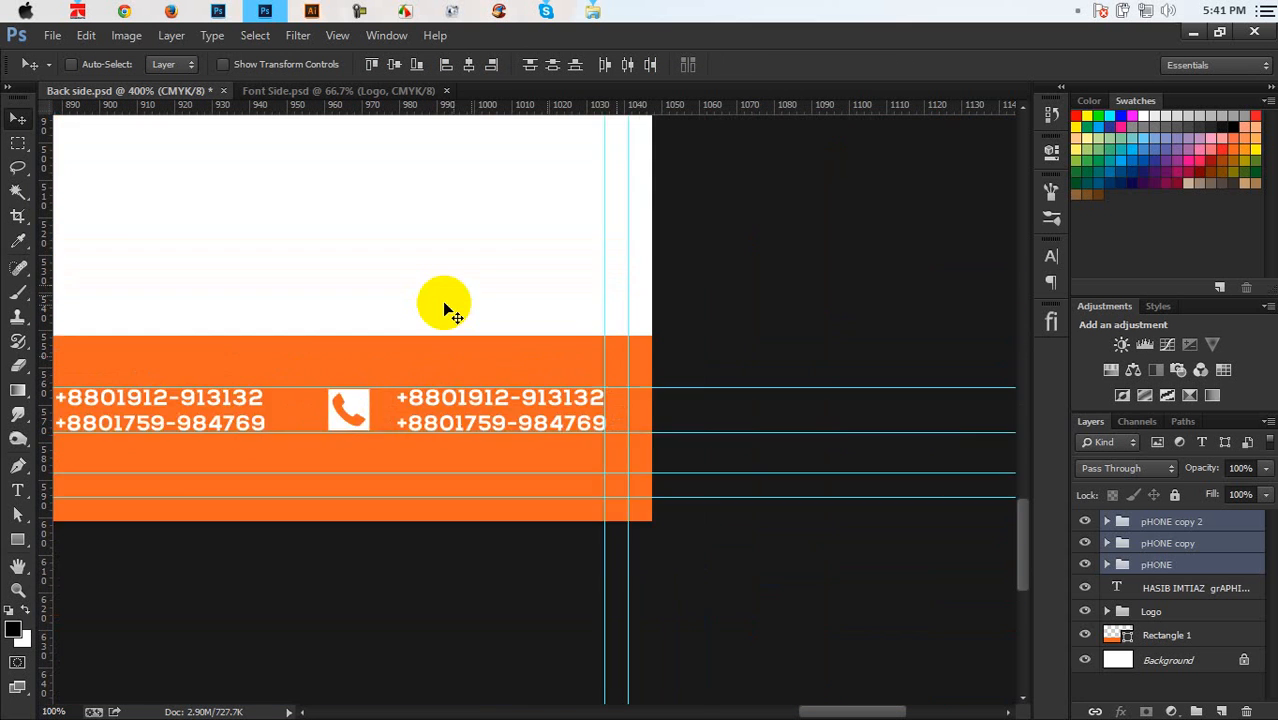
key(ctrl+minus)
key(ctrl+minus)
key(ctrl+plus)
key(ctrl+plus)
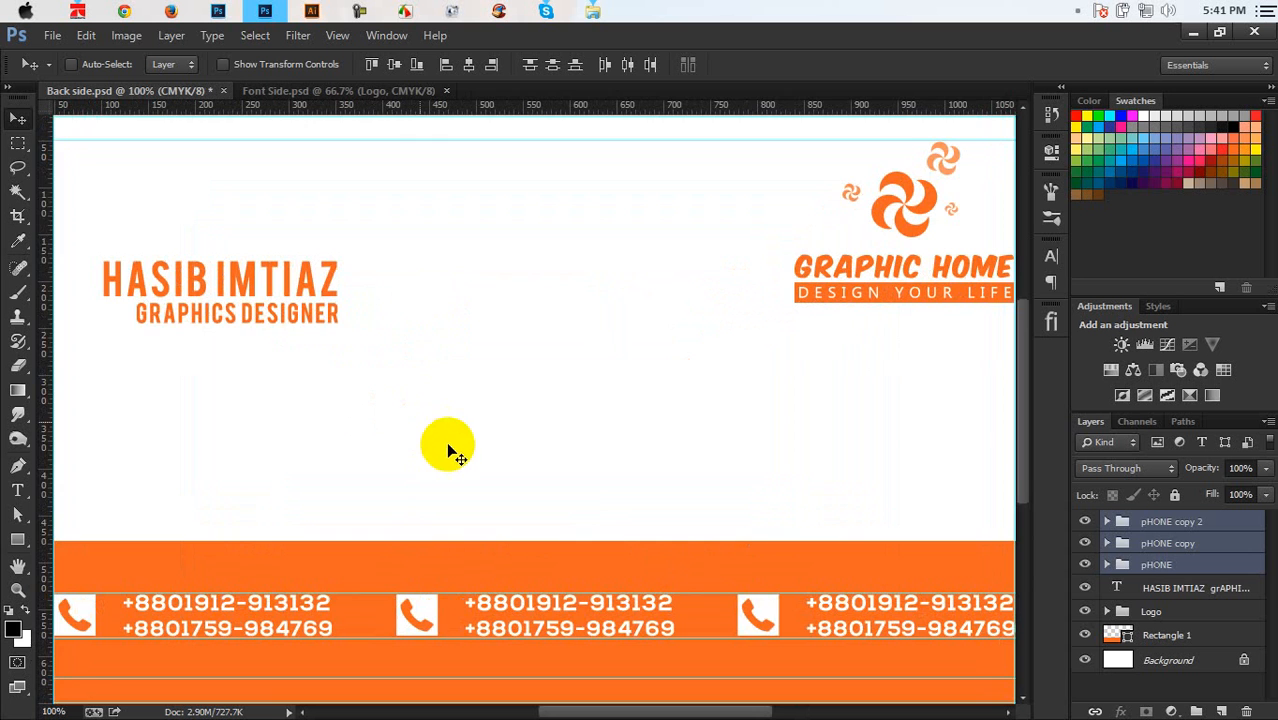
drag(502, 478, 652, 219)
key(ctrl+plus)
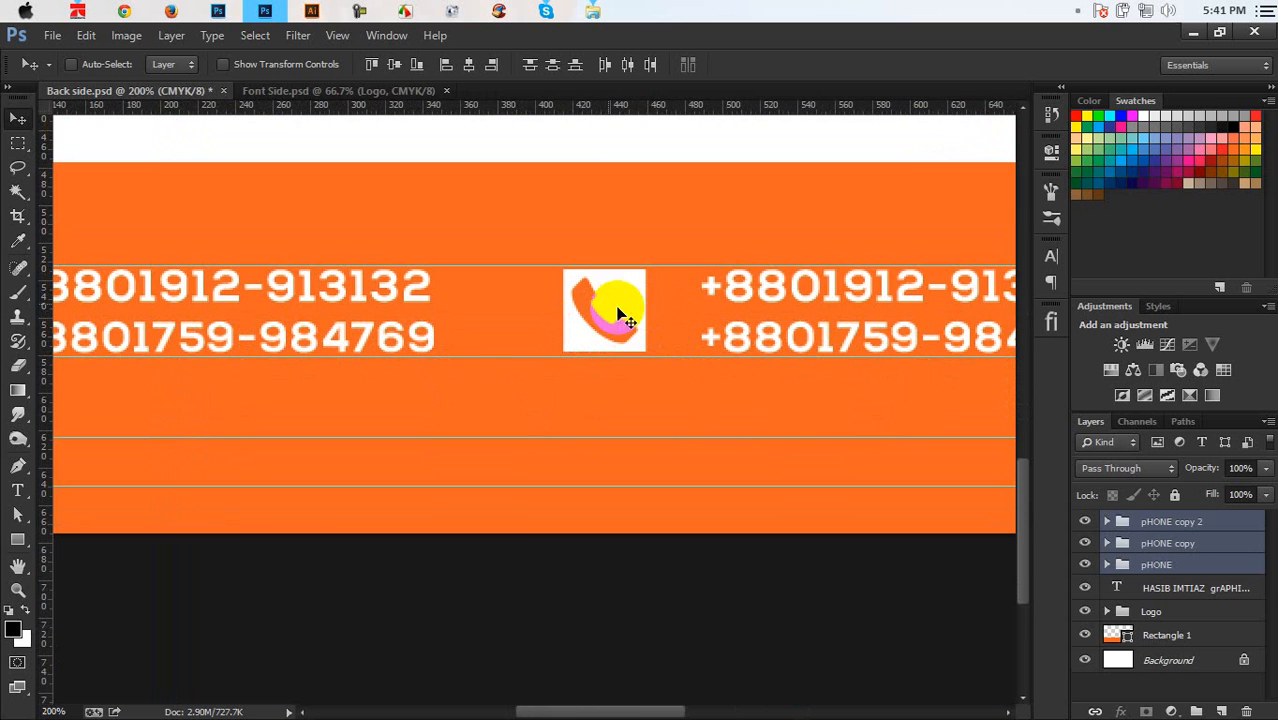
drag(620, 316, 556, 400)
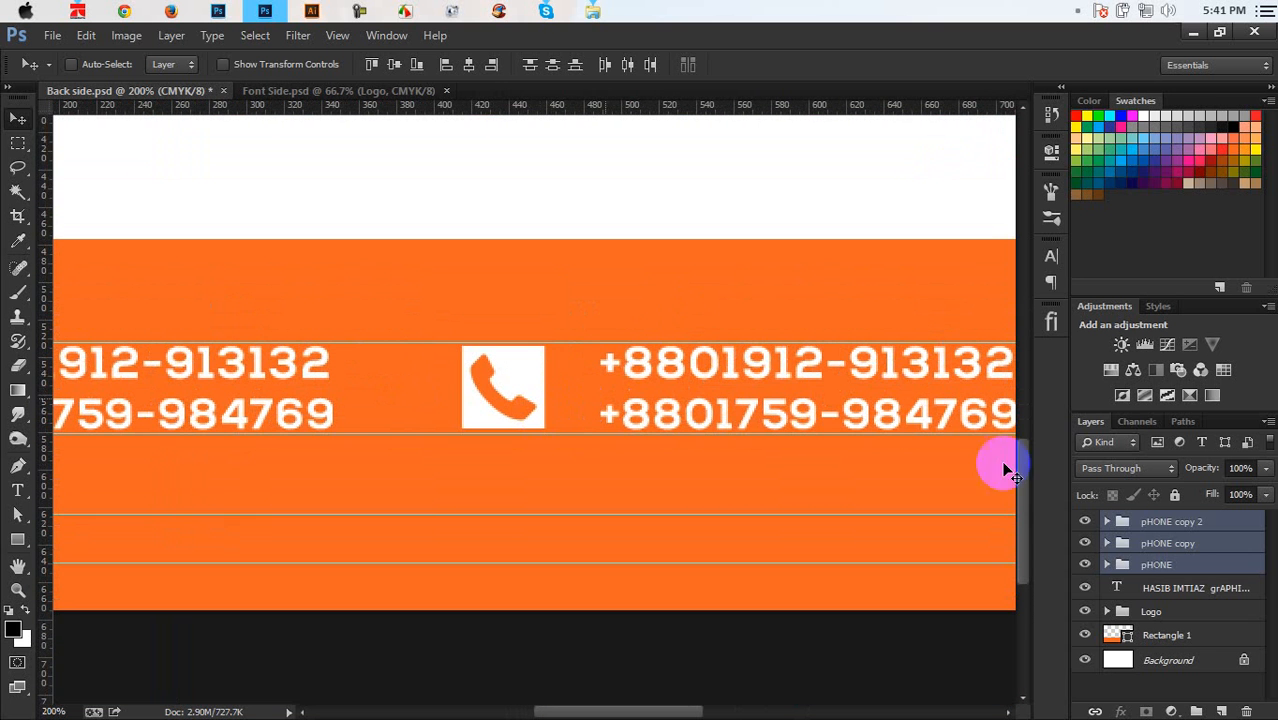
Rename one pHONE copy group to Email
click(1120, 566)
double_click(1148, 545)
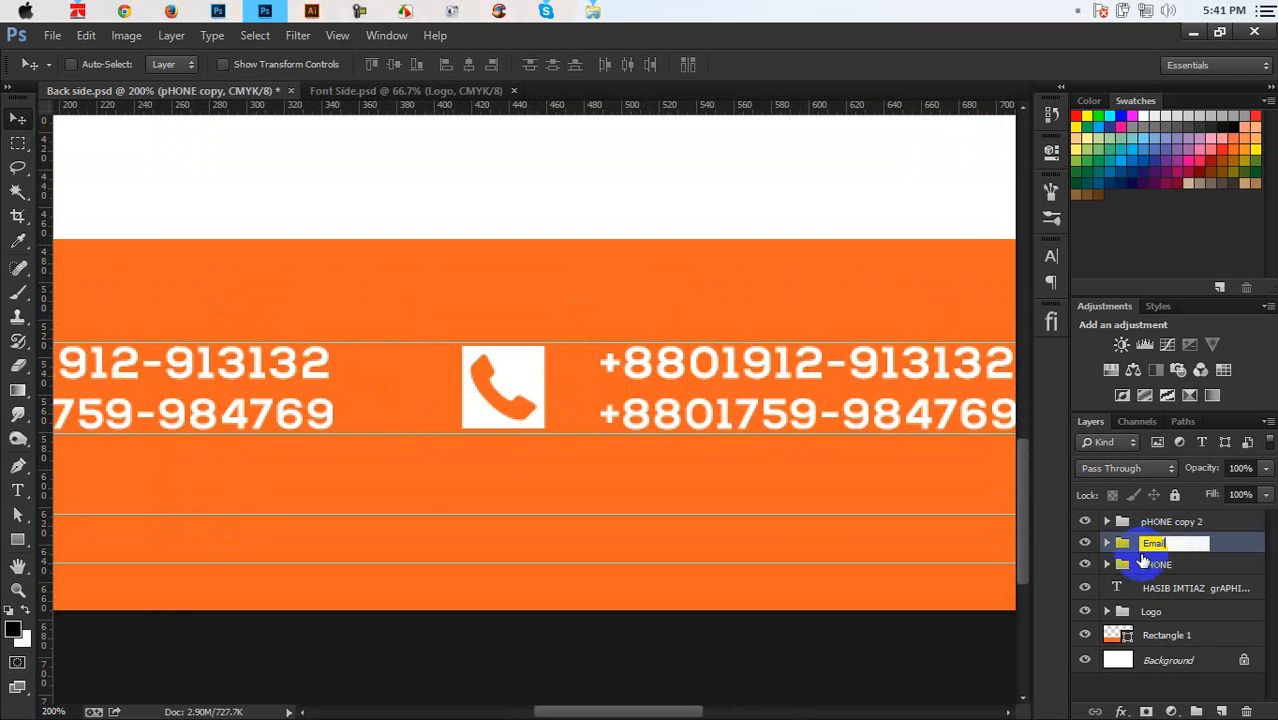
text(Email)
click(1229, 537)
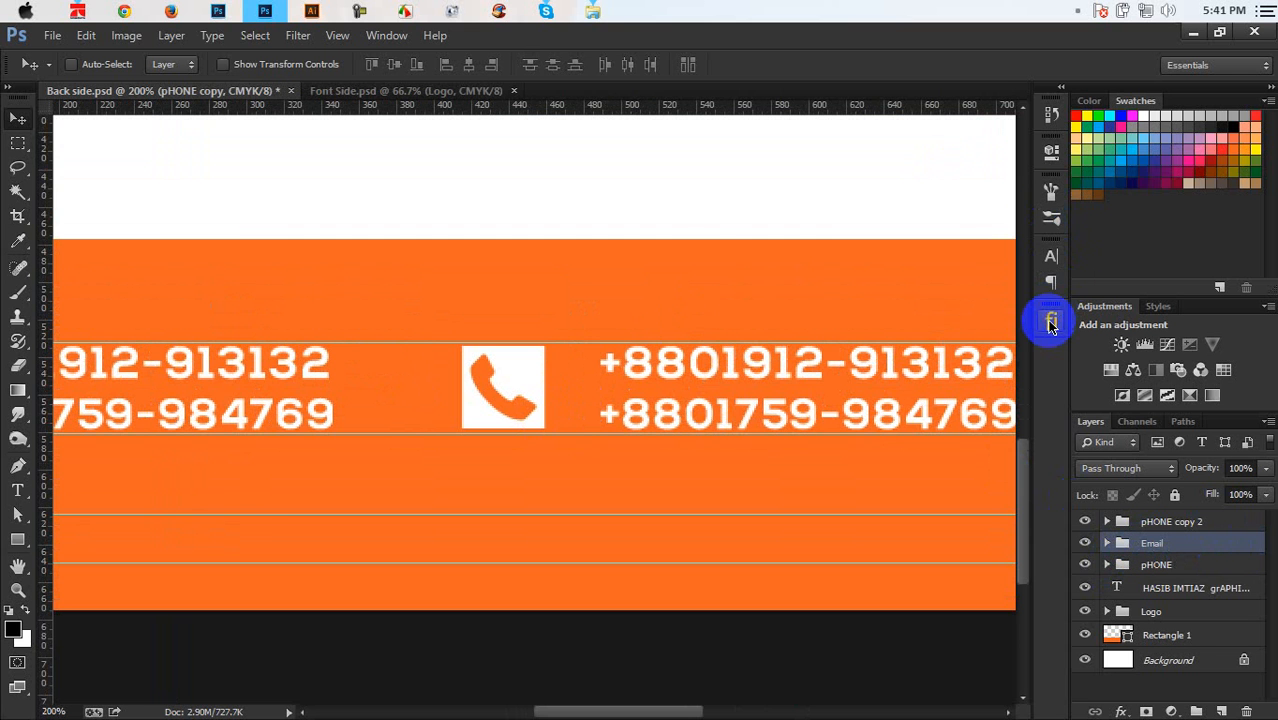
Search the flaticon CC panel for email icons
click(1050, 322)
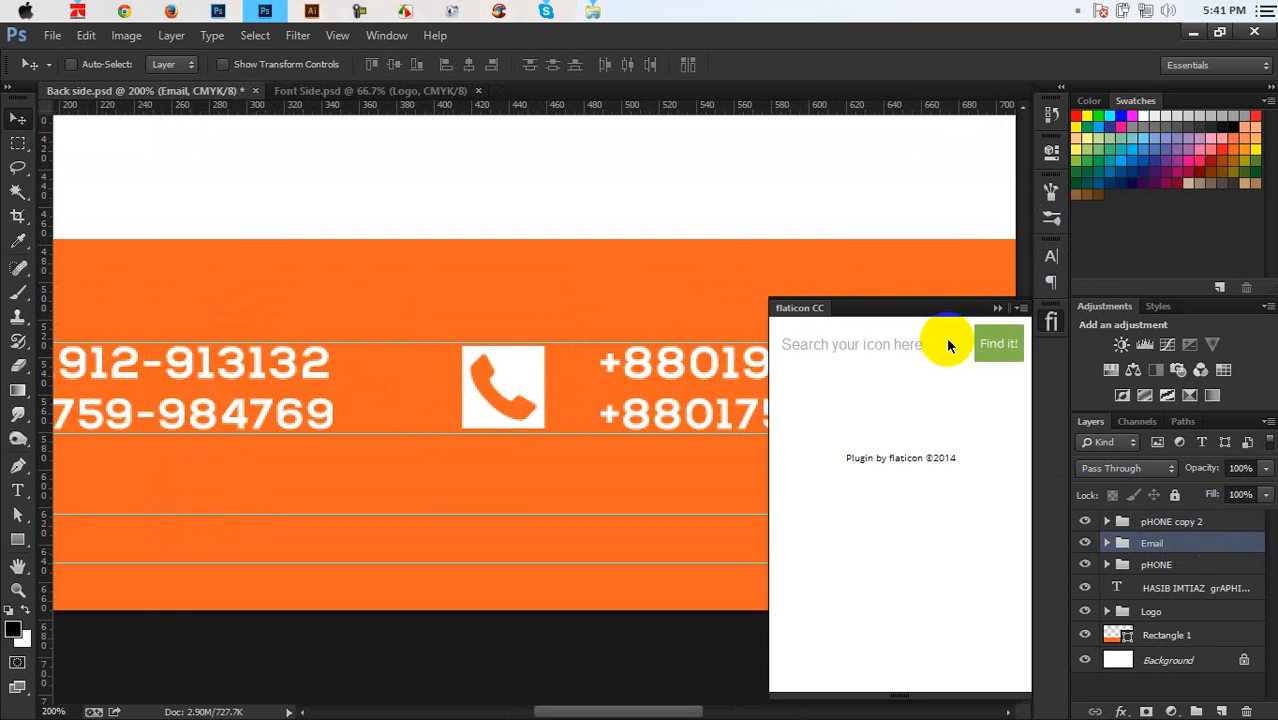
click(947, 341)
text(email)
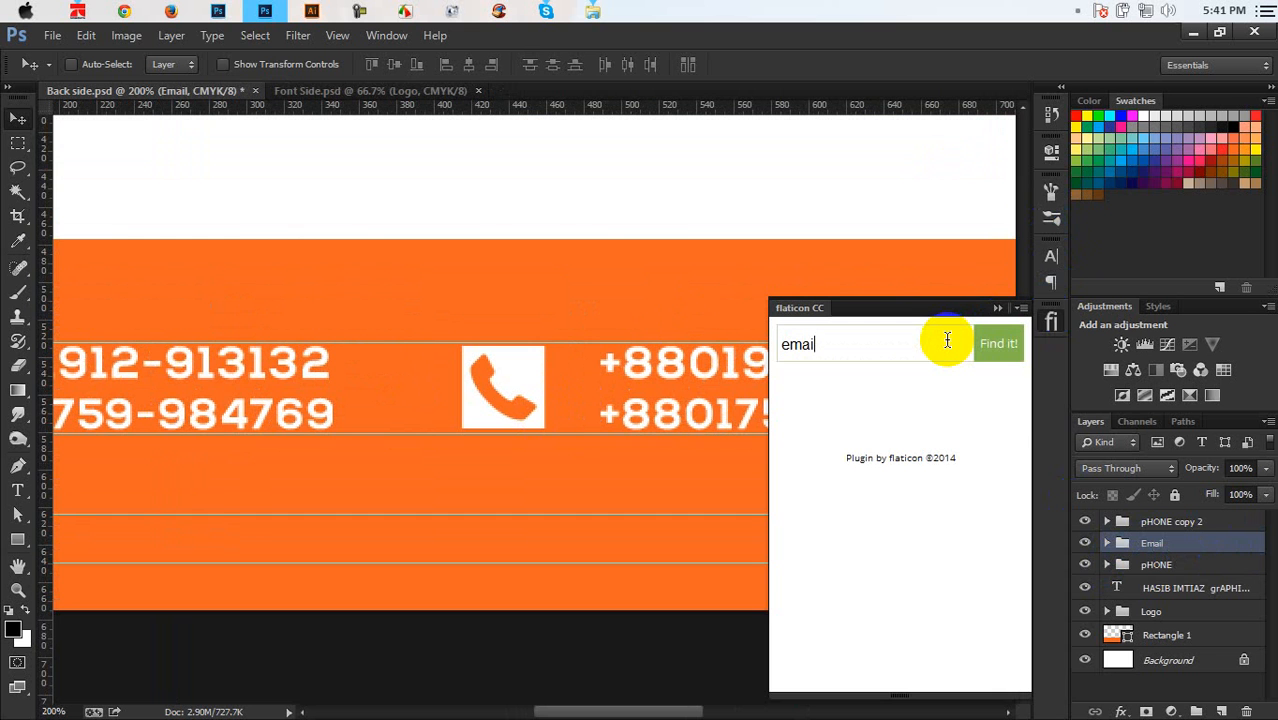
click(1009, 343)
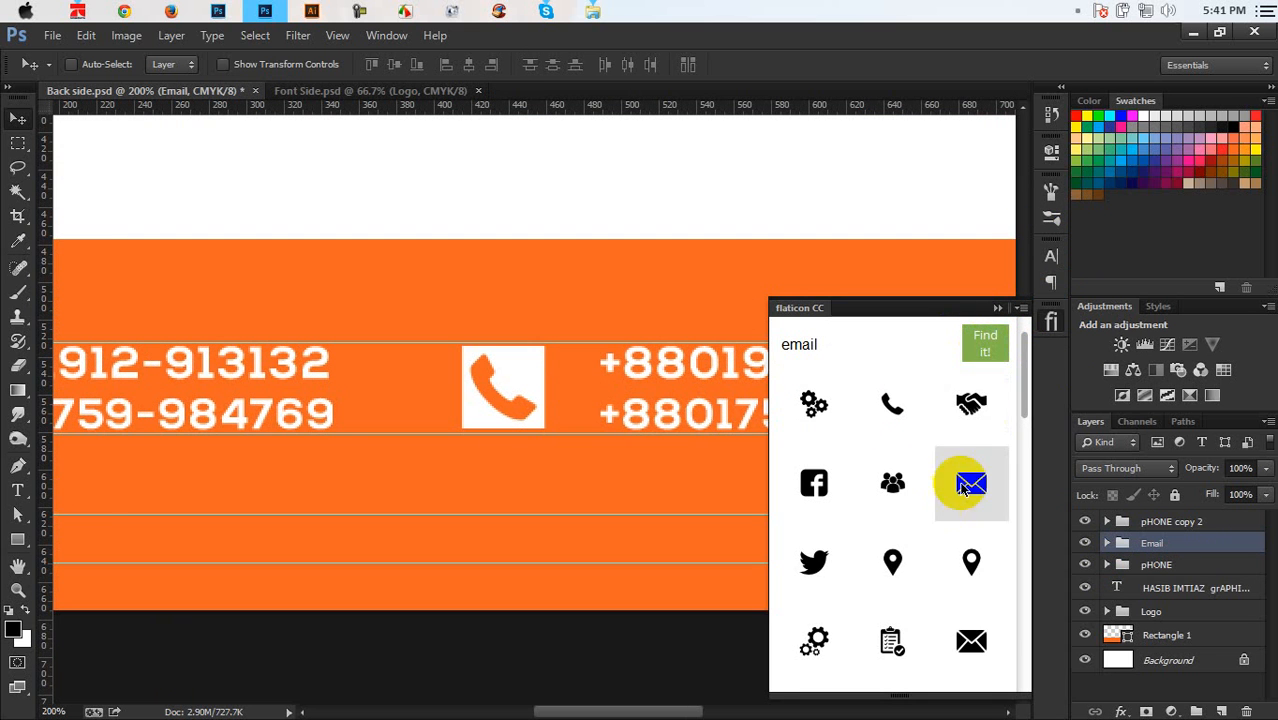
click(975, 350)
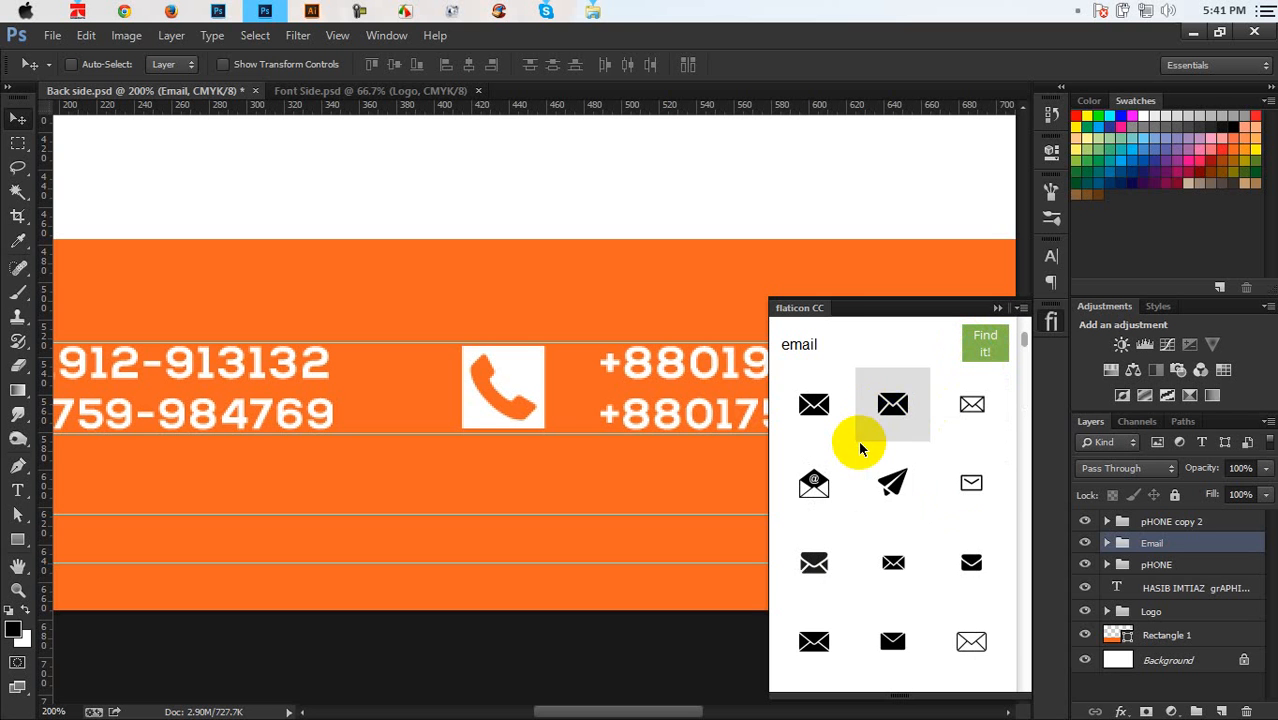
Choose an @ email icon from the results and drag it onto the card
scroll(859, 448, down, 1)
scroll(859, 448, down, 3)
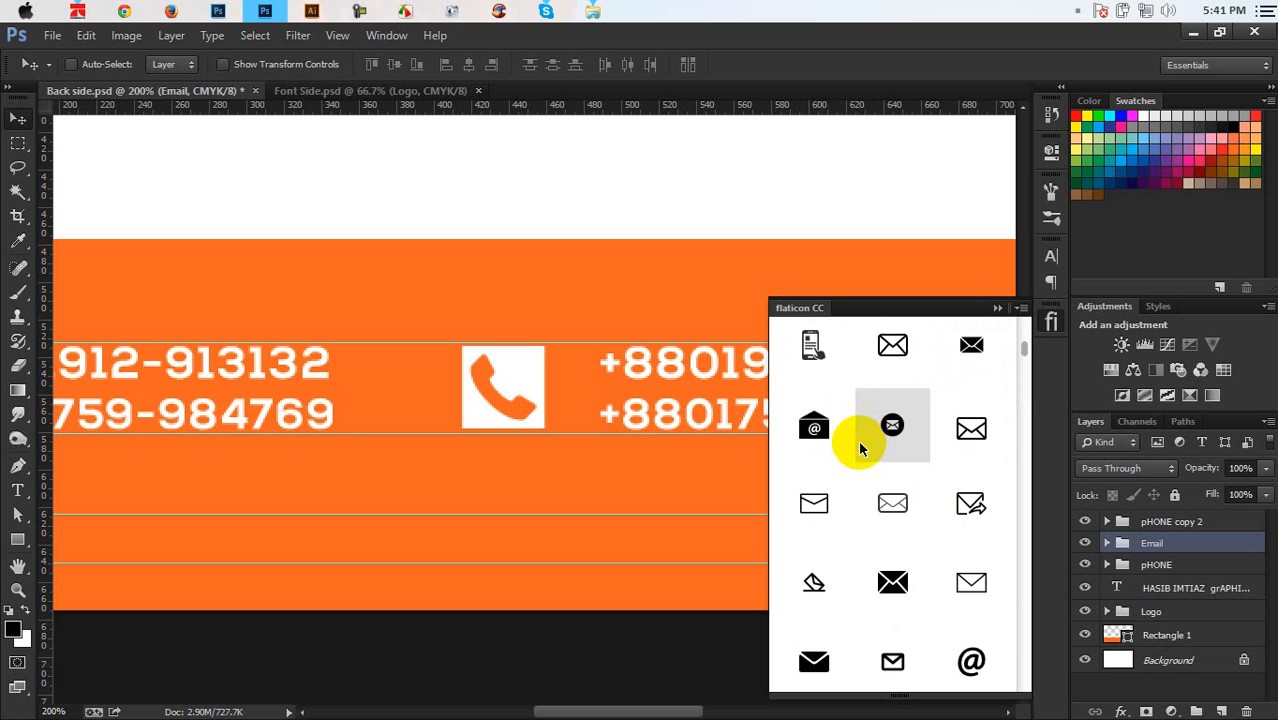
scroll(859, 448, down, 2)
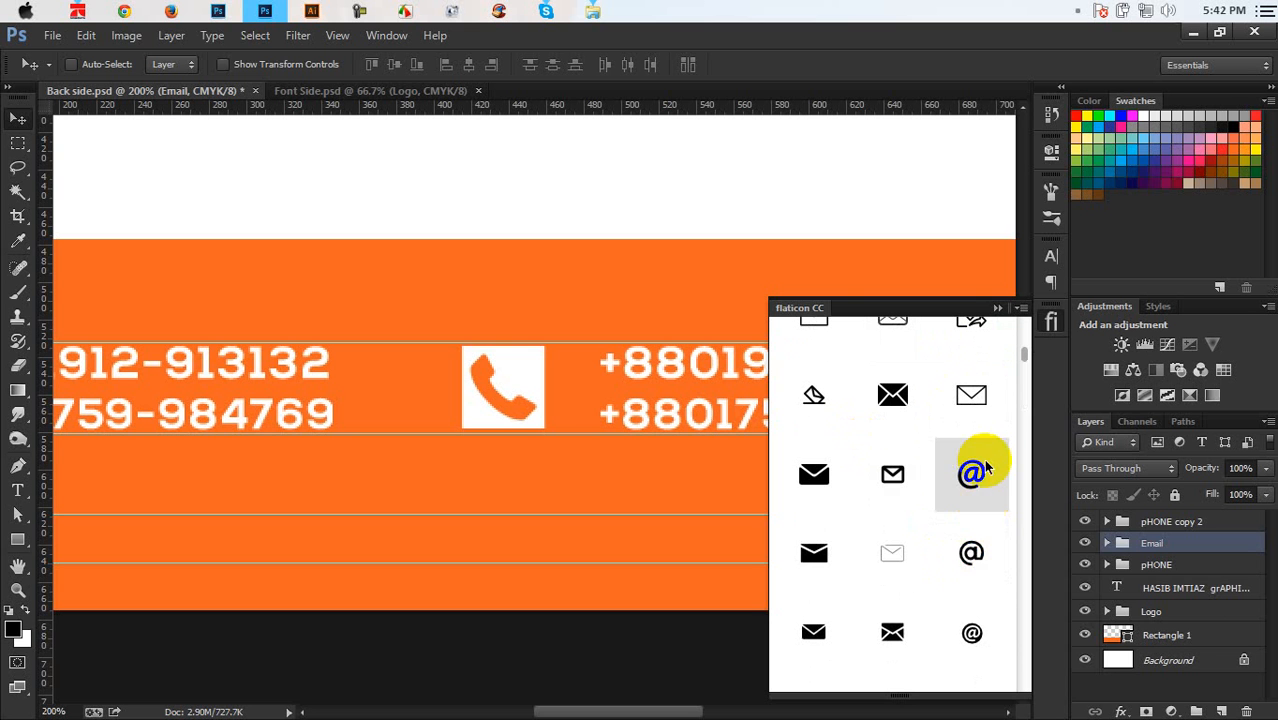
scroll(961, 526, down, 1)
scroll(961, 500, up, 1)
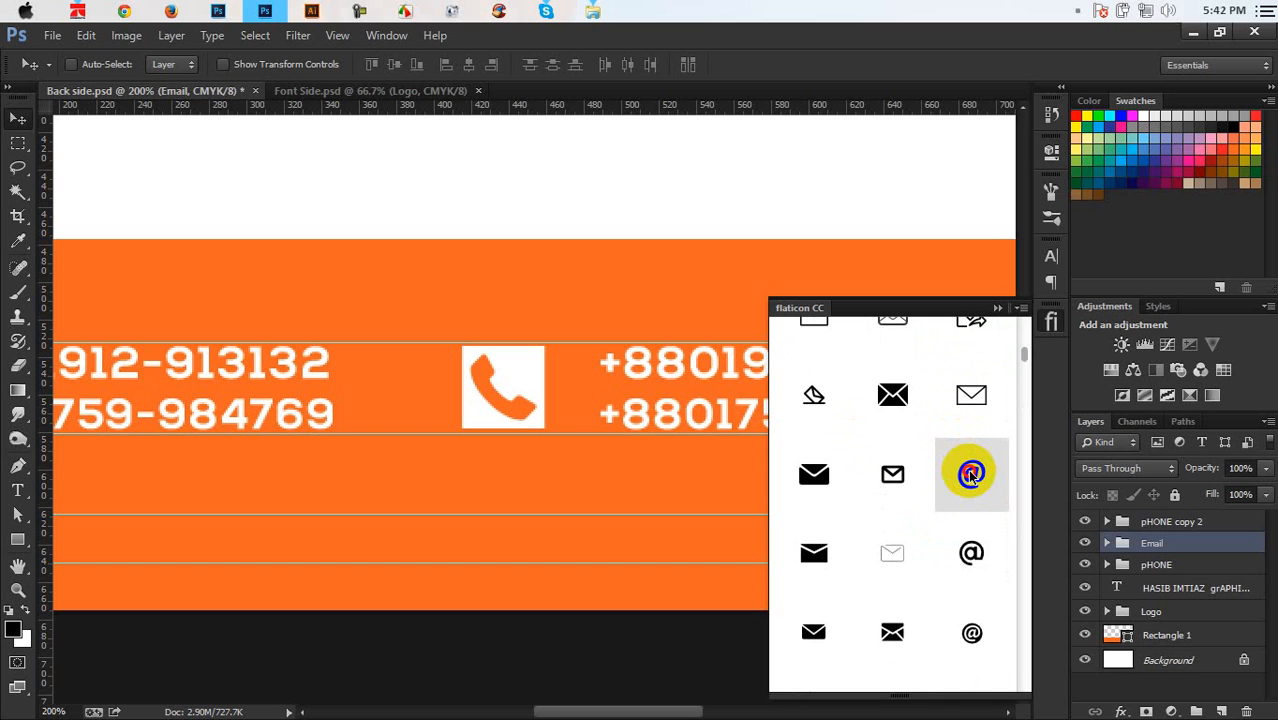
click(970, 476)
drag(972, 478, 672, 396)
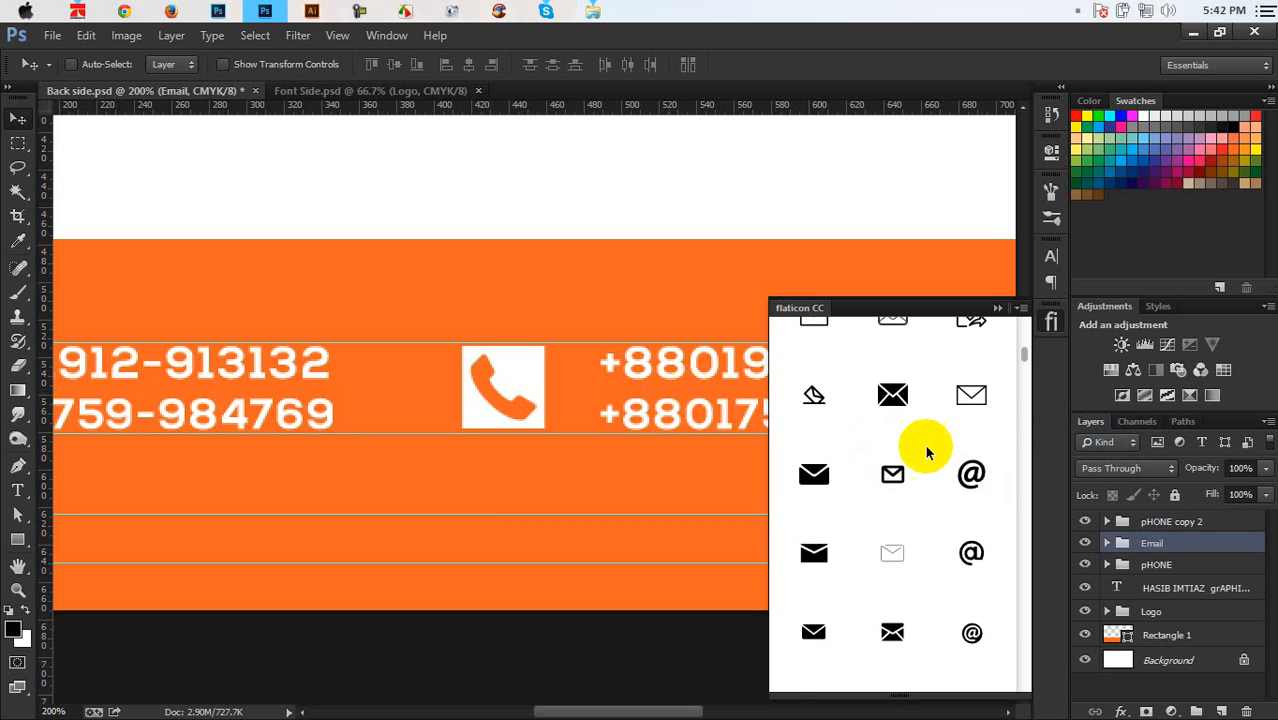
Pick a different @ icon and insert it into the card
scroll(921, 452, down, 5)
scroll(921, 458, down, 10)
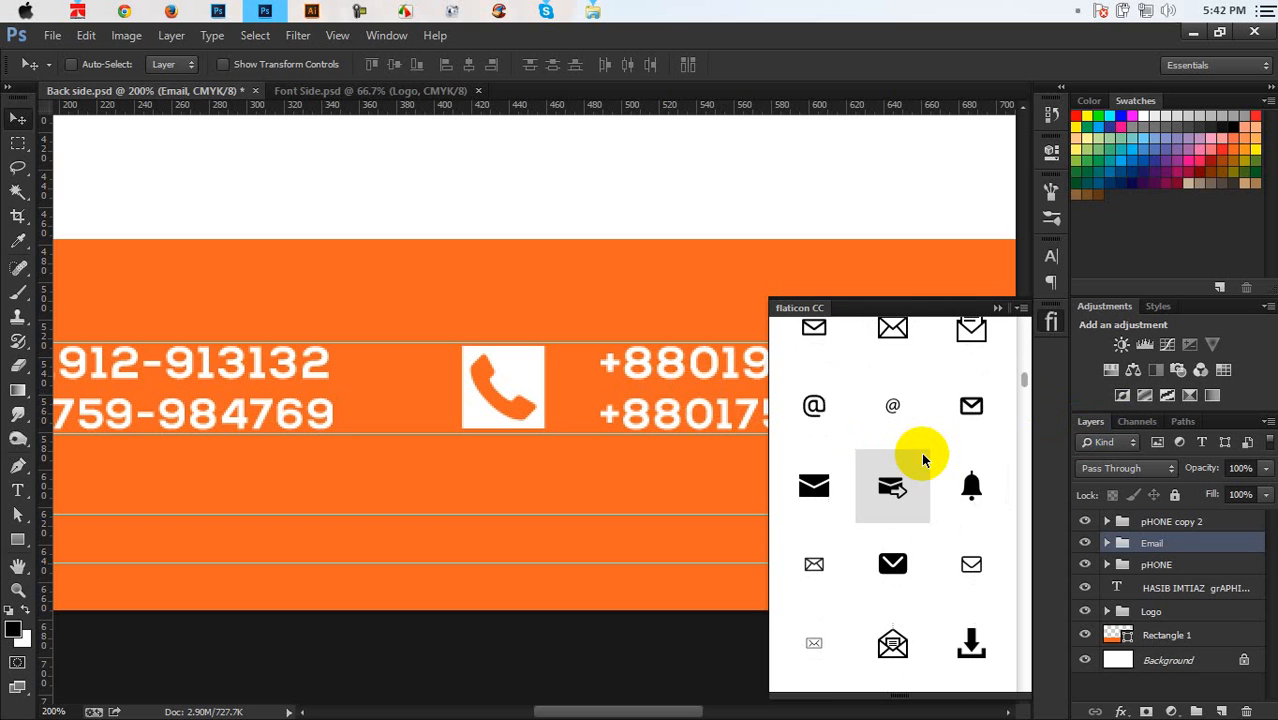
scroll(921, 458, down, 10)
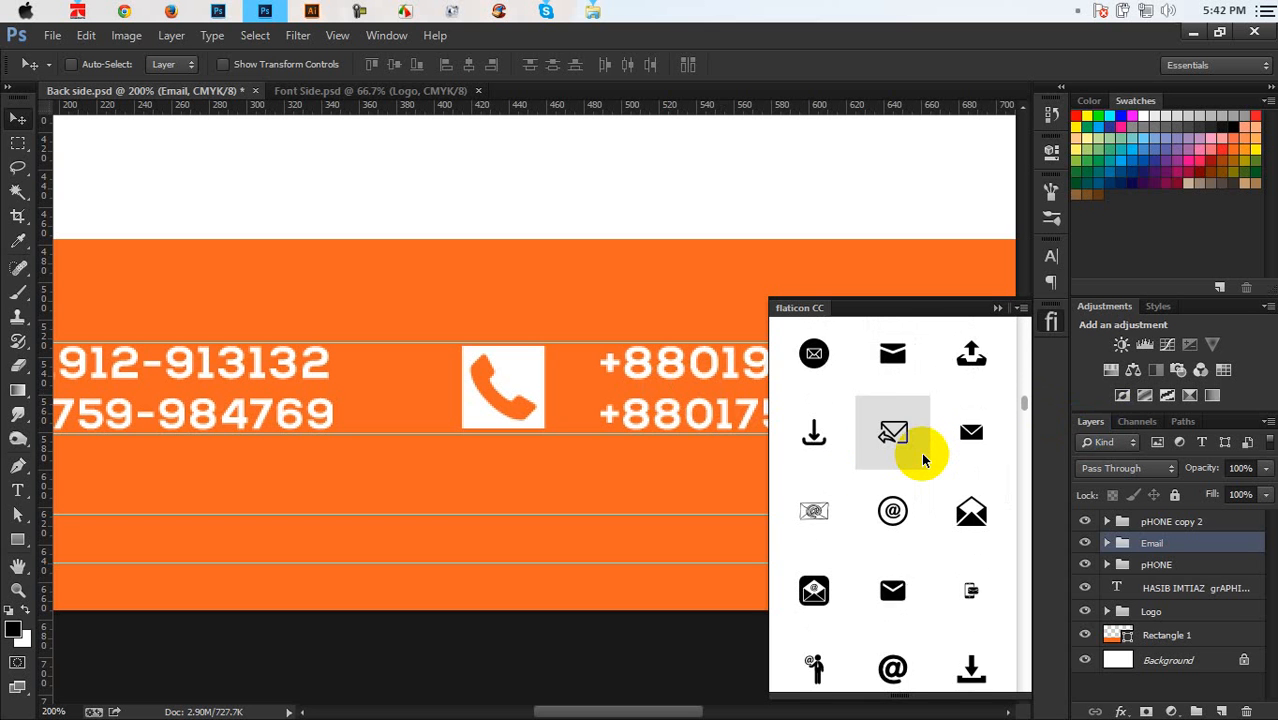
click(912, 481)
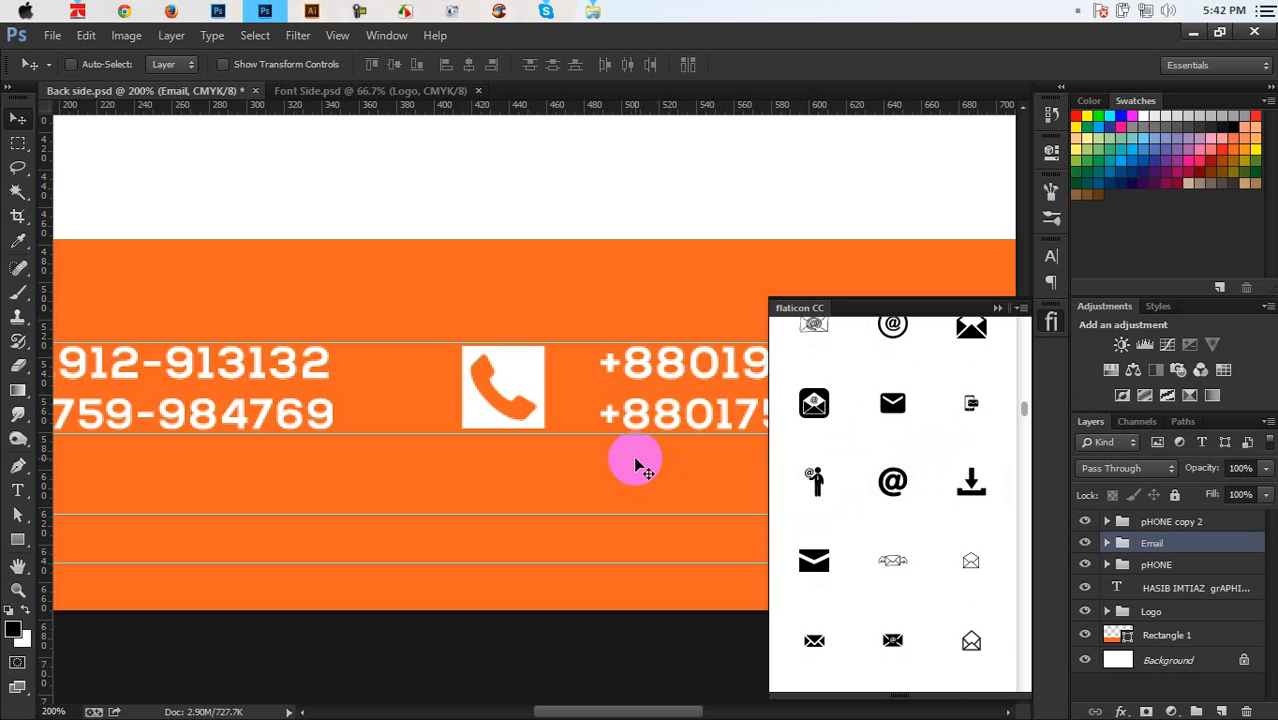
key(ctrl+minus)
key(ctrl+minus)
key(ctrl+minus)
key(ctrl+plus)
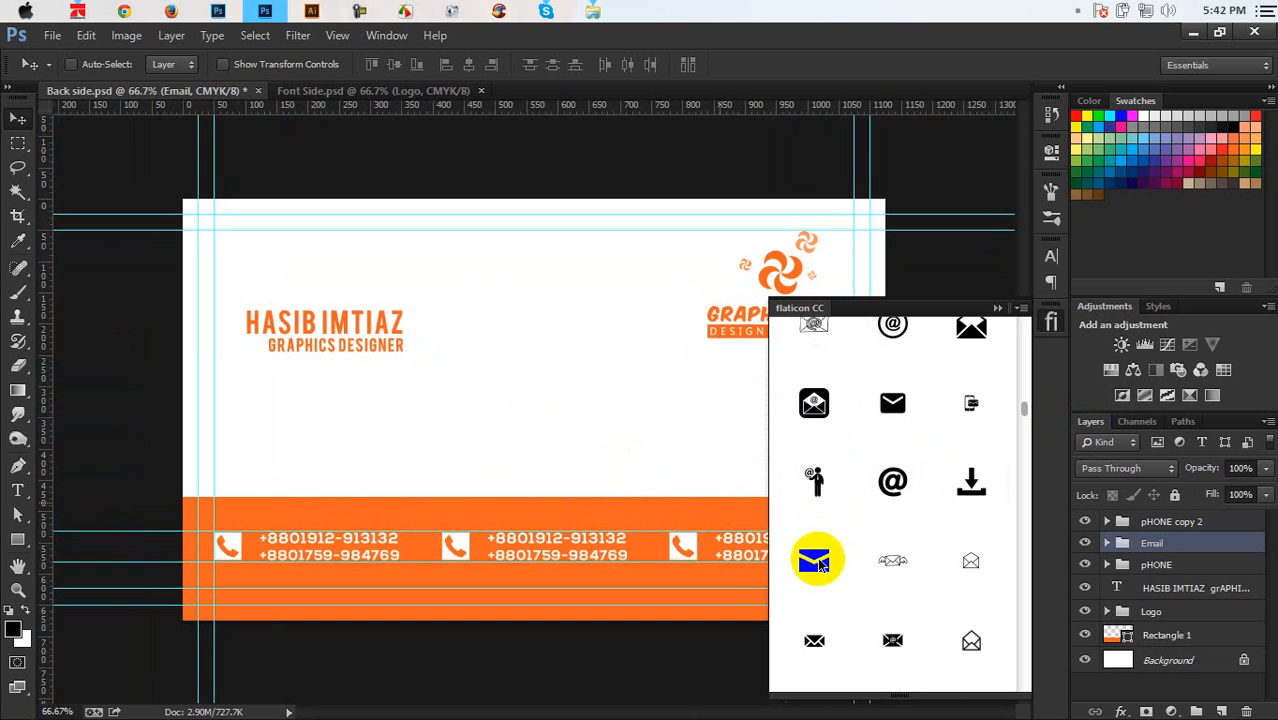
double_click(892, 482)
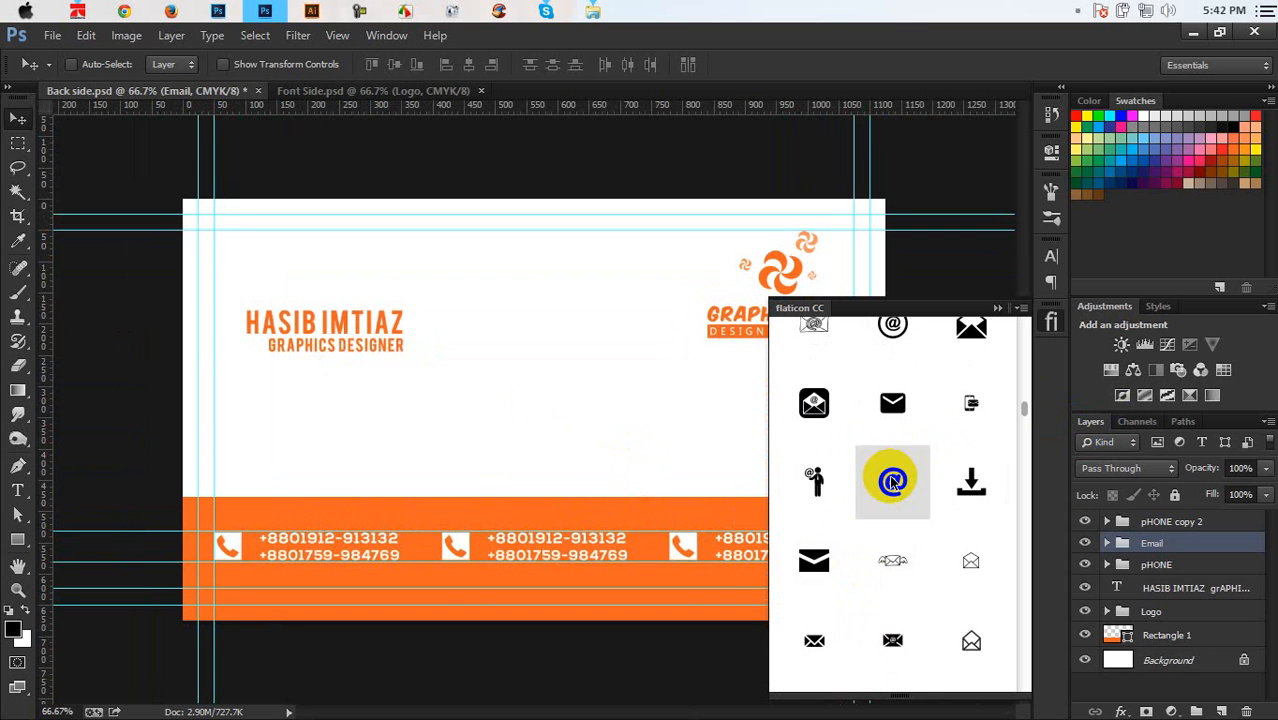
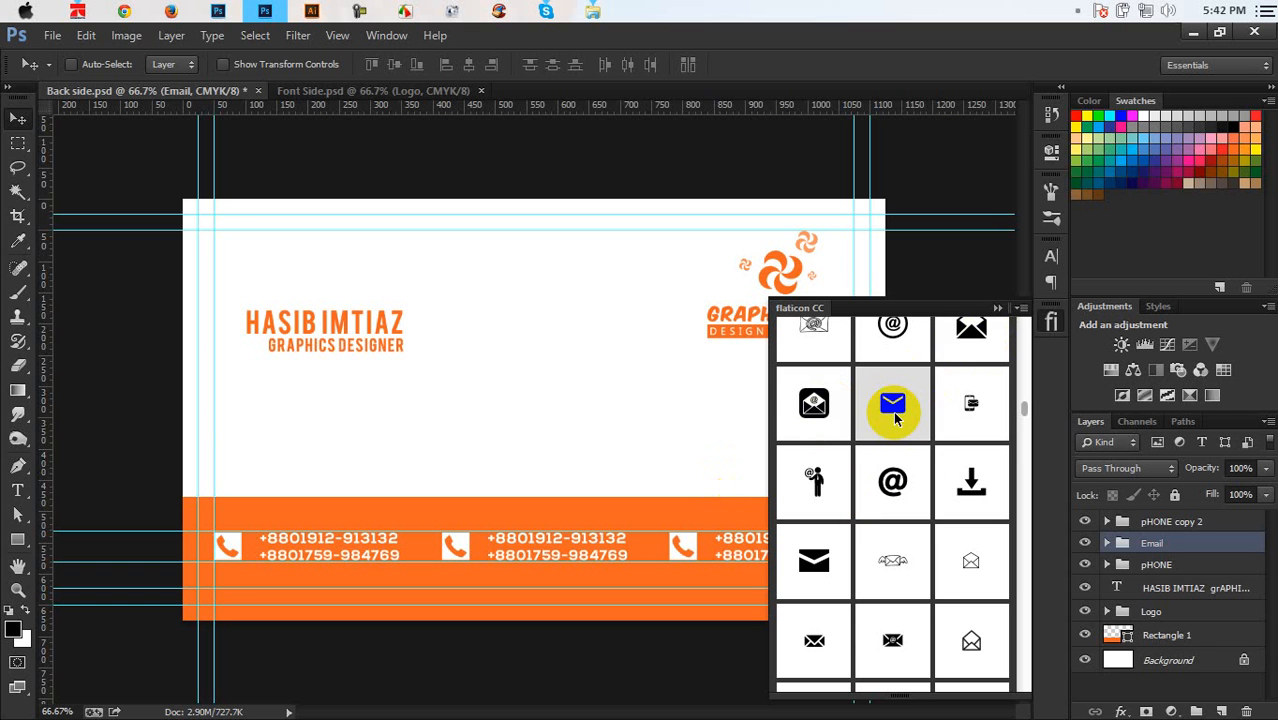
Scroll the email icon results and select the Arroba Sign @ icon to view its details
scroll(917, 447, down, 10)
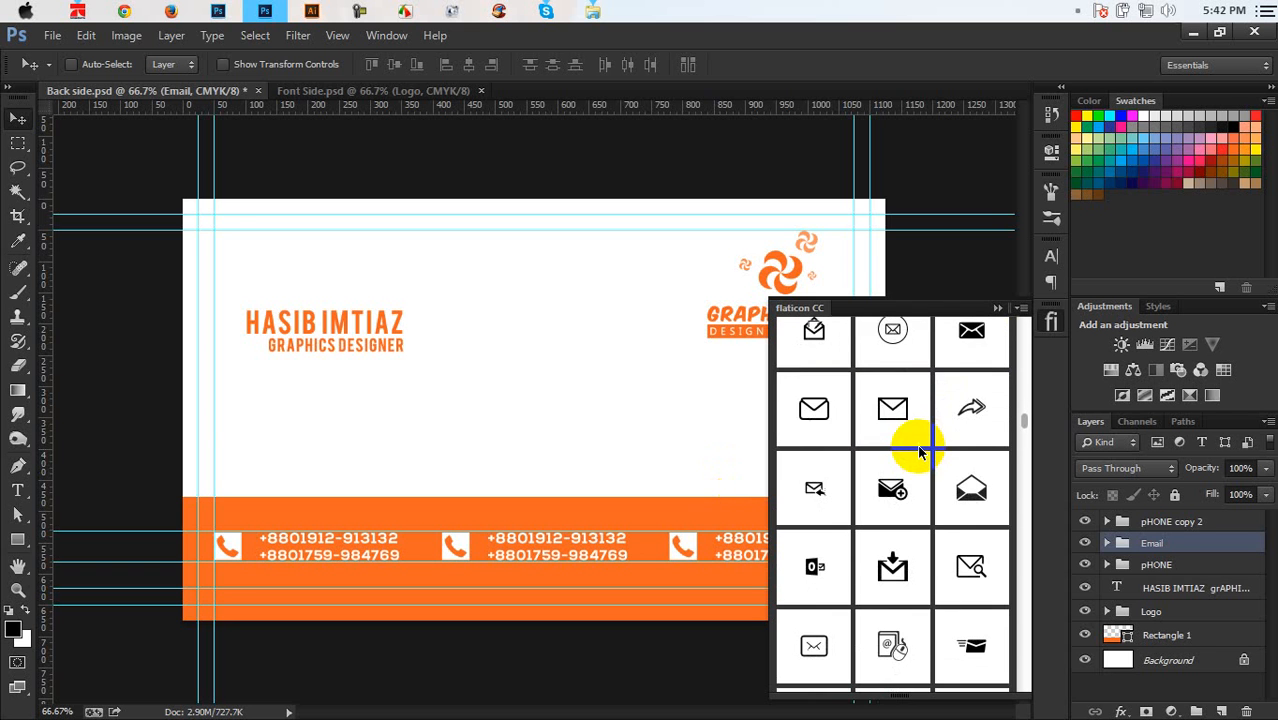
scroll(919, 452, down, 3)
scroll(919, 452, down, 1)
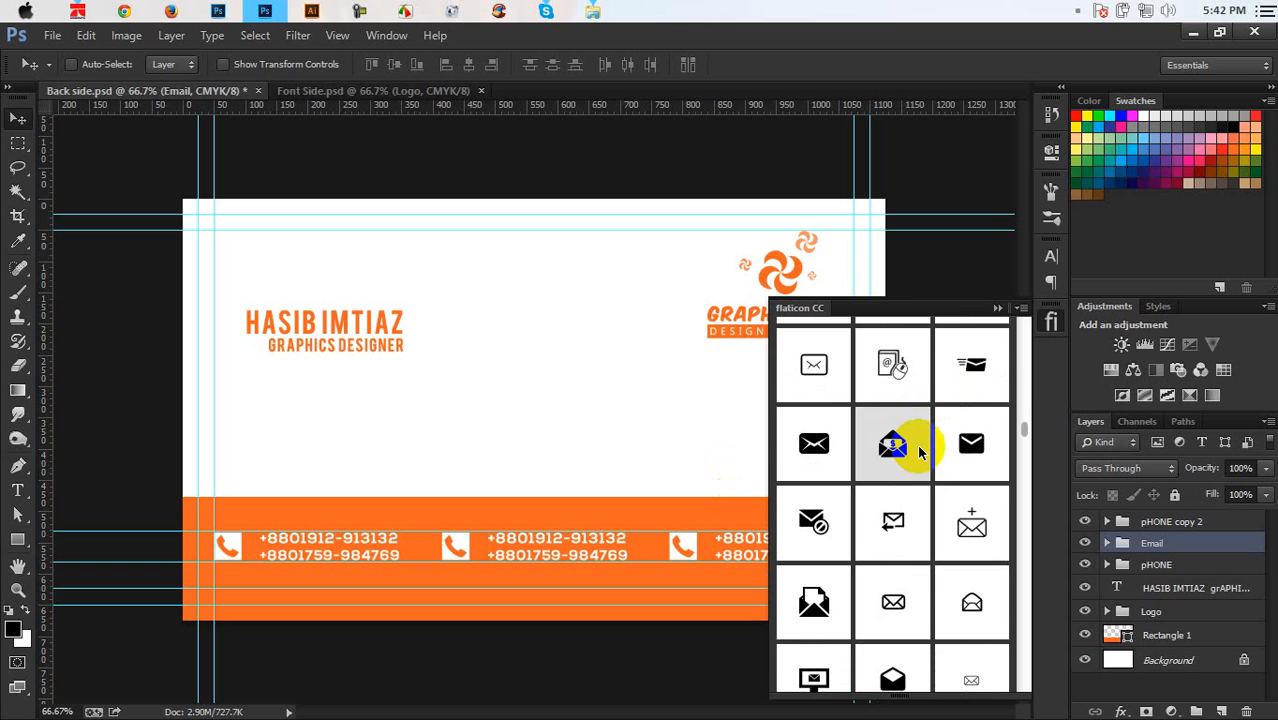
scroll(917, 444, down, 1)
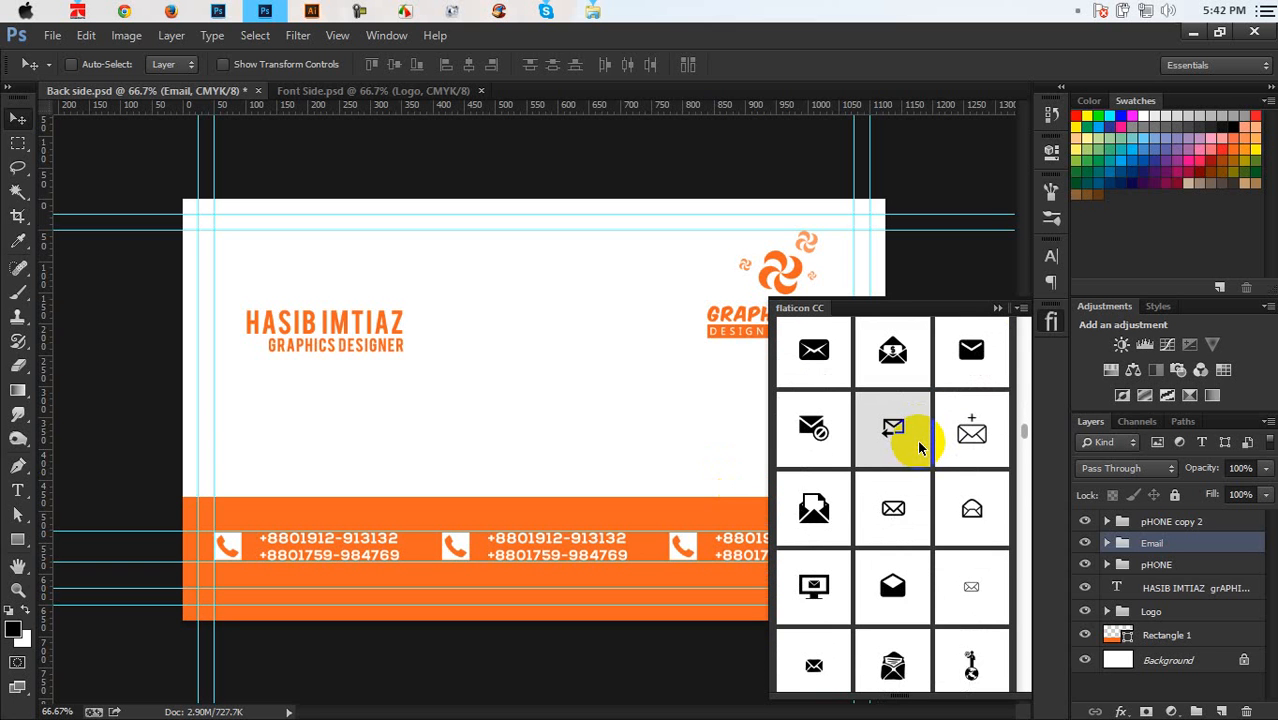
scroll(915, 452, down, 6)
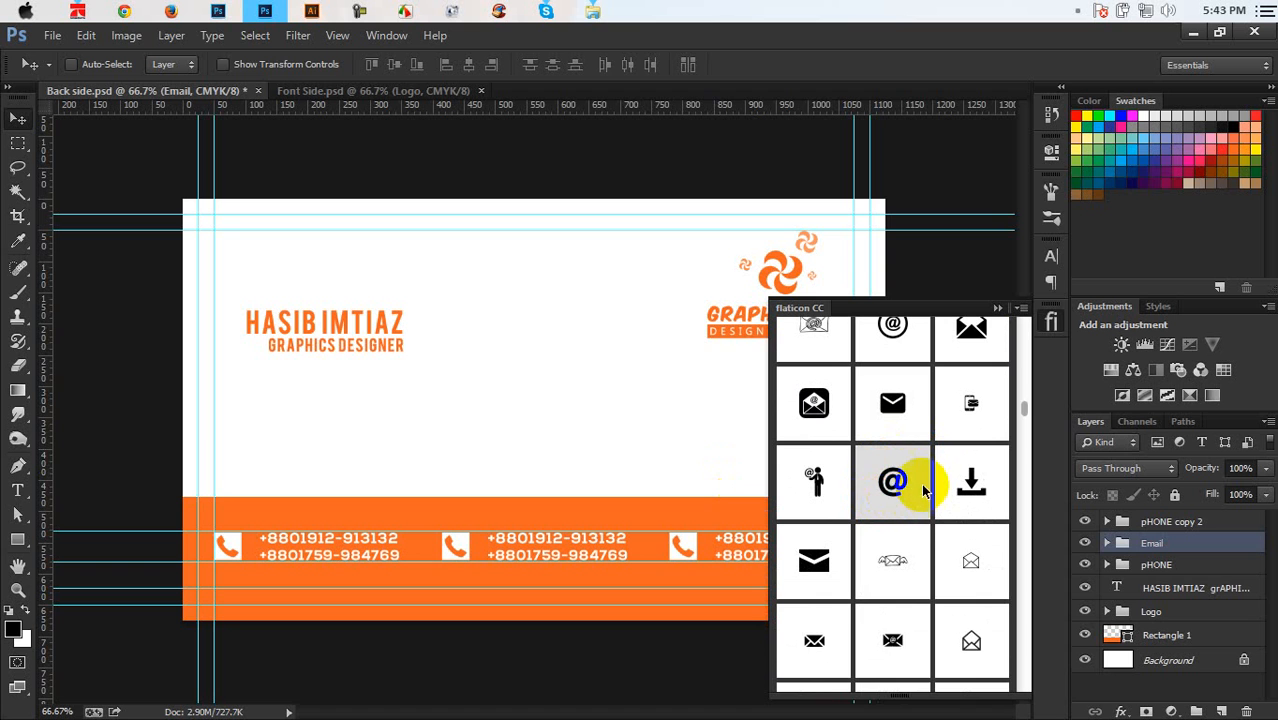
click(896, 479)
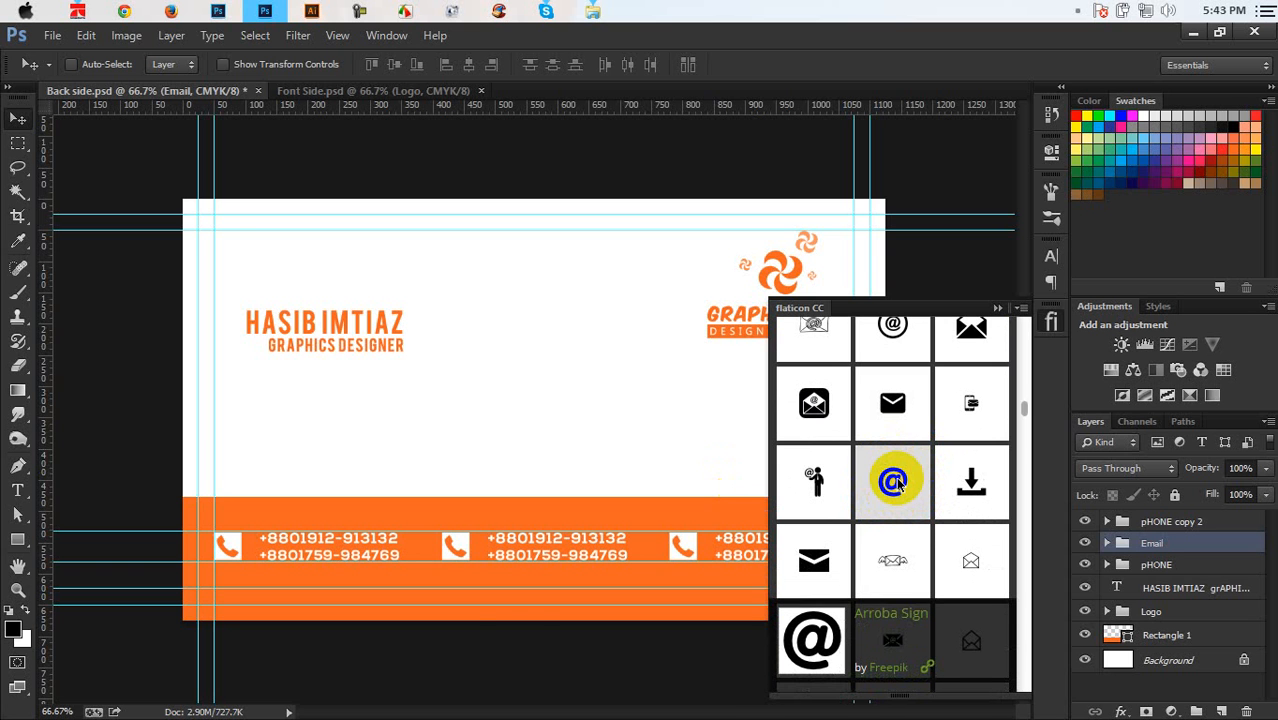
Insert the @ icon onto the orange contact band and move its layer into the Email group
click(894, 482)
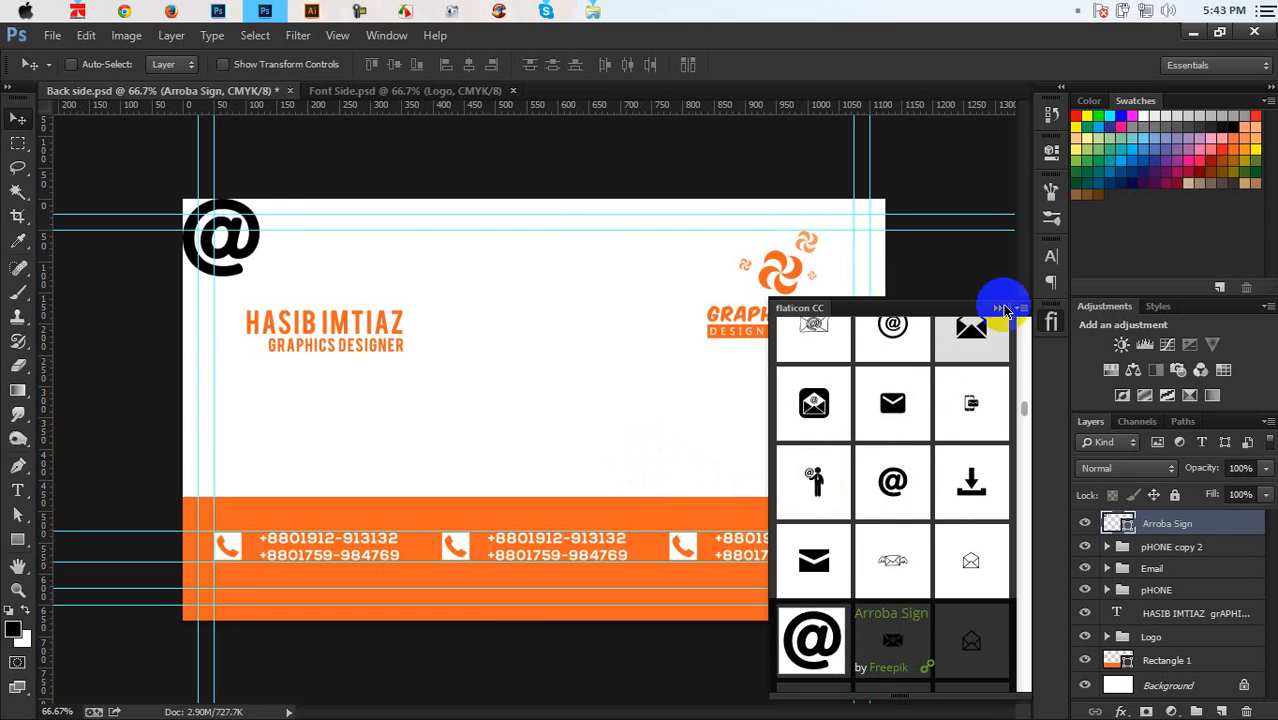
click(996, 306)
drag(287, 272, 532, 590)
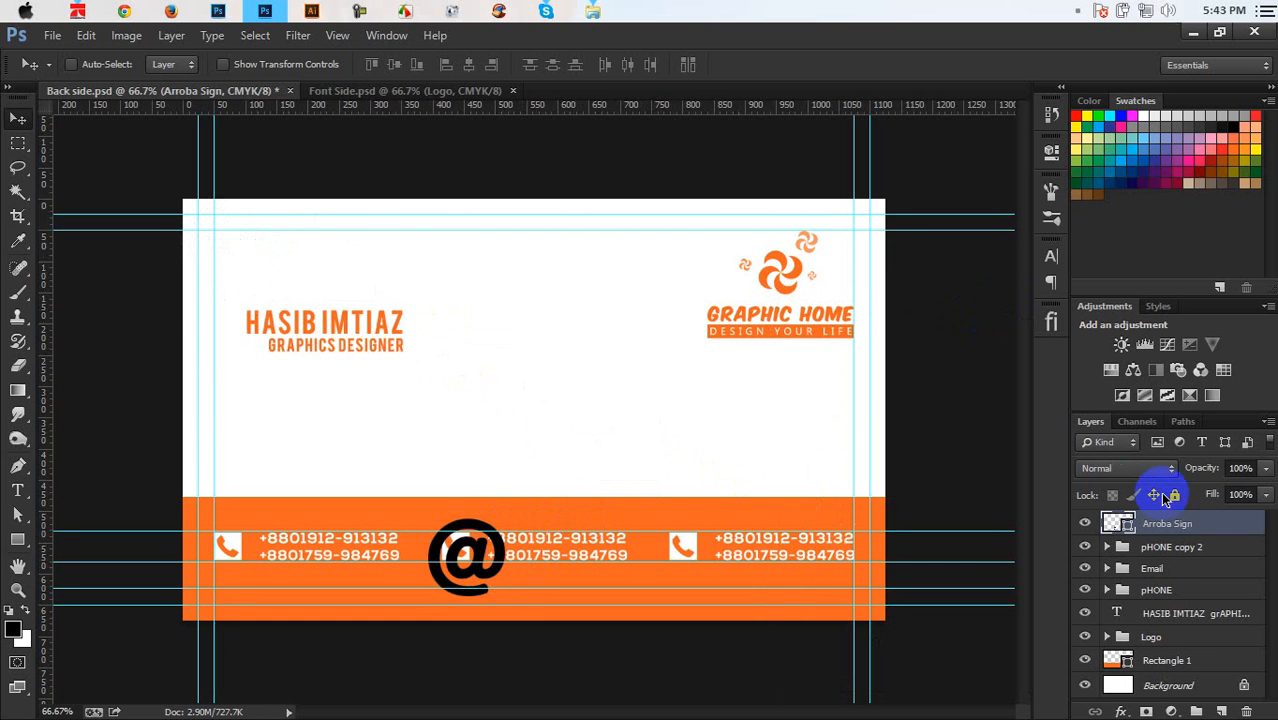
click(1107, 568)
drag(1155, 522, 1170, 594)
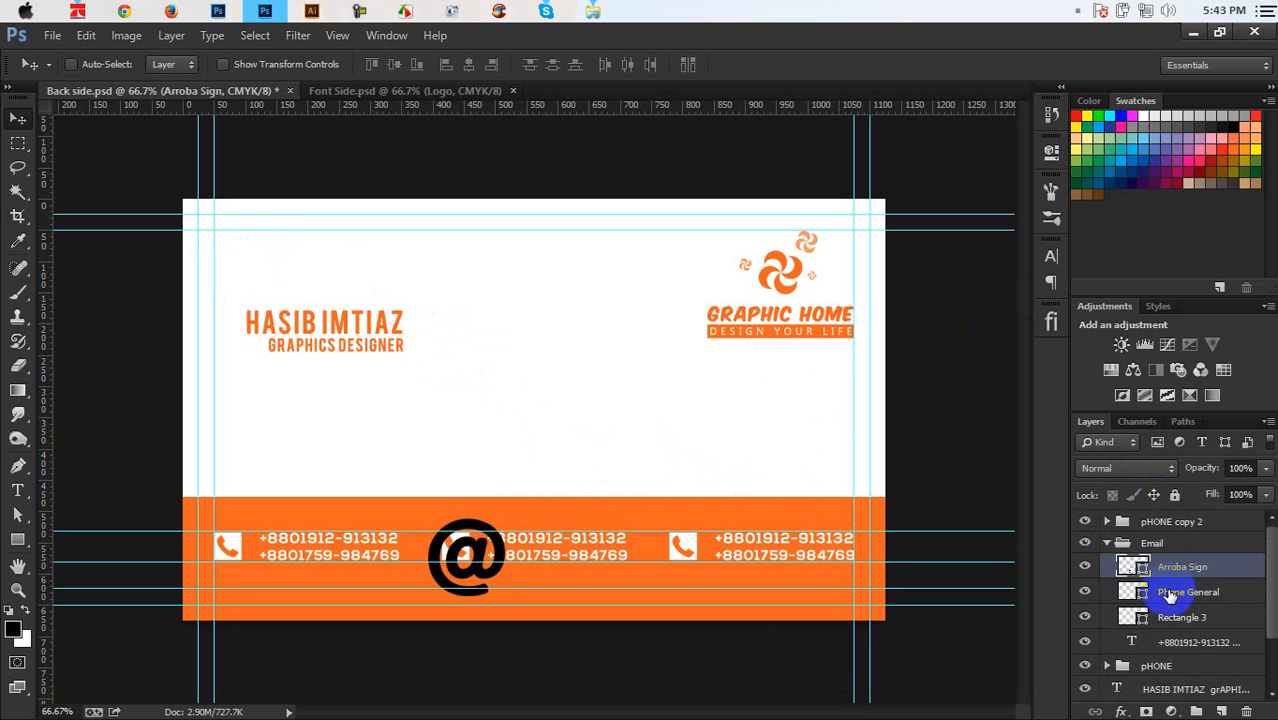
click(1170, 594)
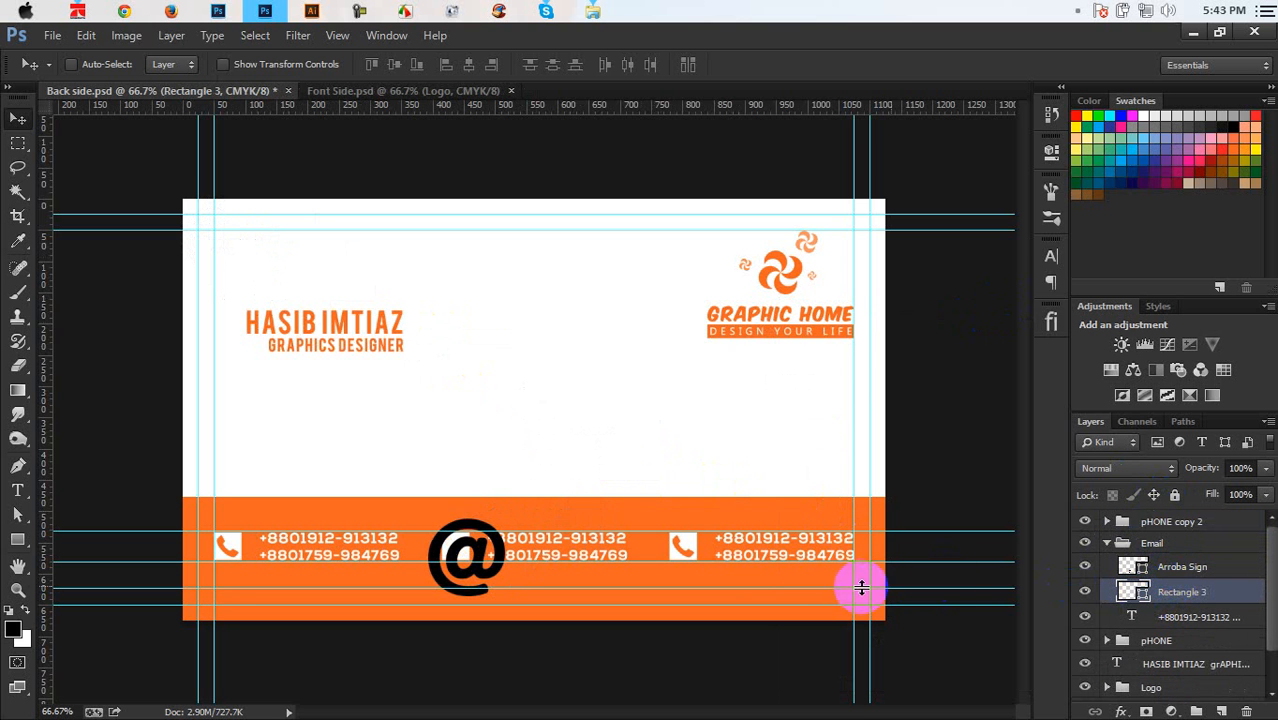
key(ctrl+plus)
scroll(551, 505, down, 5)
key(ctrl+plus)
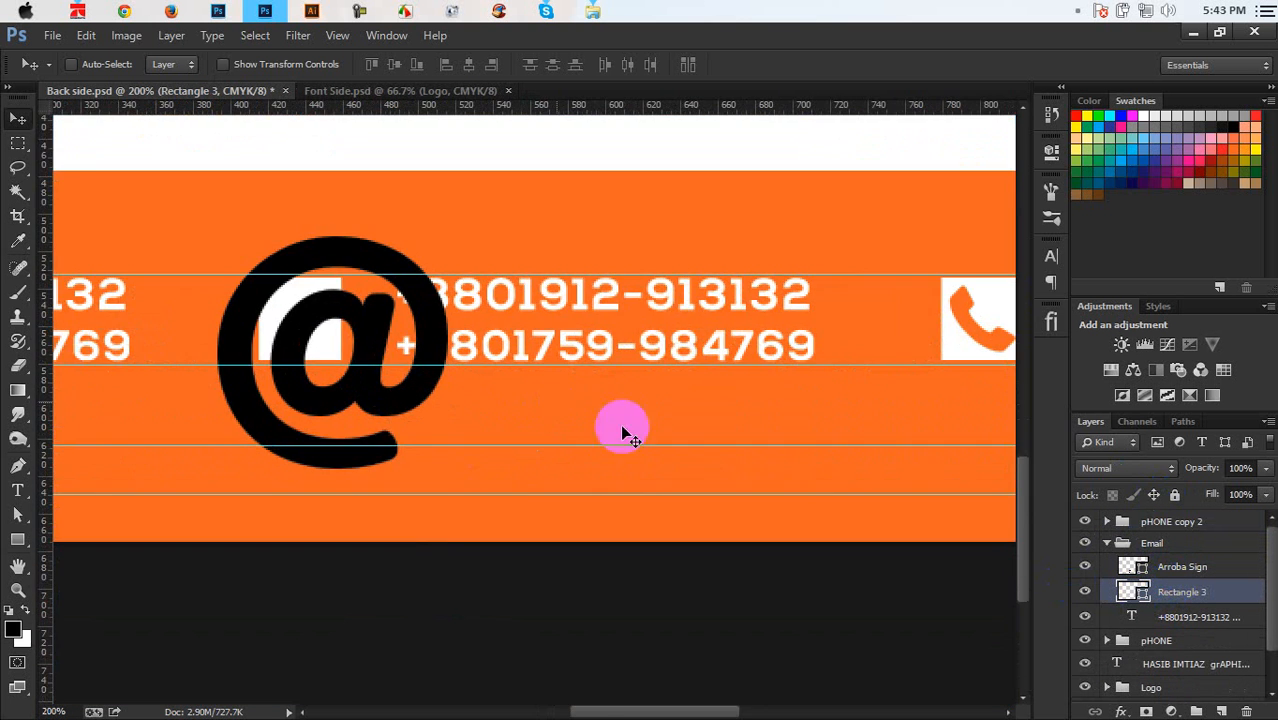
Colour the @ sign orange (#f26522) by sampling the band's colour
double_click(1120, 593)
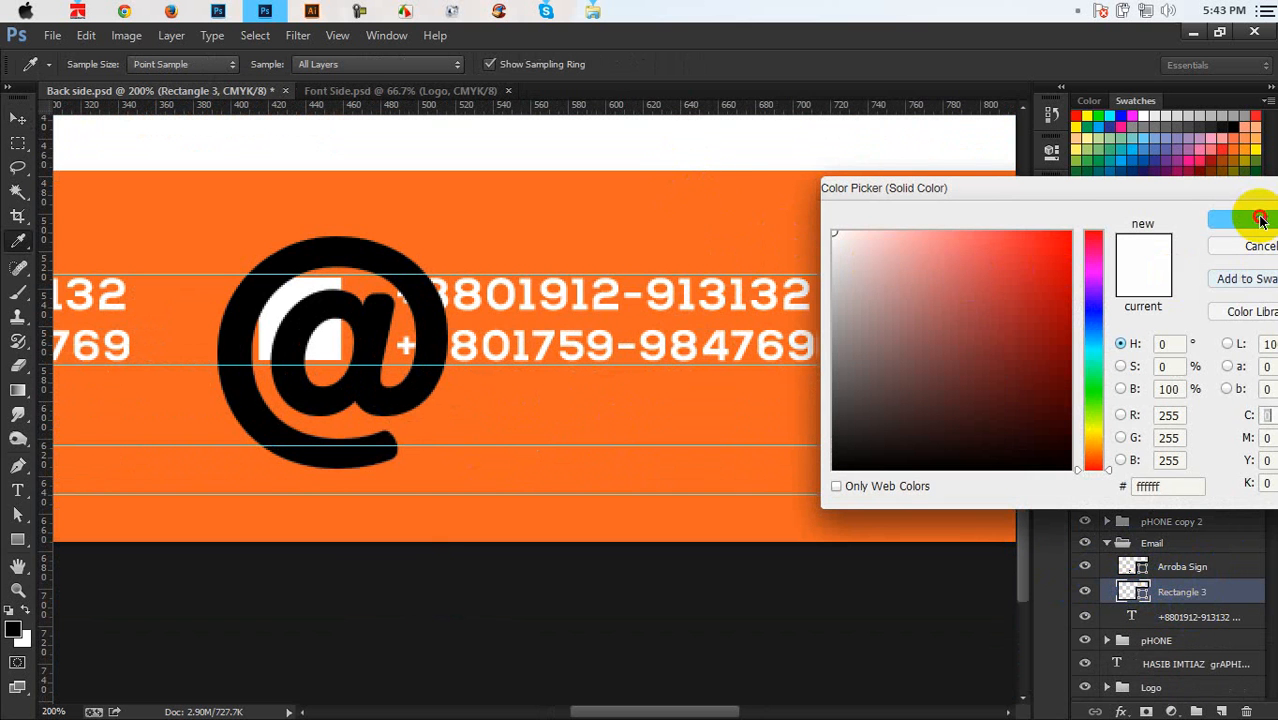
click(1255, 220)
key(v)
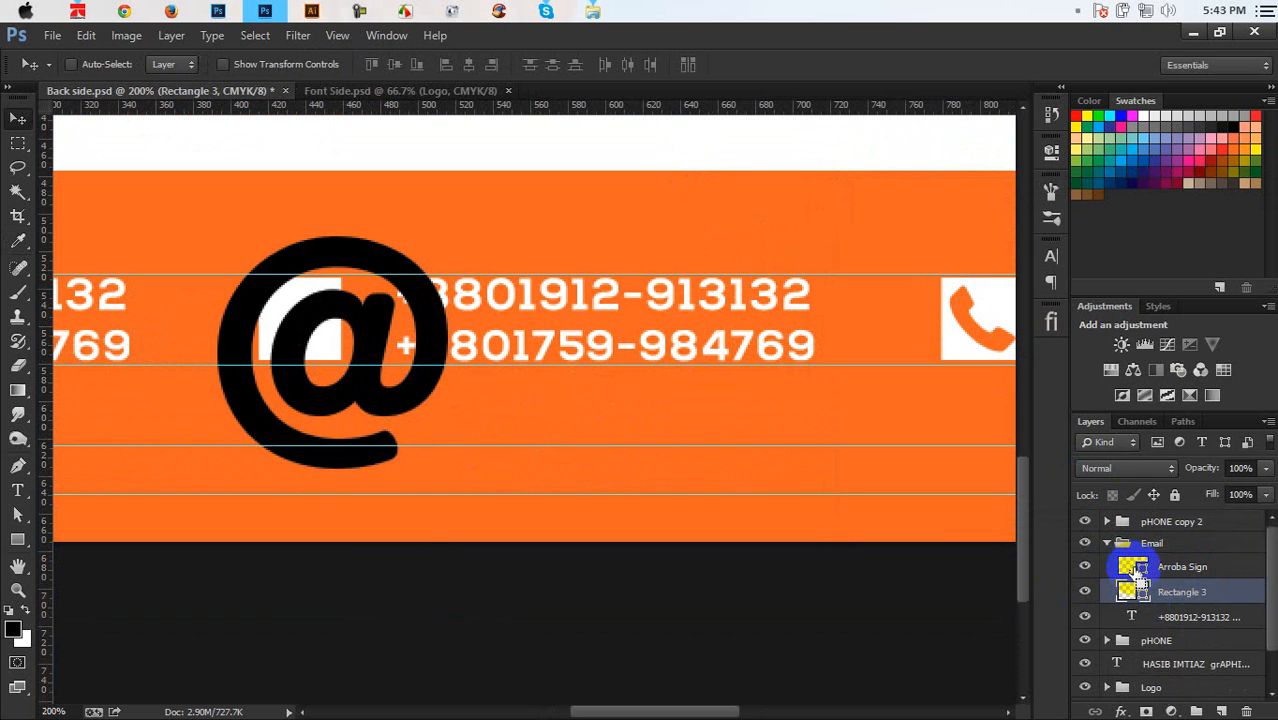
double_click(1128, 566)
click(847, 148)
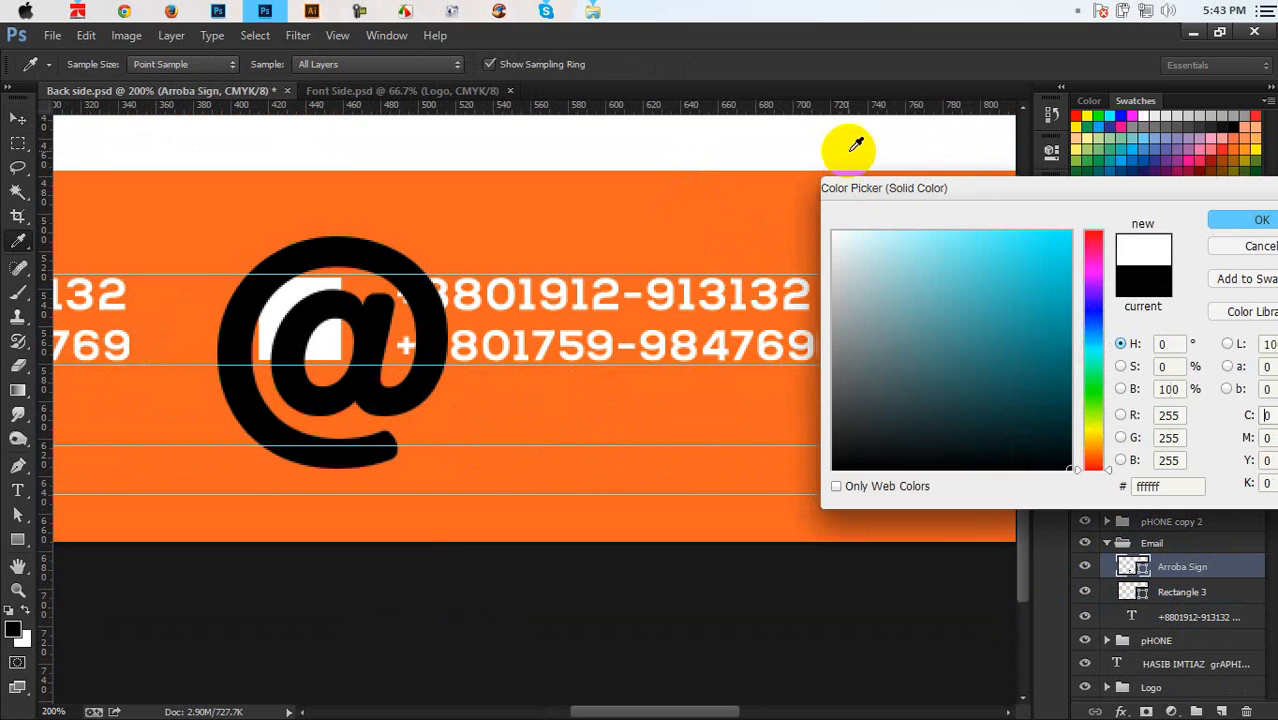
click(776, 237)
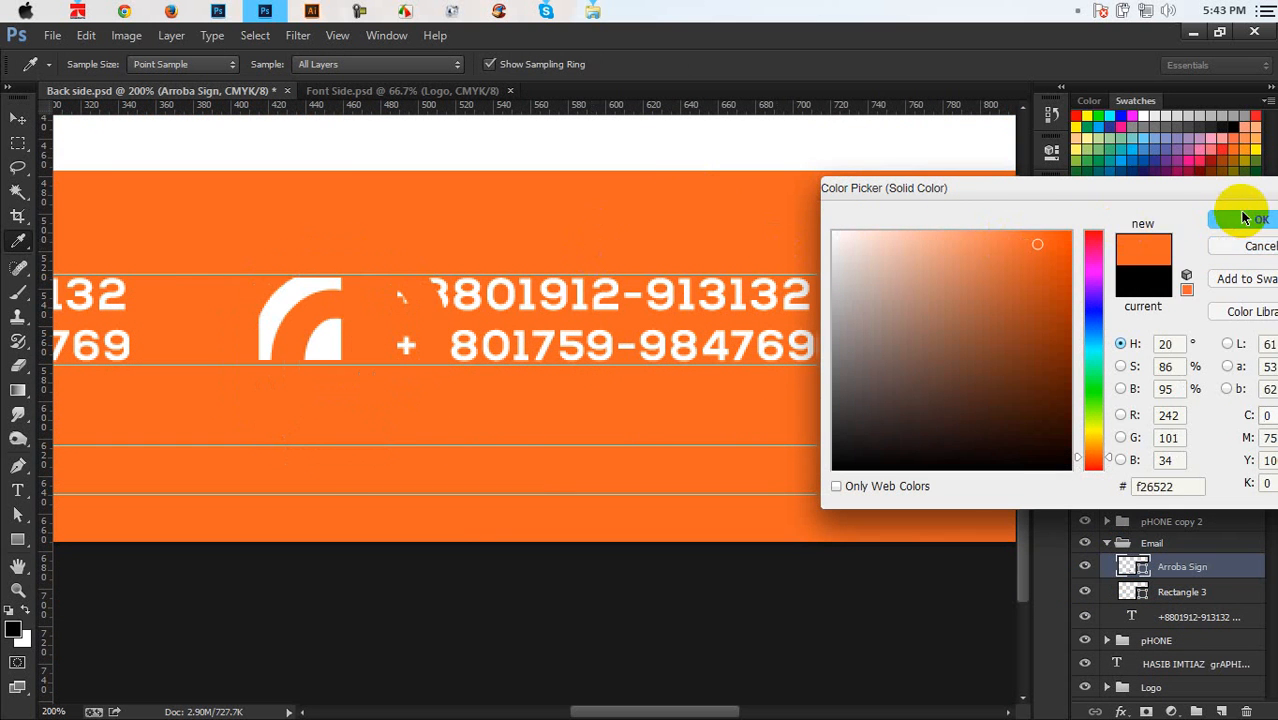
click(1245, 222)
key(v)
Scale and position the @ sign to fit the middle block's white square
key(ctrl+t)
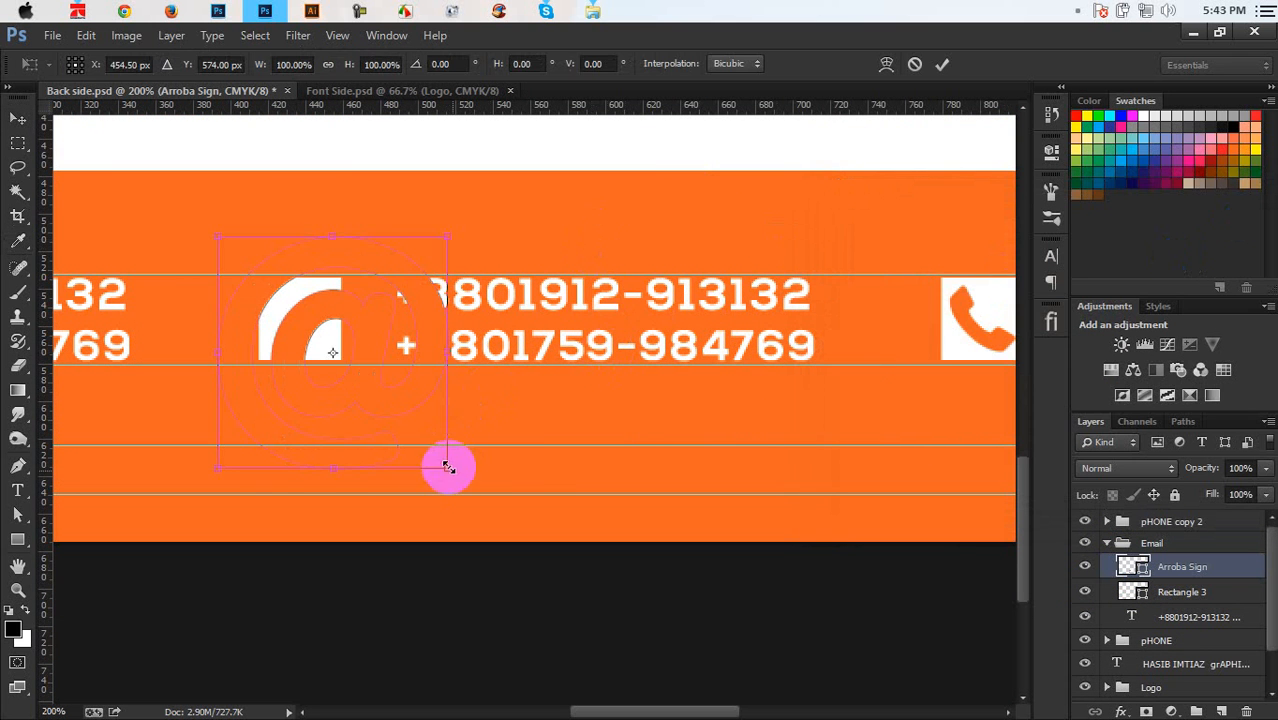
drag(439, 462, 455, 430)
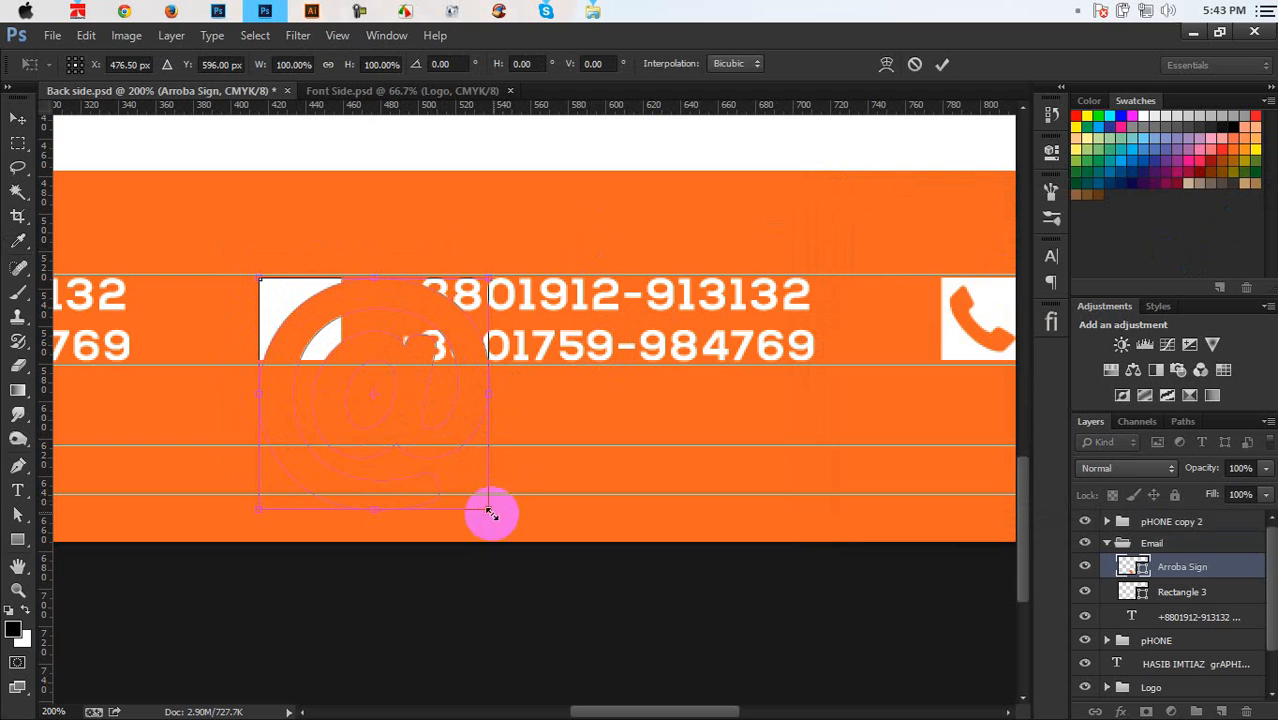
drag(489, 512, 334, 361)
key(Return)
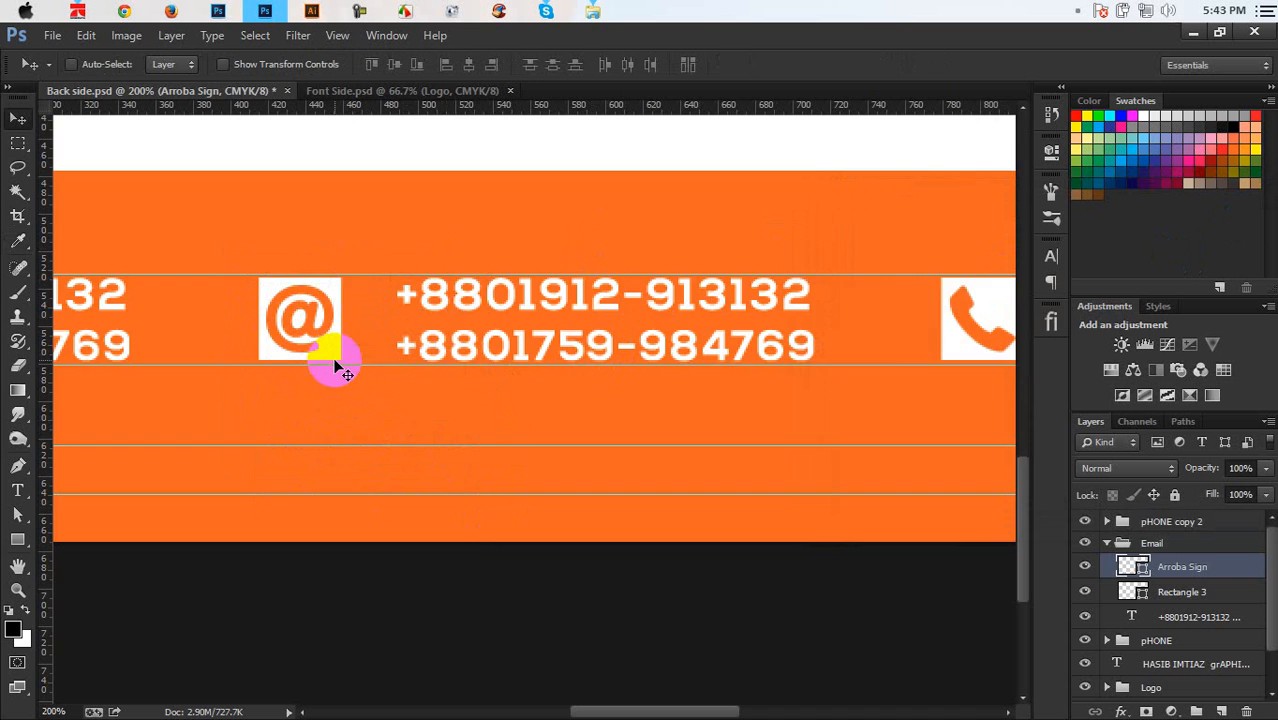
key(ctrl+0)
key(ctrl+1)
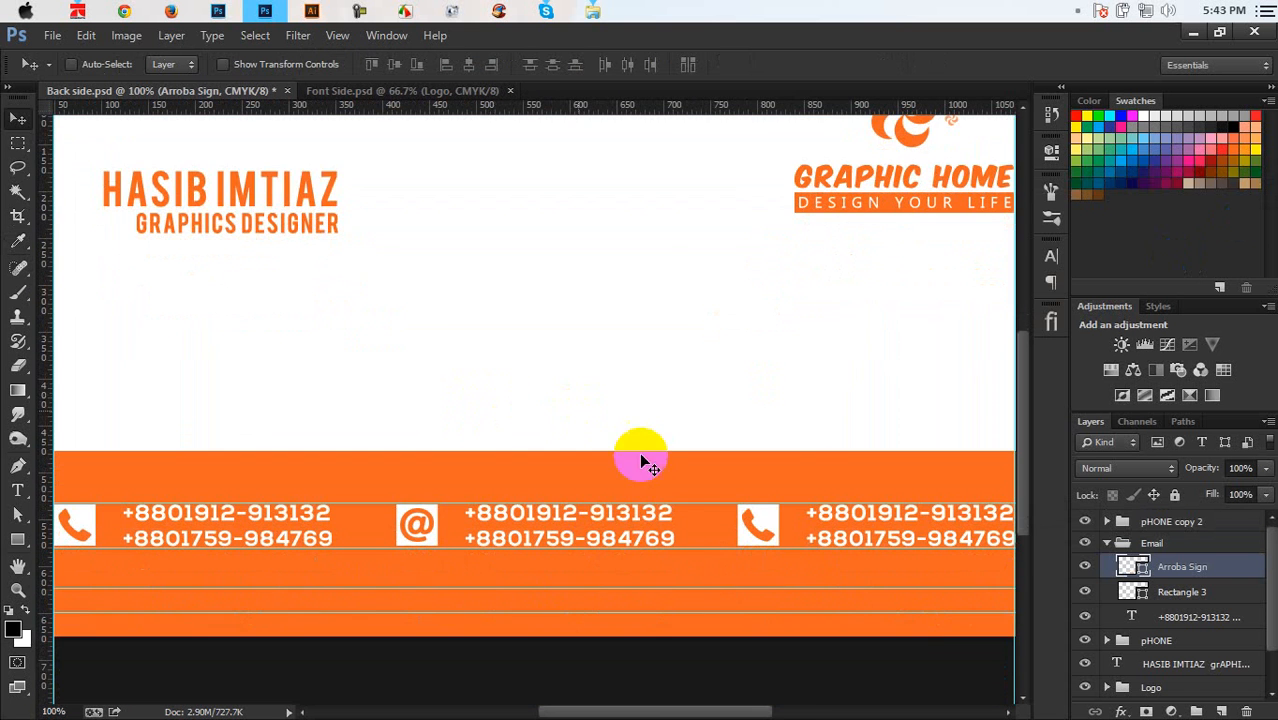
Rename the pHONE groups to 'Phone' and 'Addres', expand Addres, and reopen the flaticon panel
scroll(600, 495, right, 5)
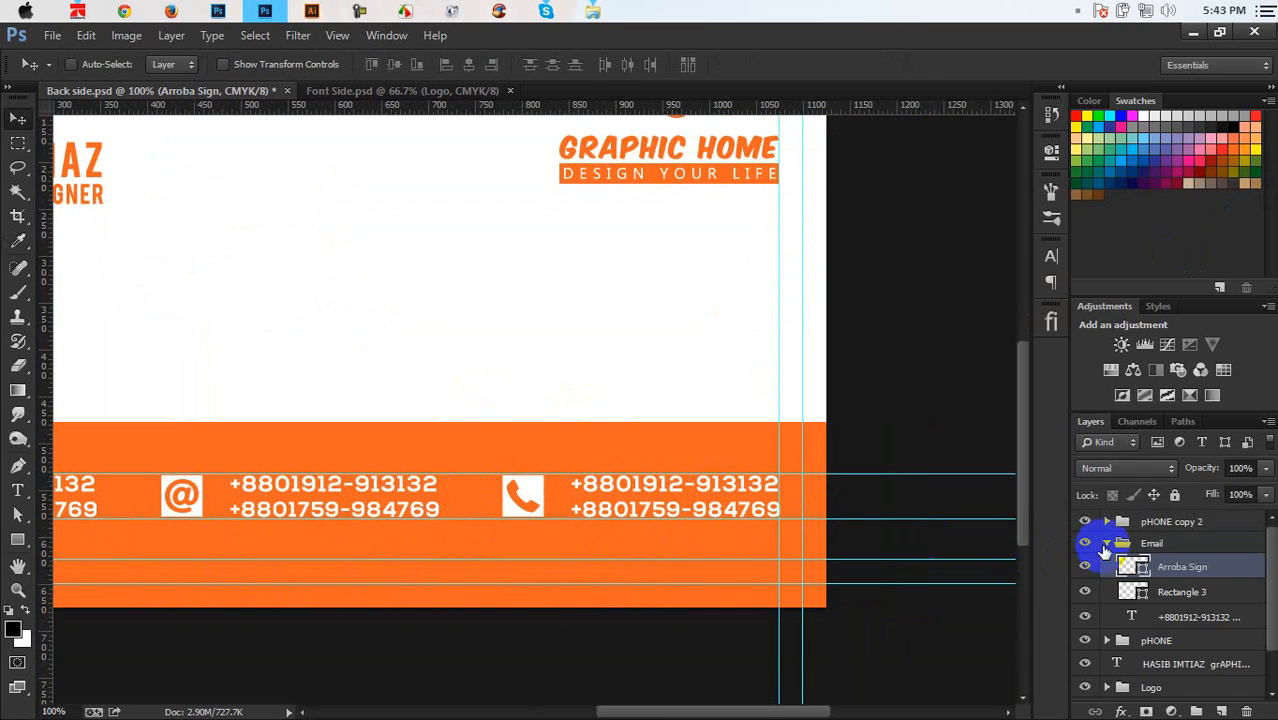
click(1106, 545)
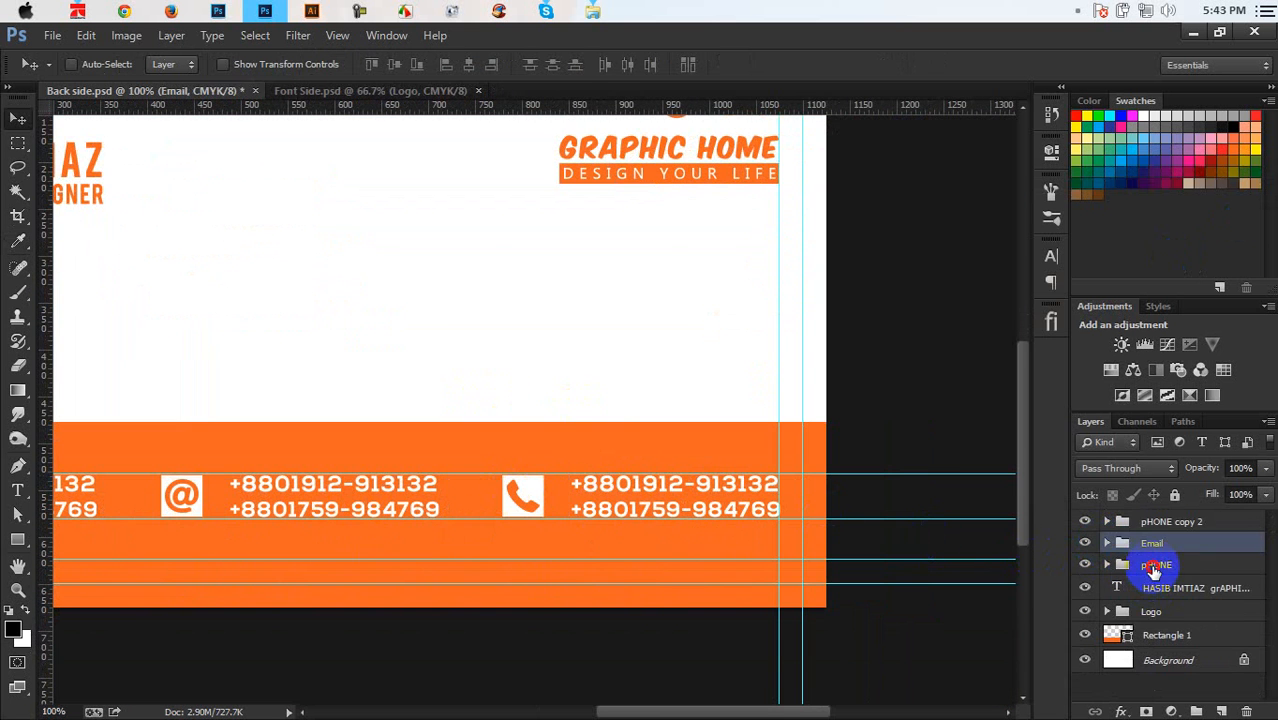
double_click(1155, 566)
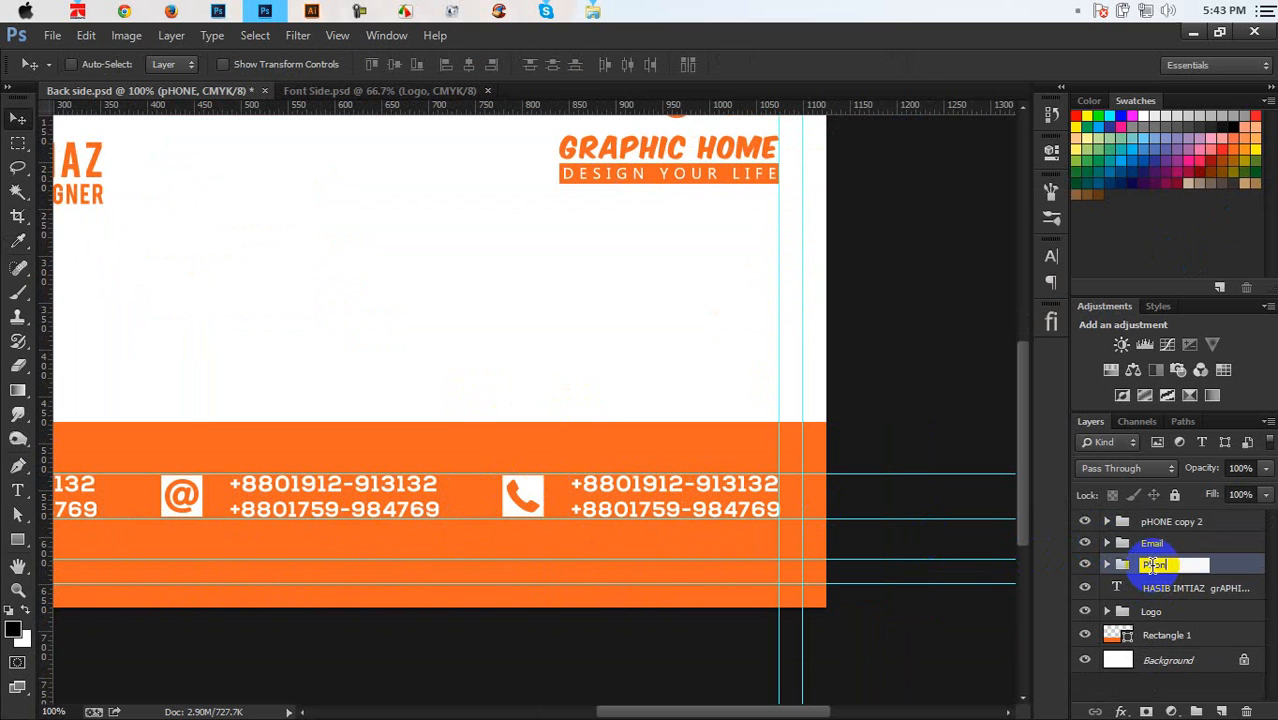
text(Phone)
click(1190, 522)
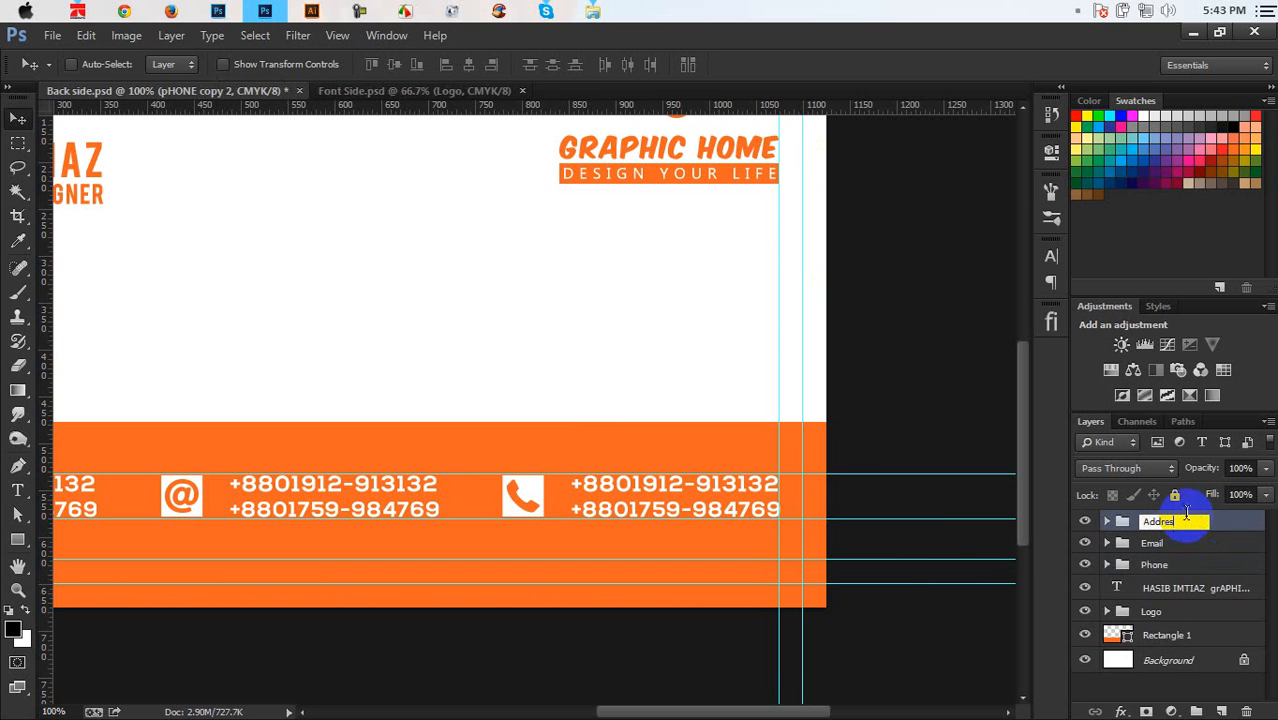
text(Addres)
key(Return)
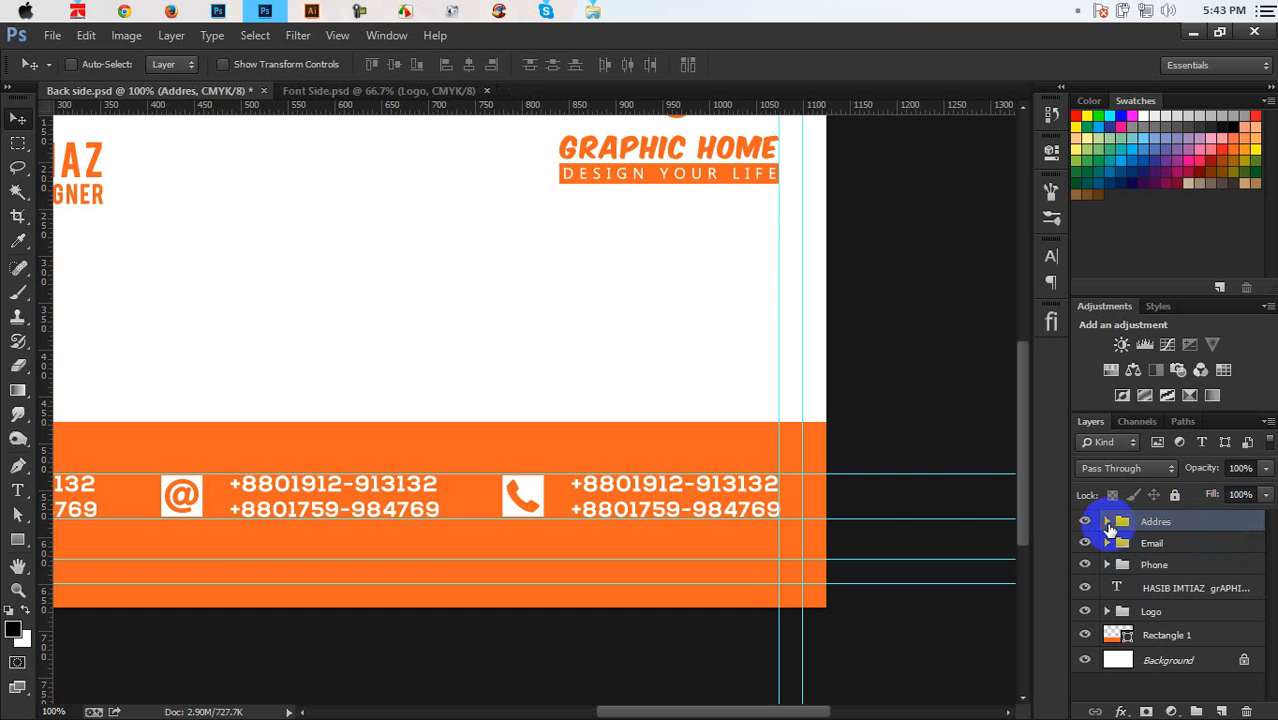
click(1107, 521)
drag(749, 555, 606, 625)
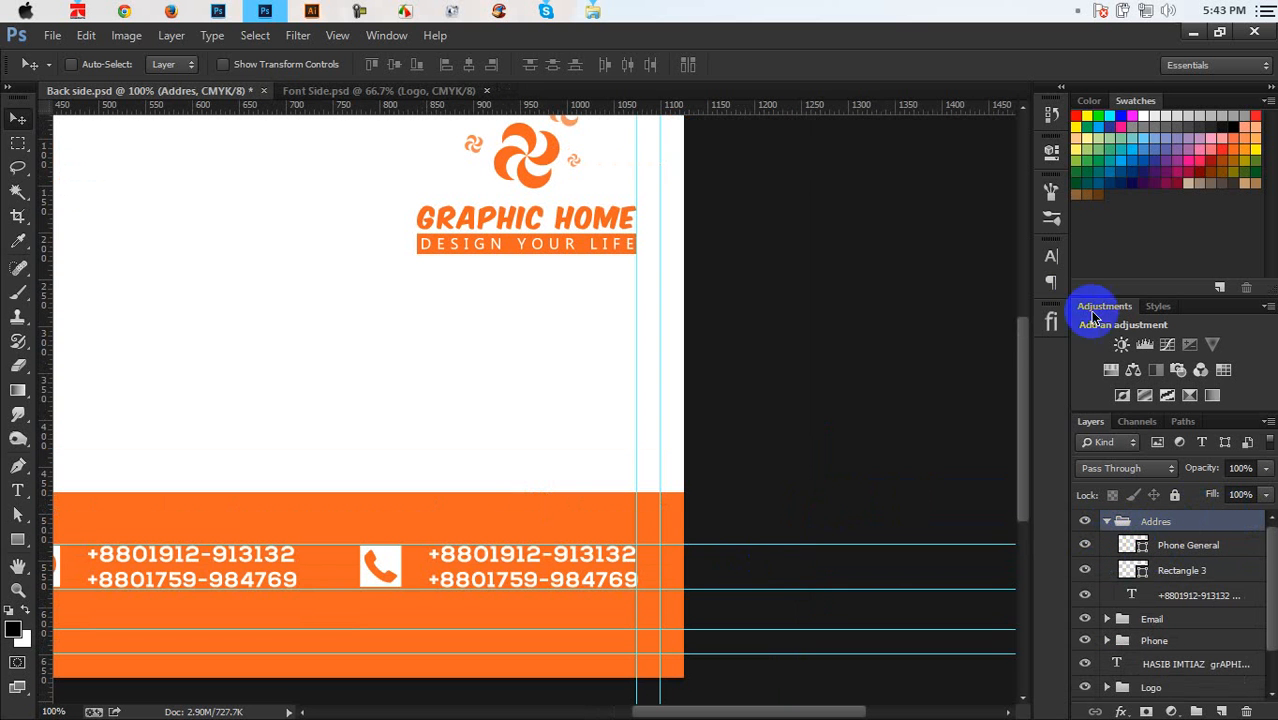
click(1051, 321)
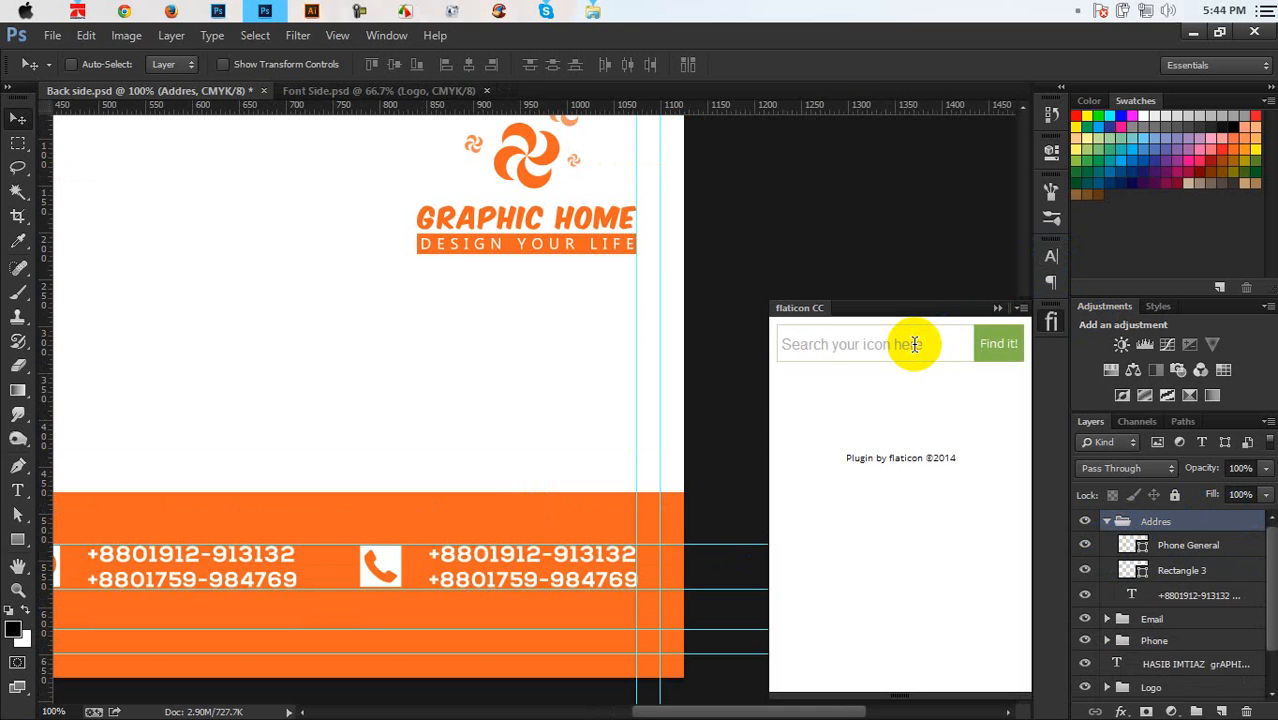
Search the flaticon panel for 'Address' icons
text(addres)
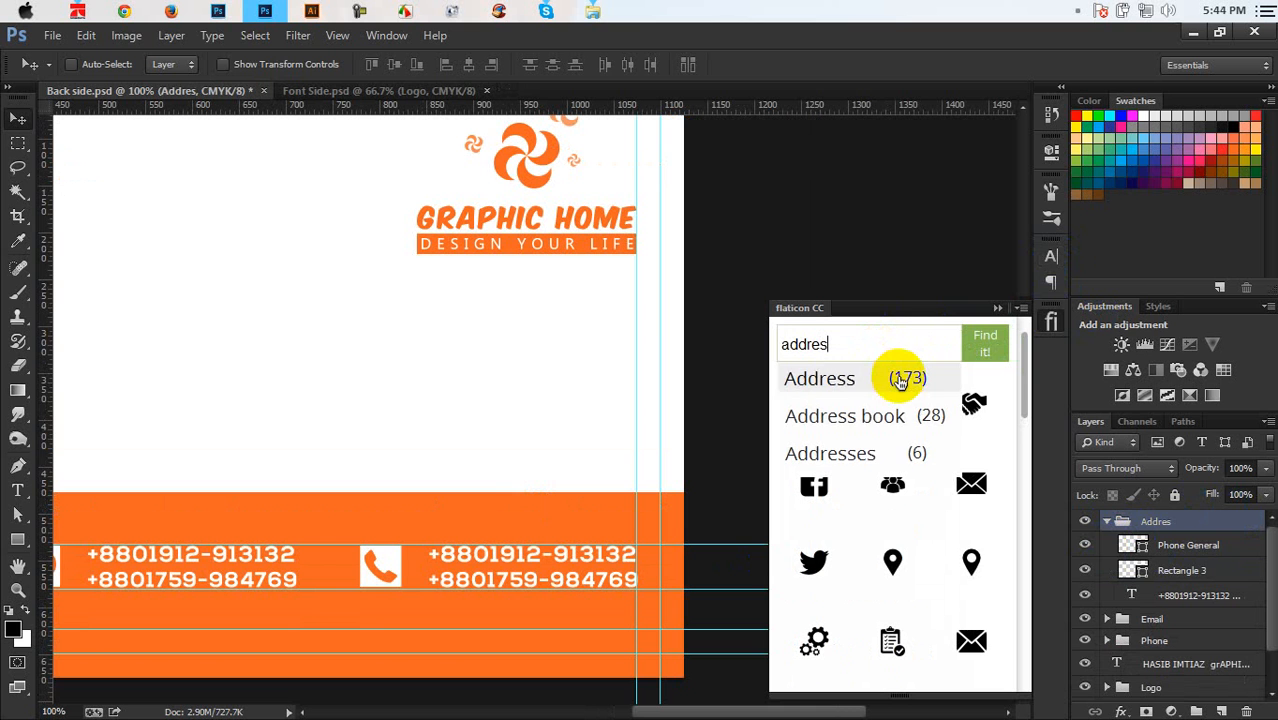
click(900, 380)
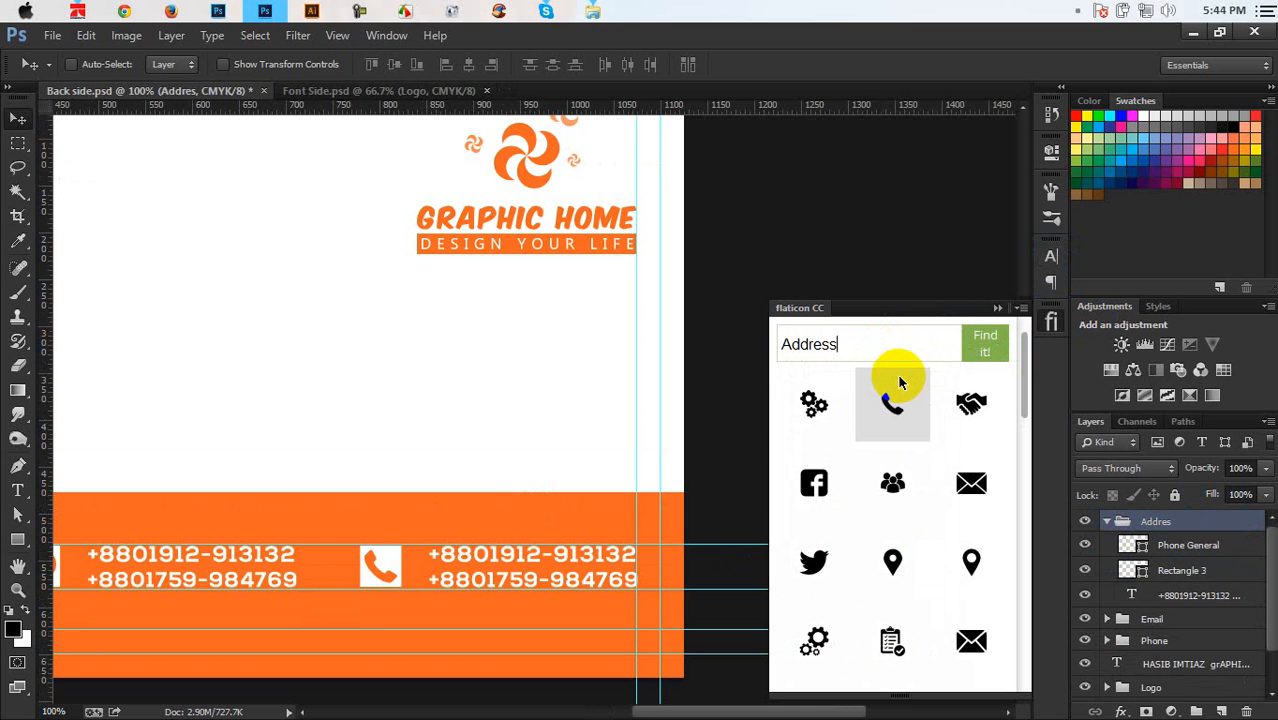
click(984, 344)
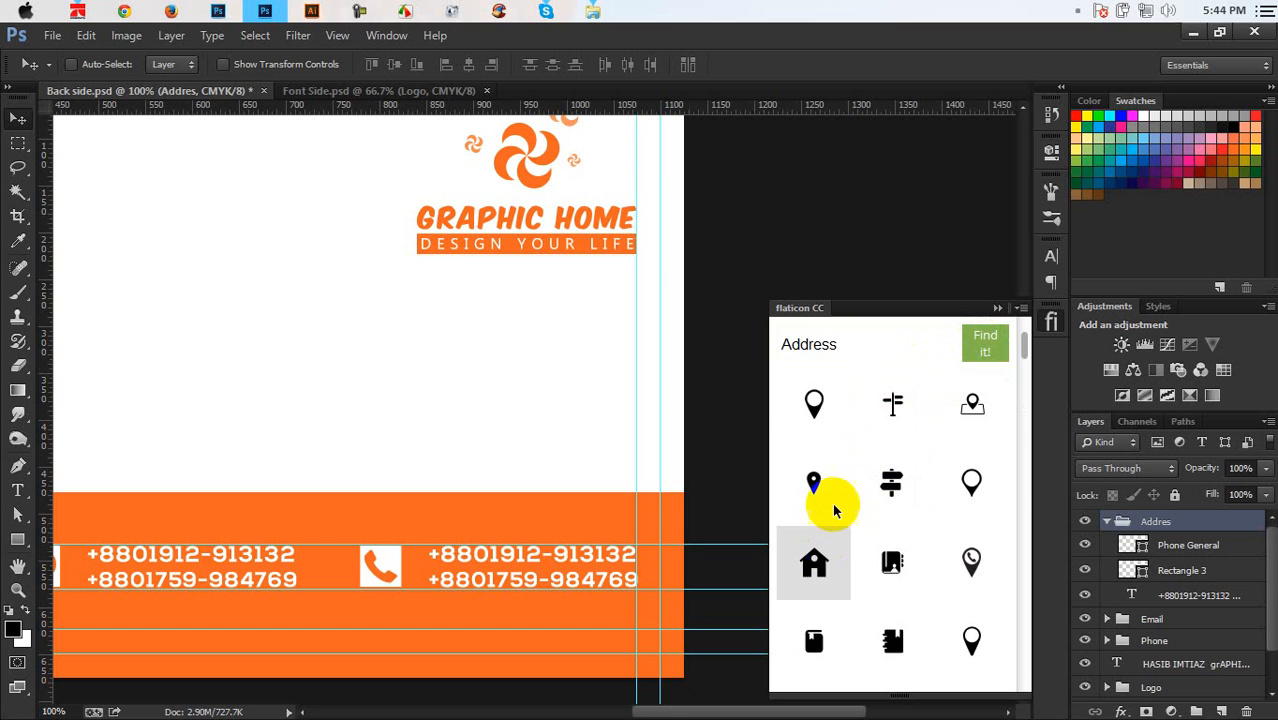
Browse the Address results for a suitable map pin icon
scroll(936, 468, down, 5)
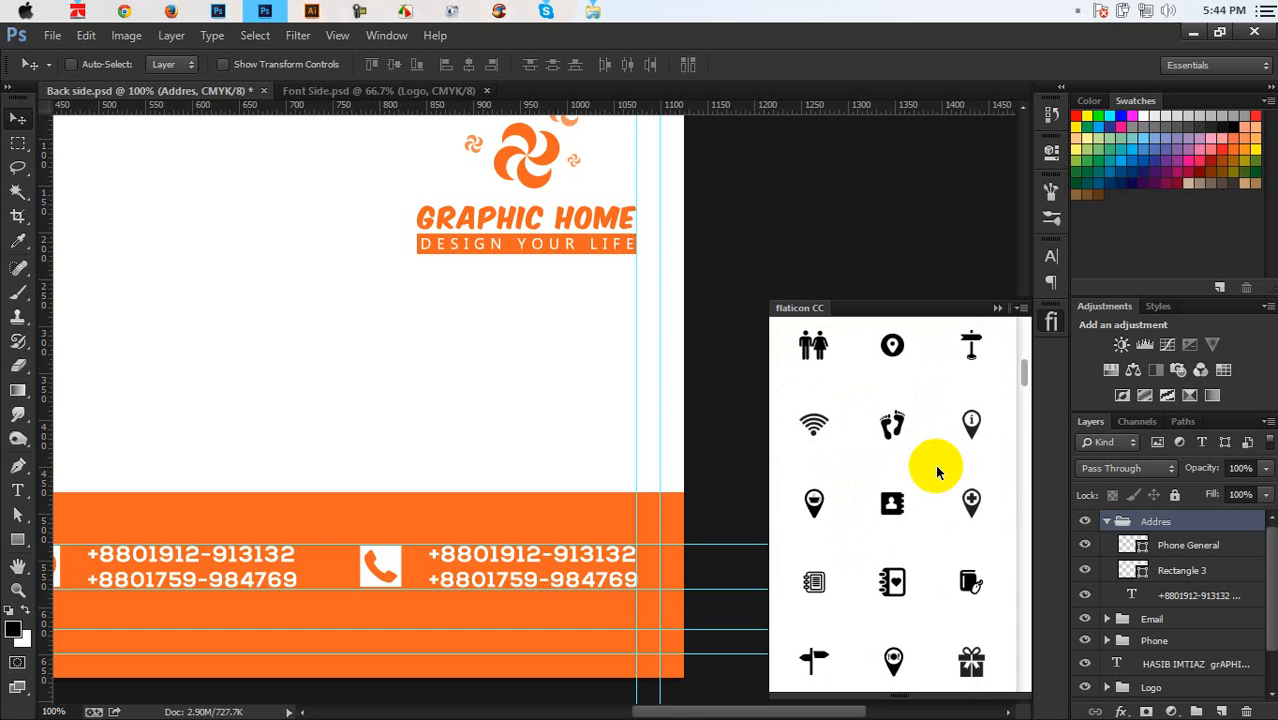
scroll(825, 430, down, 1)
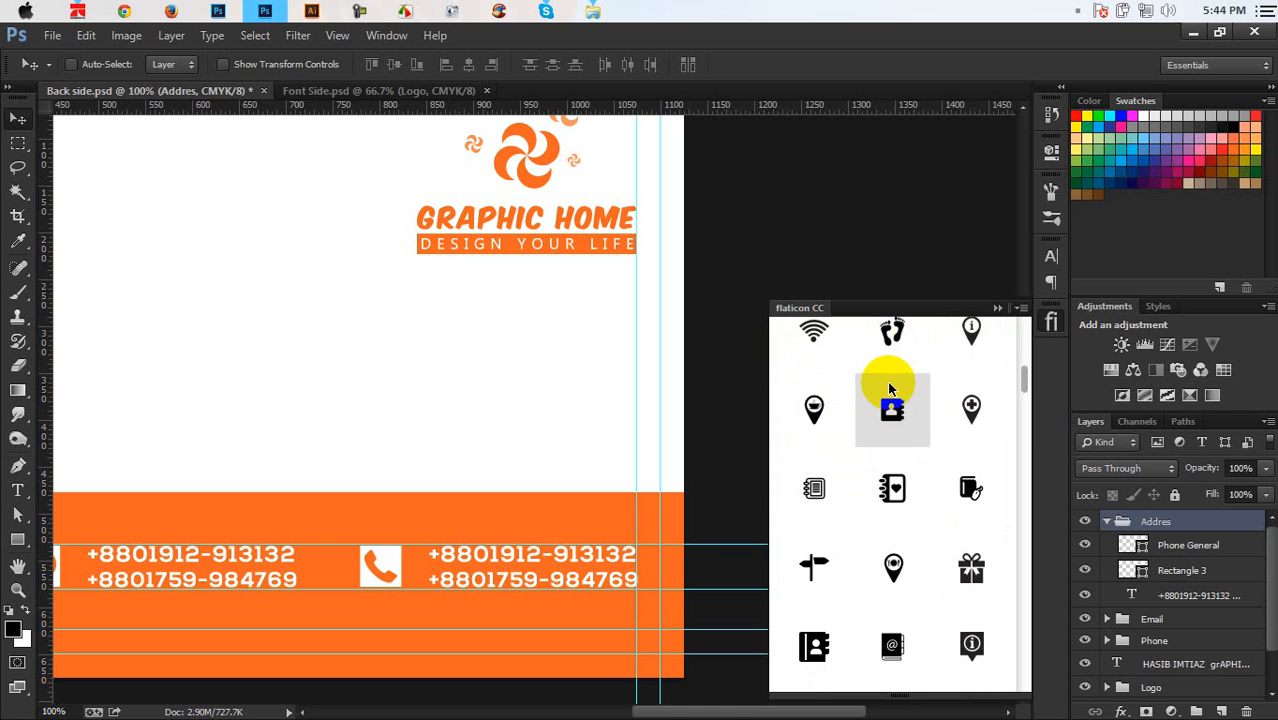
scroll(945, 480, down, 5)
scroll(952, 483, down, 1)
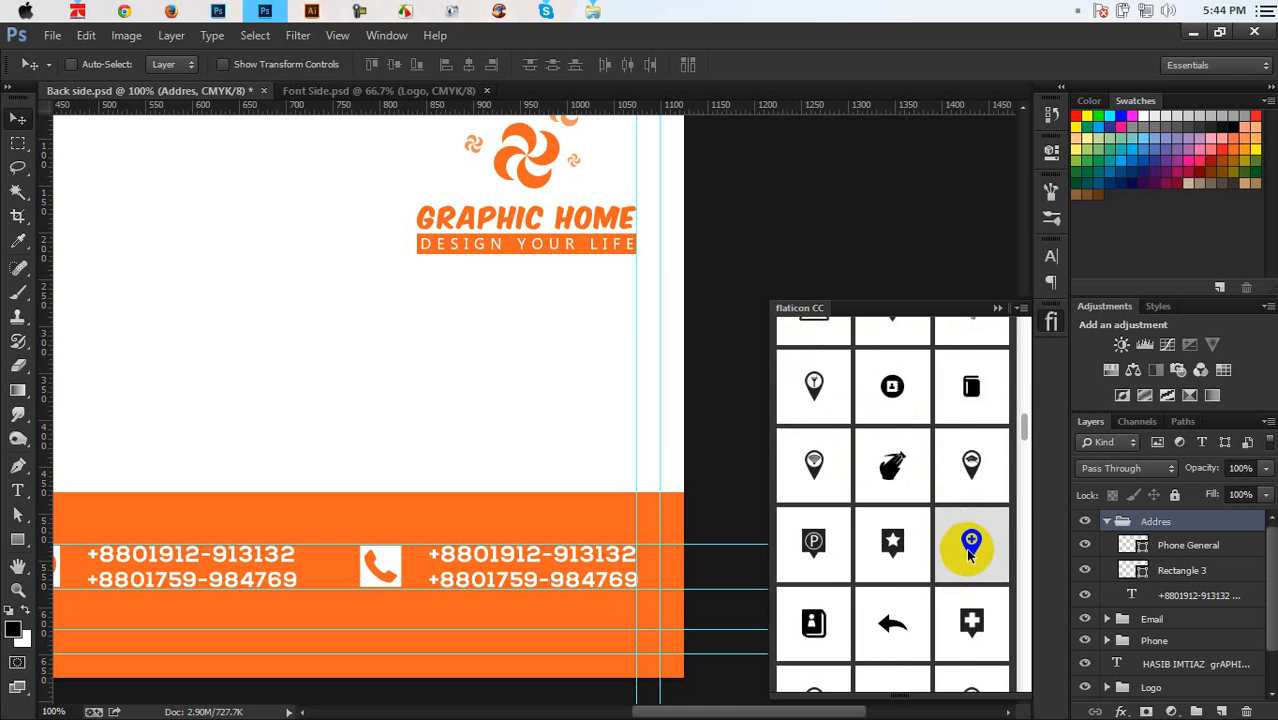
scroll(968, 550, down, 2)
scroll(850, 462, down, 5)
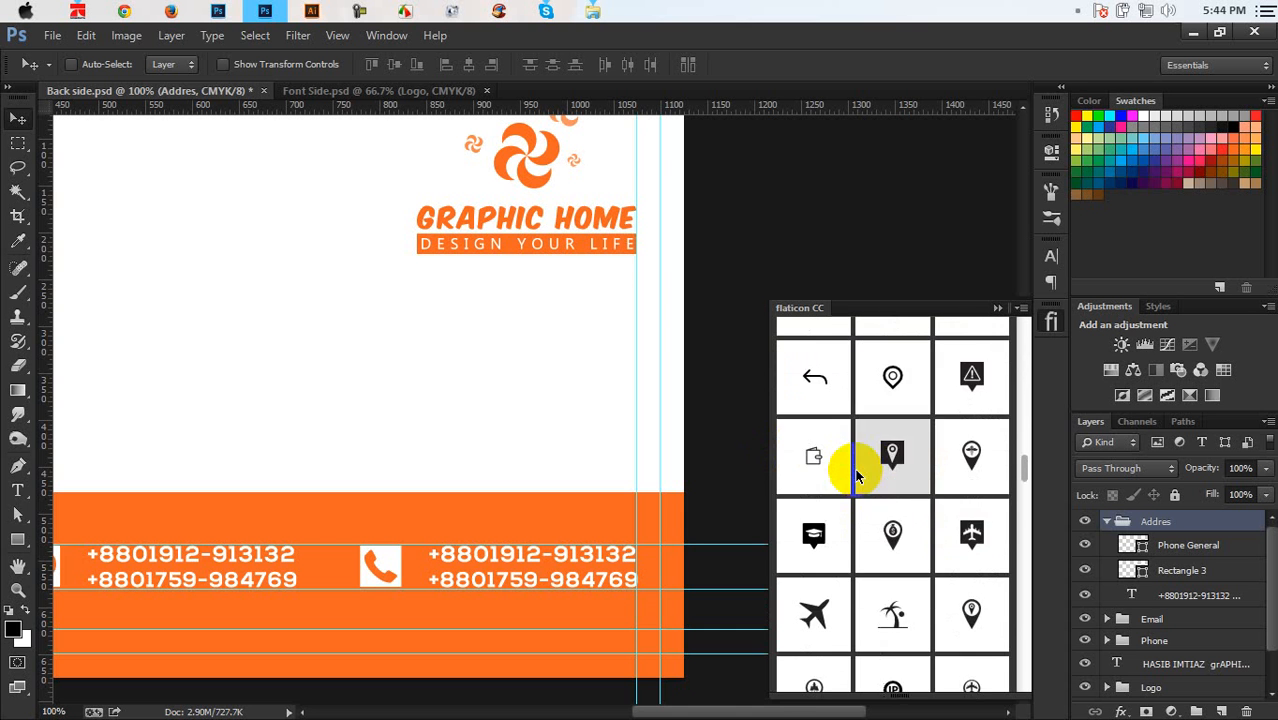
scroll(855, 468, down, 8)
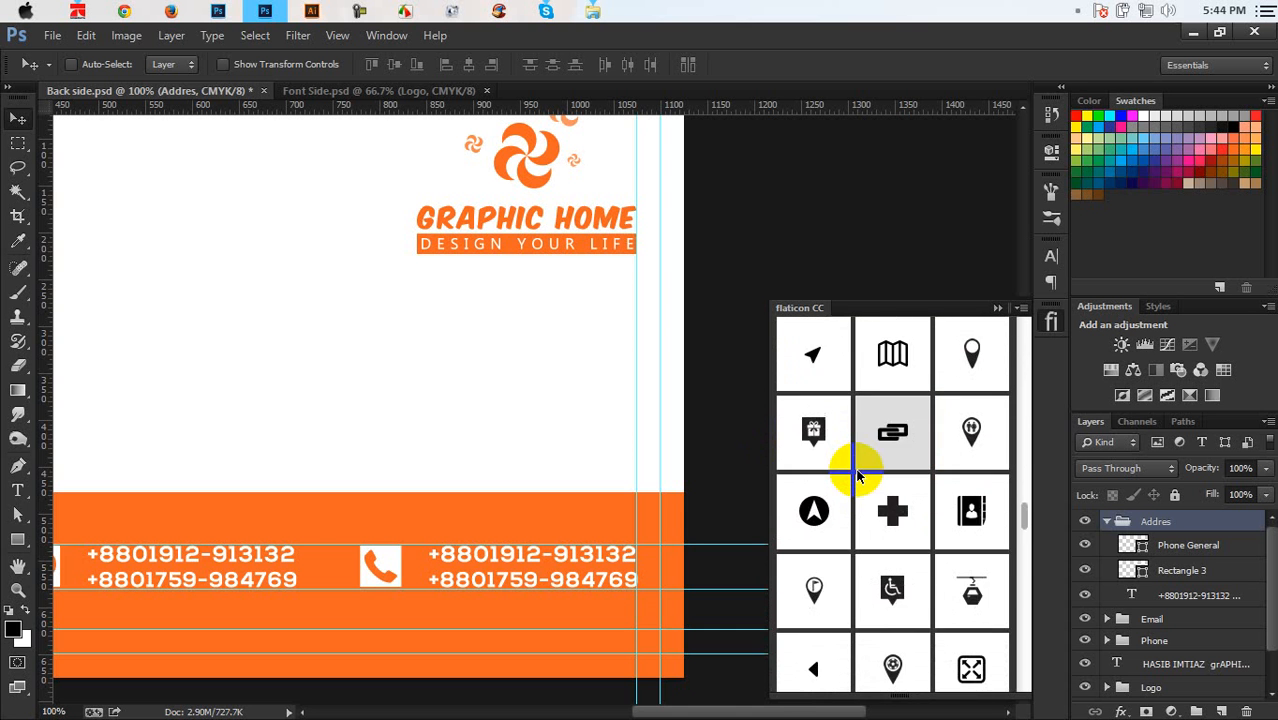
scroll(857, 474, down, 10)
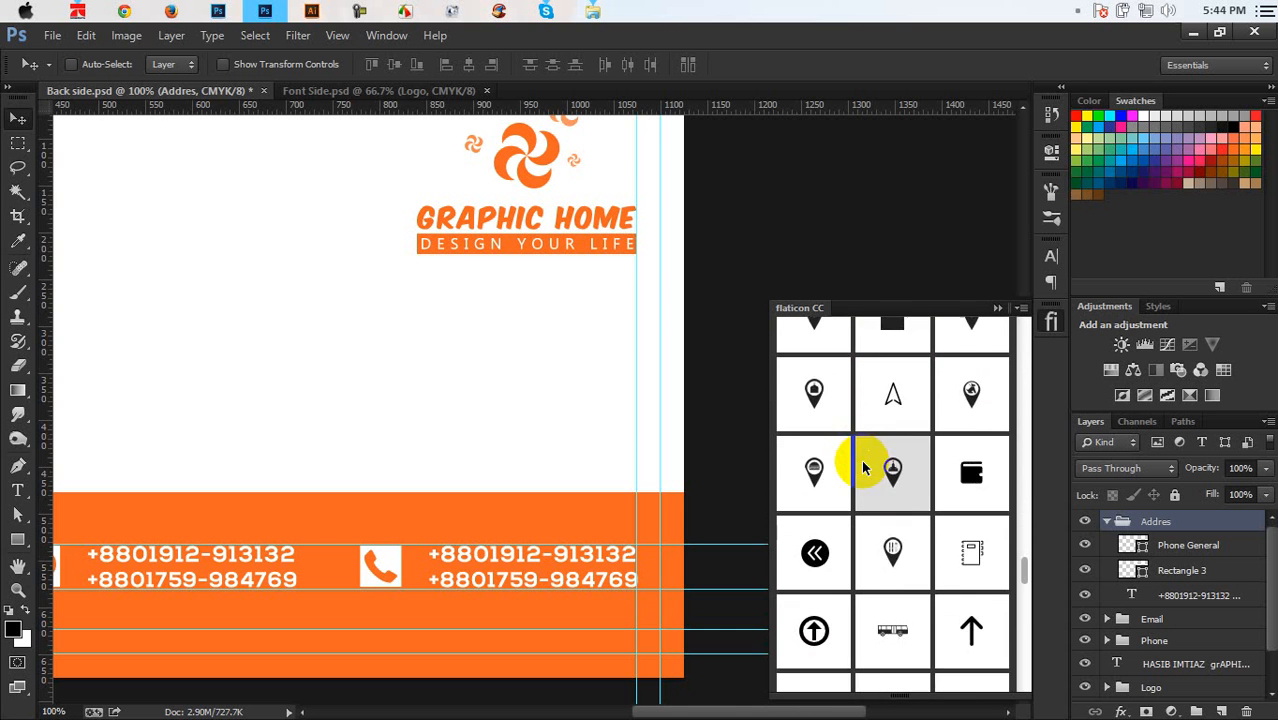
scroll(864, 468, down, 5)
scroll(864, 468, down, 8)
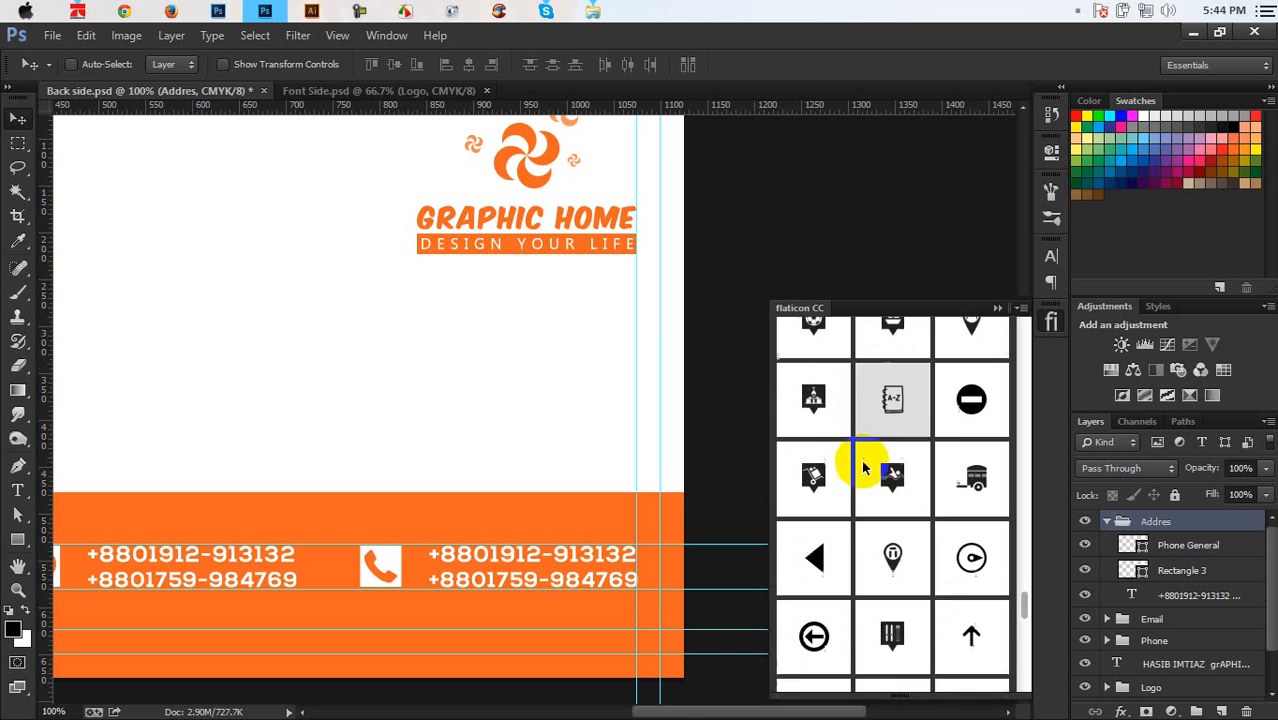
scroll(864, 468, down, 5)
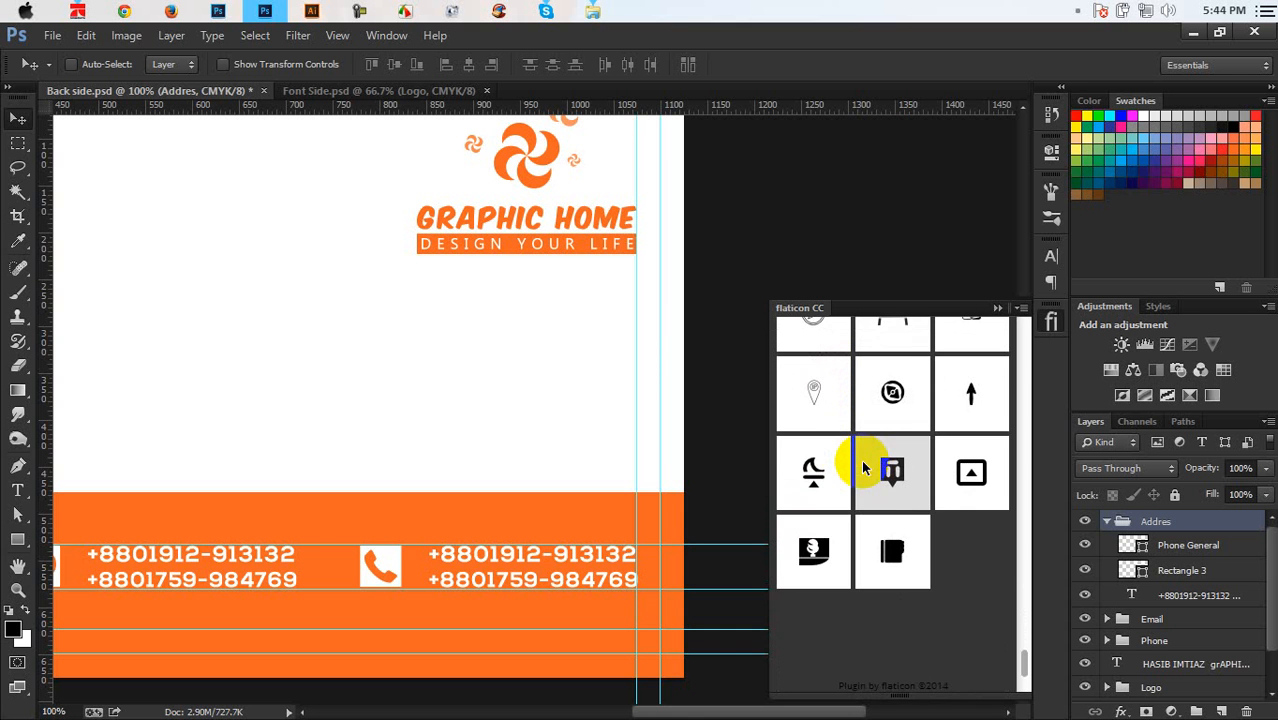
scroll(883, 500, down, 8)
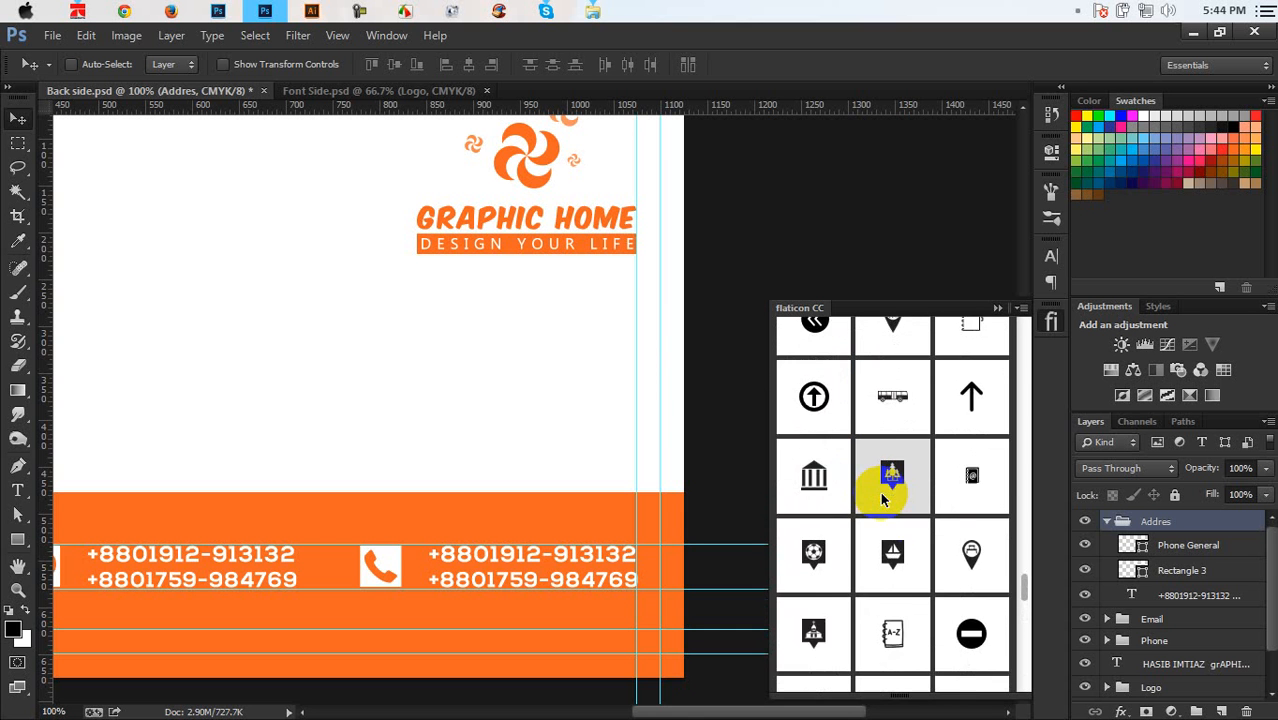
scroll(881, 500, up, 8)
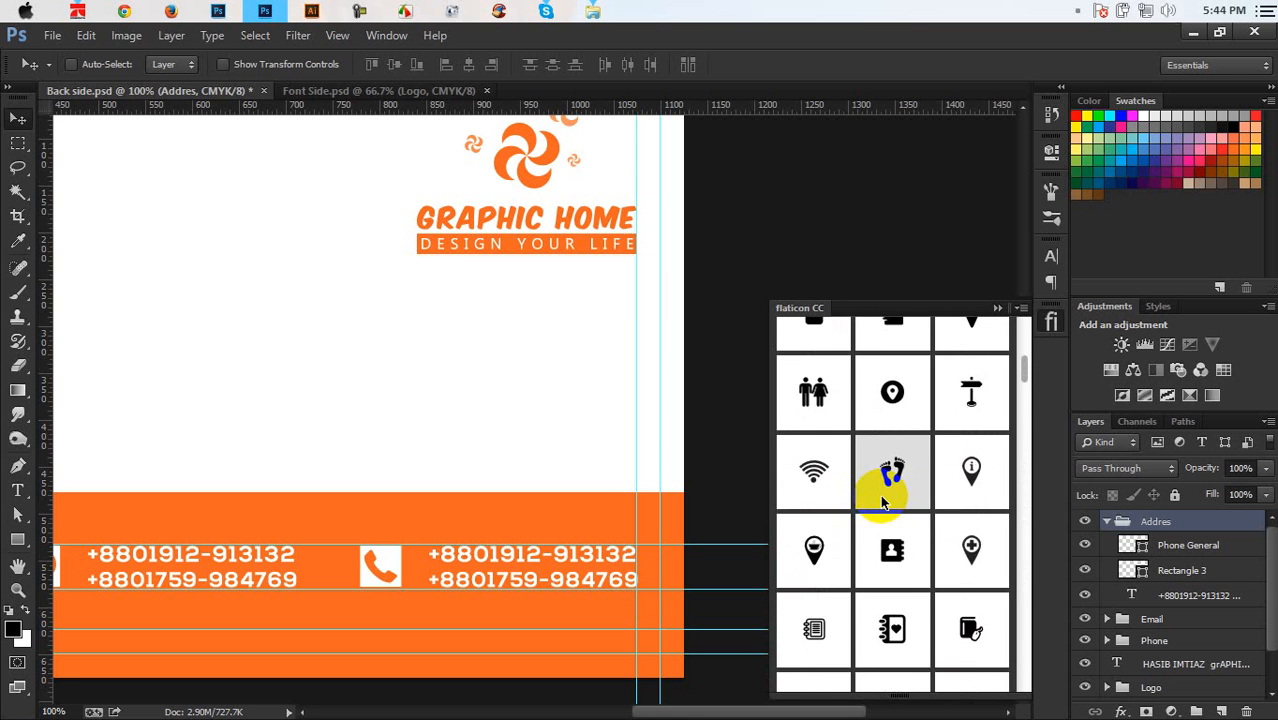
scroll(883, 500, down, 3)
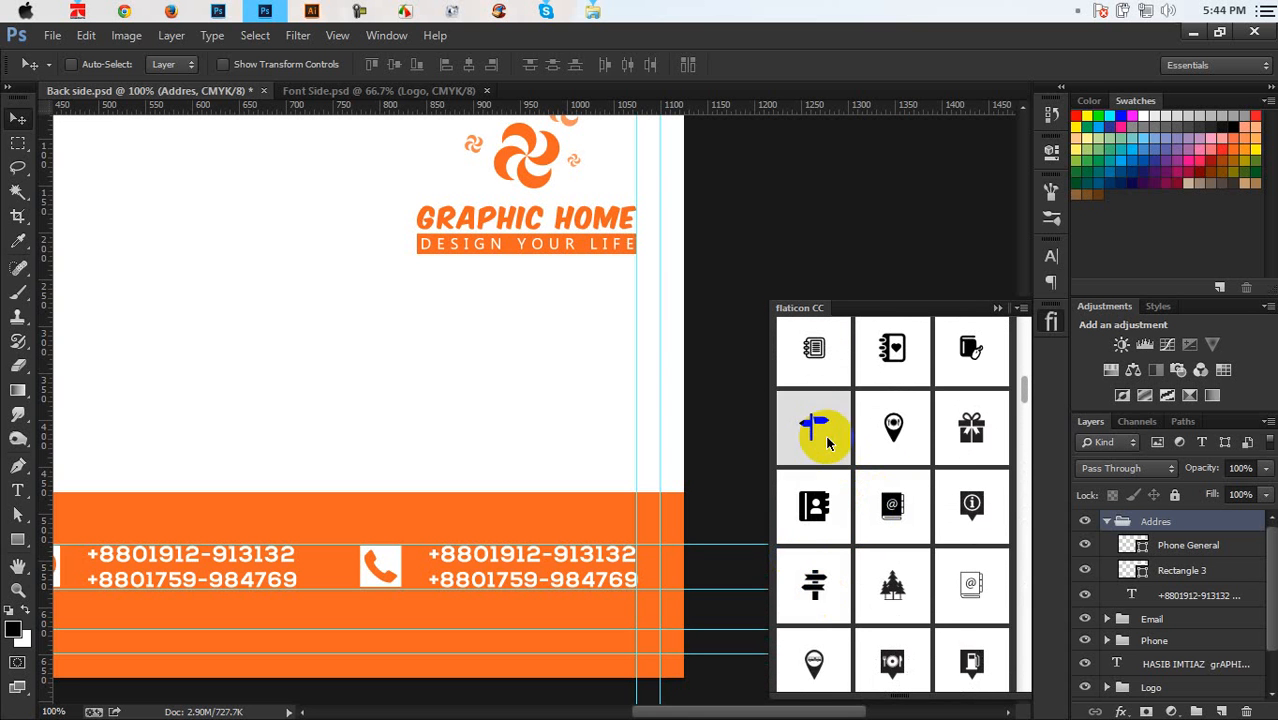
scroll(816, 428, up, 5)
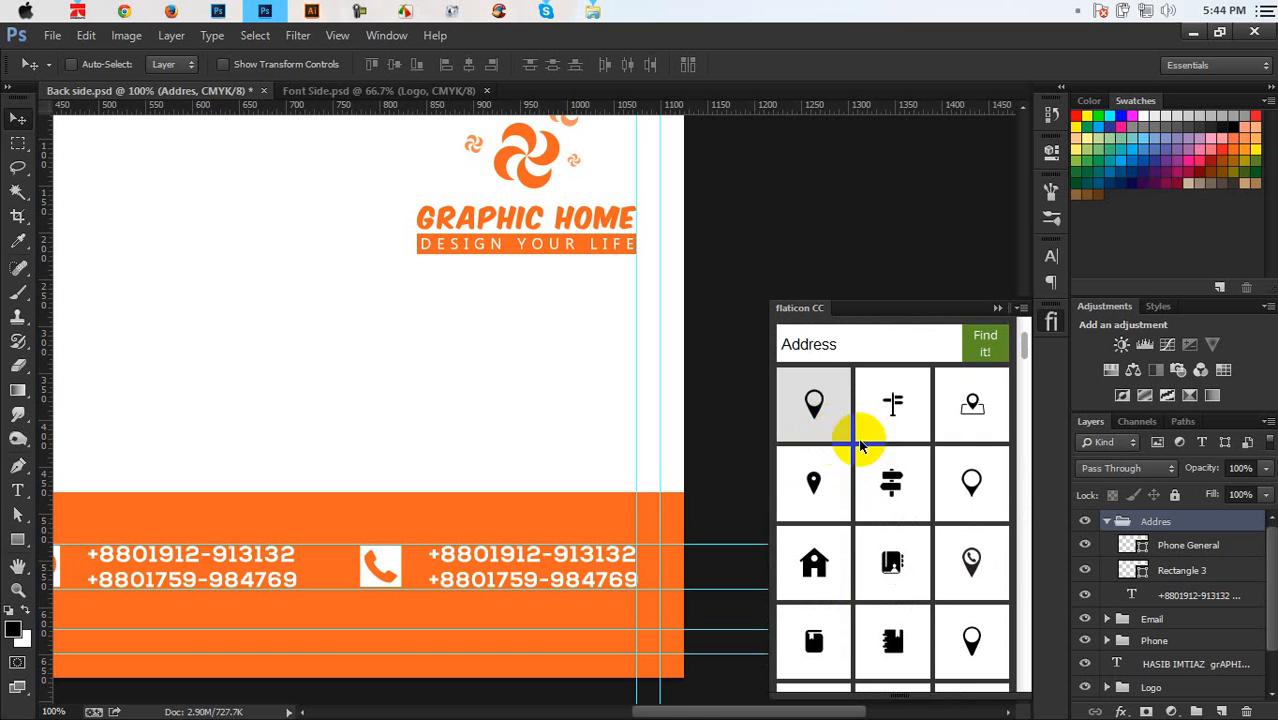
scroll(845, 470, down, 4)
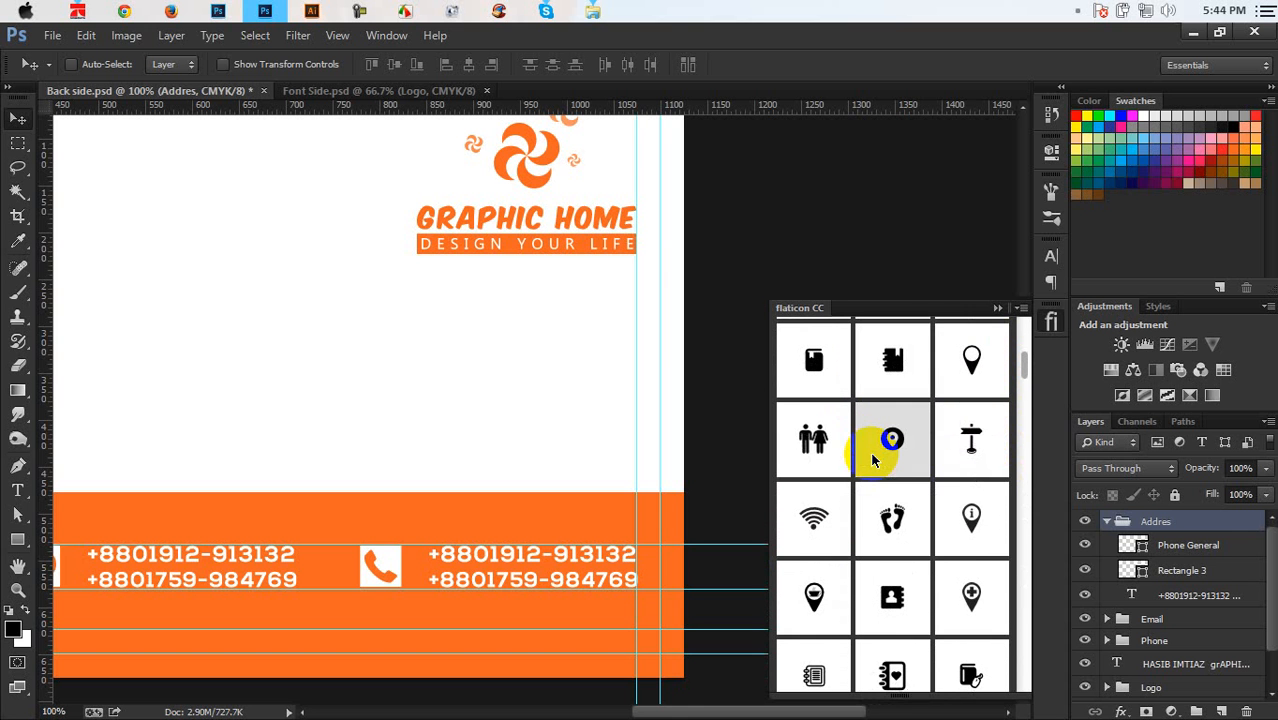
scroll(873, 452, down, 1)
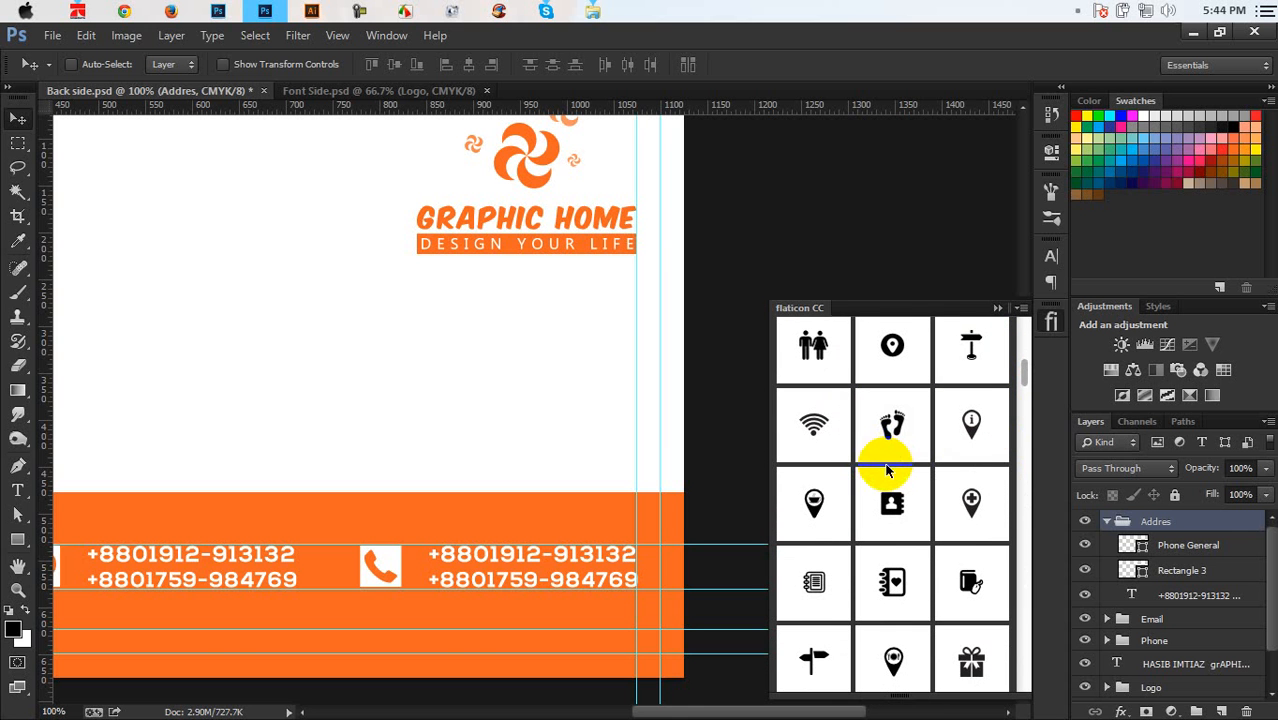
scroll(840, 472, down, 2)
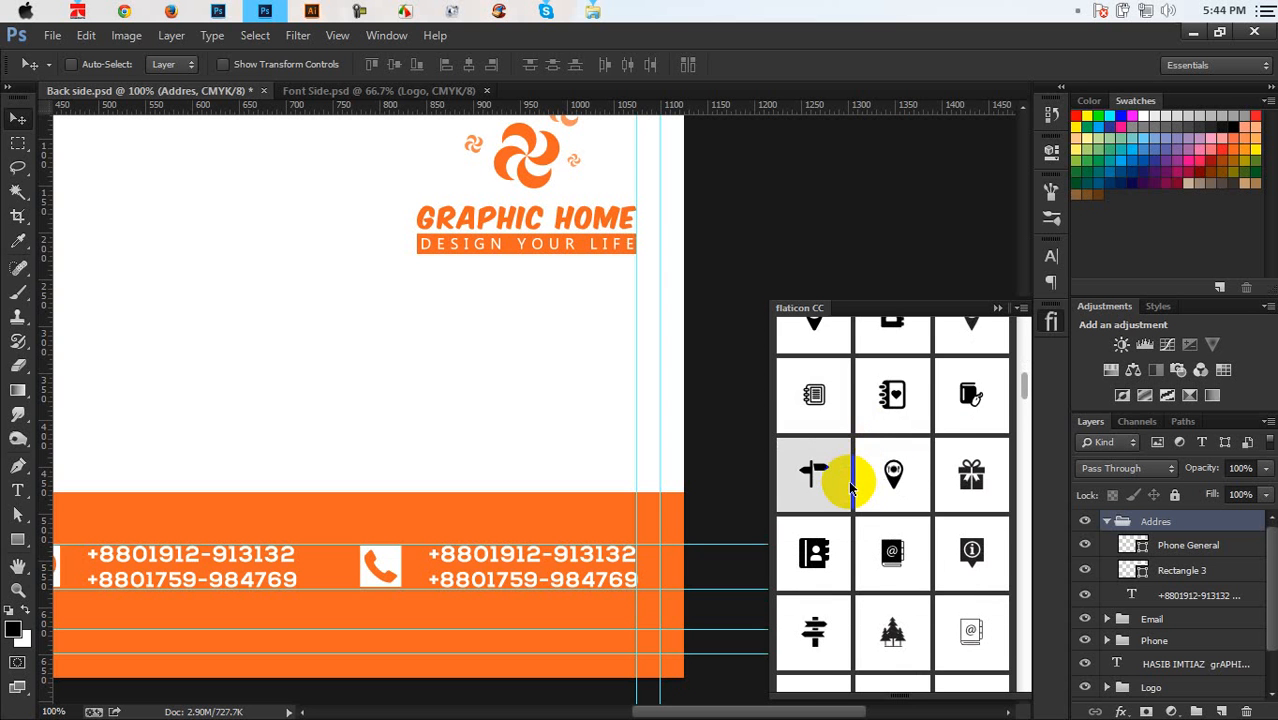
scroll(851, 487, down, 1)
scroll(850, 487, down, 3)
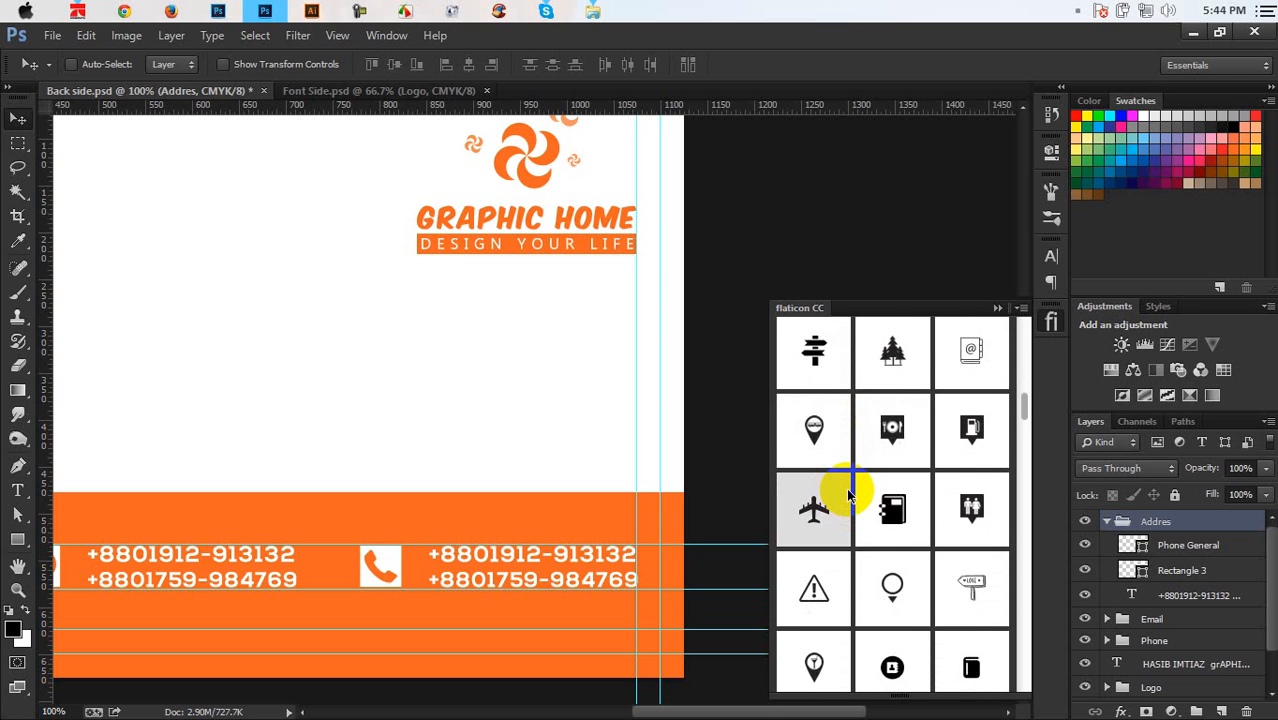
scroll(848, 494, up, 8)
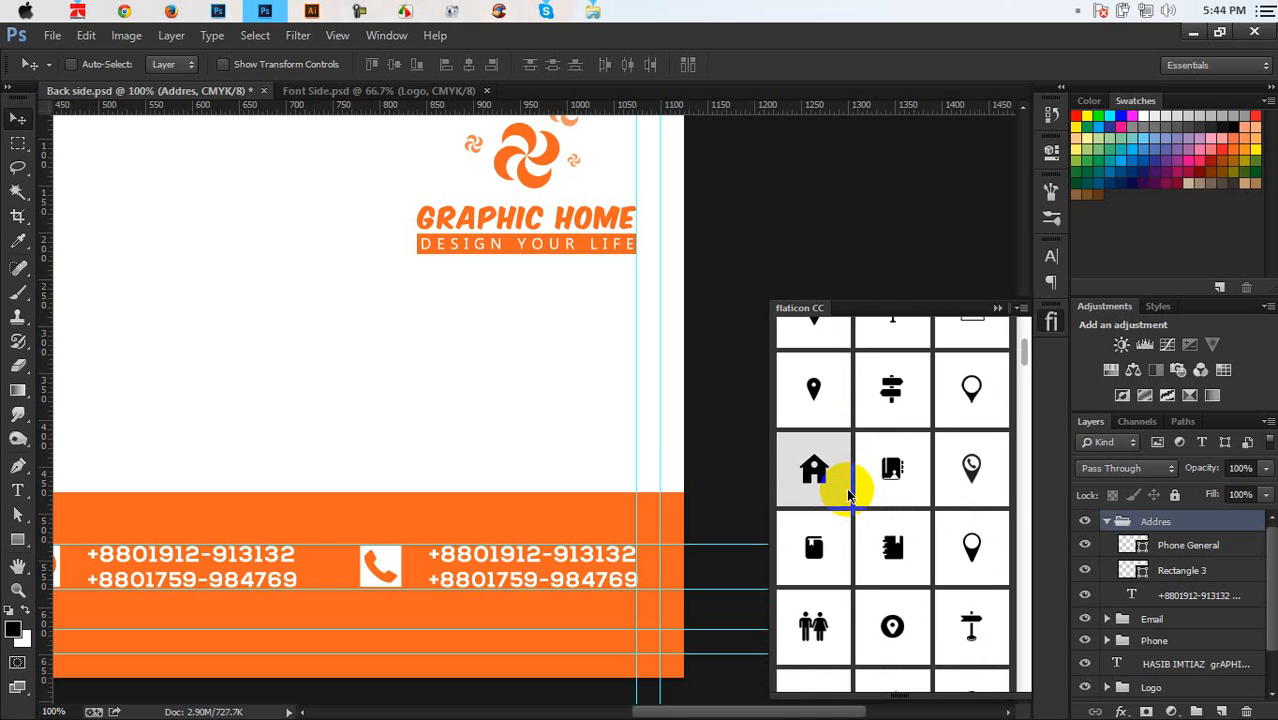
scroll(848, 494, up, 2)
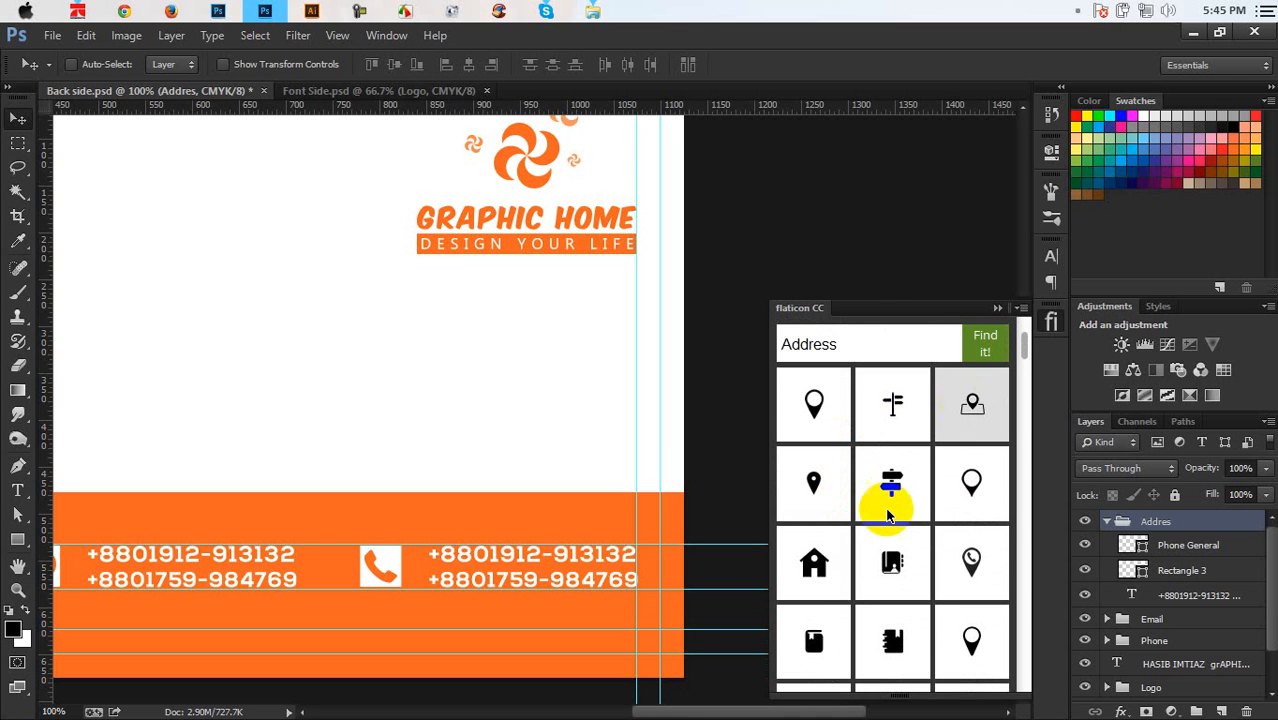
scroll(990, 515, down, 2)
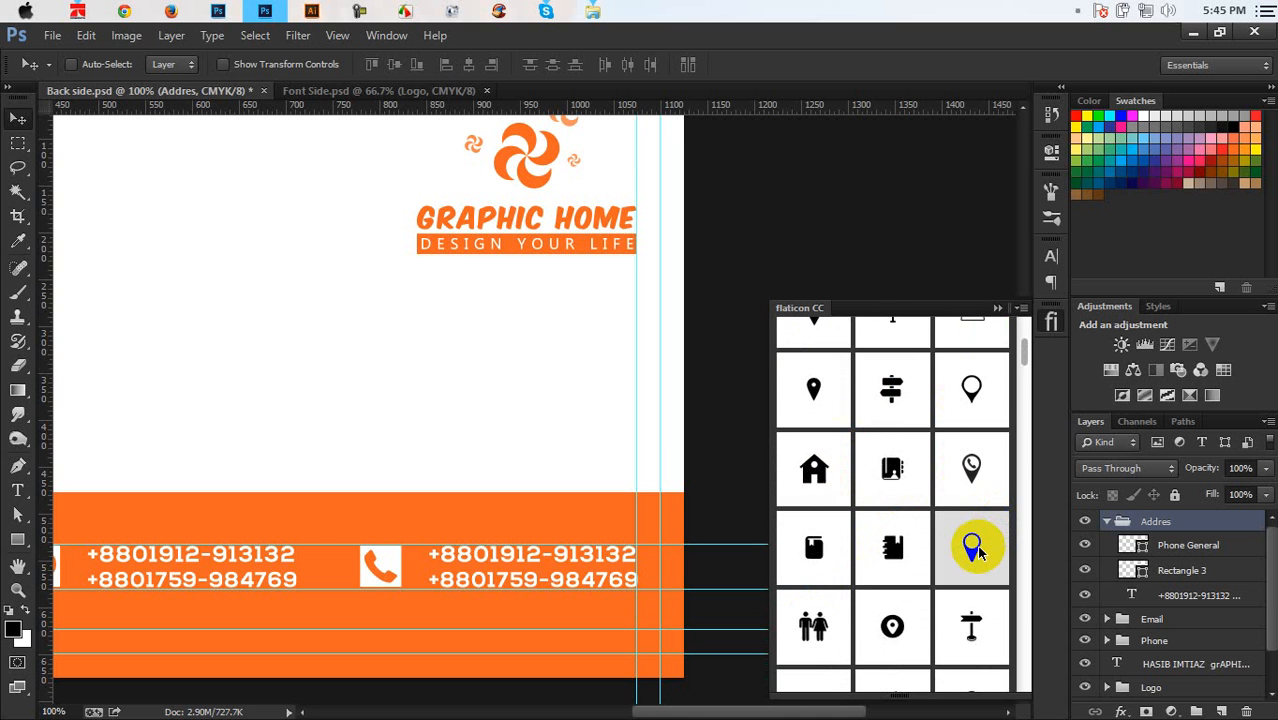
scroll(974, 540, down, 4)
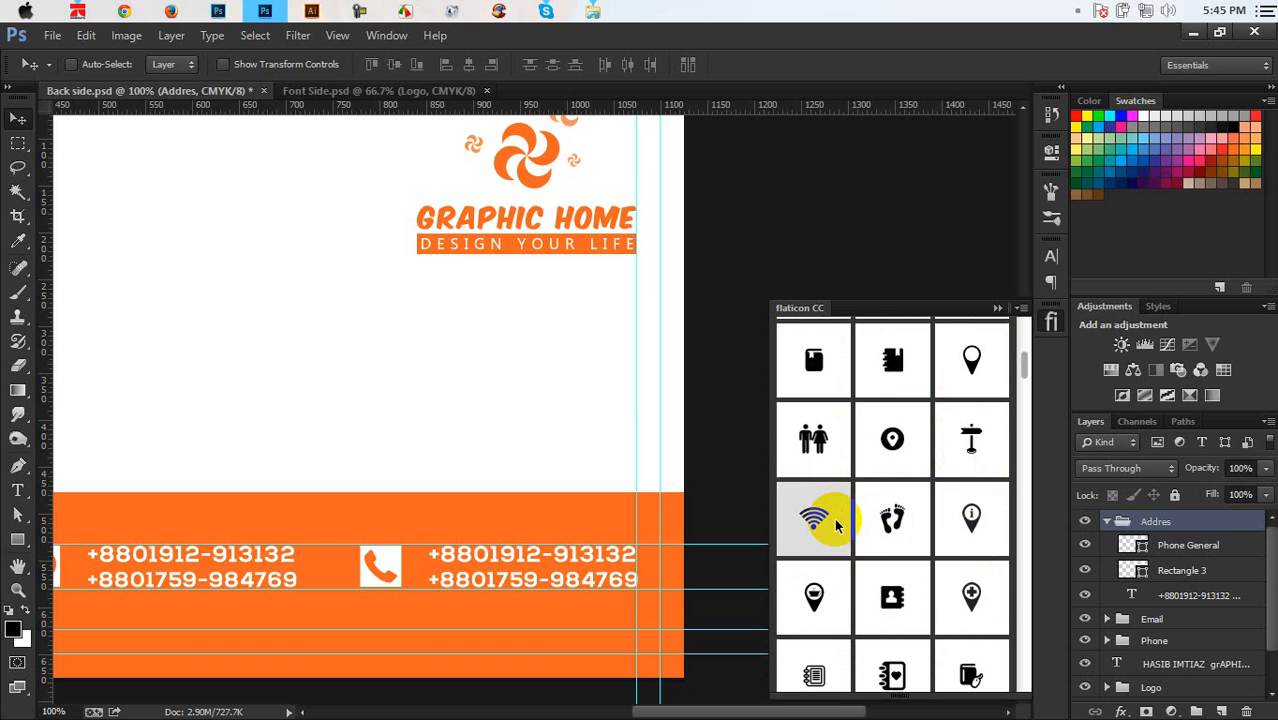
scroll(838, 525, down, 4)
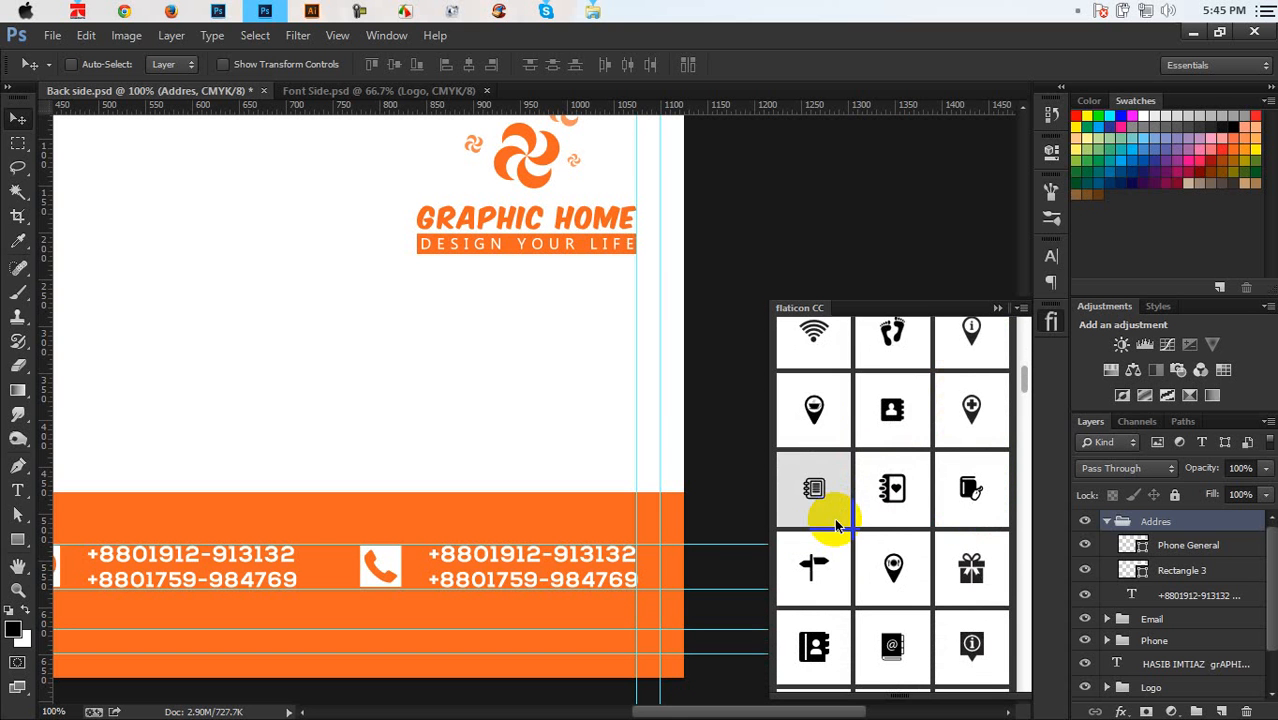
scroll(838, 525, down, 2)
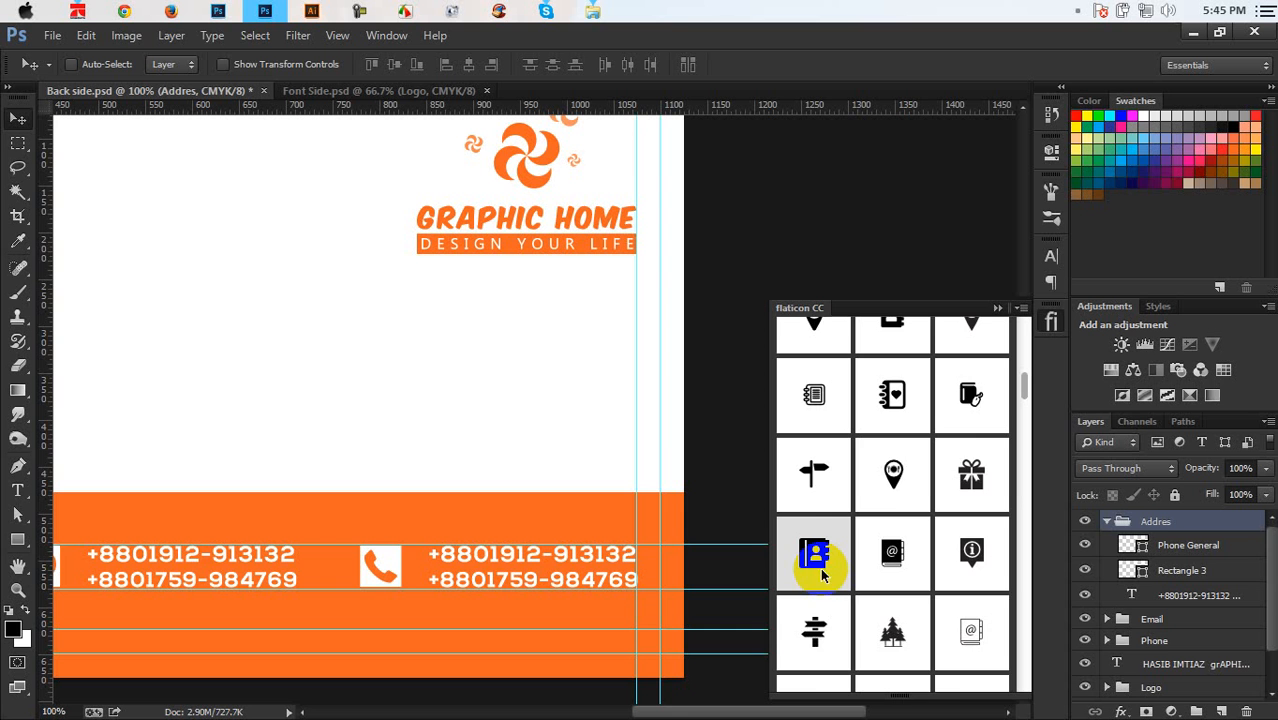
scroll(820, 560, down, 1)
scroll(884, 558, up, 5)
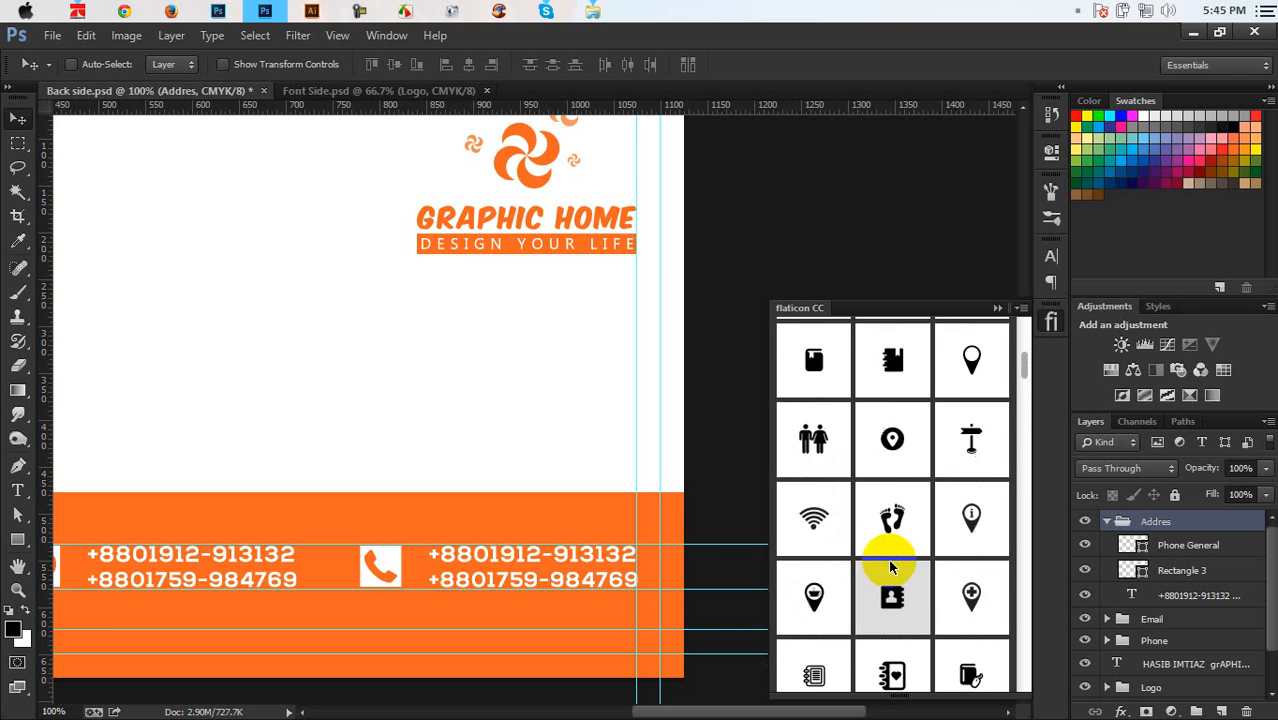
scroll(890, 562, up, 3)
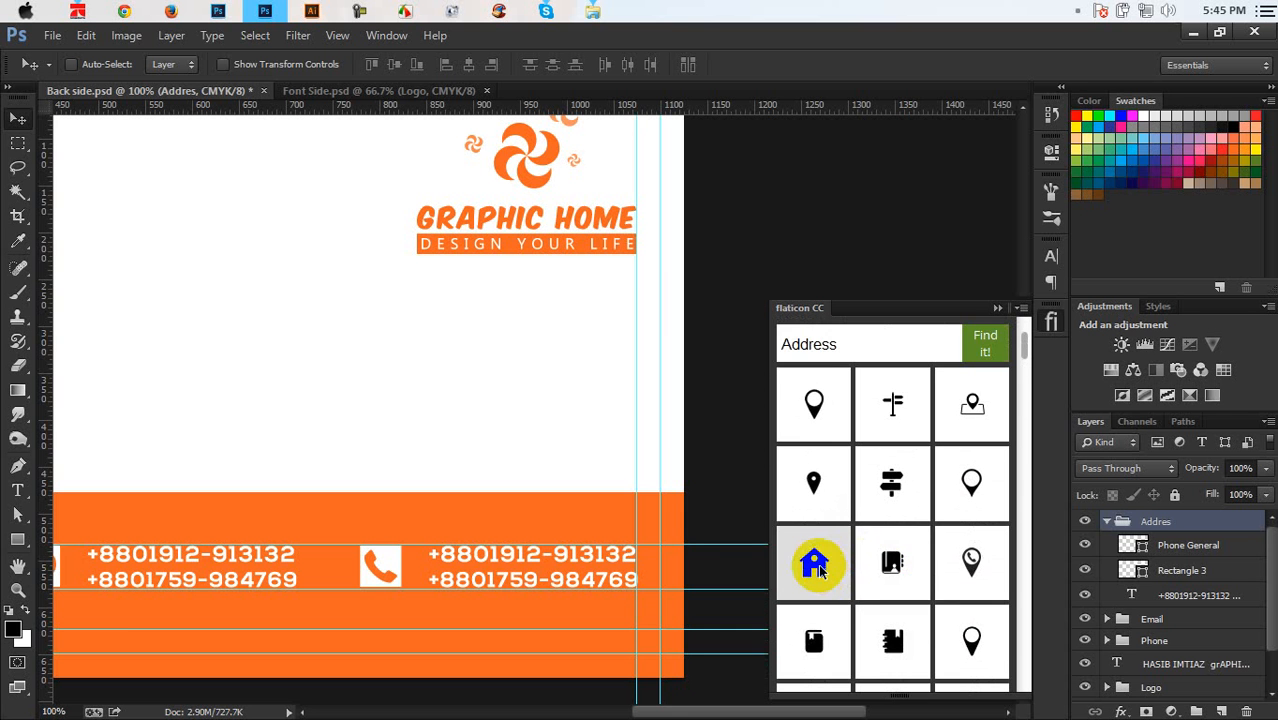
scroll(818, 565, down, 8)
scroll(818, 570, down, 3)
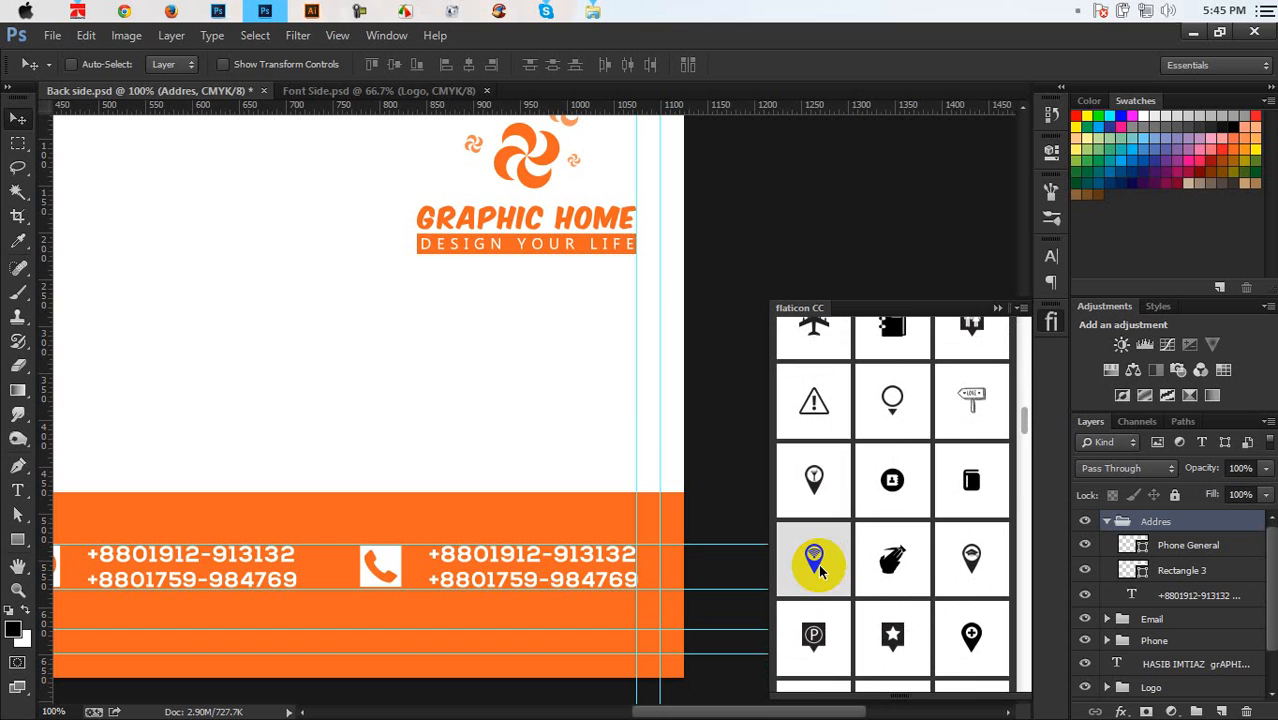
scroll(818, 568, down, 1)
scroll(818, 568, down, 5)
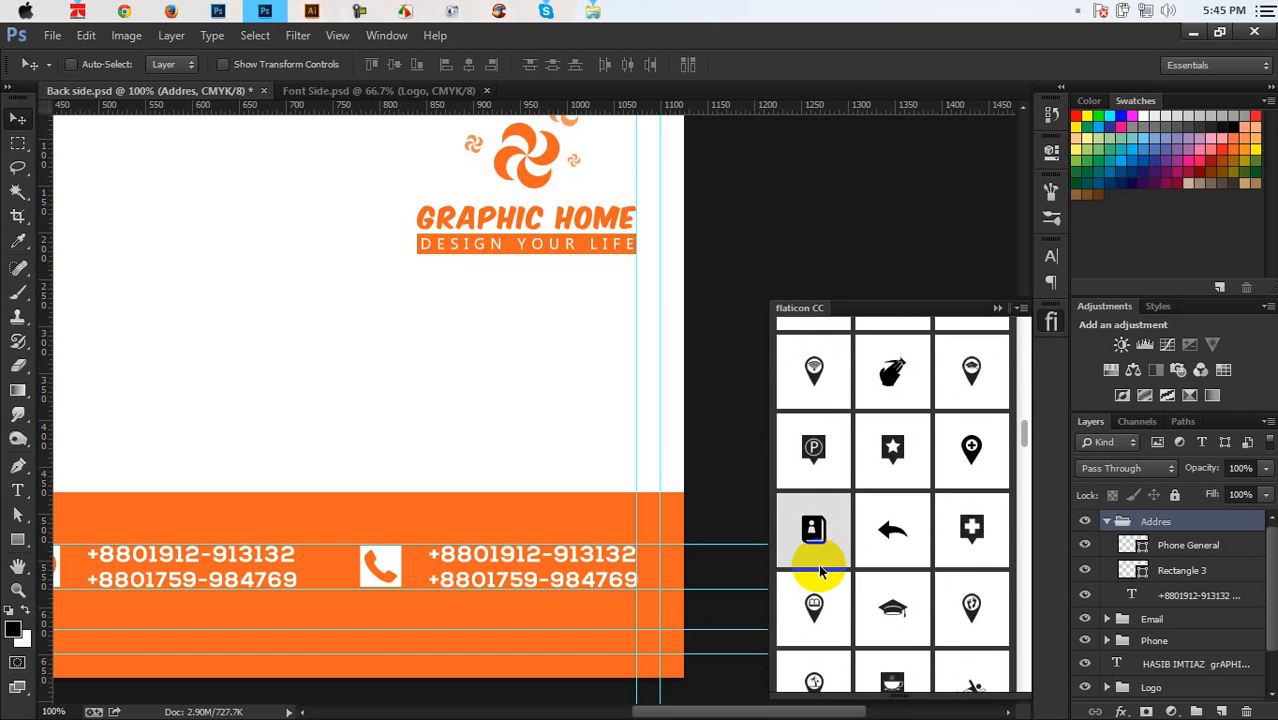
scroll(818, 568, down, 1)
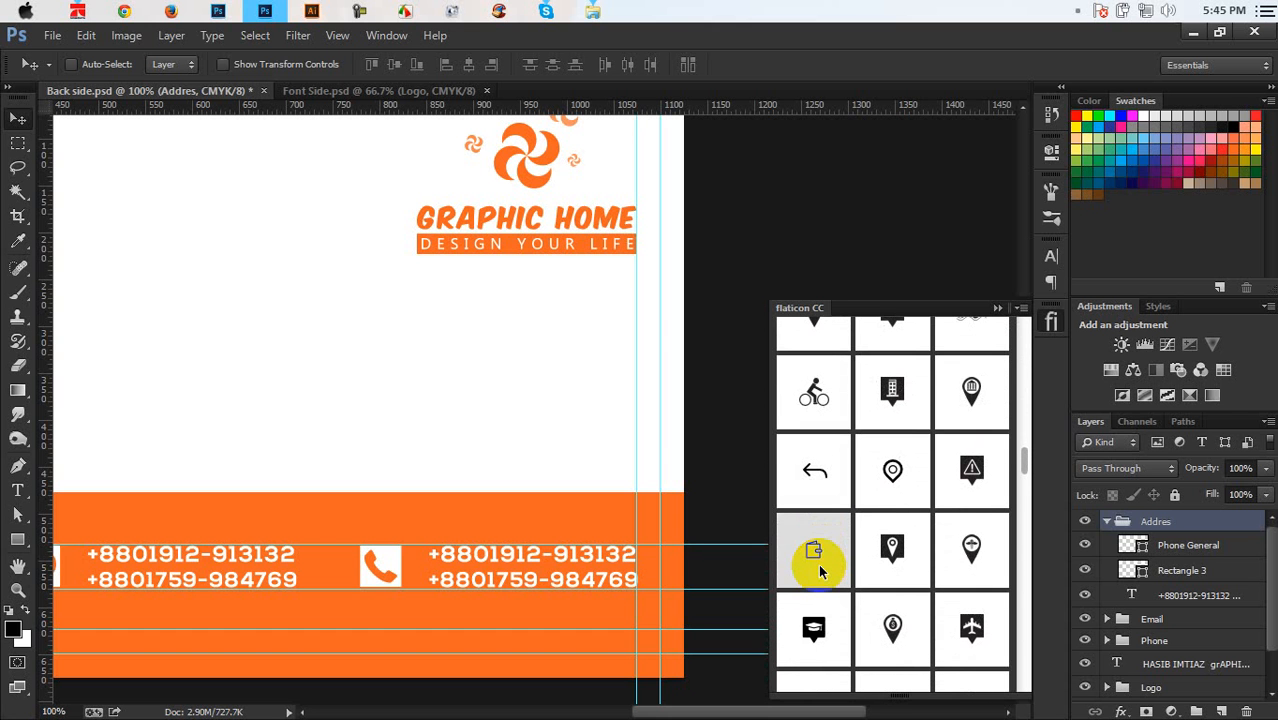
scroll(818, 568, down, 4)
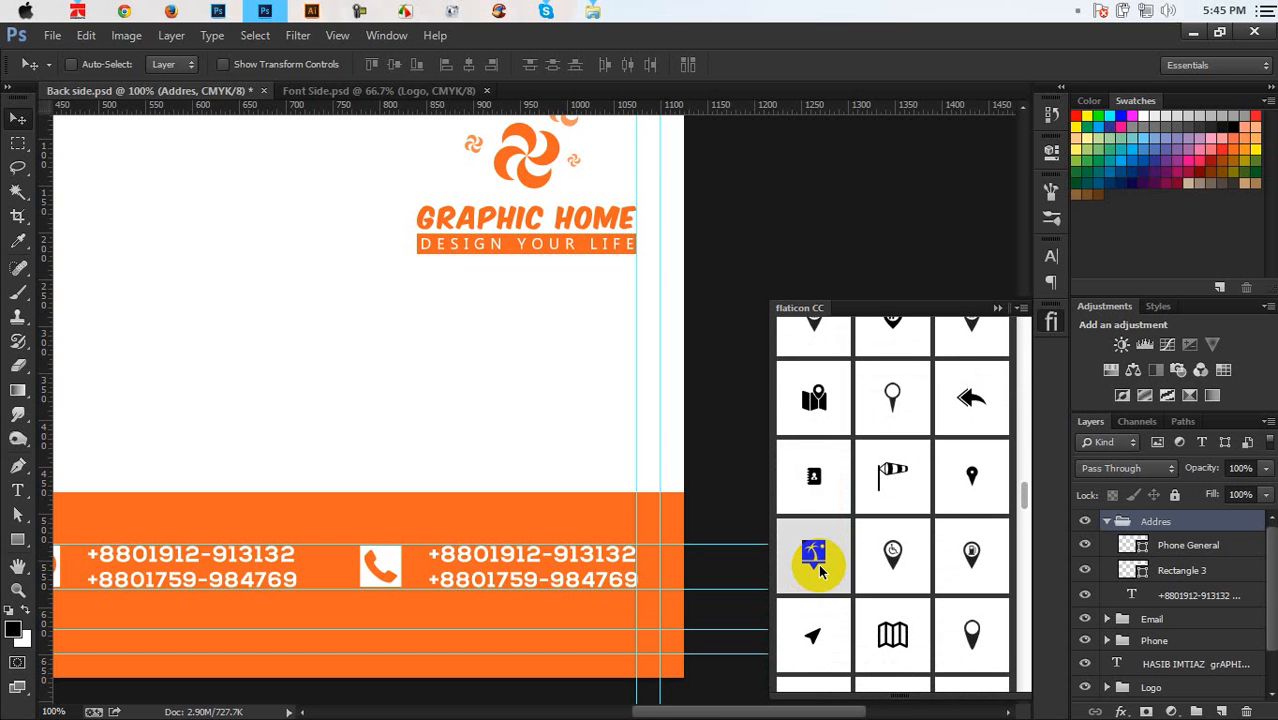
scroll(830, 575, up, 10)
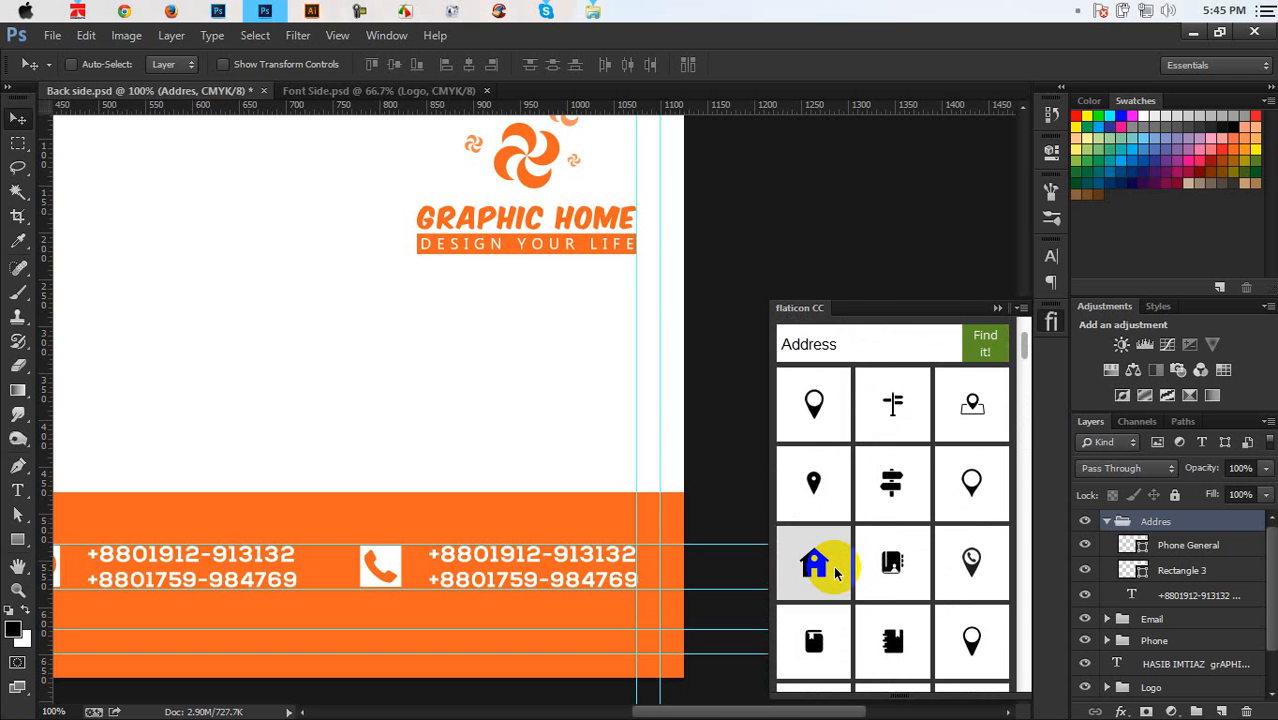
Insert the map pin icon onto the card and shrink it
click(822, 475)
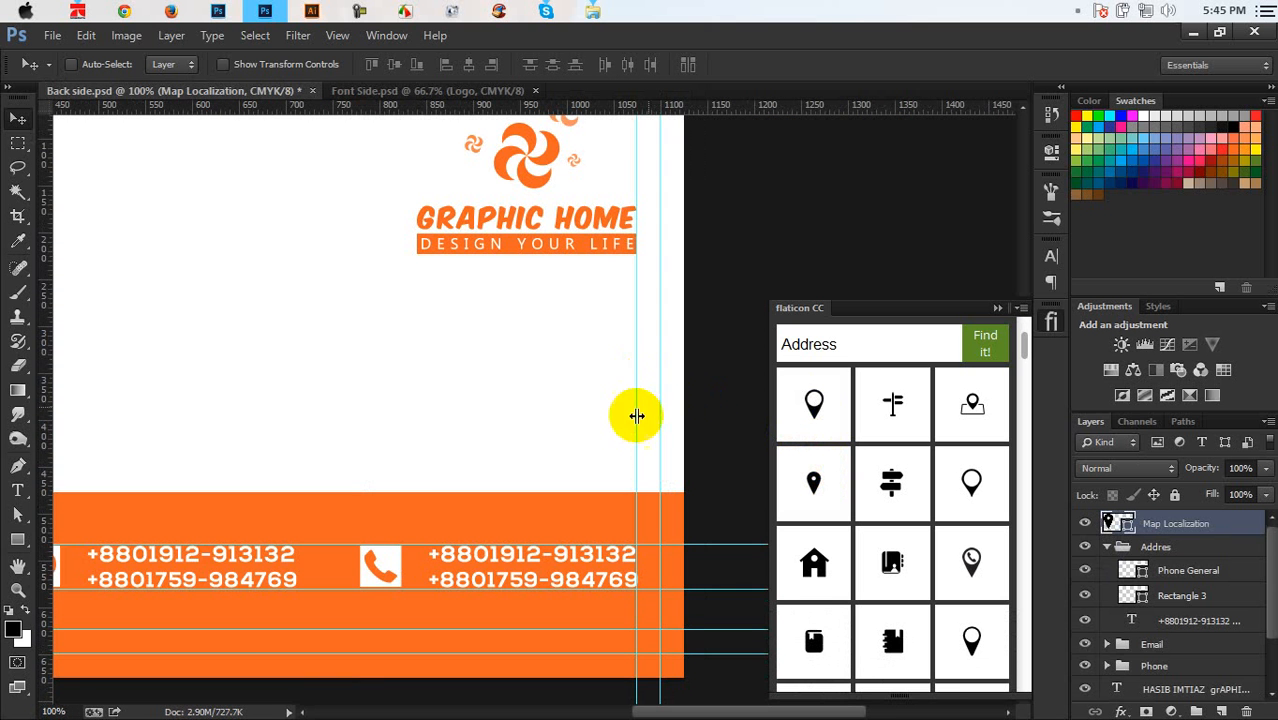
drag(409, 308, 673, 350)
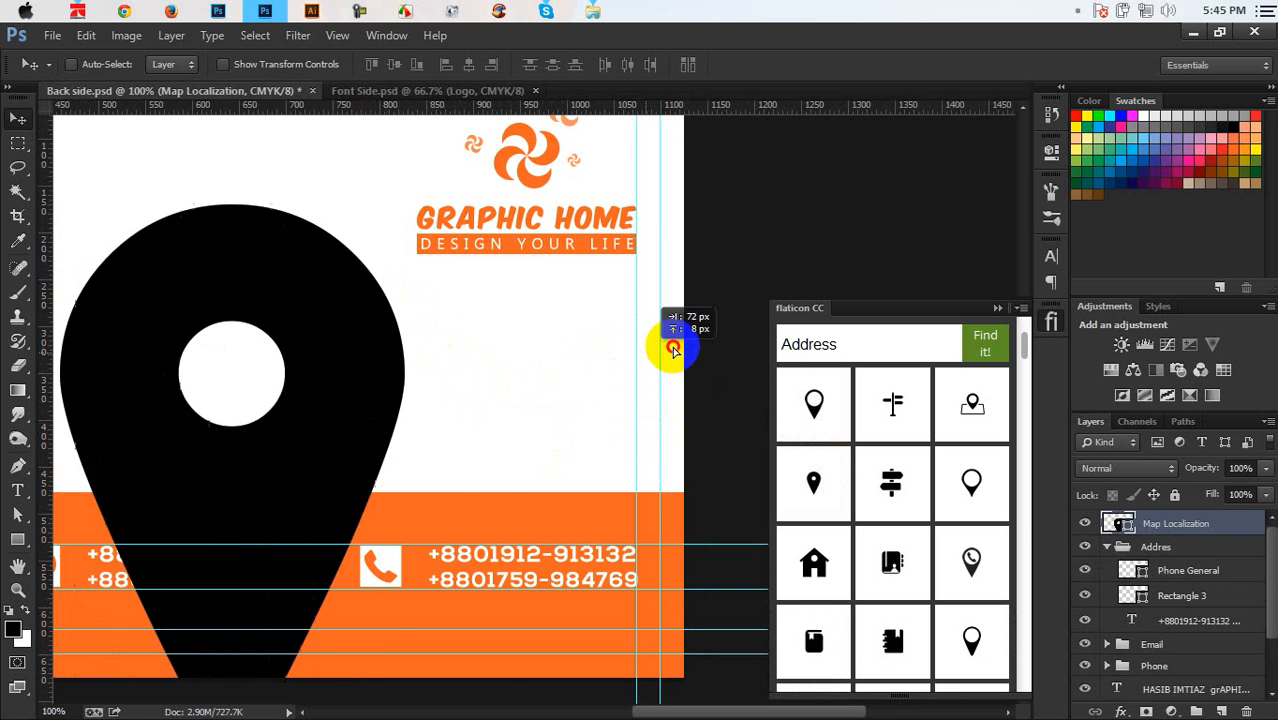
key(ctrl+t)
drag(505, 165, 625, 251)
key(Return)
key(ctrl+plus)
key(ctrl+plus)
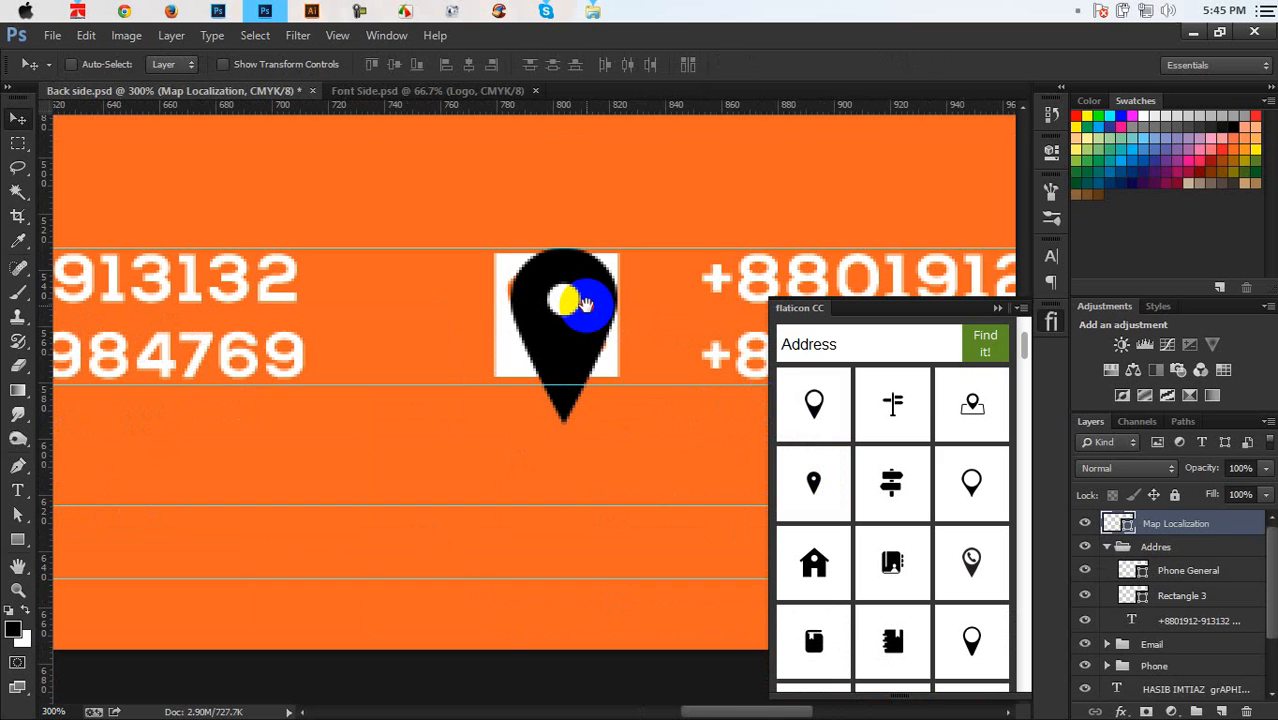
Move the Map Localization layer into Addres, delete the old phone icon, and colour the pin orange
drag(1090, 520, 1187, 567)
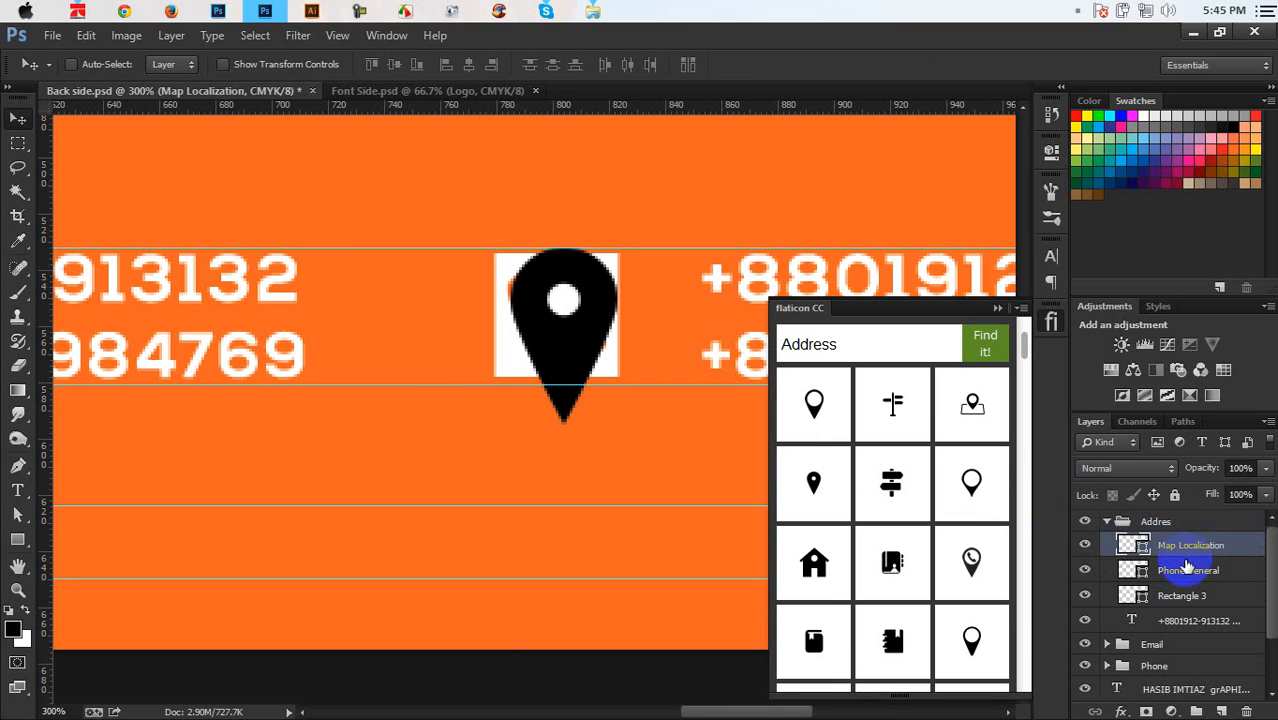
click(1188, 569)
key(Delete)
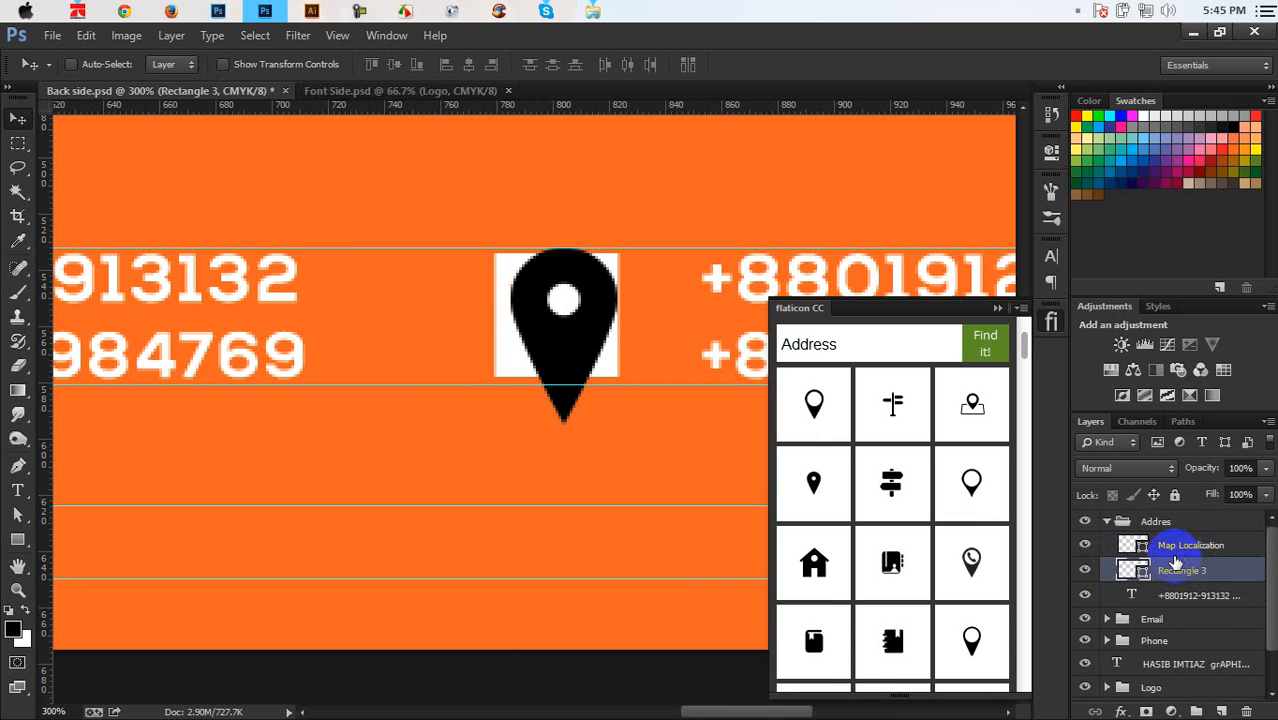
double_click(1133, 545)
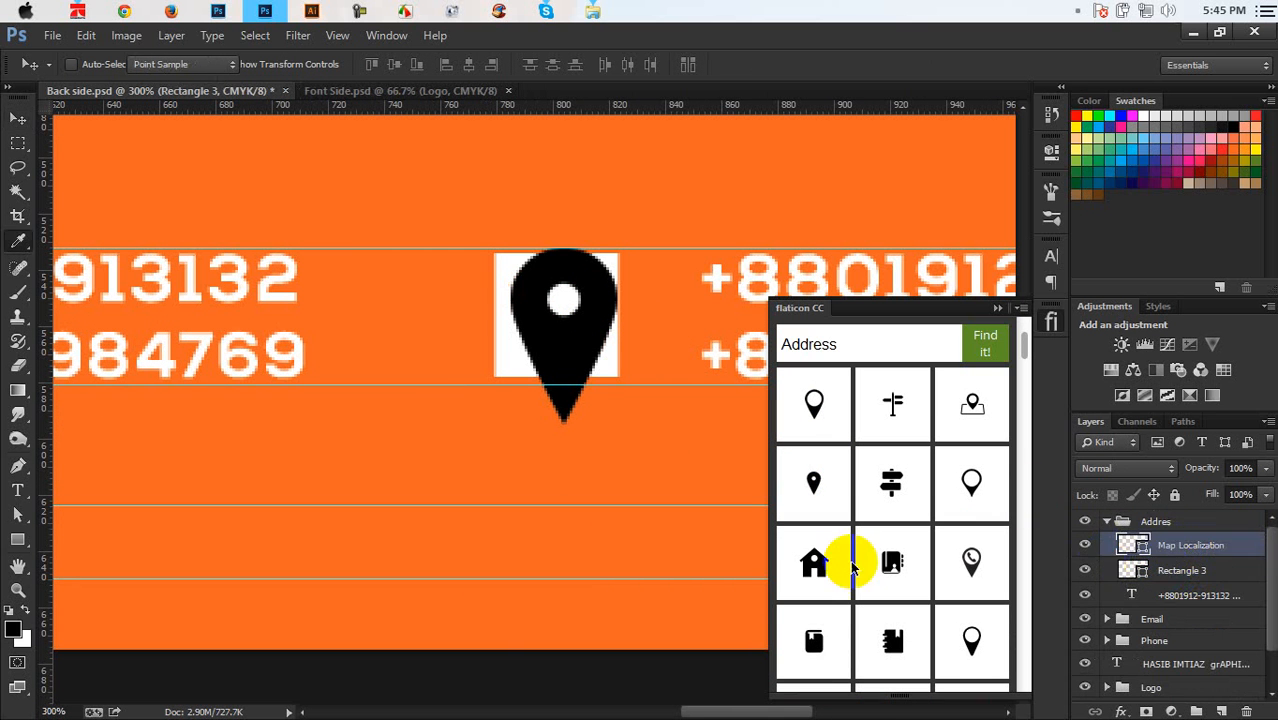
click(650, 507)
click(1241, 222)
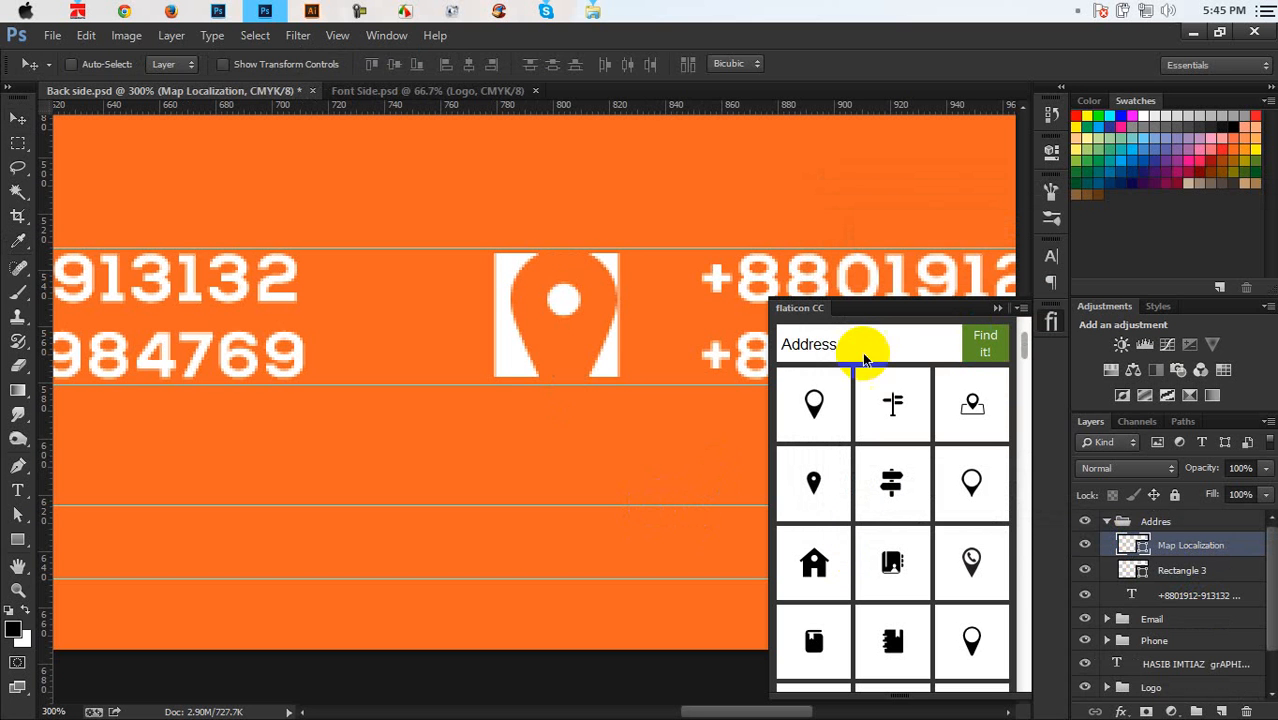
Scale and nudge the pin to fit the third block's white square
key(ctrl+t)
drag(579, 288, 573, 306)
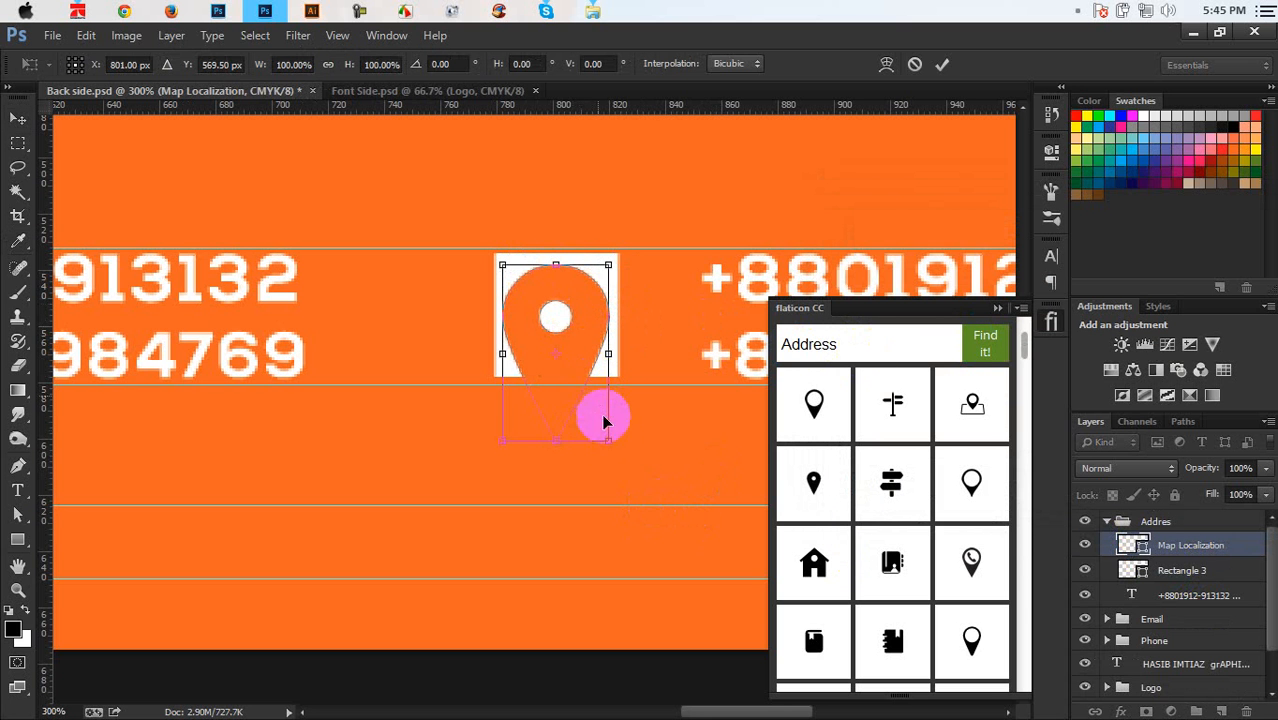
drag(608, 438, 556, 367)
key(Up)
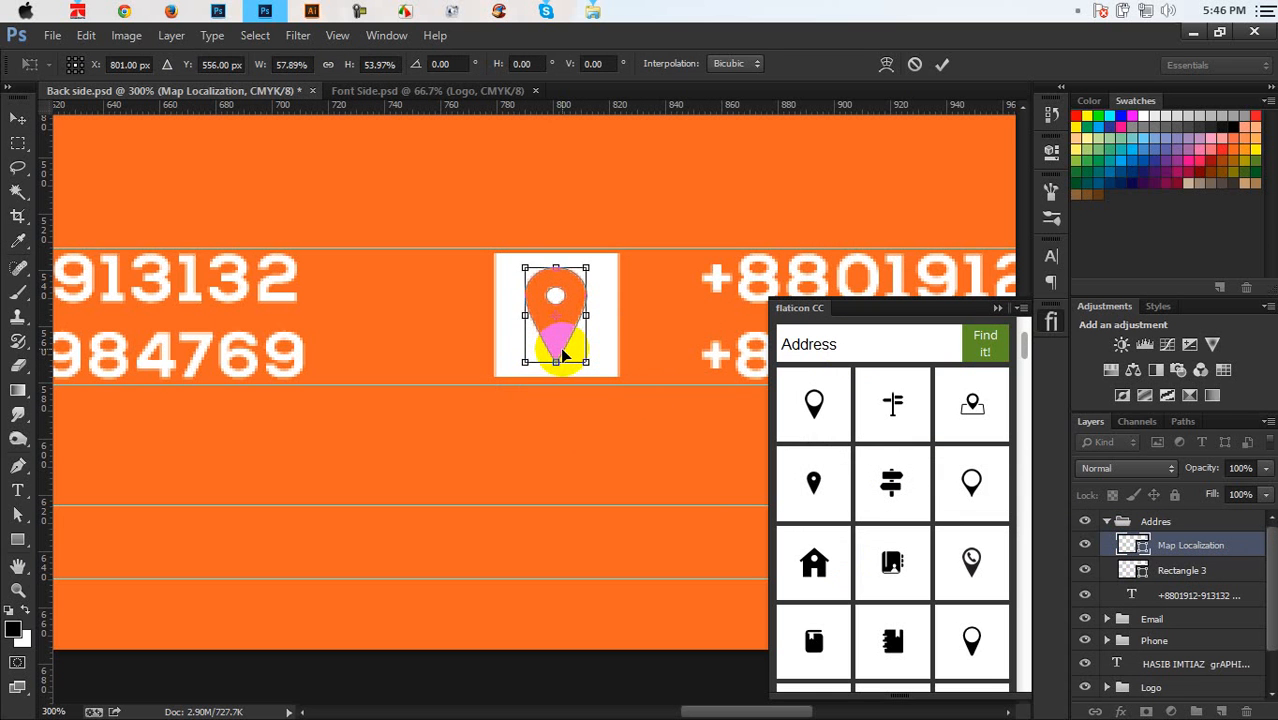
key(Return)
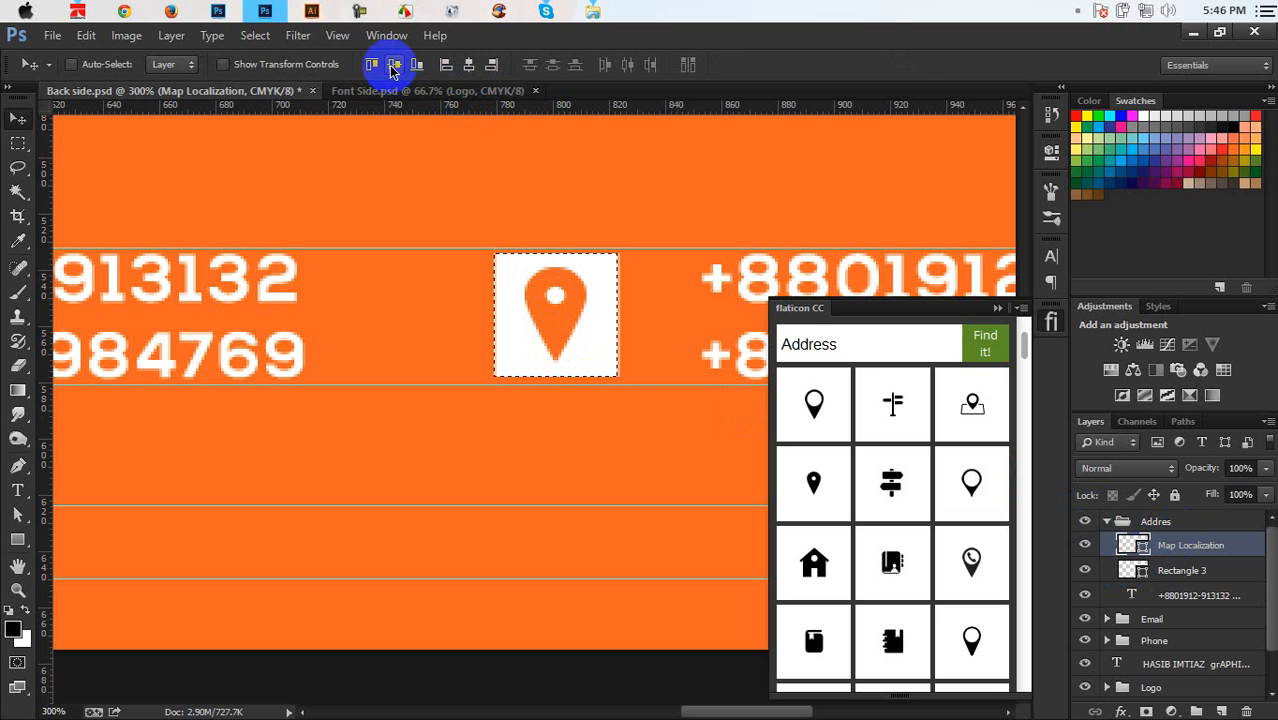
Deselect, save Back side.psd, and zoom out to the whole card
key(ctrl+d)
key(ctrl+s)
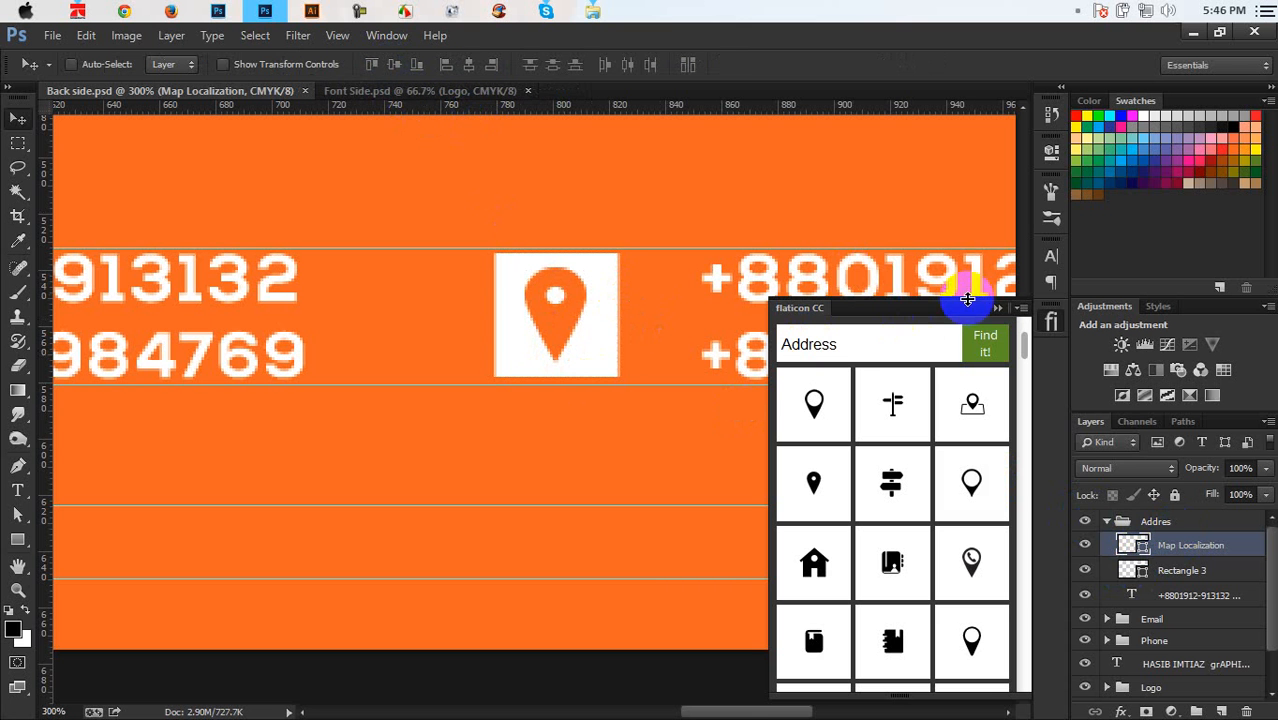
click(996, 311)
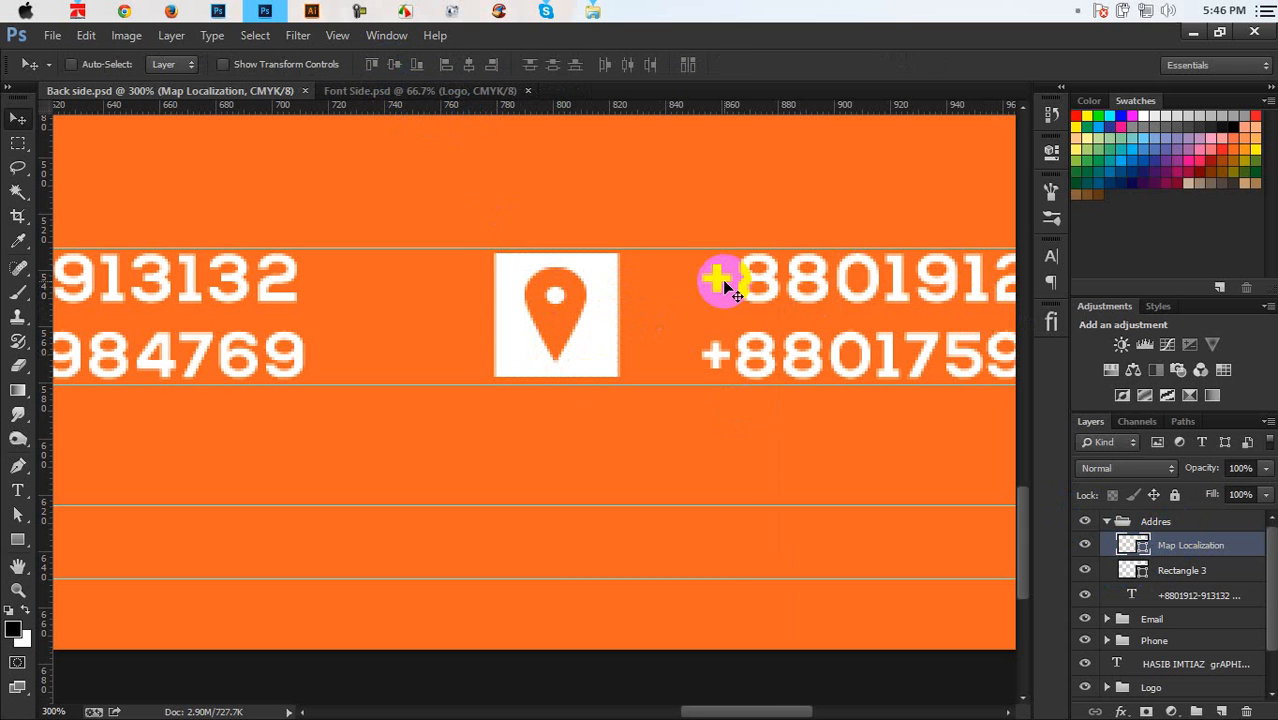
key(ctrl+minus)
key(ctrl+minus)
key(ctrl+minus)
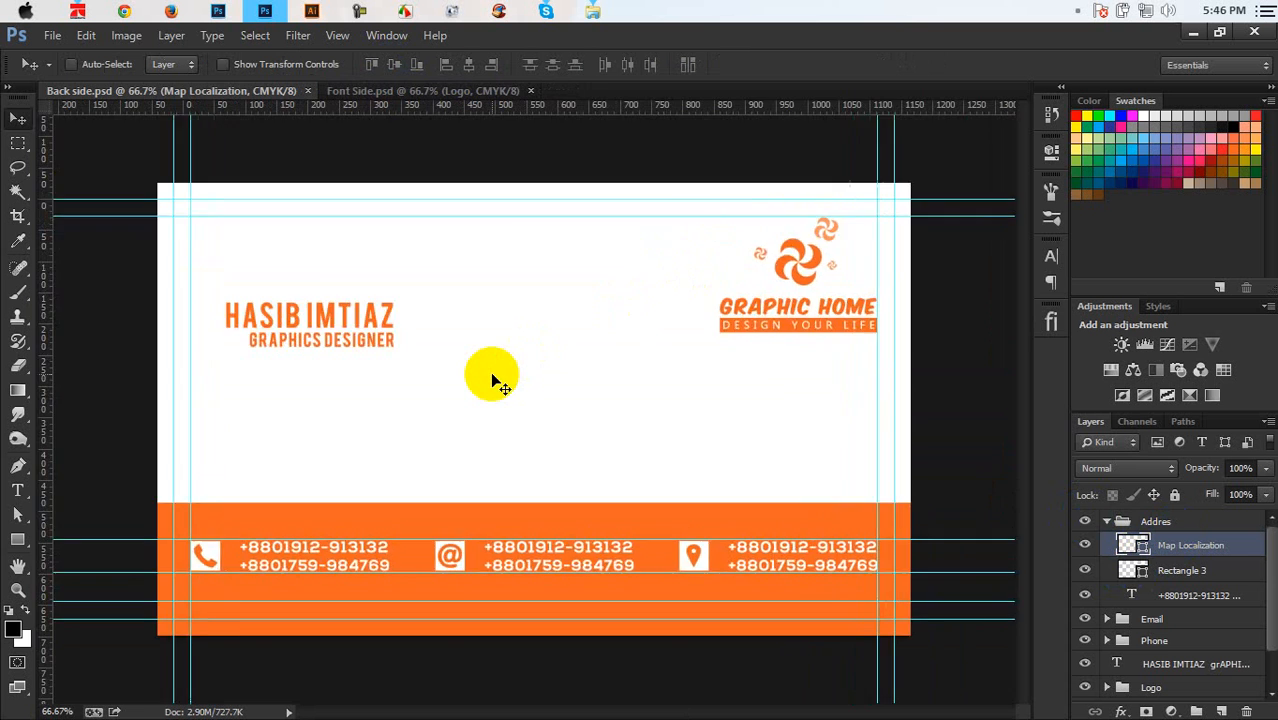
Replace the third block's phone numbers with the two-line street address
key(ctrl+plus)
scroll(492, 375, down, 4)
key(ctrl+minus)
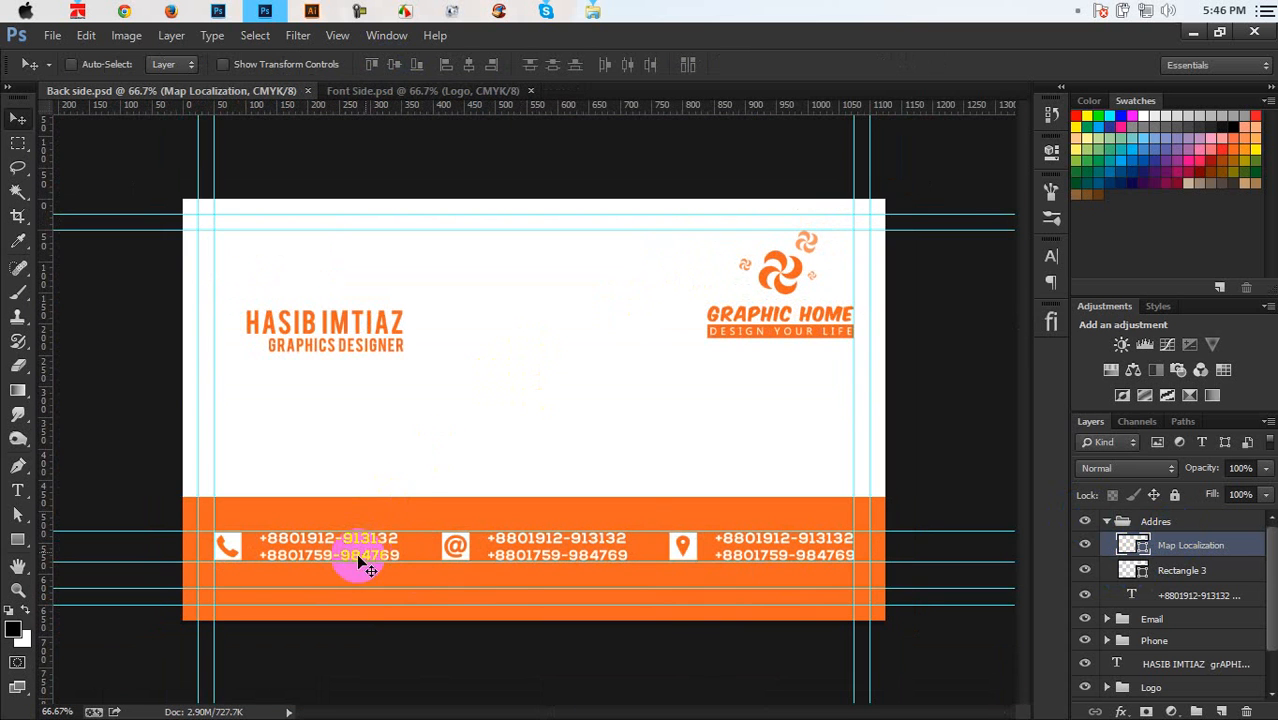
click(1107, 522)
click(1107, 521)
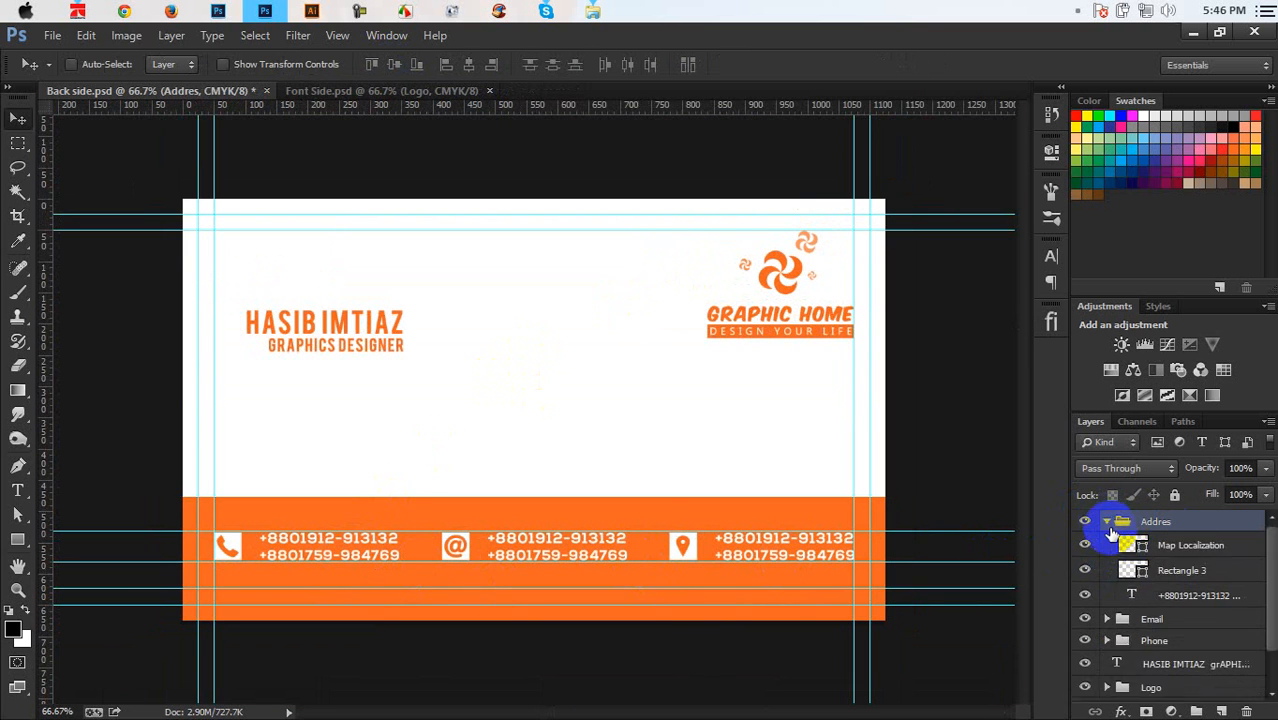
double_click(1133, 594)
click(848, 548)
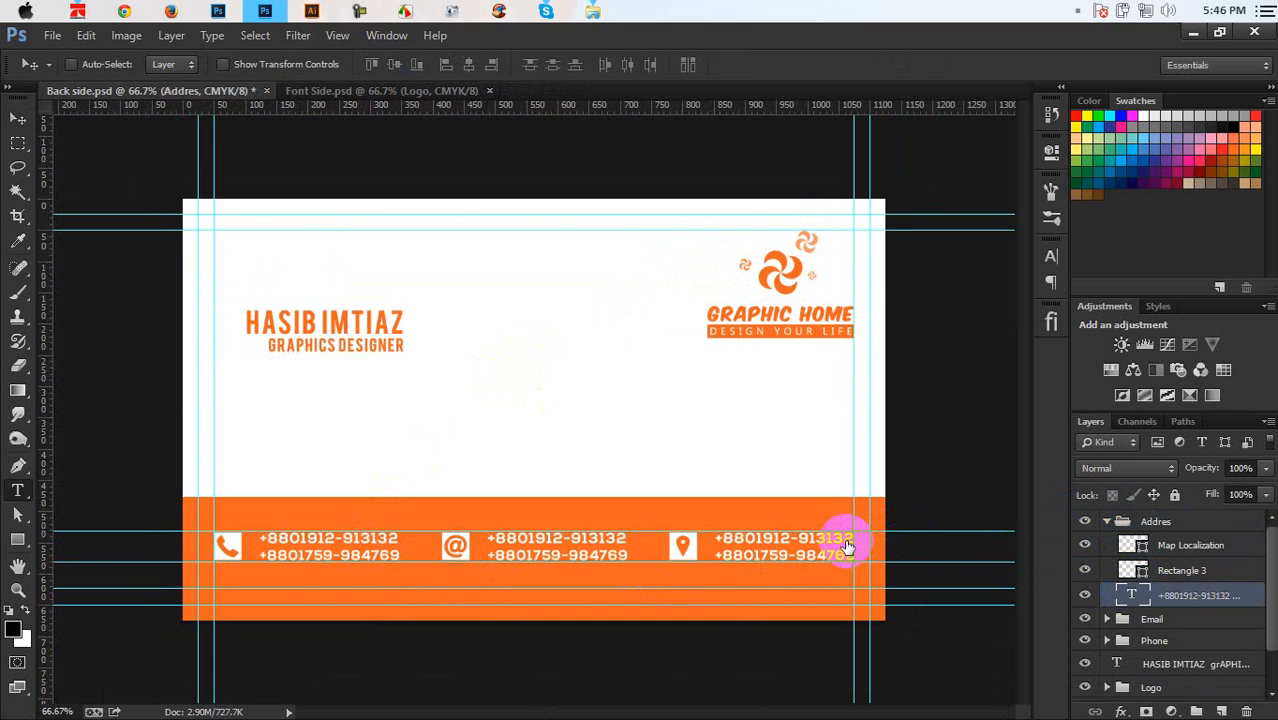
click(847, 540)
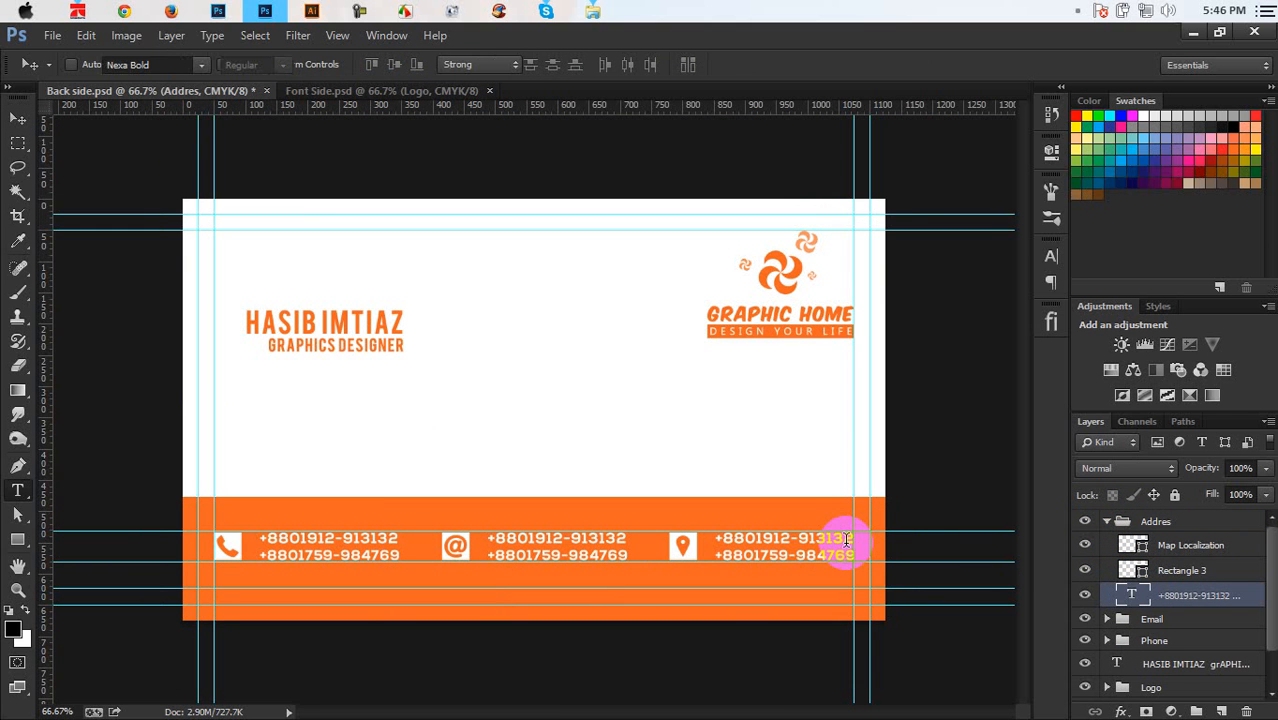
key(ctrl+a)
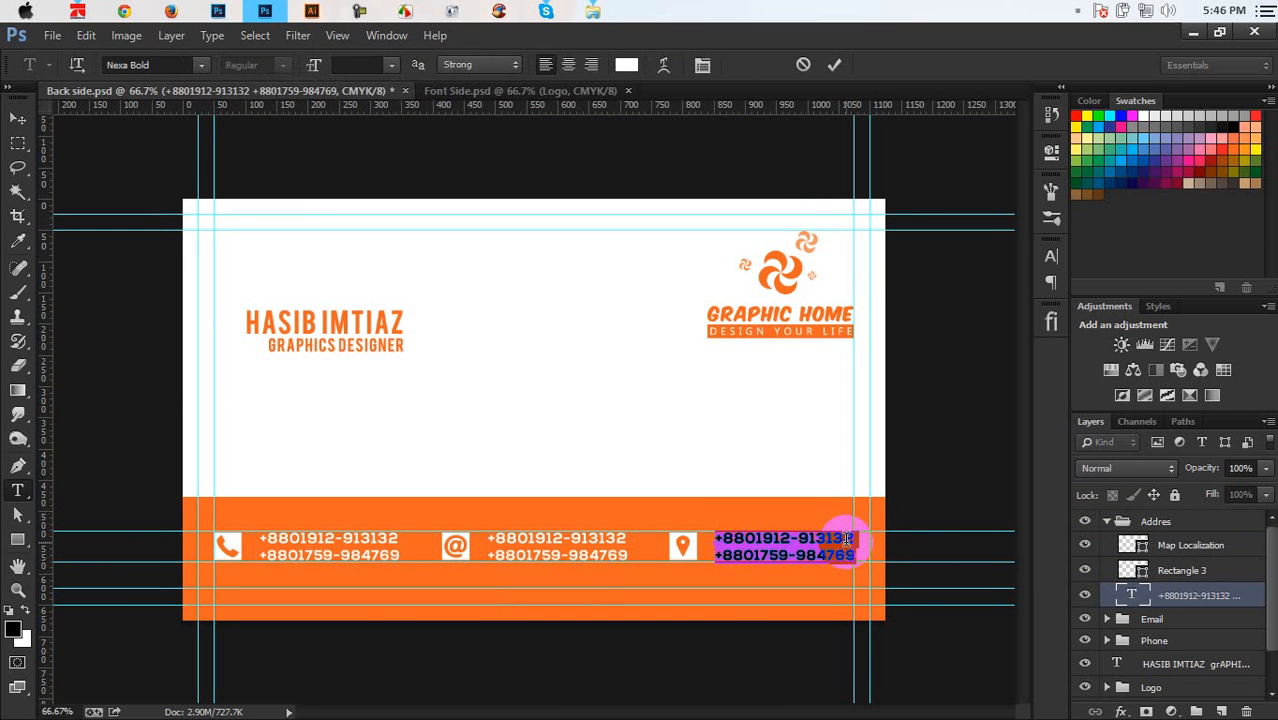
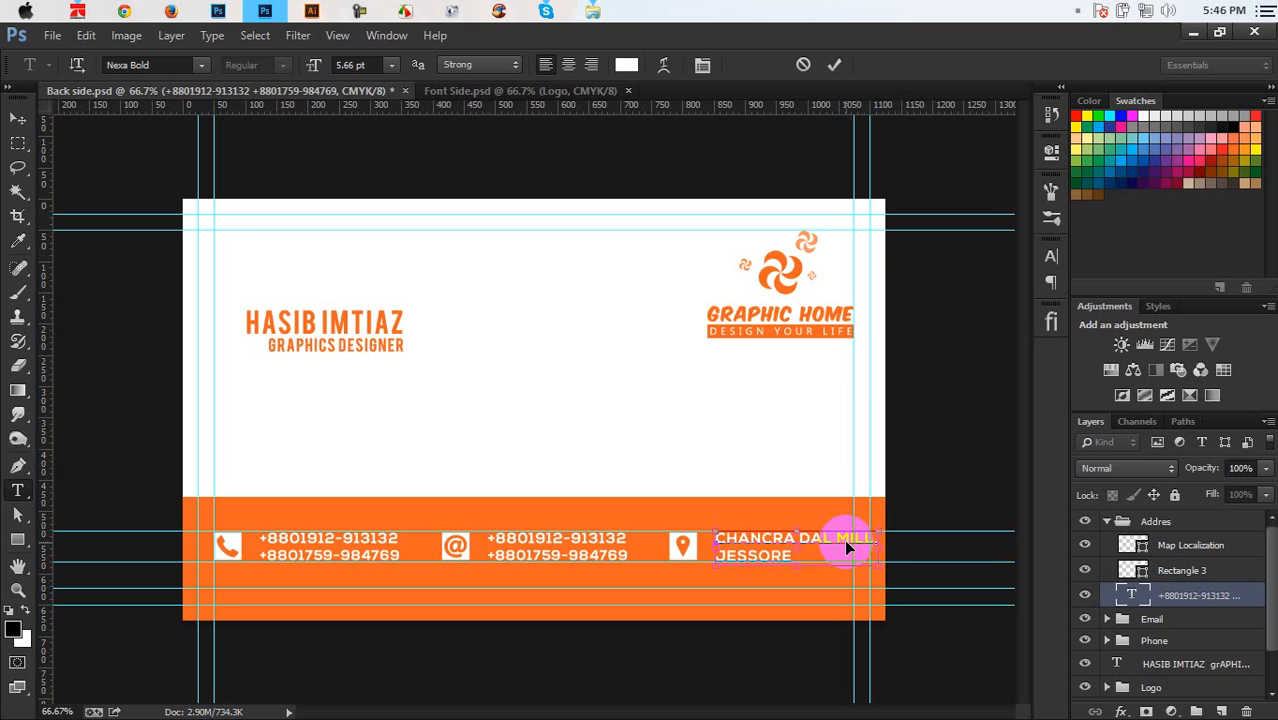
Set the address text to 5 pt and commit the edit
key(ctrl+a)
click(352, 66)
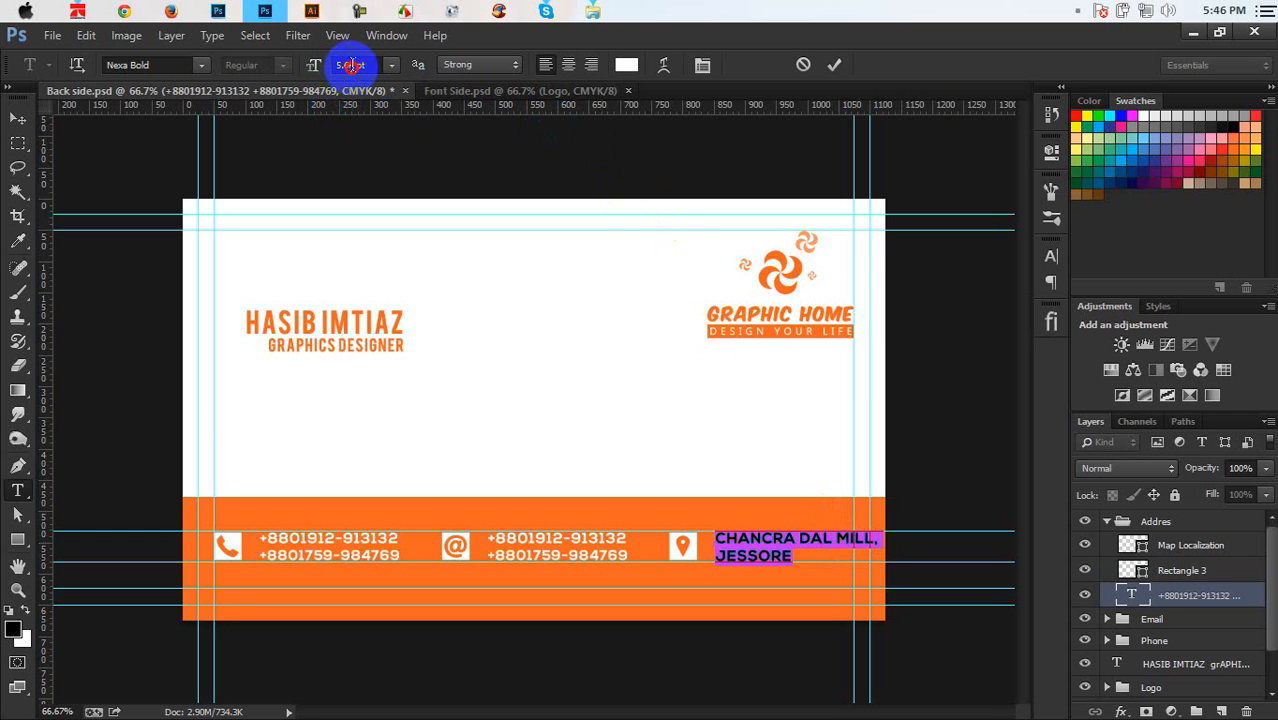
scroll(352, 66, down, 1)
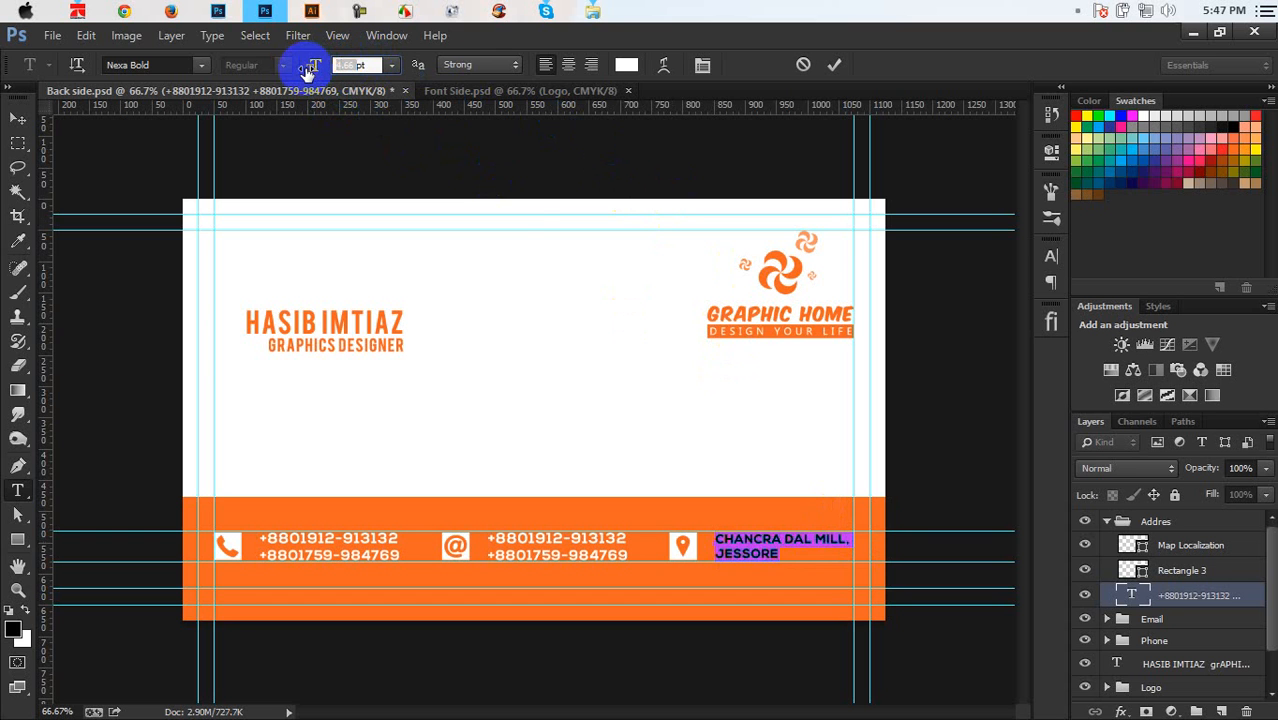
drag(308, 72, 314, 72)
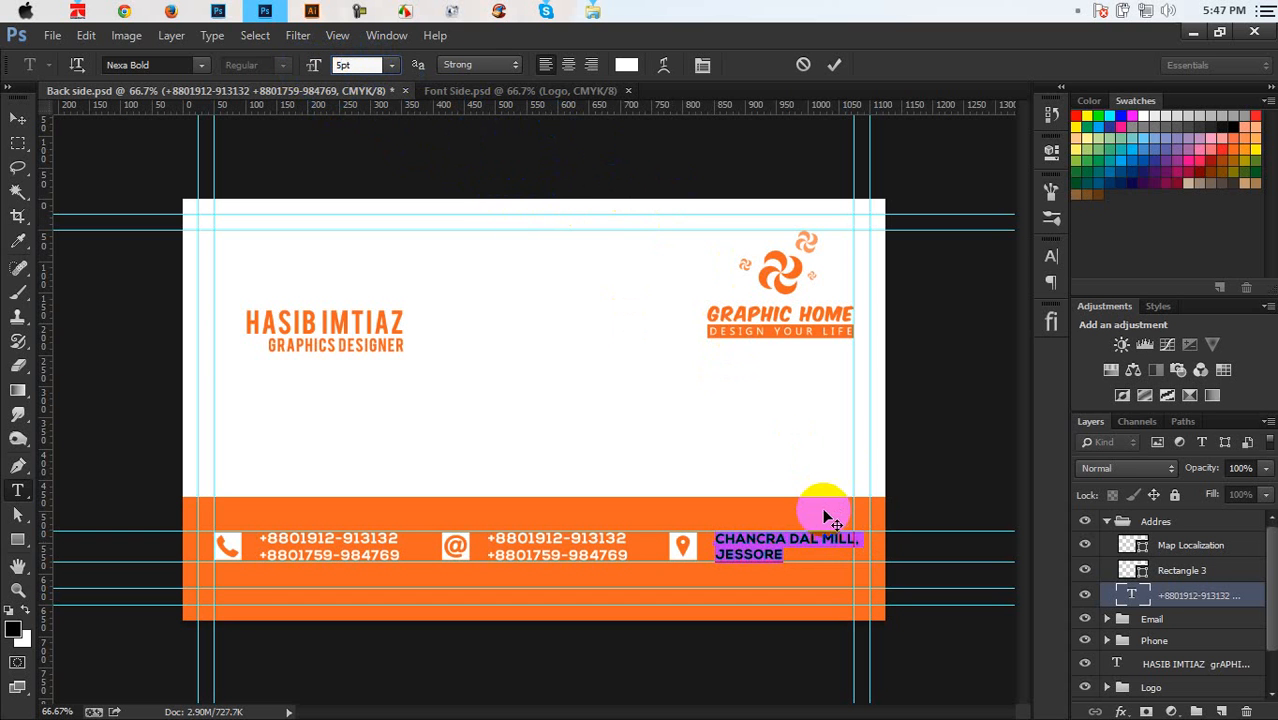
click(834, 64)
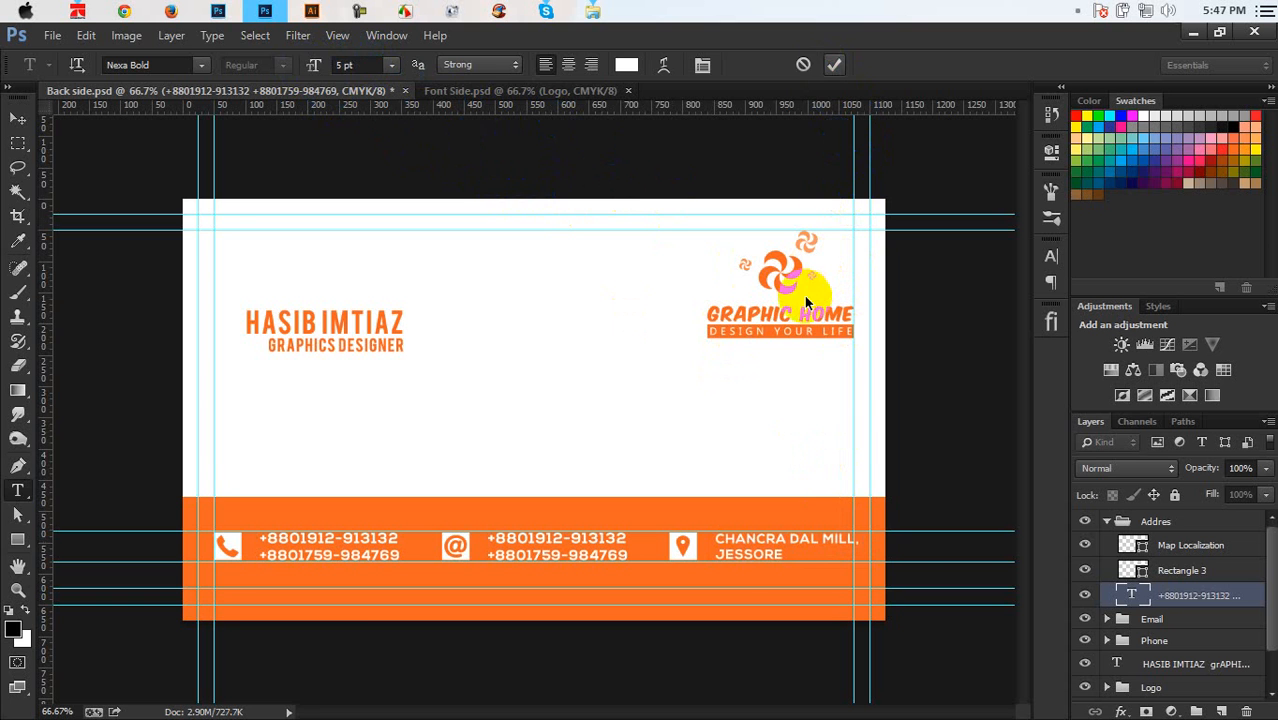
key(v)
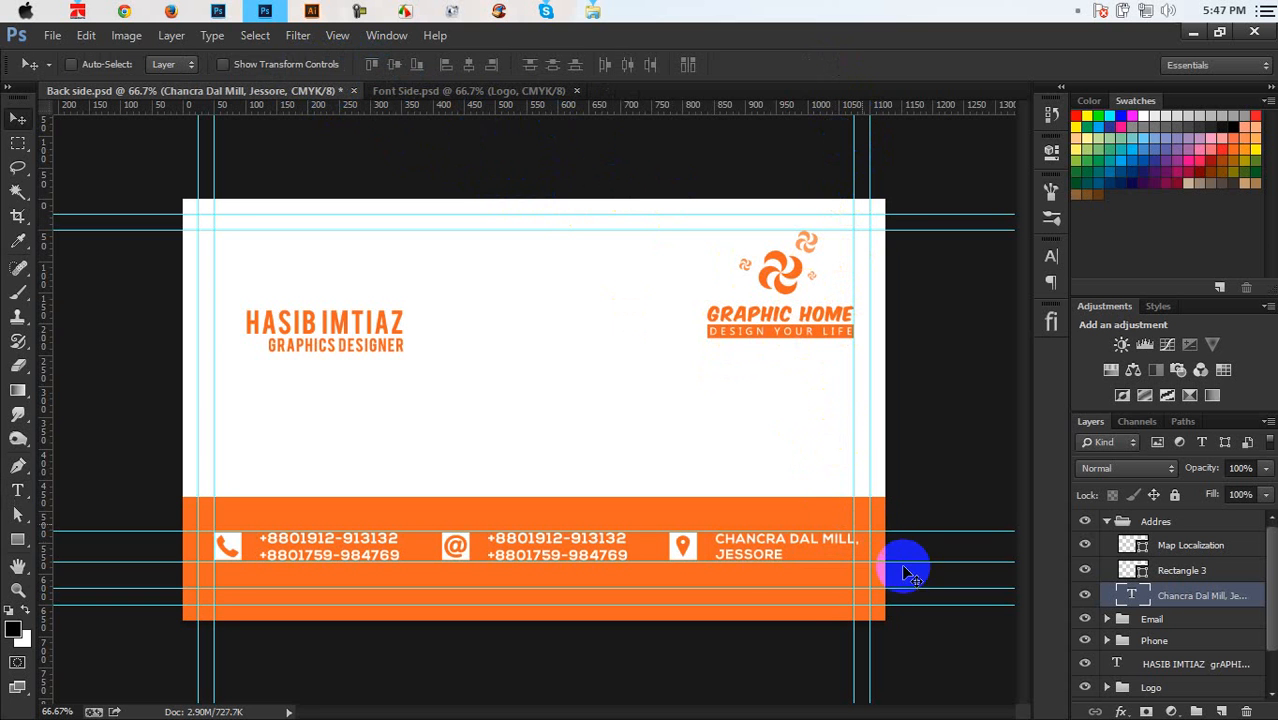
In the Email group's text layer, retype both lines so the block lists two e-mail addresses
click(1110, 522)
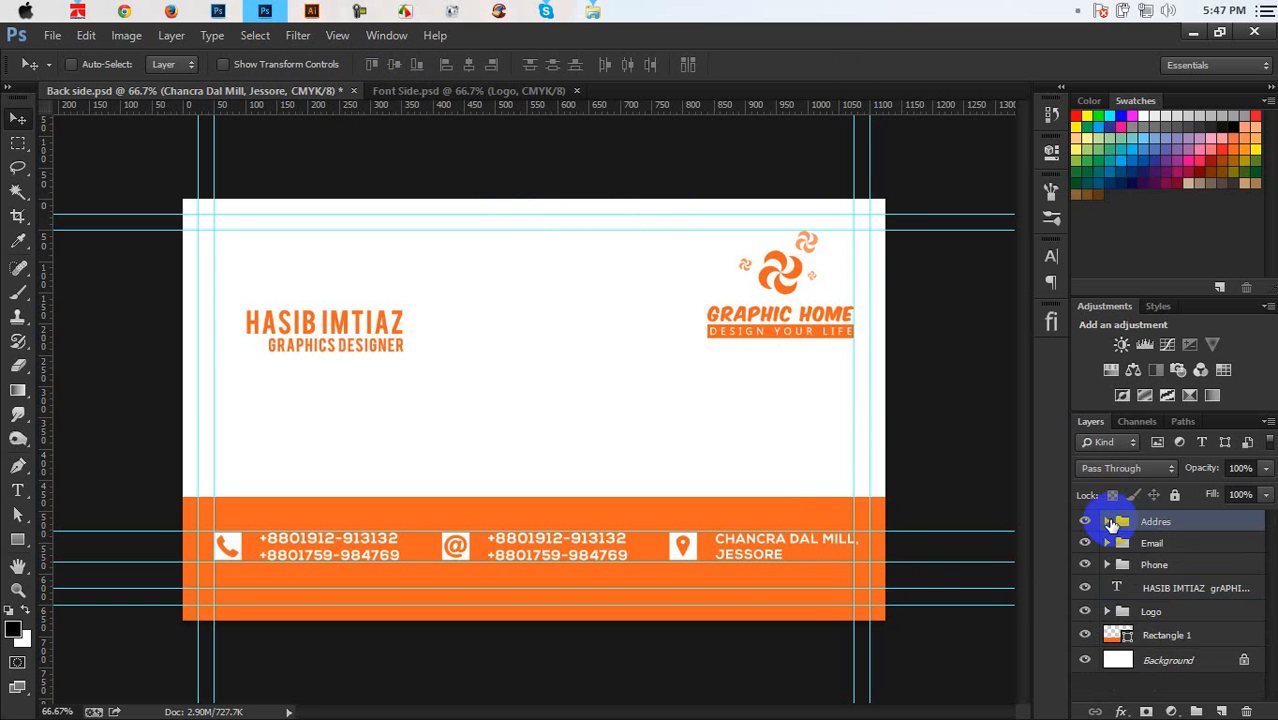
click(1112, 545)
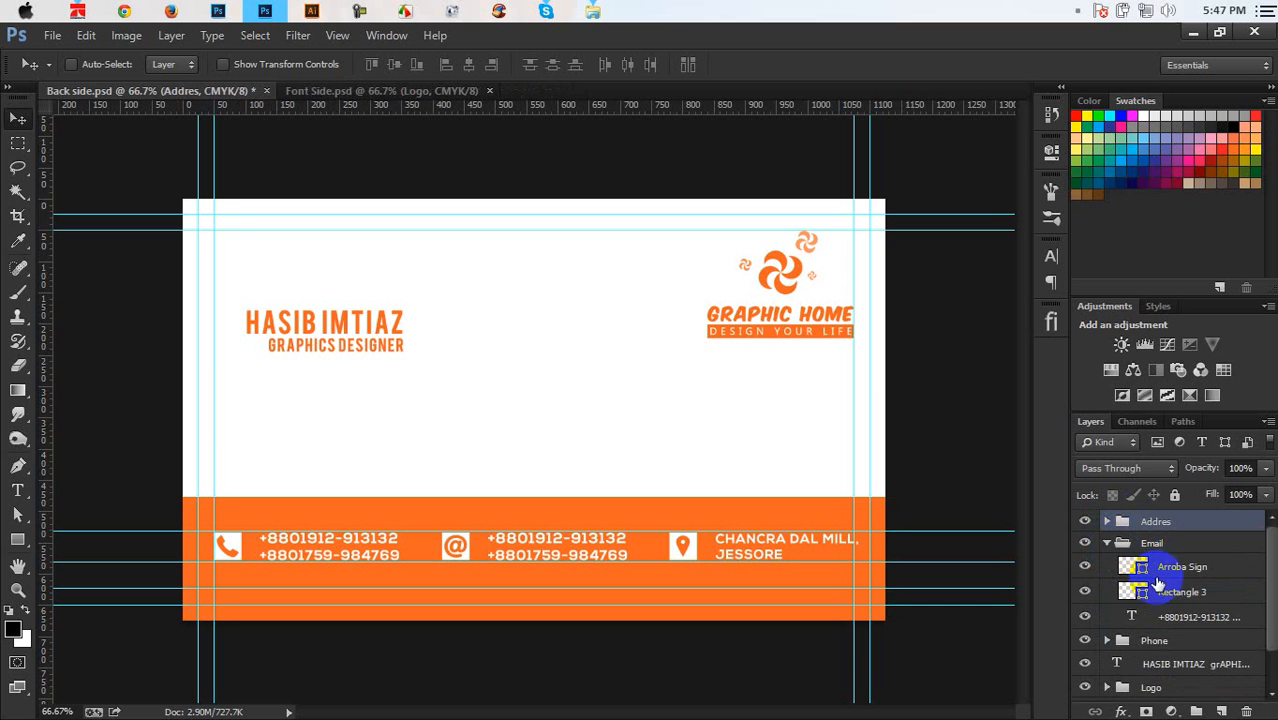
click(1134, 620)
double_click(1133, 621)
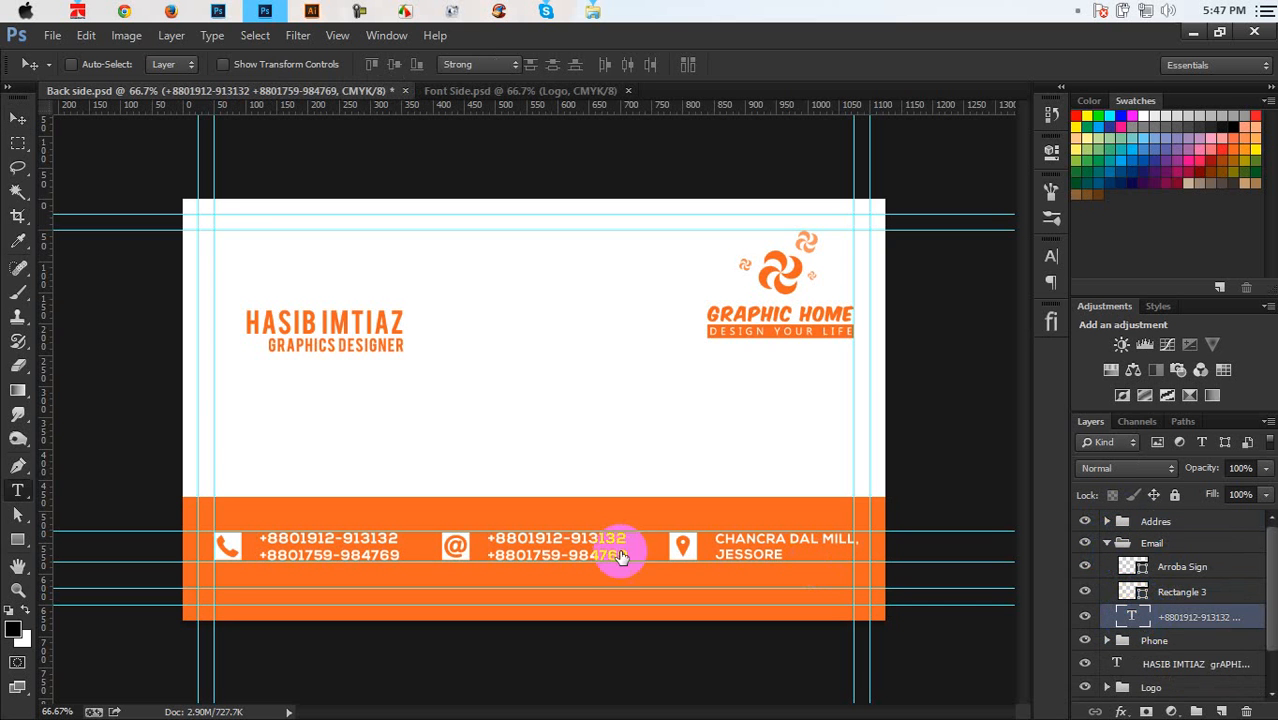
click(580, 541)
drag(580, 541, 414, 524)
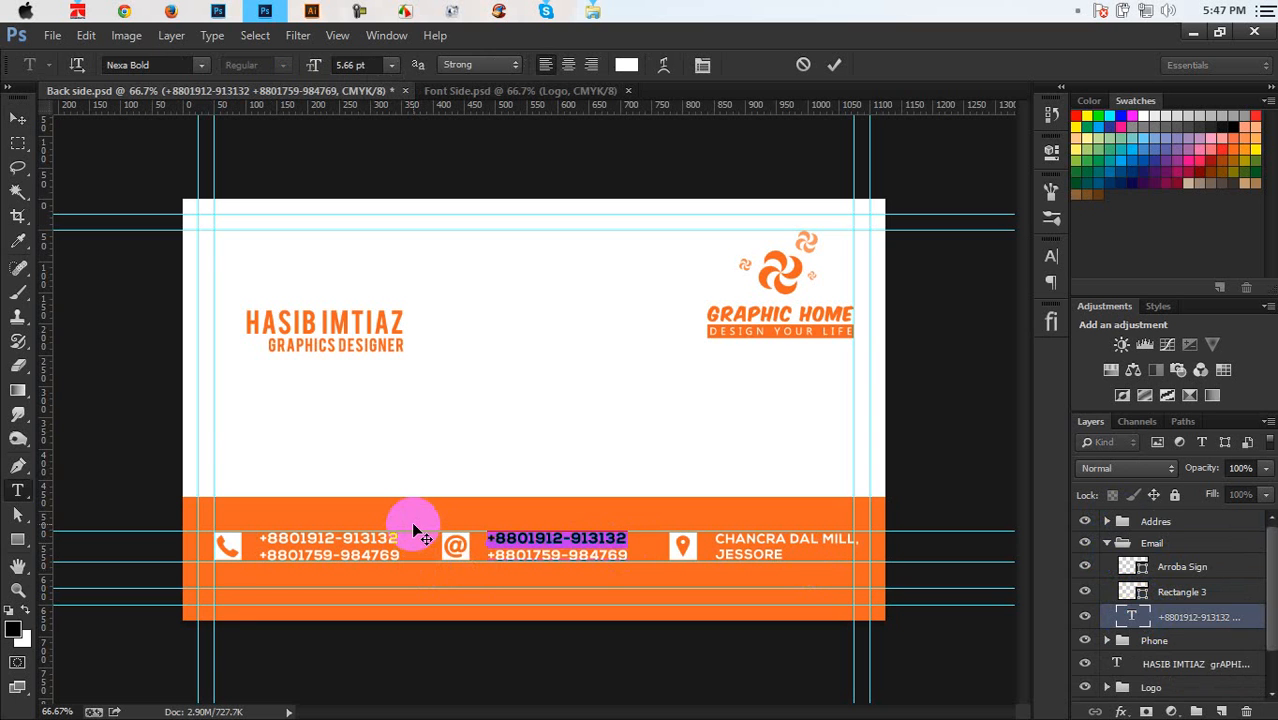
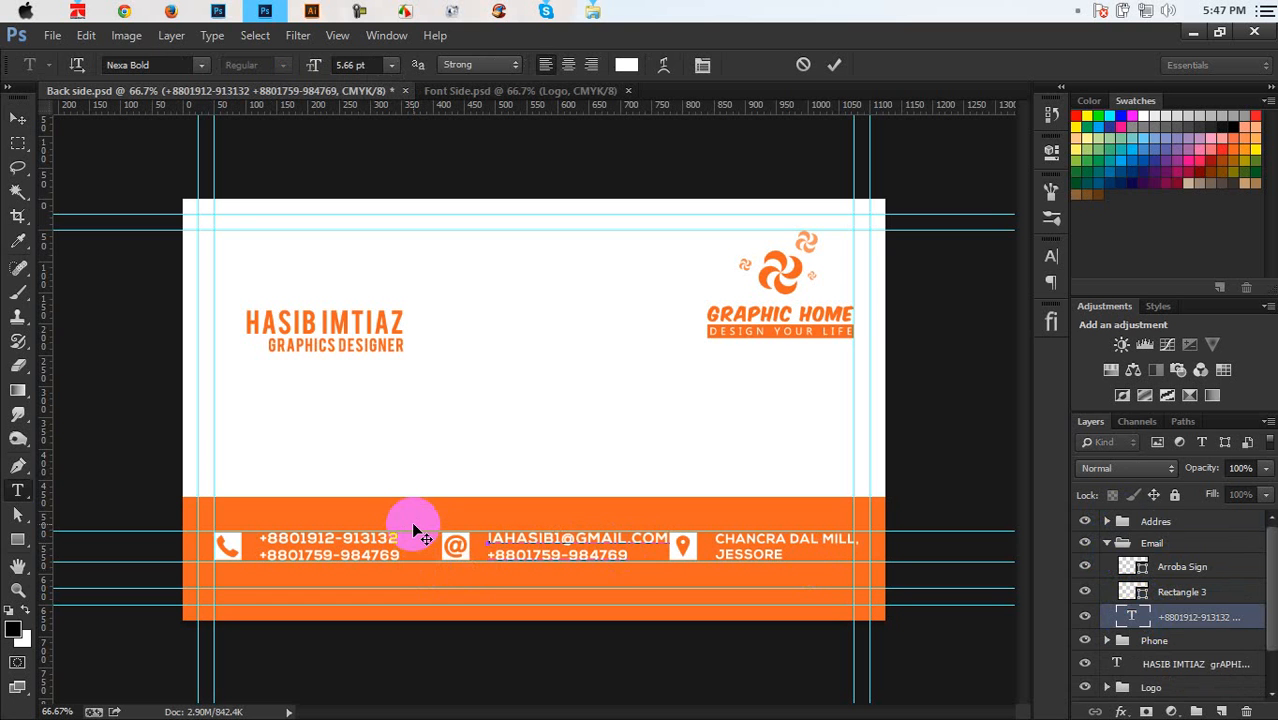
drag(637, 560, 467, 569)
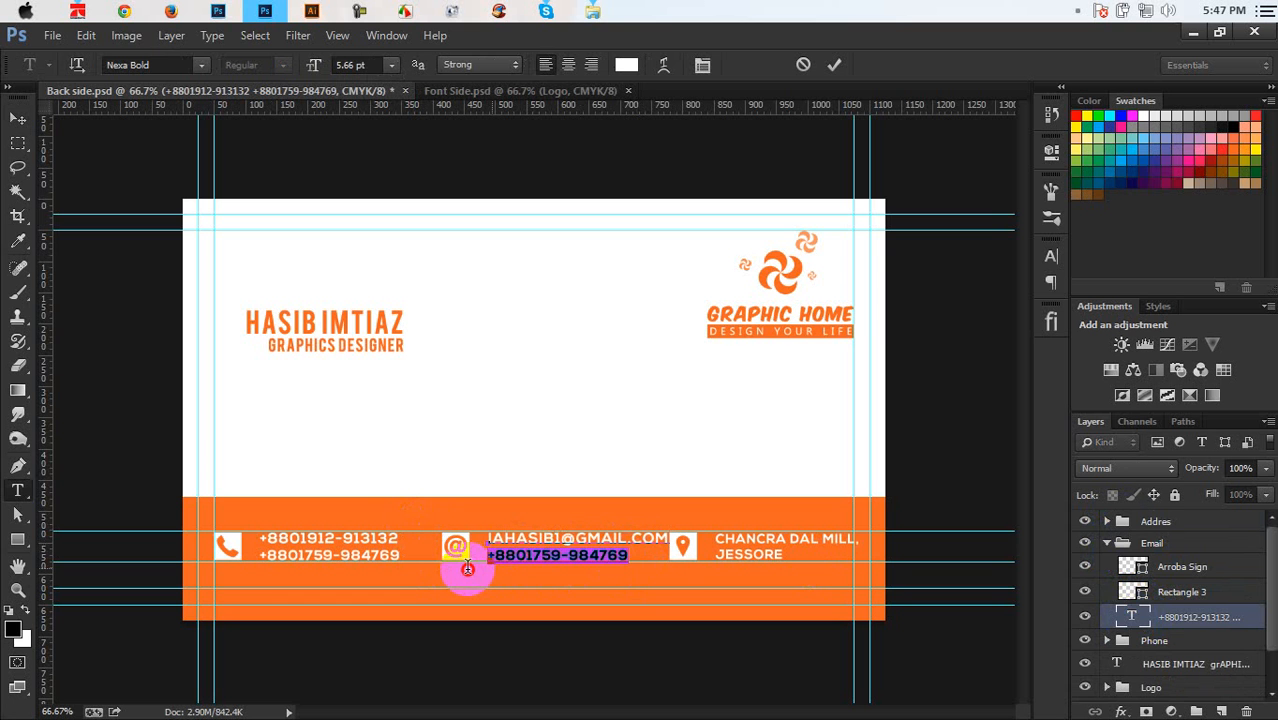
text(has)
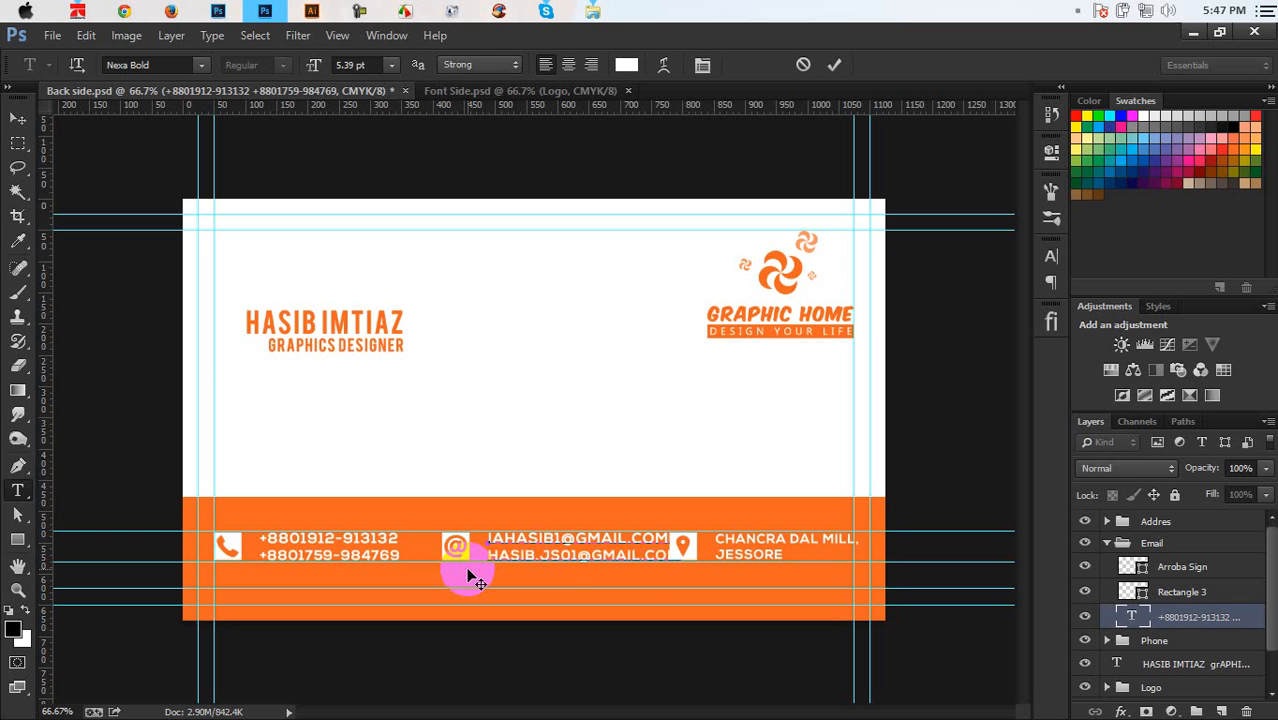
Set all the email text to 4.5 pt and commit the edit
key(ctrl+a)
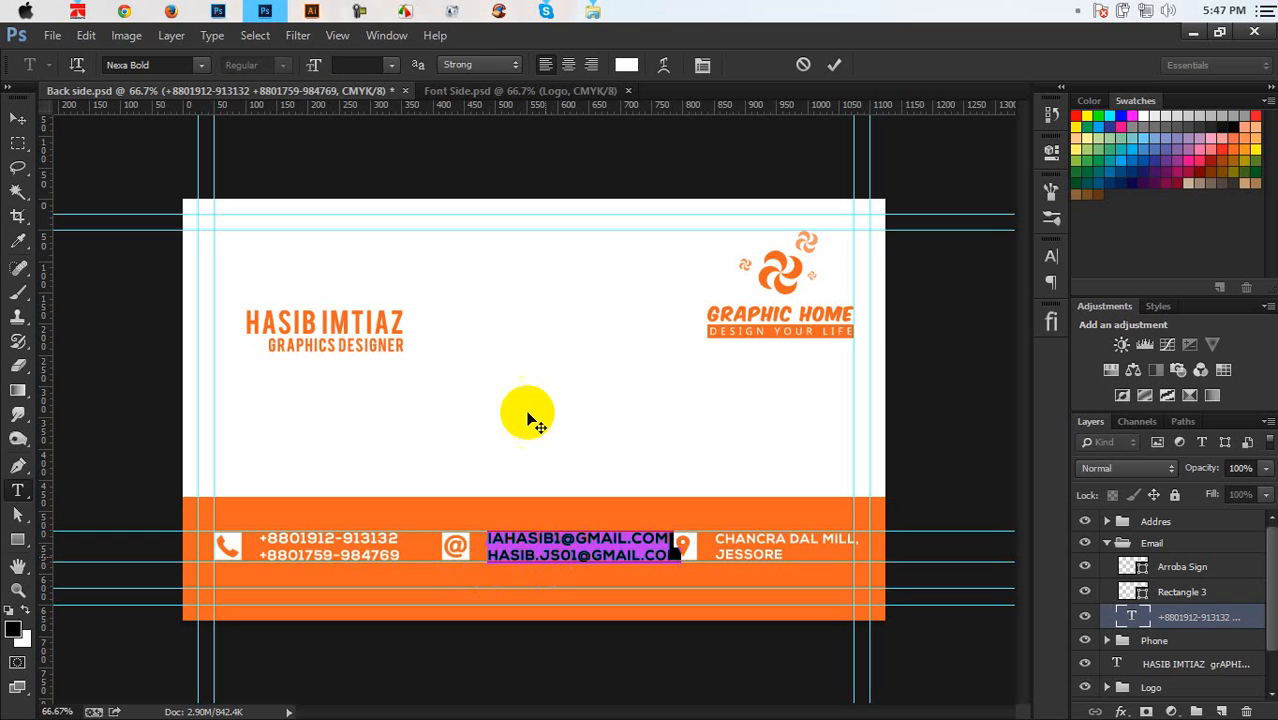
click(366, 65)
text(5)
key(Return)
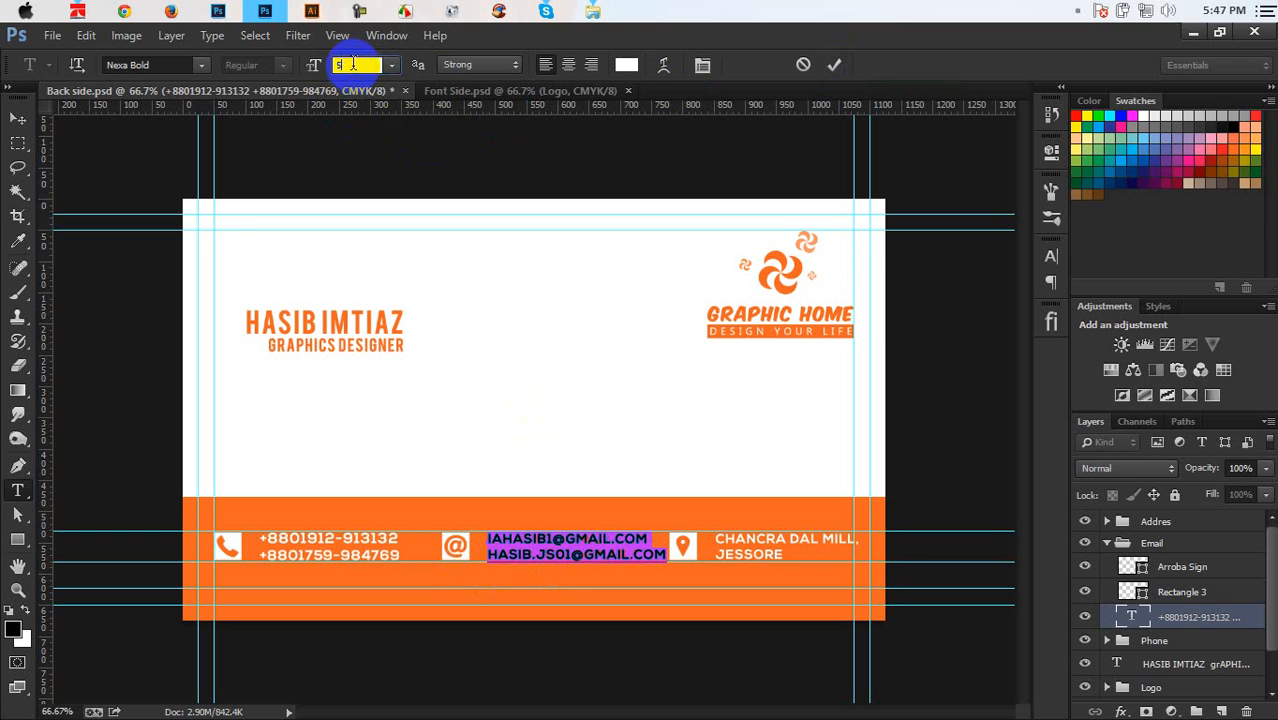
text(4)
key(Return)
text(.)
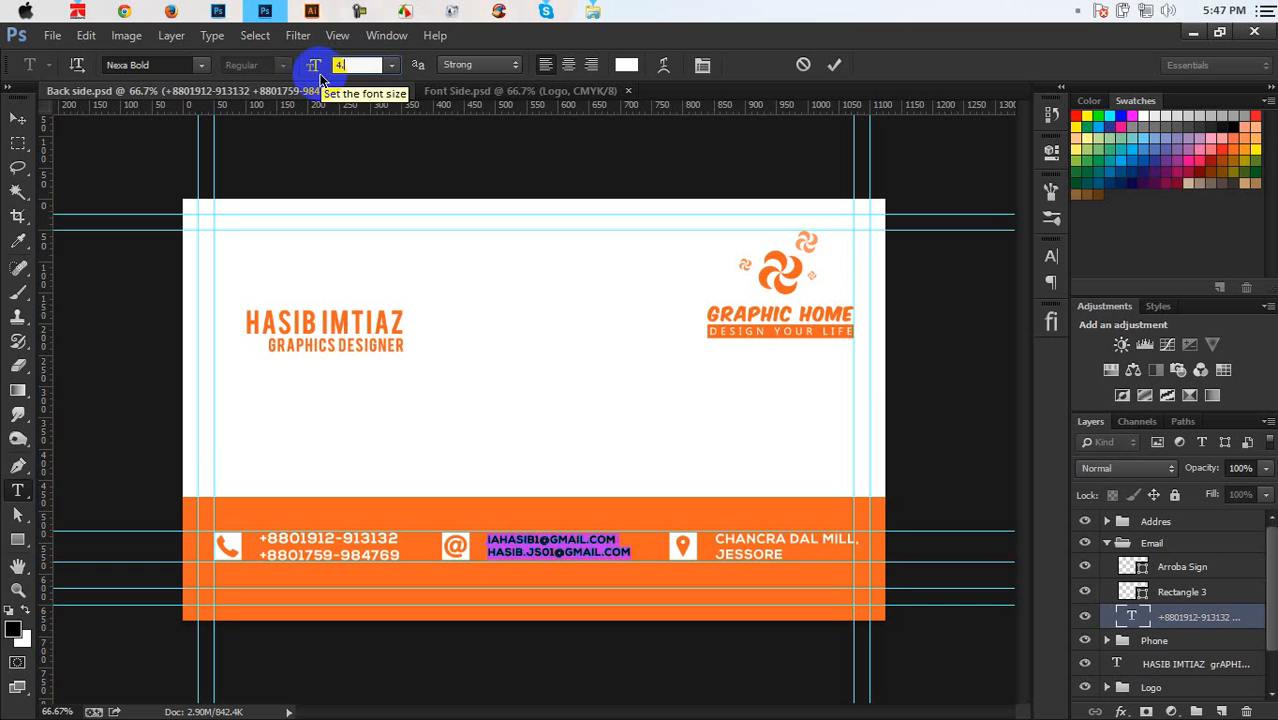
text(5)
click(365, 66)
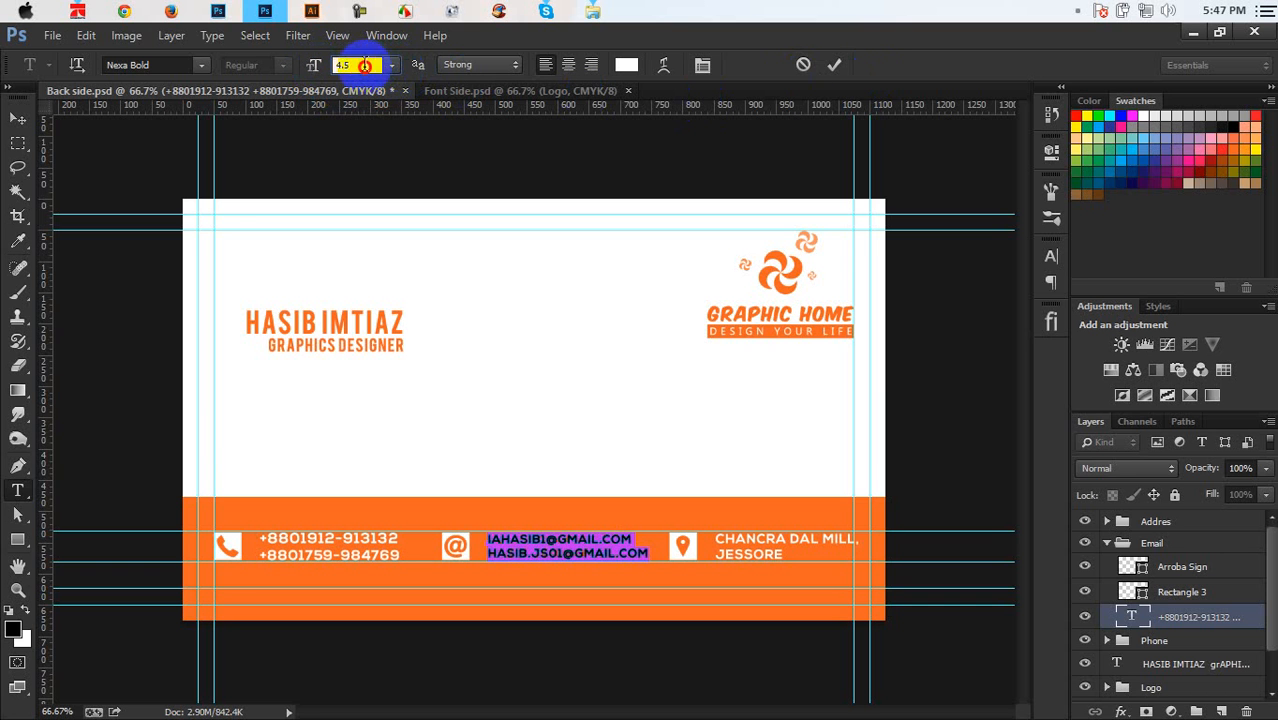
drag(365, 66, 331, 70)
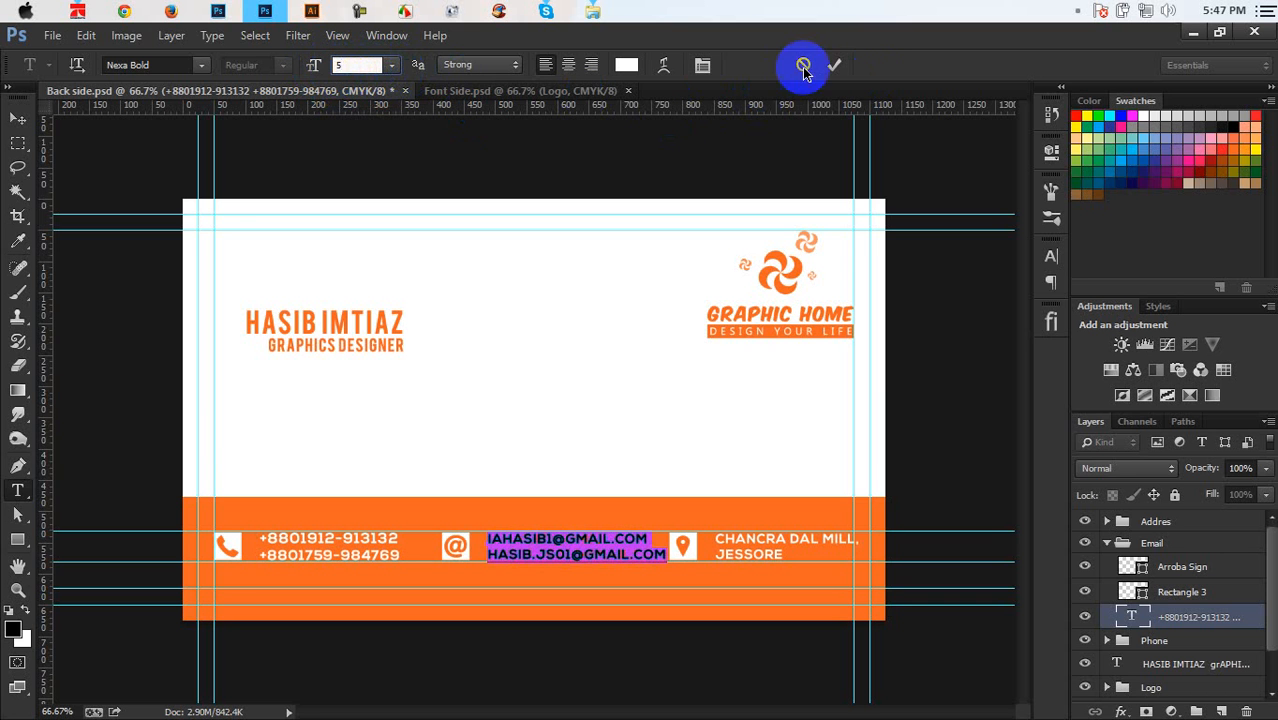
click(834, 65)
Nudge the email text and the address text slightly left toward their icons
key(v)
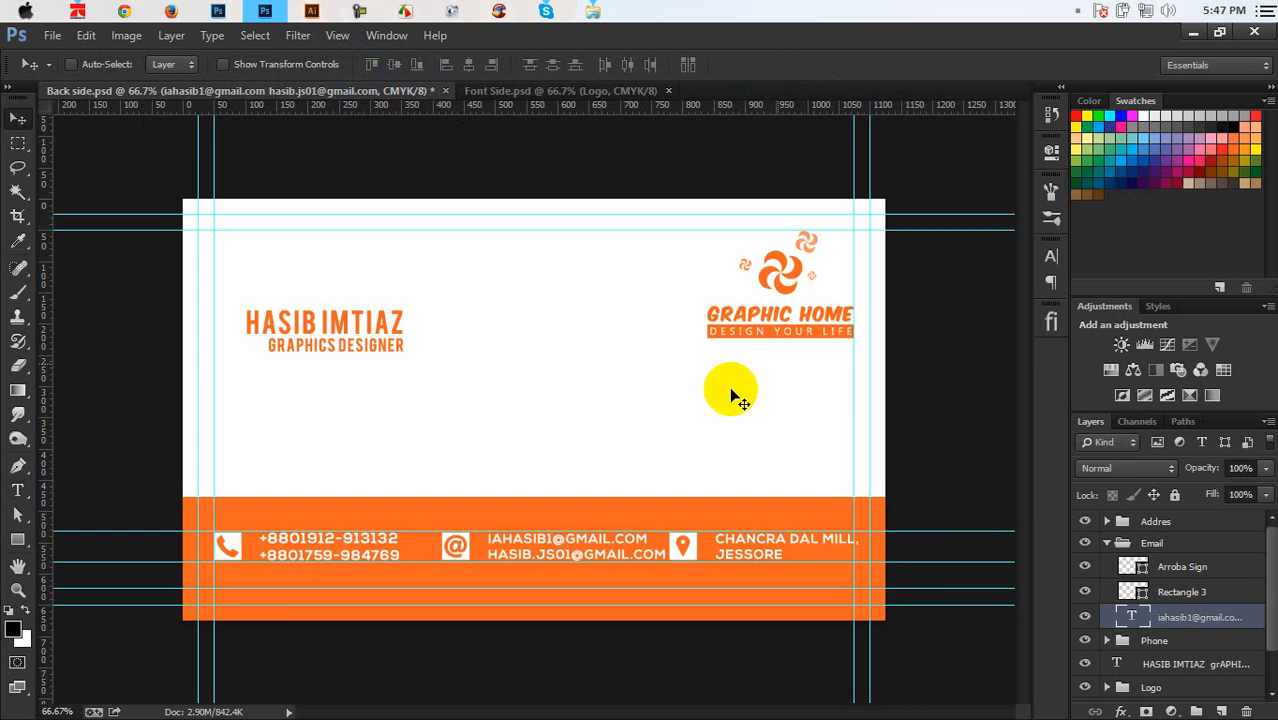
key(ctrl+plus)
scroll(665, 415, down, 2)
scroll(635, 432, down, 2)
scroll(645, 434, right, 1)
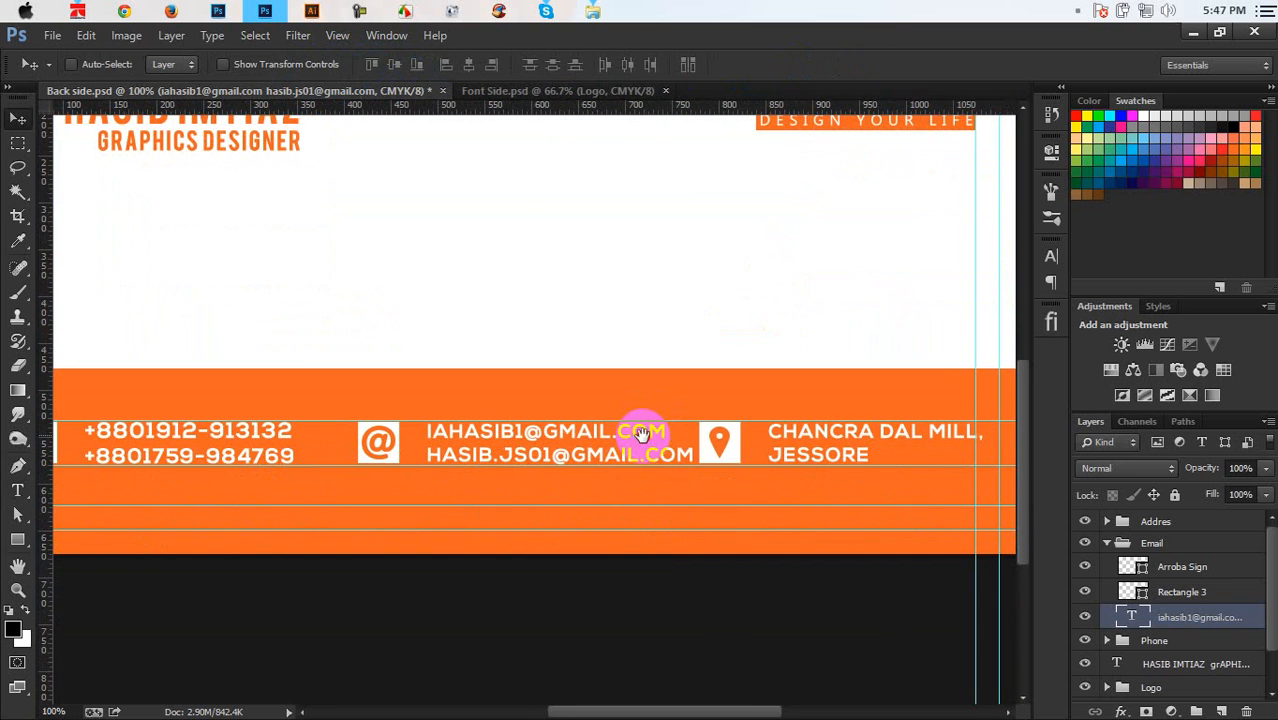
drag(662, 453, 649, 455)
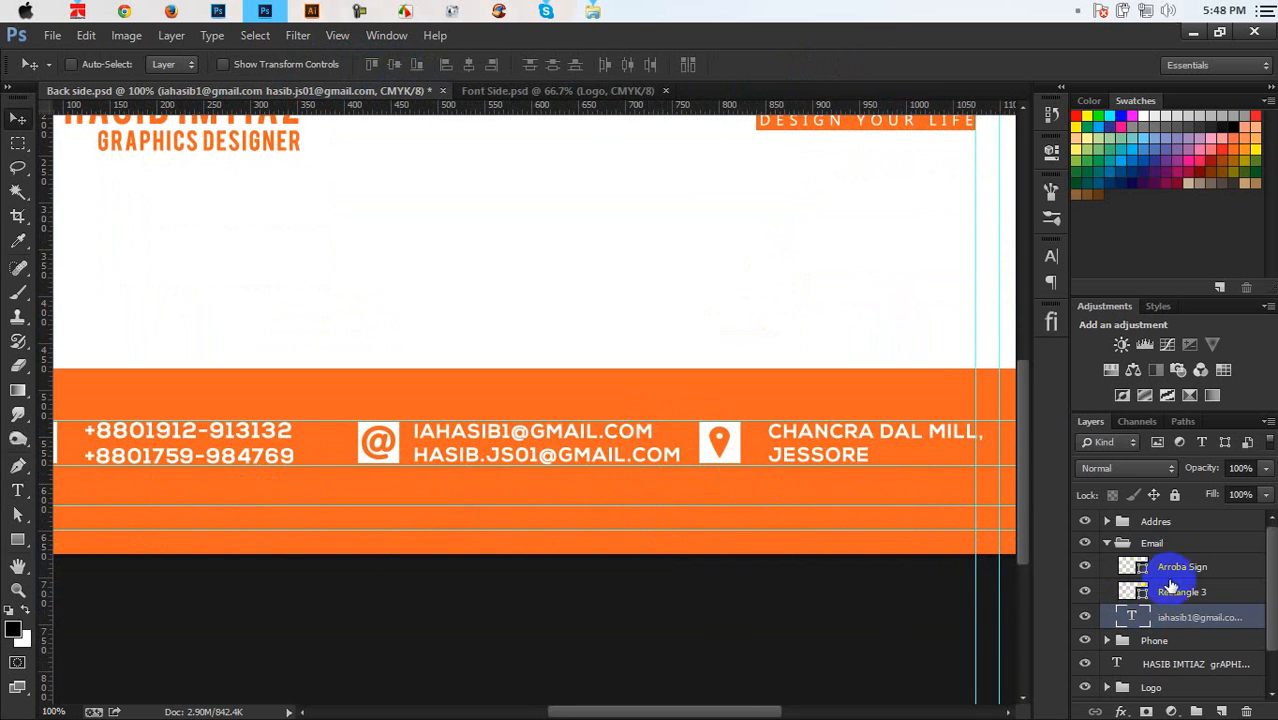
click(1108, 522)
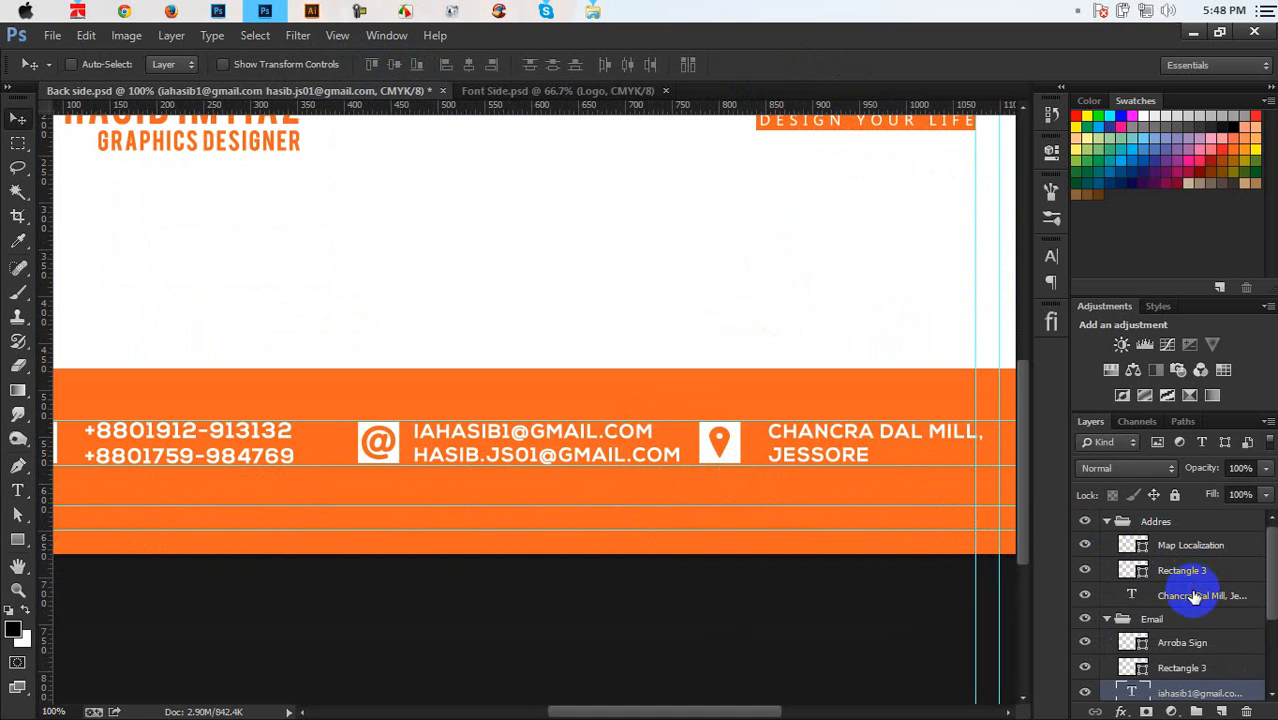
click(1200, 594)
drag(977, 464, 944, 461)
key(ctrl+plus)
key(ctrl+plus)
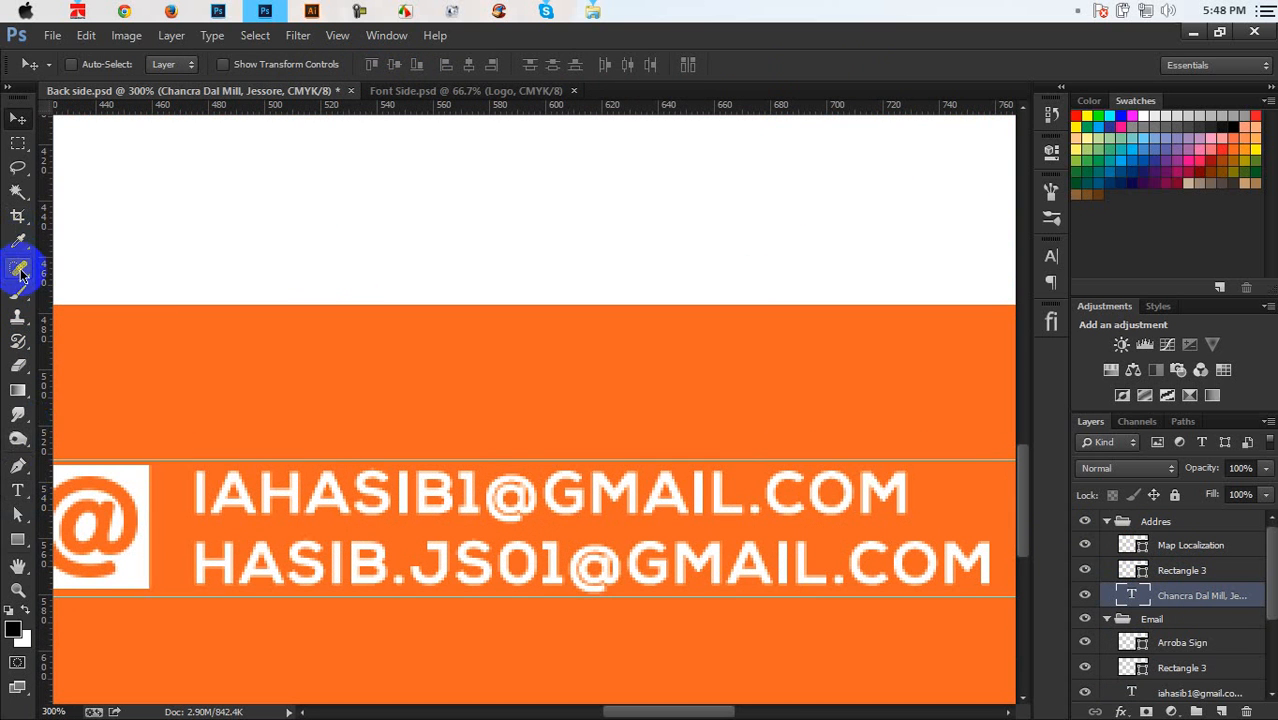
Measure the icon-to-text gaps with the Ruler tool and drag a vertical guide beside the phone icon
drag(20, 244, 110, 265)
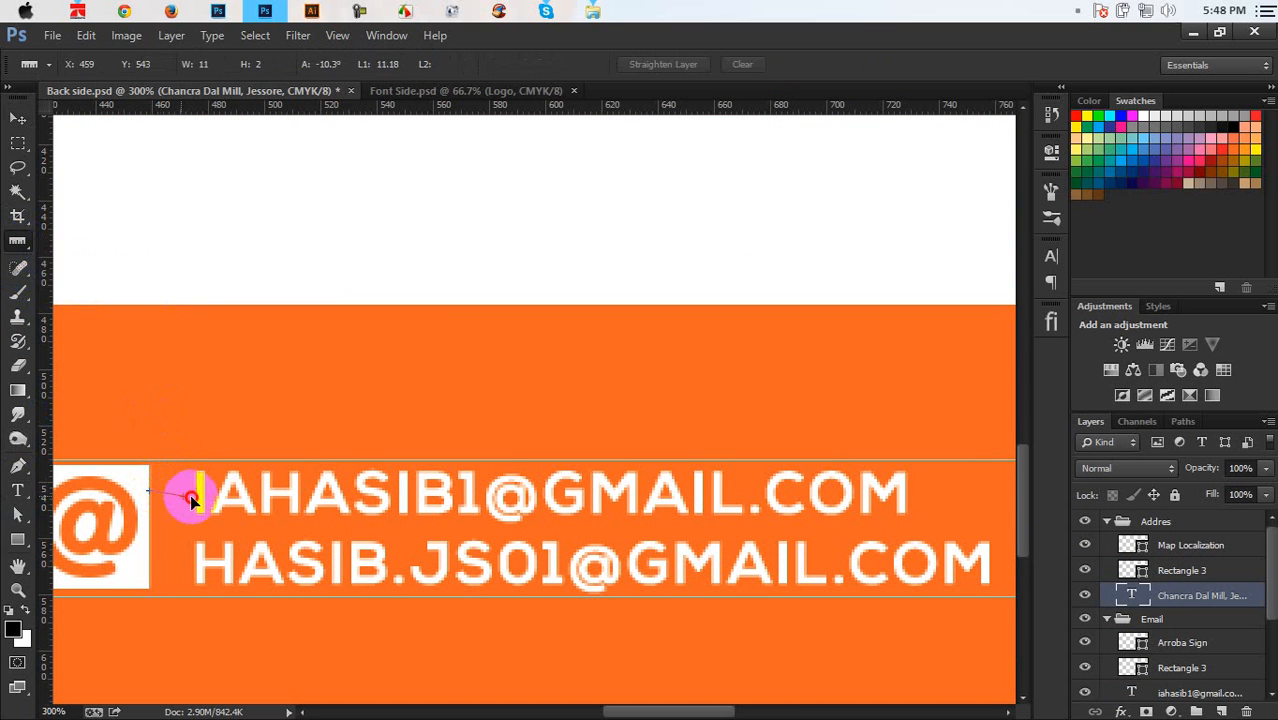
drag(196, 500, 199, 501)
drag(670, 500, 531, 494)
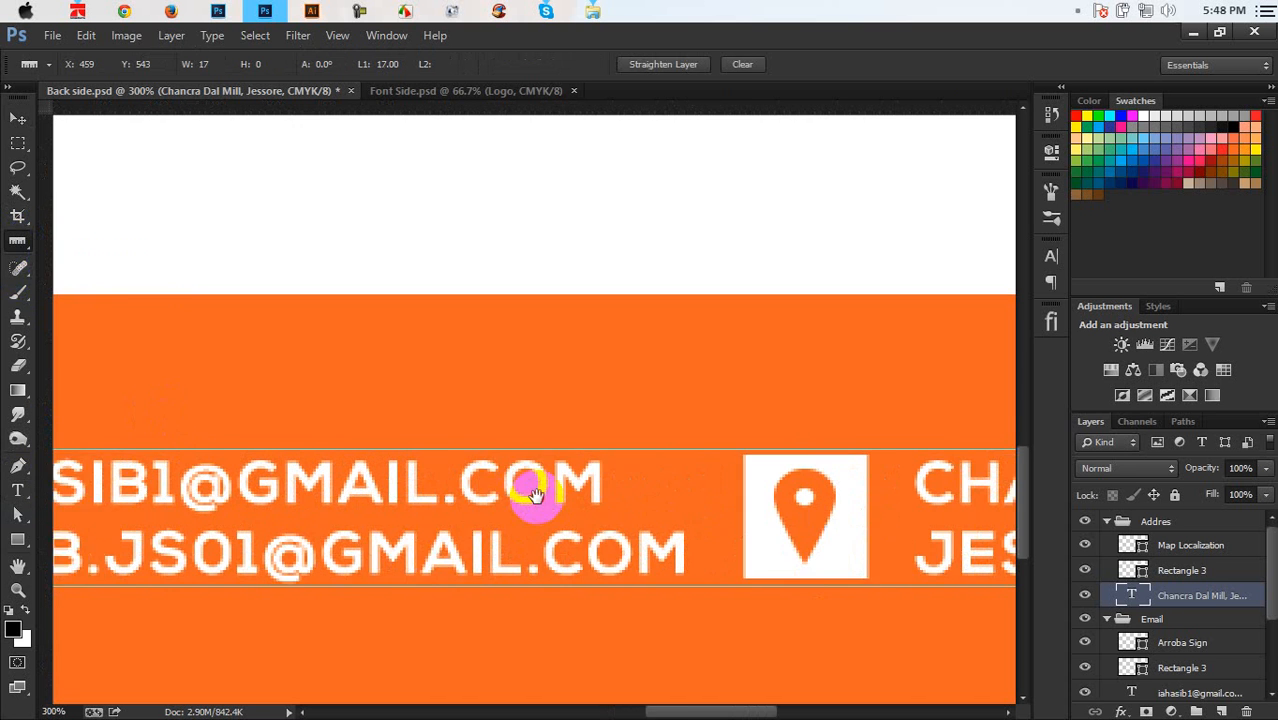
drag(689, 464, 738, 465)
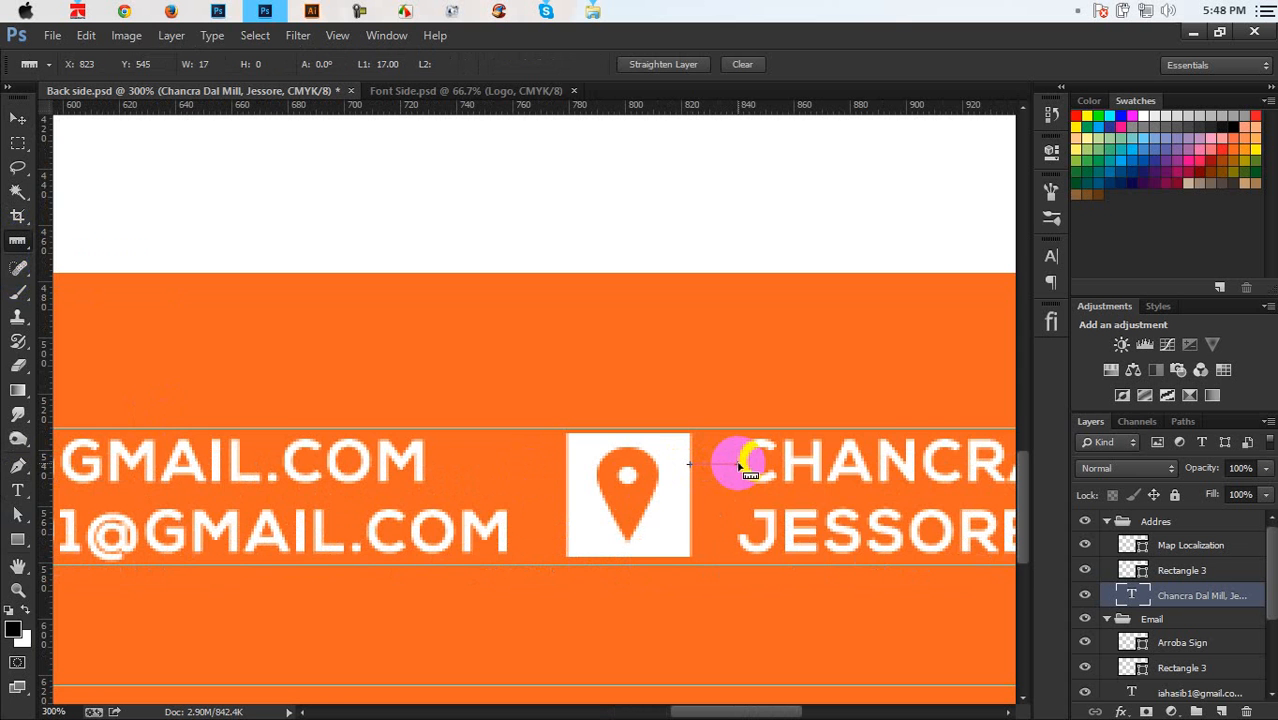
drag(460, 494, 733, 495)
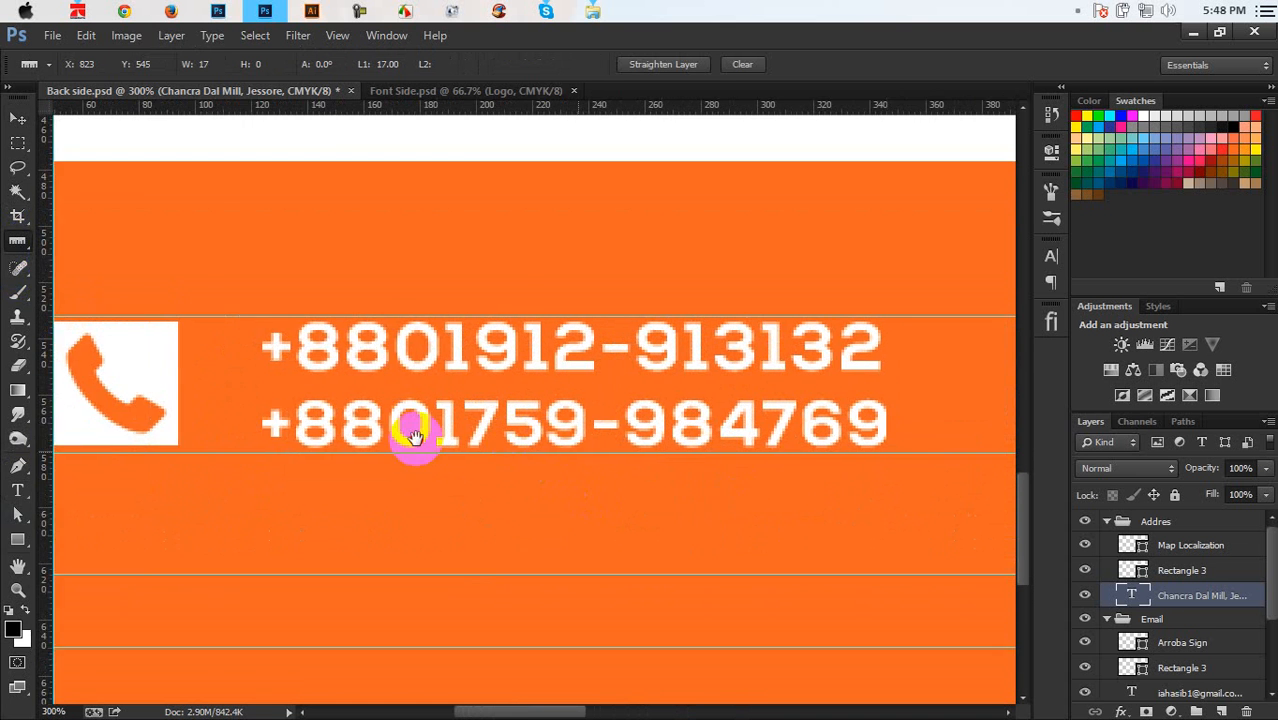
drag(415, 437, 583, 448)
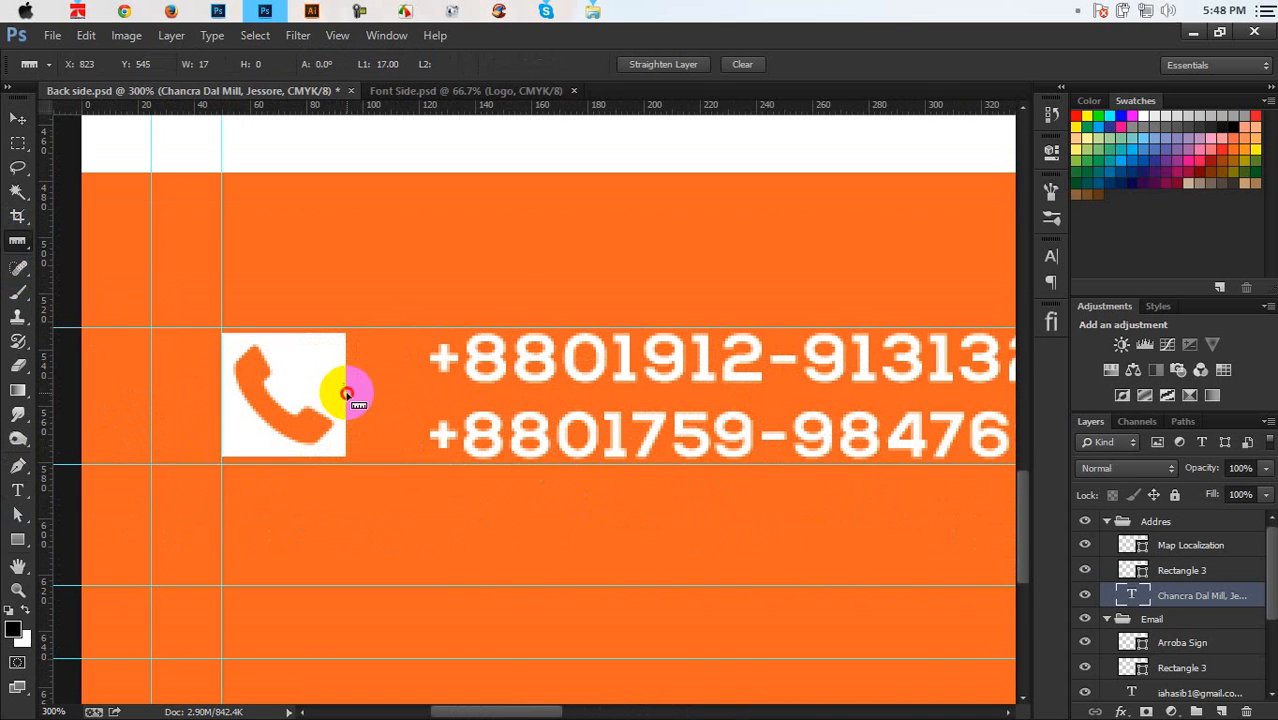
drag(345, 392, 392, 399)
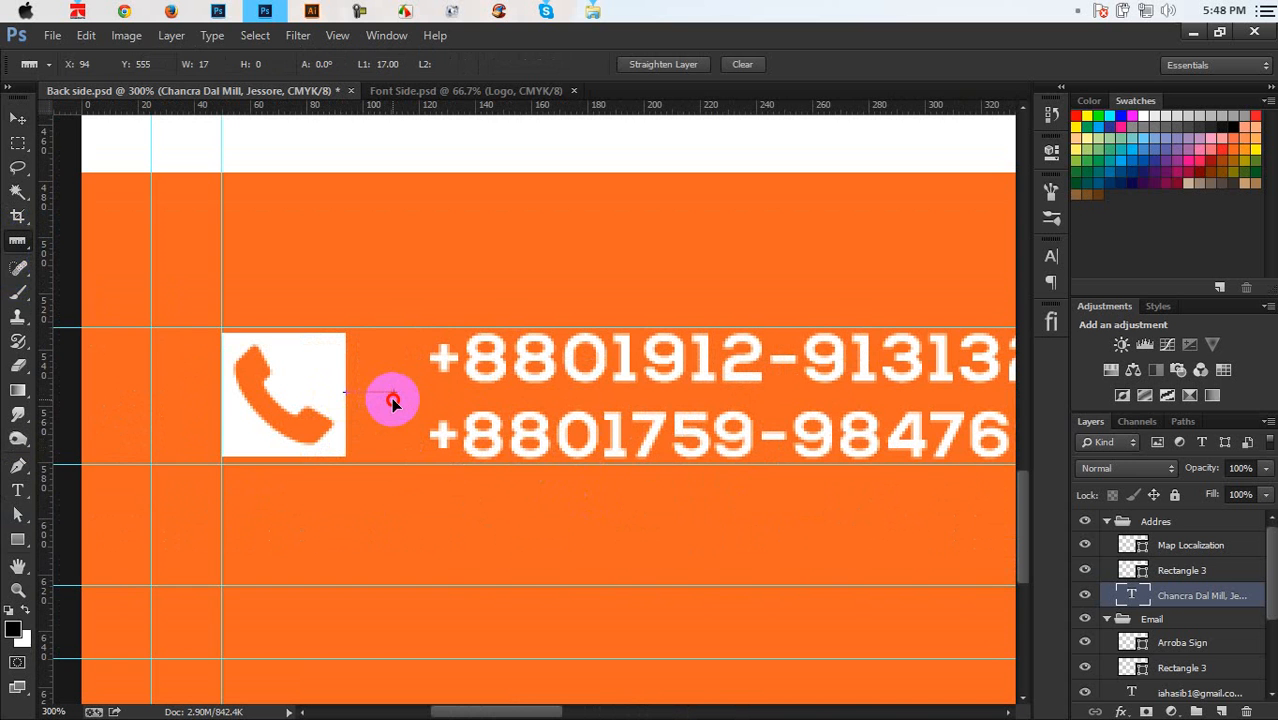
drag(48, 400, 393, 444)
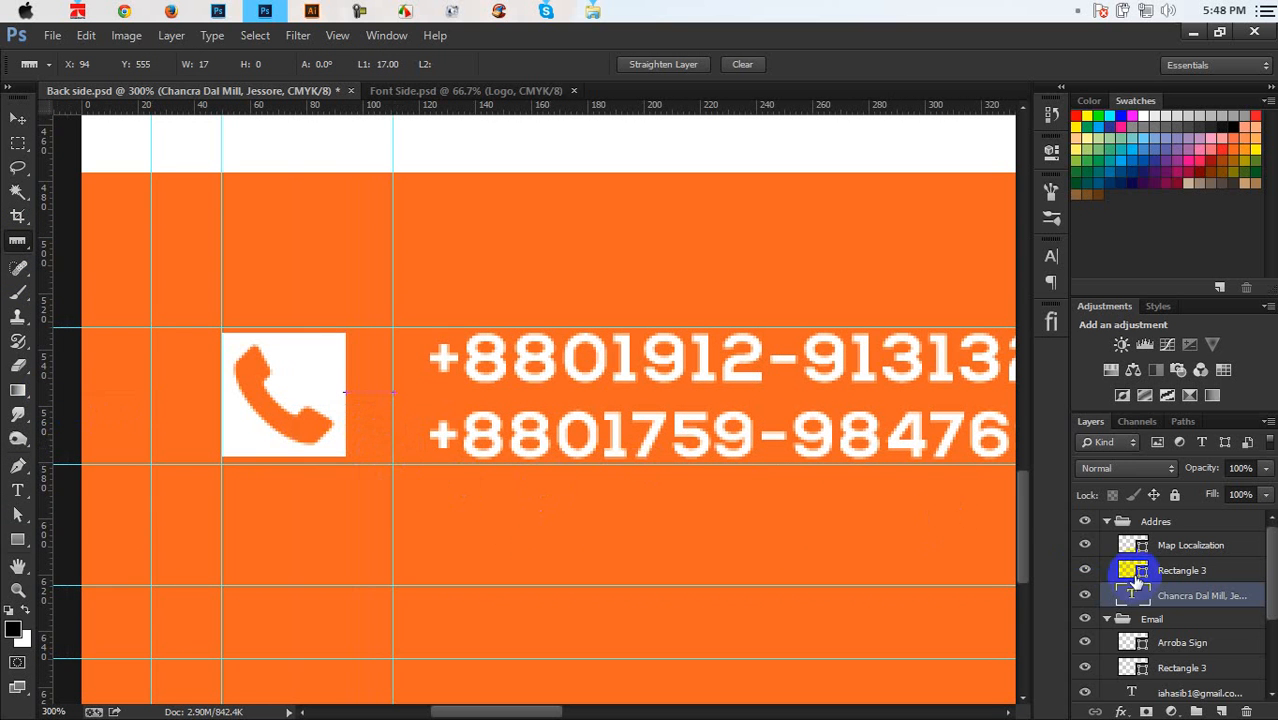
Move the phone-number text layer left toward its icon, against the guide
scroll(1160, 620, down, 3)
click(1107, 630)
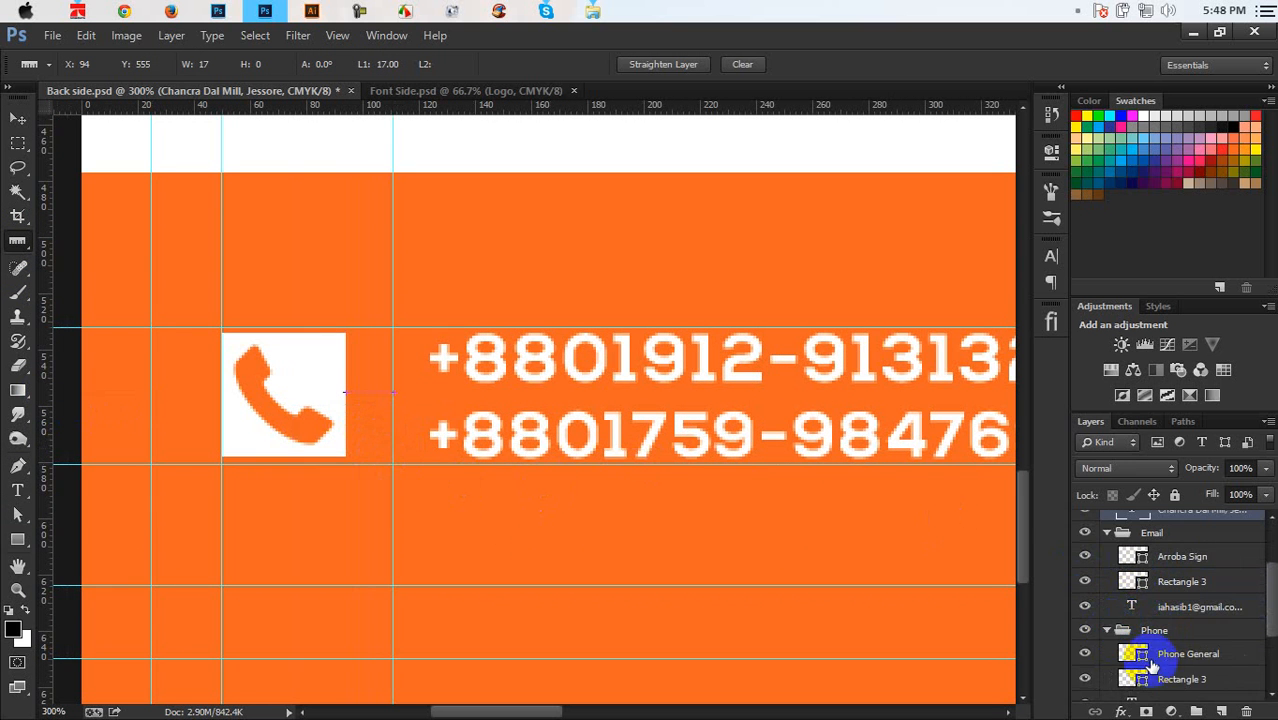
scroll(1163, 664, down, 2)
click(1176, 664)
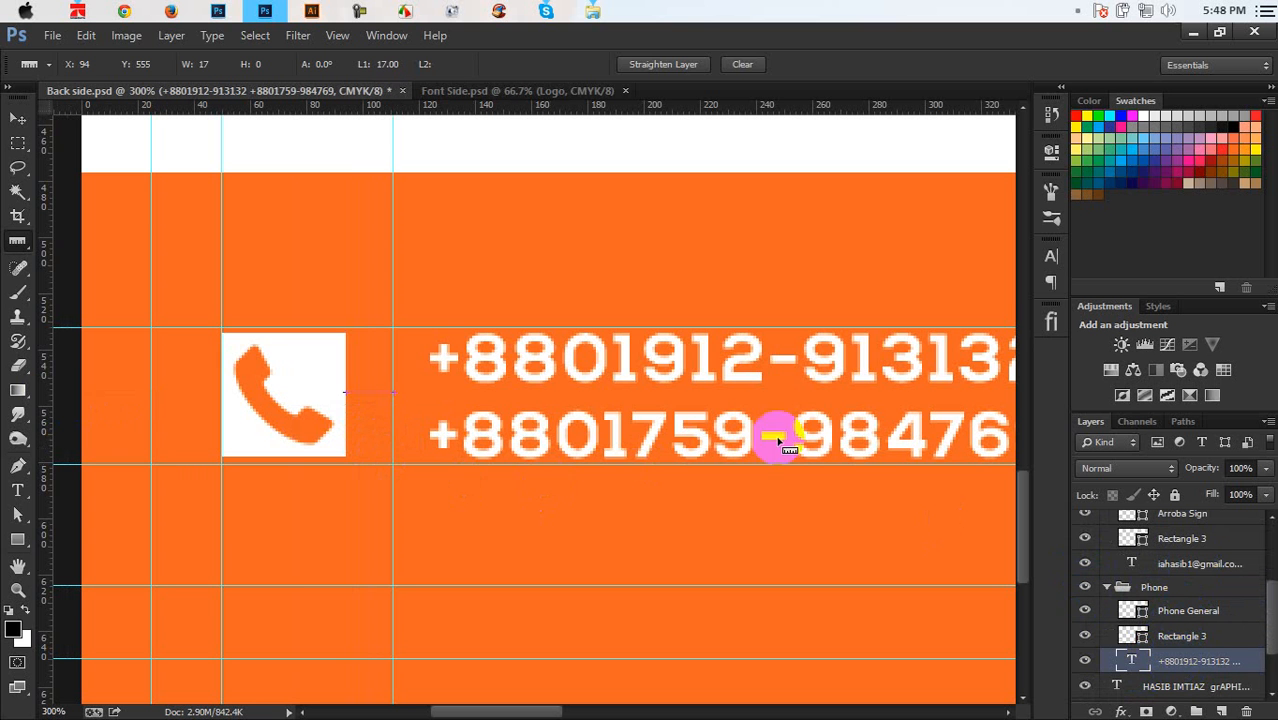
click(18, 118)
drag(656, 400, 622, 400)
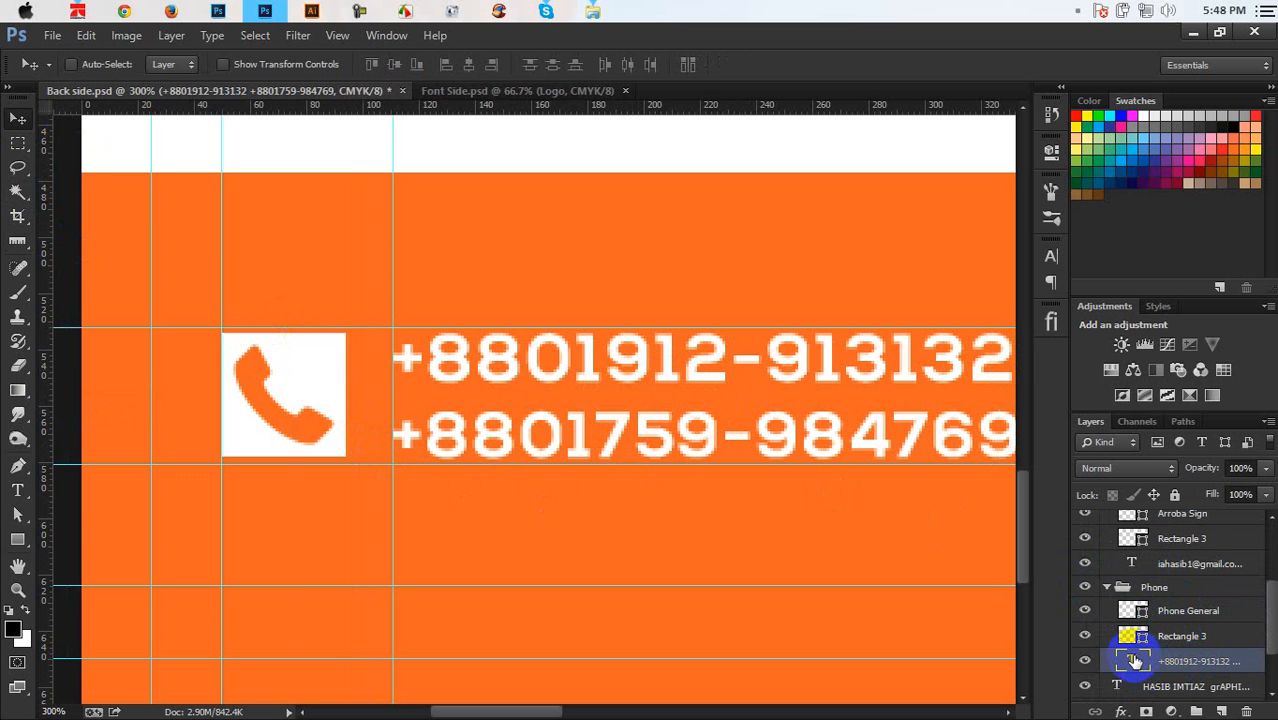
key(Return)
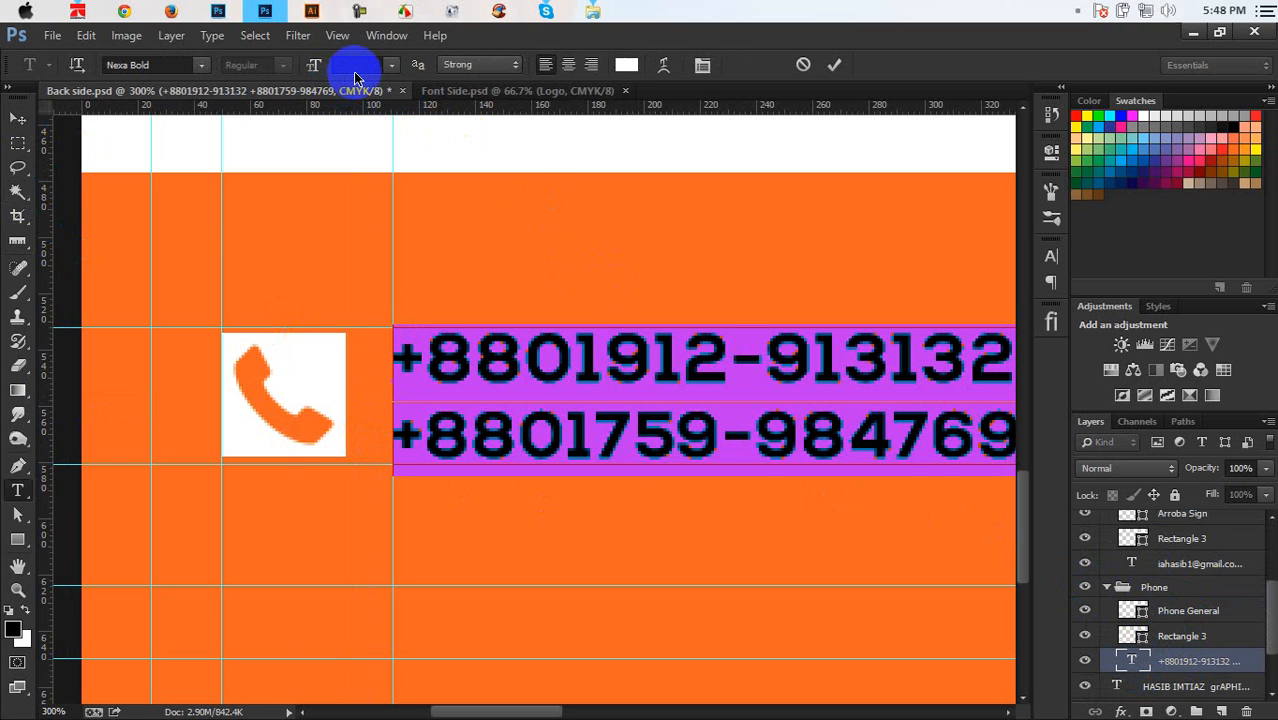
click(363, 65)
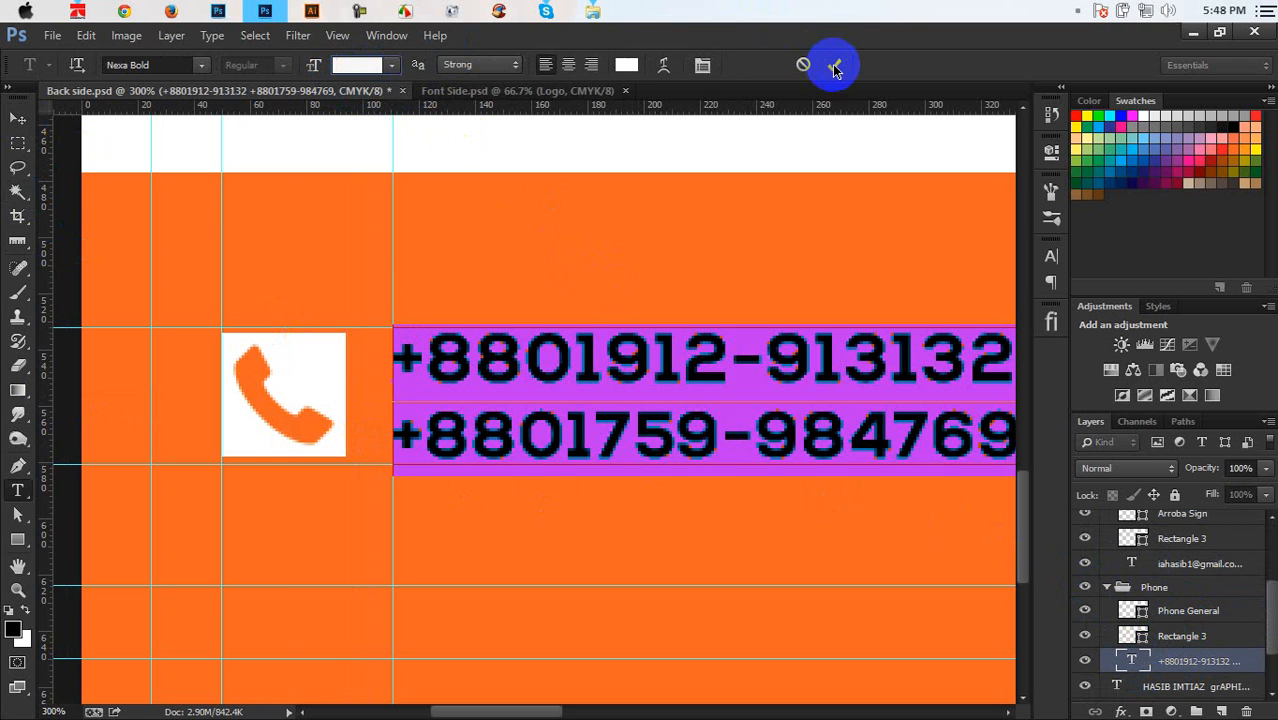
click(757, 281)
scroll(757, 281, down, 5)
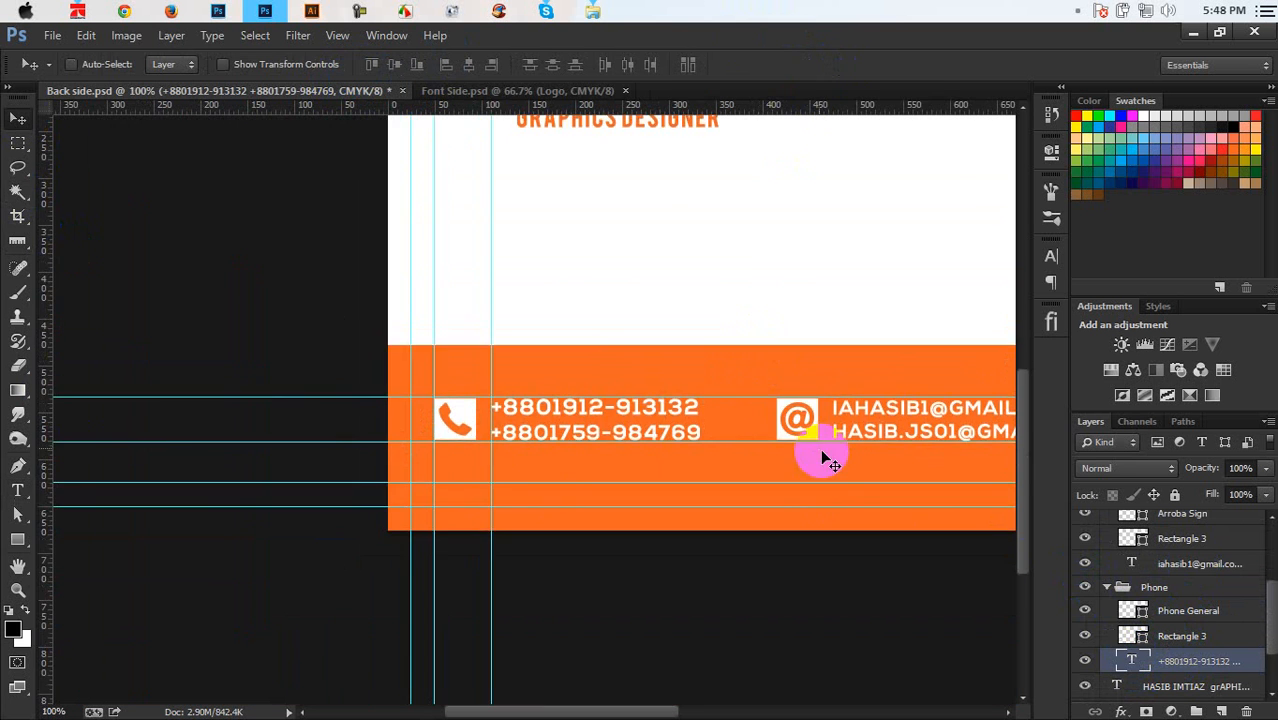
Shift the Email group slightly left, undoing an overly far move
scroll(699, 462, up, 2)
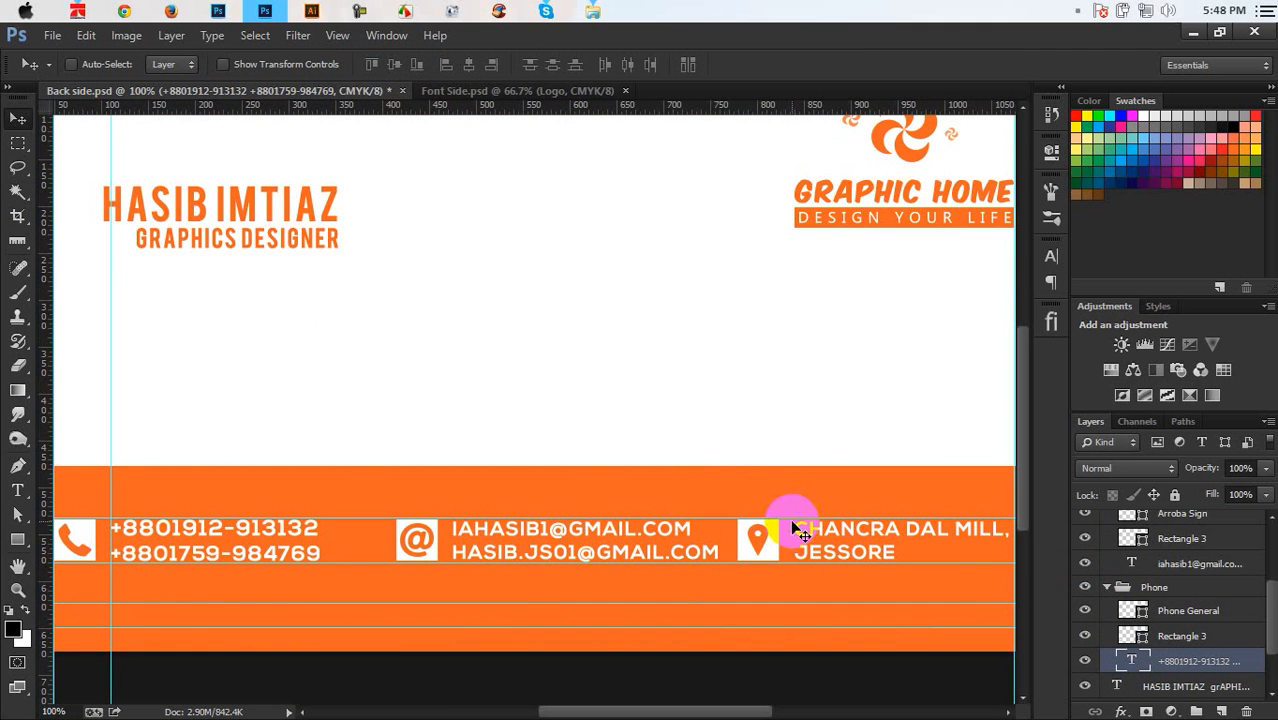
click(1108, 589)
scroll(1158, 570, up, 1)
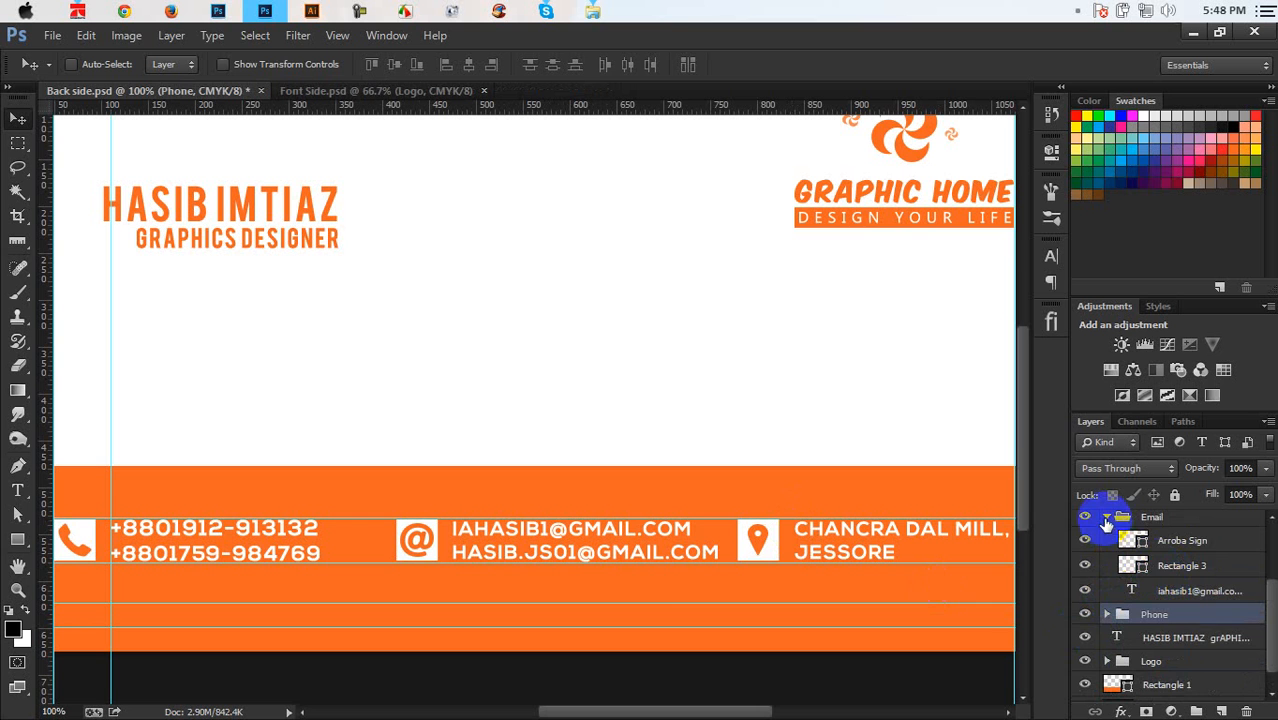
click(1107, 518)
click(1135, 572)
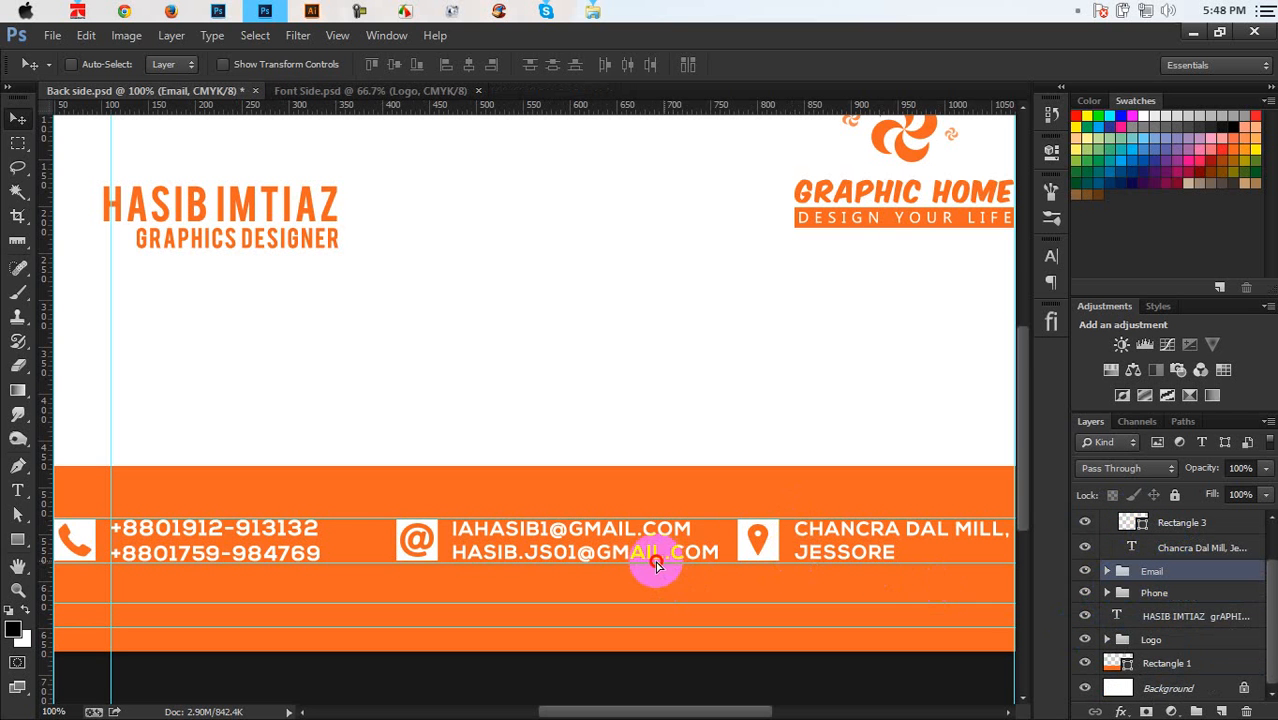
drag(667, 563, 634, 560)
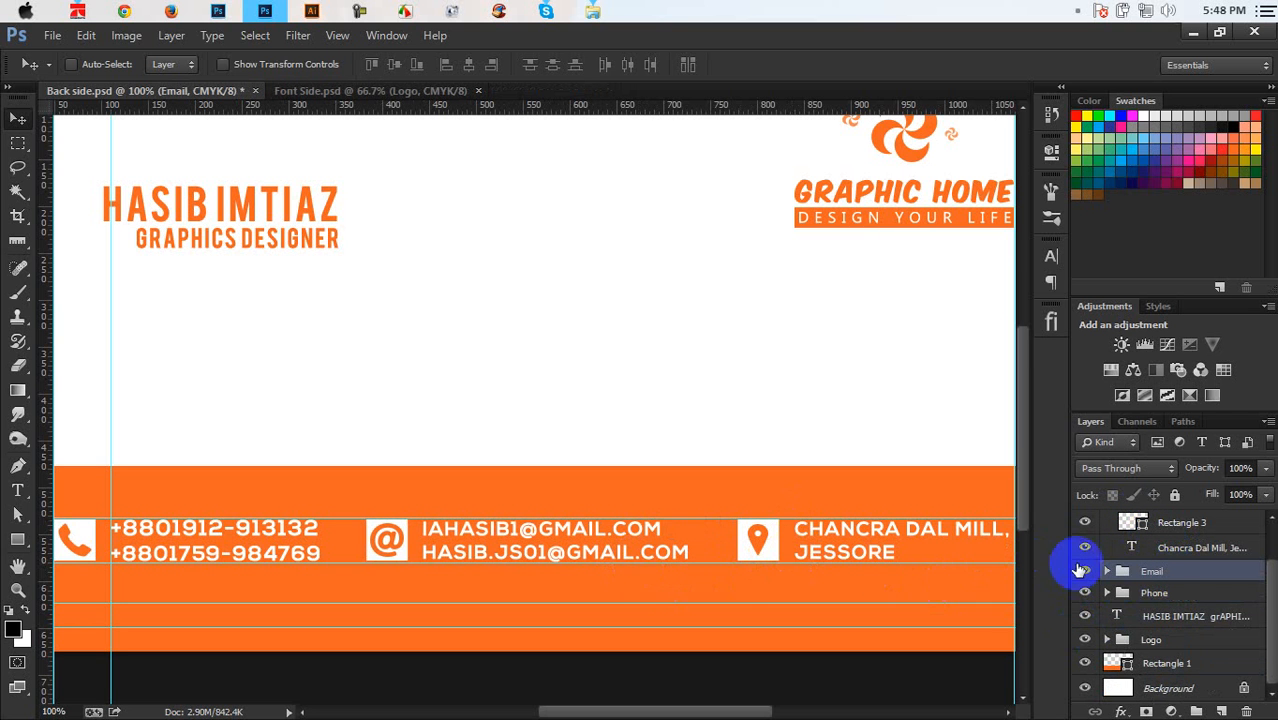
scroll(1178, 570, up, 1)
scroll(1178, 570, up, 1)
click(1107, 522)
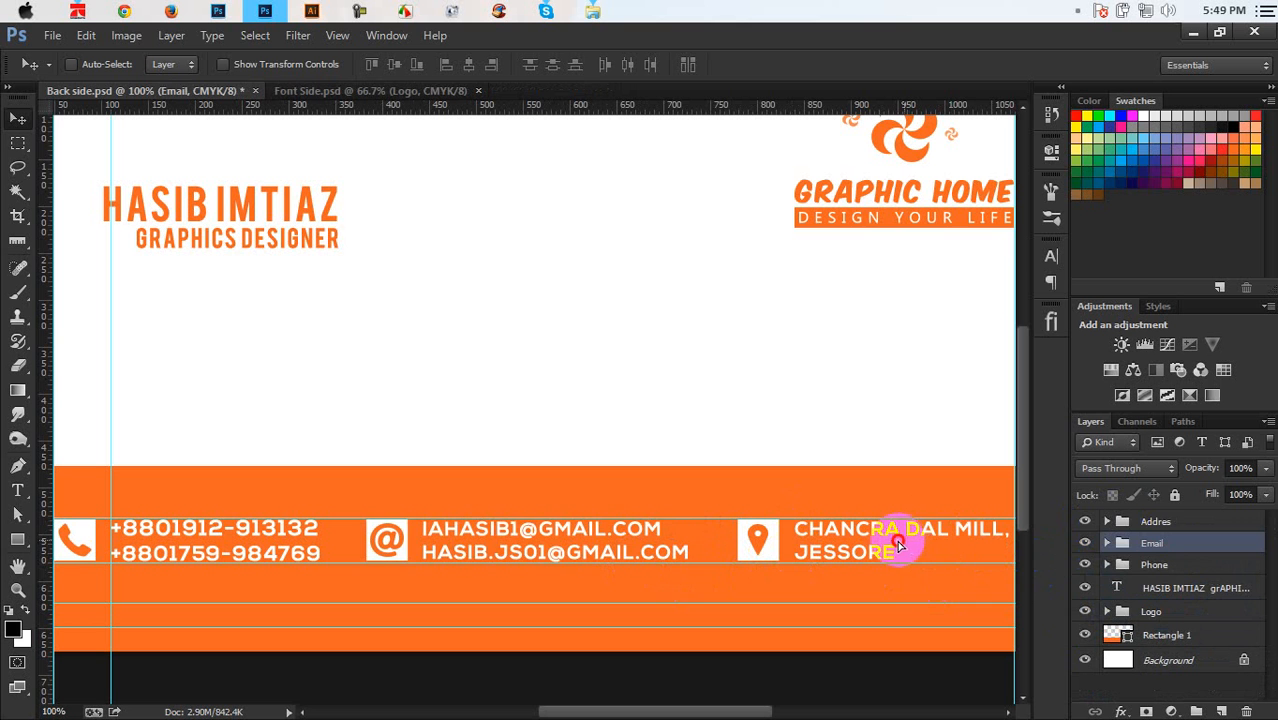
drag(897, 541, 827, 542)
key(ctrl+z)
Move the Email block about 23 px left, then distribute the Addres, Email and Phone groups' horizontal centers
click(1170, 524)
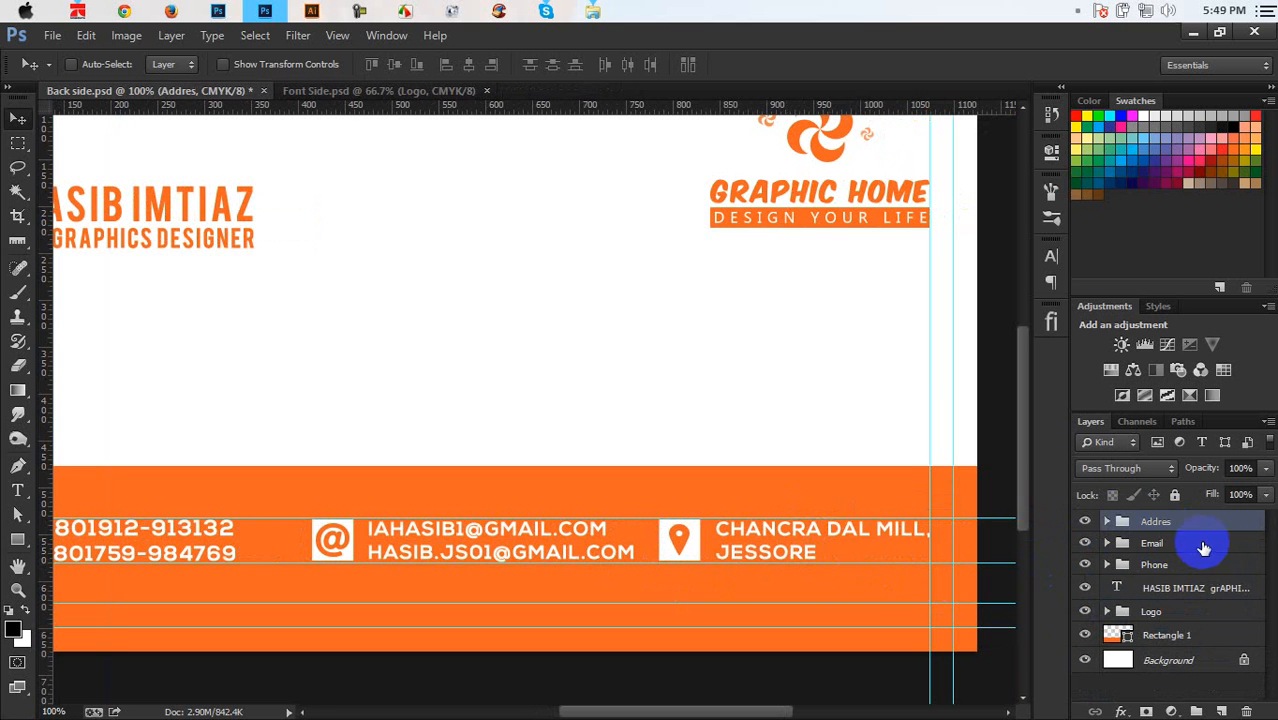
click(1203, 546)
drag(581, 535, 556, 535)
click(1155, 521)
shift+click(1154, 564)
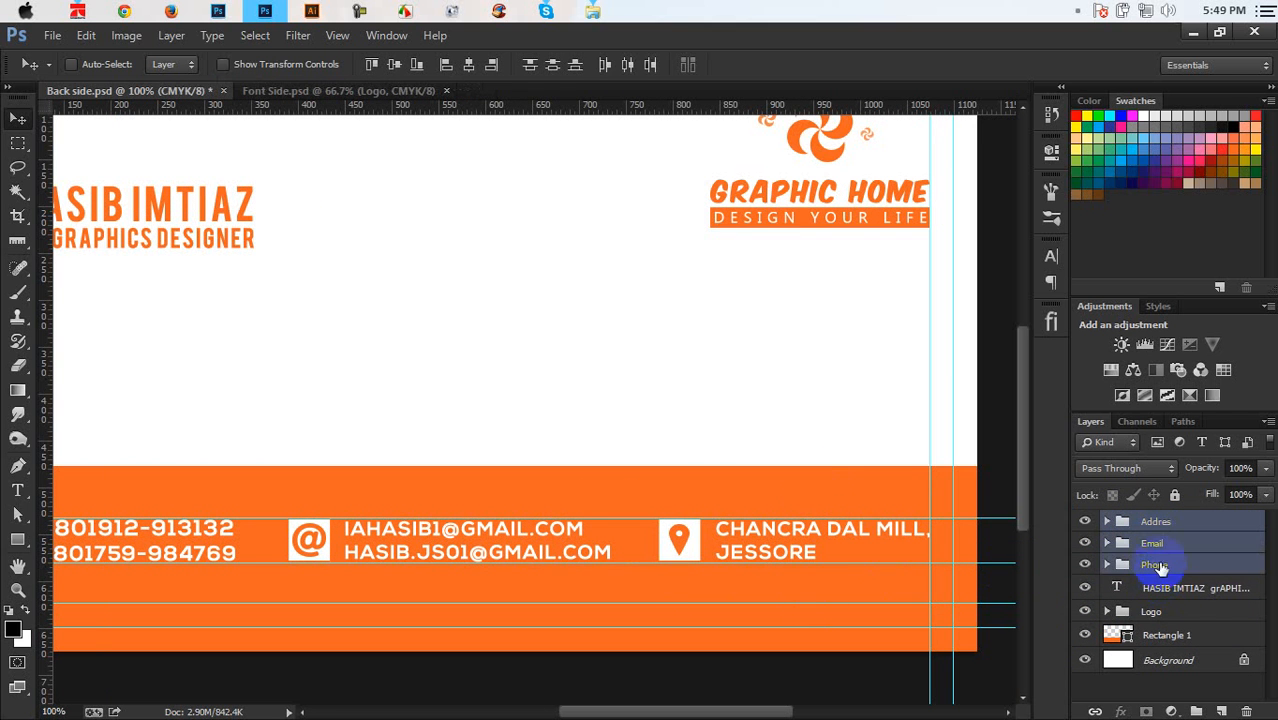
click(629, 67)
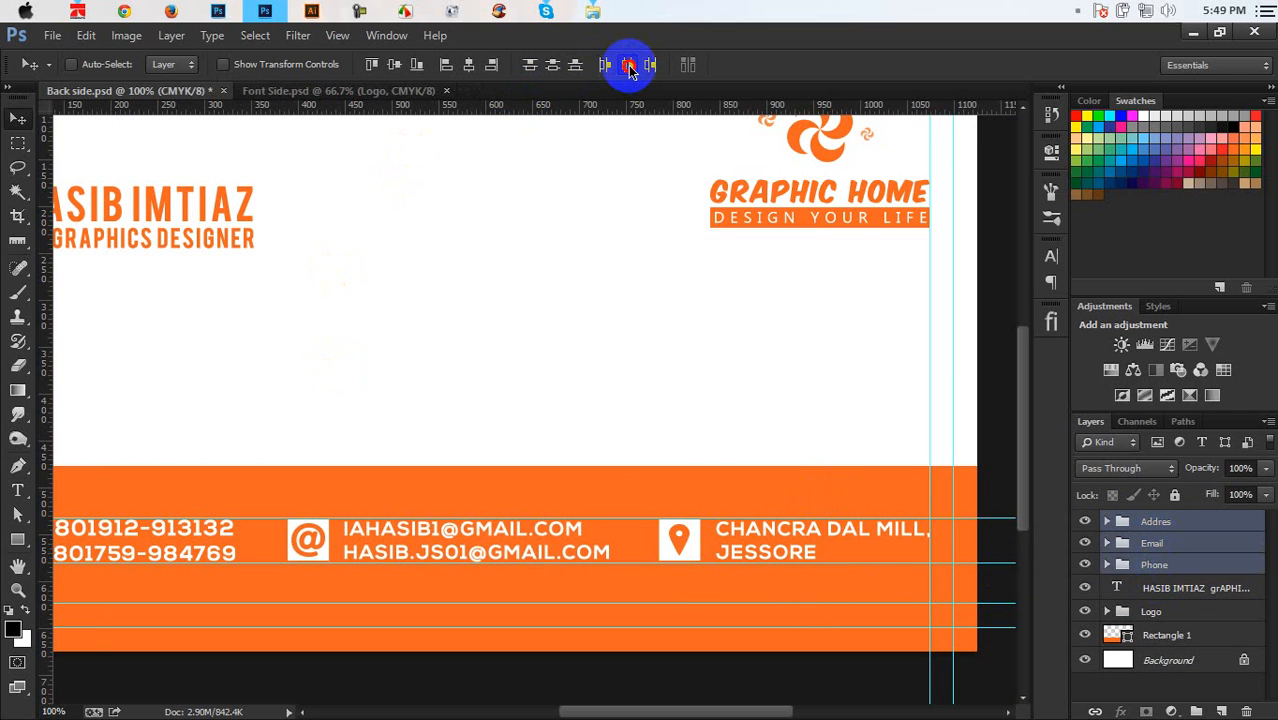
drag(519, 349, 665, 320)
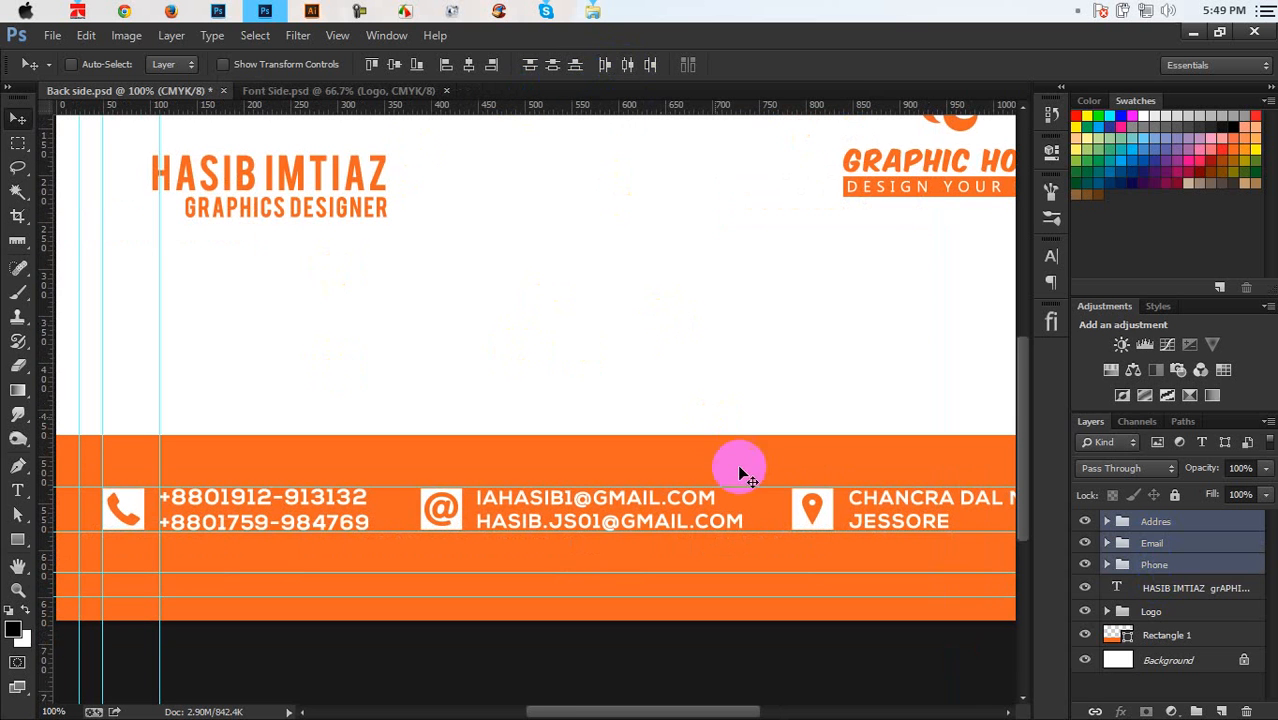
click(1106, 543)
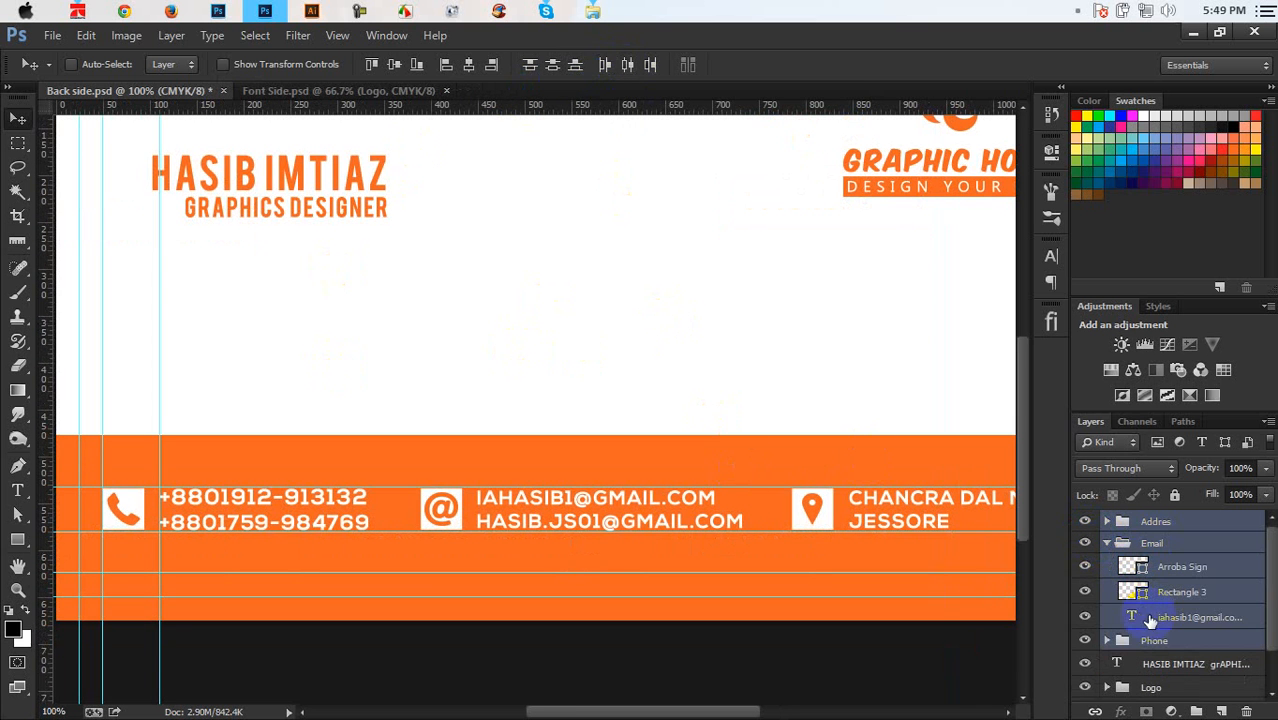
Set the first e-mail line's font size to about 5.03 pt and commit
click(1136, 618)
double_click(738, 520)
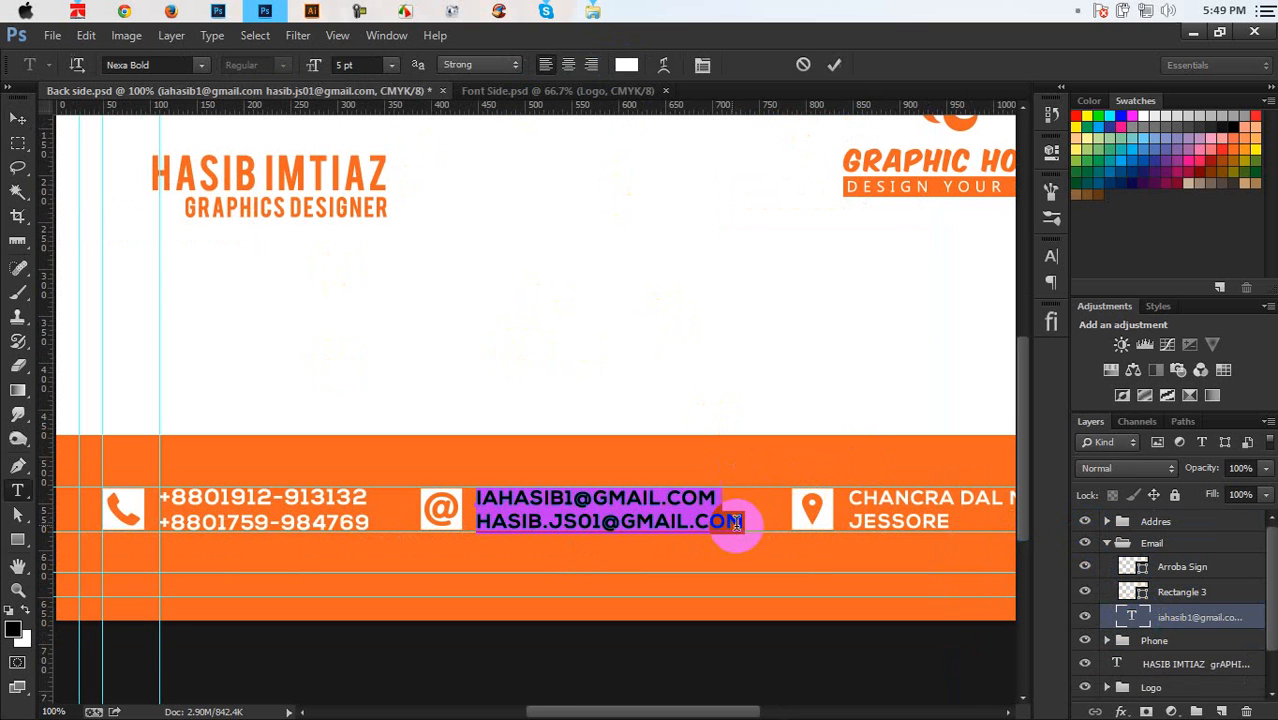
drag(740, 524, 521, 516)
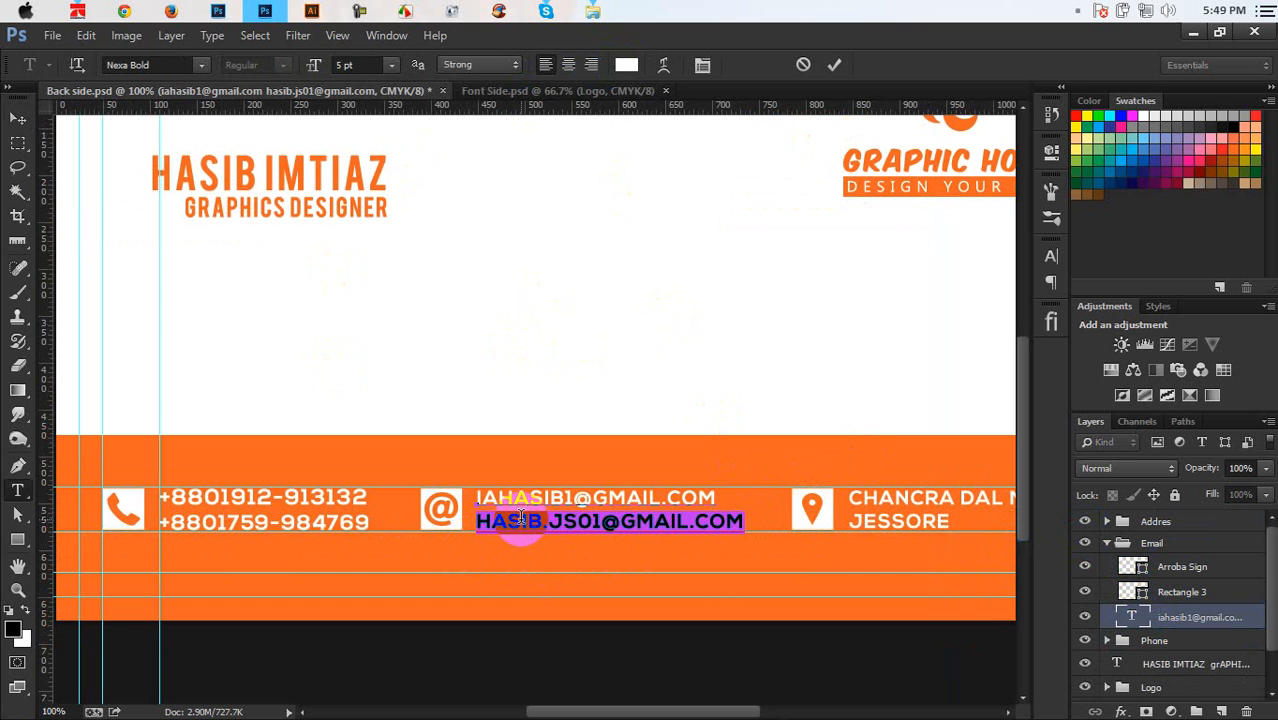
drag(720, 495, 447, 497)
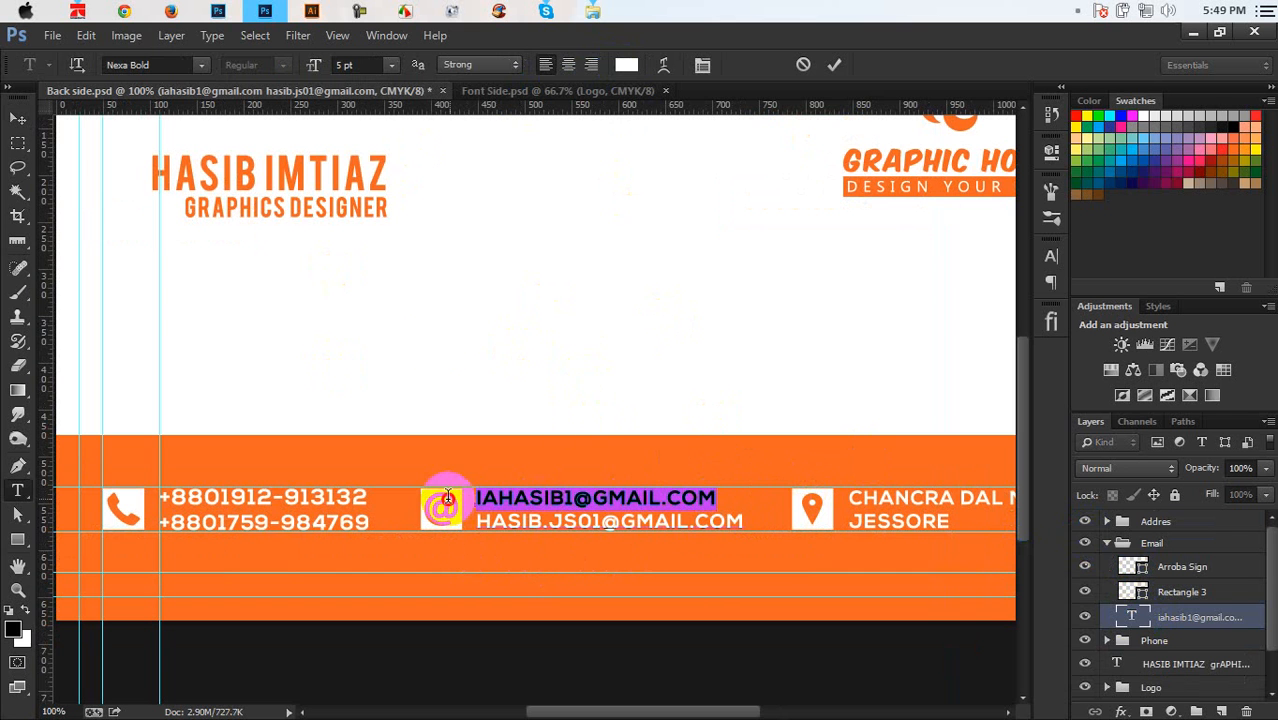
click(348, 66)
key(Up)
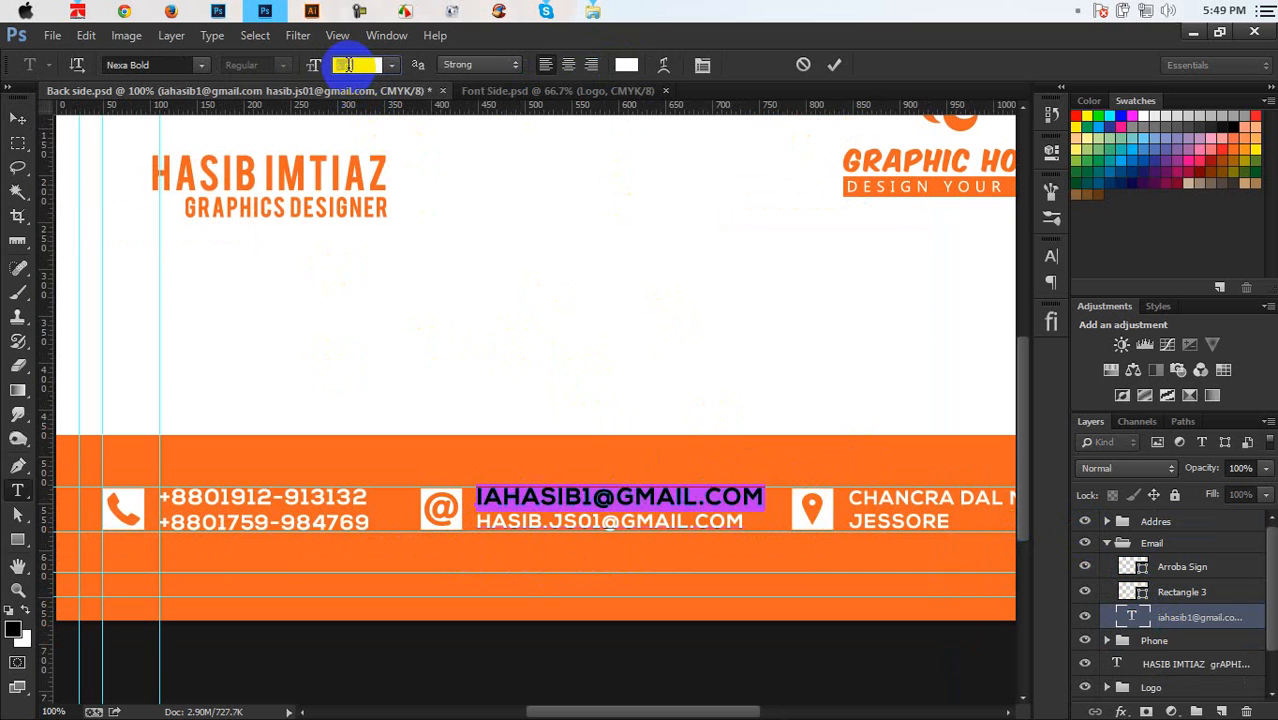
key(Down)
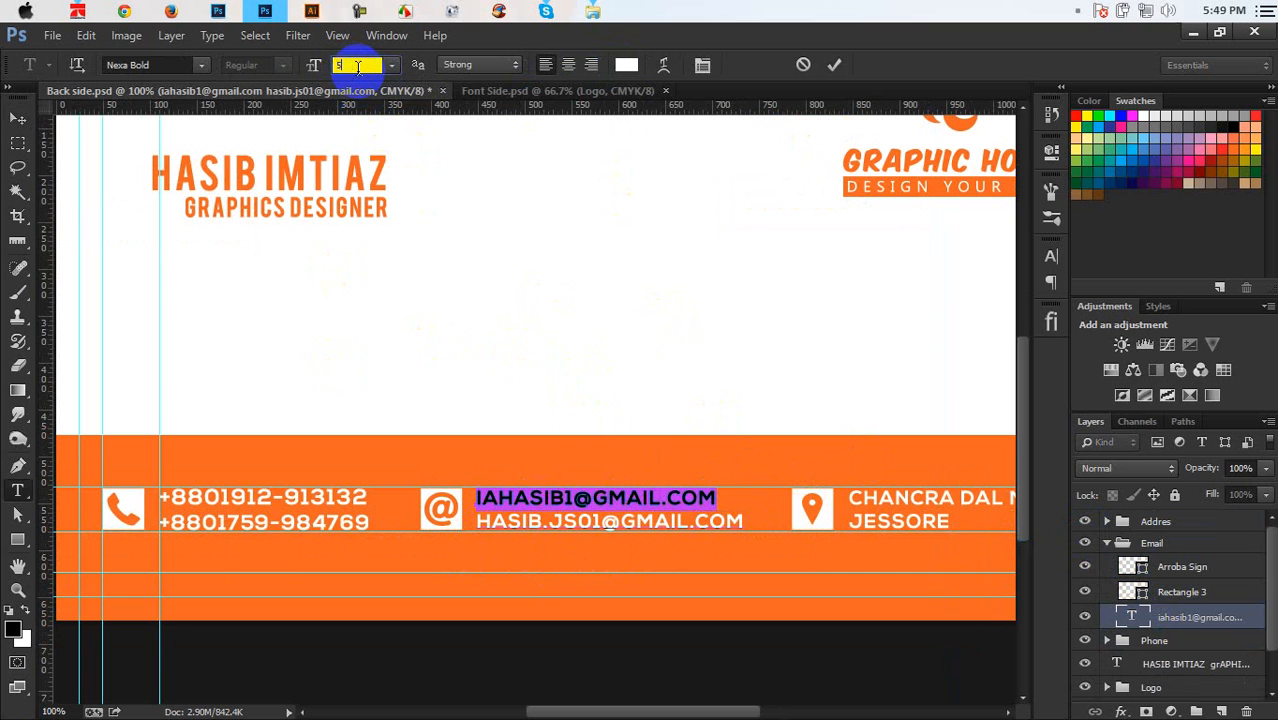
text(.3)
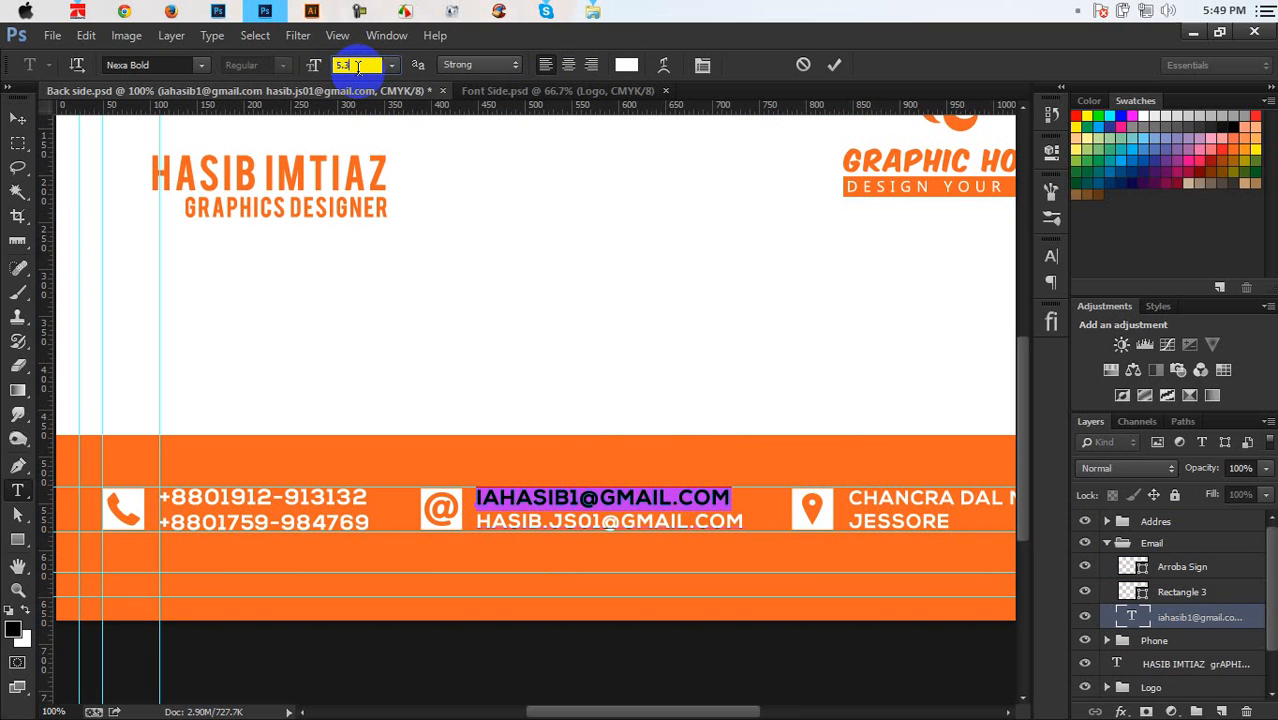
text(4)
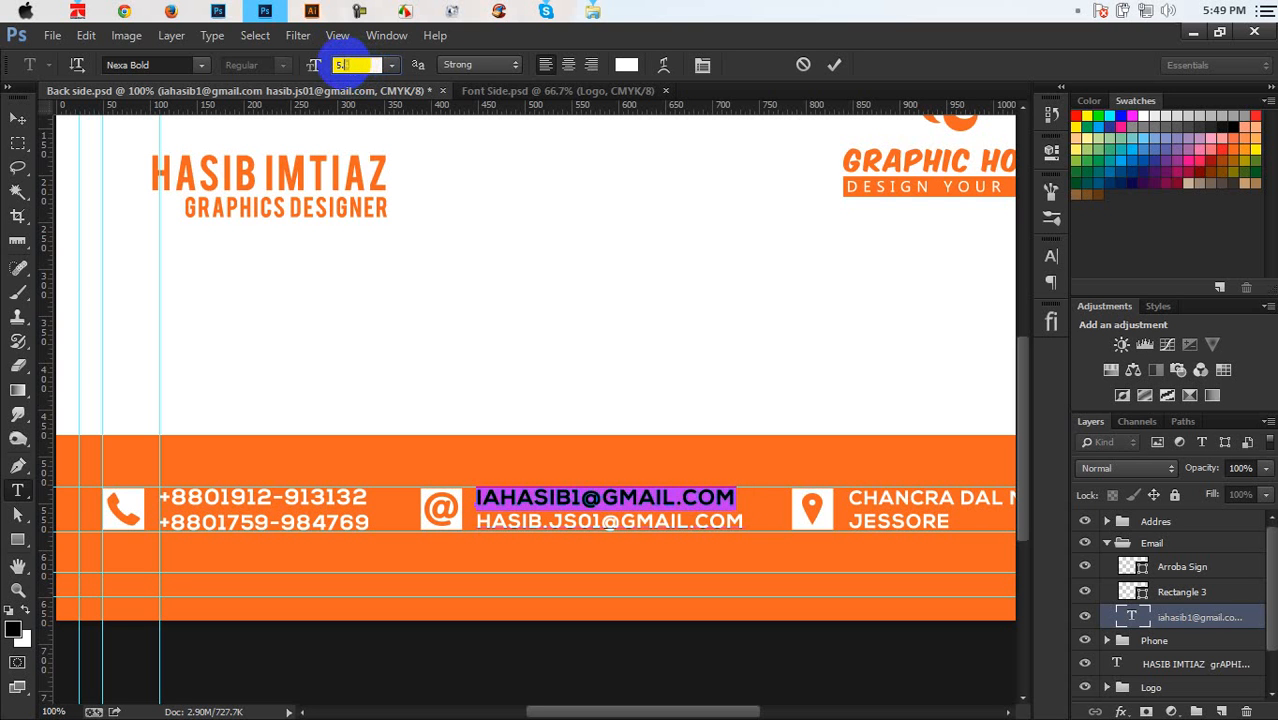
text(5)
text(6)
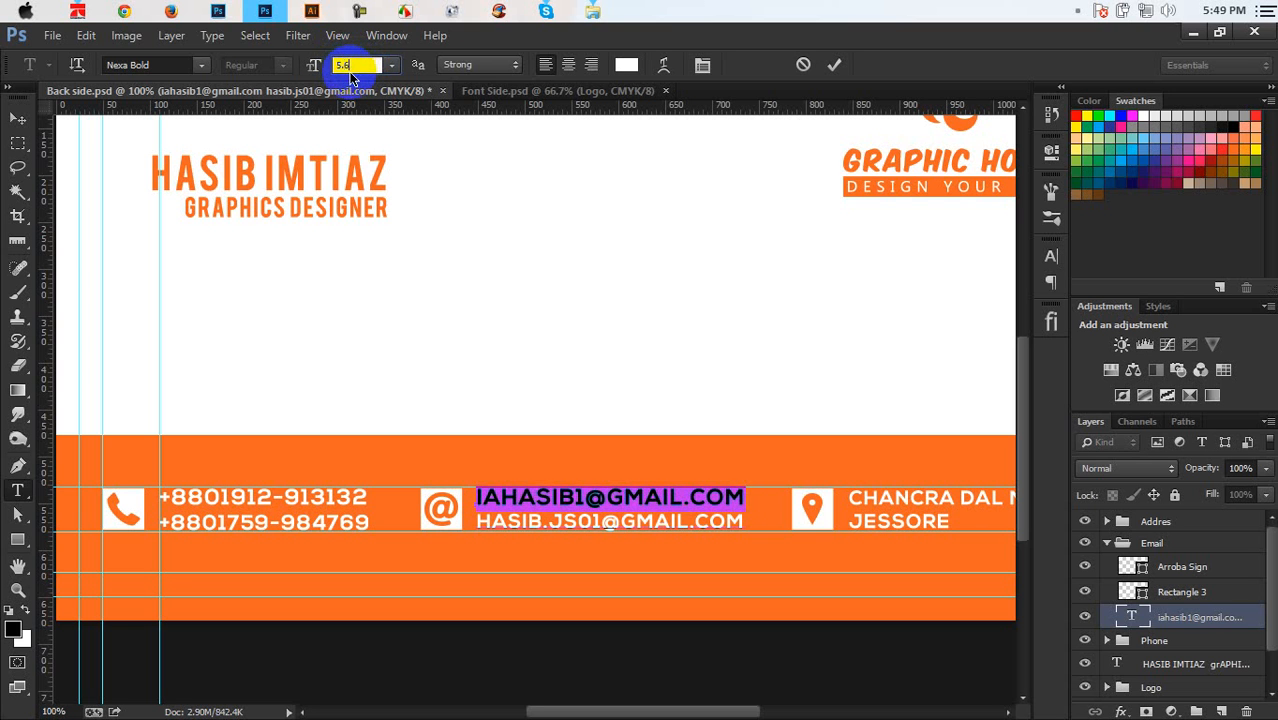
click(834, 64)
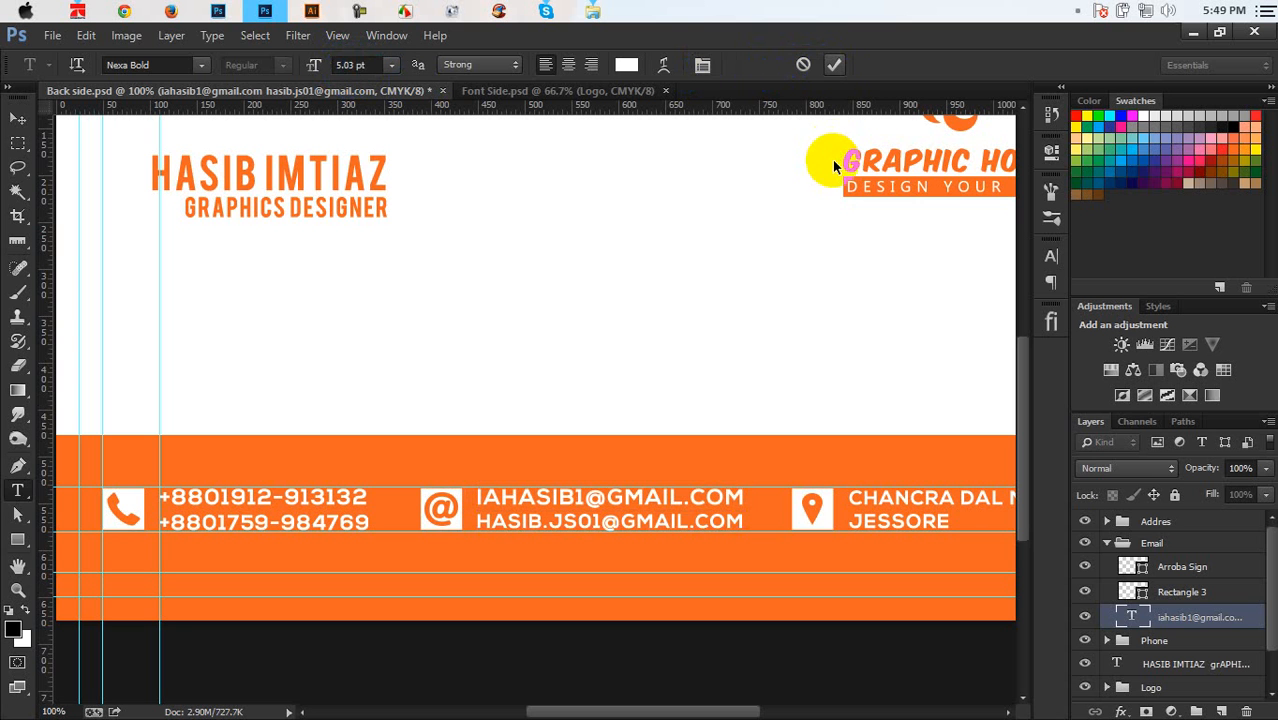
Save the Back side document and zoom out to the whole card
key(v)
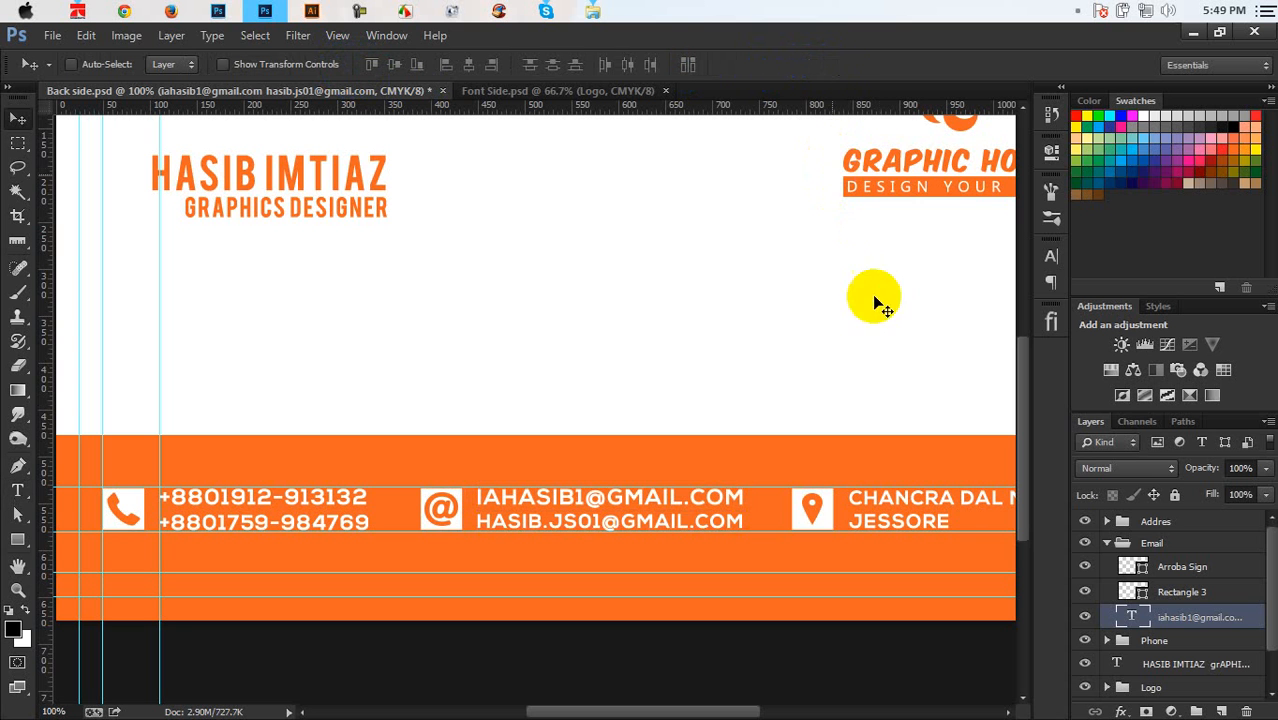
click(1108, 543)
key(ctrl+s)
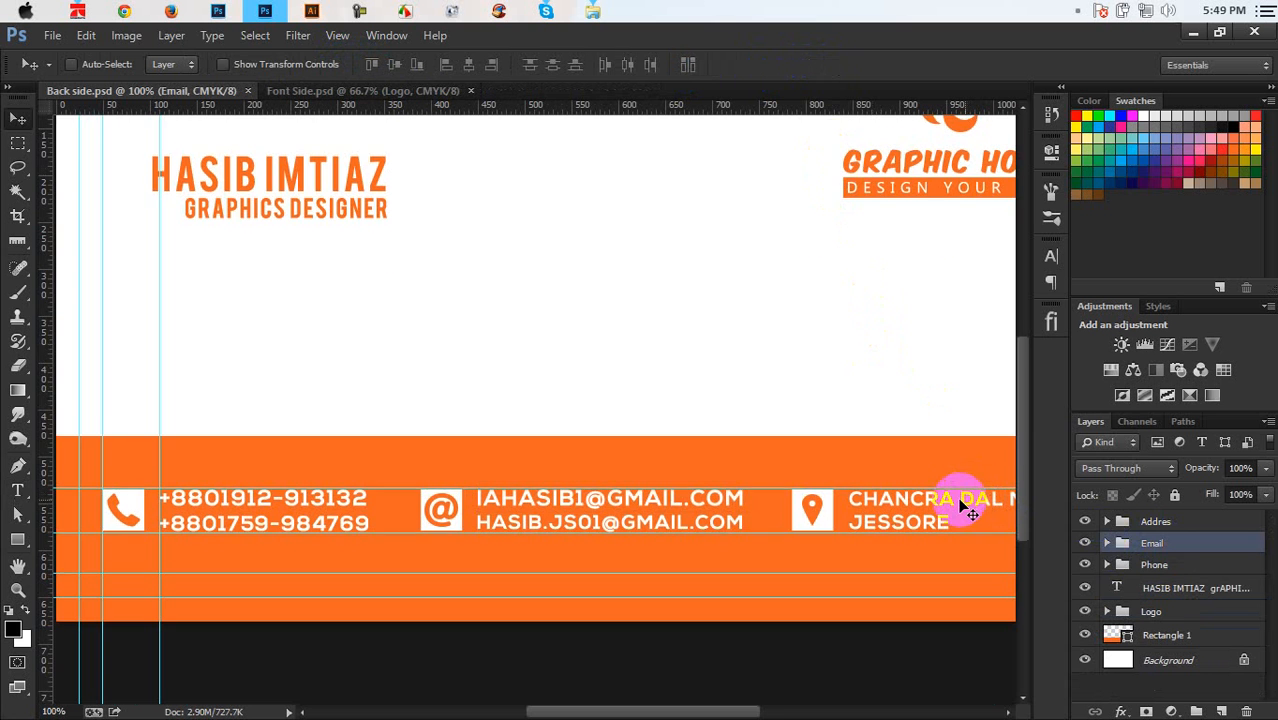
key(ctrl+minus)
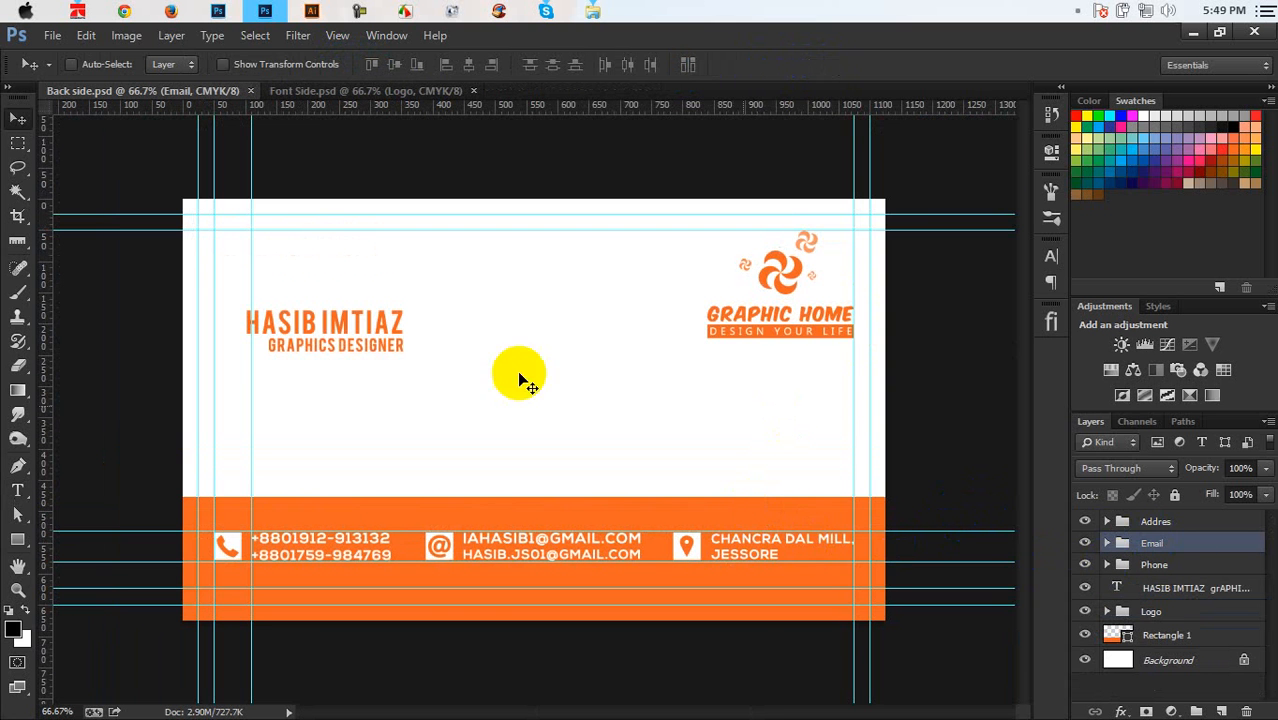
Draw a circle between the name and logo, fill it with the card's sampled orange, then open Media (E:) in Explorer
click(20, 541)
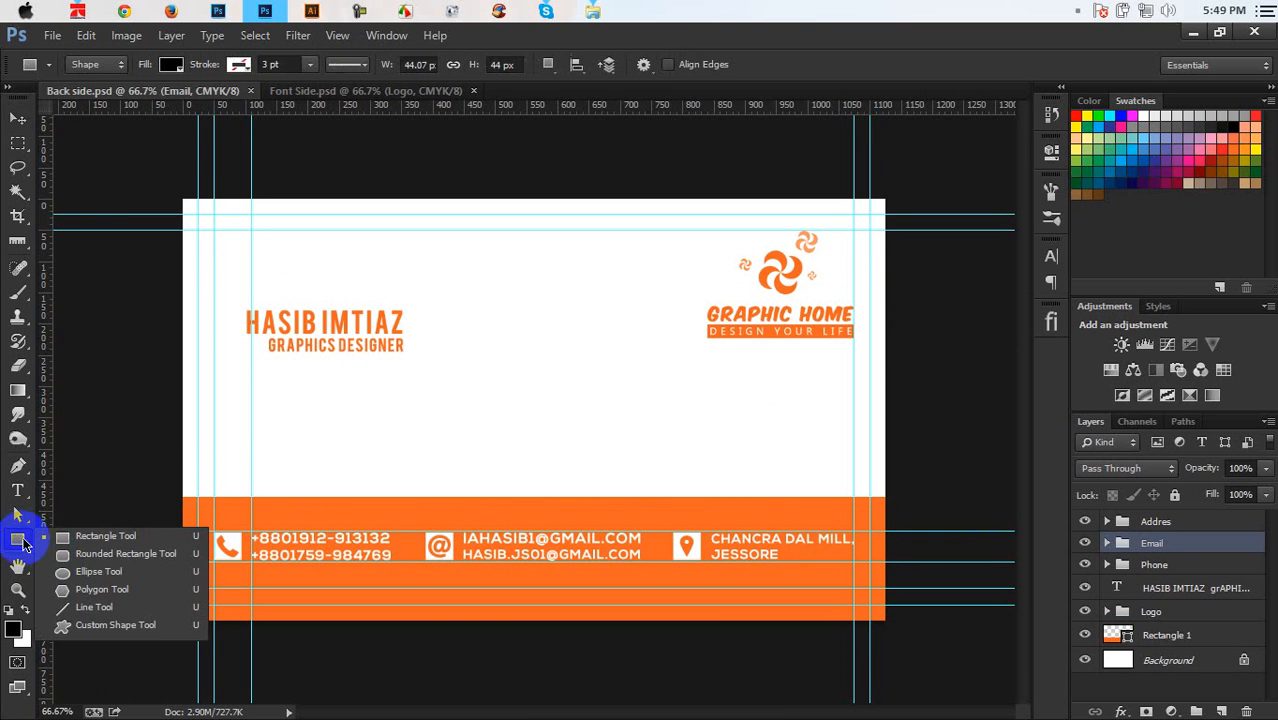
click(78, 578)
drag(460, 273, 596, 416)
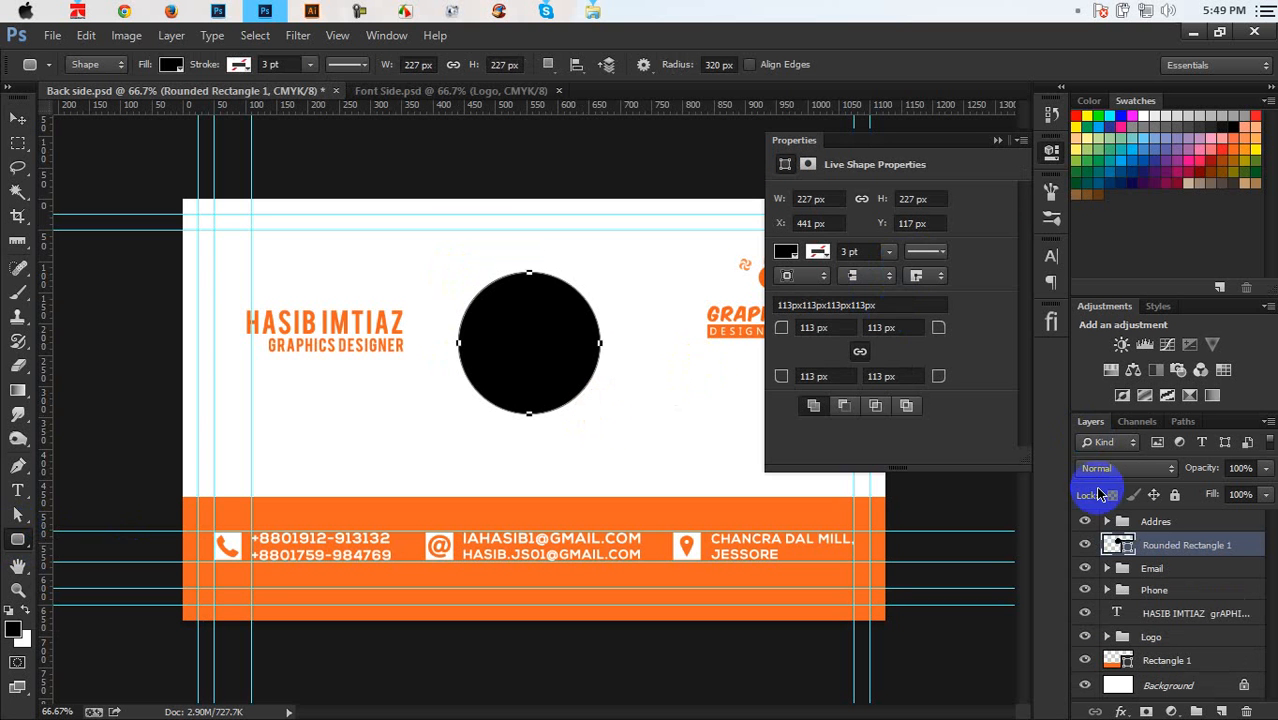
double_click(1118, 546)
click(679, 578)
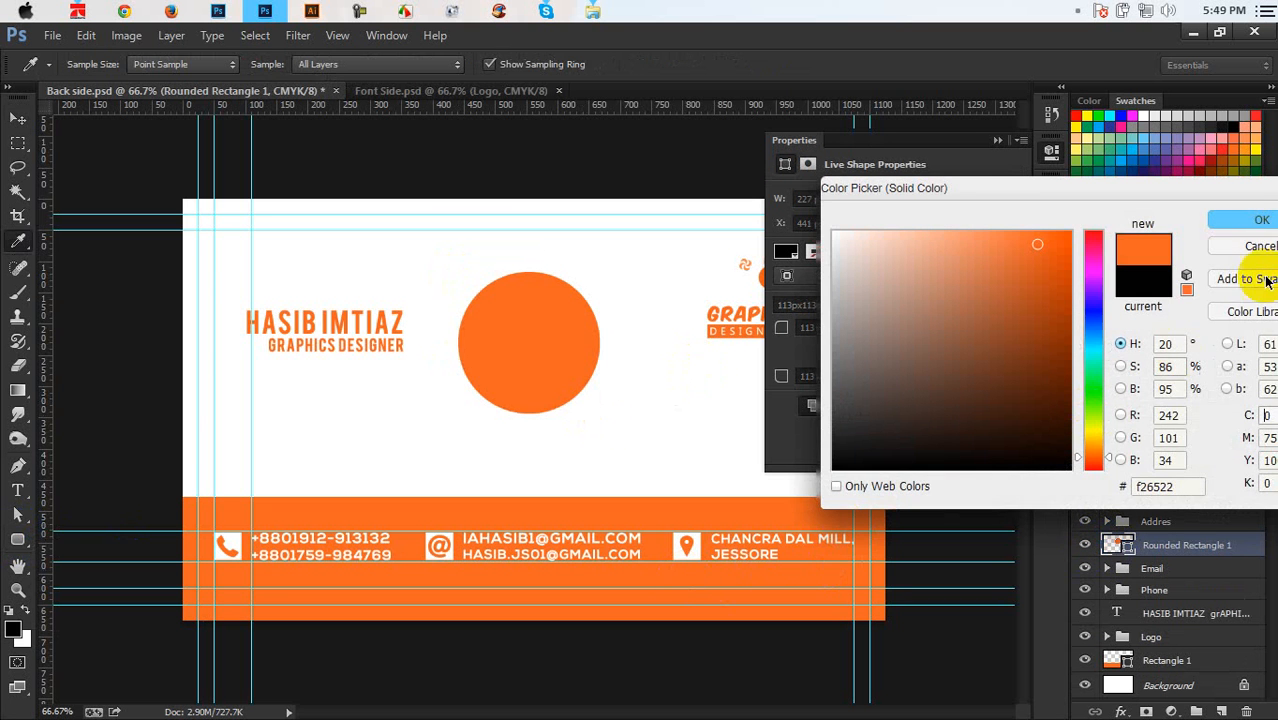
click(1247, 225)
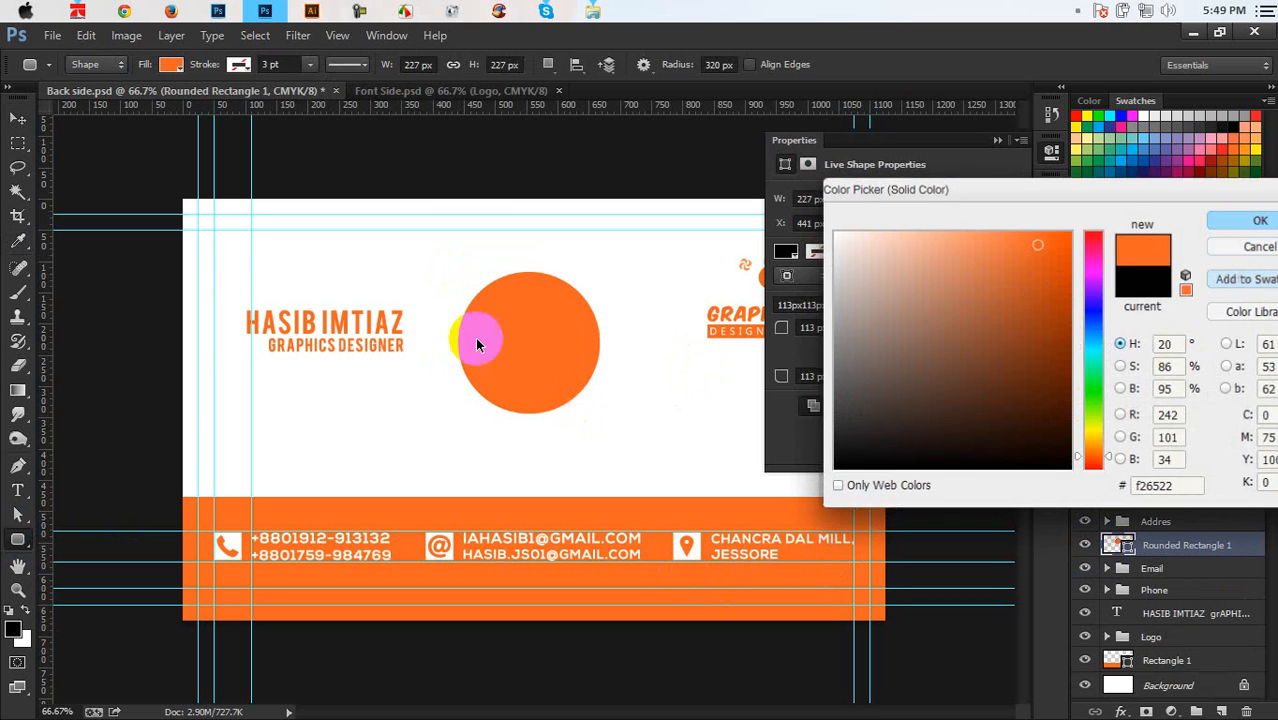
click(998, 142)
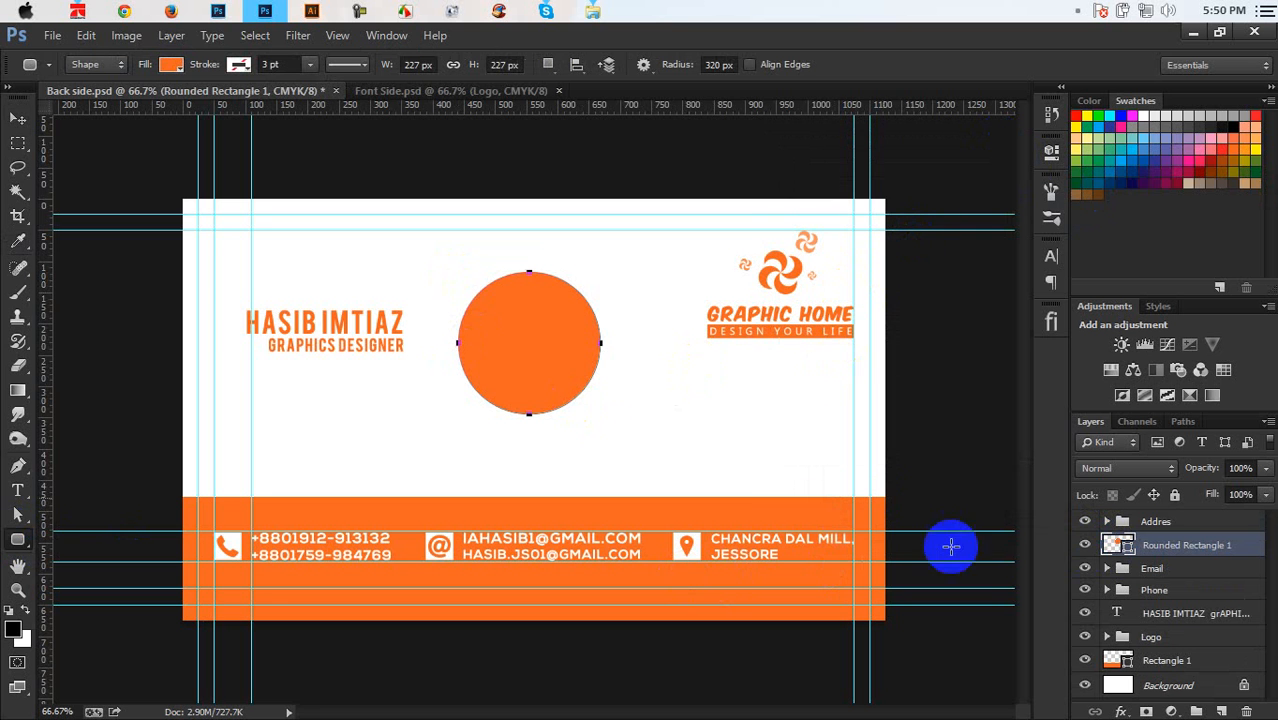
click(593, 11)
click(100, 409)
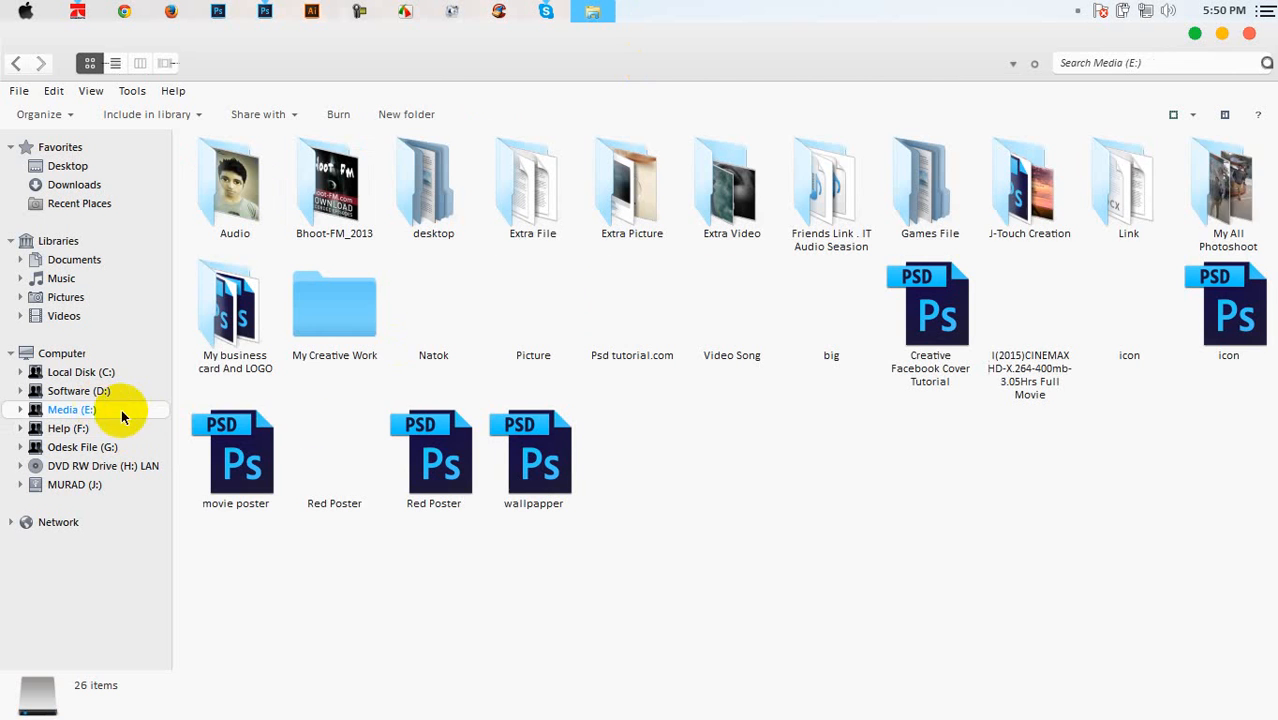
Browse to the j-touch group photography folder, pick the Me bW photo, and return to Photoshop
double_click(1230, 212)
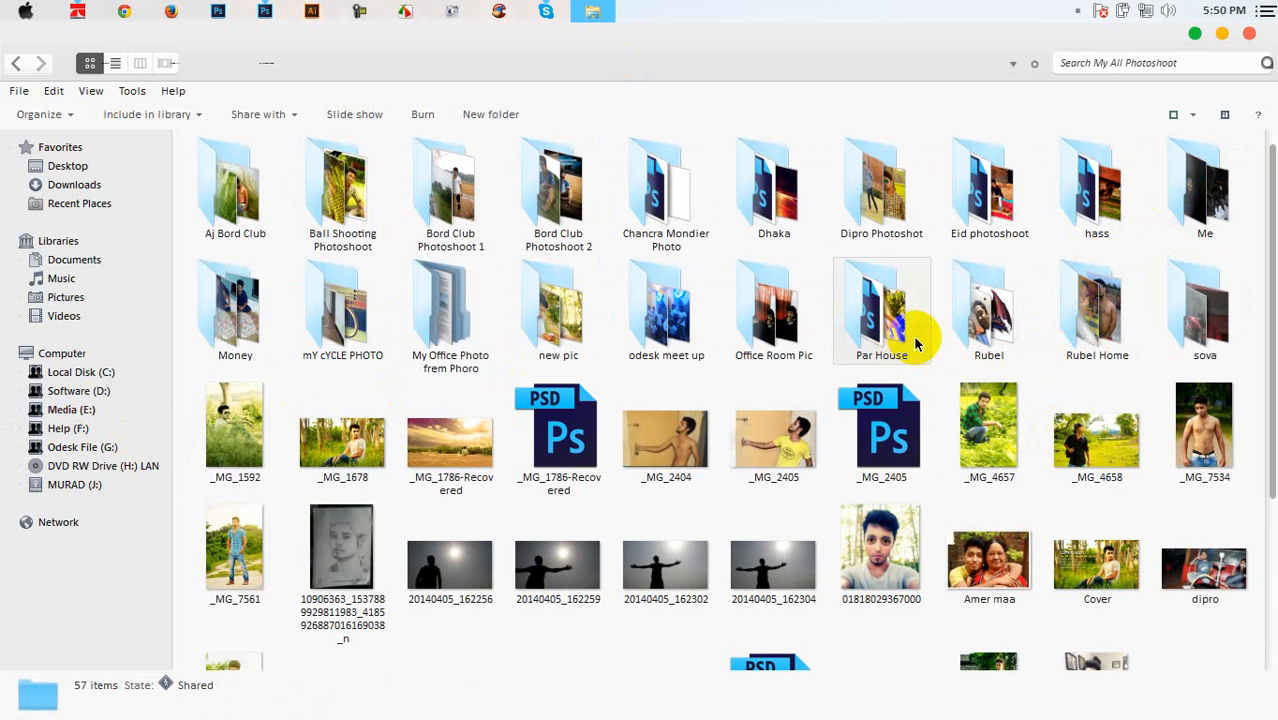
double_click(846, 187)
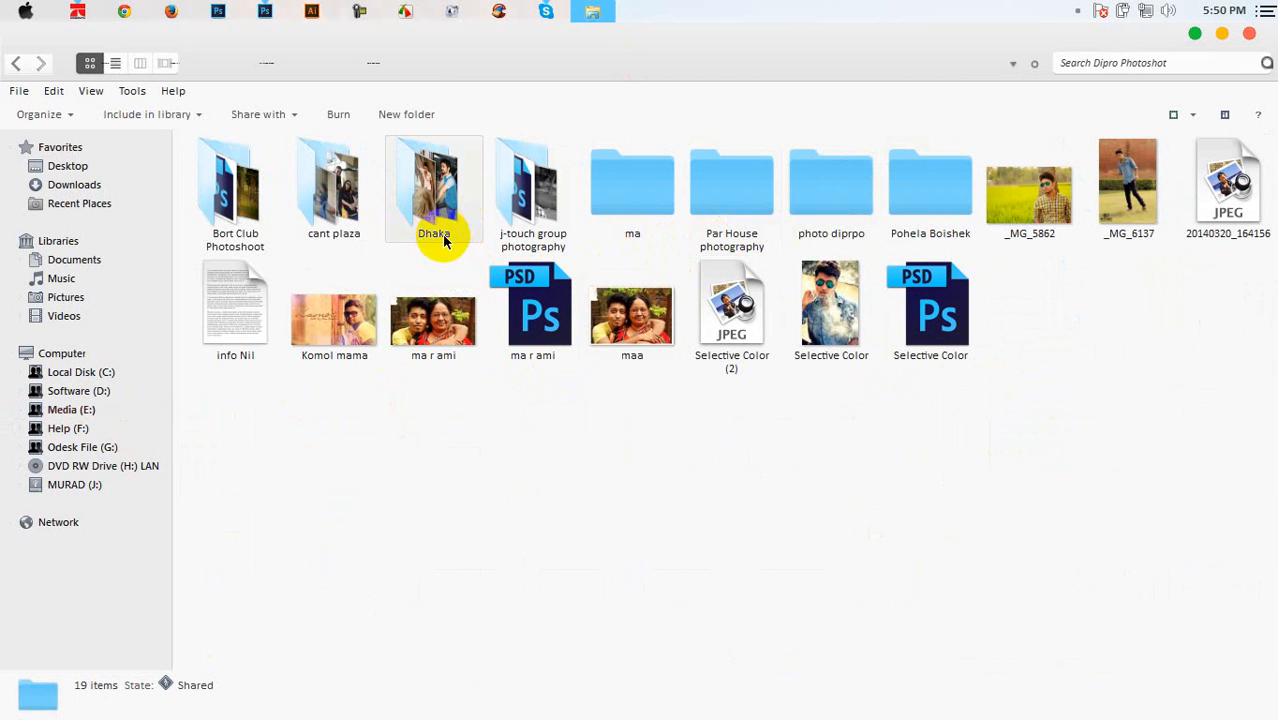
click(840, 205)
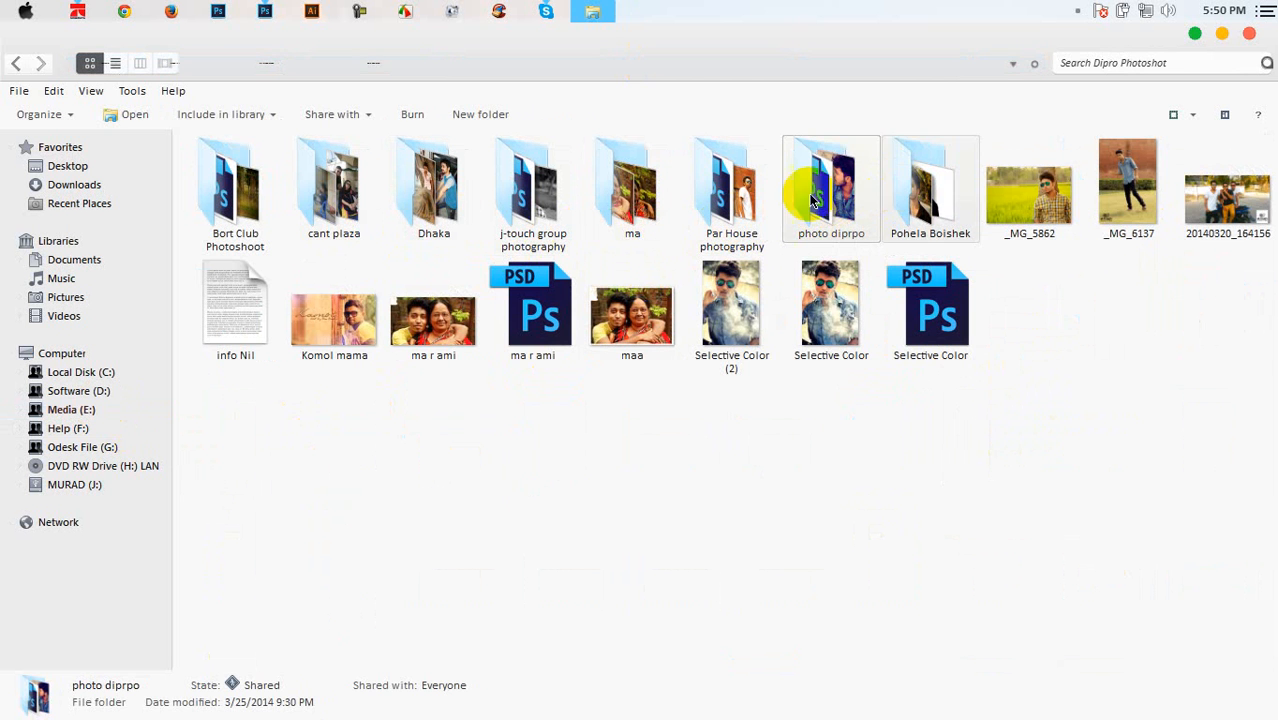
double_click(533, 192)
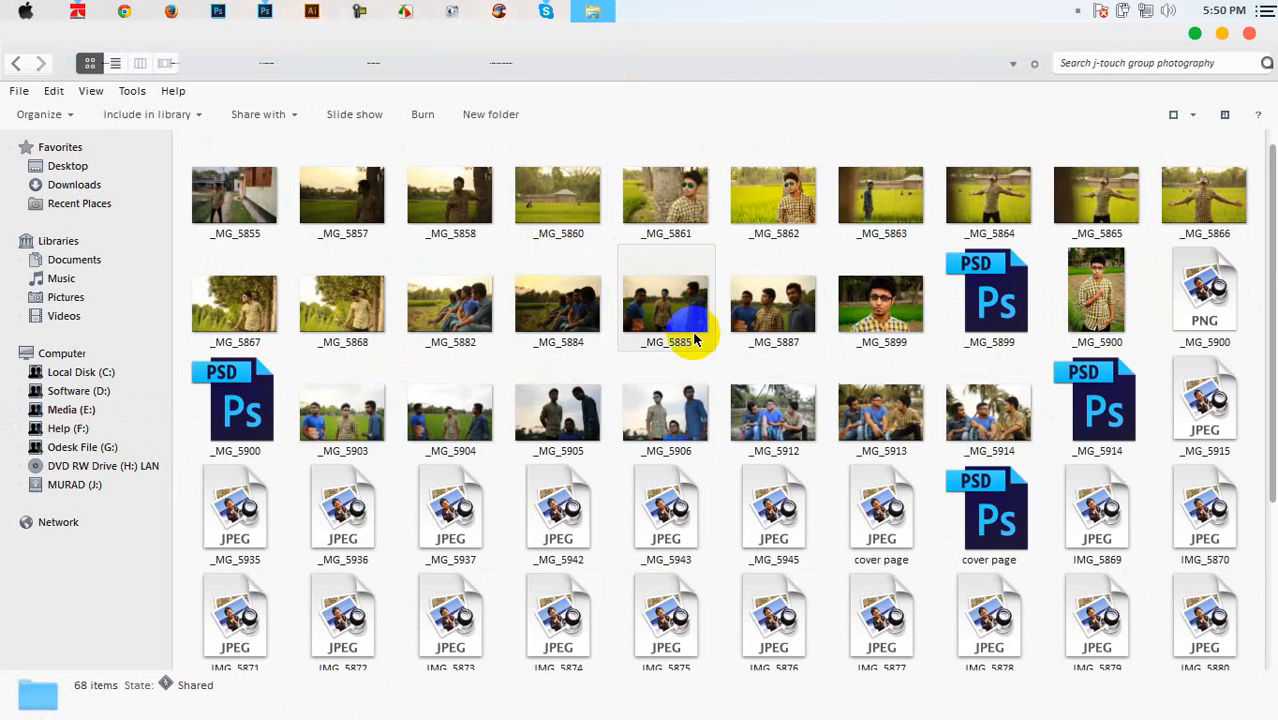
scroll(680, 334, down, 3)
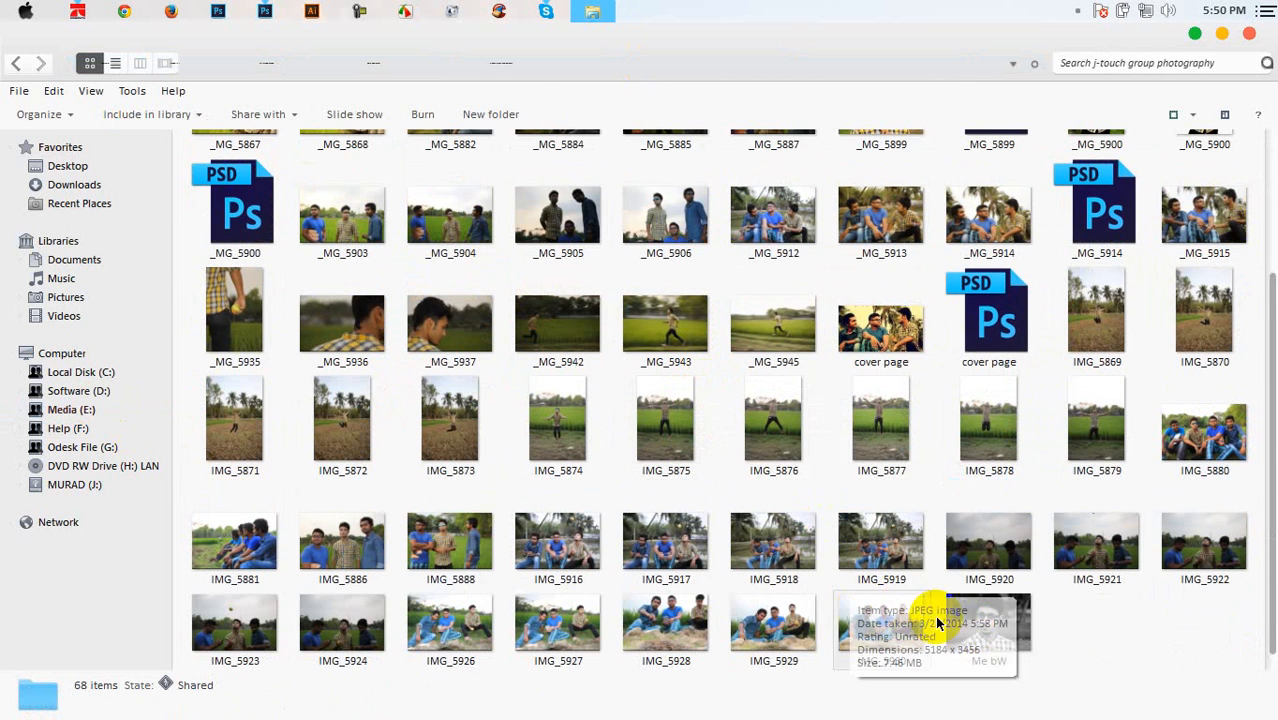
click(988, 625)
click(265, 10)
click(476, 307)
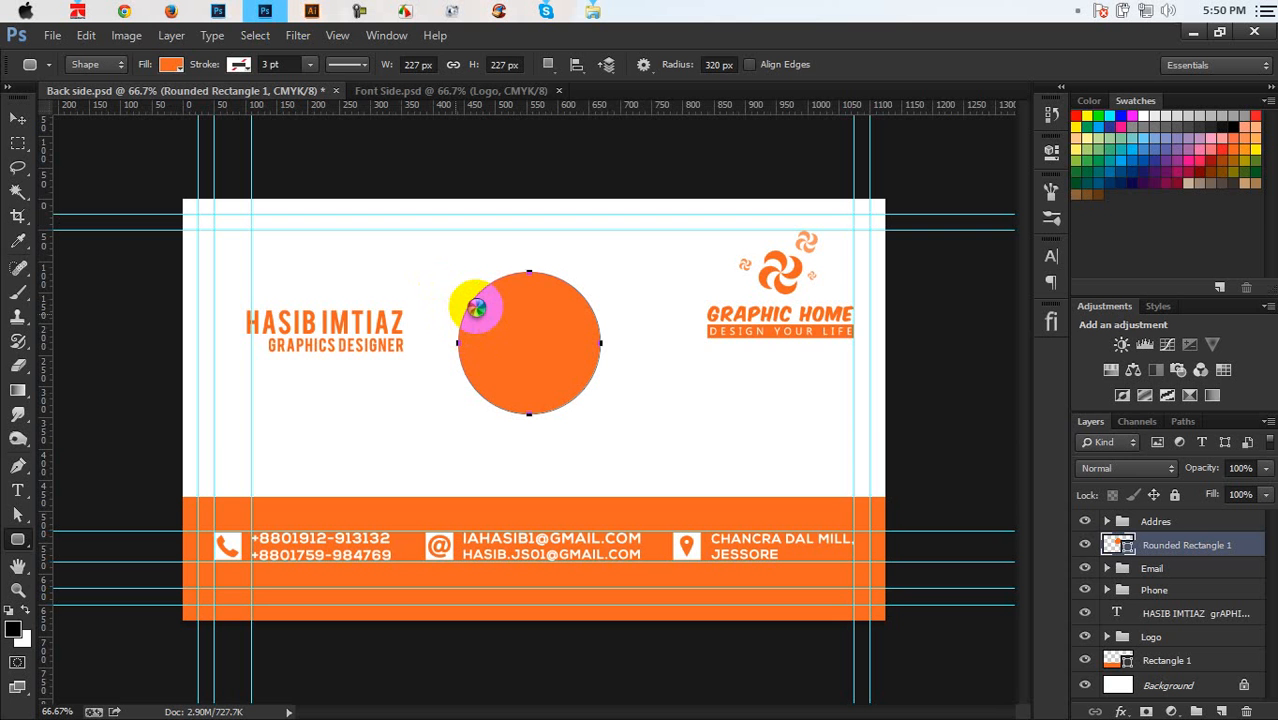
Place the Me bW photo on the card, scaled down to roughly the circle's size over it
drag(476, 307, 474, 305)
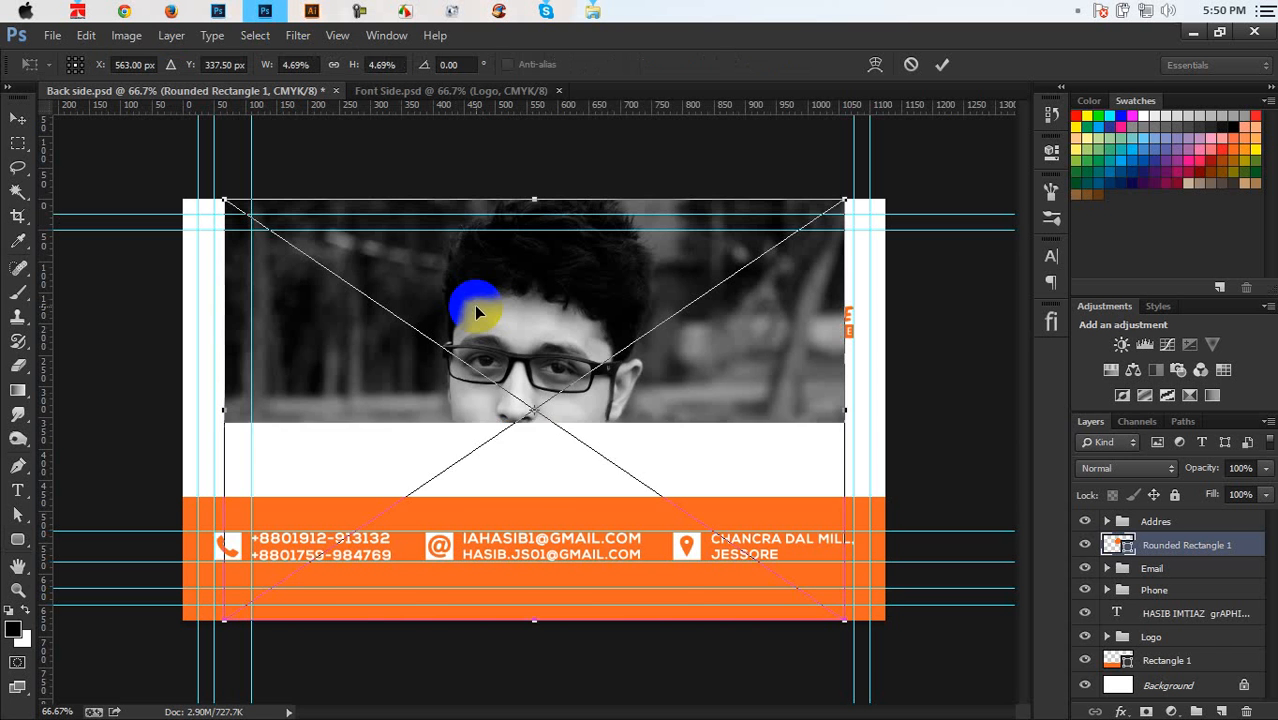
drag(838, 622, 708, 520)
drag(651, 390, 645, 373)
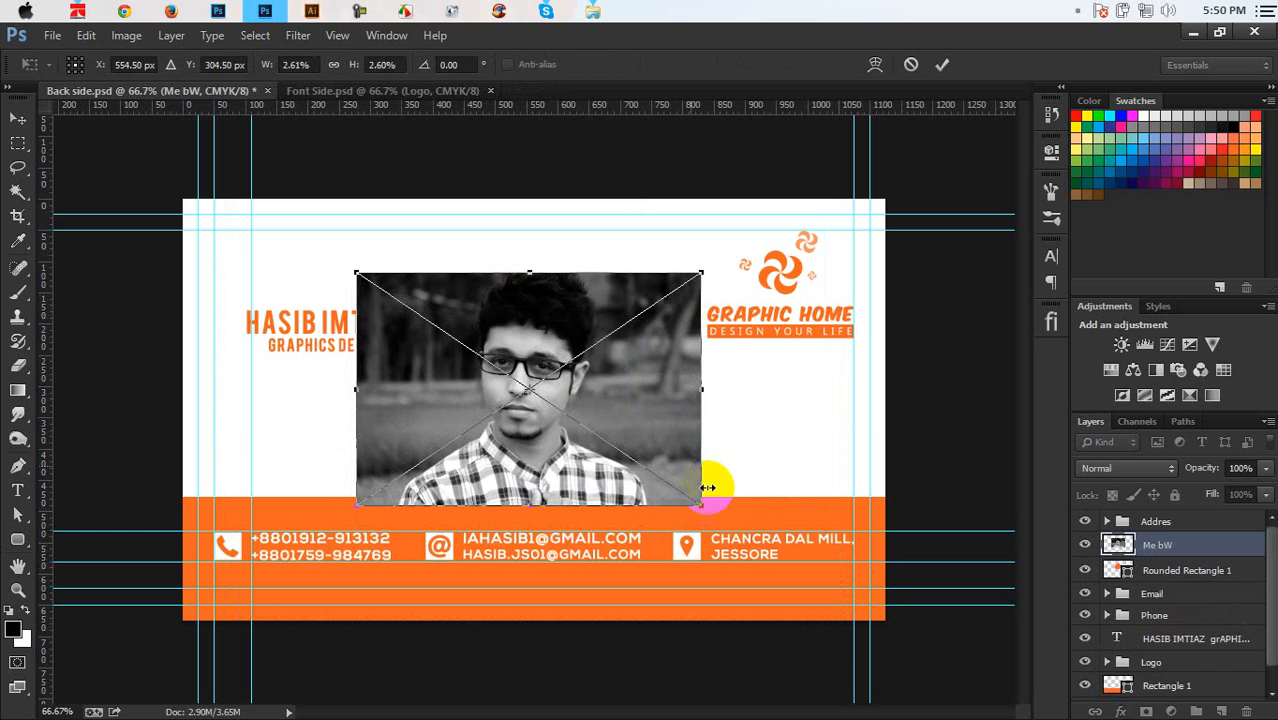
drag(699, 508, 652, 466)
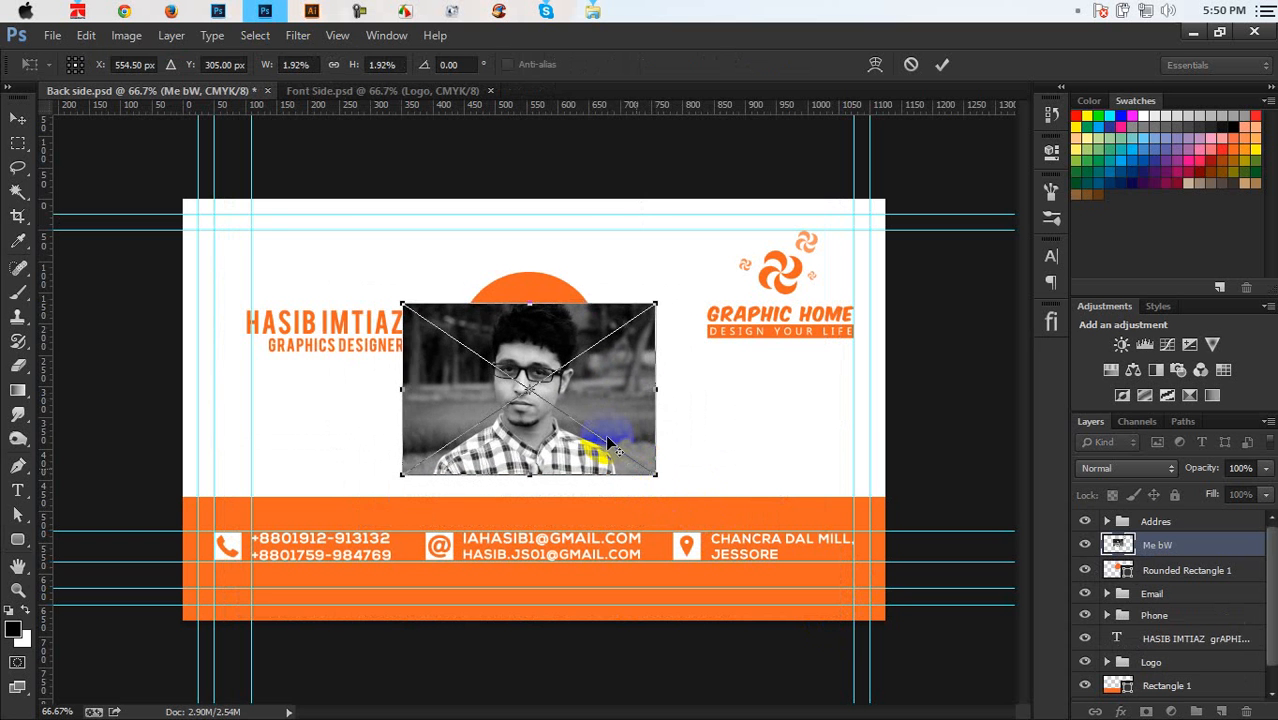
drag(600, 417, 603, 392)
click(942, 64)
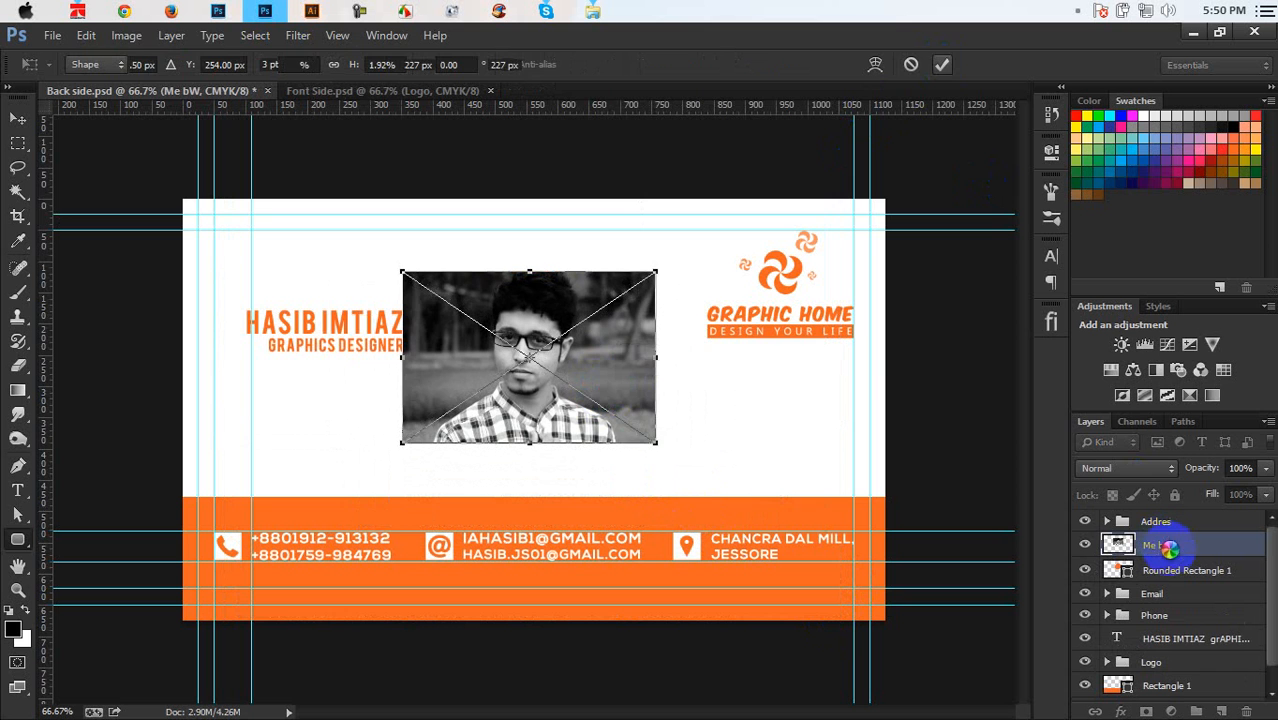
Clip the photo into the circle and resize it so the face is centered in the circle
alt+click(1170, 557)
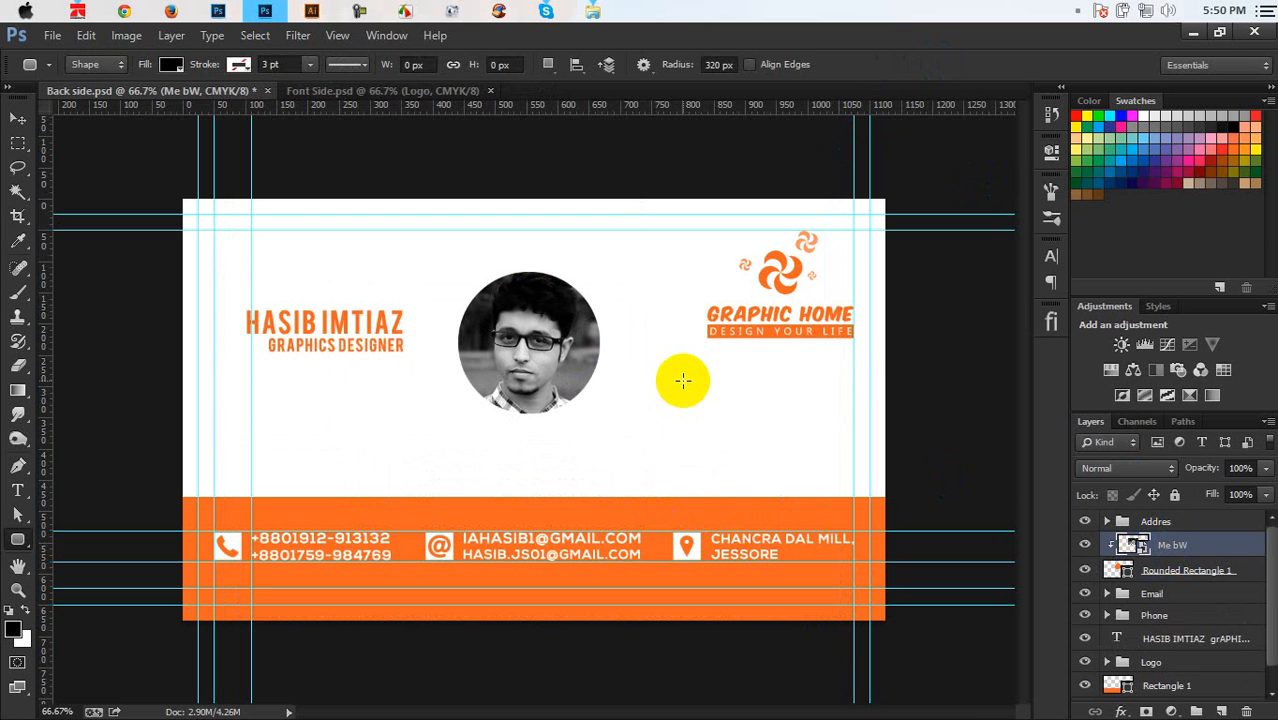
key(ctrl+t)
drag(653, 432, 621, 412)
drag(564, 361, 576, 367)
click(942, 64)
key(u)
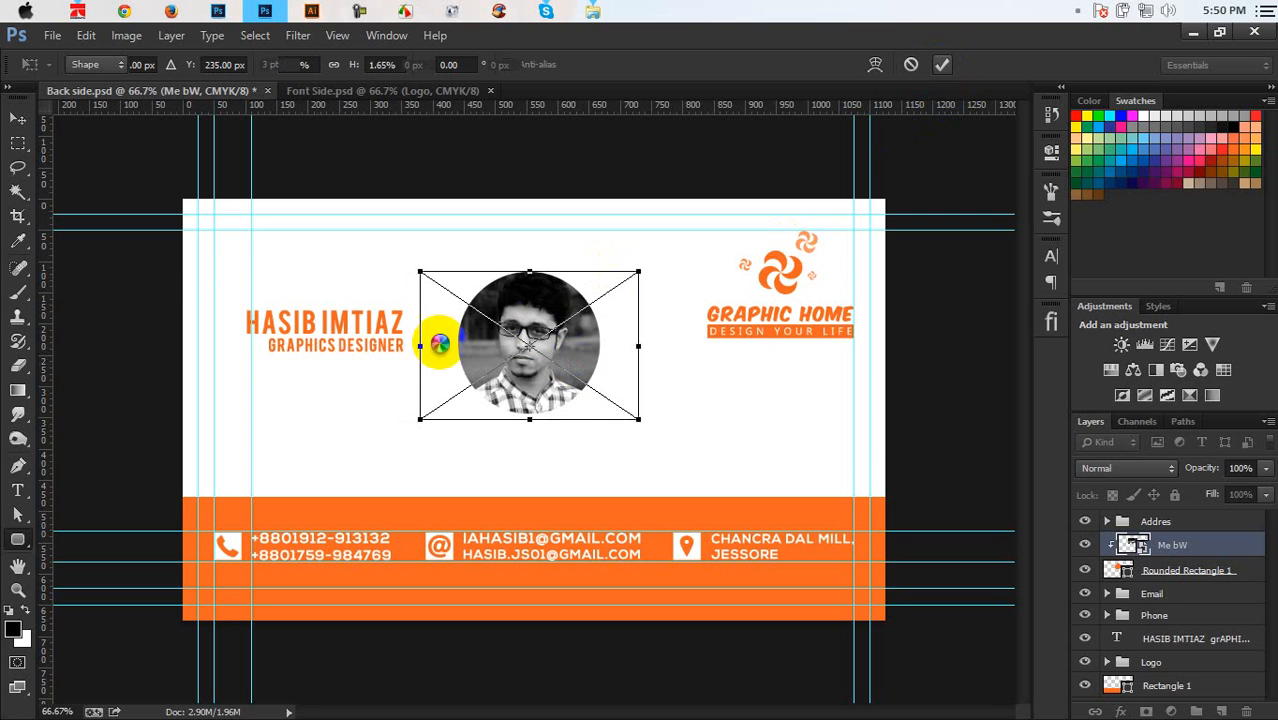
click(18, 119)
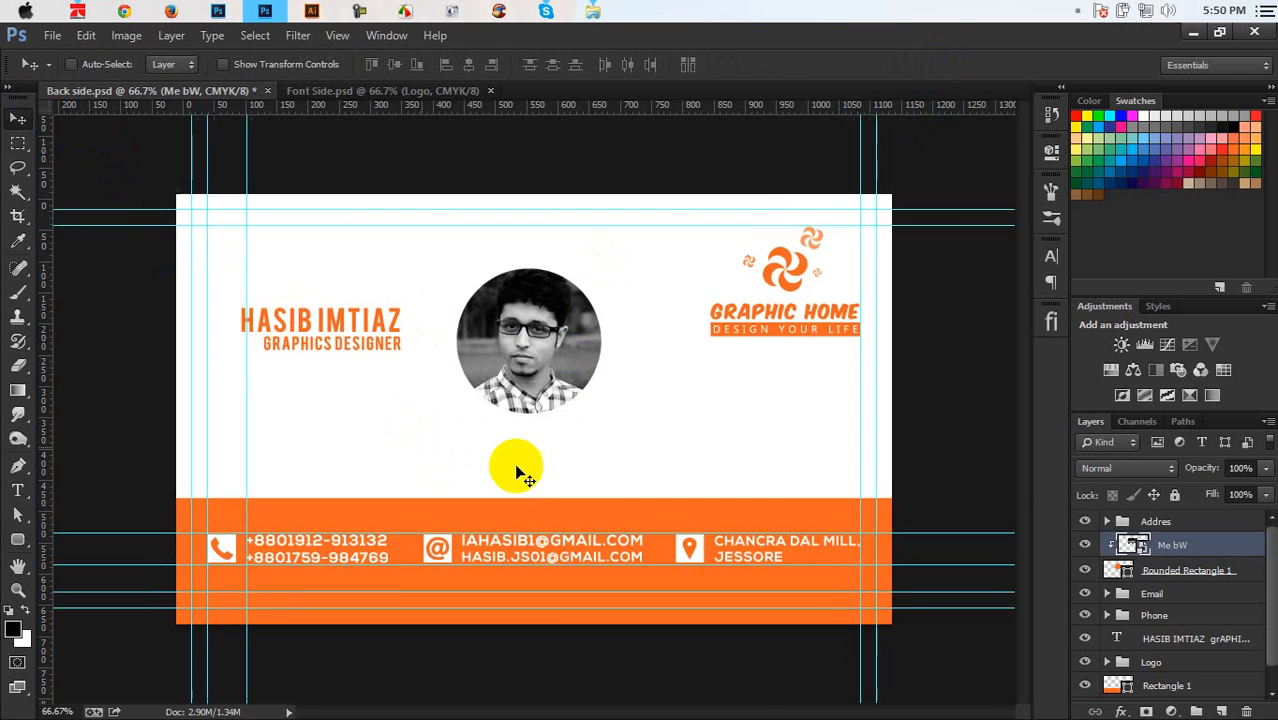
key(ctrl+plus)
click(1163, 570)
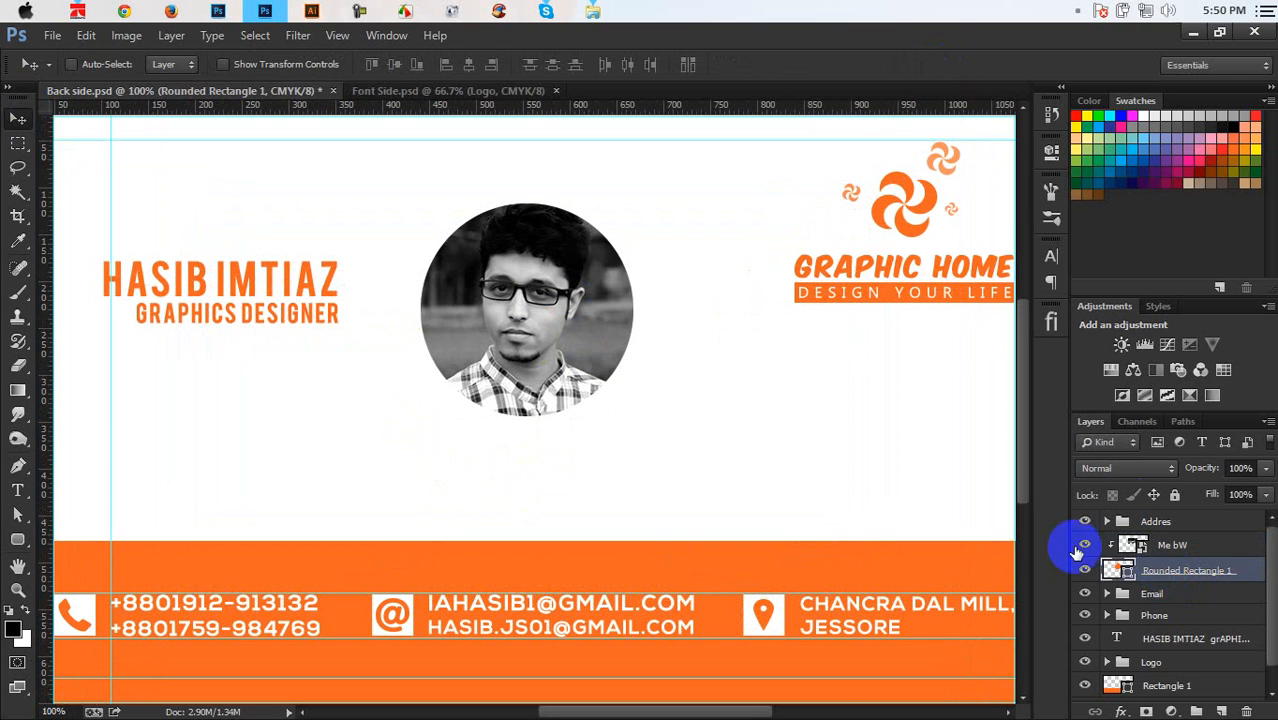
Give the circle an orange f26522 stroke sampled from the contact band, aligned outside
click(18, 540)
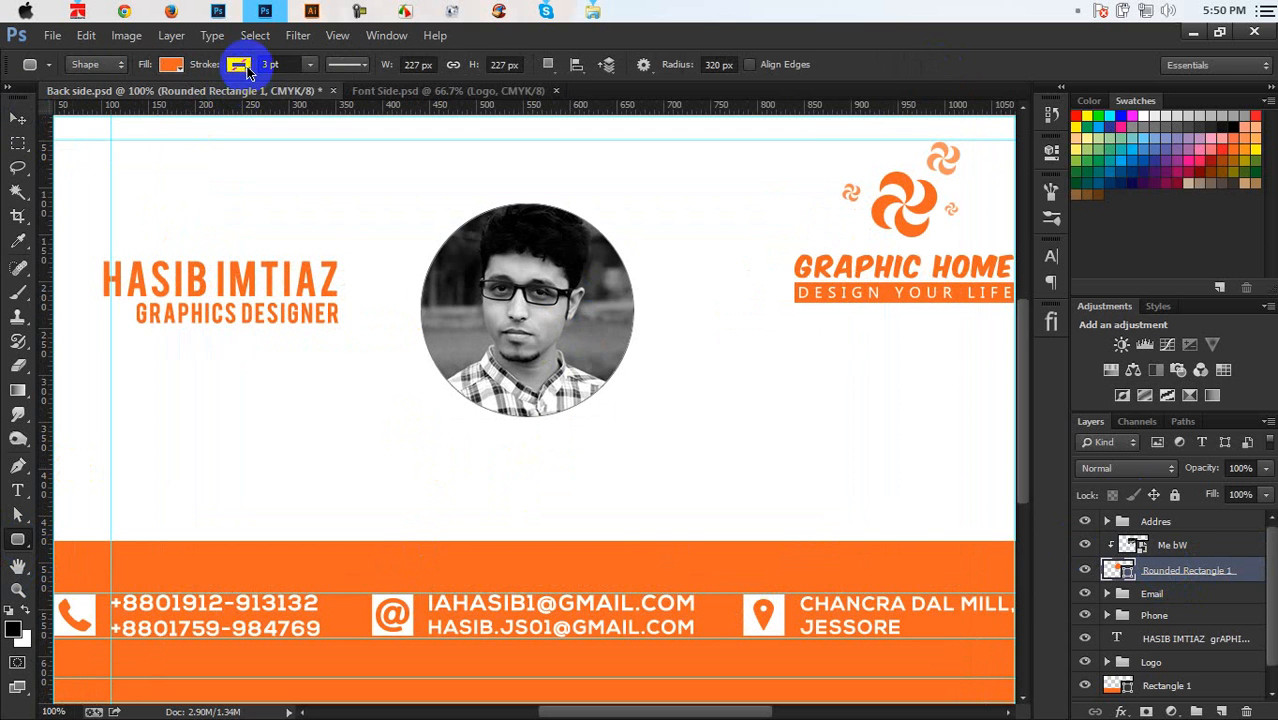
click(240, 66)
click(162, 101)
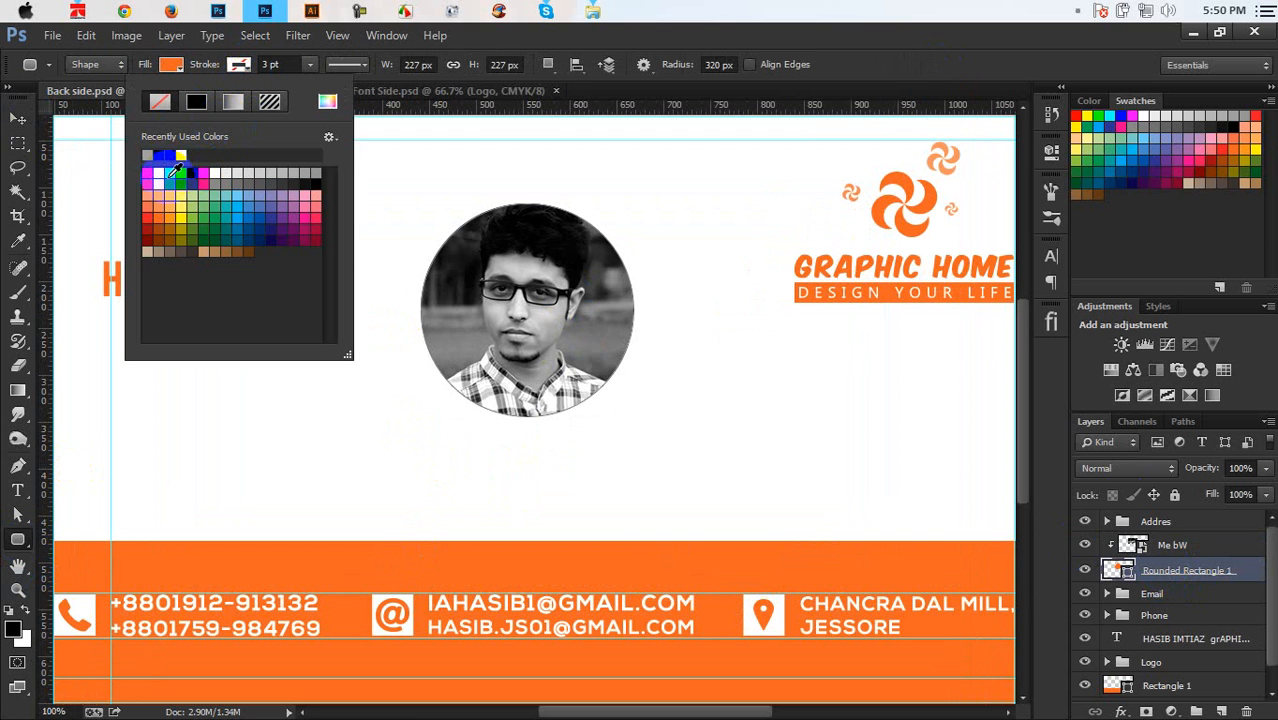
click(328, 102)
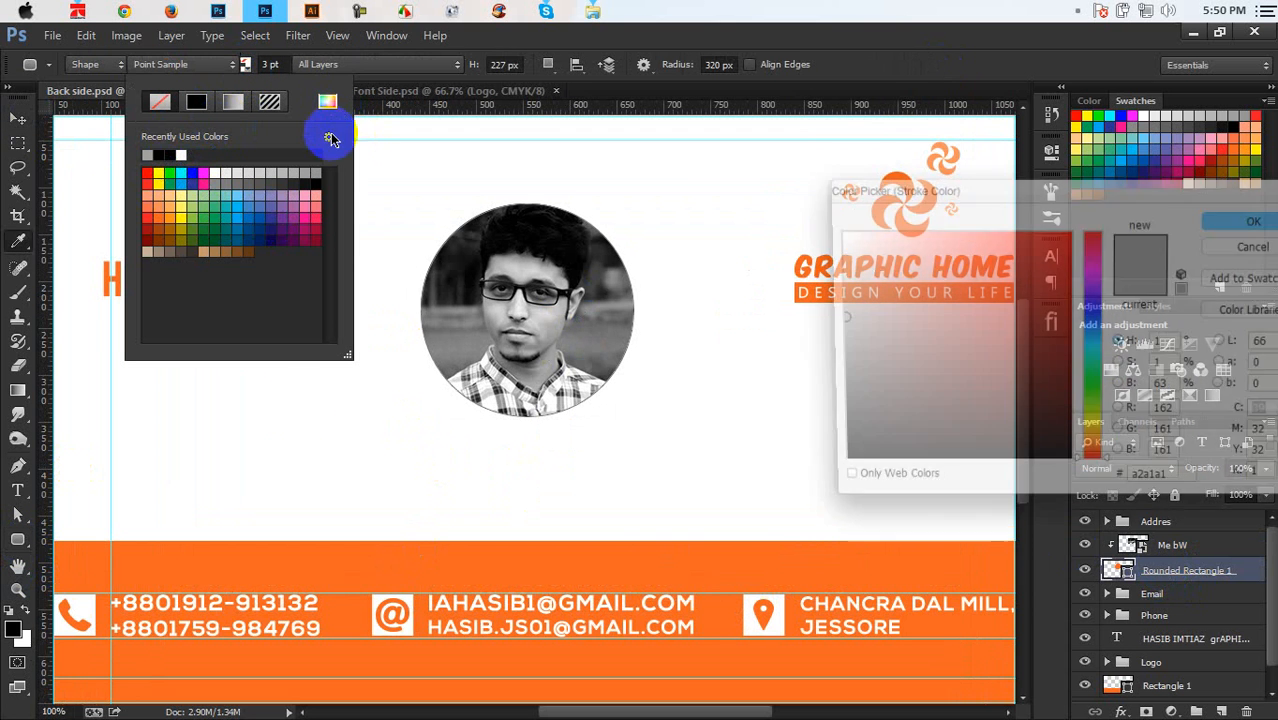
click(342, 573)
click(1250, 219)
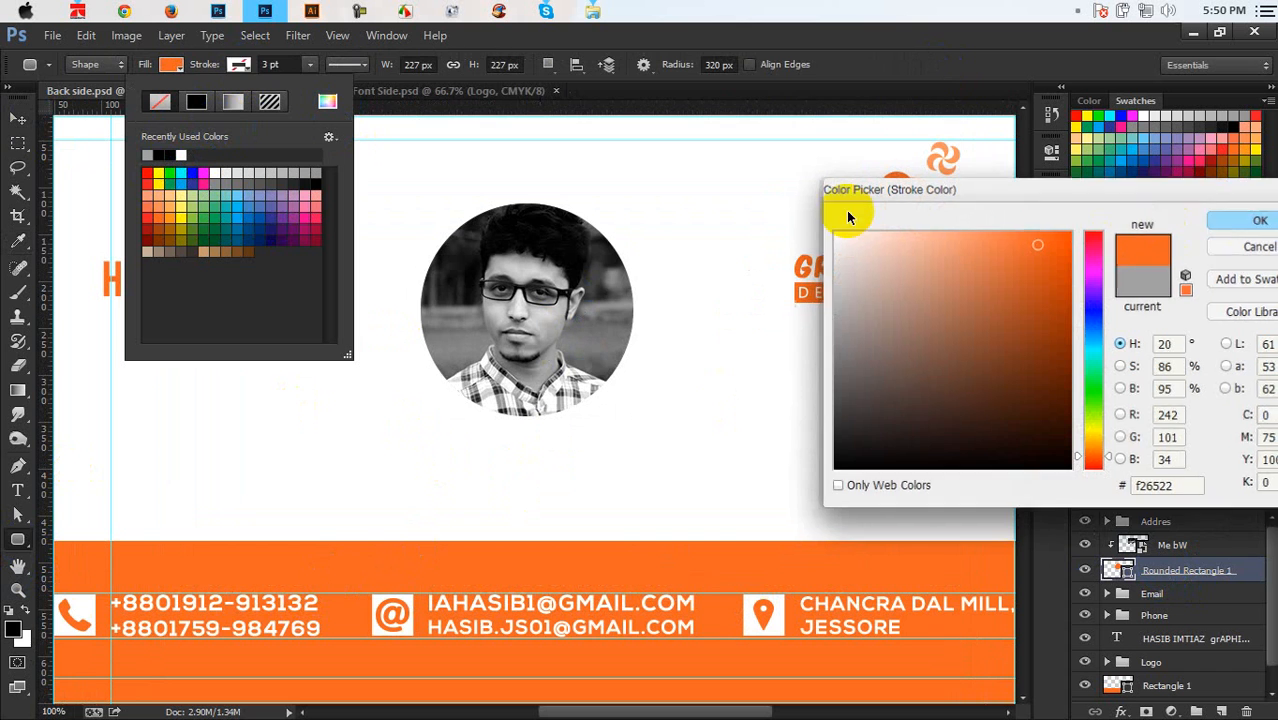
click(273, 64)
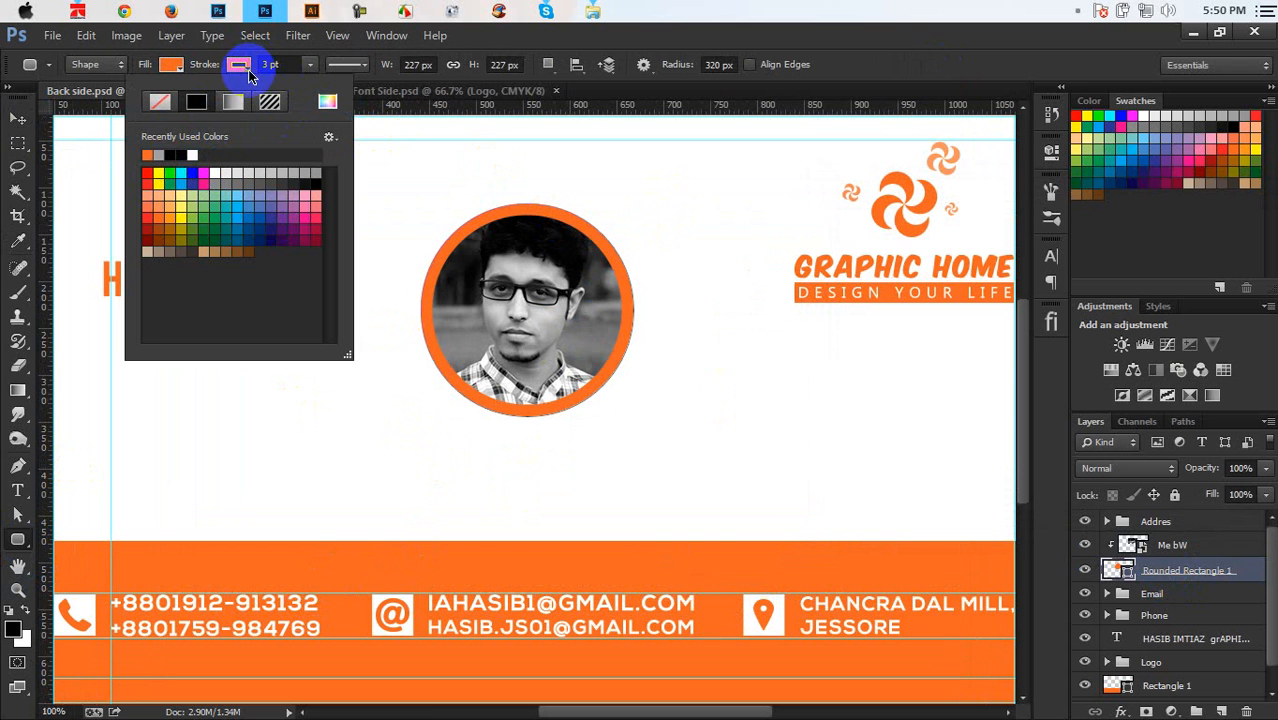
click(345, 64)
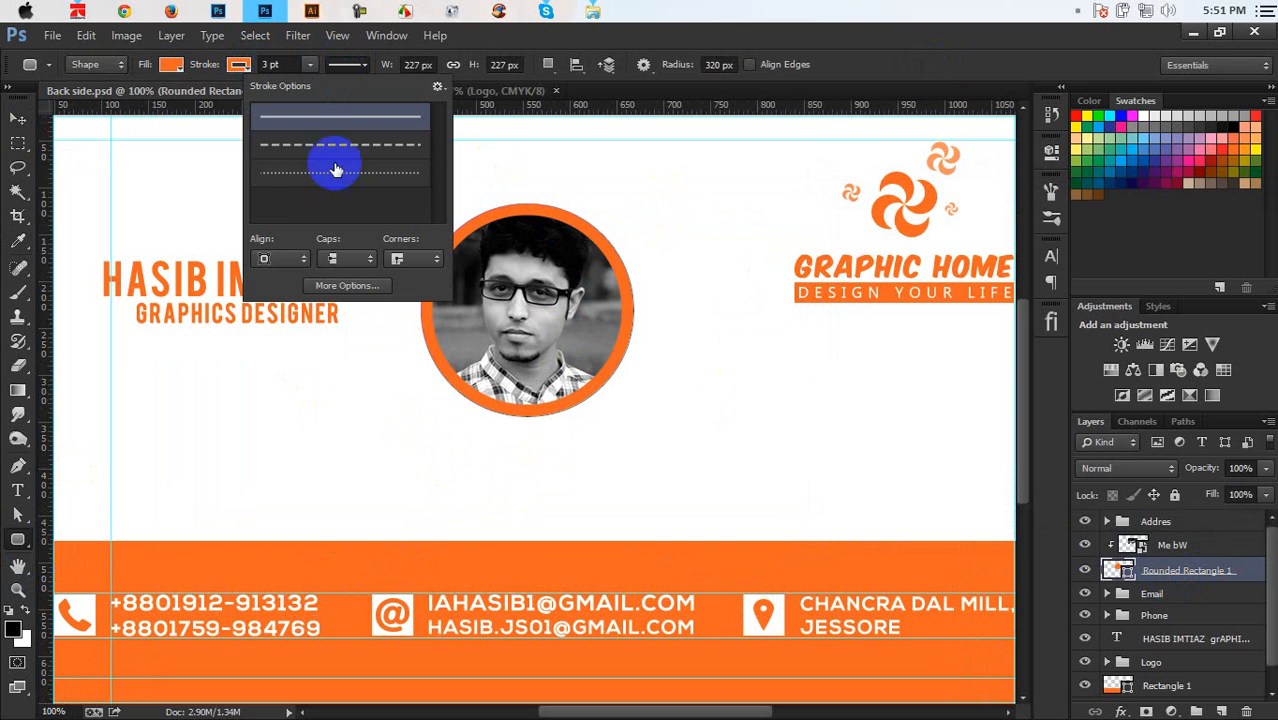
click(293, 264)
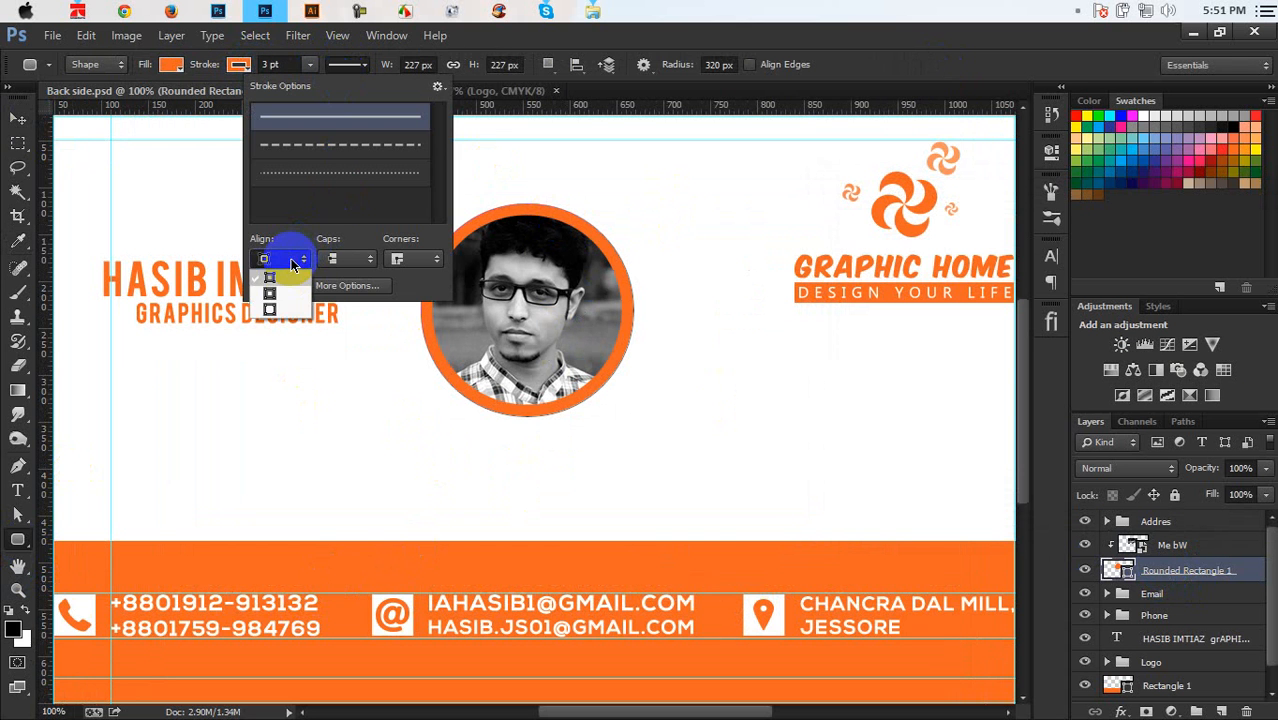
click(276, 310)
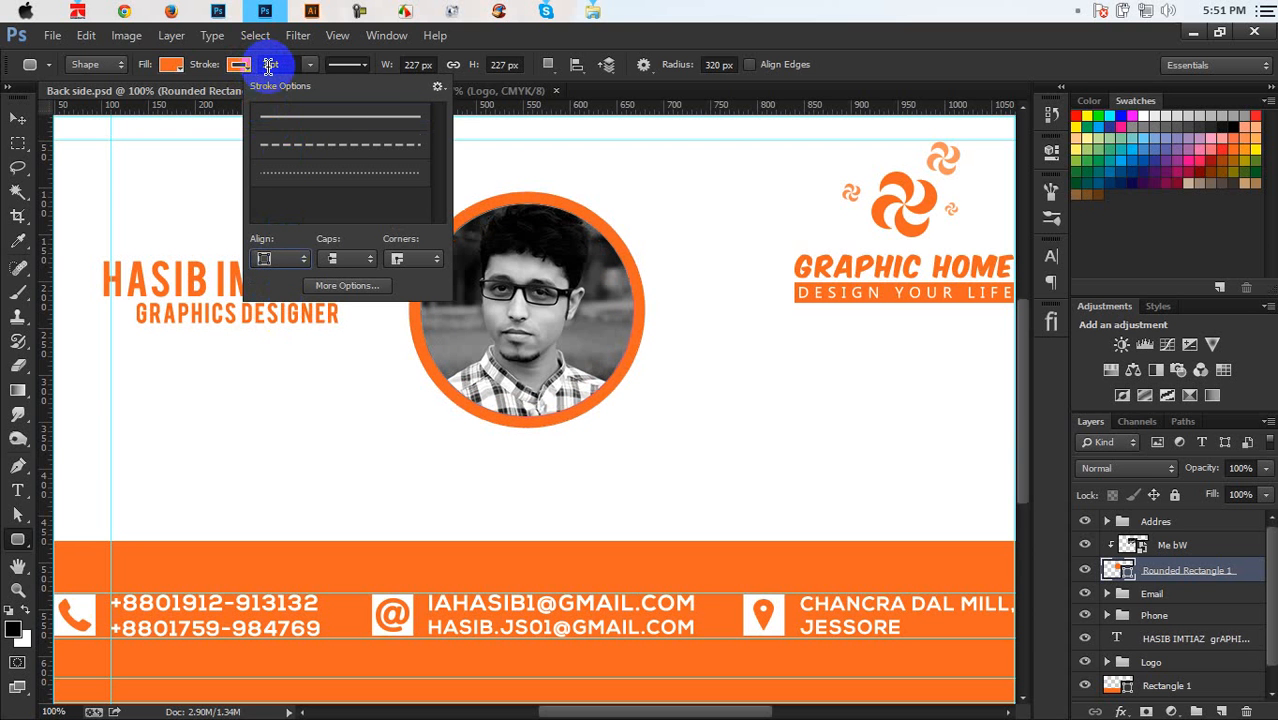
Adjust the orange ring's stroke width, settling on about 3 pt
click(260, 64)
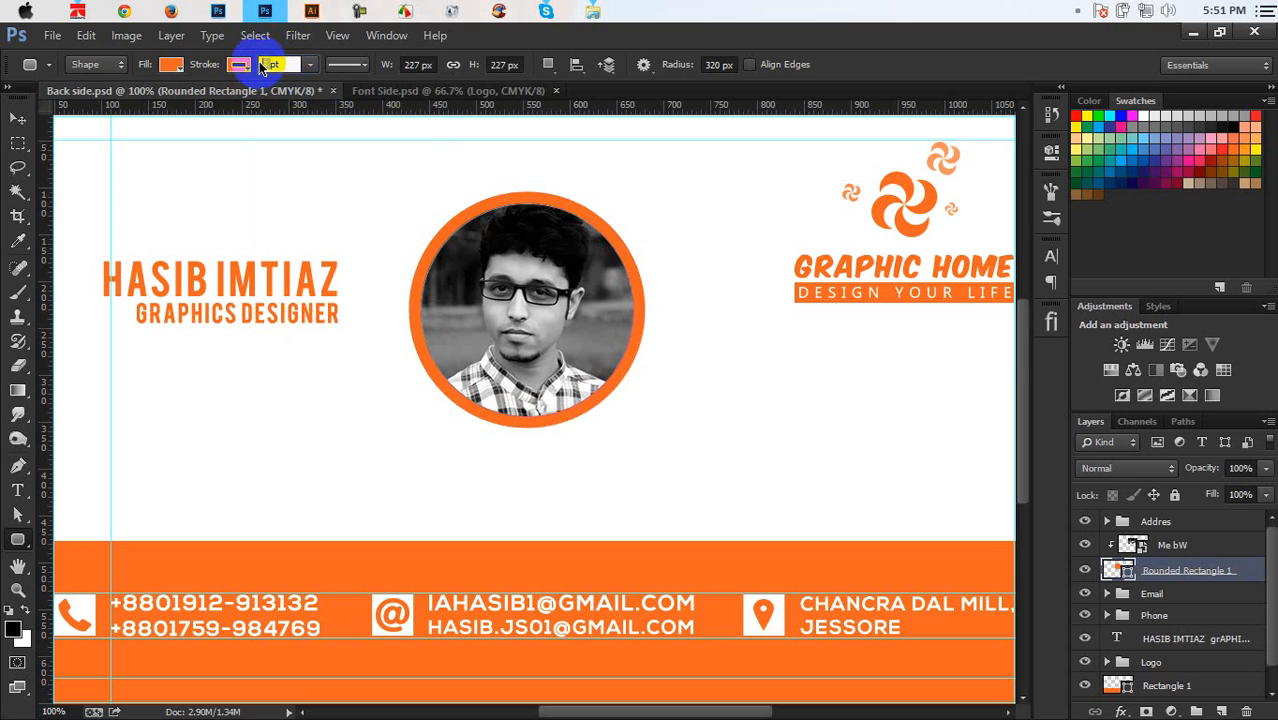
text(8)
key(Return)
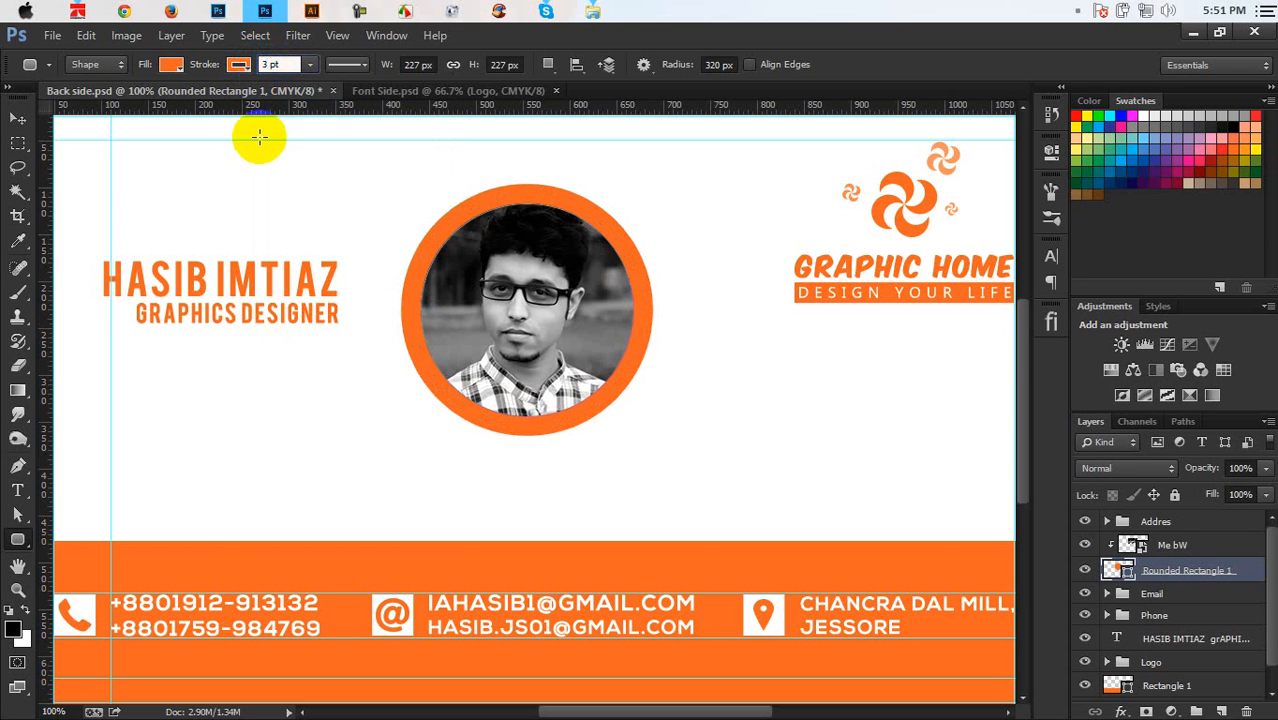
key(Return)
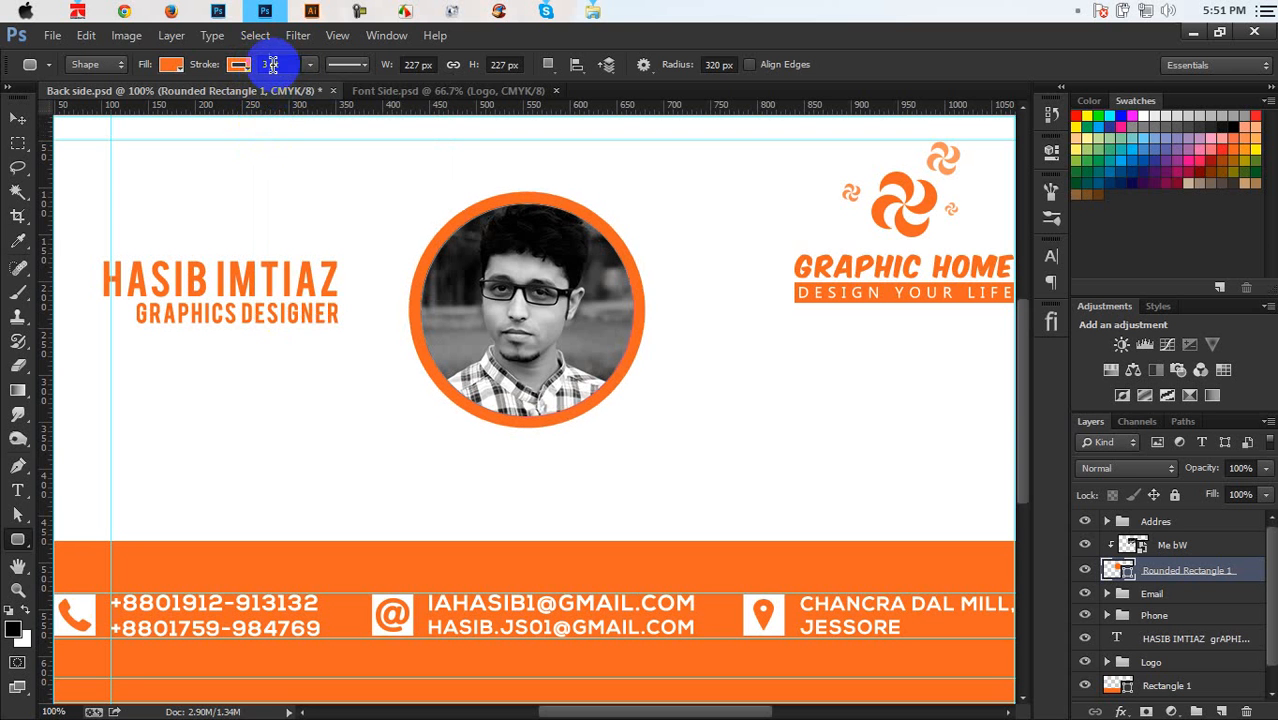
key(Return)
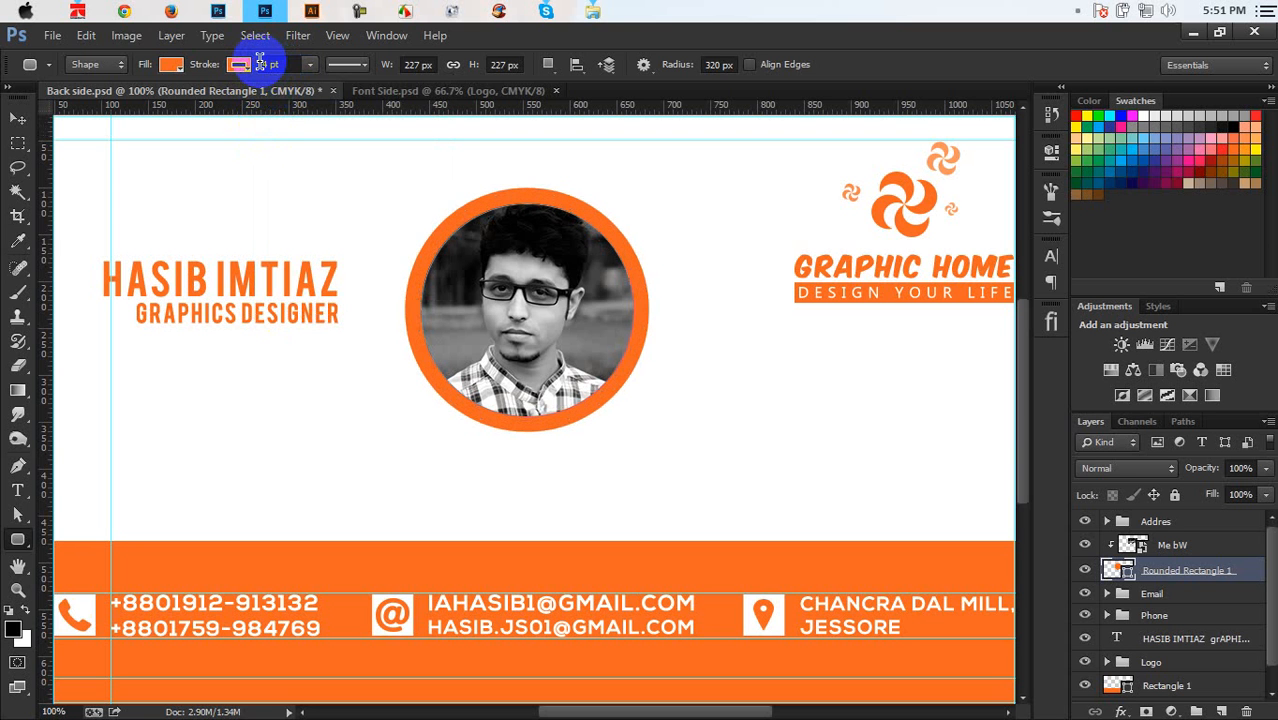
click(17, 118)
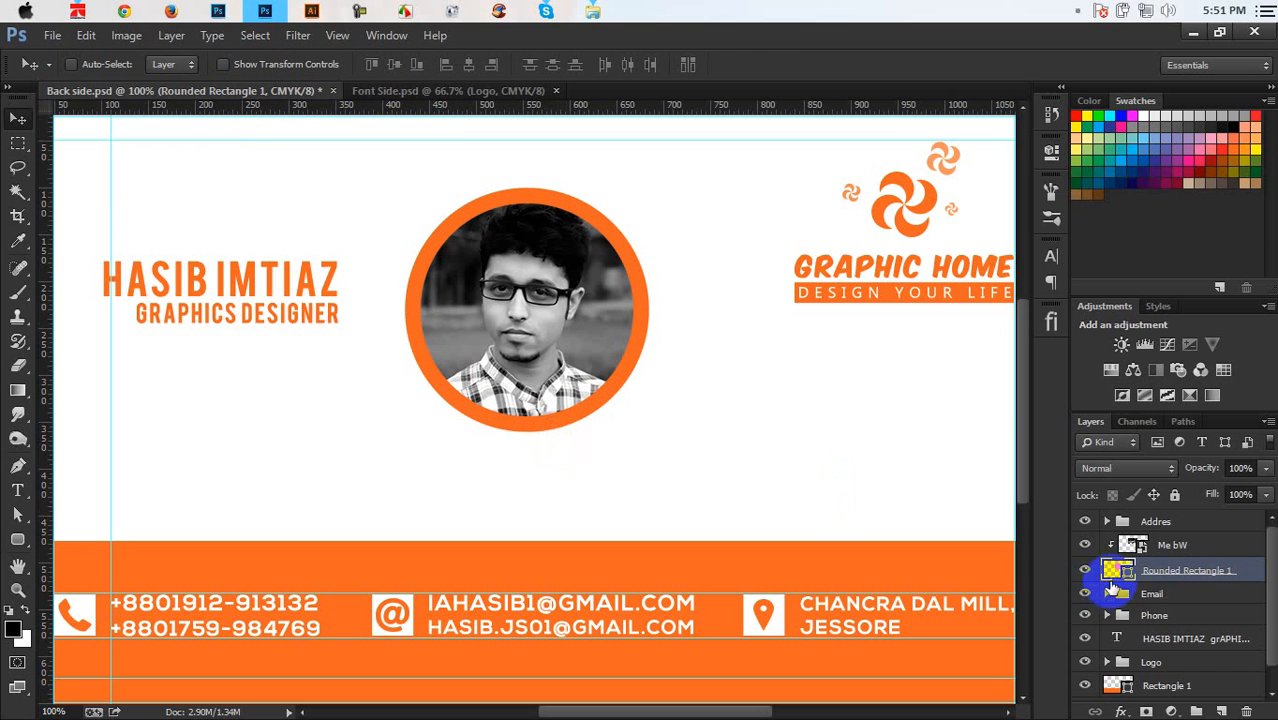
click(28, 540)
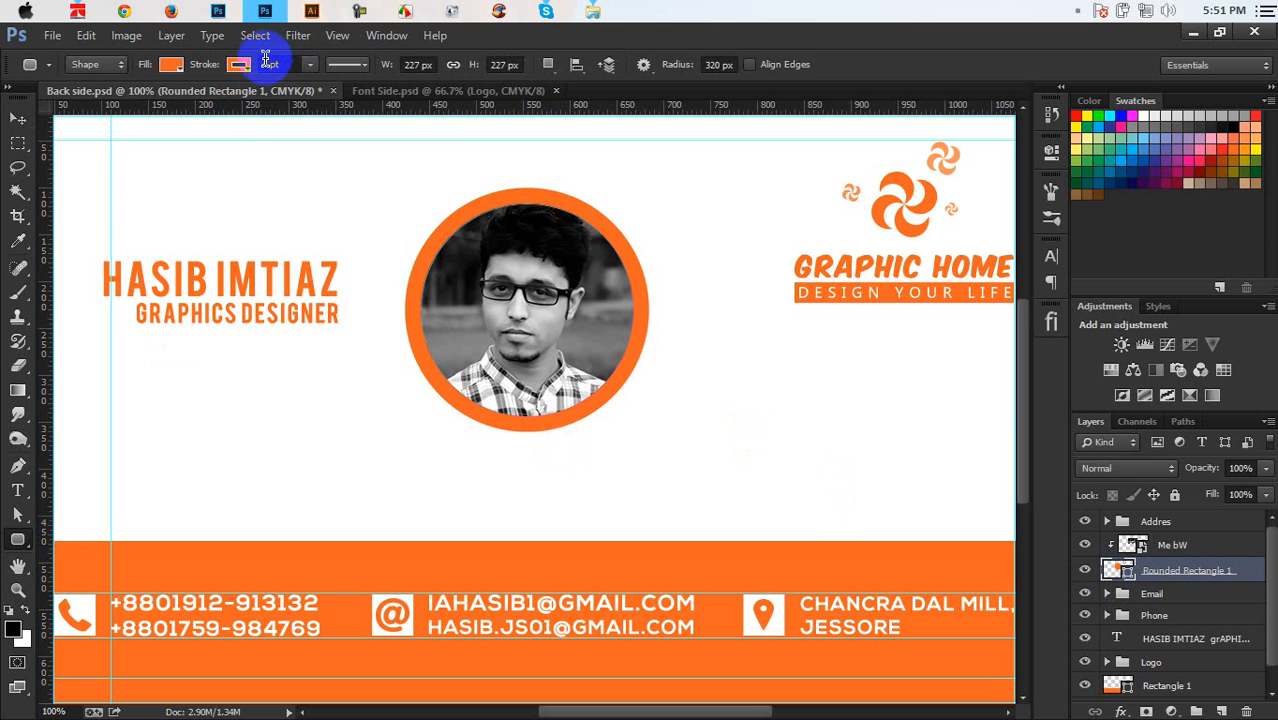
text(2)
key(Return)
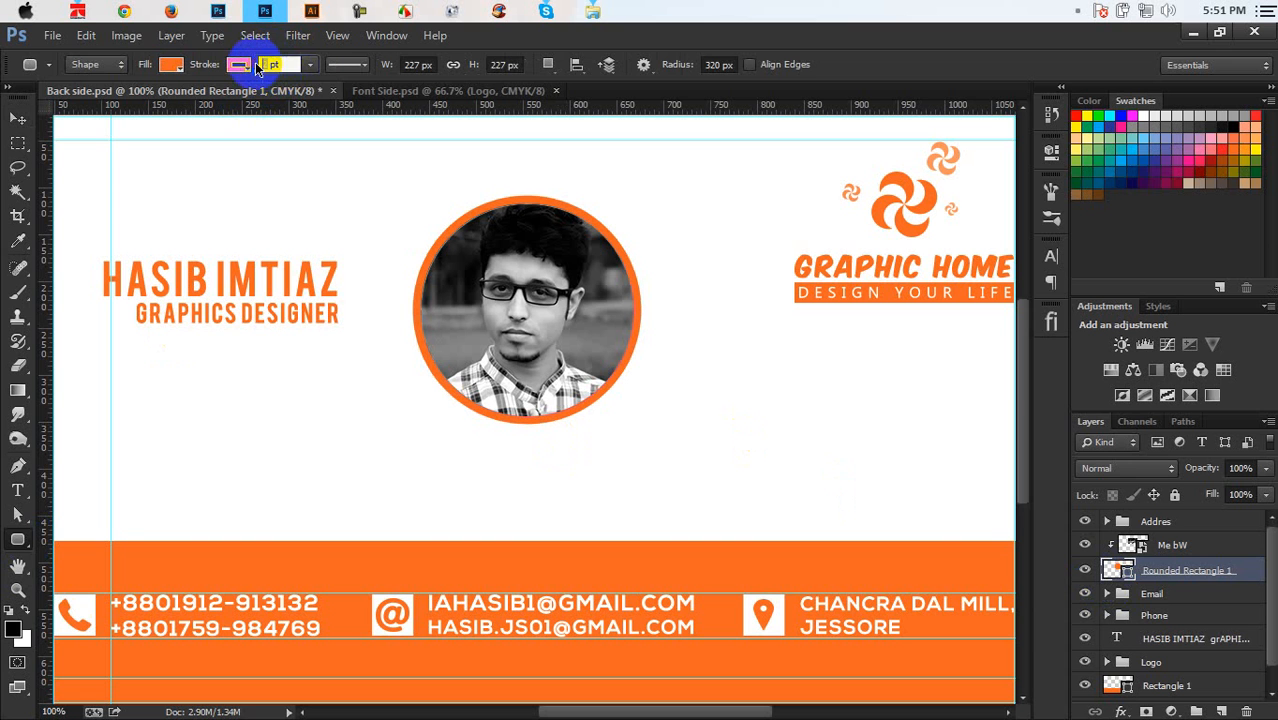
key(Return)
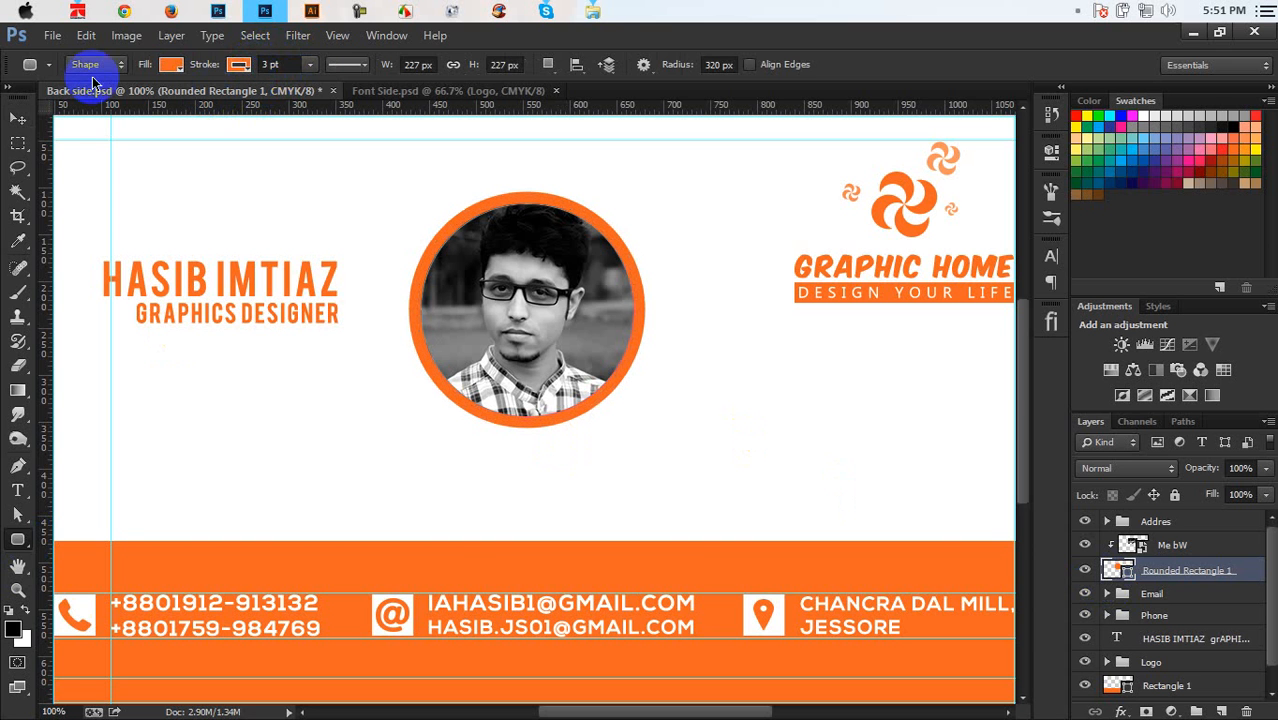
Group the photo and circle layers as 'Pic' and move the group toward the card's left side
click(17, 118)
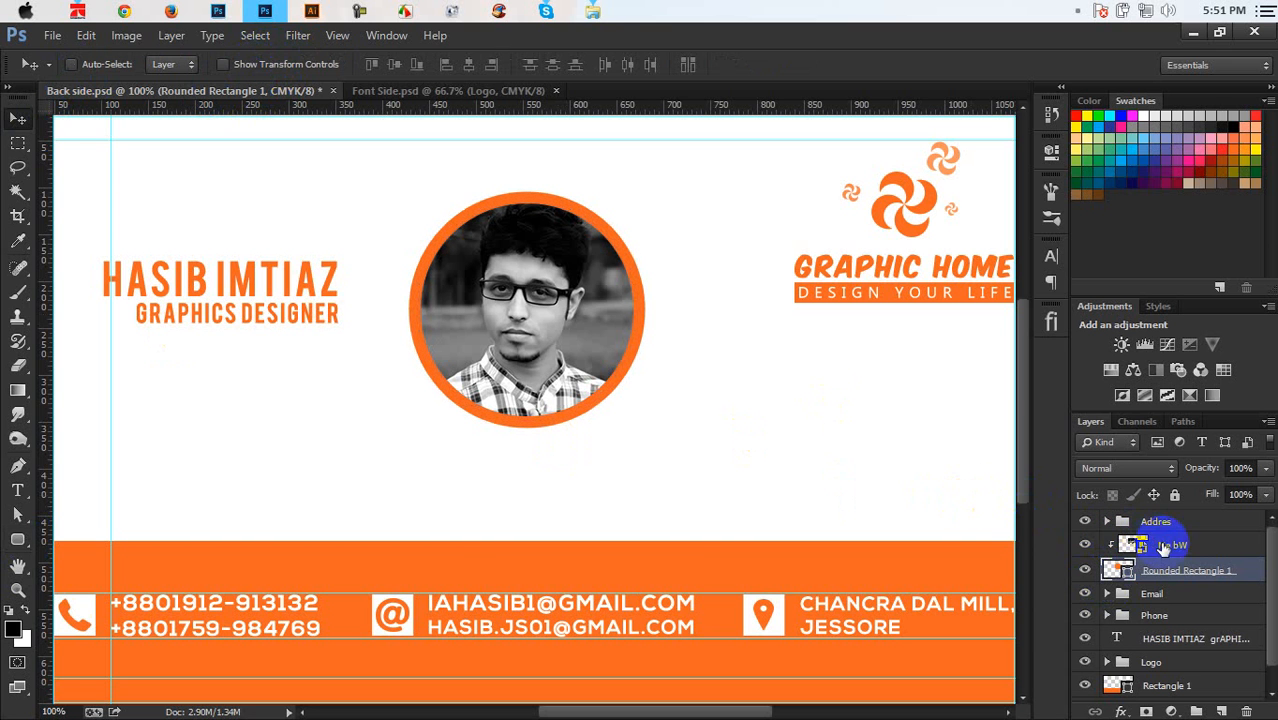
click(1163, 548)
shift+click(1168, 572)
key(ctrl+g)
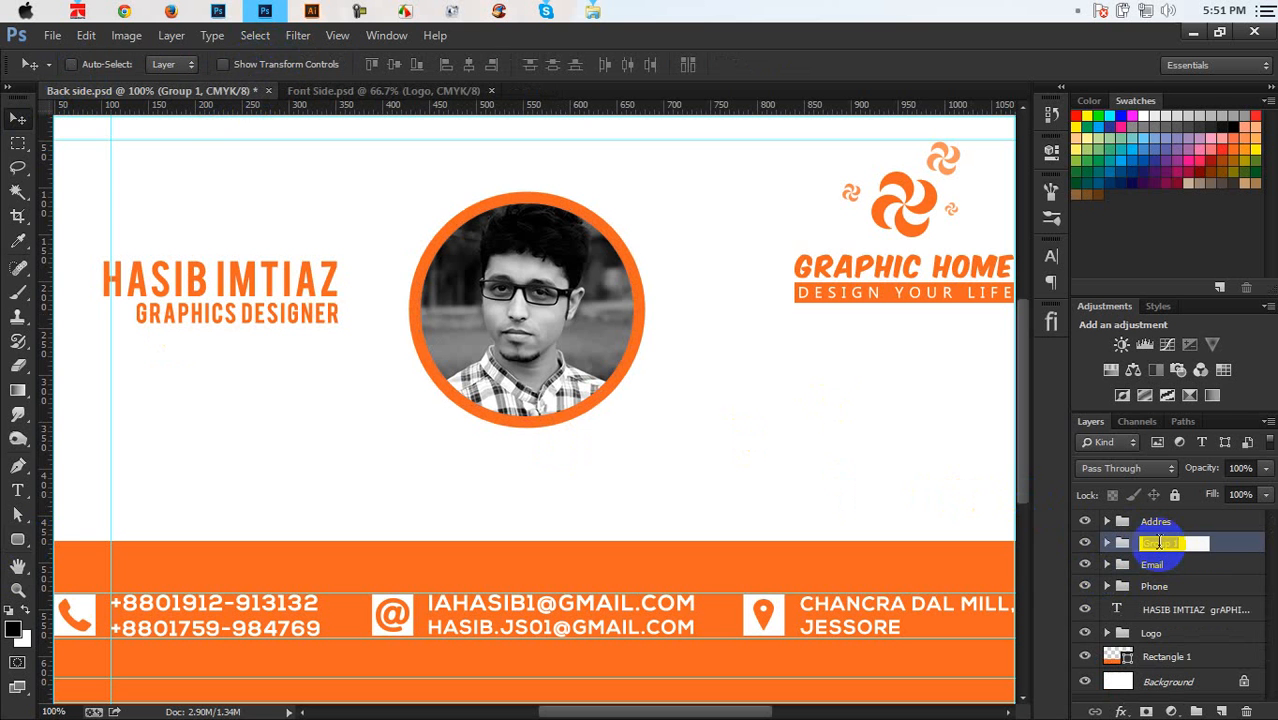
click(884, 505)
drag(754, 382, 386, 339)
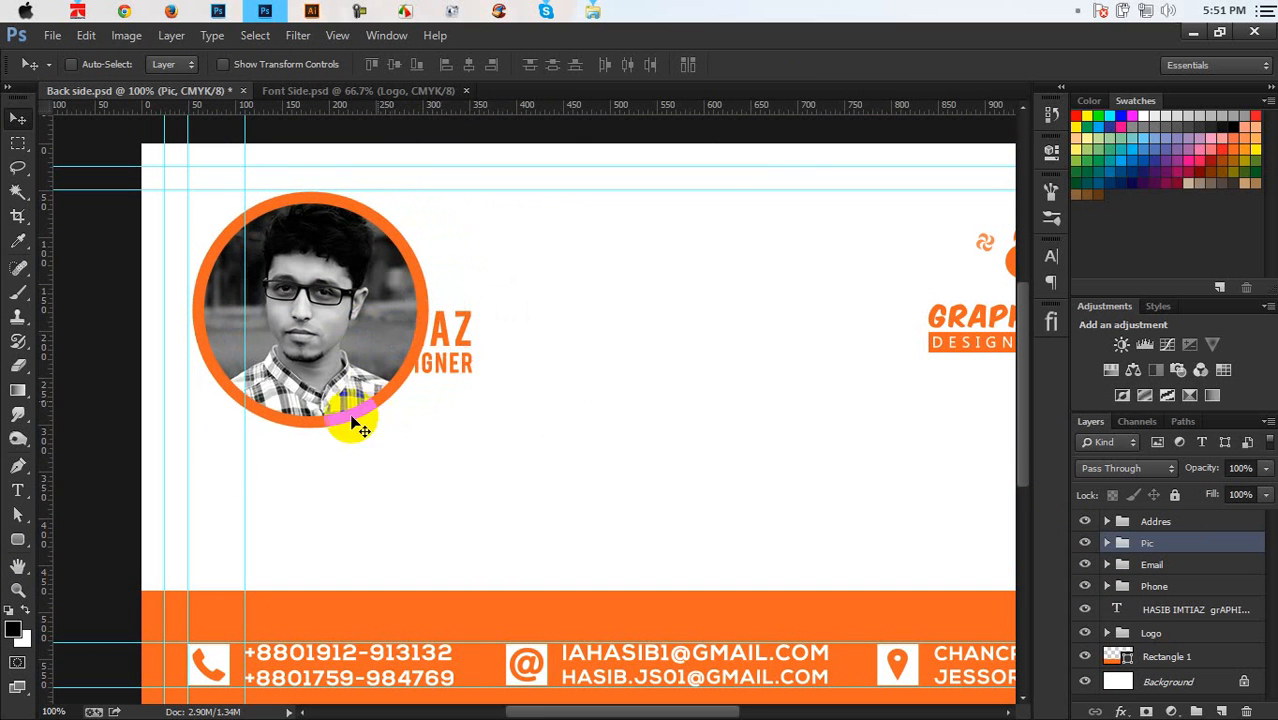
Remove the stray vertical guide, shrink the ringed photo to about 79%, and raise it about 21 px
drag(246, 461, 14, 590)
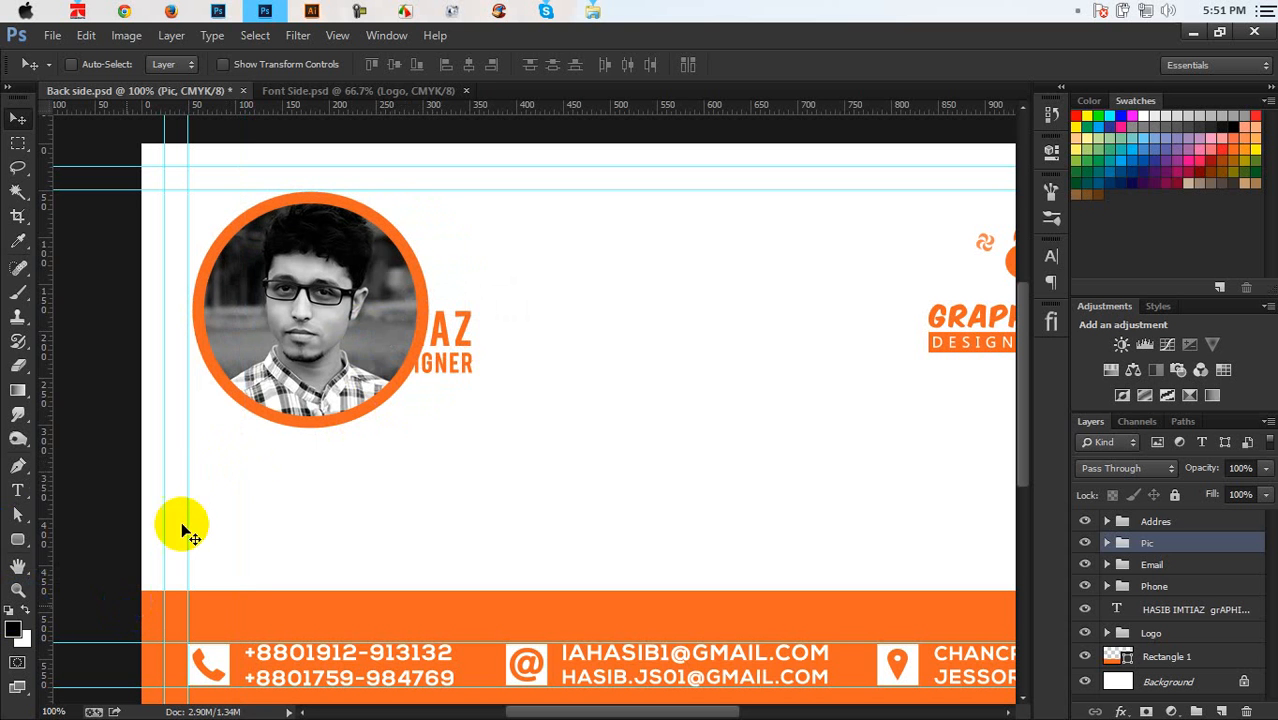
key(Left)
key(Left)
key(Left)
key(Left)
key(Left)
key(Left)
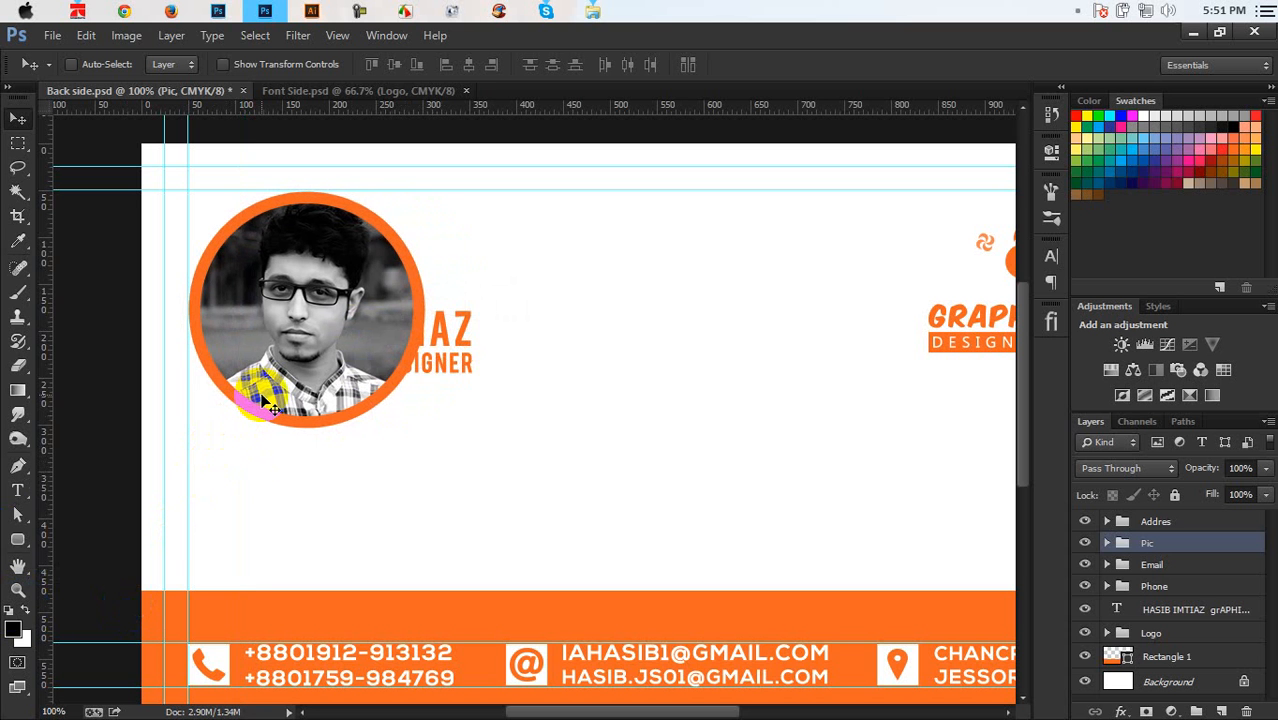
key(Right)
key(Right)
key(Right)
key(Right)
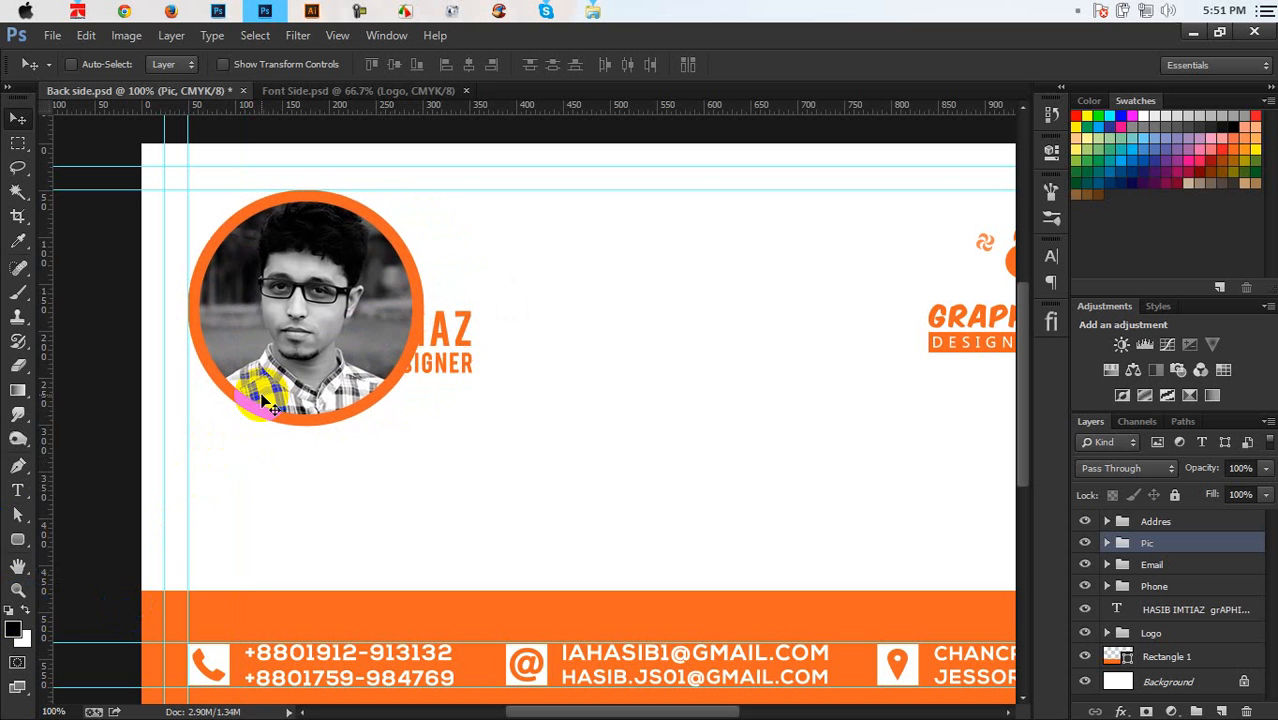
key(ctrl+t)
drag(467, 421, 436, 401)
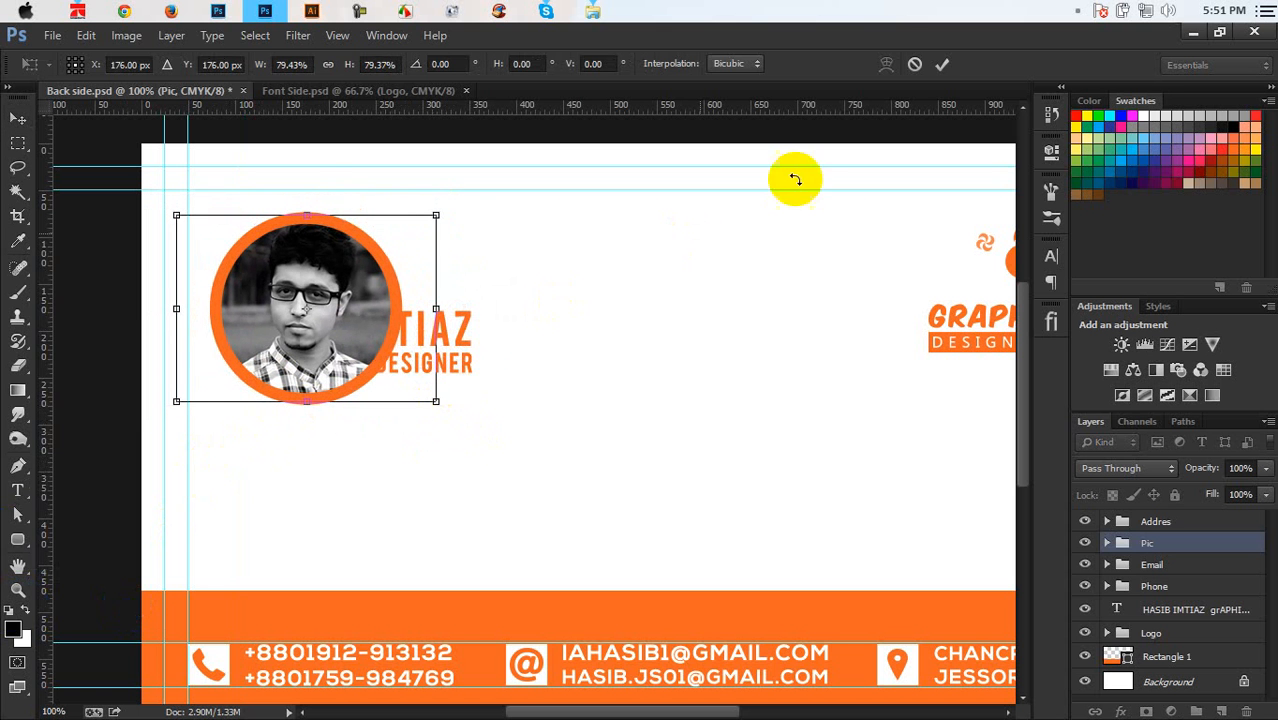
click(942, 66)
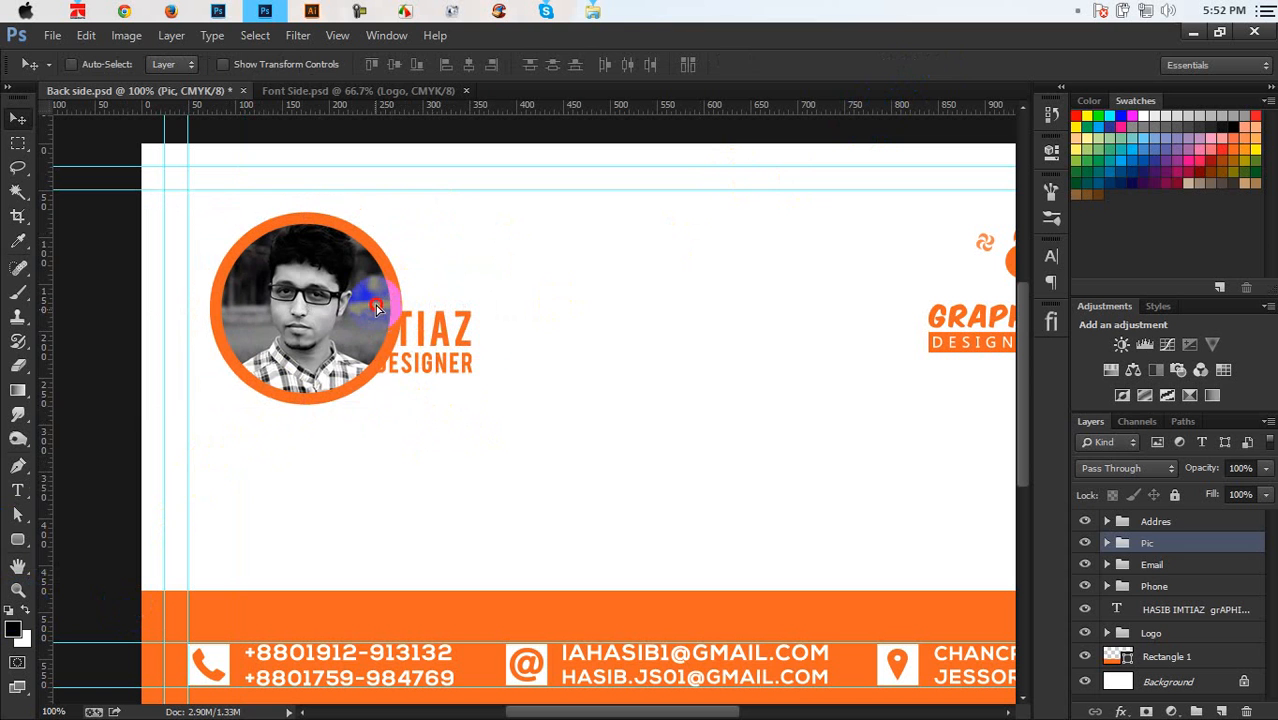
drag(376, 317, 380, 296)
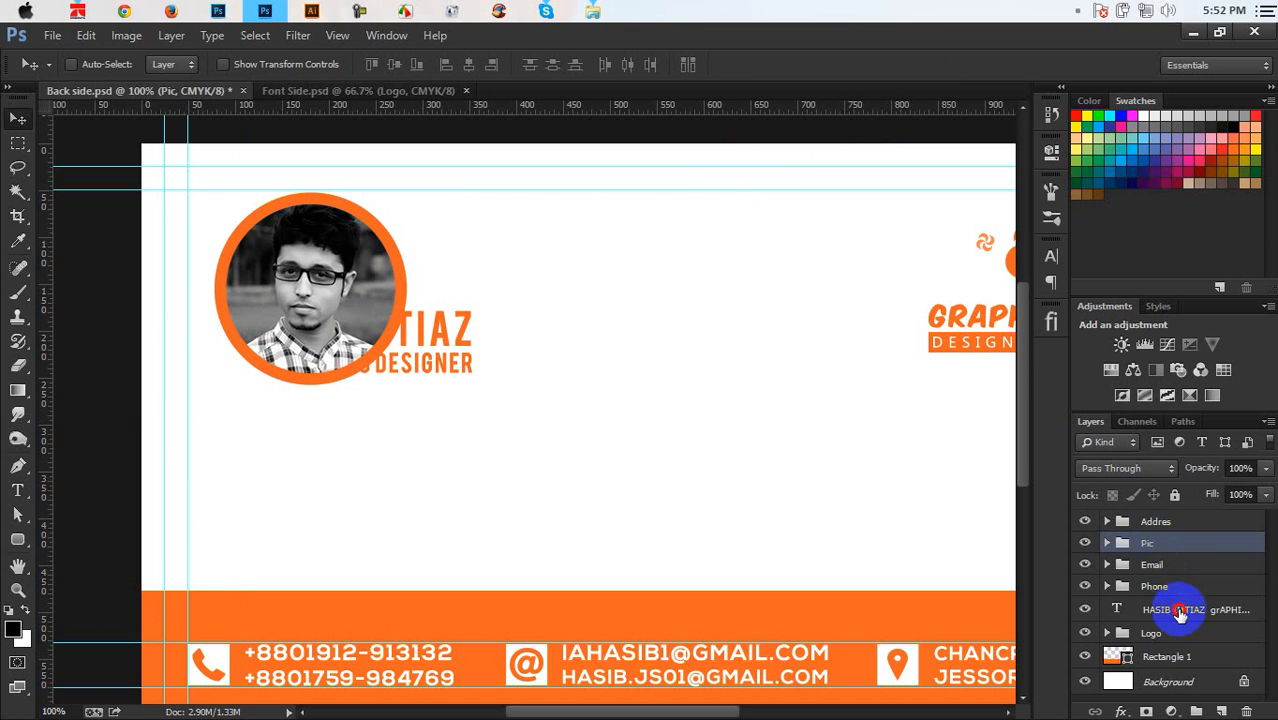
Move the Pic group below Phone in the layer stack and place the name text beneath the photo
click(1162, 611)
drag(1150, 545, 1166, 602)
click(1165, 612)
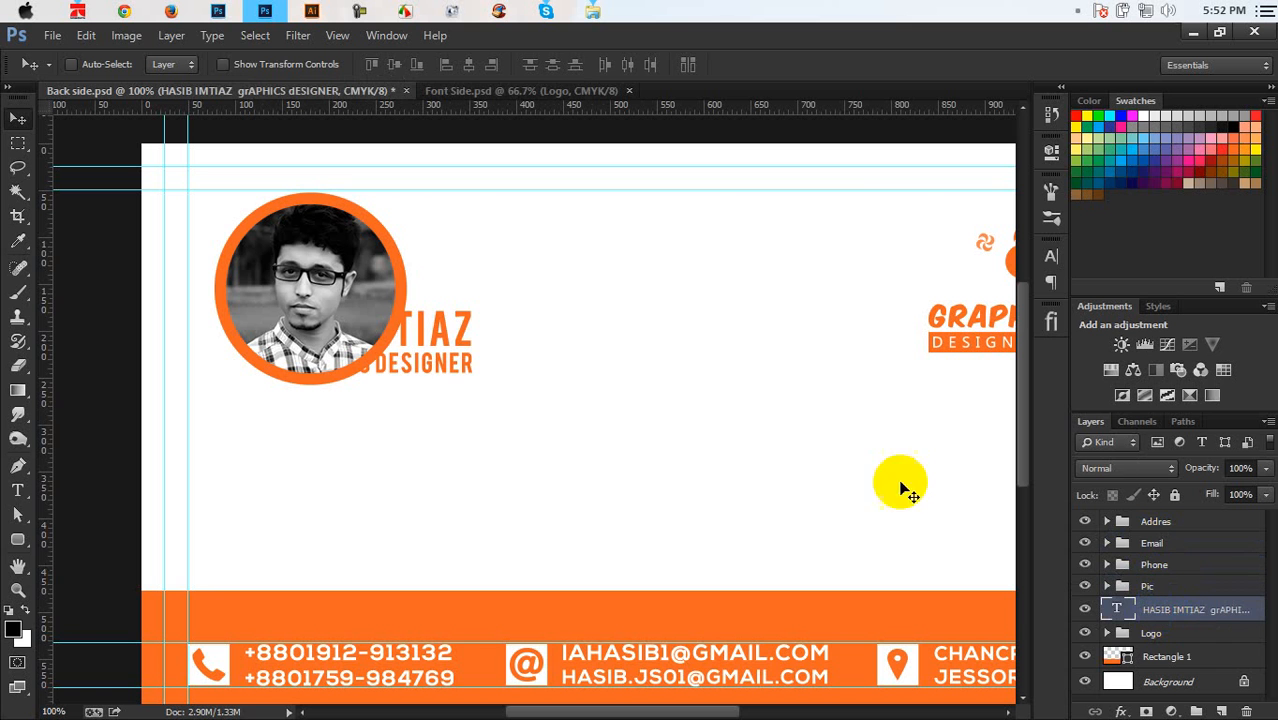
drag(426, 373, 397, 466)
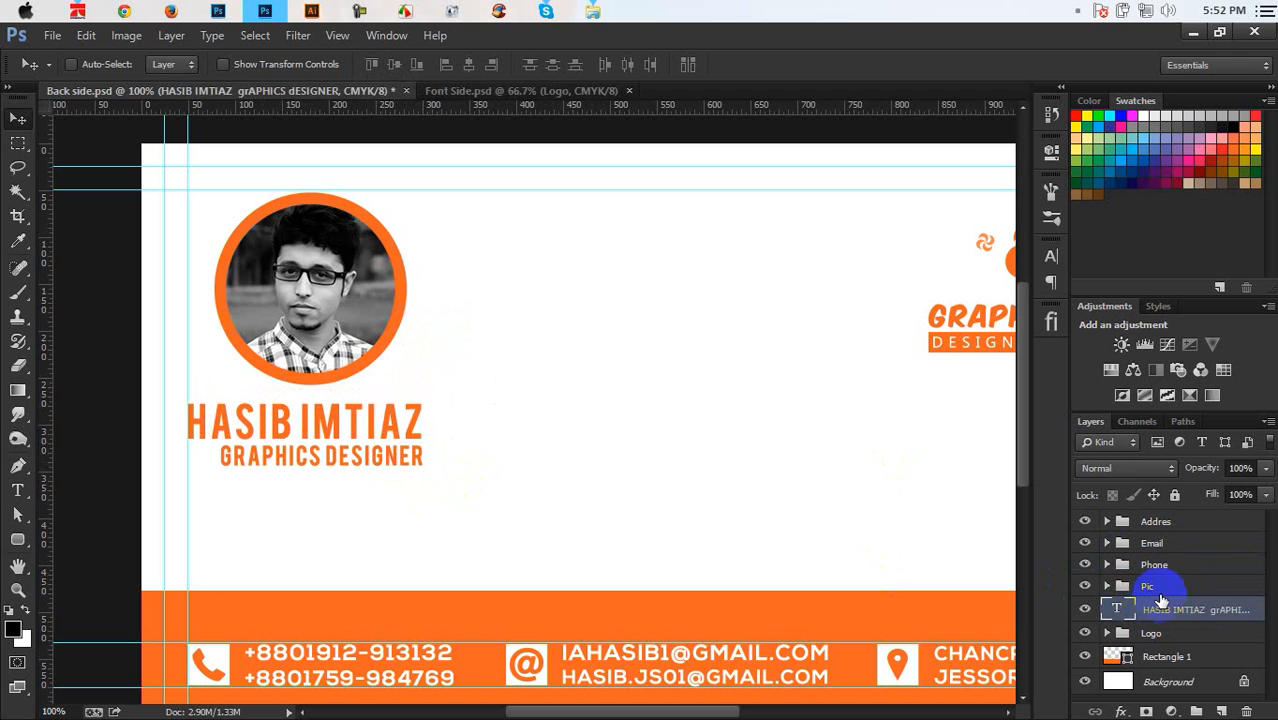
Shrink the ringed photo further, raise it slightly, and pull the name text up directly under it
click(1158, 596)
key(ctrl+t)
drag(438, 382, 421, 369)
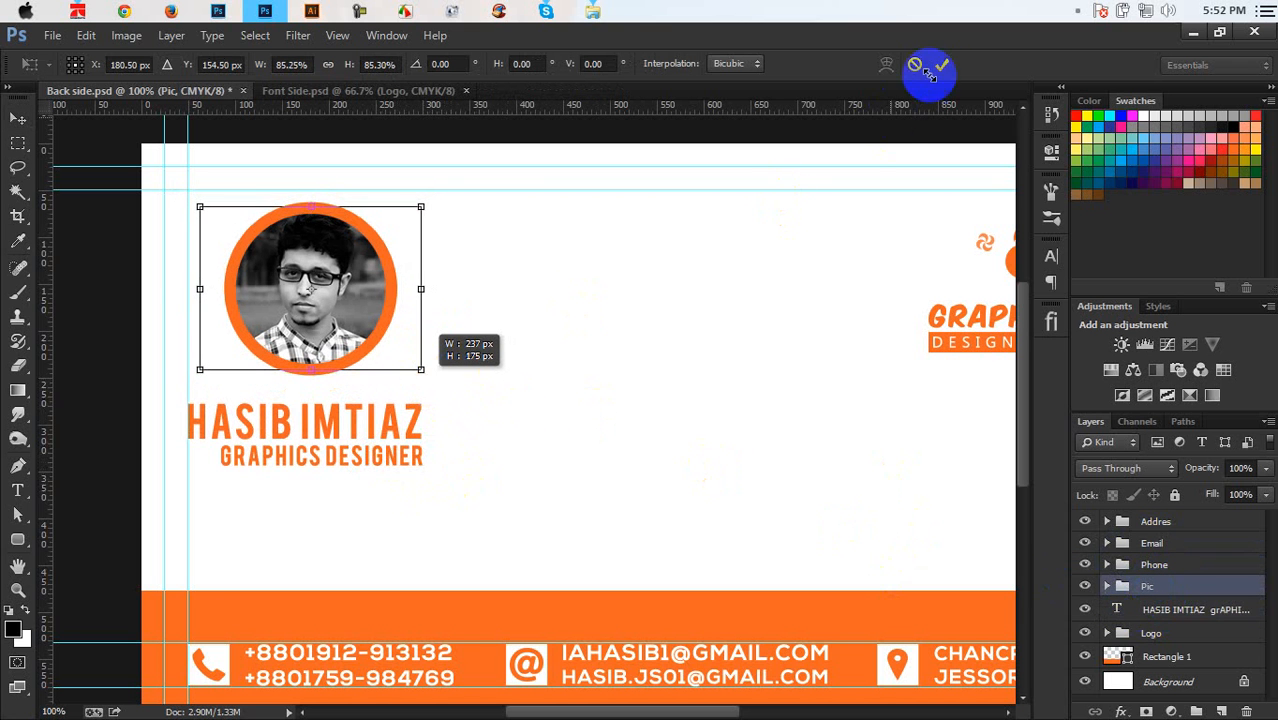
key(Return)
drag(371, 288, 372, 273)
ctrl+click(410, 447)
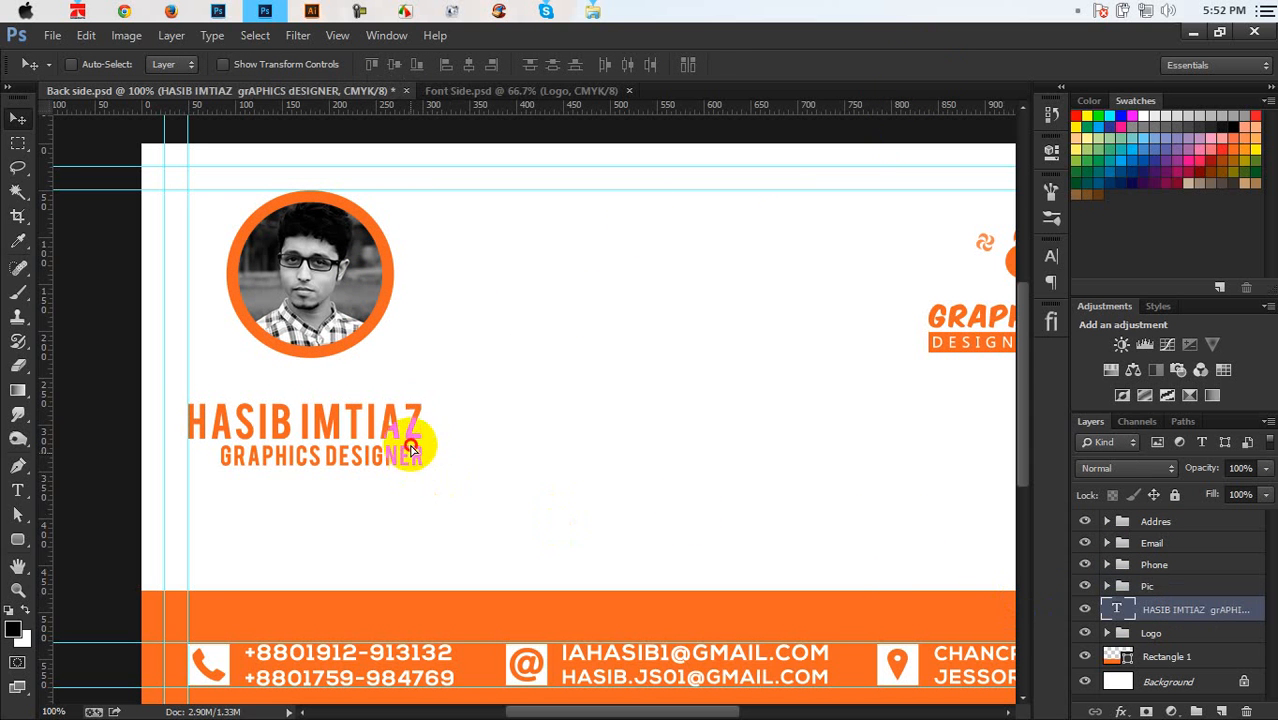
drag(410, 445, 410, 420)
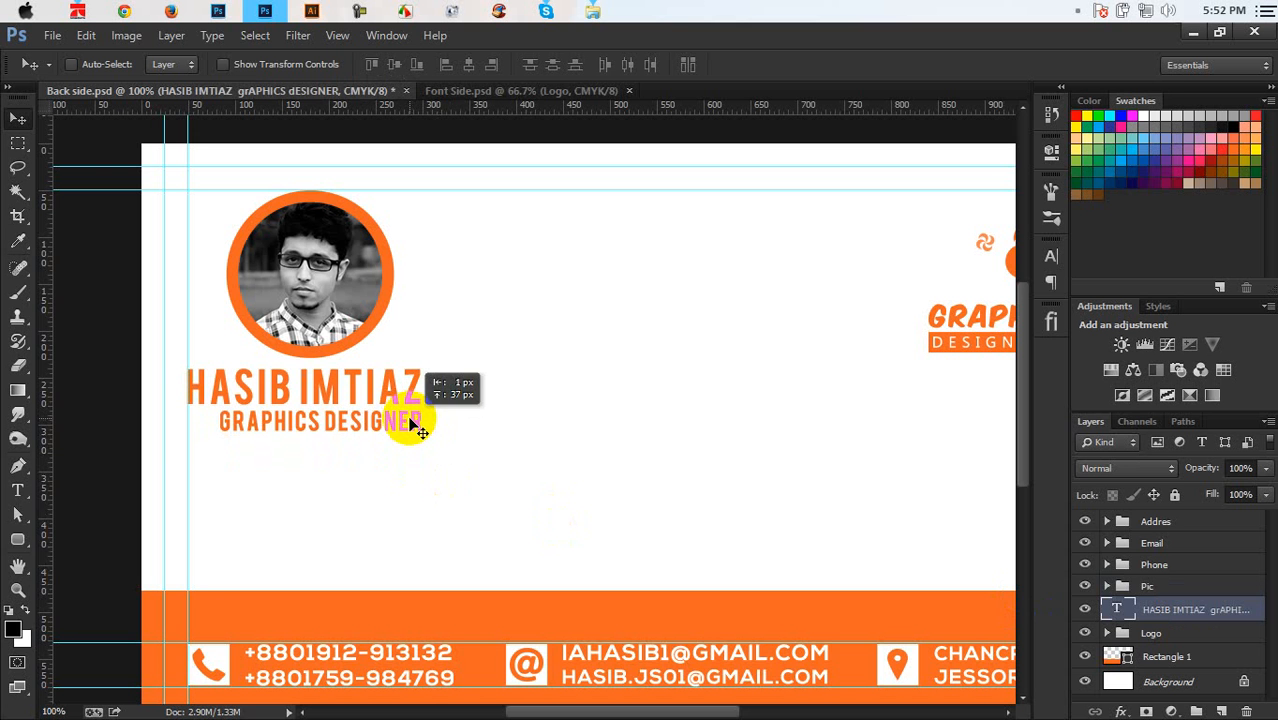
key(ctrl+minus)
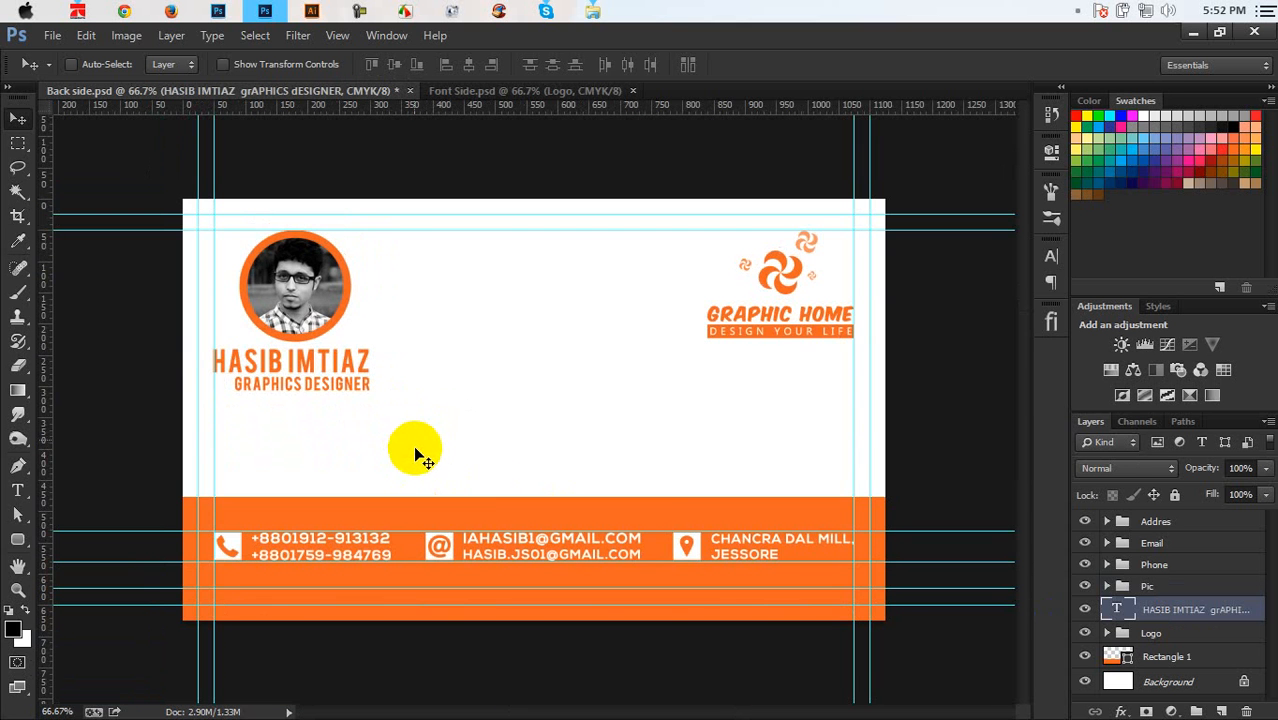
Add a horizontal guide, trial-move and scale the Graphic Home logo, then cancel and return it to the top-right
click(1173, 637)
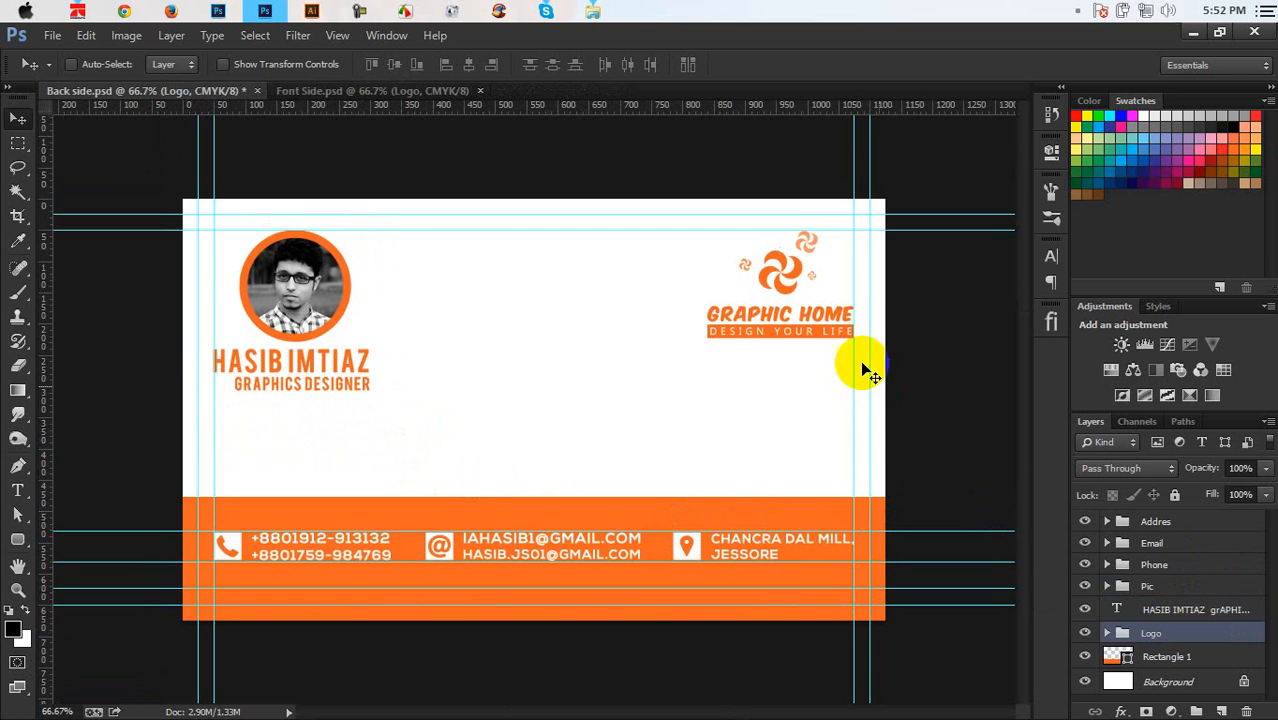
drag(707, 105, 702, 391)
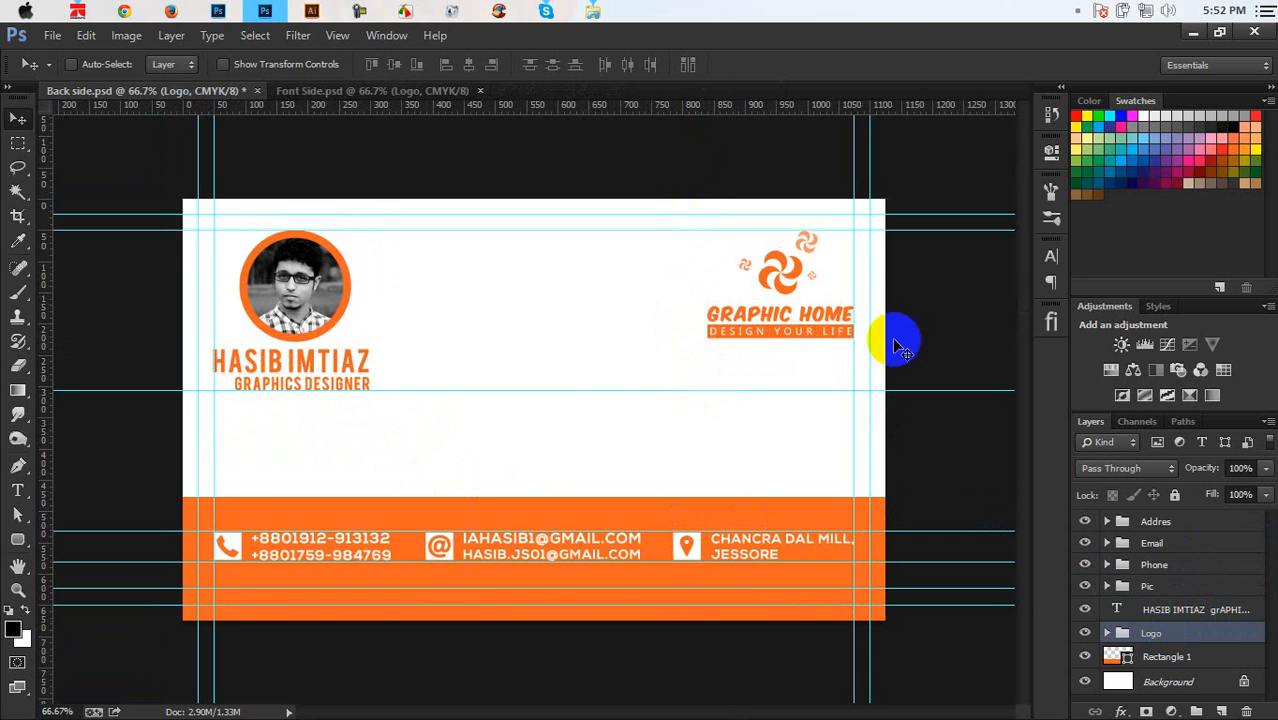
drag(828, 319, 828, 361)
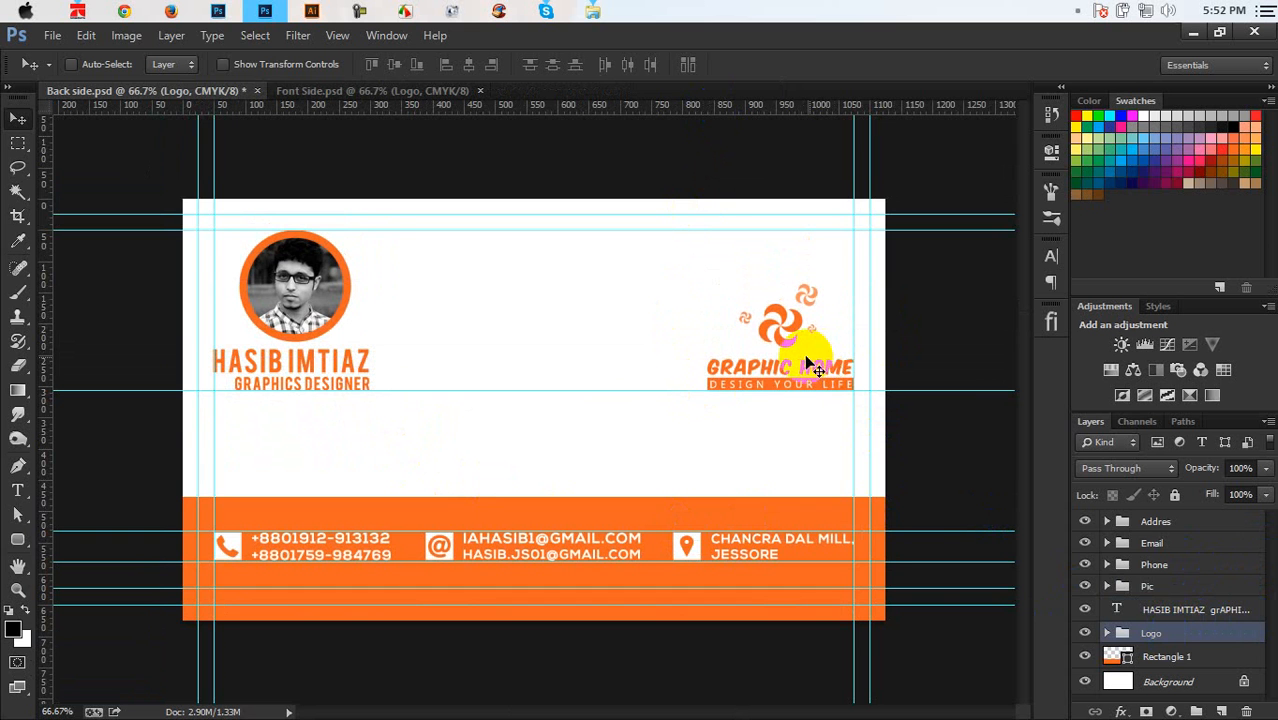
drag(799, 350, 786, 311)
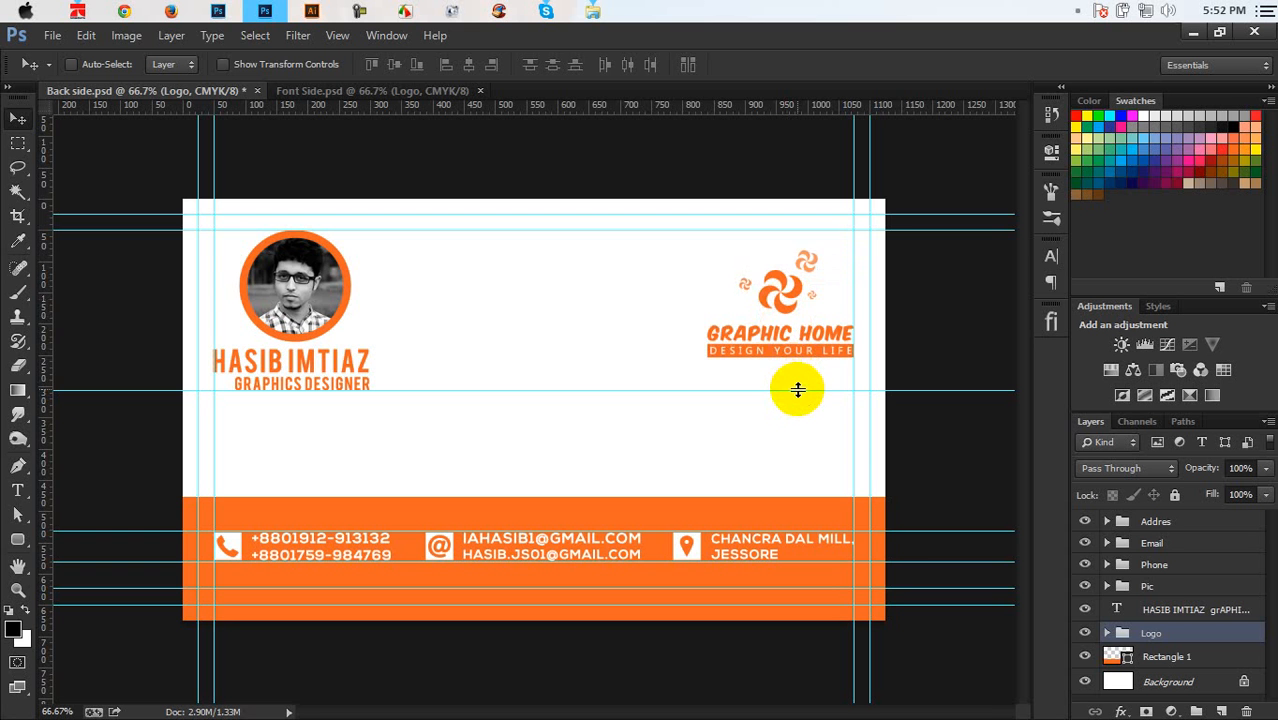
drag(776, 358, 774, 392)
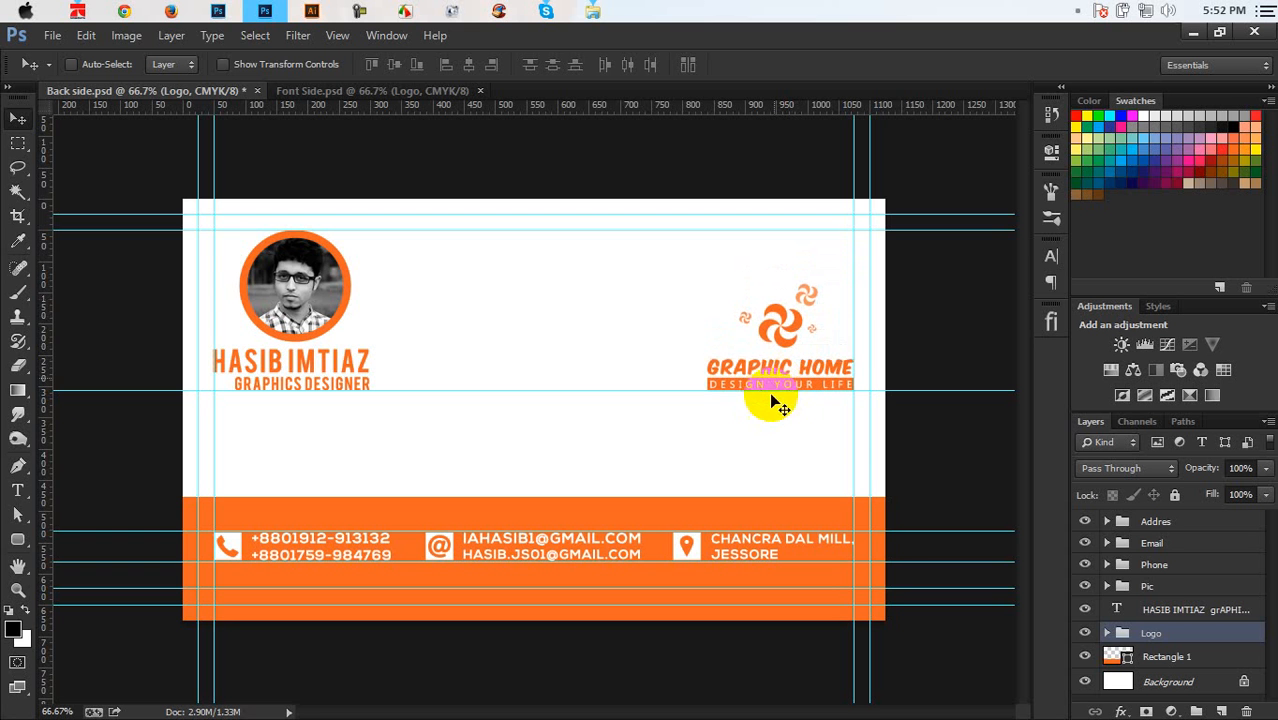
key(ctrl+t)
mouse_move(706, 281)
mouse_down()
mouse_move(642, 220)
mouse_move(719, 294)
mouse_move(699, 296)
mouse_up()
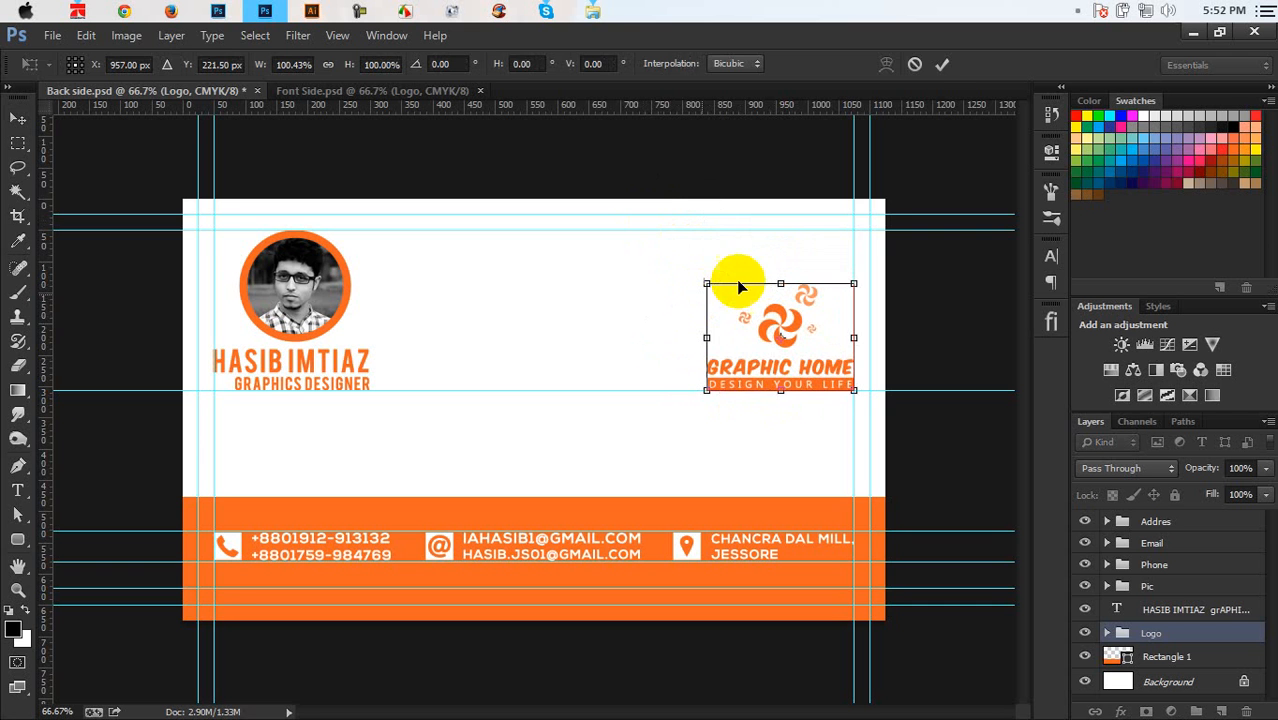
click(914, 65)
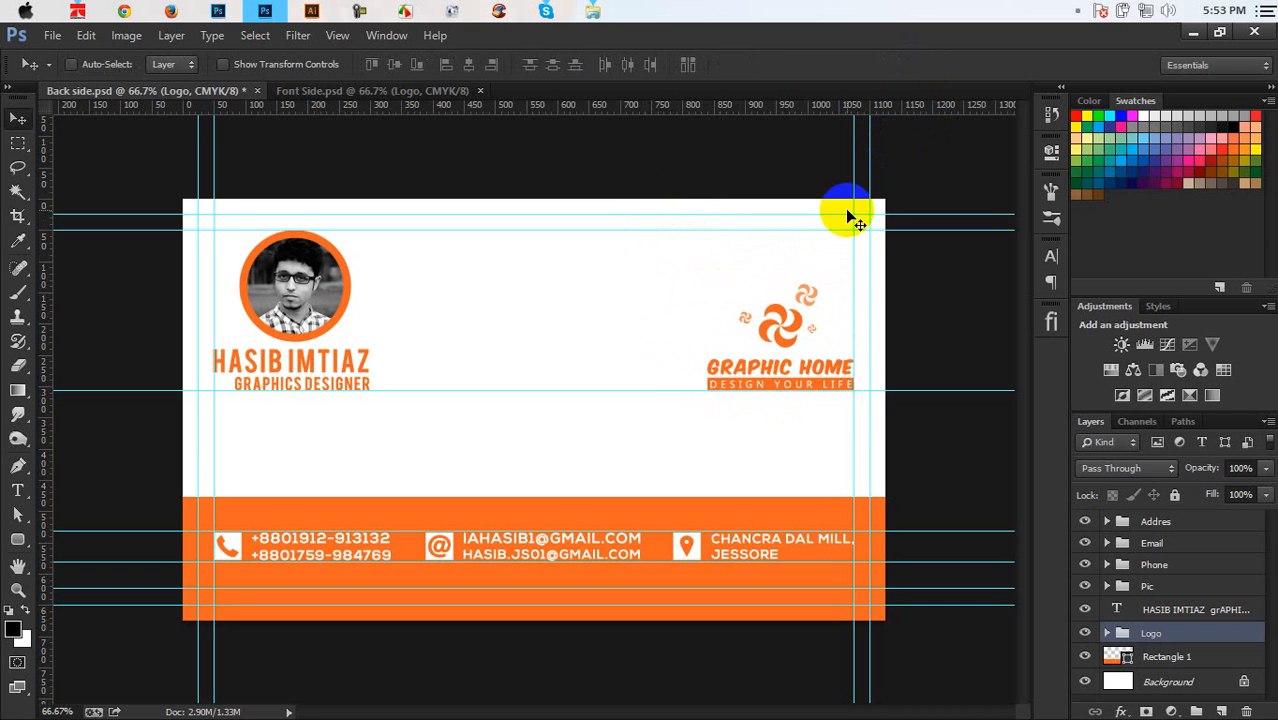
drag(810, 325, 801, 275)
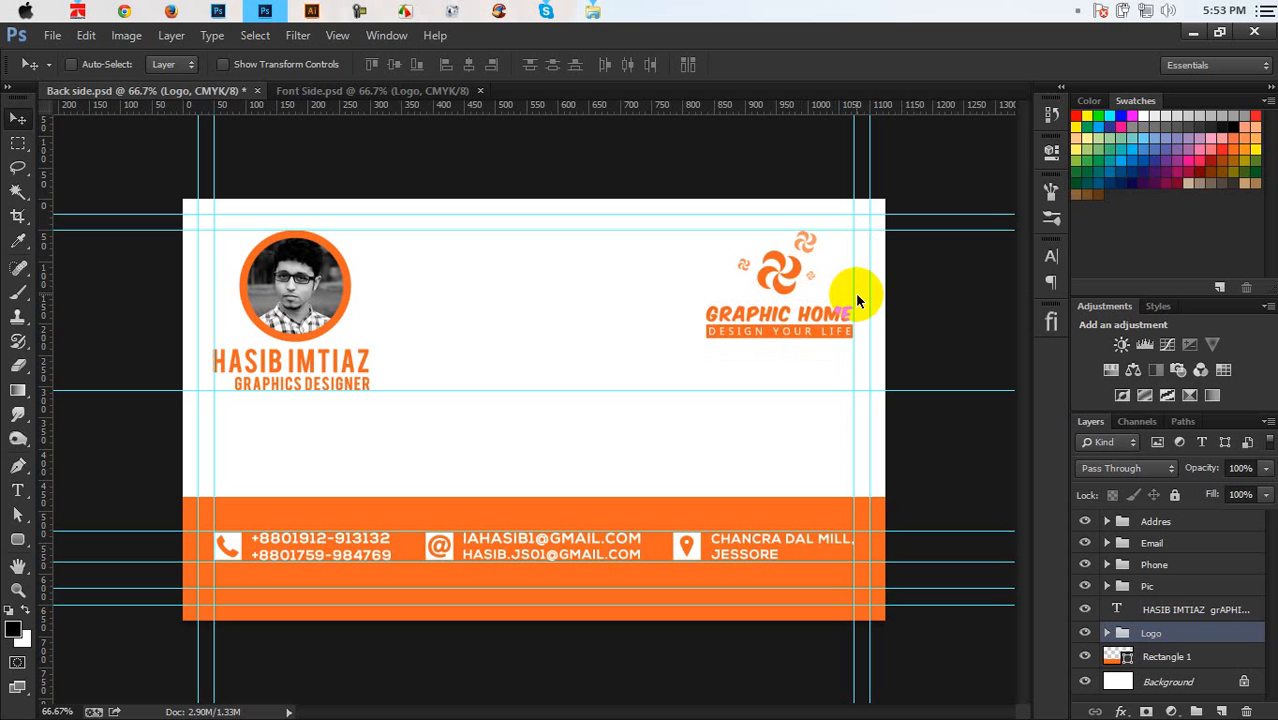
Save the back side, remove the temporary horizontal guide, and zoom in on the name area
key(ctrl+s)
drag(795, 391, 912, 8)
key(ctrl+semicolon)
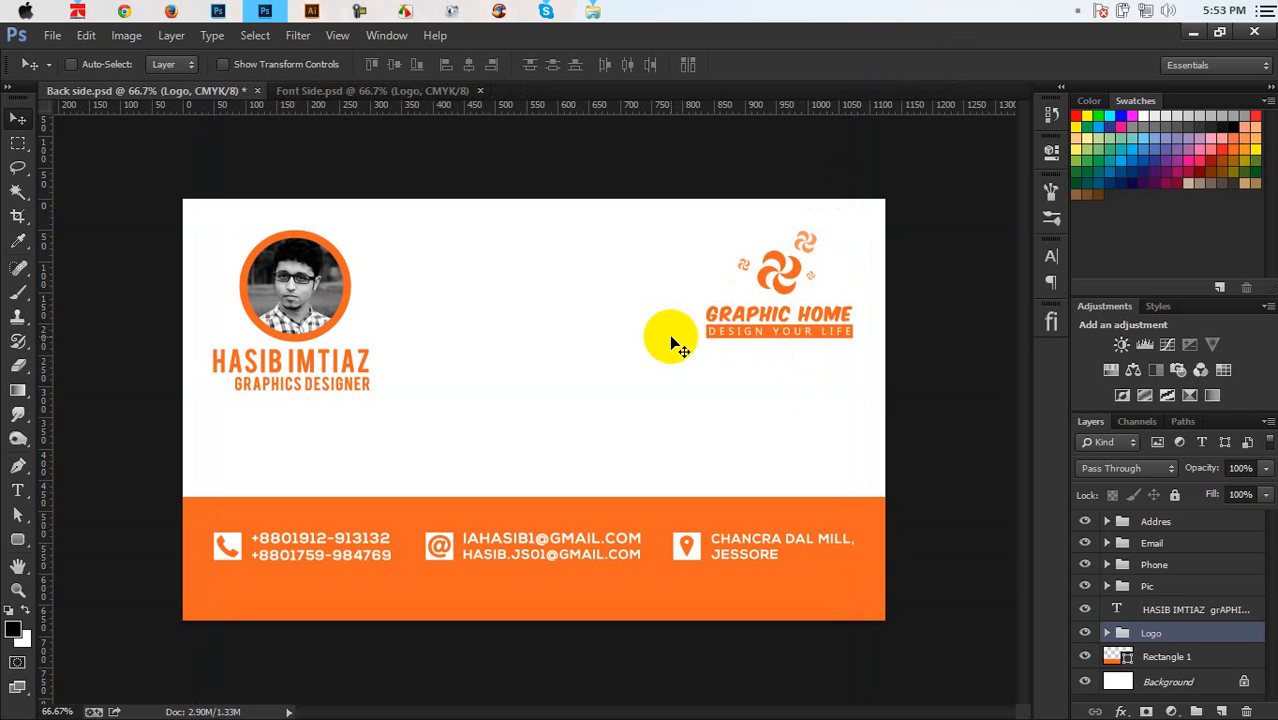
key(ctrl+semicolon)
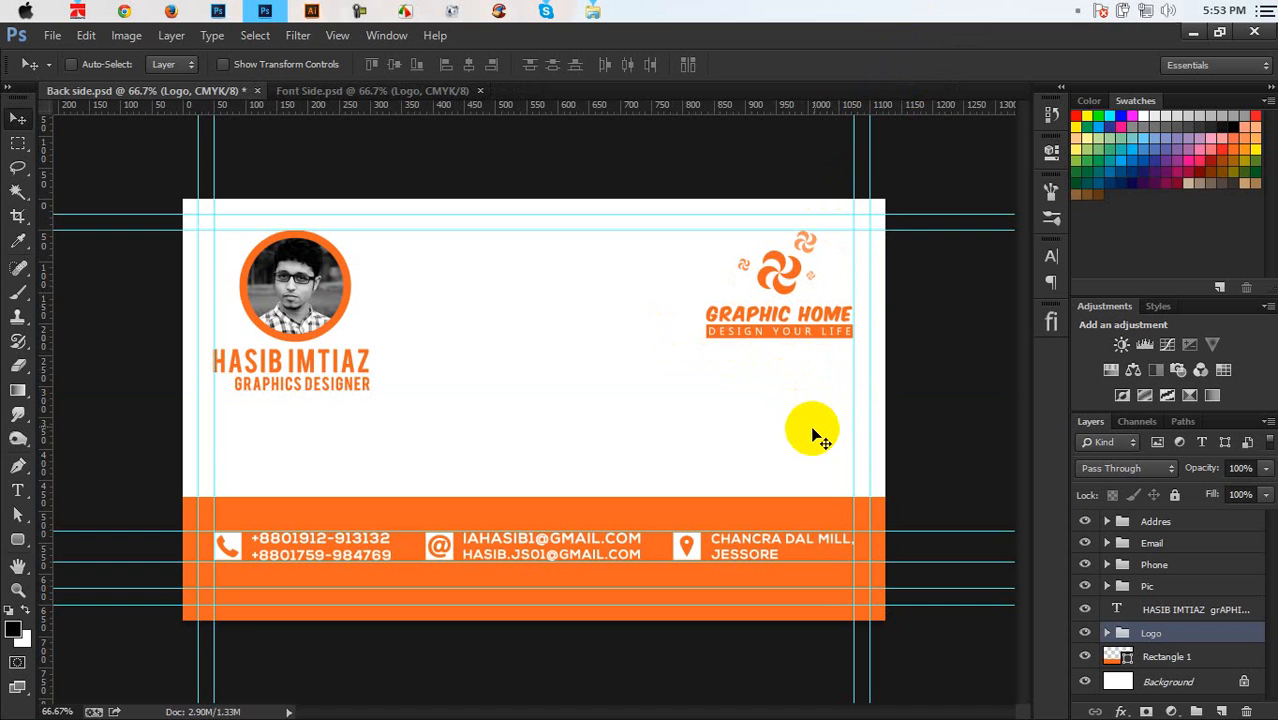
key(ctrl+plus)
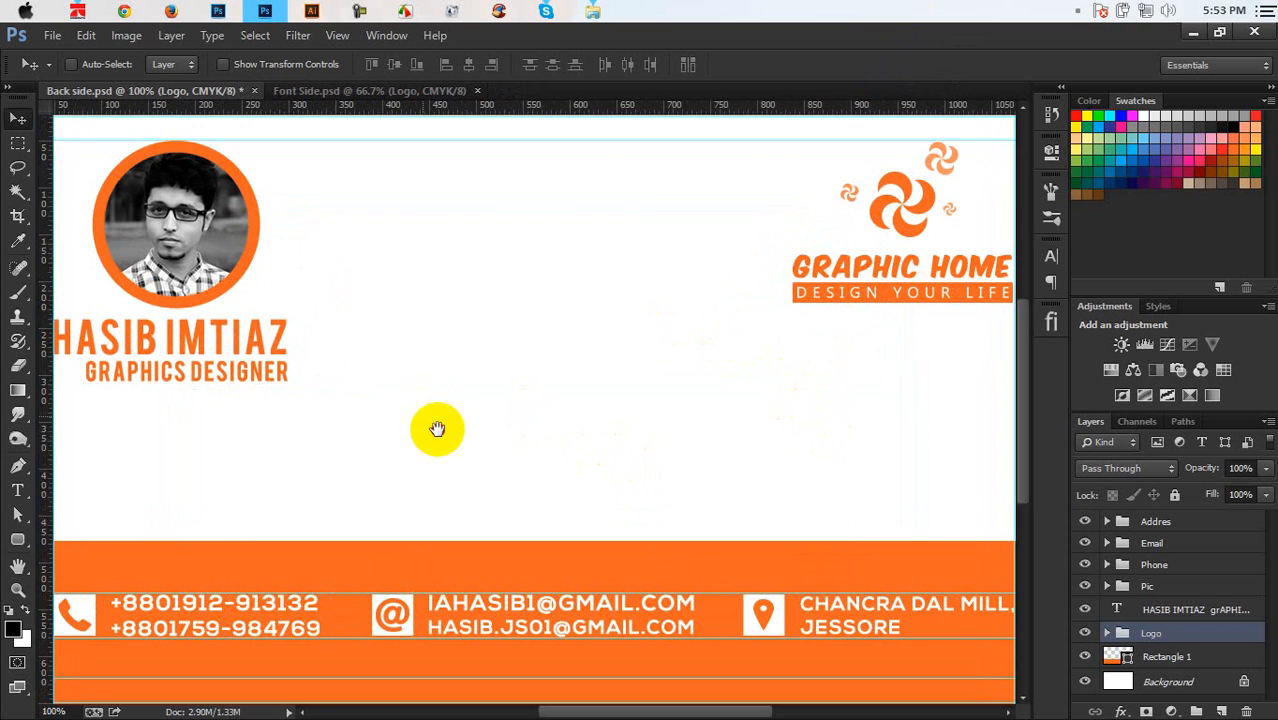
drag(425, 422, 727, 437)
key(ctrl+plus)
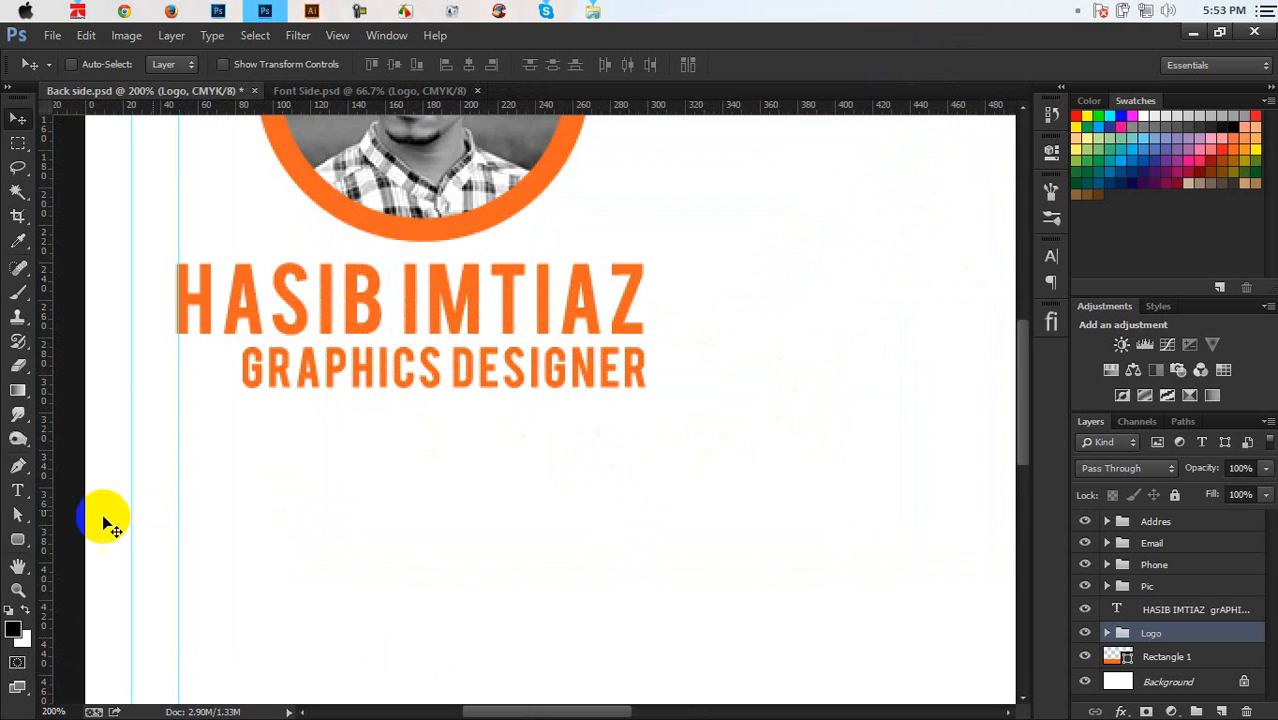
Draw a plain rectangle bar across the title area, replacing an accidental rounded bar
click(18, 539)
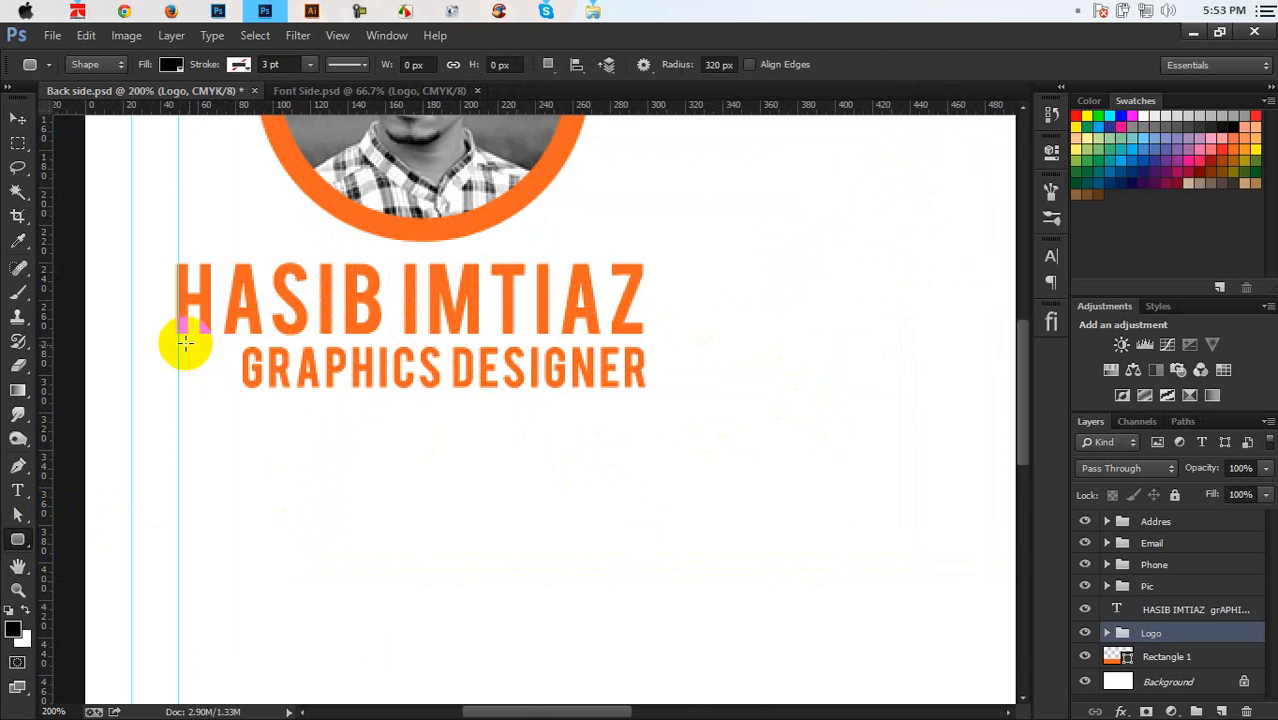
drag(347, 337, 448, 385)
key(ctrl+z)
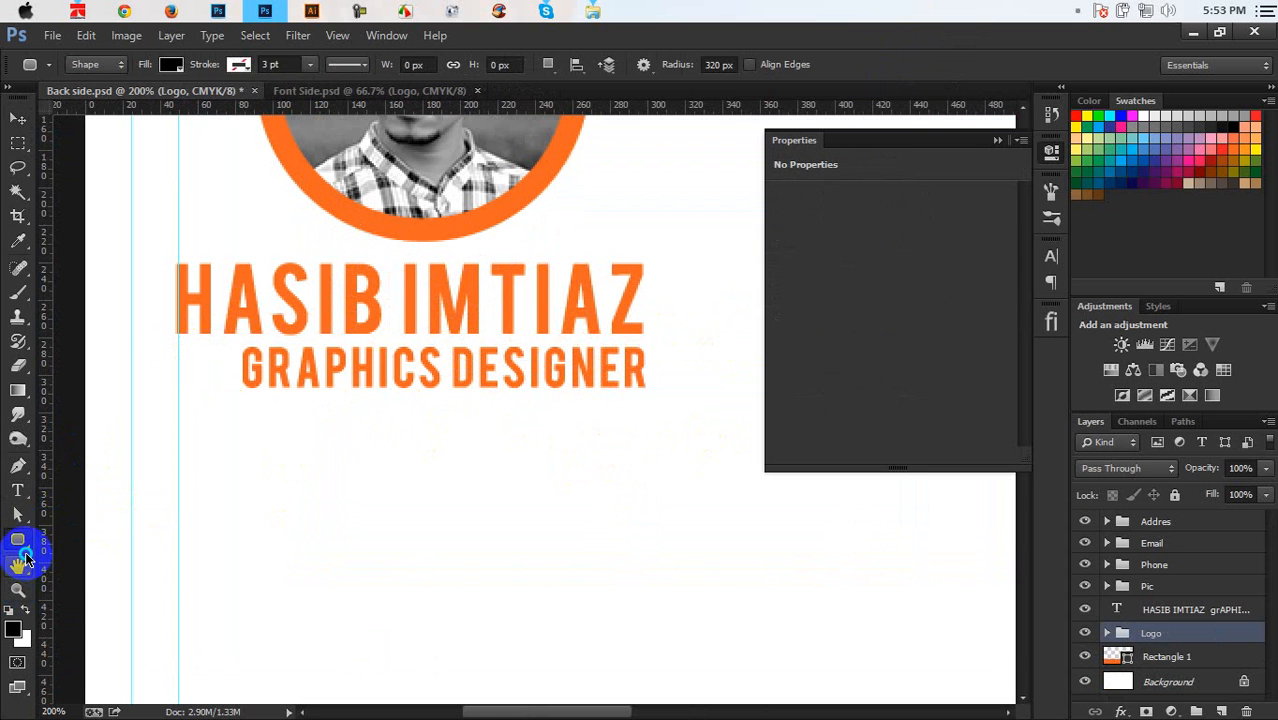
click(17, 540)
click(100, 531)
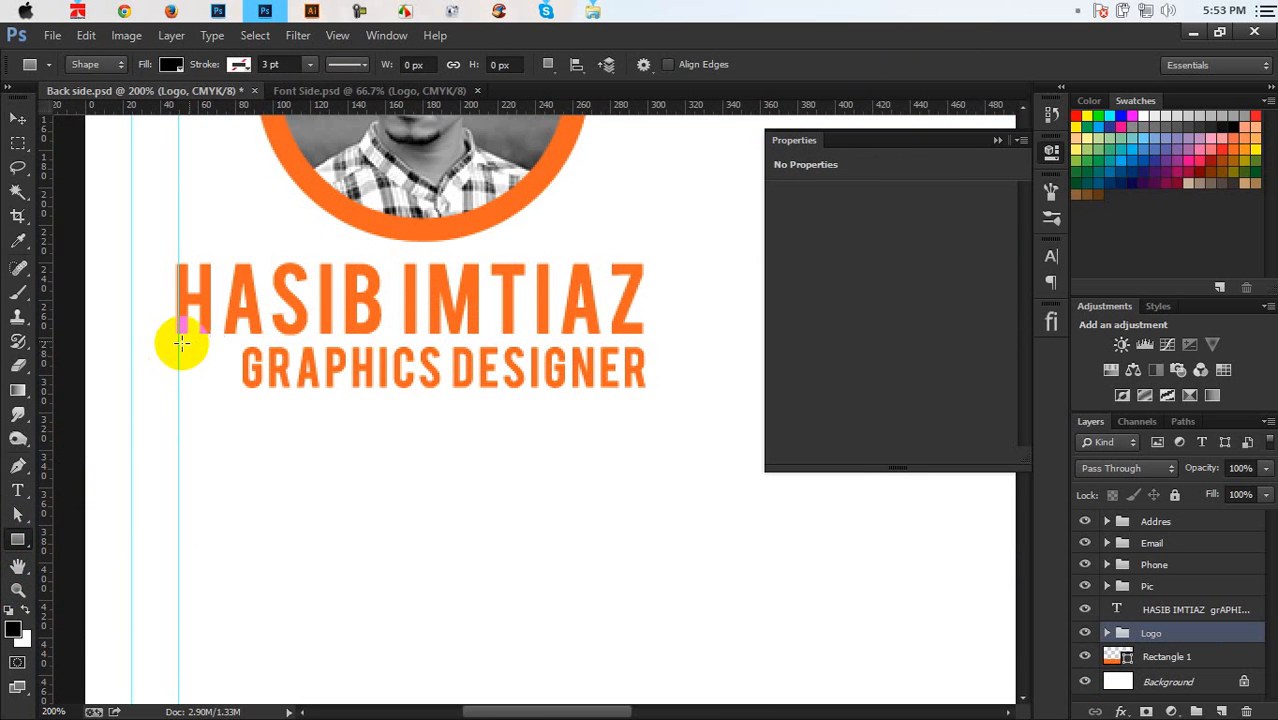
drag(177, 344, 914, 372)
click(997, 140)
scroll(790, 385, left, 5)
scroll(790, 385, down, 3)
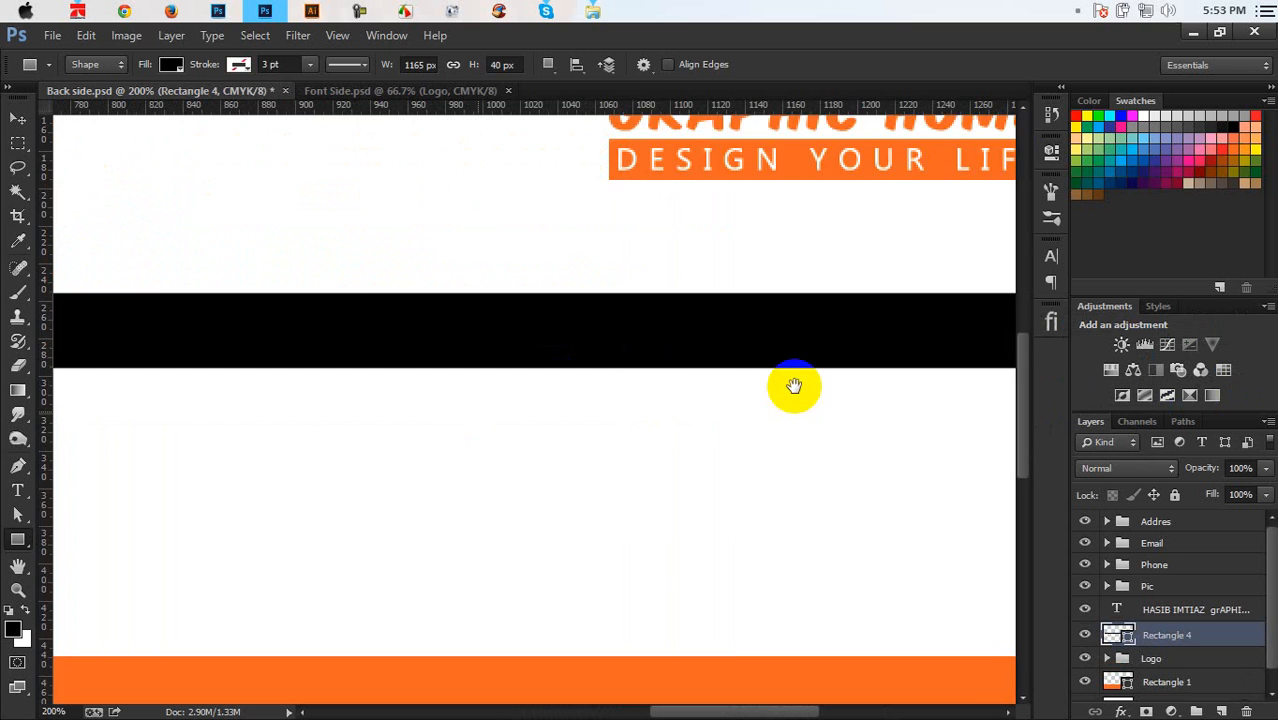
drag(467, 449, 685, 531)
Shorten the bar, trim its left end, nudge it up 2 px, and fill it orange #f26522
key(ctrl+r)
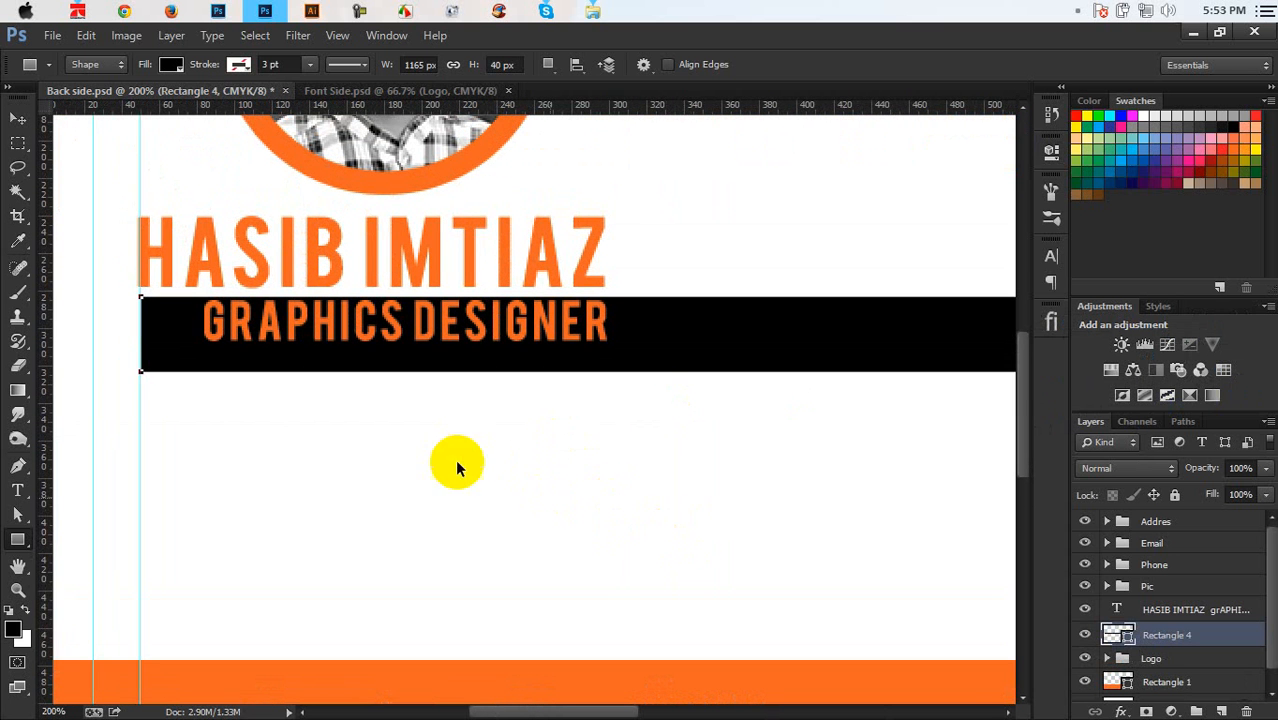
key(ctrl+t)
drag(413, 381, 355, 351)
drag(141, 324, 193, 324)
key(Up)
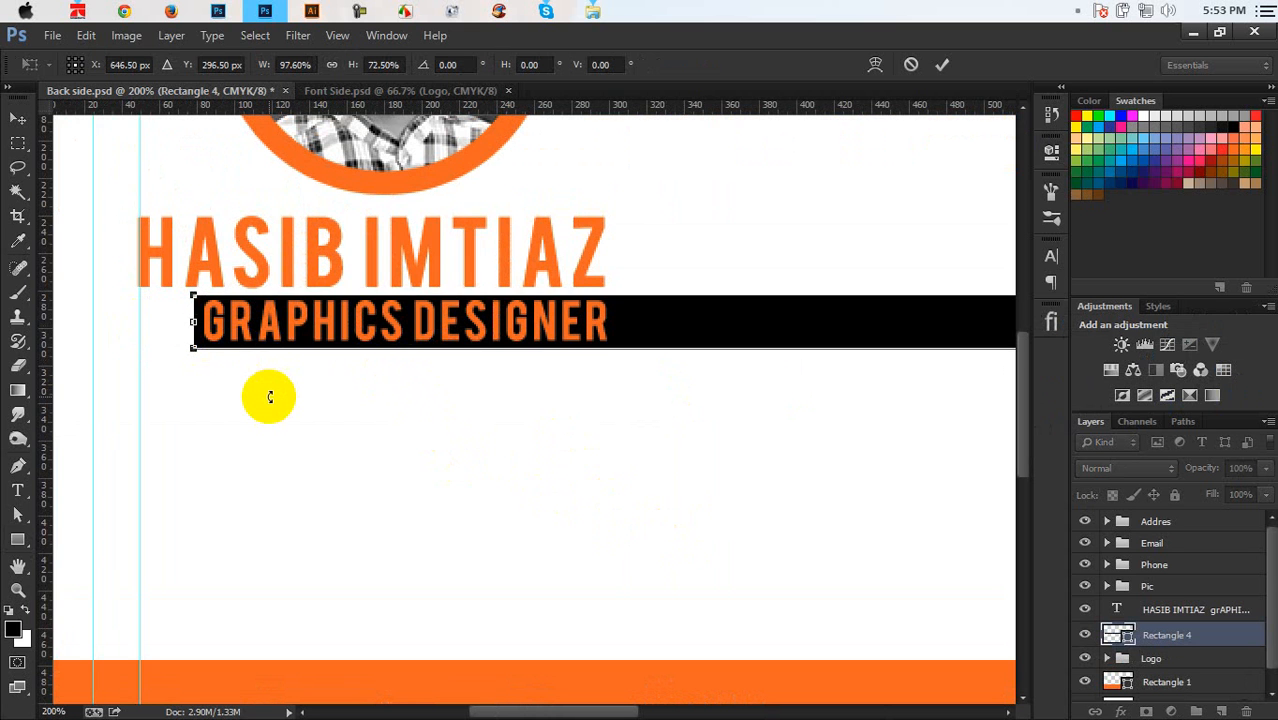
key(Up)
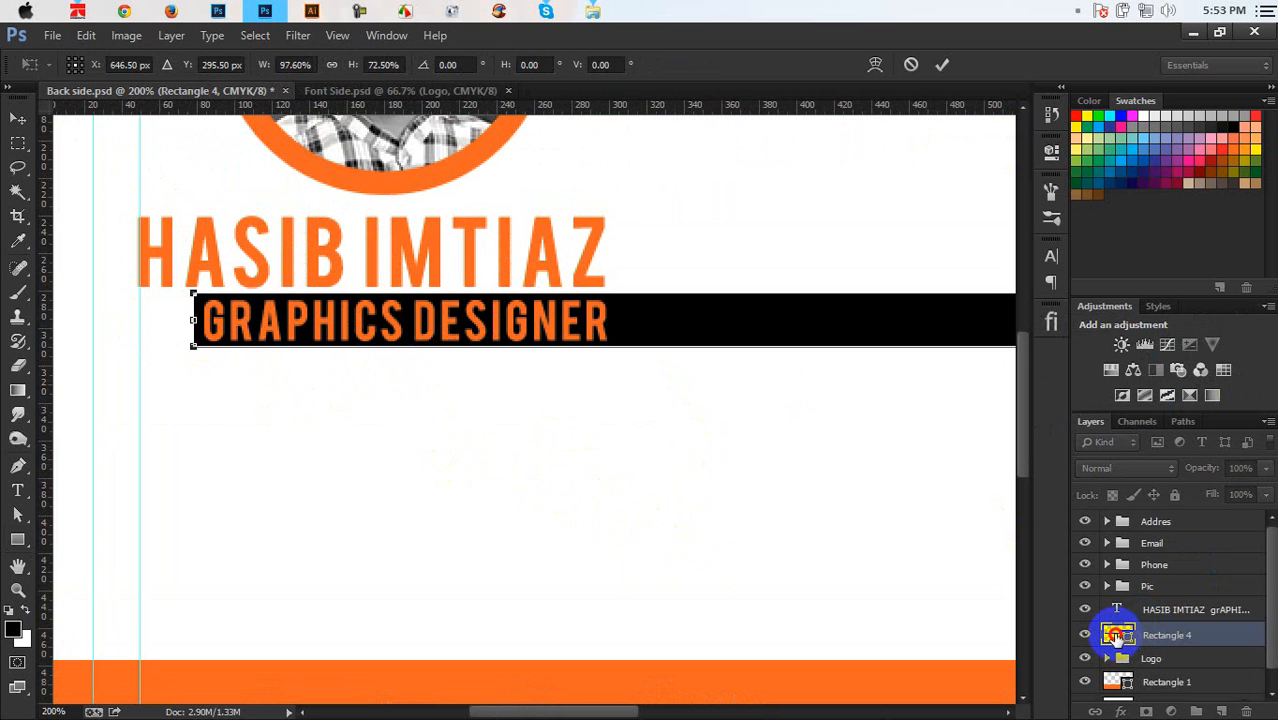
click(941, 64)
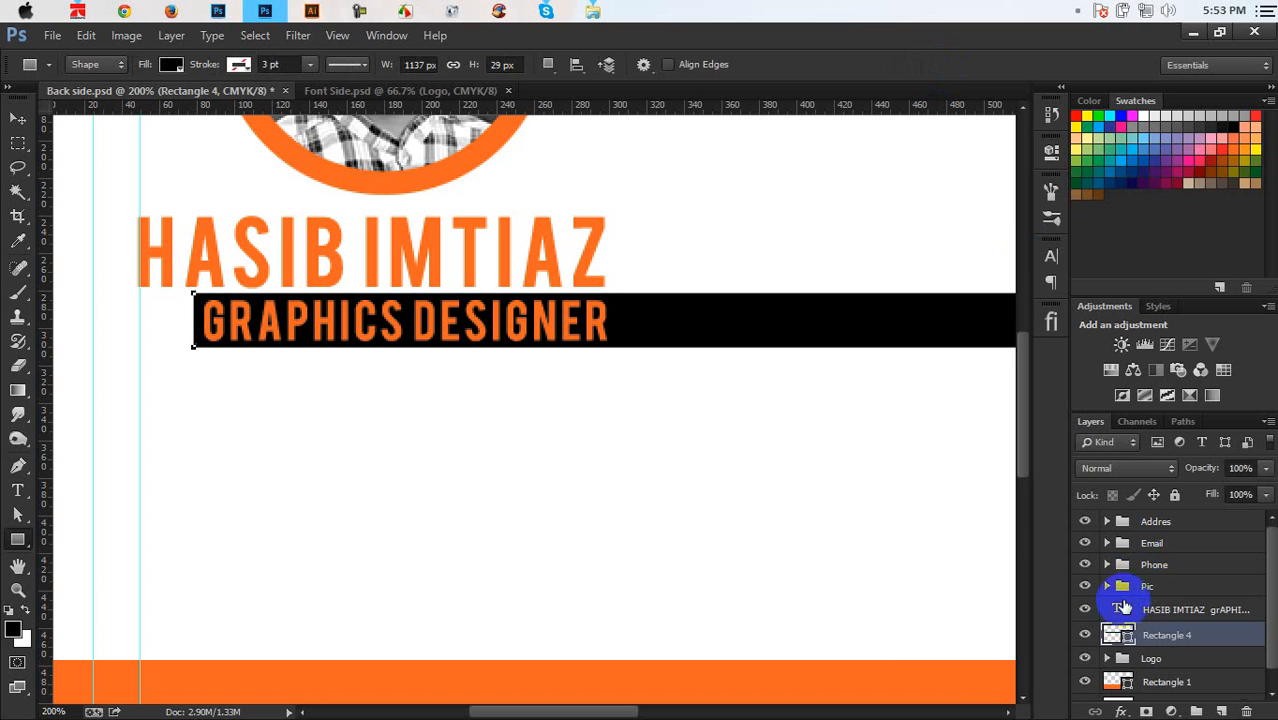
double_click(1108, 634)
click(844, 680)
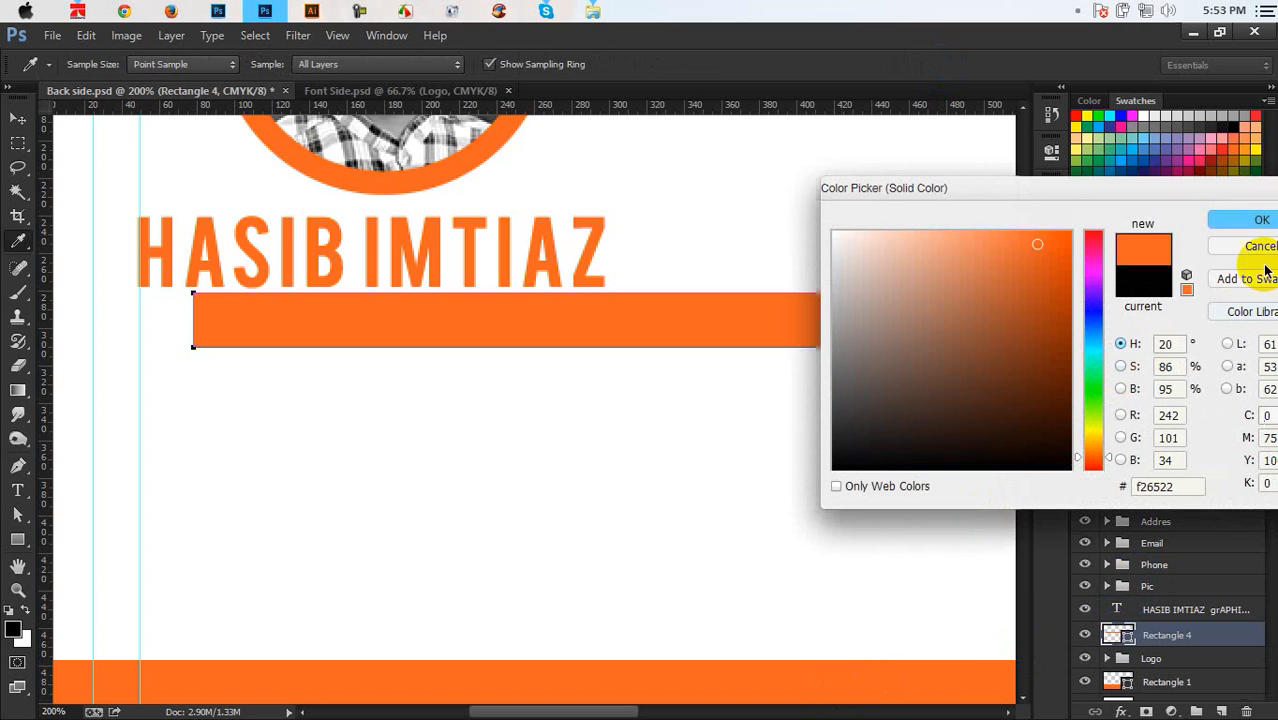
key(Return)
Colour the GRAPHICS DESIGNER line of the name text layer white
click(1150, 609)
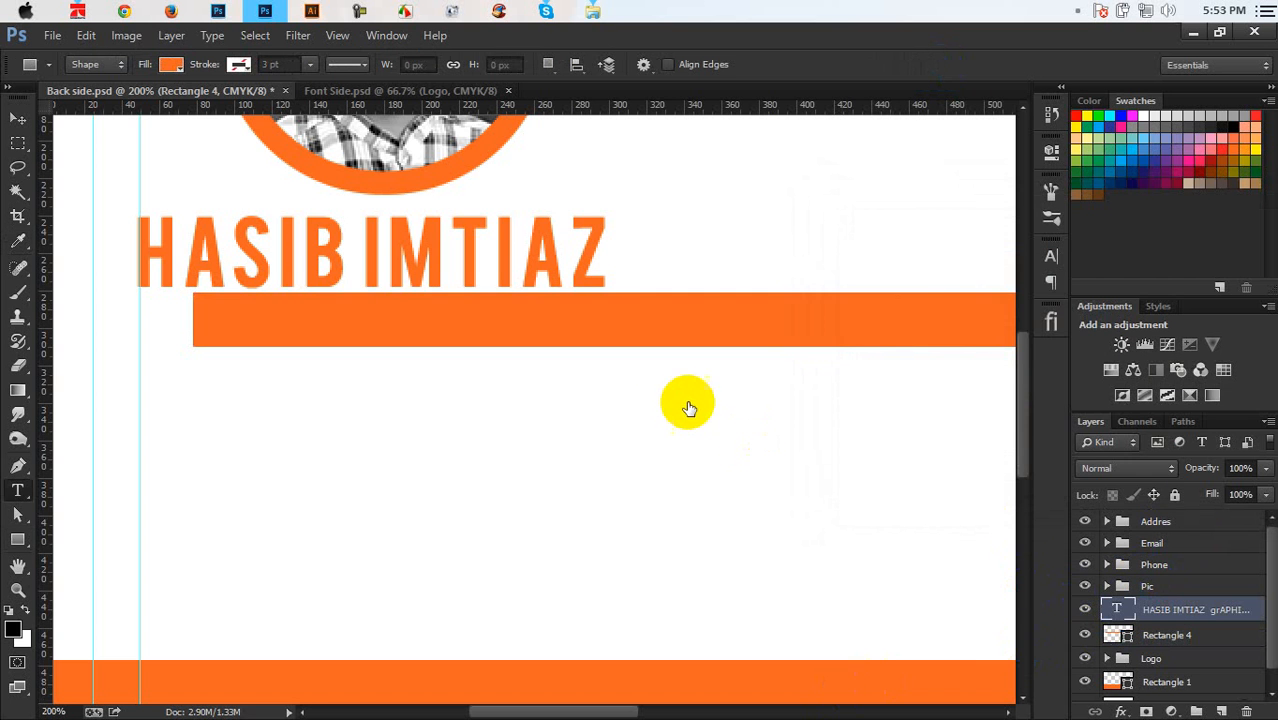
click(610, 320)
key(ctrl+a)
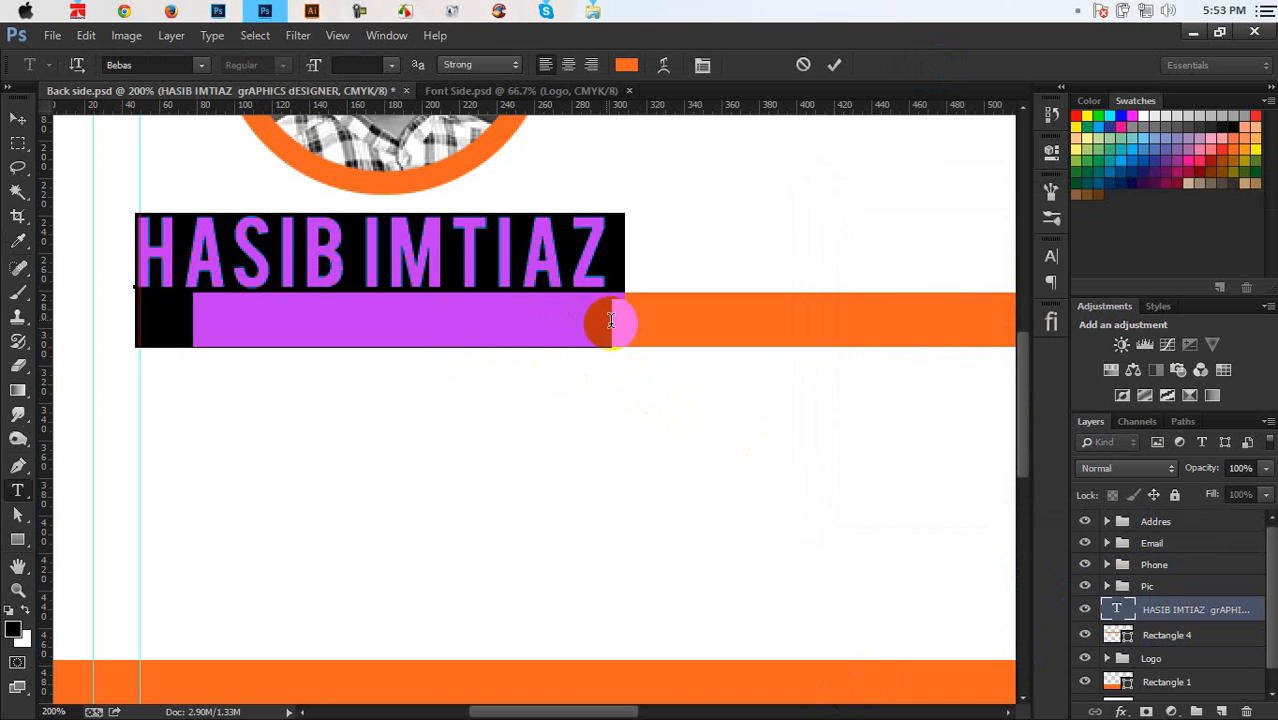
drag(610, 320, 80, 359)
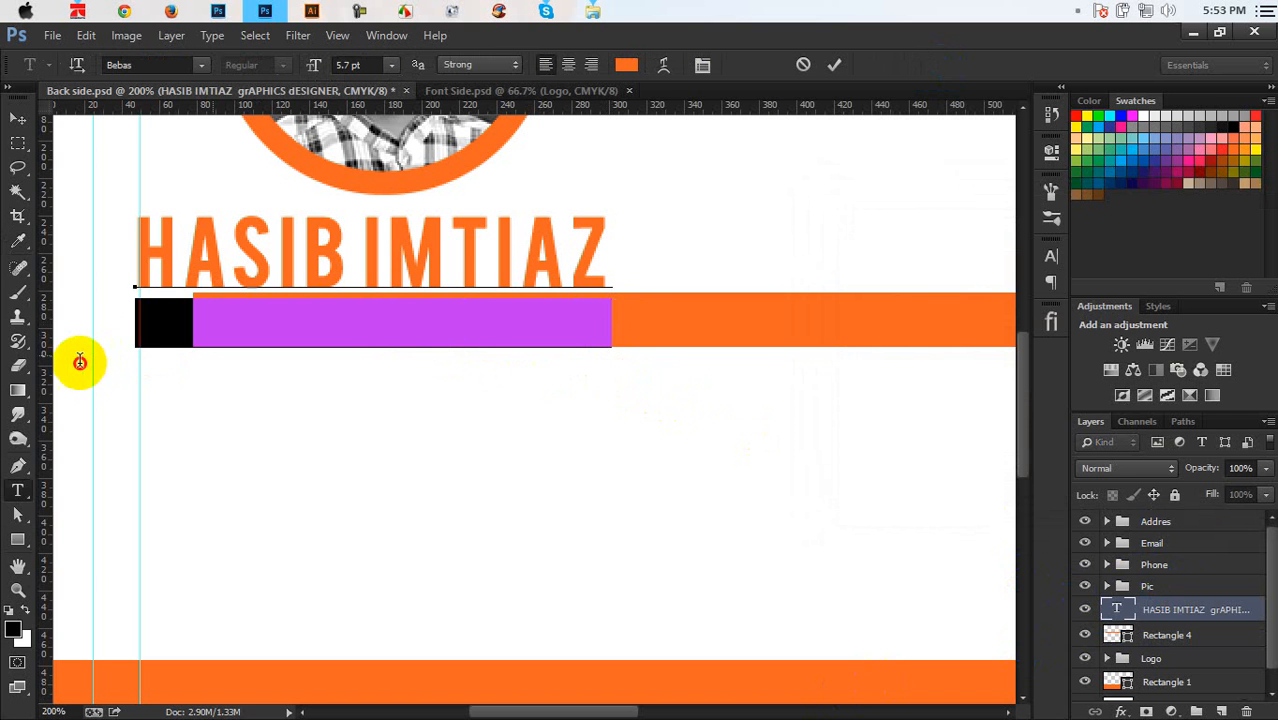
click(625, 70)
click(650, 151)
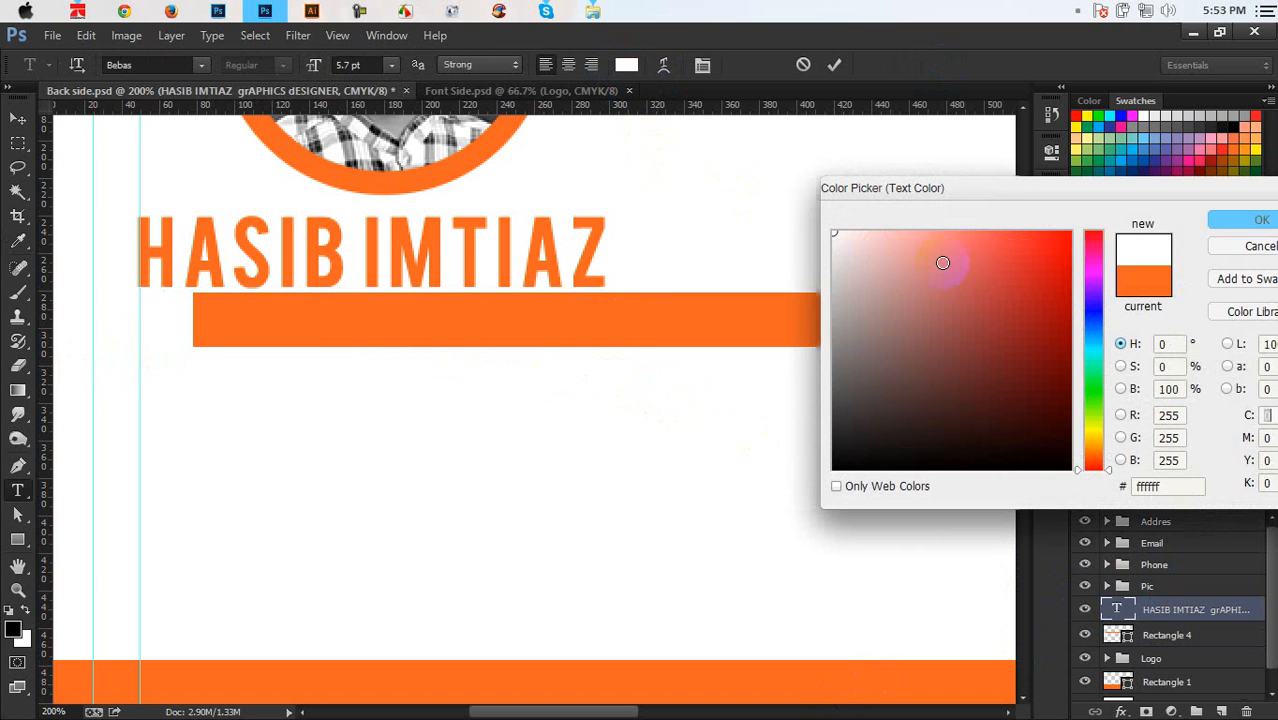
click(1214, 220)
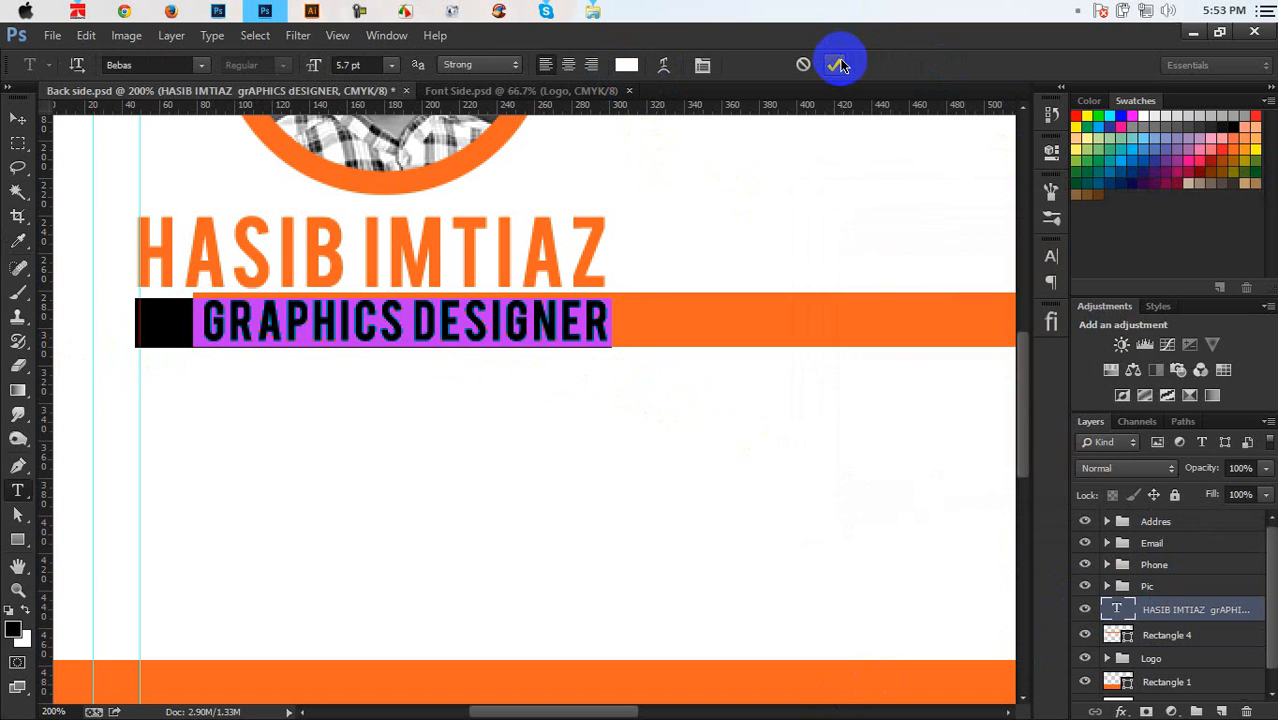
click(838, 65)
key(u)
key(ctrl+minus)
key(ctrl+minus)
key(ctrl+minus)
key(ctrl+minus)
key(ctrl+plus)
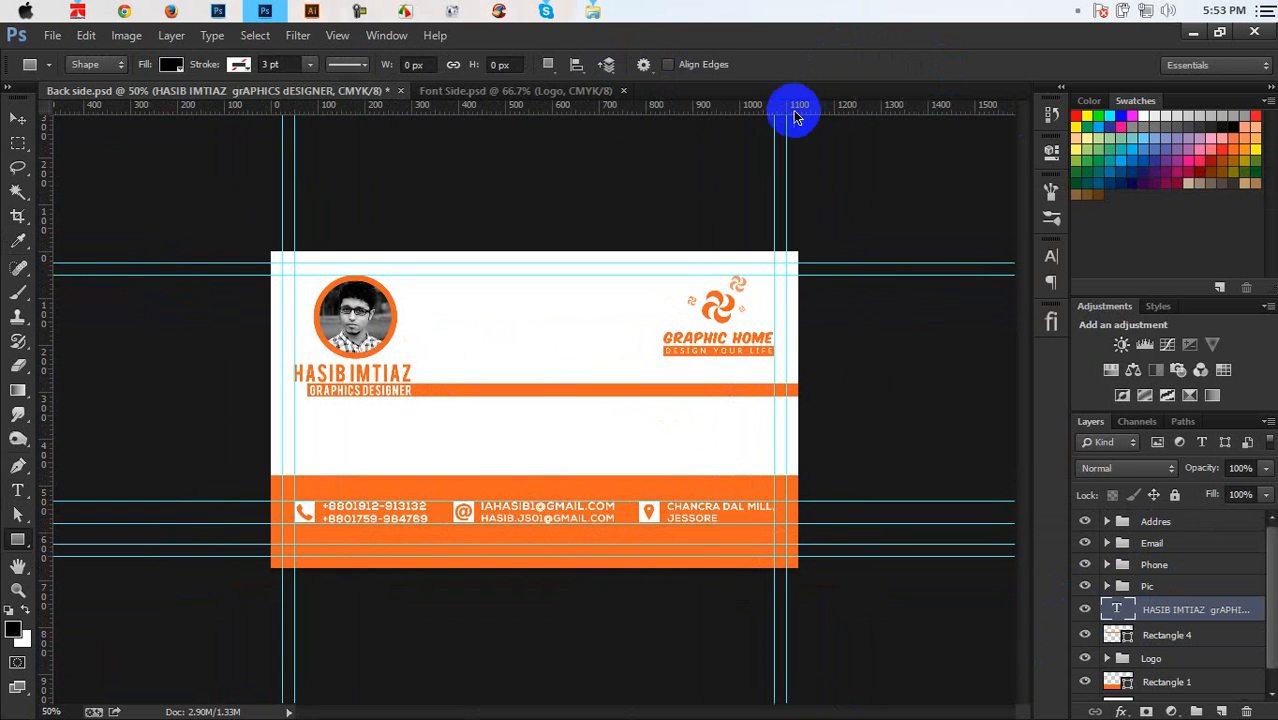
Save the document and fade the Logo group to 52% opacity
click(20, 116)
key(ctrl+plus)
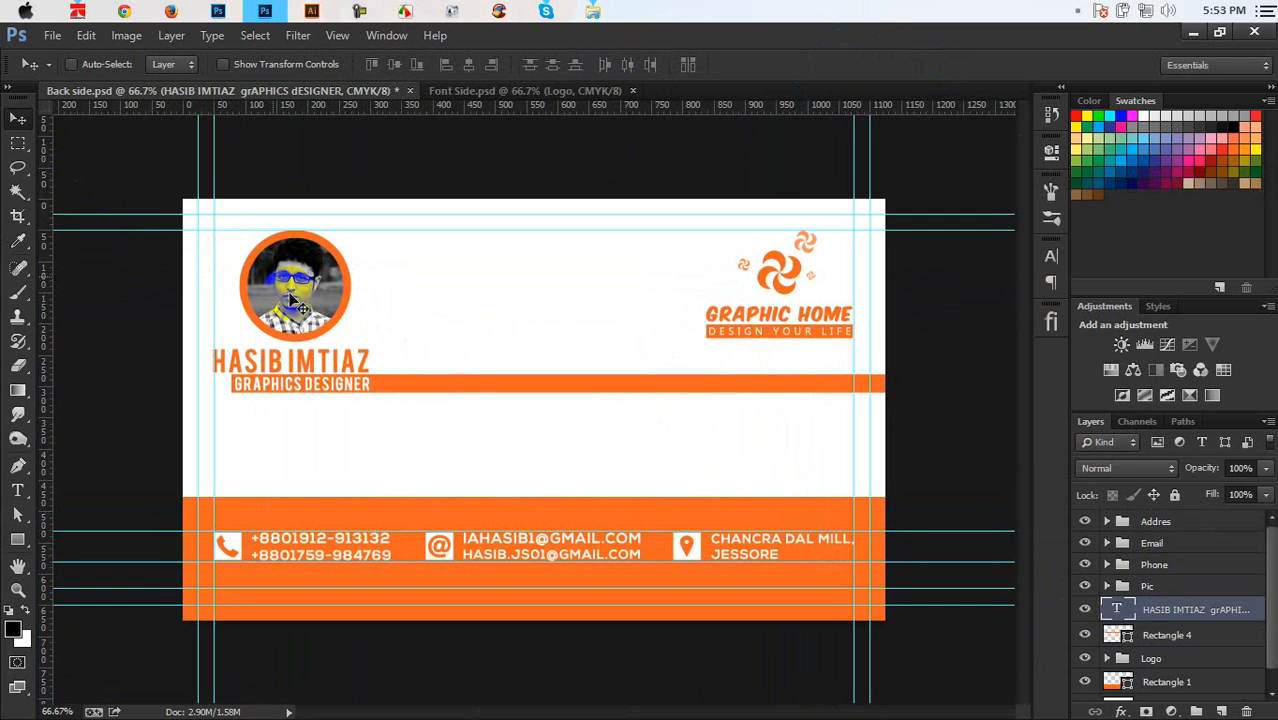
key(ctrl+s)
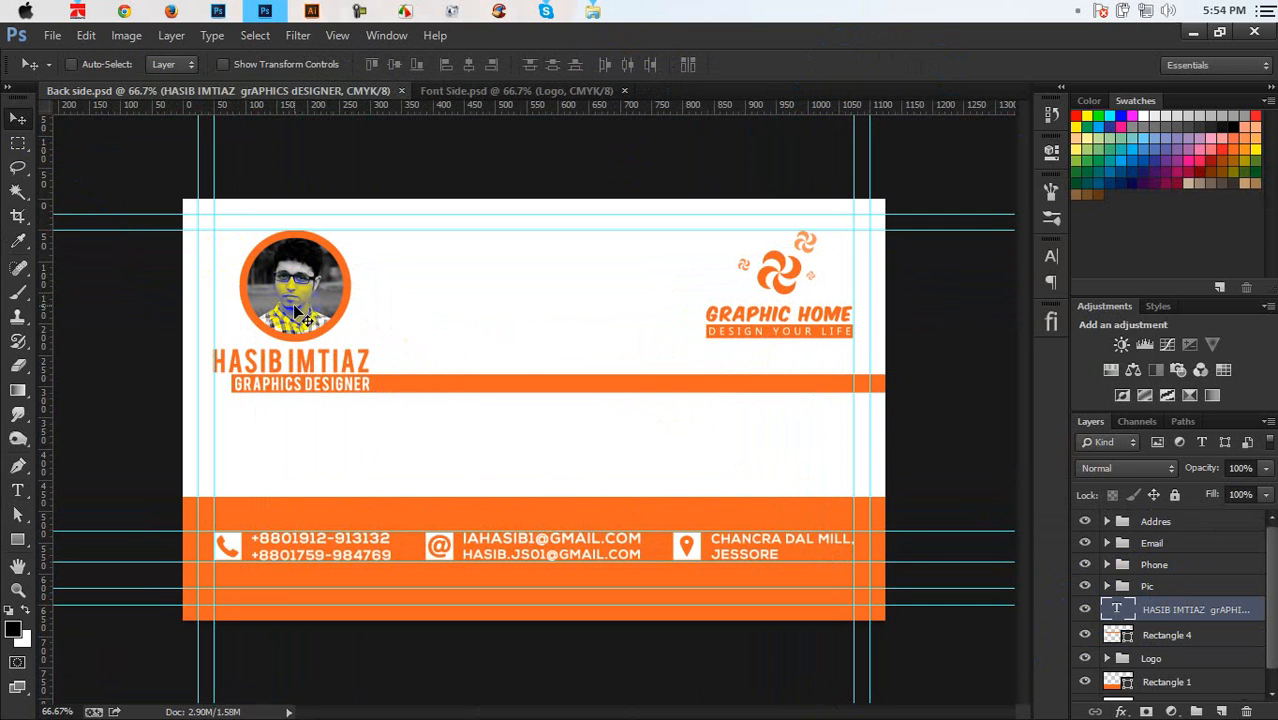
click(1150, 658)
drag(1203, 470, 1169, 461)
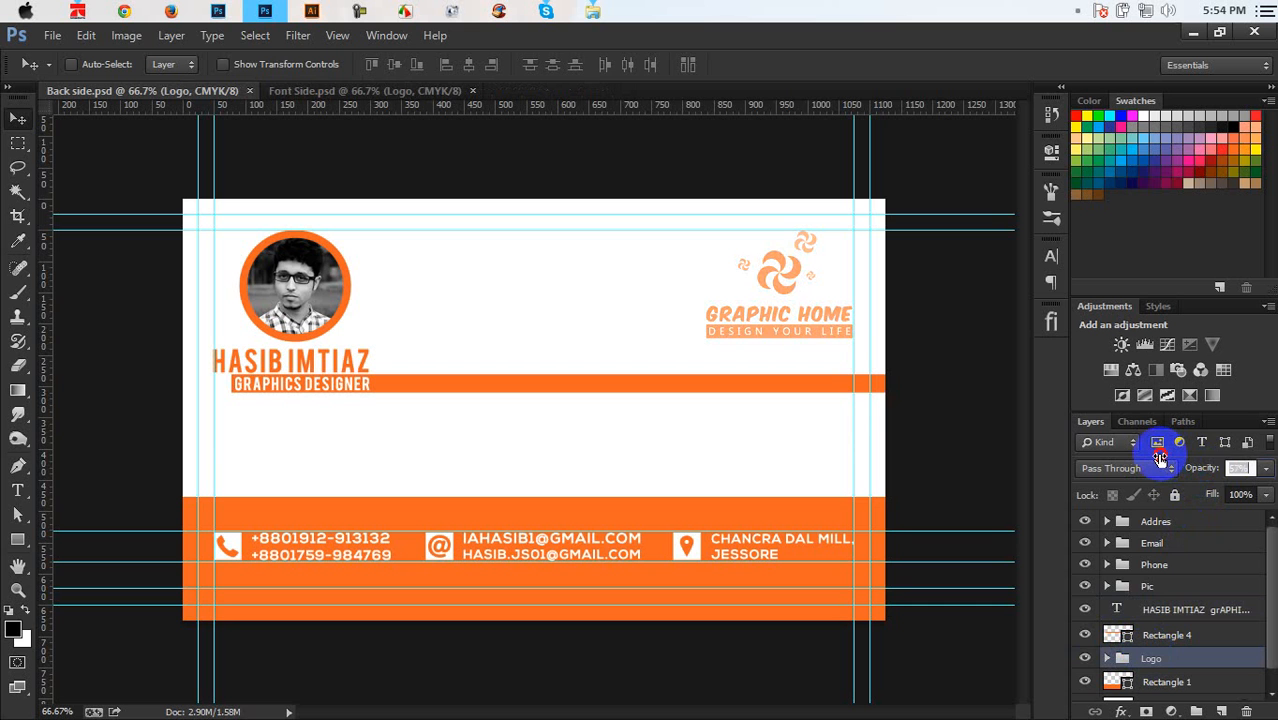
drag(1160, 458, 1155, 445)
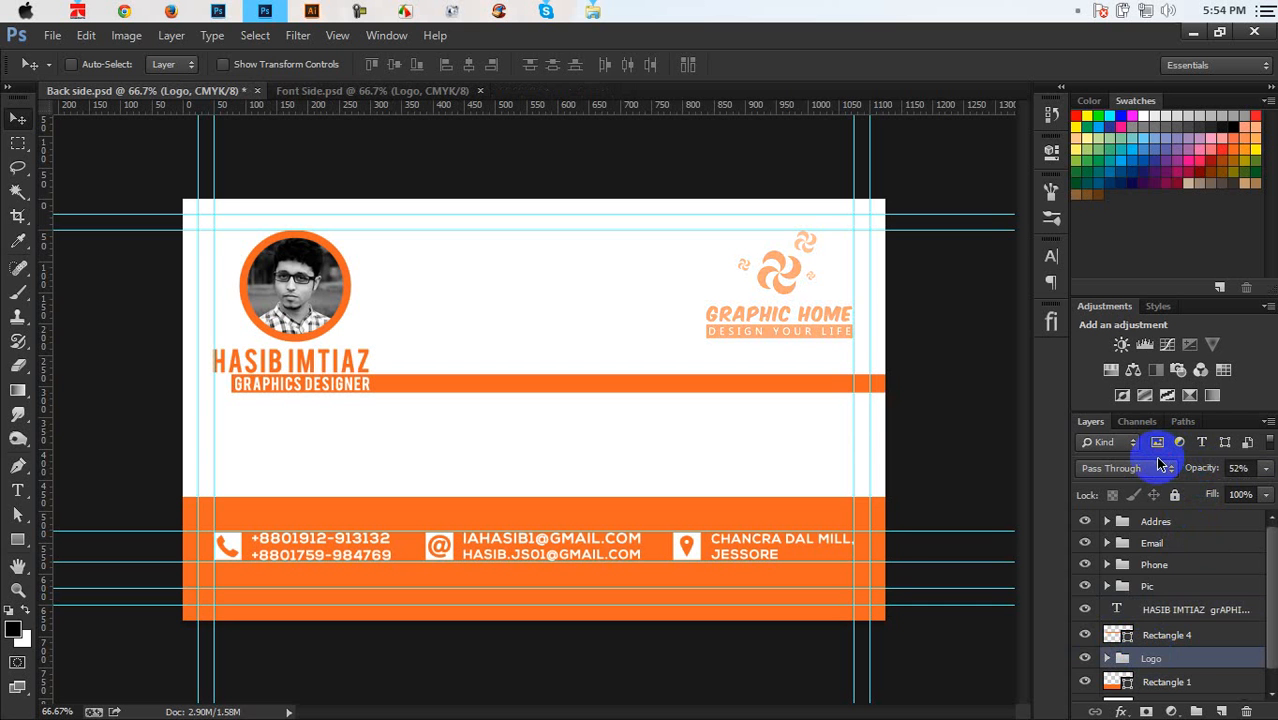
Delete the Design Your Life, Rectangle 2 and GRAPHIC HOME layers from the Logo group
click(1107, 658)
scroll(1107, 660, down, 3)
click(1166, 640)
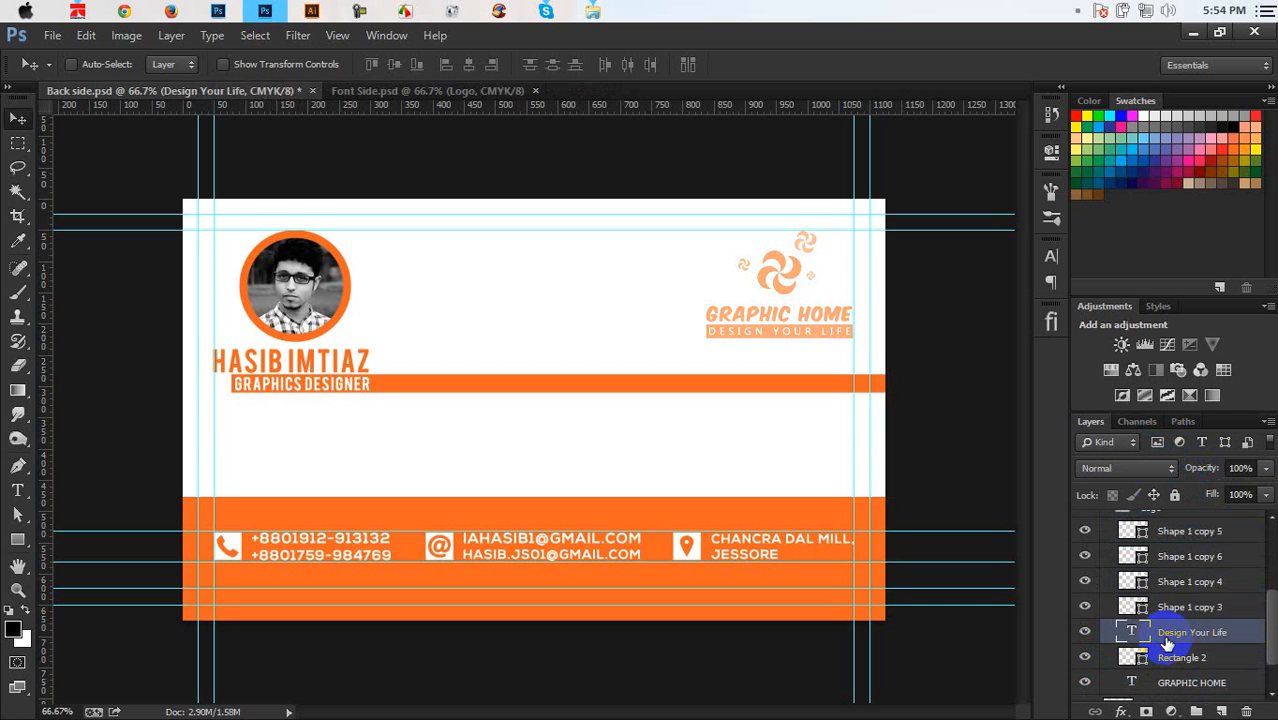
key(Delete)
key(Delete)
key(Delete)
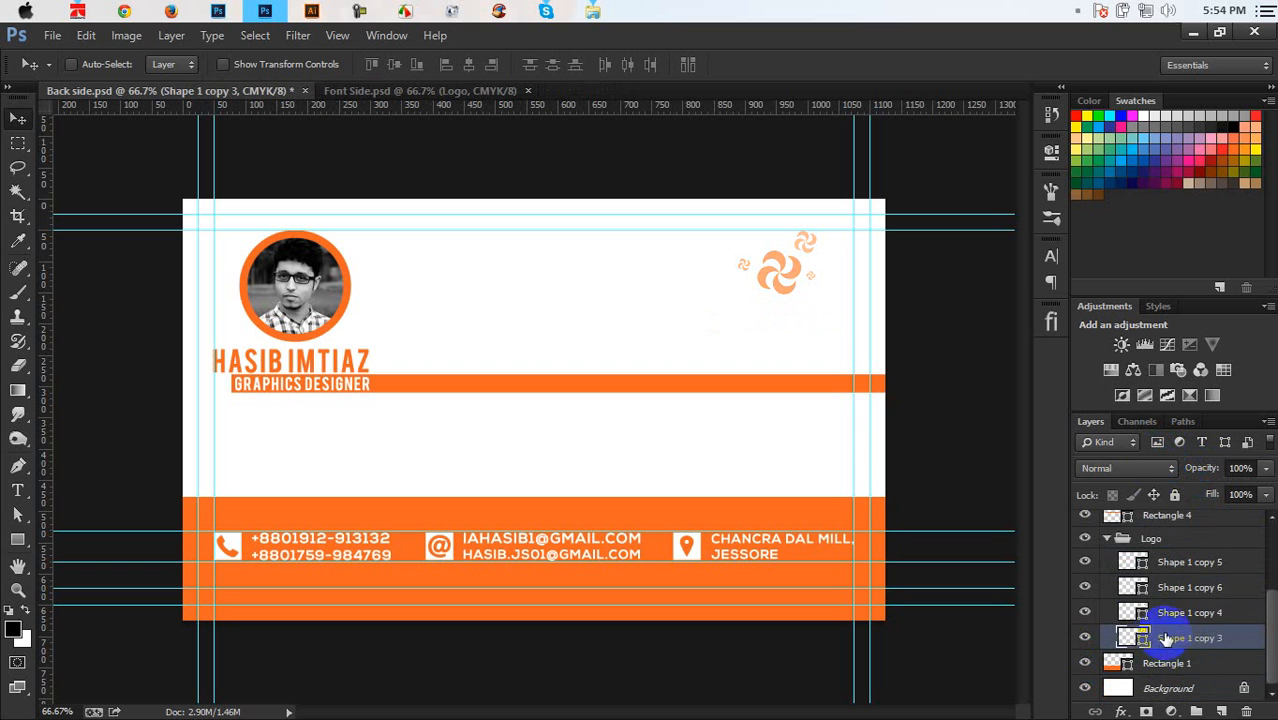
click(1107, 538)
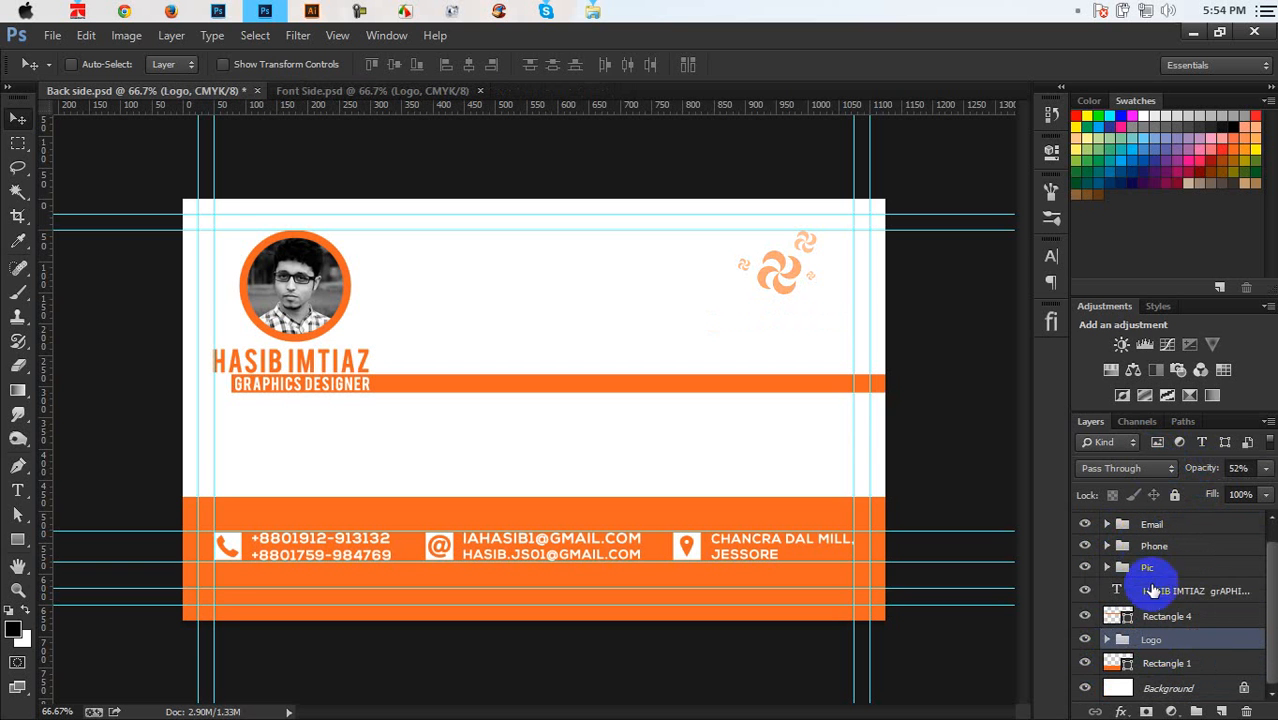
Enlarge the logo to about 460% across the card's right side, save, and open Chrome
key(ctrl+t)
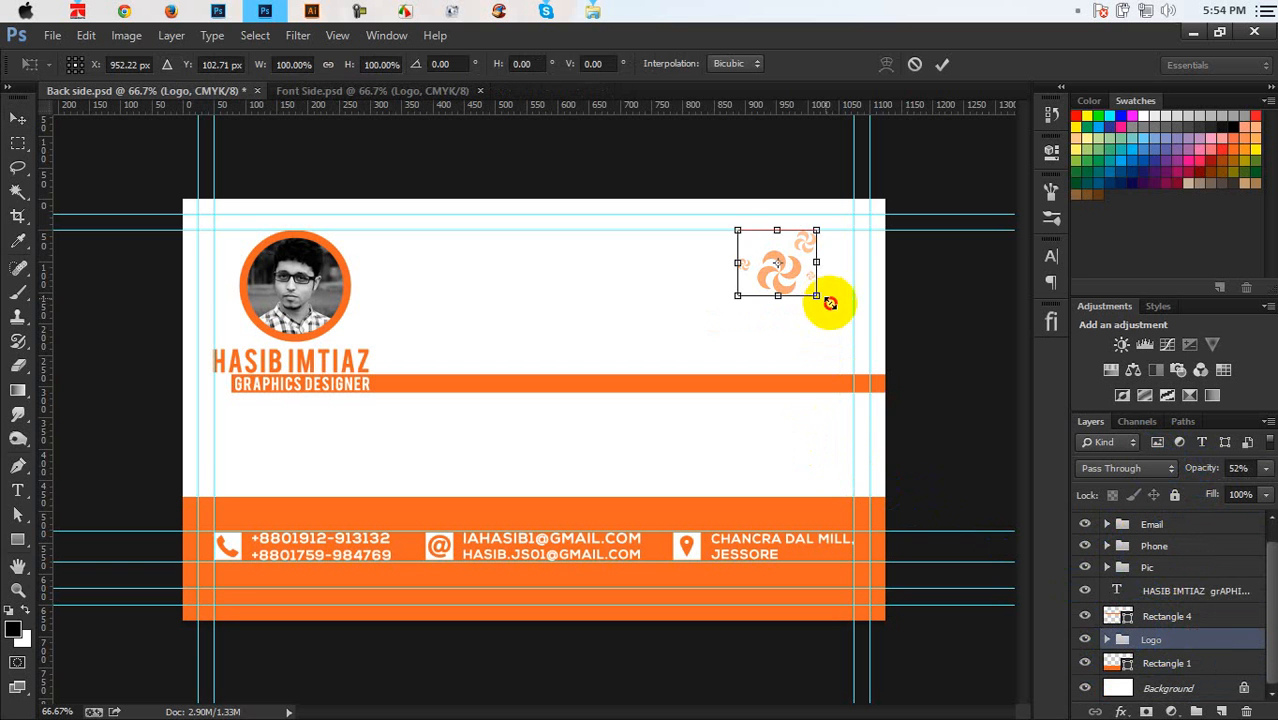
drag(824, 297, 819, 357)
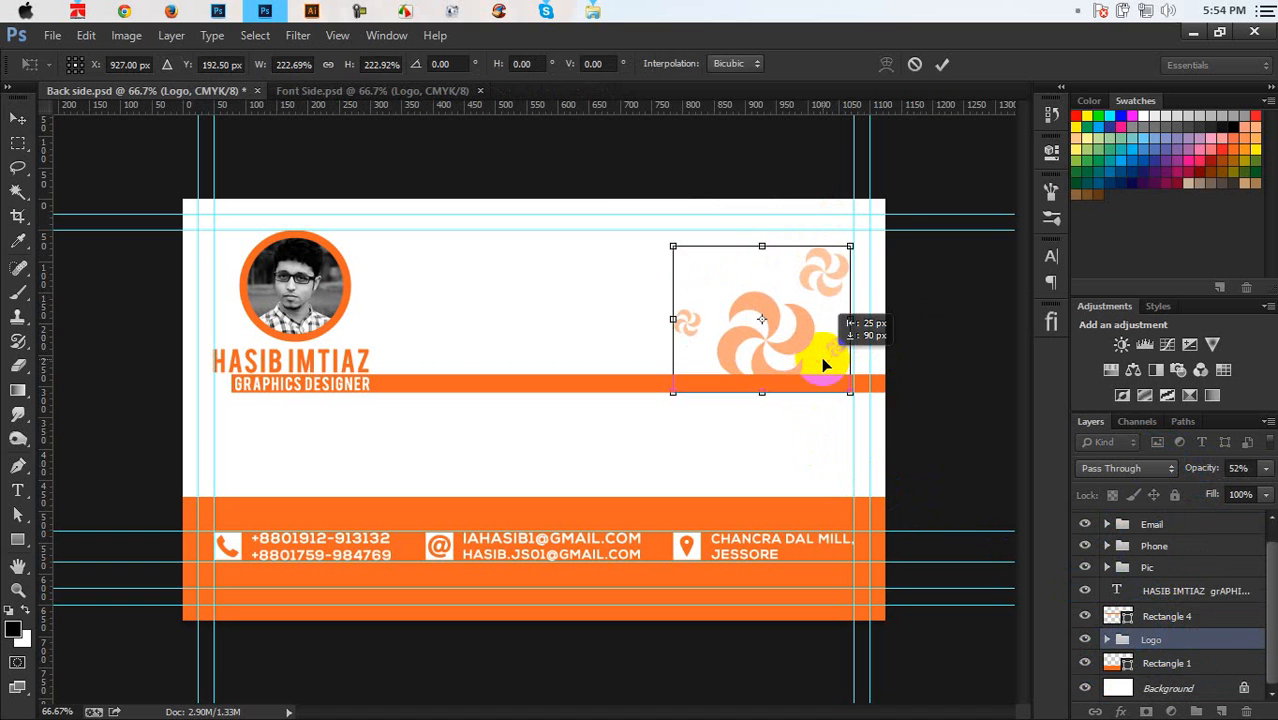
drag(850, 245, 950, 162)
drag(816, 297, 750, 328)
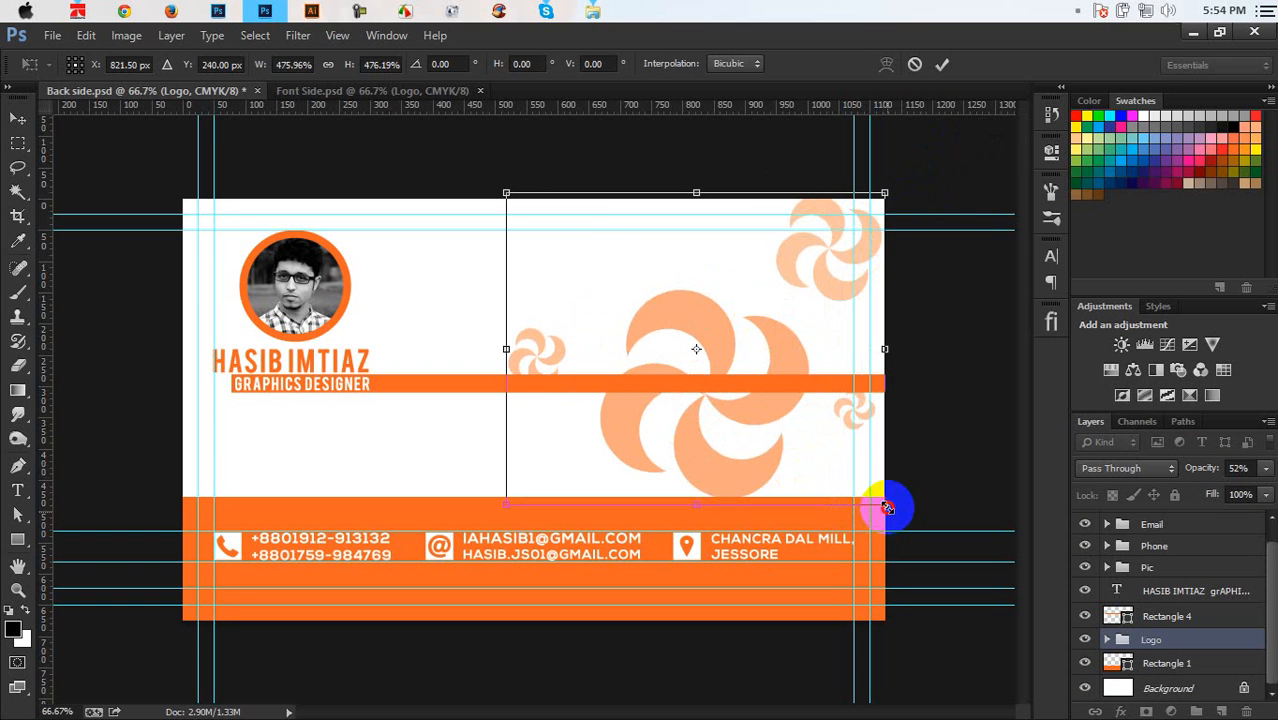
drag(886, 507, 878, 502)
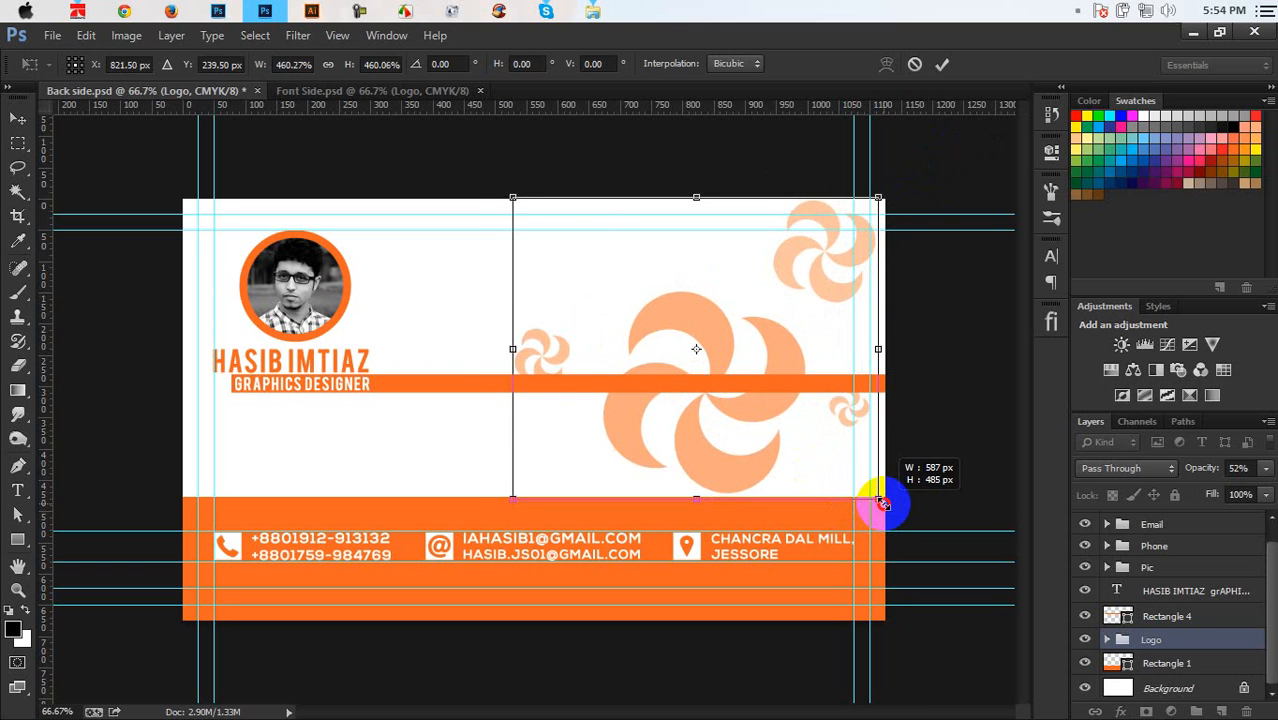
drag(850, 440, 862, 444)
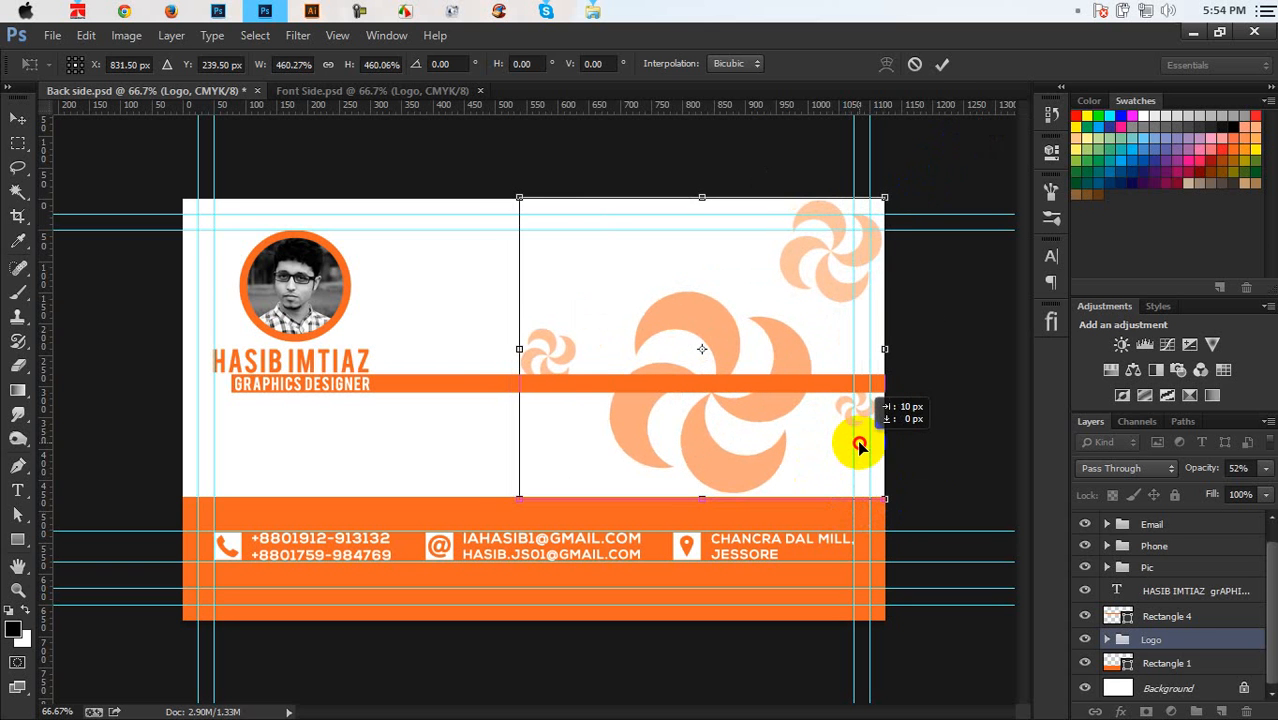
click(938, 68)
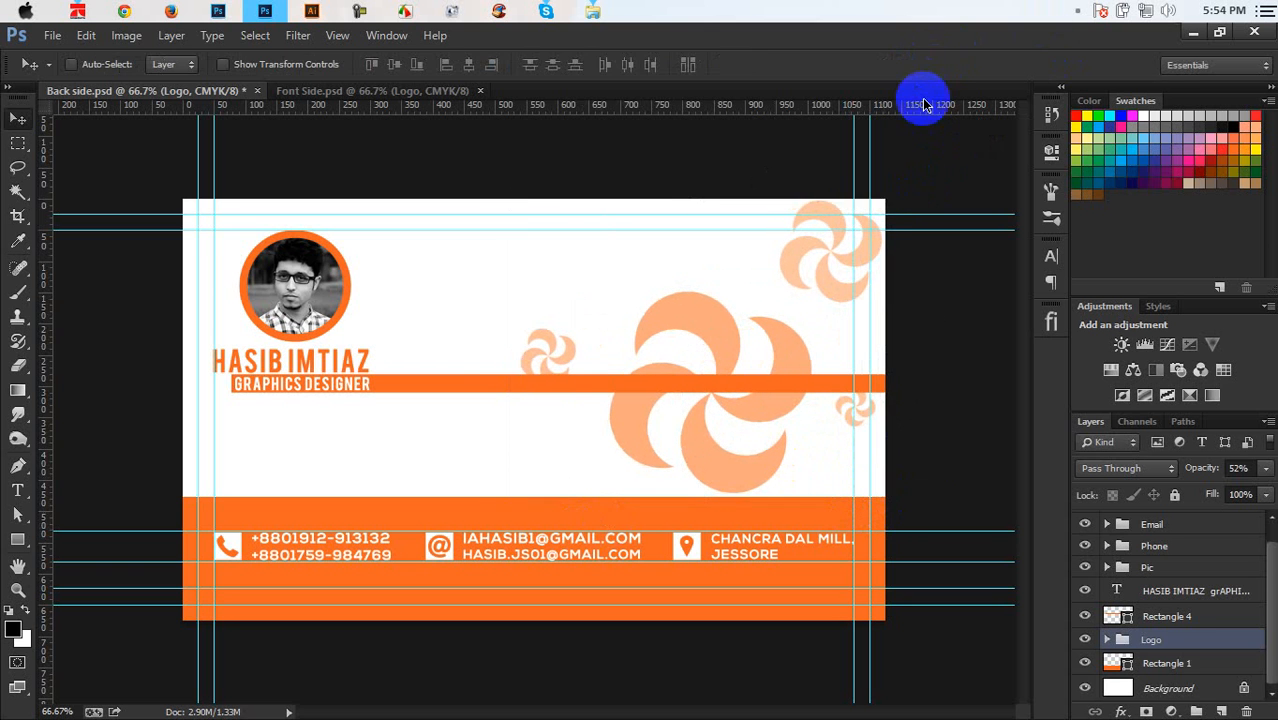
key(ctrl+s)
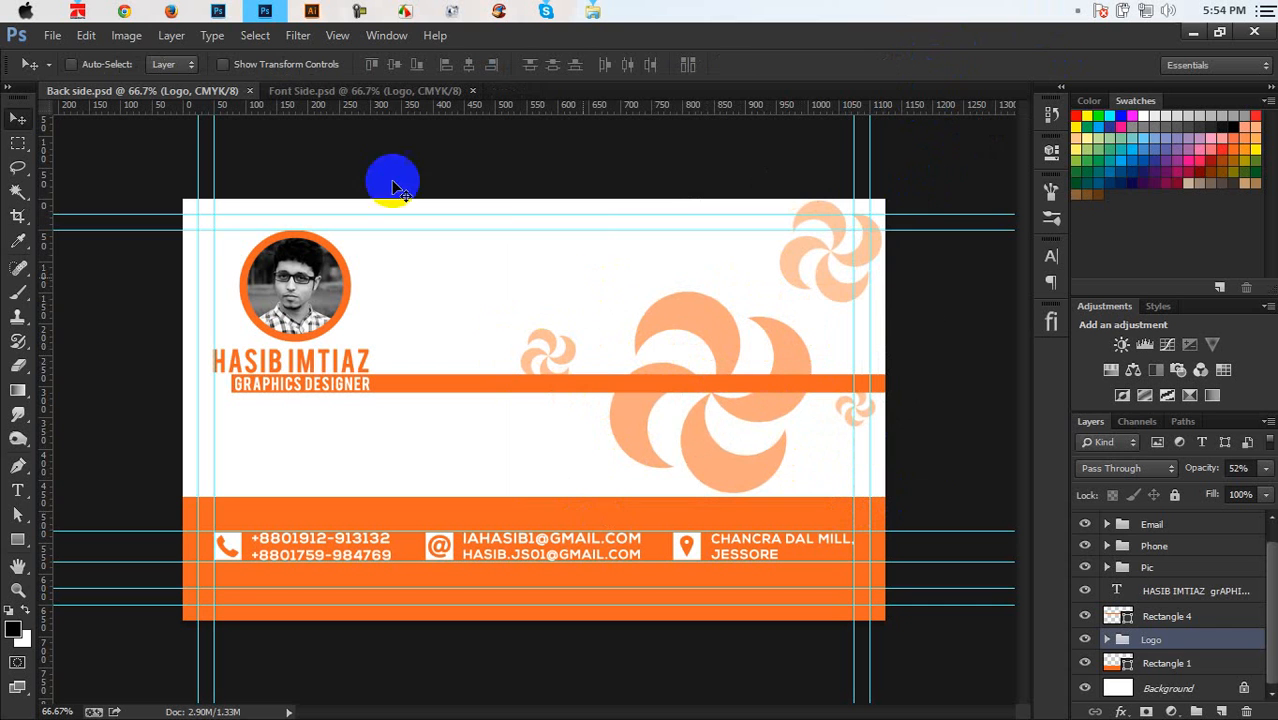
click(134, 12)
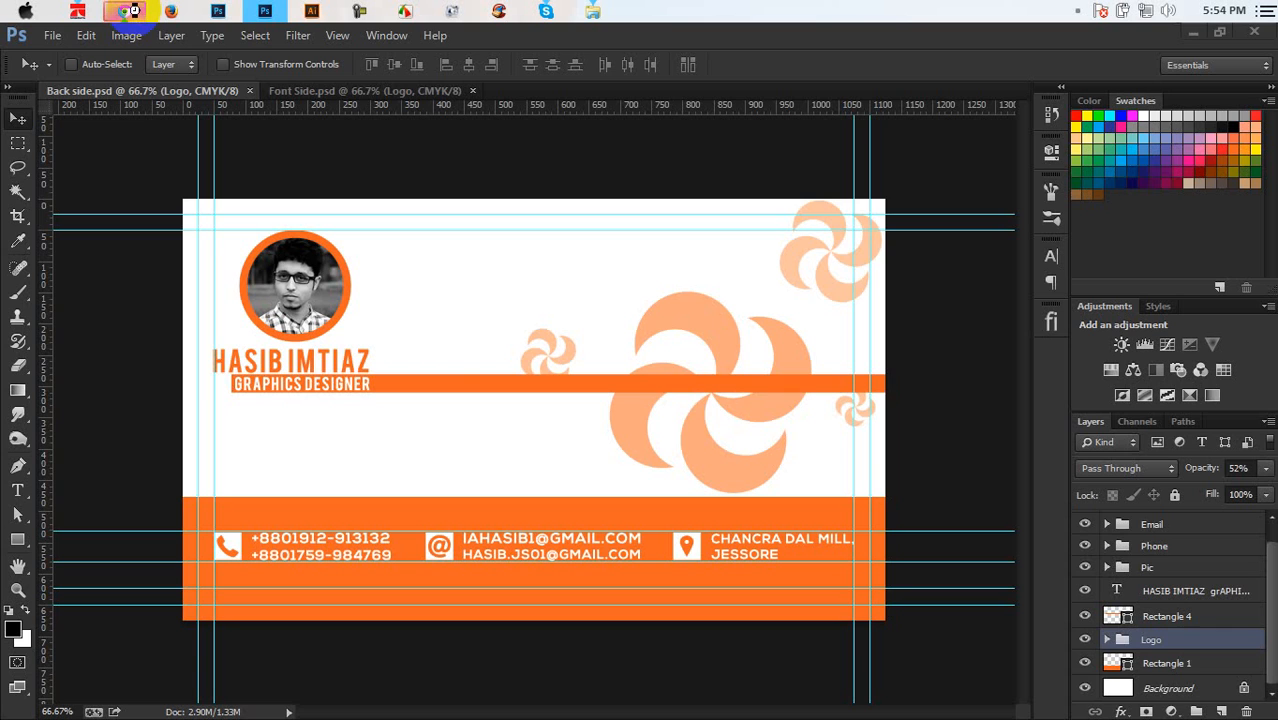
click(134, 12)
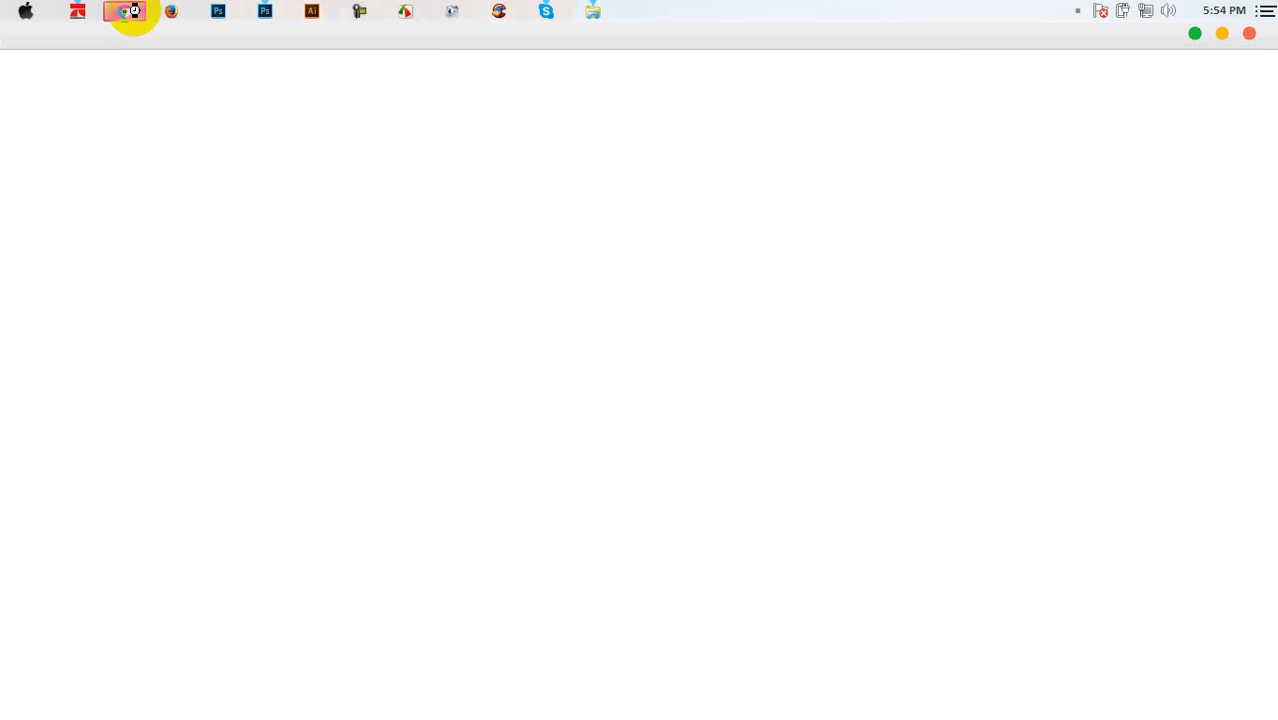
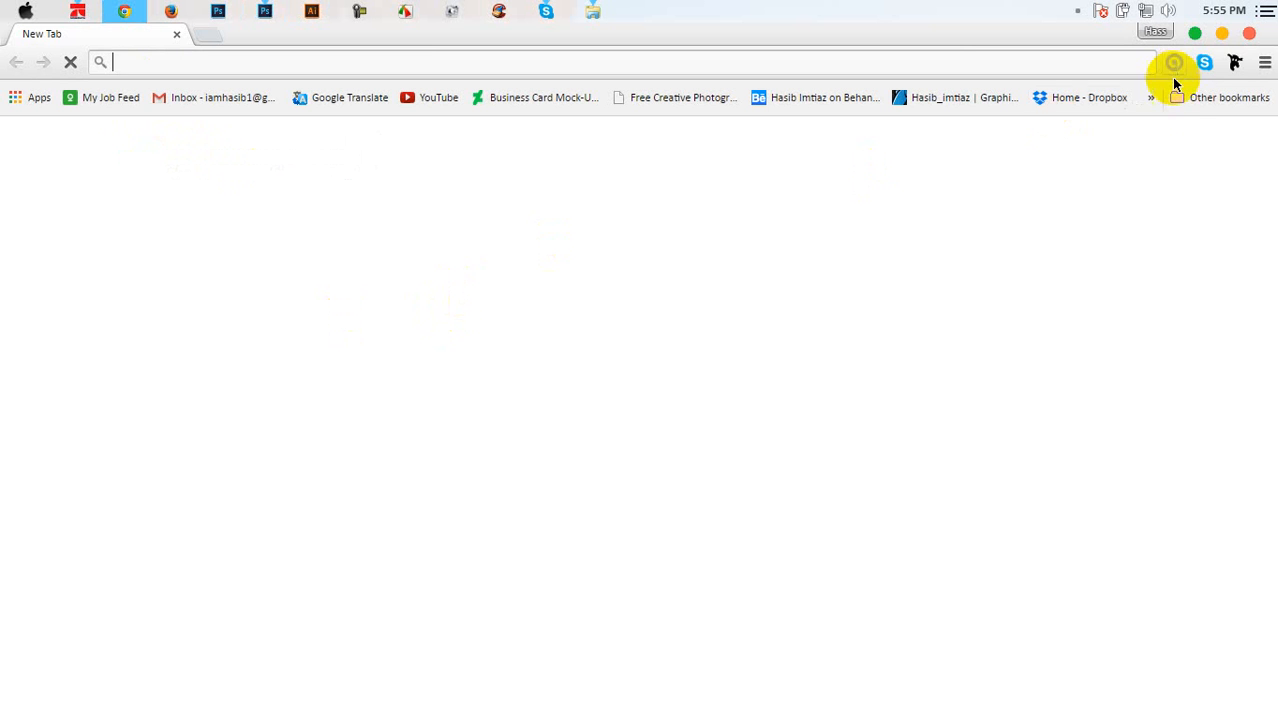
Search Google for 'qr code generator' and open the qrstuff.com result
click(1176, 100)
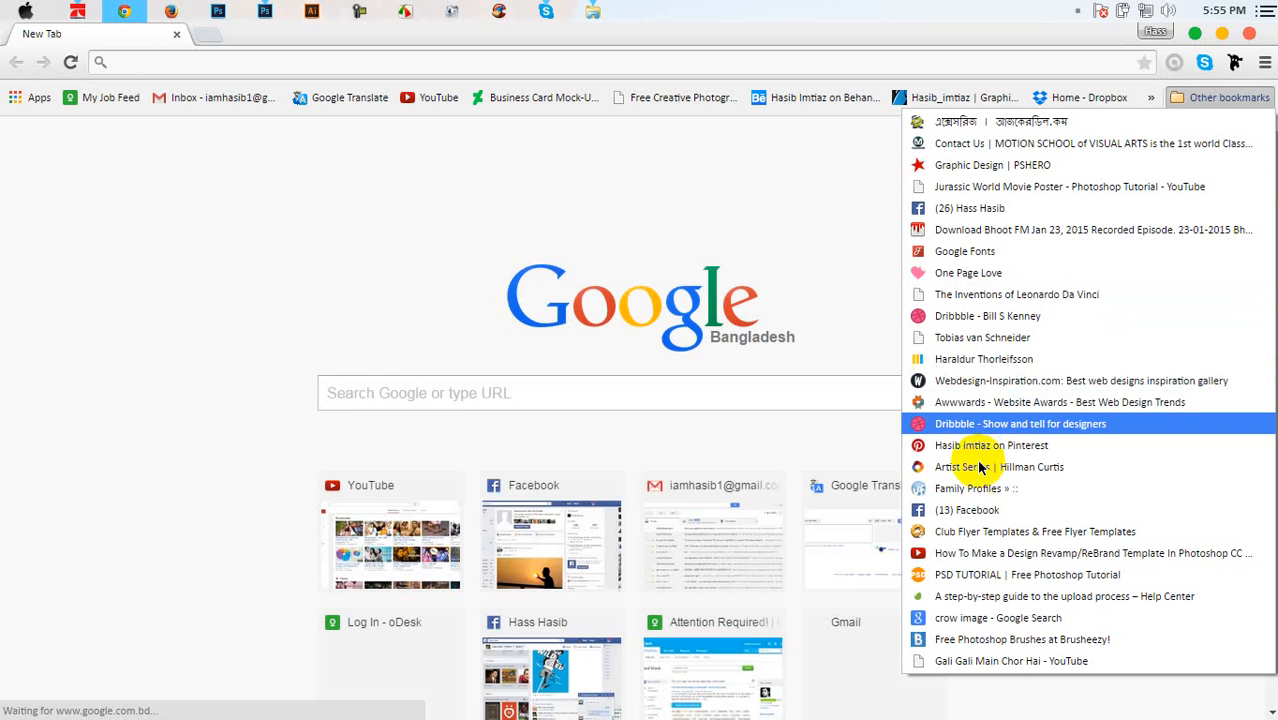
click(436, 254)
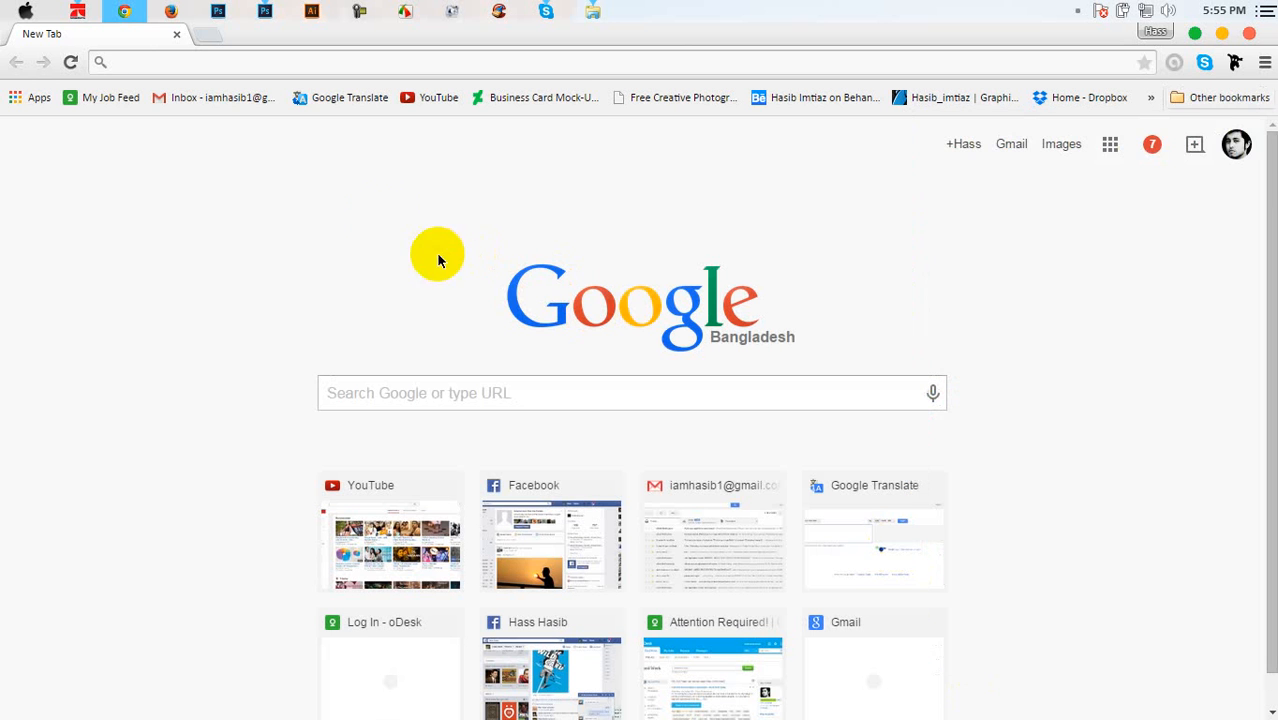
click(334, 68)
text(qr co)
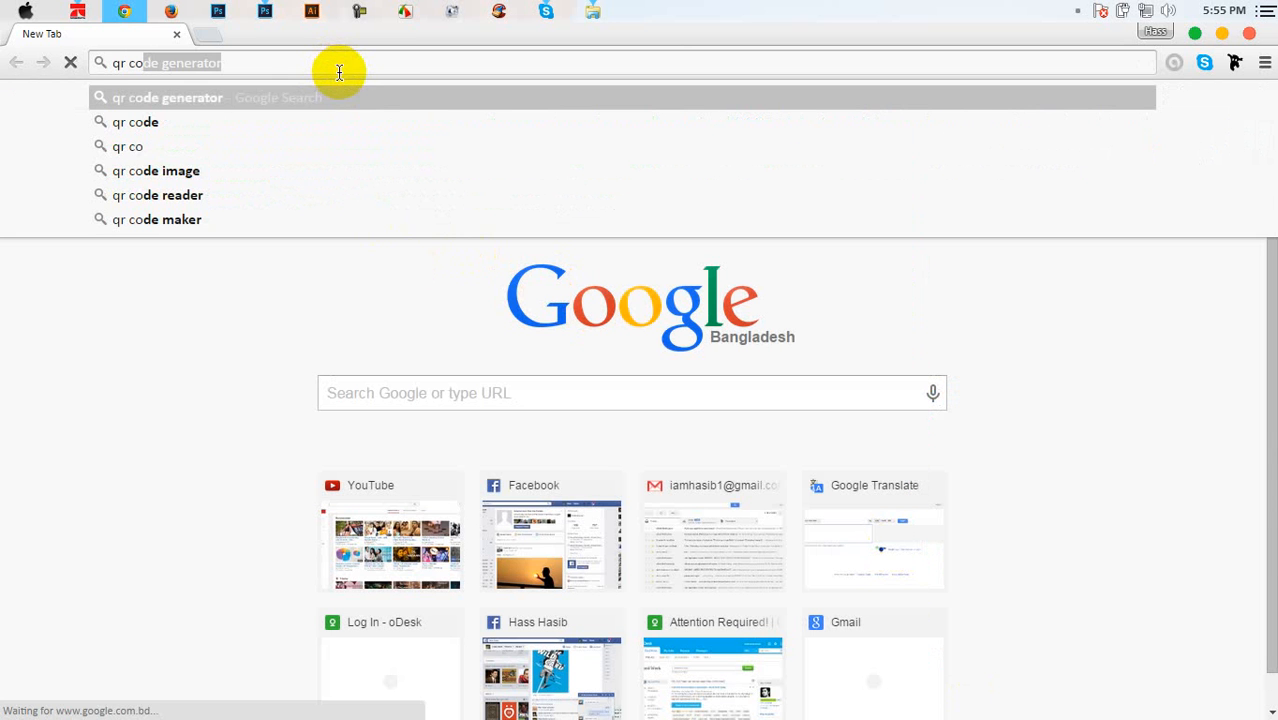
text(rd)
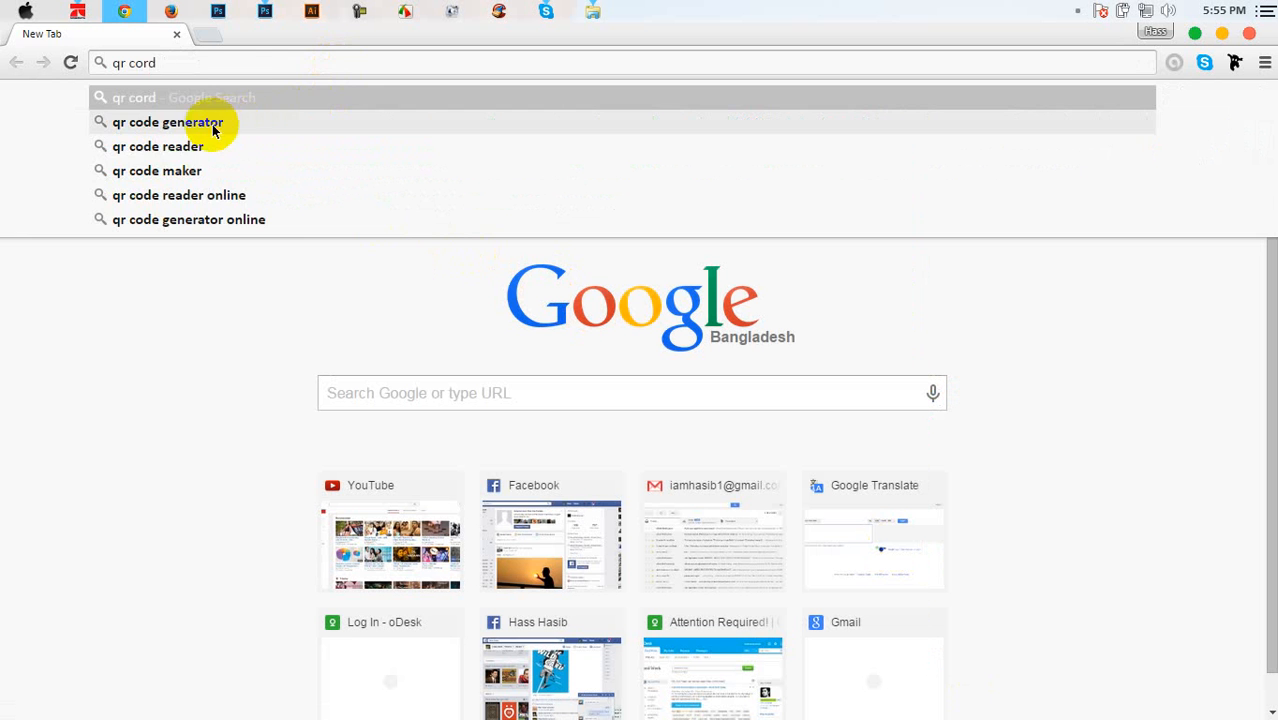
click(210, 122)
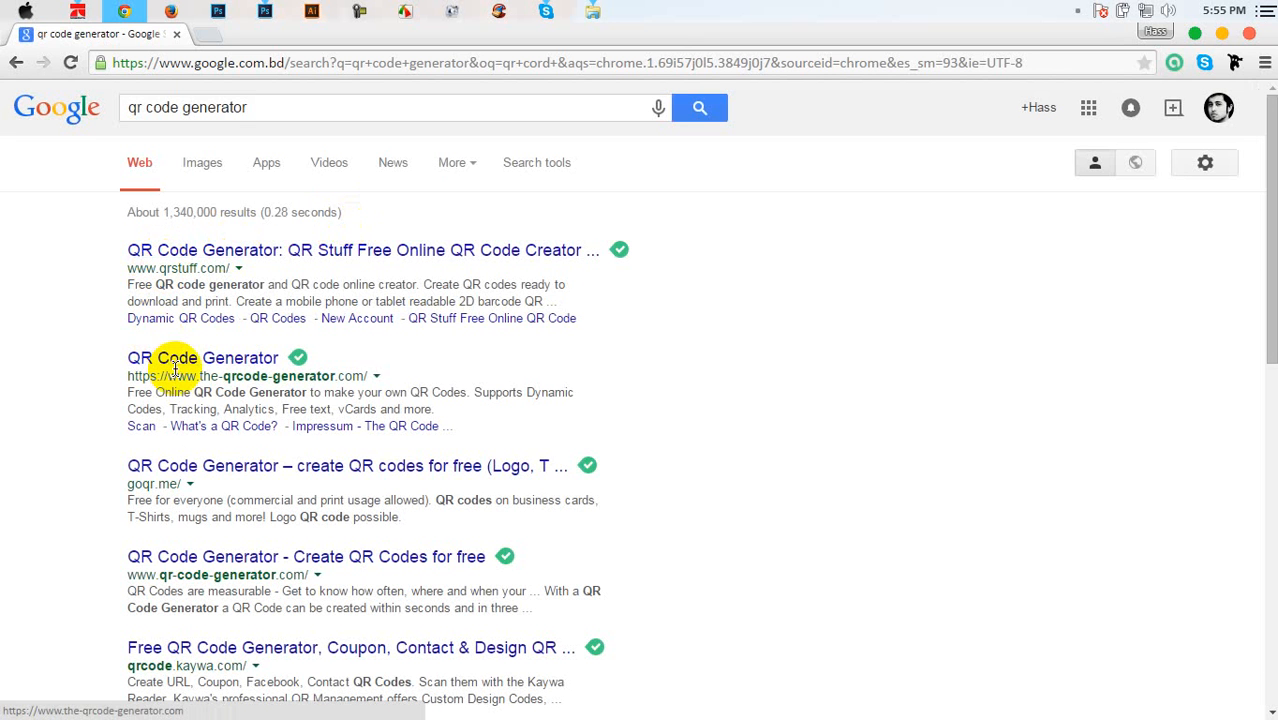
click(222, 249)
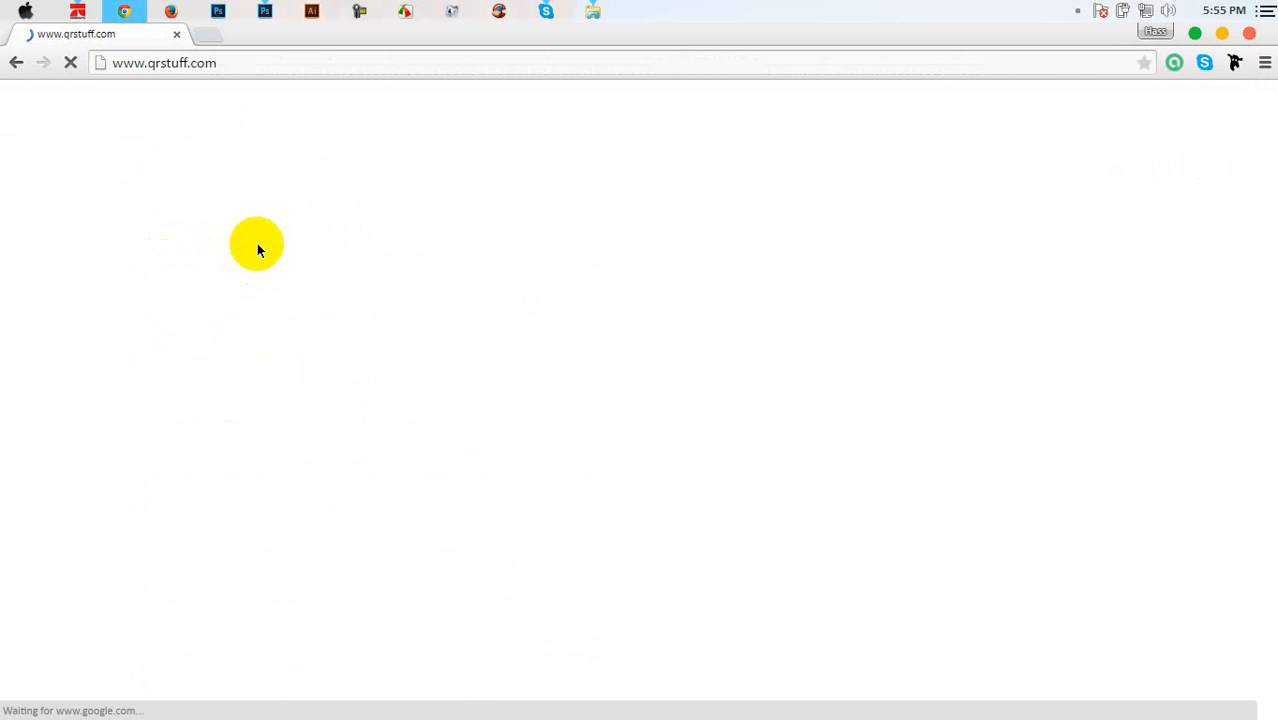
Lower the Logo group's opacity to 27% and save the back side
click(263, 12)
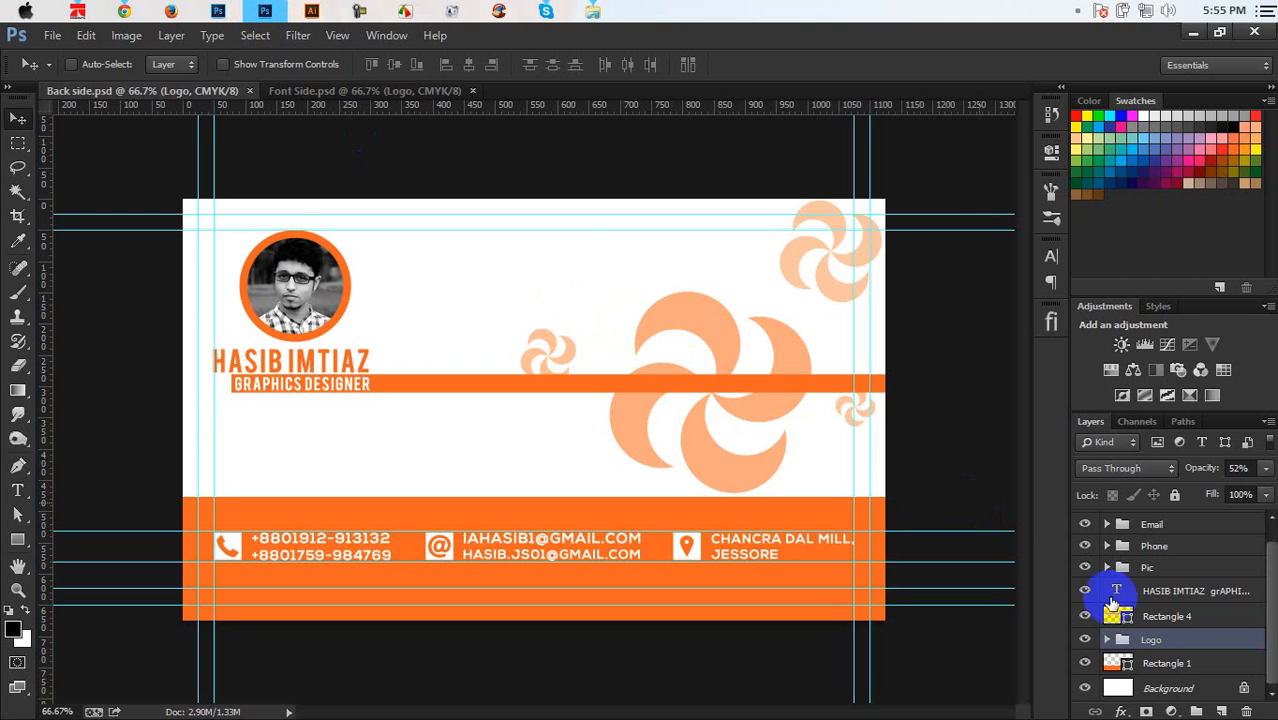
drag(1199, 471, 1172, 460)
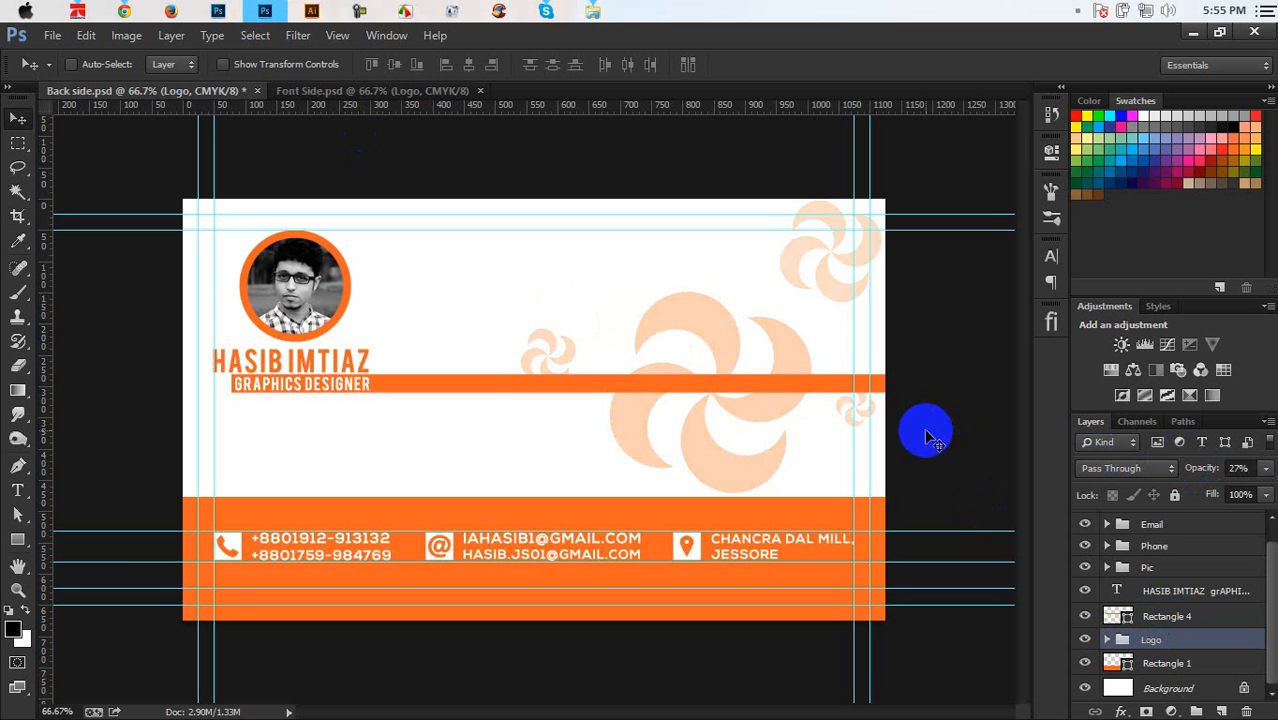
key(ctrl+s)
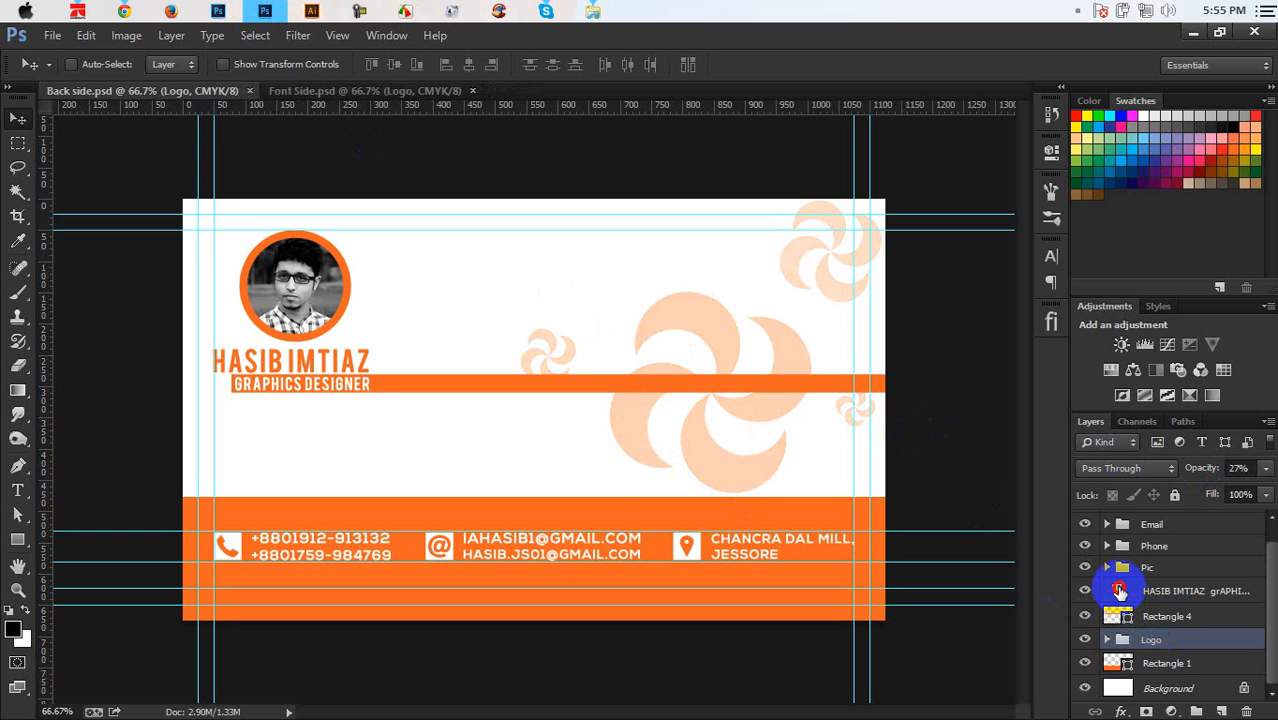
Resize the GRAPHICS DESIGNER text to 5.5 pt and save the document
click(1118, 590)
key(t)
drag(284, 394, 304, 397)
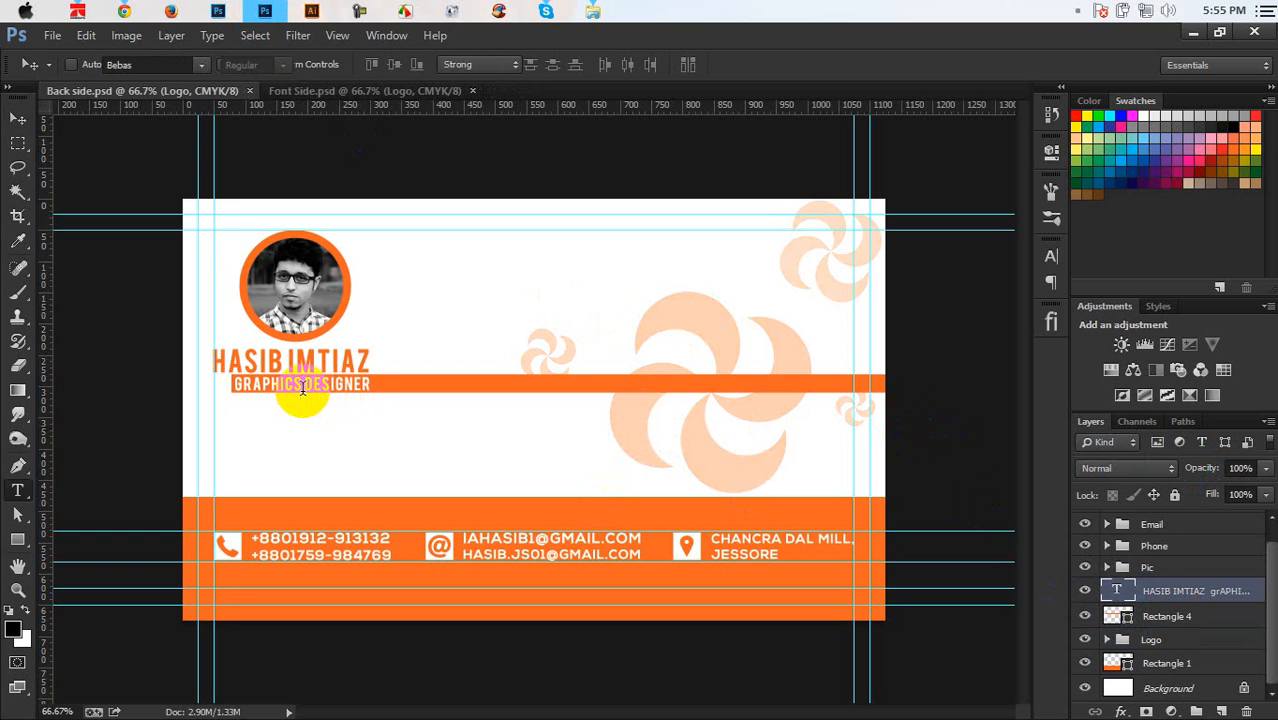
click(303, 388)
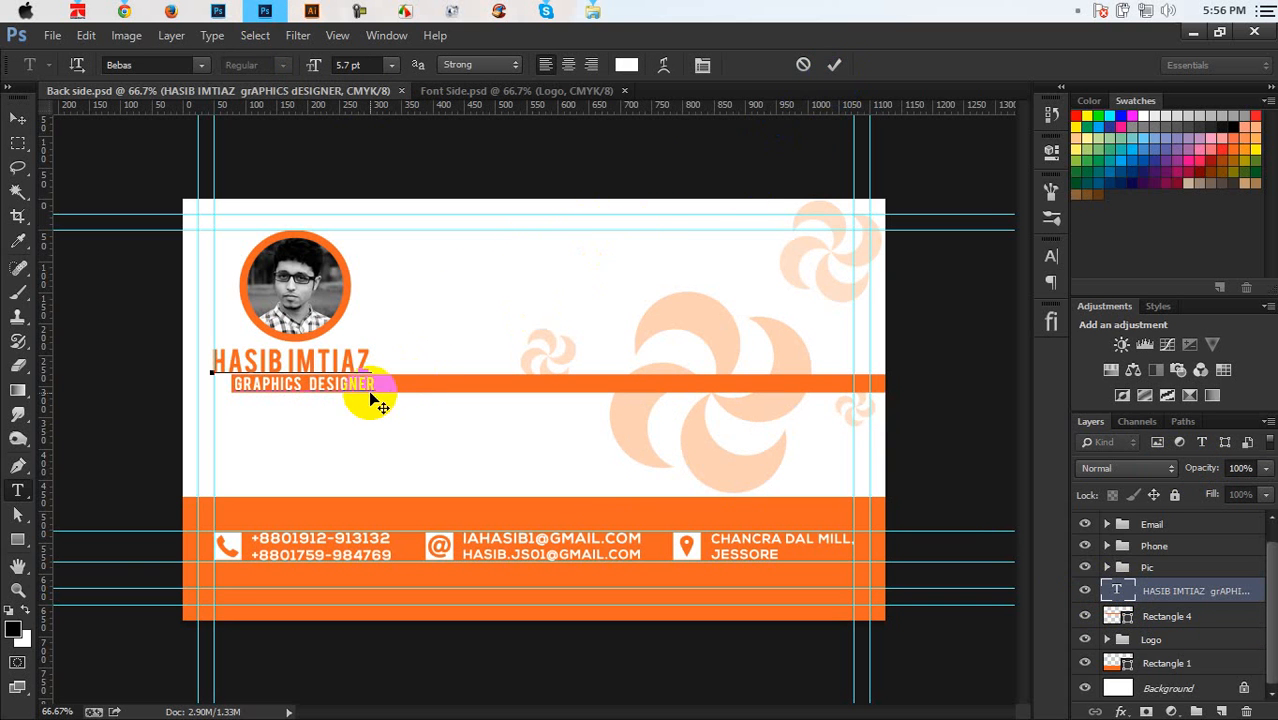
drag(375, 384, 224, 364)
click(347, 65)
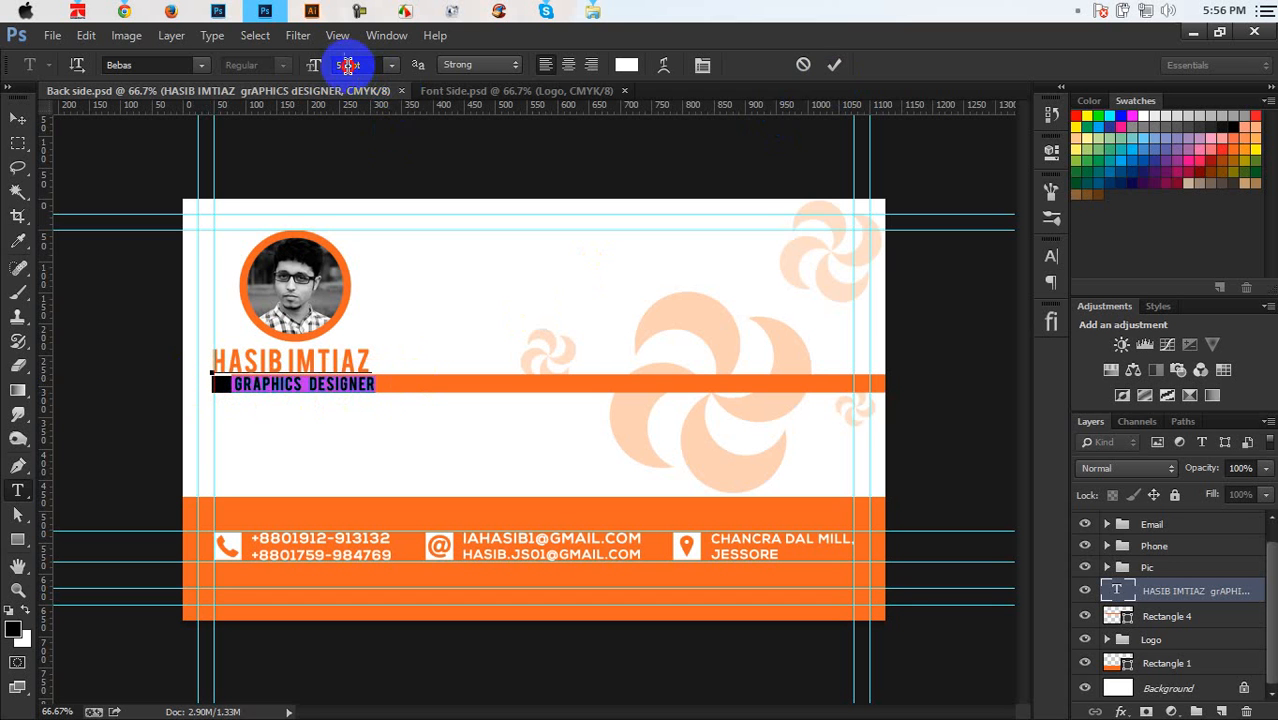
click(362, 65)
text(6)
key(Return)
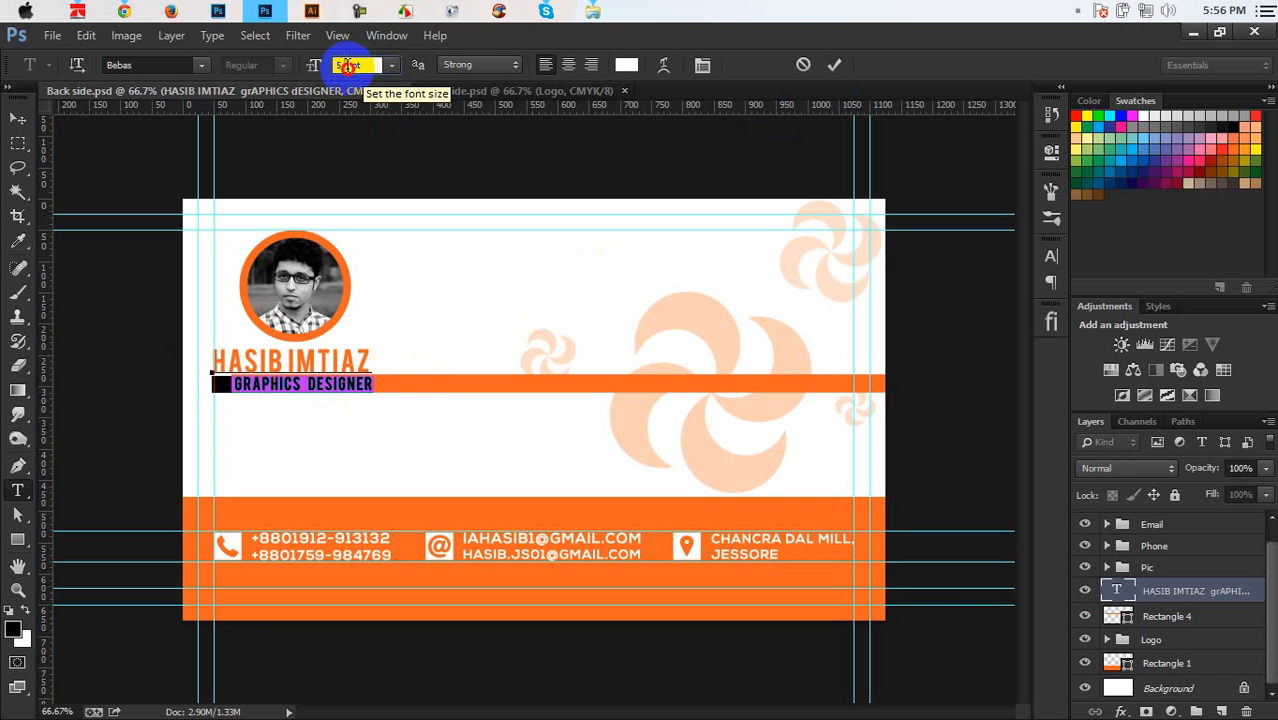
text(5.)
click(834, 65)
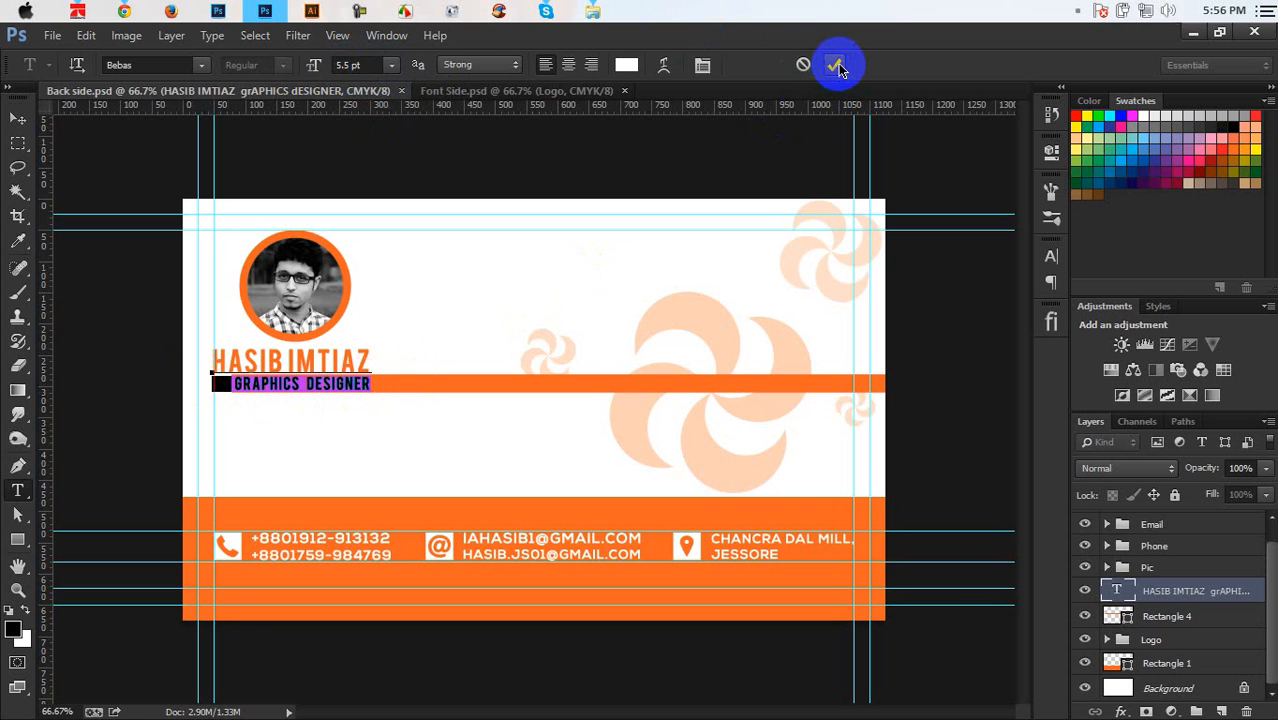
key(v)
key(ctrl+s)
click(124, 11)
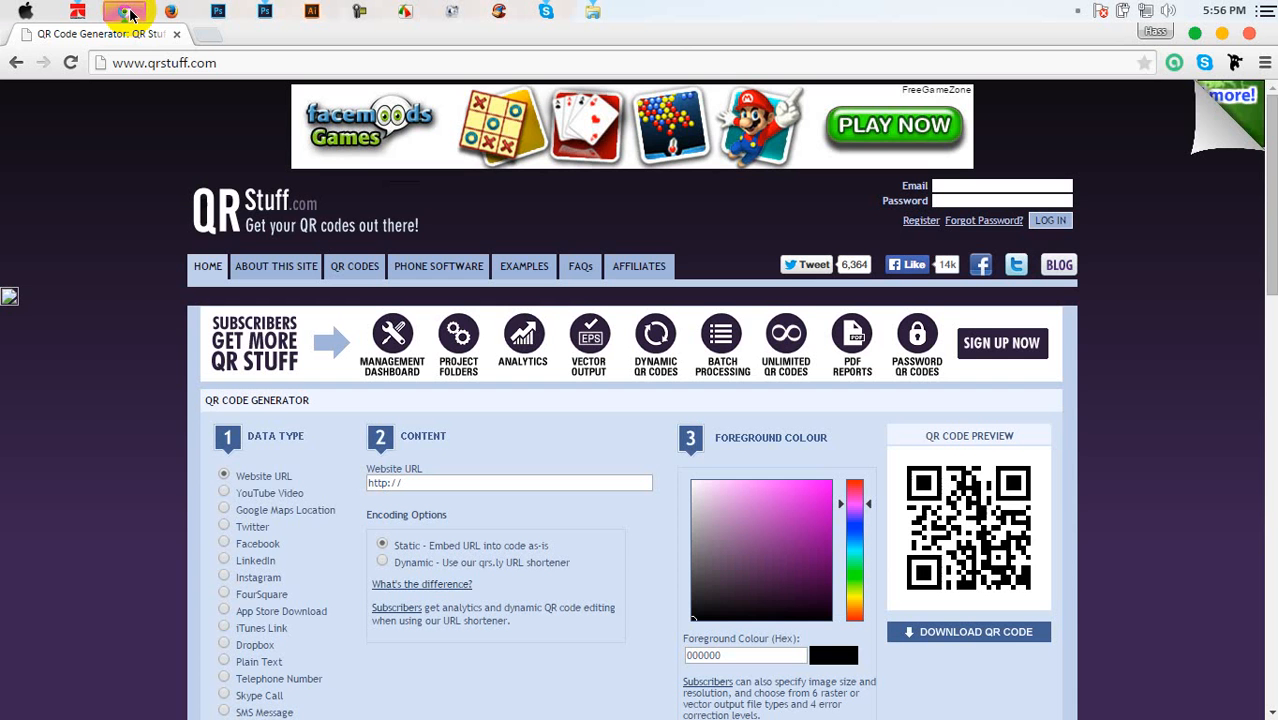
Enter 'Graphic Home' as the Website URL and try to download the QR code
scroll(692, 412, down, 3)
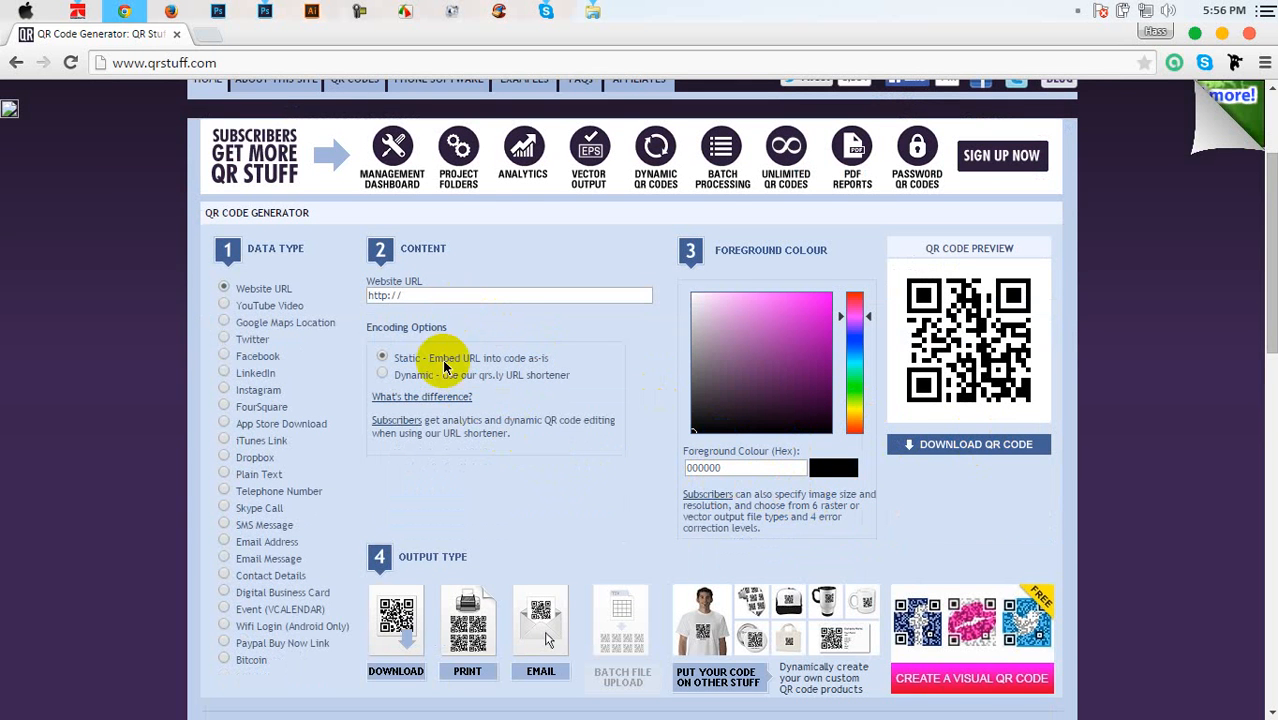
click(460, 301)
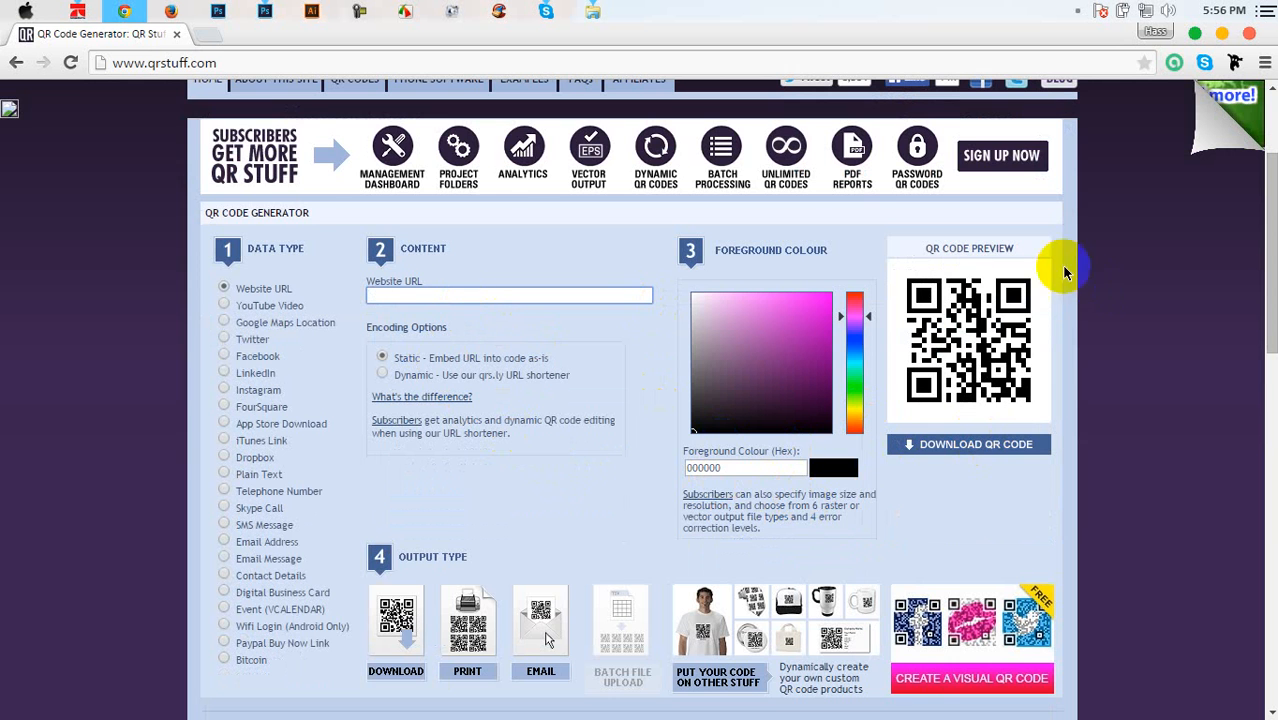
click(958, 448)
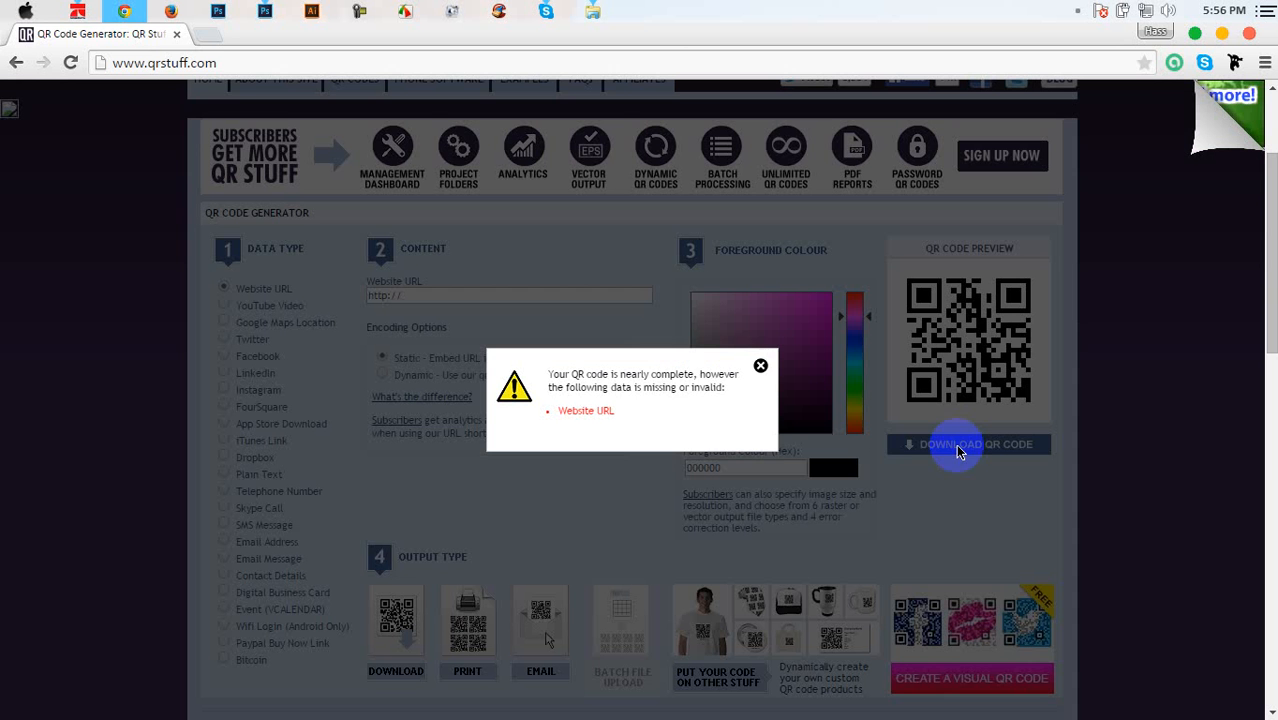
click(760, 369)
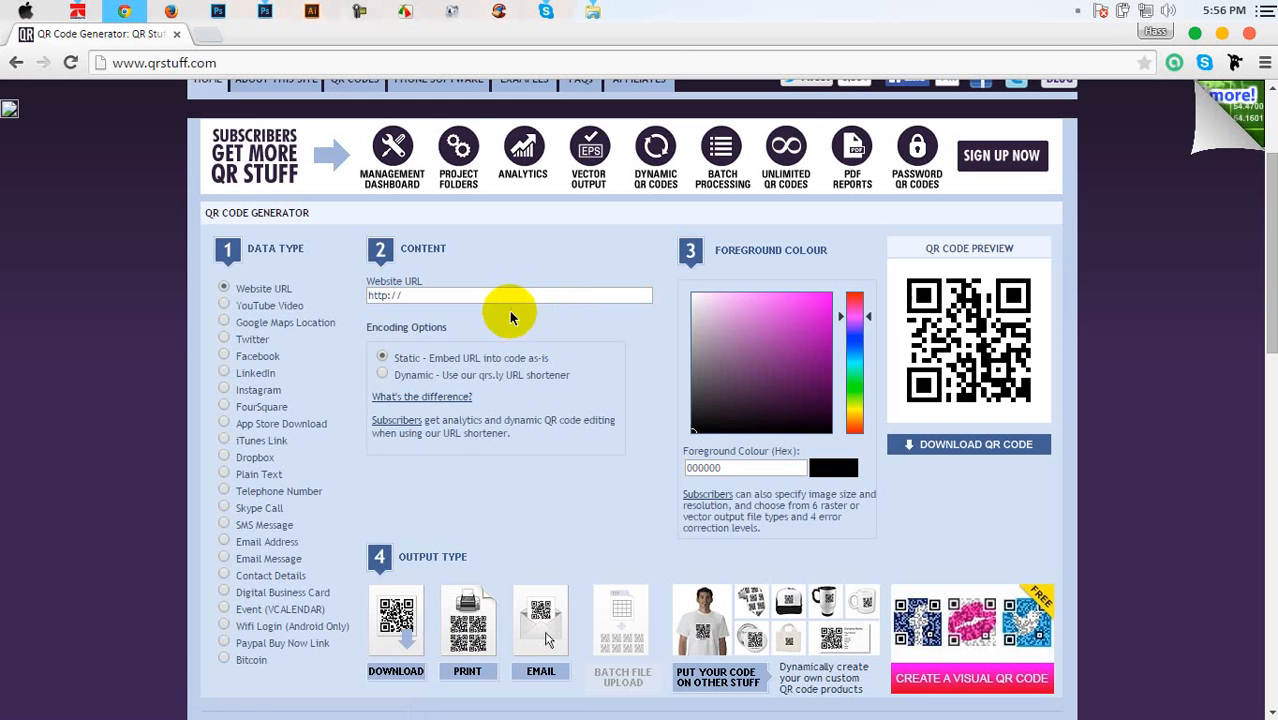
click(509, 299)
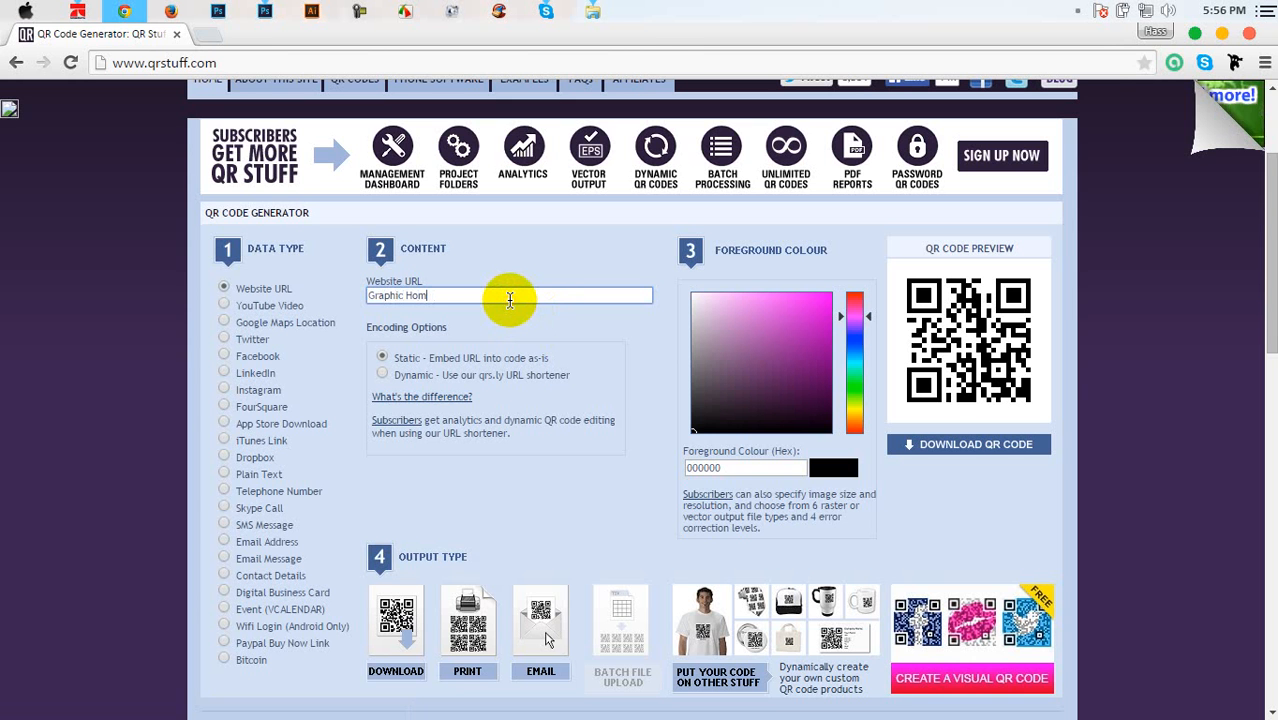
click(936, 446)
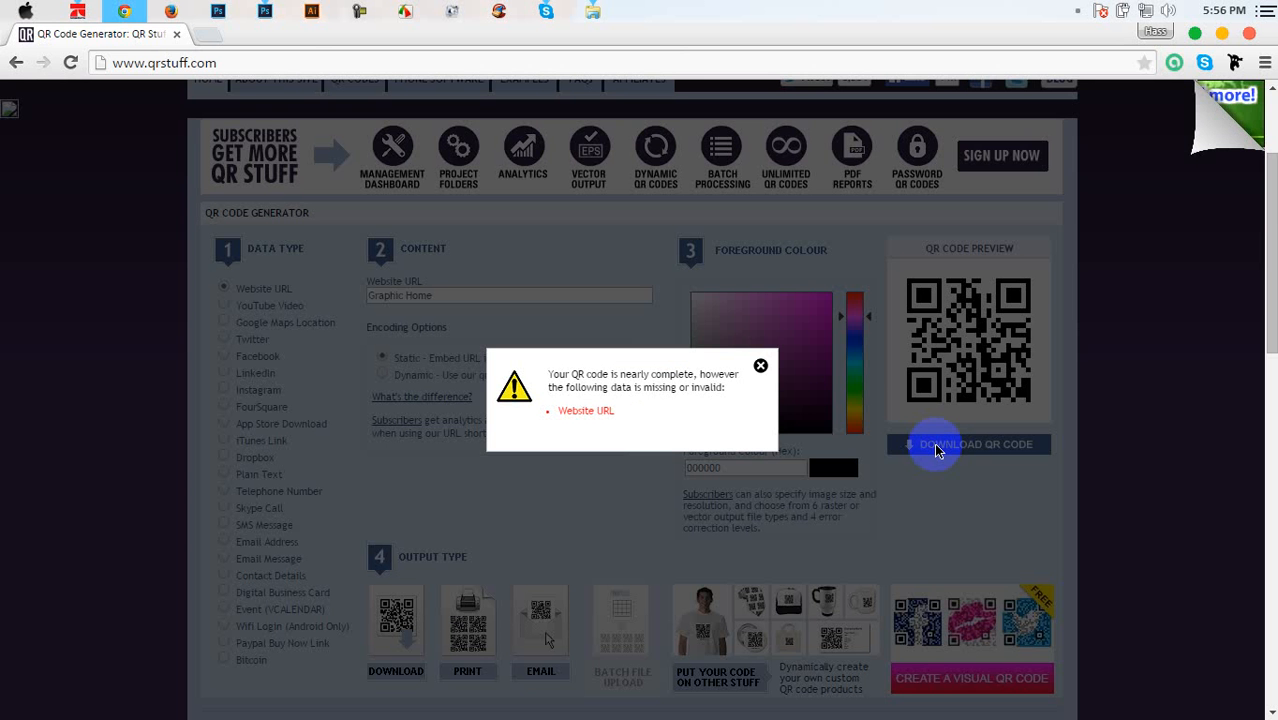
click(760, 367)
Retry the download past the missing-data warnings, then return to the search results
click(996, 343)
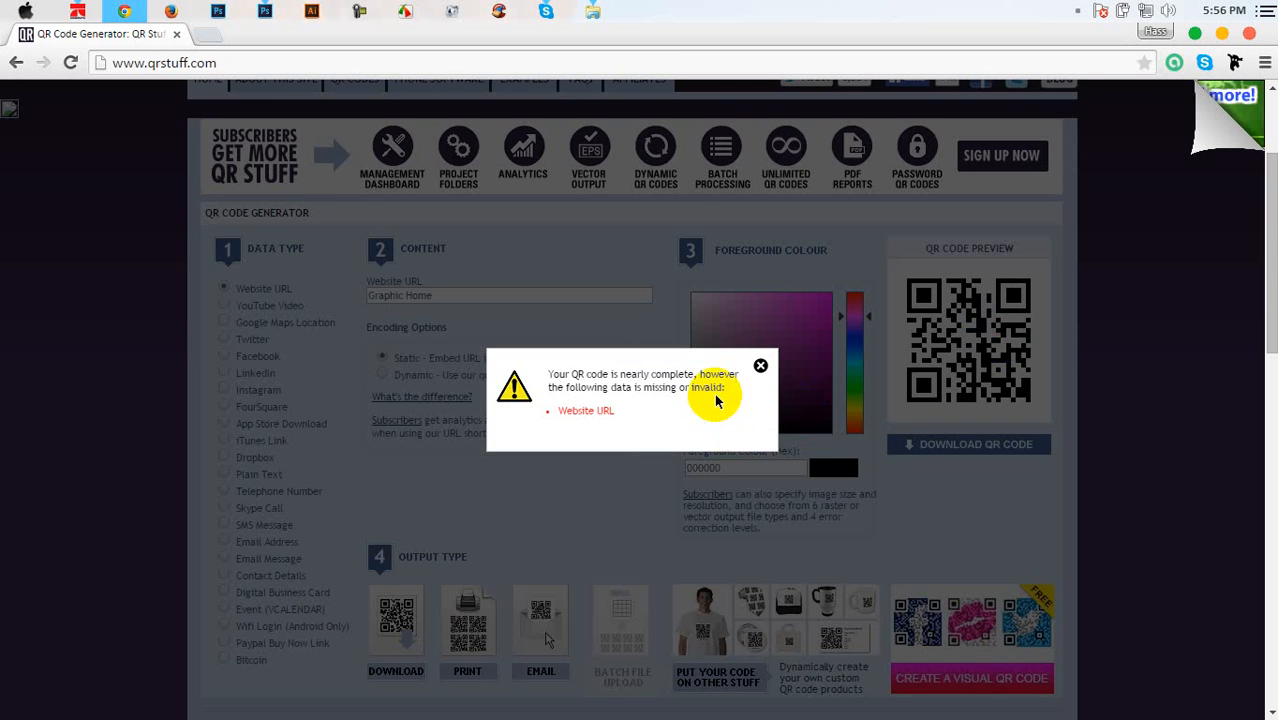
click(759, 368)
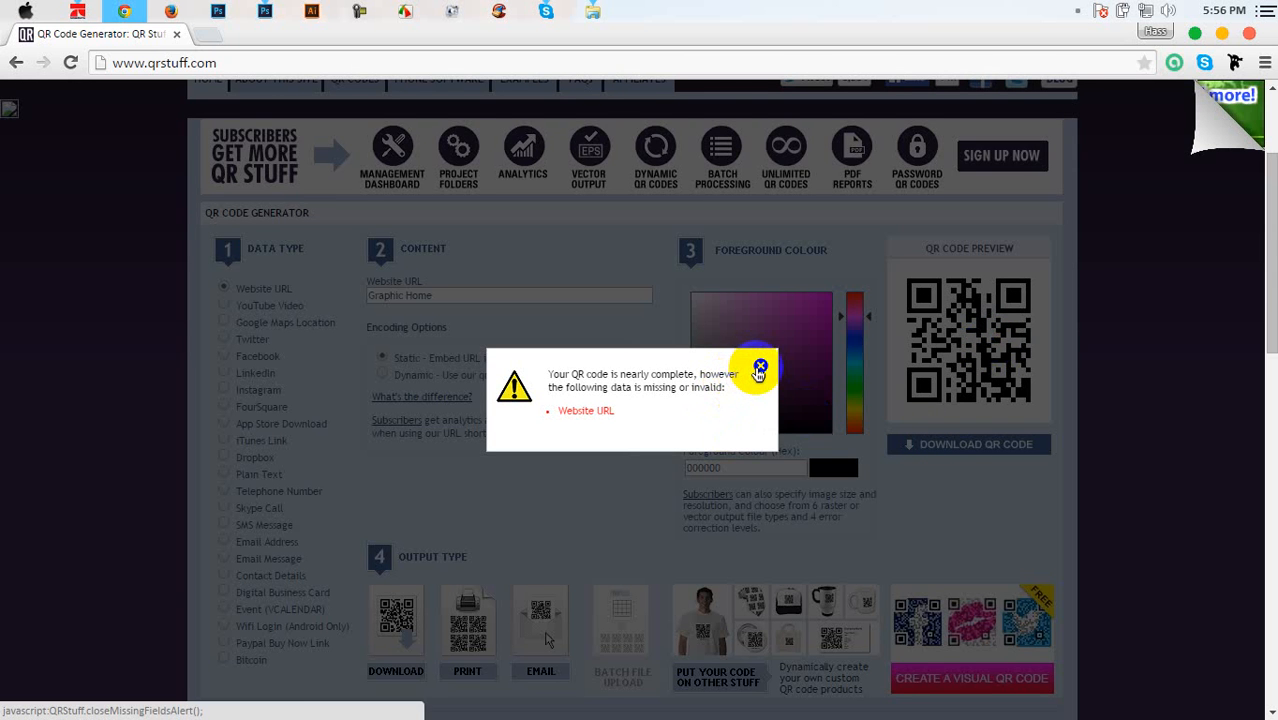
scroll(735, 413, down, 4)
scroll(500, 440, up, 2)
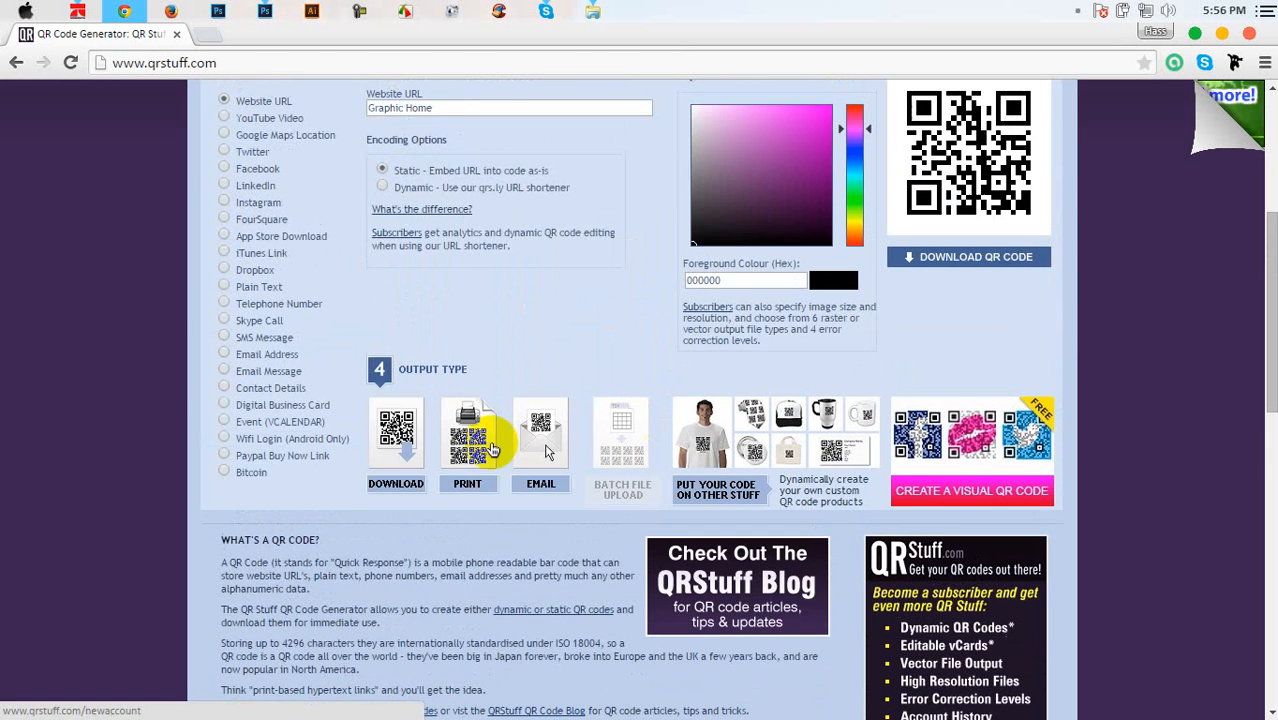
click(390, 484)
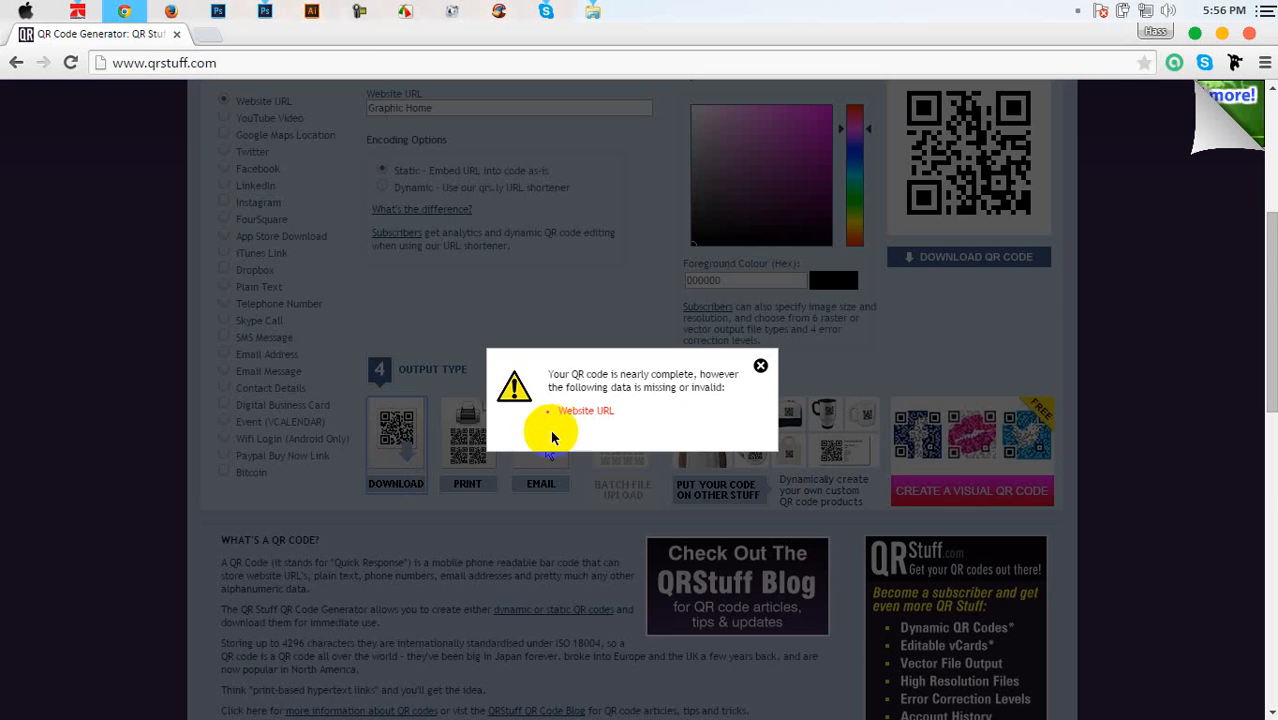
click(762, 366)
scroll(660, 373, up, 3)
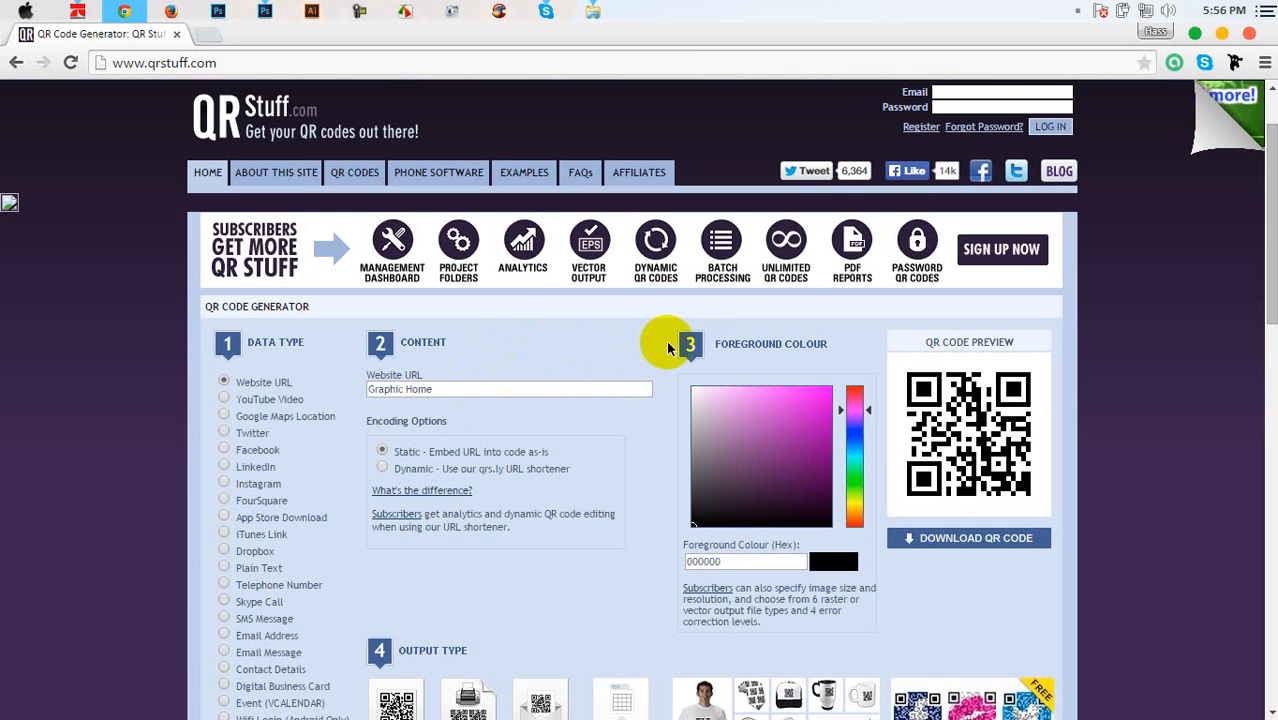
click(15, 62)
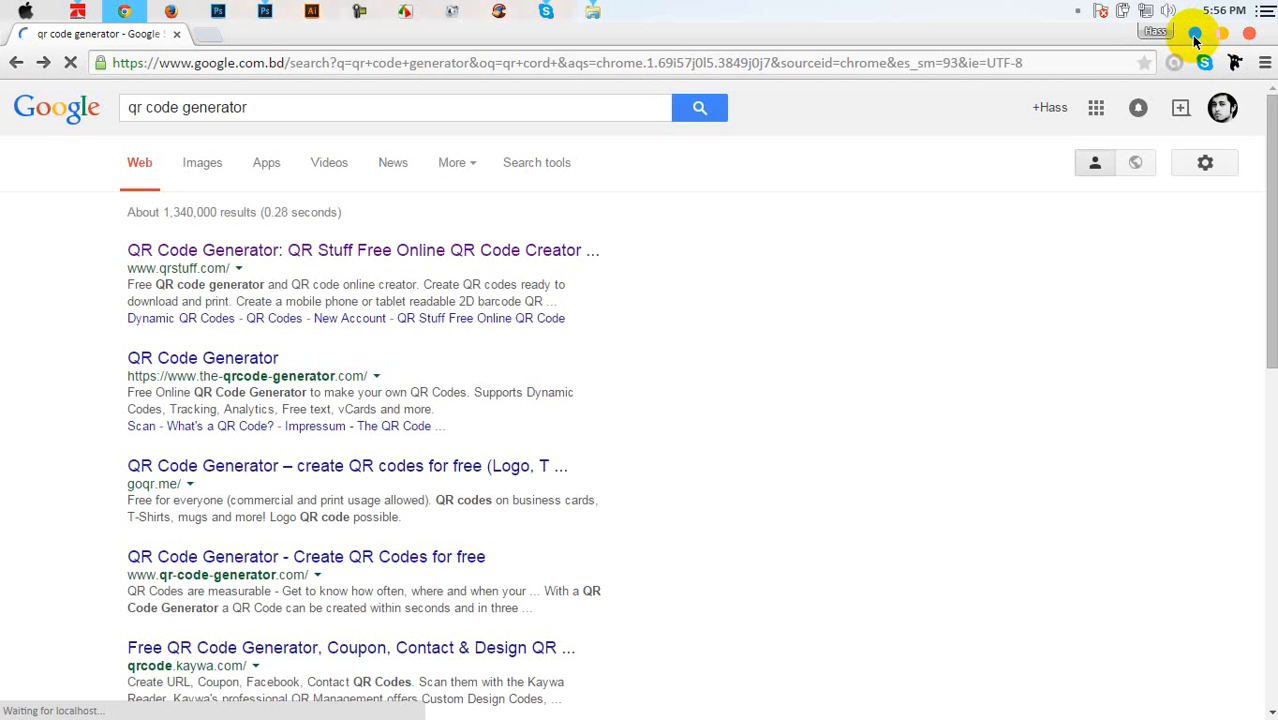
Look at the Media (E:) drive contents, then return to the search results
click(1194, 36)
click(1190, 38)
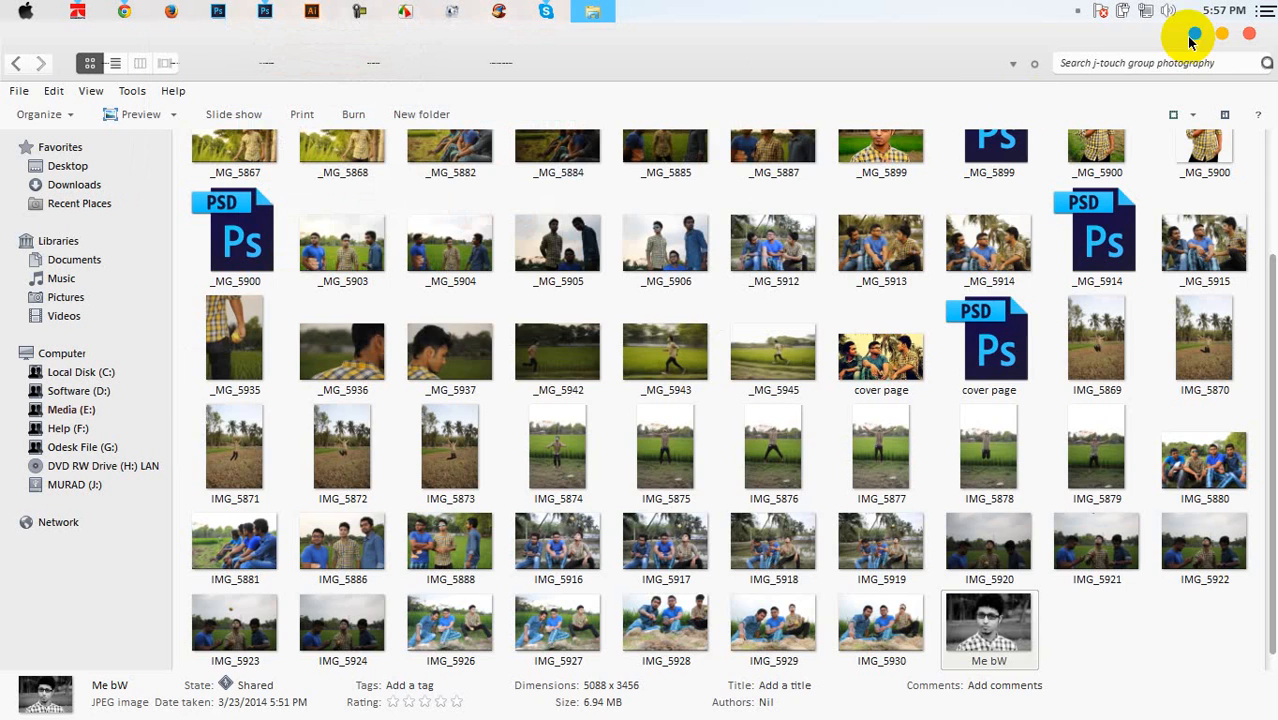
click(62, 410)
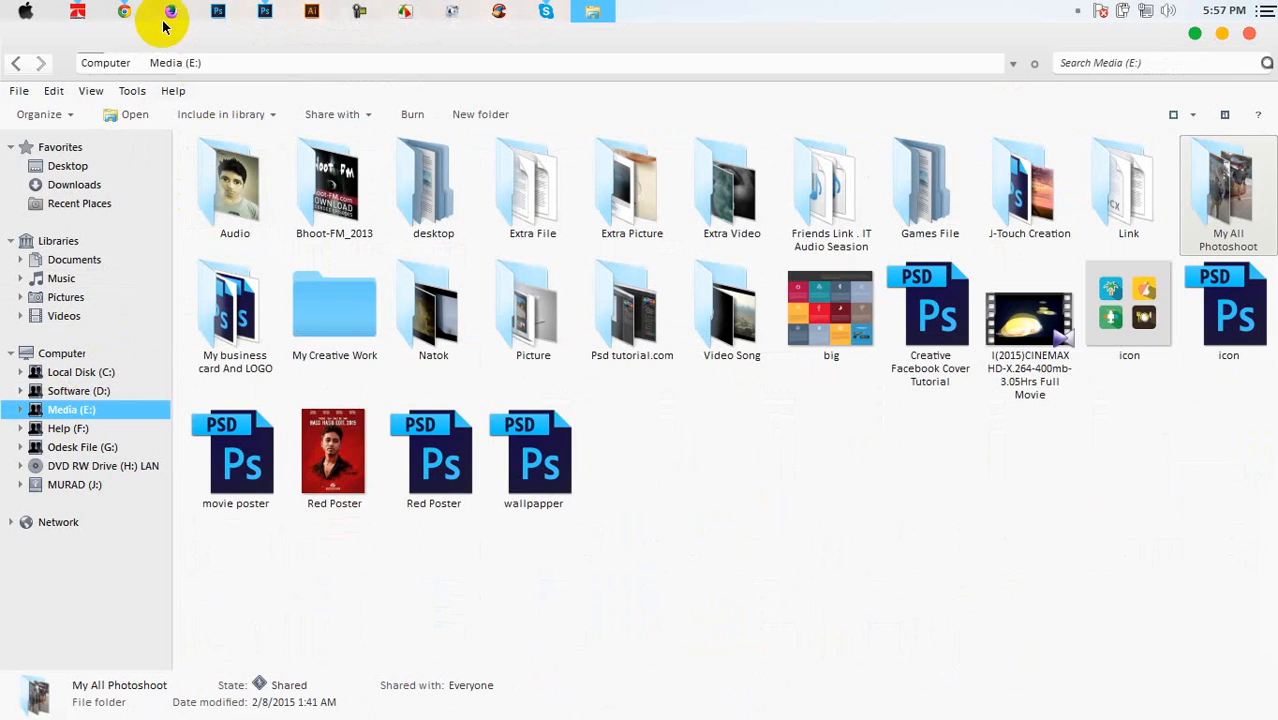
click(124, 11)
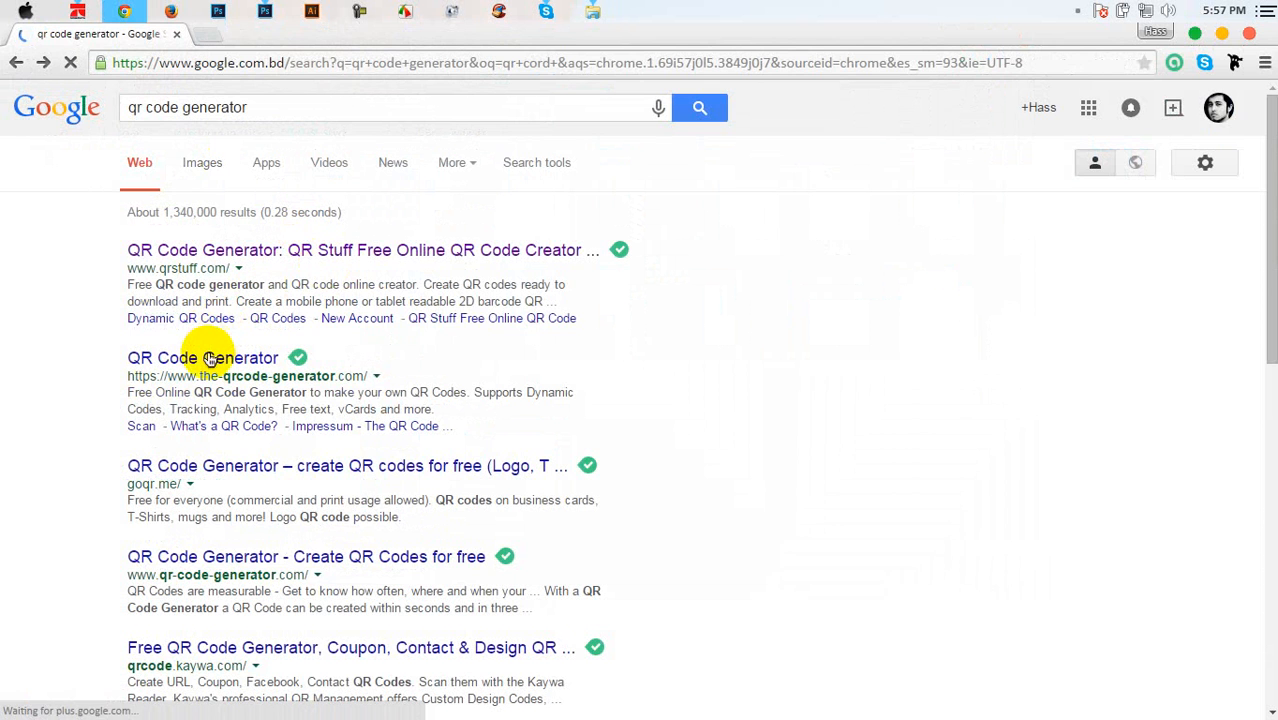
Open three QR generator results in new tabs and browse the goqr.me generator page
middle_click(210, 358)
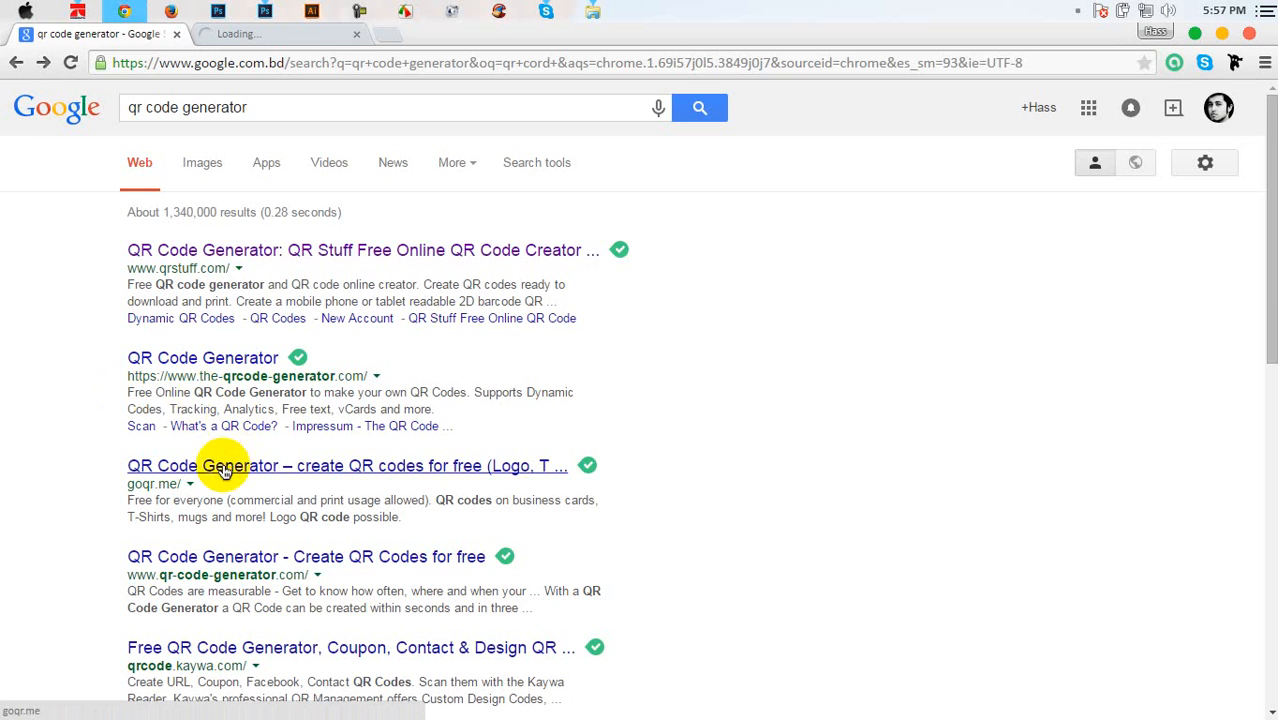
middle_click(225, 470)
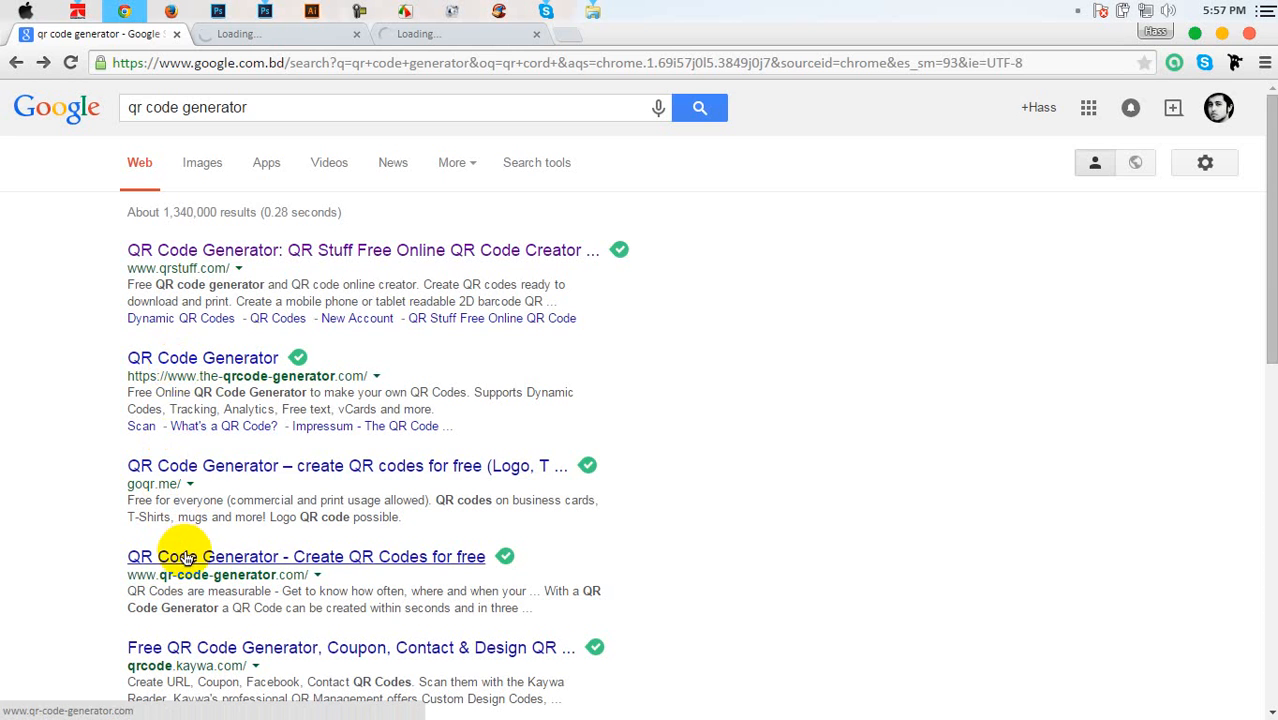
middle_click(186, 557)
scroll(88, 440, down, 2)
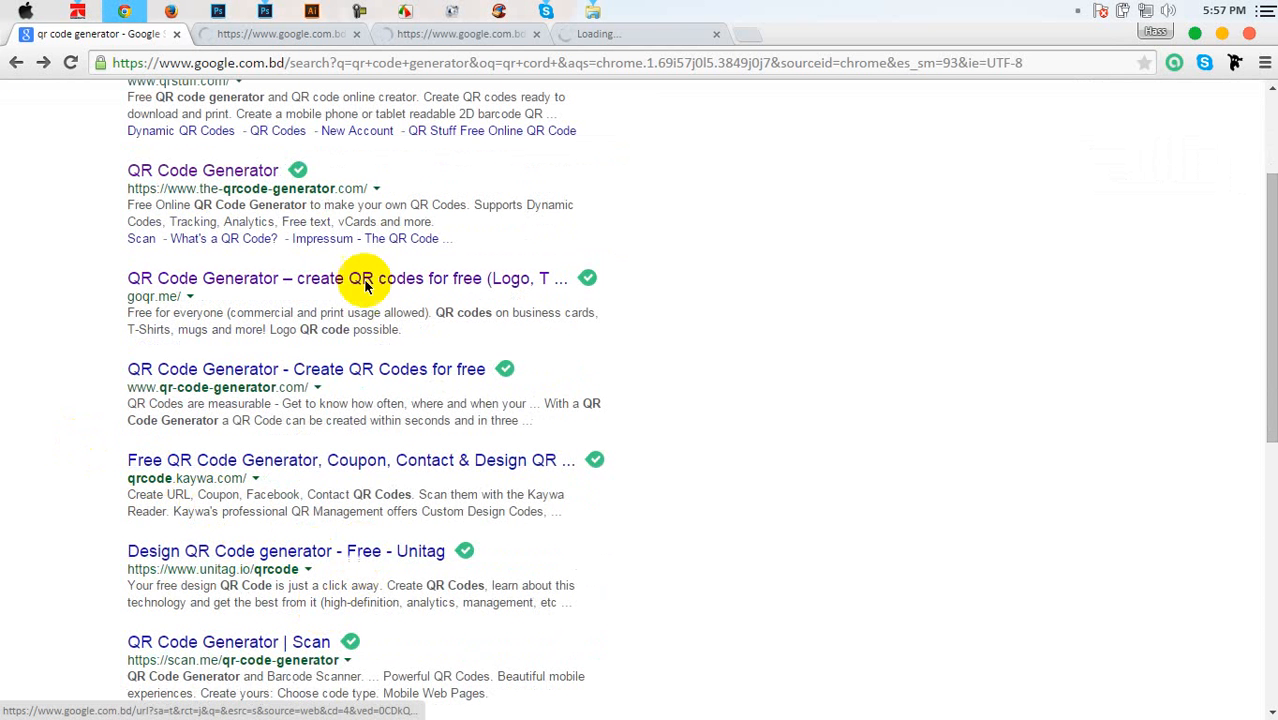
click(443, 31)
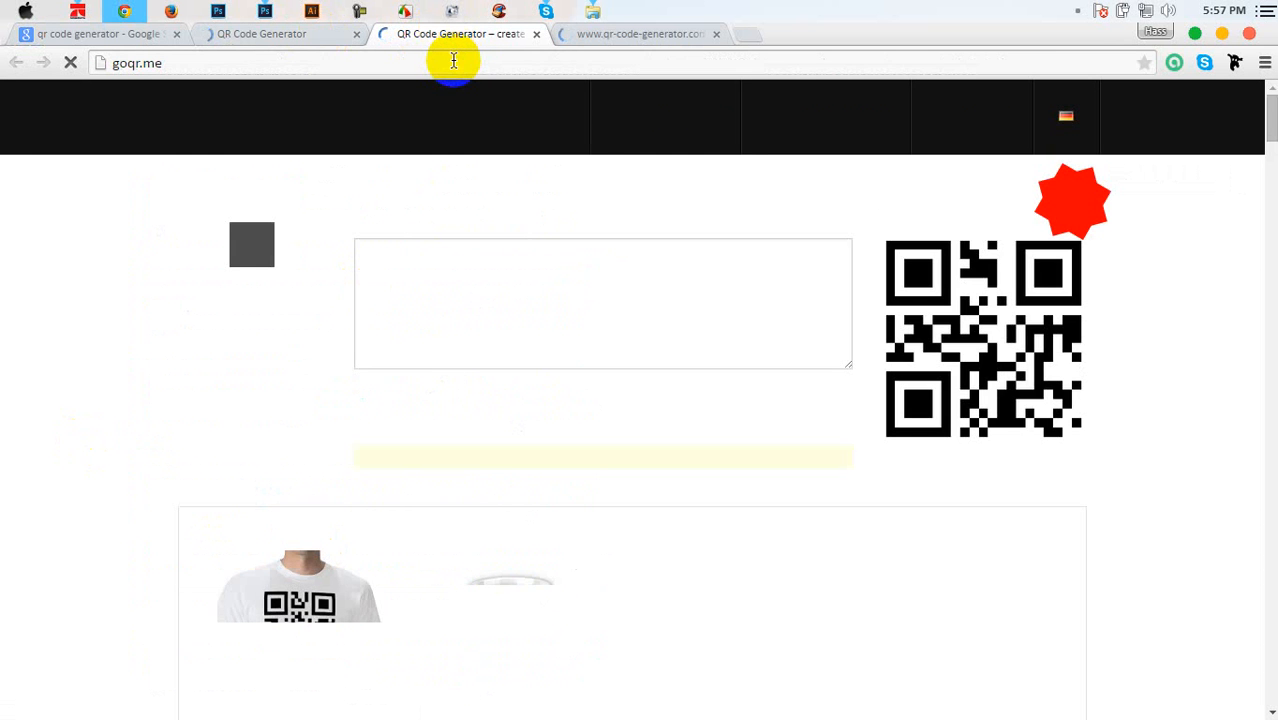
scroll(410, 250, down, 4)
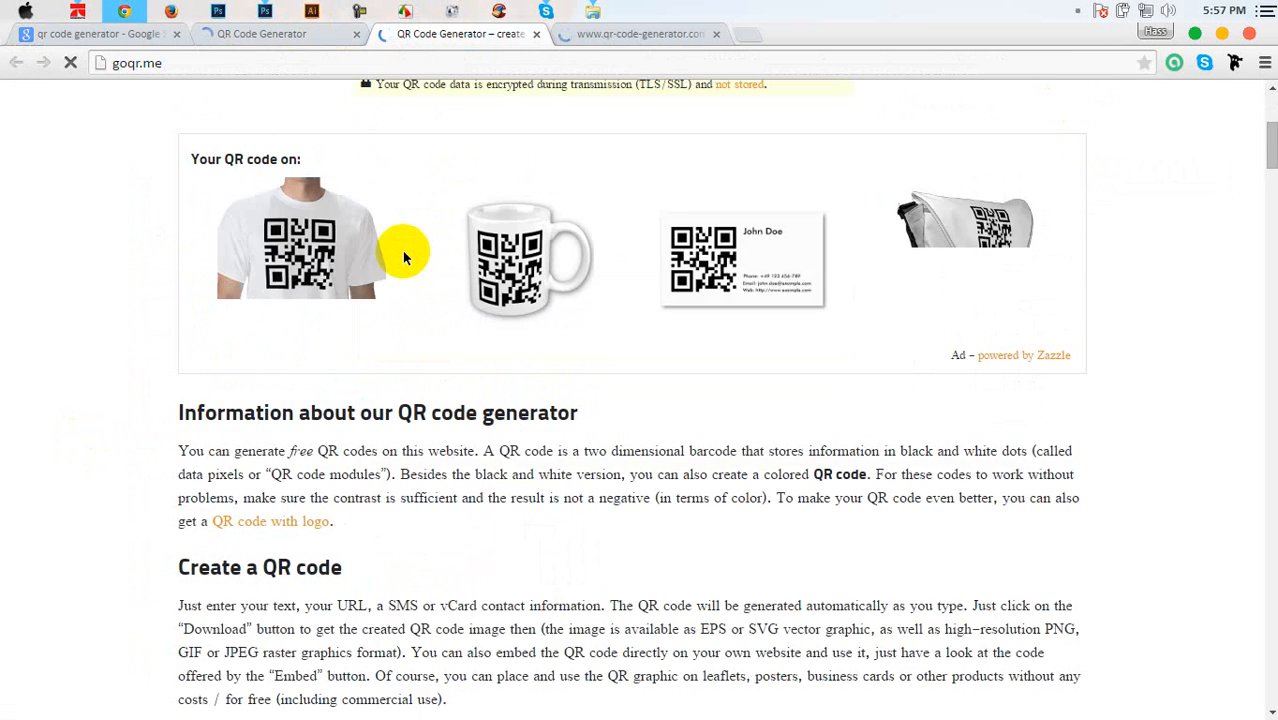
scroll(405, 256, up, 4)
scroll(312, 343, down, 3)
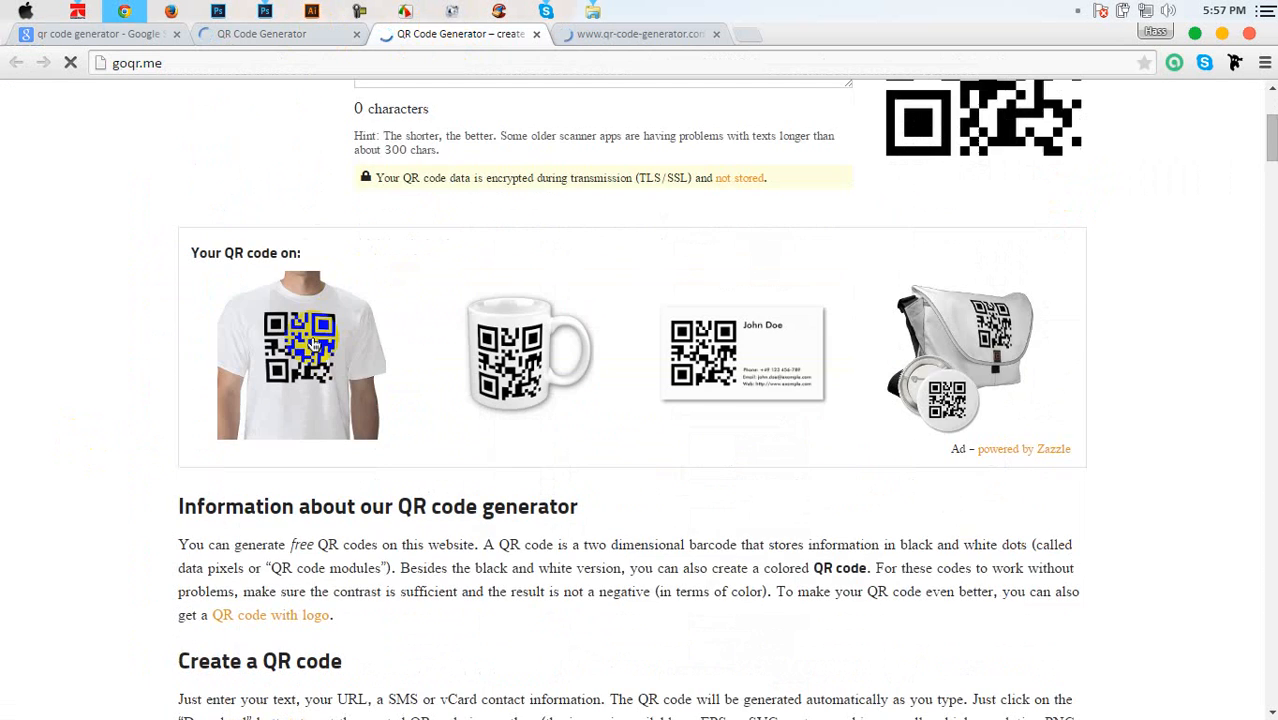
scroll(665, 228, up, 3)
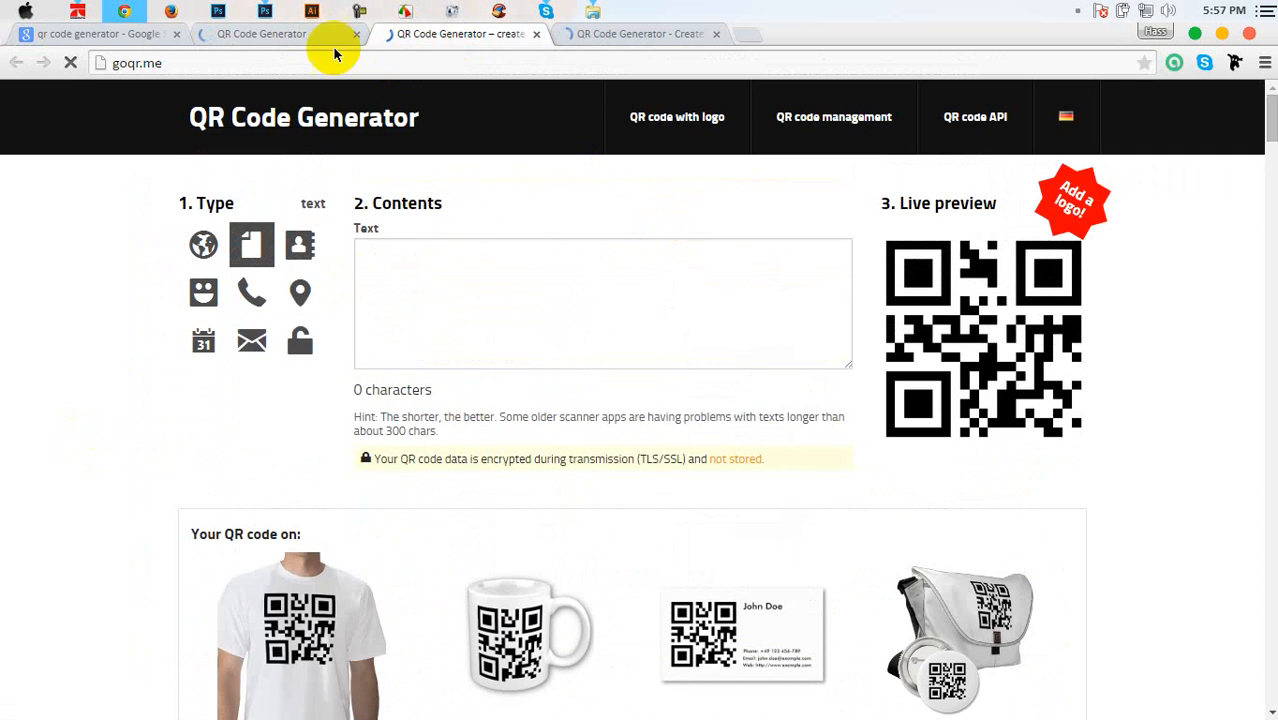
Enter 'Graphic Home' as Free Text on the-qrcode-generator.com
click(300, 33)
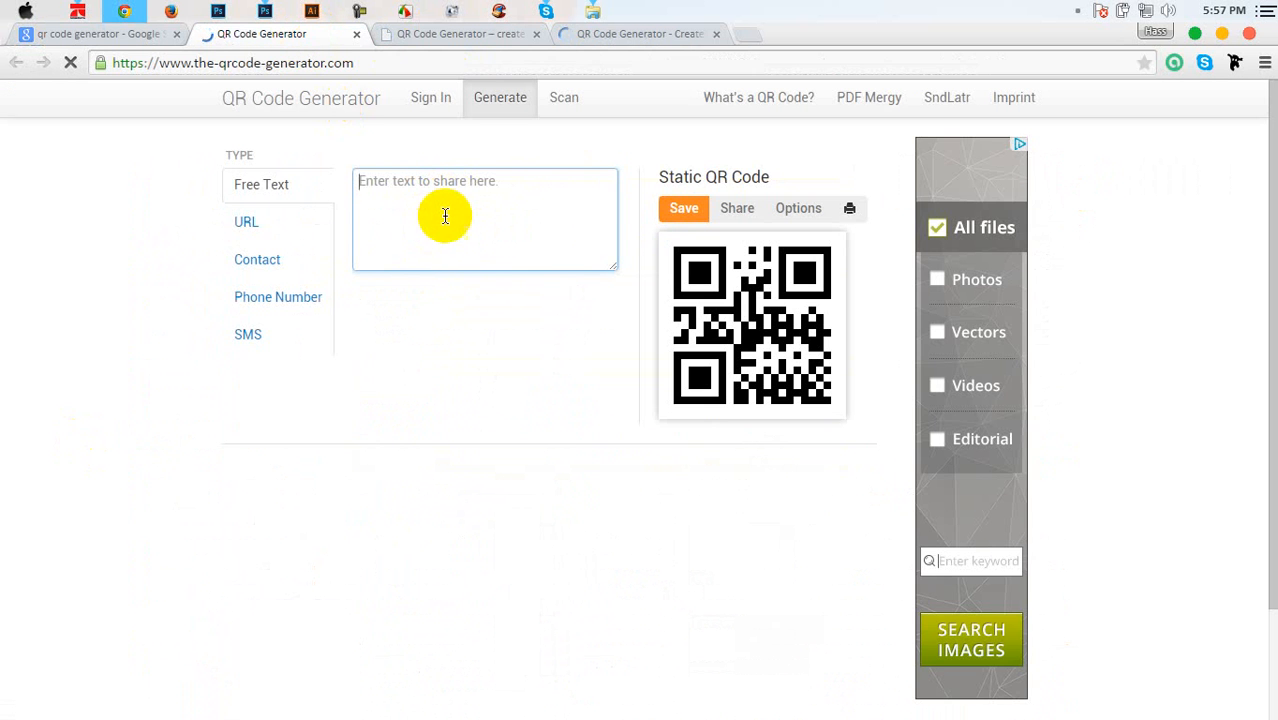
text(Gra)
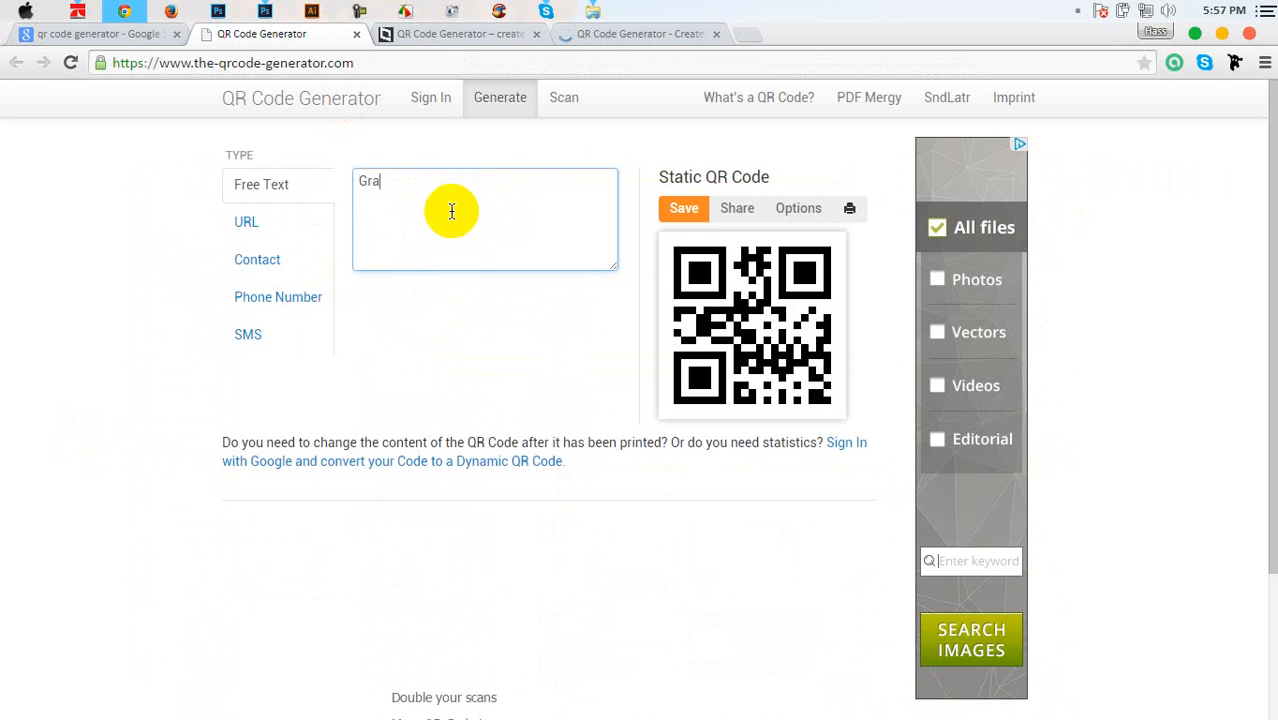
text(phics)
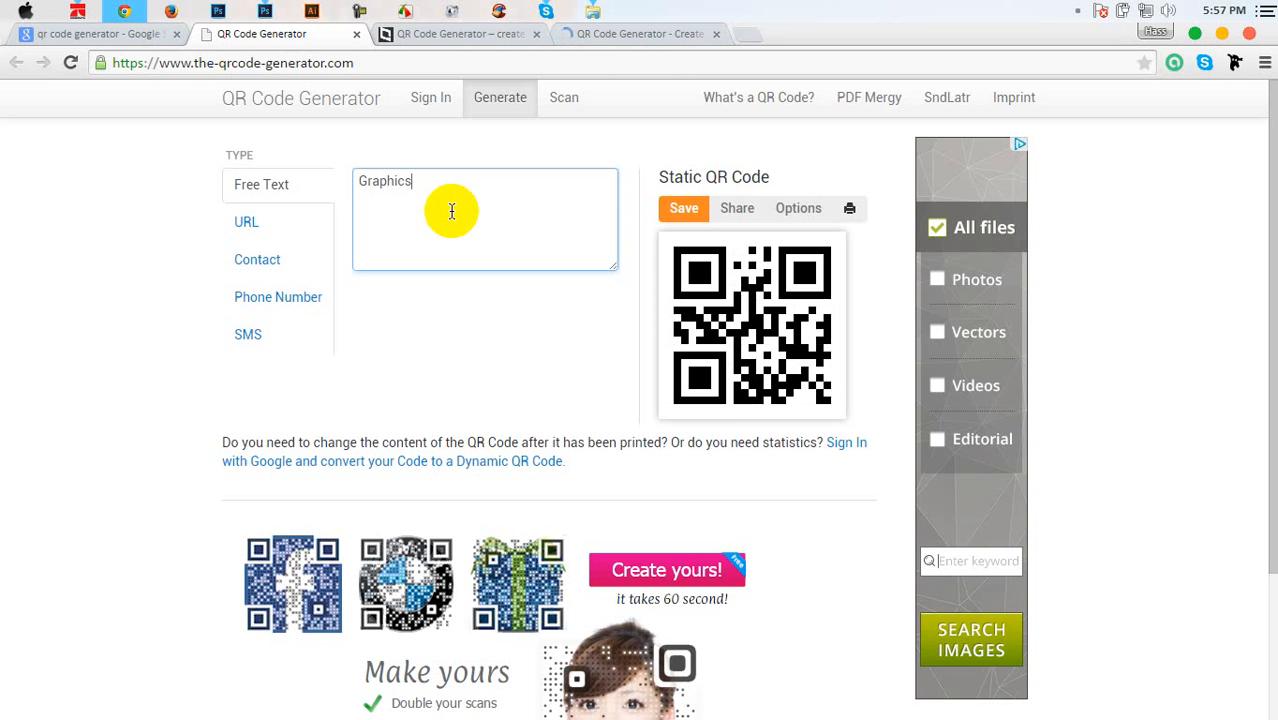
key(BackSpace)
text(Home)
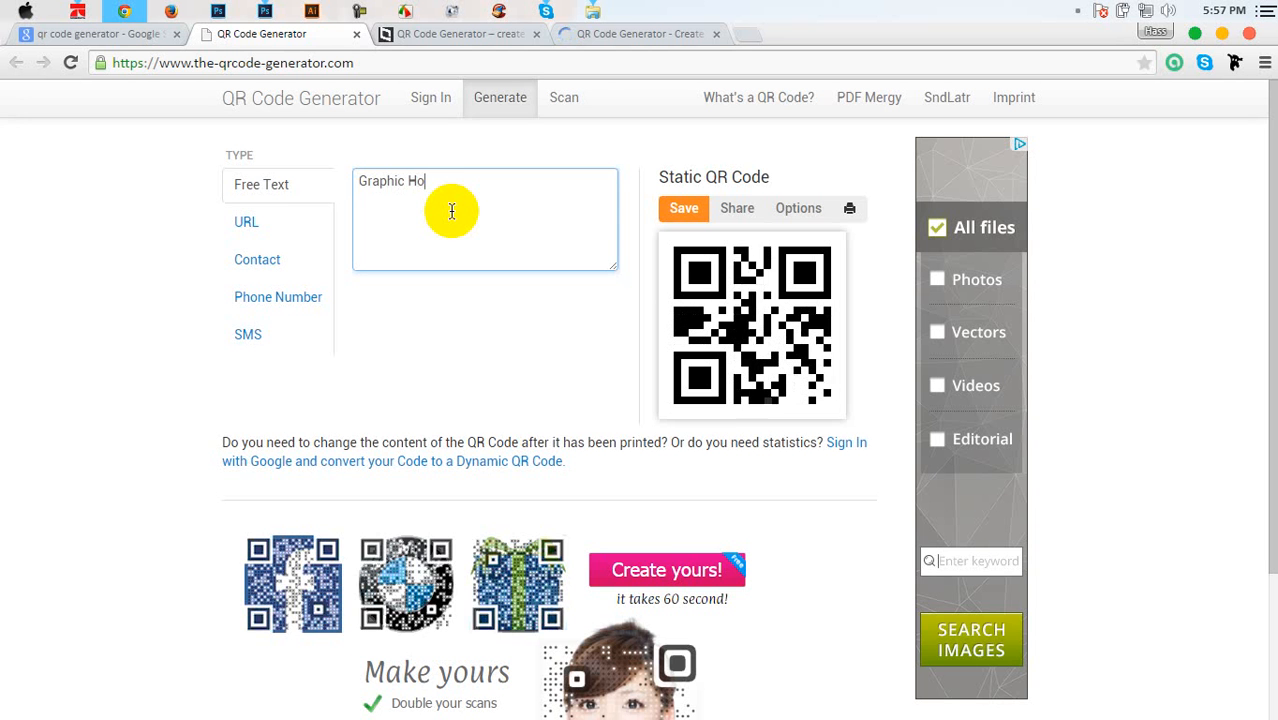
Download the QR code as qrcode.png and open it
click(688, 209)
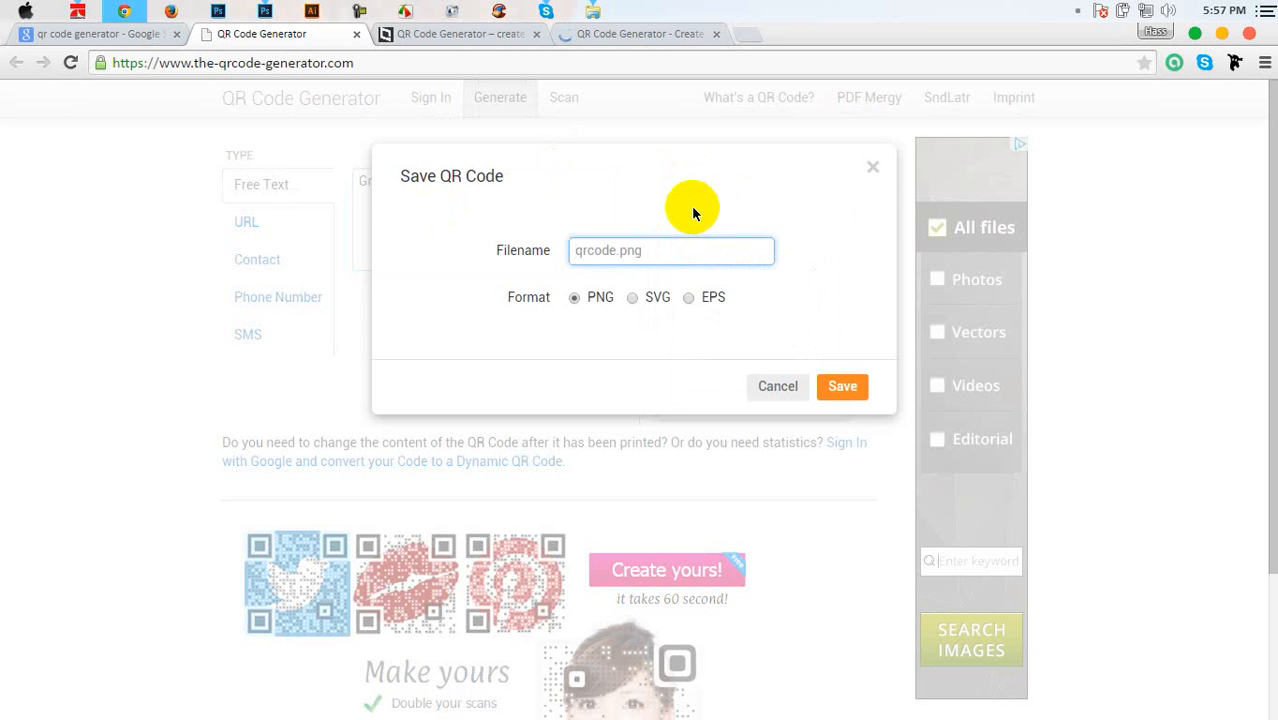
click(843, 388)
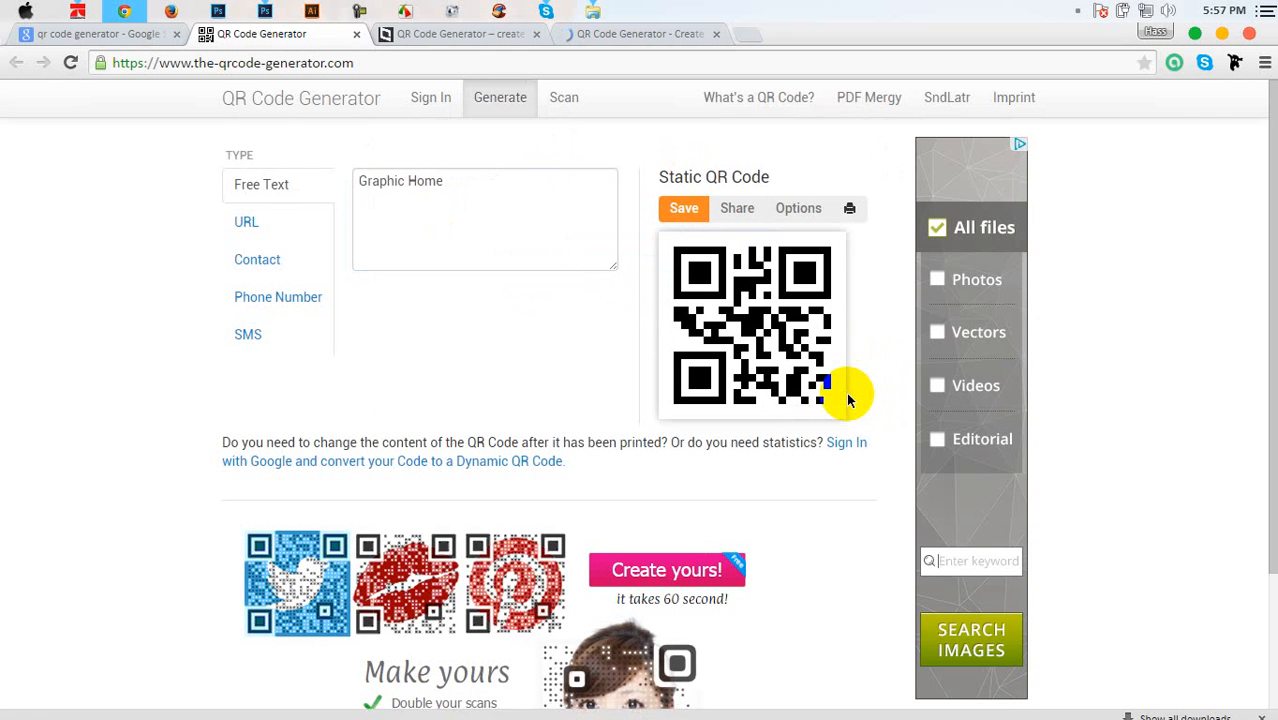
click(188, 694)
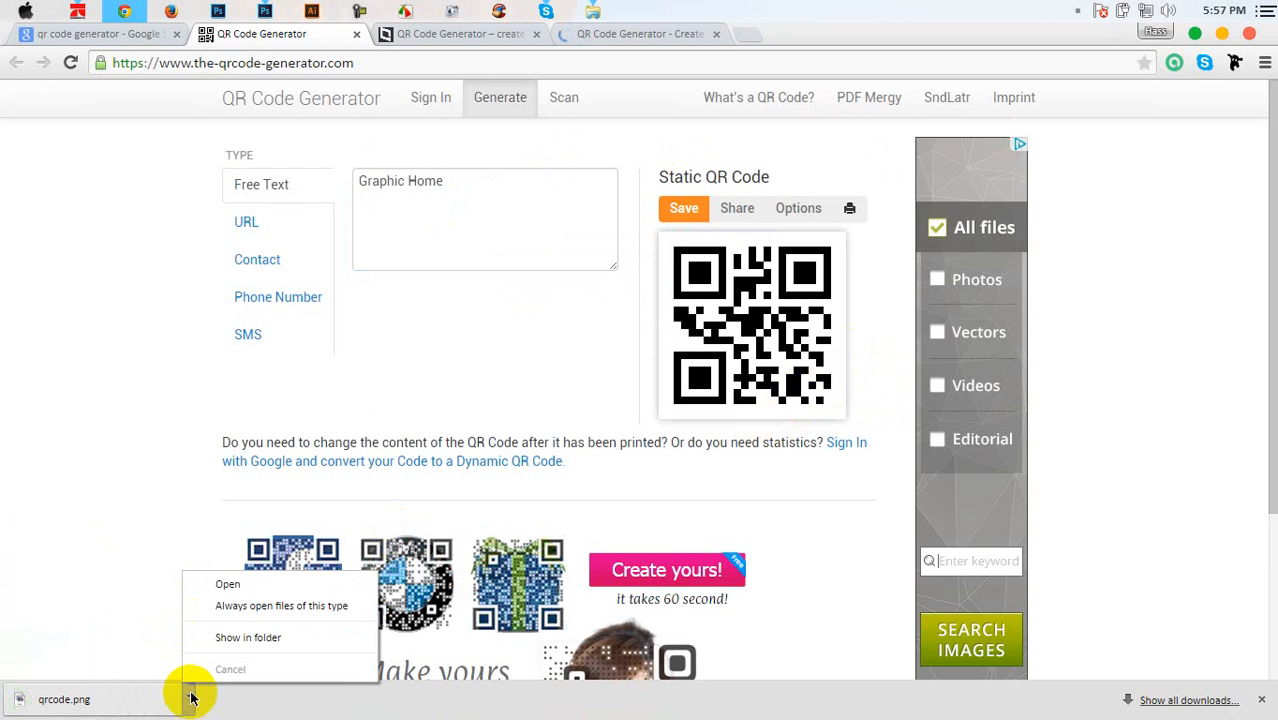
click(239, 586)
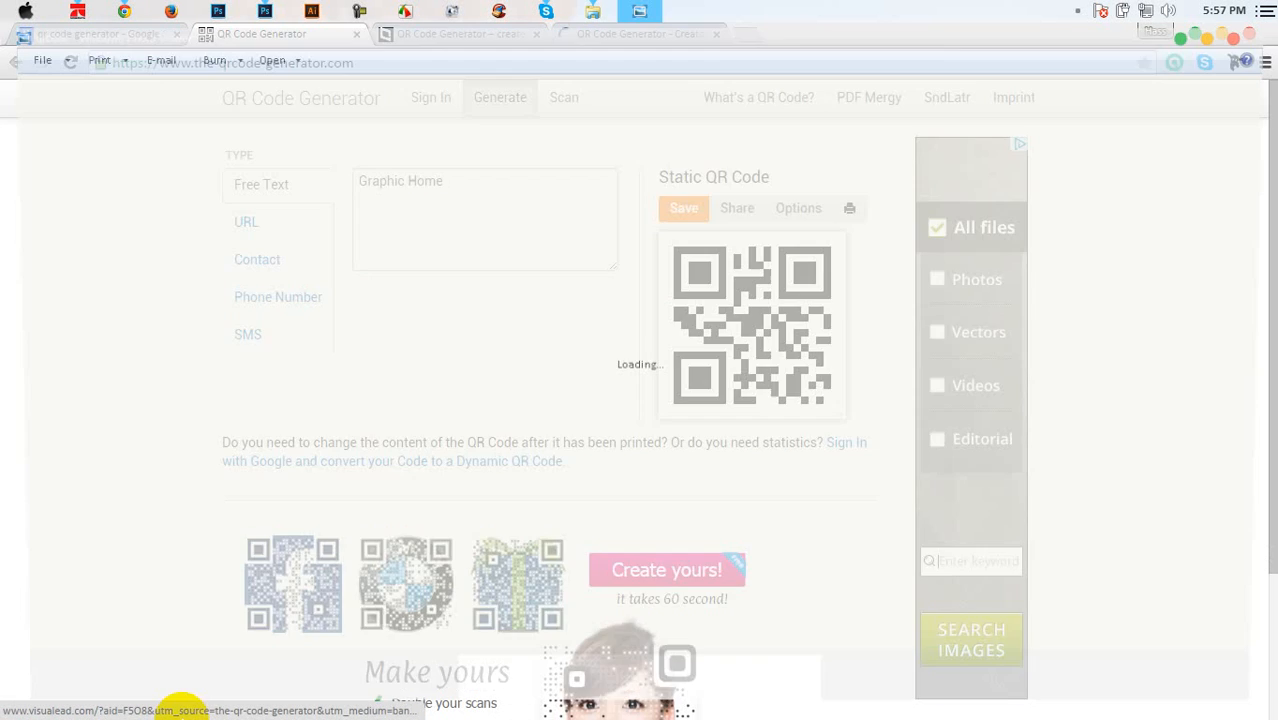
Open the folder containing qrcode.png from the photo viewer
right_click(631, 342)
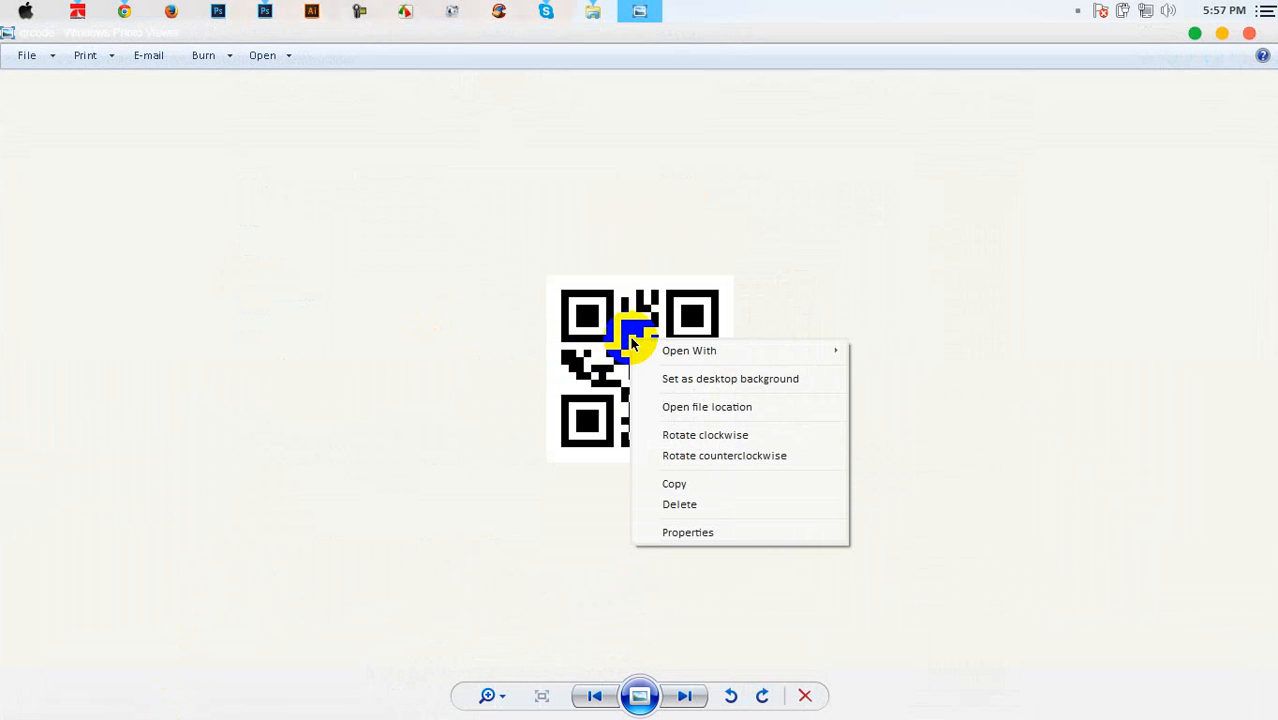
mouse_move(733, 360)
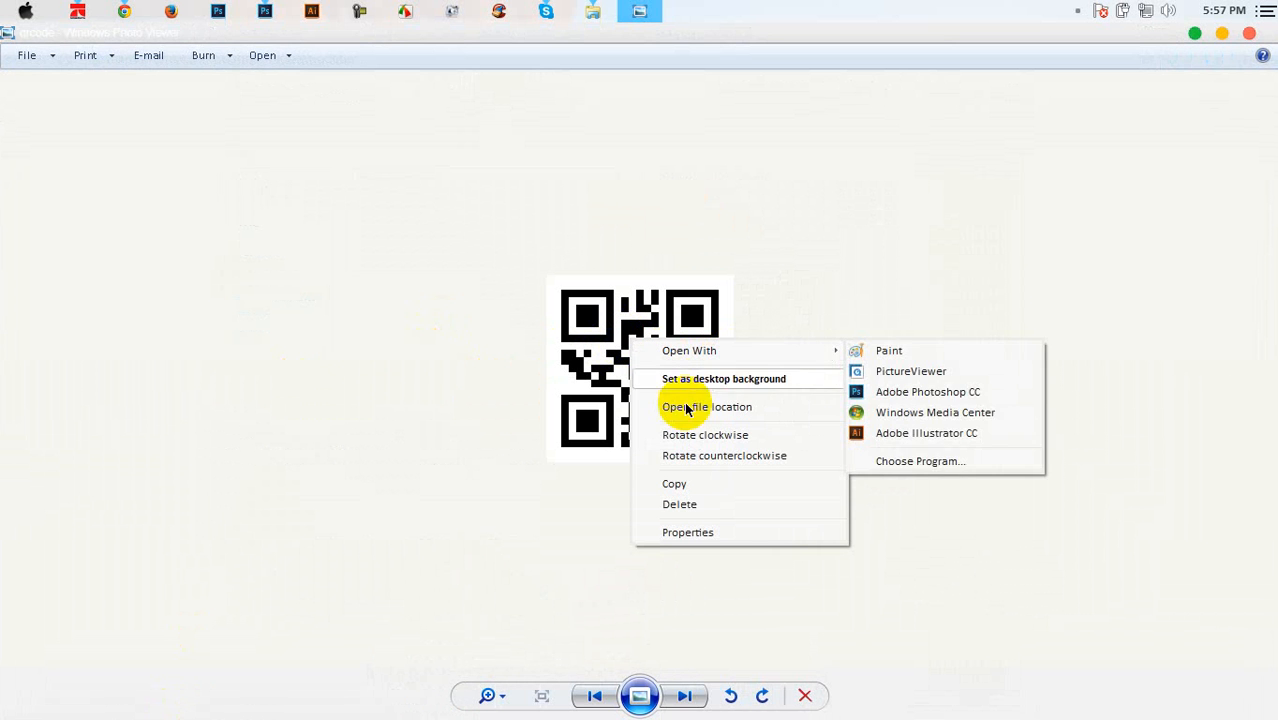
click(574, 378)
click(22, 11)
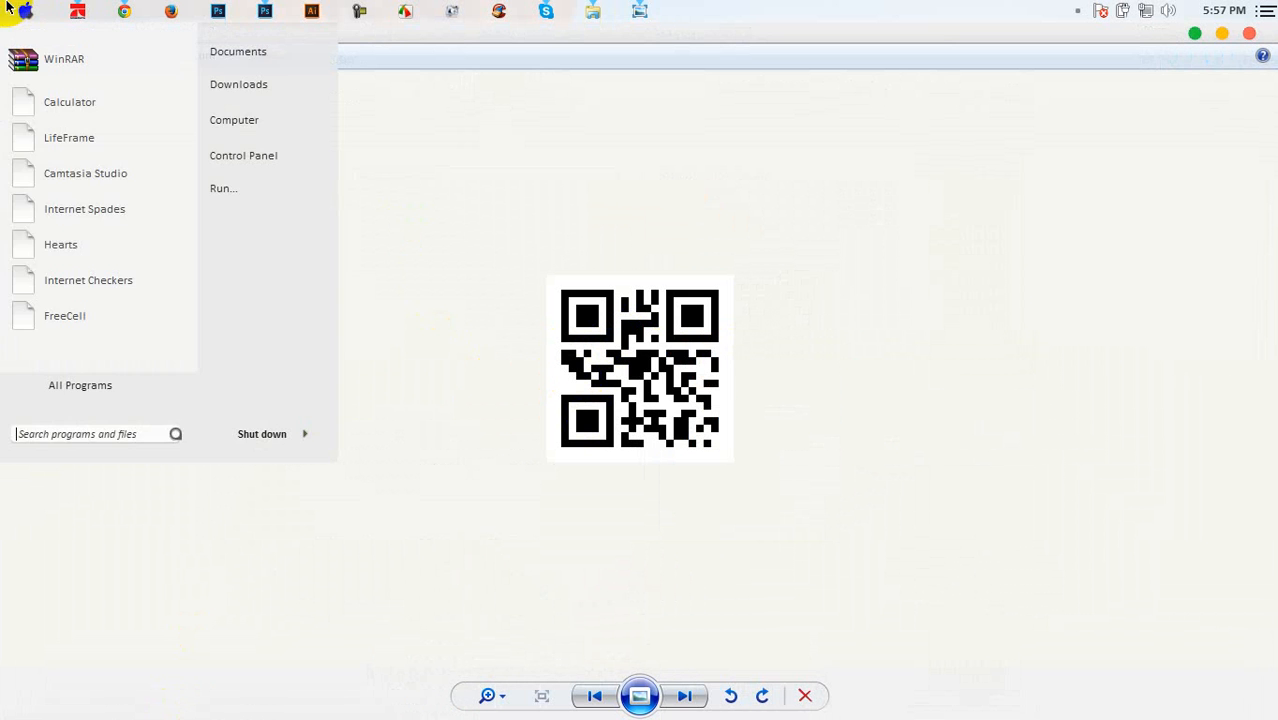
click(687, 350)
right_click(690, 354)
click(738, 421)
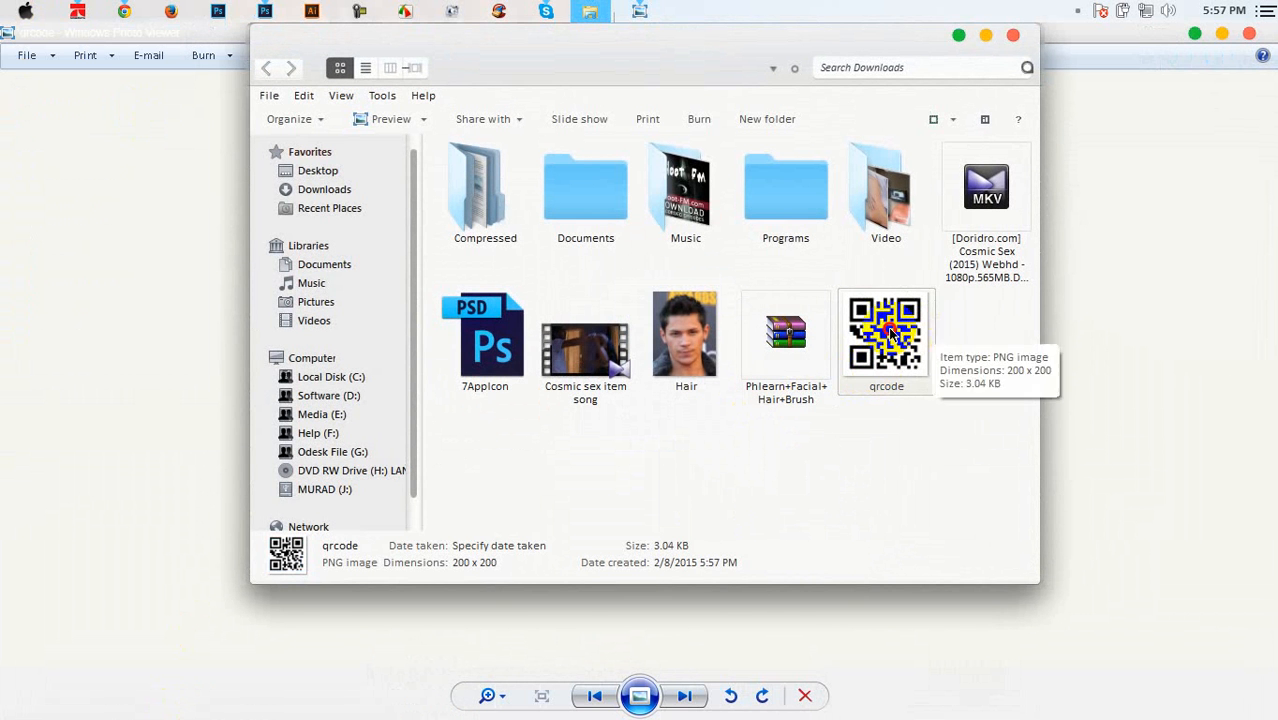
Place qrcode.png onto the card's back side, scaled to about 21%
click(265, 12)
drag(344, 80, 679, 322)
drag(744, 201, 818, 411)
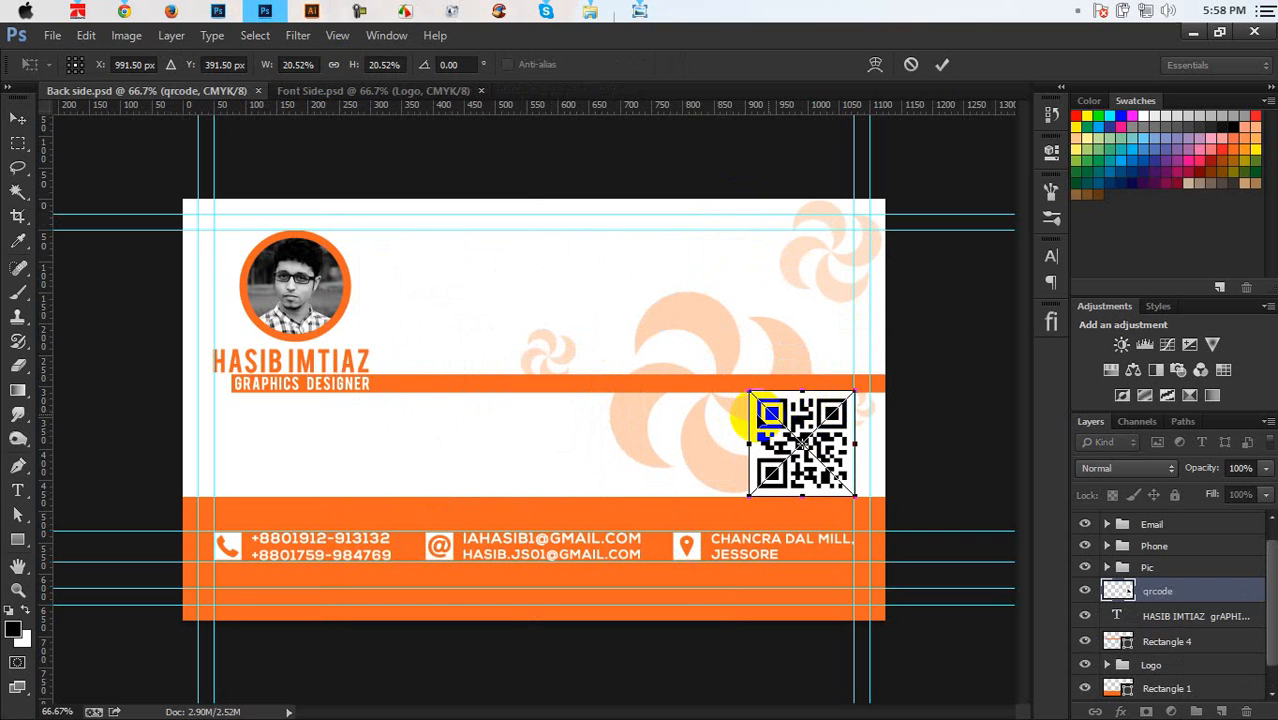
Scale the QR code to about 20%, nudge it into place at the right edge, and commit
drag(748, 393, 752, 396)
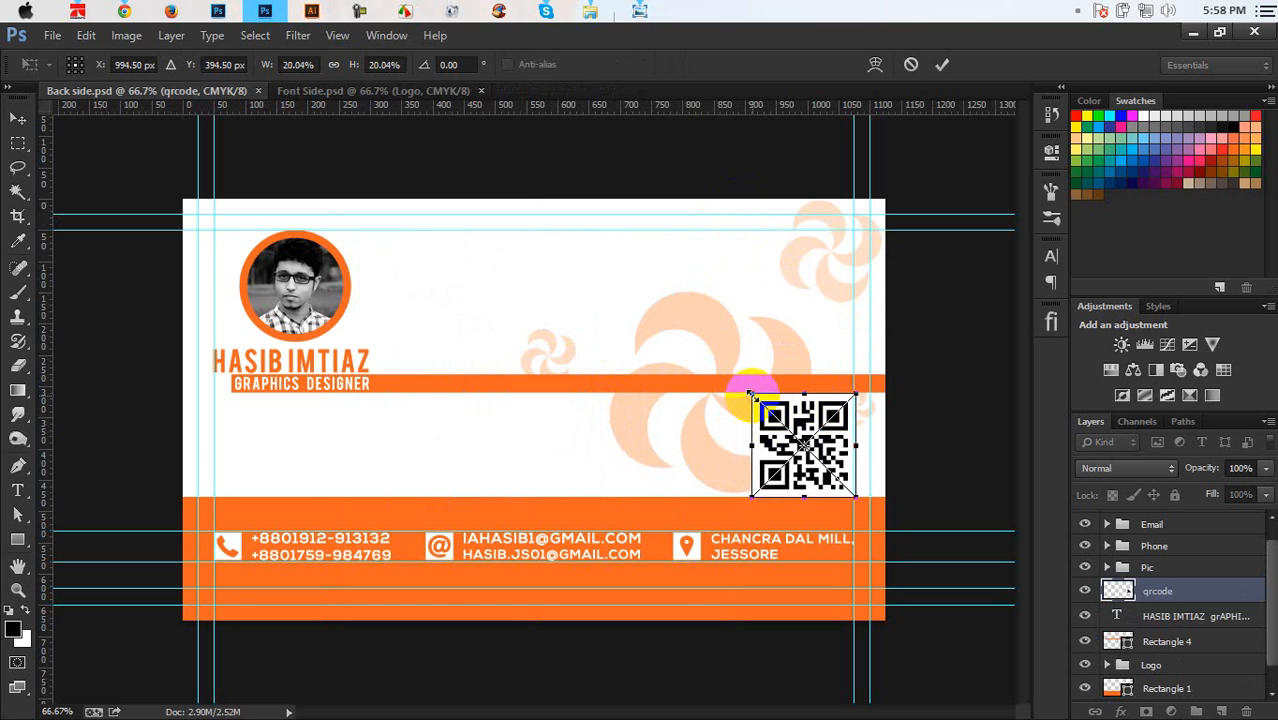
key(ctrl+plus)
drag(682, 711, 757, 711)
key(ctrl+plus)
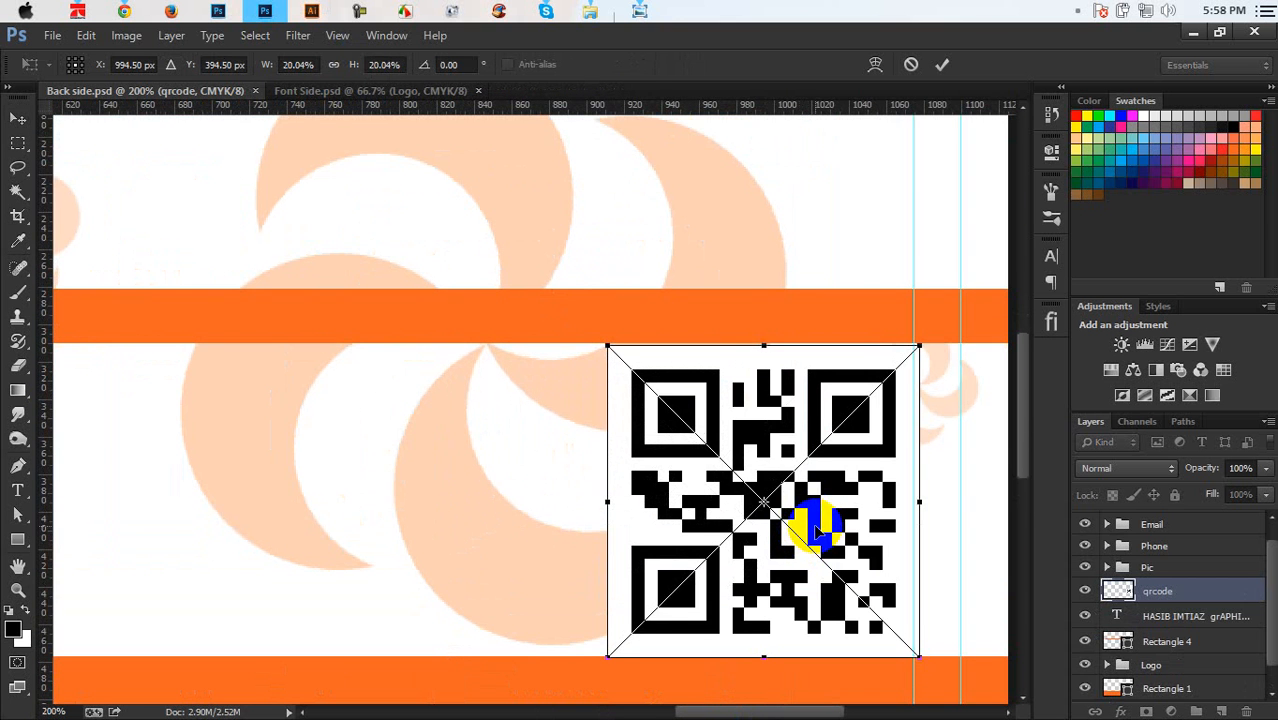
key(Up)
key(Left)
key(Left)
key(Left)
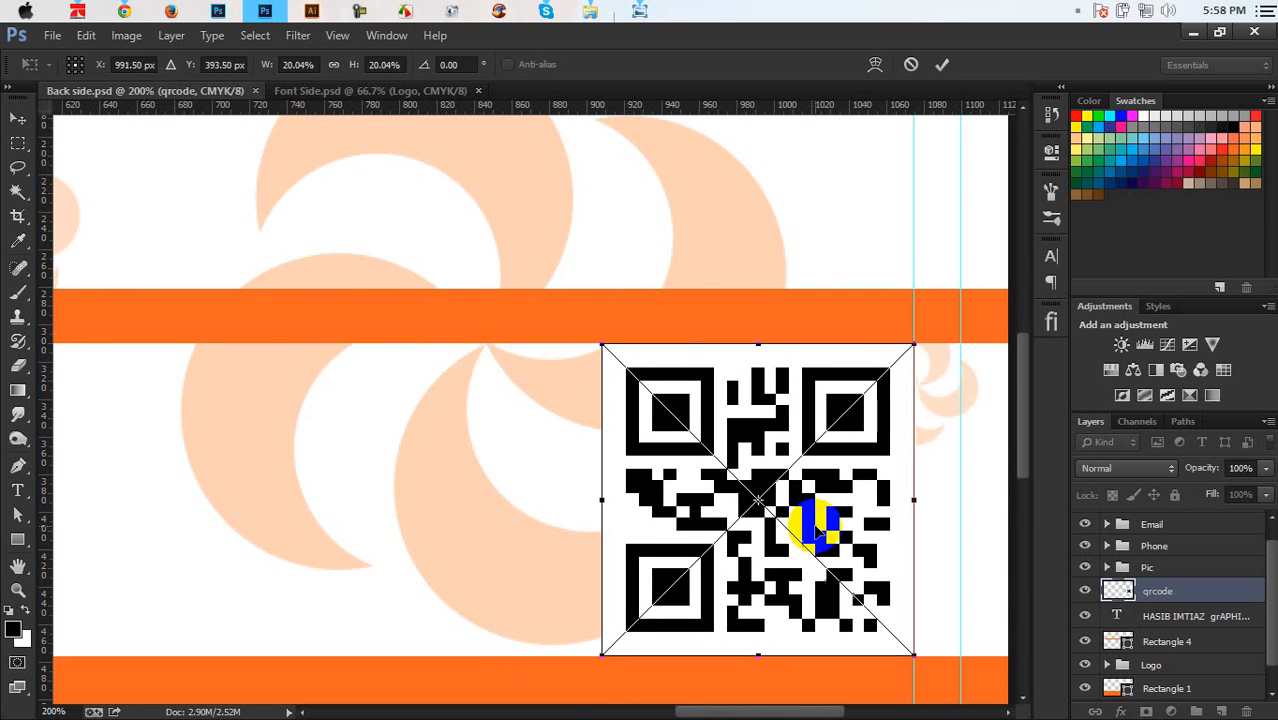
double_click(818, 538)
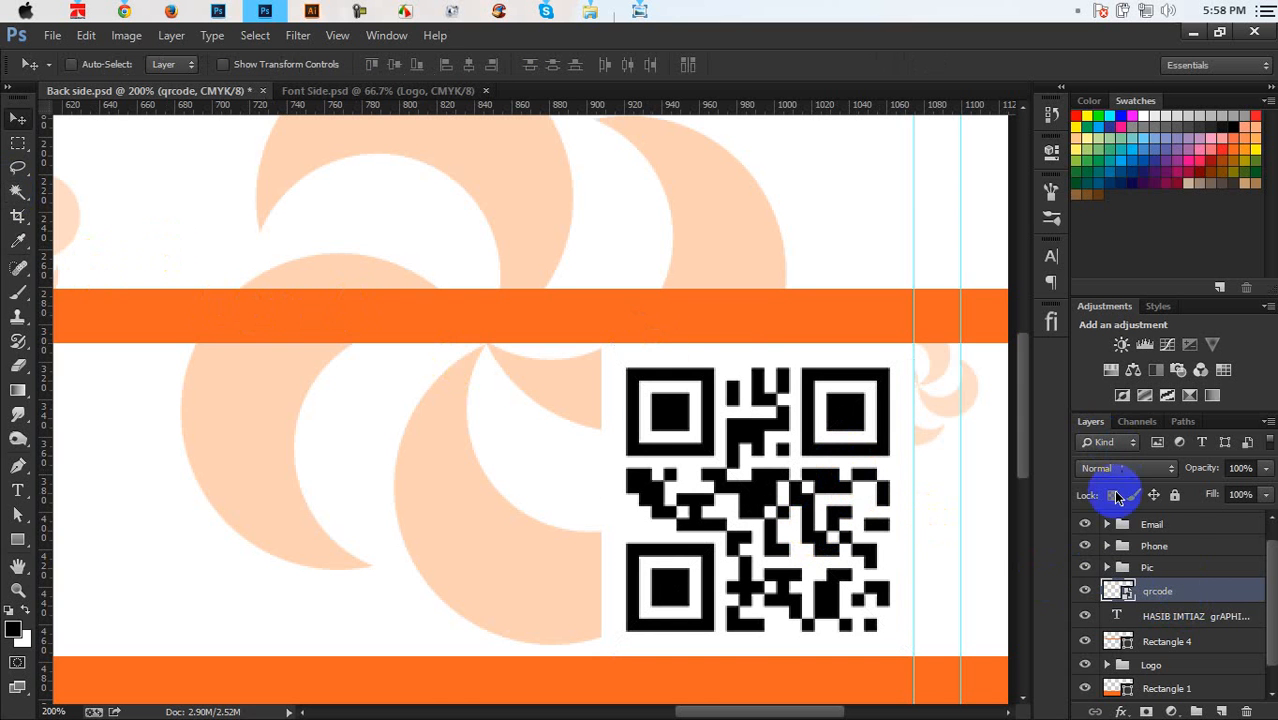
Rasterize the qrcode layer and sample the card's orange as the foreground colour
right_click(1158, 590)
click(984, 334)
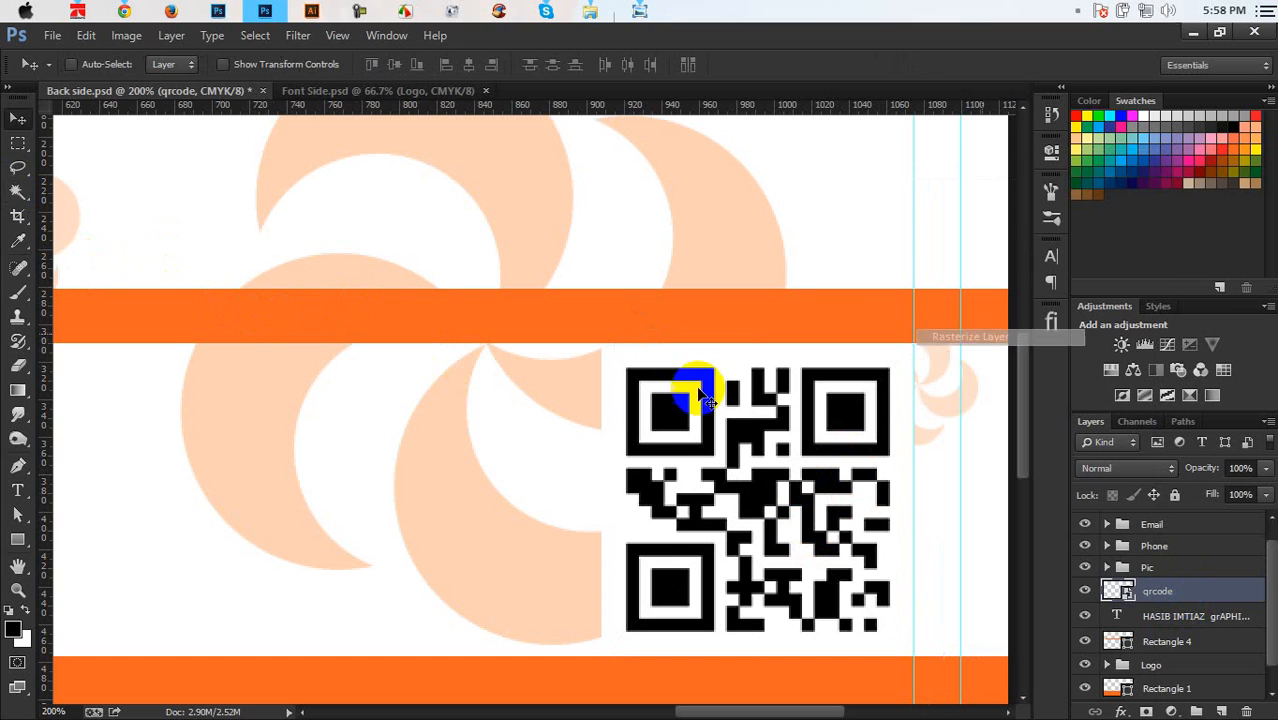
click(16, 245)
click(109, 305)
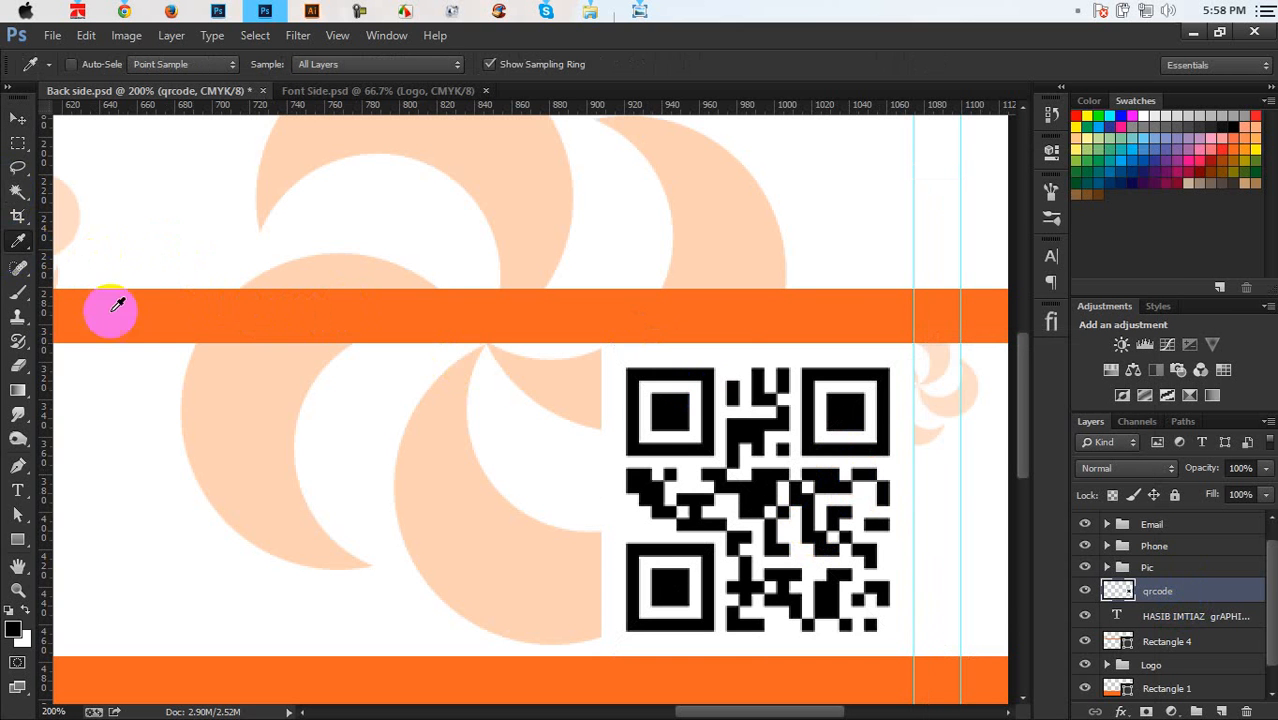
click(16, 196)
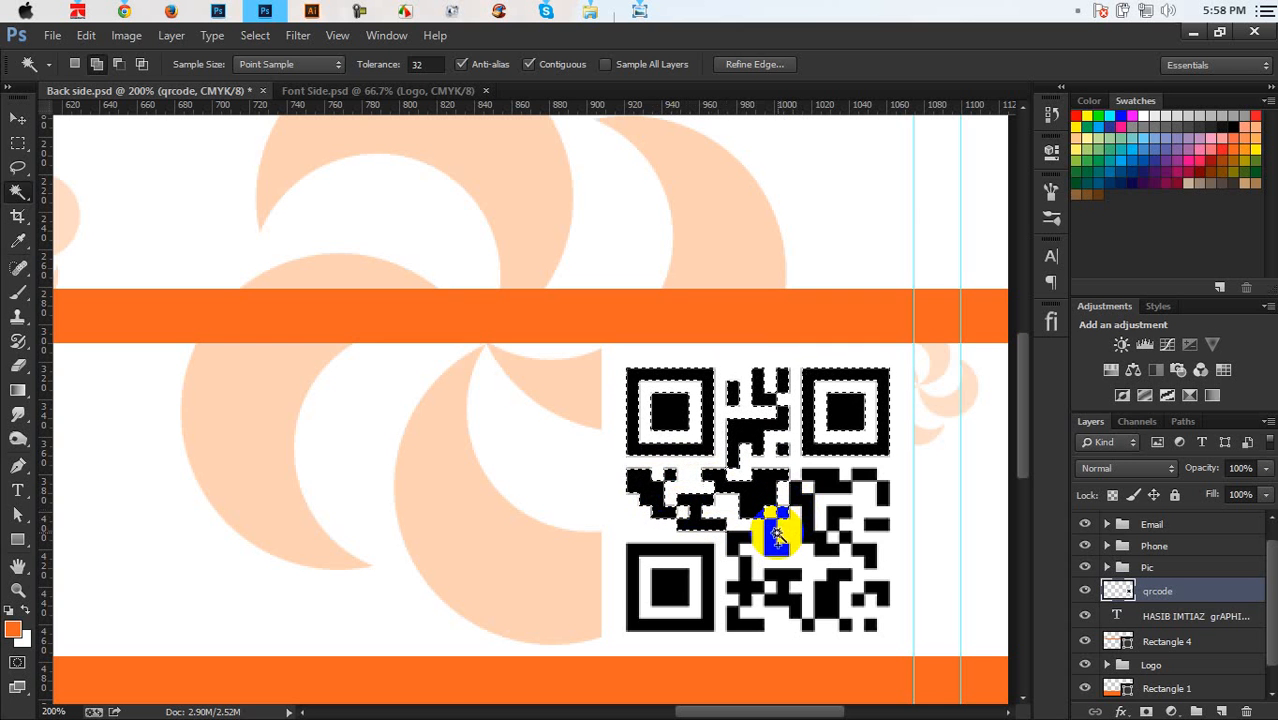
Magic-wand select all the black QR modules, fill them orange, and deselect
click(711, 553)
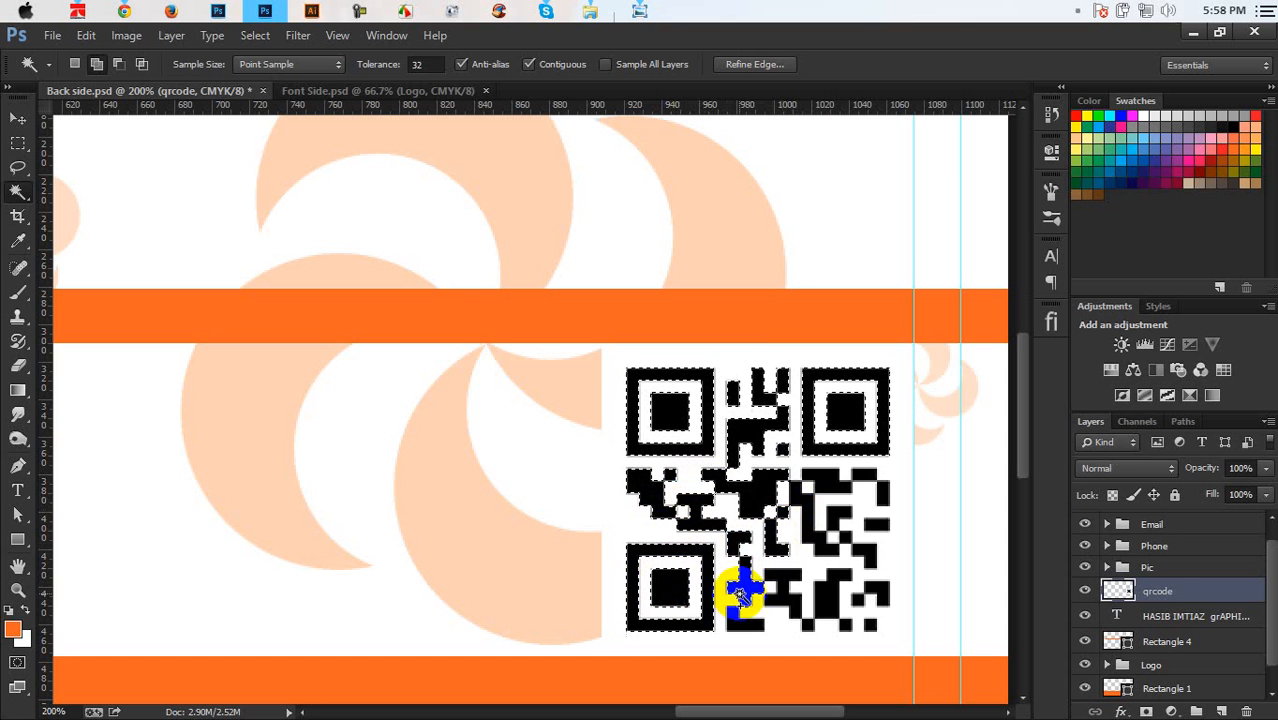
click(770, 591)
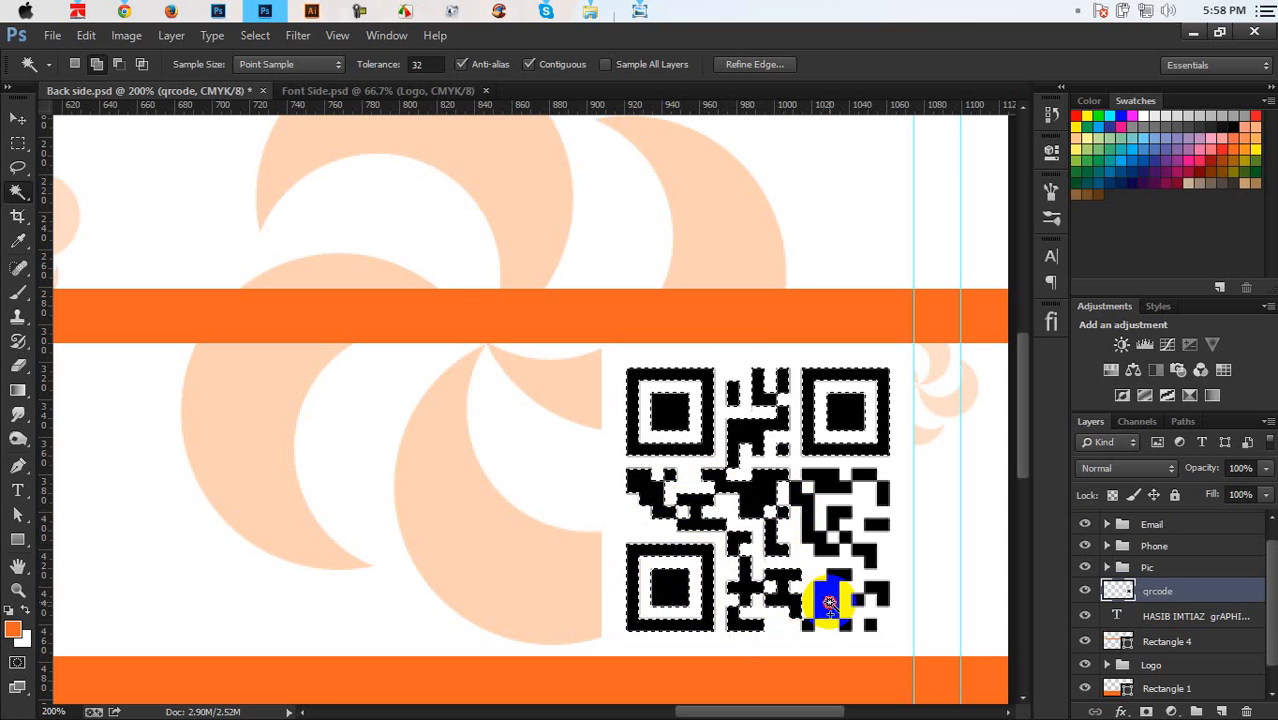
click(829, 602)
click(859, 601)
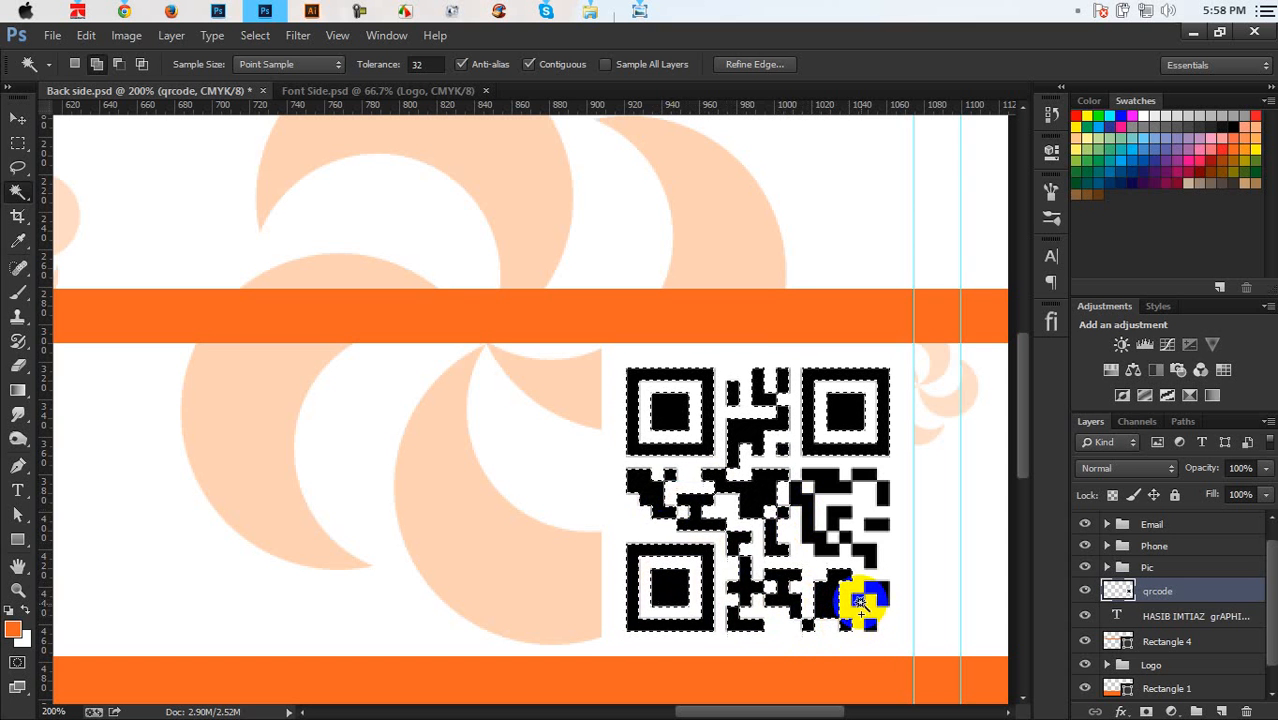
click(879, 590)
click(872, 625)
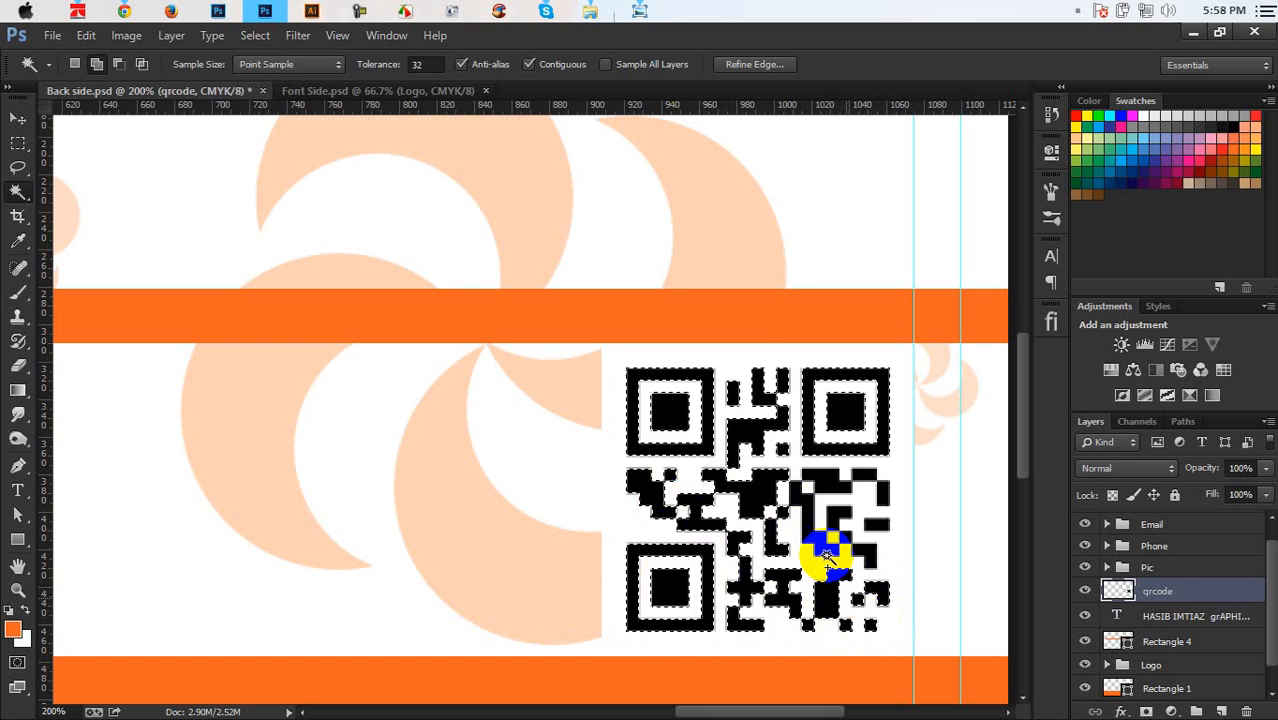
click(825, 551)
click(833, 486)
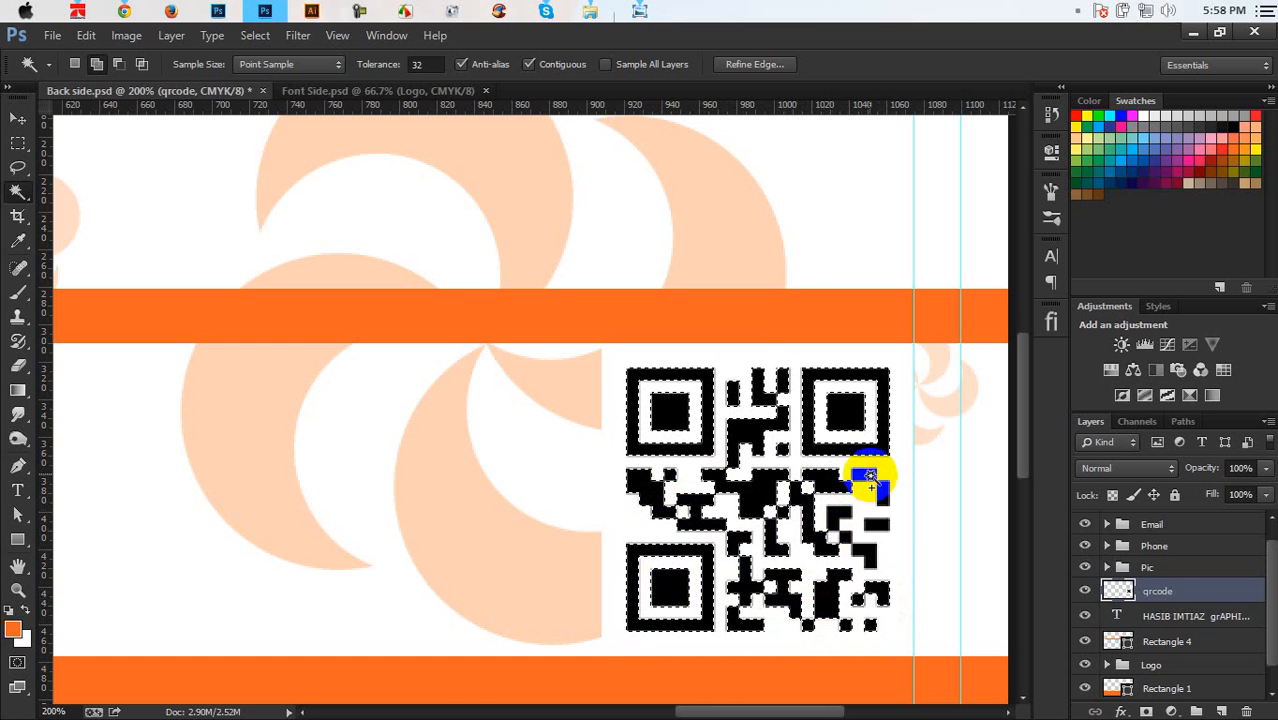
click(871, 476)
click(885, 494)
click(841, 515)
click(847, 538)
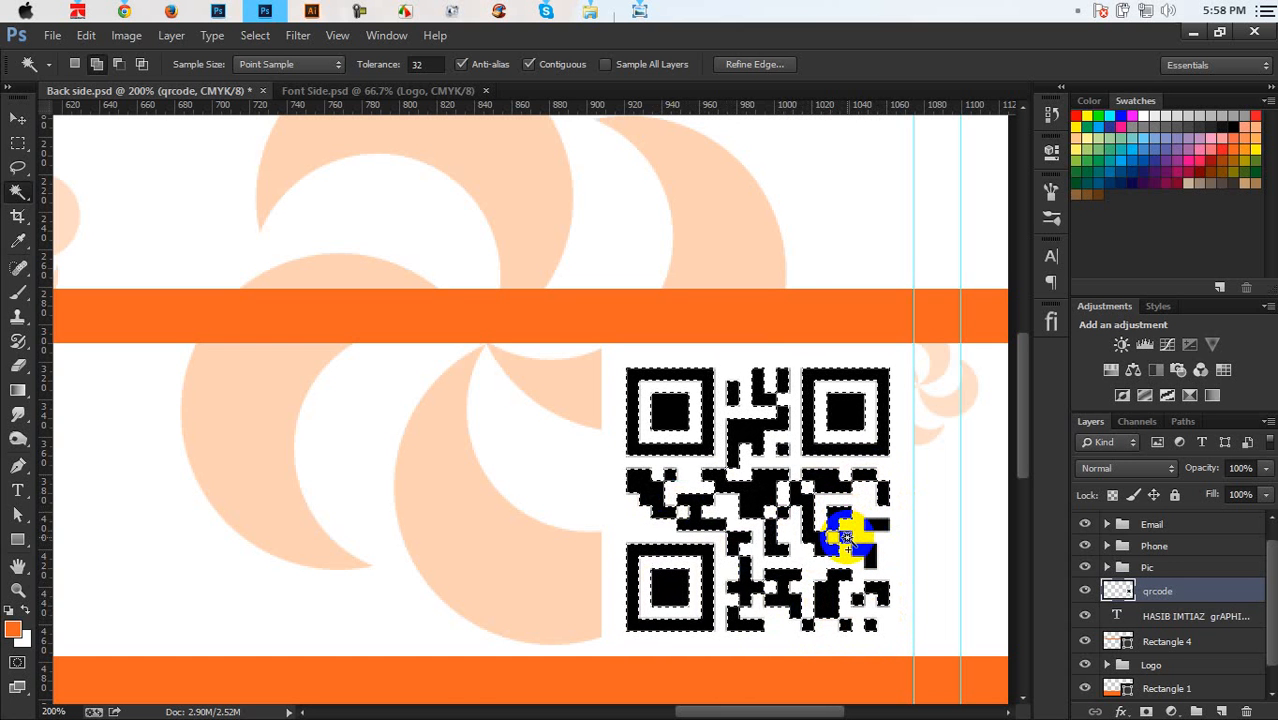
click(878, 526)
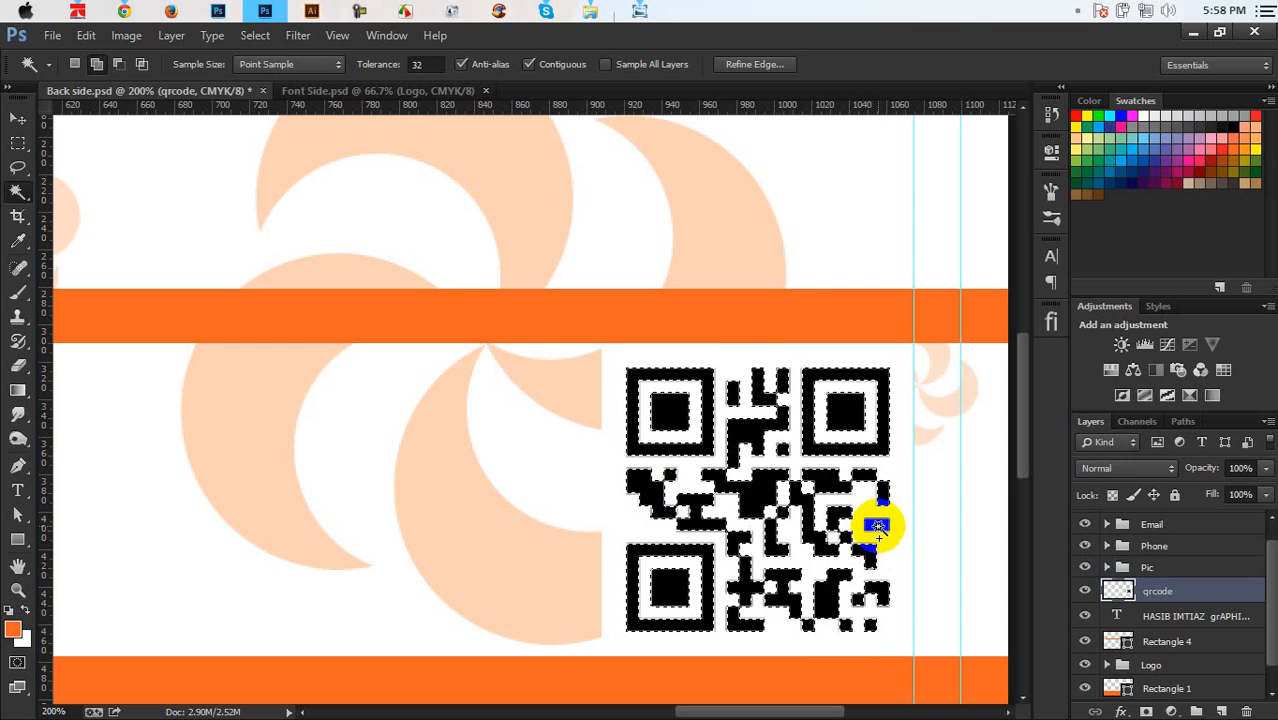
click(871, 502)
click(768, 400)
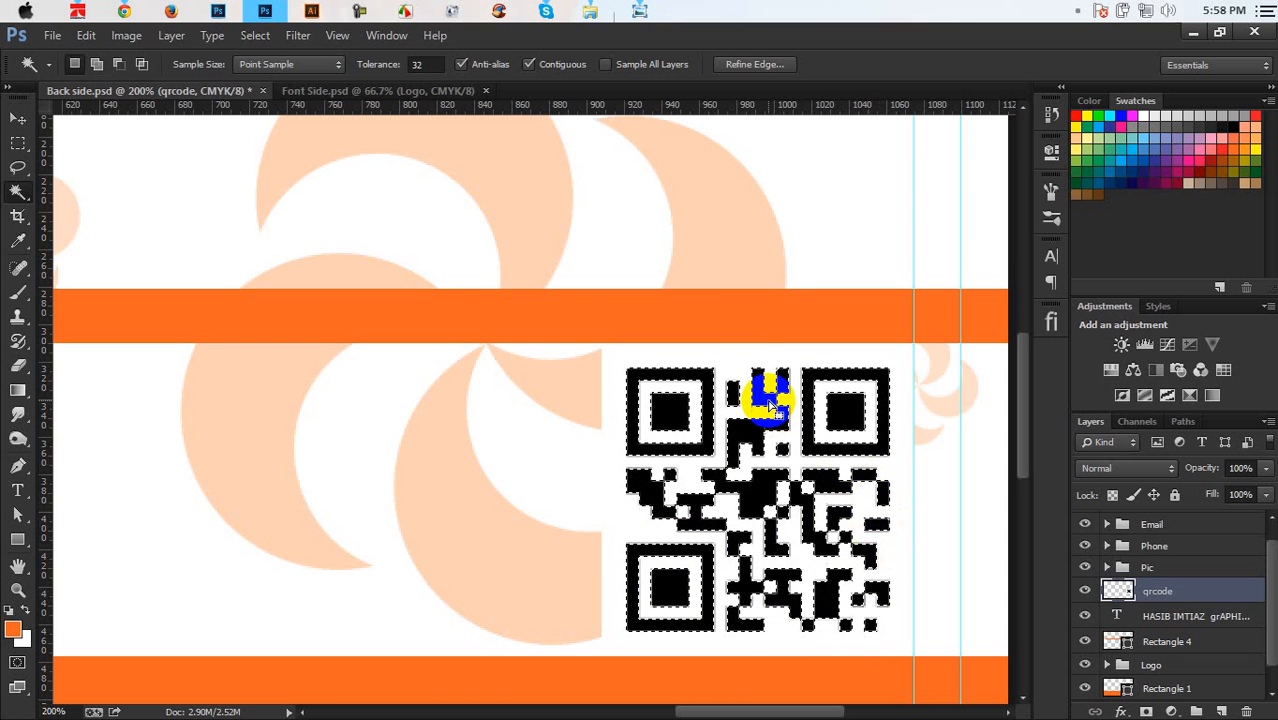
key(alt+BackSpace)
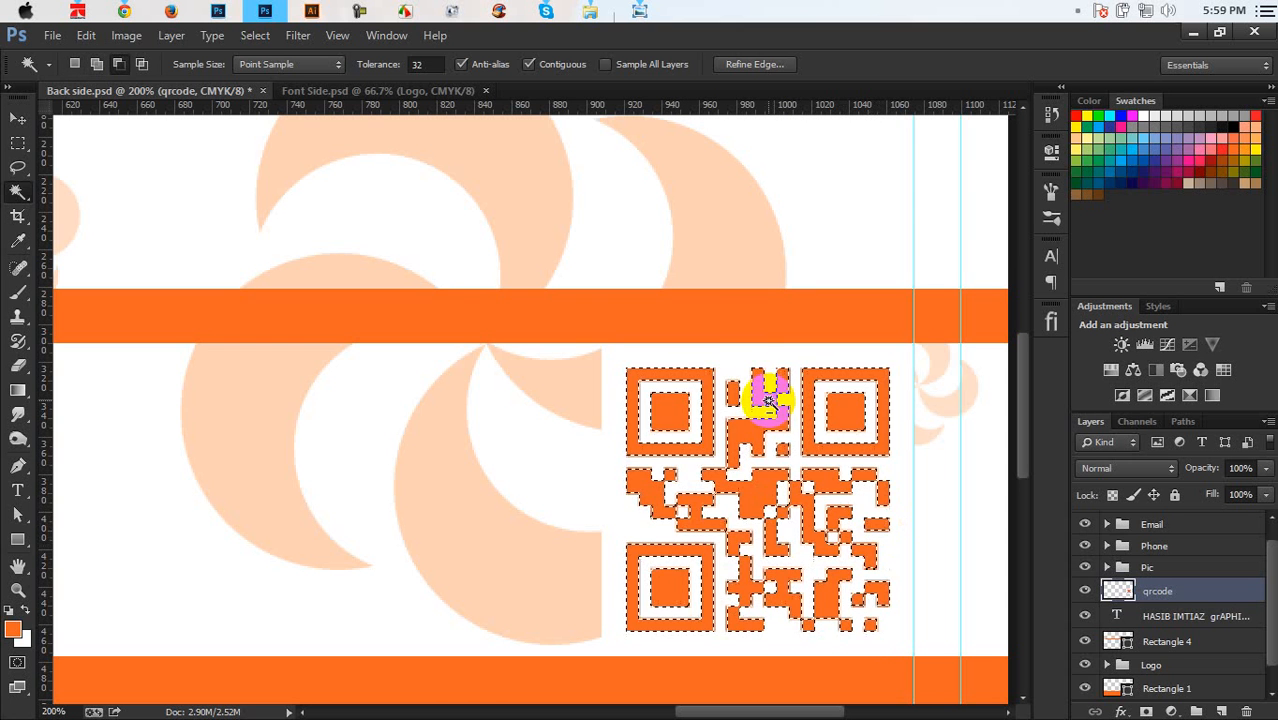
key(ctrl+d)
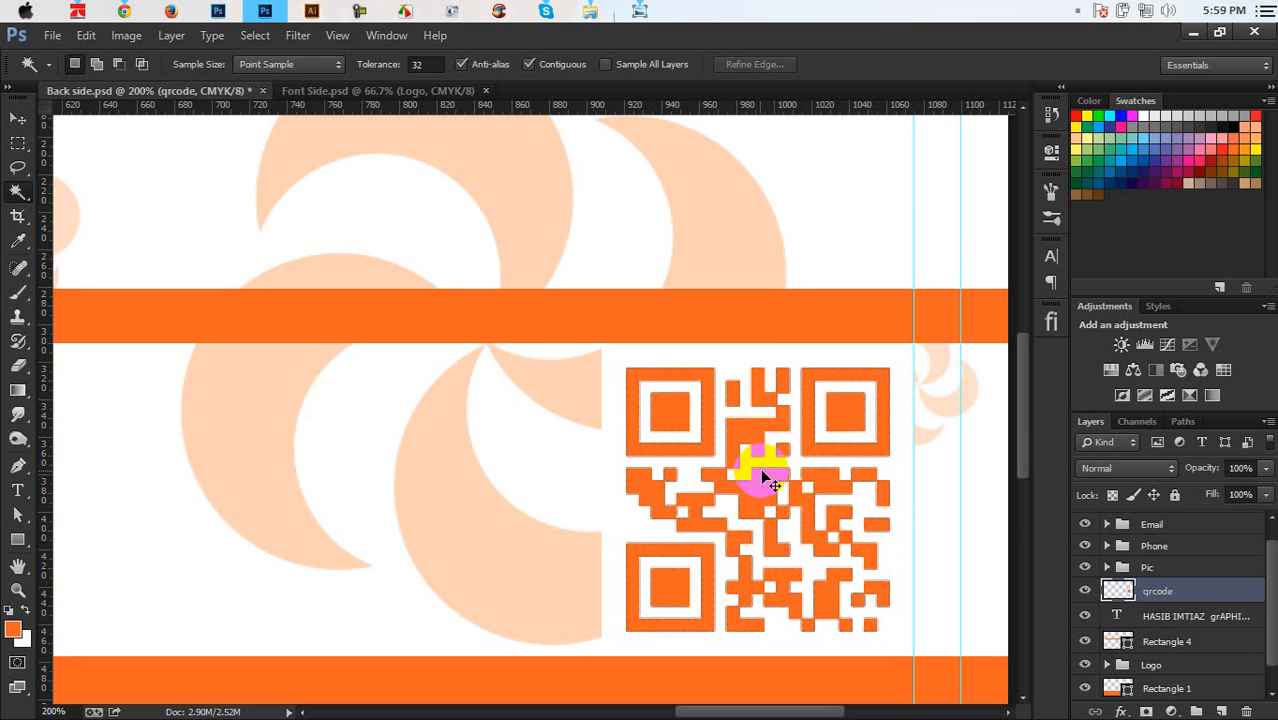
scroll(760, 468, down, 3)
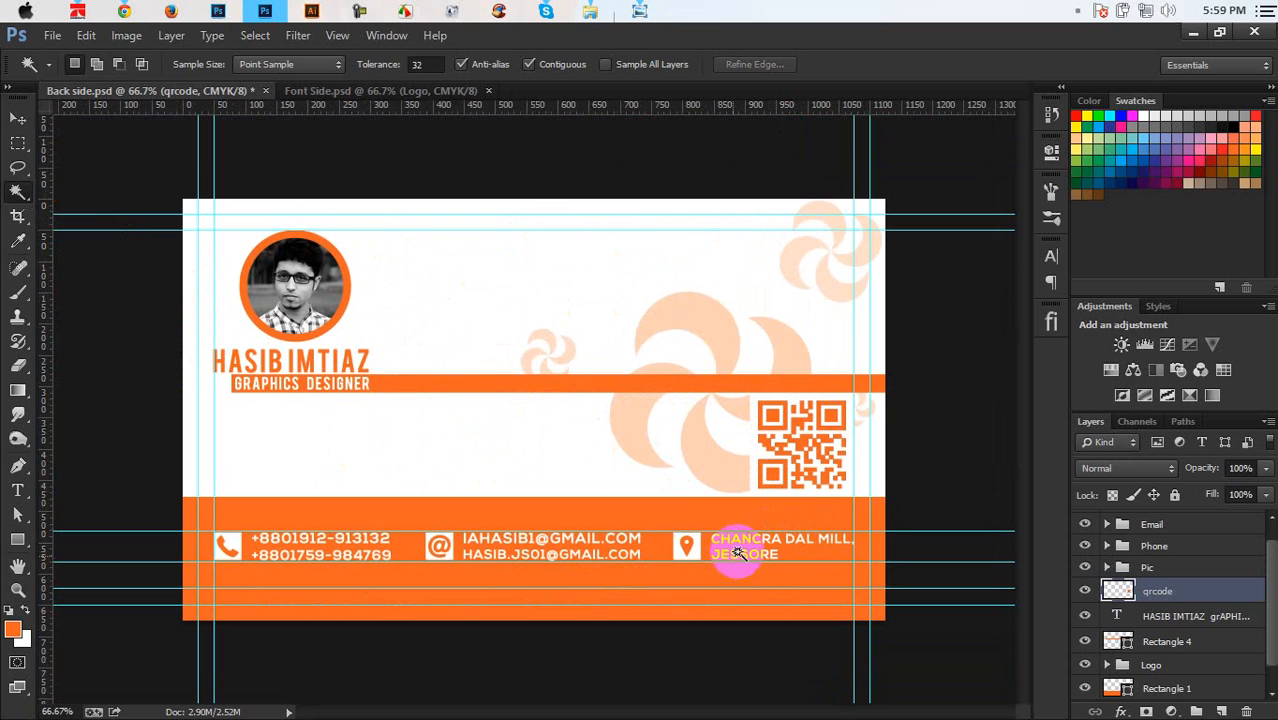
Move the QR code into the card's top-right corner, save, then hide the qrcode layer
click(16, 119)
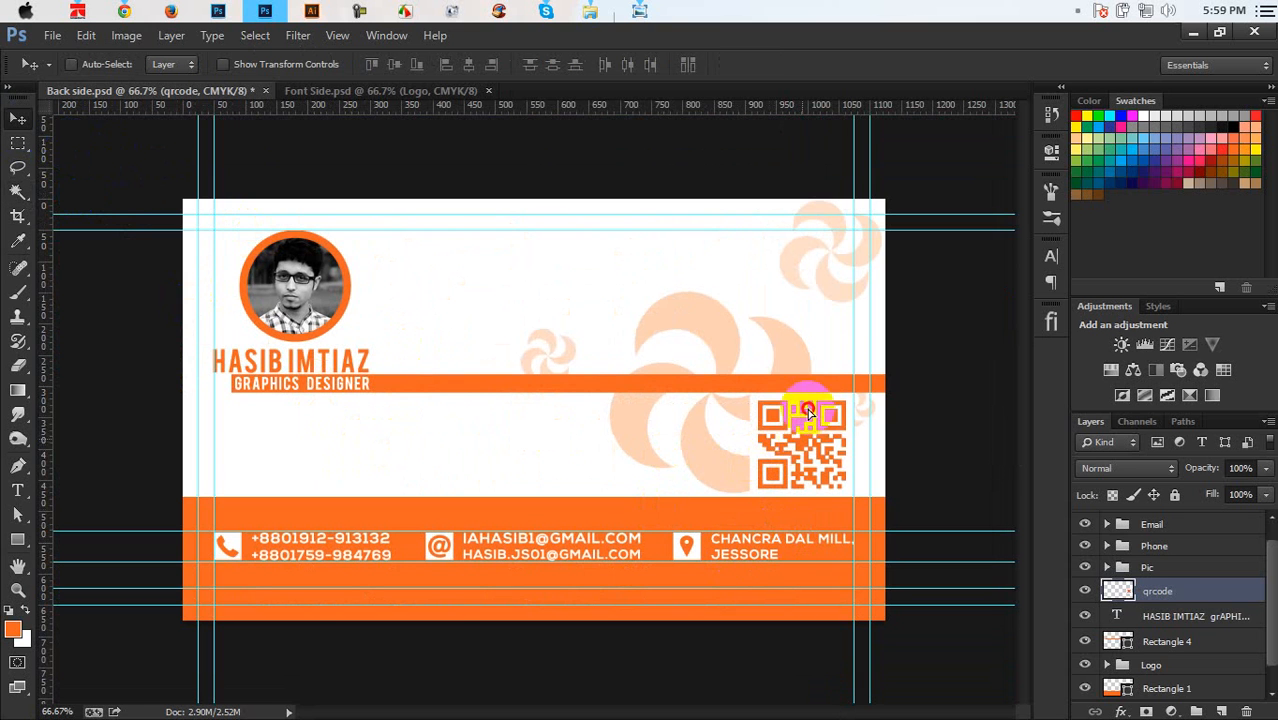
drag(810, 412, 805, 295)
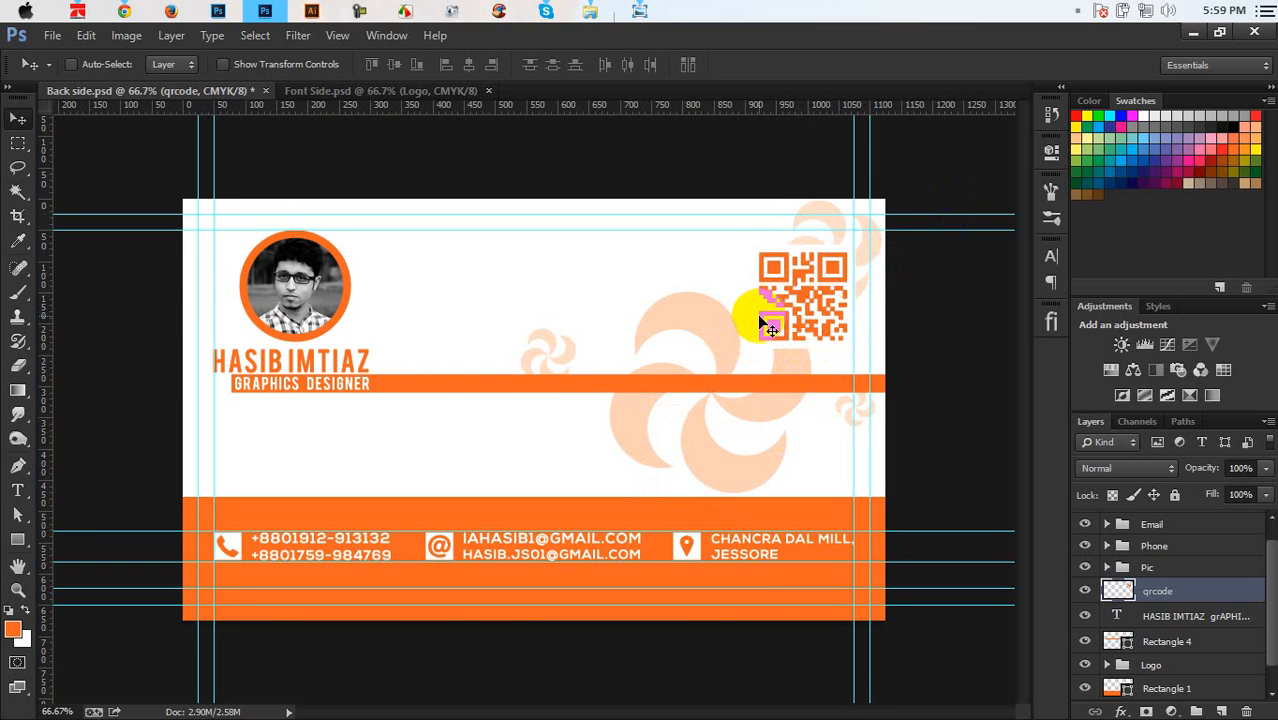
drag(759, 318, 799, 291)
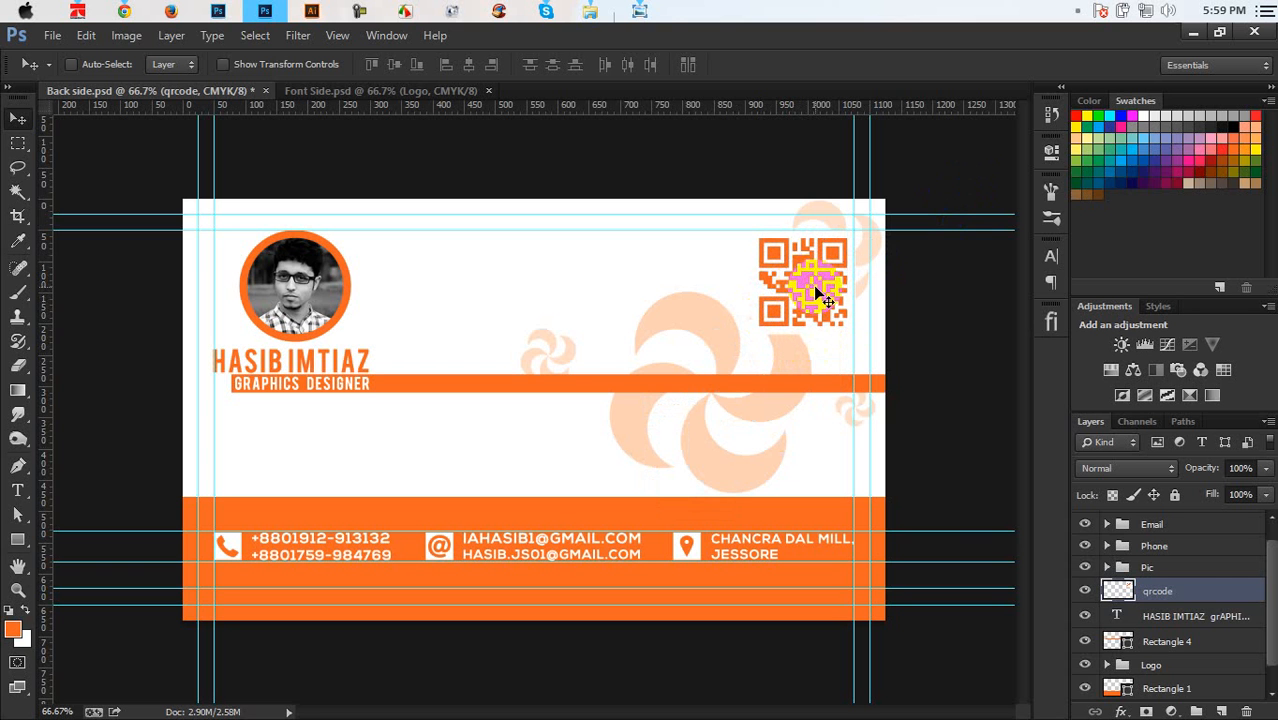
key(ctrl+s)
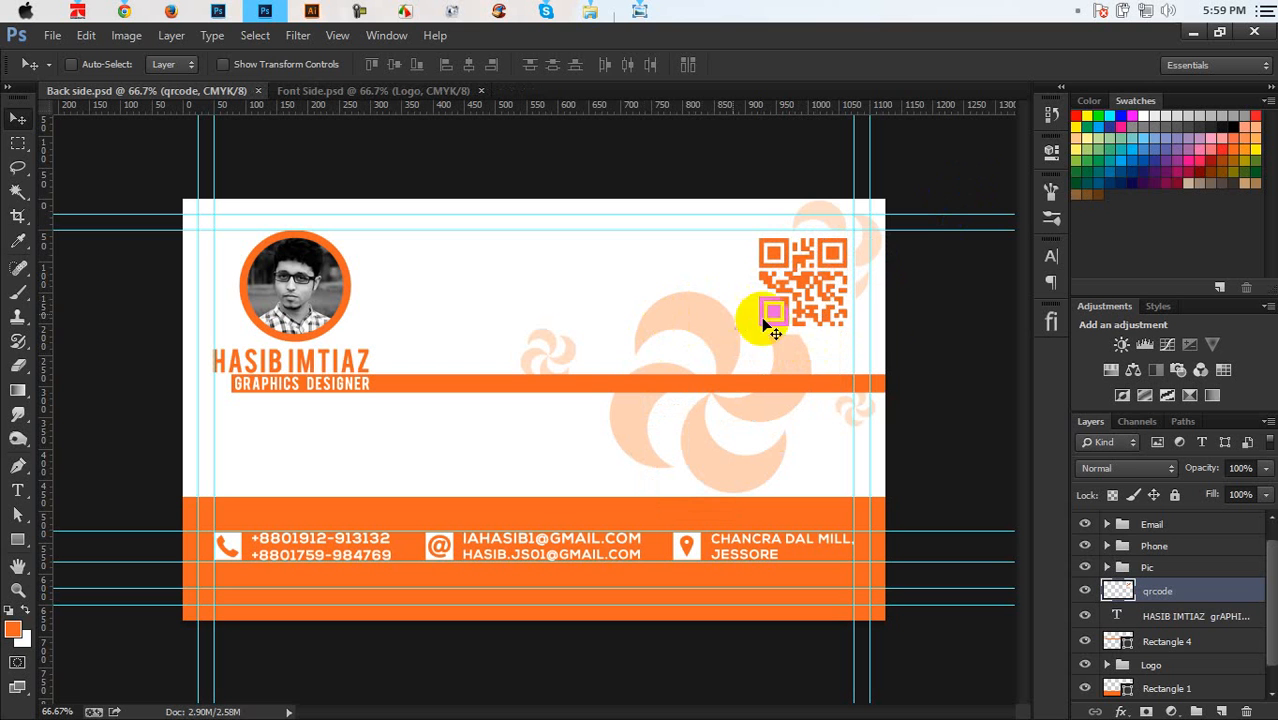
click(1084, 592)
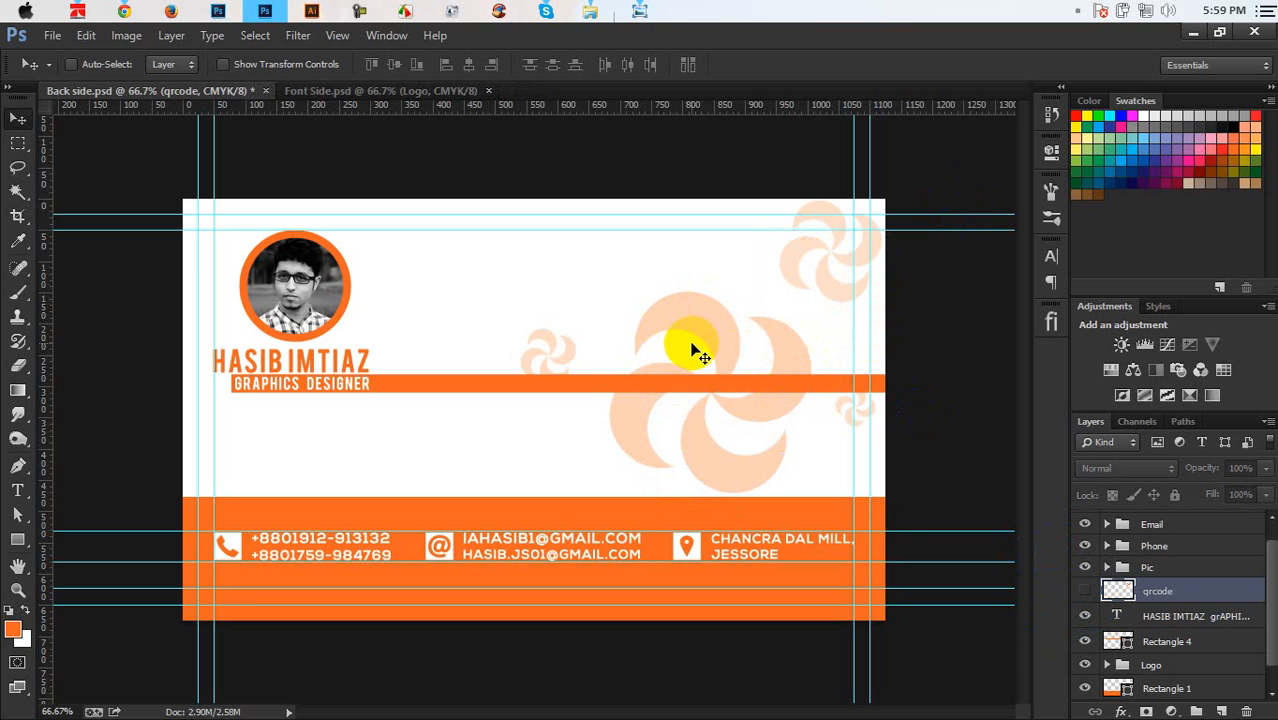
click(50, 35)
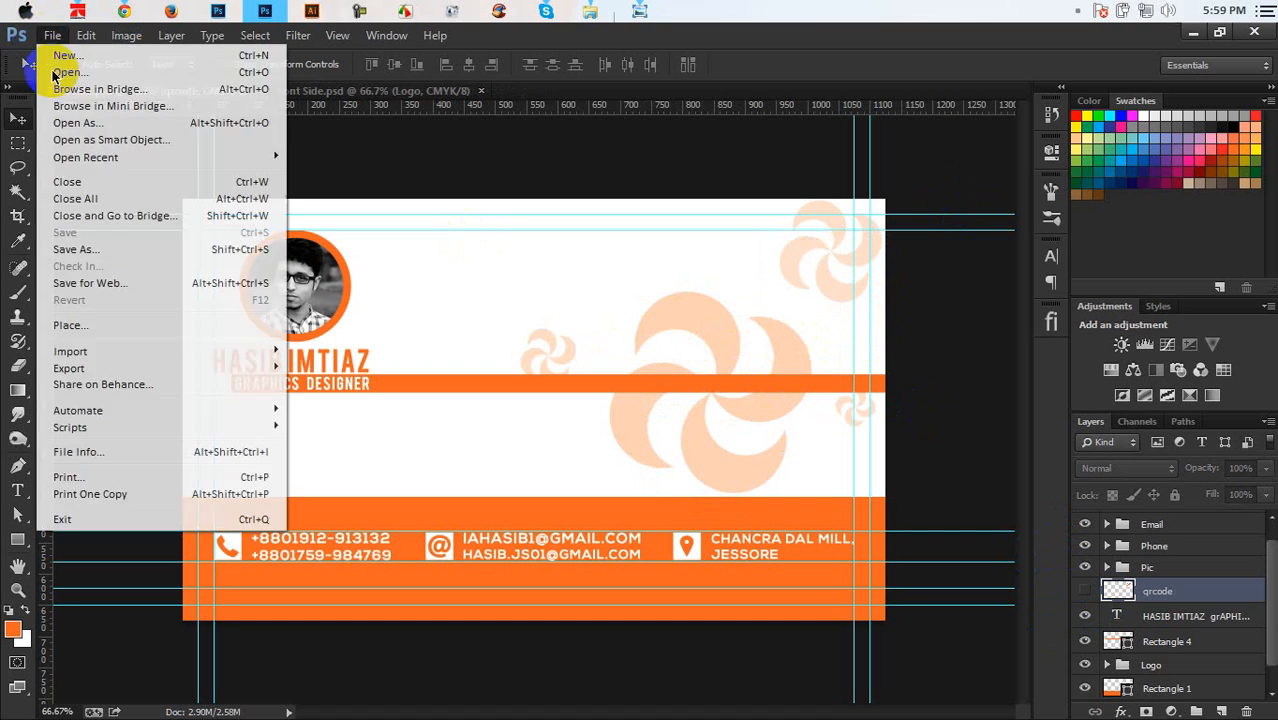
Save the back side as a JPEG
click(96, 248)
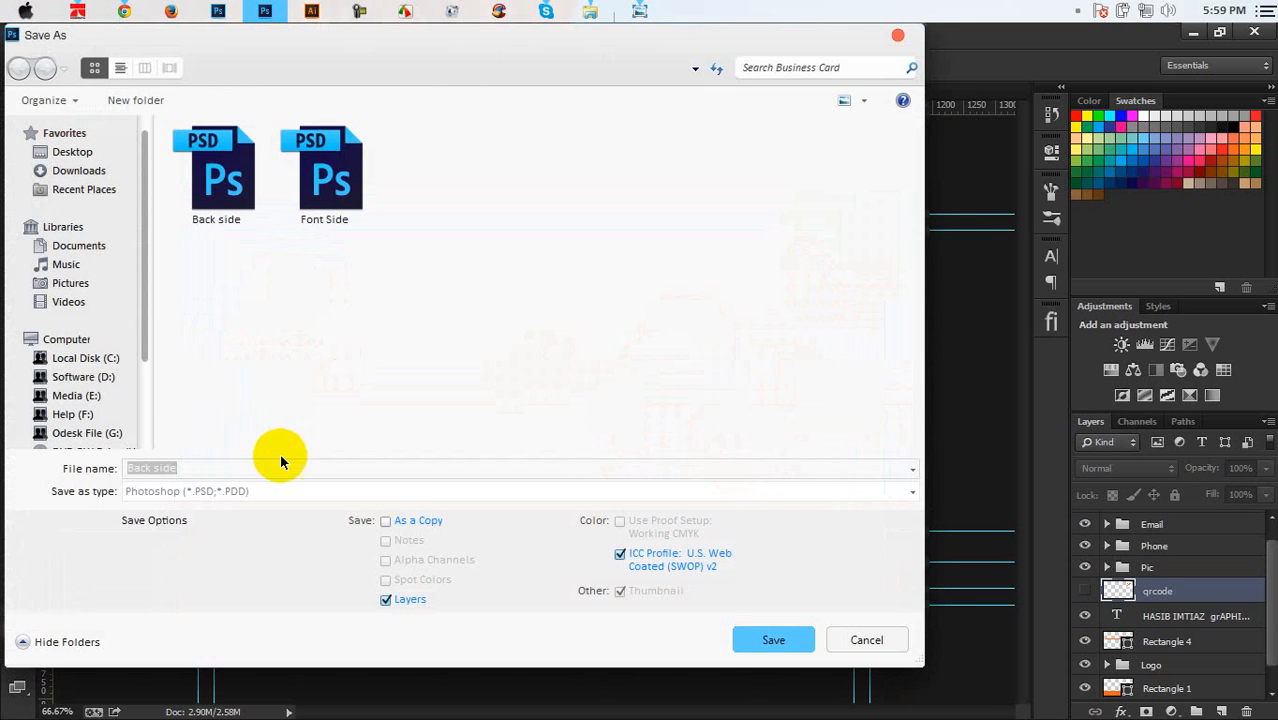
click(250, 491)
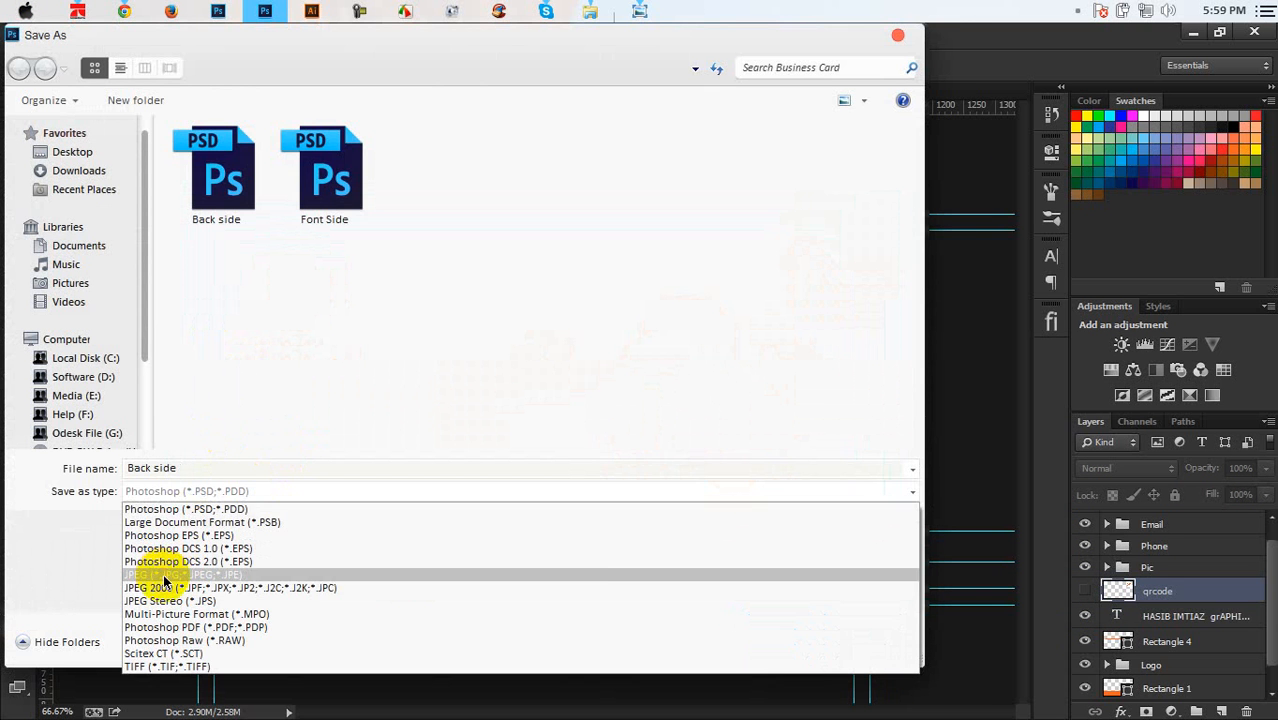
click(171, 584)
click(773, 640)
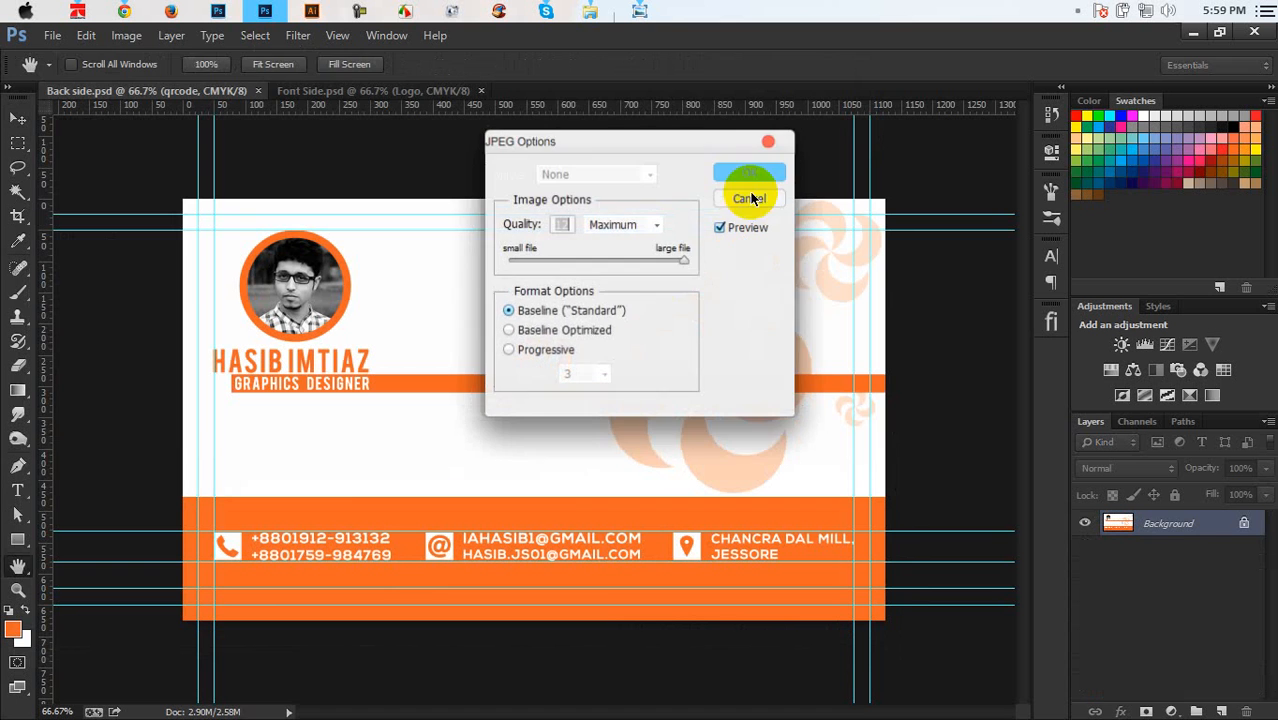
click(752, 172)
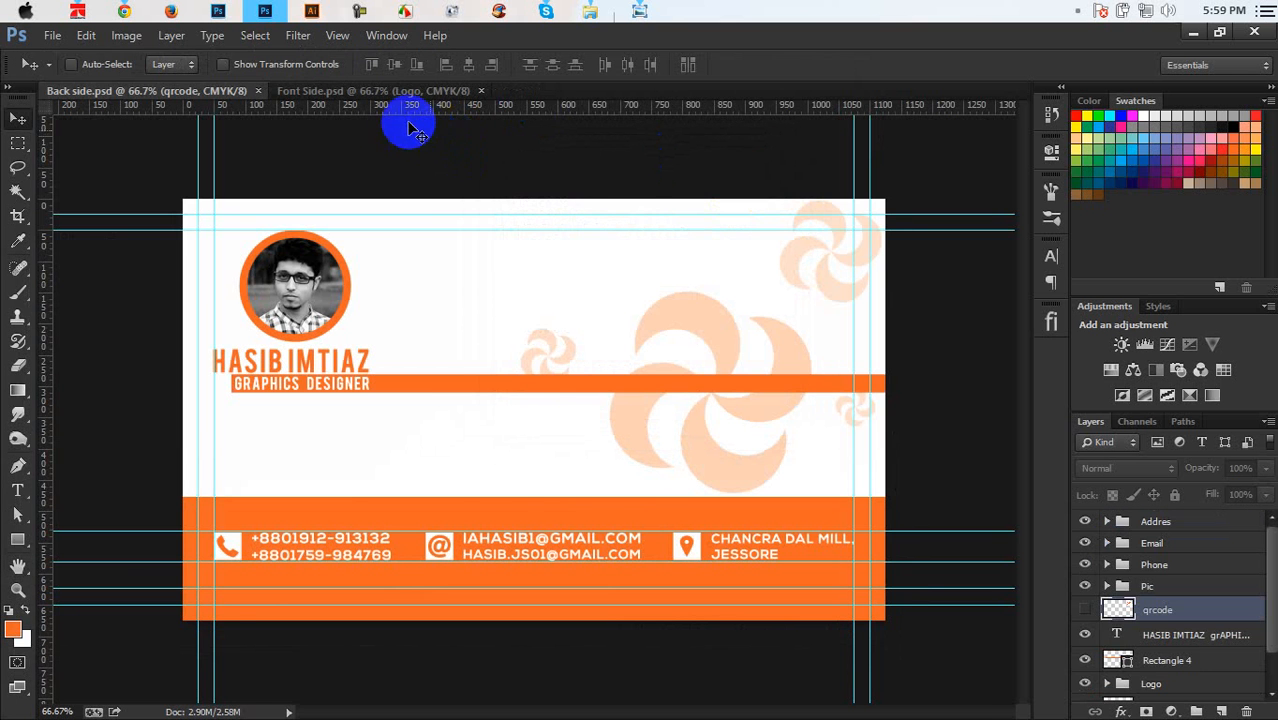
Save the Font Side document as a JPEG
click(406, 96)
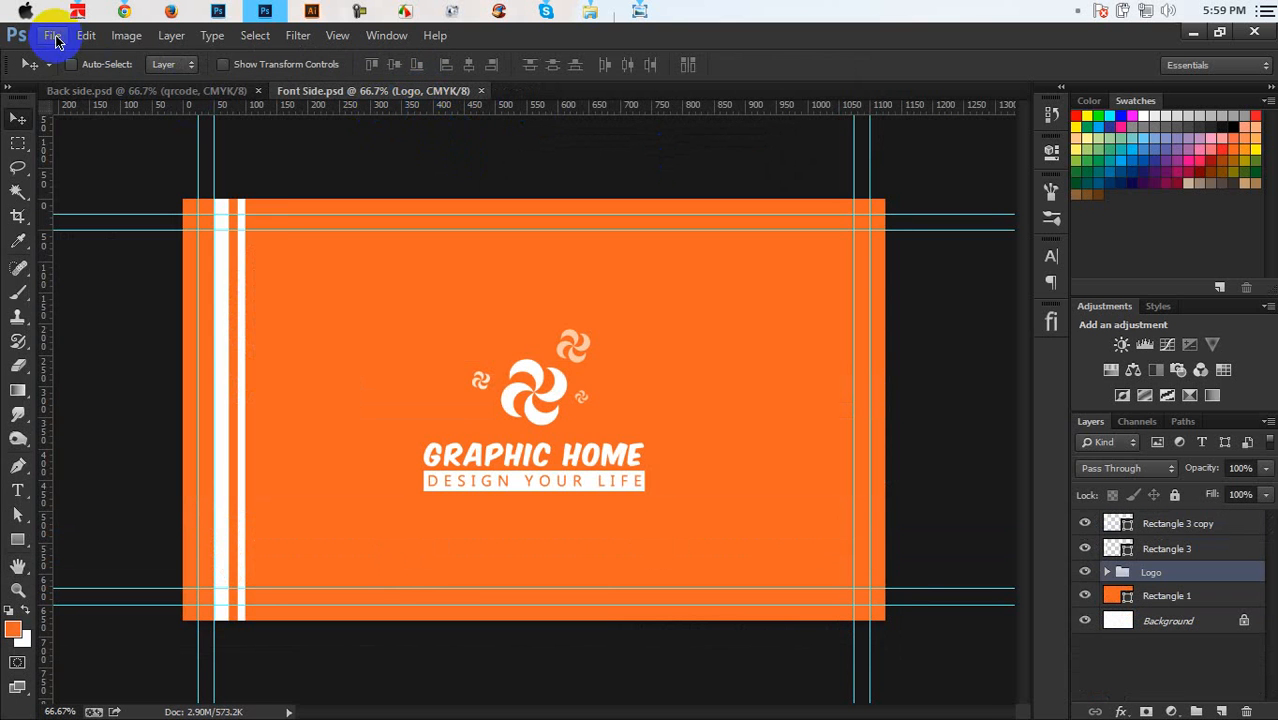
click(52, 35)
click(98, 249)
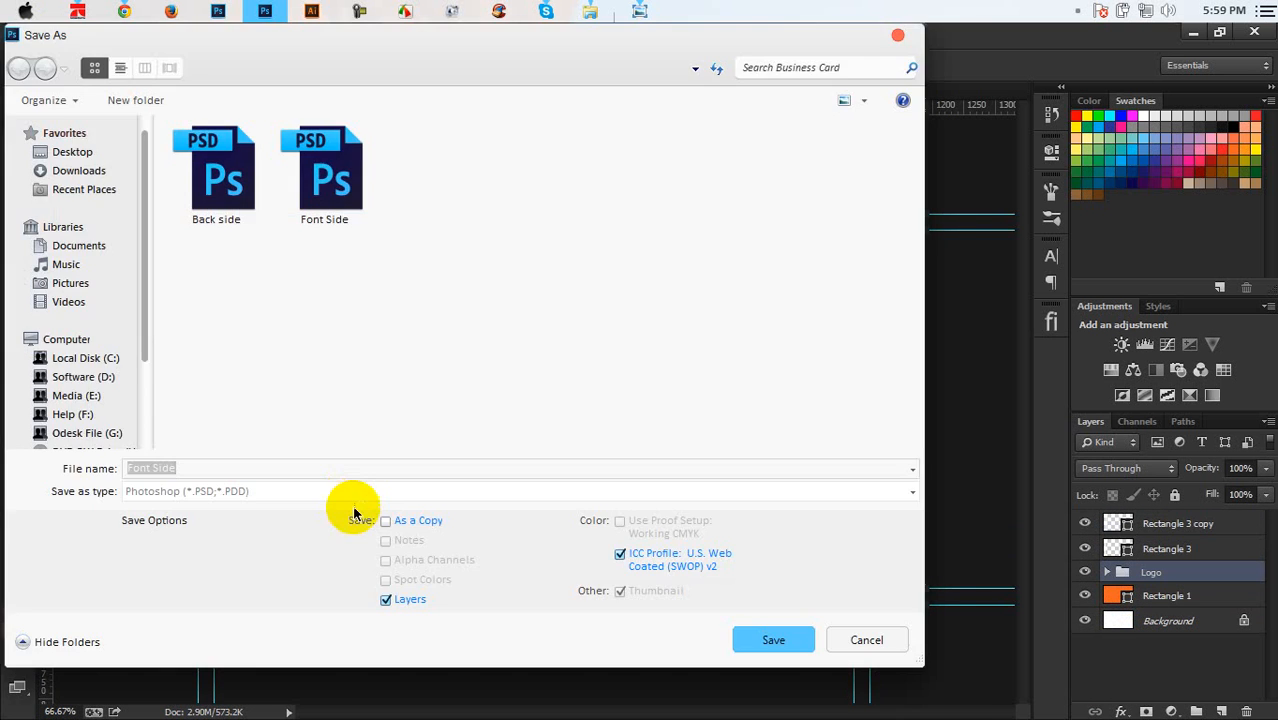
click(350, 498)
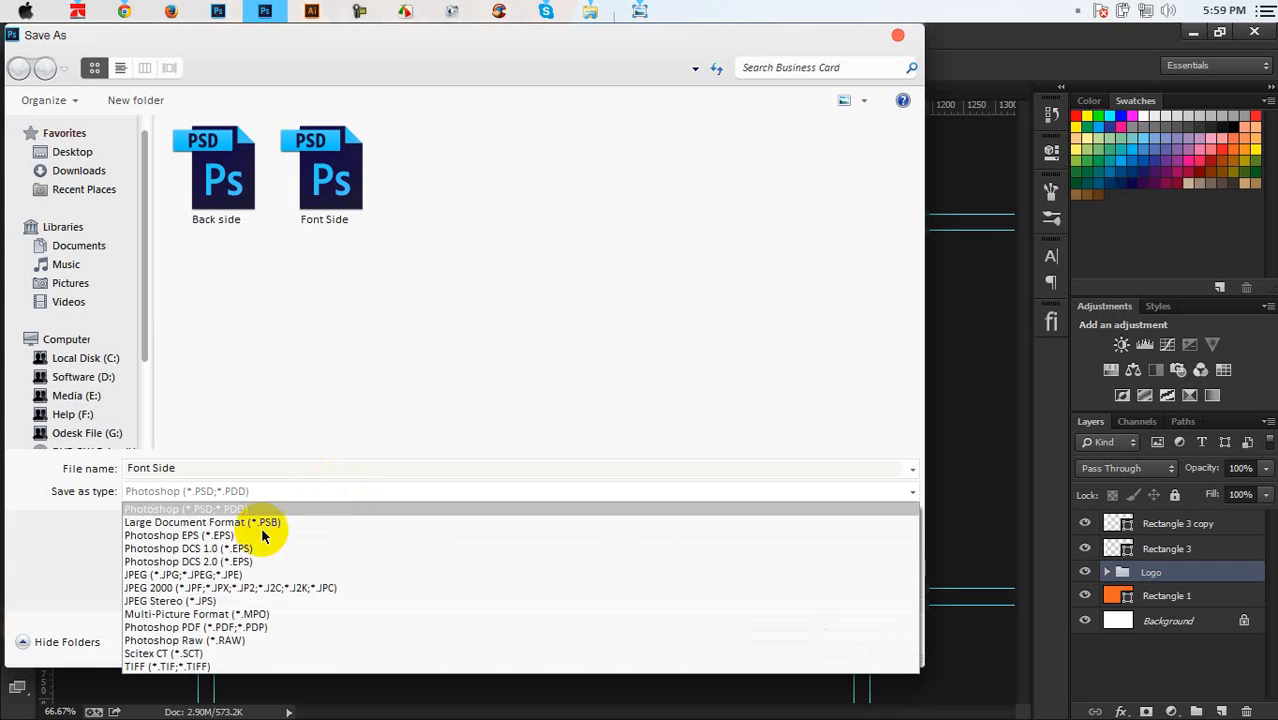
click(178, 576)
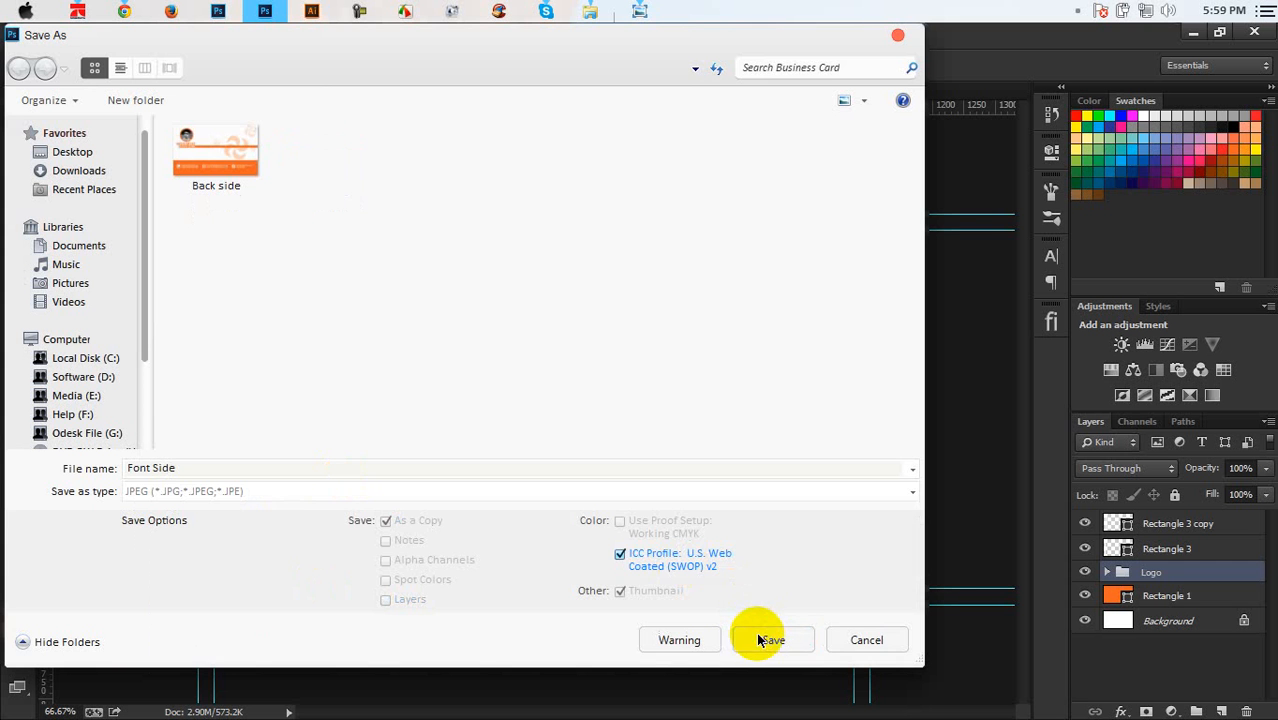
click(758, 640)
click(740, 170)
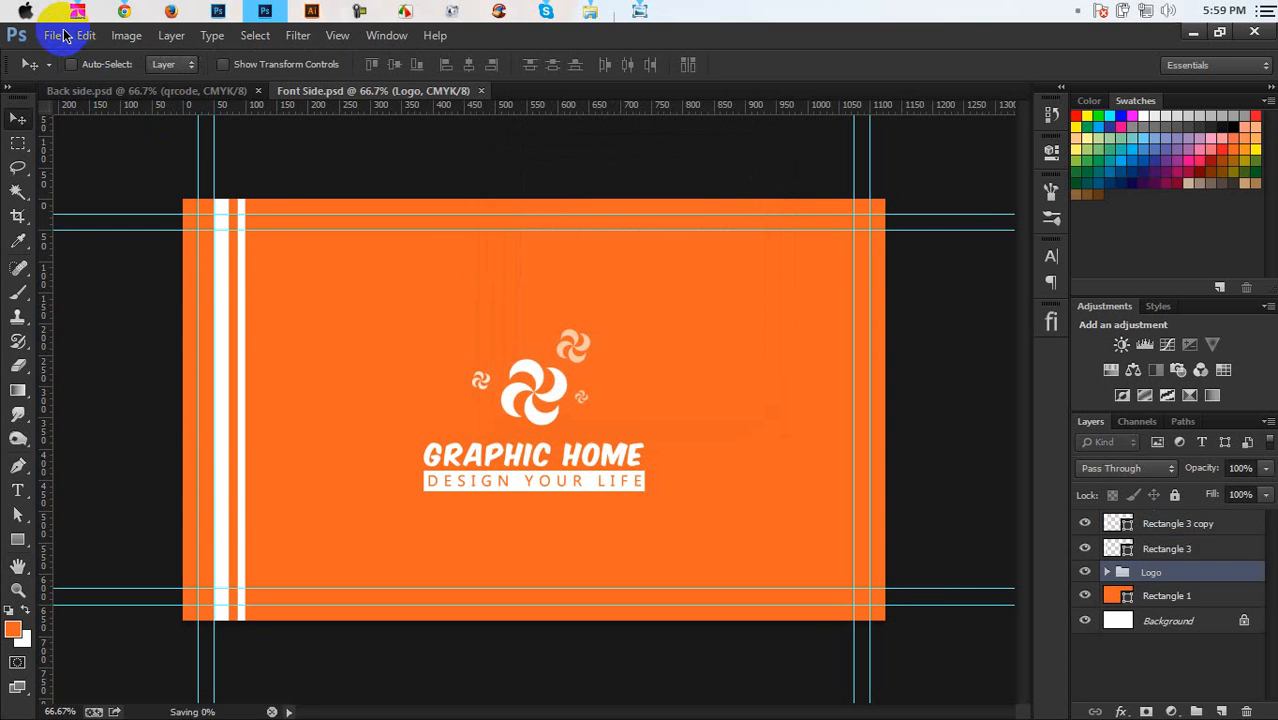
Save Font Side as an EPS file
click(63, 35)
click(77, 253)
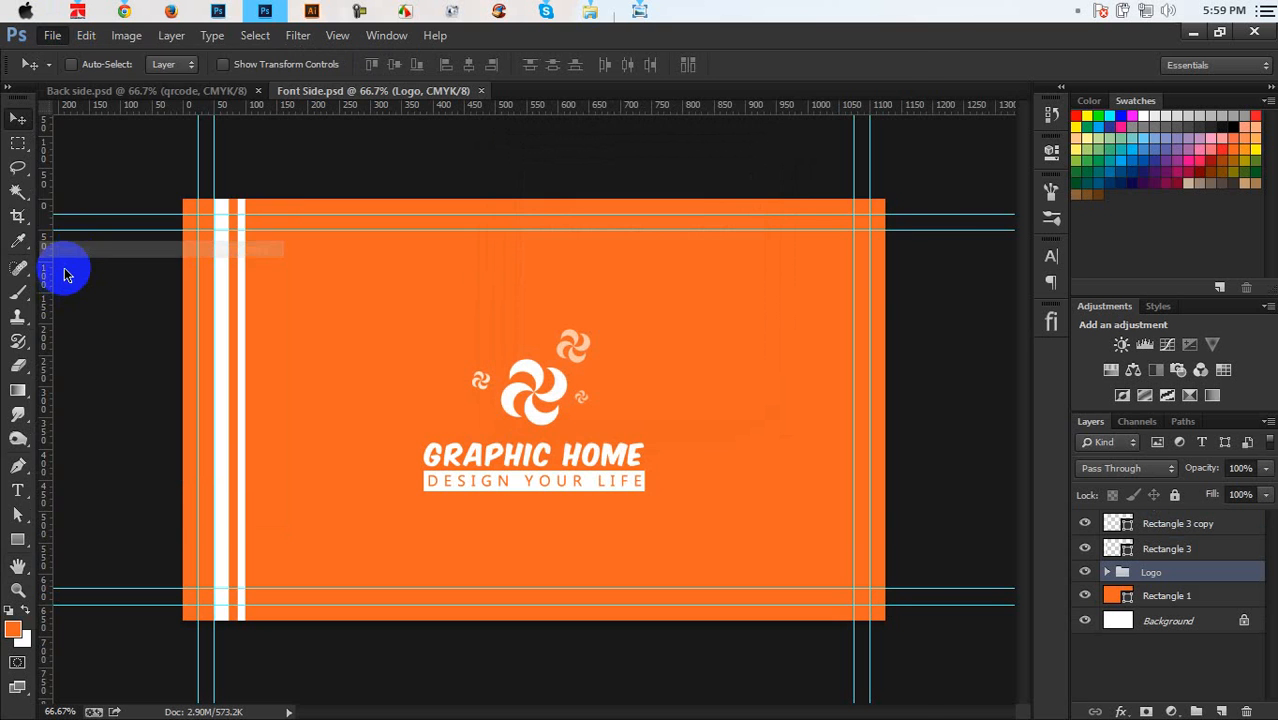
click(277, 491)
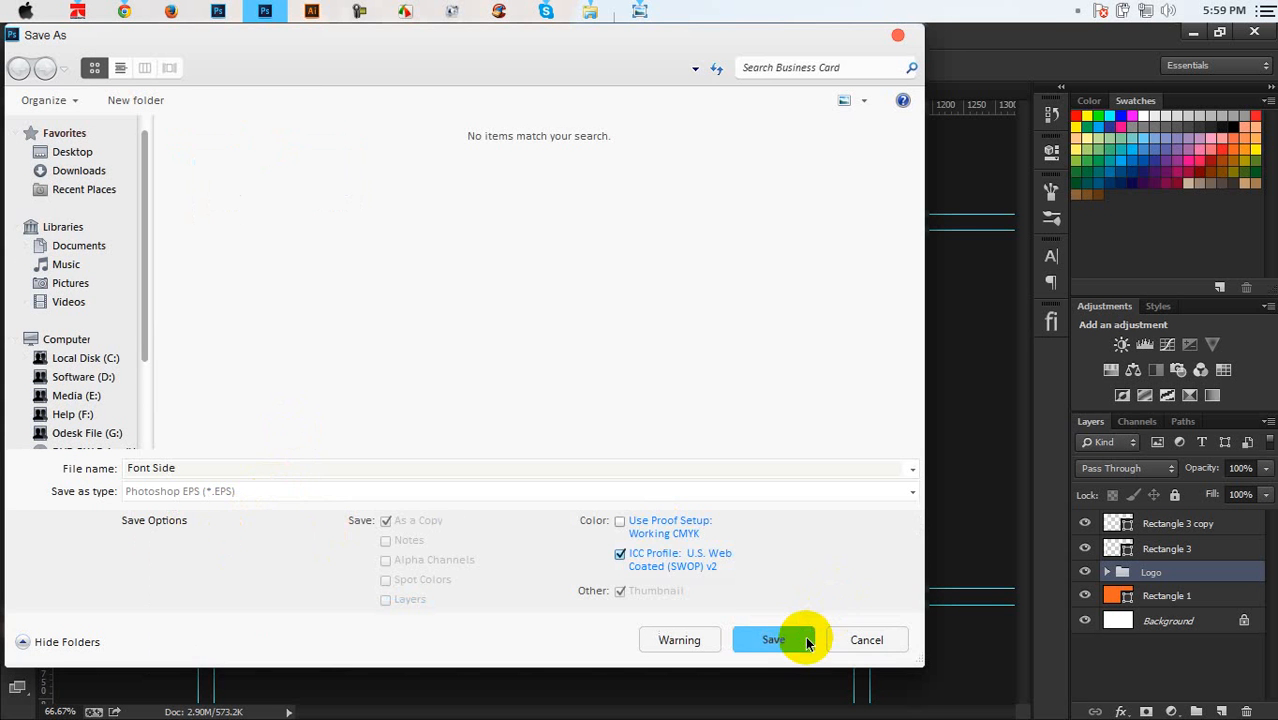
click(775, 638)
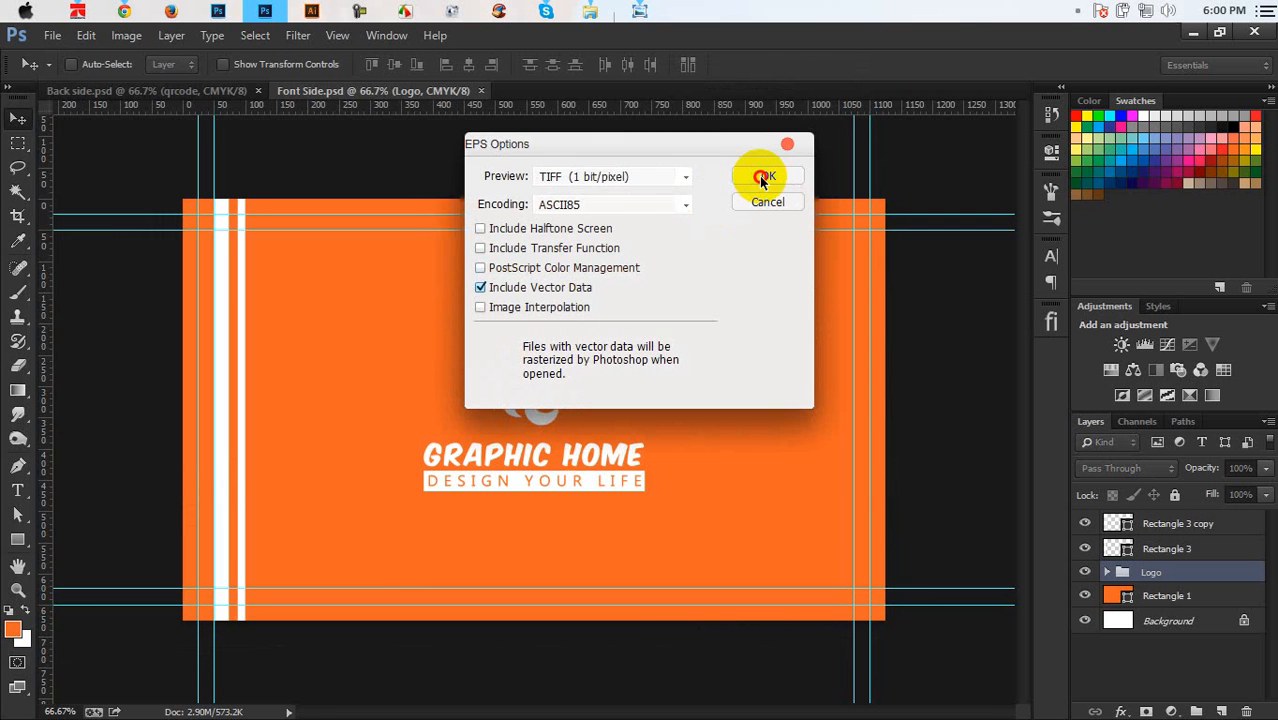
click(765, 177)
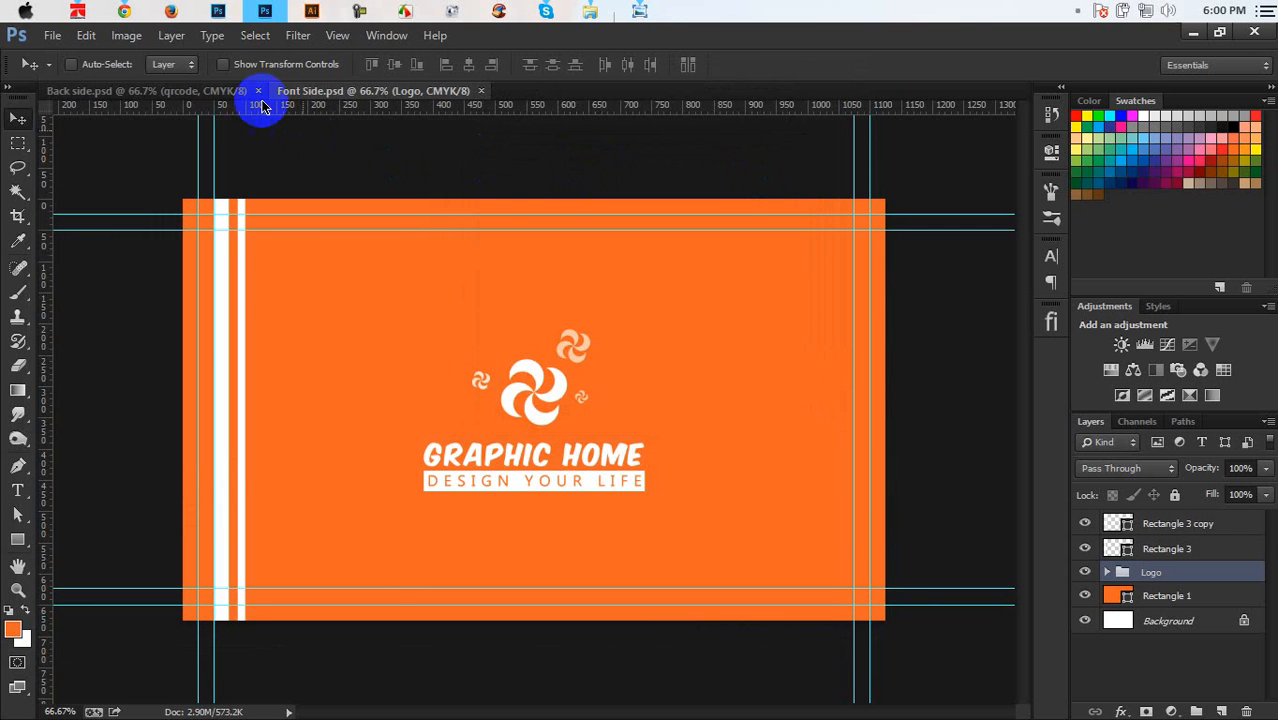
Begin saving the back side with Photoshop EPS as the format
click(205, 90)
click(55, 37)
click(100, 253)
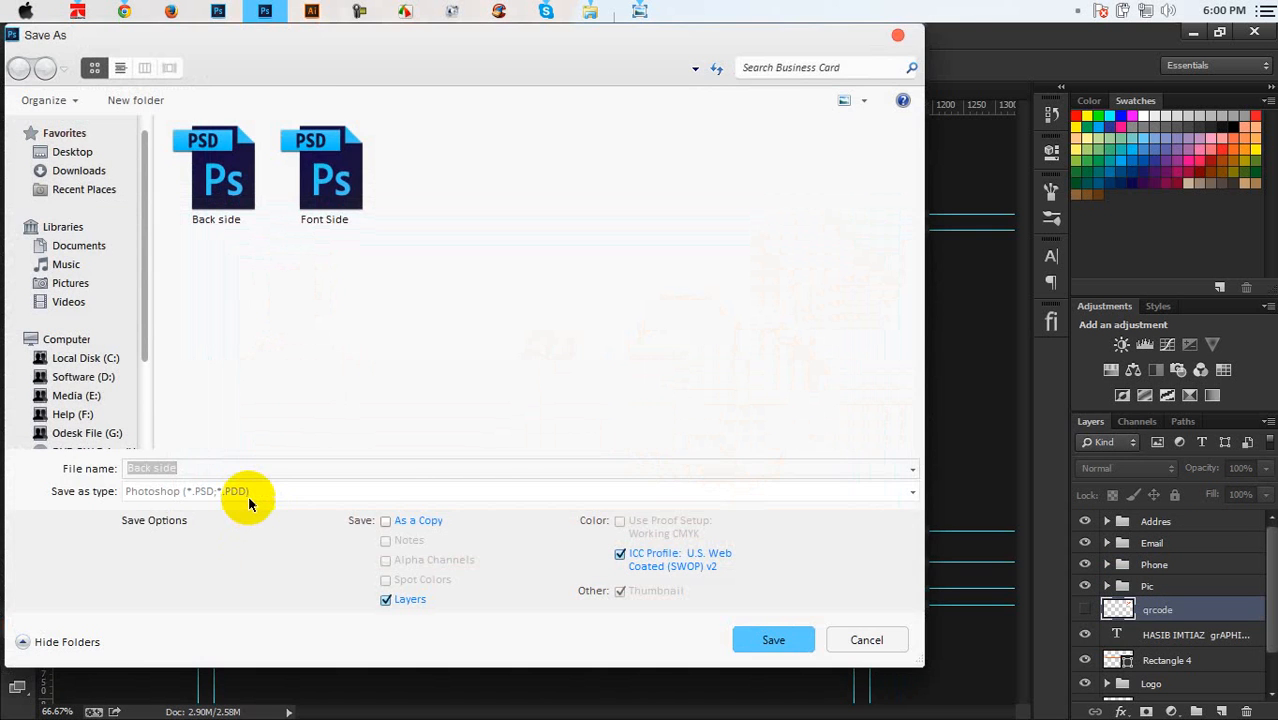
click(249, 495)
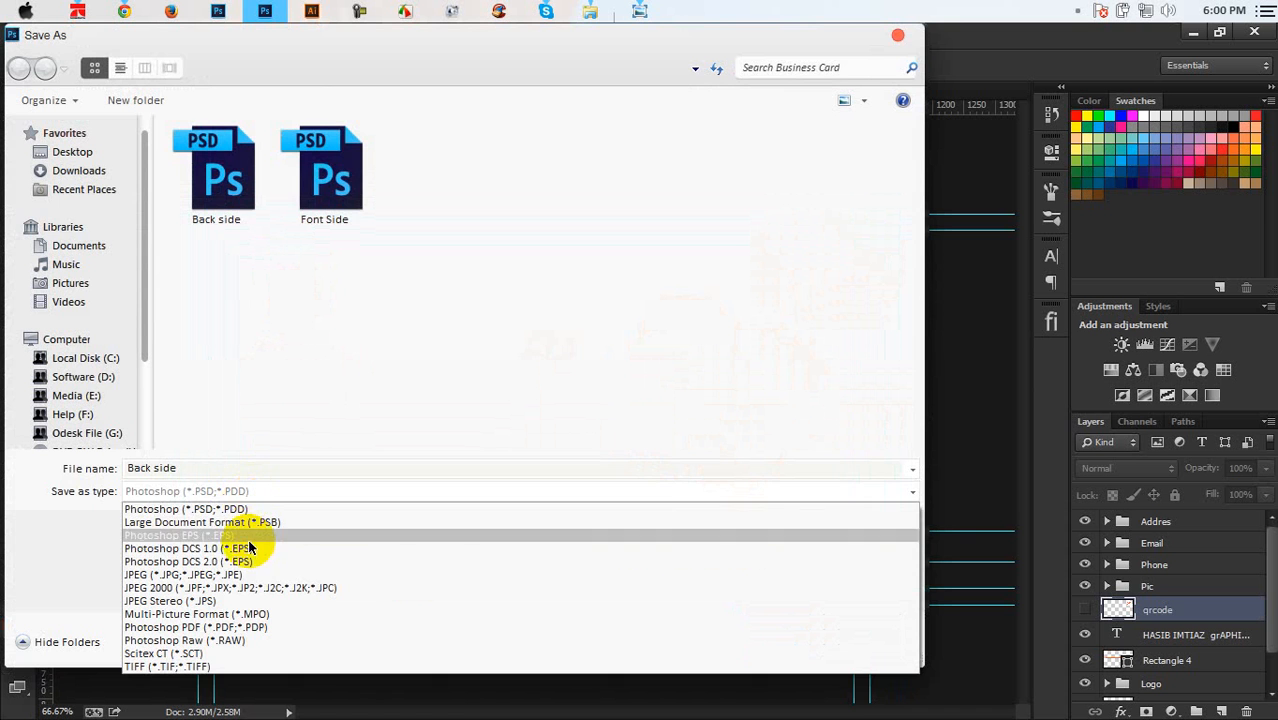
click(250, 533)
Save the Back side as EPS with the default options, then close the Media (E:) window
click(773, 638)
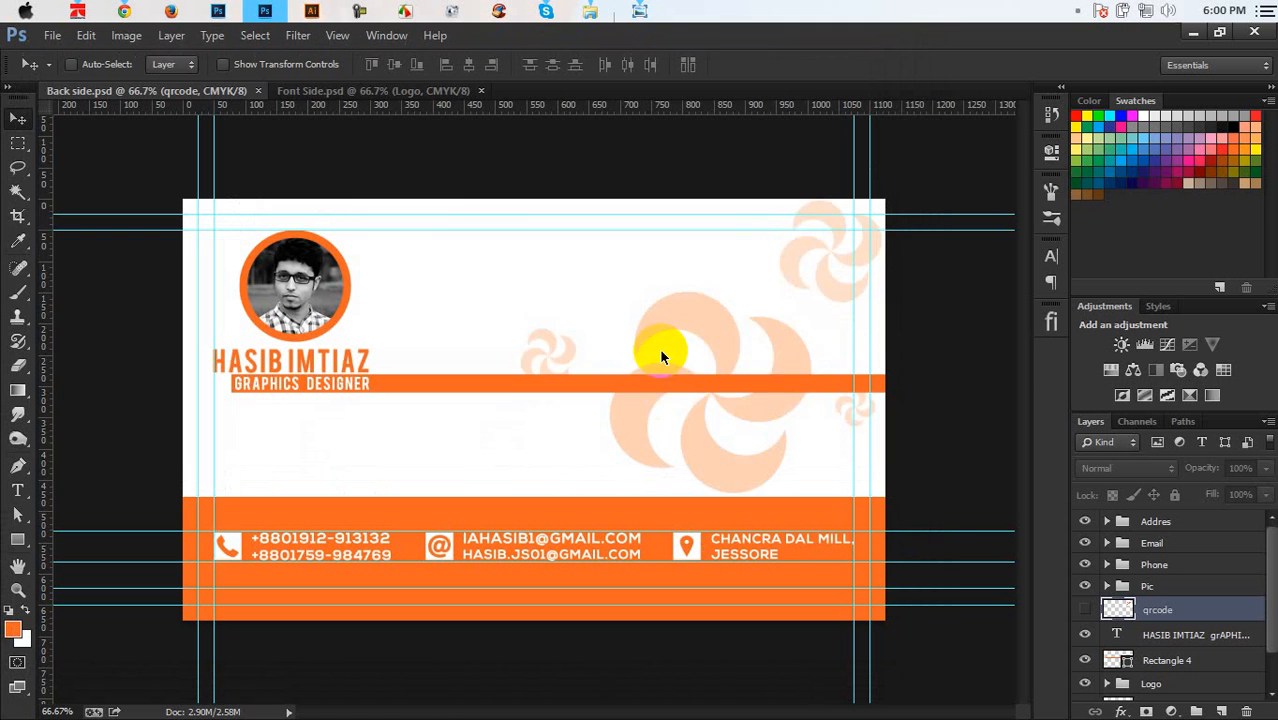
click(790, 177)
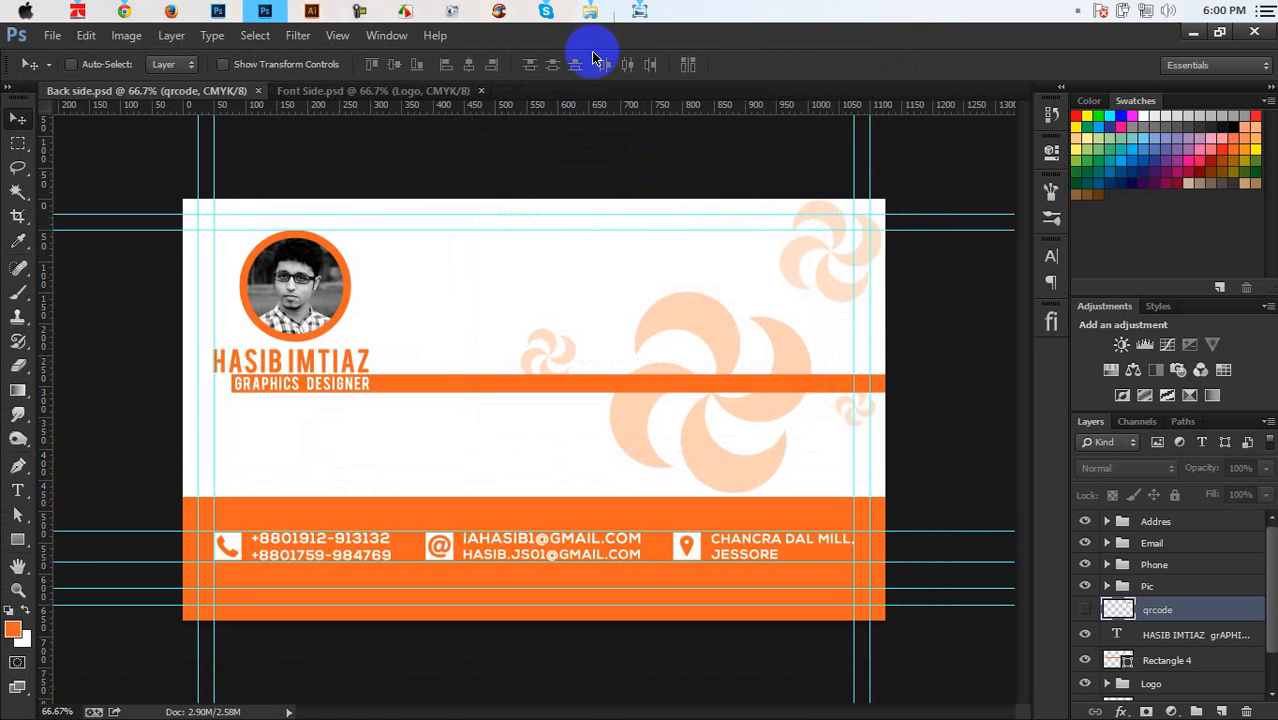
mouse_move(588, 28)
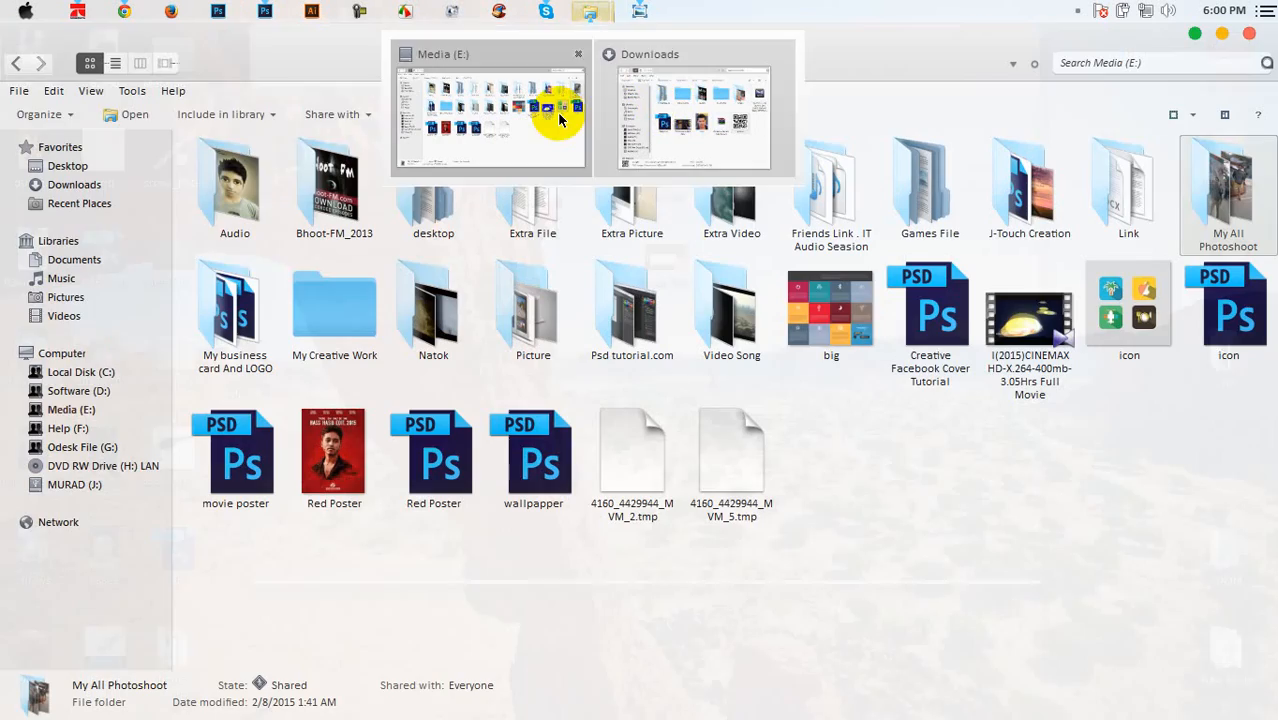
click(560, 120)
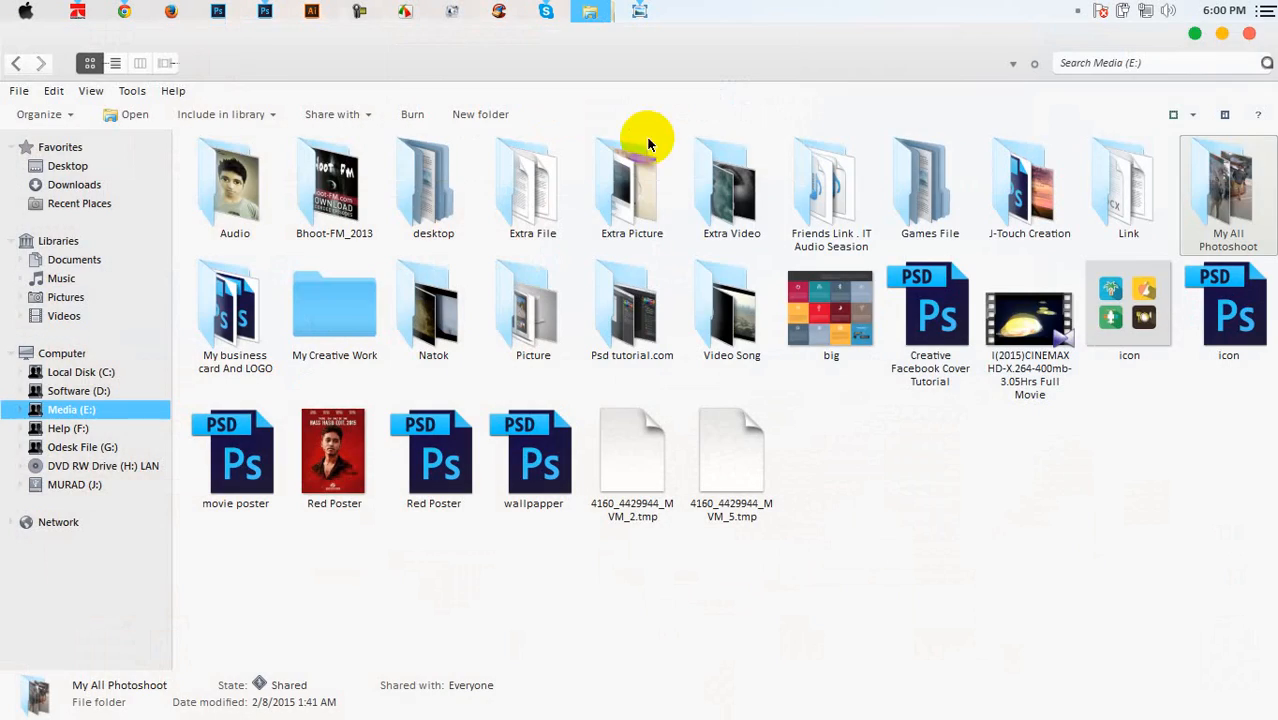
click(1248, 37)
Minimize Photoshop and close the Downloads window and the open photo viewer
click(1193, 34)
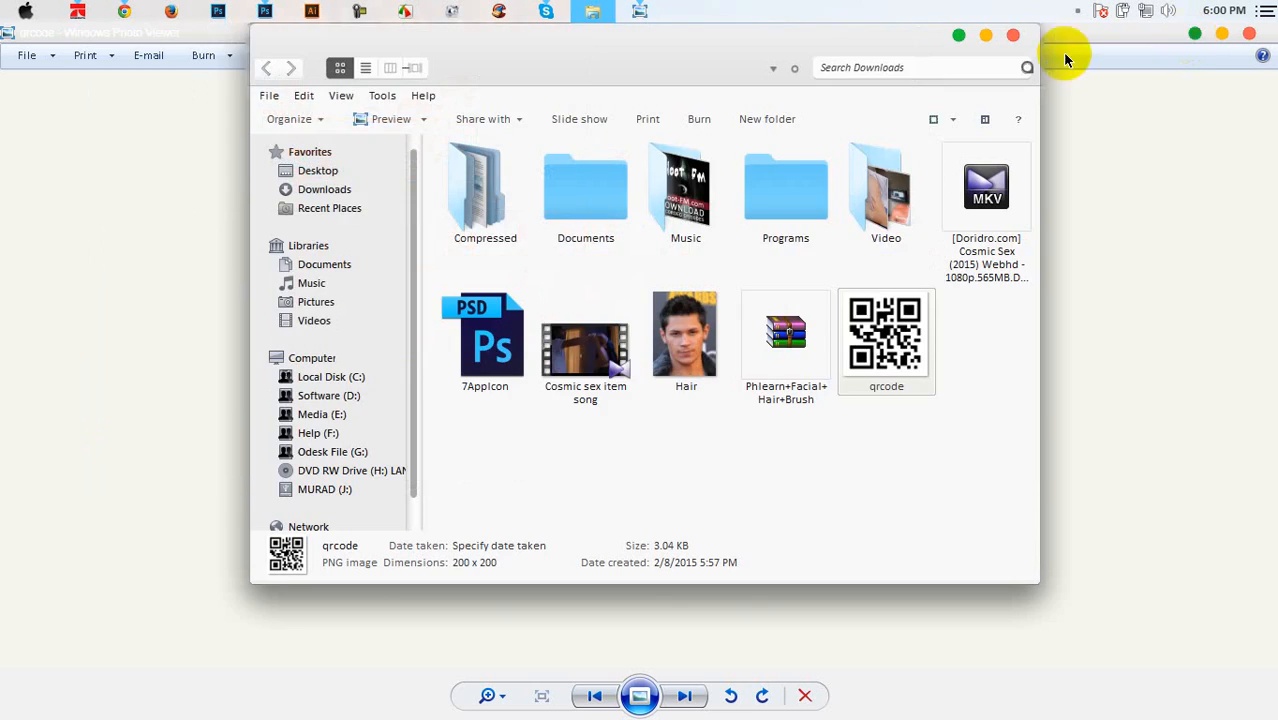
click(1012, 37)
click(1248, 34)
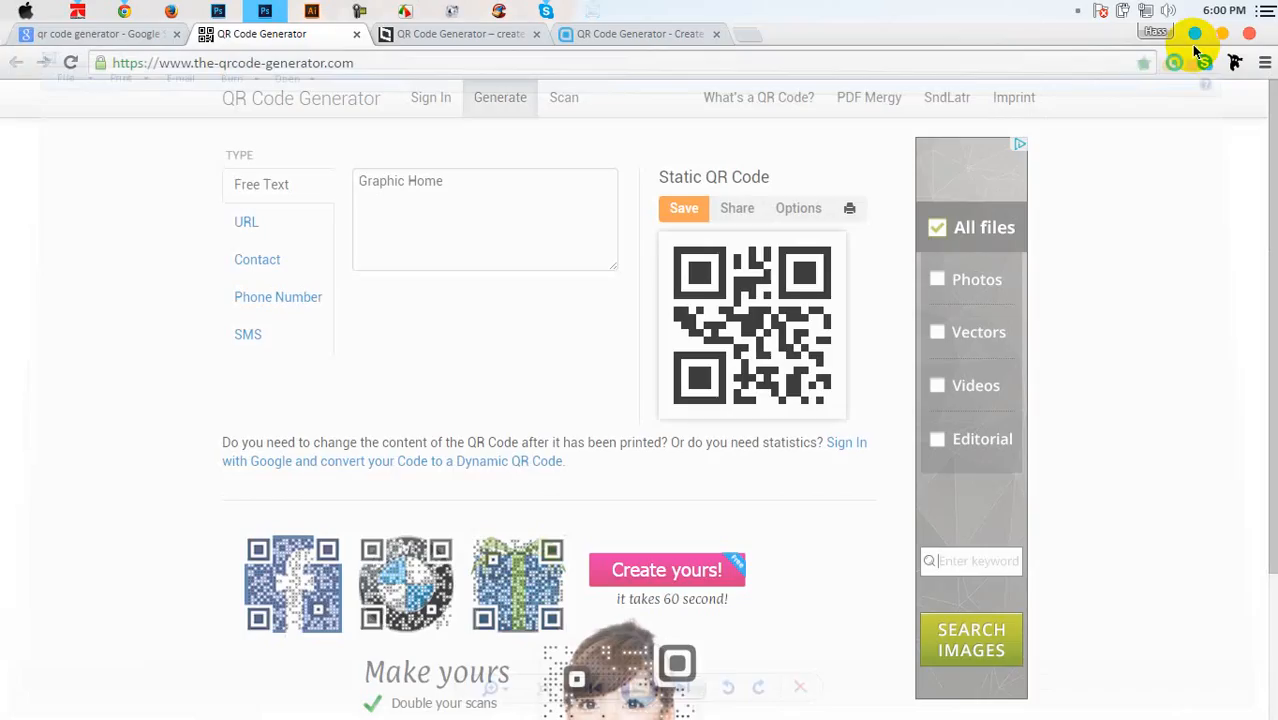
View Font Side.jpg and Back side in the Business Card folder, then close the viewer and minimize Explorer
click(1196, 36)
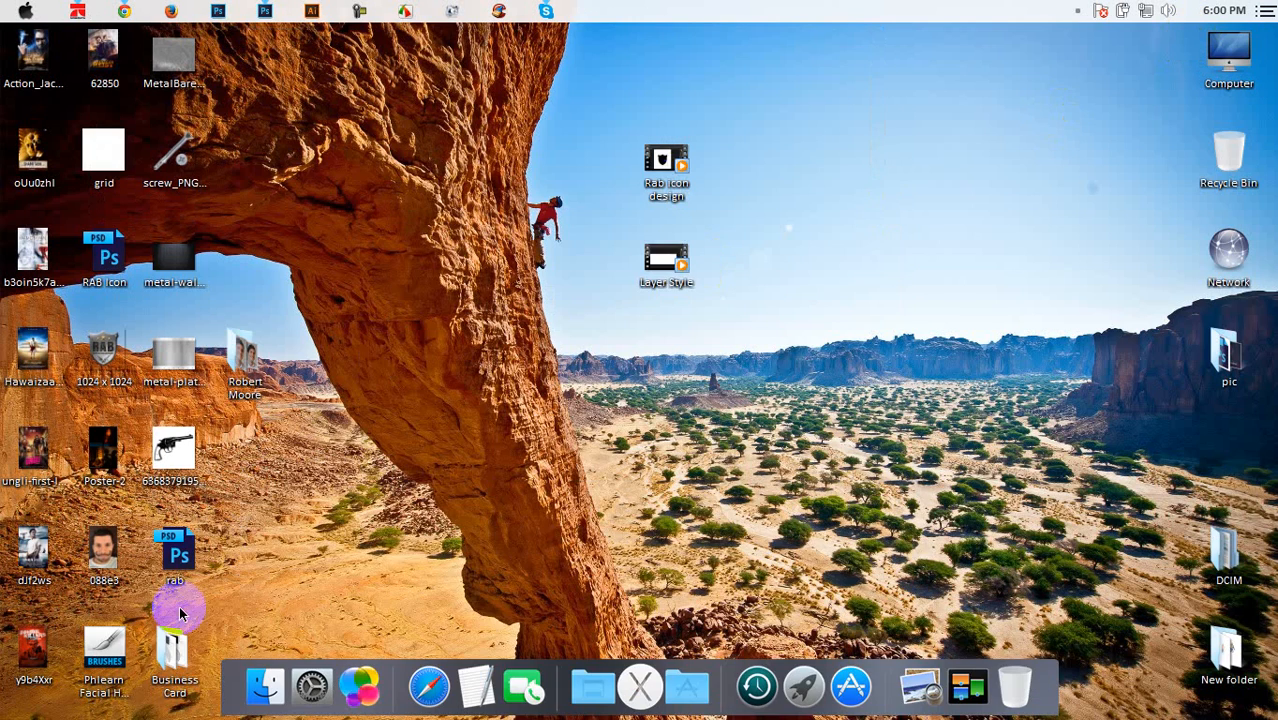
double_click(171, 655)
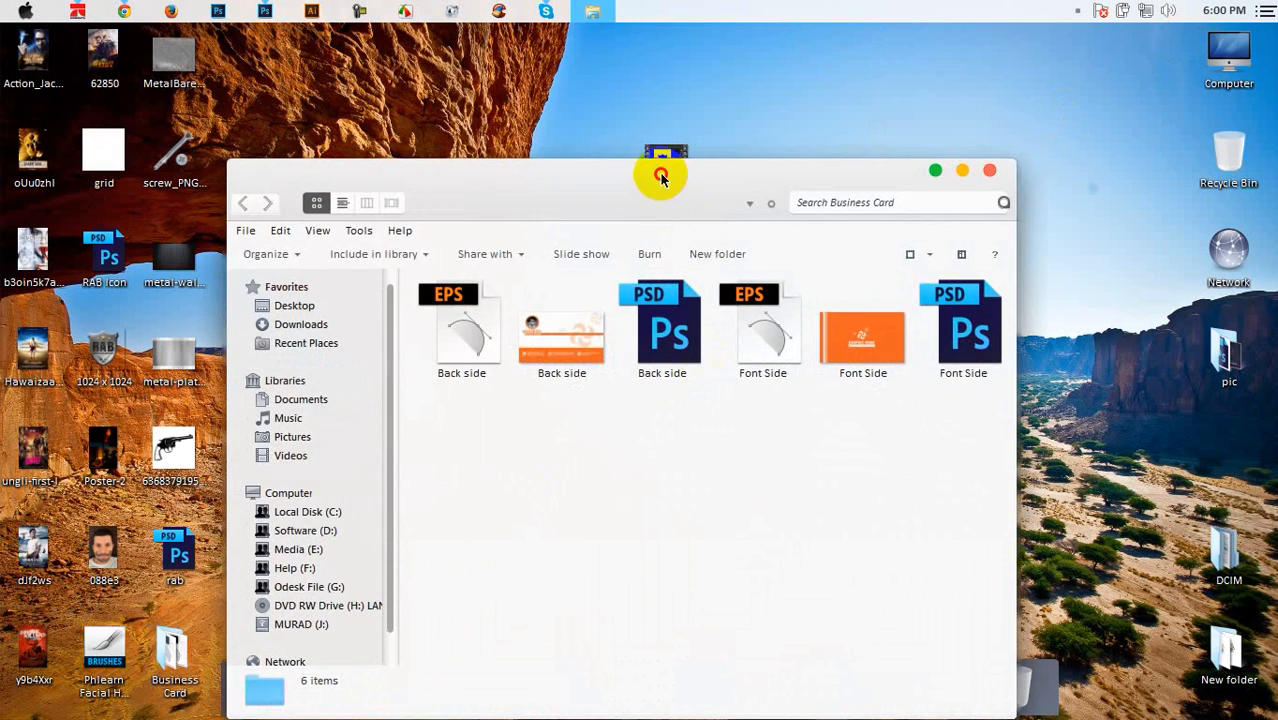
double_click(662, 177)
double_click(634, 186)
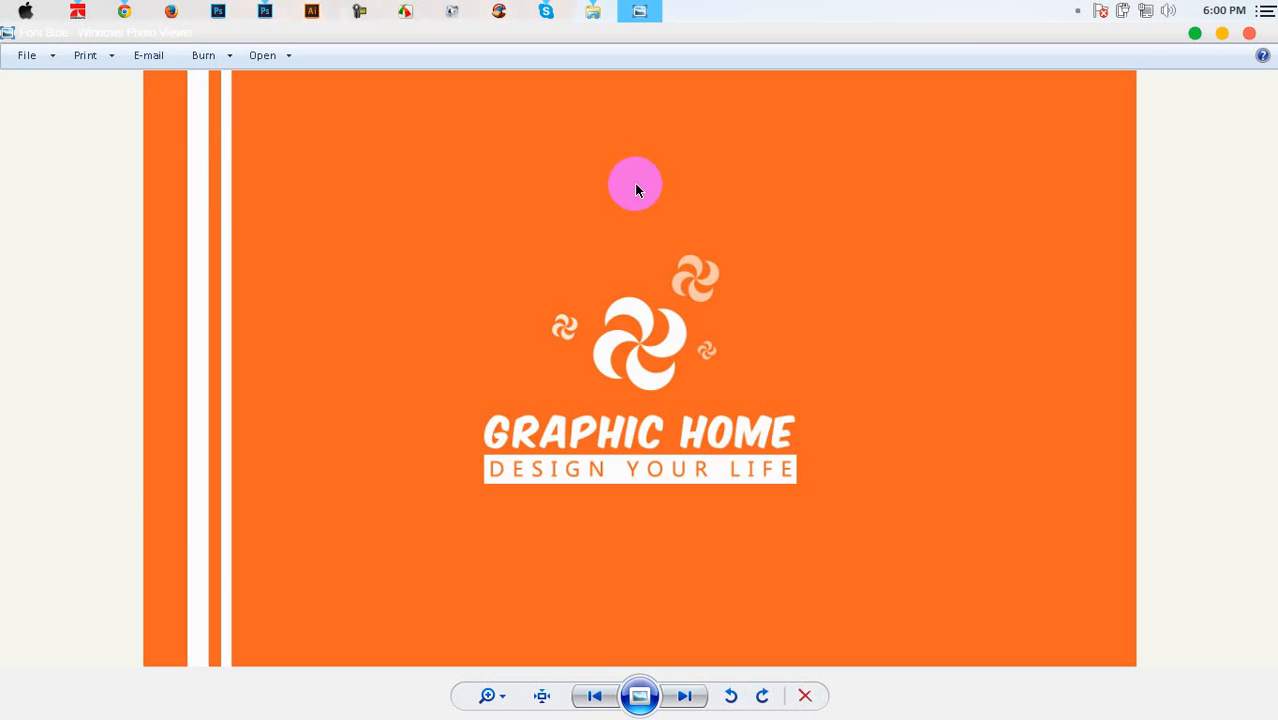
key(Right)
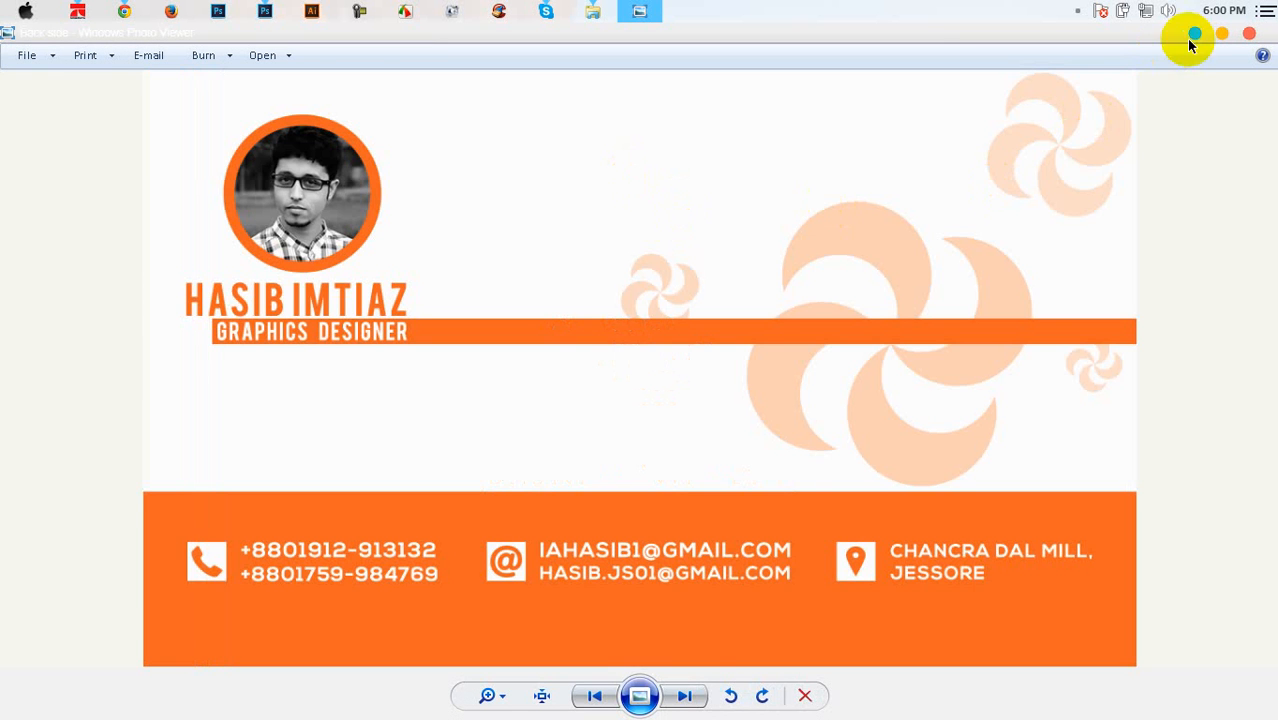
click(1249, 33)
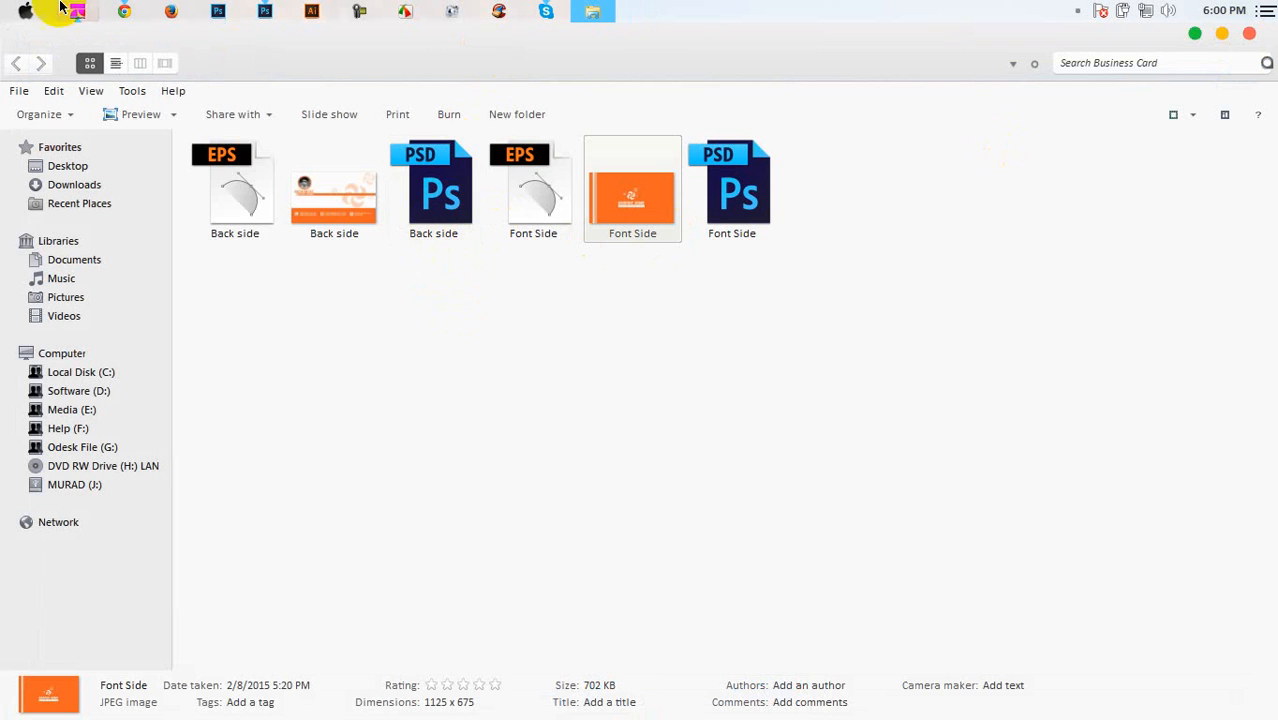
click(590, 10)
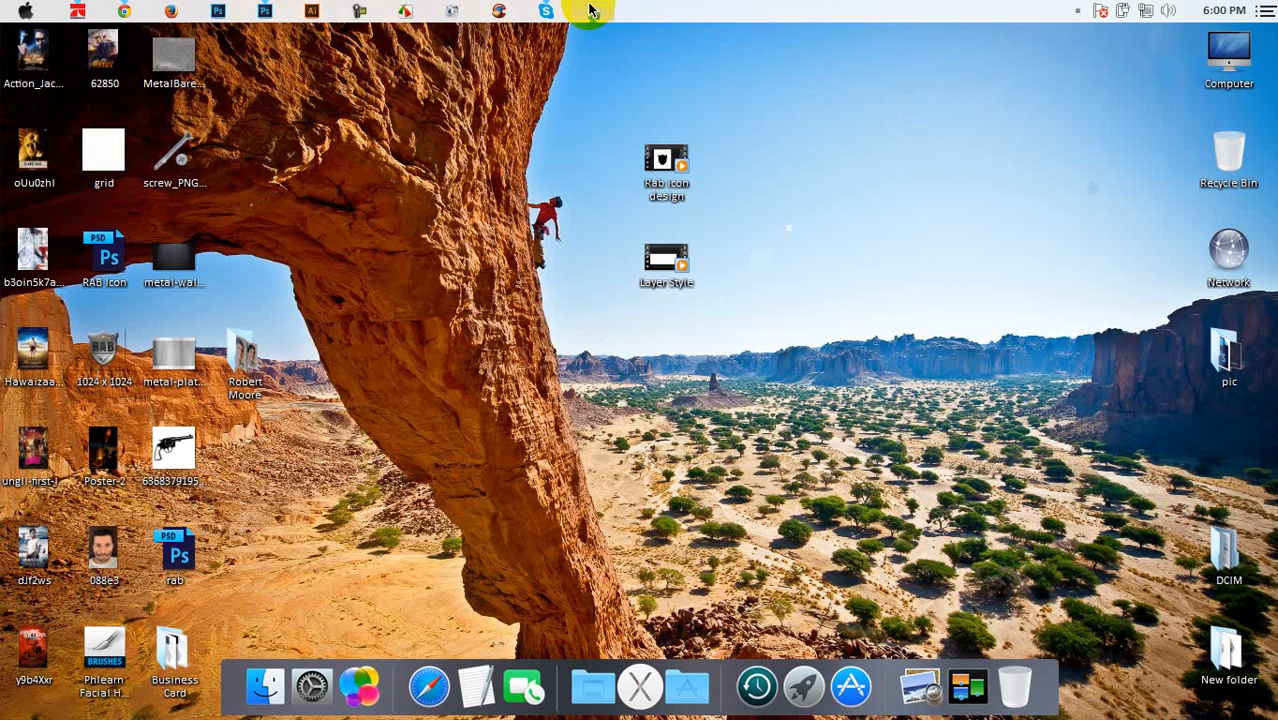
In a new Chrome tab, search Google for 'business card mockup free download psd'
click(590, 10)
click(124, 11)
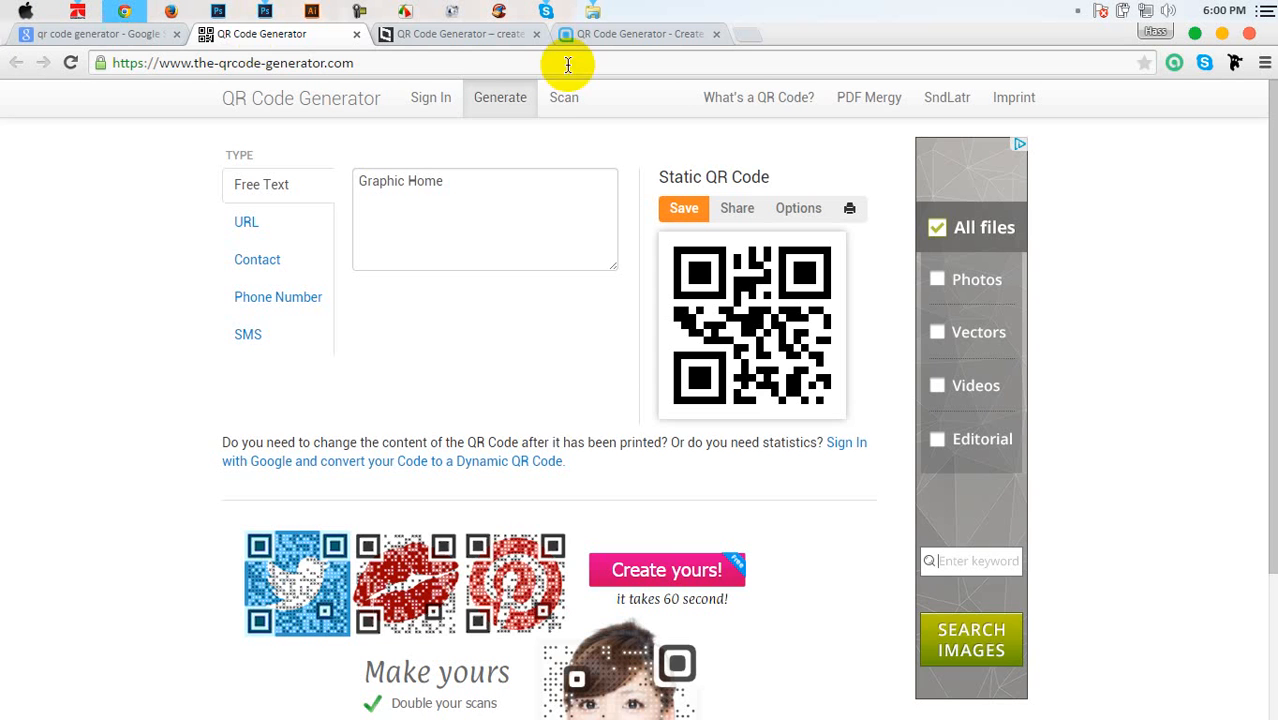
click(752, 35)
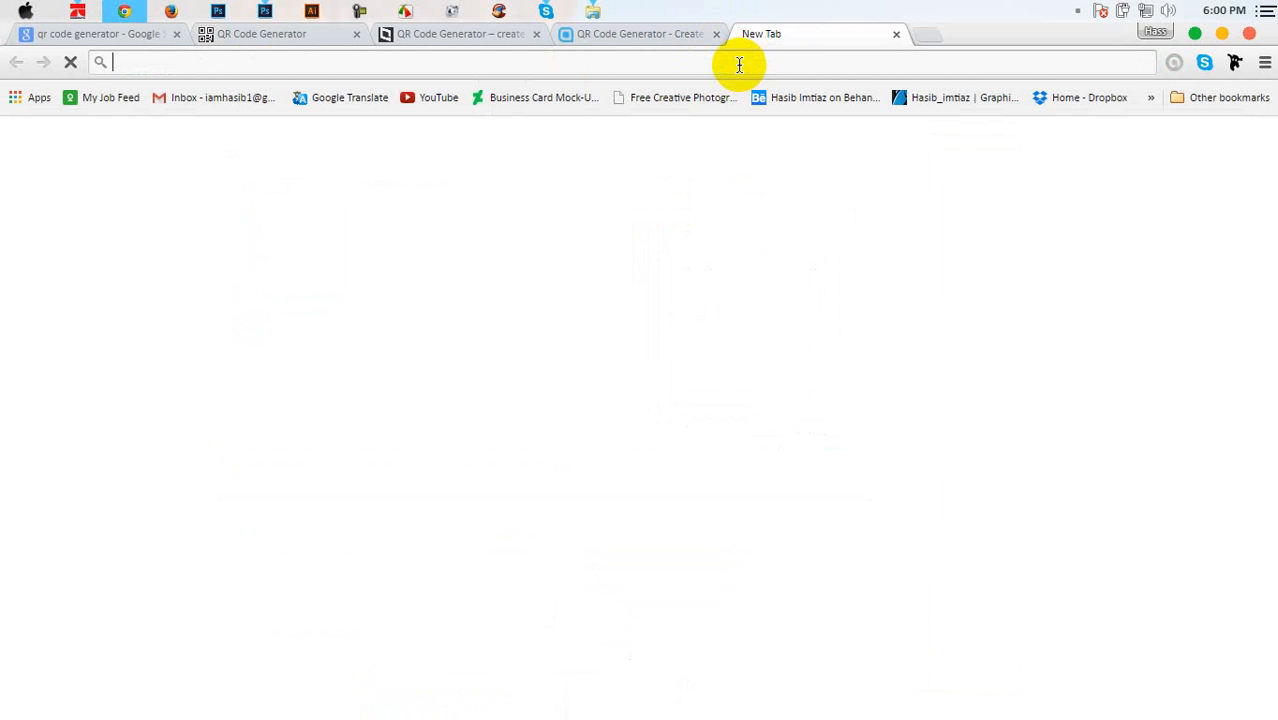
text(busi)
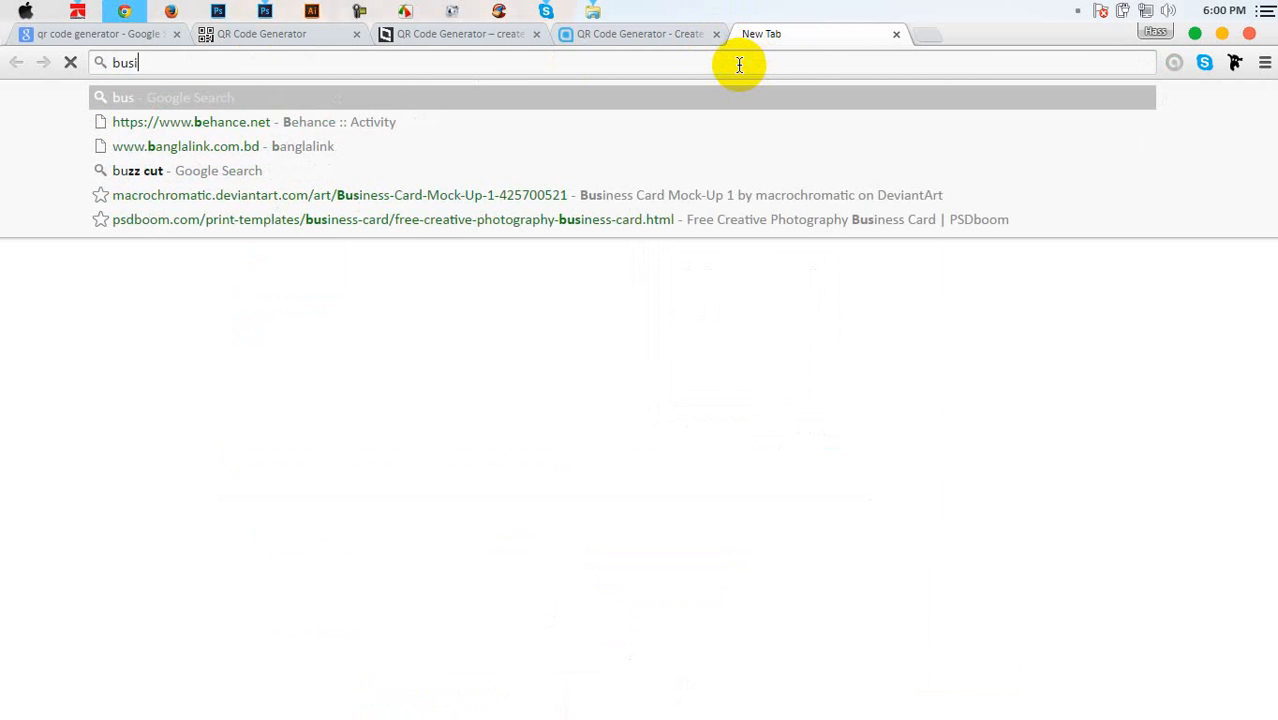
text(nes)
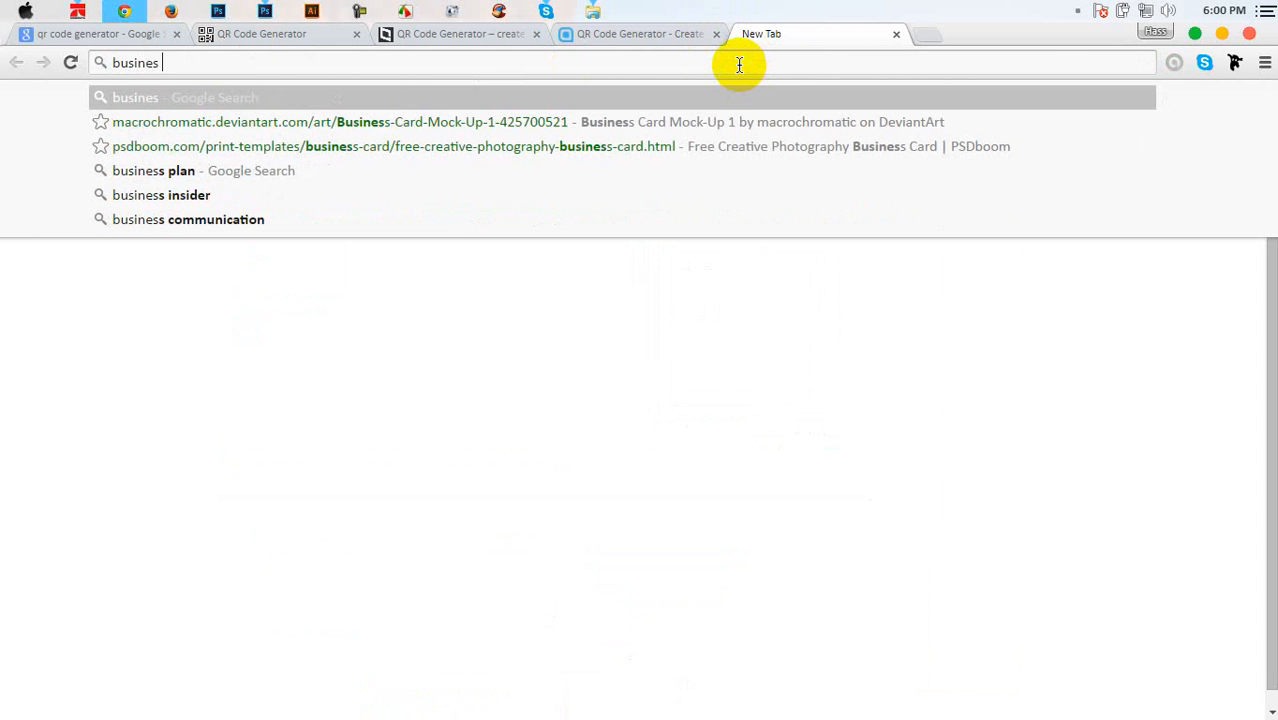
text( card)
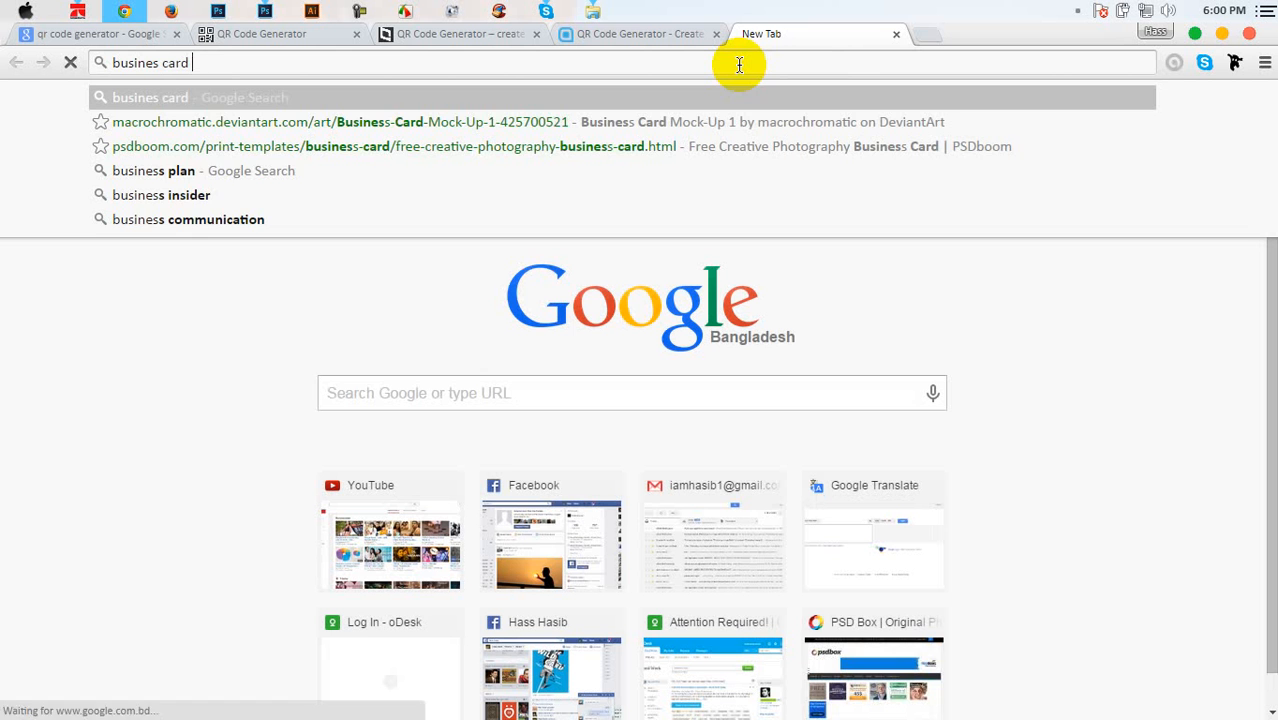
key(Down)
key(Down)
key(Down)
key(Down)
key(Down)
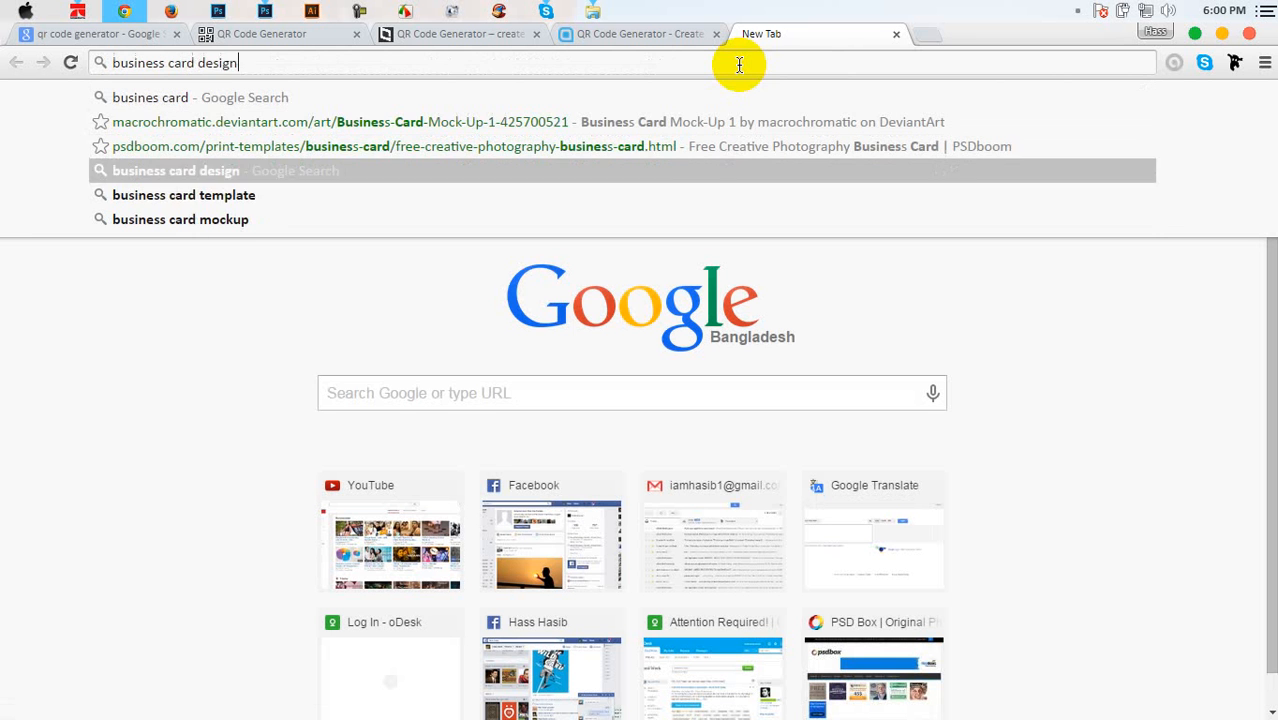
text(fre)
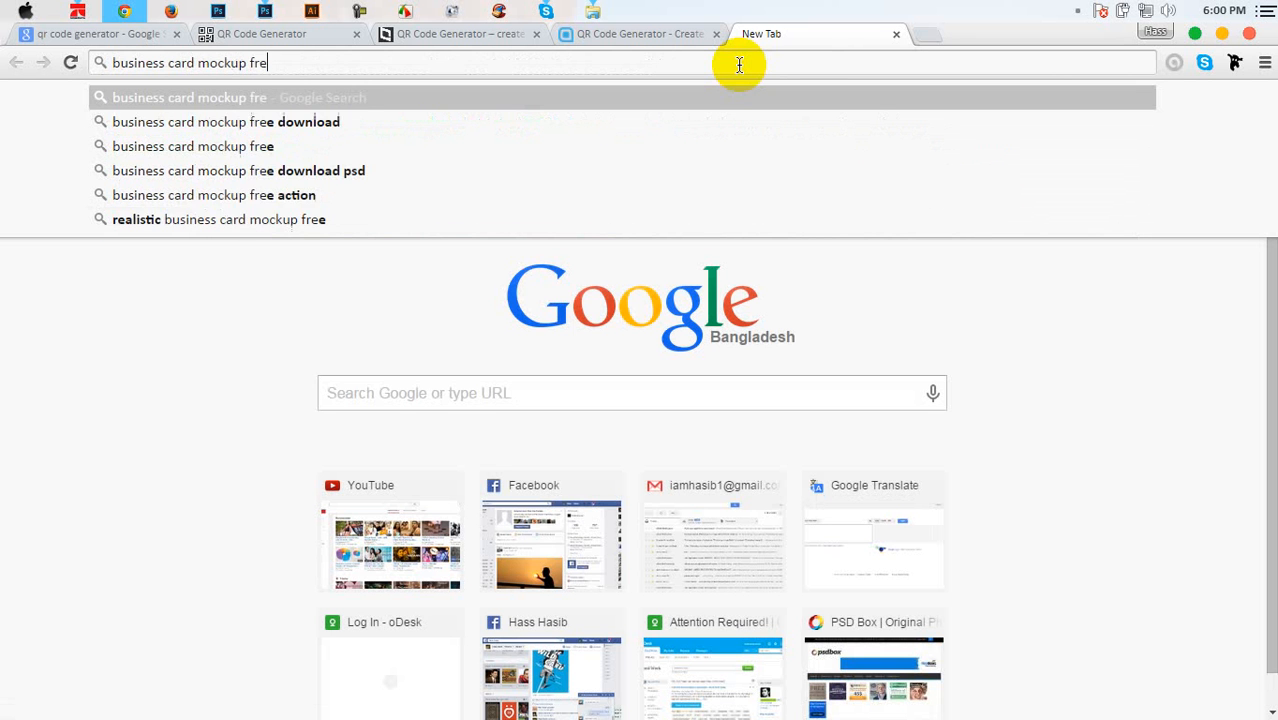
text(e)
key(Down)
key(Down)
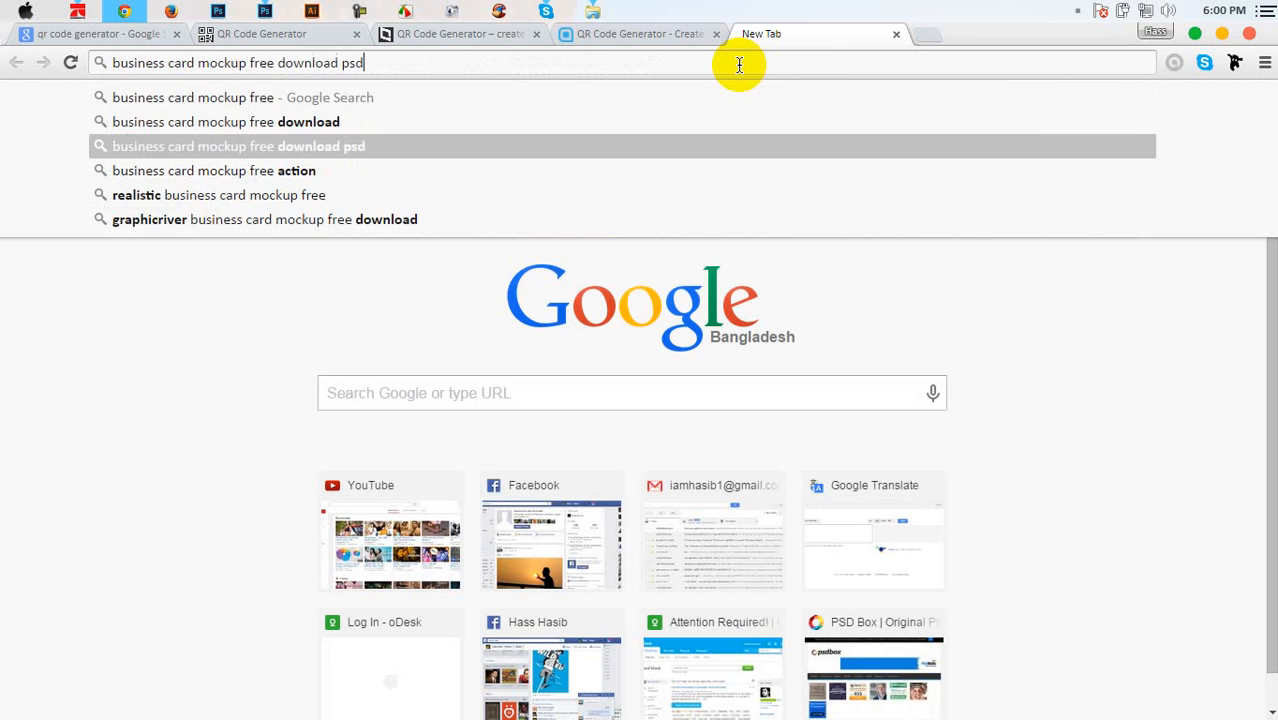
key(Return)
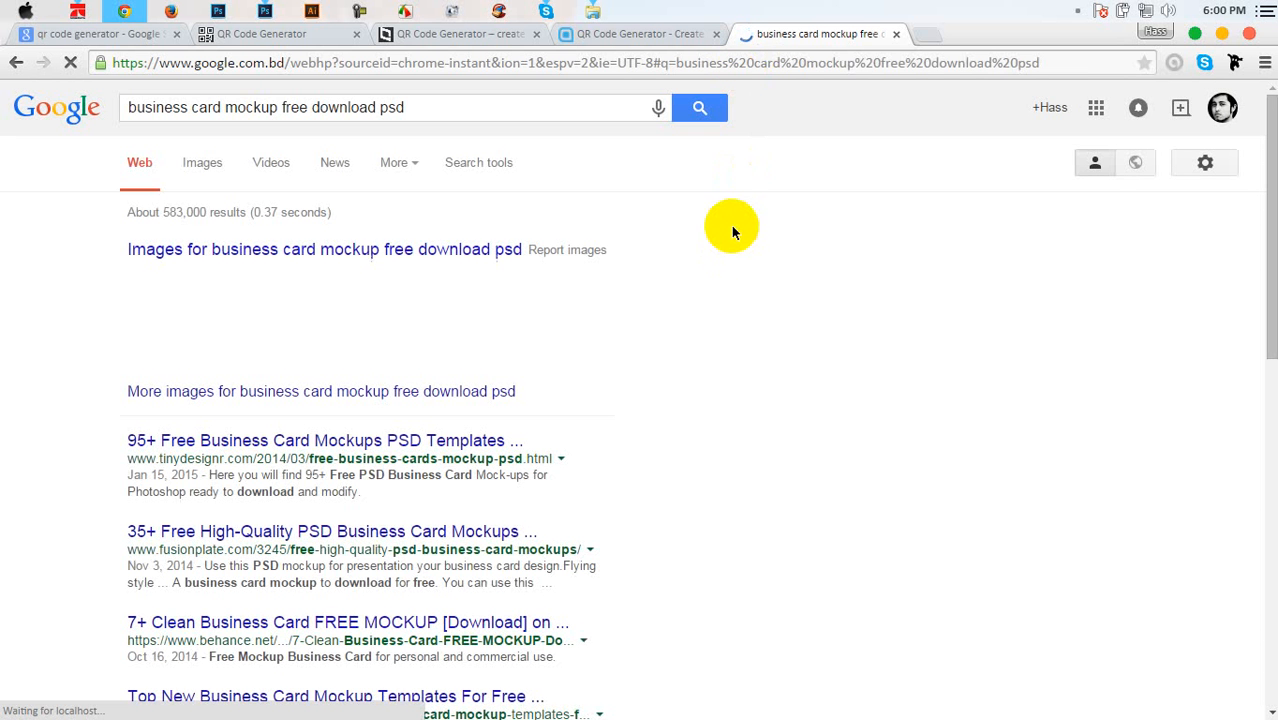
Browse the image results and open a large preview of the dark black-and-white card mockup
click(370, 249)
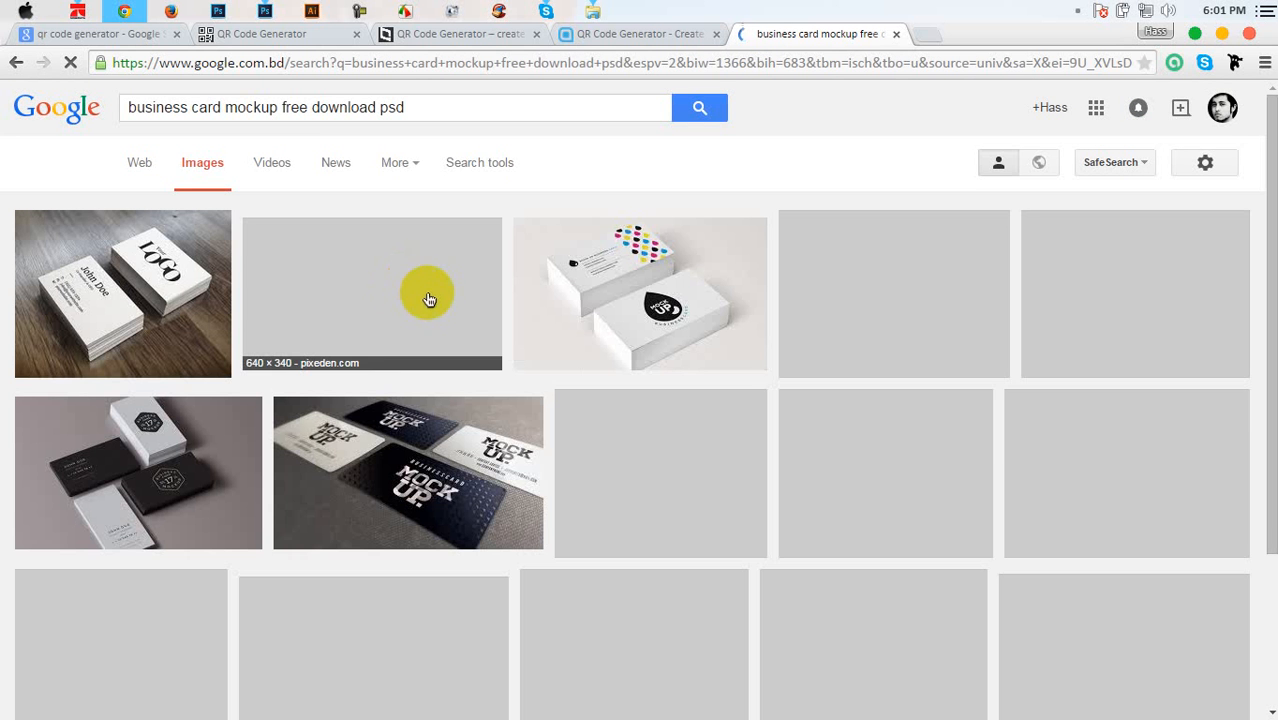
right_click(461, 311)
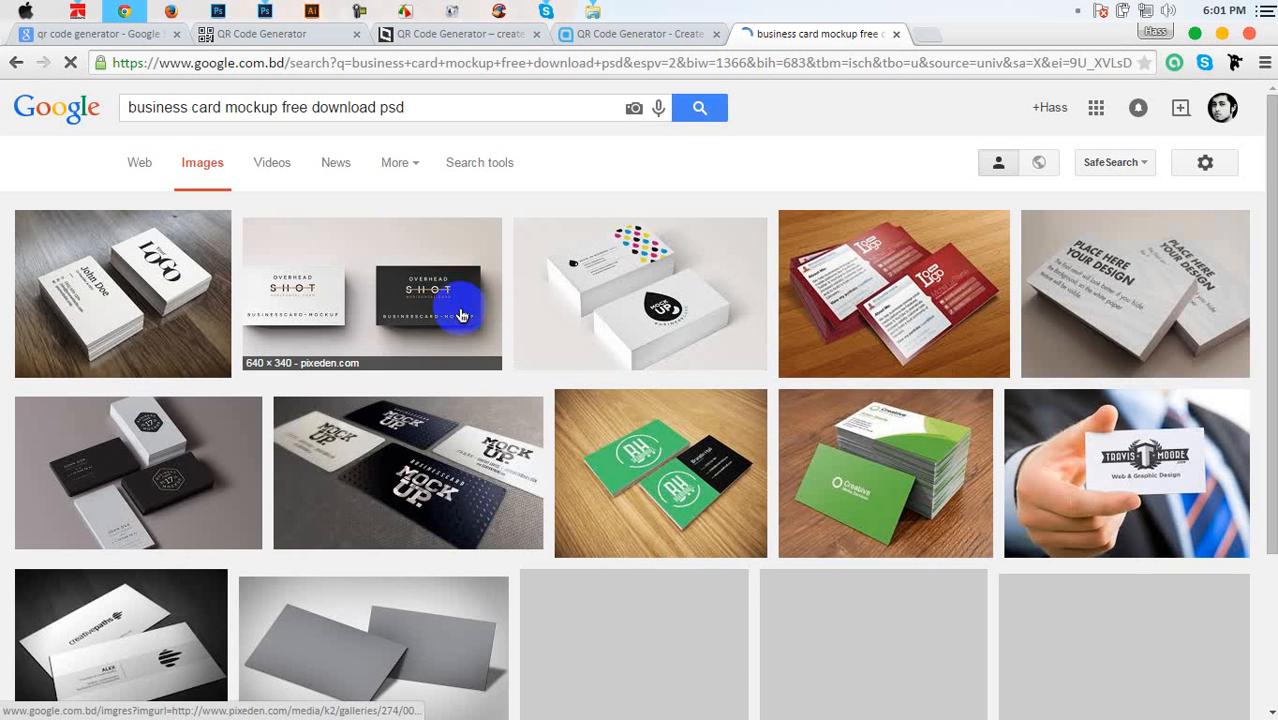
scroll(460, 310, down, 1)
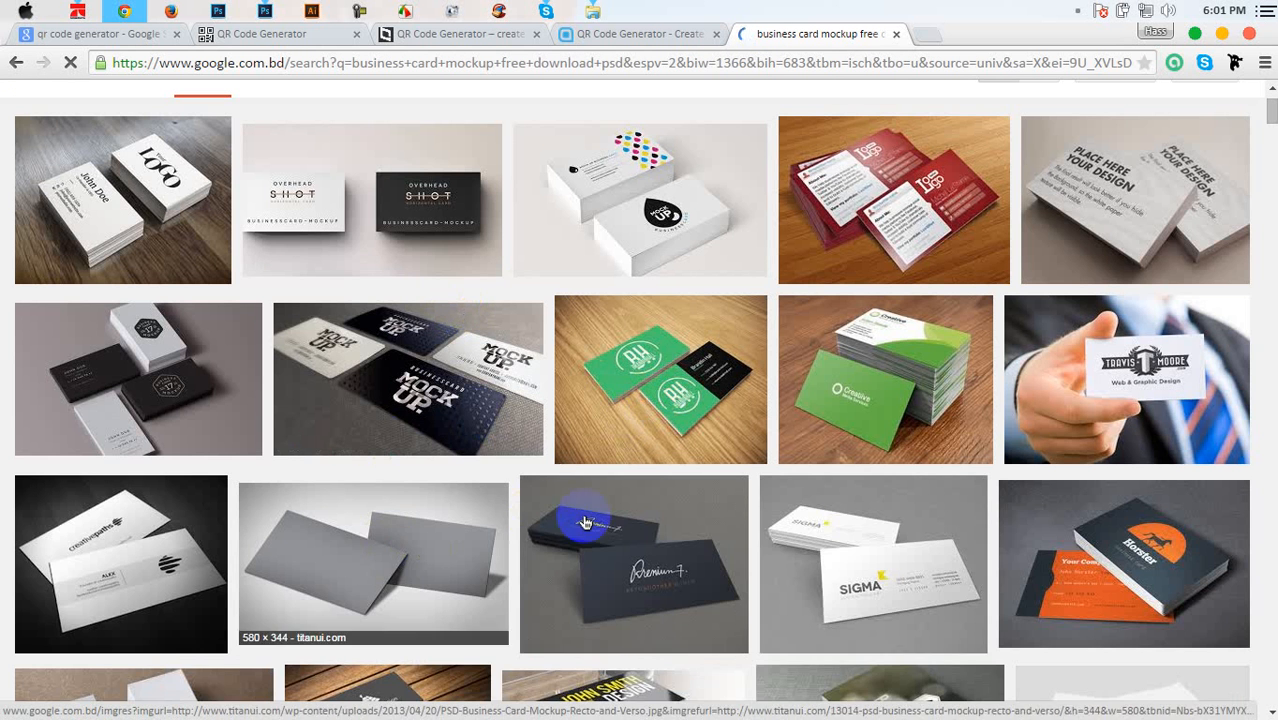
scroll(622, 566, down, 2)
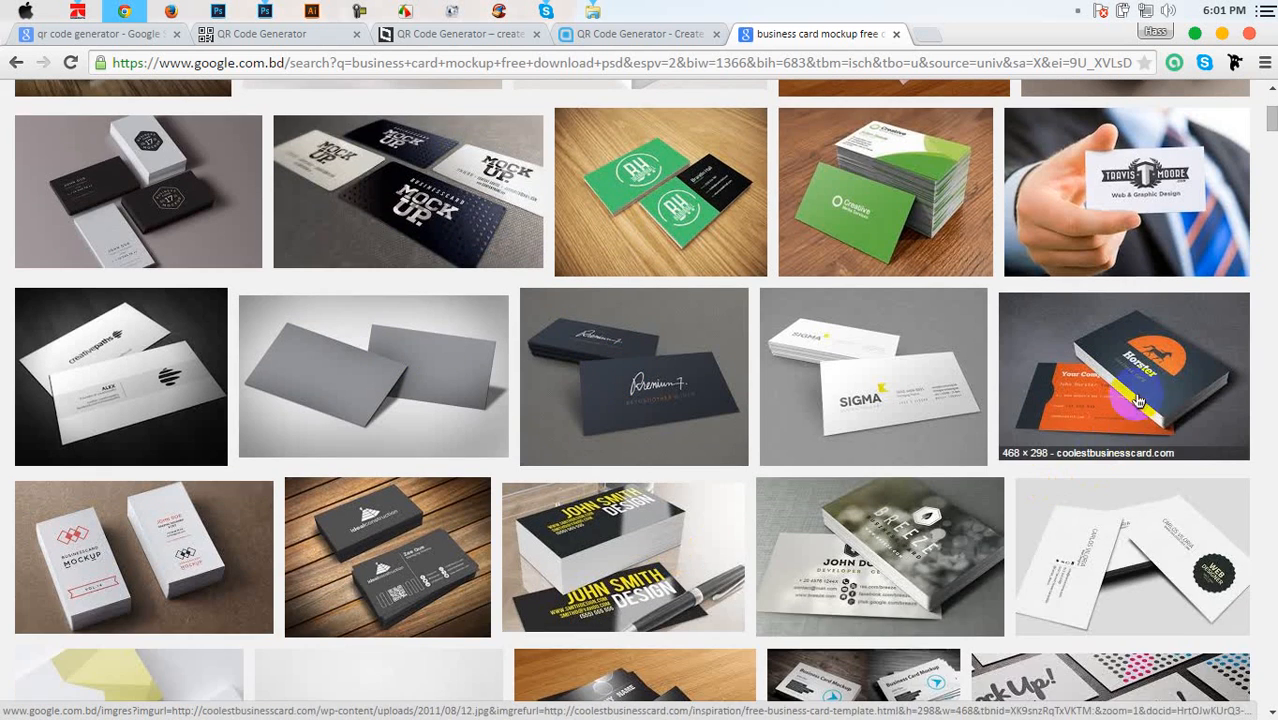
scroll(415, 552, down, 1)
scroll(400, 540, down, 2)
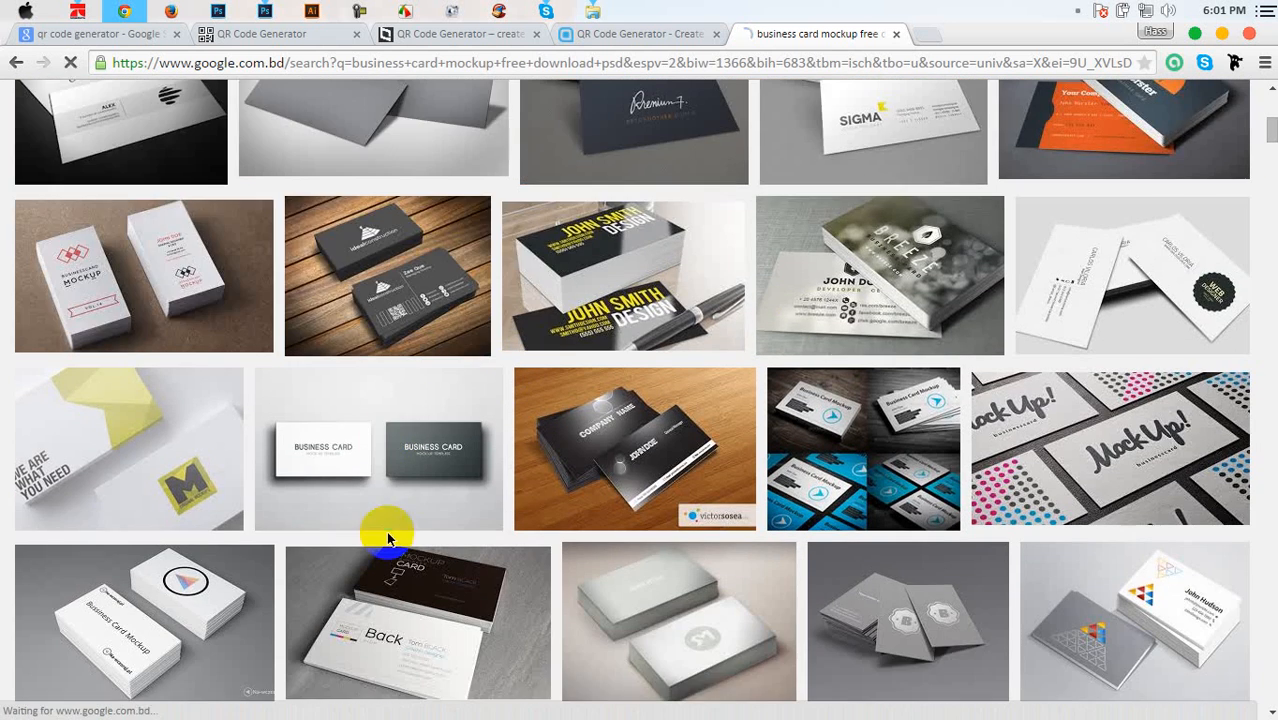
scroll(170, 367, down, 2)
scroll(185, 395, down, 2)
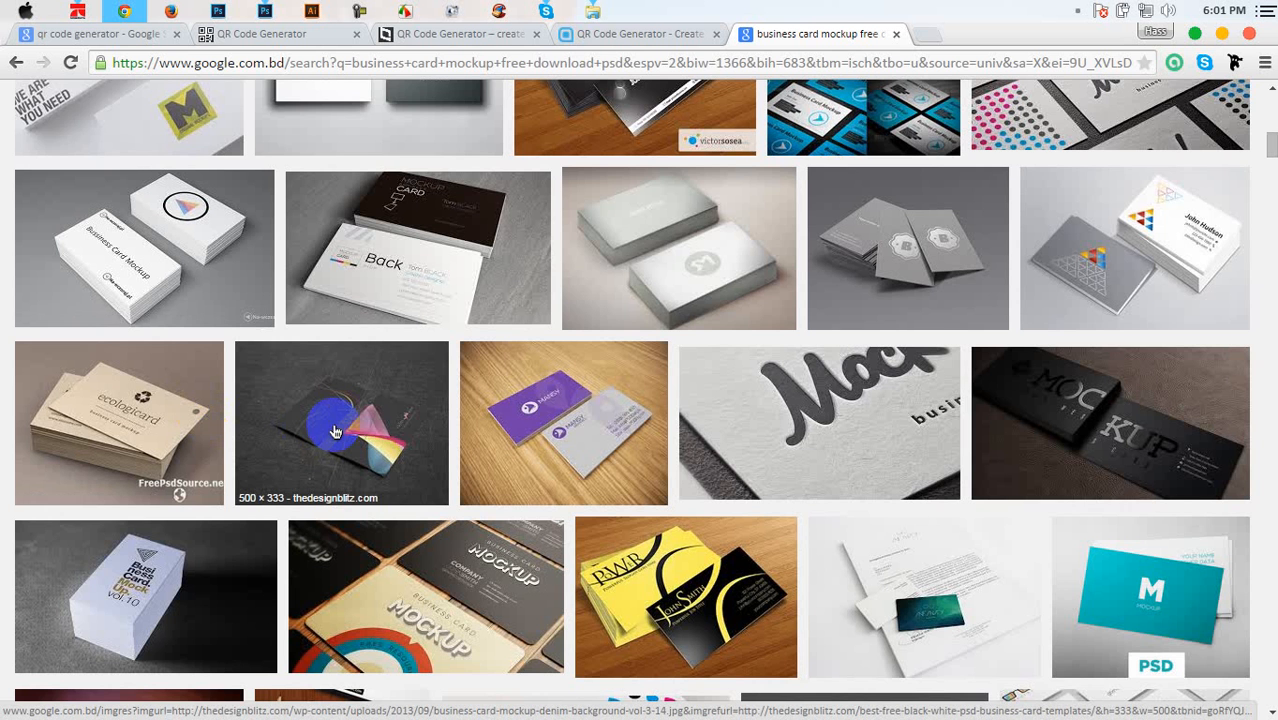
scroll(336, 432, down, 1)
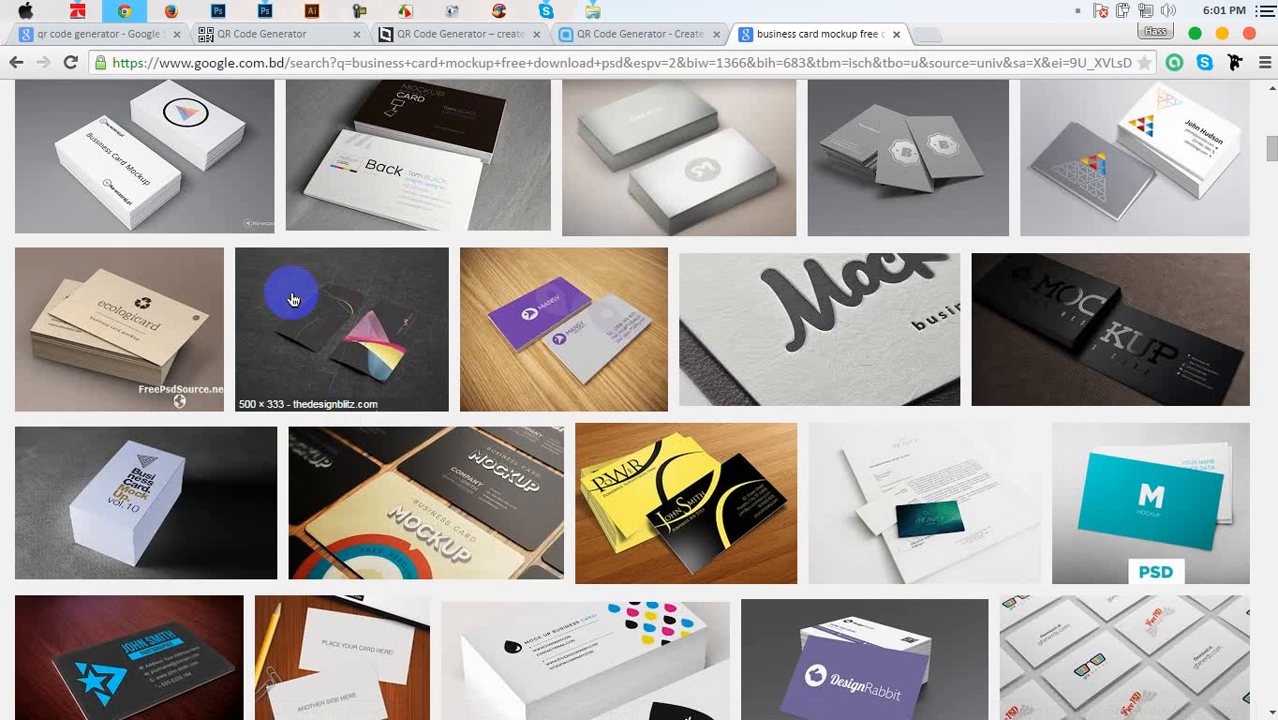
scroll(350, 445, down, 3)
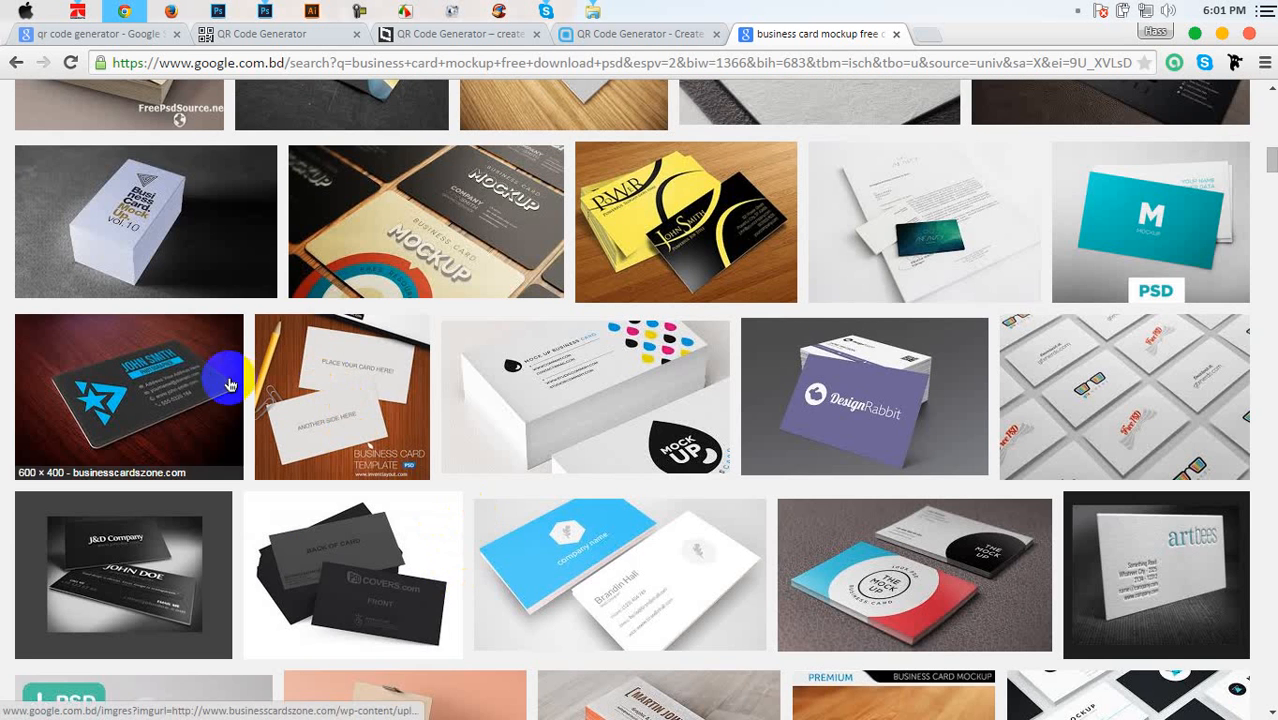
scroll(462, 480, down, 2)
scroll(496, 483, down, 4)
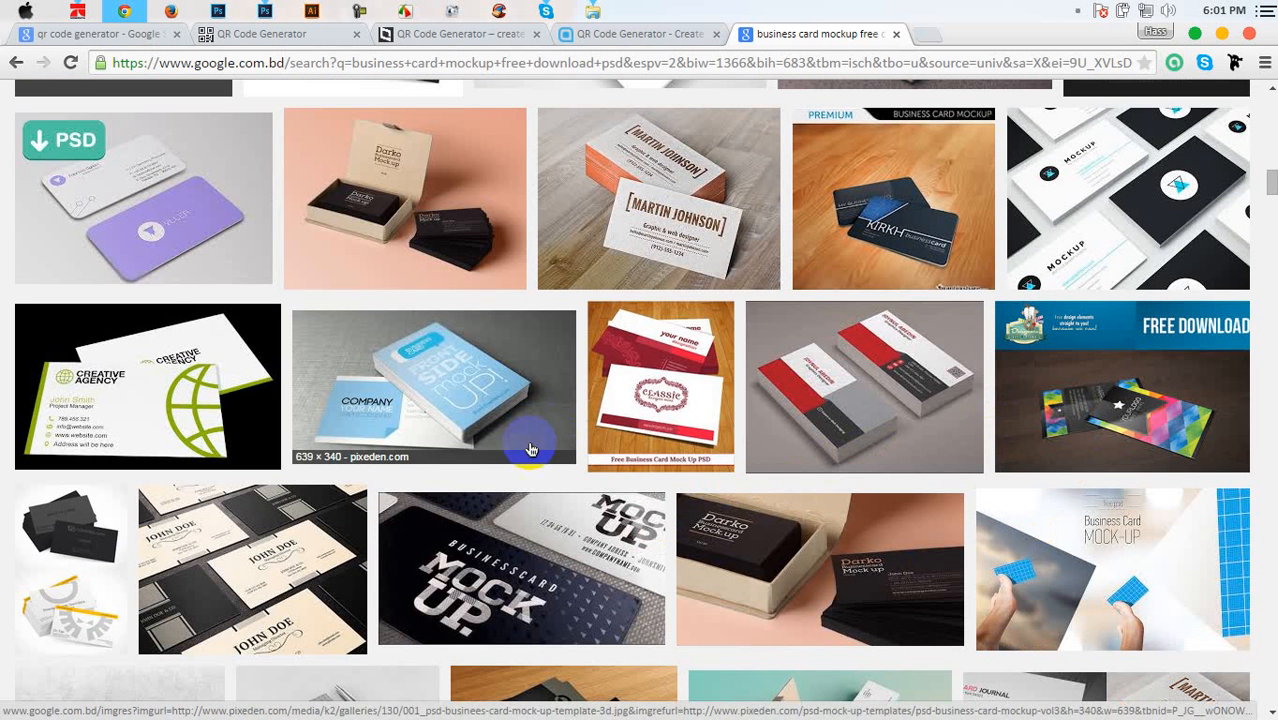
scroll(178, 350, down, 2)
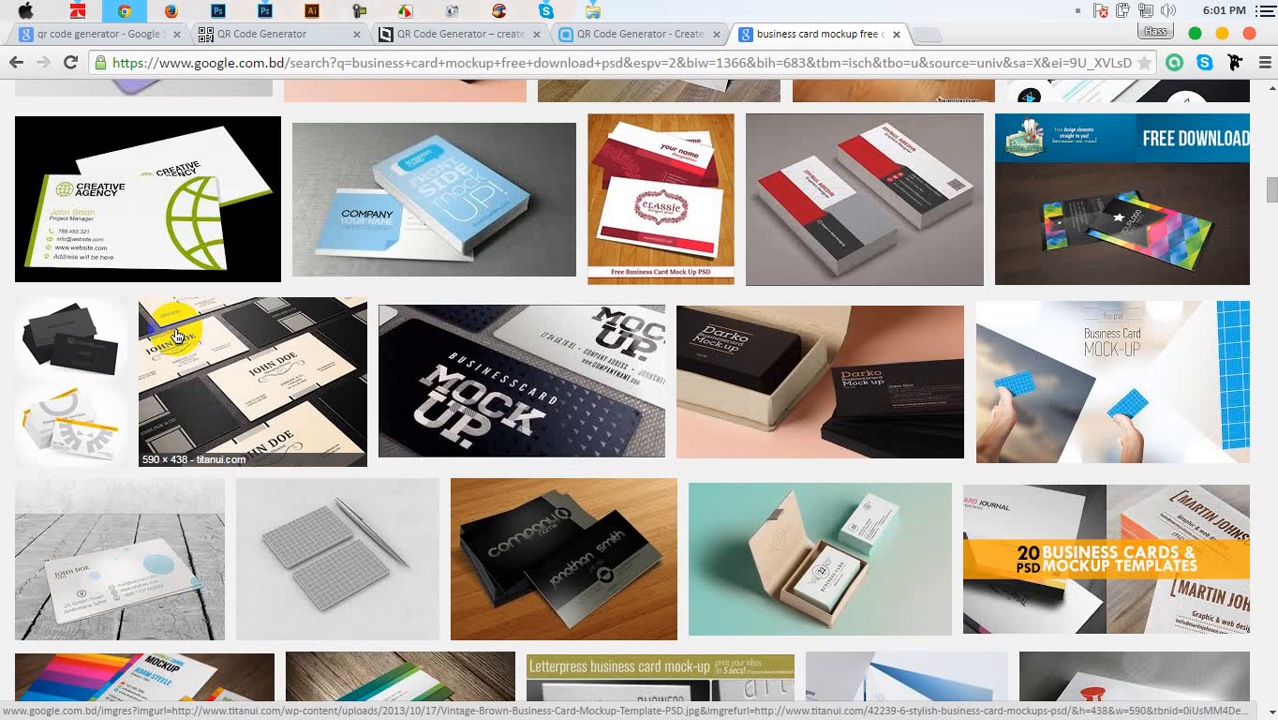
scroll(176, 335, down, 2)
scroll(176, 335, up, 2)
scroll(176, 335, down, 2)
scroll(525, 428, down, 4)
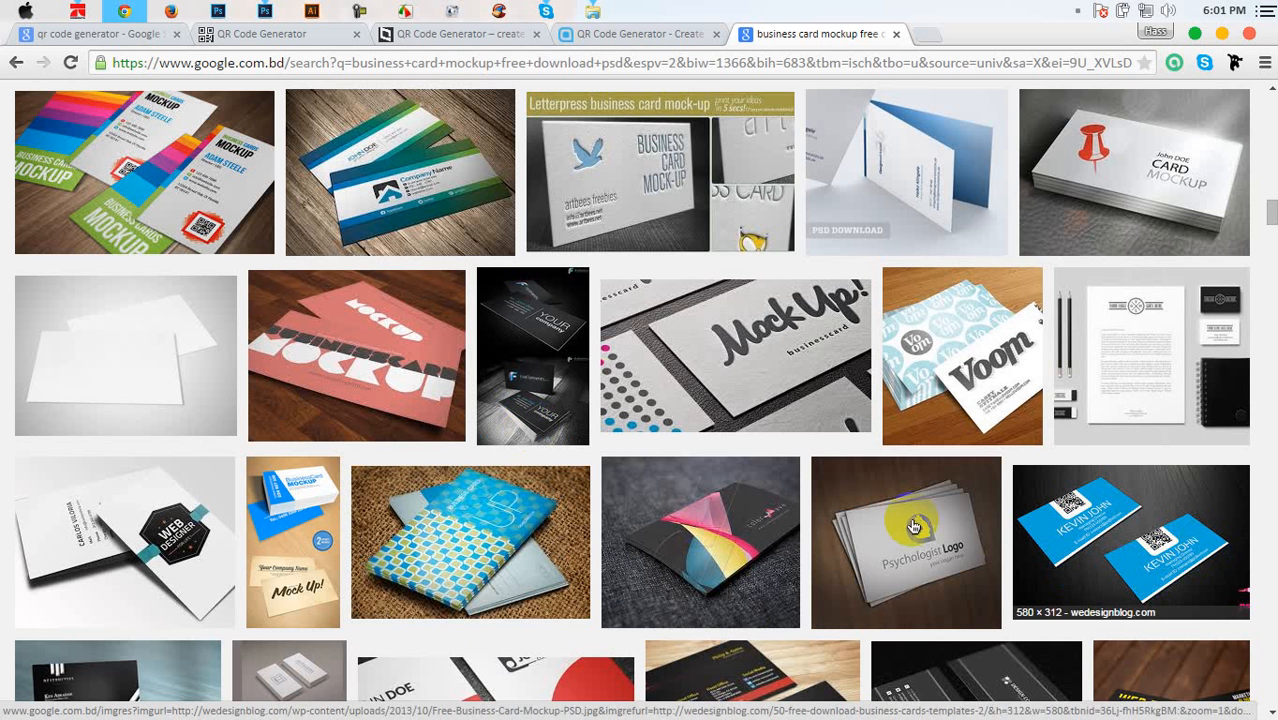
scroll(450, 530, down, 1)
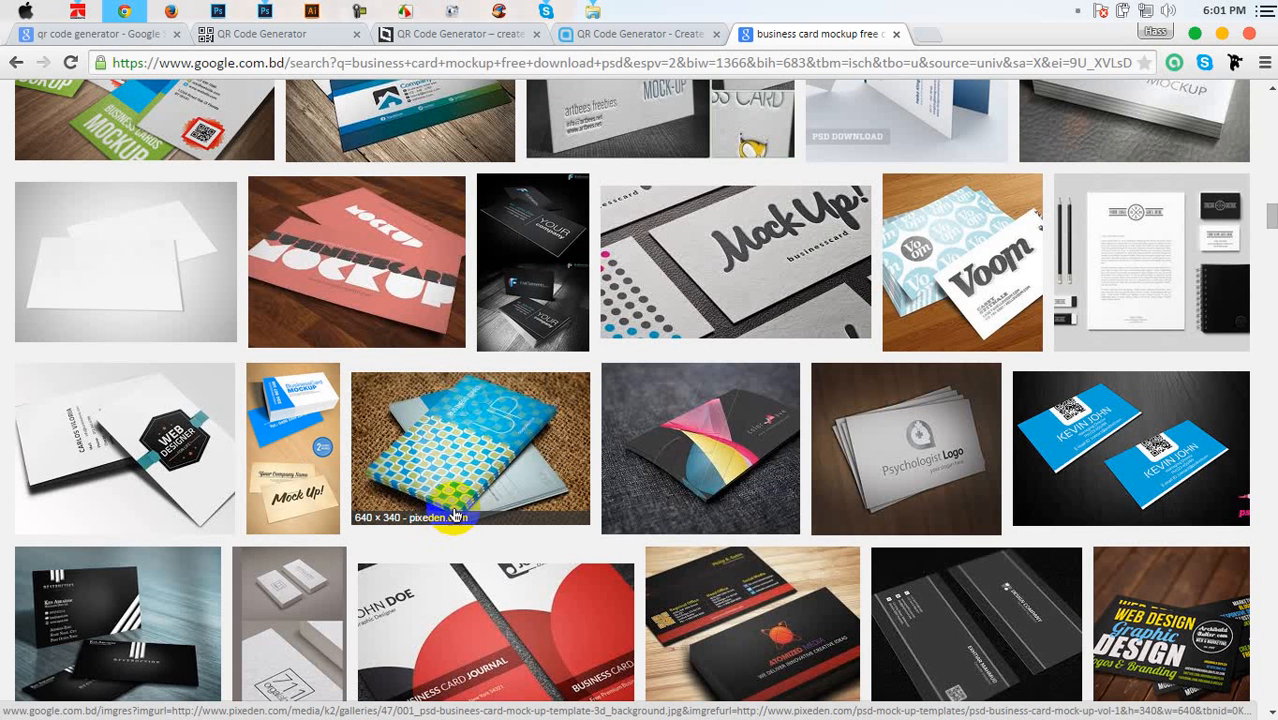
scroll(445, 515, down, 3)
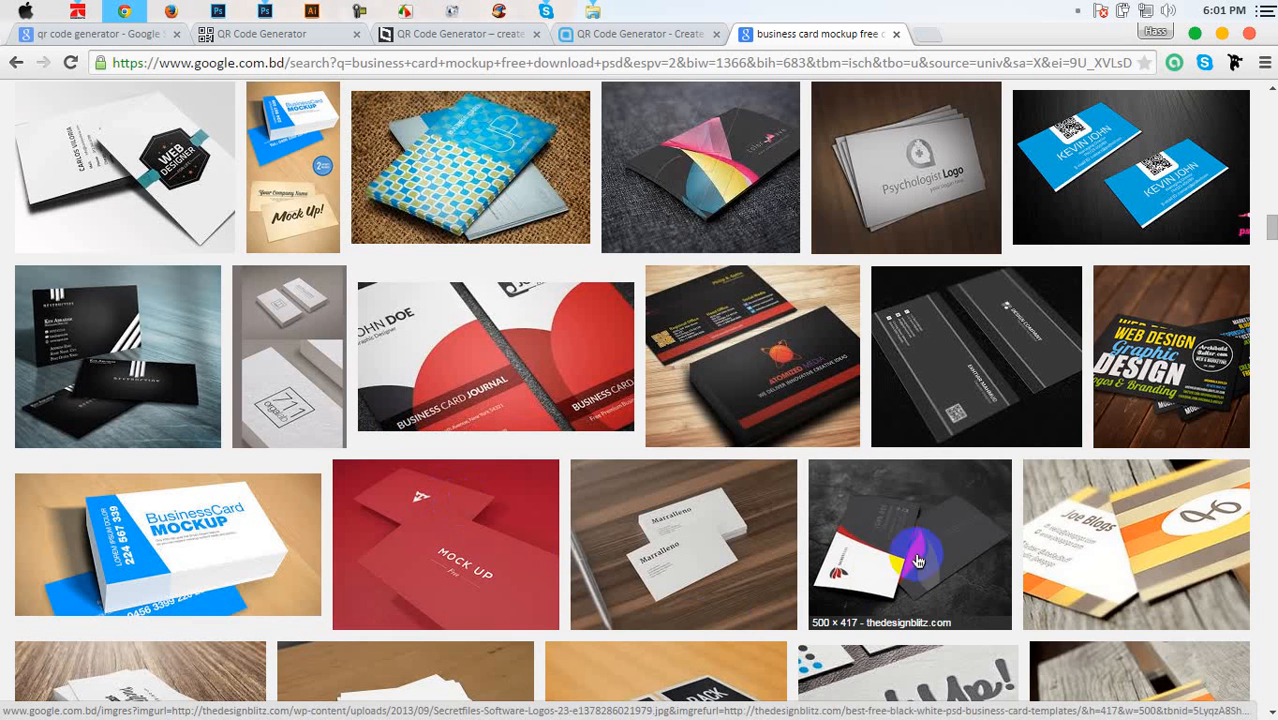
click(918, 540)
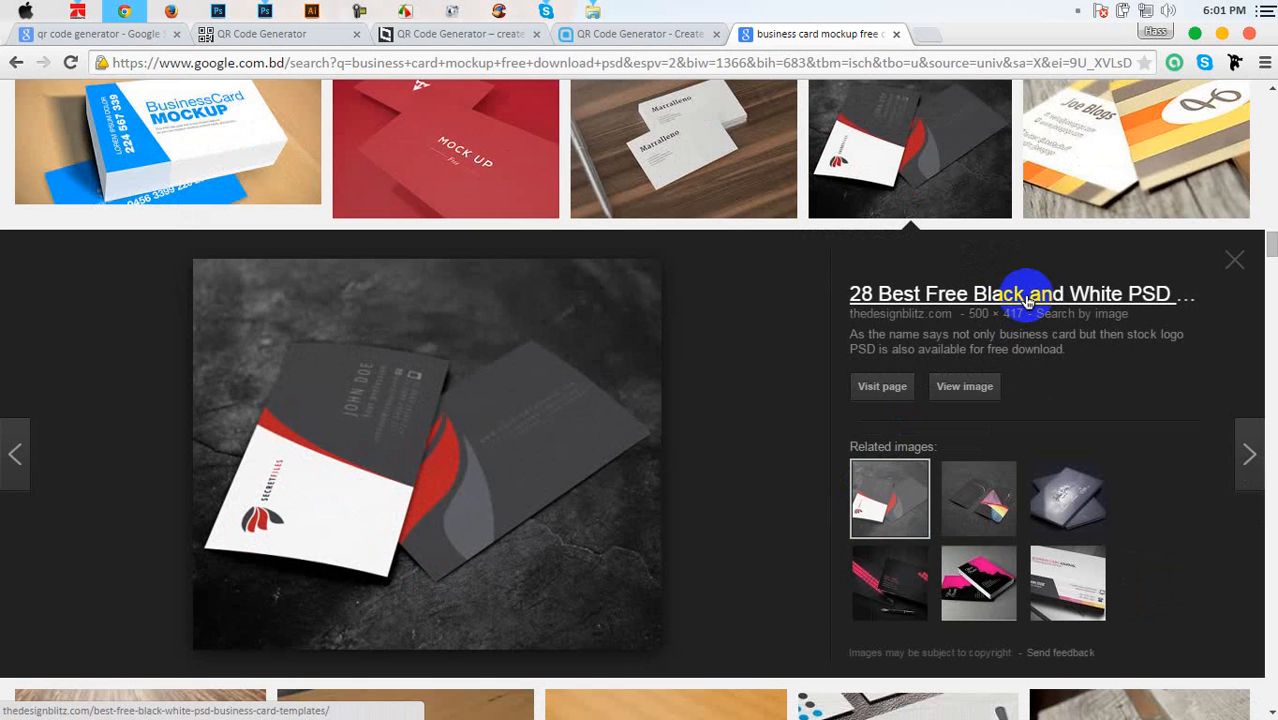
Open the dark mockup's source pages in background tabs, check one, and return to the image results
middle_click(1028, 301)
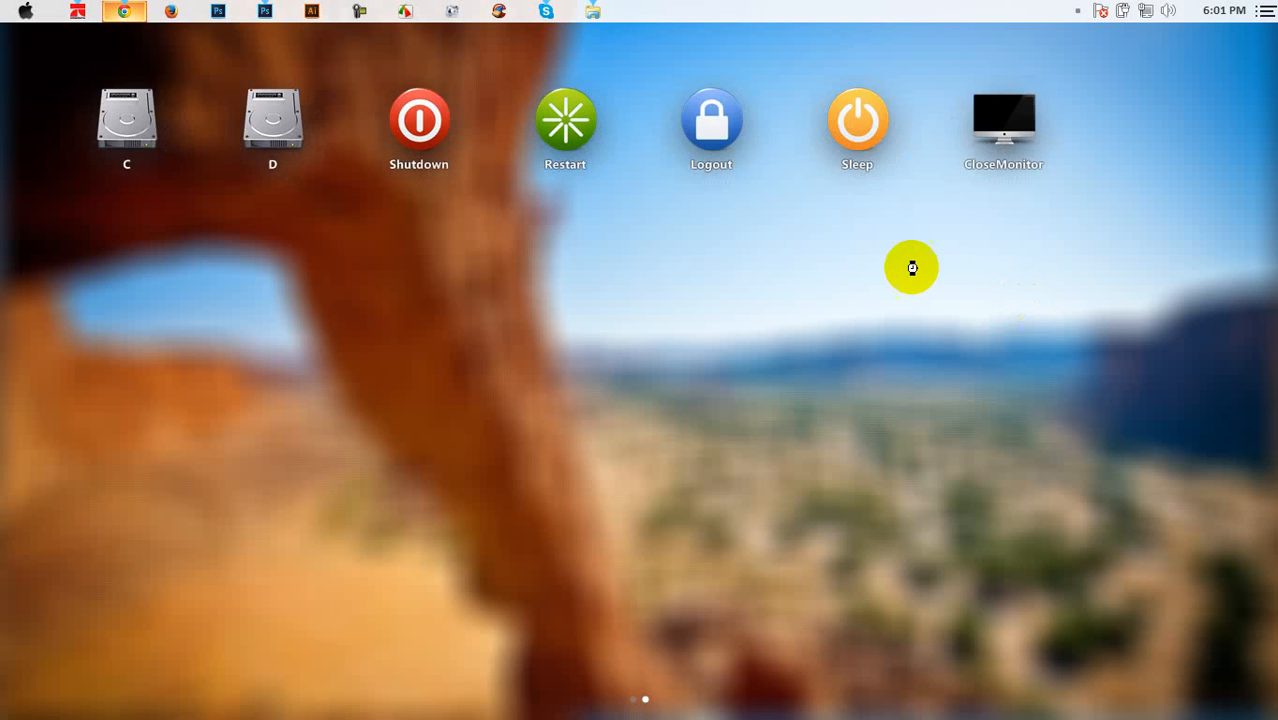
middle_click(900, 271)
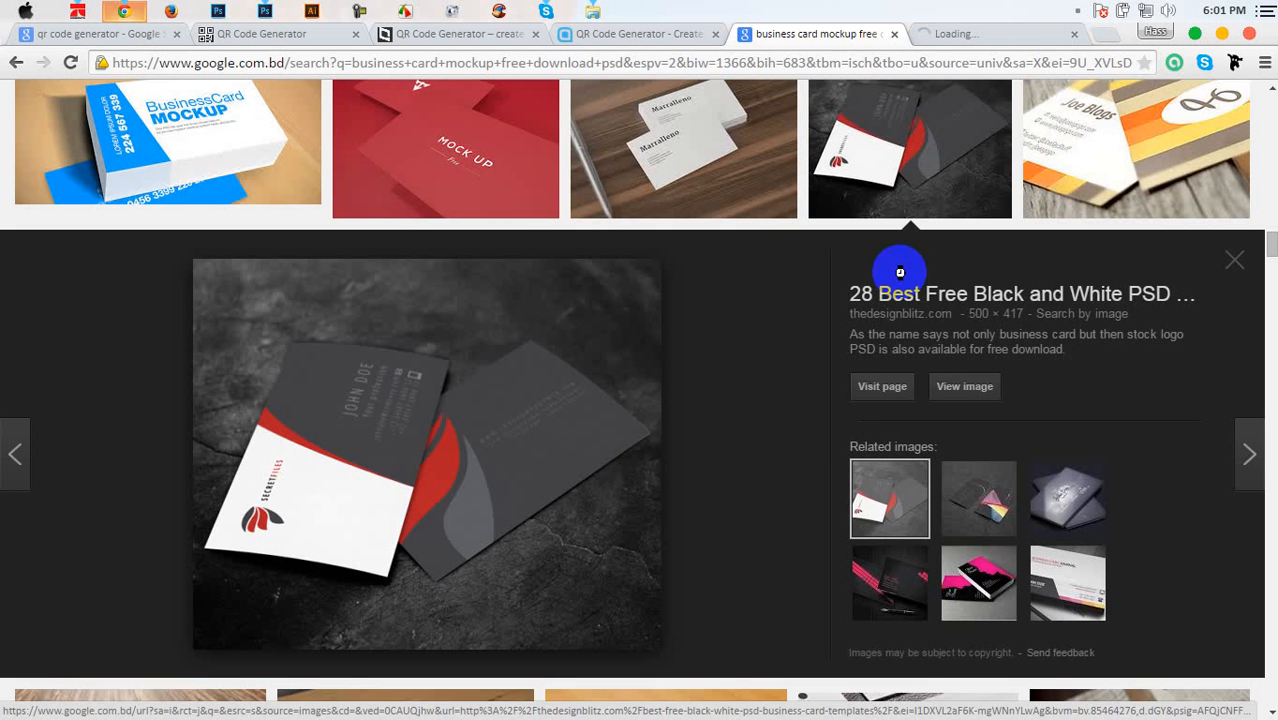
click(996, 38)
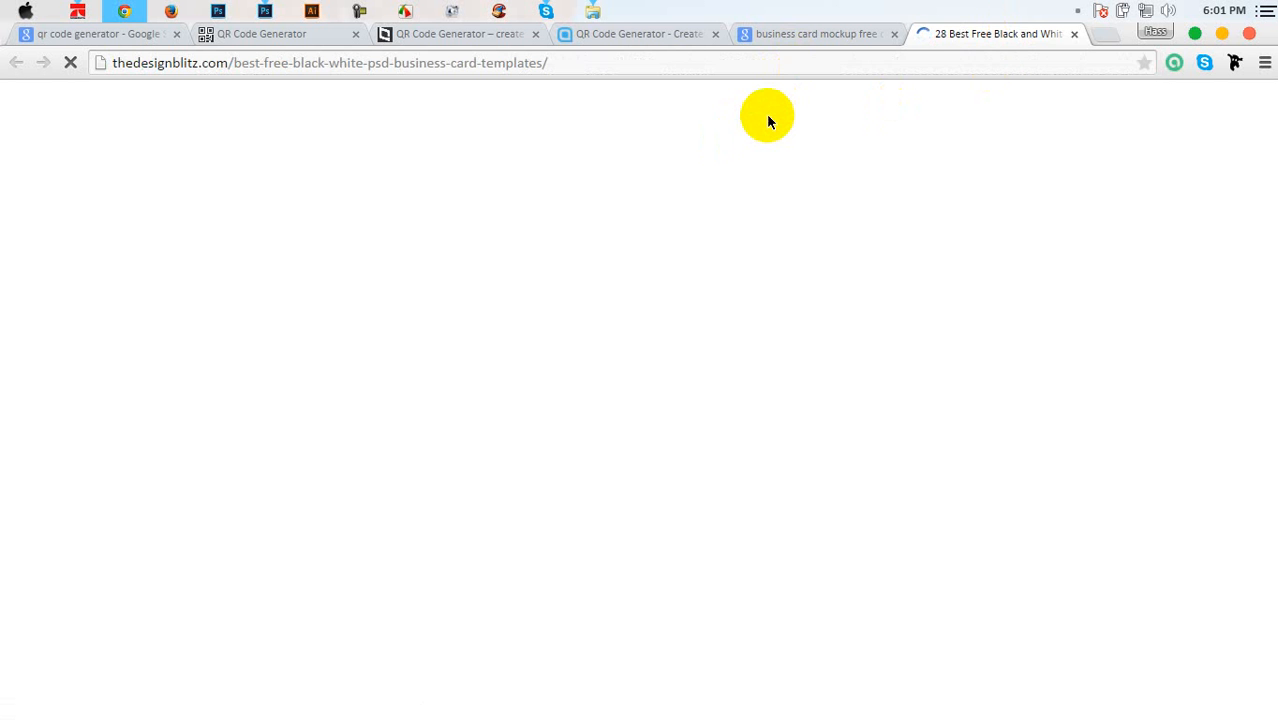
click(828, 37)
Preview the minimal LOGO business card mockup and open its source page in a background tab
scroll(690, 308, down, 3)
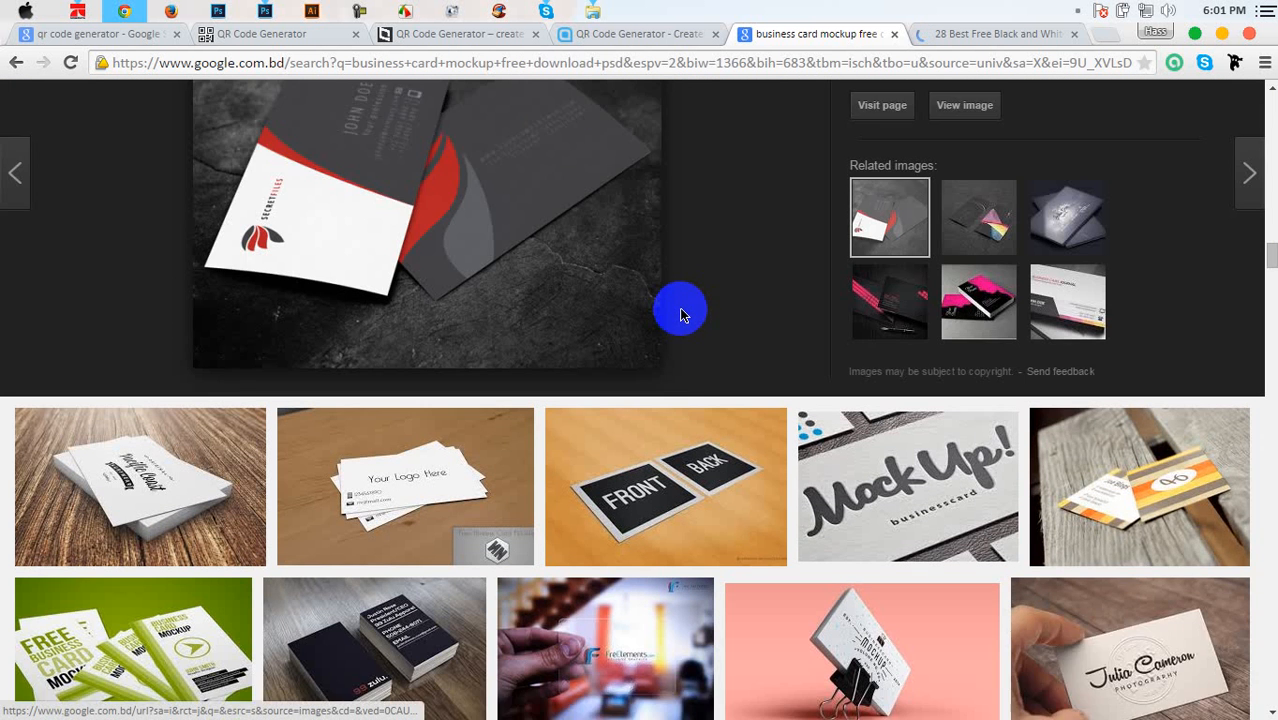
scroll(680, 314, down, 1)
scroll(679, 304, down, 5)
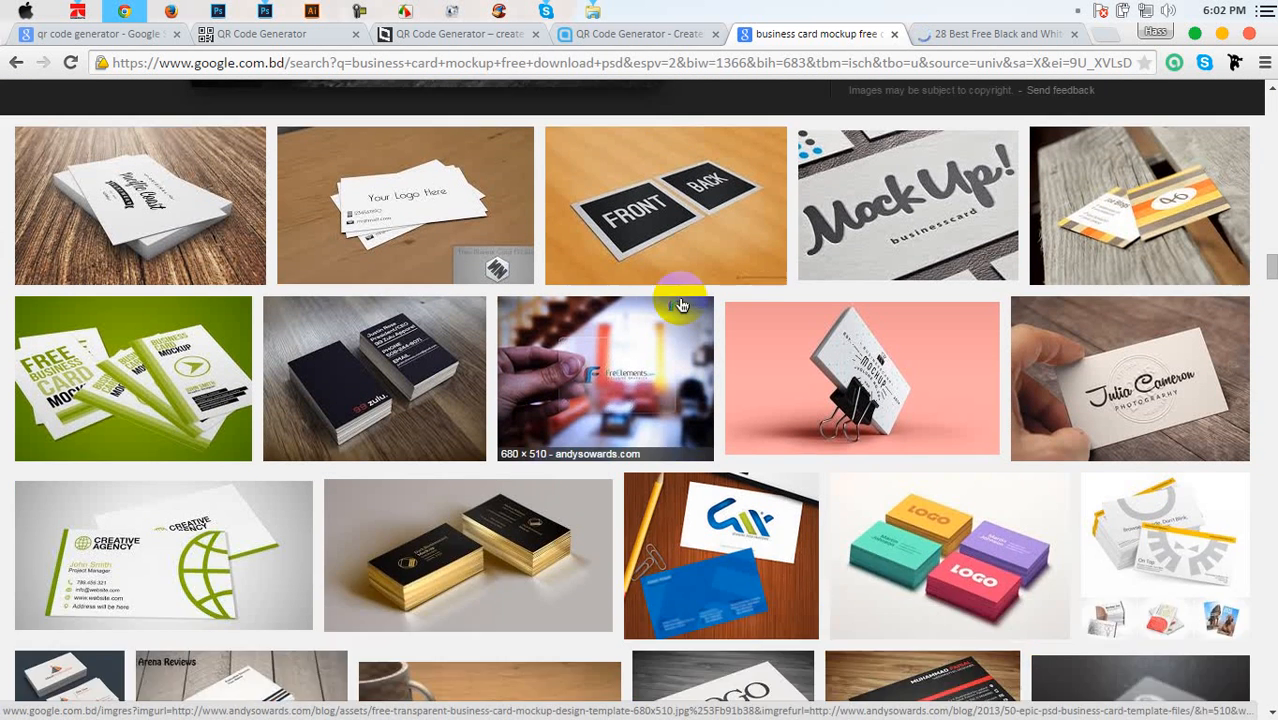
scroll(682, 304, up, 1)
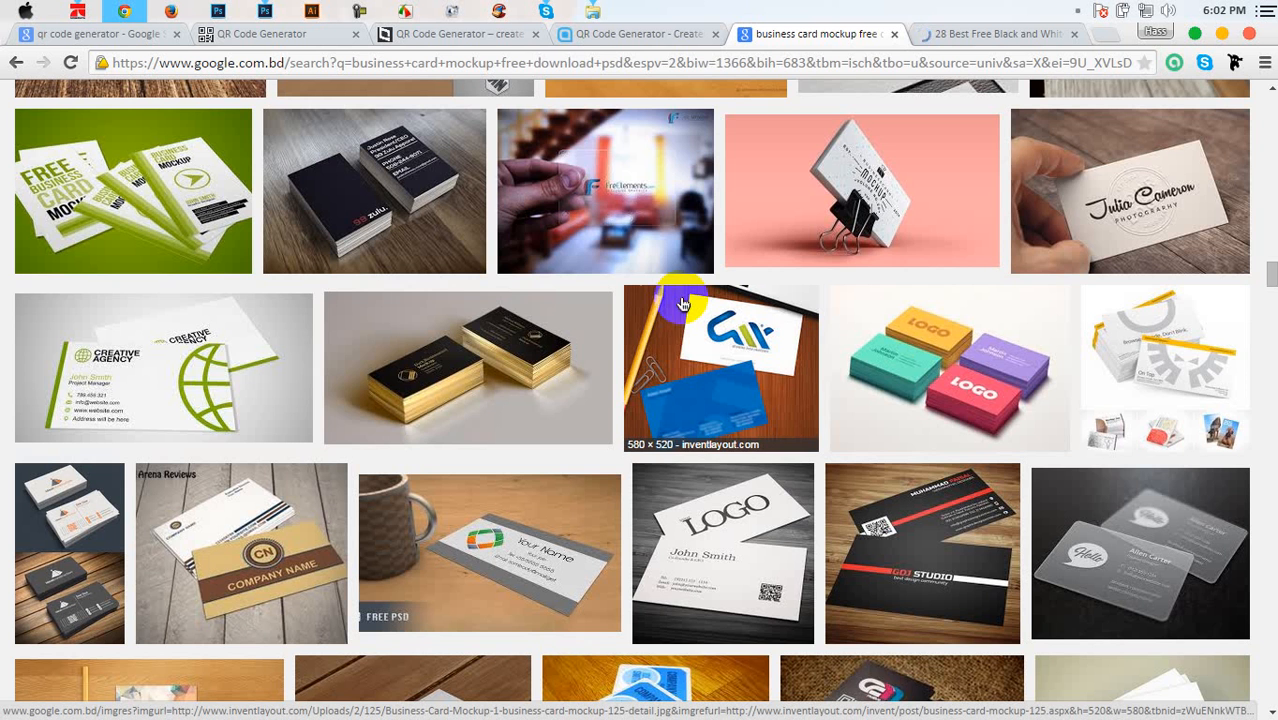
click(709, 538)
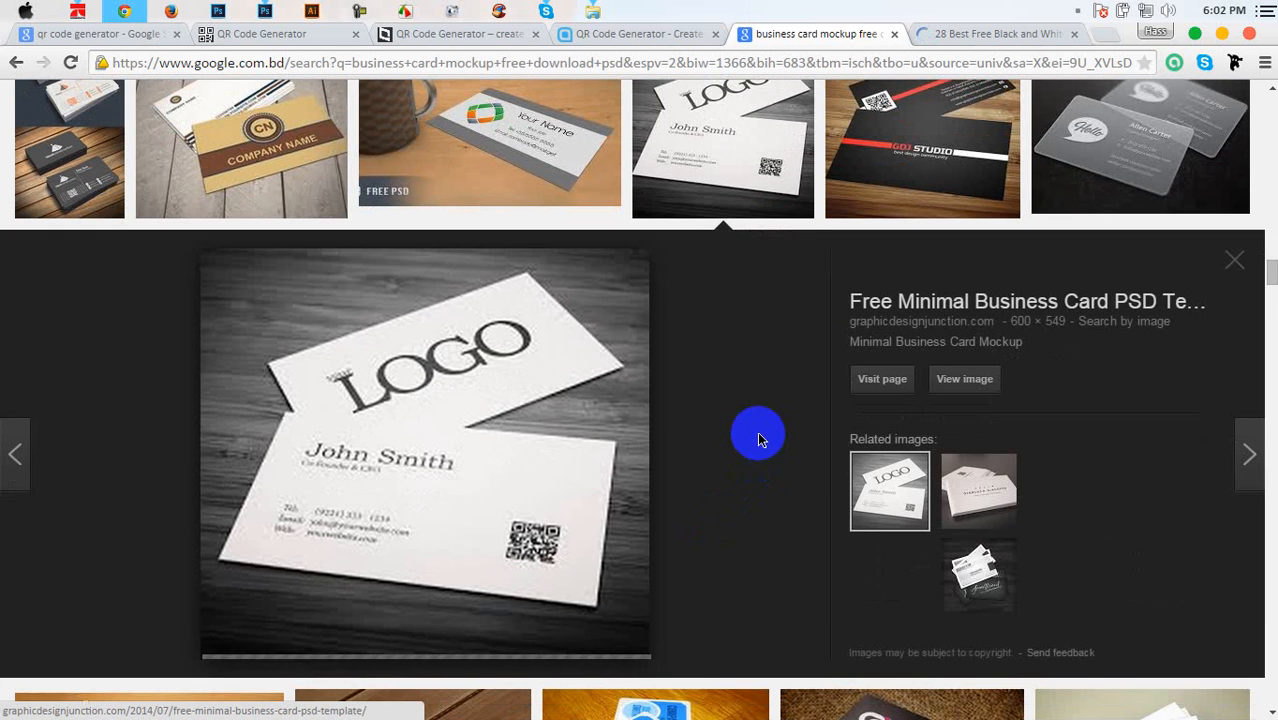
click(938, 313)
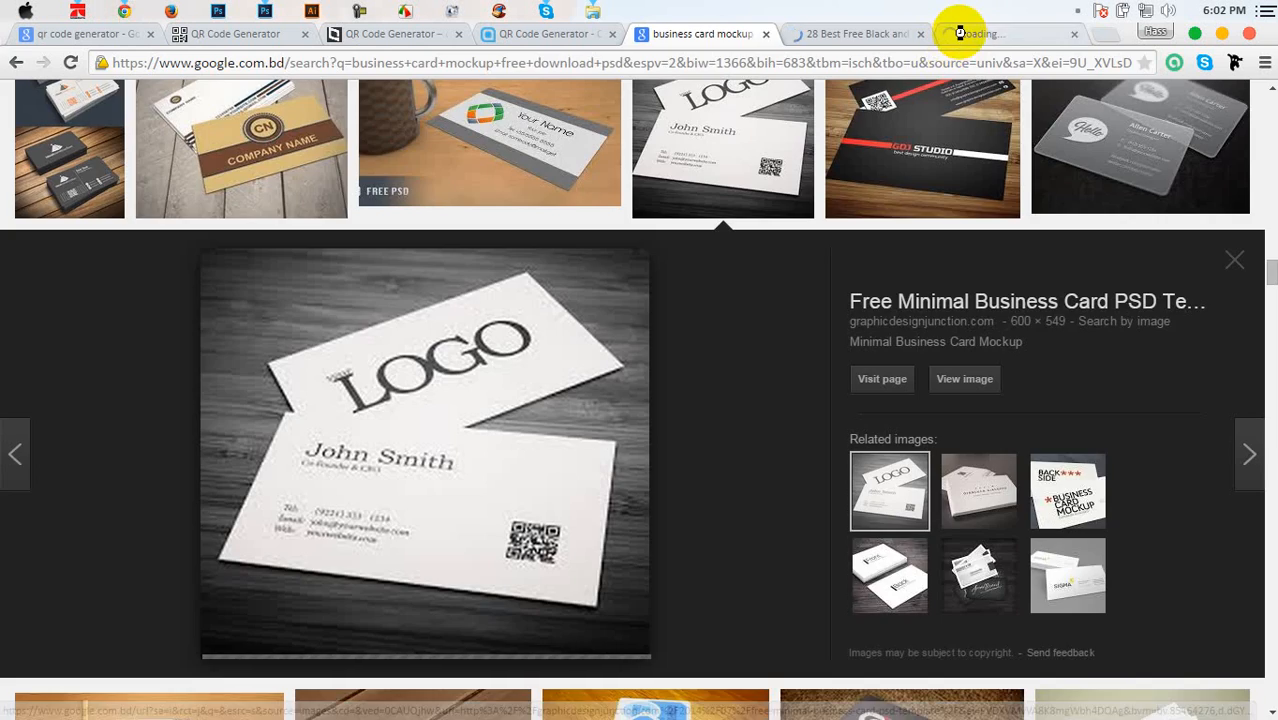
Read through the '28 Best Free Black and White PSD Business Card Templates' article
click(873, 34)
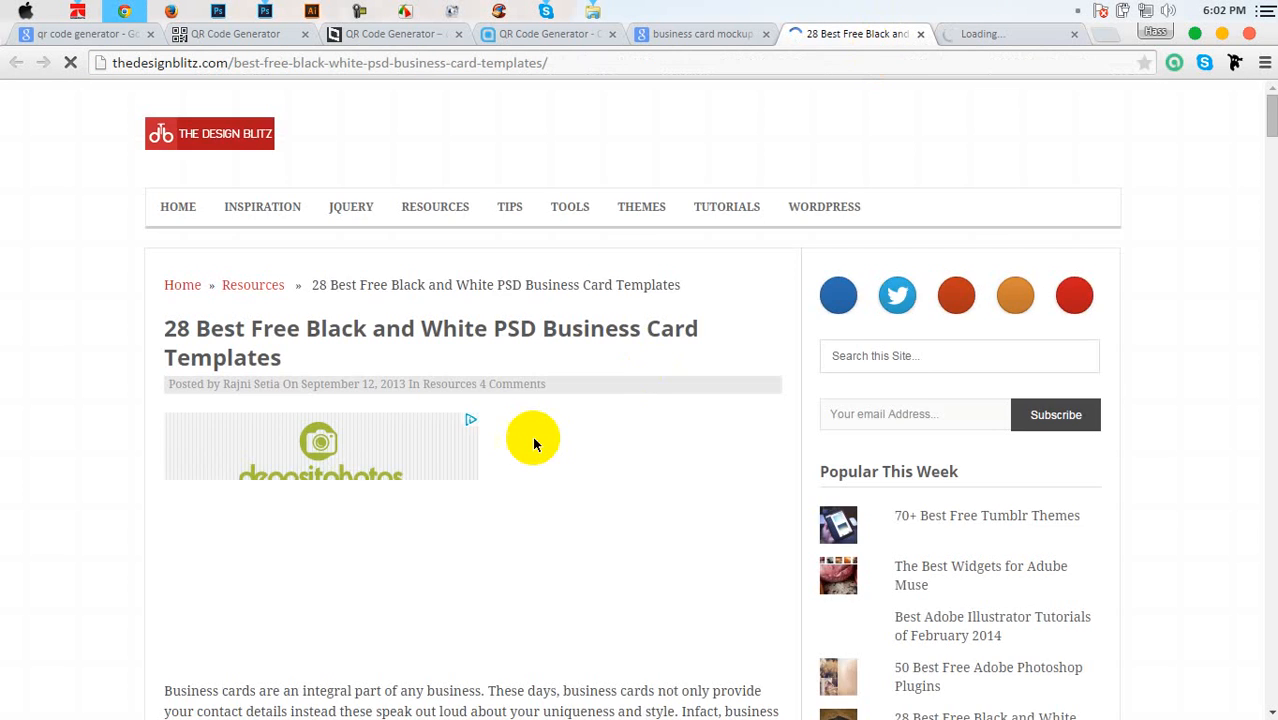
scroll(534, 444, down, 13)
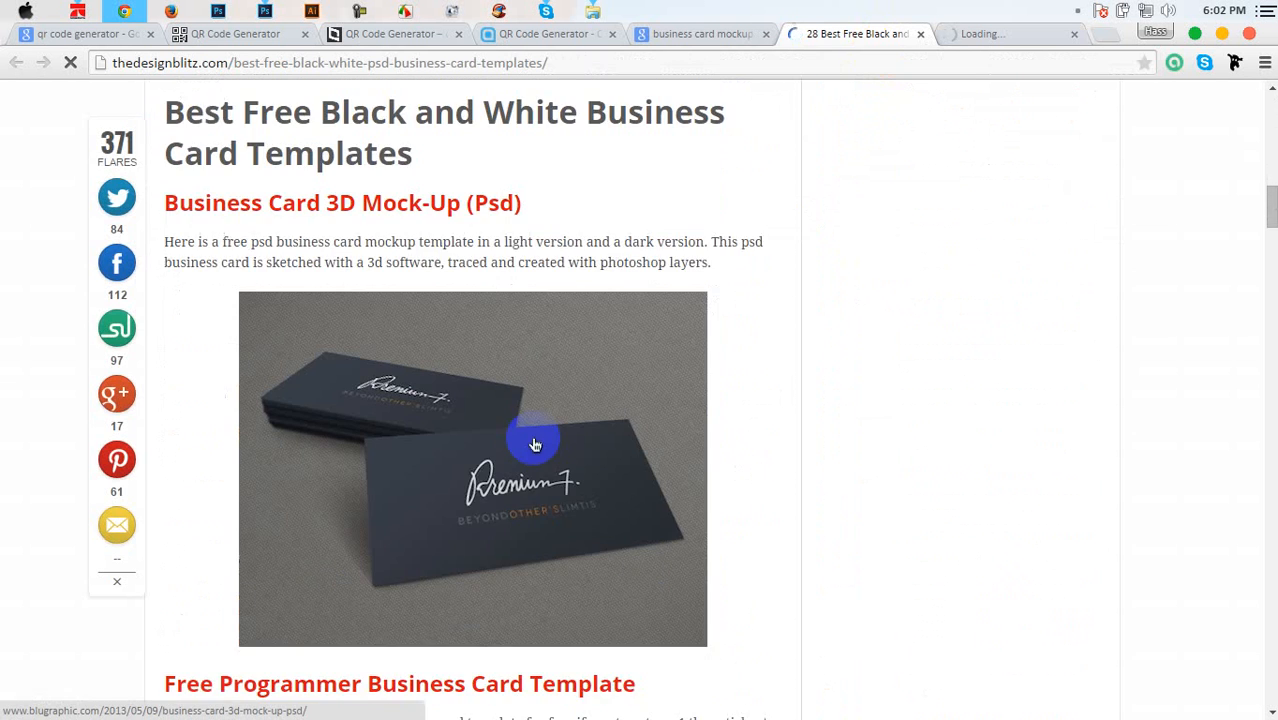
scroll(534, 444, down, 2)
scroll(536, 446, down, 13)
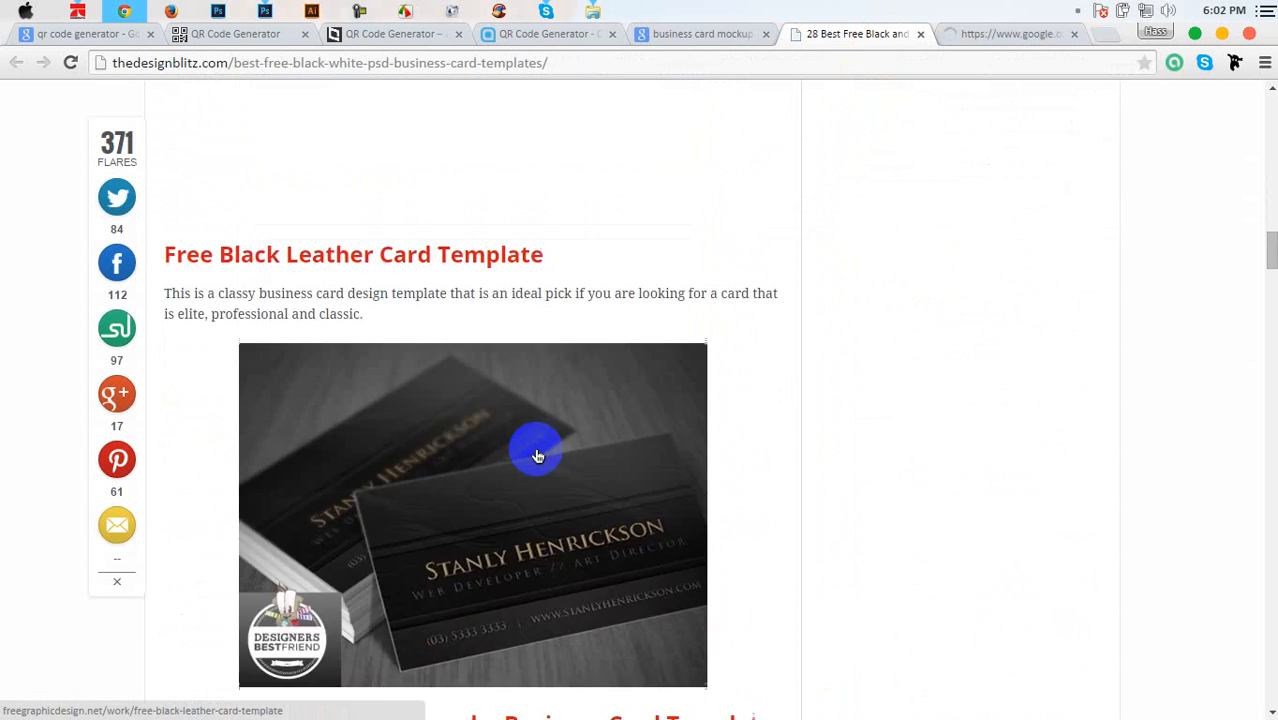
scroll(538, 452, down, 3)
scroll(538, 452, up, 5)
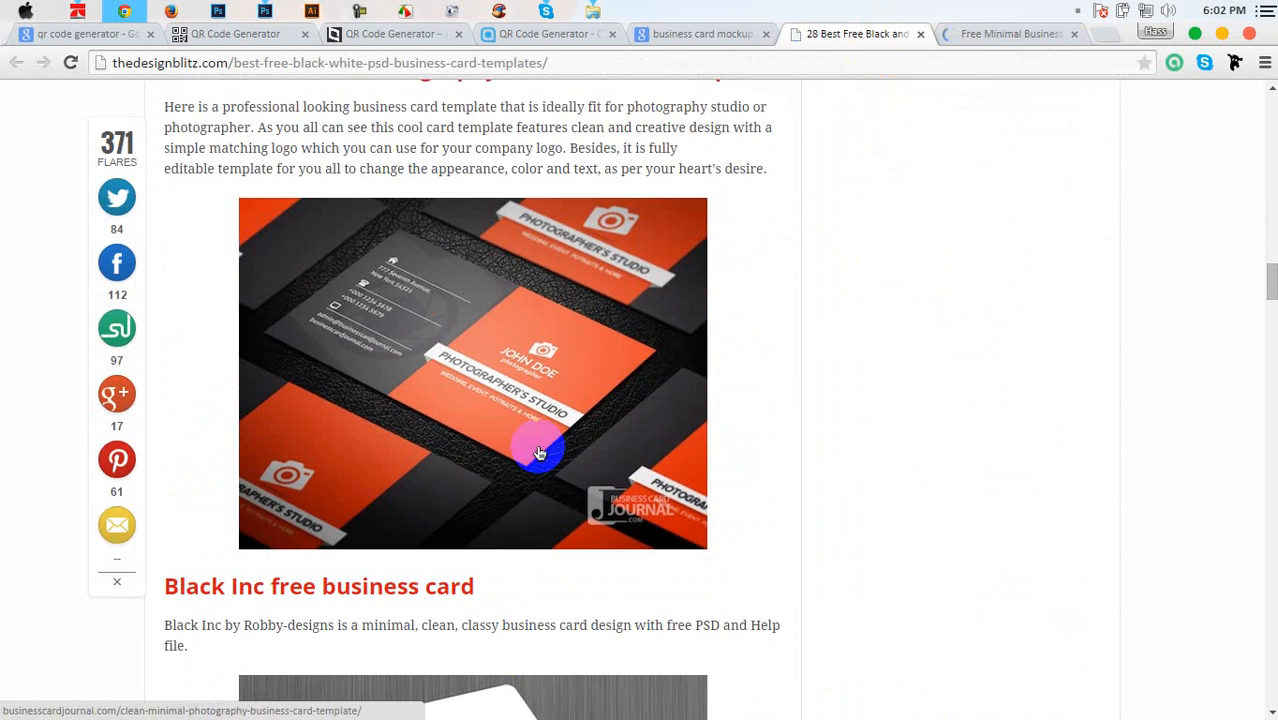
scroll(536, 450, down, 2)
scroll(535, 448, up, 2)
scroll(478, 402, down, 10)
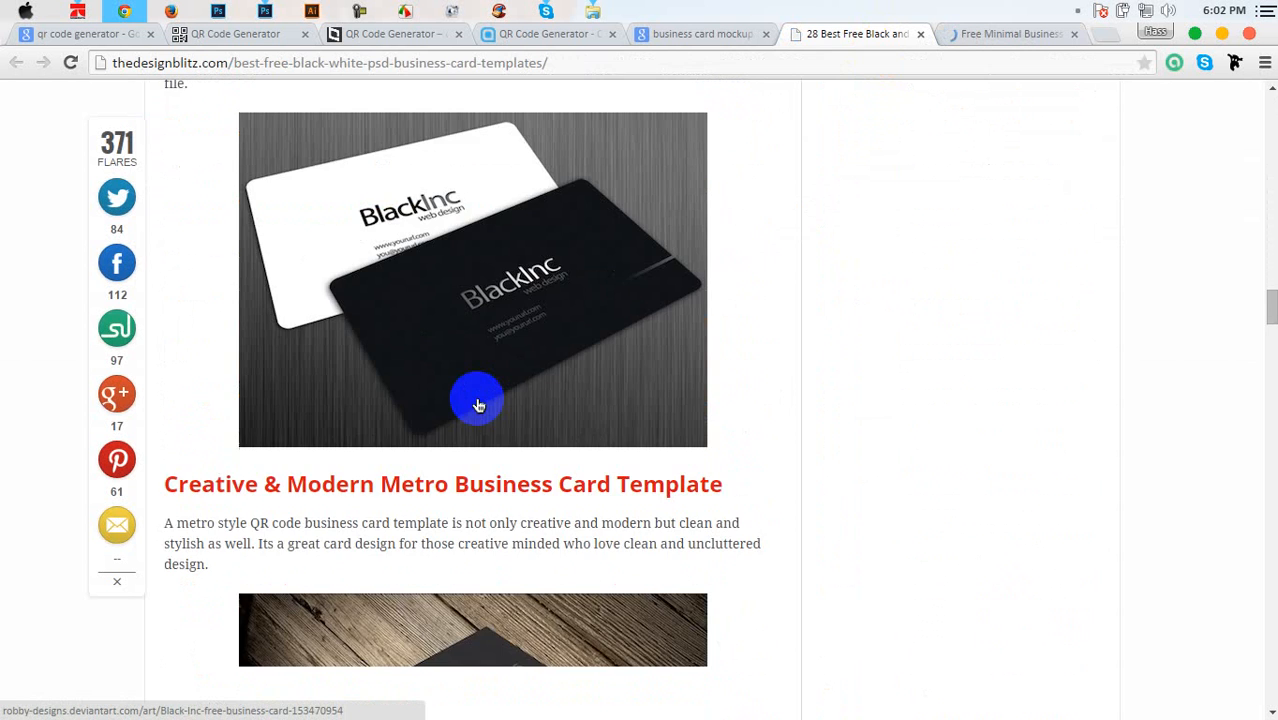
scroll(472, 401, up, 5)
scroll(470, 401, up, 1)
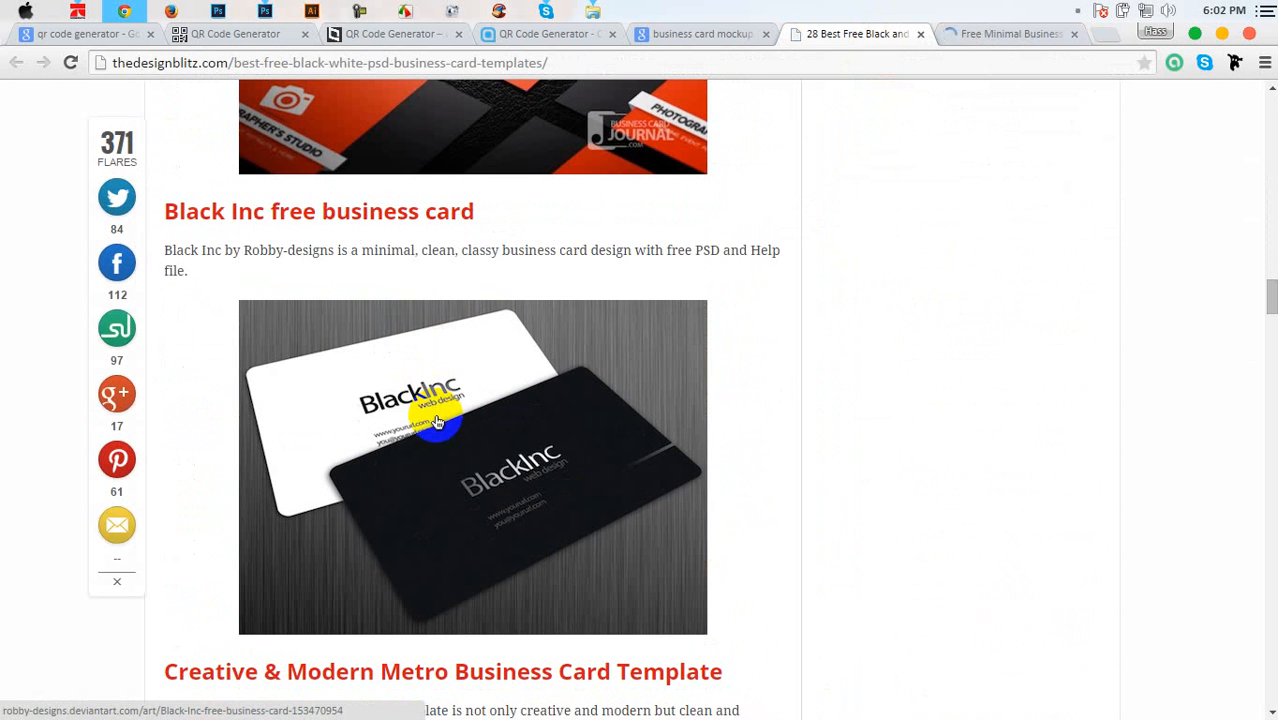
scroll(452, 420, down, 5)
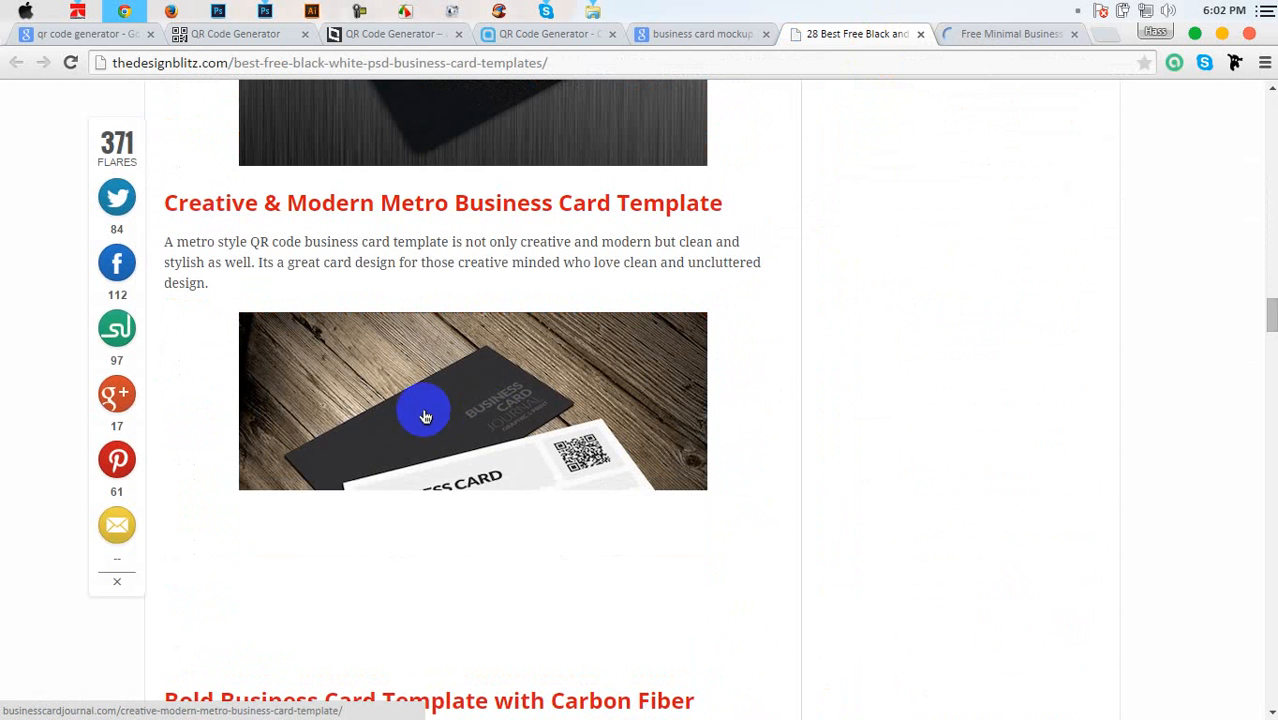
scroll(452, 405, down, 6)
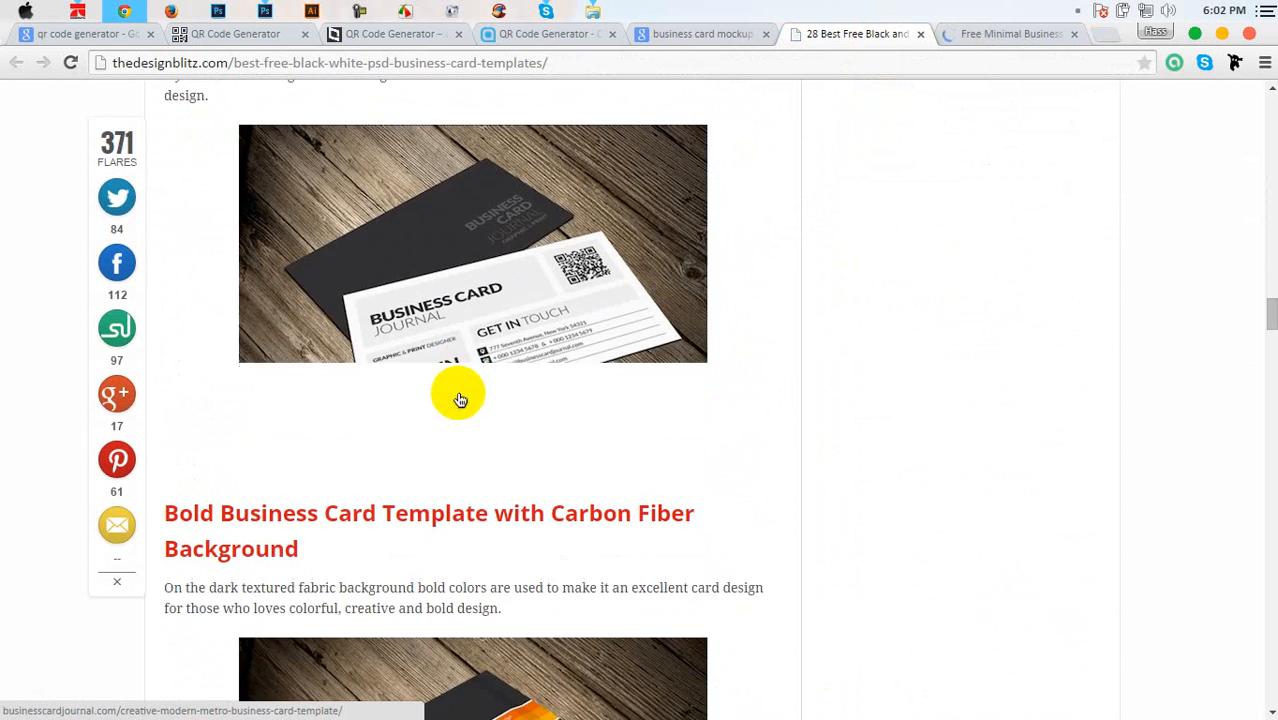
scroll(440, 431, down, 1)
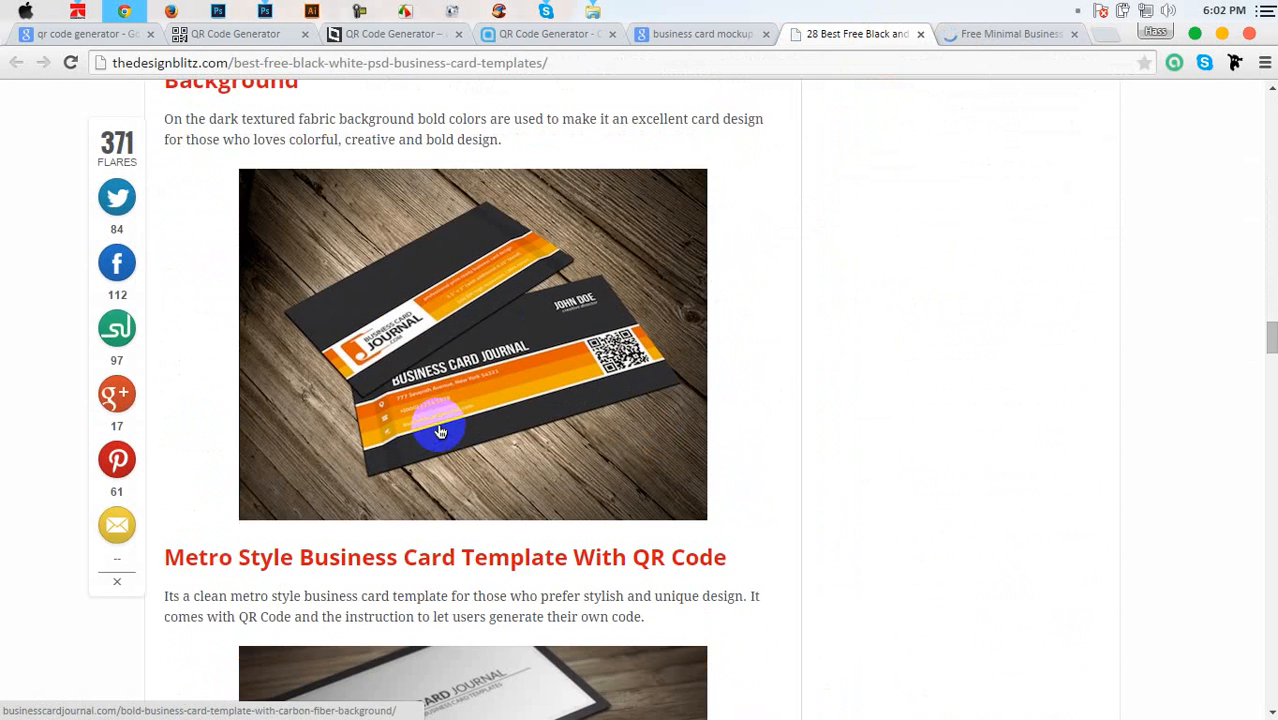
scroll(445, 413, up, 2)
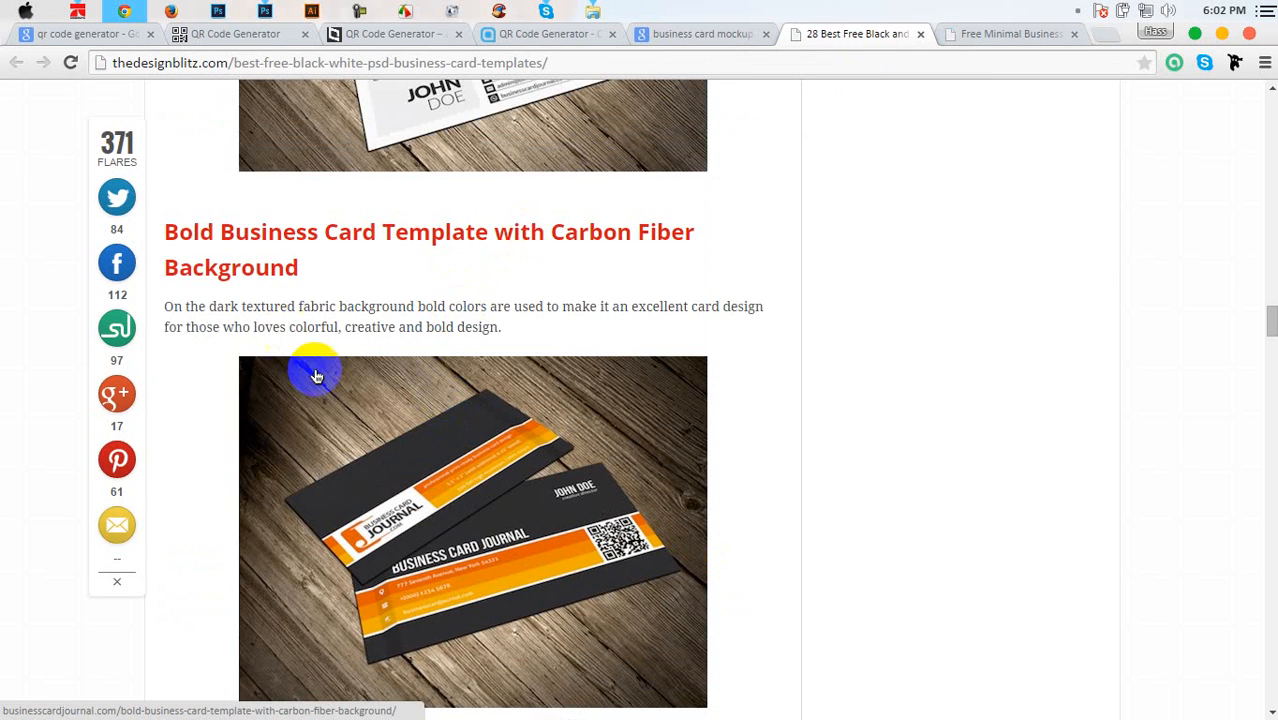
scroll(381, 449, down, 3)
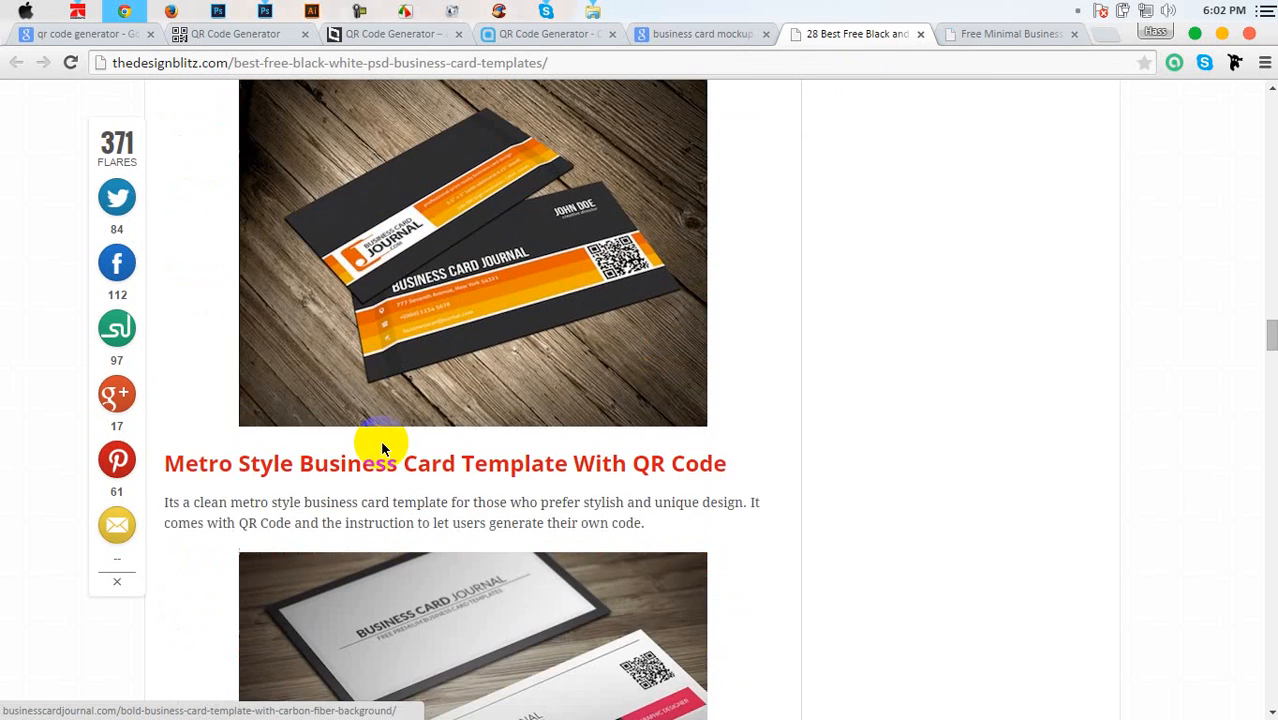
scroll(409, 387, up, 3)
Open the carbon-fiber card template page, then look over the Free Minimal Business Card PSD Template page
click(409, 387)
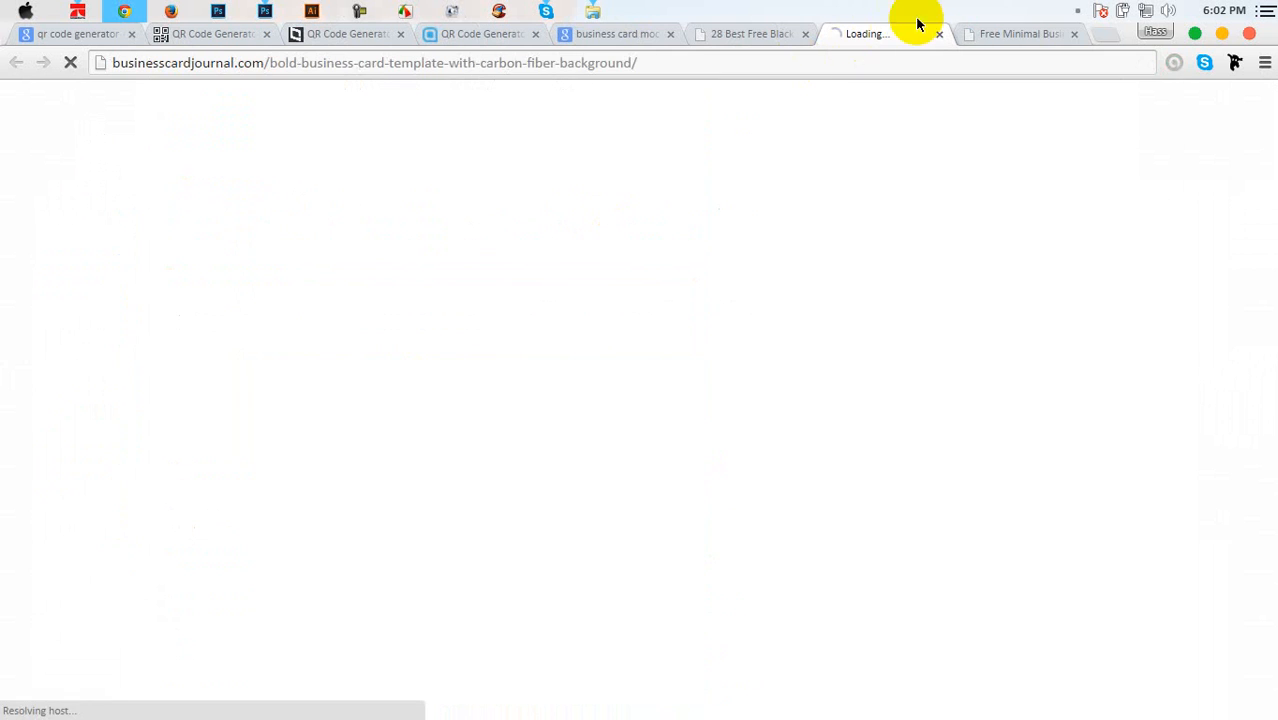
click(1003, 33)
scroll(442, 420, down, 6)
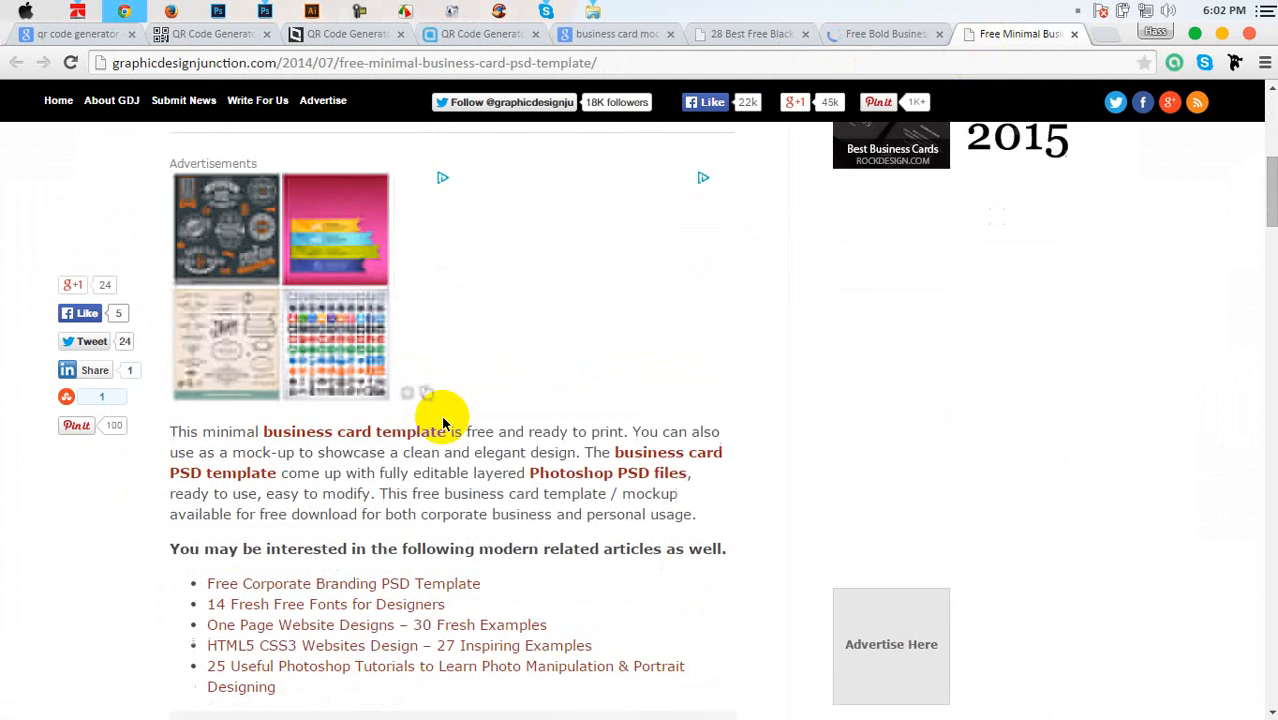
scroll(445, 424, up, 2)
scroll(445, 424, up, 3)
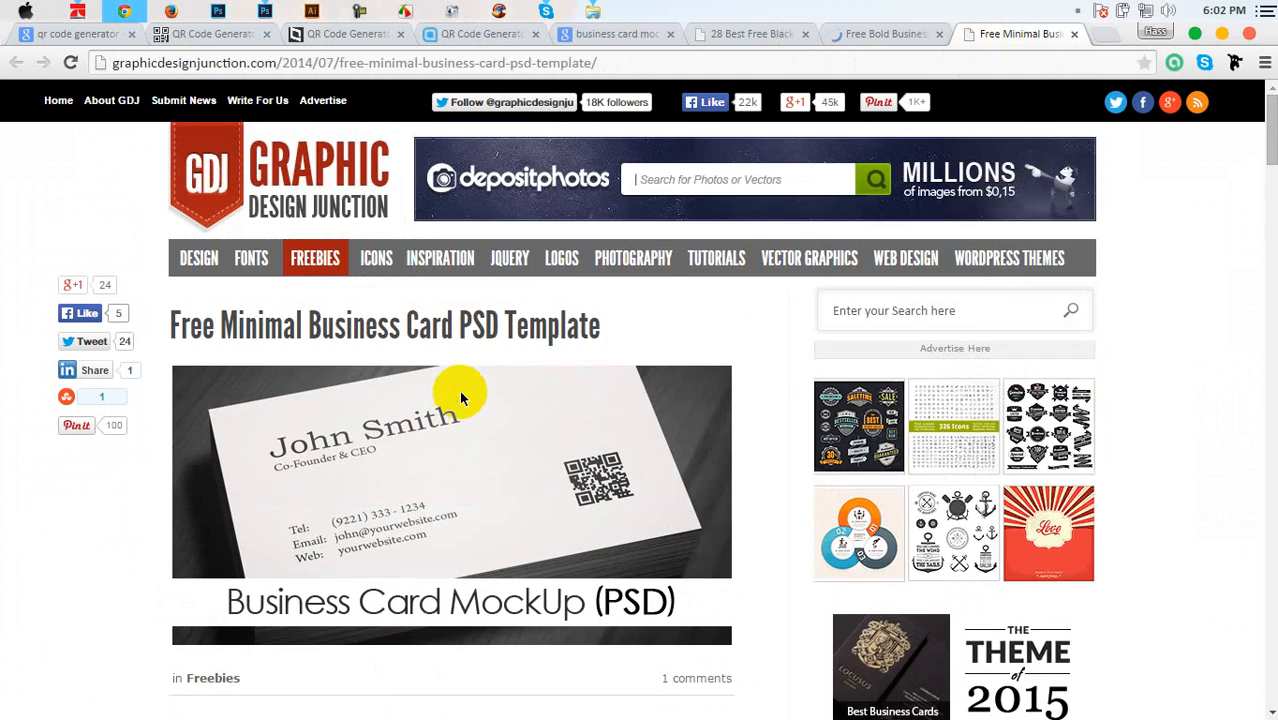
scroll(514, 340, down, 8)
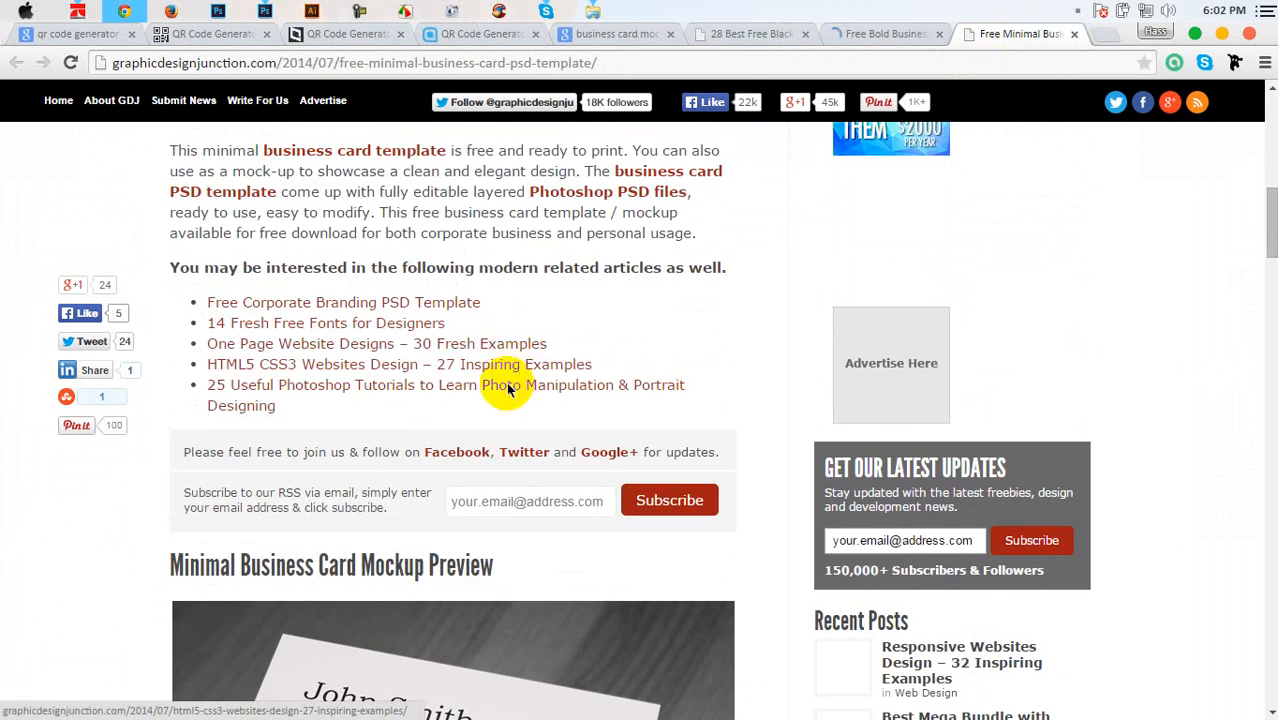
scroll(503, 348, down, 5)
scroll(462, 400, down, 15)
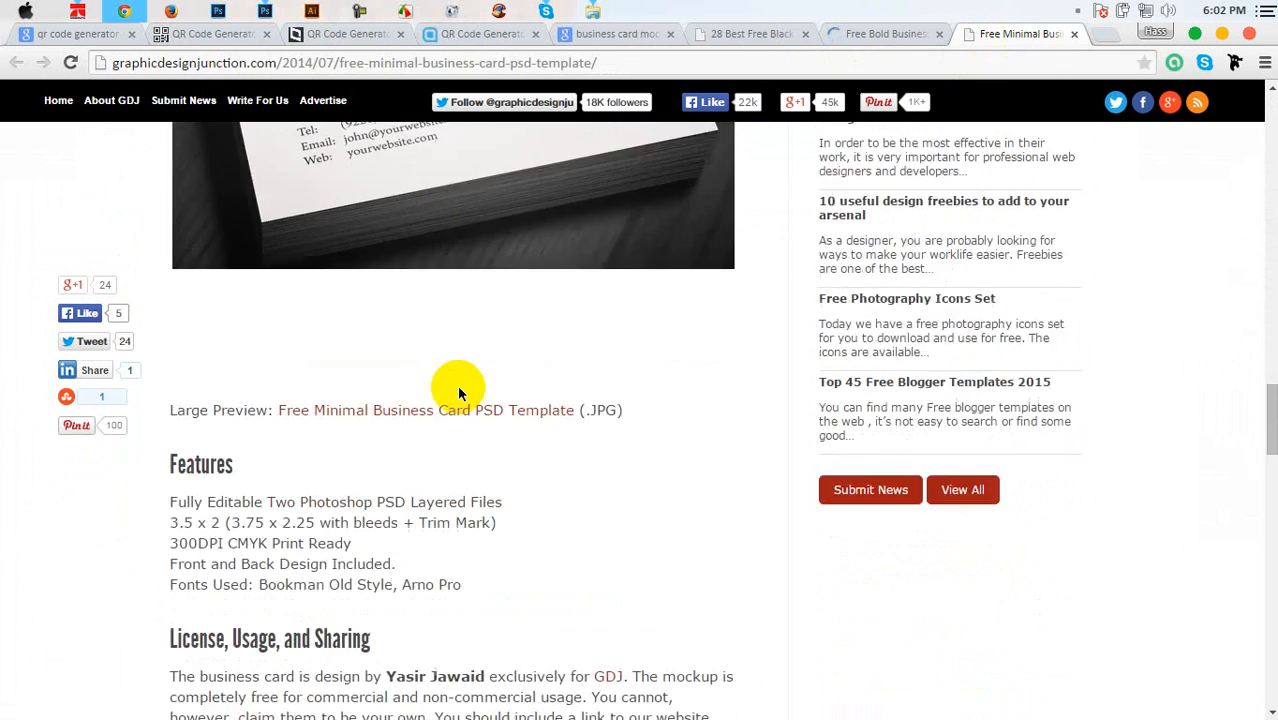
scroll(499, 343, down, 11)
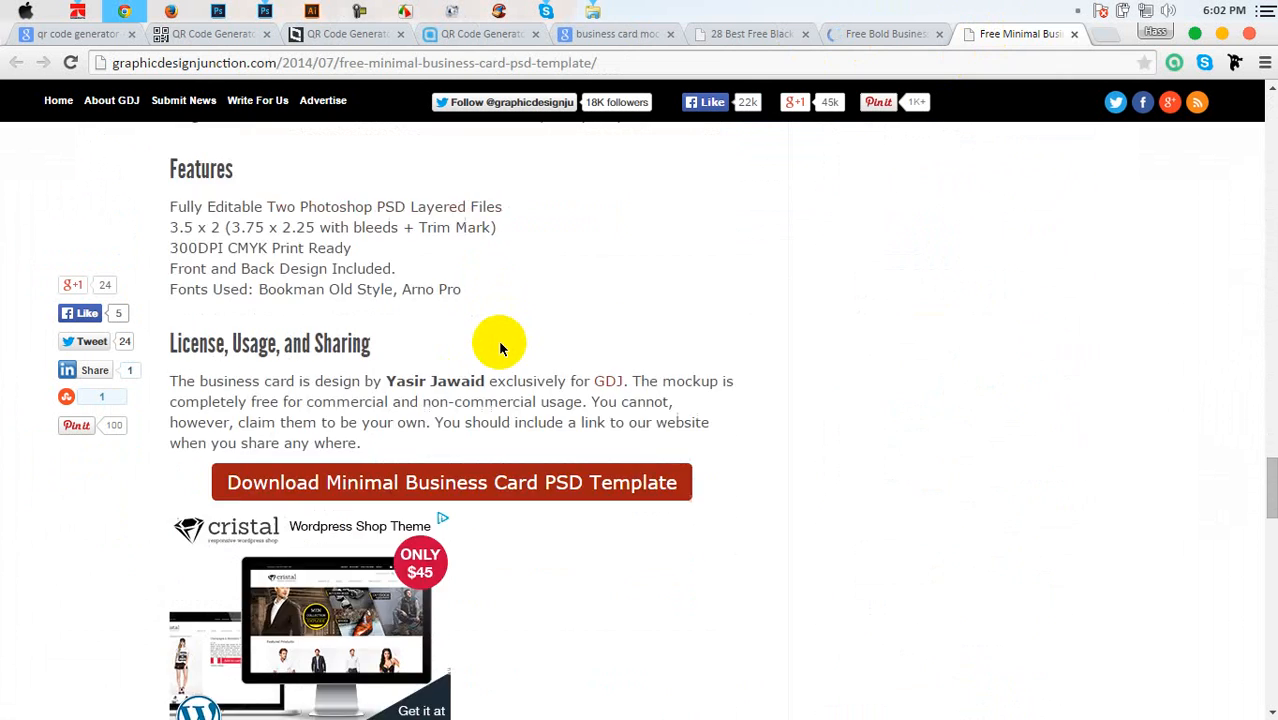
scroll(500, 343, up, 2)
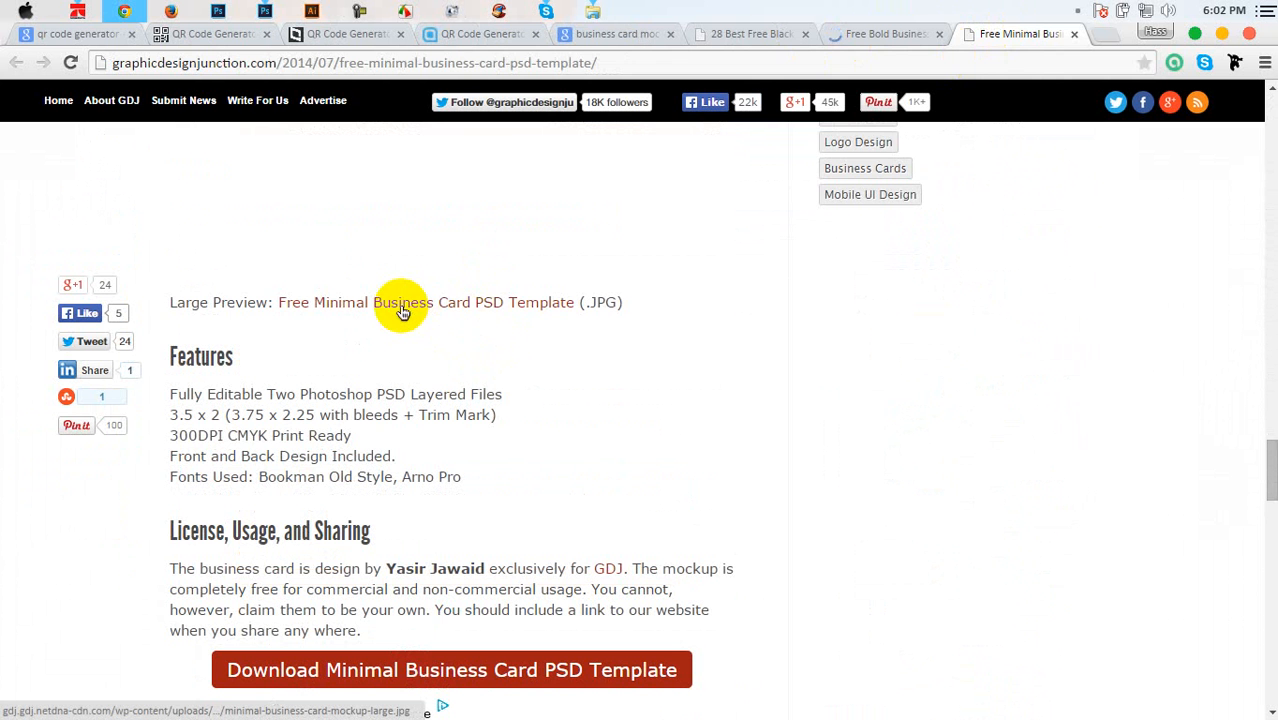
scroll(419, 385, down, 3)
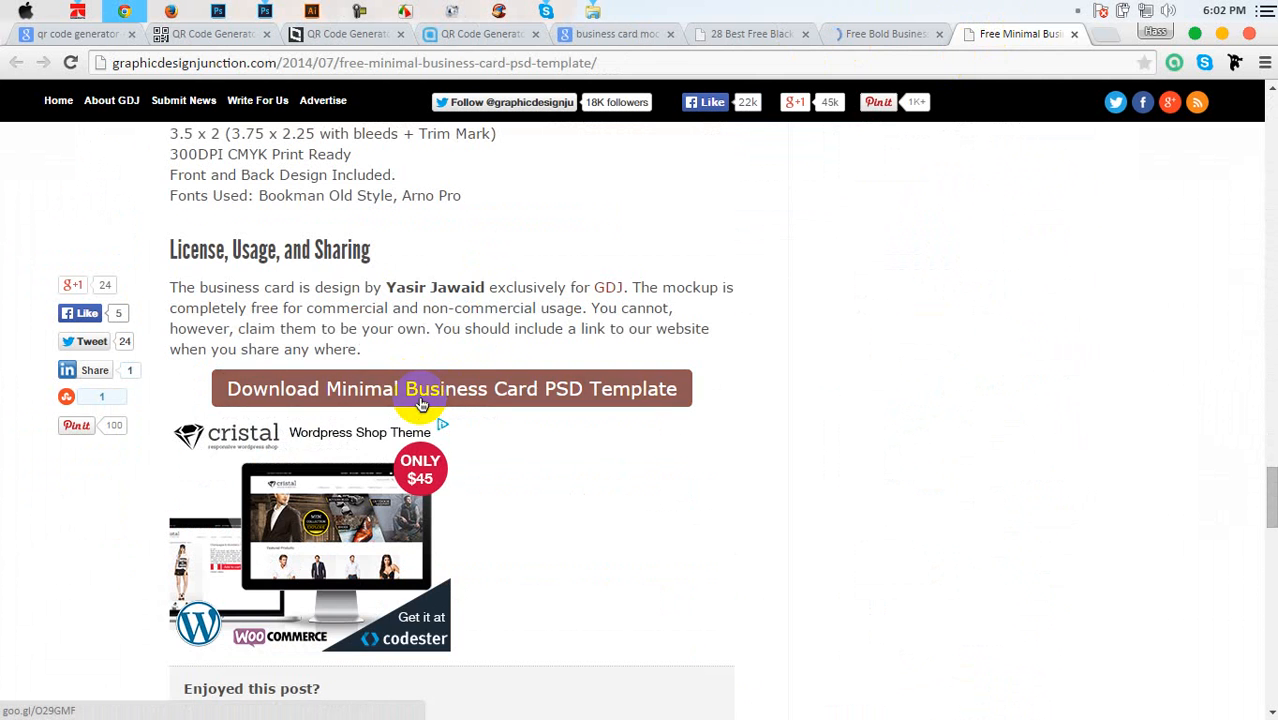
scroll(419, 396, up, 2)
scroll(419, 395, up, 15)
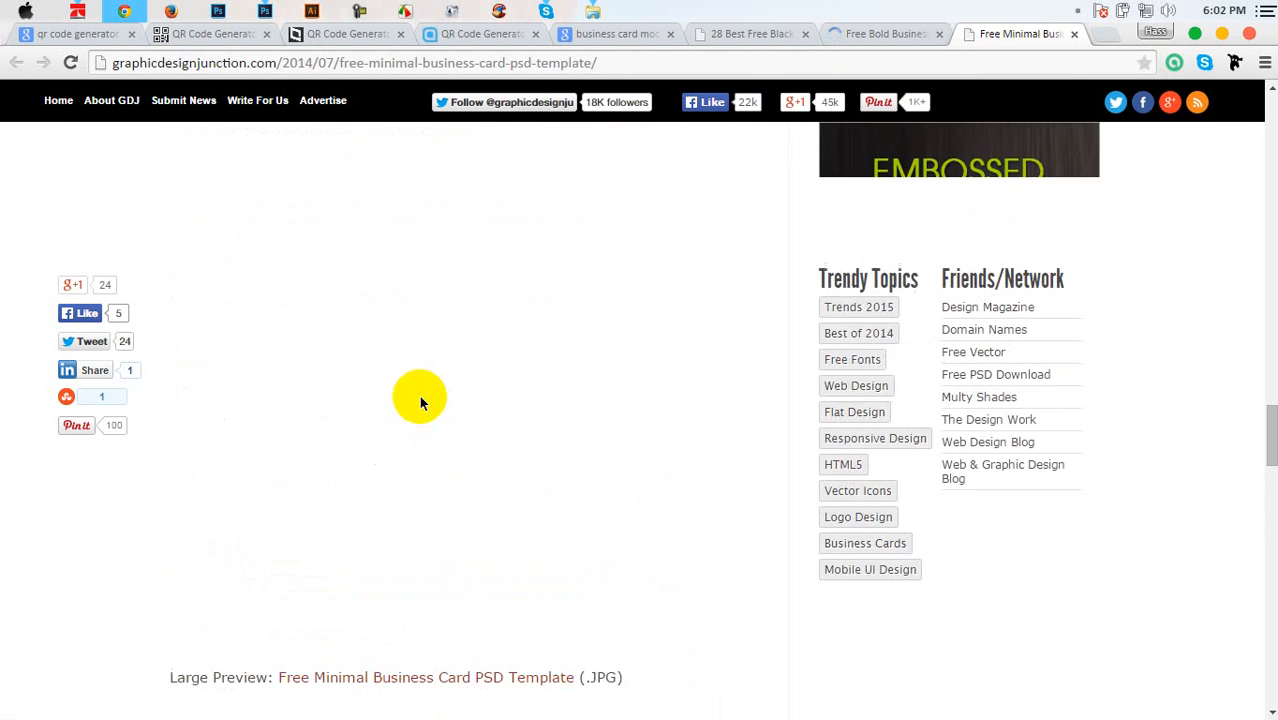
scroll(419, 395, up, 10)
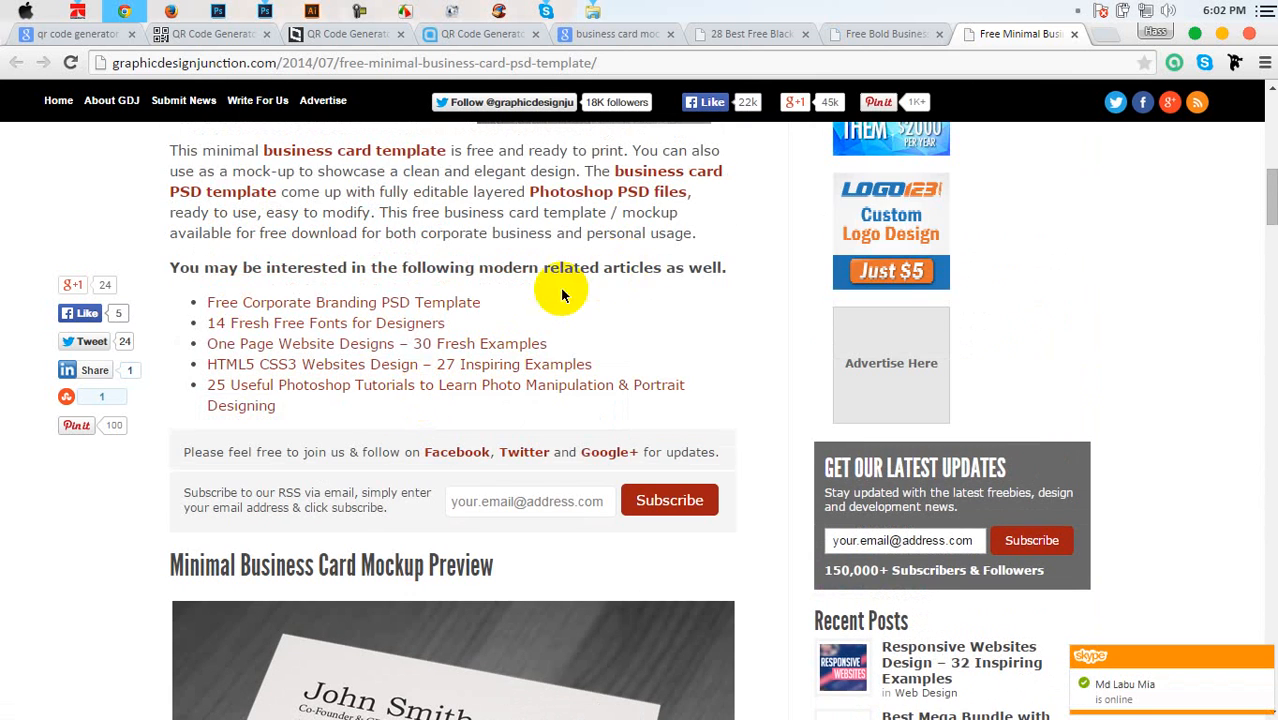
Download the carbon-fiber template Creative-0003.zip via IDM into the Compressed folder and minimise Chrome
click(873, 39)
scroll(542, 337, down, 10)
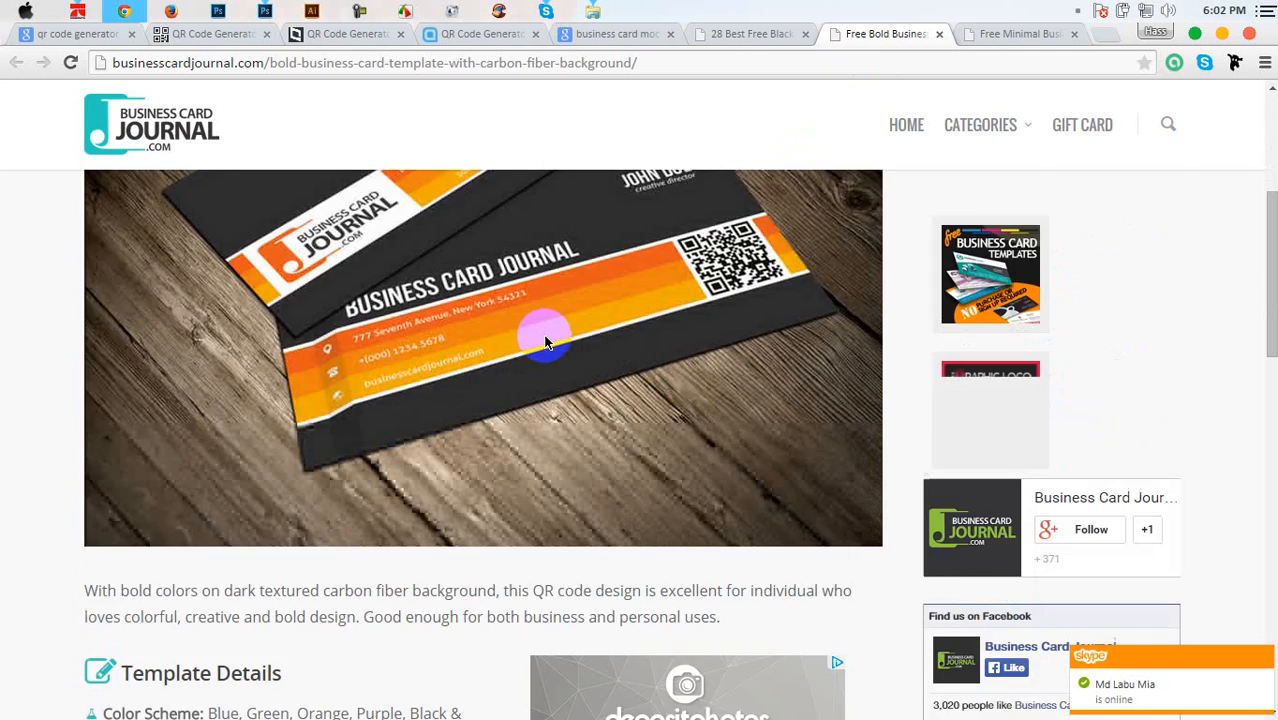
scroll(345, 389, down, 6)
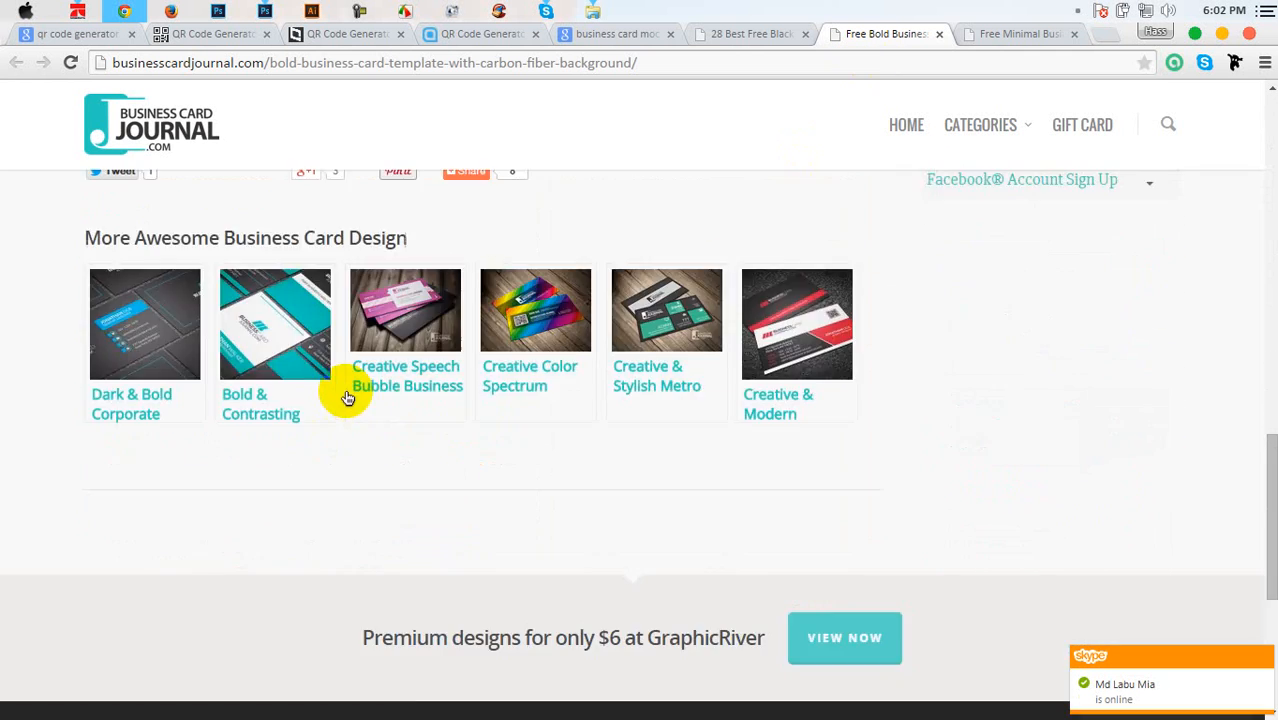
scroll(345, 392, up, 4)
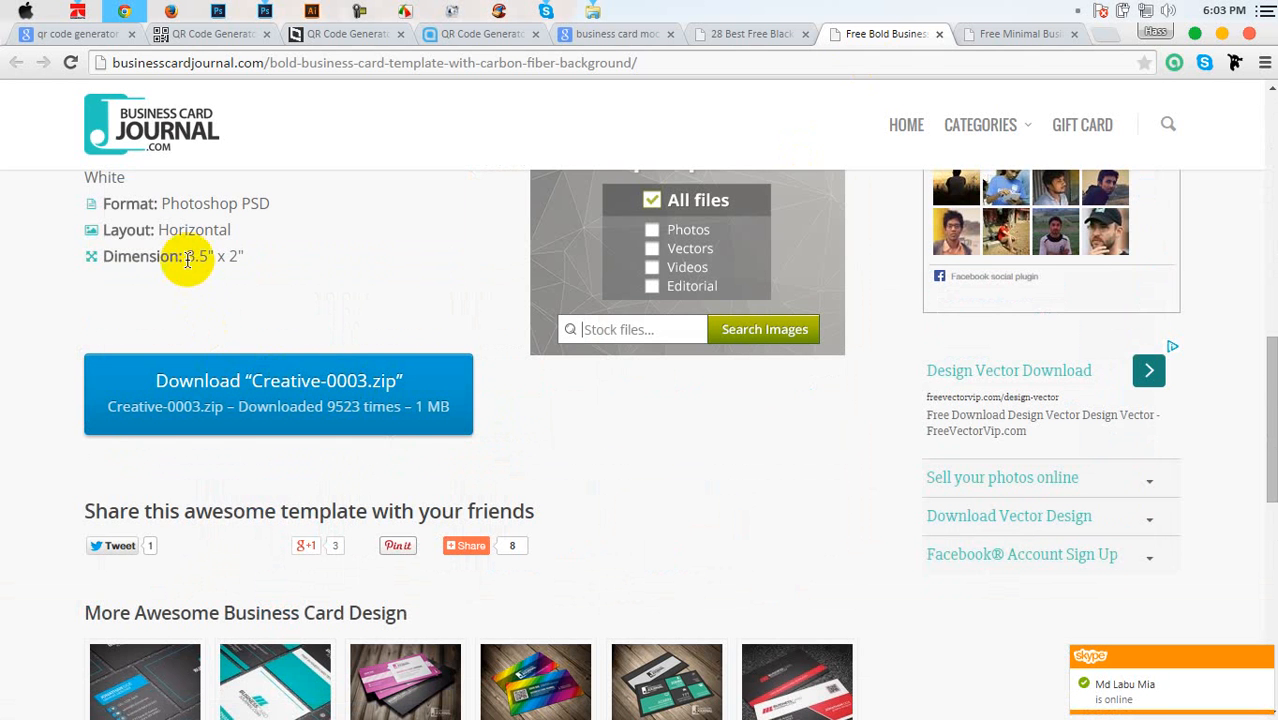
click(258, 395)
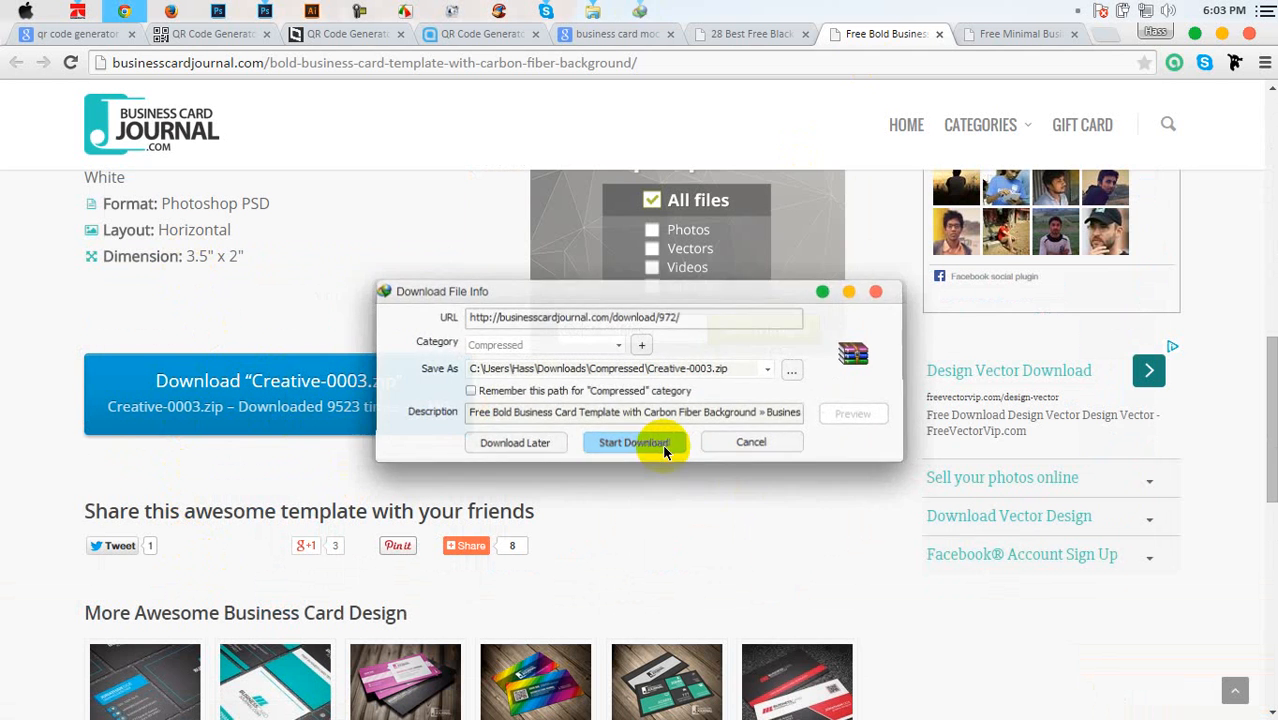
click(656, 445)
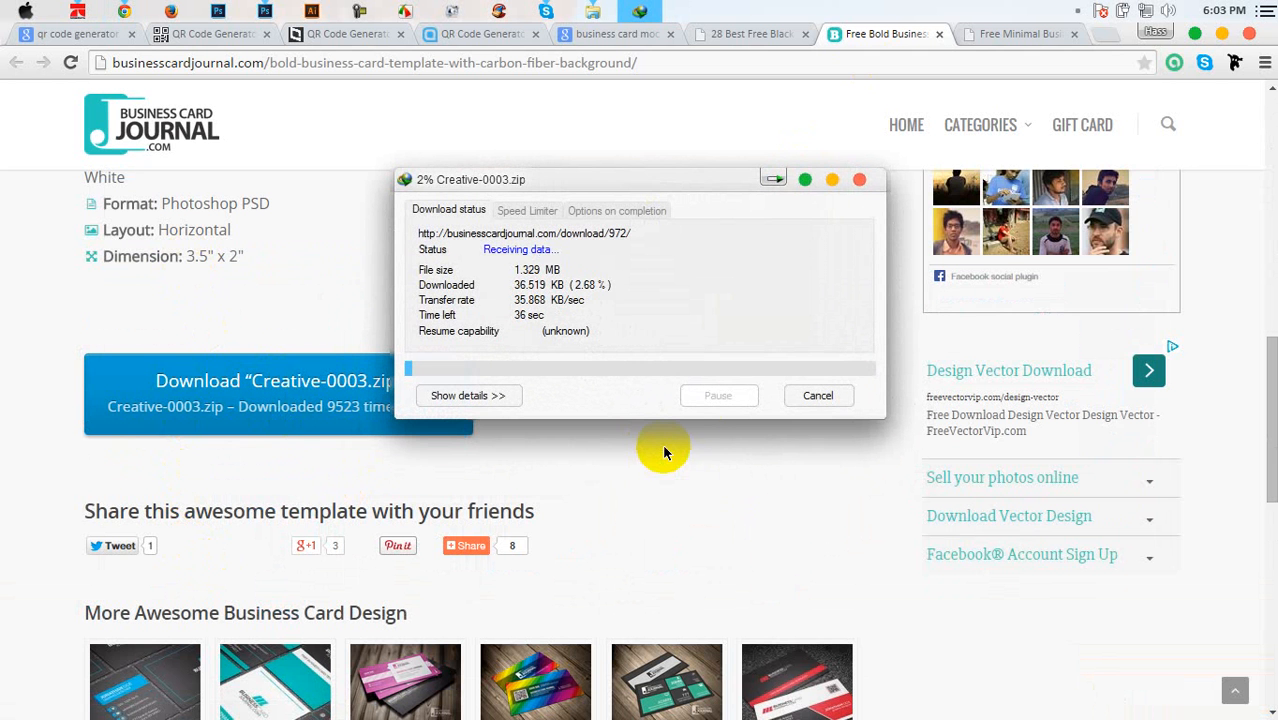
click(1194, 33)
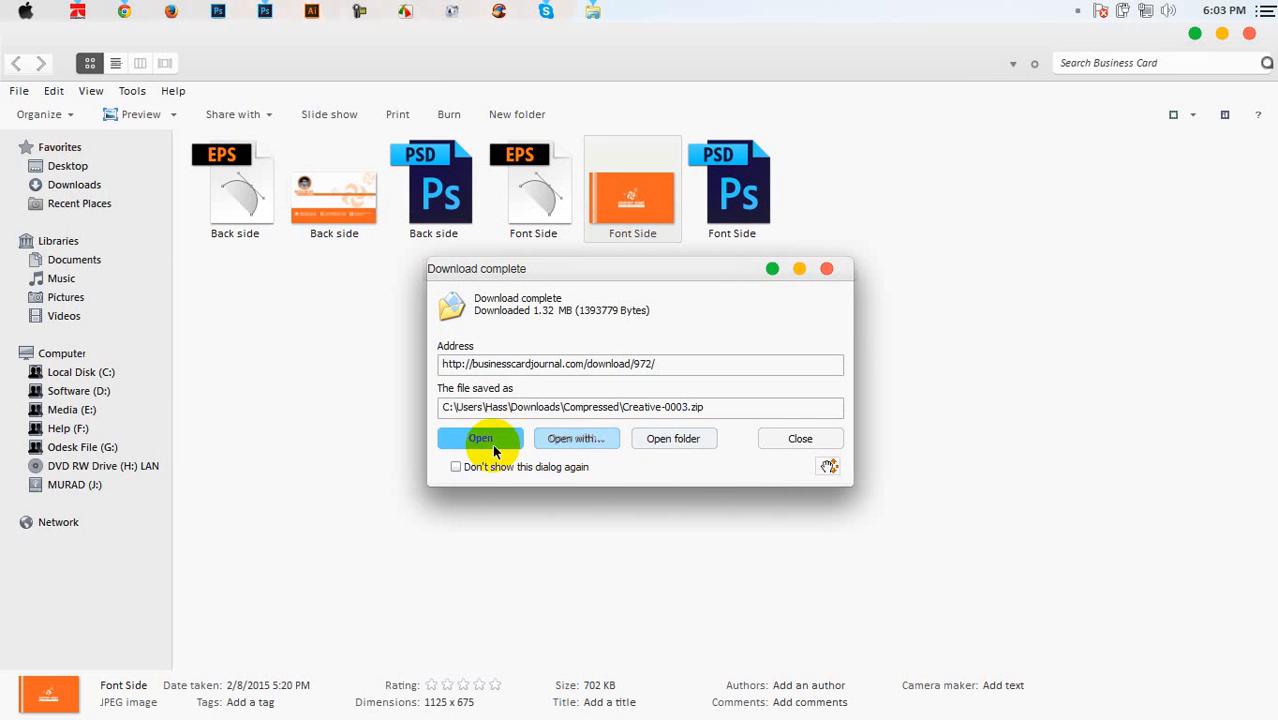
Extract Creative-0003-Front and Creative-0003-Back PSDs from Creative-0003.zip into the Business Card folder
click(516, 439)
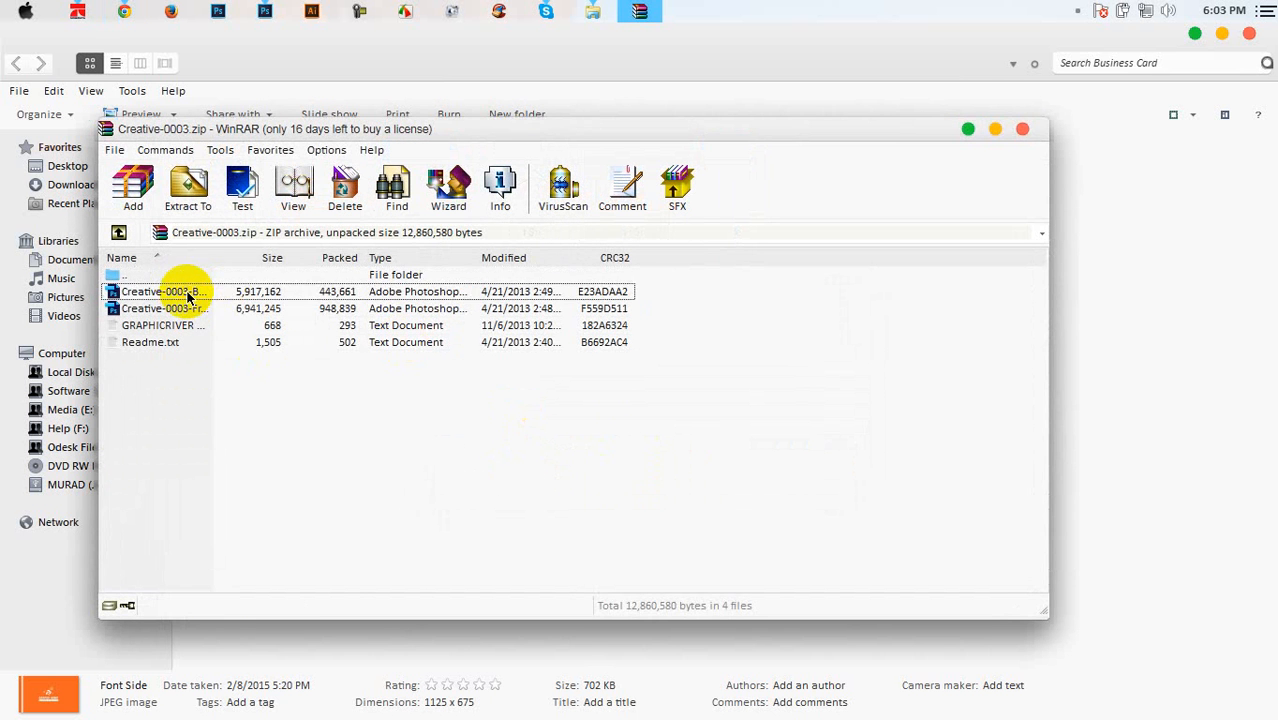
shift+click(185, 310)
drag(185, 310, 1099, 340)
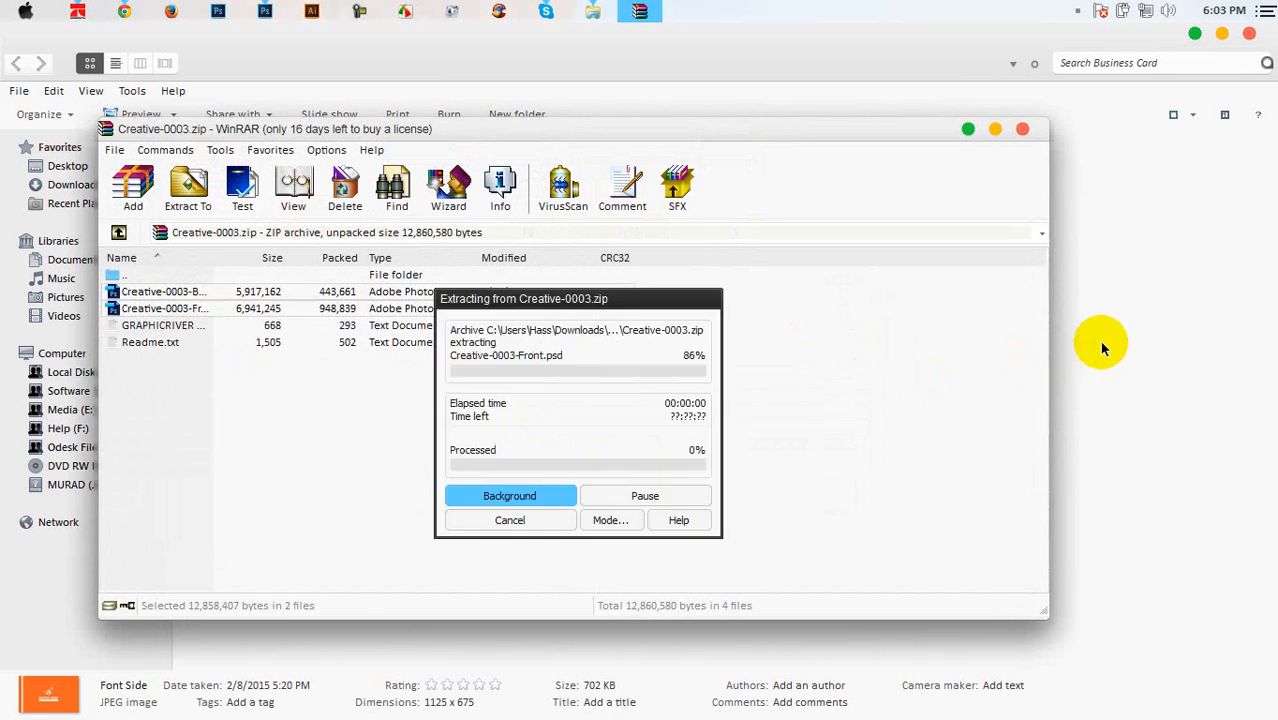
click(852, 350)
click(571, 179)
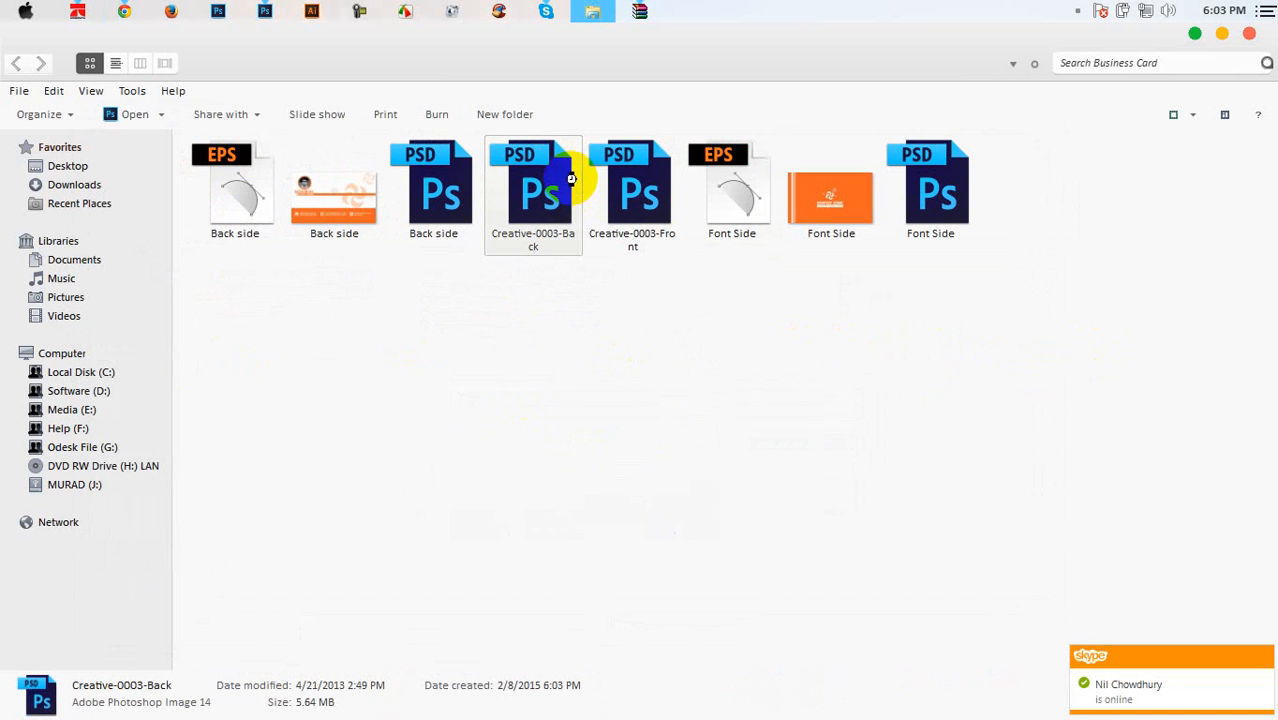
double_click(571, 179)
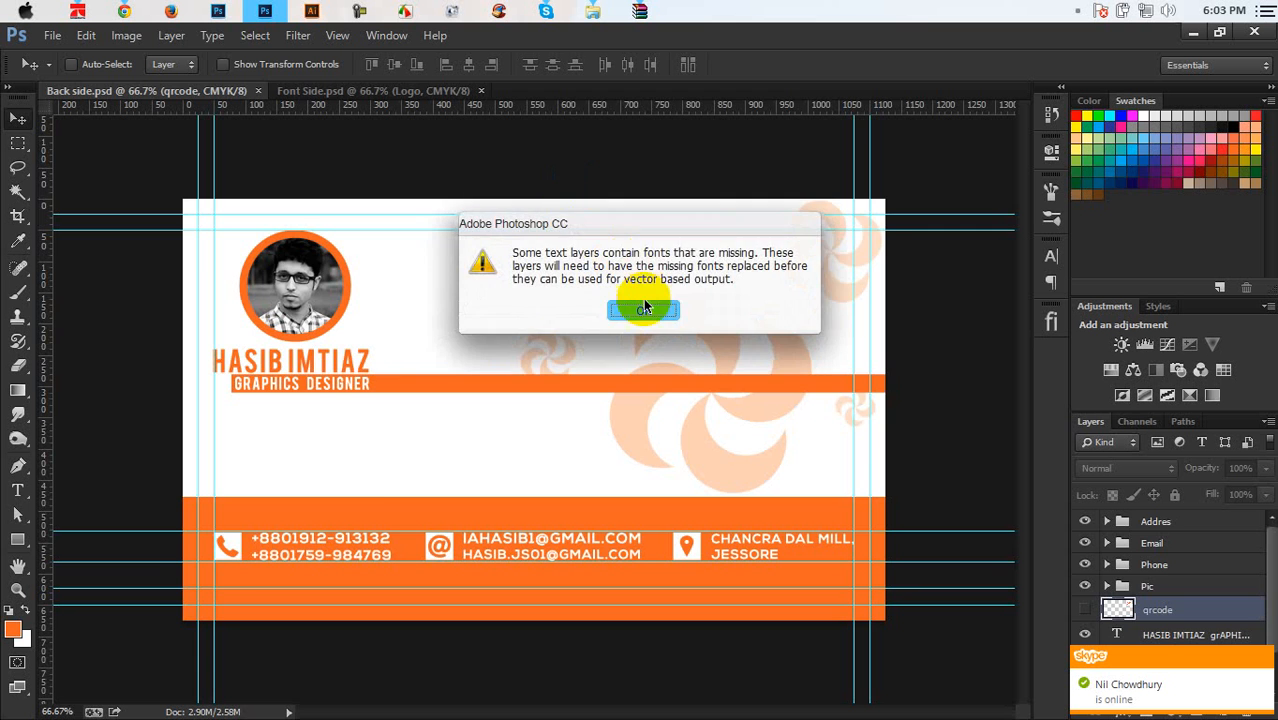
click(645, 312)
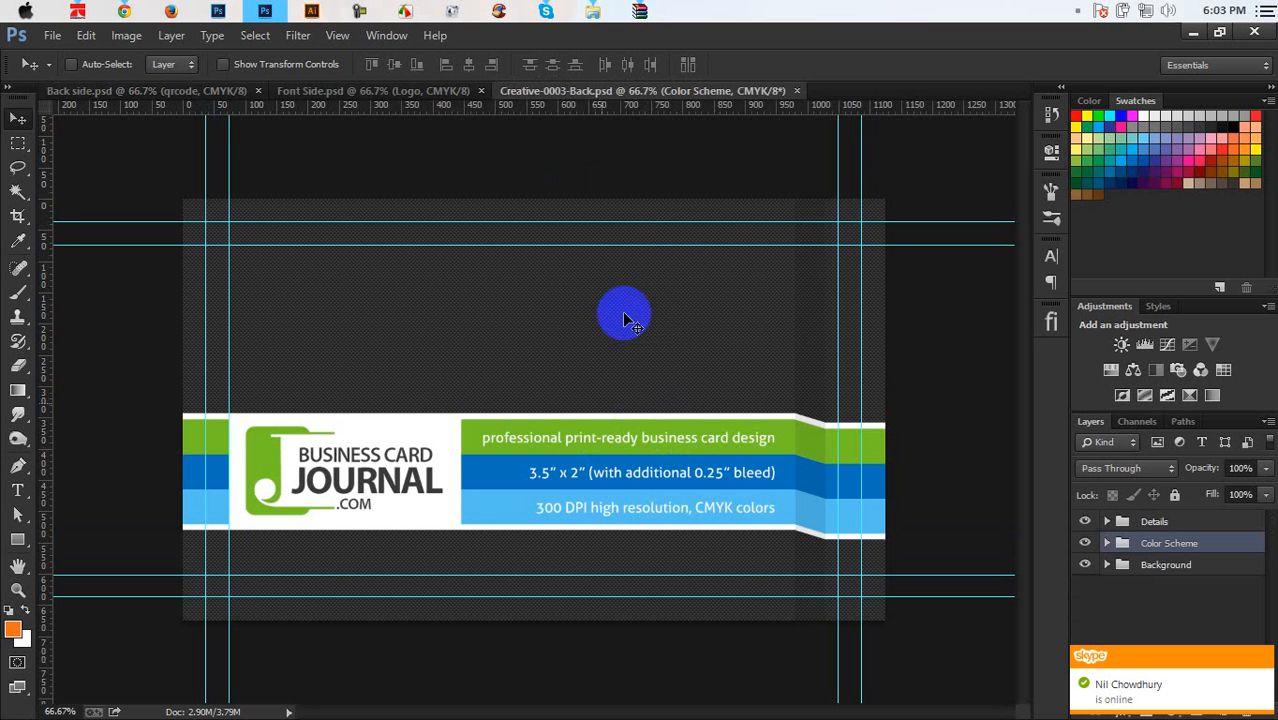
click(798, 93)
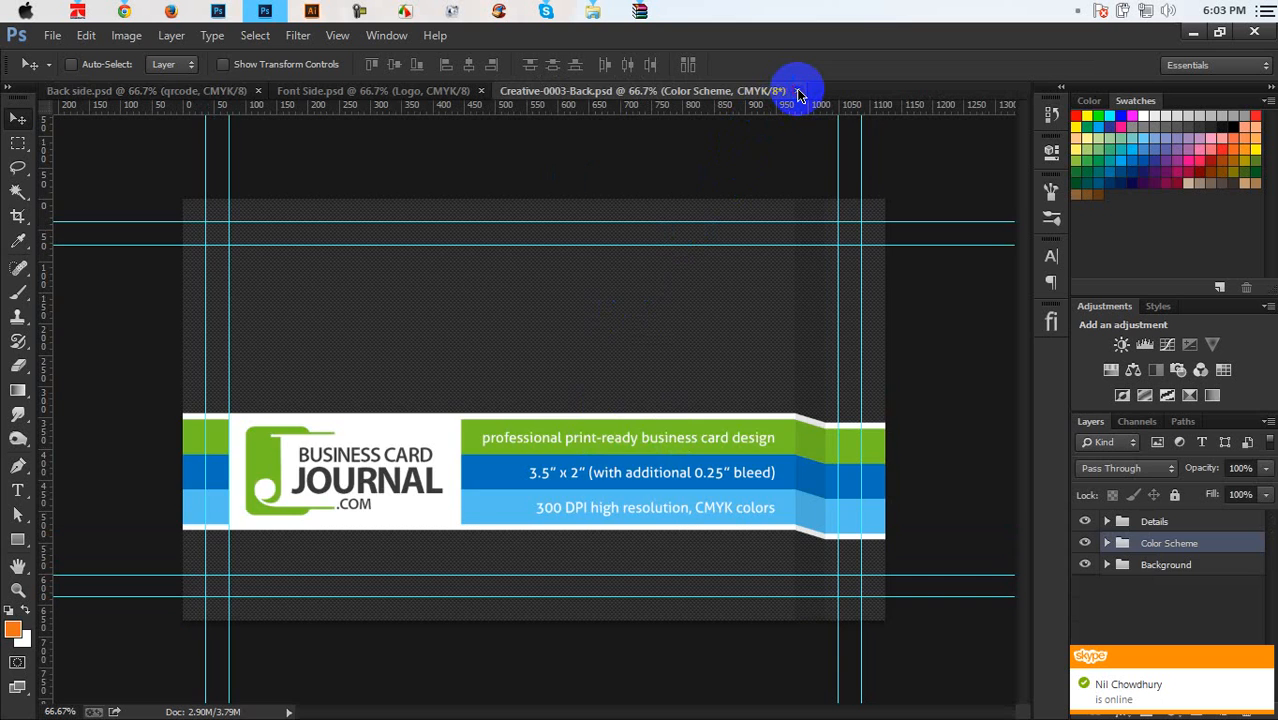
click(1198, 32)
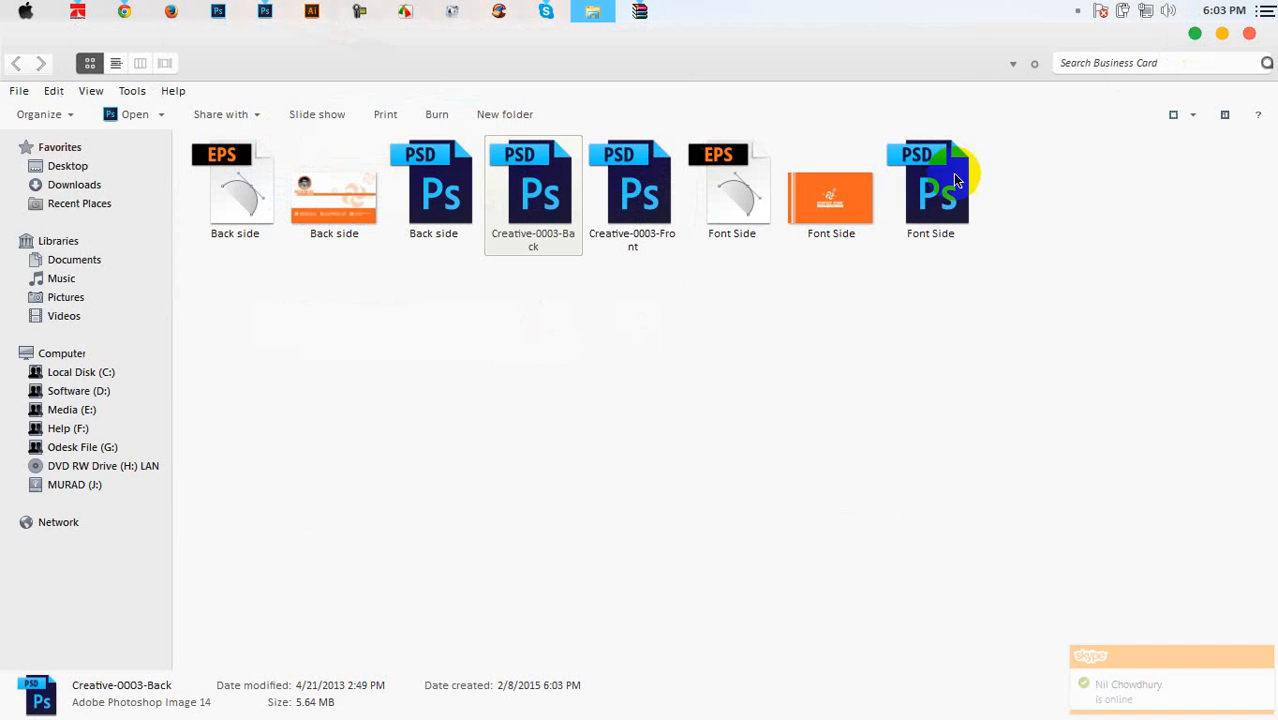
Delete both Creative-0003 files to the Recycle Bin
click(591, 317)
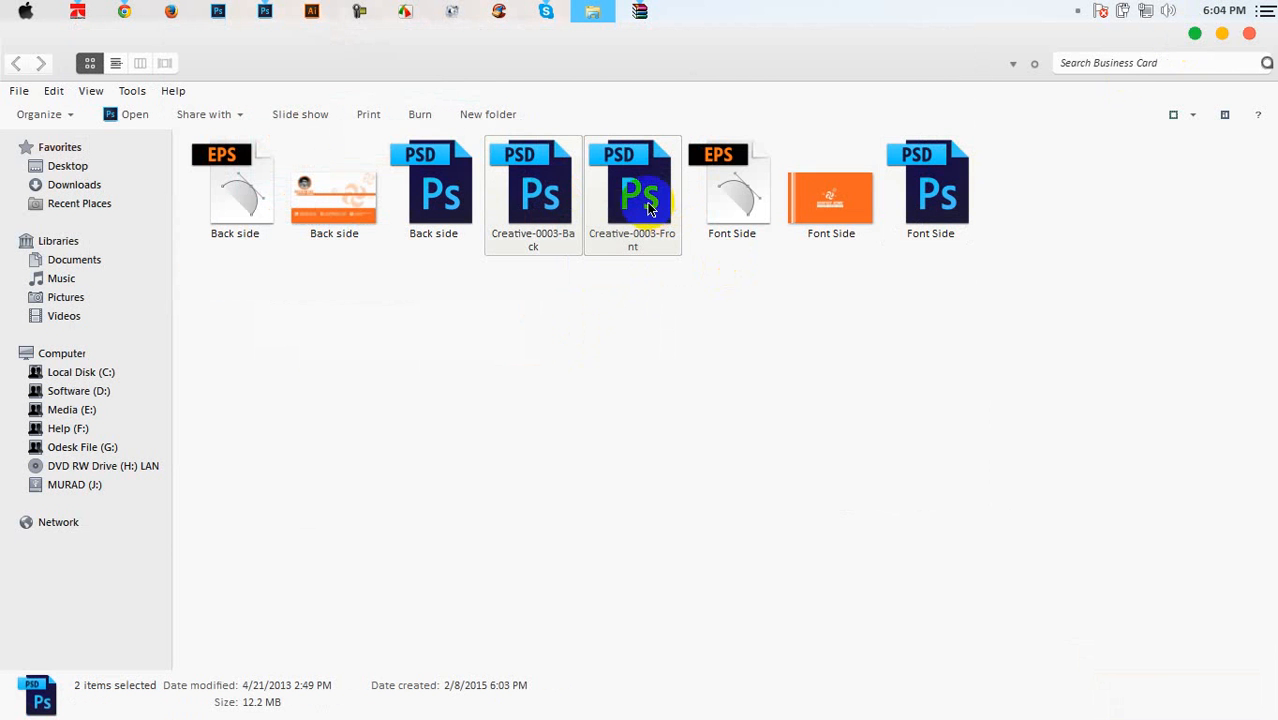
key(Delete)
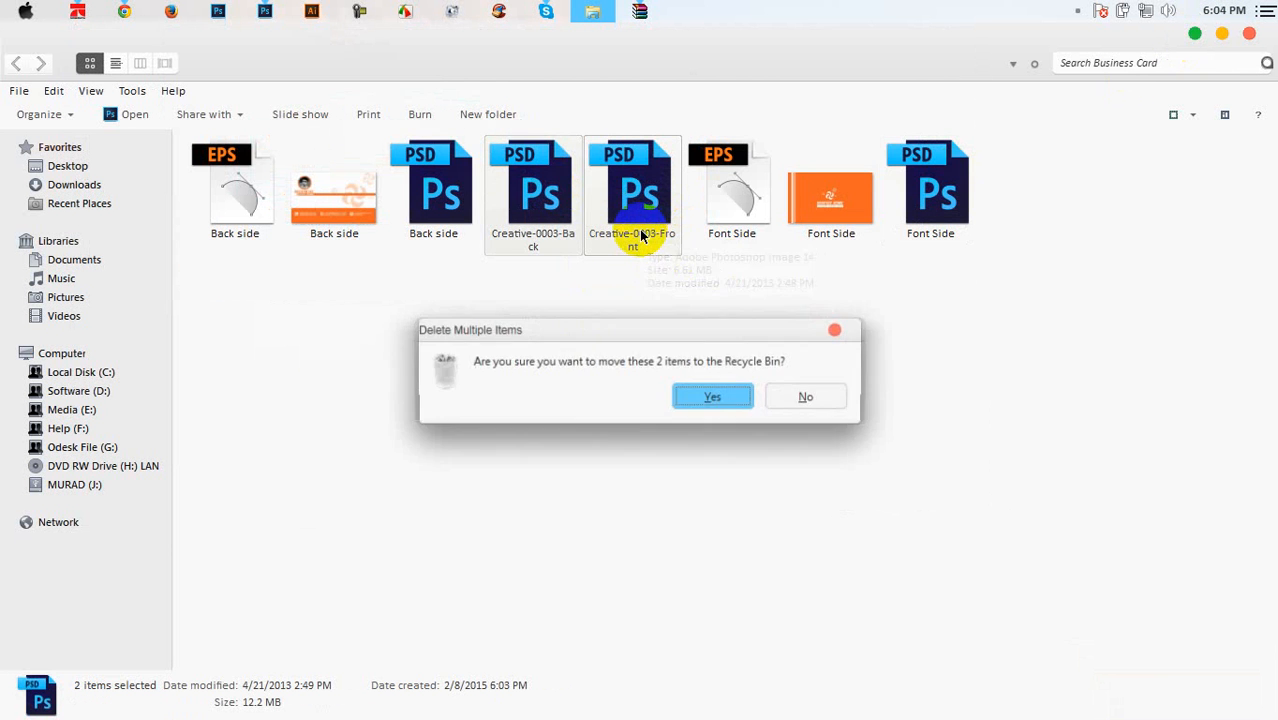
key(Return)
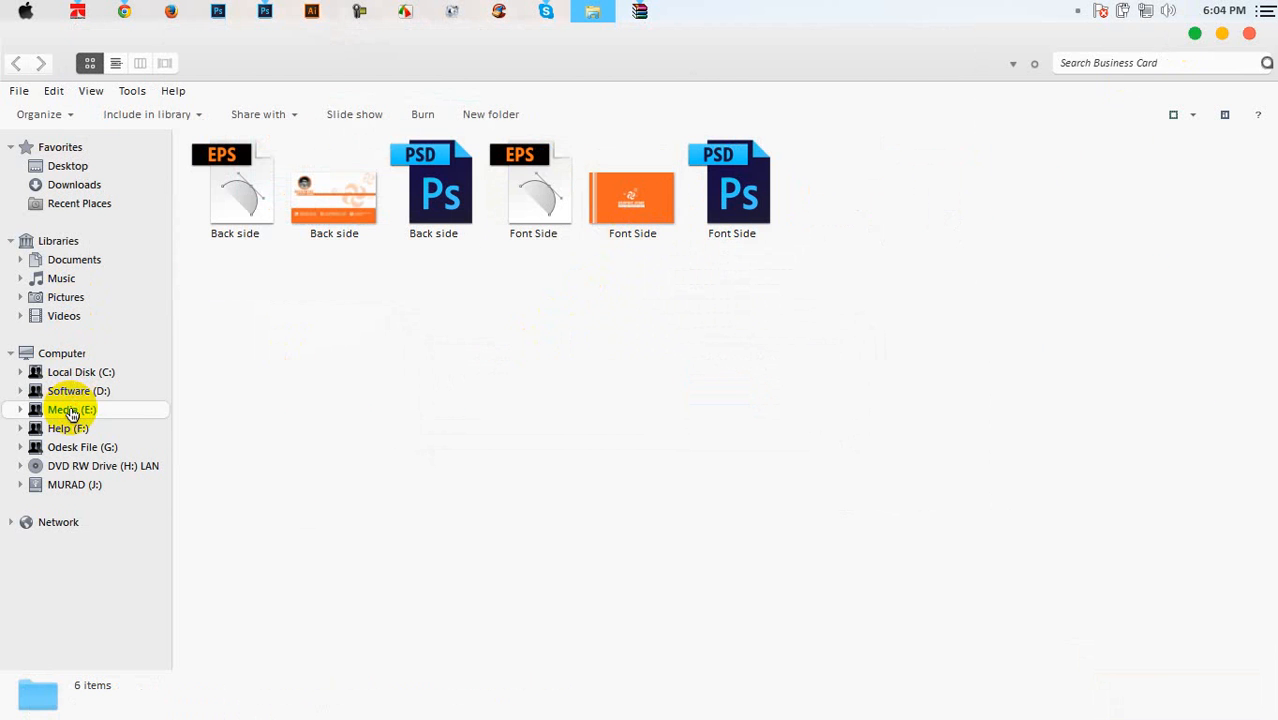
Open Business_card_mock_up_1.psd from Media (E:) > My business card And LOGO > Graphics Home Businesscard Design
click(60, 409)
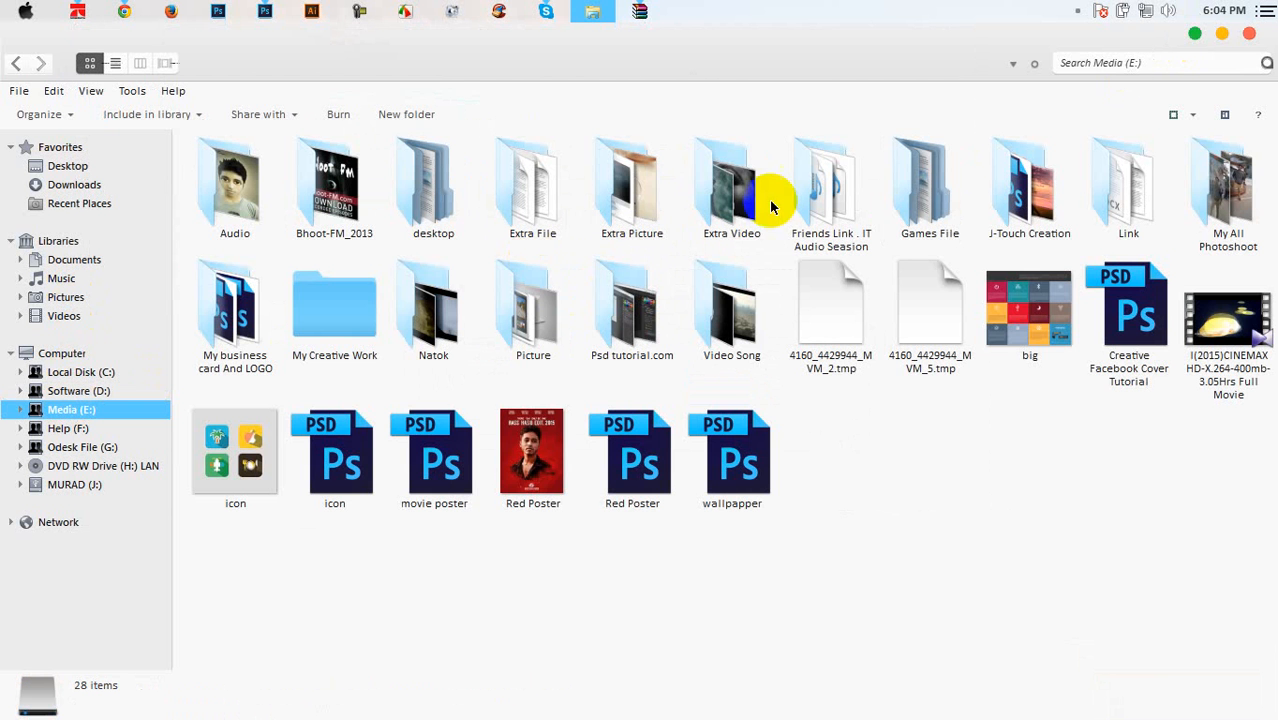
double_click(262, 308)
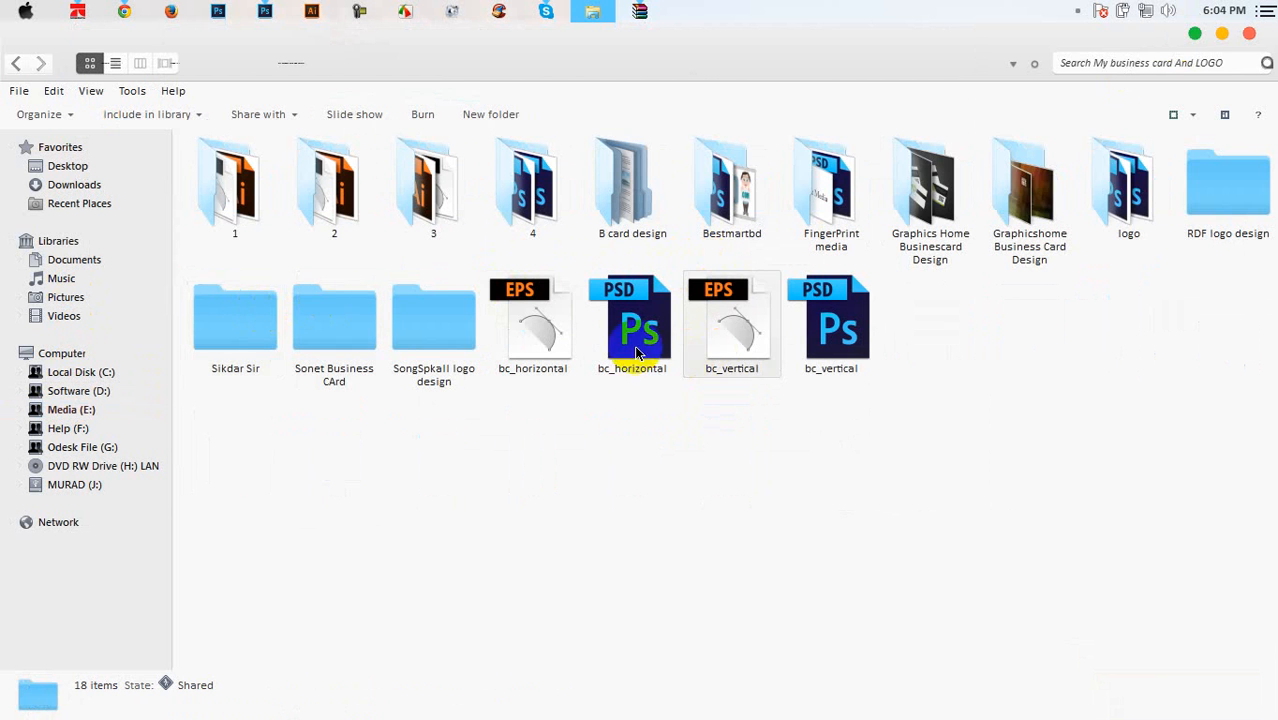
double_click(922, 206)
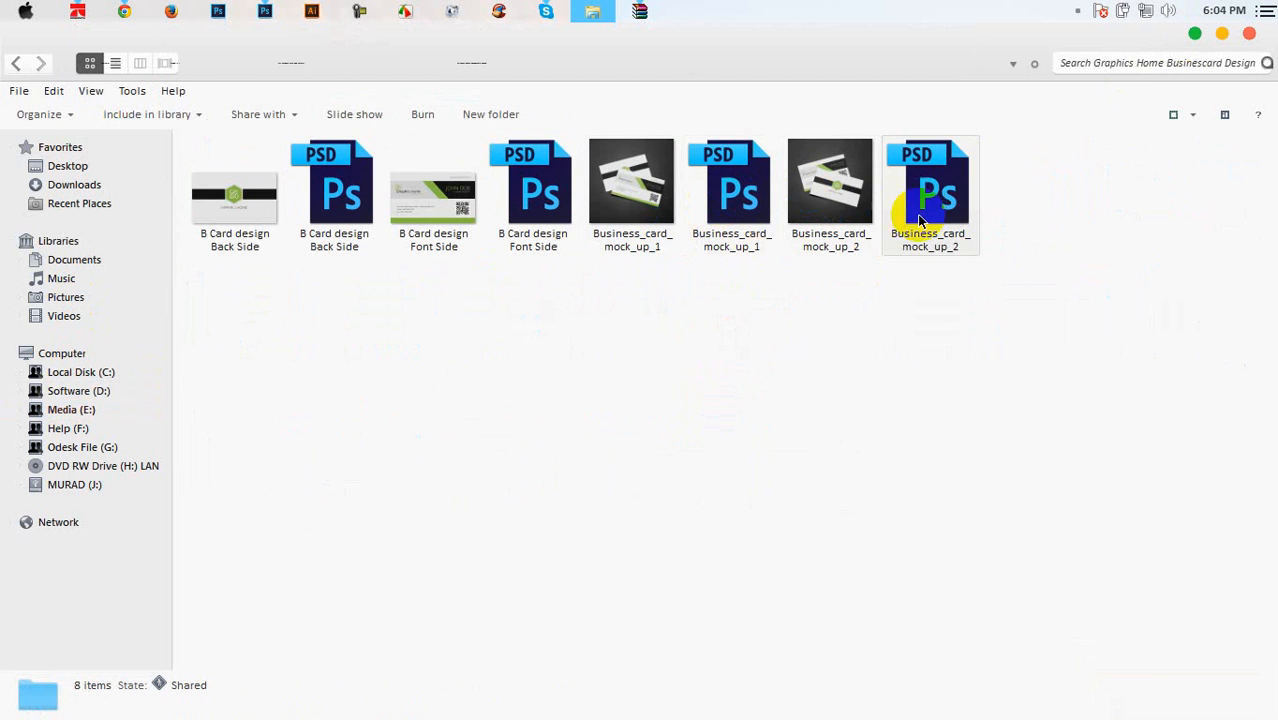
double_click(719, 193)
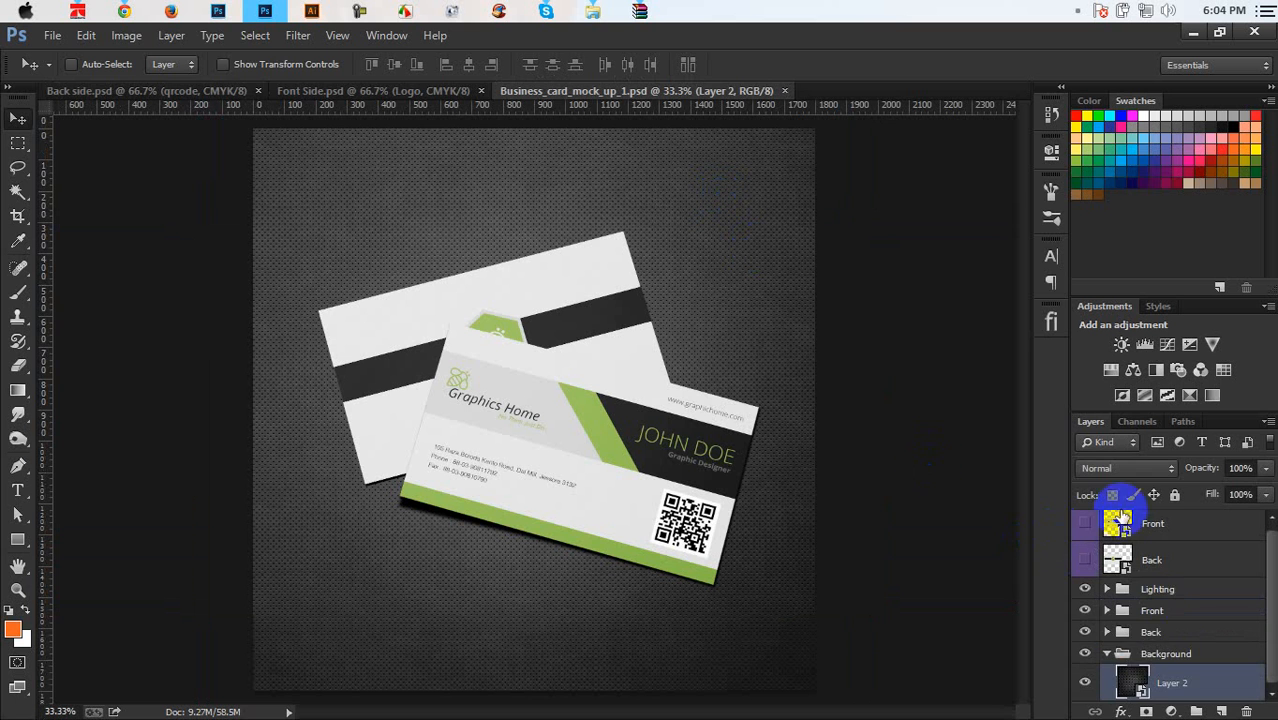
Open the Front group's layer 1 smart object for editing as Front.psb
click(1107, 654)
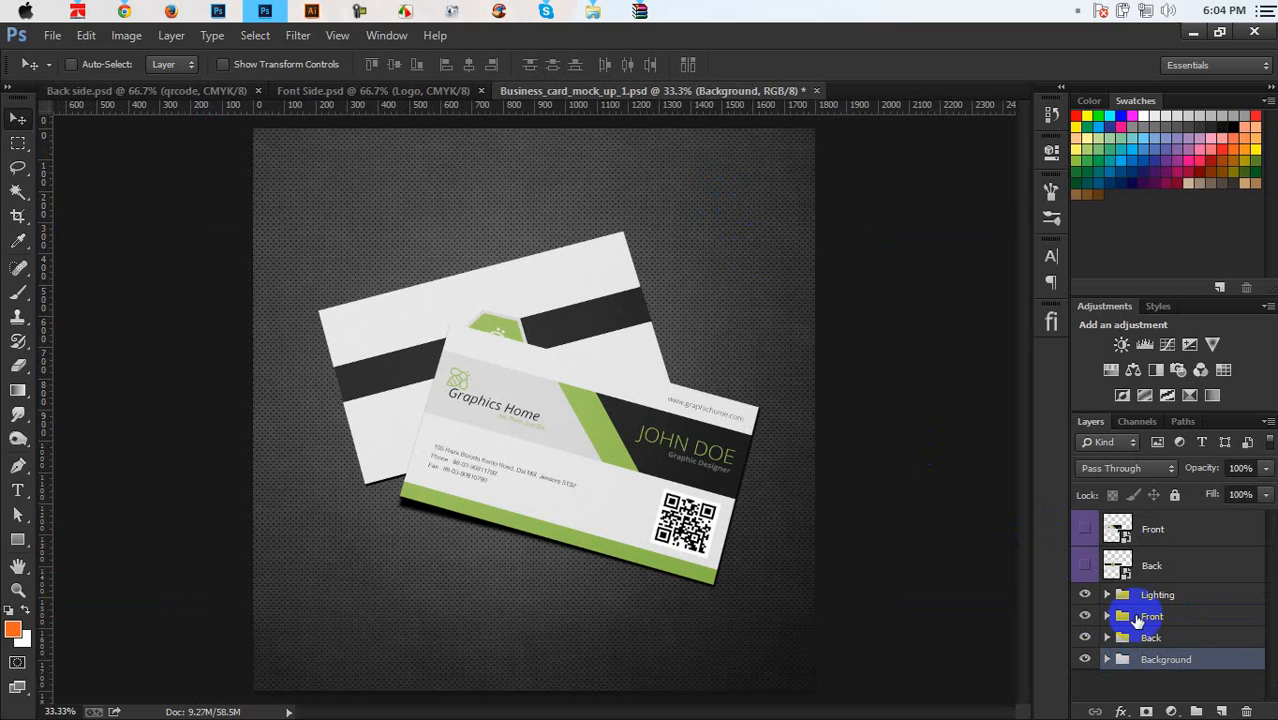
click(1108, 617)
click(1107, 617)
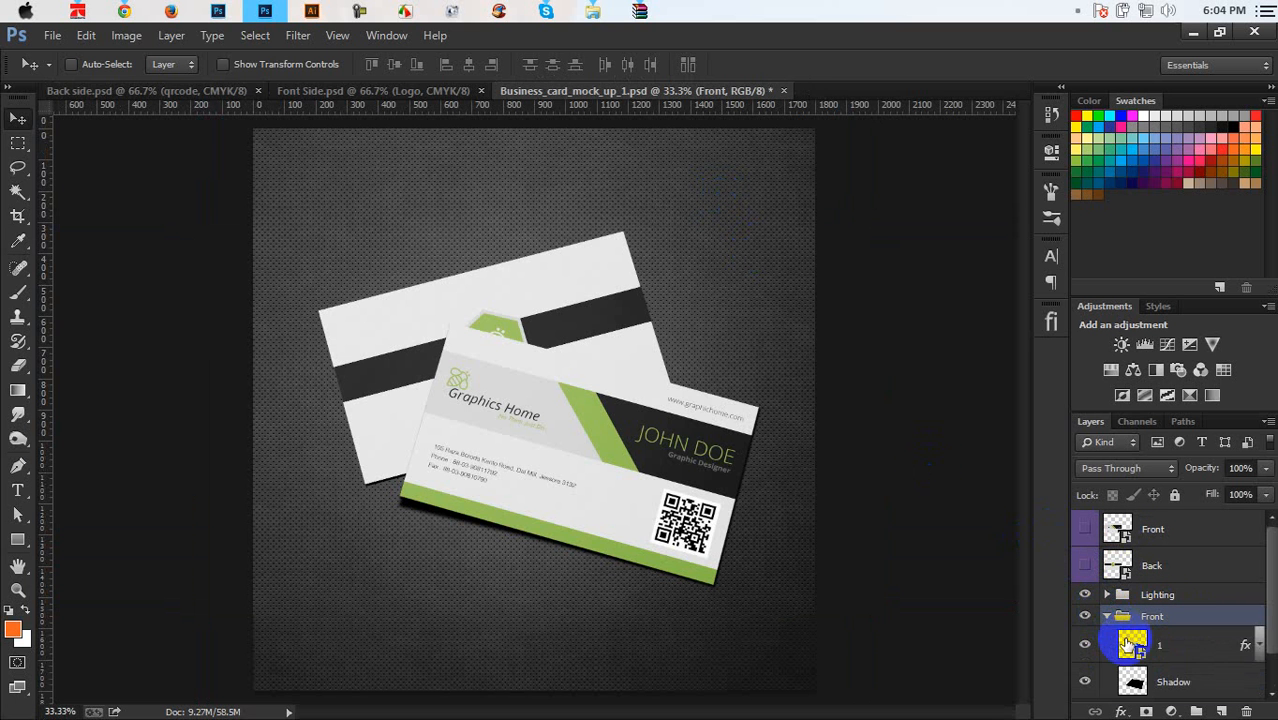
click(1130, 642)
double_click(1130, 645)
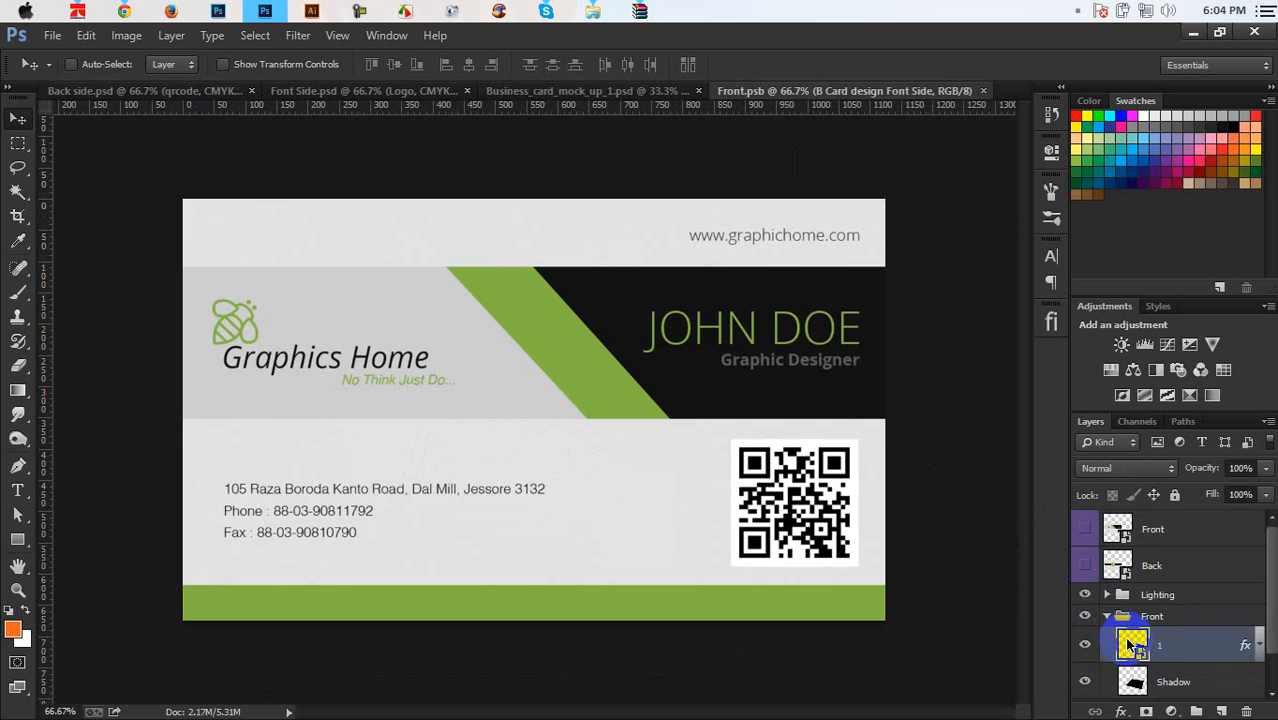
Close the Font Side and Back side documents and bring the folder window forward
click(368, 91)
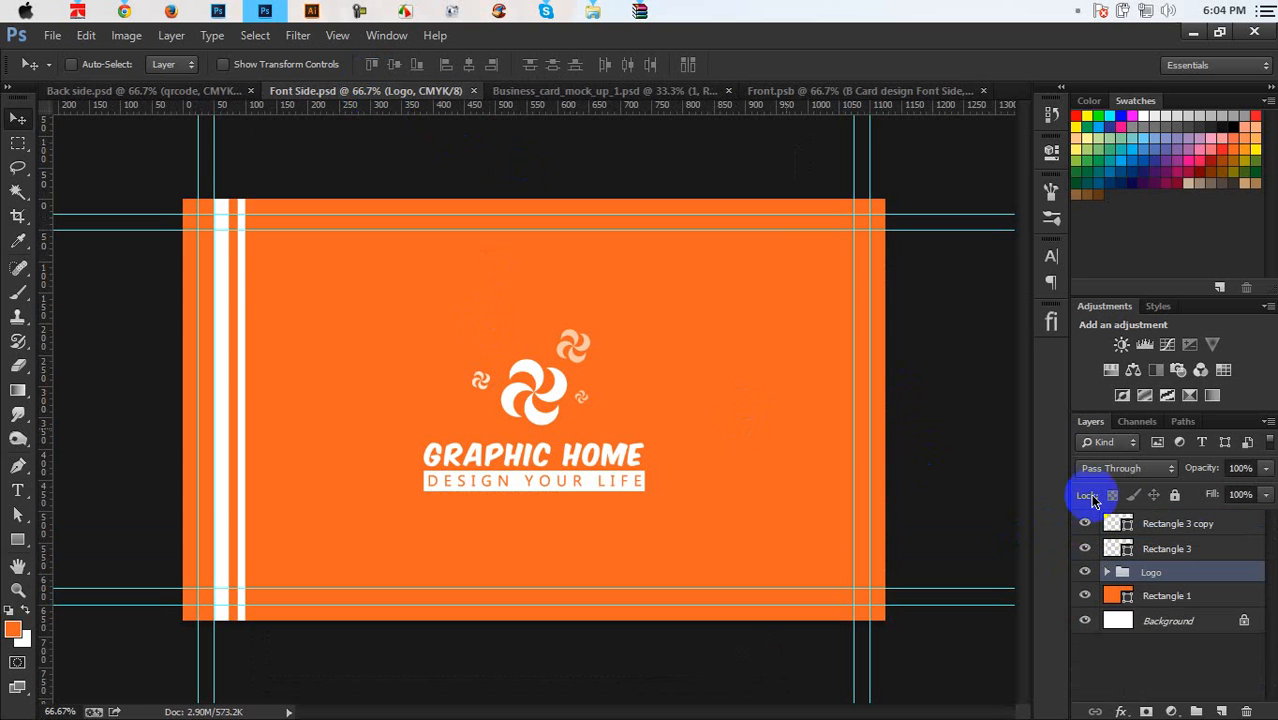
click(1170, 523)
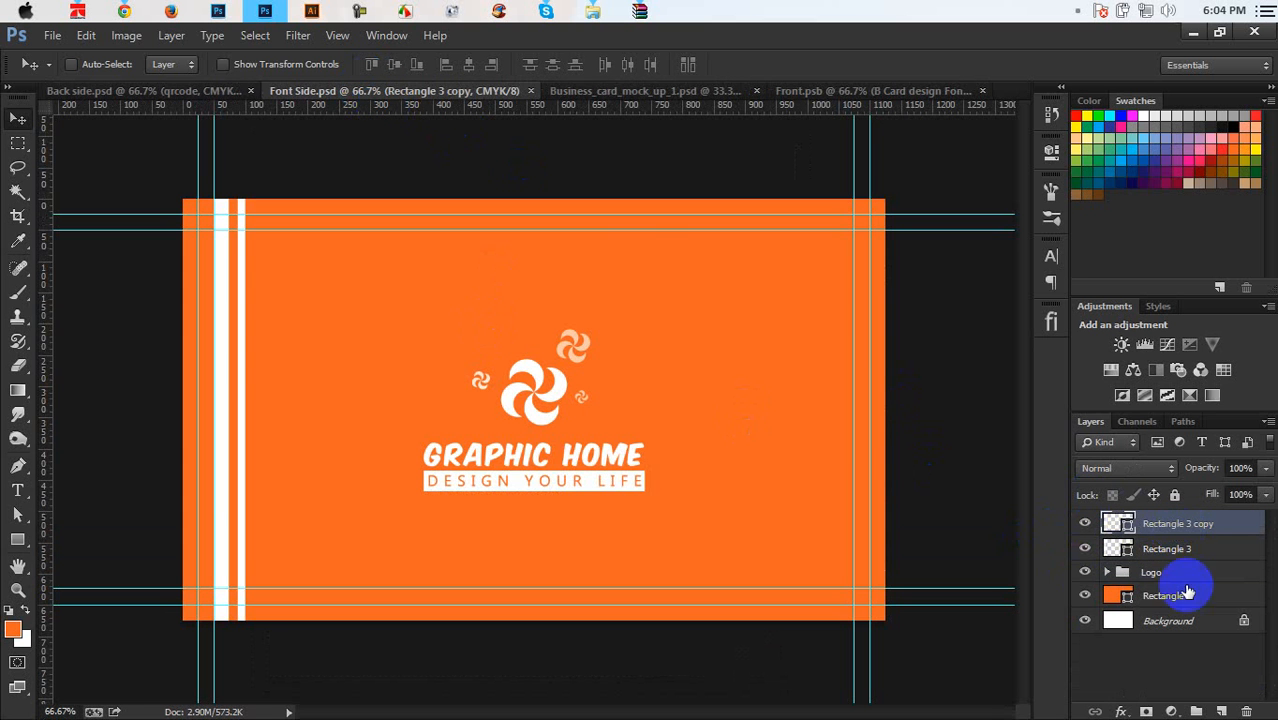
click(530, 92)
click(217, 93)
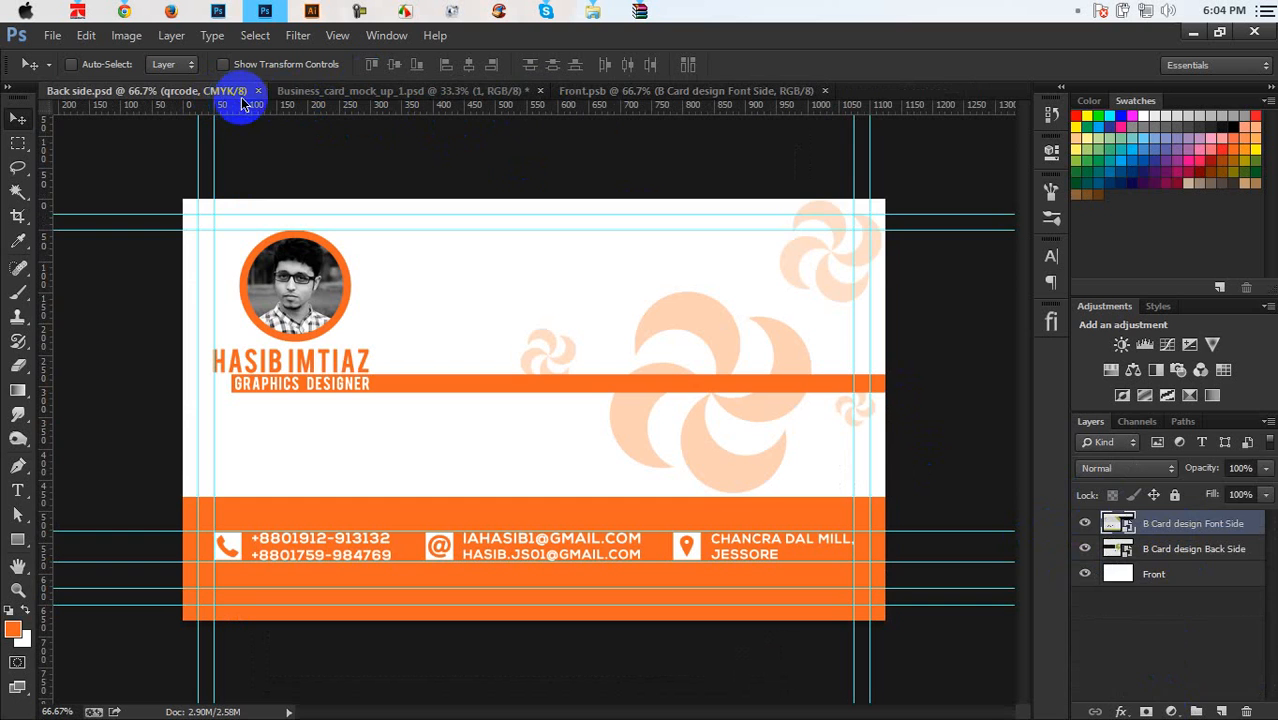
click(258, 91)
click(593, 10)
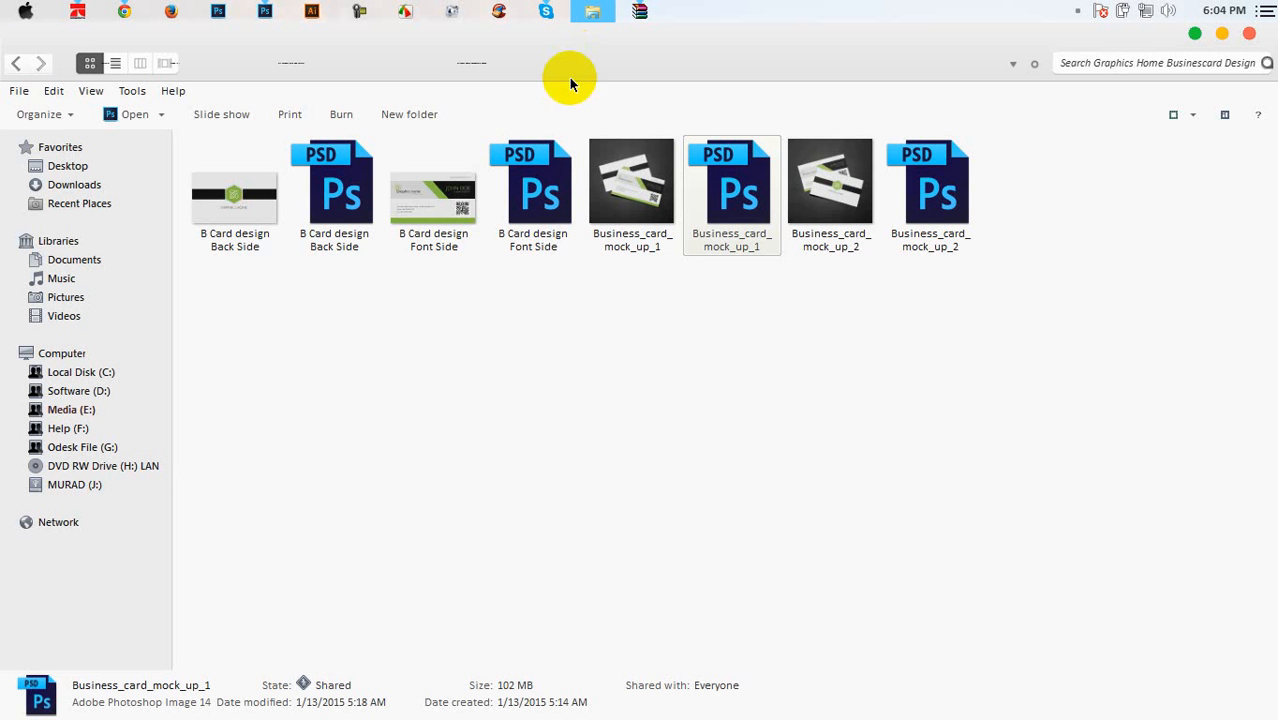
Place Font Side.jpg into Front.psb, scale it to cover the card, and save it
click(17, 63)
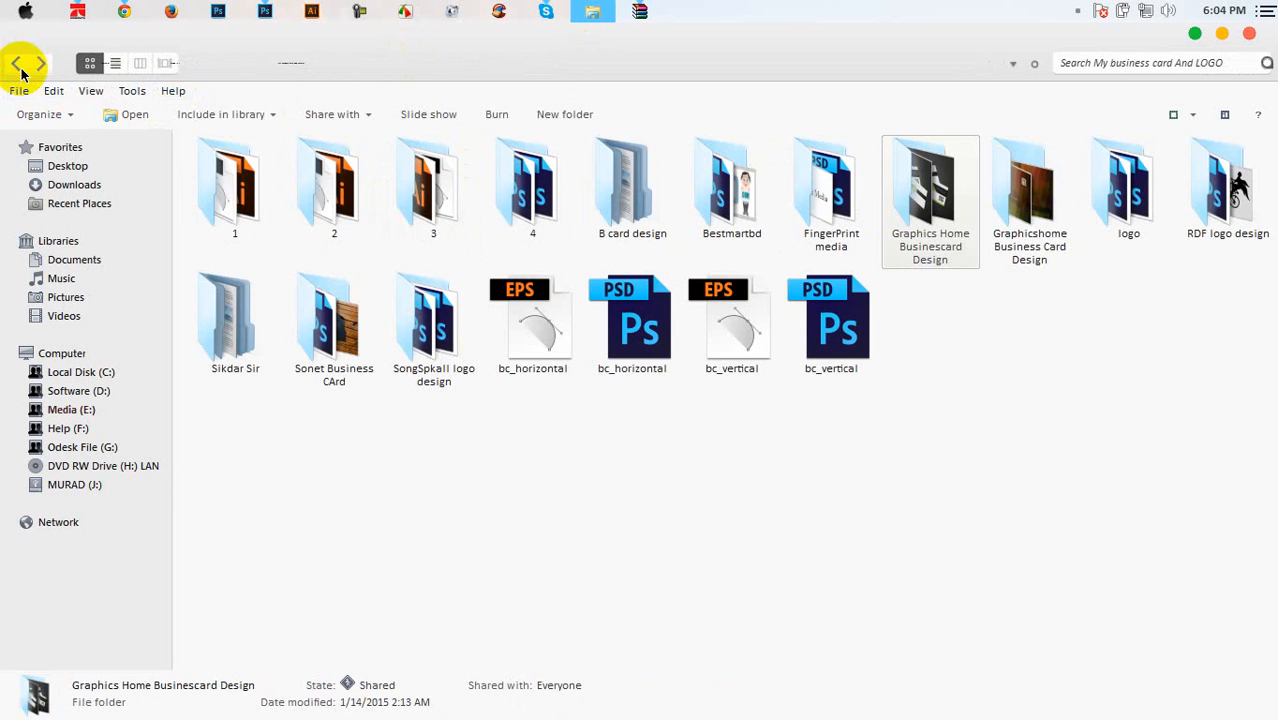
click(17, 63)
click(18, 65)
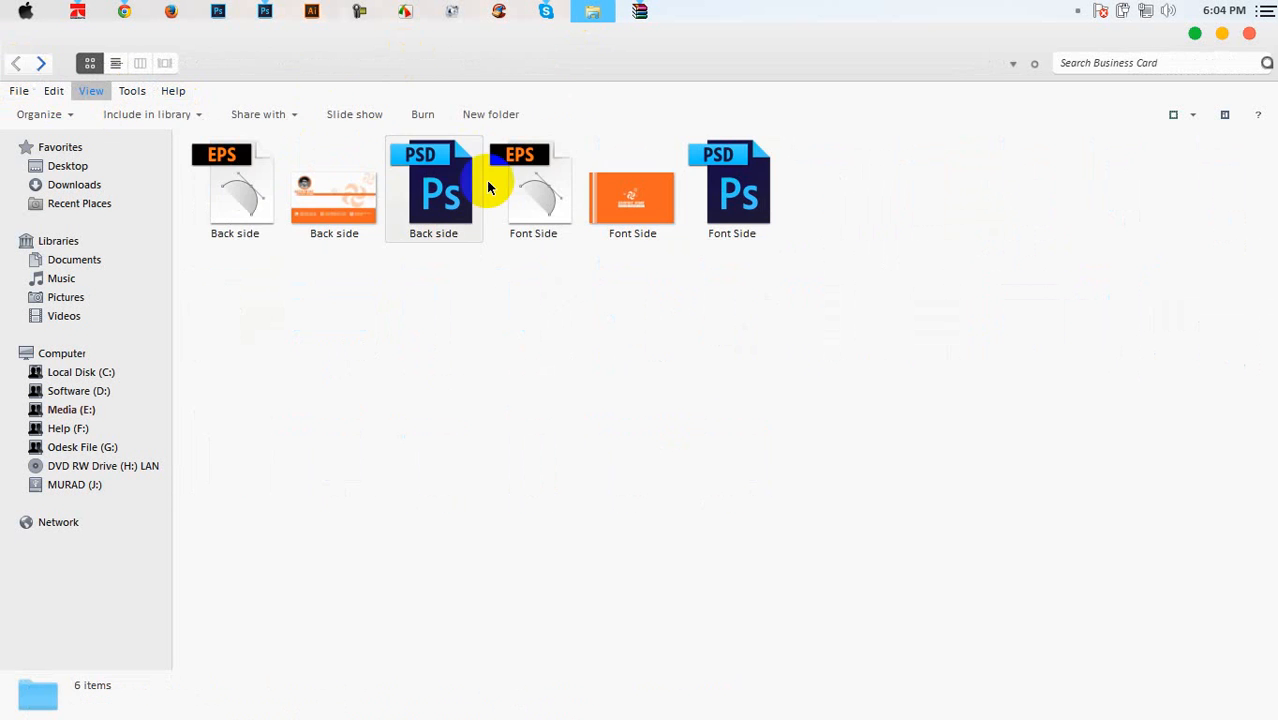
drag(616, 188, 464, 298)
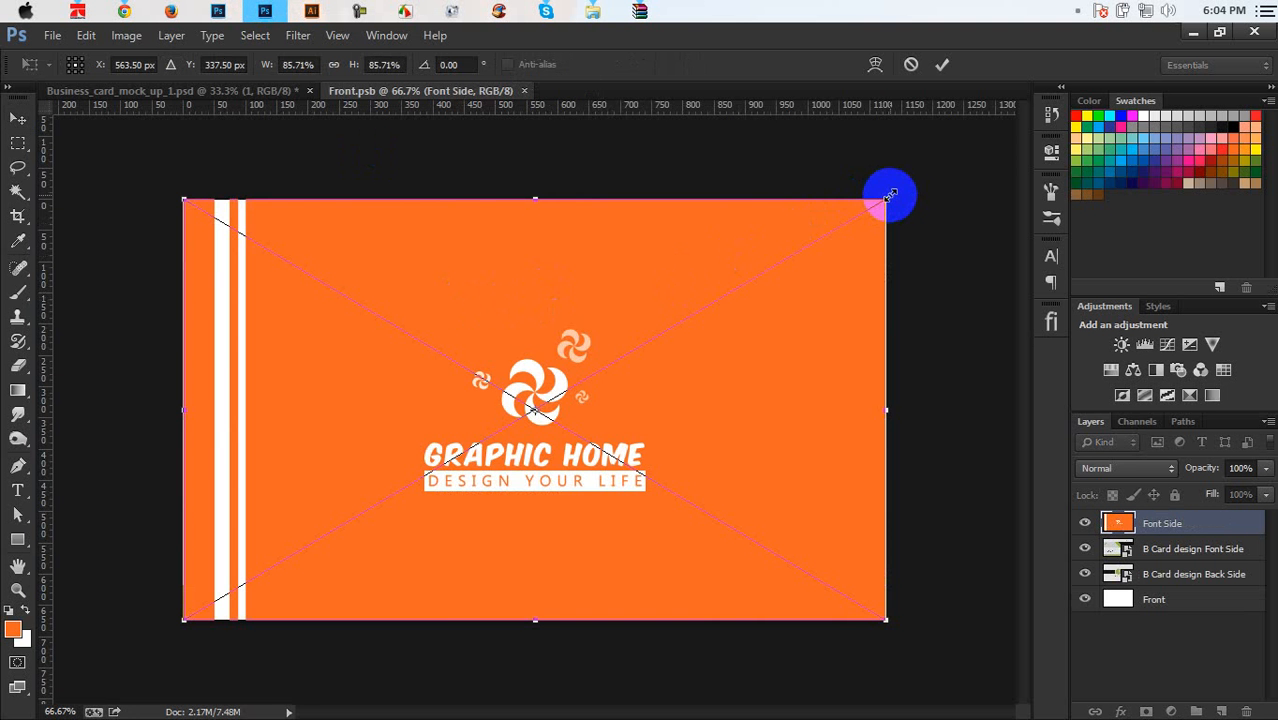
drag(891, 195, 912, 187)
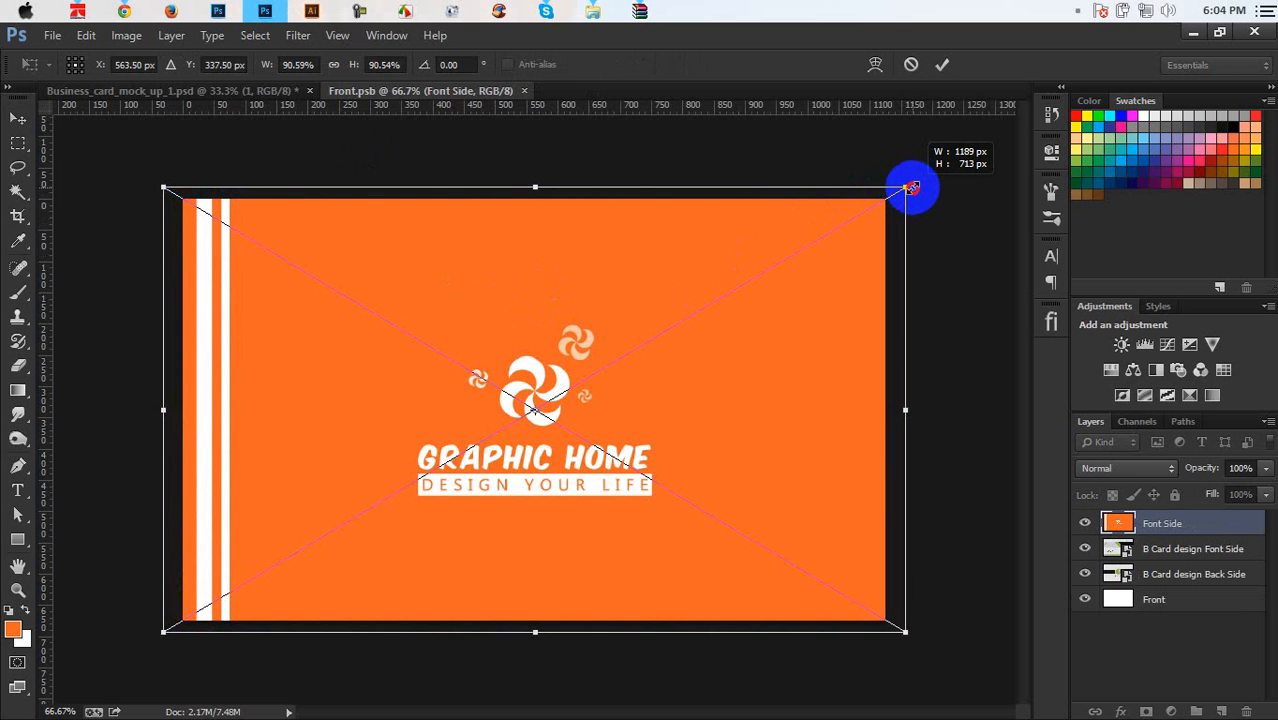
click(942, 64)
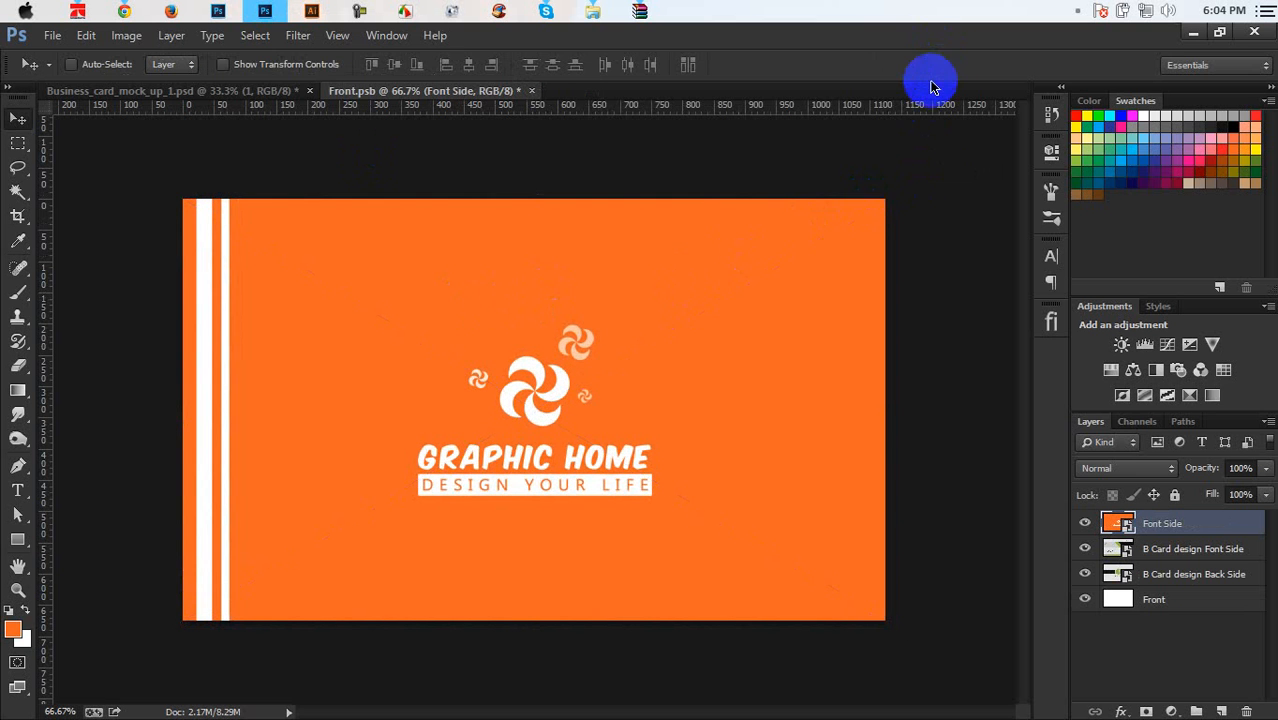
key(ctrl+s)
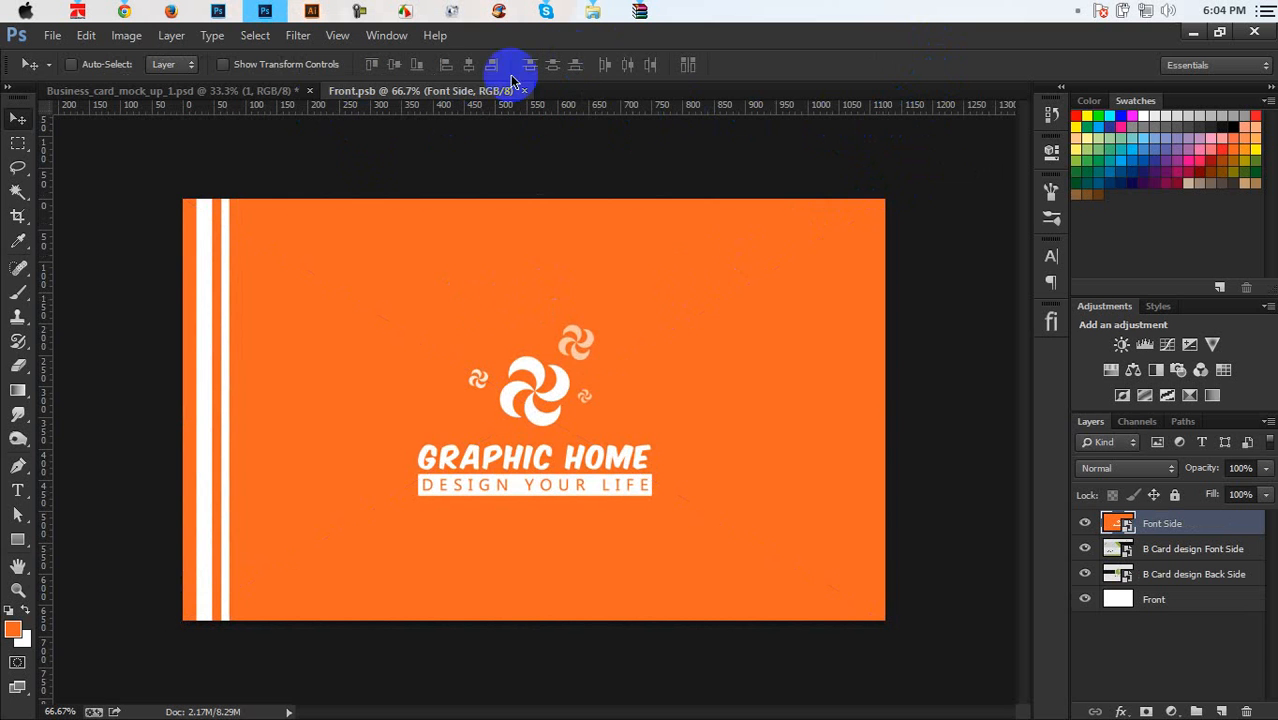
click(272, 97)
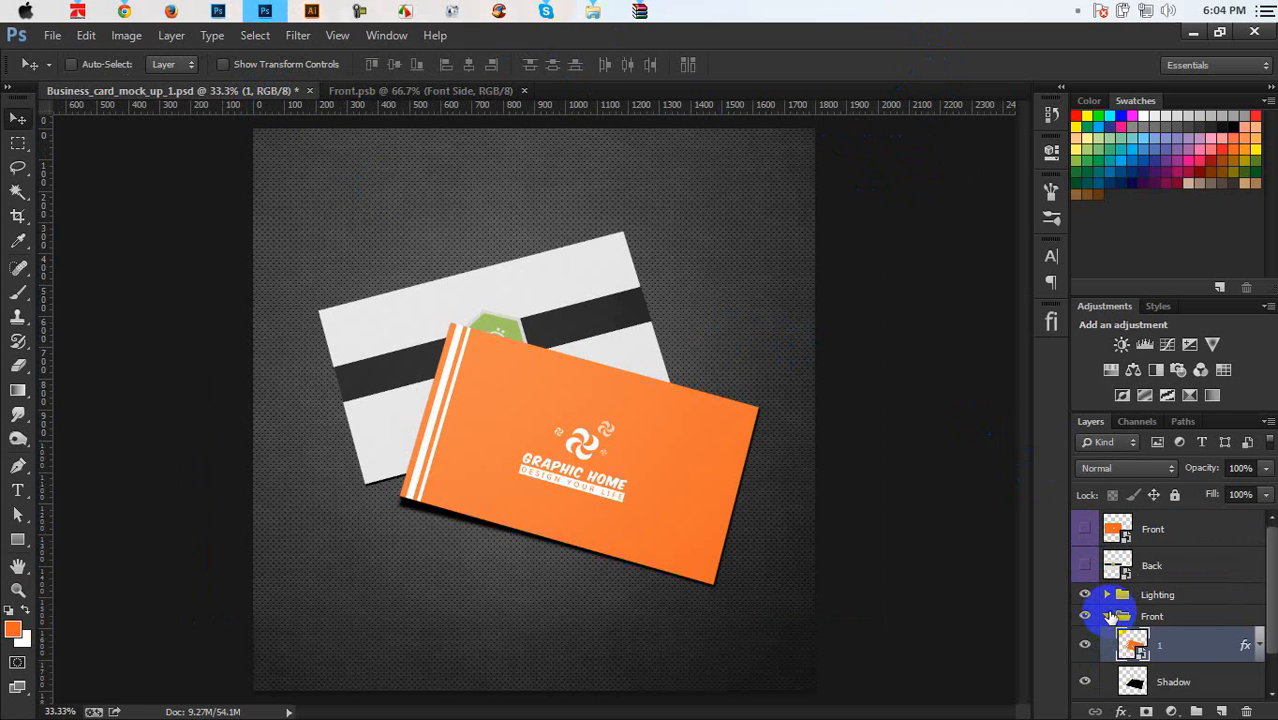
click(1108, 616)
Place the Back side JPEG into the back card's smart object
click(1107, 638)
double_click(1110, 662)
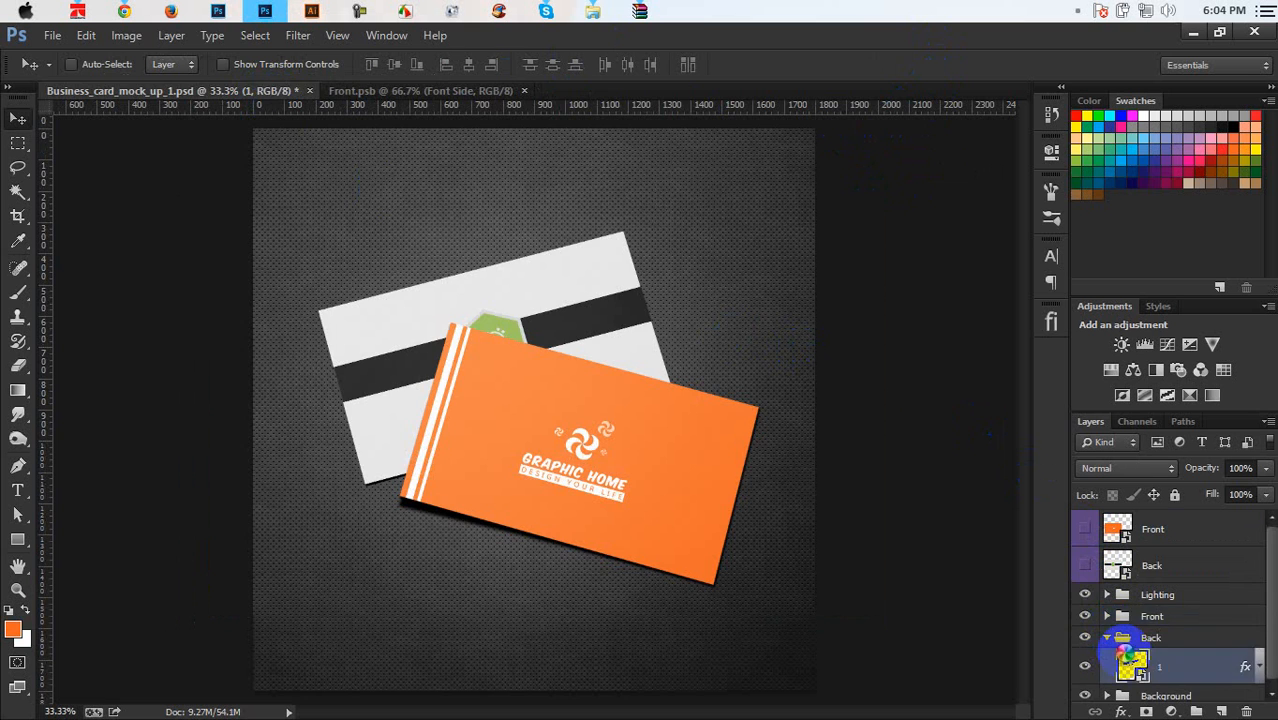
mouse_move(596, 8)
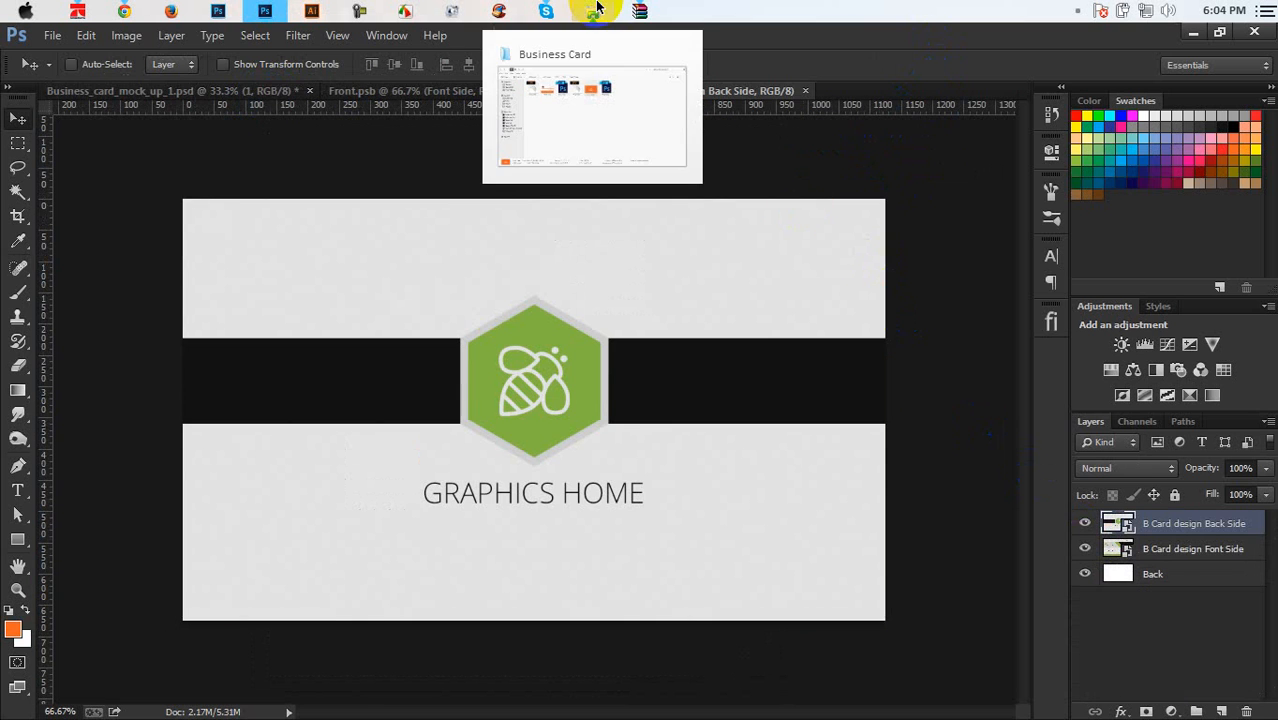
click(586, 93)
click(350, 215)
mouse_move(315, 22)
drag(315, 22, 484, 375)
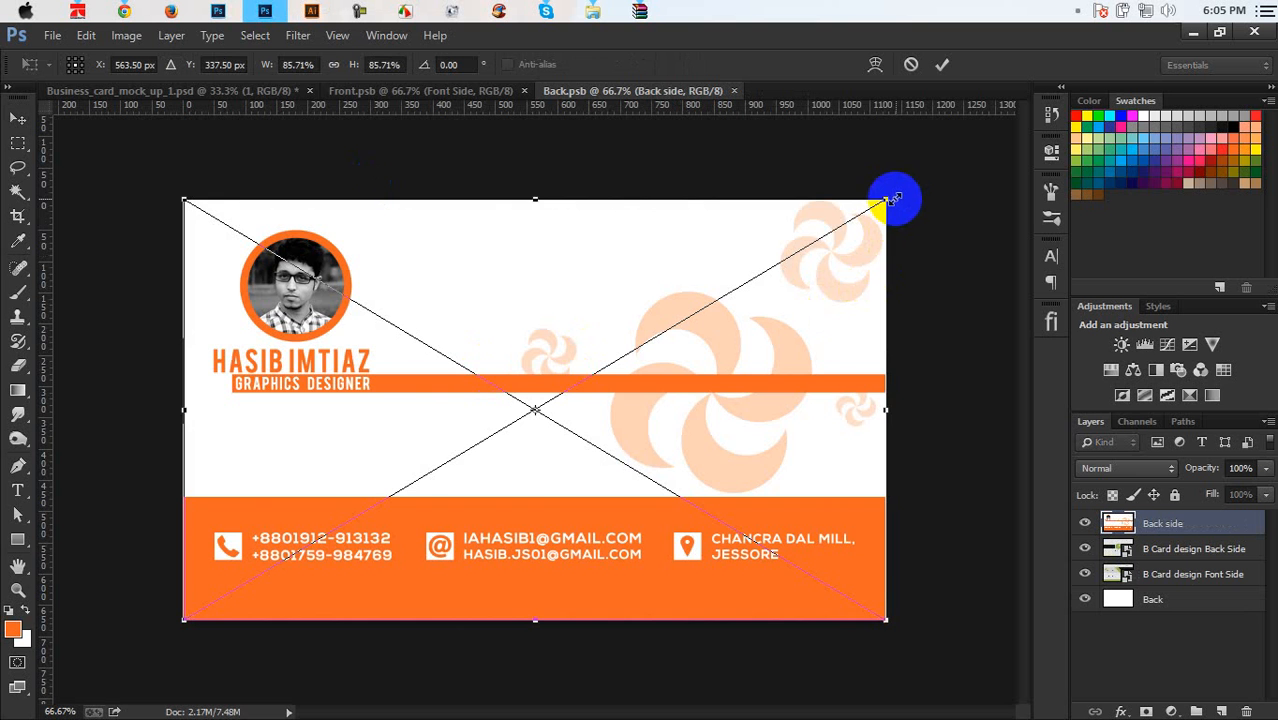
Enlarge the back design to cover the whole card and commit the resize
drag(898, 197, 909, 189)
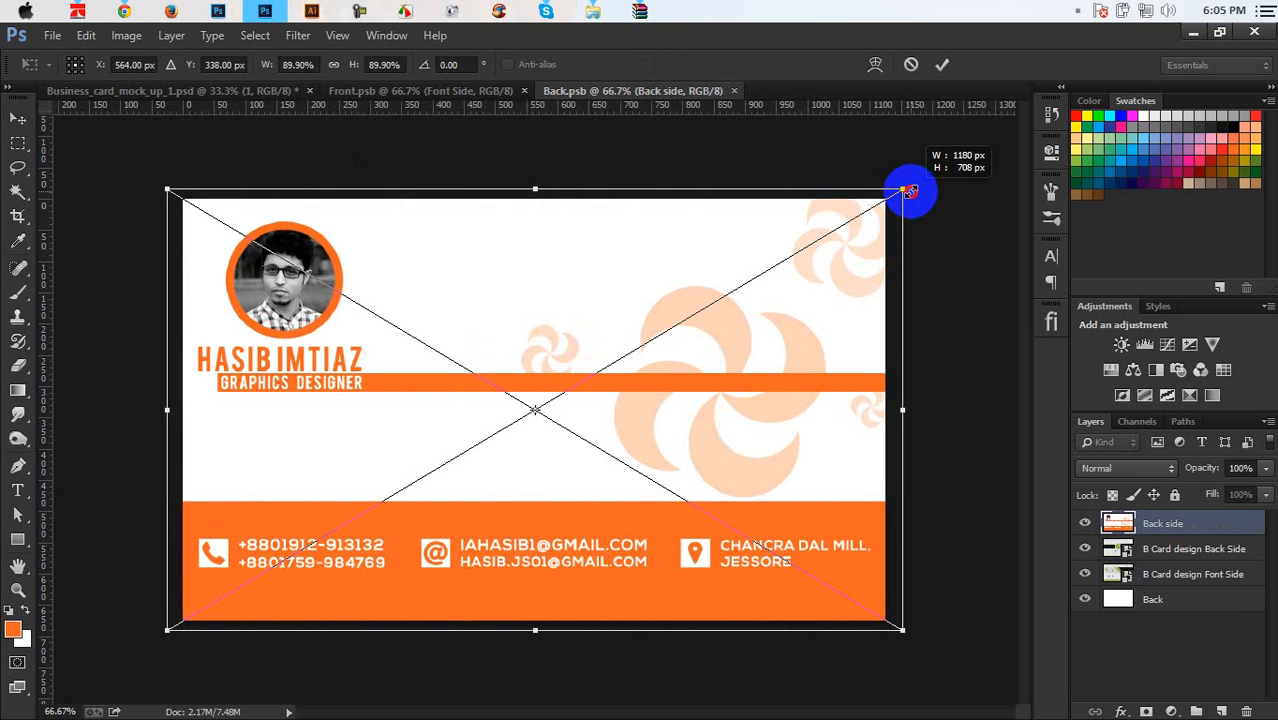
drag(909, 189, 907, 190)
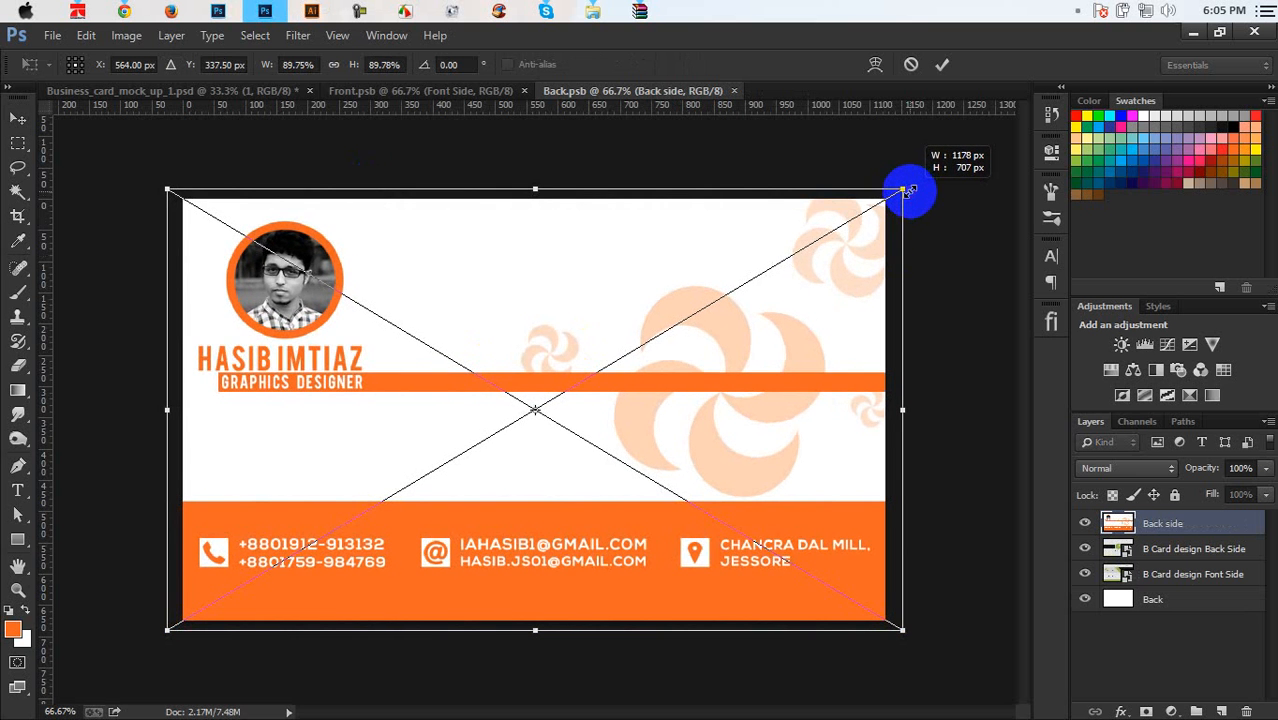
click(942, 64)
key(ctrl+s)
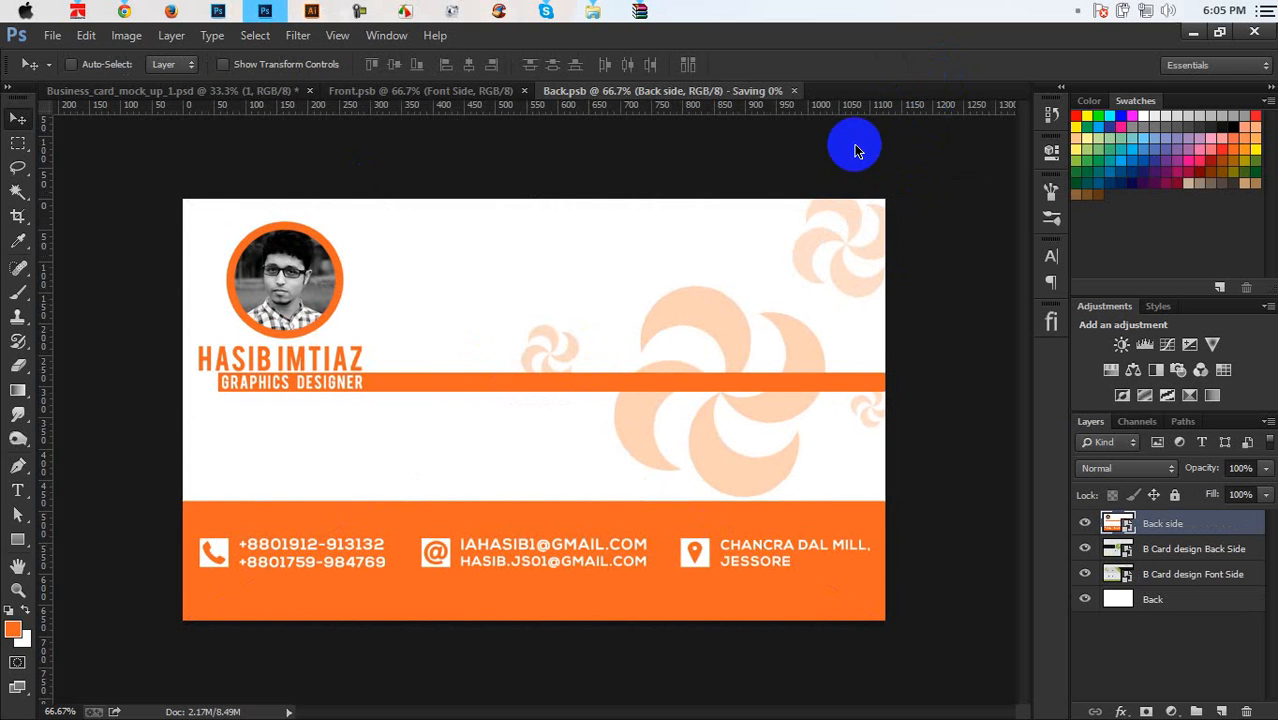
Move the back design down 16 px, save Back.psb, and close both card files
drag(664, 339, 665, 346)
key(ctrl+s)
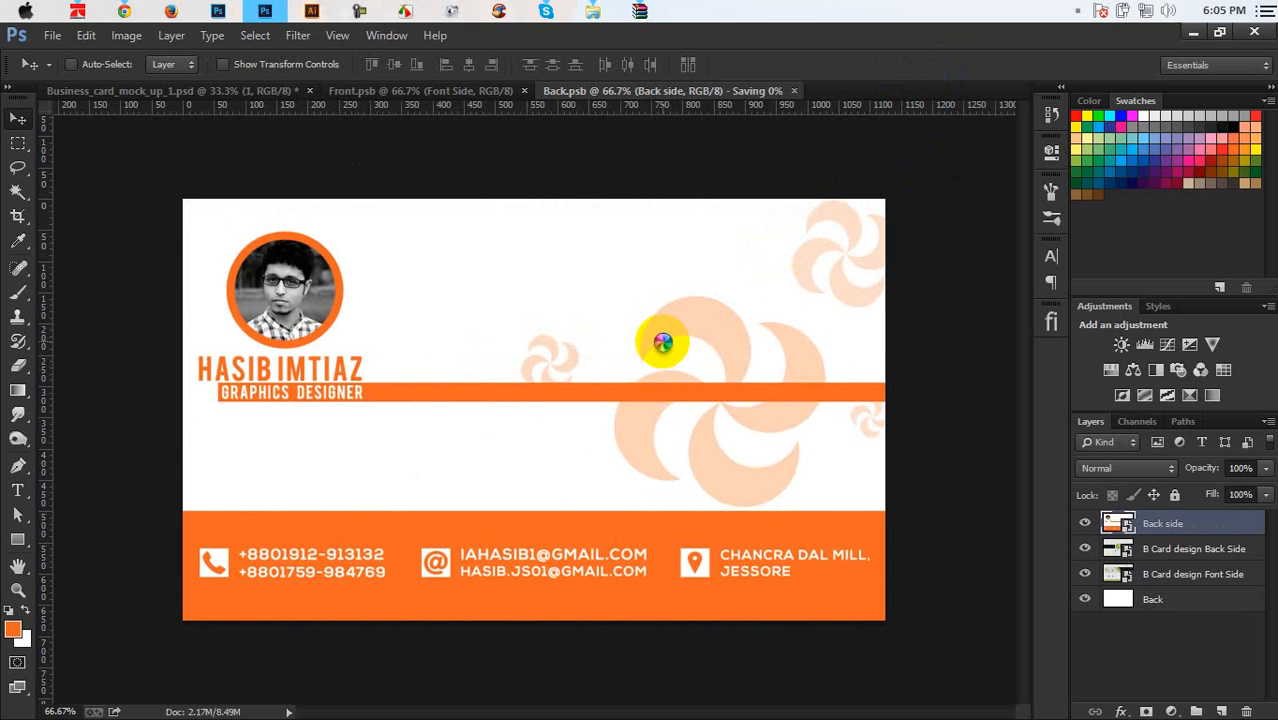
key(ctrl+t)
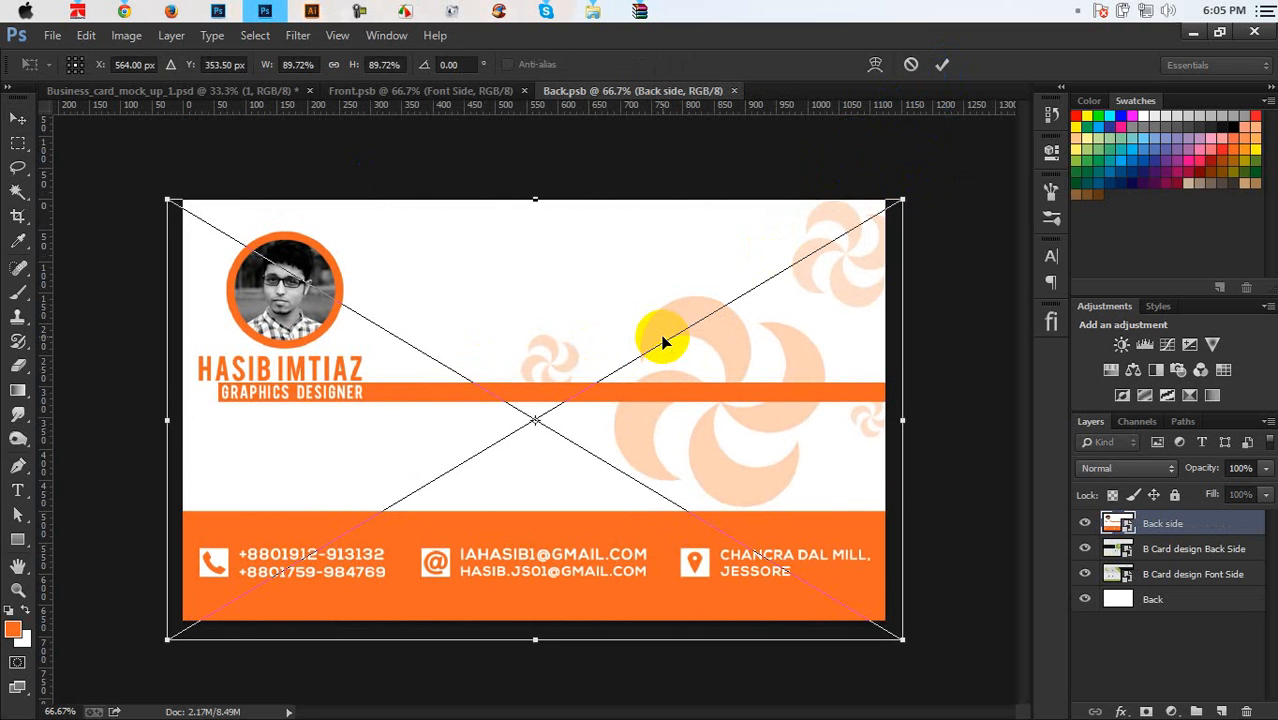
key(Return)
key(ctrl+s)
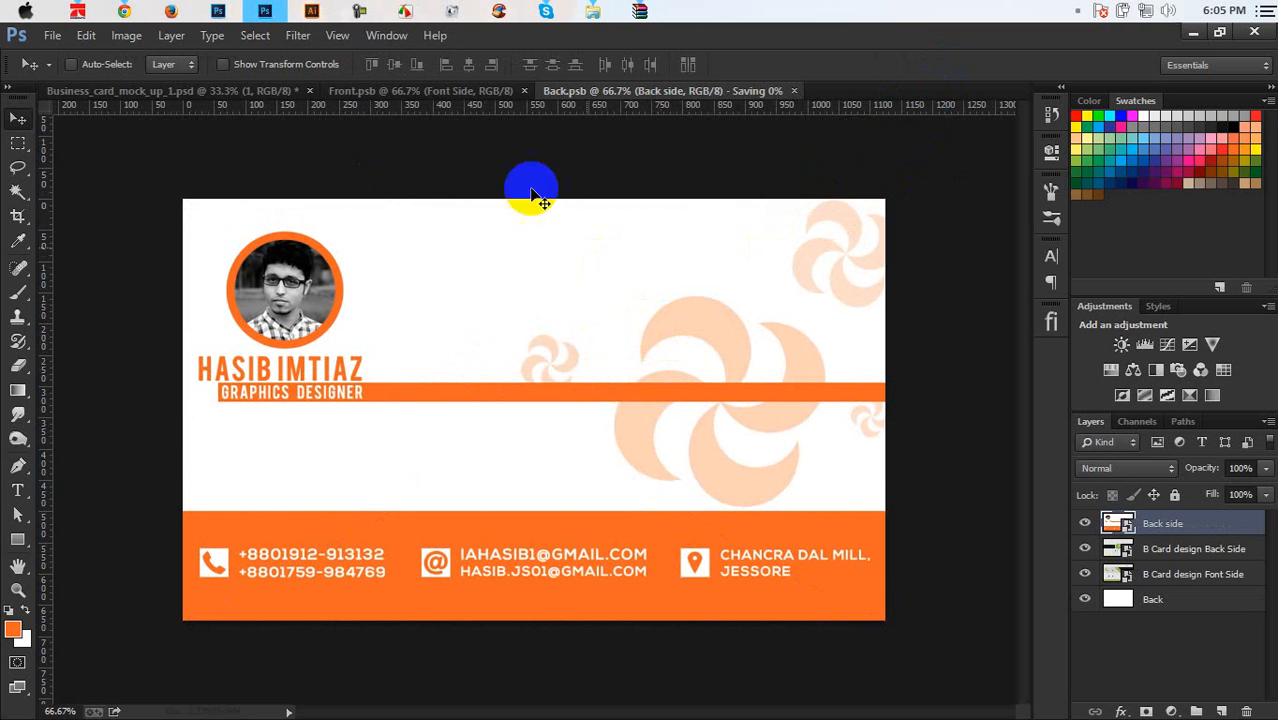
click(523, 92)
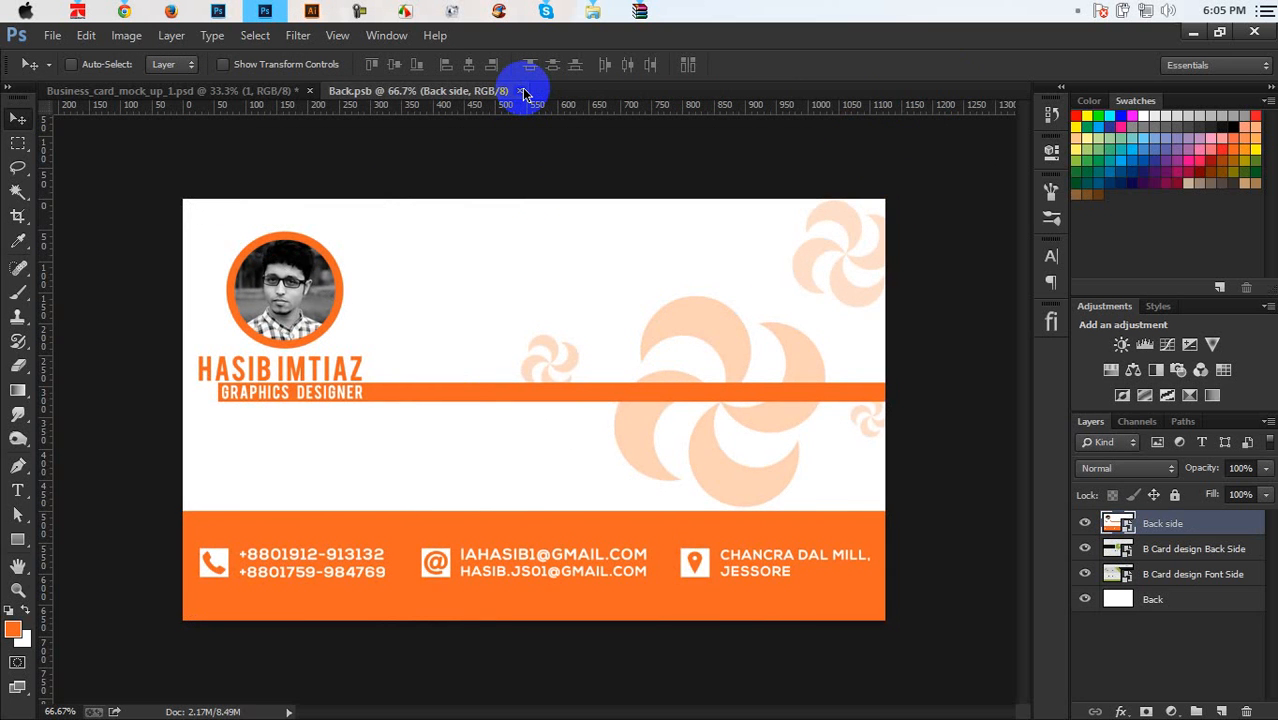
click(523, 92)
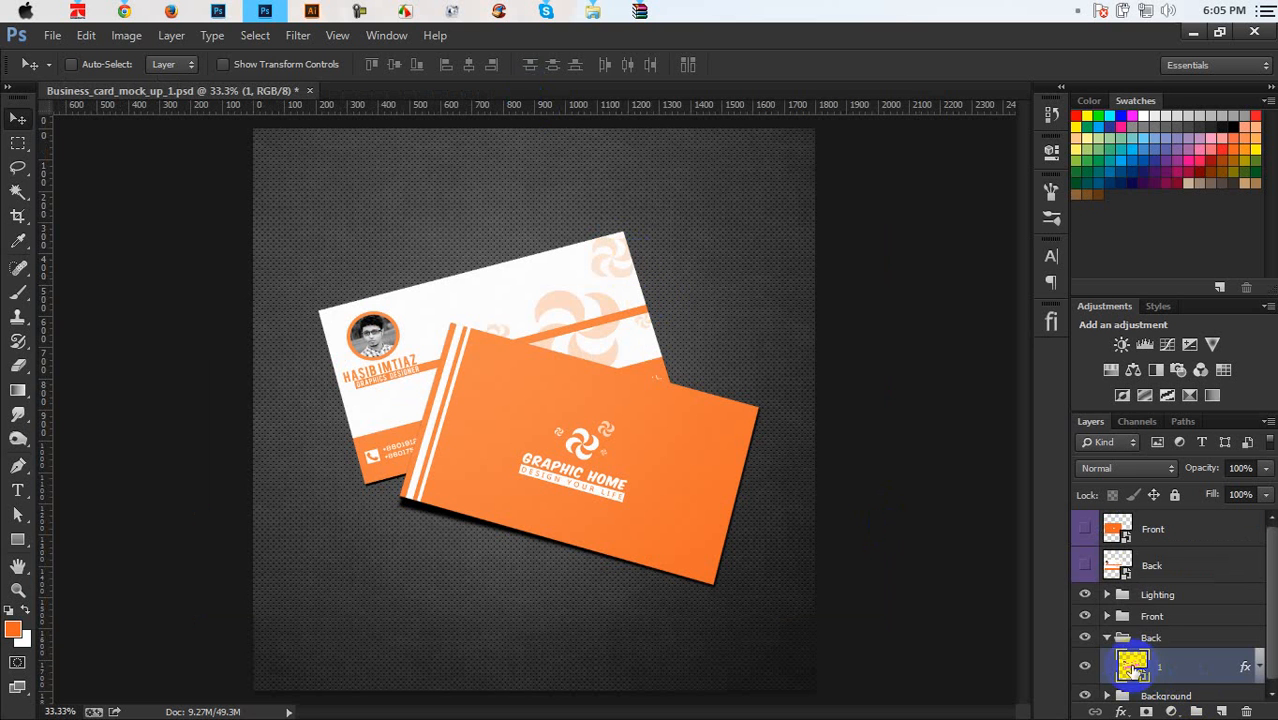
Shrink the back design to about 87.5% inside Back.psb, save, and close it
double_click(1131, 668)
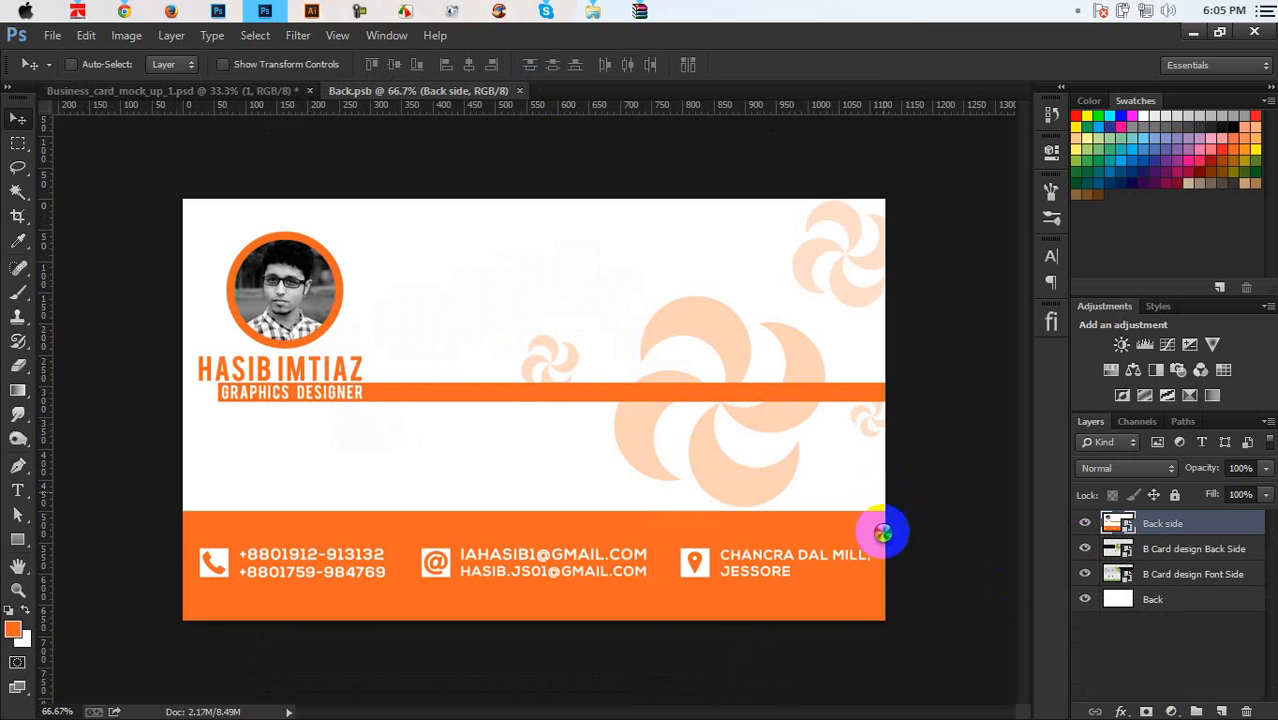
key(ctrl+t)
drag(900, 632, 885, 624)
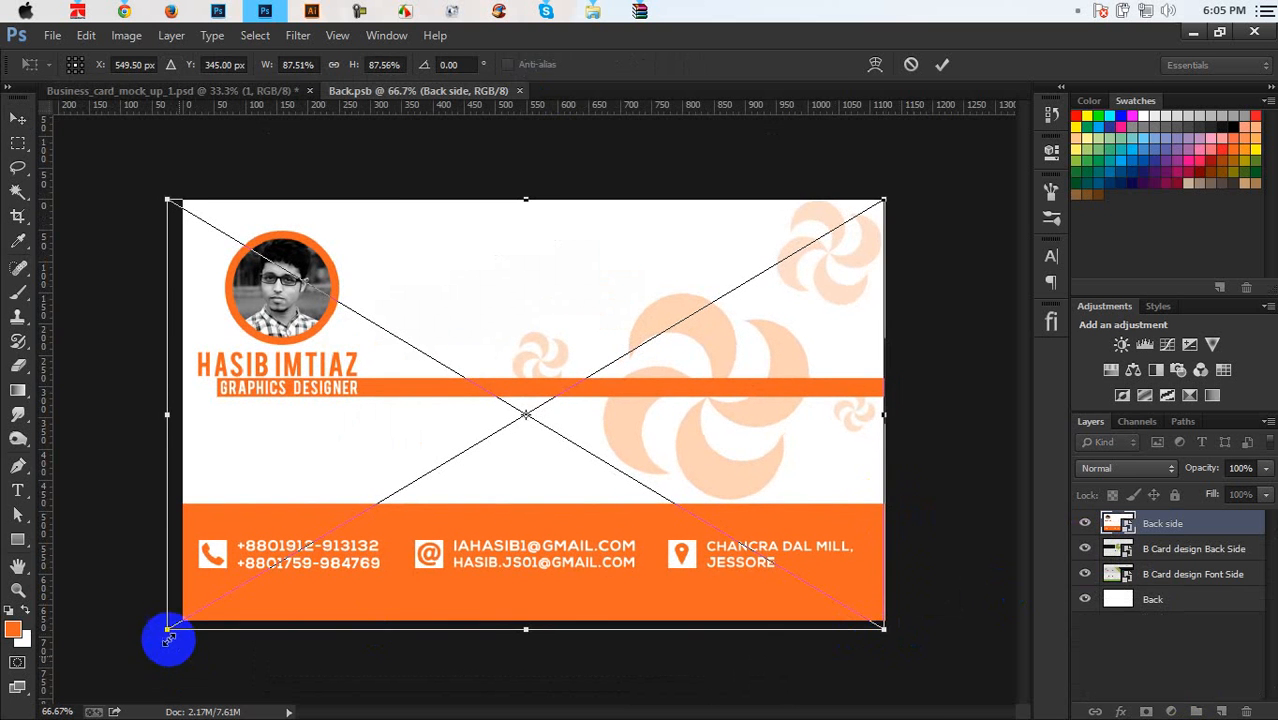
drag(166, 633, 181, 626)
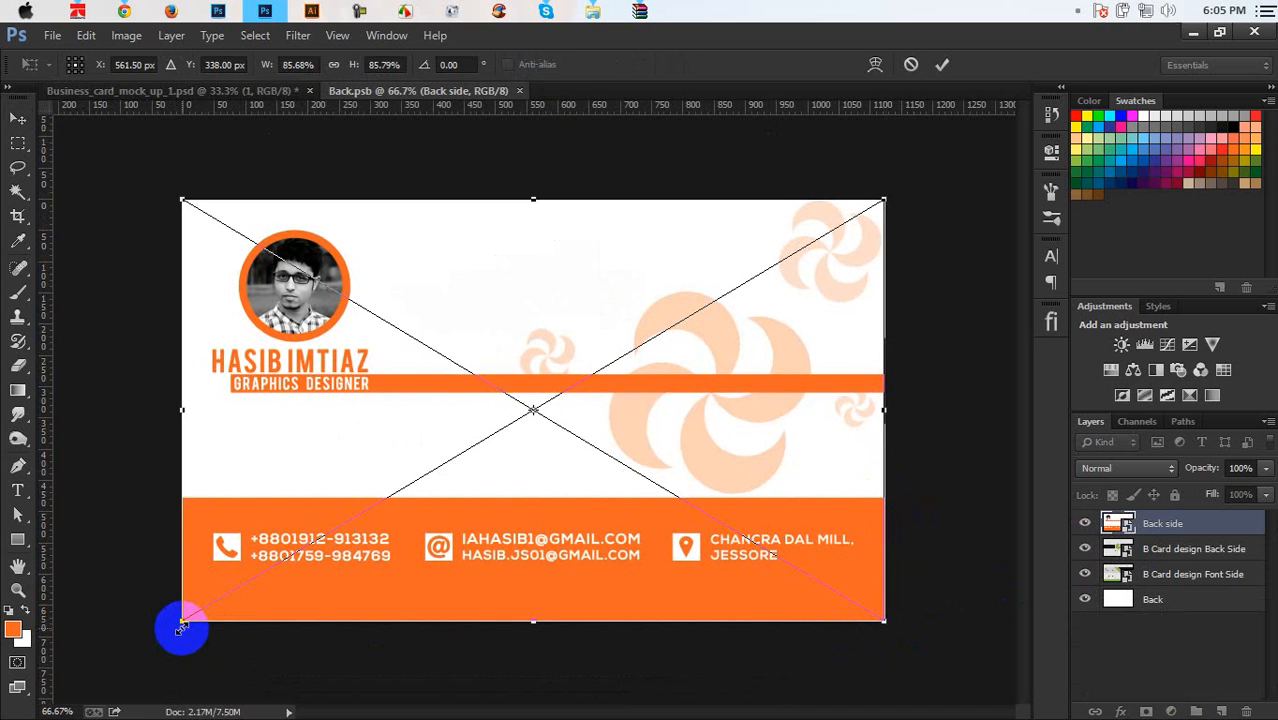
key(Return)
key(ctrl+s)
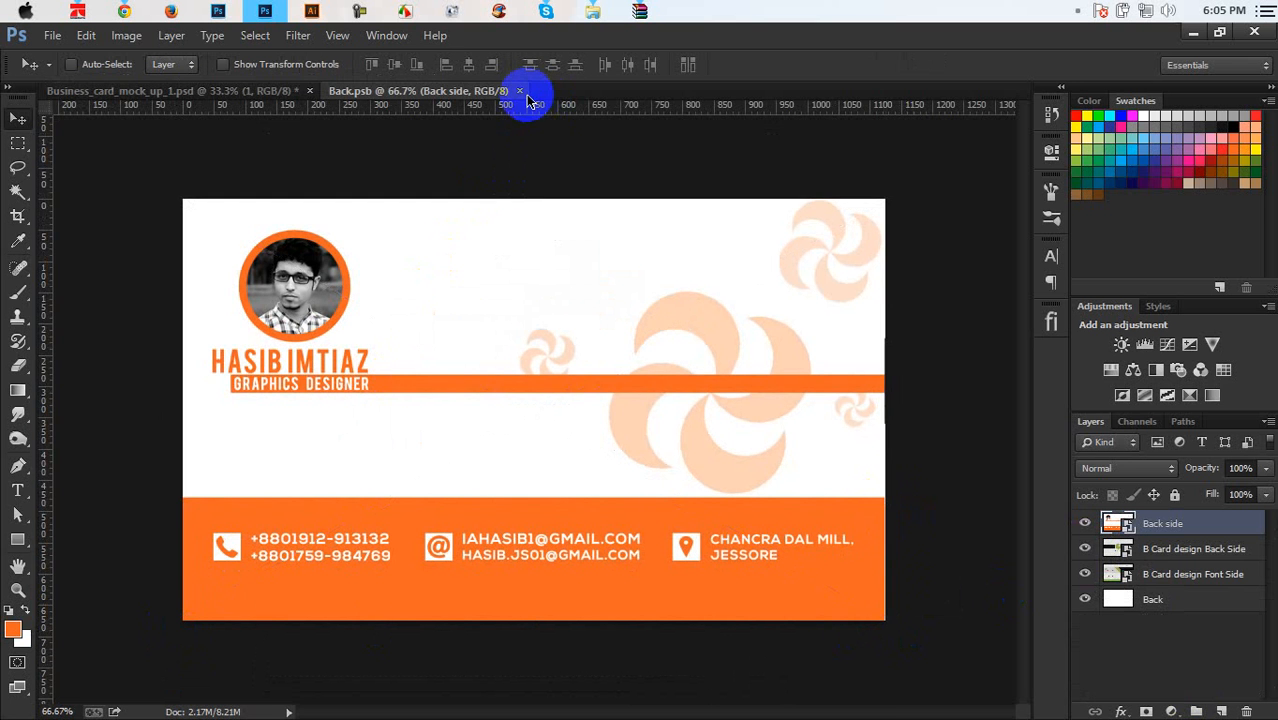
click(520, 91)
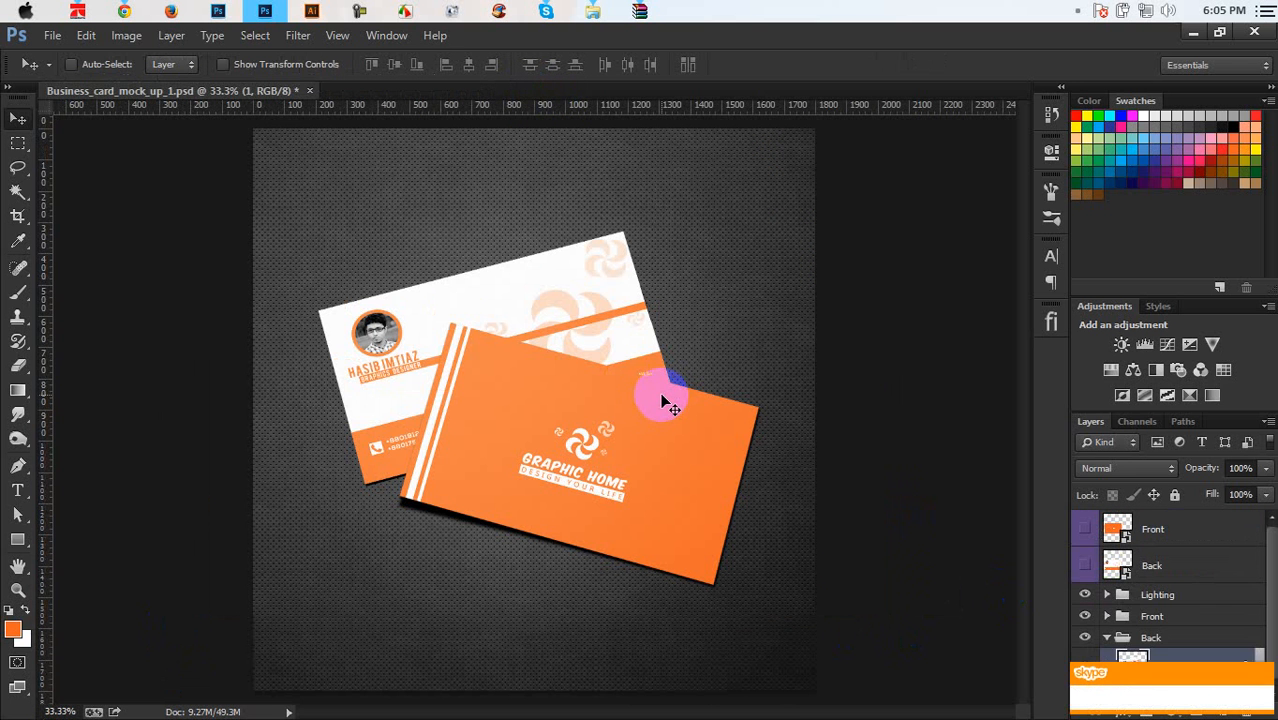
Rescale the front design to 86.29% inside Front.psb, save, and close it
scroll(1124, 610, down, 1)
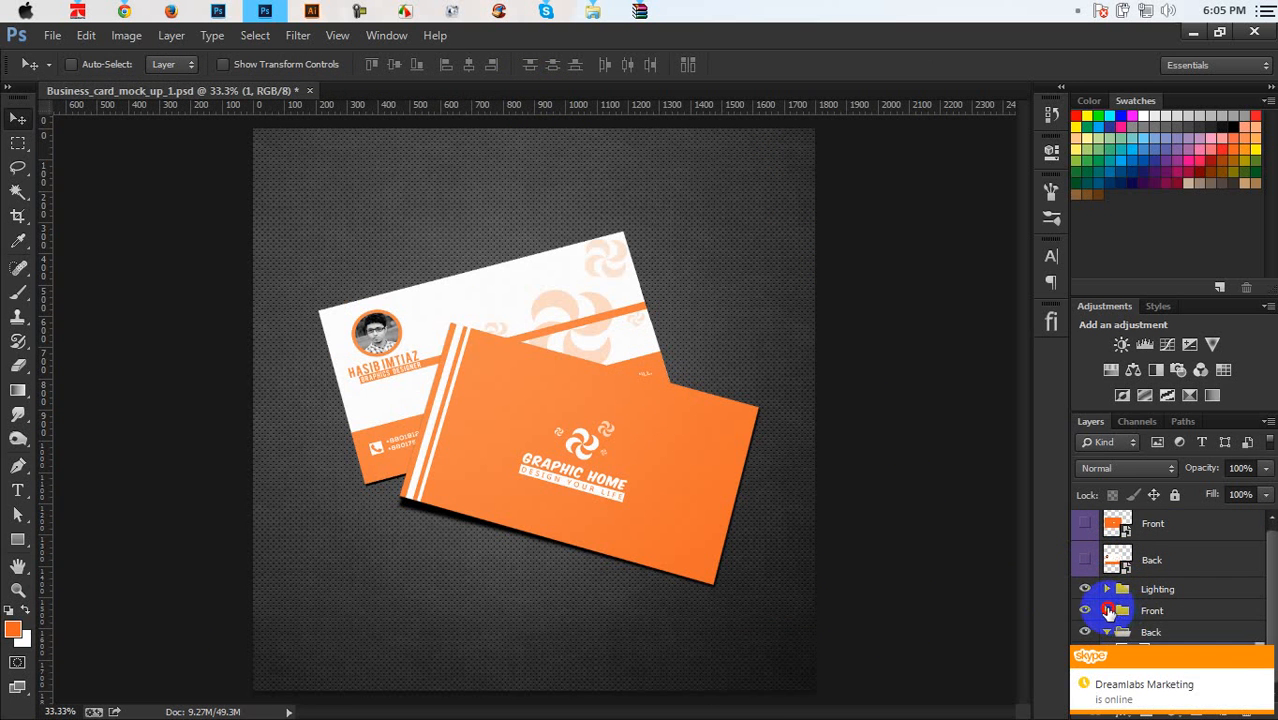
click(1108, 610)
scroll(1108, 610, down, 3)
double_click(1125, 566)
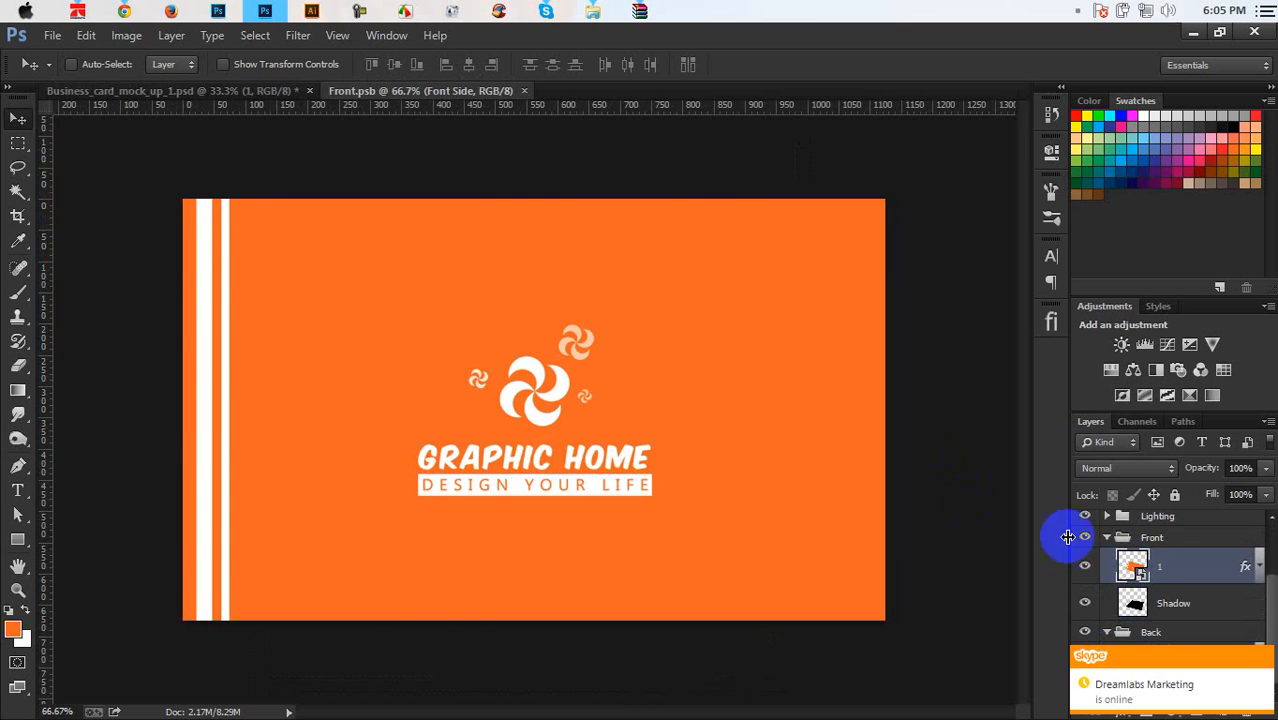
key(ctrl+t)
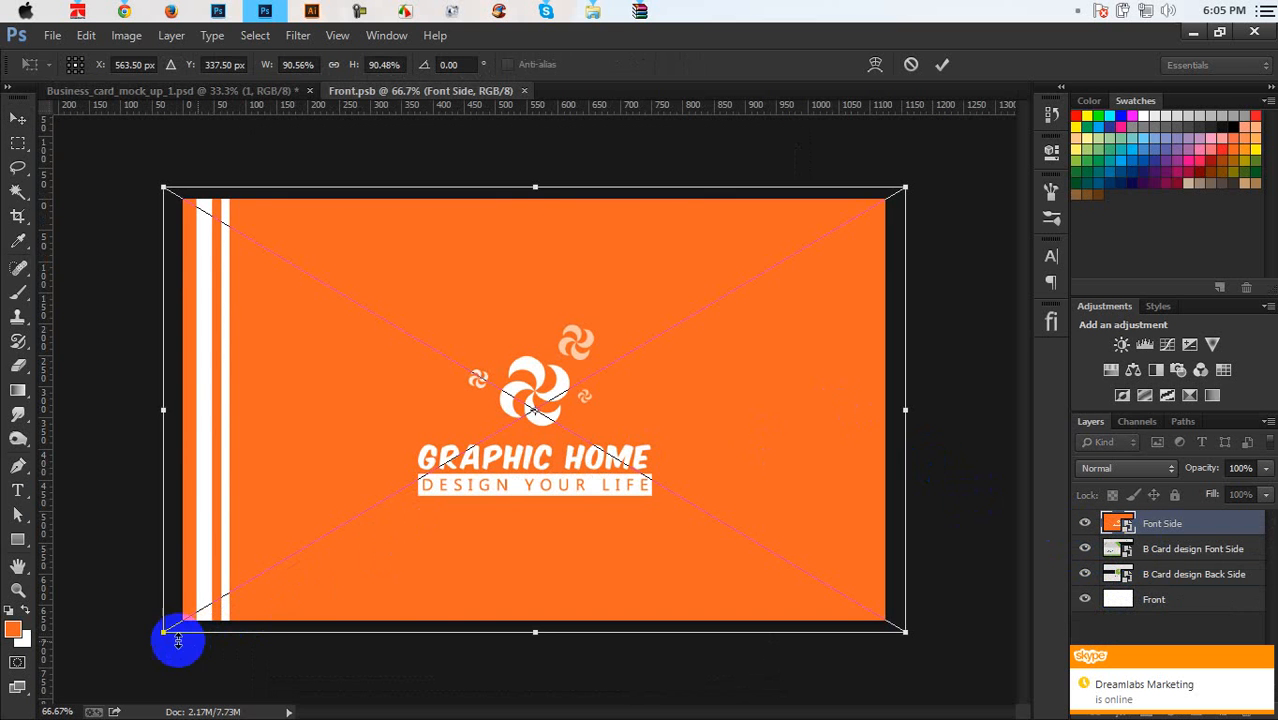
mouse_move(178, 640)
mouse_down()
mouse_move(166, 621)
mouse_move(182, 623)
mouse_up()
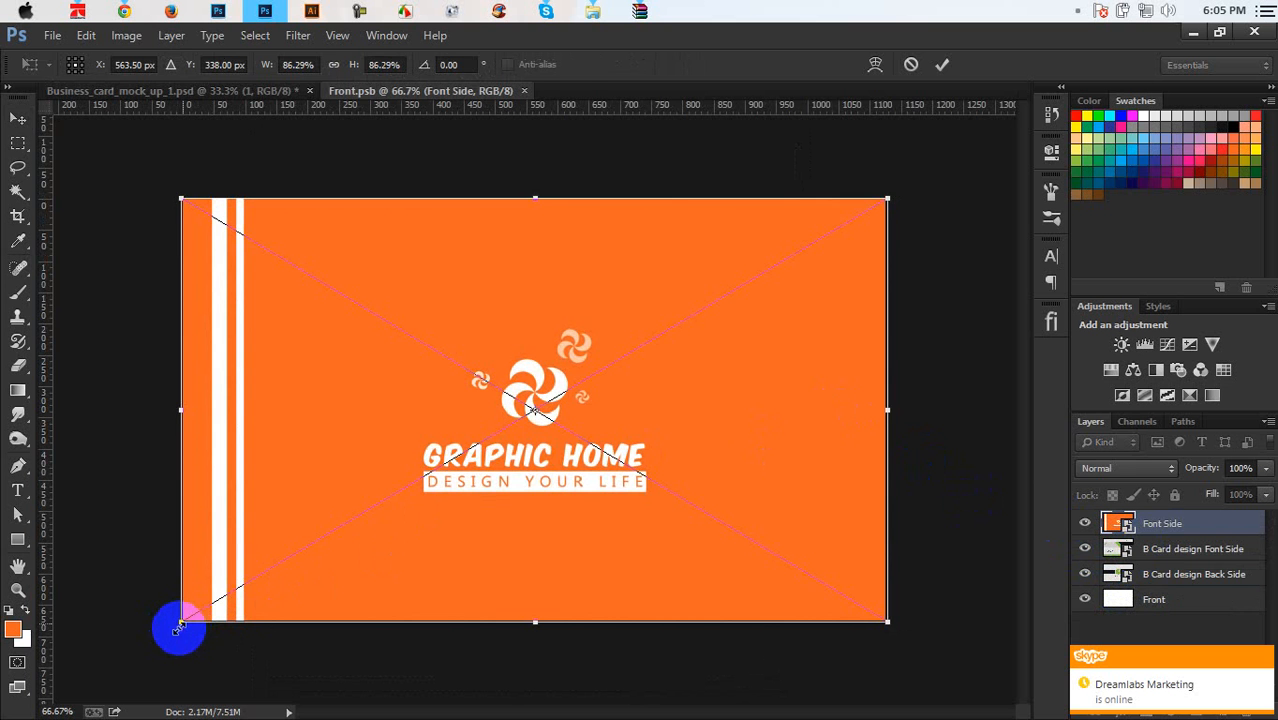
key(Return)
key(ctrl+s)
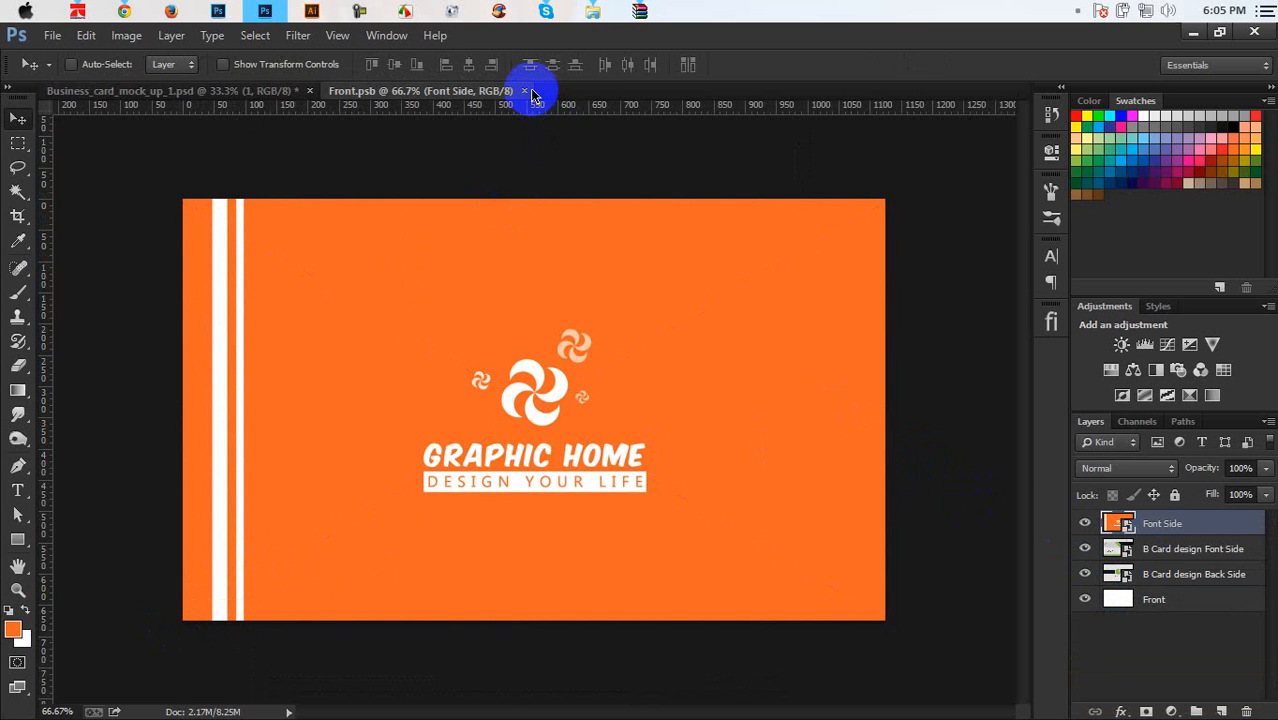
click(527, 92)
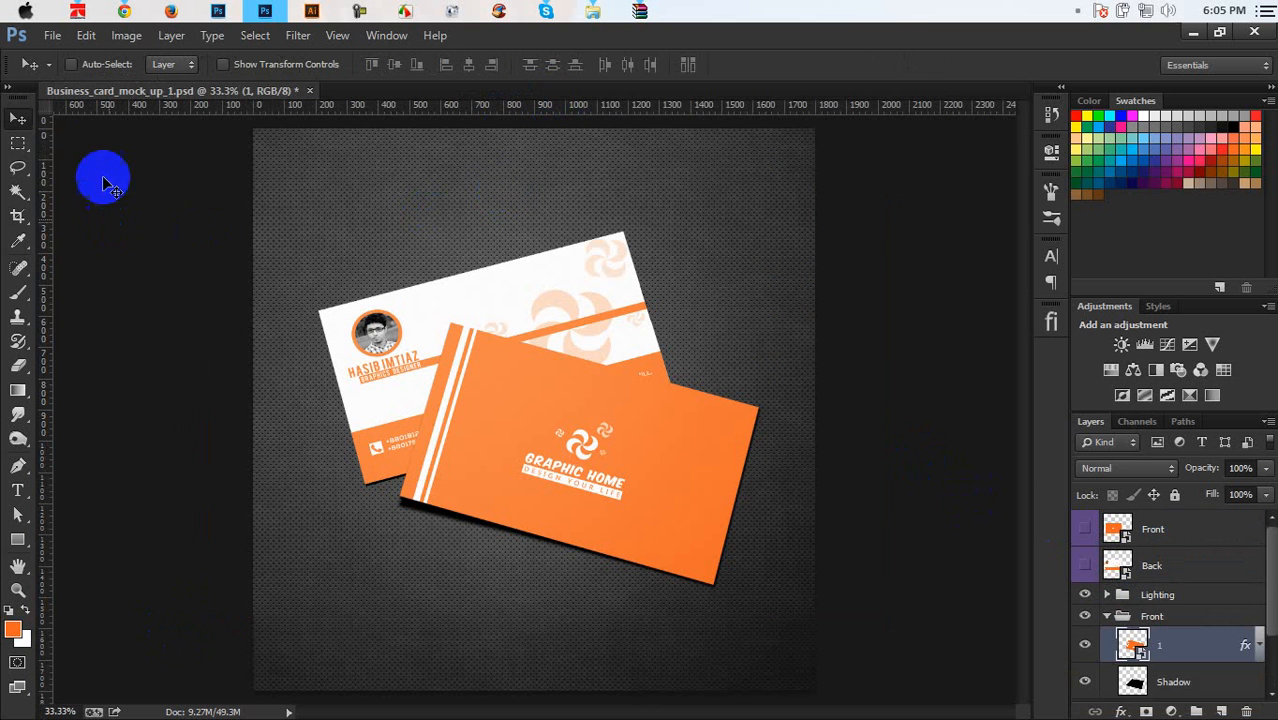
Save the mockup as JPEG Business_card_mock_up_1 in Desktop > Business Card
click(52, 35)
click(86, 237)
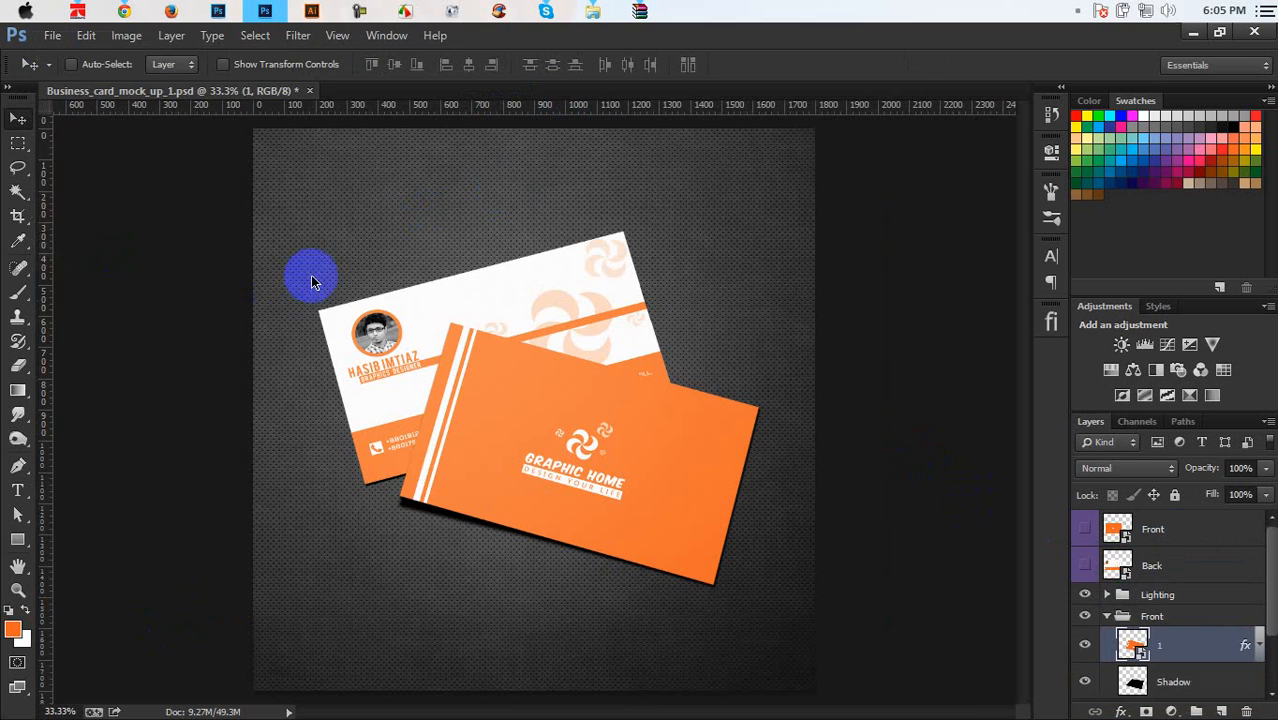
click(300, 491)
click(294, 320)
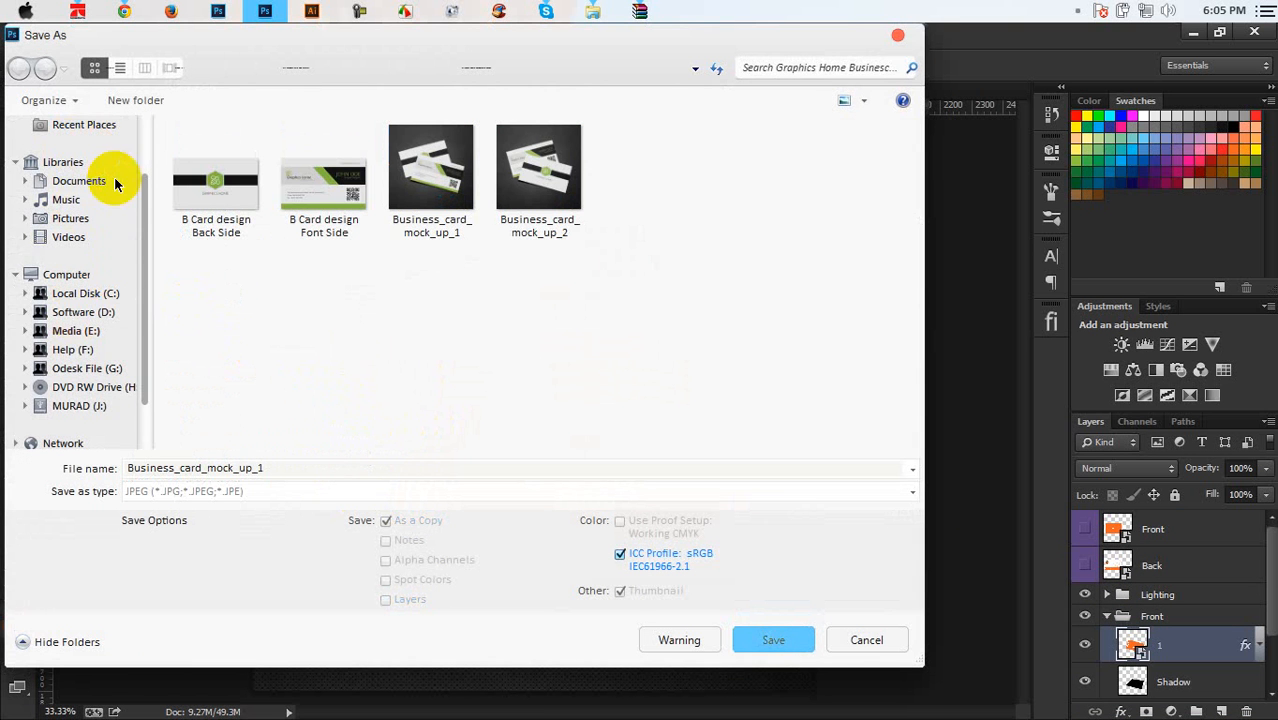
drag(141, 197, 141, 135)
click(70, 152)
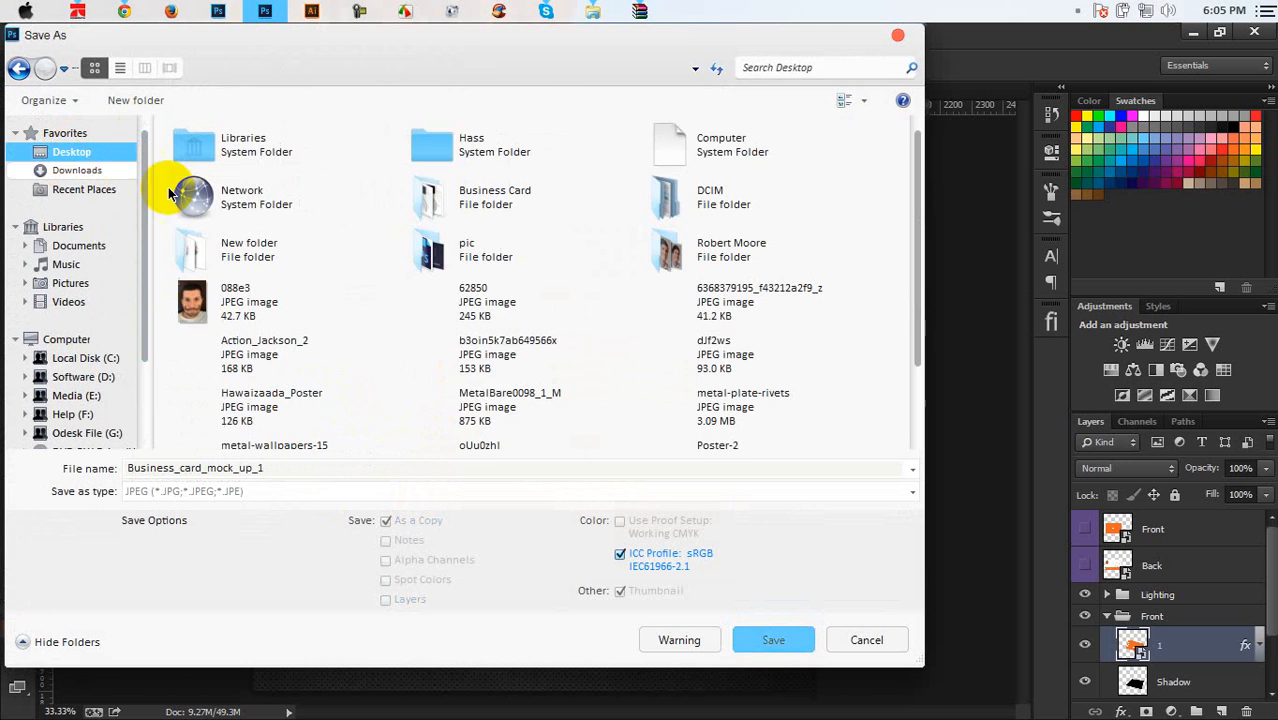
click(538, 186)
click(538, 186)
click(766, 636)
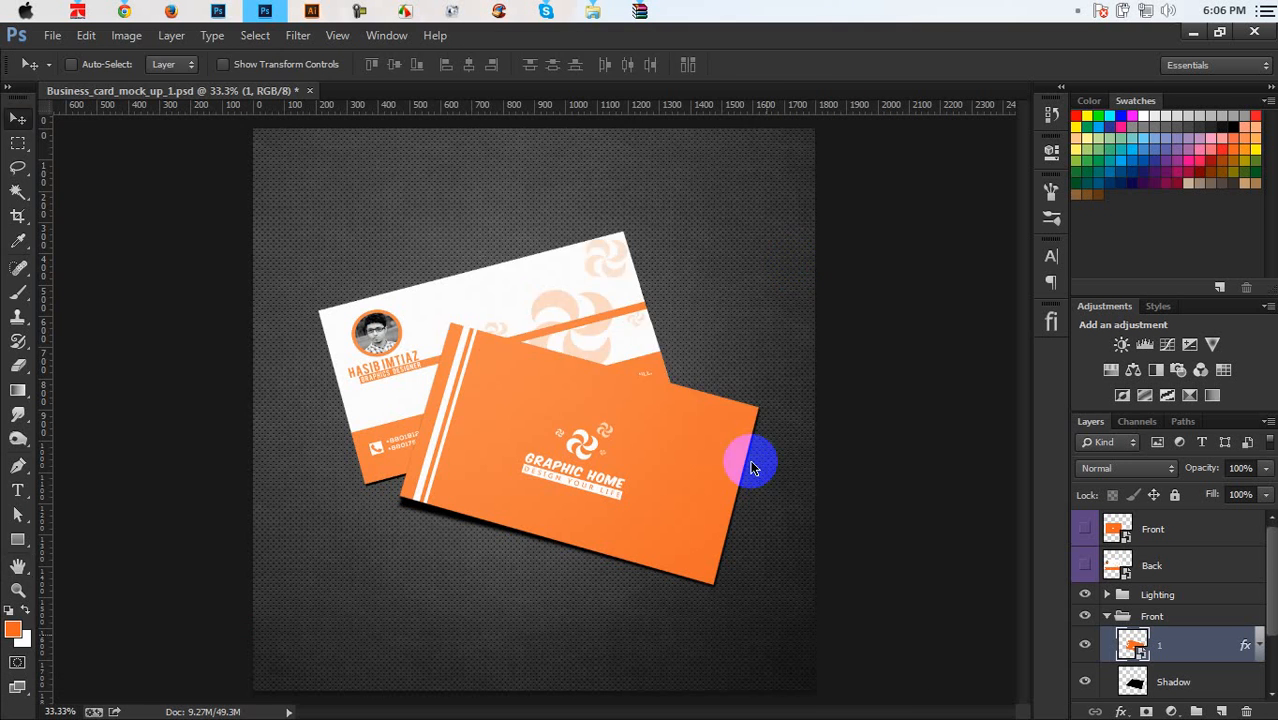
click(763, 172)
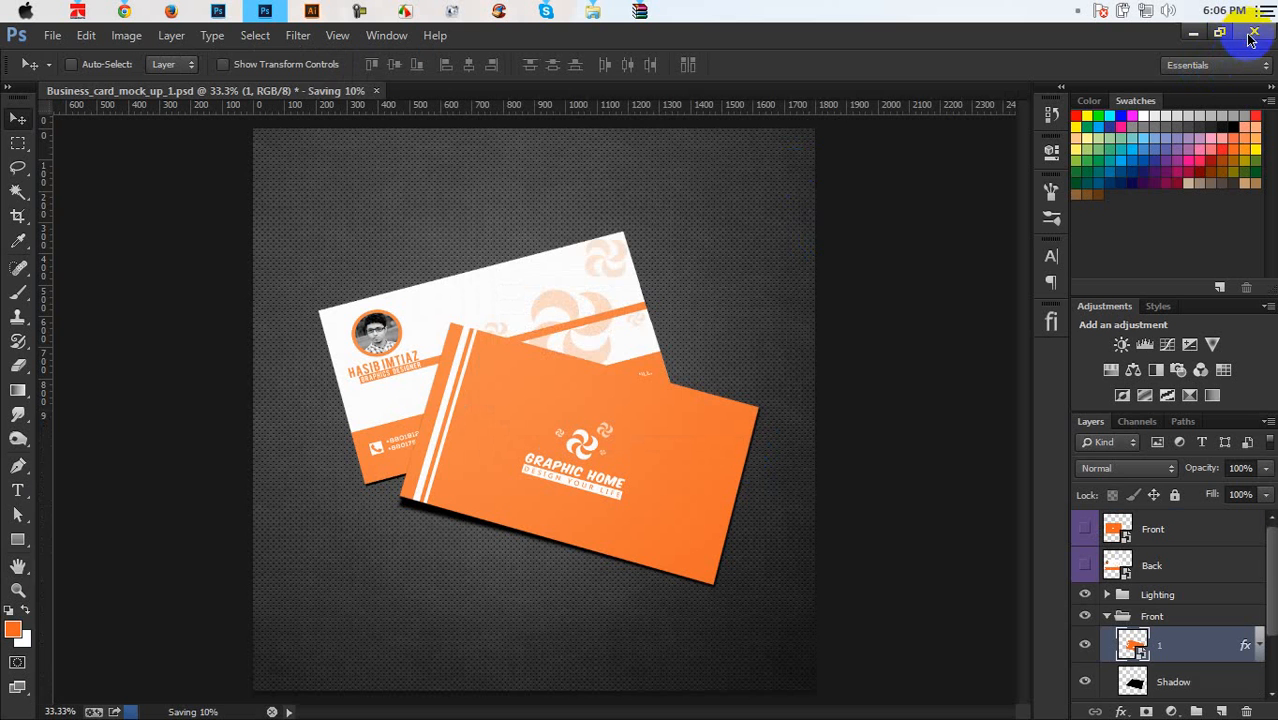
Quit Photoshop without saving the PSD changes
click(1253, 36)
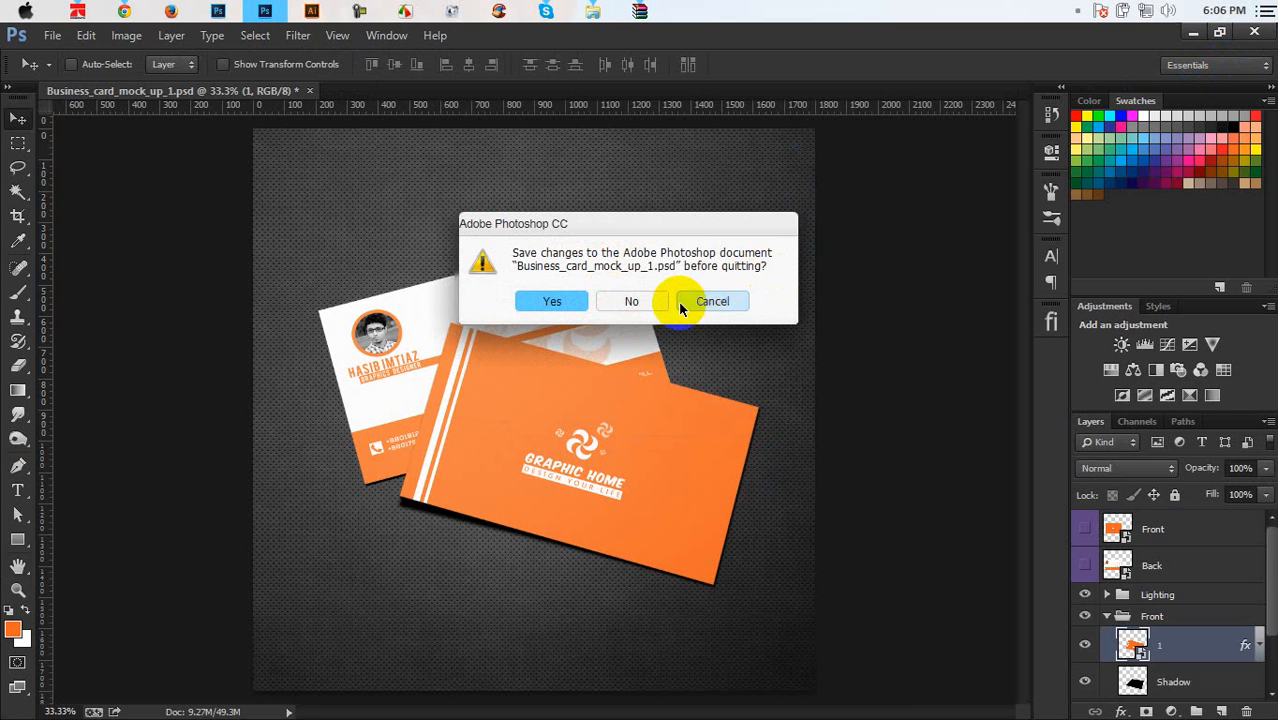
click(710, 301)
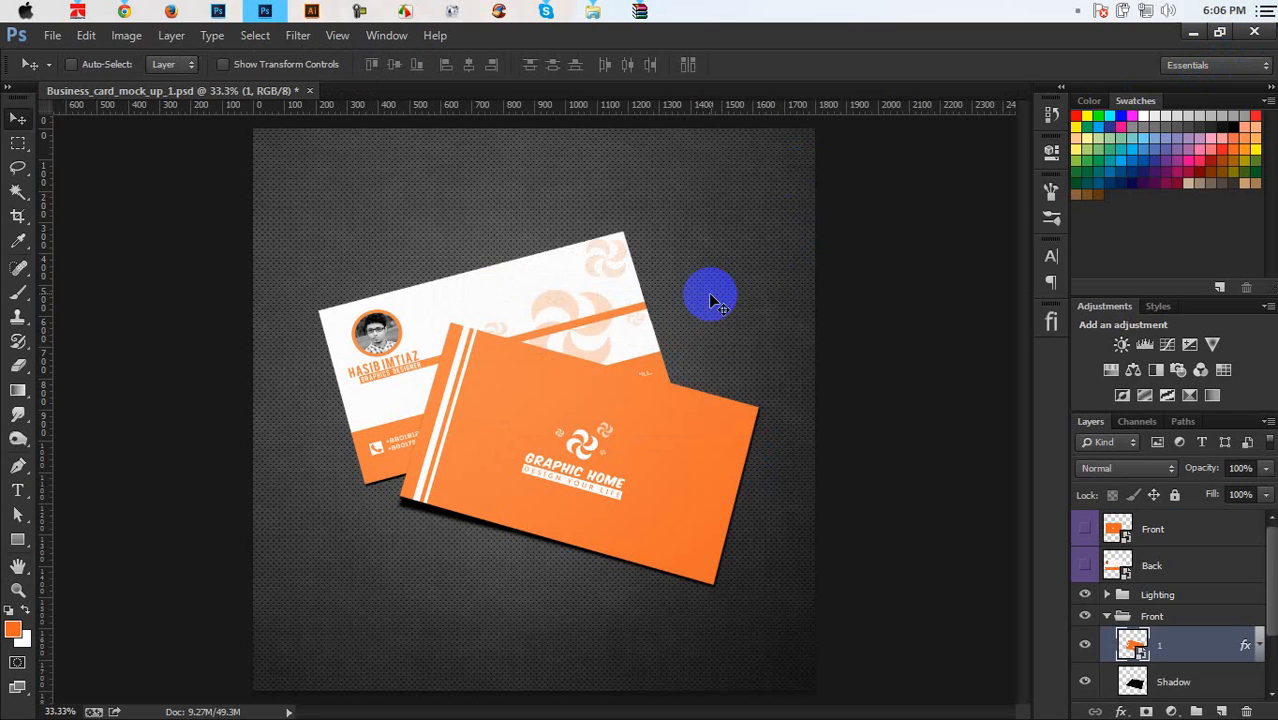
click(1255, 35)
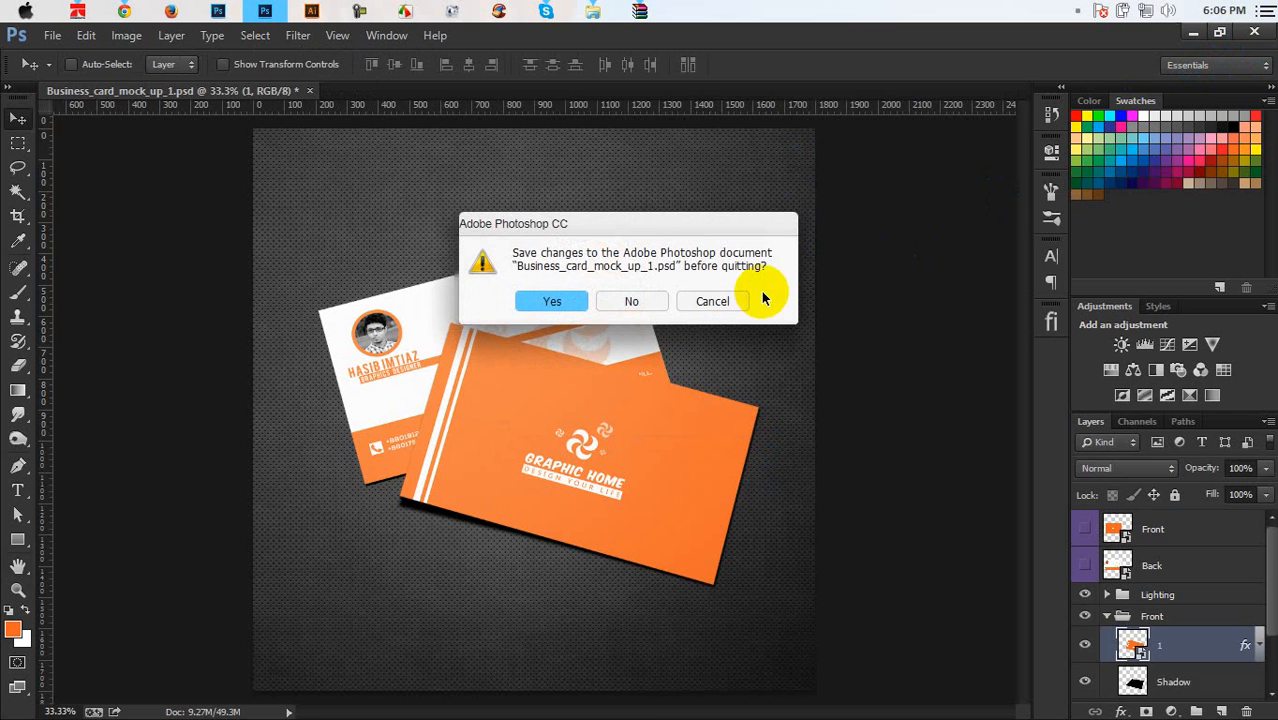
click(651, 301)
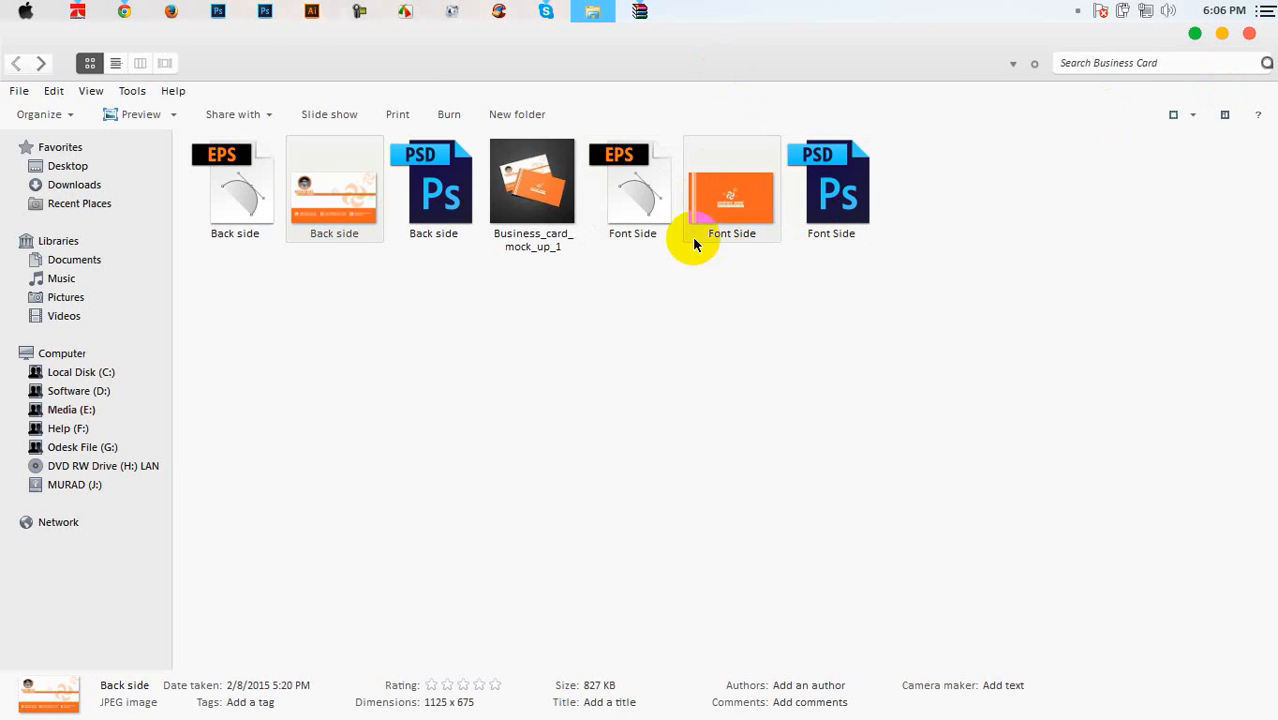
View Business_card_mock_up_1 in Photo Viewer, then close it and the Business Card folder
click(533, 190)
double_click(541, 183)
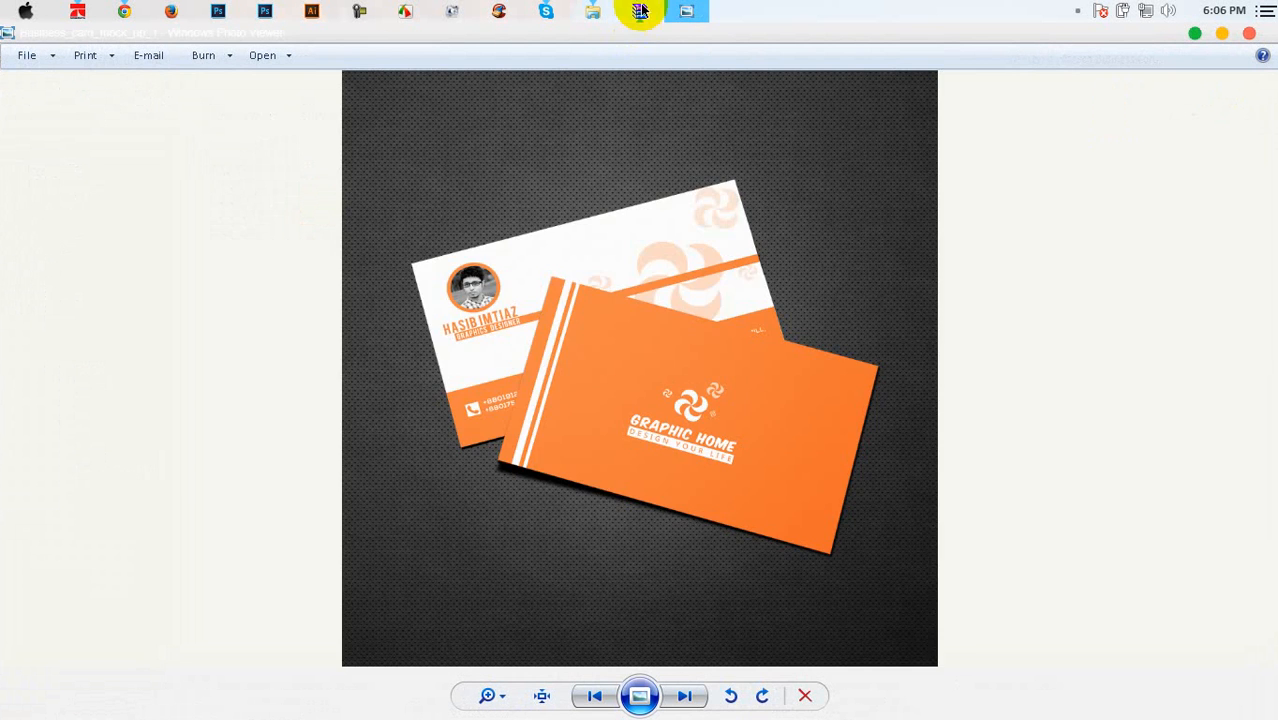
click(639, 12)
click(1023, 130)
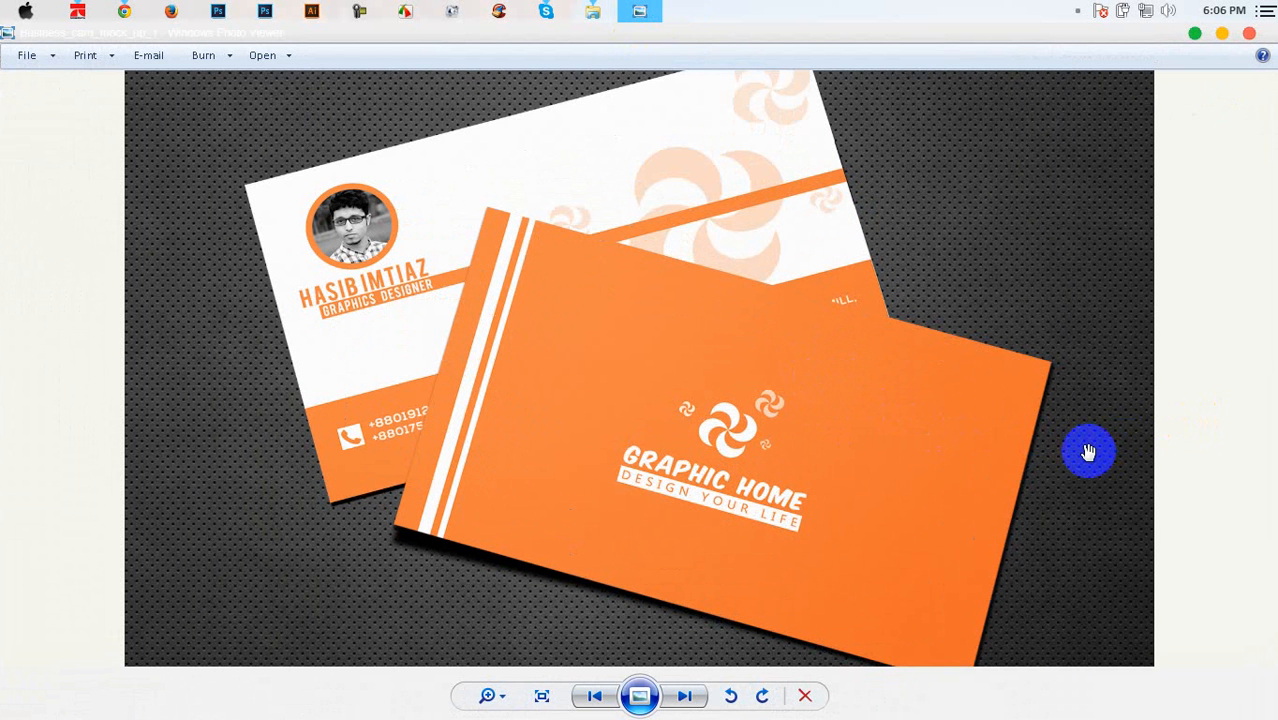
scroll(1088, 452, down, 2)
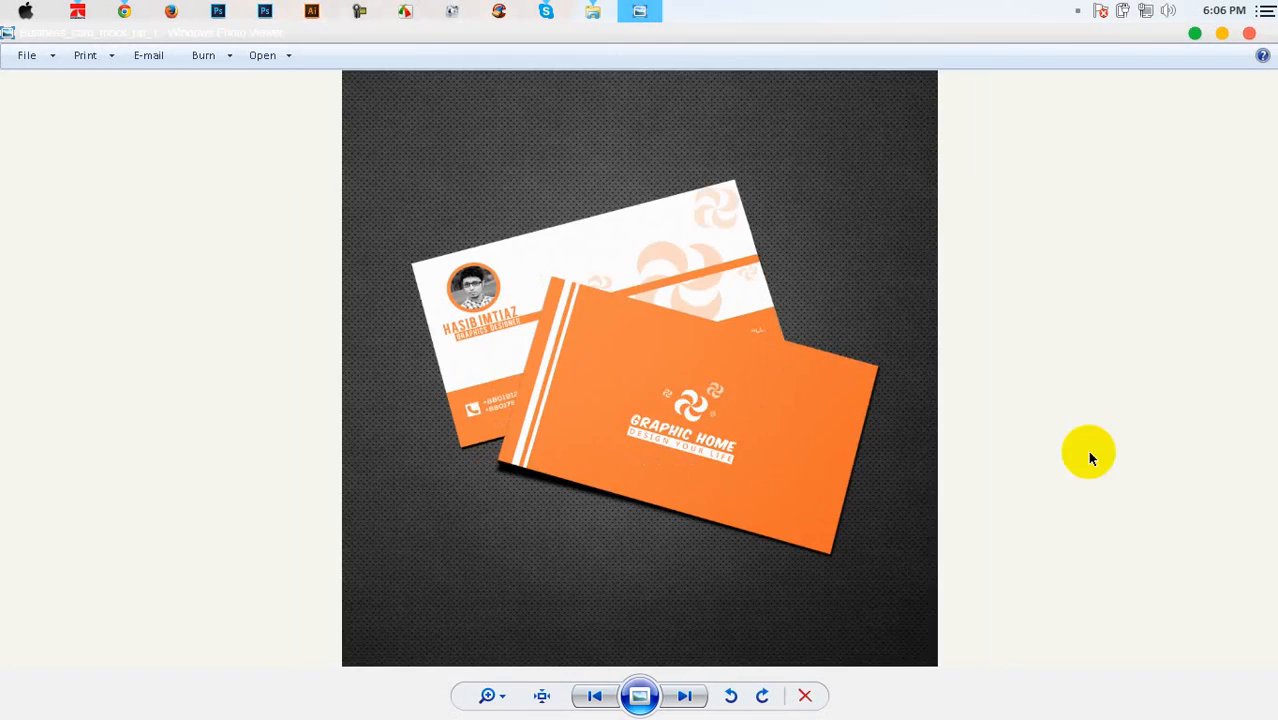
click(1248, 35)
click(1245, 37)
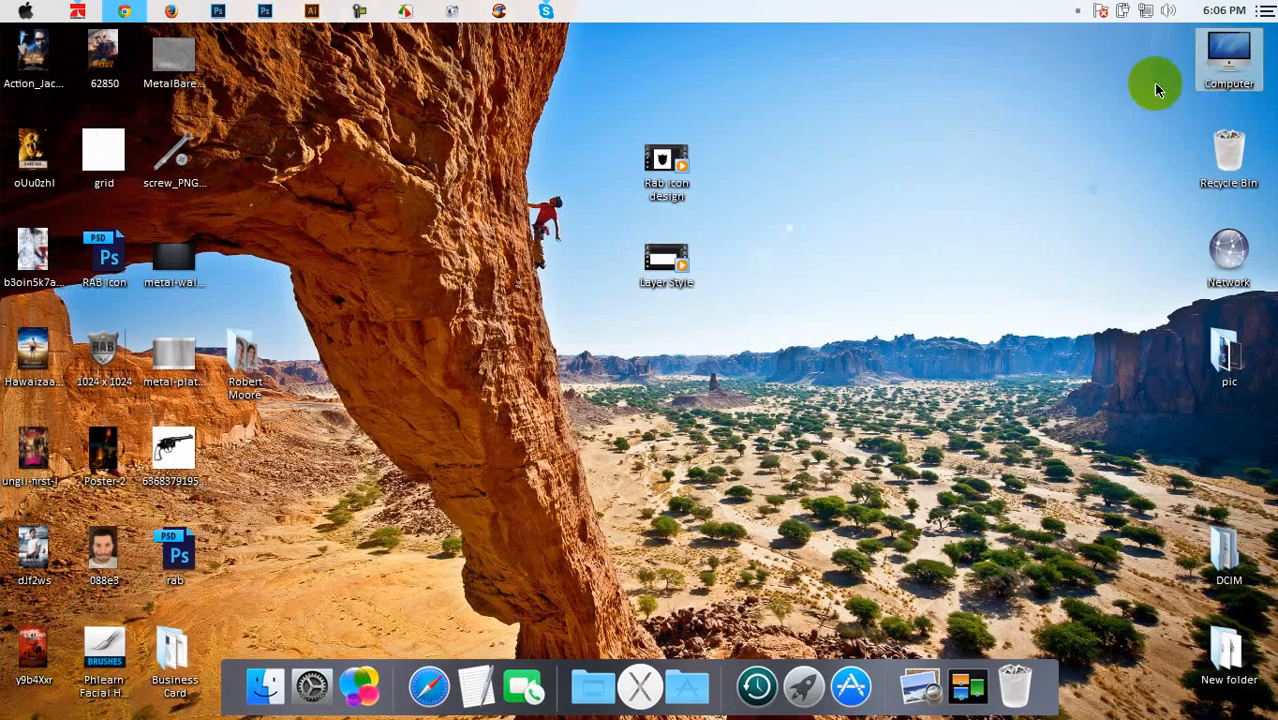